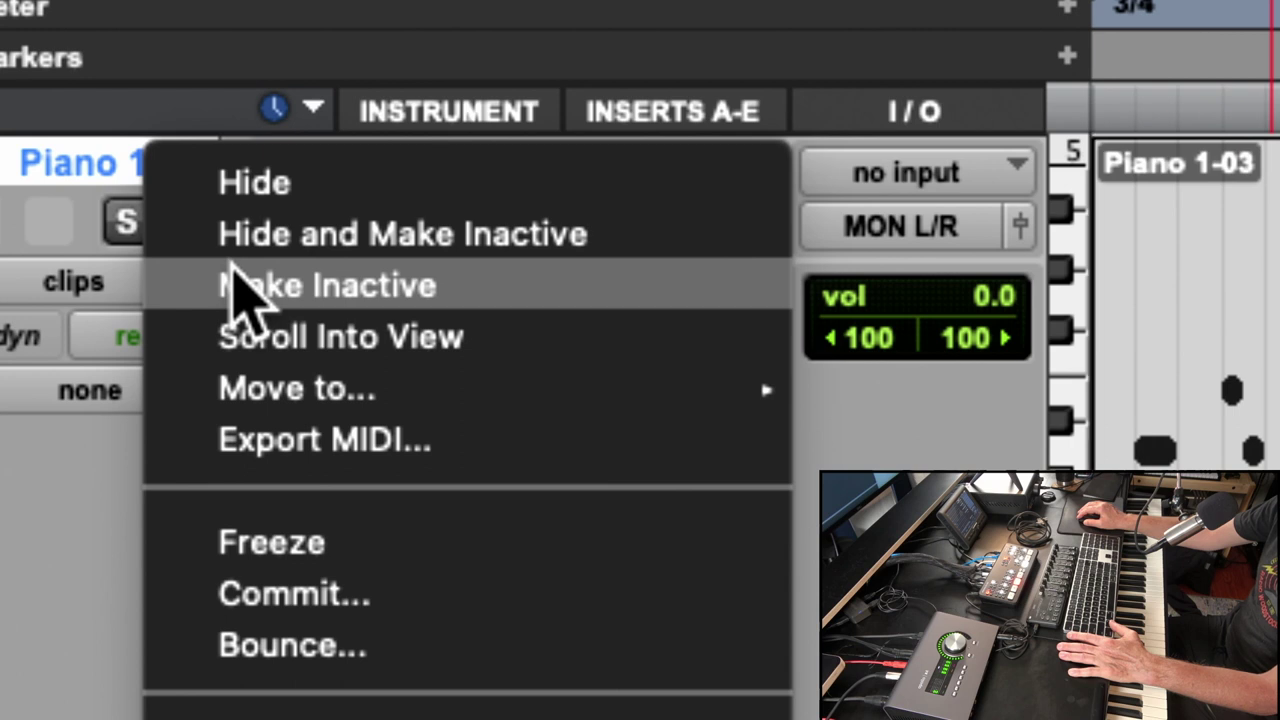
Make the Piano 1 and Piano 2 tracks inactive and clear the track selection.
{"action": "left_click", "coordinate": [236, 284]}
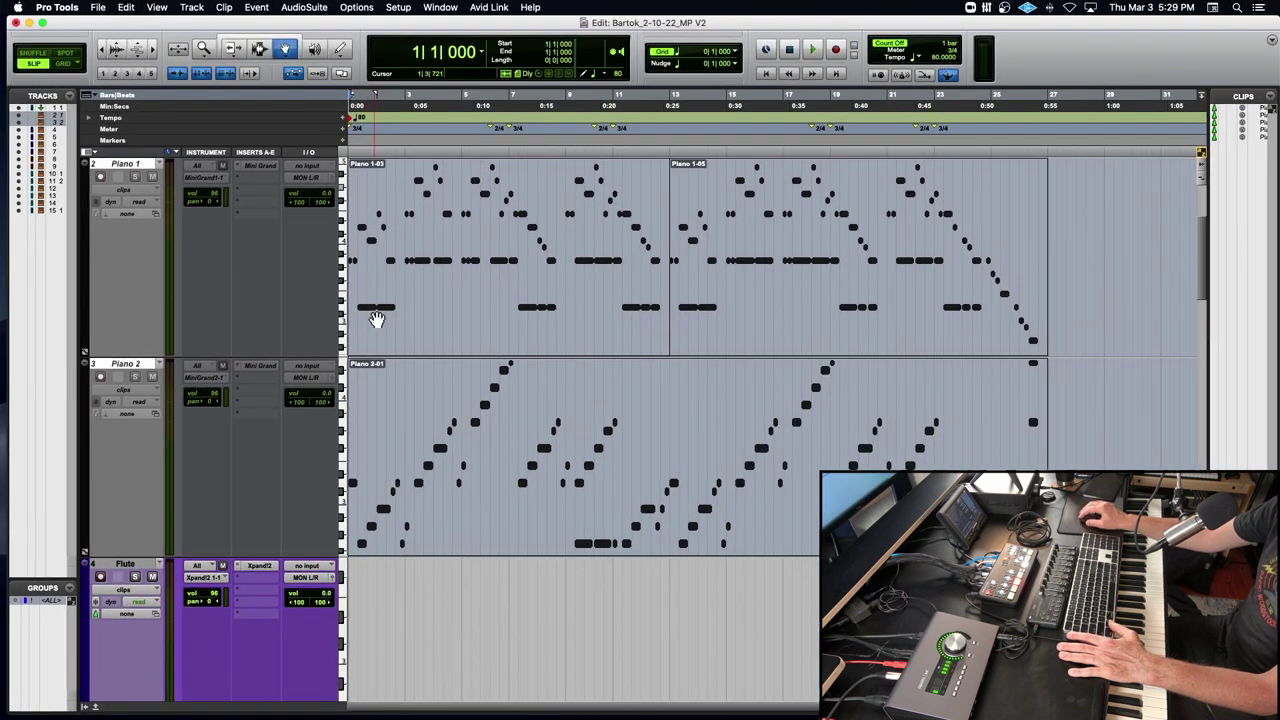
{"action": "left_click", "coordinate": [126, 367], "text": "alt"}
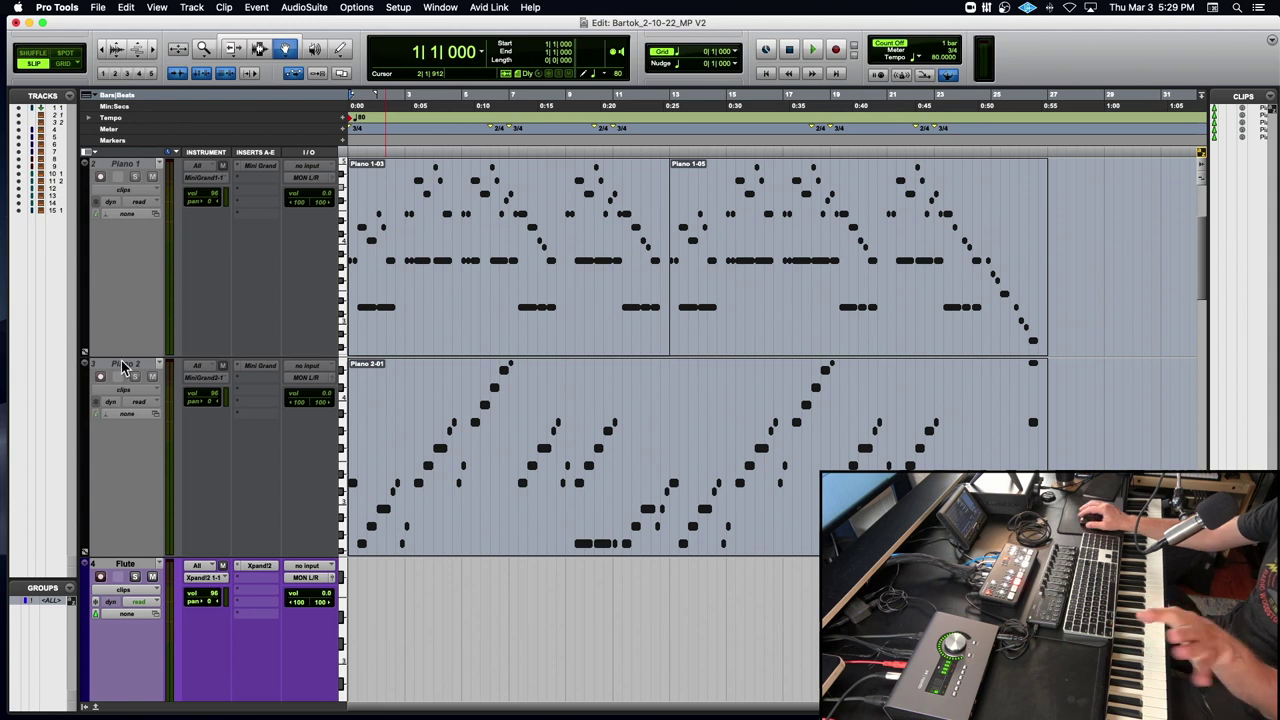
Resize all tracks together, shrinking them to the minimum height and enlarging them by two sizes.
{"action": "scroll", "coordinate": [122, 367], "scroll_direction": "down", "scroll_amount": 2}
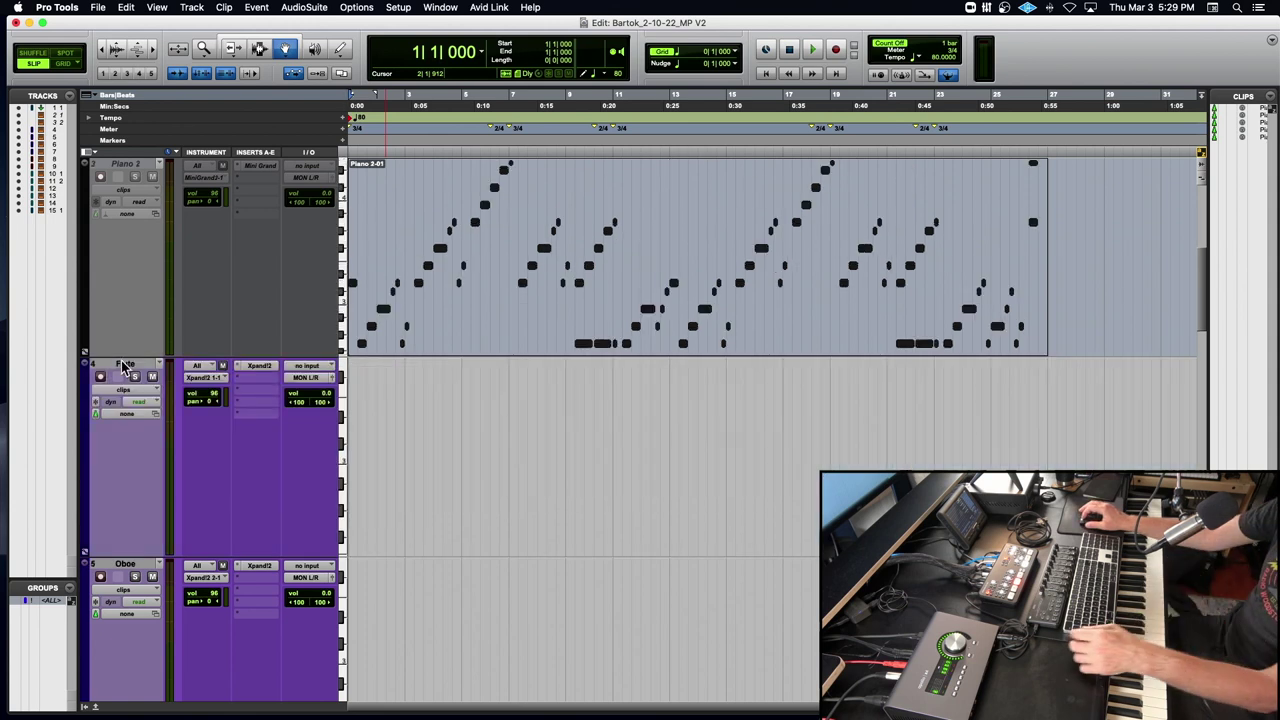
{"action": "scroll", "coordinate": [122, 367], "scroll_direction": "down", "scroll_amount": 5}
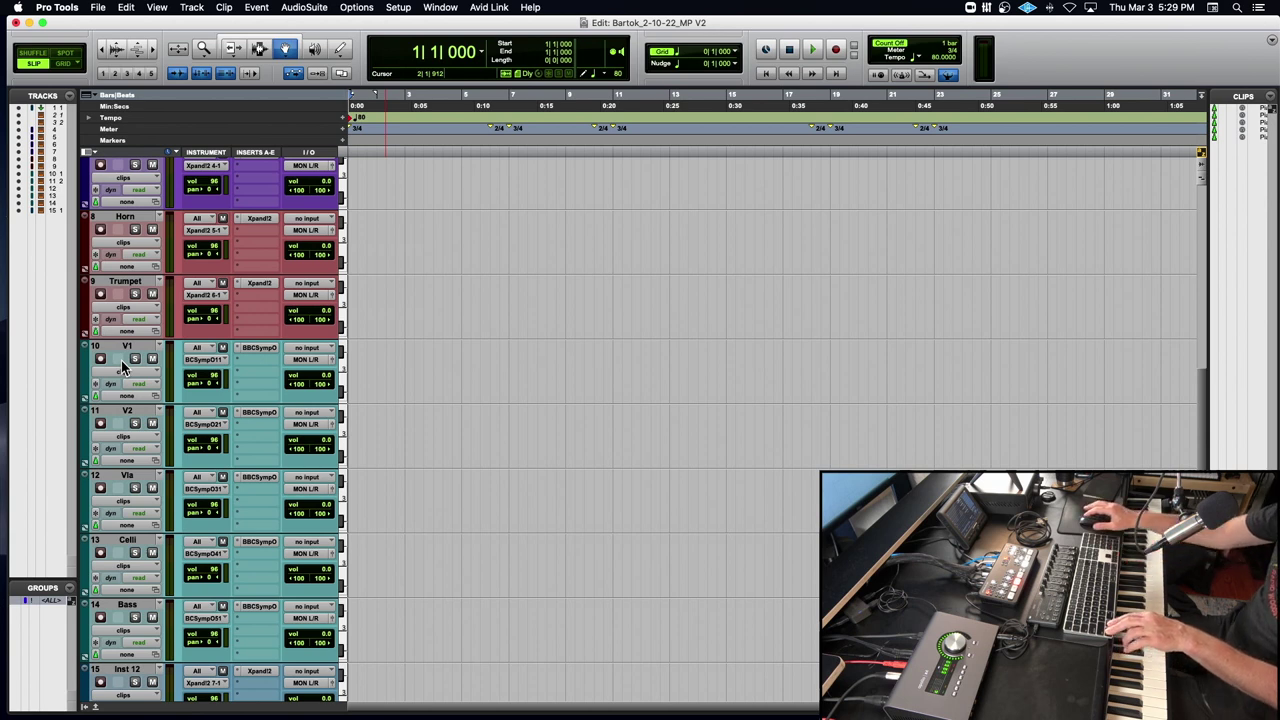
{"action": "key", "text": "alt+a"}
{"action": "key", "text": "ctrl+alt+Up"}
{"action": "key", "text": "ctrl+alt+Up"}
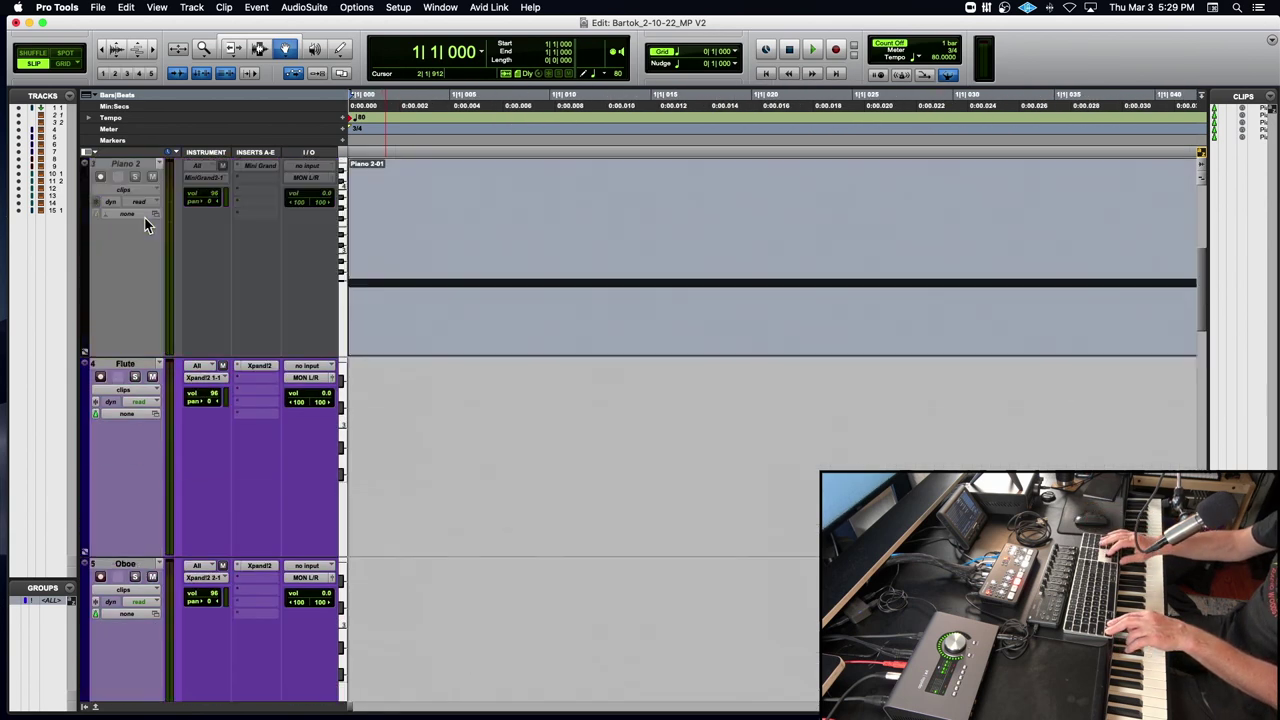
{"action": "key", "text": "ctrl+alt+Down"}
{"action": "key", "text": "ctrl+alt+Down"}
{"action": "key", "text": "ctrl+alt+Down"}
{"action": "key", "text": "ctrl+alt+Down"}
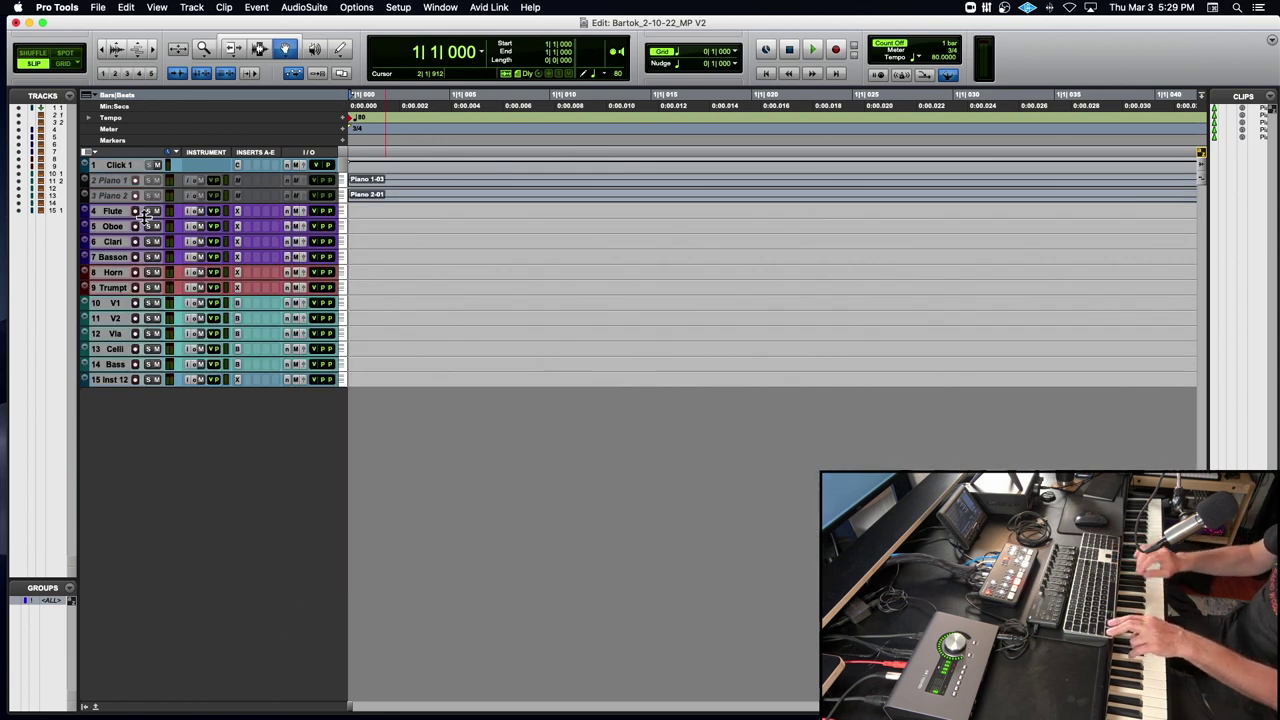
{"action": "key", "text": "ctrl+alt+Up"}
{"action": "key", "text": "ctrl+alt+Up"}
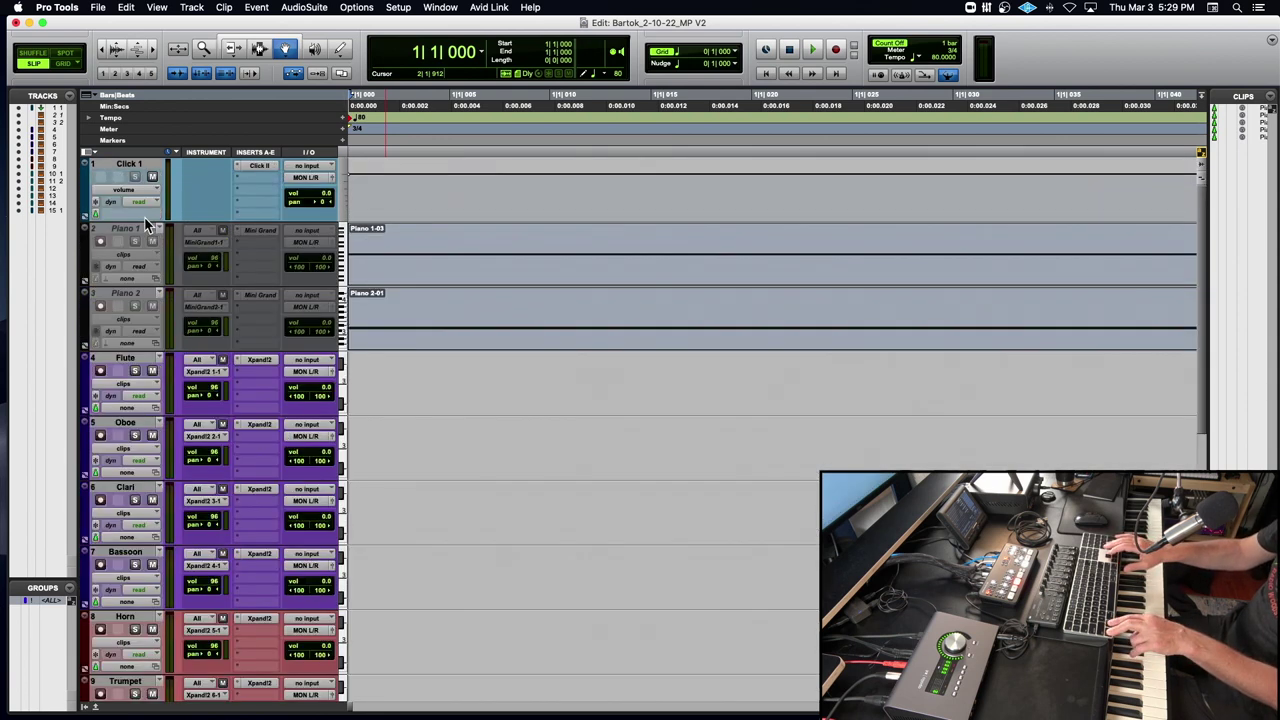
Shrink all tracks to the minimum height and enlarge them by two sizes, repeating the cycle twice.
{"action": "key", "text": "ctrl+alt+Down"}
{"action": "key", "text": "ctrl+alt+Down"}
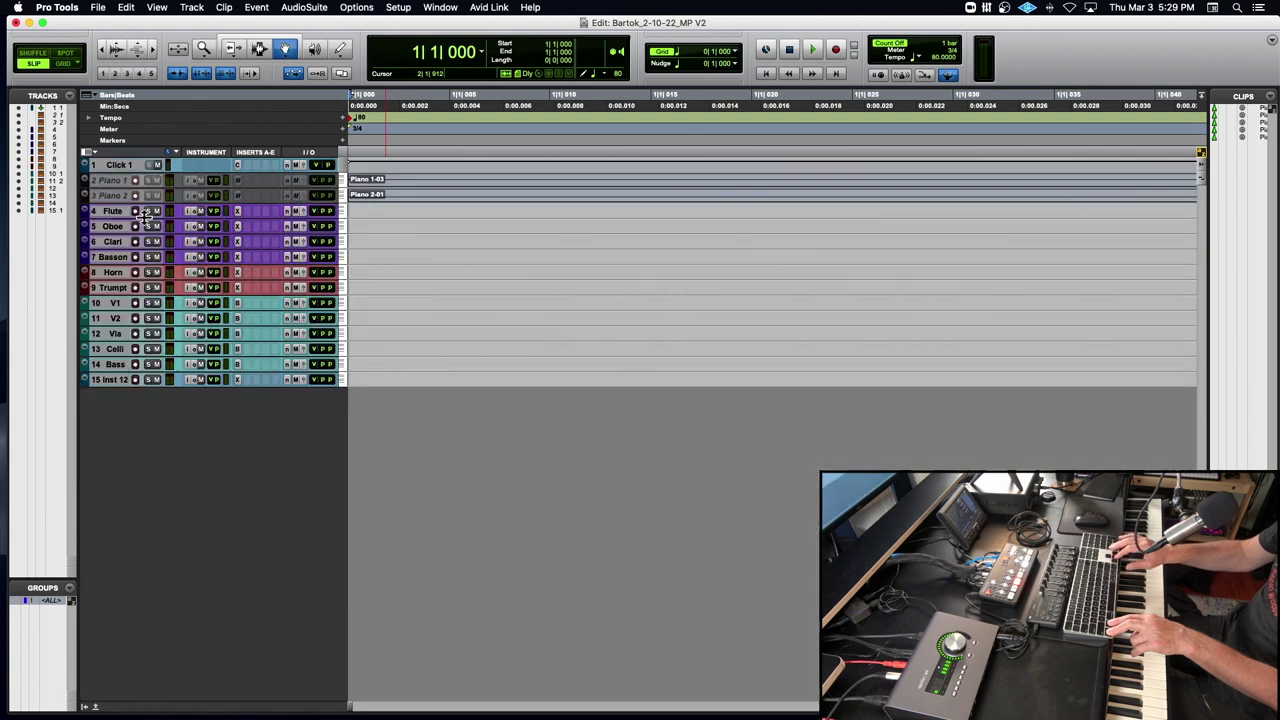
{"action": "key", "text": "ctrl+alt+Up"}
{"action": "key", "text": "ctrl+alt+Up"}
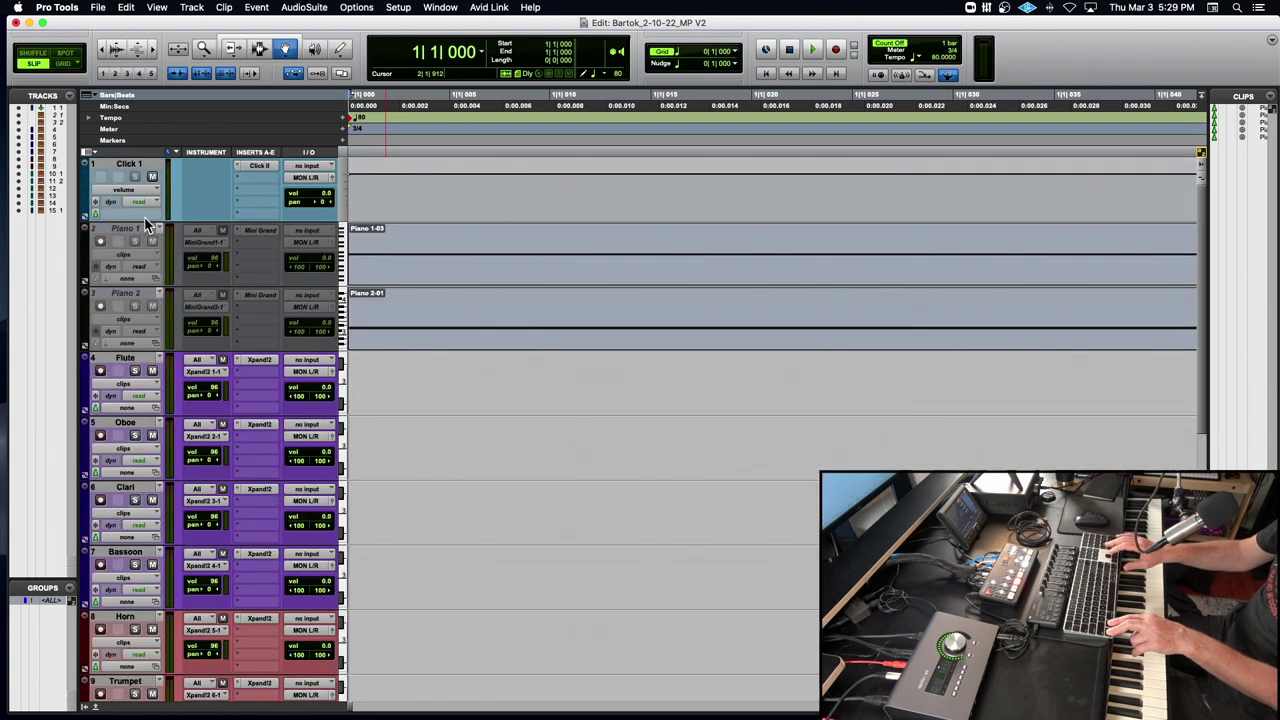
{"action": "key", "text": "ctrl+alt+Down"}
{"action": "key", "text": "ctrl+alt+Down"}
{"action": "key", "text": "ctrl+alt+Up"}
{"action": "key", "text": "ctrl+alt+Up"}
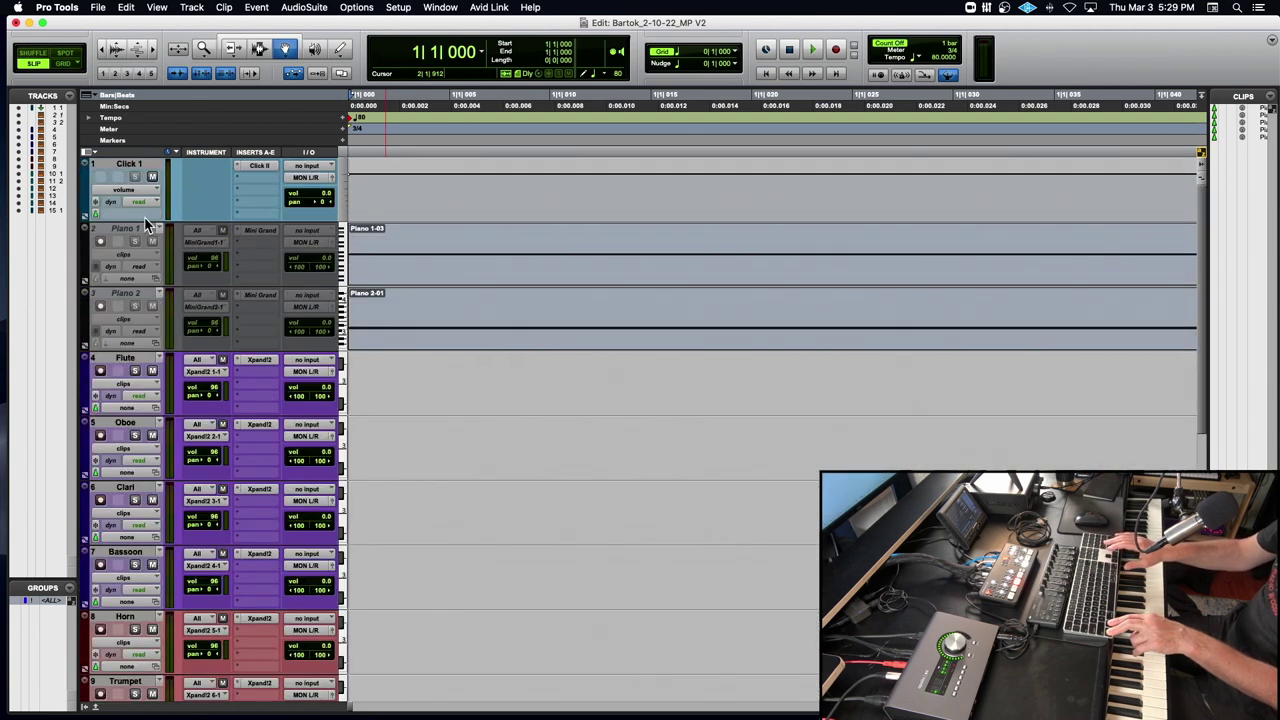
Try the horizontal zoom on the timeline, alternating between zooming out and zooming fully in.
{"action": "key", "text": "super+bracketleft"}
{"action": "key", "text": "super+bracketleft"}
{"action": "key", "text": "super+bracketleft"}
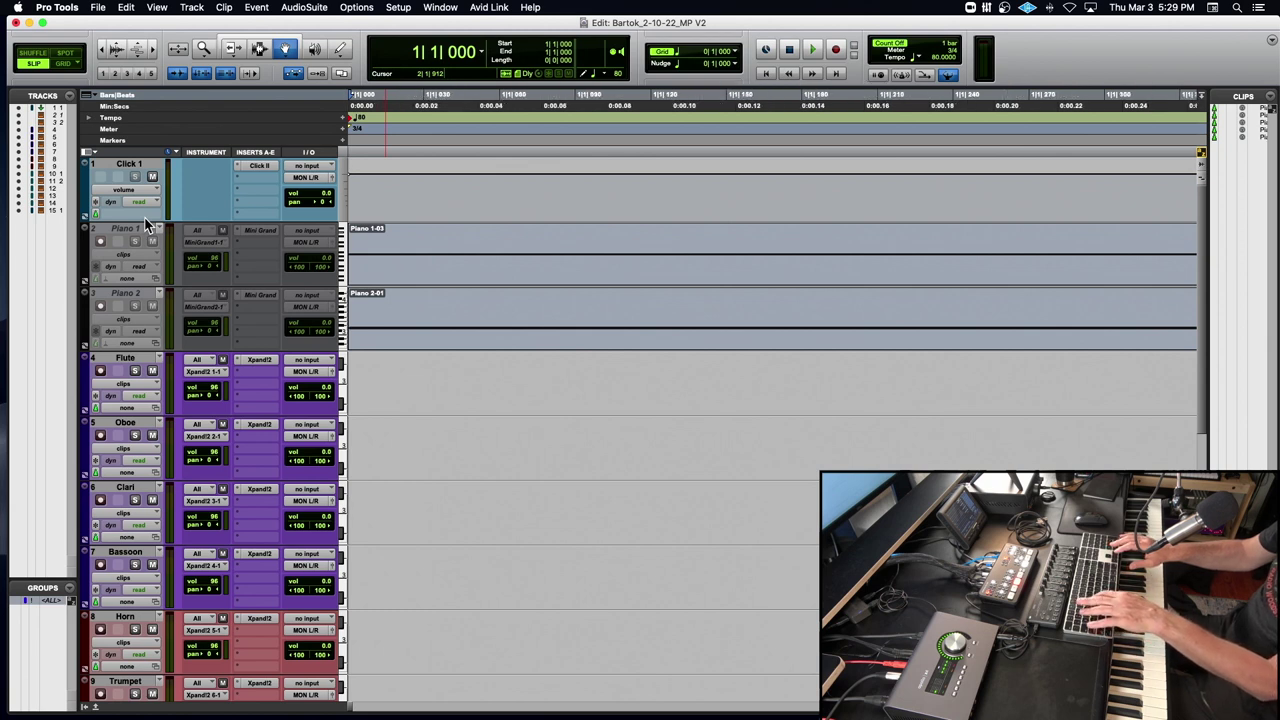
{"action": "key", "text": "super+bracketright"}
{"action": "key", "text": "super+bracketright"}
{"action": "key", "text": "super+bracketright"}
{"action": "key", "text": "super+bracketright"}
{"action": "key", "text": "super+bracketright"}
{"action": "key", "text": "super+bracketright"}
{"action": "key", "text": "super+bracketright"}
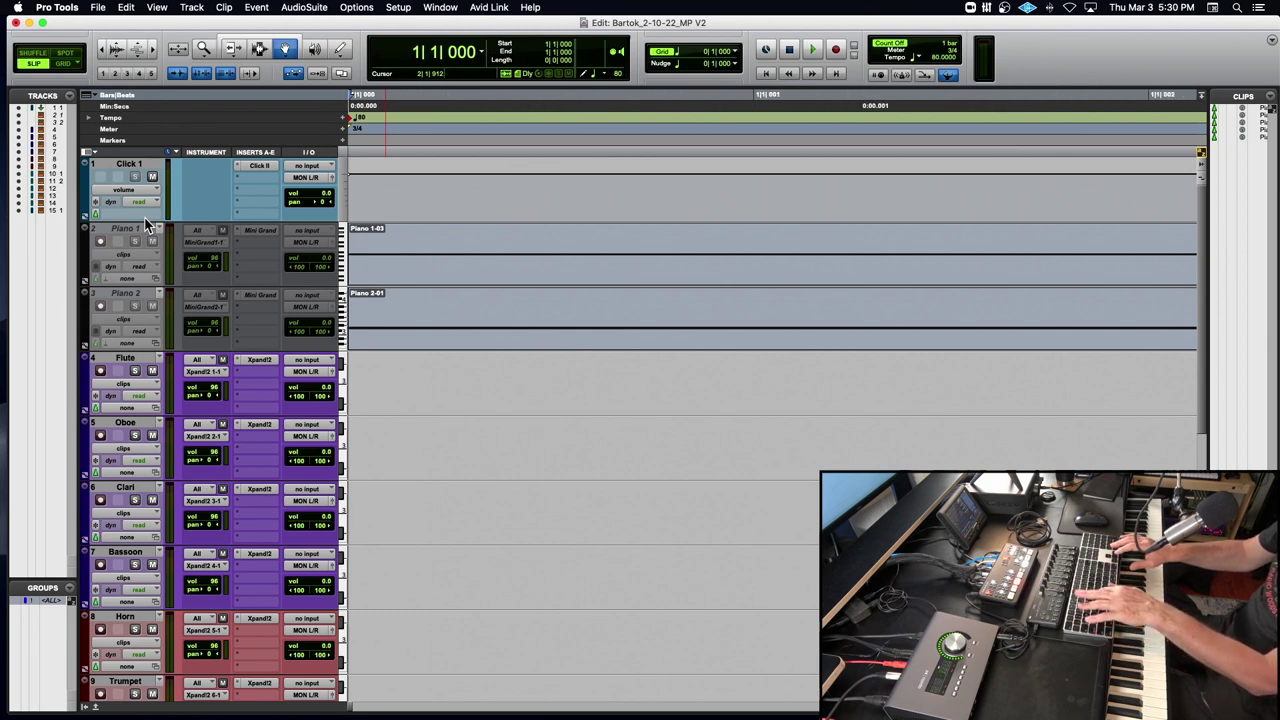
{"action": "key", "text": "super+bracketleft"}
{"action": "key", "text": "super+bracketleft"}
{"action": "key", "text": "super+bracketleft"}
{"action": "key", "text": "super+bracketleft"}
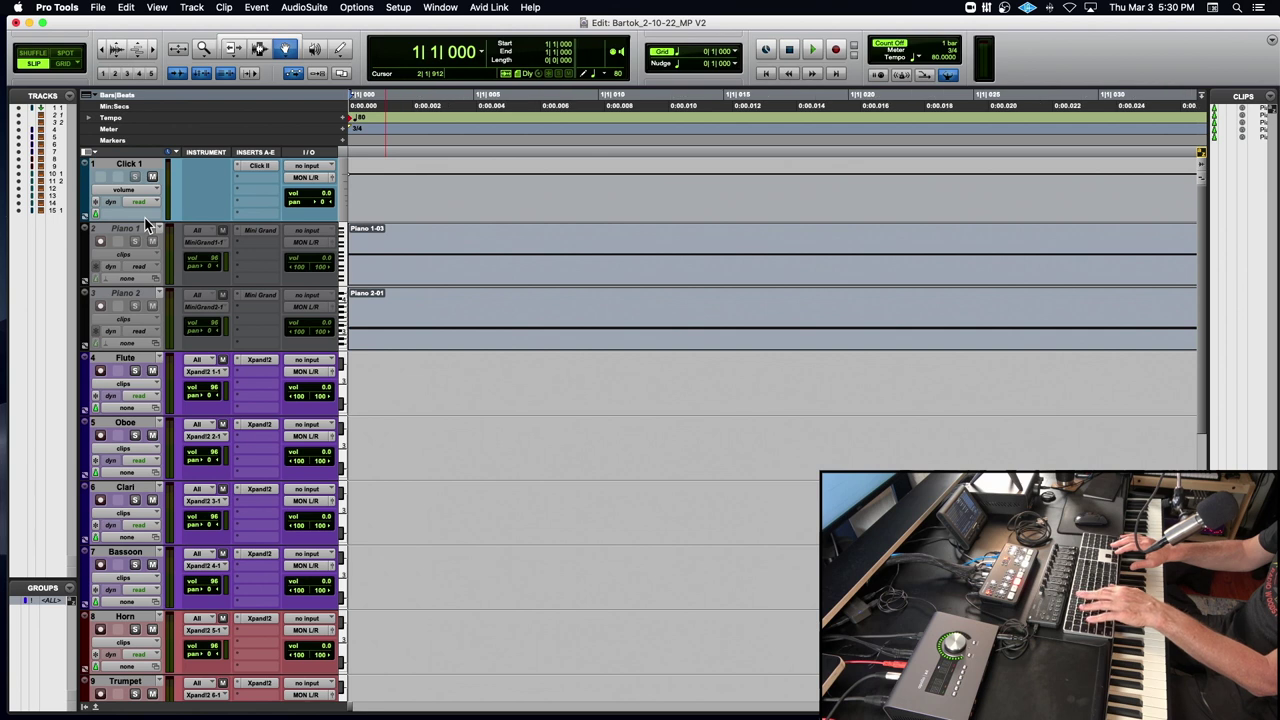
{"action": "key", "text": "super+bracketright"}
{"action": "key", "text": "super+bracketright"}
{"action": "key", "text": "super+bracketright"}
{"action": "key", "text": "super+bracketright"}
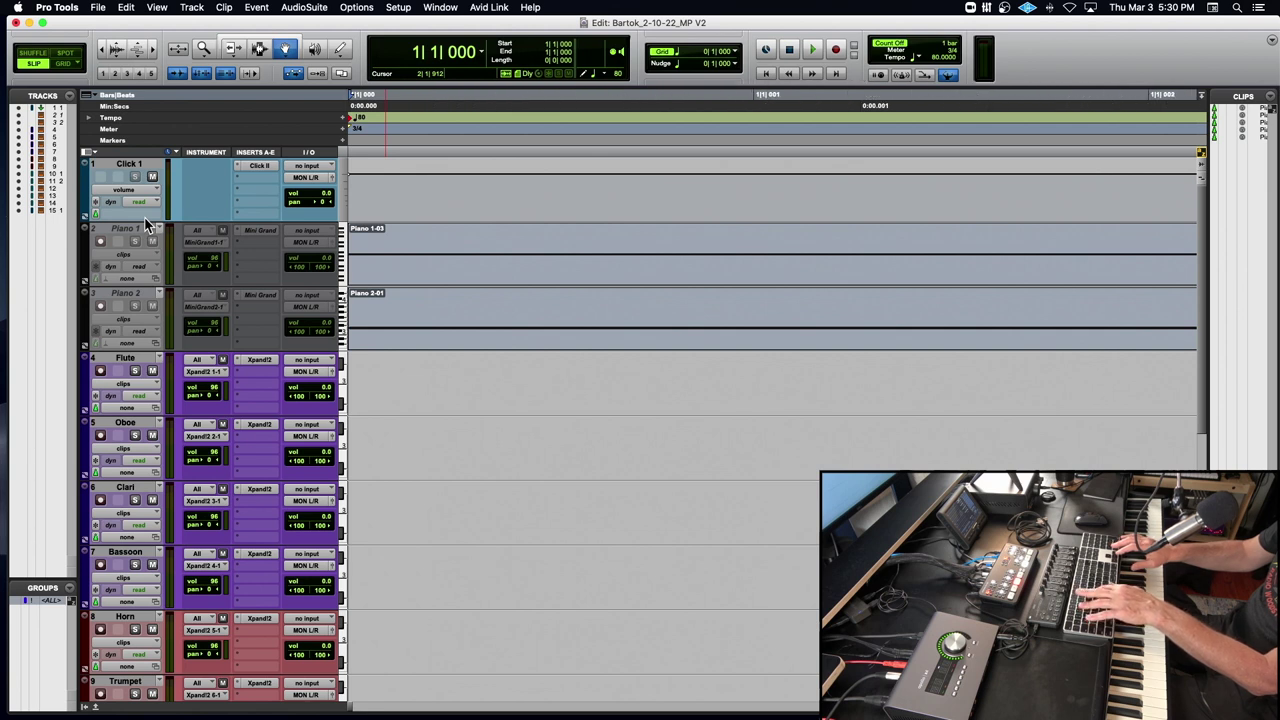
Zoom the timeline out horizontally until the complete Piano 1 and Piano 2 clips fill the edit area.
{"action": "key", "text": "super+bracketleft"}
{"action": "key", "text": "super+bracketleft"}
{"action": "key", "text": "super+bracketleft"}
{"action": "key", "text": "super+bracketleft"}
{"action": "key", "text": "super+bracketleft"}
{"action": "key", "text": "super+bracketleft"}
{"action": "key", "text": "super+bracketleft"}
{"action": "key", "text": "super+bracketleft"}
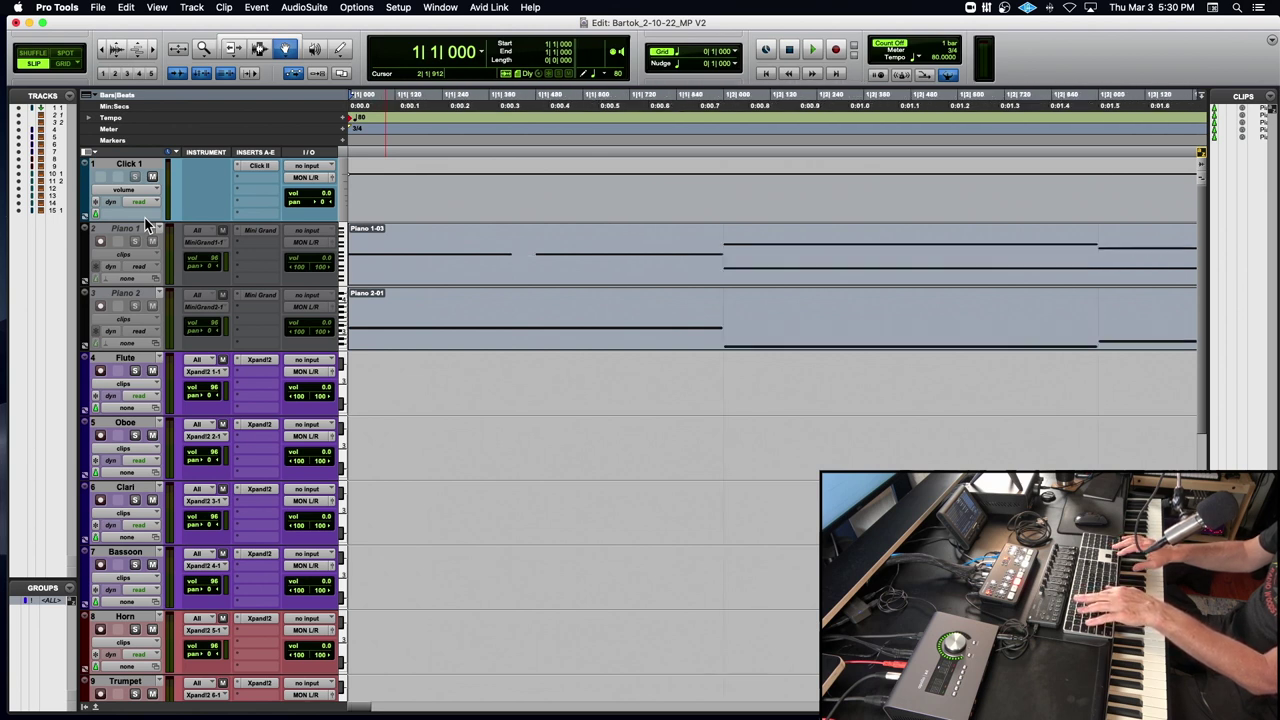
{"action": "key", "text": "super+bracketleft"}
{"action": "key", "text": "super+bracketleft"}
{"action": "key", "text": "super+bracketleft"}
{"action": "key", "text": "super+bracketleft"}
{"action": "key", "text": "super+bracketleft"}
{"action": "key", "text": "super+bracketleft"}
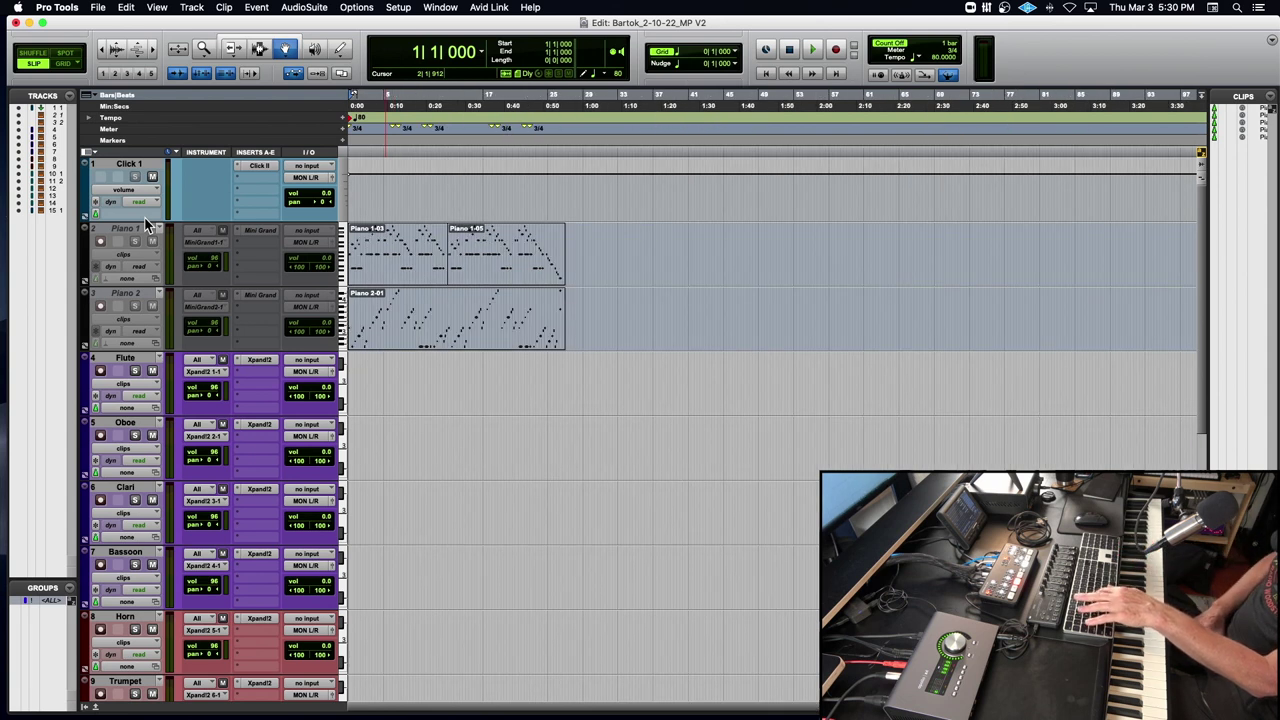
{"action": "key", "text": "super+bracketright"}
{"action": "key", "text": "super+bracketright"}
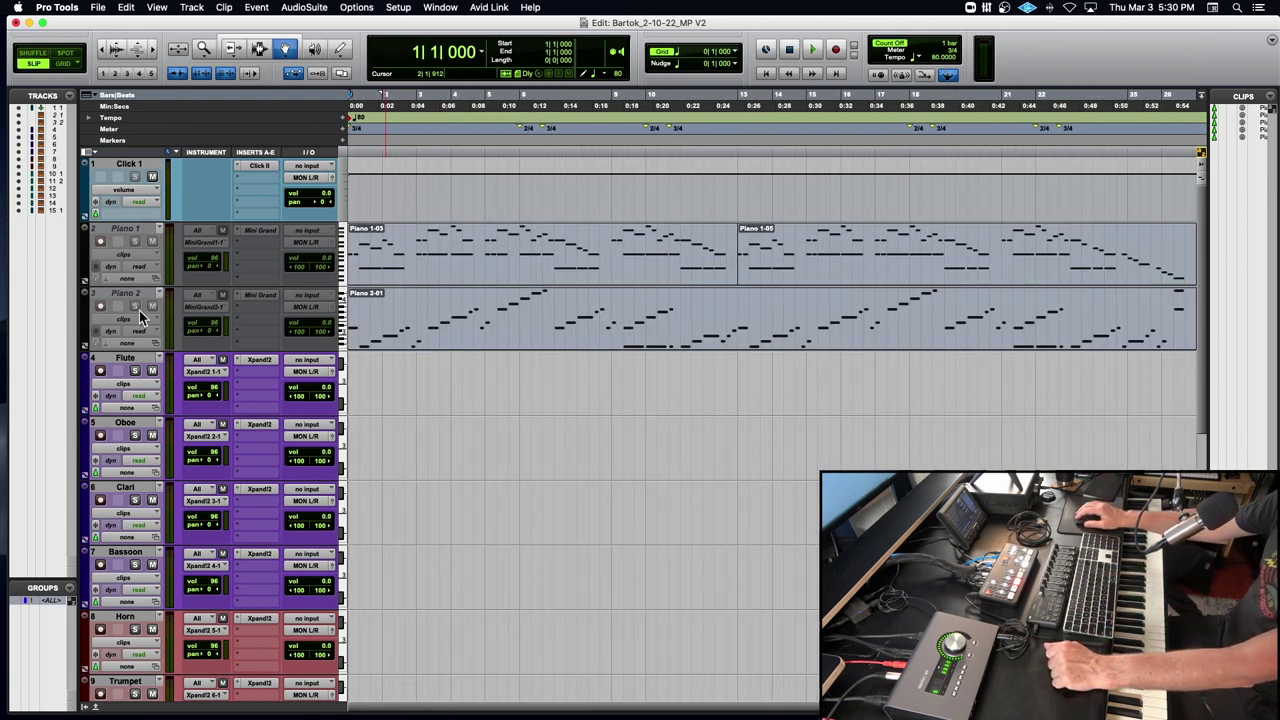
Look over the woodwind, brass and string tracks and the instrument plug-ins inserted on them.
{"action": "scroll", "coordinate": [137, 317], "scroll_direction": "down", "scroll_amount": 2}
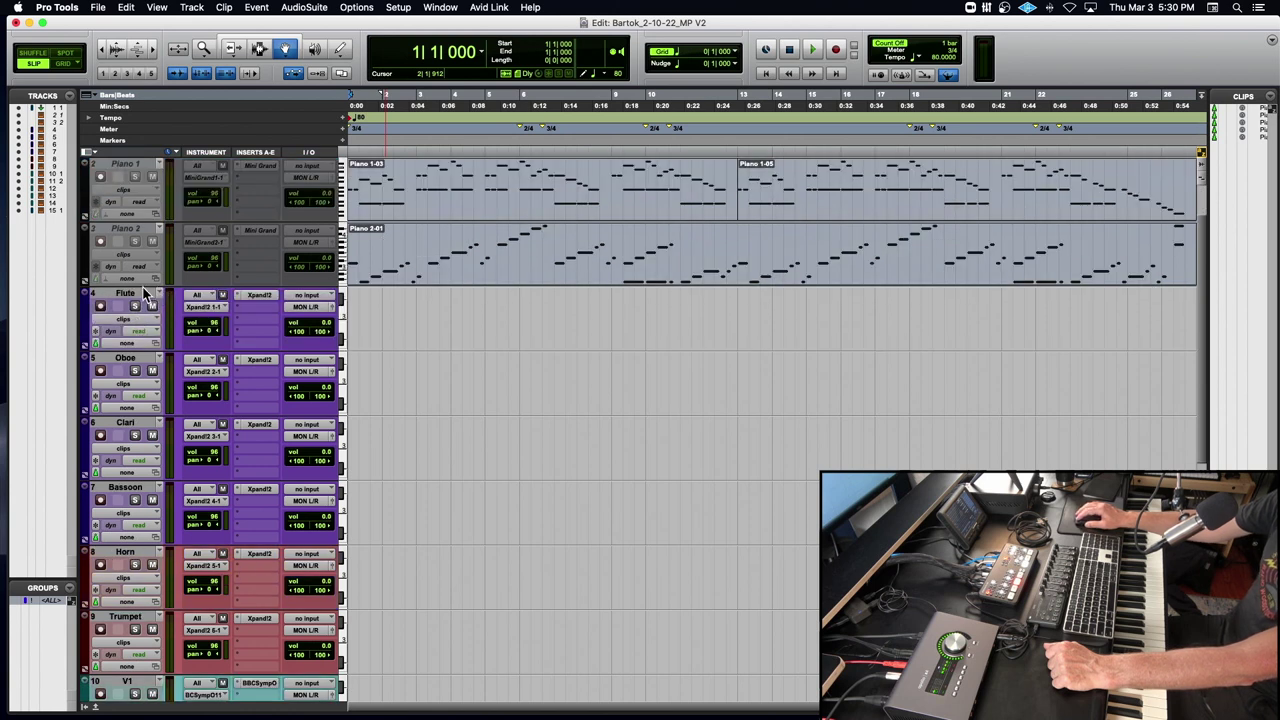
{"action": "scroll", "coordinate": [171, 346], "scroll_direction": "down", "scroll_amount": 3}
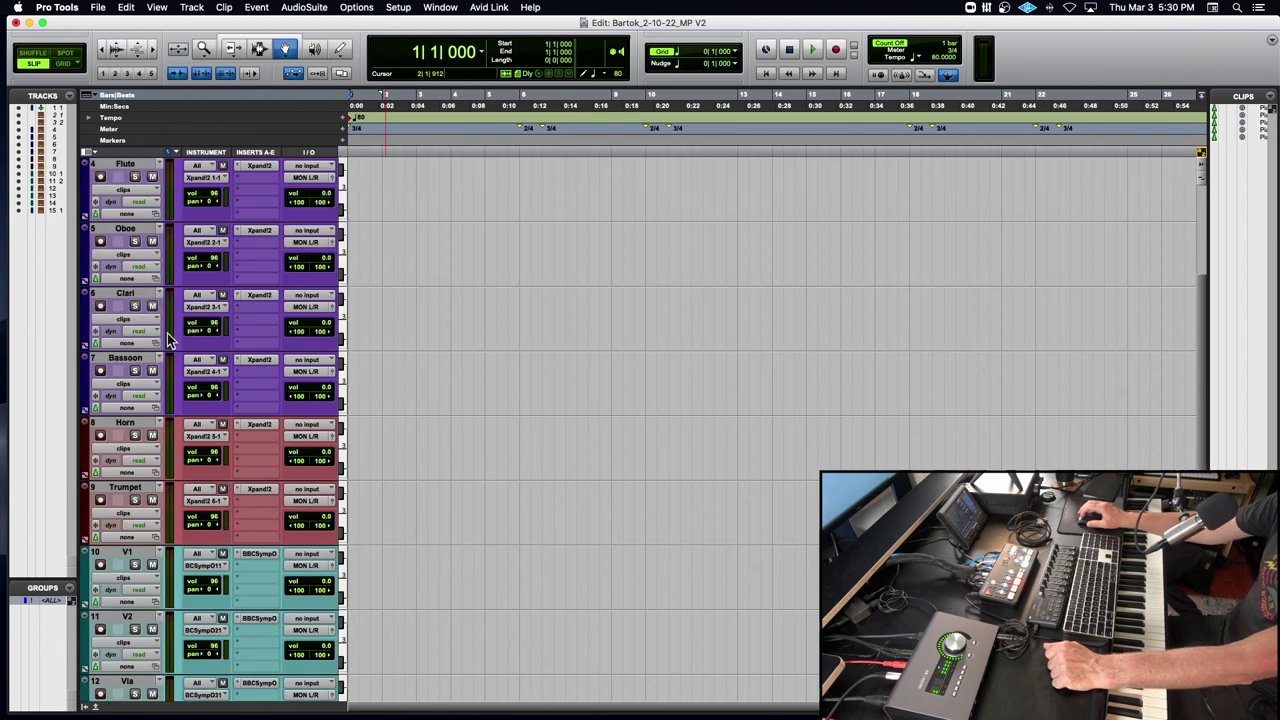
{"action": "scroll", "coordinate": [167, 333], "scroll_direction": "up", "scroll_amount": 3}
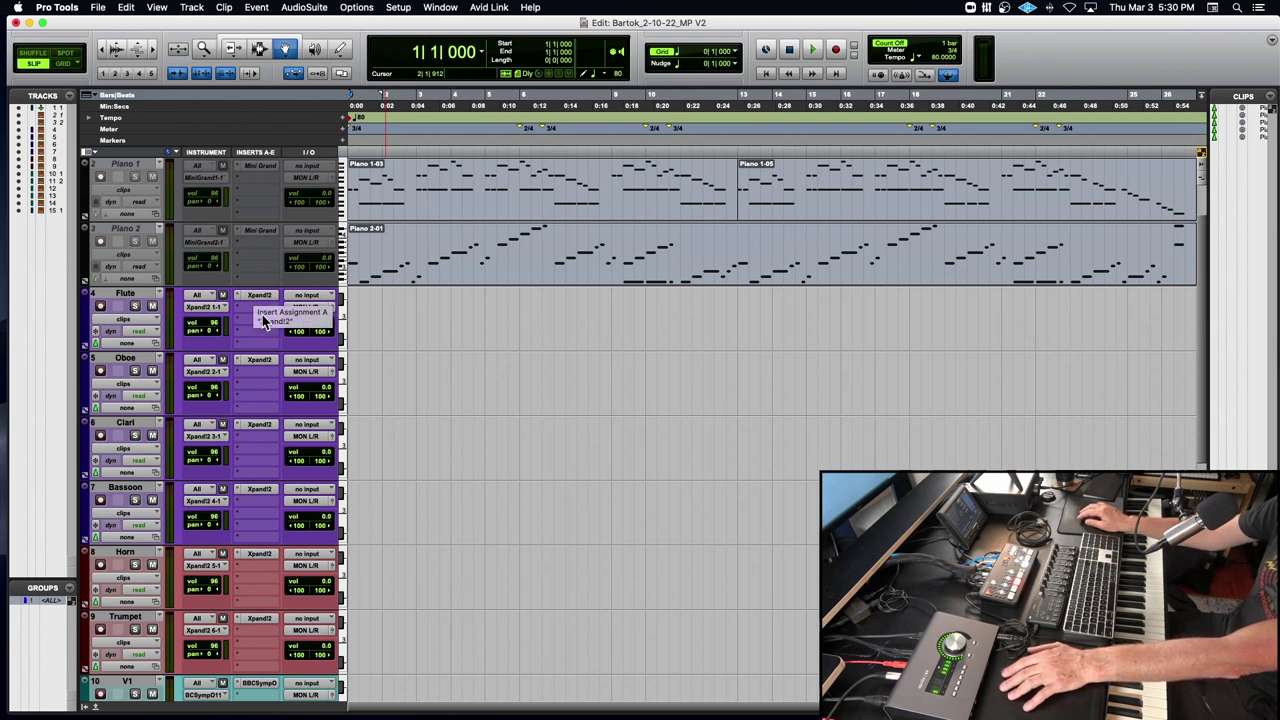
{"action": "scroll", "coordinate": [262, 343], "scroll_direction": "down", "scroll_amount": 10}
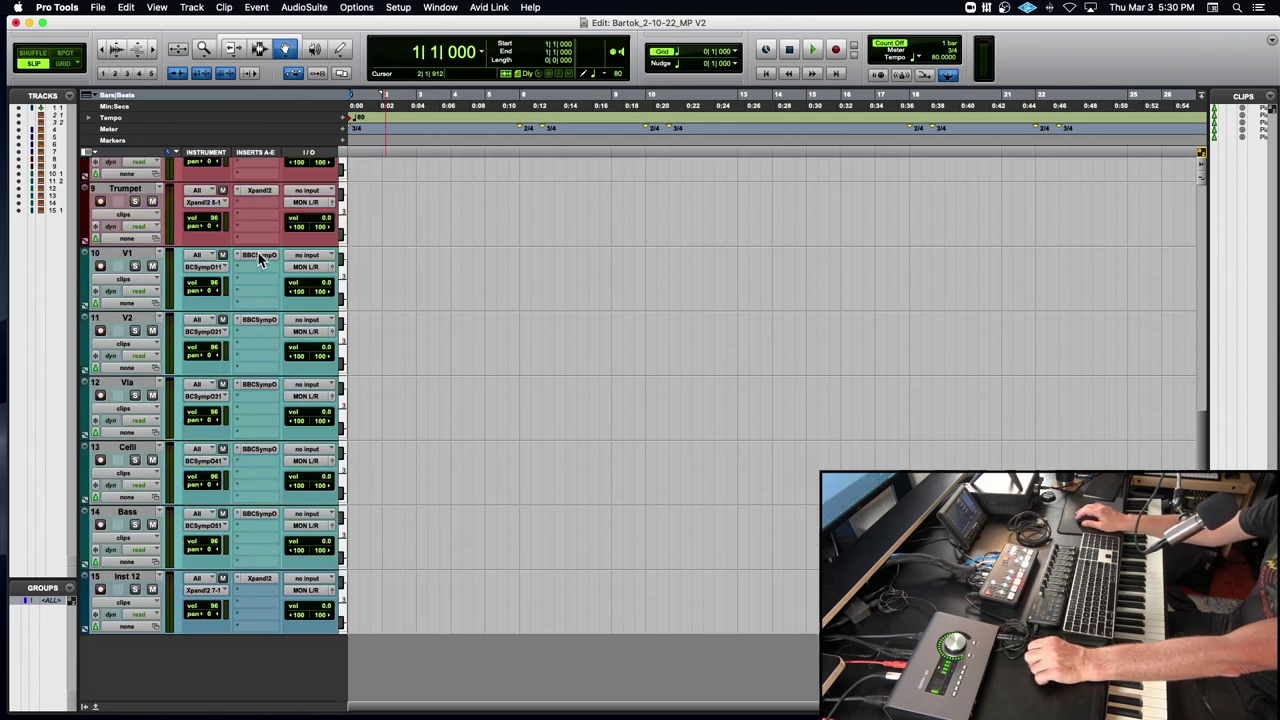
{"action": "mouse_move", "coordinate": [190, 715]}
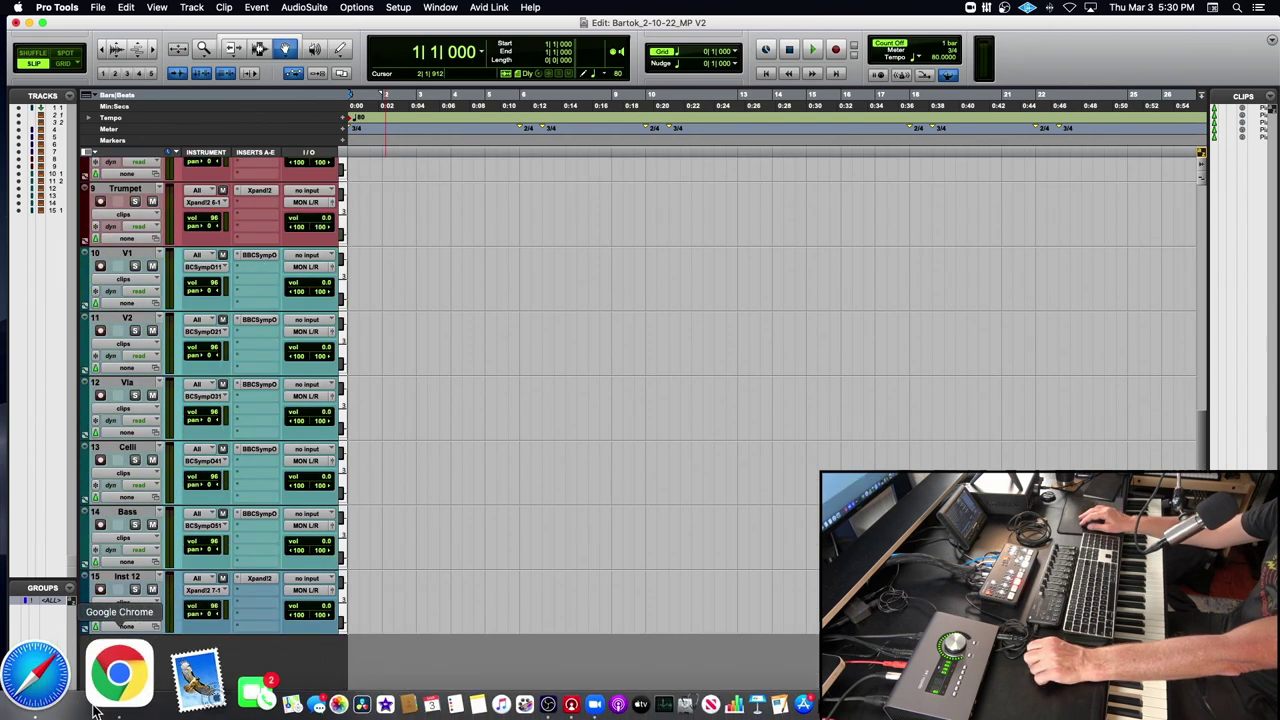
{"action": "left_click", "coordinate": [70, 690]}
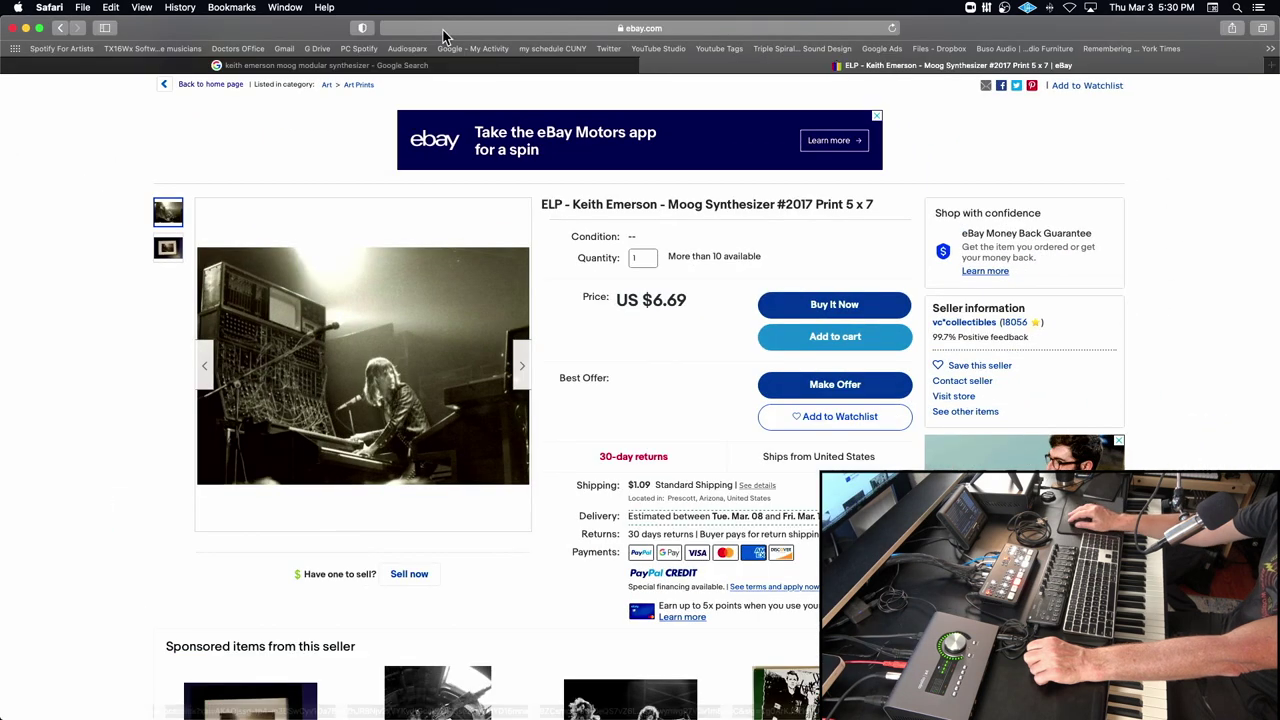
{"action": "left_click", "coordinate": [445, 28]}
{"action": "type", "text": "www.dspit"}
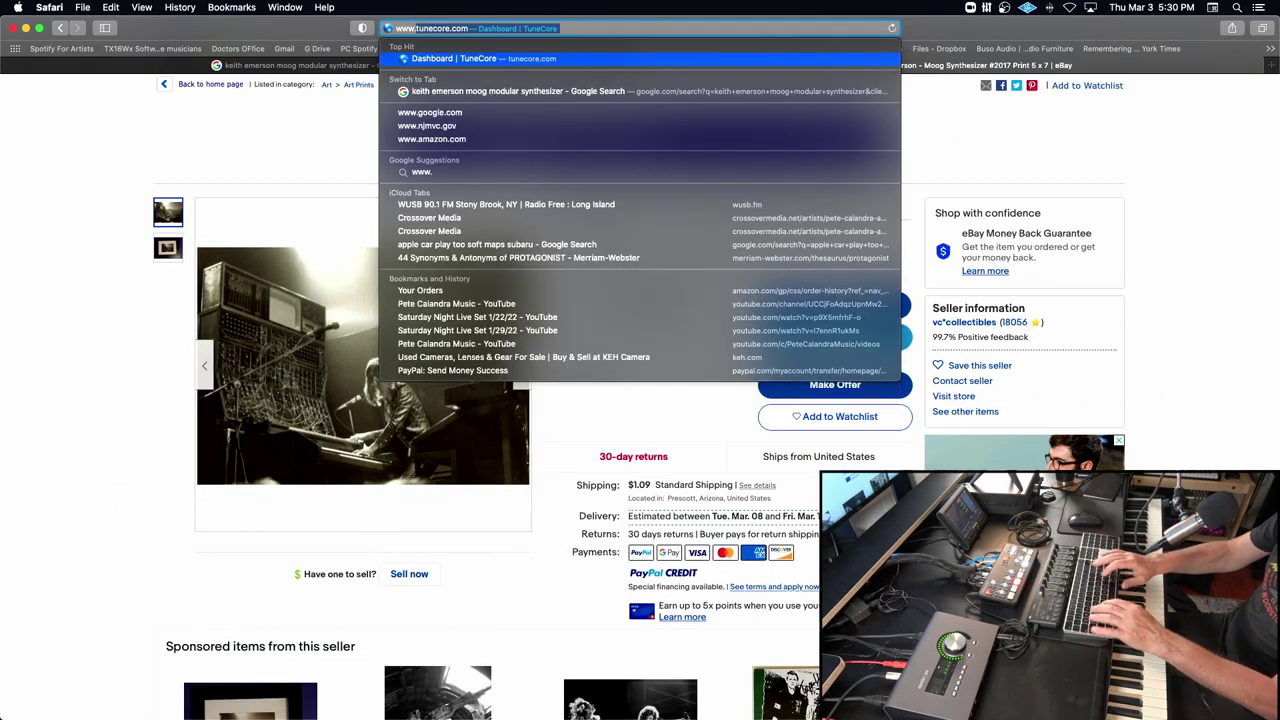
{"action": "key", "text": "BackSpace"}
{"action": "key", "text": "BackSpace"}
{"action": "key", "text": "BackSpace"}
{"action": "key", "text": "BackSpace"}
{"action": "key", "text": "BackSpace"}
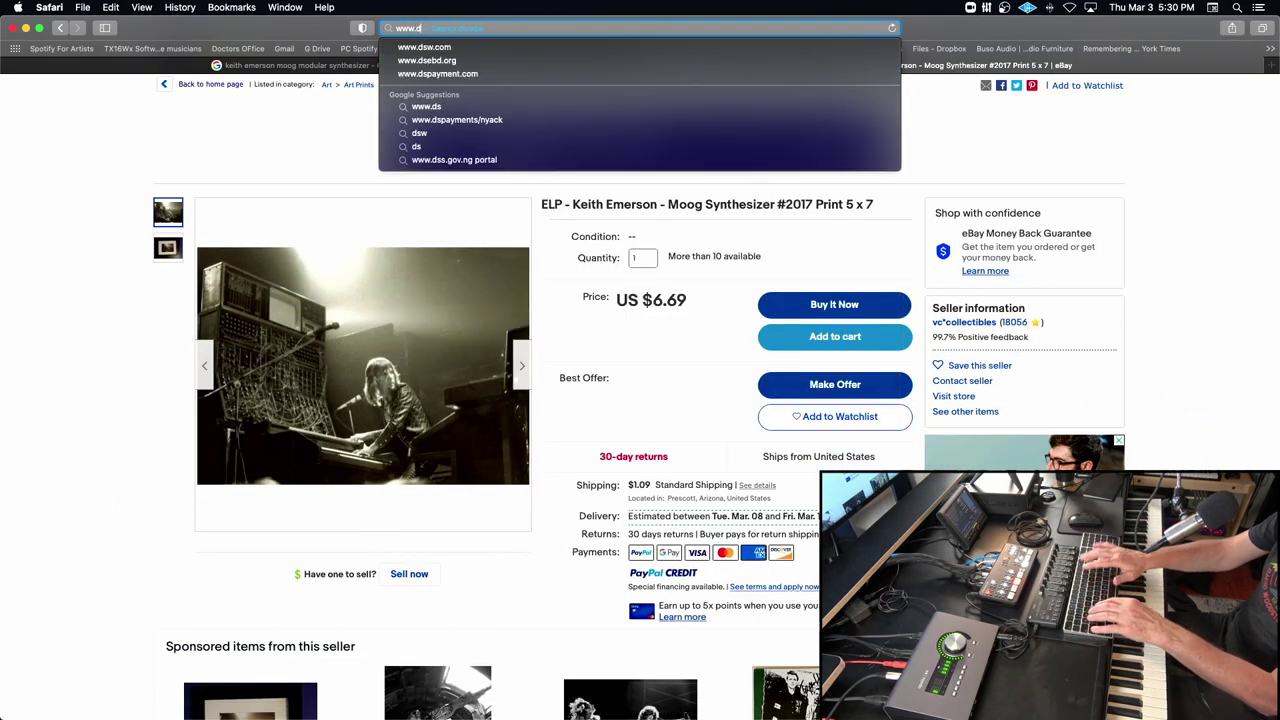
{"action": "type", "text": "spitfireaudio.com"}
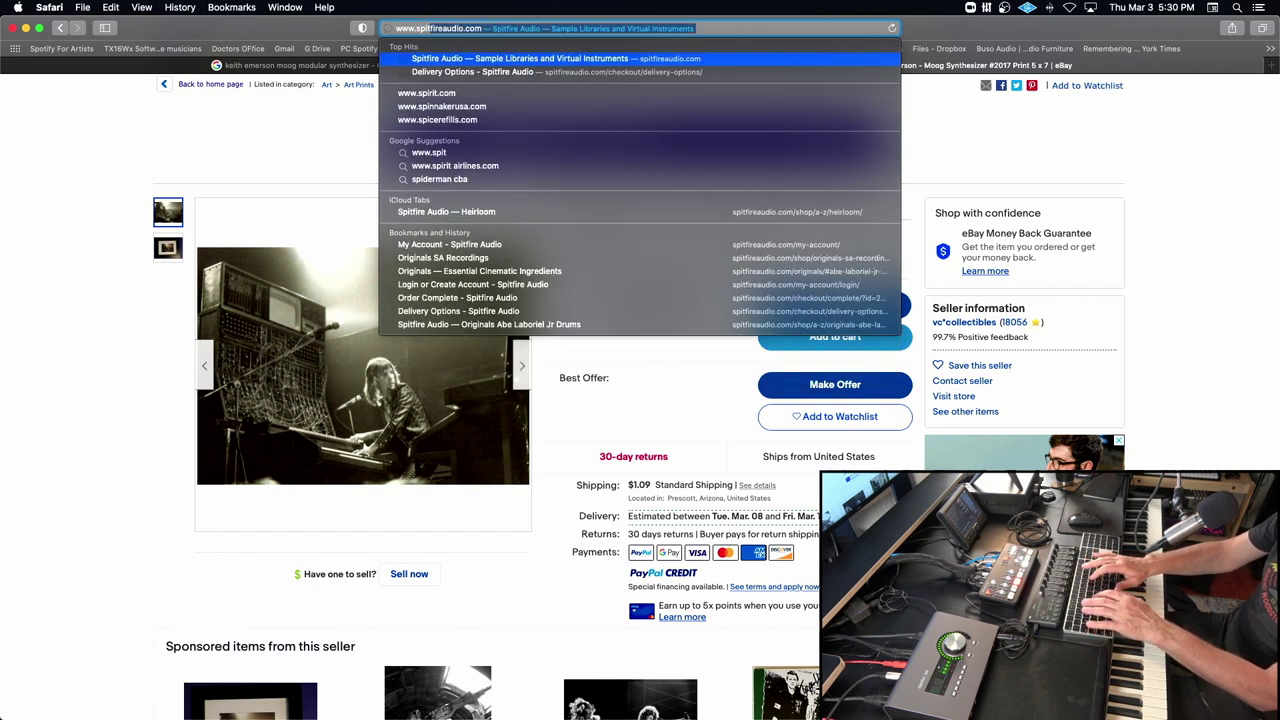
{"action": "key", "text": "Return"}
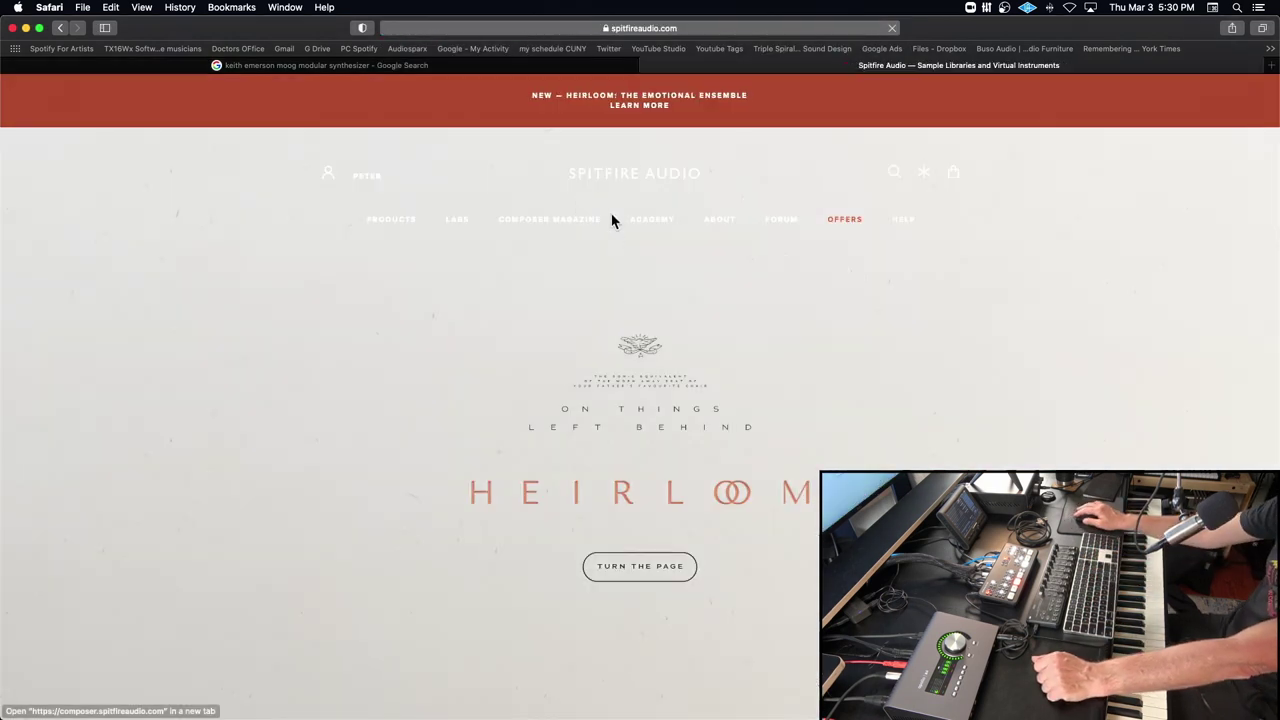
Open the BBC Symphony Orchestra product page and examine the prices and comparison of its editions.
{"action": "mouse_move", "coordinate": [398, 266]}
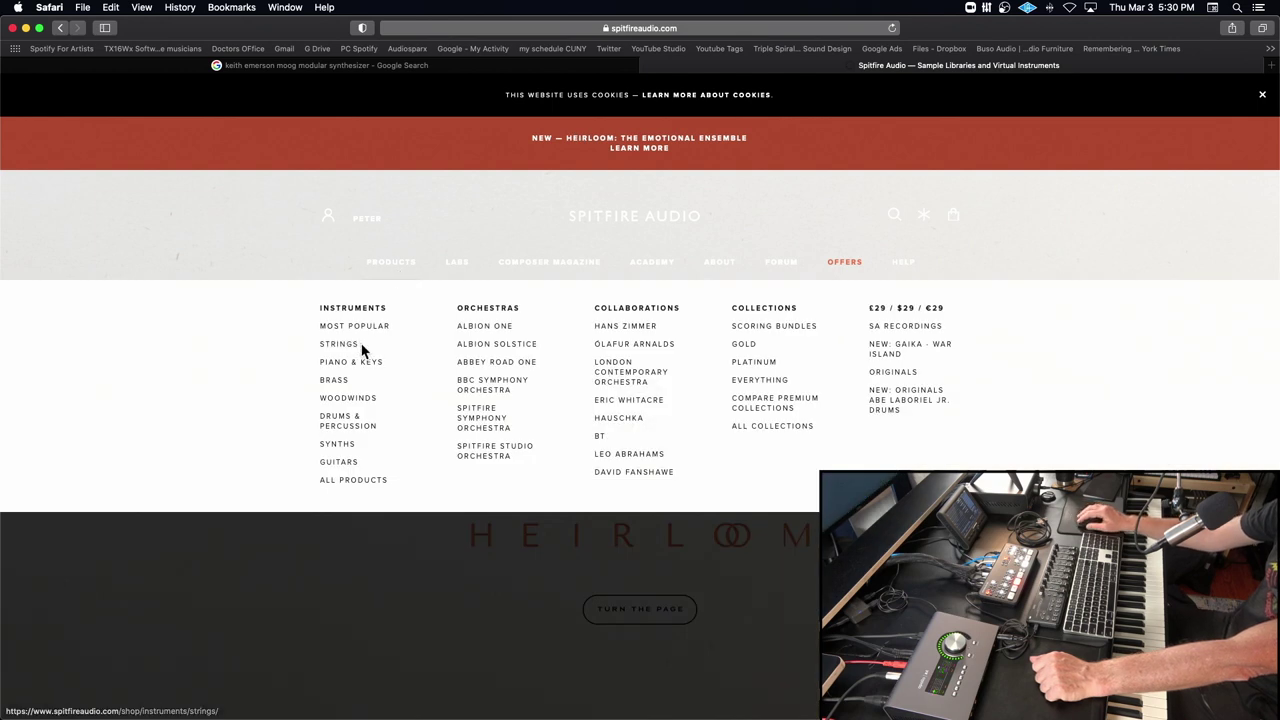
{"action": "left_click", "coordinate": [473, 381]}
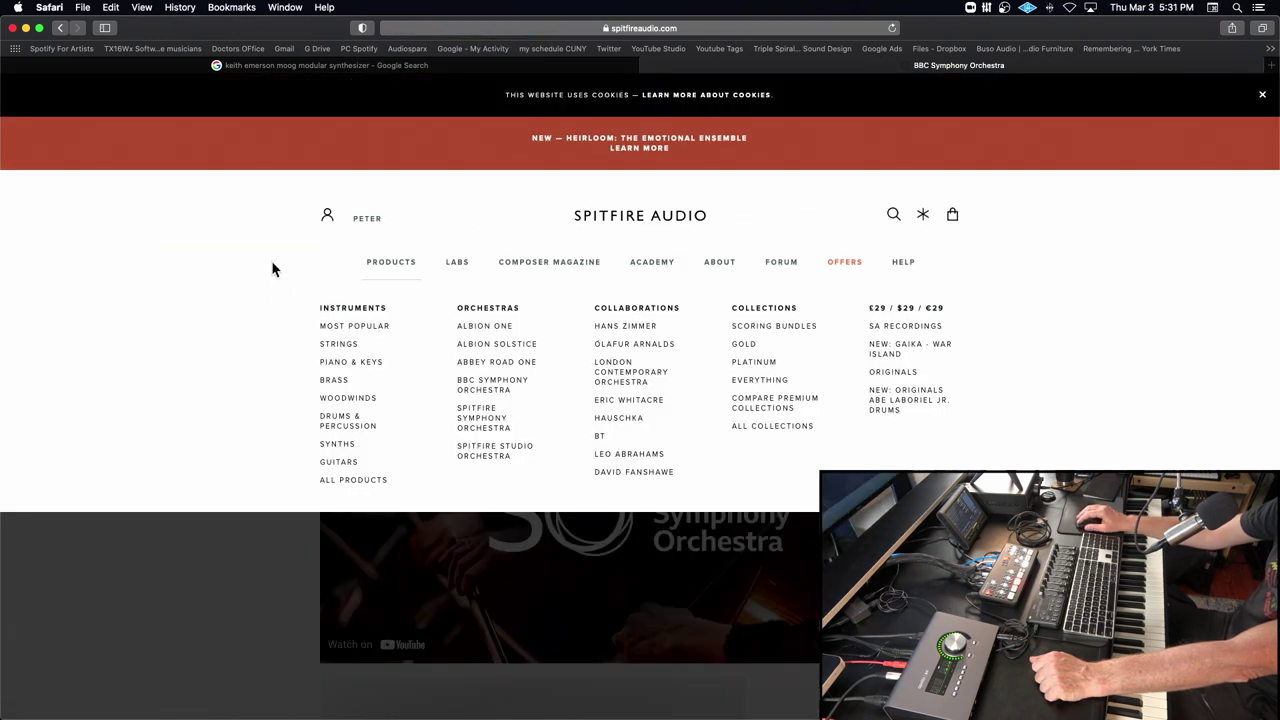
{"action": "scroll", "coordinate": [254, 526], "scroll_direction": "down", "scroll_amount": 5}
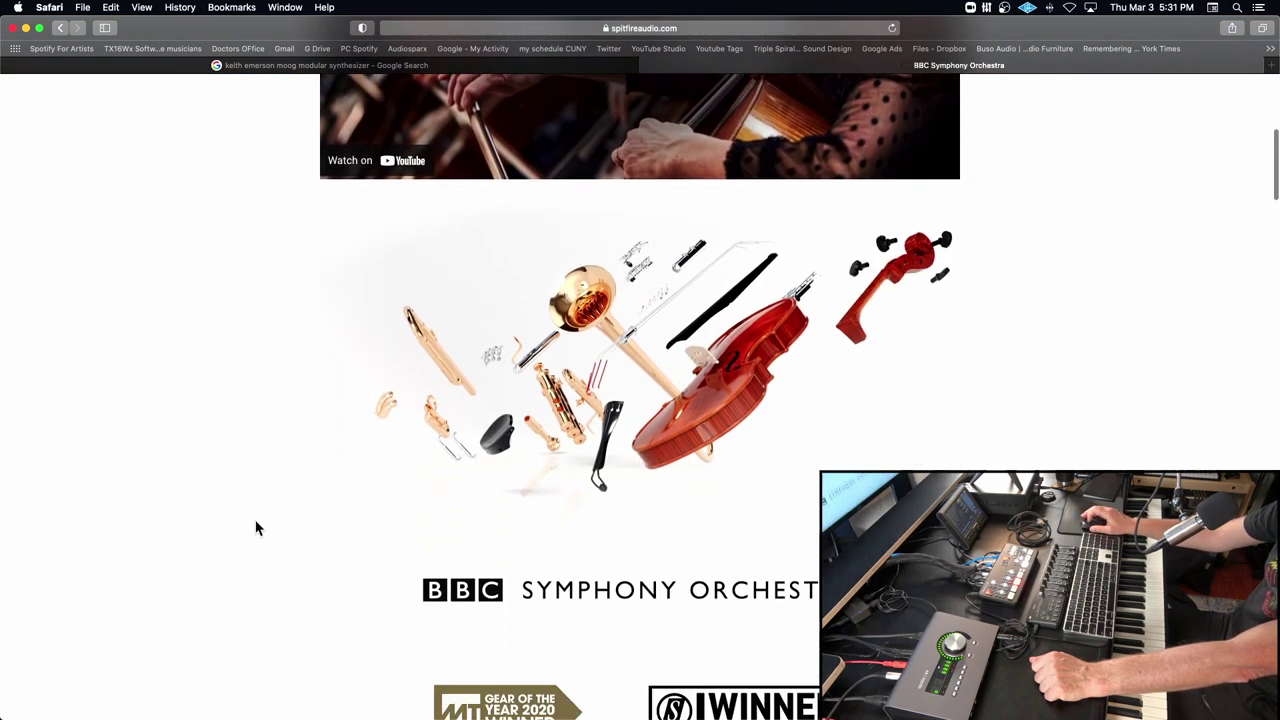
{"action": "scroll", "coordinate": [256, 528], "scroll_direction": "down", "scroll_amount": 10}
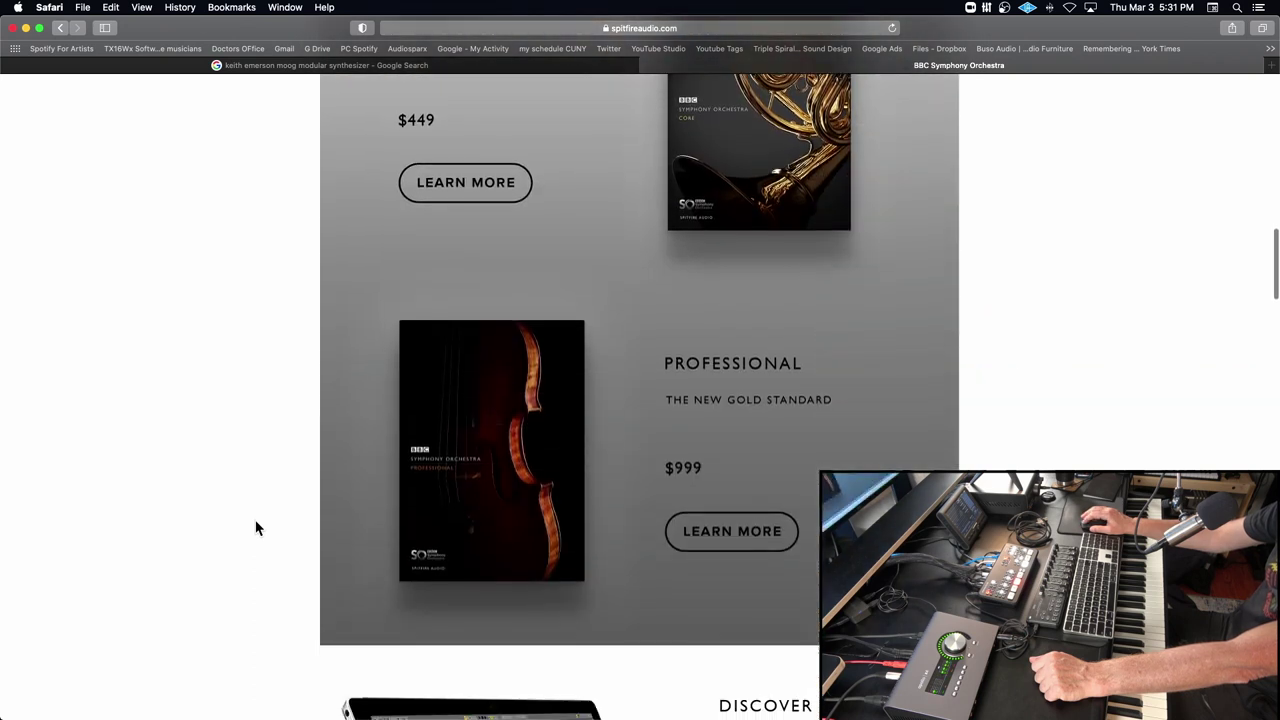
{"action": "scroll", "coordinate": [254, 526], "scroll_direction": "down", "scroll_amount": 8}
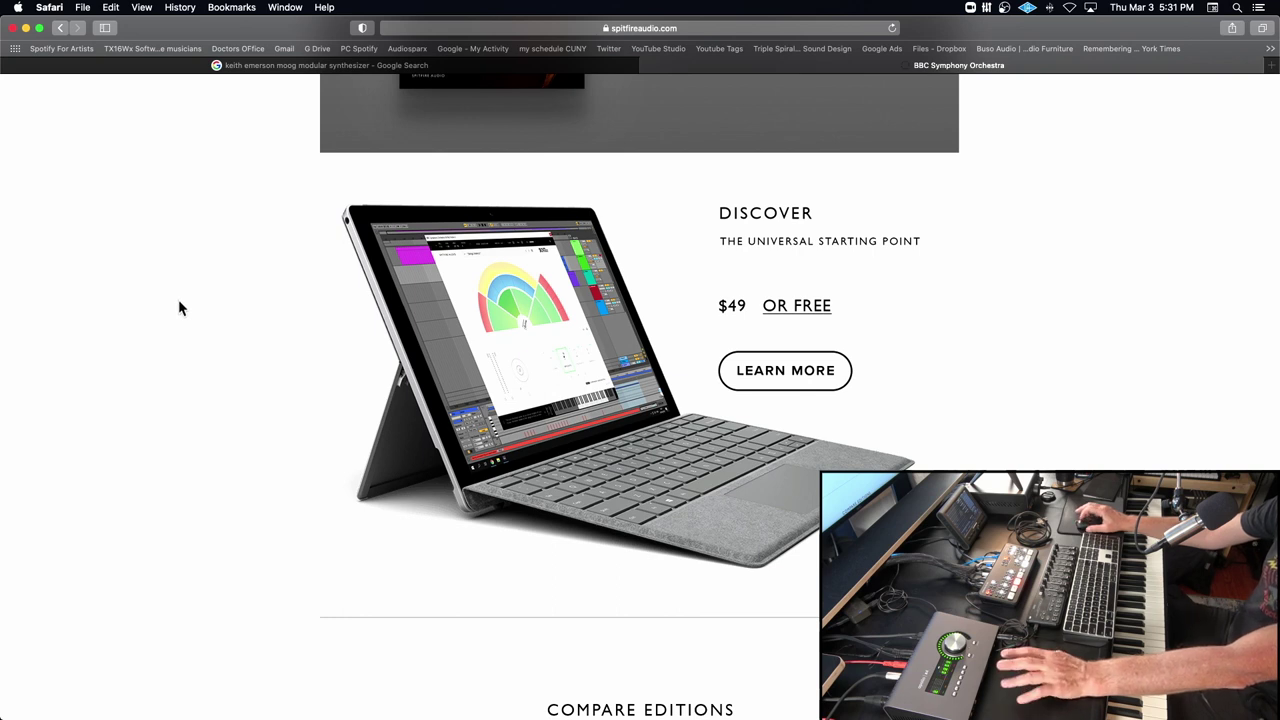
{"action": "scroll", "coordinate": [179, 308], "scroll_direction": "down", "scroll_amount": 1}
{"action": "scroll", "coordinate": [178, 308], "scroll_direction": "down", "scroll_amount": 2}
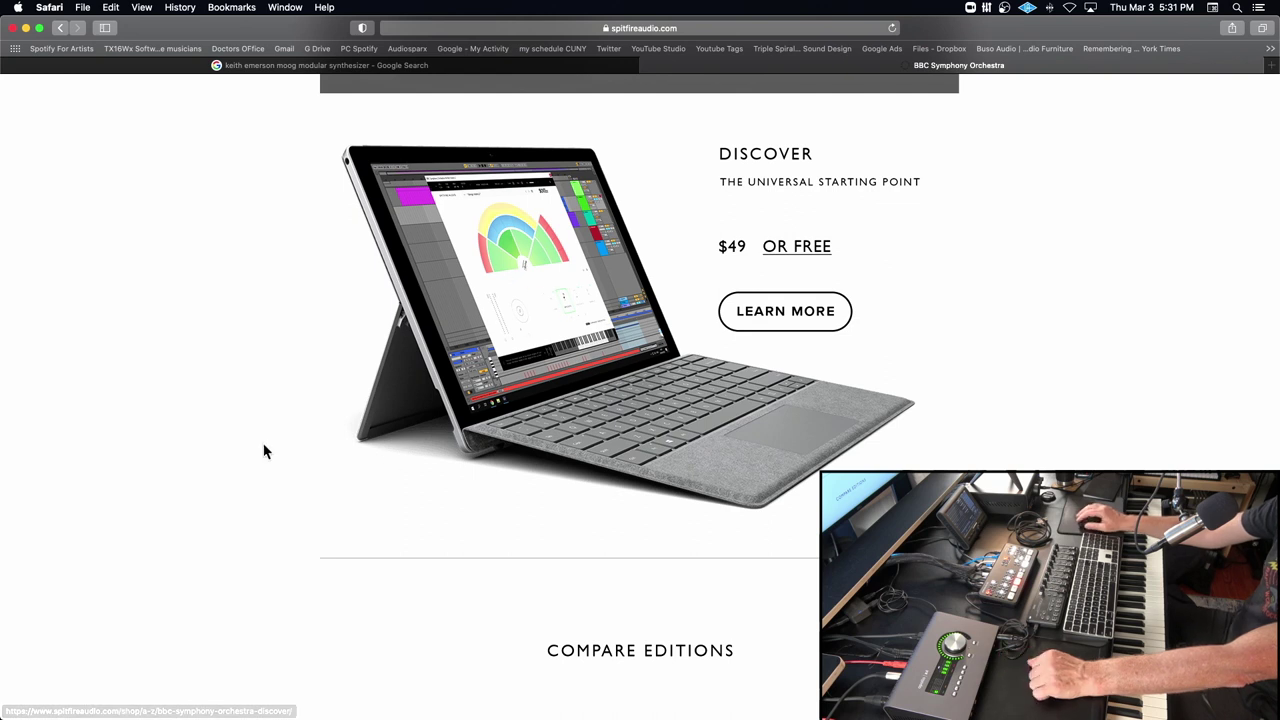
{"action": "scroll", "coordinate": [260, 450], "scroll_direction": "down", "scroll_amount": 10}
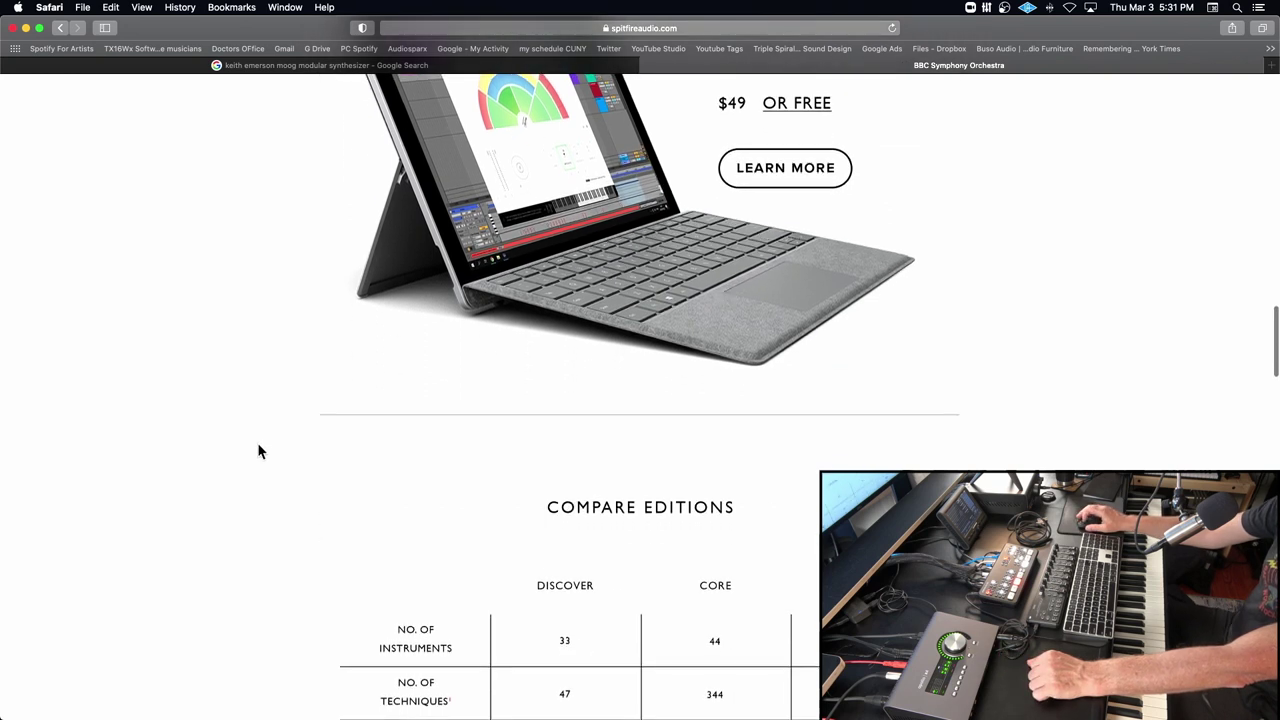
{"action": "scroll", "coordinate": [257, 450], "scroll_direction": "up", "scroll_amount": 20}
{"action": "scroll", "coordinate": [257, 442], "scroll_direction": "up", "scroll_amount": 15}
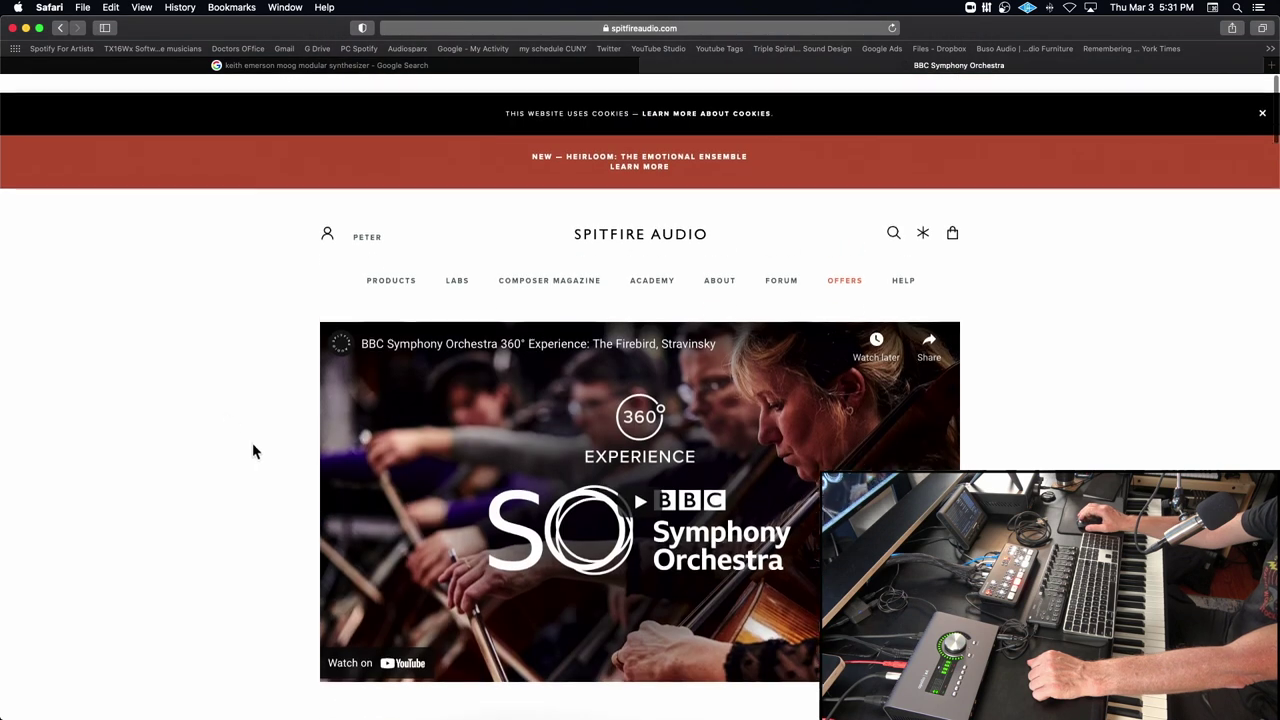
Close the Safari window, return to Pro Tools, and open the V1 track's BBC Symphony Orchestra plug-in for a brief look before closing it.
{"action": "left_click", "coordinate": [12, 28]}
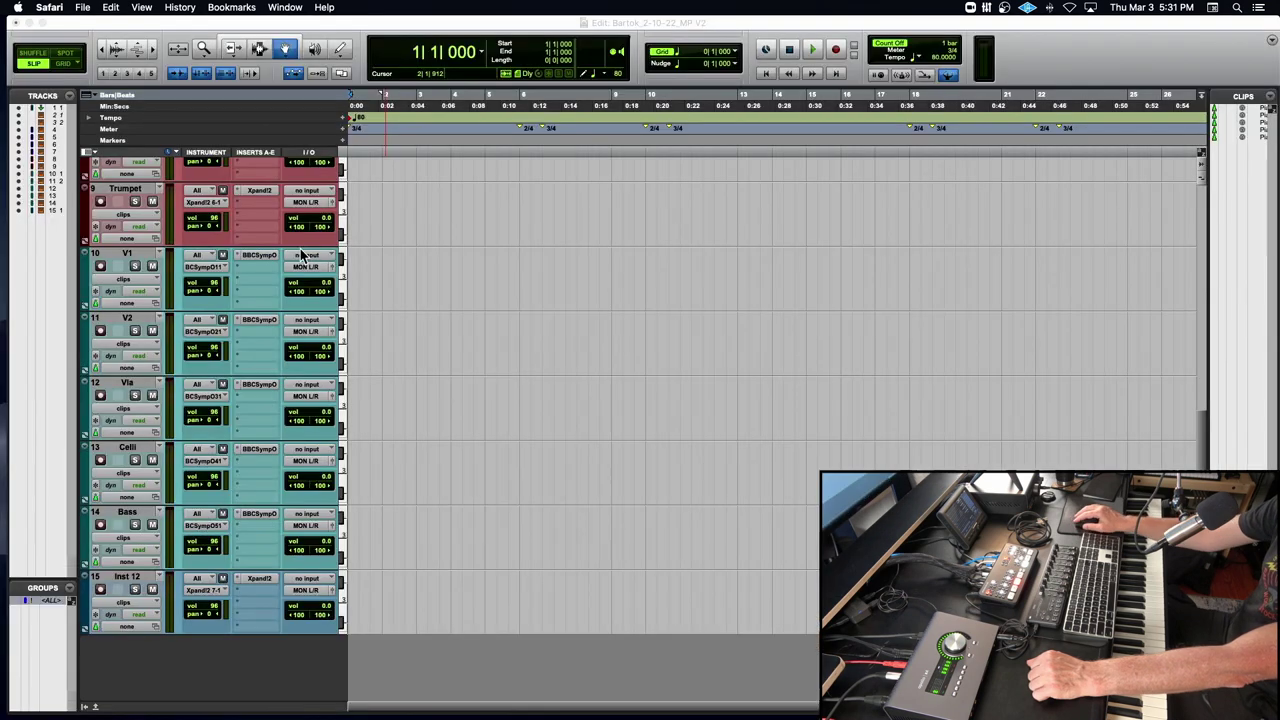
{"action": "left_click", "coordinate": [255, 257]}
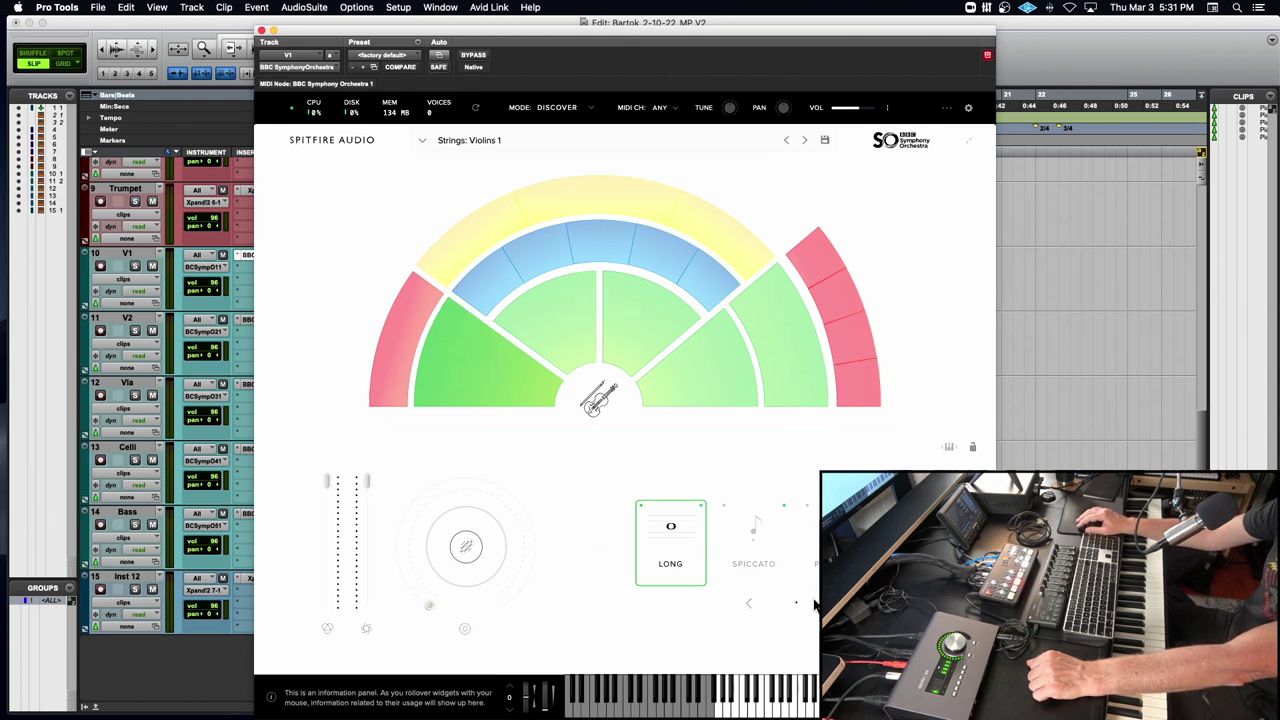
{"action": "left_click", "coordinate": [262, 31]}
Review the track list from the strings up through the brass and woodwinds to the piano and click tracks.
{"action": "scroll", "coordinate": [247, 310], "scroll_direction": "up", "scroll_amount": 5}
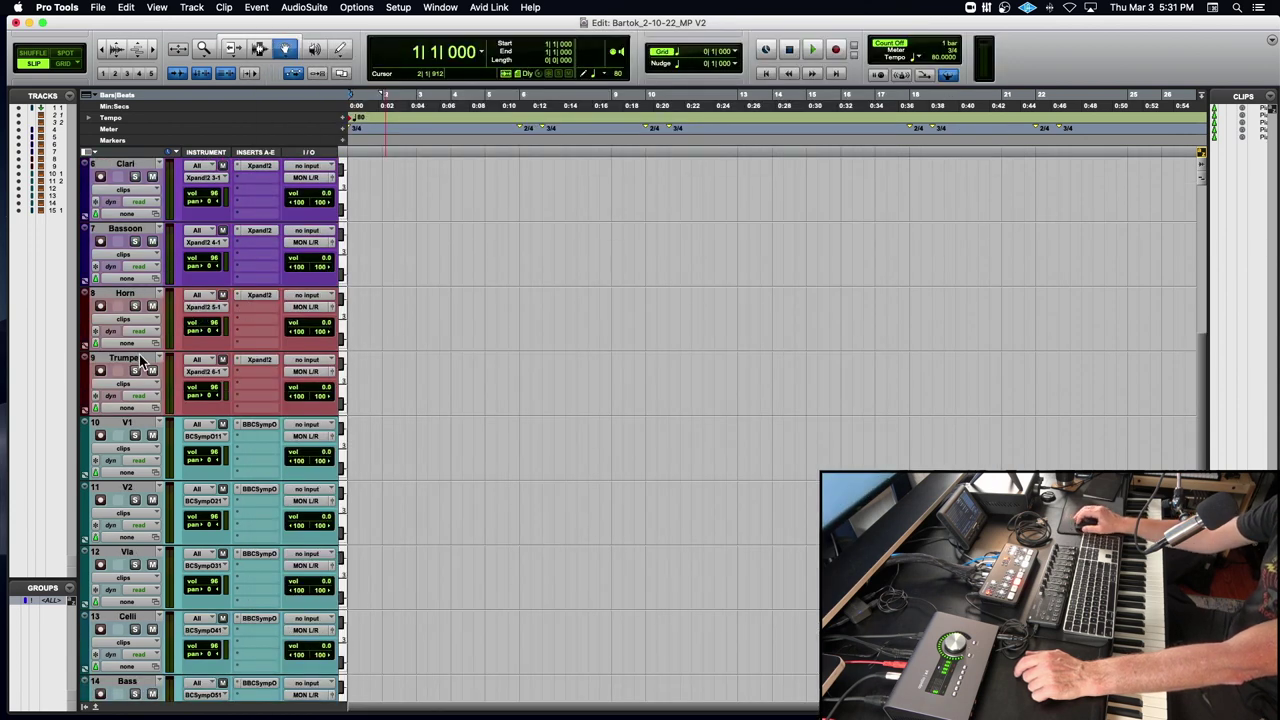
{"action": "scroll", "coordinate": [141, 362], "scroll_direction": "up", "scroll_amount": 8}
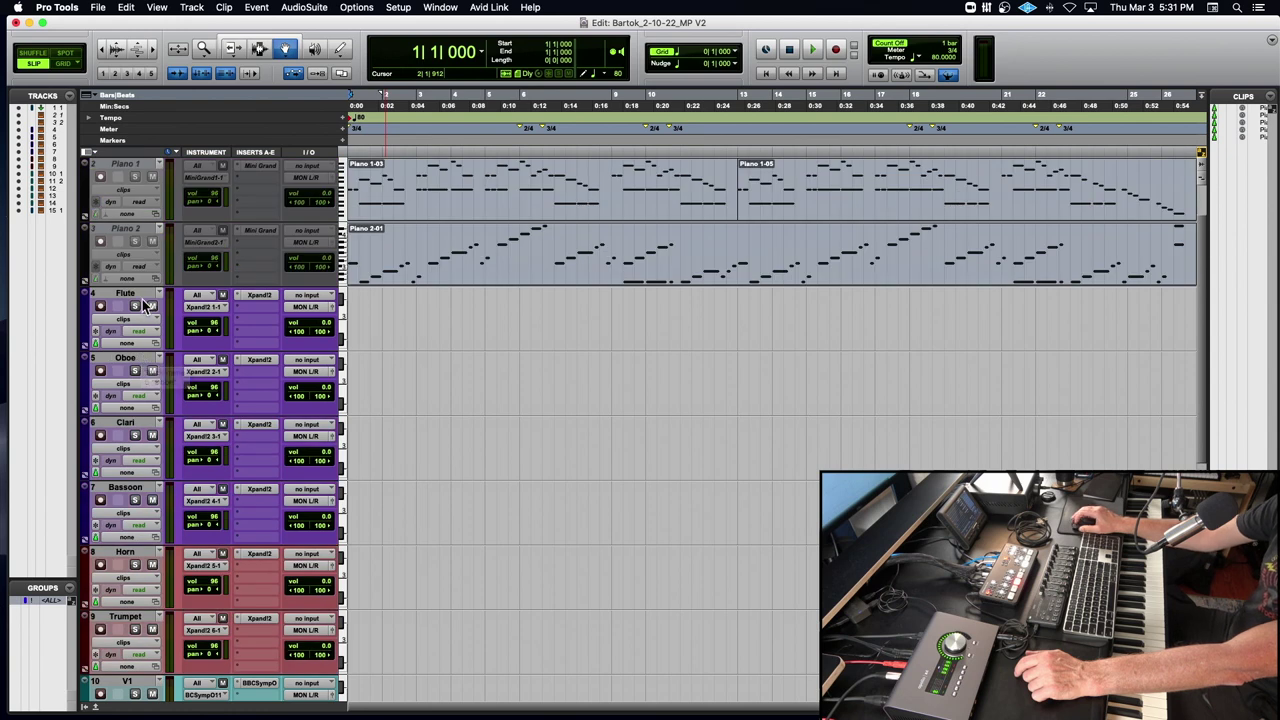
{"action": "scroll", "coordinate": [125, 545], "scroll_direction": "down", "scroll_amount": 8}
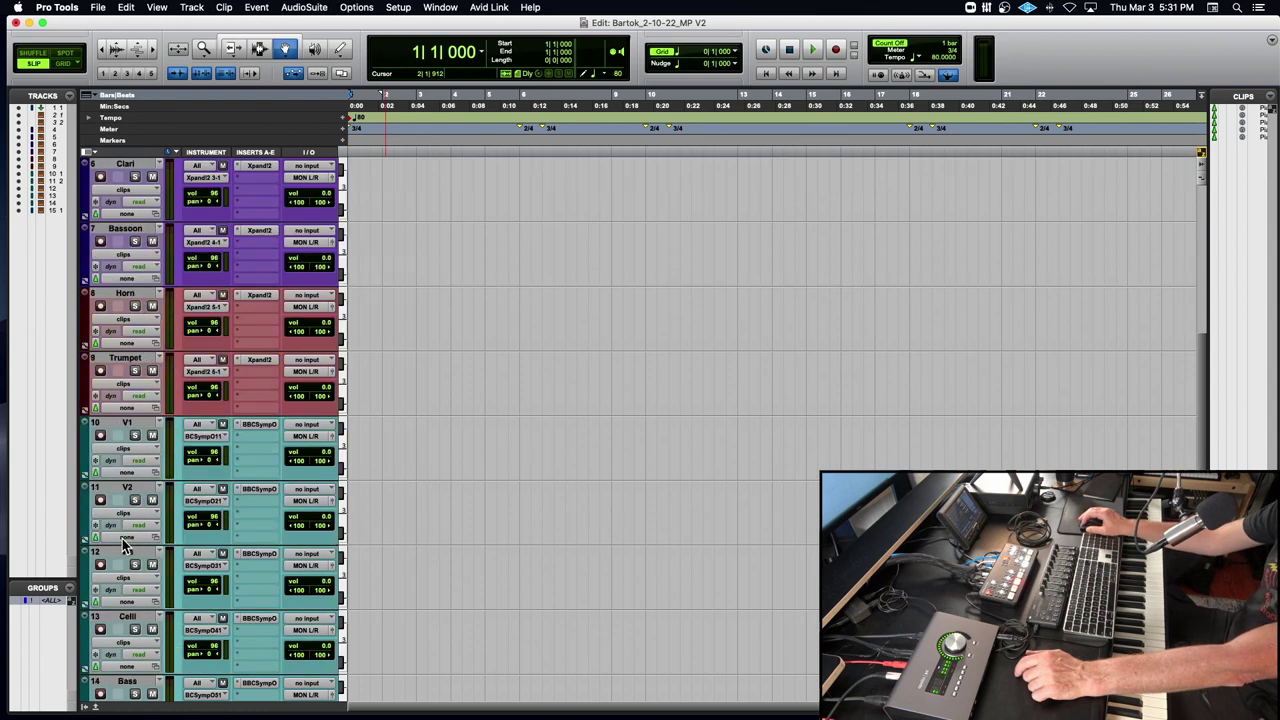
{"action": "scroll", "coordinate": [141, 443], "scroll_direction": "down", "scroll_amount": 3}
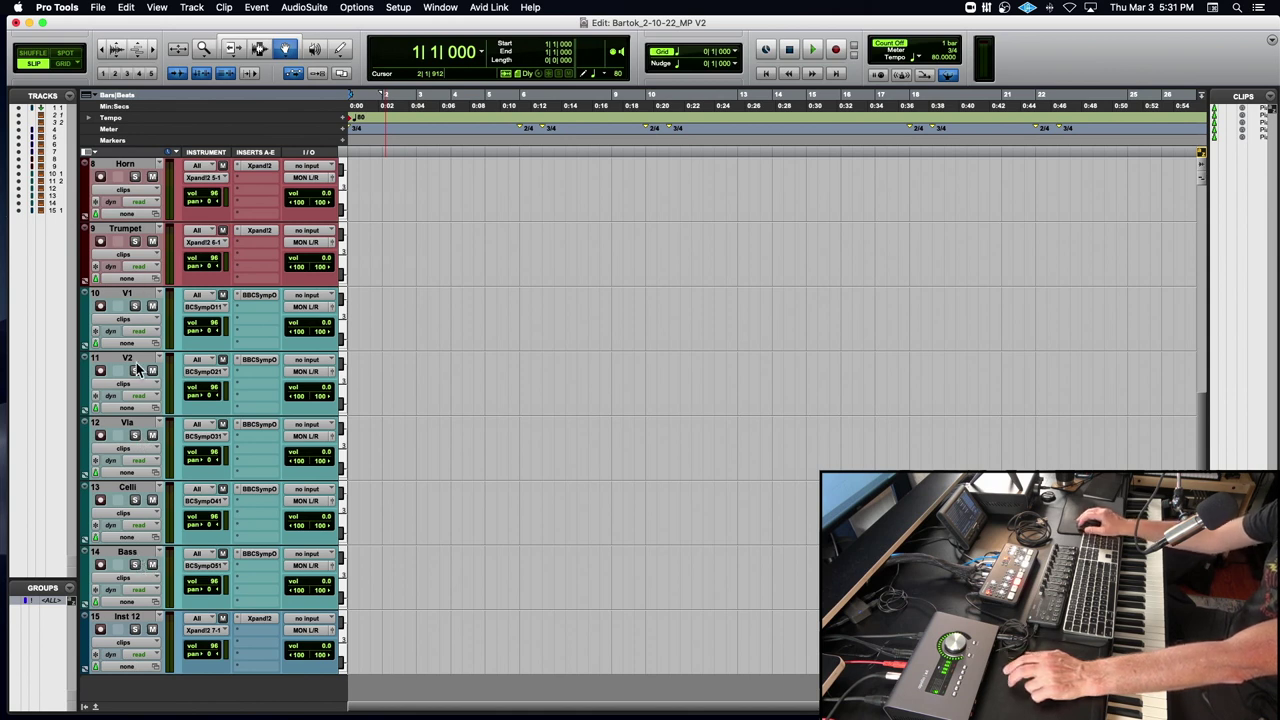
{"action": "scroll", "coordinate": [152, 360], "scroll_direction": "up", "scroll_amount": 10}
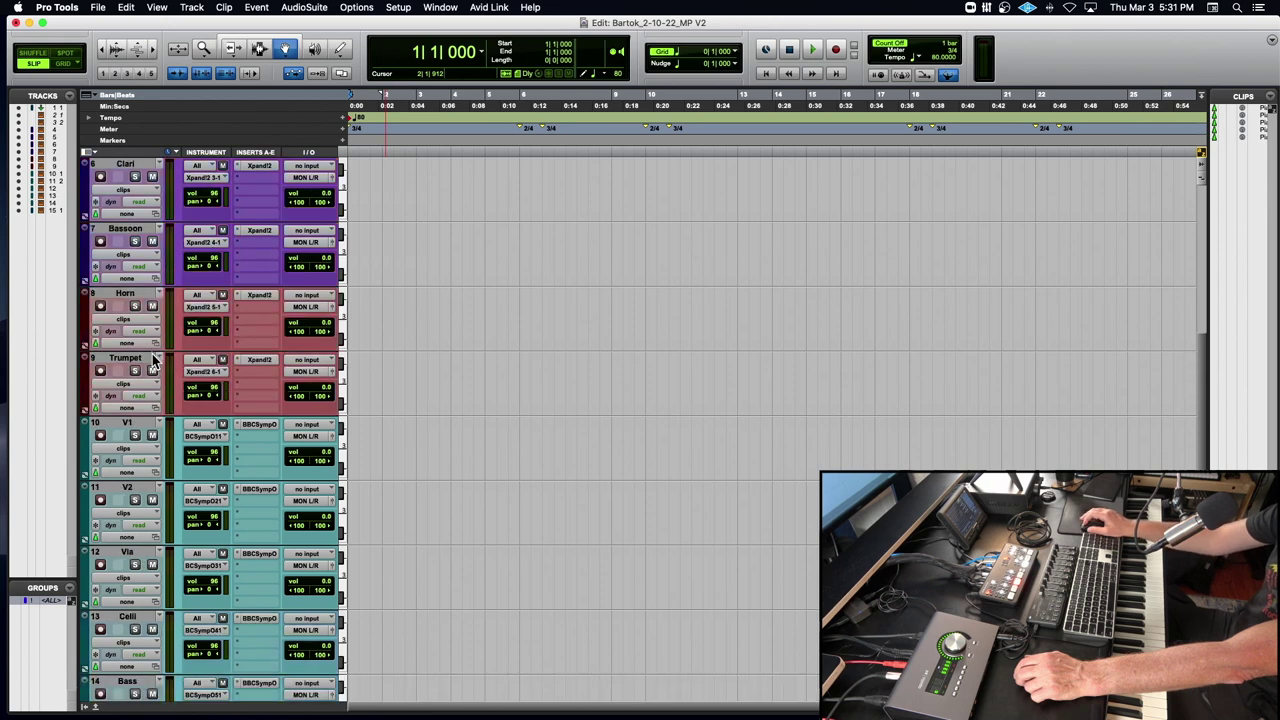
{"action": "scroll", "coordinate": [152, 360], "scroll_direction": "up", "scroll_amount": 2}
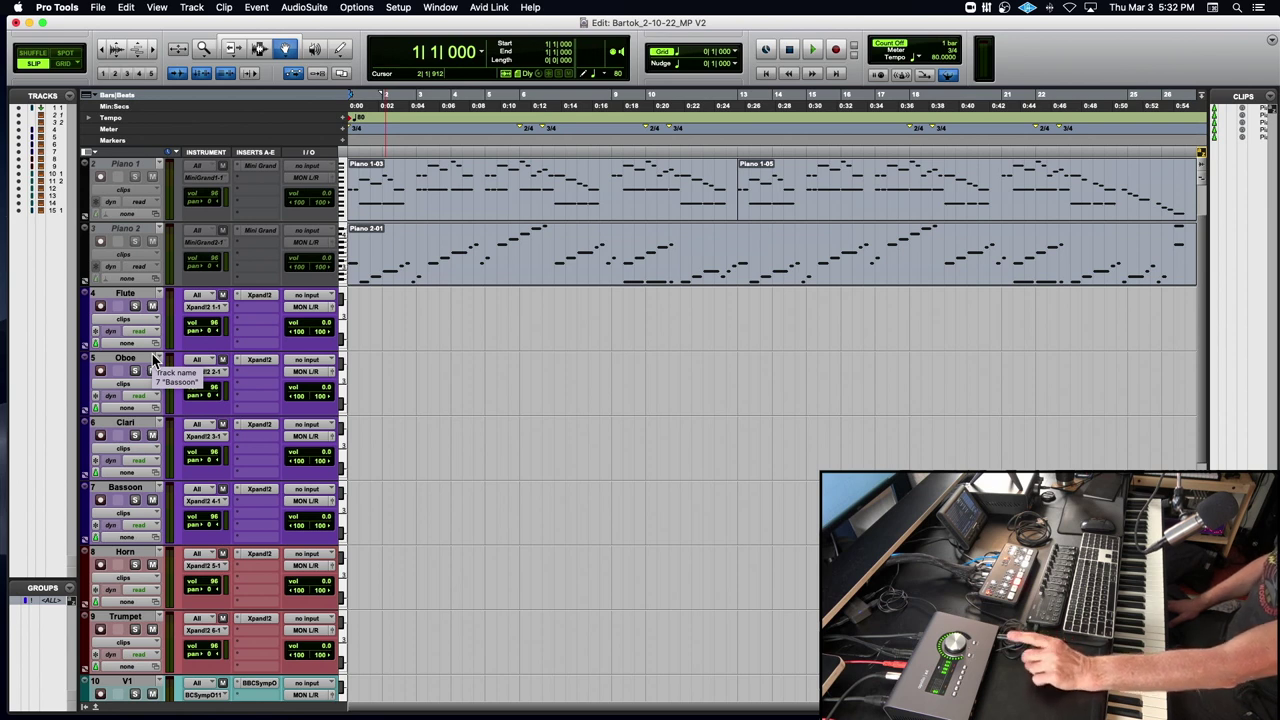
{"action": "scroll", "coordinate": [152, 354], "scroll_direction": "up", "scroll_amount": 2}
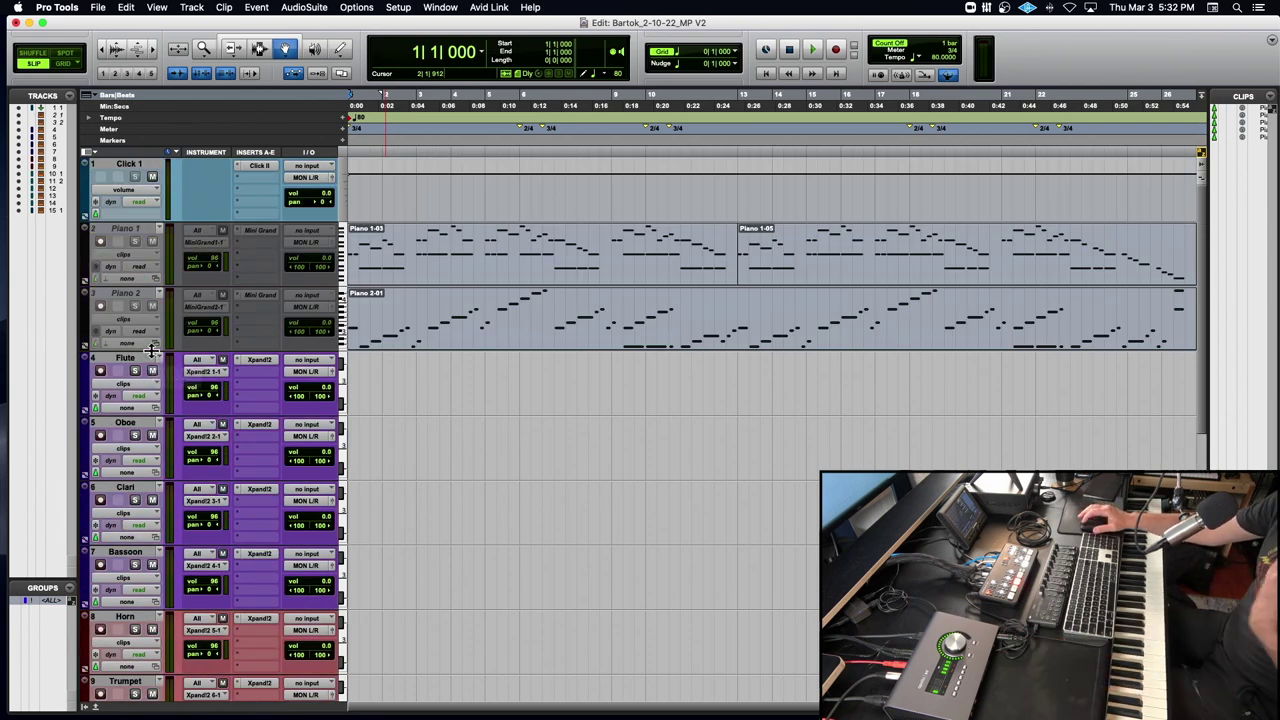
Move the Trumpet track above the Horn track.
{"action": "scroll", "coordinate": [152, 354], "scroll_direction": "down", "scroll_amount": 8}
{"action": "left_click_drag", "start_coordinate": [122, 358], "coordinate": [129, 312]}
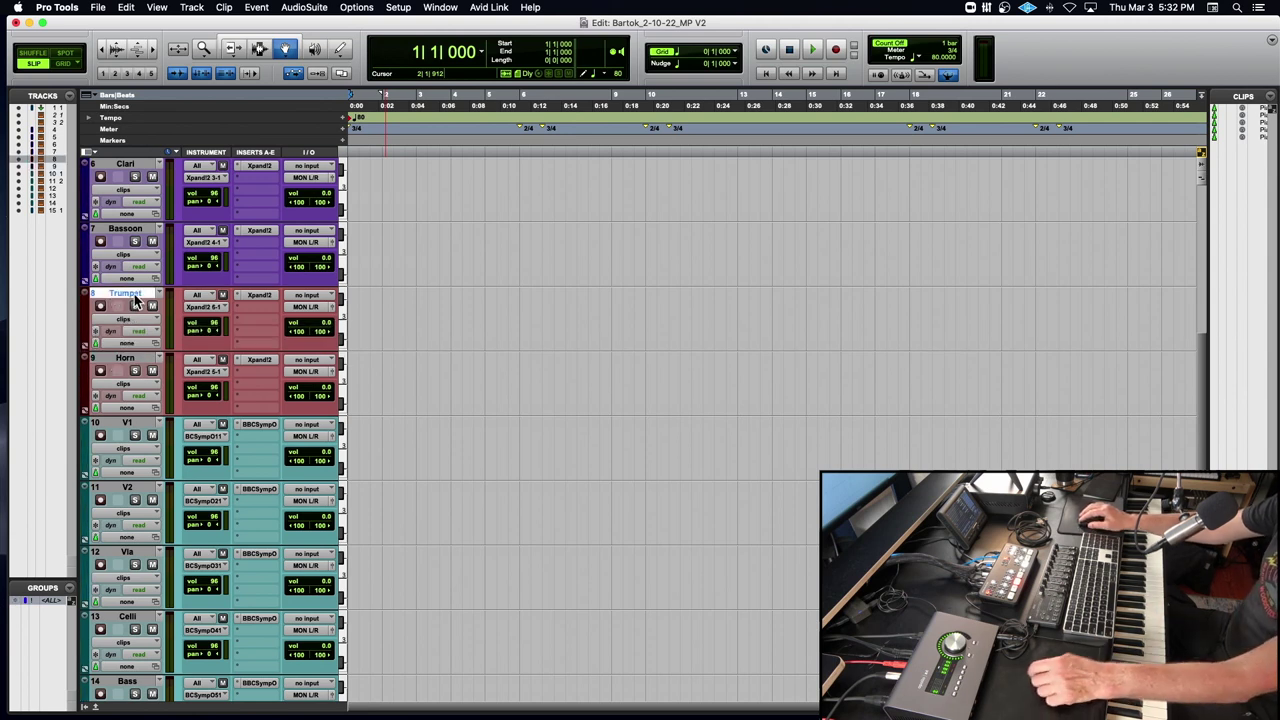
{"action": "left_click", "coordinate": [134, 297]}
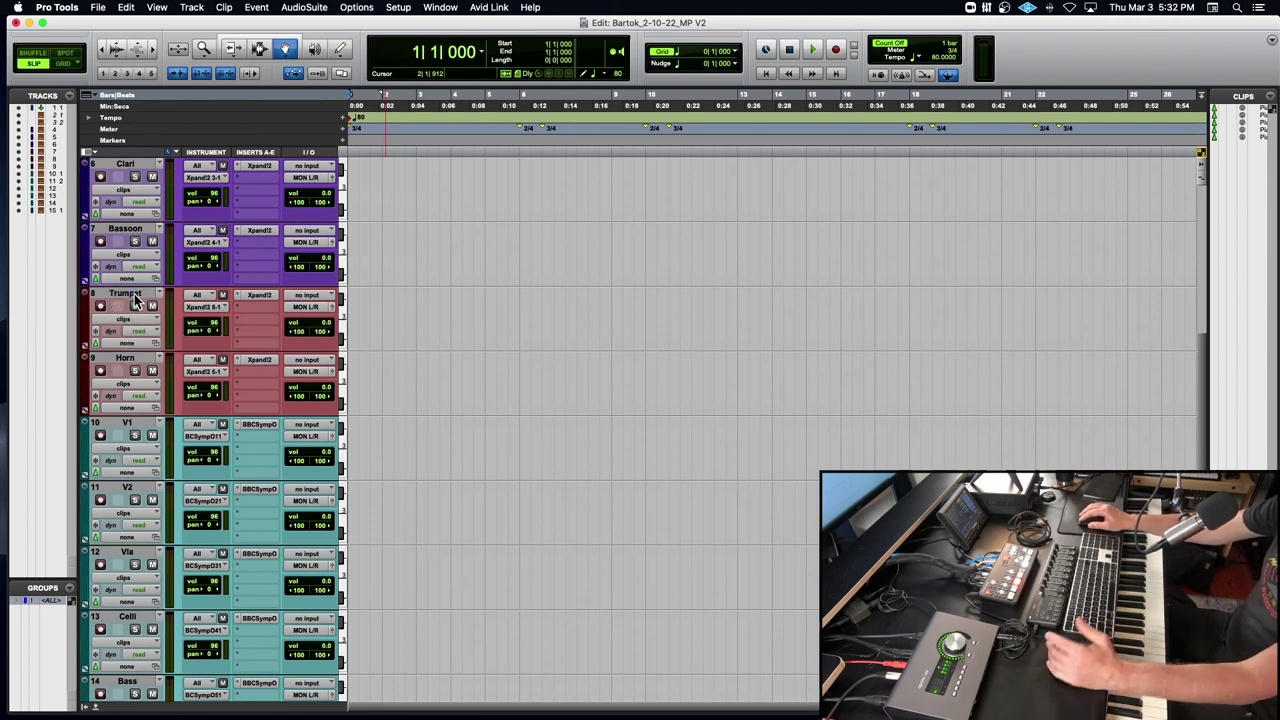
{"action": "mouse_move", "coordinate": [135, 300]}
{"action": "left_mouse_down"}
{"action": "mouse_move", "coordinate": [127, 405]}
{"action": "mouse_move", "coordinate": [130, 310]}
{"action": "left_mouse_up"}
{"action": "left_click", "coordinate": [140, 300]}
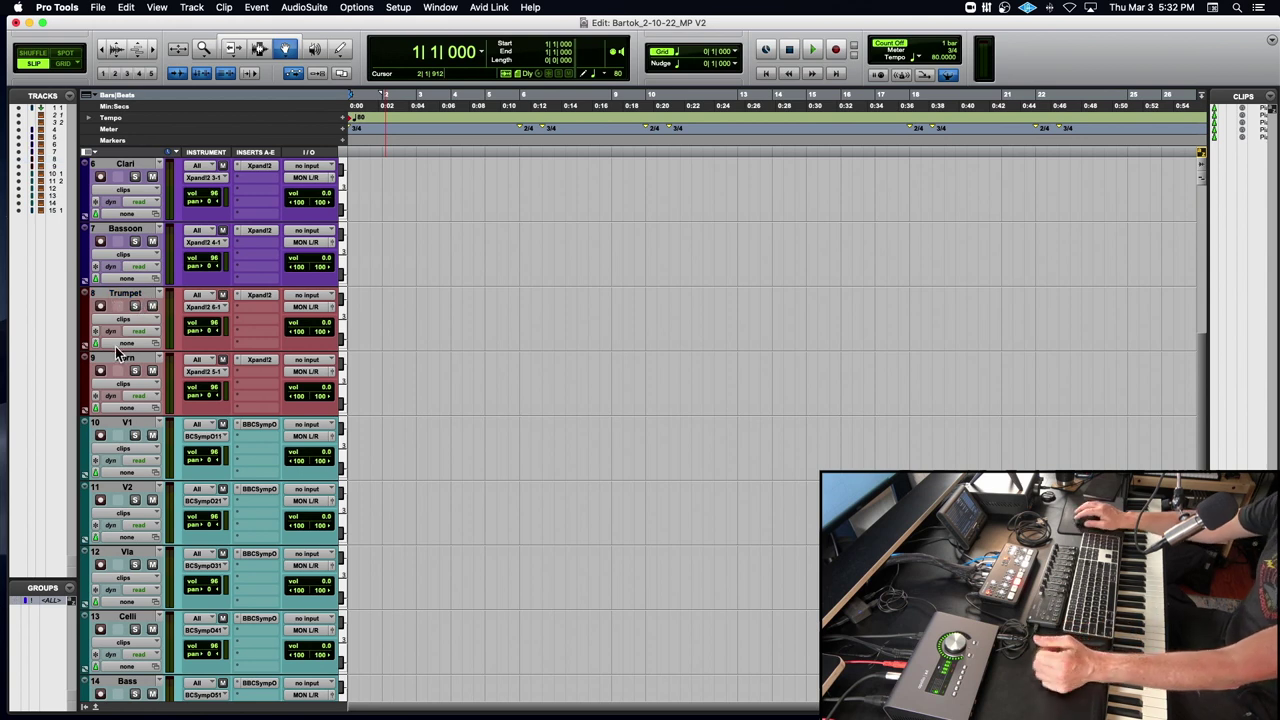
Disable the ALL edit group so that clips can be selected on a single track.
{"action": "scroll", "coordinate": [118, 352], "scroll_direction": "up", "scroll_amount": 3}
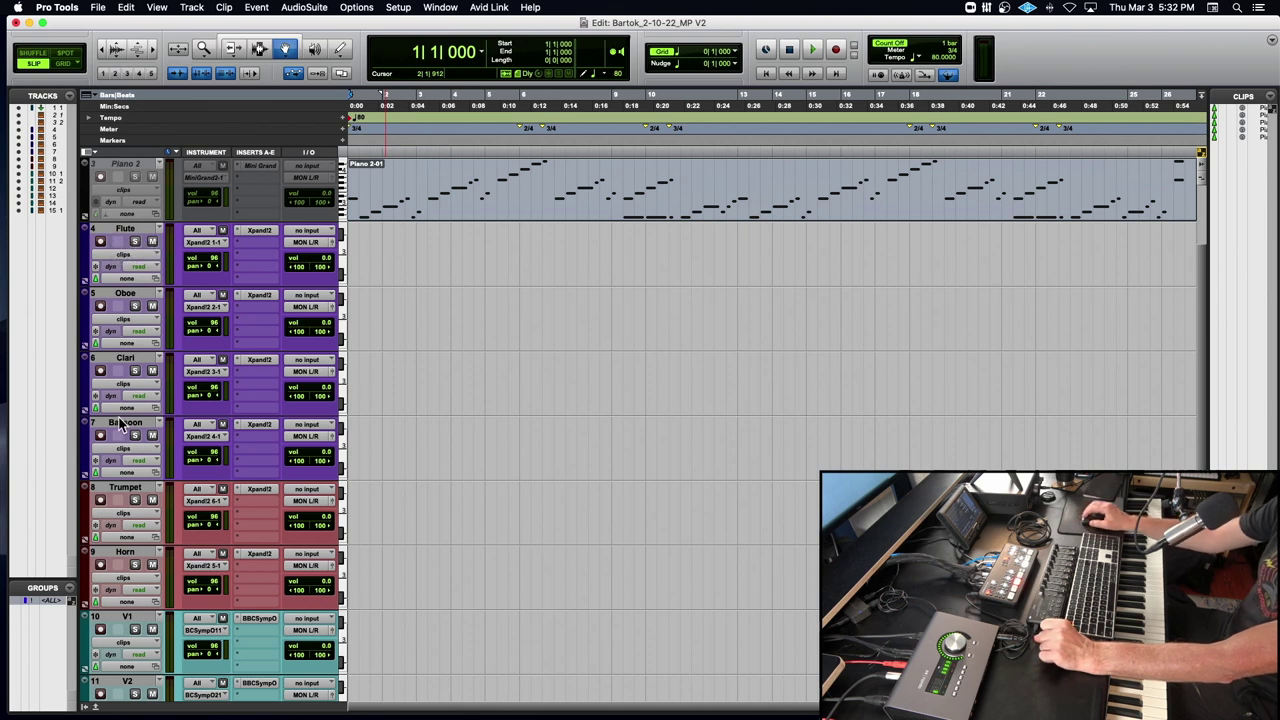
{"action": "scroll", "coordinate": [120, 425], "scroll_direction": "down", "scroll_amount": 1}
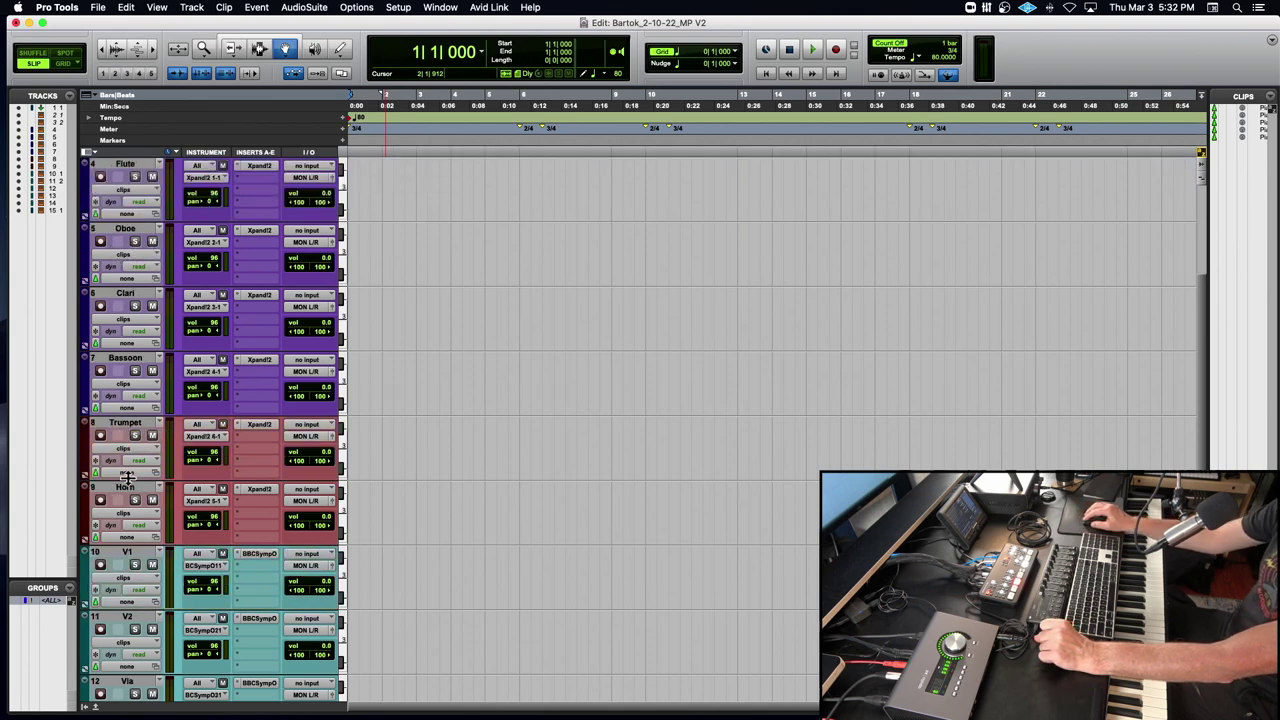
{"action": "scroll", "coordinate": [135, 476], "scroll_direction": "down", "scroll_amount": 5}
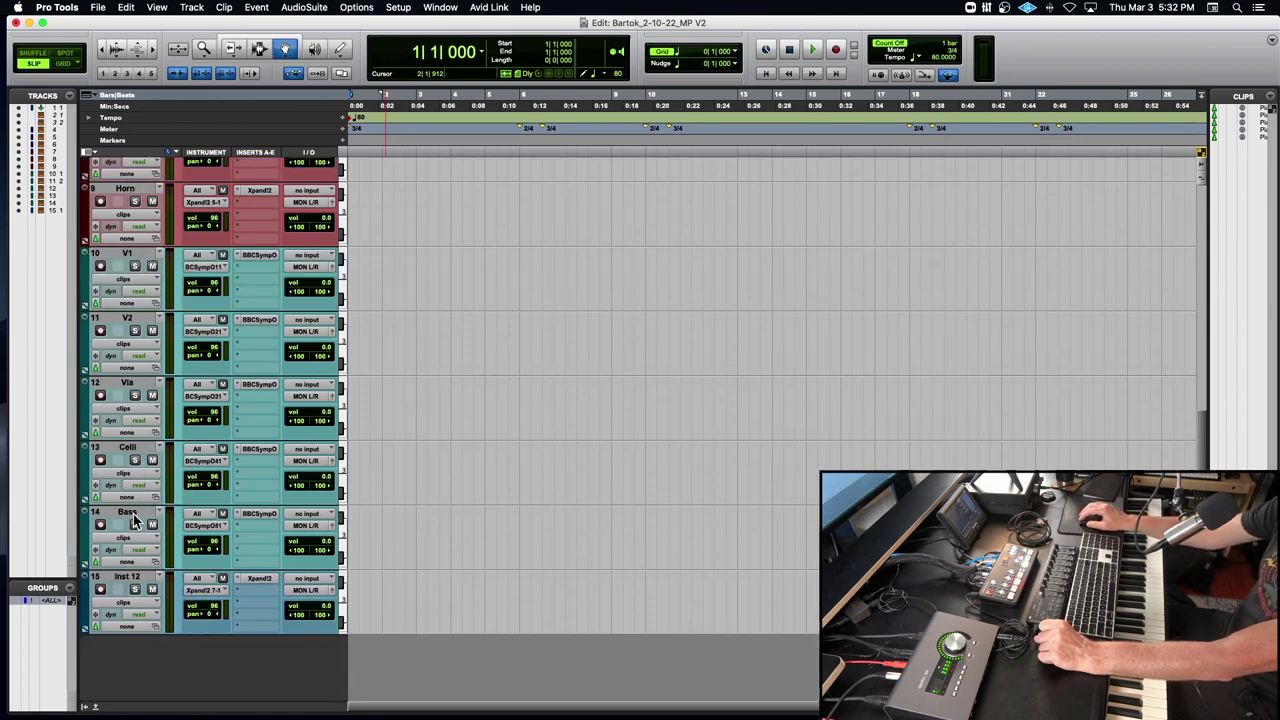
{"action": "scroll", "coordinate": [133, 518], "scroll_direction": "up", "scroll_amount": 8}
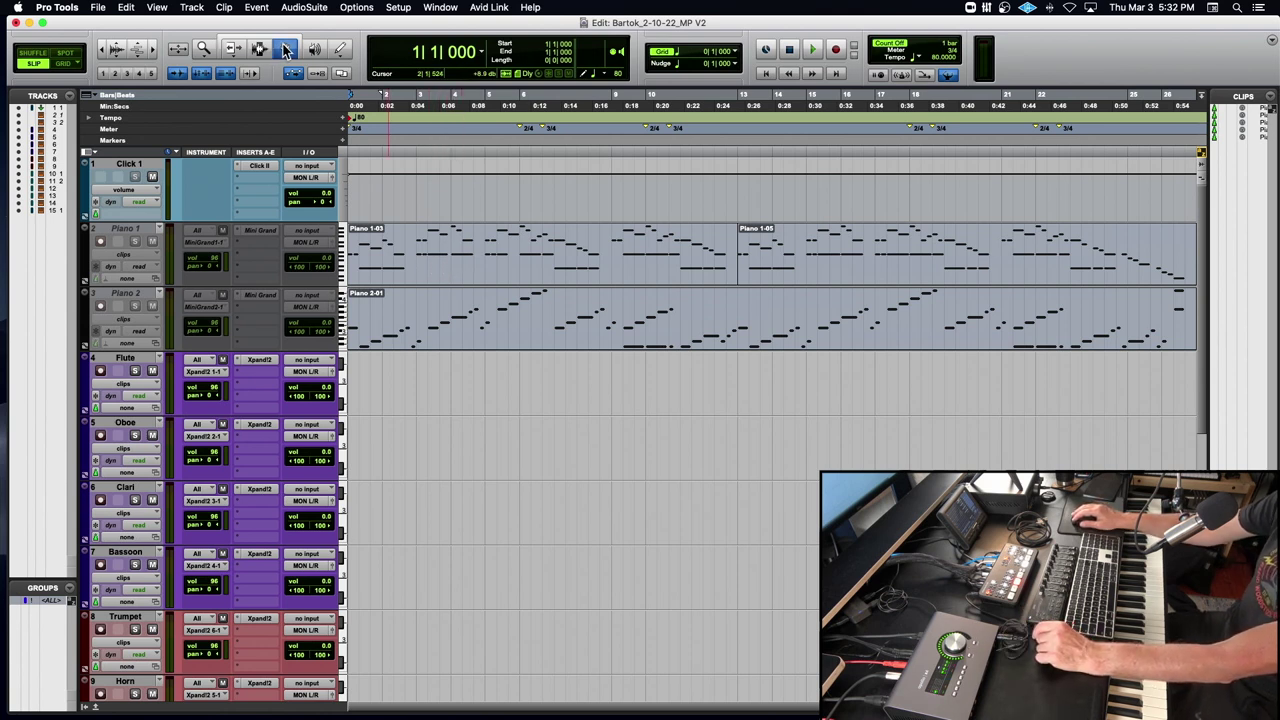
{"action": "left_click", "coordinate": [408, 255]}
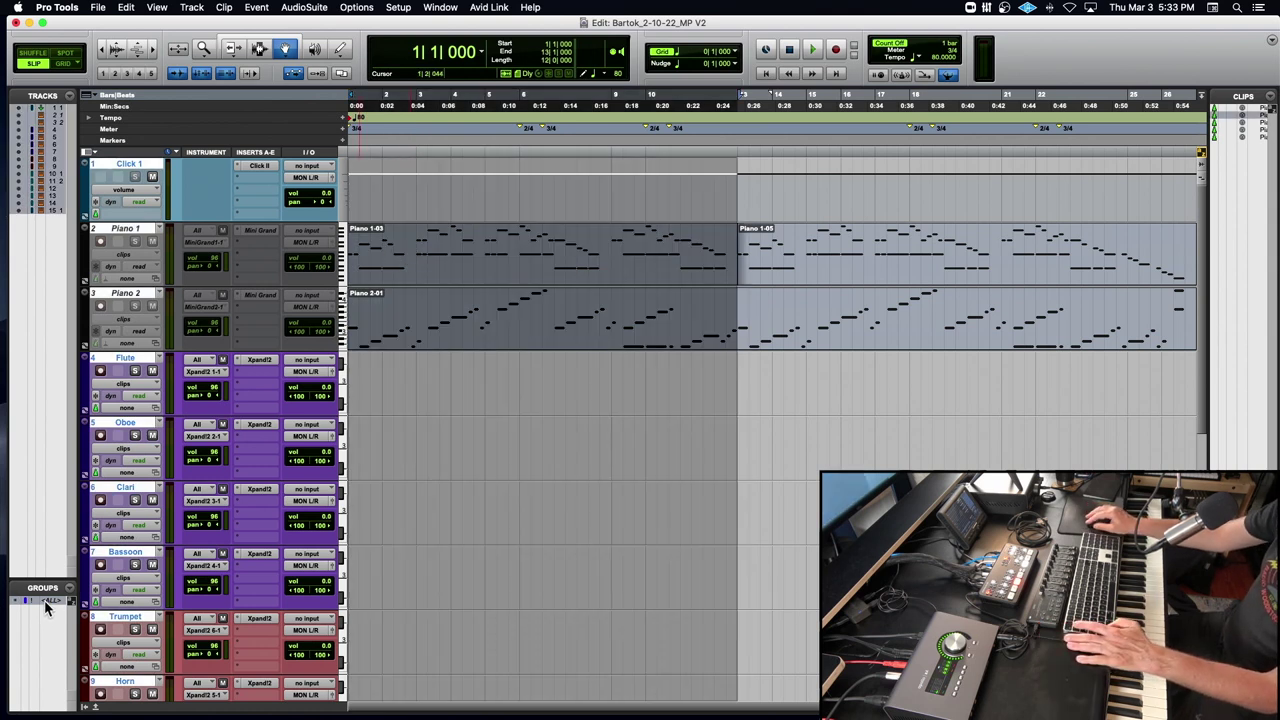
{"action": "left_click", "coordinate": [135, 552], "text": "alt"}
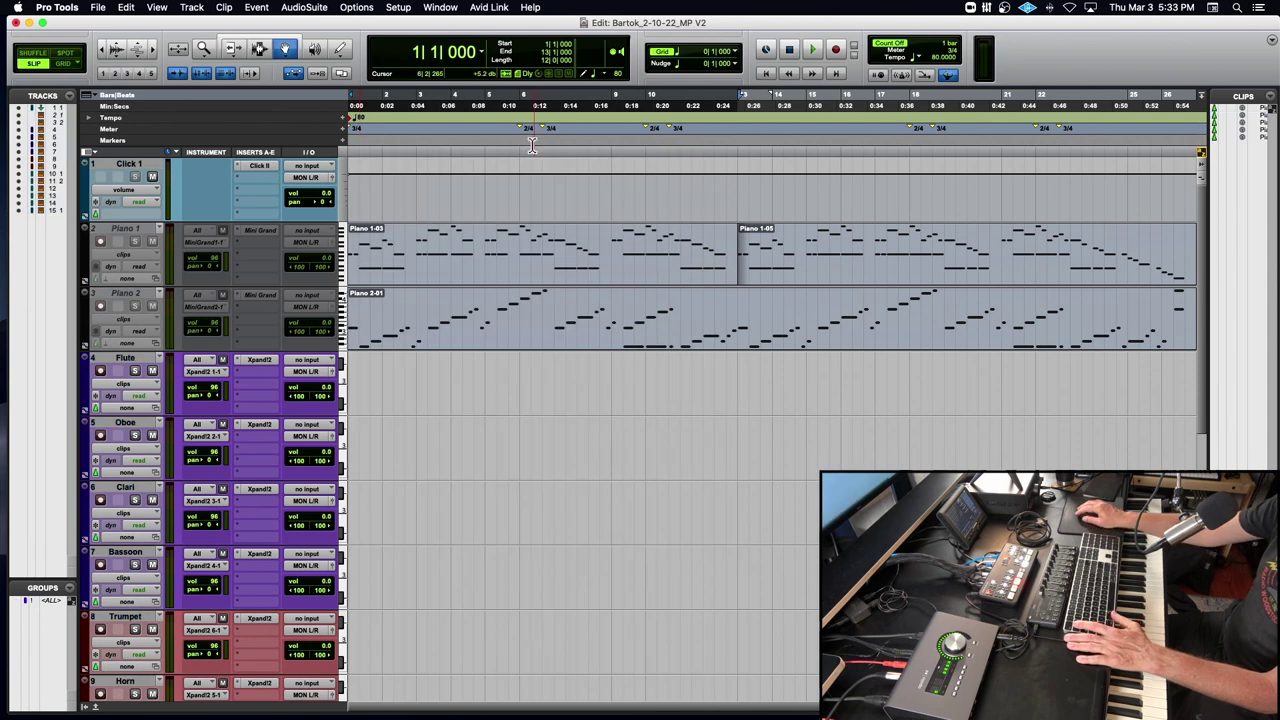
Copy the first Piano 1 clip, turn on Grid mode, and paste the clip at bar 1 of the Flute track.
{"action": "left_click", "coordinate": [466, 258]}
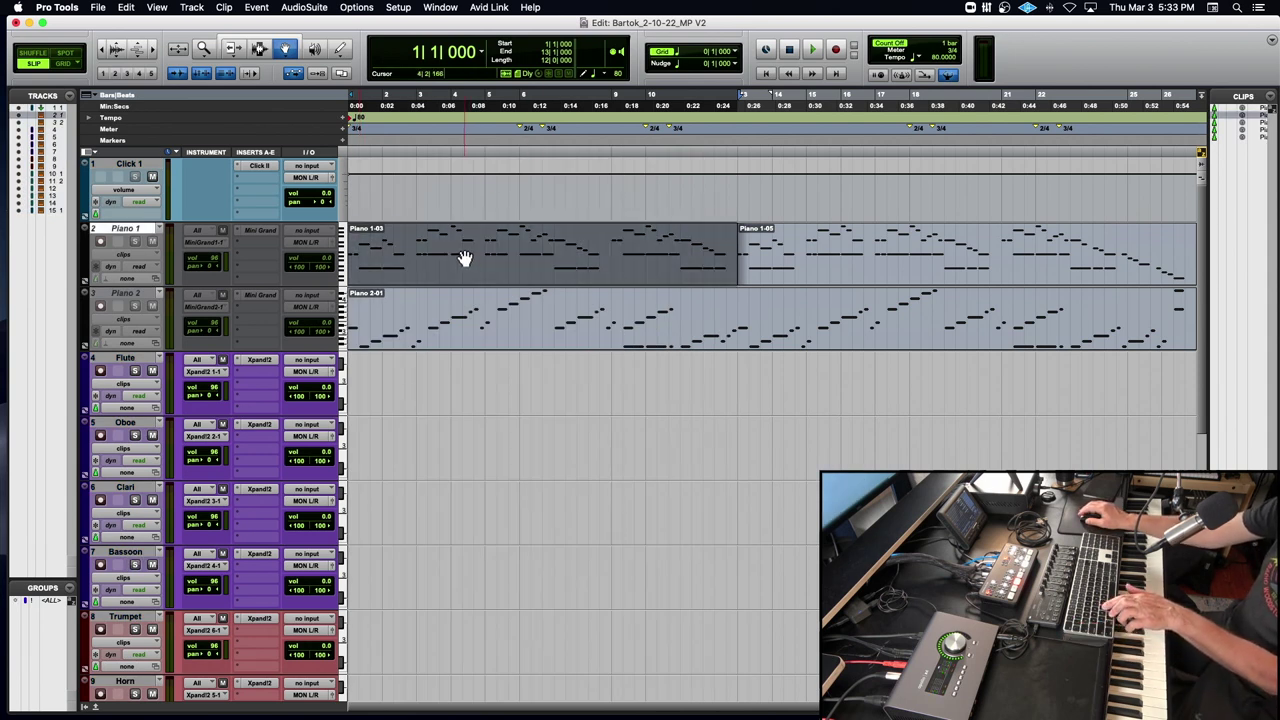
{"action": "left_click", "coordinate": [253, 52]}
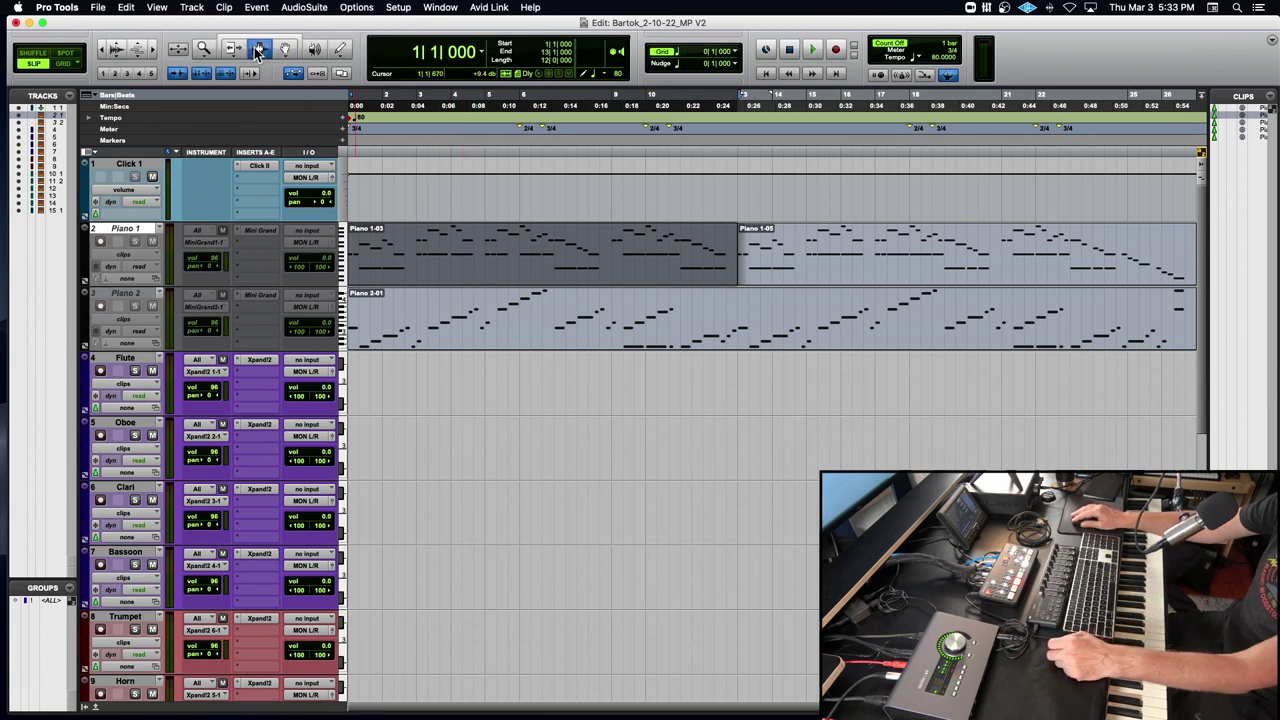
{"action": "left_click", "coordinate": [62, 64]}
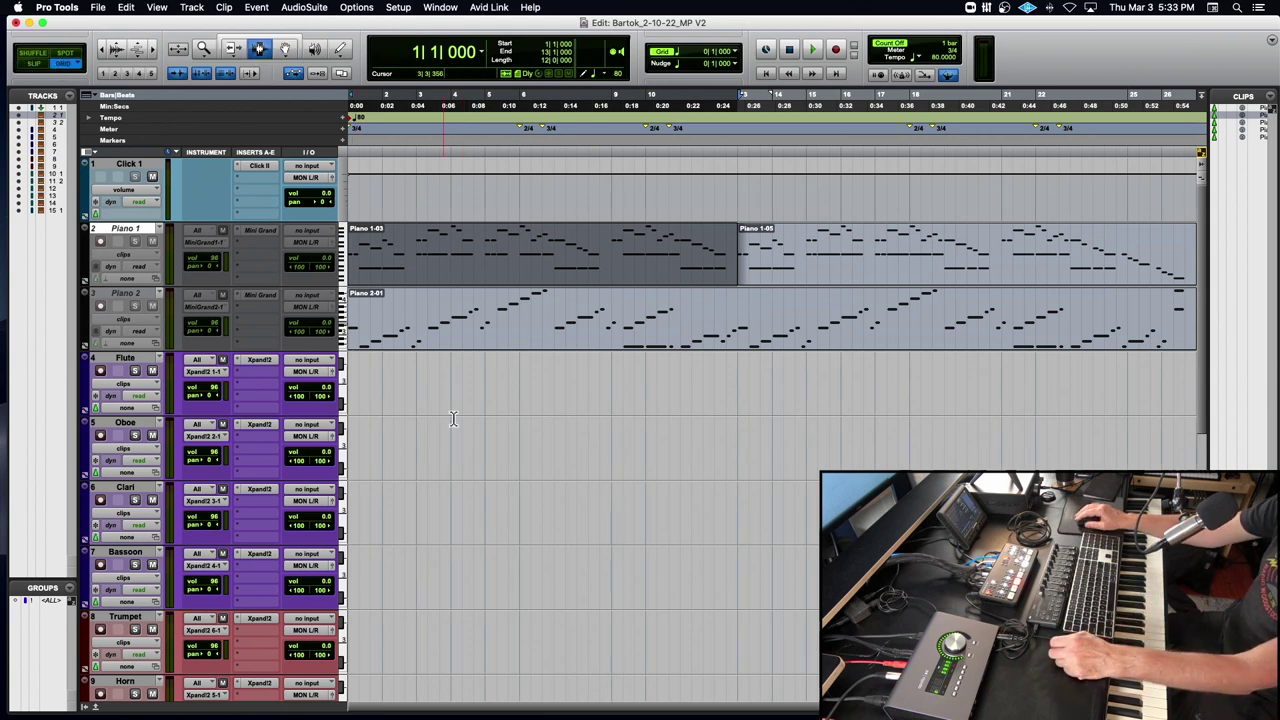
{"action": "left_click", "coordinate": [368, 397]}
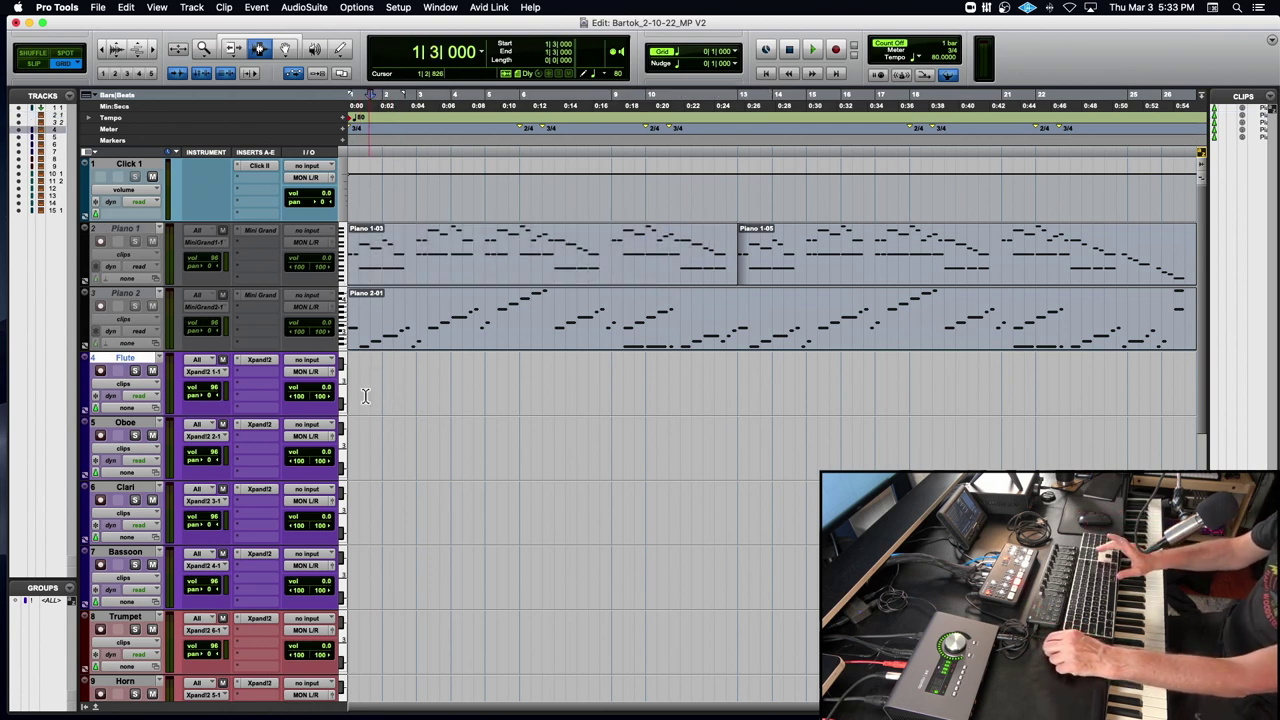
{"action": "key", "text": "Return"}
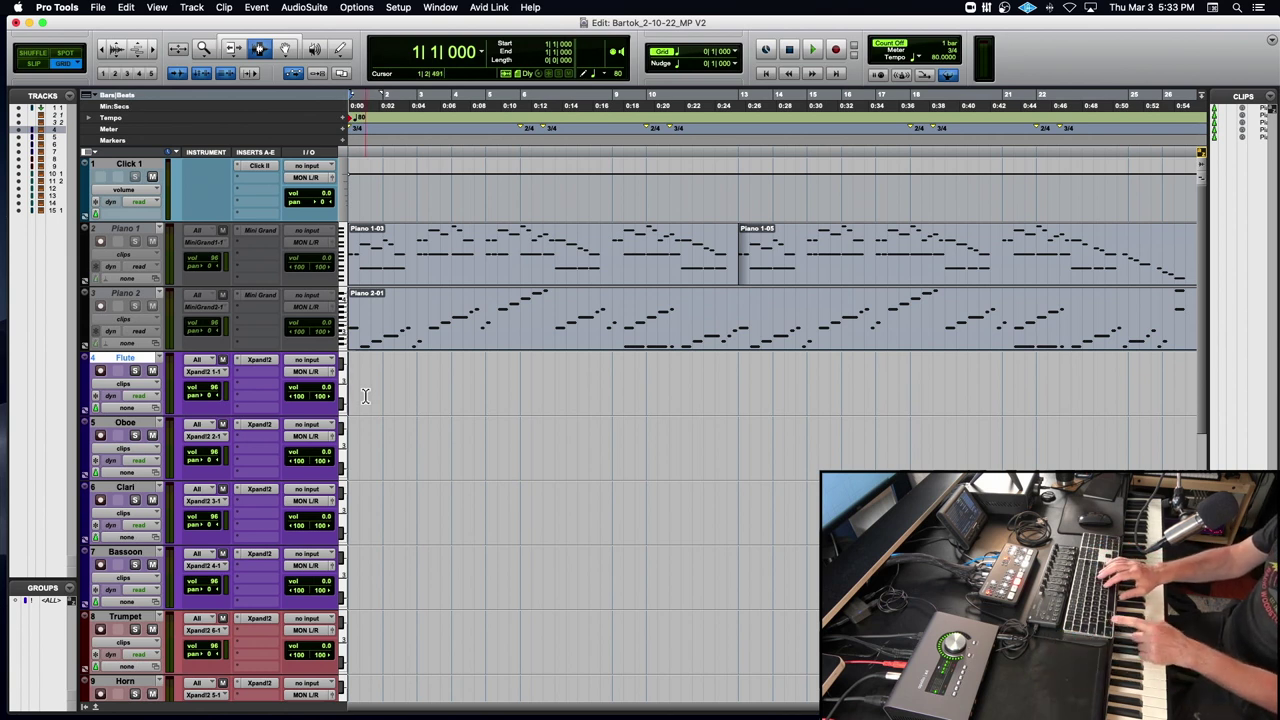
{"action": "key", "text": "super+v"}
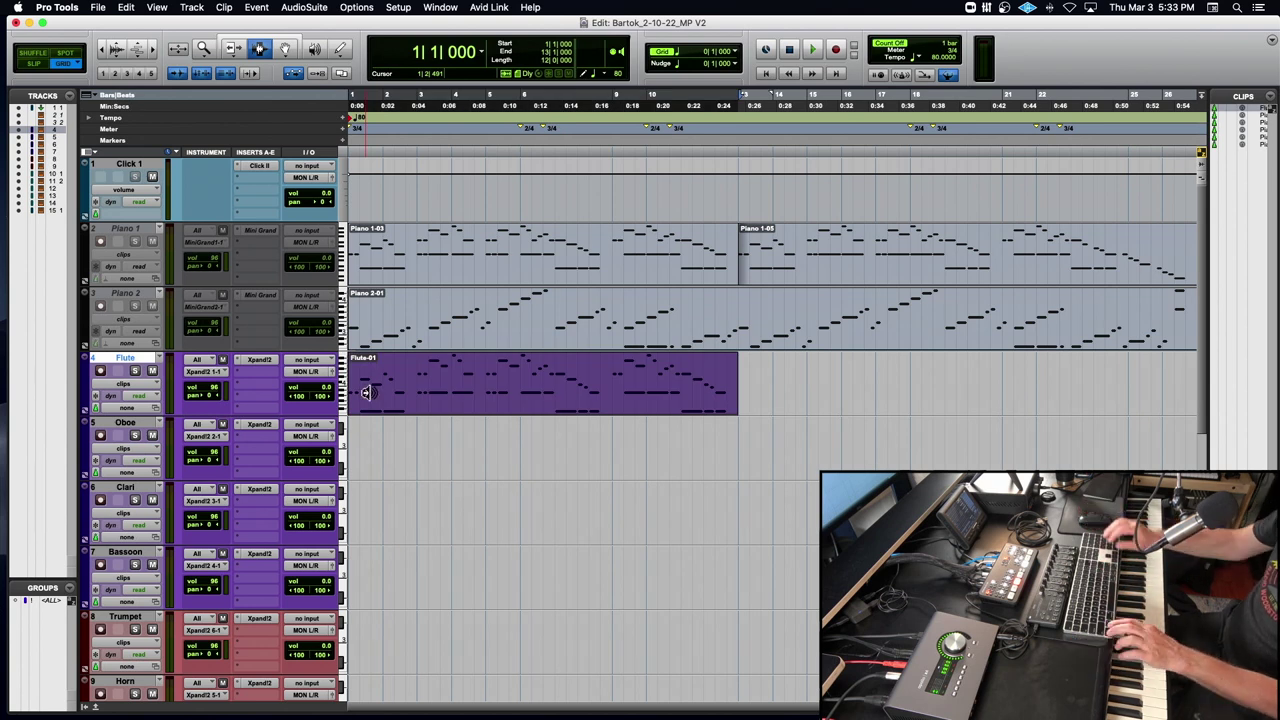
Increase the height of all tracks by two steps to enlarge the notes in the Flute clip.
{"action": "key", "text": "ctrl+alt+Up"}
{"action": "key", "text": "ctrl+alt+Up"}
{"action": "scroll", "coordinate": [365, 396], "scroll_direction": "down", "scroll_amount": 10}
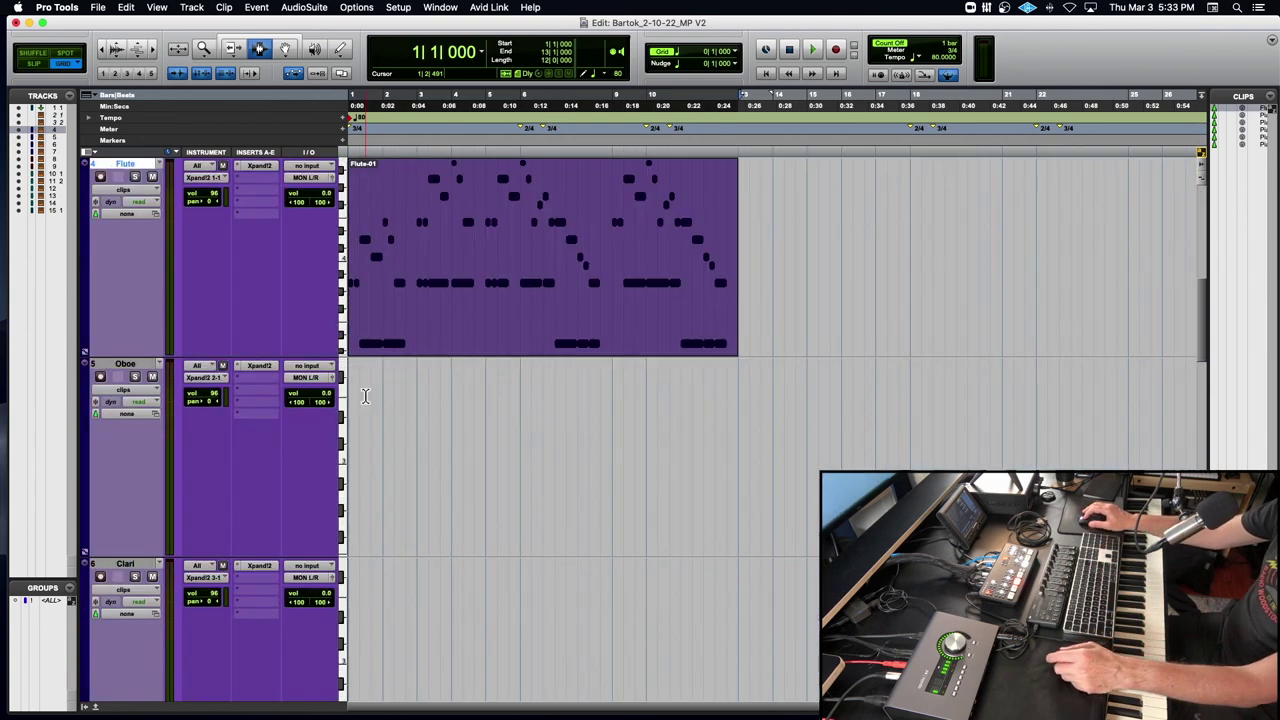
{"action": "scroll", "coordinate": [365, 396], "scroll_direction": "up", "scroll_amount": 3}
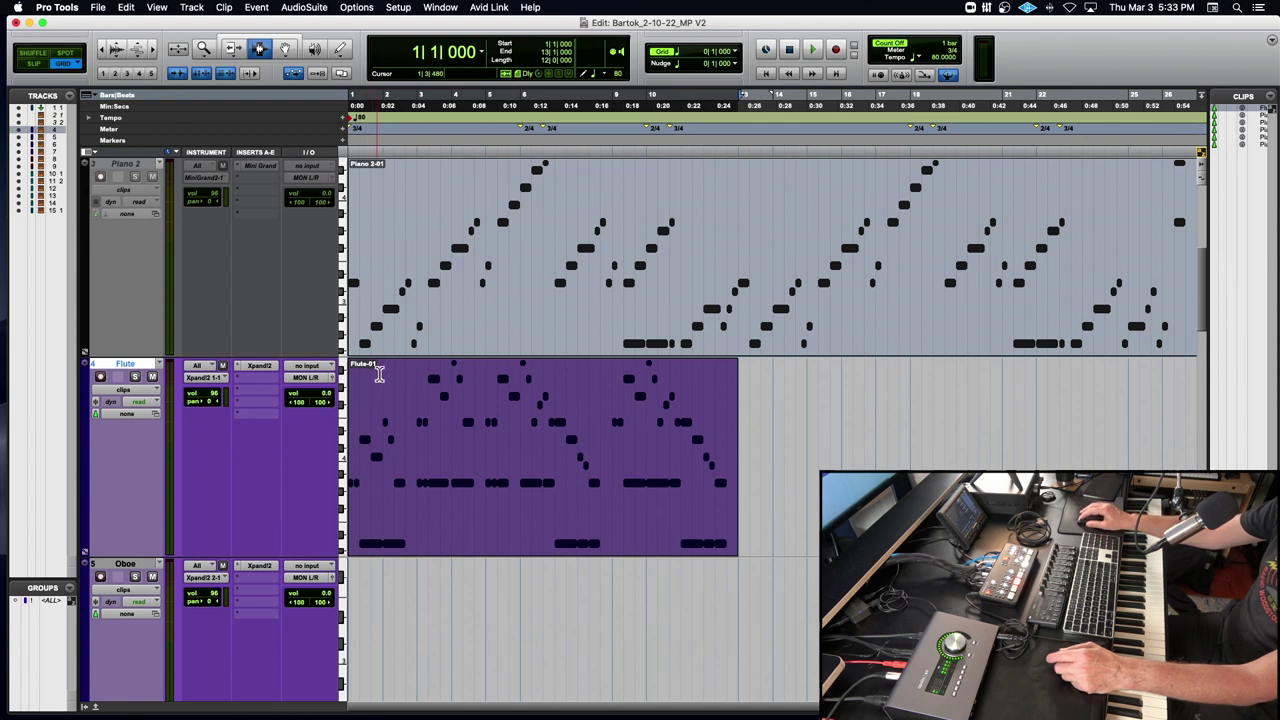
Delete the pasted clip from the Flute track and restore it.
{"action": "key", "text": "Delete"}
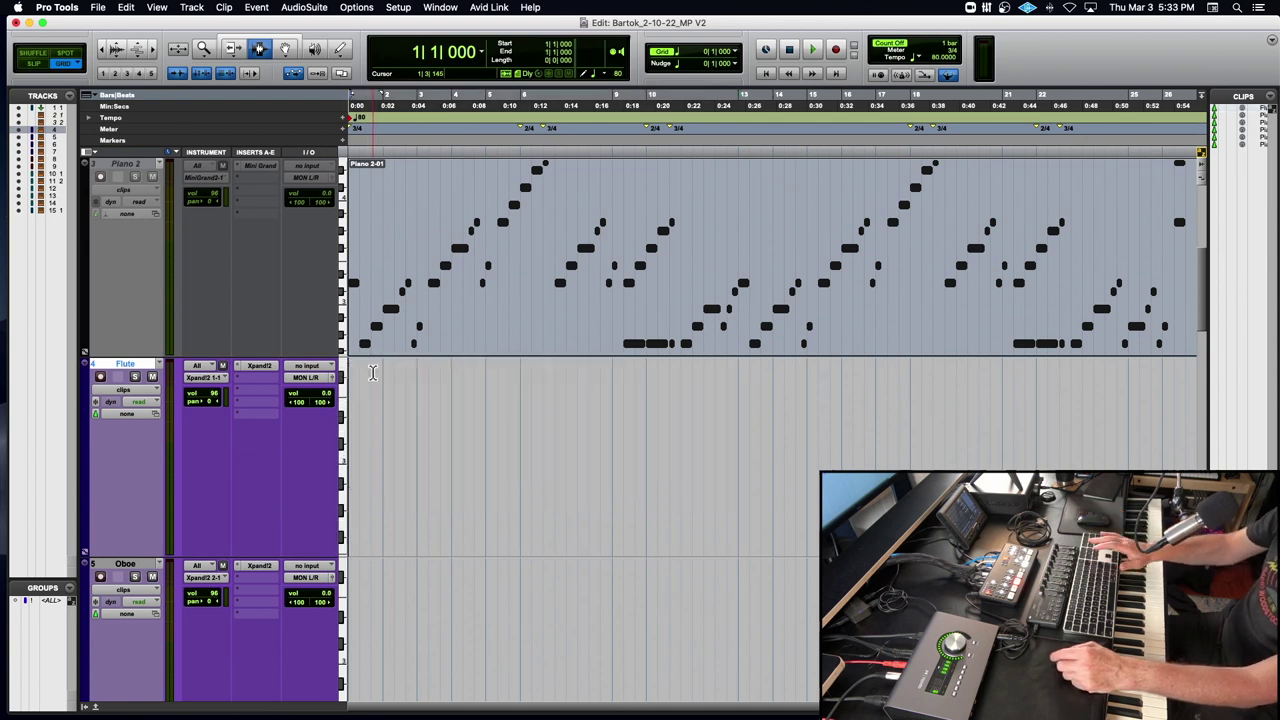
{"action": "key", "text": "super+z"}
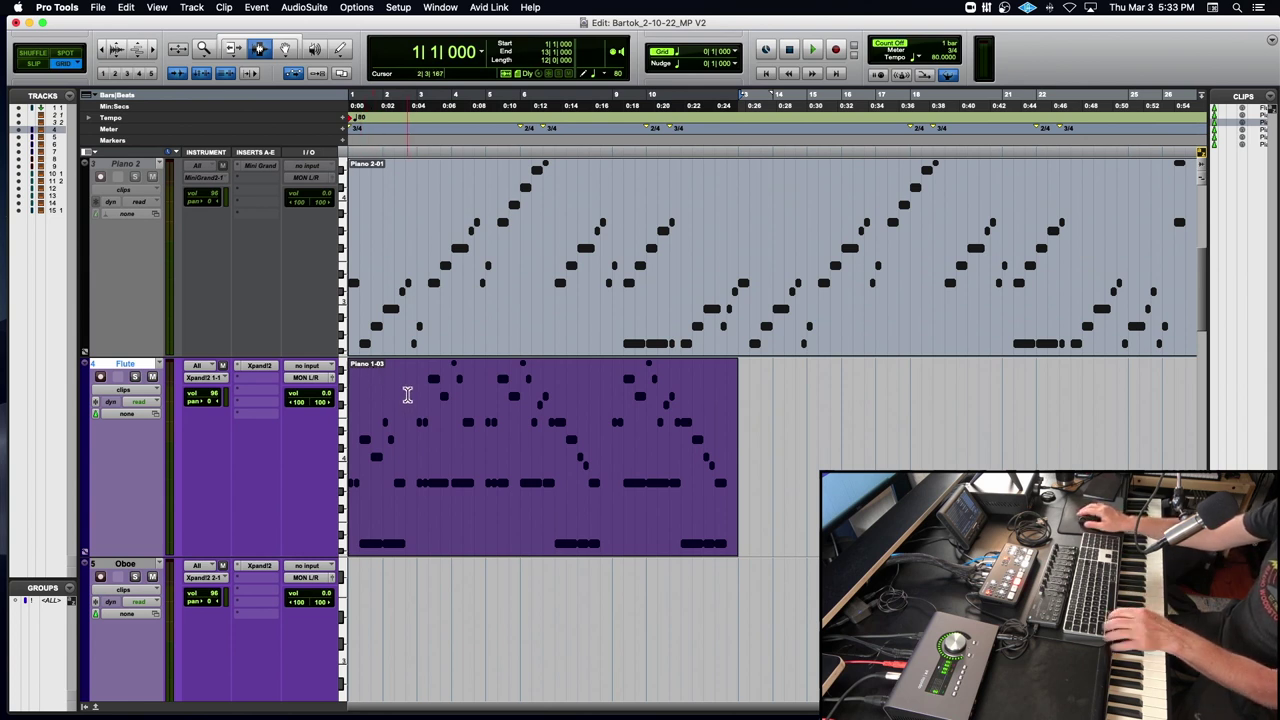
{"action": "key", "text": "Delete"}
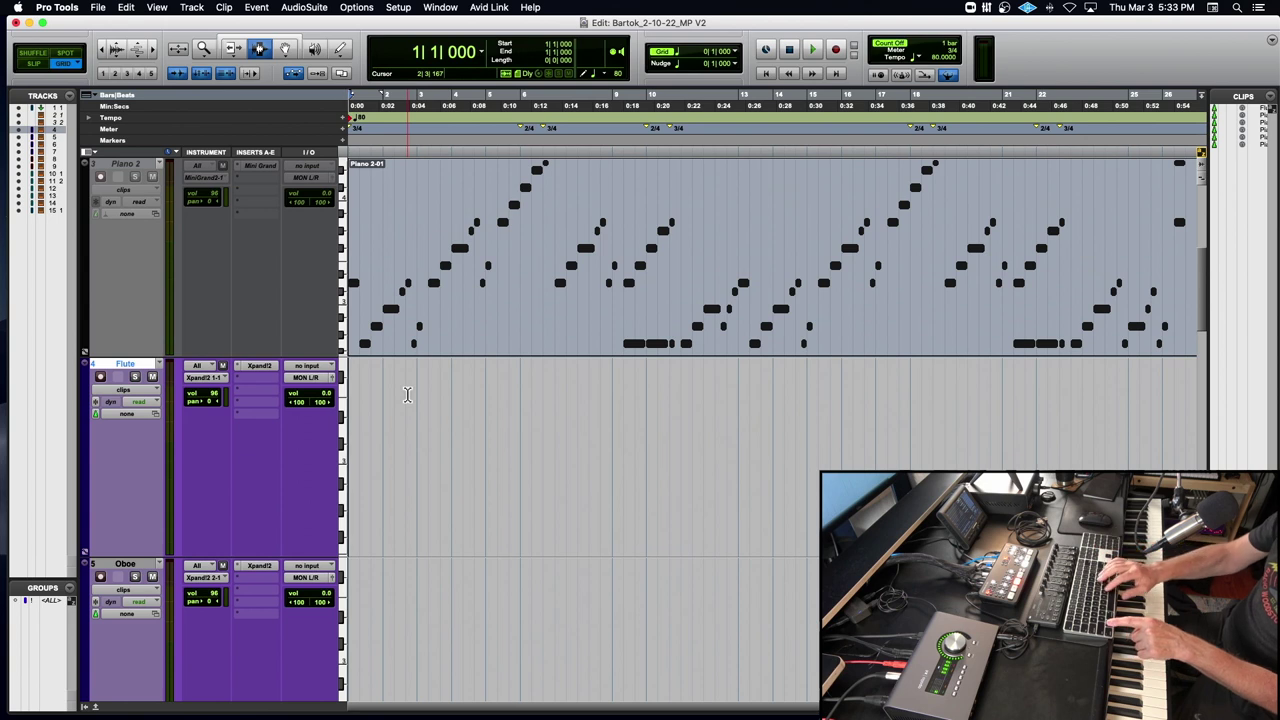
{"action": "key", "text": "super+z"}
Paste the copied Piano 1 clip at bar 1 of the Oboe track using the Selector tool.
{"action": "scroll", "coordinate": [407, 395], "scroll_direction": "up", "scroll_amount": 5}
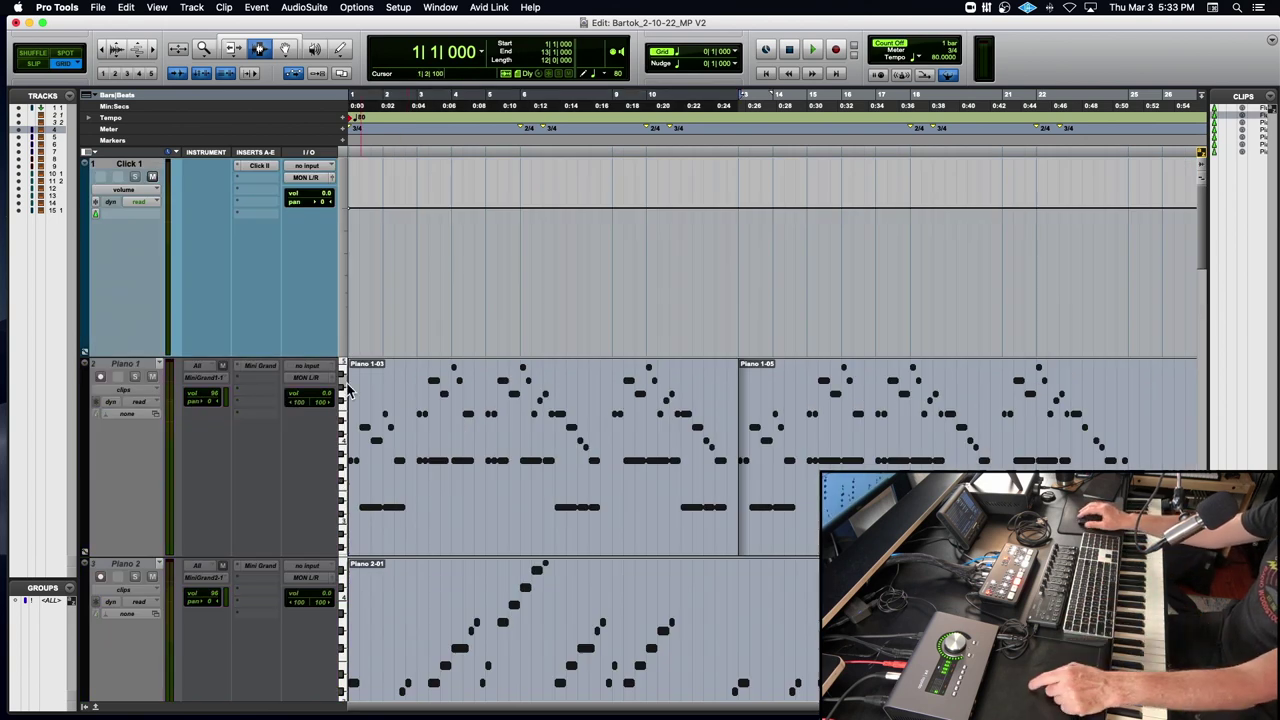
{"action": "scroll", "coordinate": [455, 572], "scroll_direction": "down", "scroll_amount": 8}
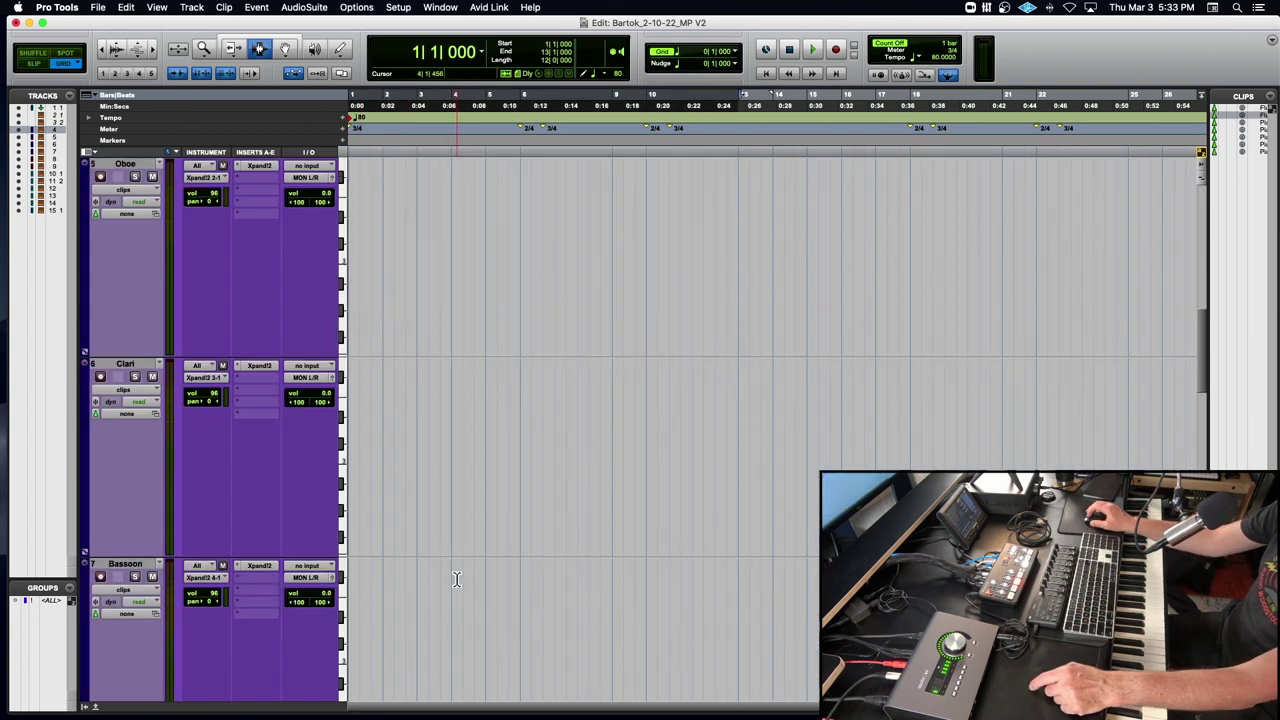
{"action": "scroll", "coordinate": [457, 579], "scroll_direction": "up", "scroll_amount": 2}
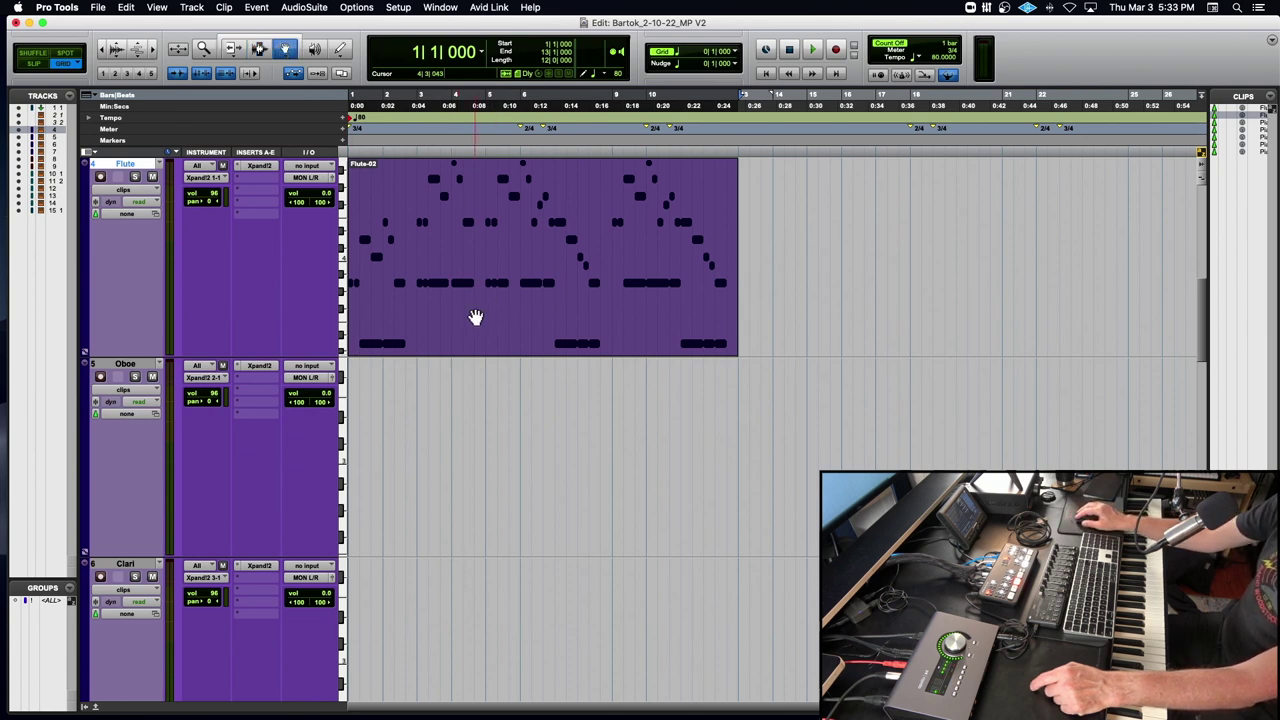
{"action": "left_click", "coordinate": [261, 50]}
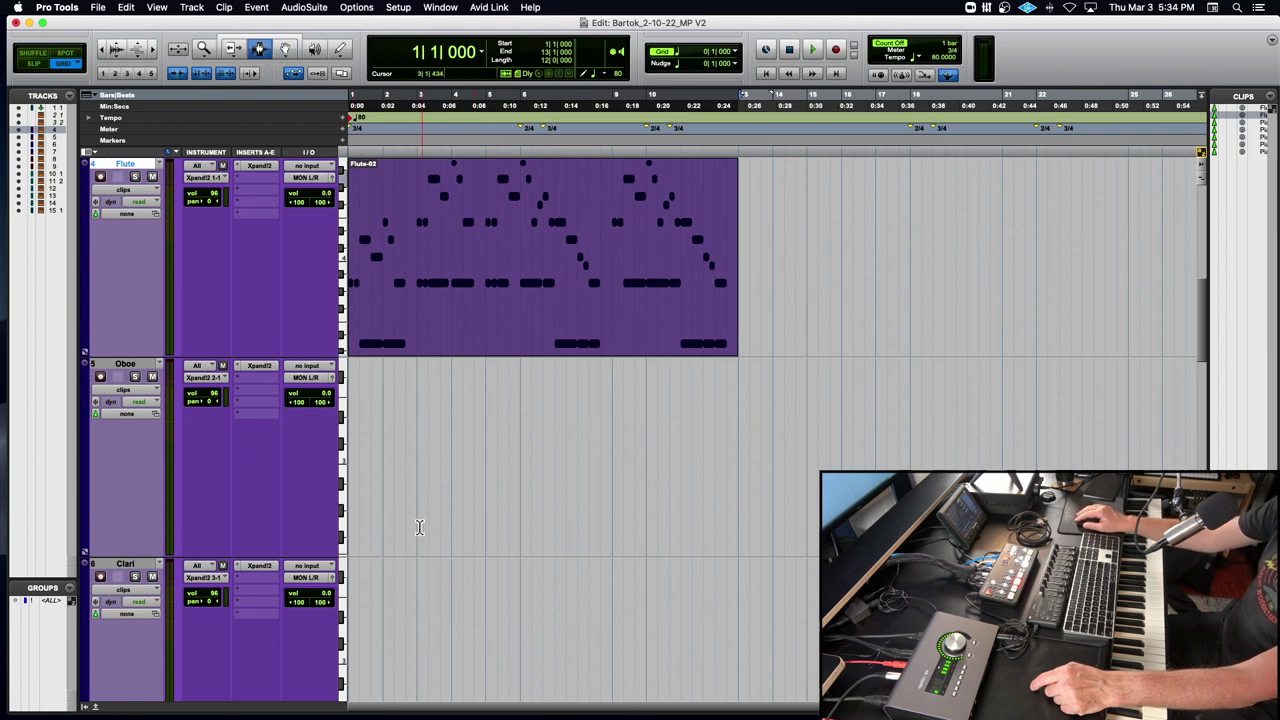
{"action": "left_click", "coordinate": [391, 498]}
{"action": "key", "text": "Return"}
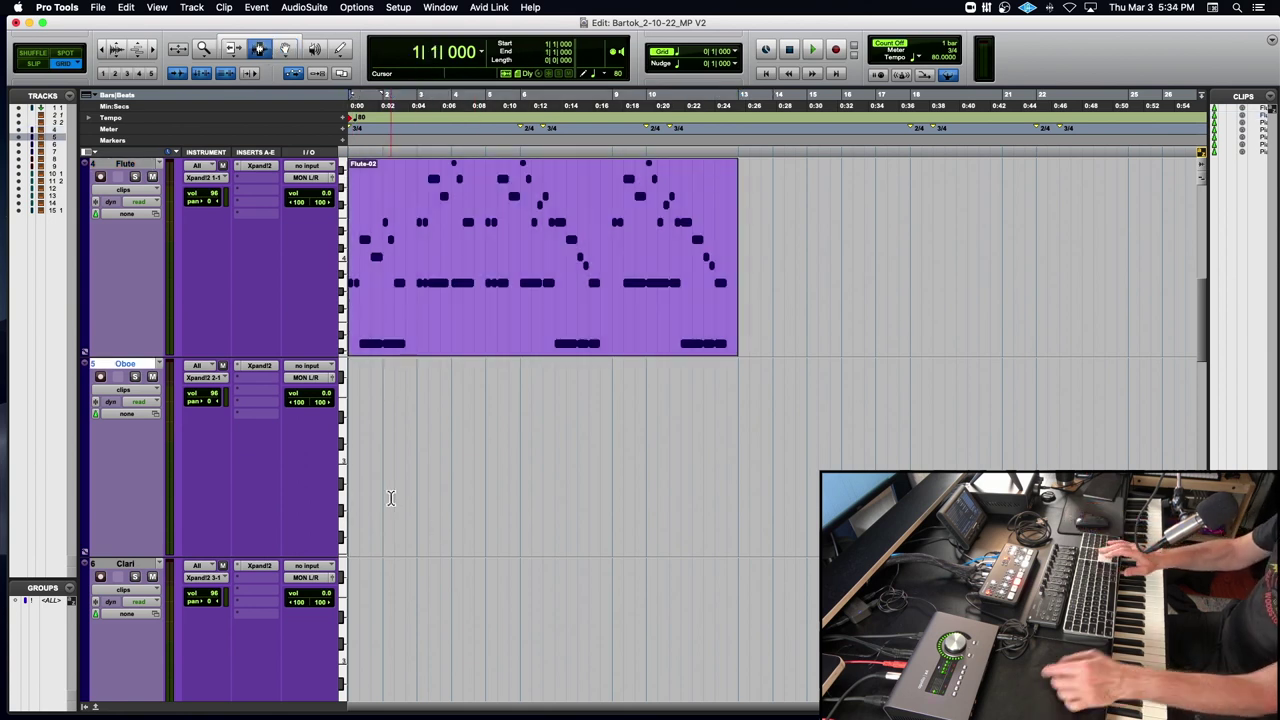
{"action": "key", "text": "super+v"}
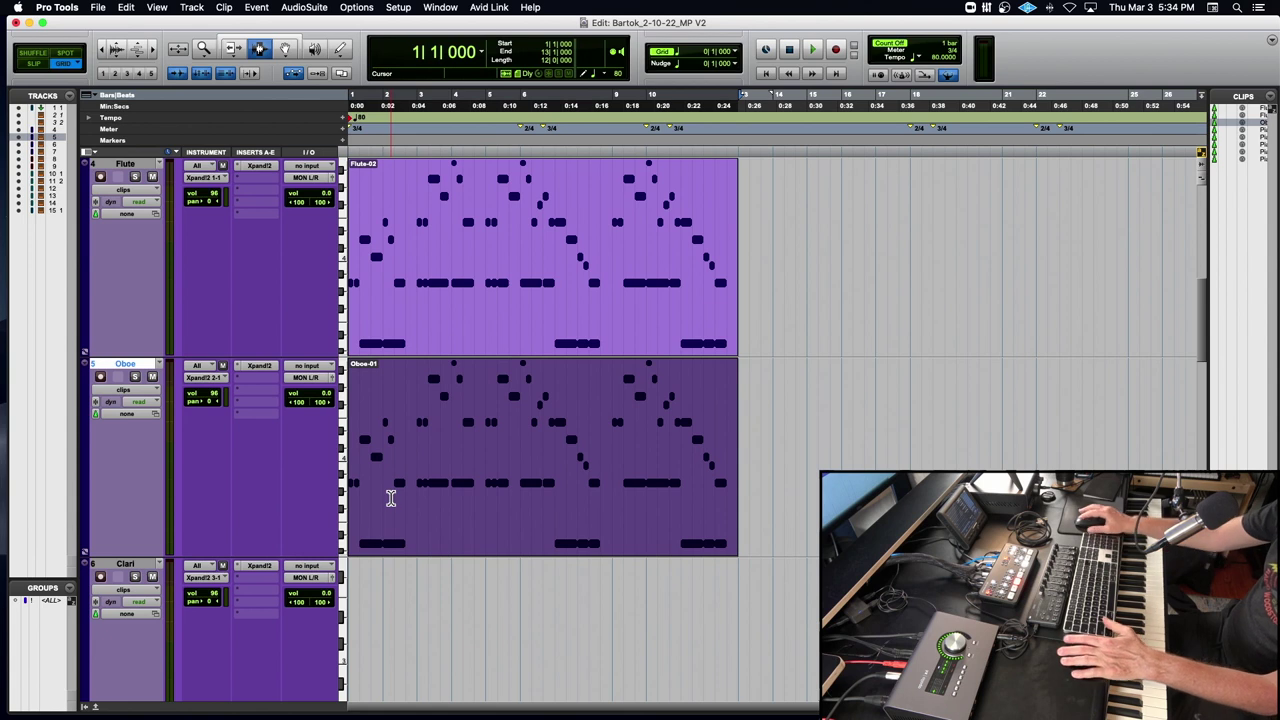
Paste the copied Piano 1 clip at bar 1 of the Clari track.
{"action": "left_click", "coordinate": [377, 607]}
{"action": "key", "text": "Return"}
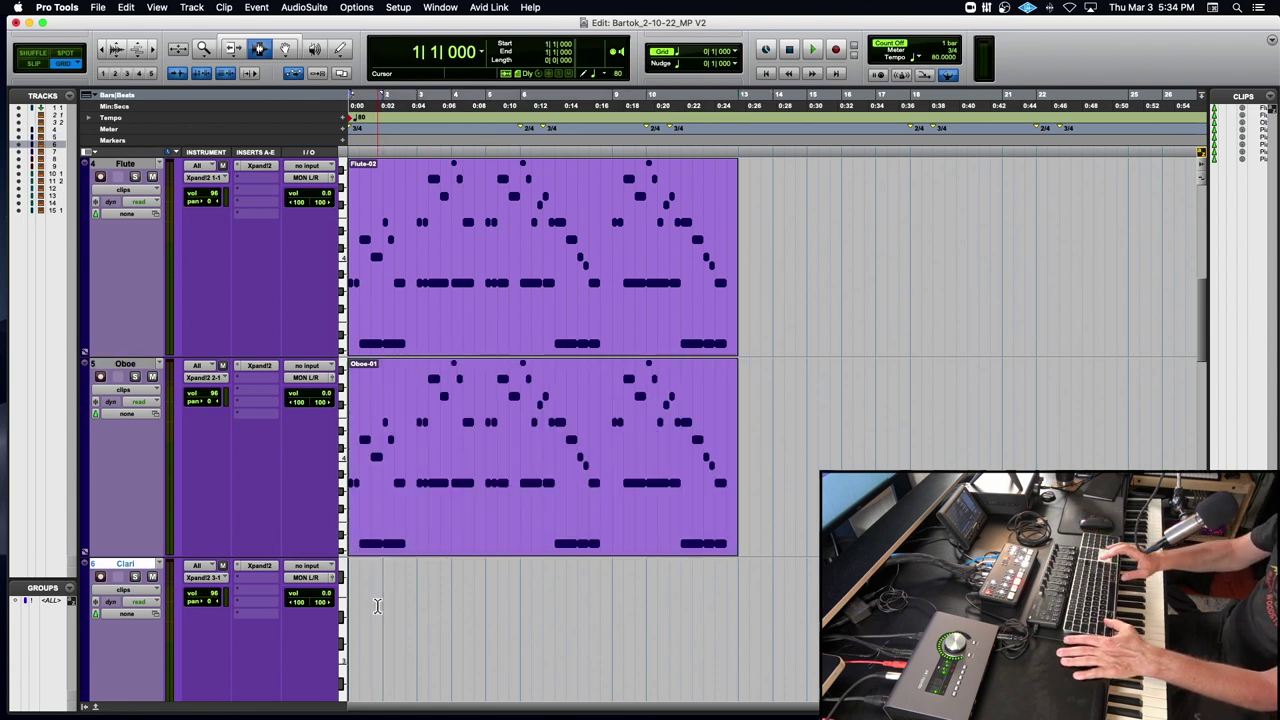
{"action": "key", "text": "super+v"}
Solo the Flute track and play its pasted clip from bar 1.
{"action": "scroll", "coordinate": [342, 213], "scroll_direction": "down", "scroll_amount": 1}
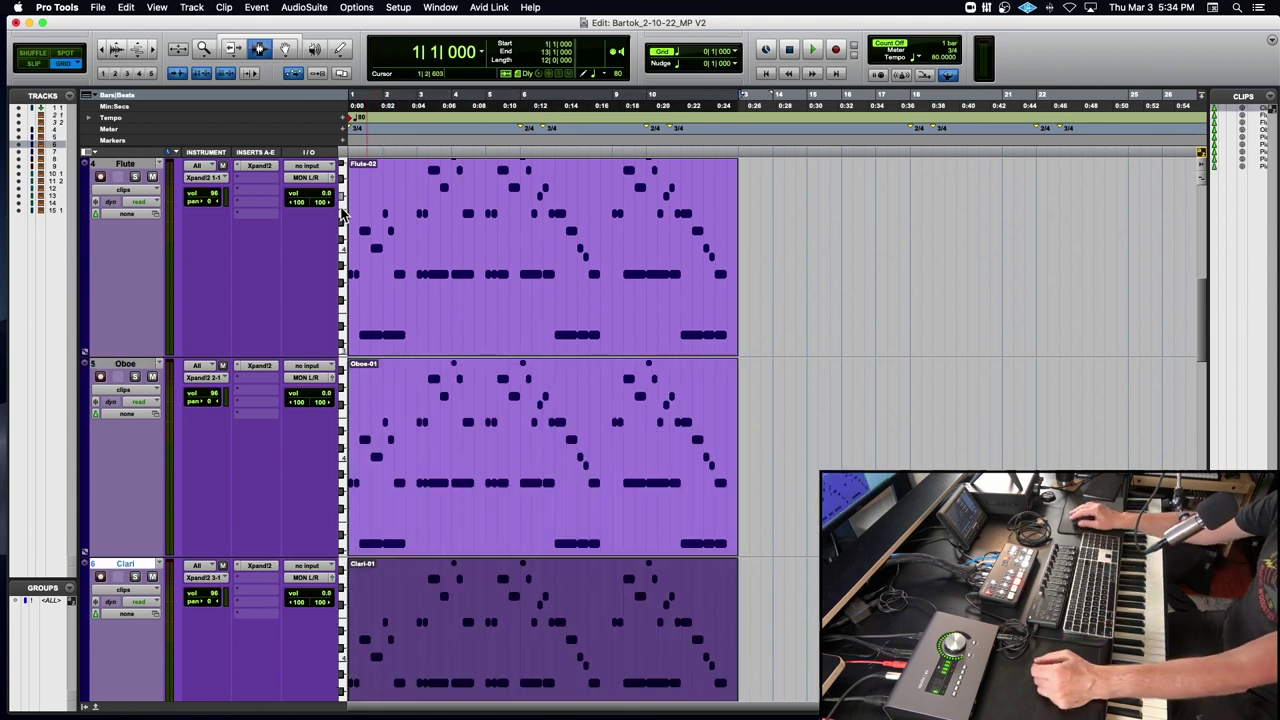
{"action": "scroll", "coordinate": [342, 213], "scroll_direction": "down", "scroll_amount": 1}
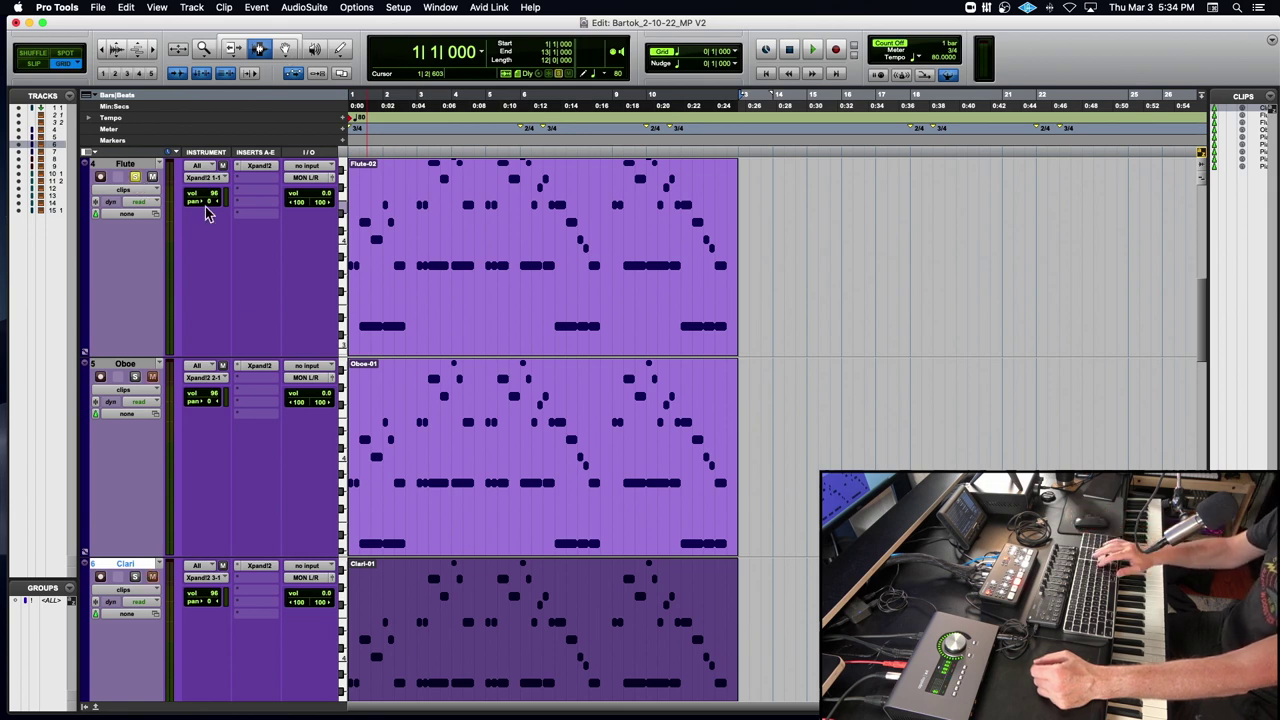
{"action": "key", "text": "space"}
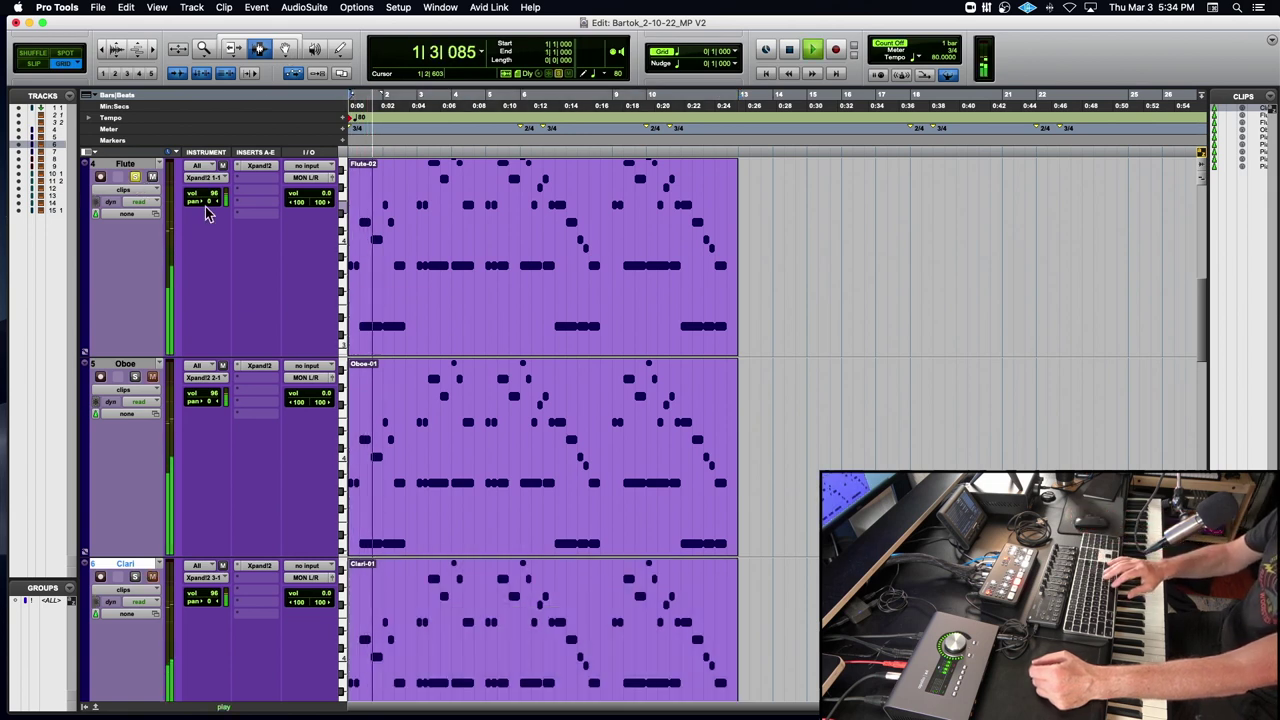
{"action": "key", "text": "space"}
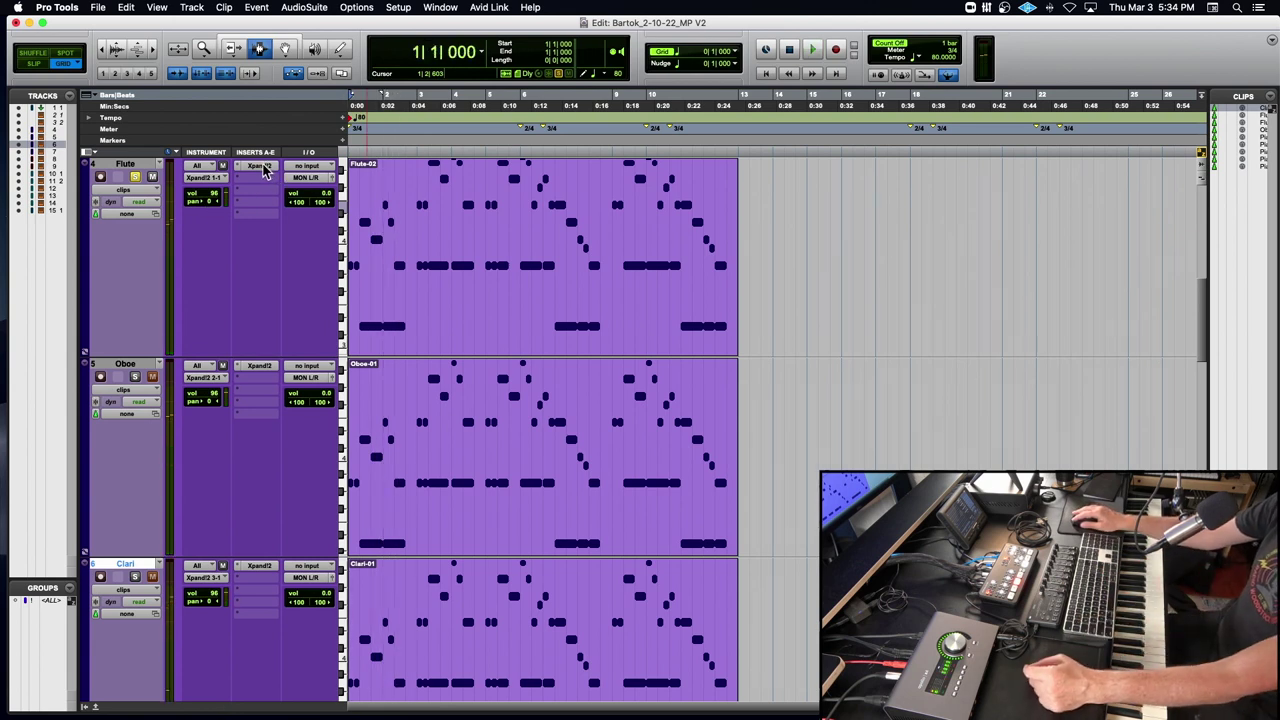
Examine the voice mode options of the Flute track's Xpand!2 instrument, keep Mono, and close the plug-in.
{"action": "left_click", "coordinate": [262, 167]}
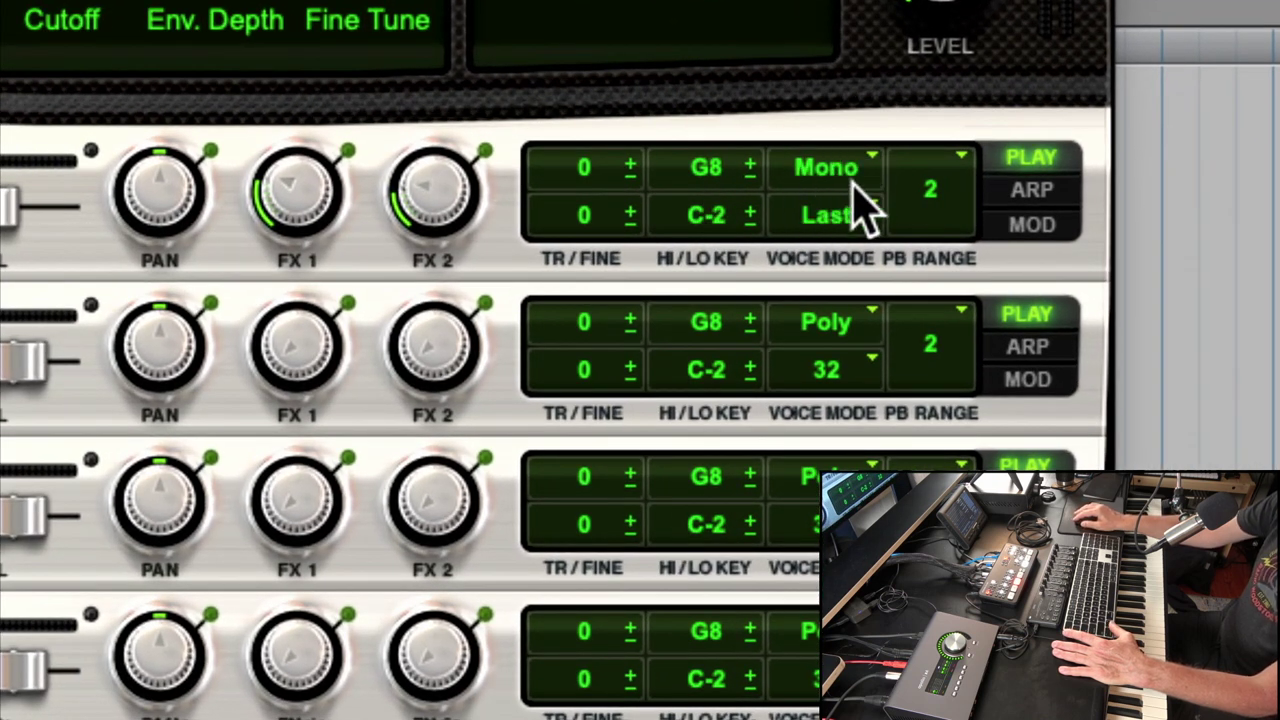
{"action": "left_click", "coordinate": [825, 175]}
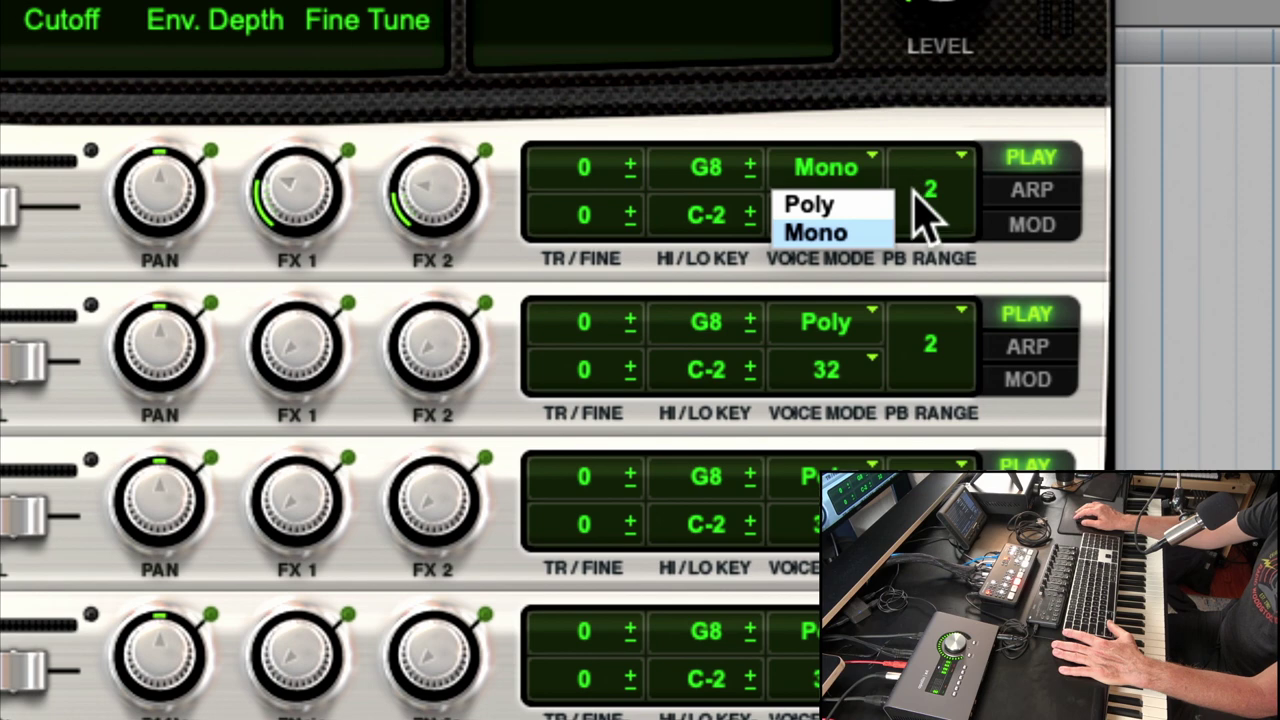
{"action": "left_click", "coordinate": [860, 168]}
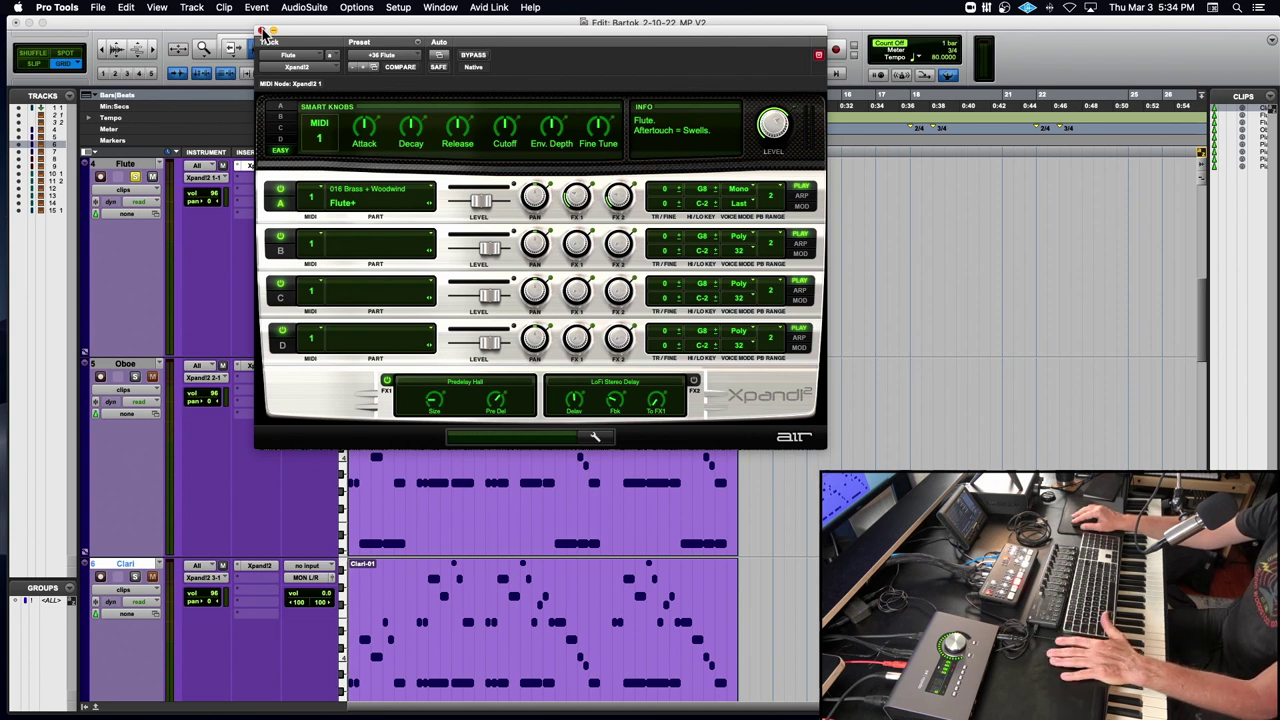
{"action": "left_click", "coordinate": [260, 32]}
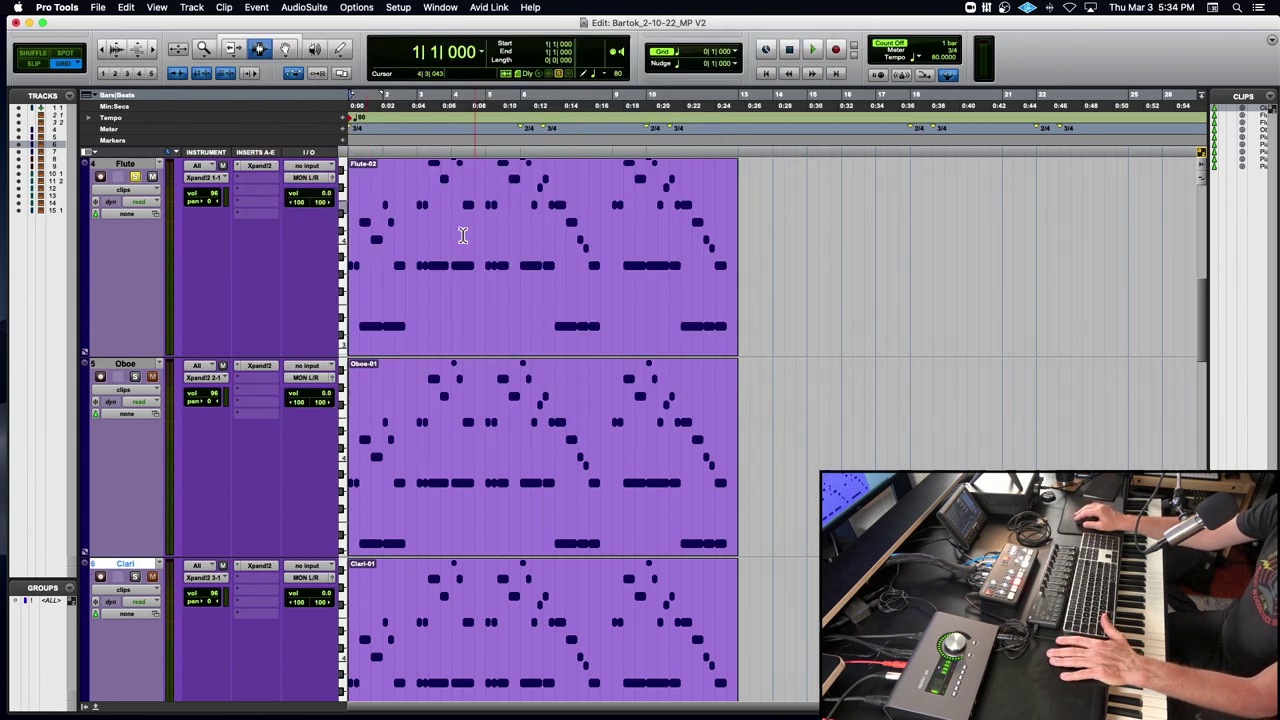
Play the start of the soloed Flute clip again to hear the monophonic voice.
{"action": "left_click", "coordinate": [356, 250]}
{"action": "key", "text": "space"}
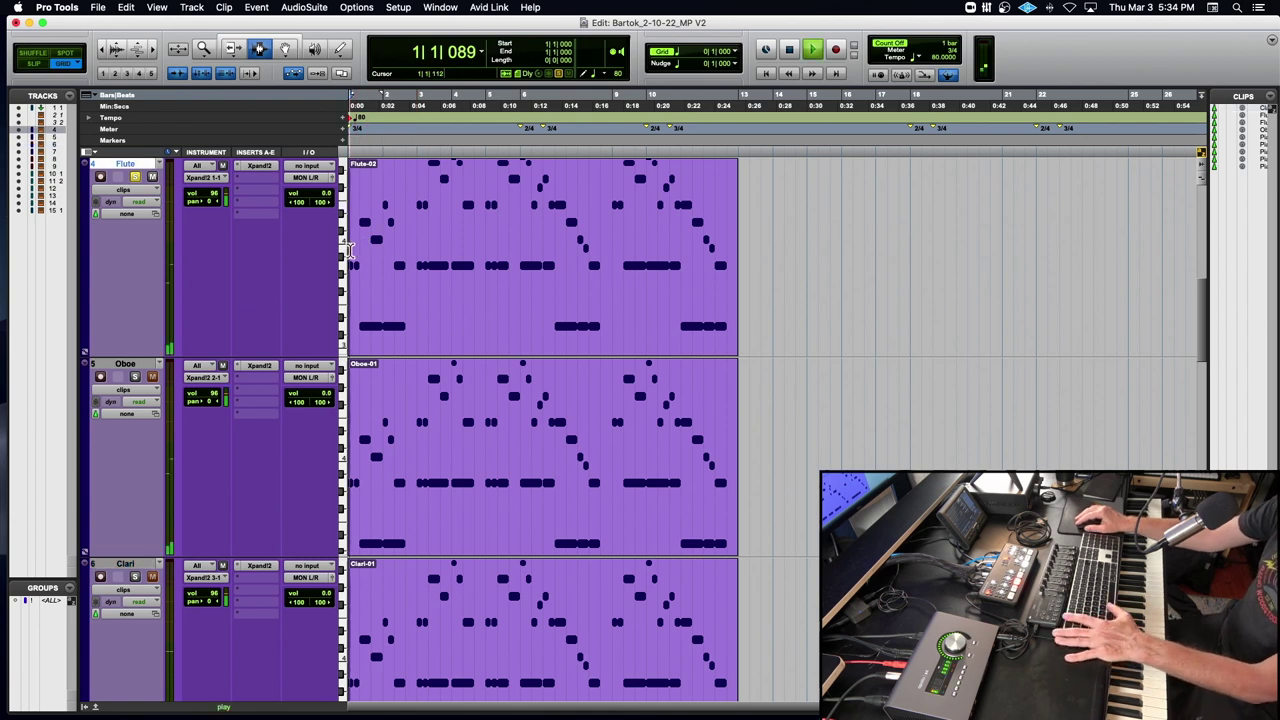
{"action": "key", "text": "space"}
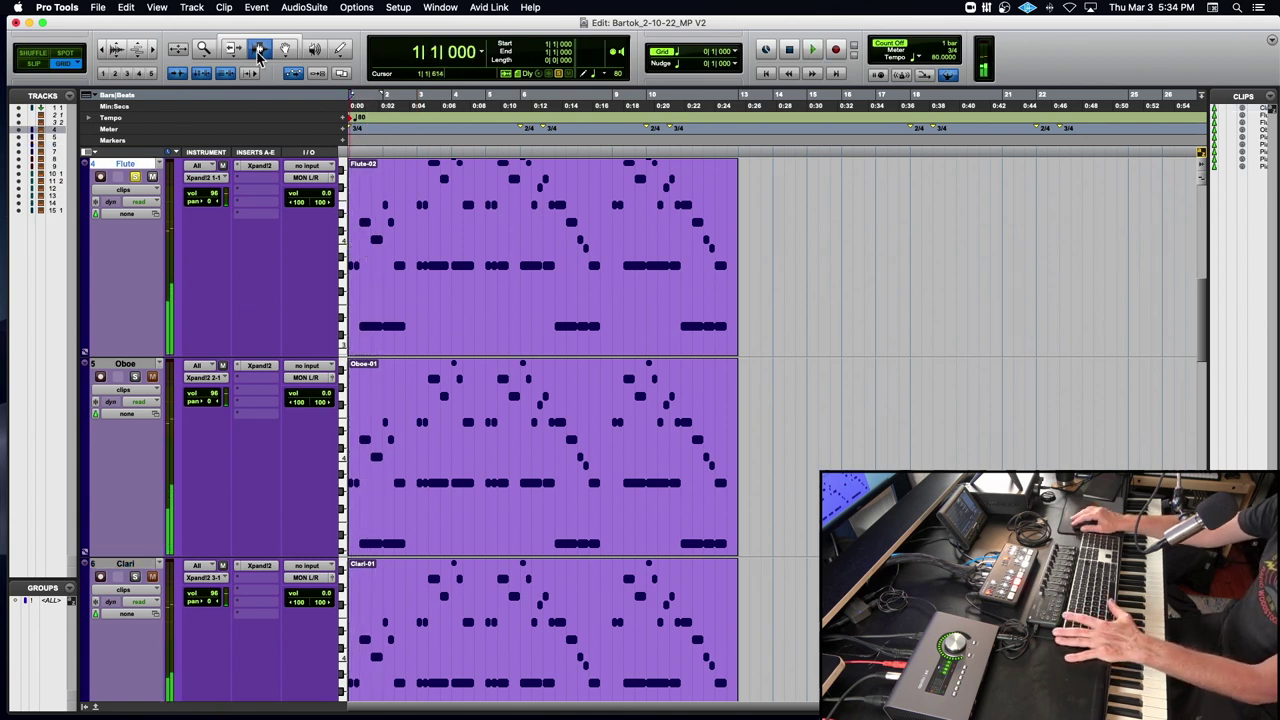
Open the Flute clip in the MIDI Editor using the Grabber tool.
{"action": "key", "text": "F8"}
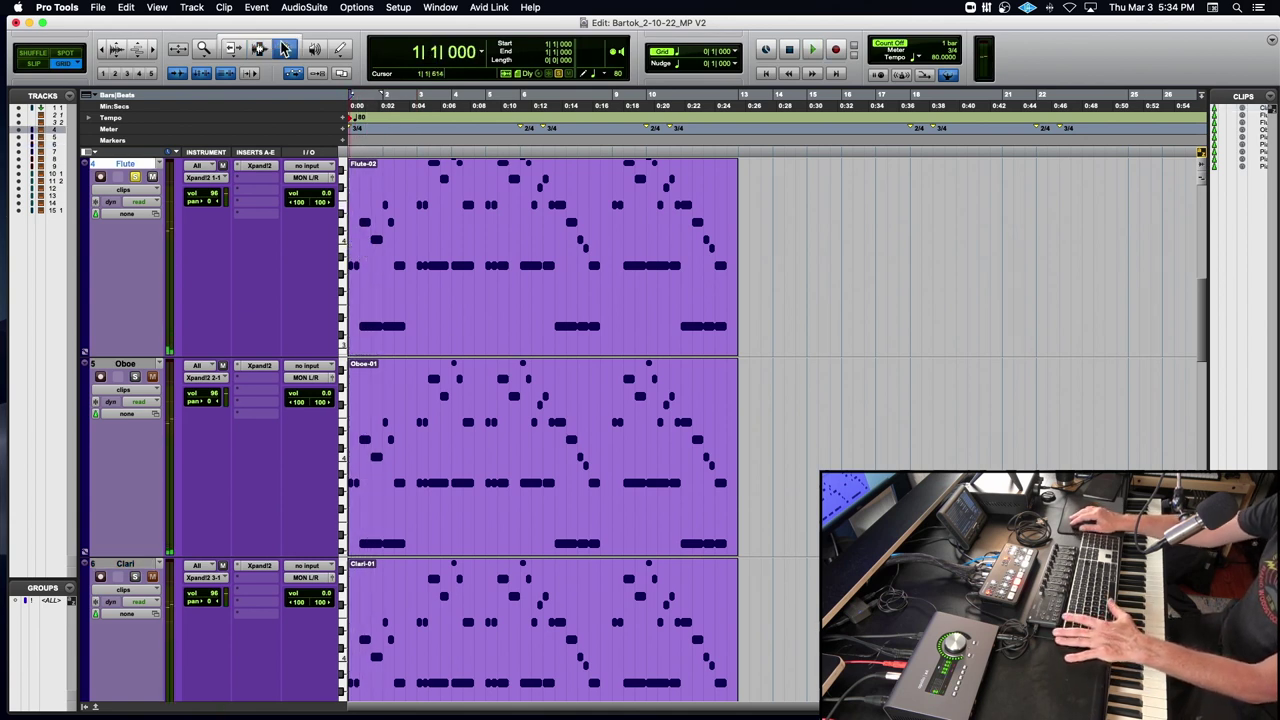
{"action": "left_click", "coordinate": [370, 318]}
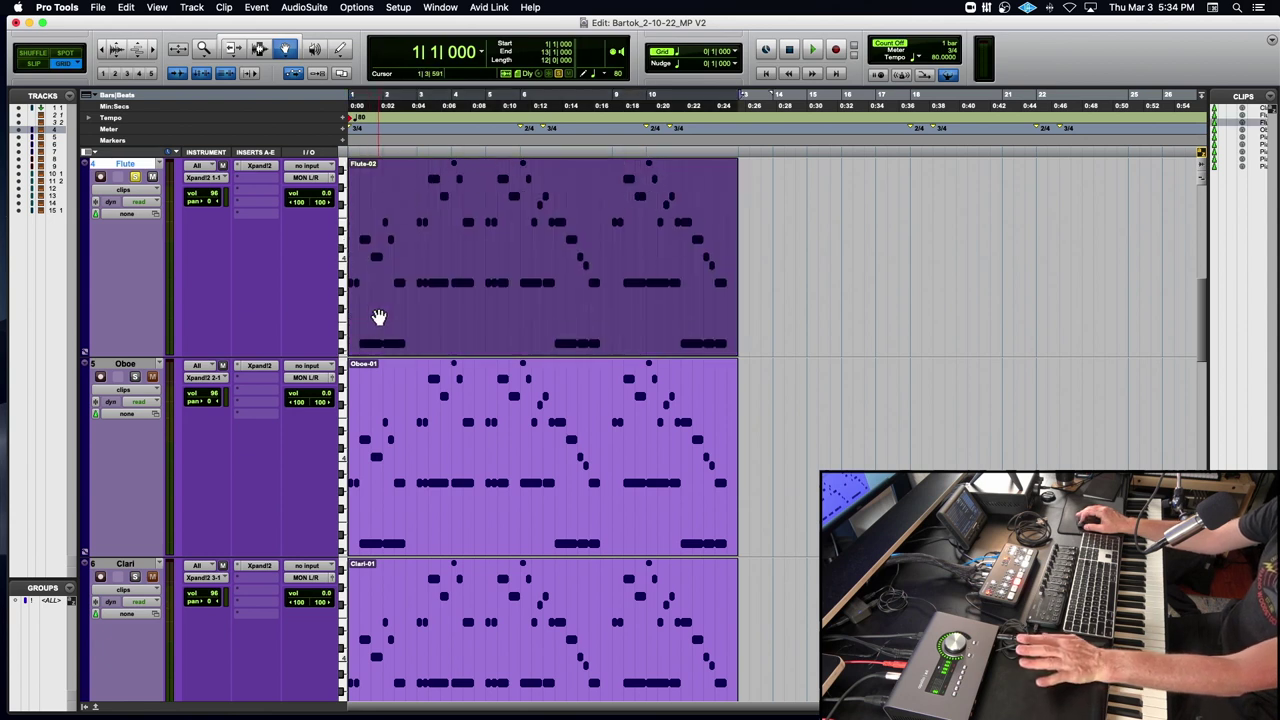
{"action": "double_click", "coordinate": [379, 317]}
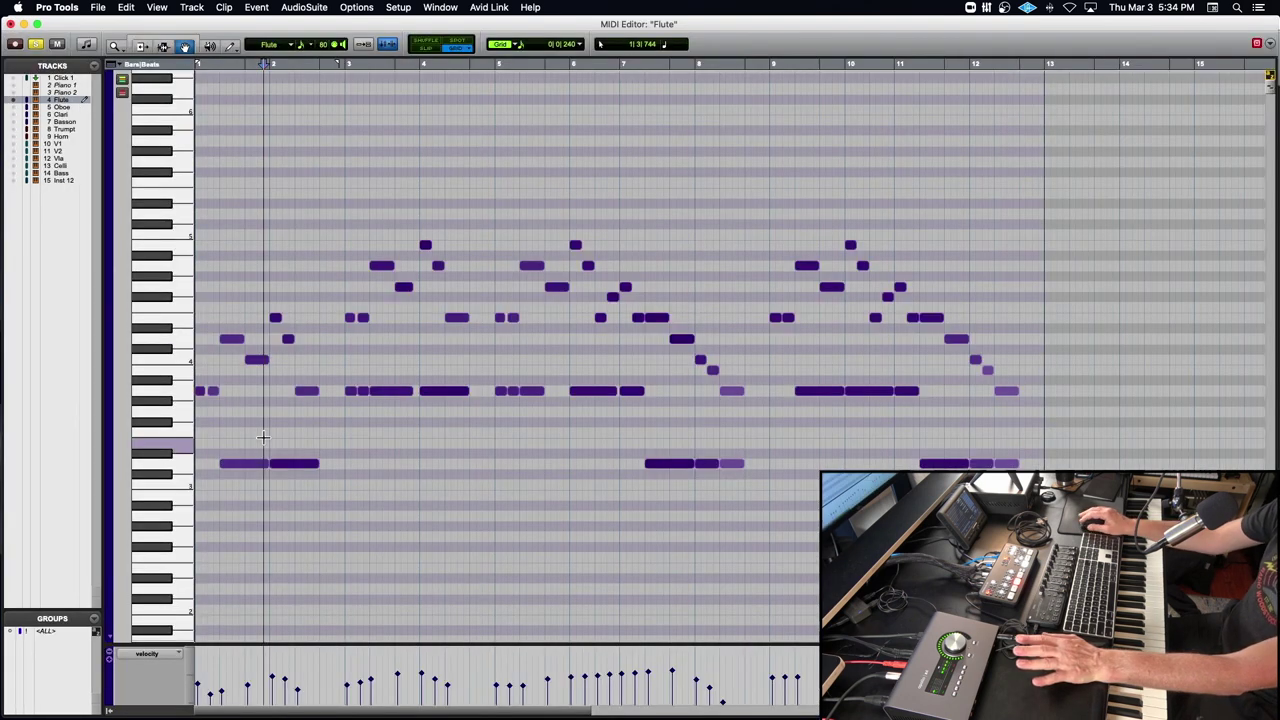
Delete the lower accompaniment notes throughout the Flute part, leaving the melody line, and play it back from the start.
{"action": "left_click_drag", "start_coordinate": [226, 437], "coordinate": [357, 483]}
{"action": "key", "text": "Delete"}
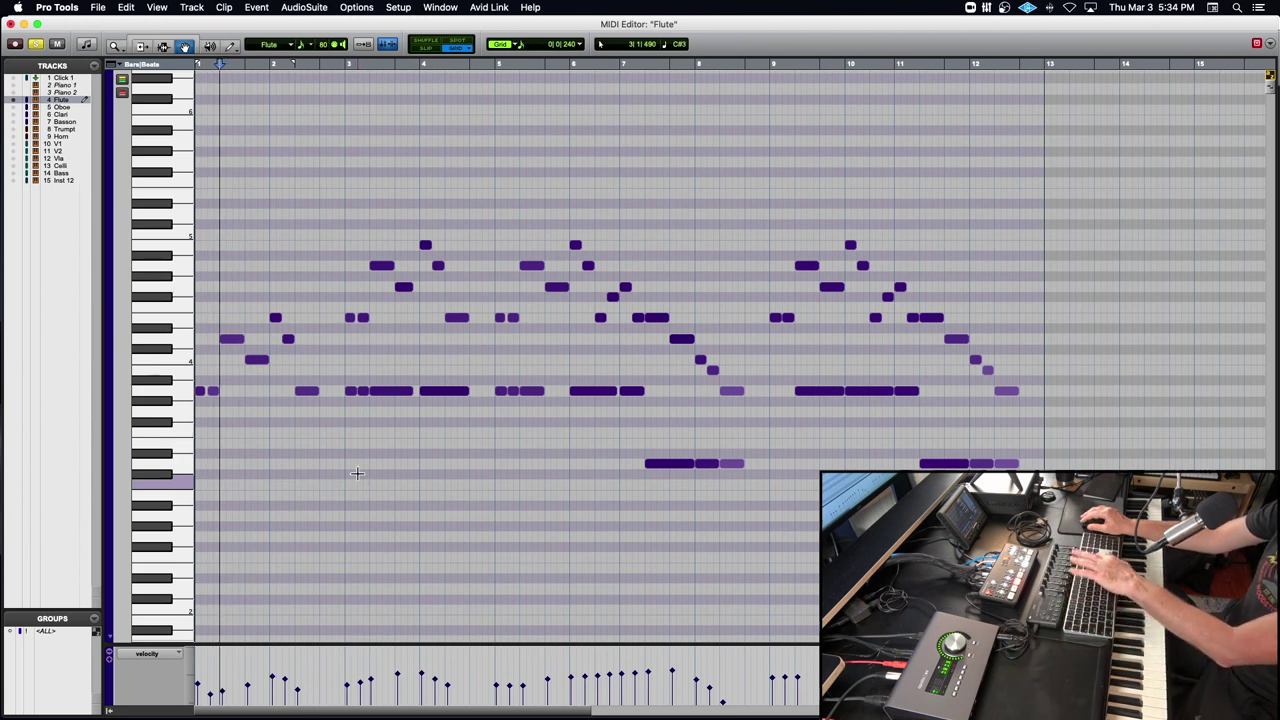
{"action": "left_click_drag", "start_coordinate": [333, 366], "coordinate": [828, 512]}
{"action": "key", "text": "Delete"}
{"action": "key", "text": "Delete"}
{"action": "left_click_drag", "start_coordinate": [790, 368], "coordinate": [1022, 472]}
{"action": "key", "text": "Delete"}
{"action": "key", "text": "Delete"}
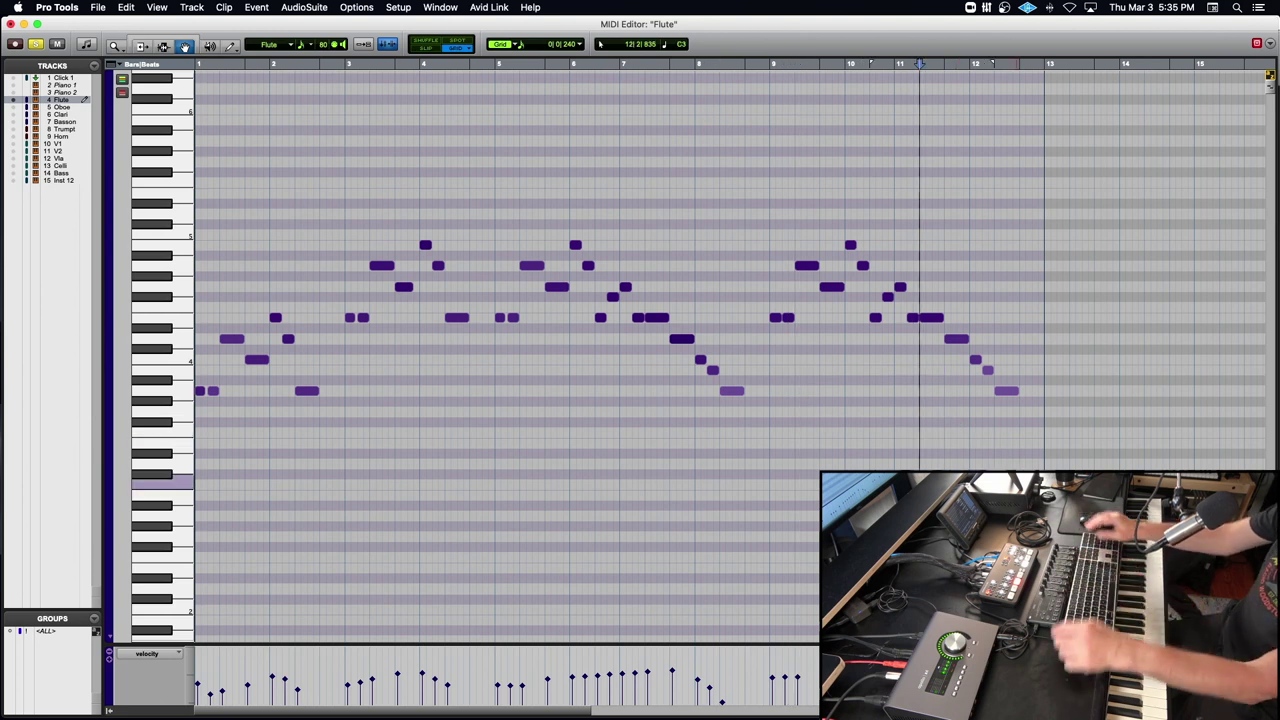
{"action": "key", "text": "space"}
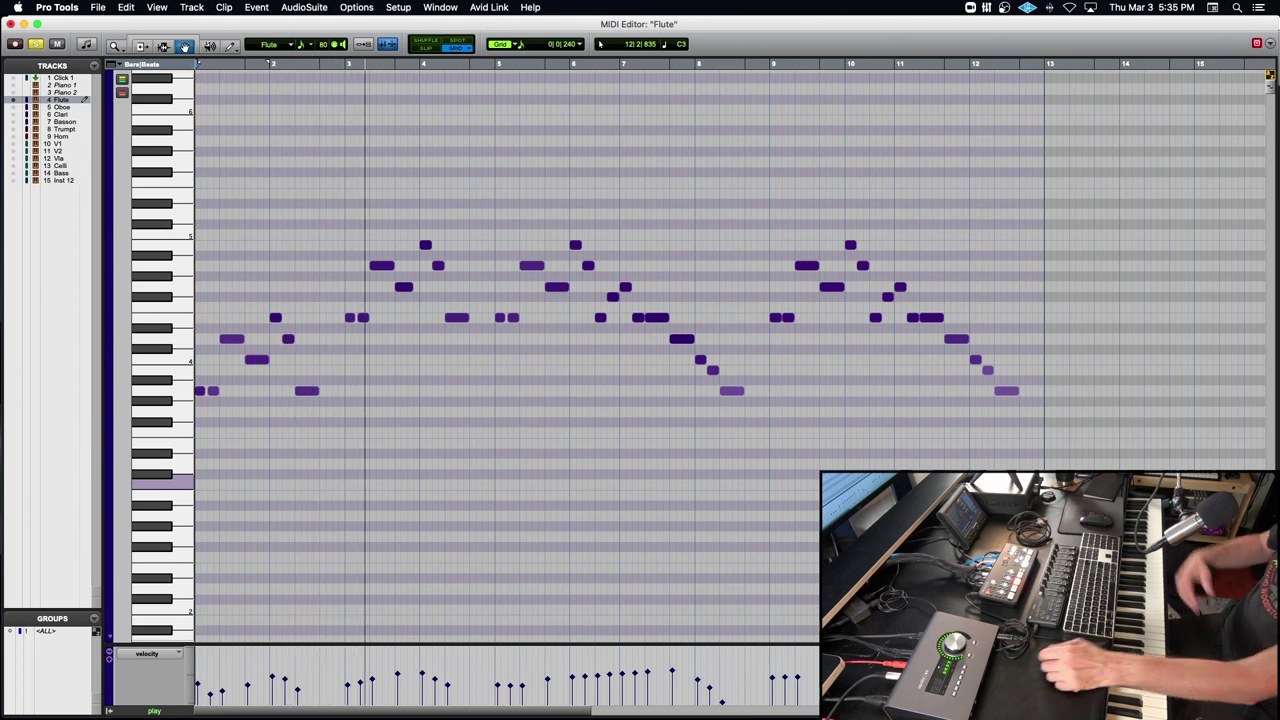
{"action": "key", "text": "space"}
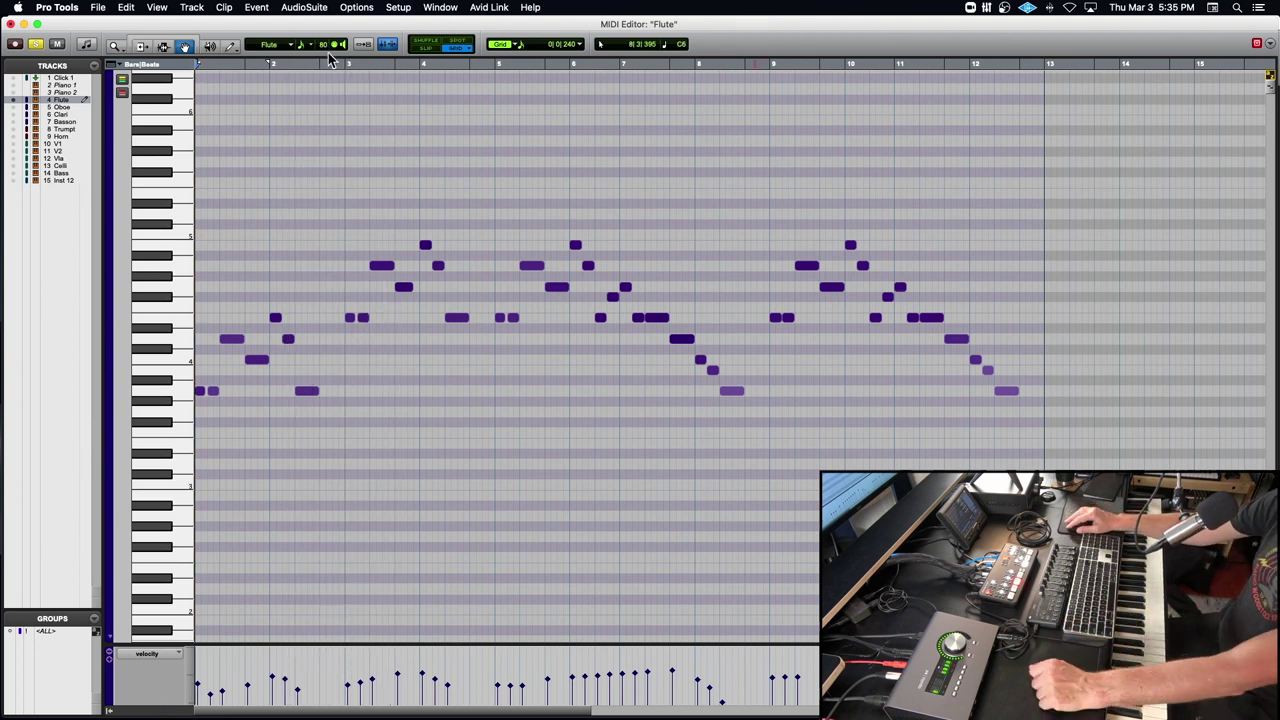
Delete the Flute melody notes in bars 1 and 2 using the Selector tool.
{"action": "left_click", "coordinate": [164, 47]}
{"action": "left_click_drag", "start_coordinate": [338, 375], "coordinate": [194, 368]}
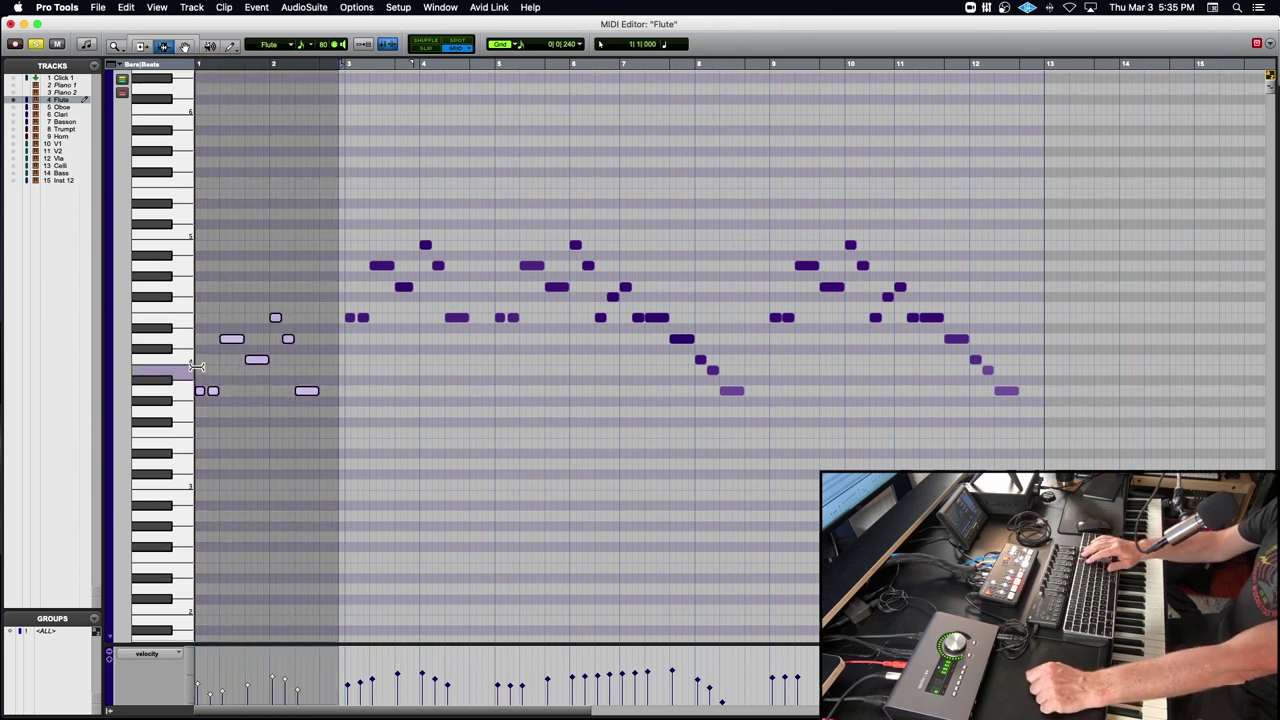
{"action": "key", "text": "Delete"}
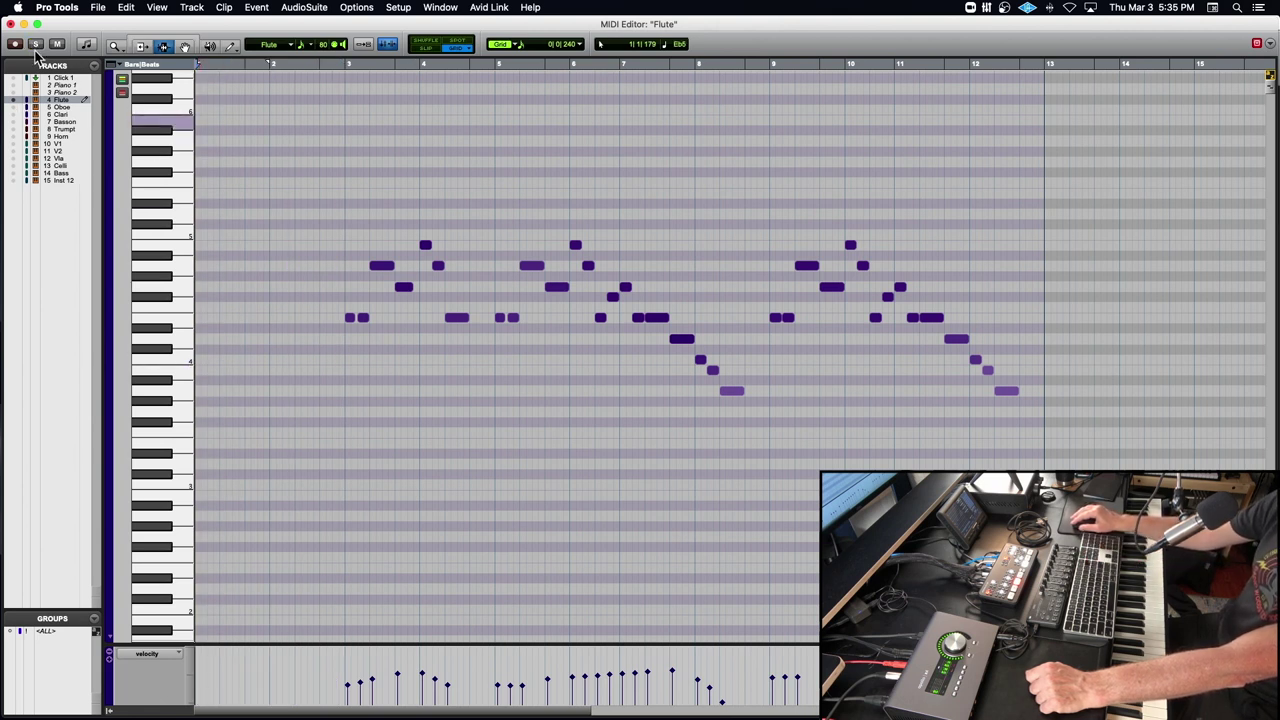
Switch the MIDI Editor's display from Flute to Oboe, and close the separate editor window.
{"action": "left_click", "coordinate": [15, 106]}
{"action": "left_click", "coordinate": [15, 106]}
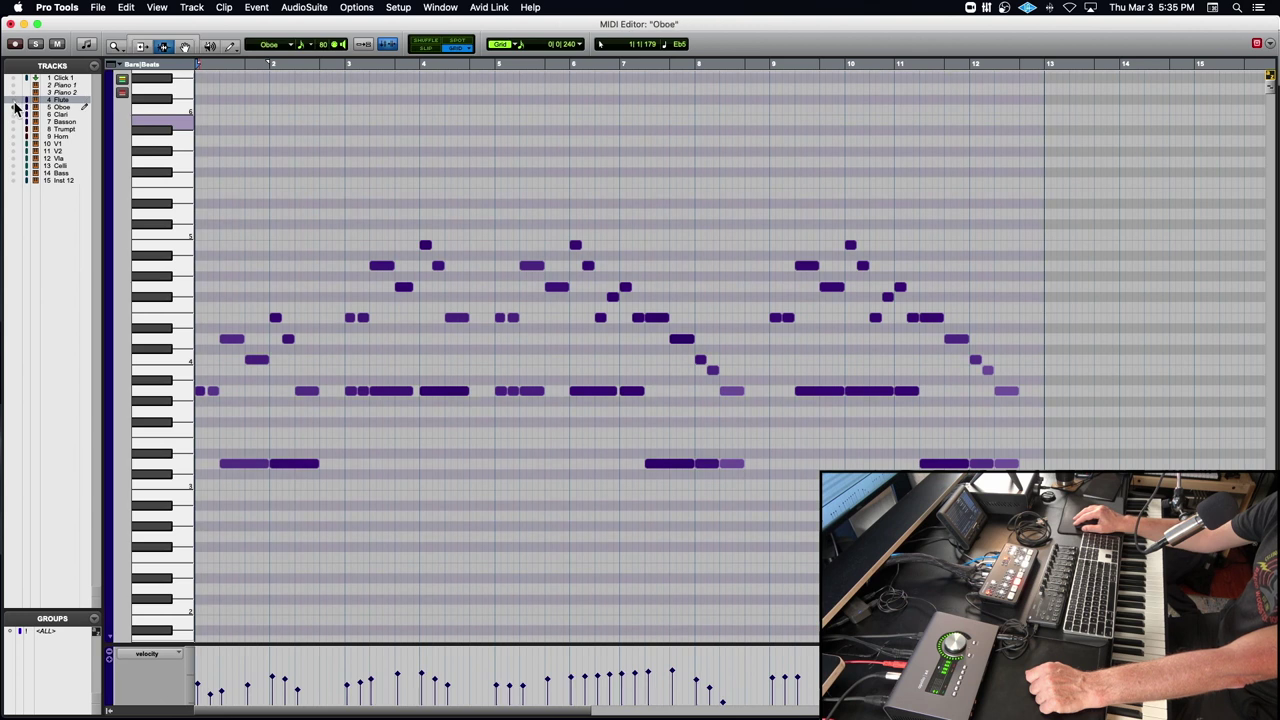
{"action": "double_click", "coordinate": [89, 30]}
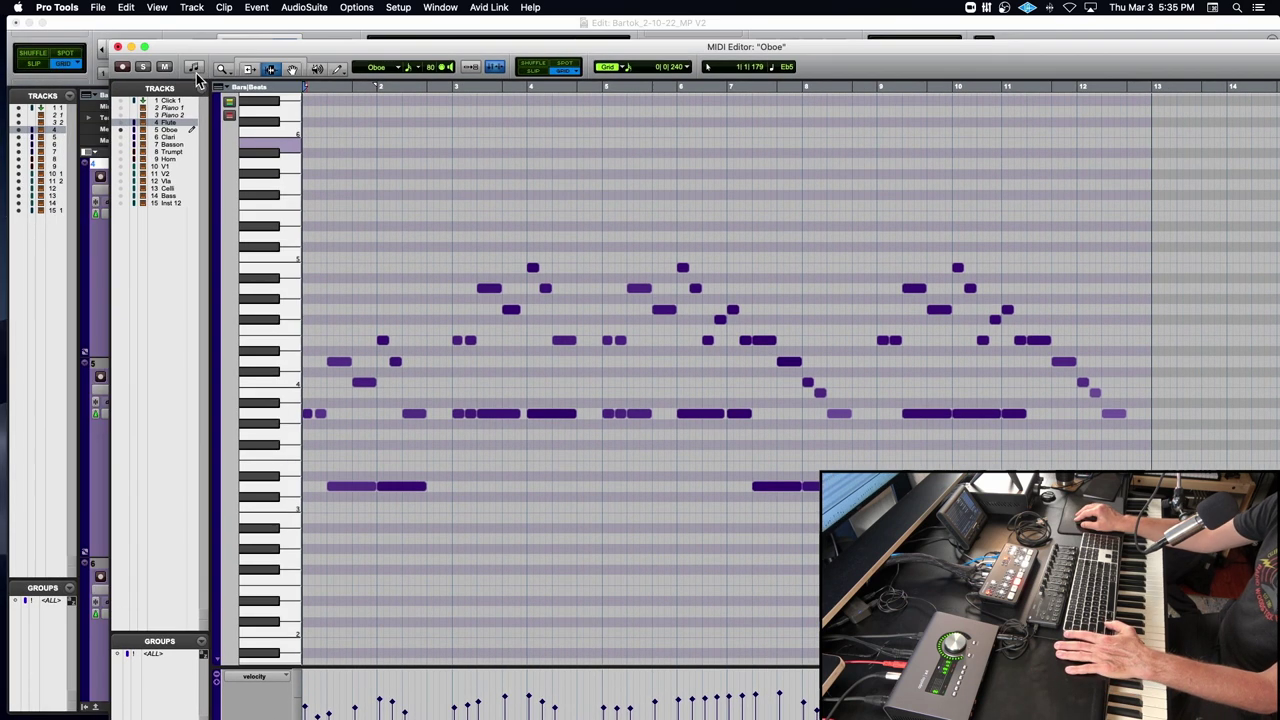
{"action": "left_click", "coordinate": [117, 47]}
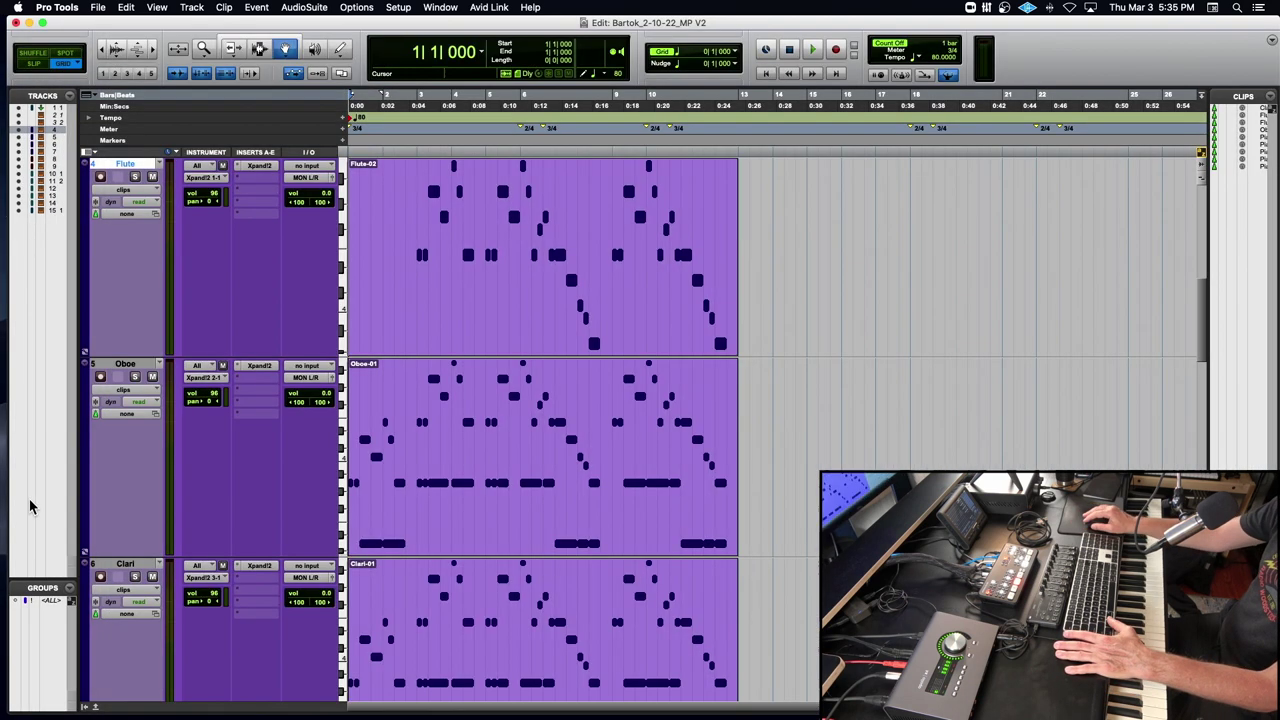
Open the MIDI Editor docked in the Edit window and enlarge its note area and velocity lane.
{"action": "left_click", "coordinate": [92, 707]}
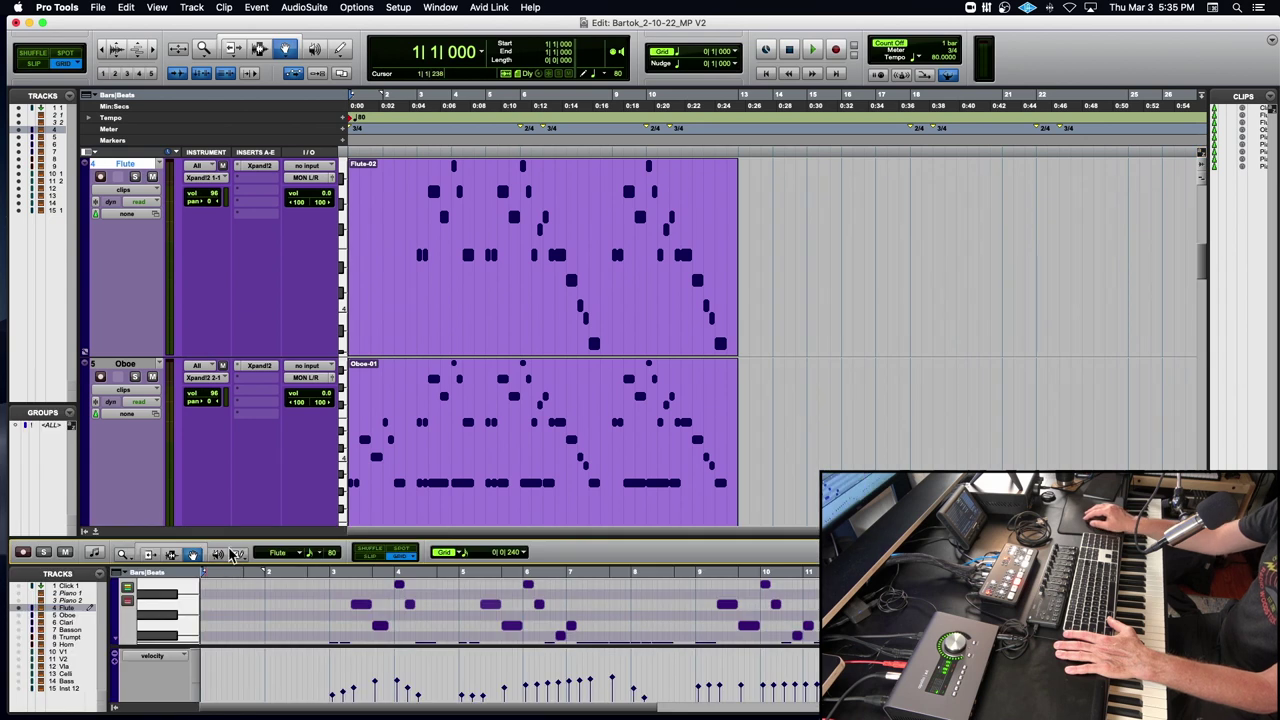
{"action": "left_click_drag", "start_coordinate": [233, 535], "coordinate": [272, 238]}
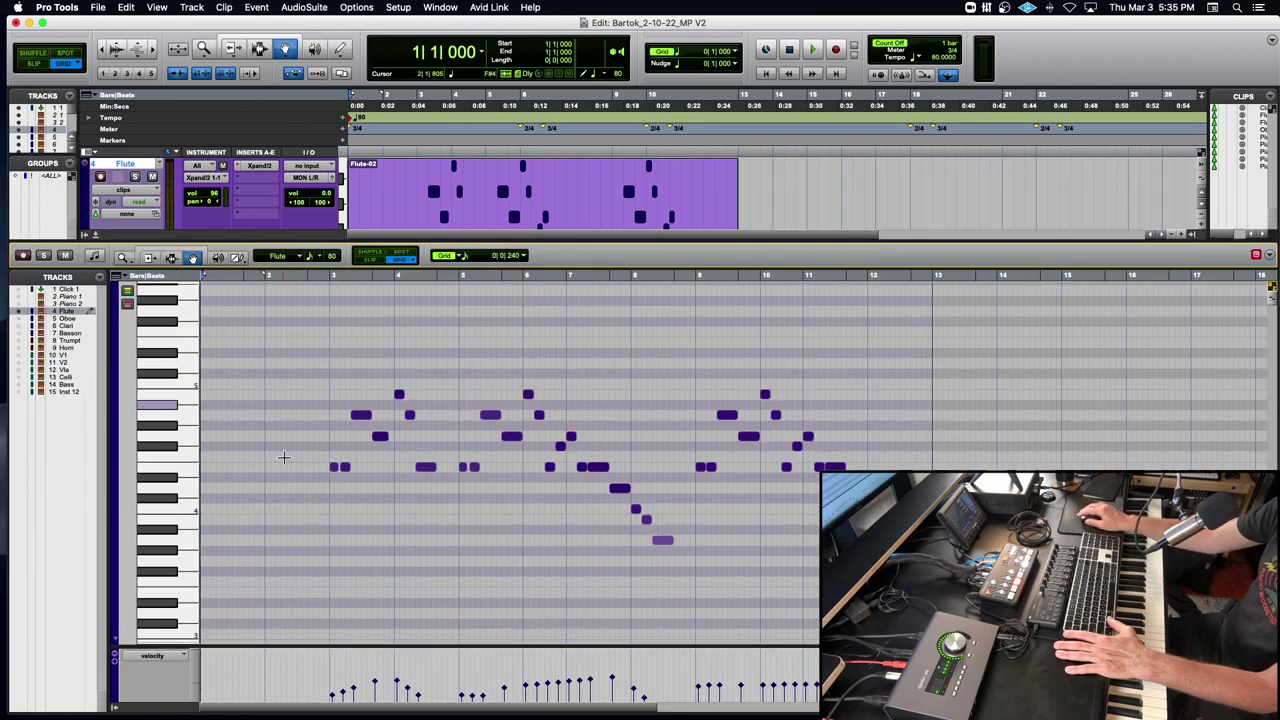
{"action": "left_click_drag", "start_coordinate": [264, 645], "coordinate": [270, 536]}
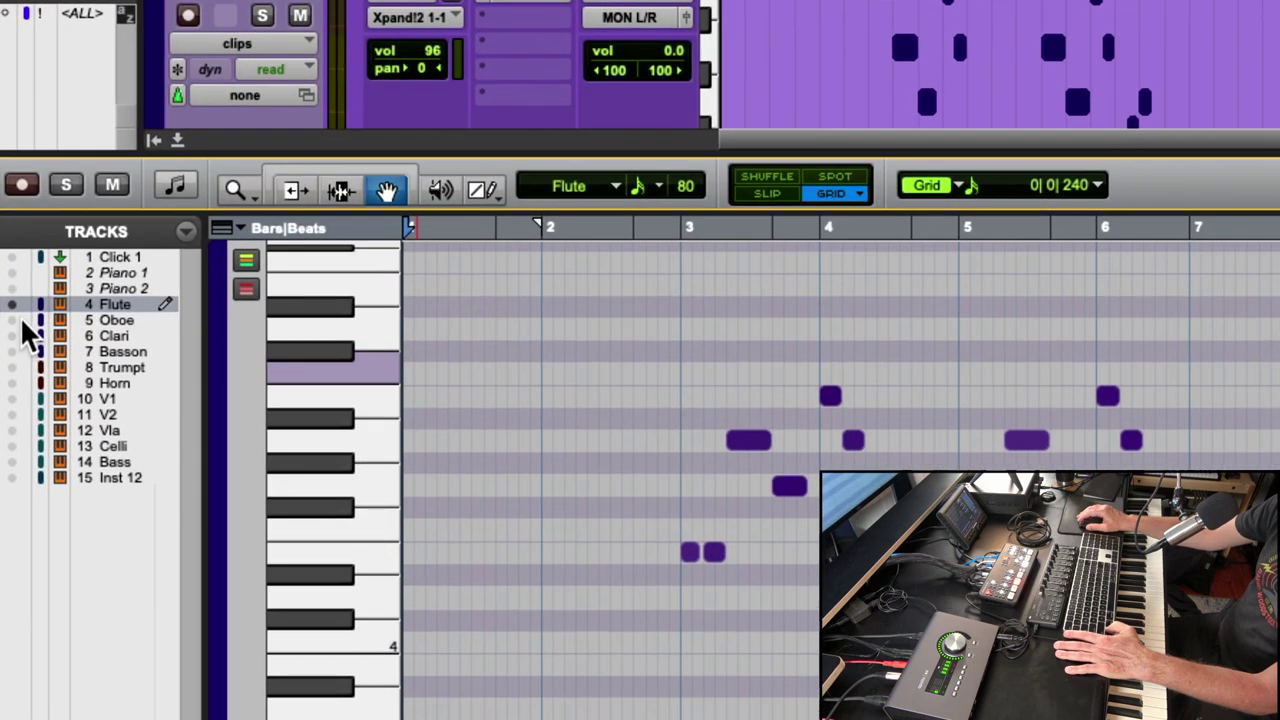
Show only the Oboe notes in the docked MIDI Editor and delete the lower accompaniment notes beneath the melody.
{"action": "left_click", "coordinate": [13, 318]}
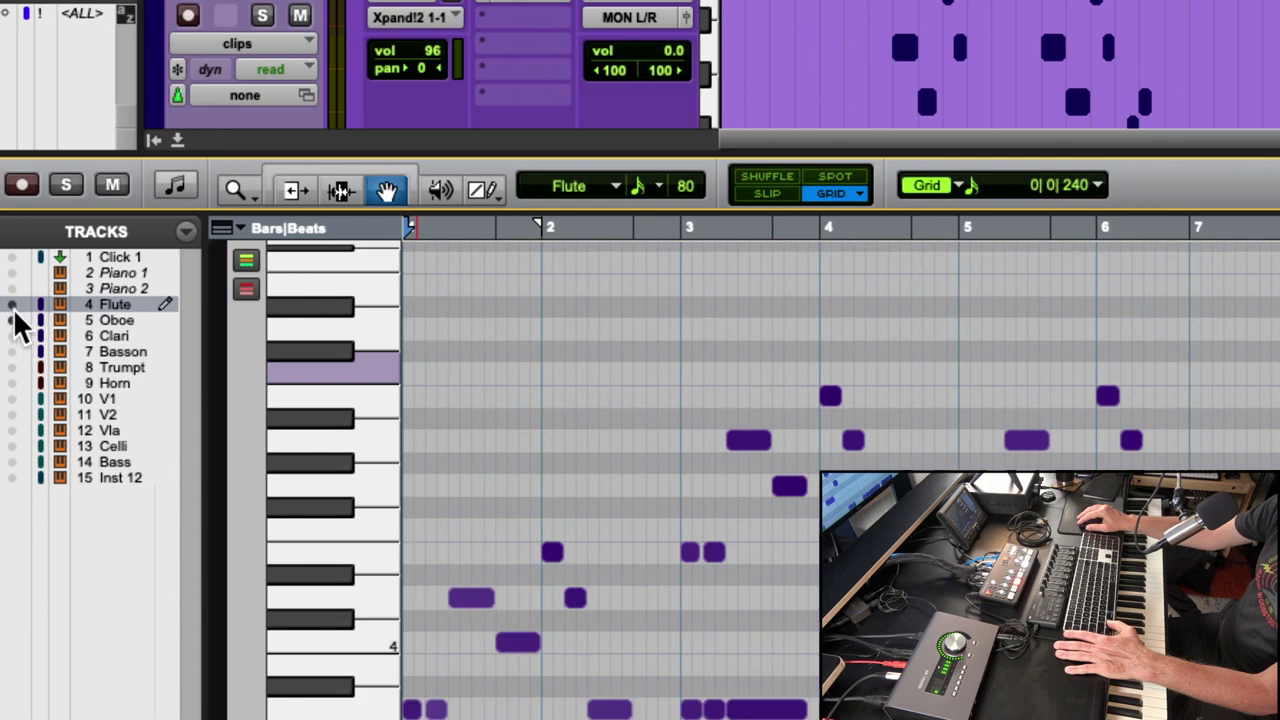
{"action": "left_click", "coordinate": [13, 305]}
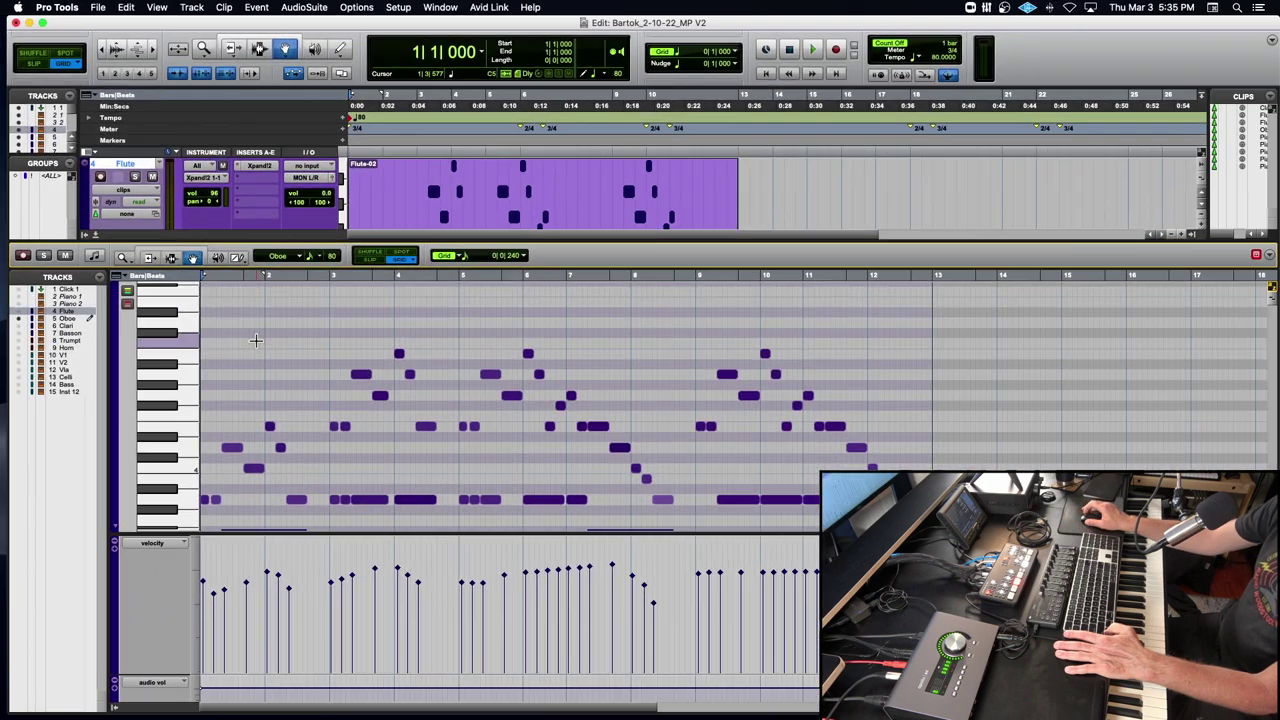
{"action": "scroll", "coordinate": [254, 341], "scroll_direction": "down", "scroll_amount": 5}
{"action": "left_click_drag", "start_coordinate": [222, 425], "coordinate": [304, 493]}
{"action": "key", "text": "Delete"}
{"action": "left_click_drag", "start_coordinate": [318, 375], "coordinate": [677, 490]}
{"action": "key", "text": "Delete"}
{"action": "key", "text": "Delete"}
{"action": "key", "text": "Delete"}
{"action": "left_click_drag", "start_coordinate": [714, 389], "coordinate": [826, 428]}
{"action": "key", "text": "Delete"}
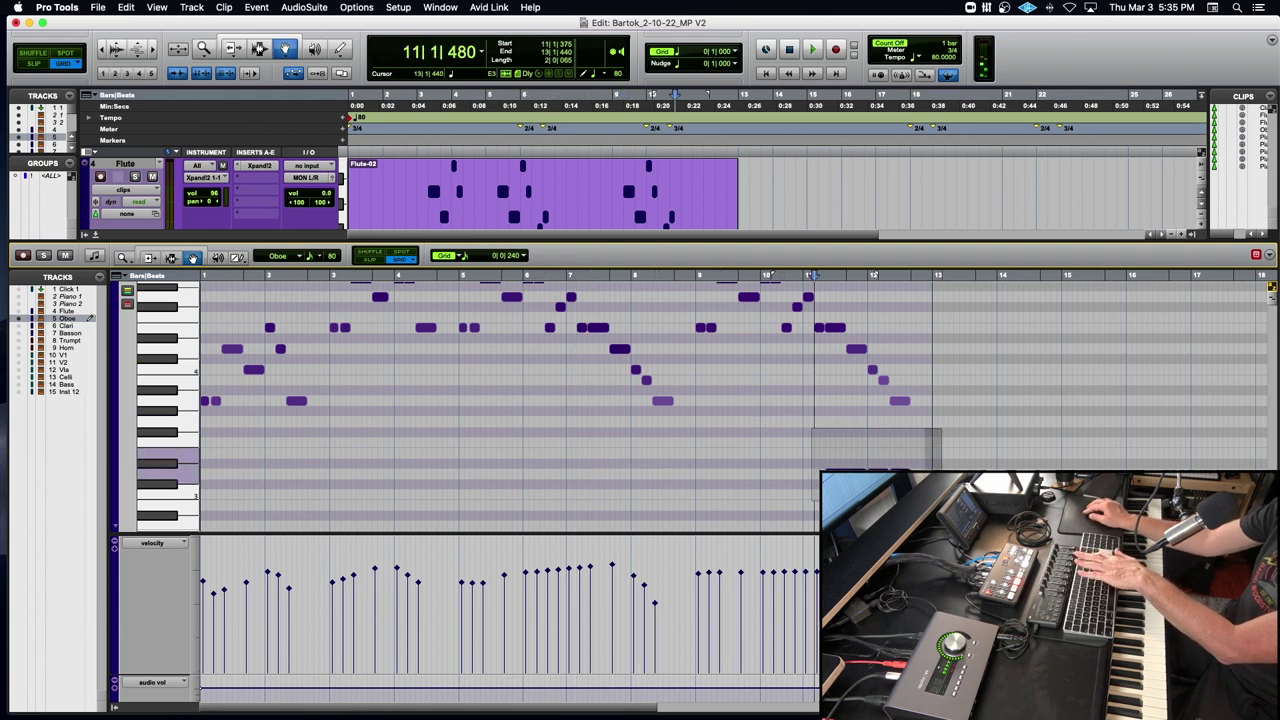
{"action": "scroll", "coordinate": [434, 428], "scroll_direction": "up", "scroll_amount": 3}
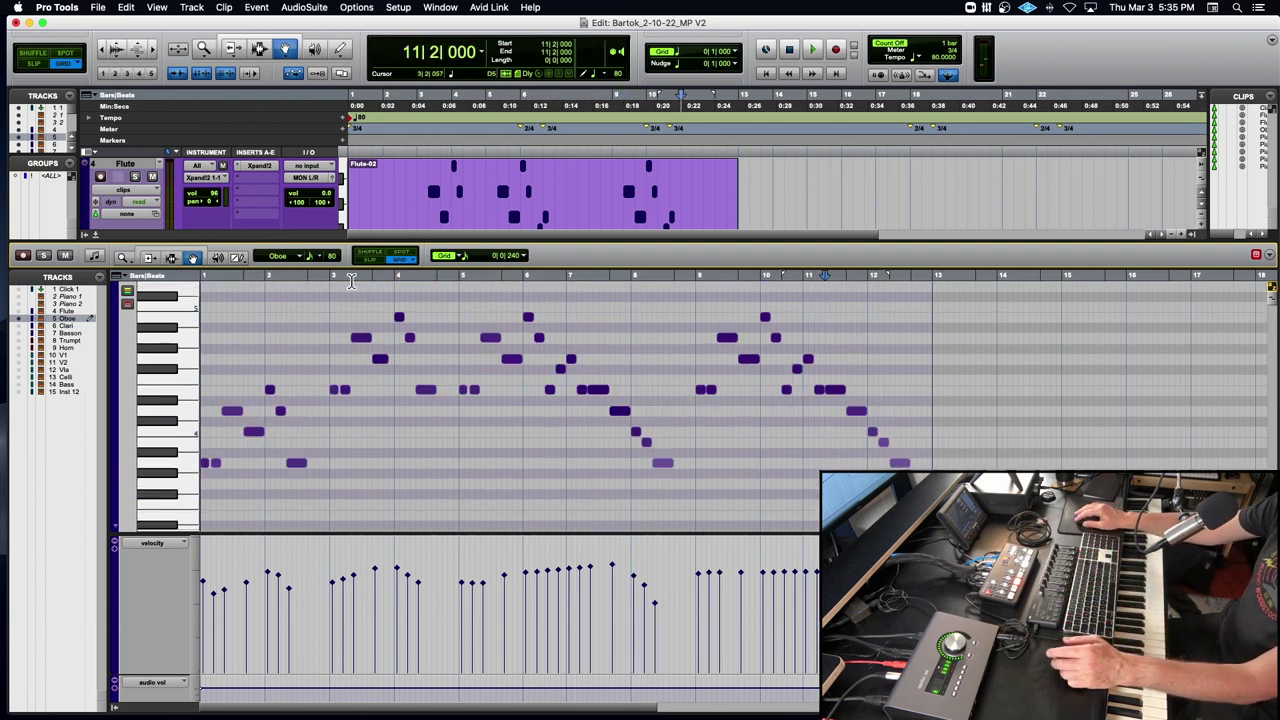
Delete the Oboe melody notes in bars 3 and 4, and play the result from bar 1.
{"action": "left_click_drag", "start_coordinate": [324, 279], "coordinate": [399, 288]}
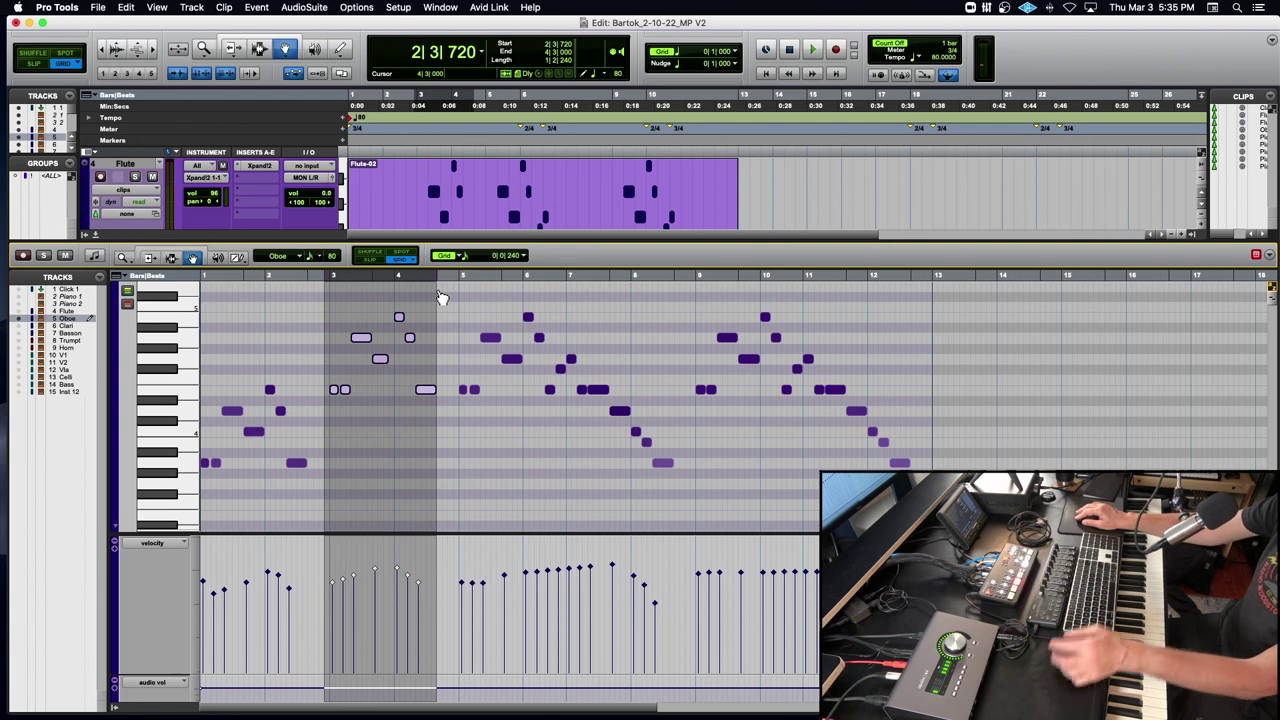
{"action": "key", "text": "Delete"}
{"action": "key", "text": "Return"}
{"action": "key", "text": "space"}
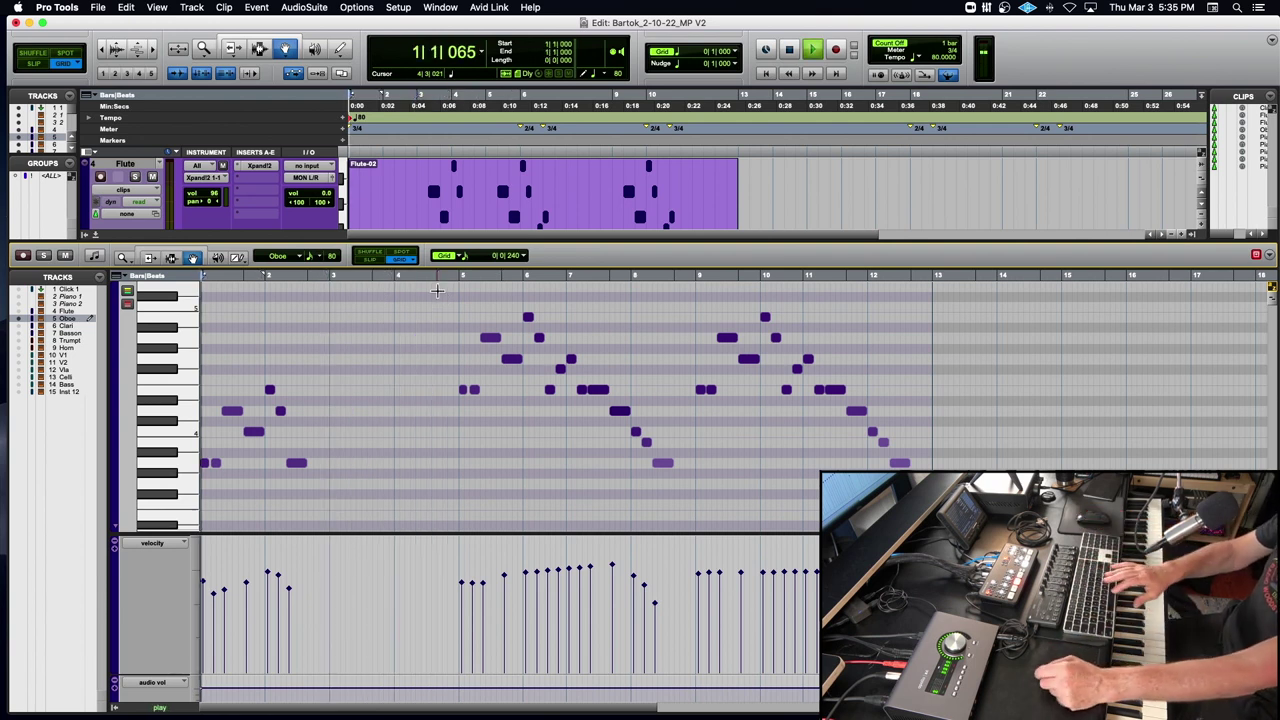
{"action": "key", "text": "space"}
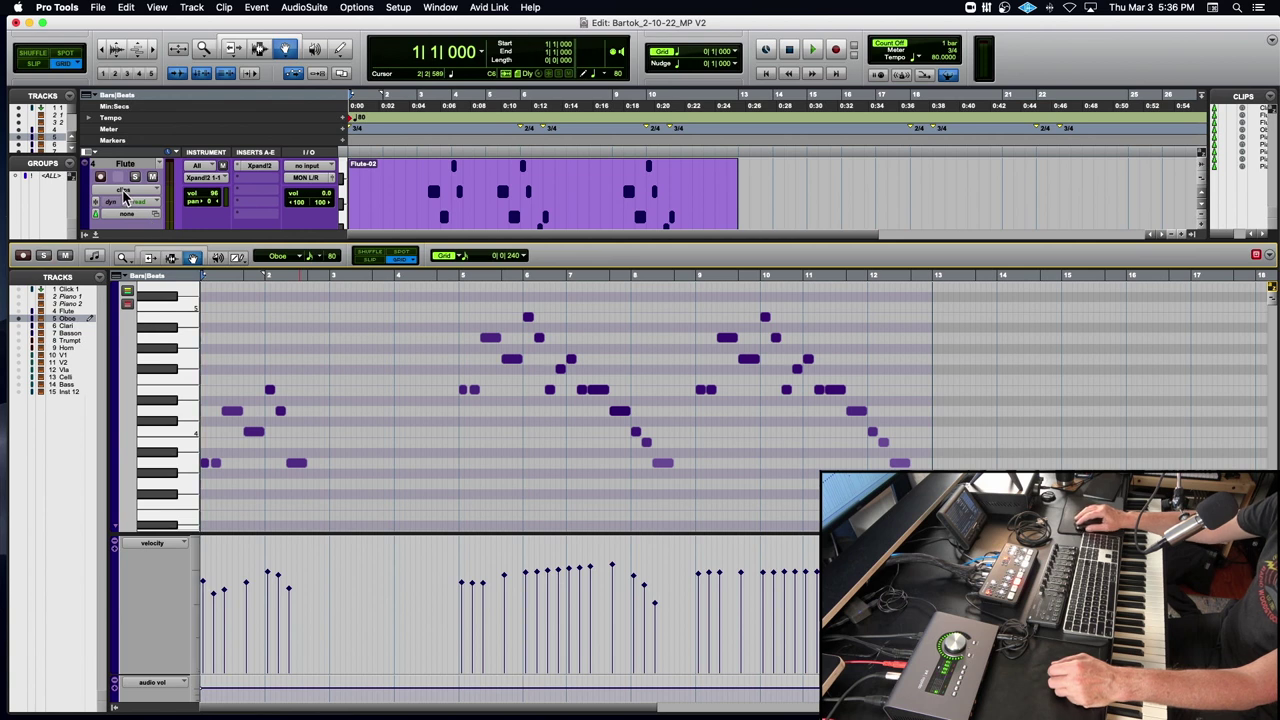
Enlarge the track area above the docked MIDI Editor and bring the Oboe track into view.
{"action": "left_click_drag", "start_coordinate": [134, 240], "coordinate": [134, 300]}
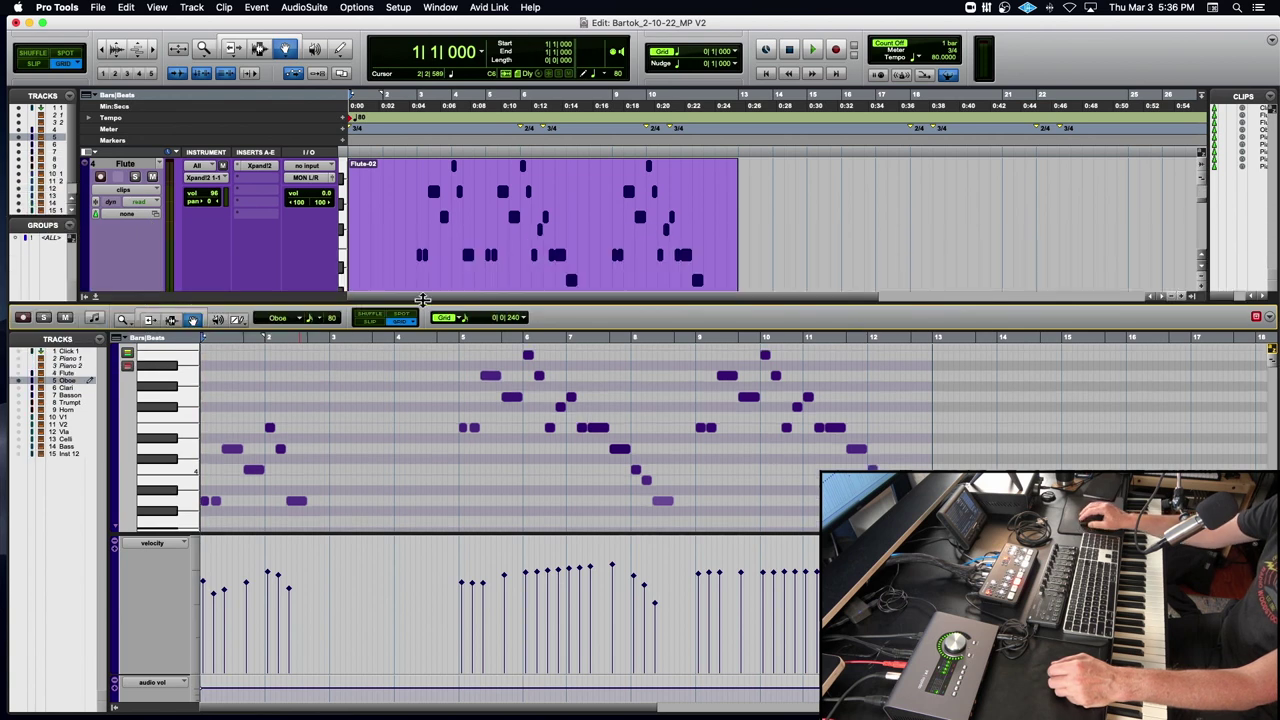
{"action": "scroll", "coordinate": [421, 287], "scroll_direction": "down", "scroll_amount": 1}
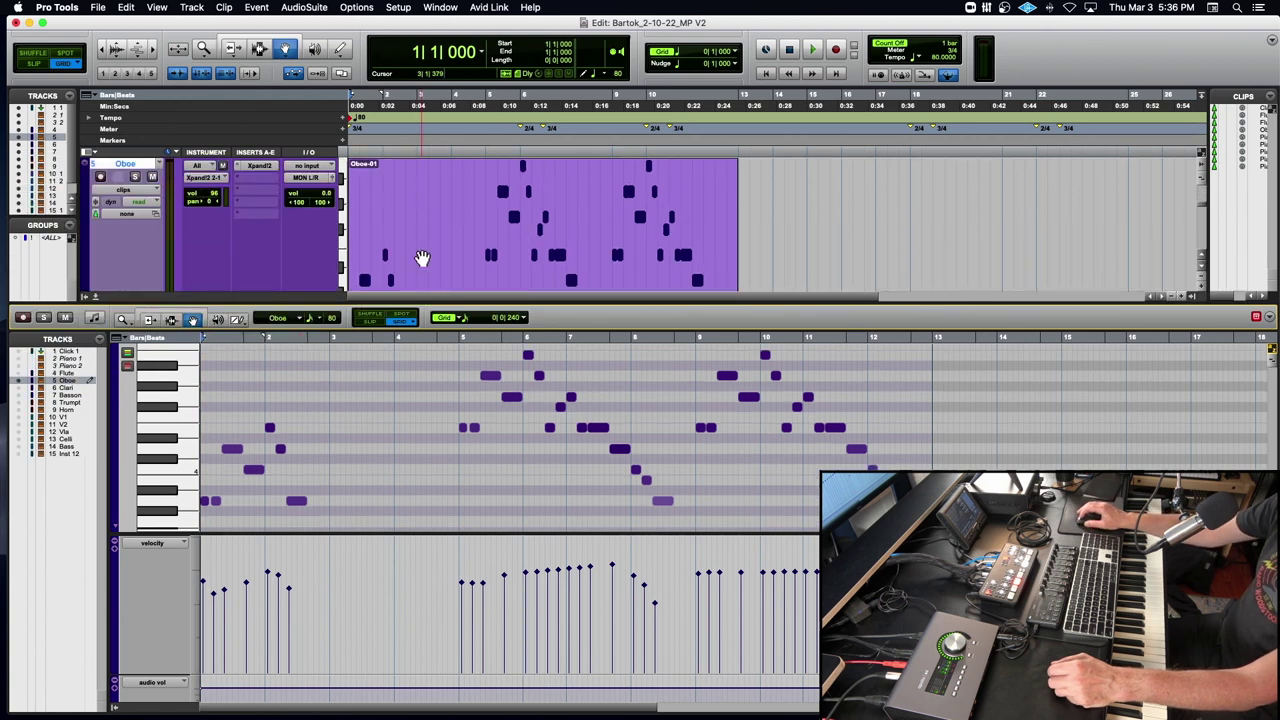
Delete the clip from the Clari track.
{"action": "scroll", "coordinate": [421, 258], "scroll_direction": "down", "scroll_amount": 1}
{"action": "left_click", "coordinate": [422, 249]}
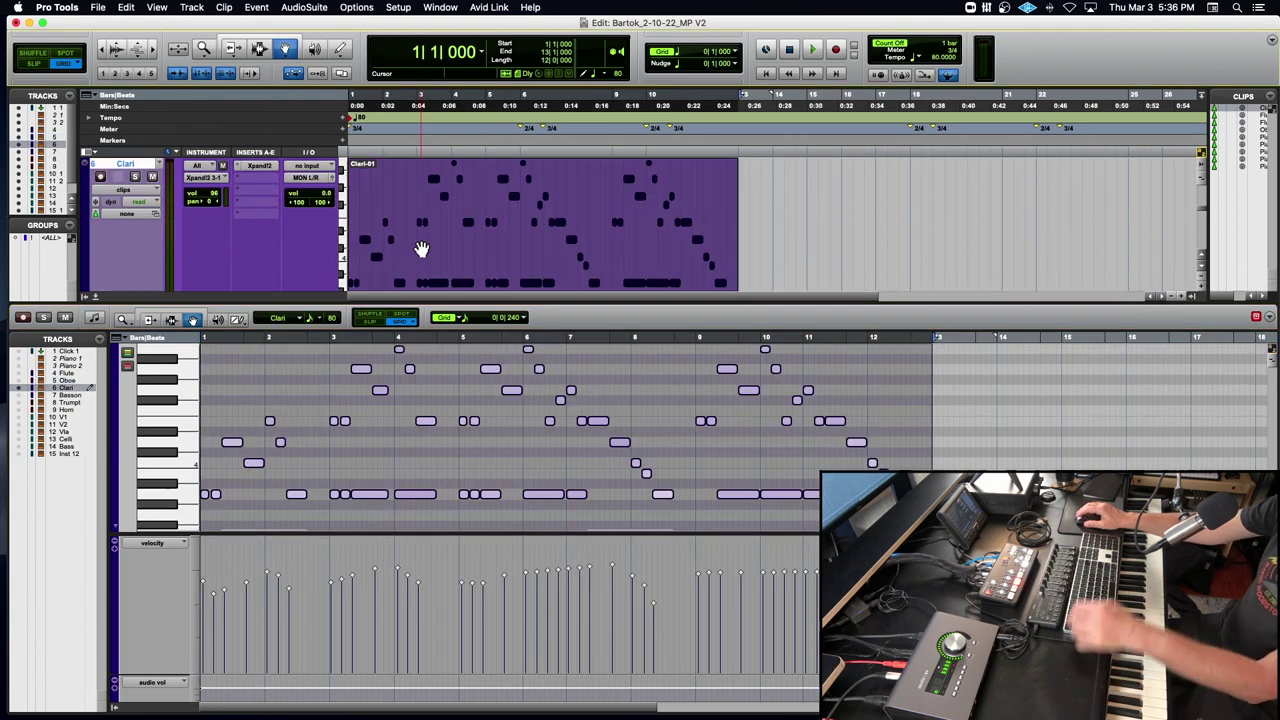
{"action": "key", "text": "Delete"}
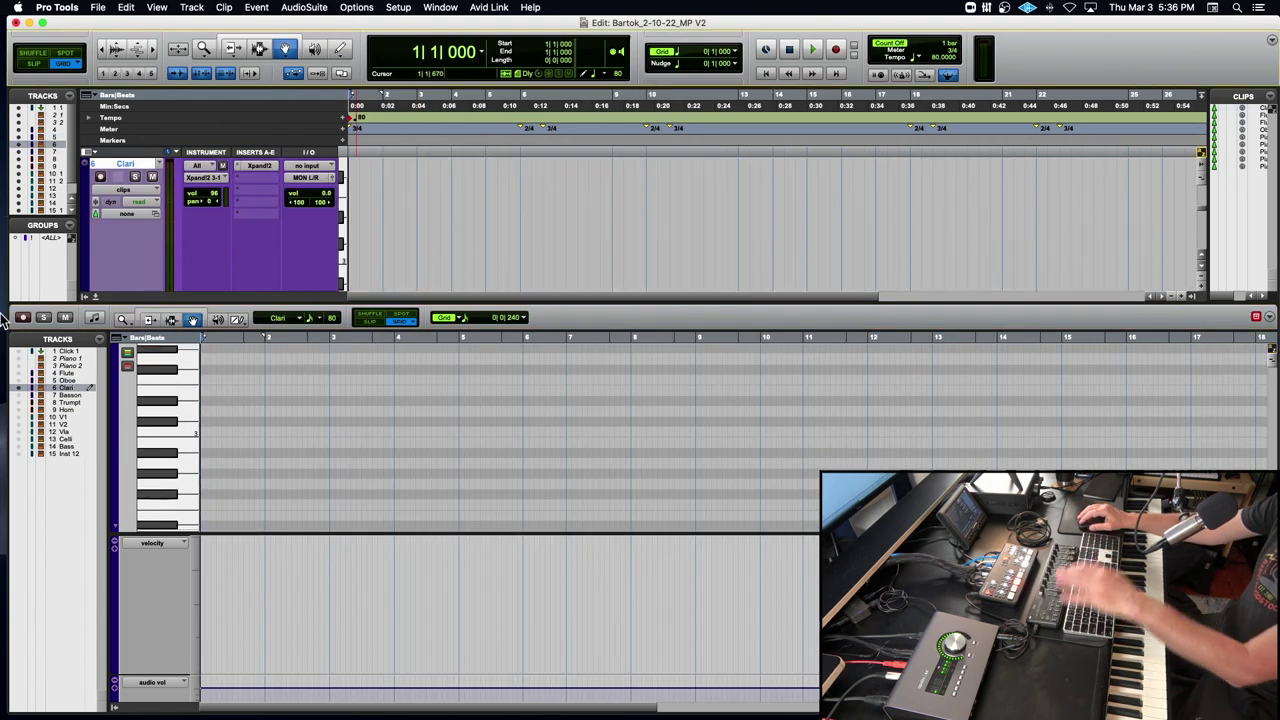
Show the Oboe notes in the docked MIDI Editor and play the arrangement from bar 1.
{"action": "left_click", "coordinate": [22, 381]}
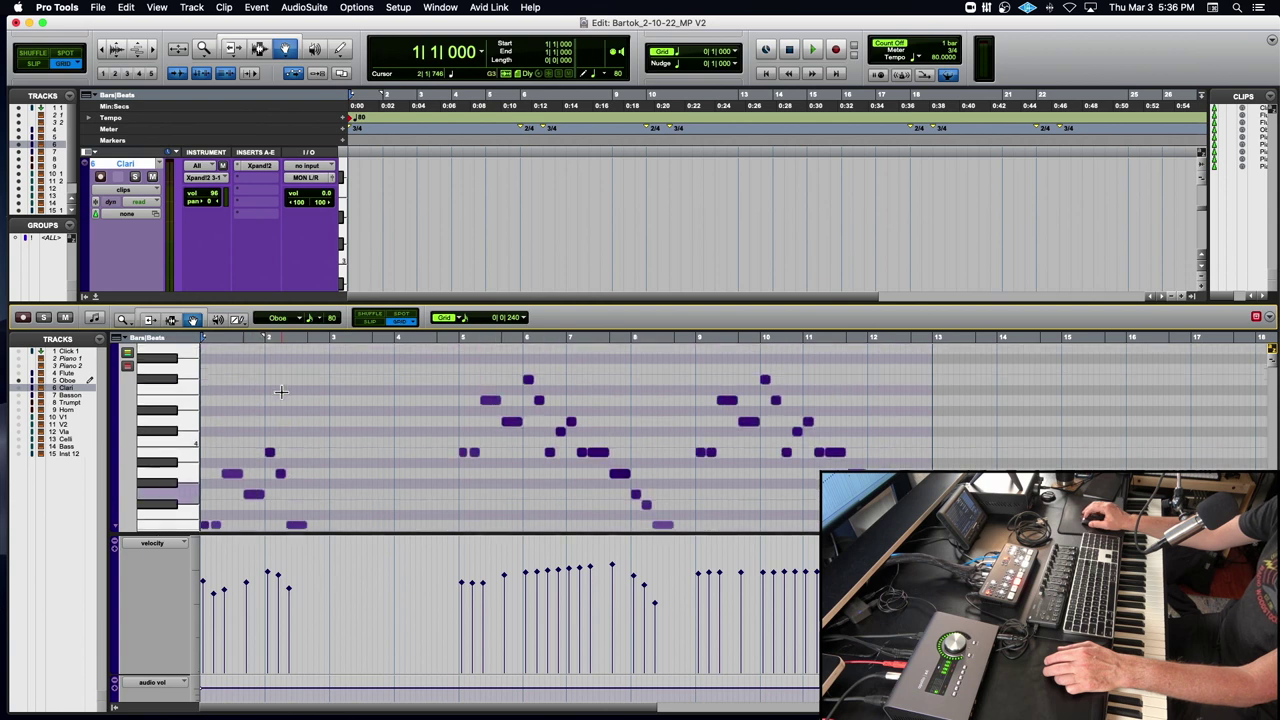
{"action": "scroll", "coordinate": [281, 391], "scroll_direction": "down", "scroll_amount": 2}
{"action": "key", "text": "space"}
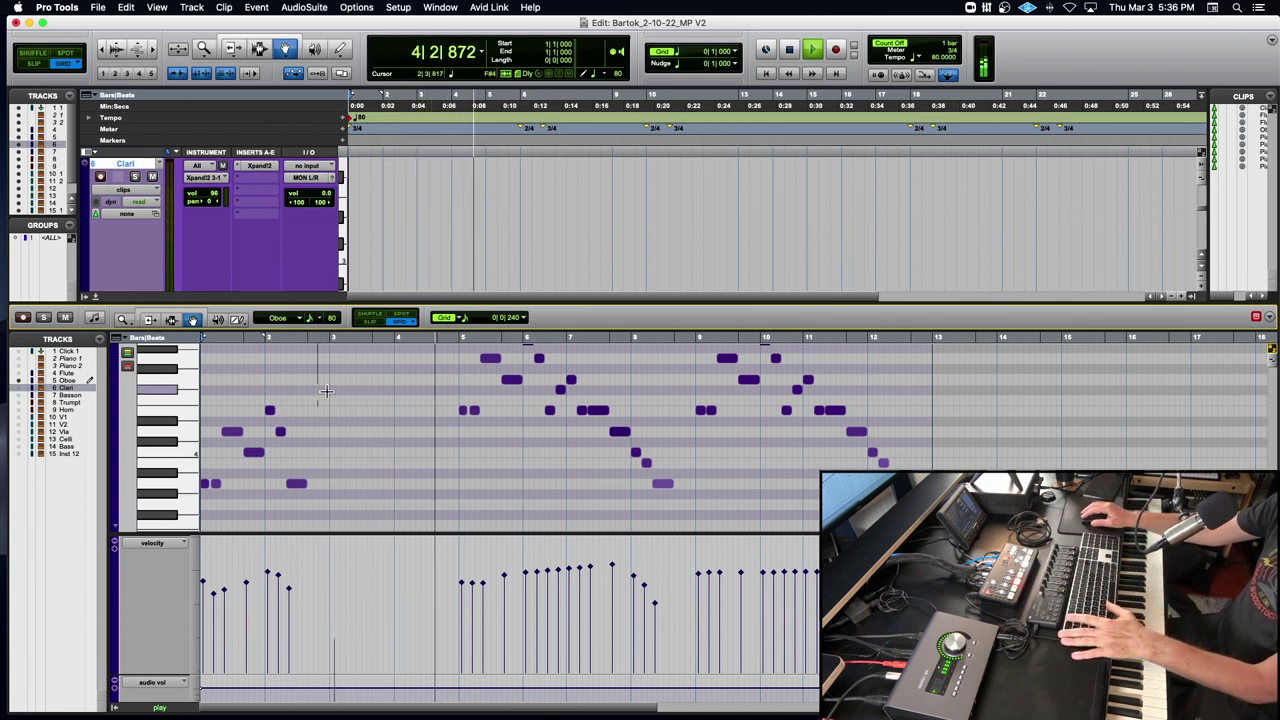
{"action": "key", "text": "space"}
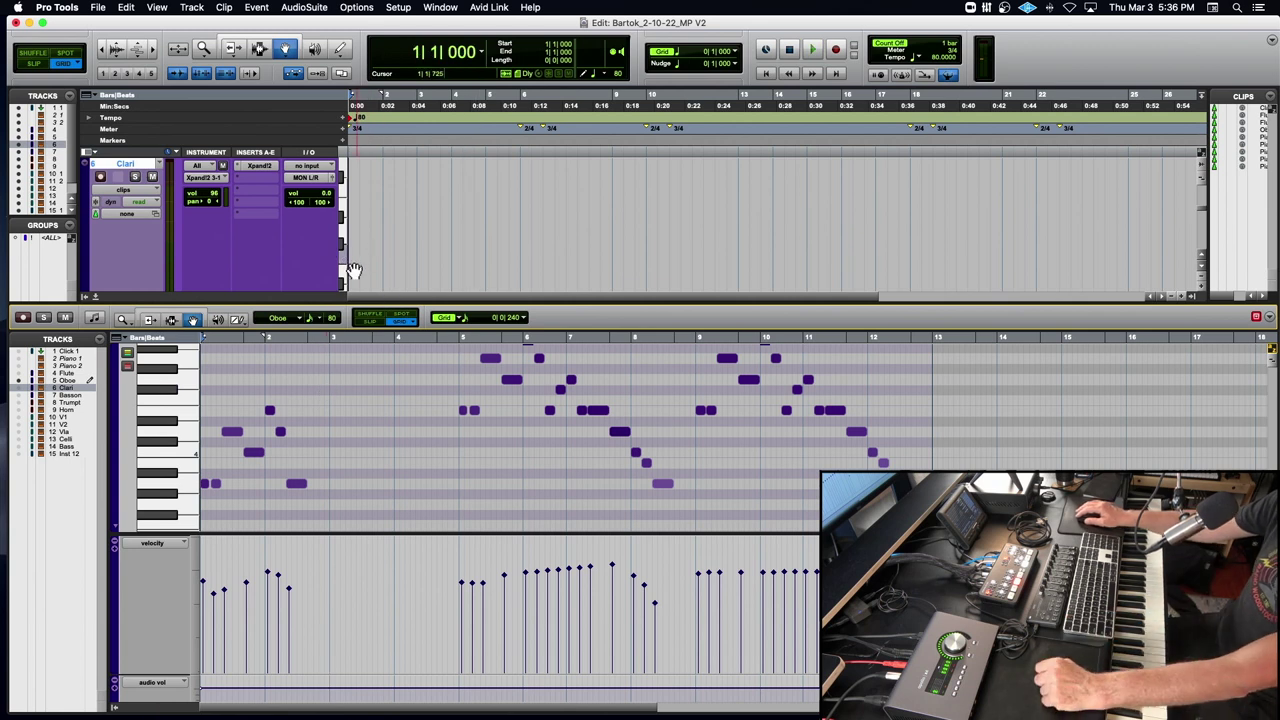
Enlarge the track area above the docked MIDI Editor and paste the copied clip onto the Clari track at bar 1.
{"action": "left_click_drag", "start_coordinate": [340, 305], "coordinate": [336, 335]}
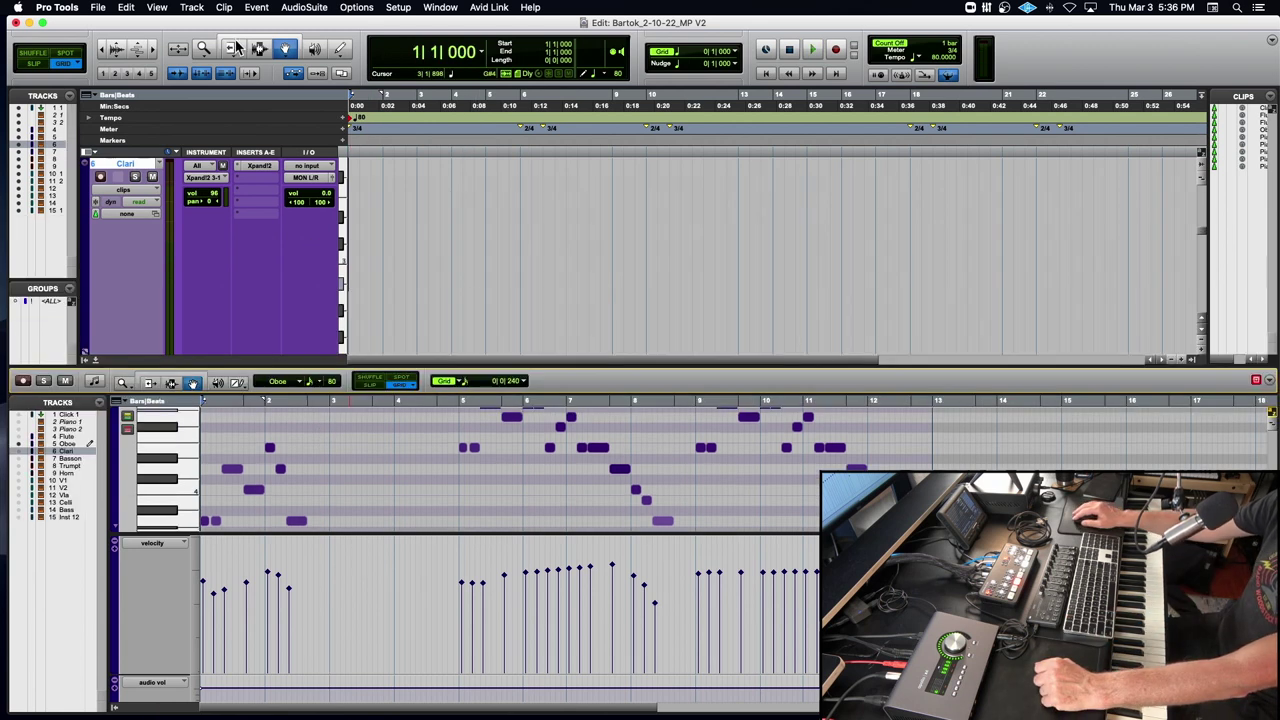
{"action": "left_click", "coordinate": [259, 50]}
{"action": "left_click", "coordinate": [384, 224]}
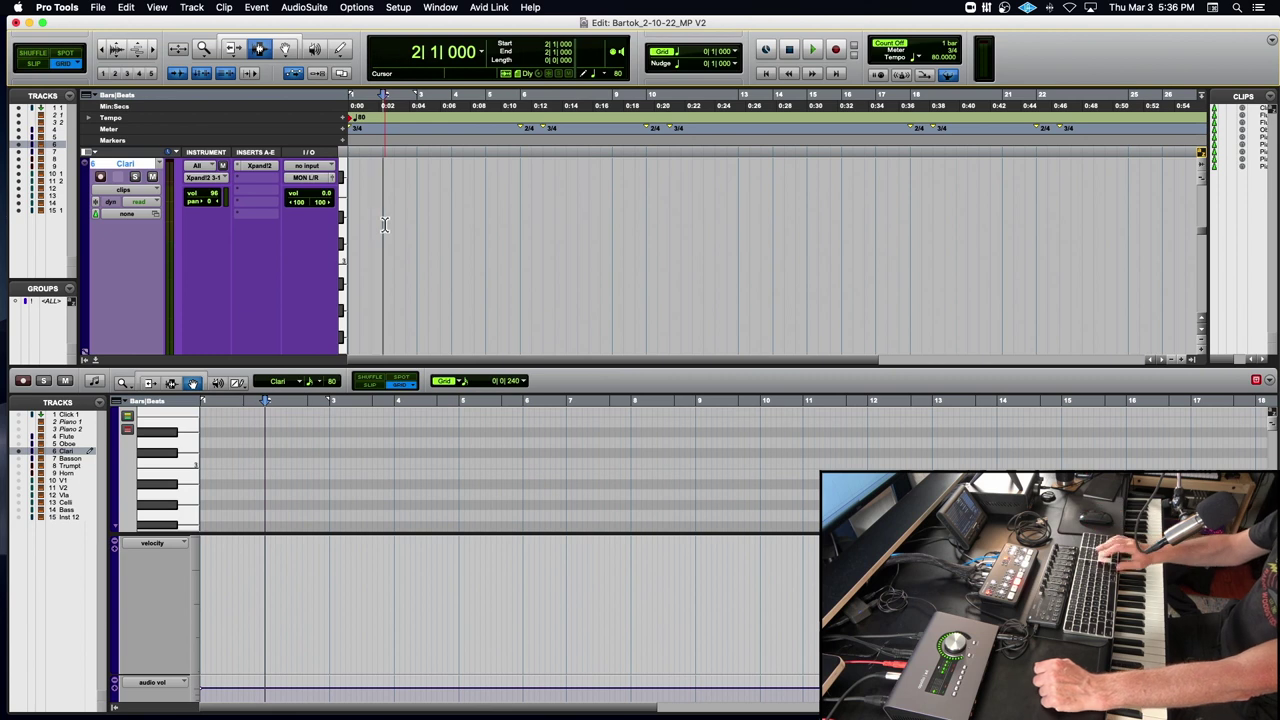
{"action": "key", "text": "Return"}
{"action": "key", "text": "super+v"}
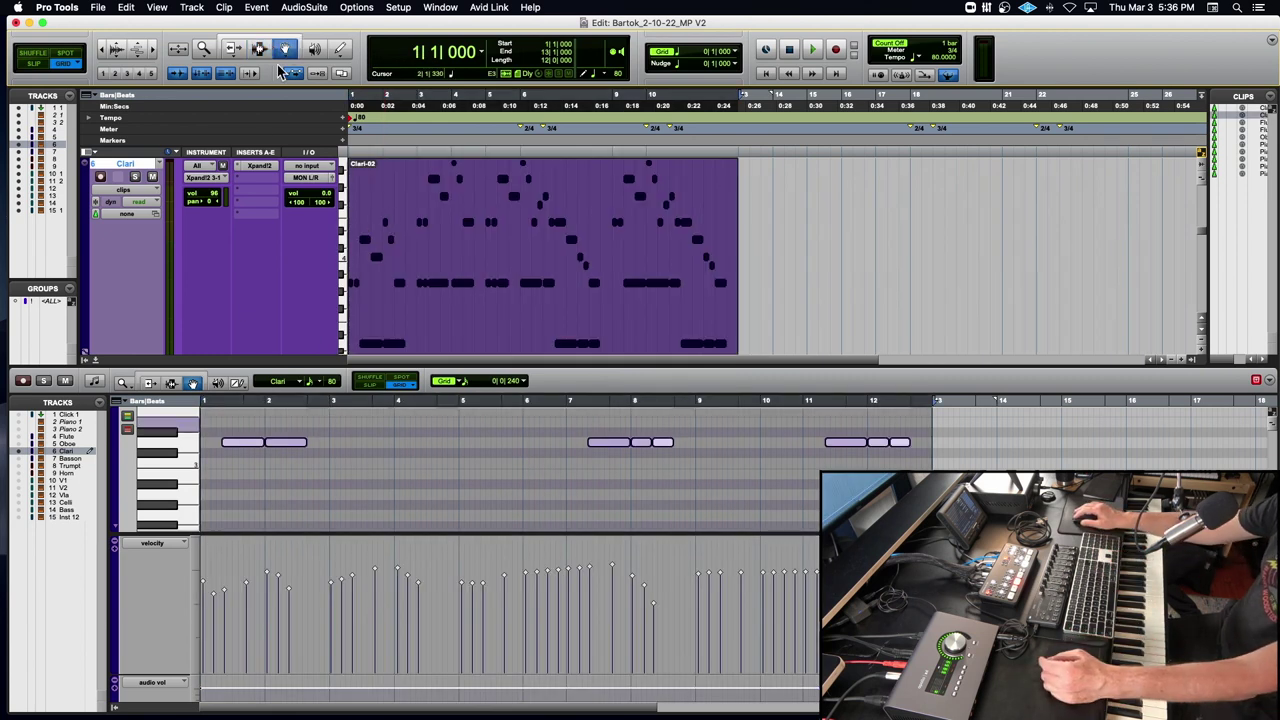
Enlarge the Clari note area and delete the melody notes in bars 1 and 2, keeping the two long low notes.
{"action": "left_click", "coordinate": [368, 447]}
{"action": "scroll", "coordinate": [368, 448], "scroll_direction": "up", "scroll_amount": 2}
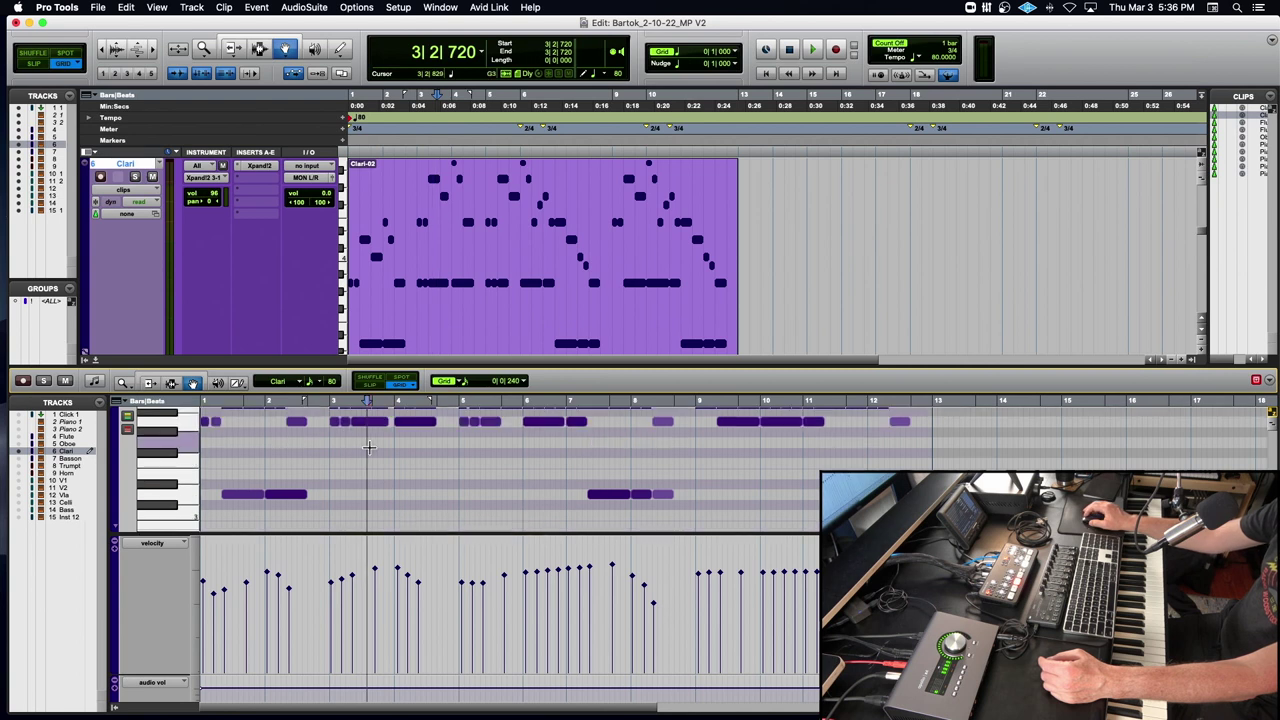
{"action": "scroll", "coordinate": [368, 447], "scroll_direction": "up", "scroll_amount": 2}
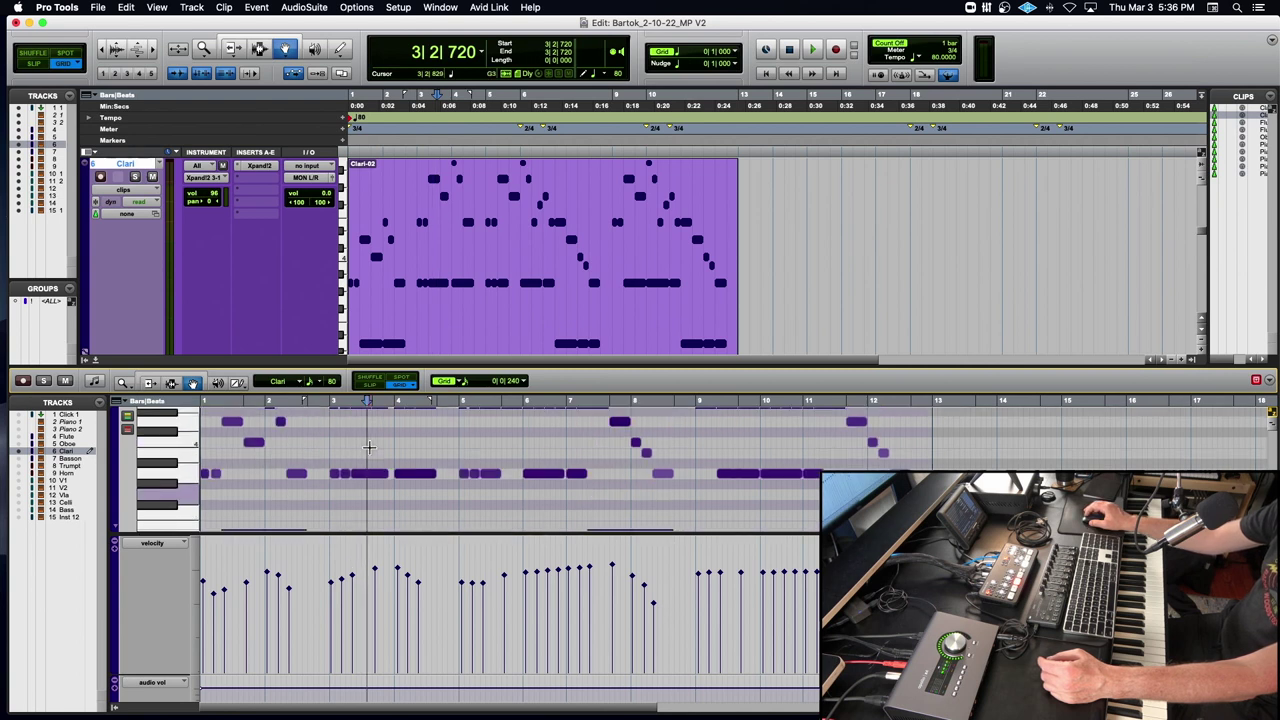
{"action": "left_click_drag", "start_coordinate": [317, 485], "coordinate": [202, 400]}
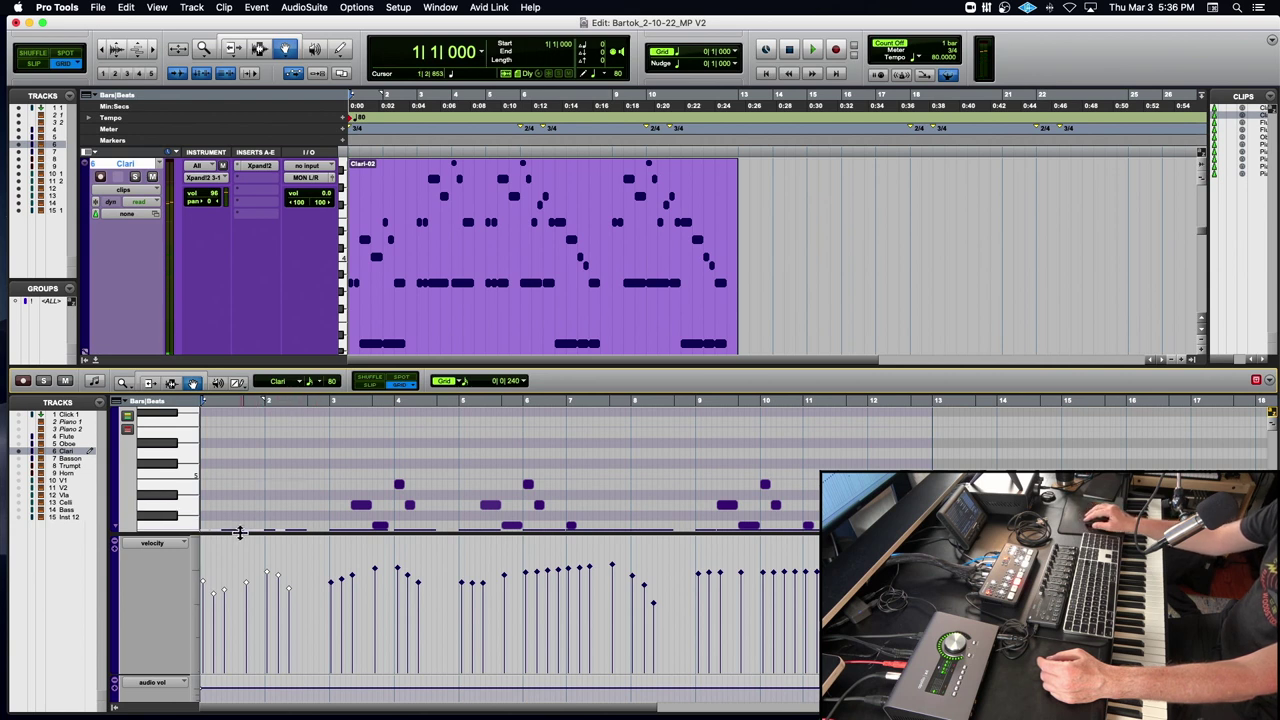
{"action": "left_click_drag", "start_coordinate": [240, 534], "coordinate": [239, 586]}
{"action": "scroll", "coordinate": [280, 536], "scroll_direction": "down", "scroll_amount": 5}
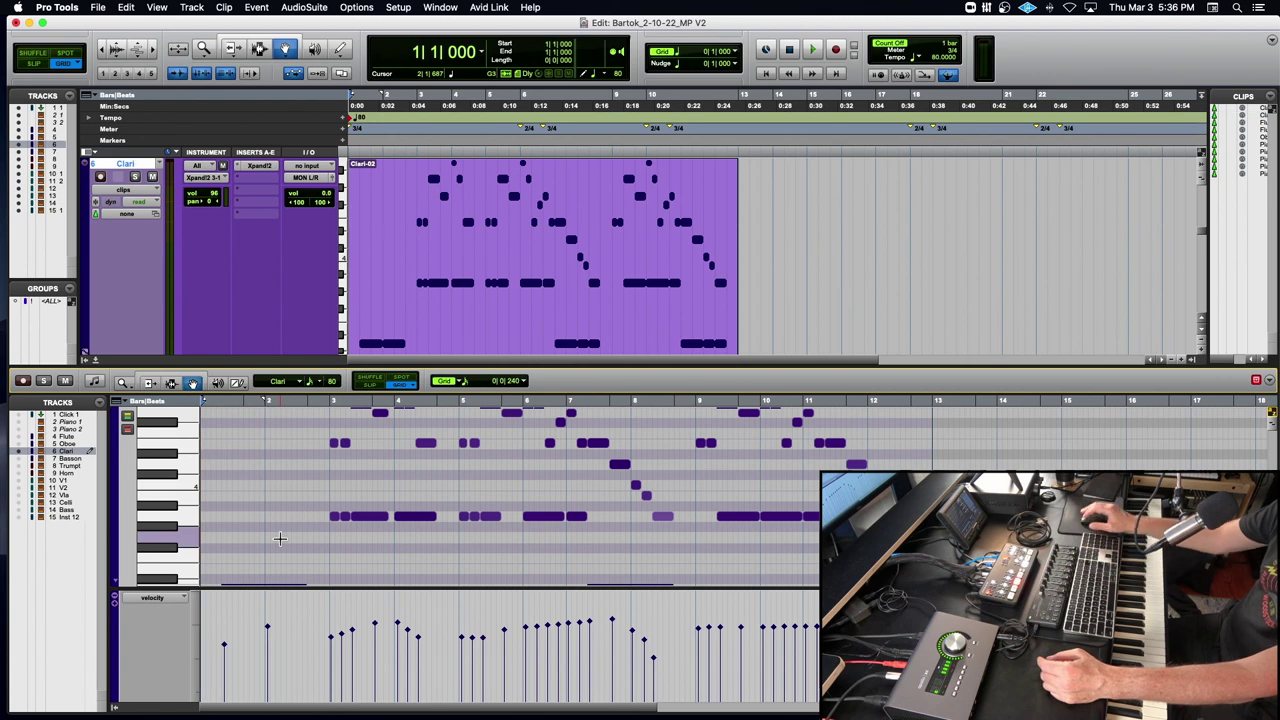
{"action": "key", "text": "Delete"}
{"action": "scroll", "coordinate": [280, 539], "scroll_direction": "down", "scroll_amount": 4}
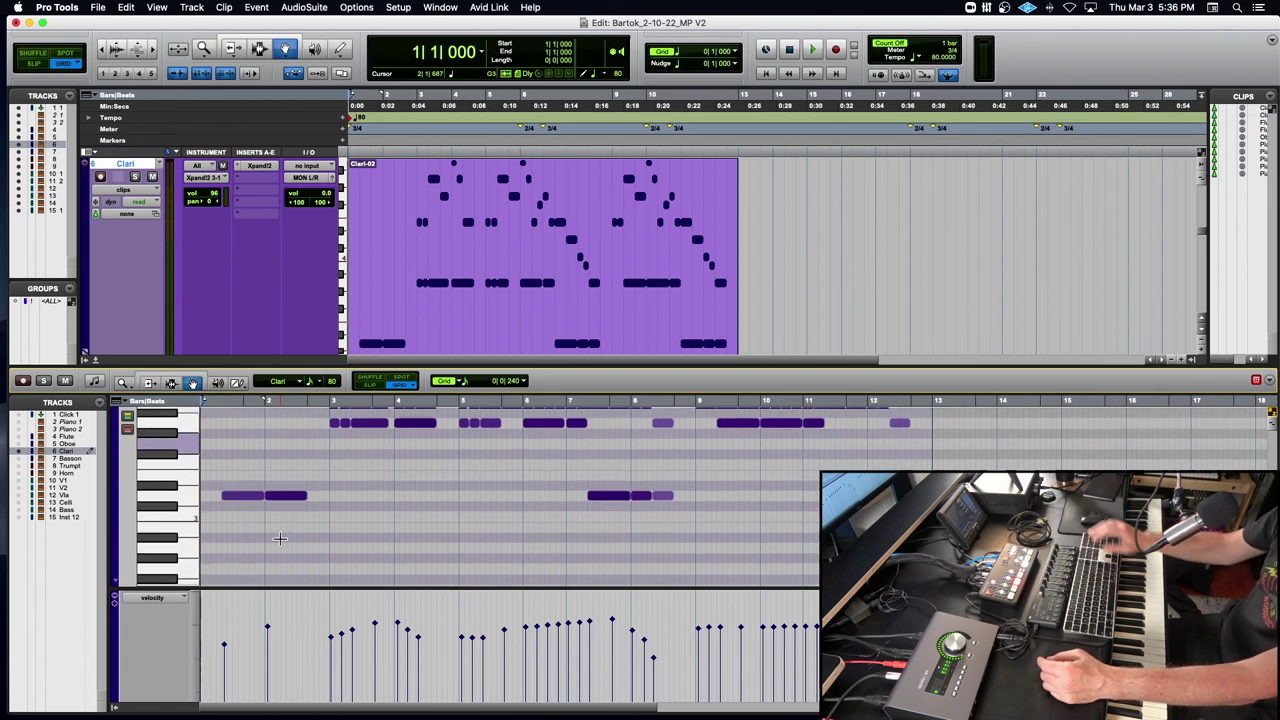
Switch the MIDI Editor to Slip mode with the Trim tool, solo the Clari track and play its two low notes.
{"action": "key", "text": "t"}
{"action": "key", "text": "t"}
{"action": "key", "text": "t"}
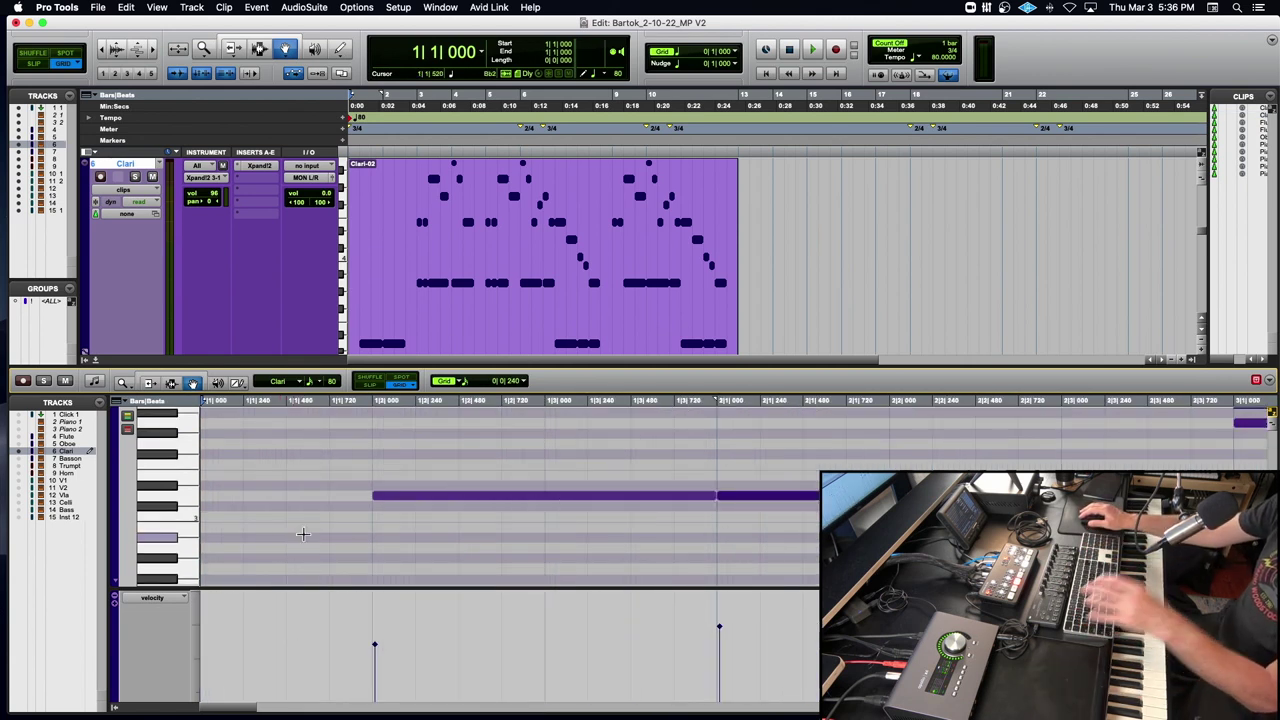
{"action": "left_click", "coordinate": [371, 385]}
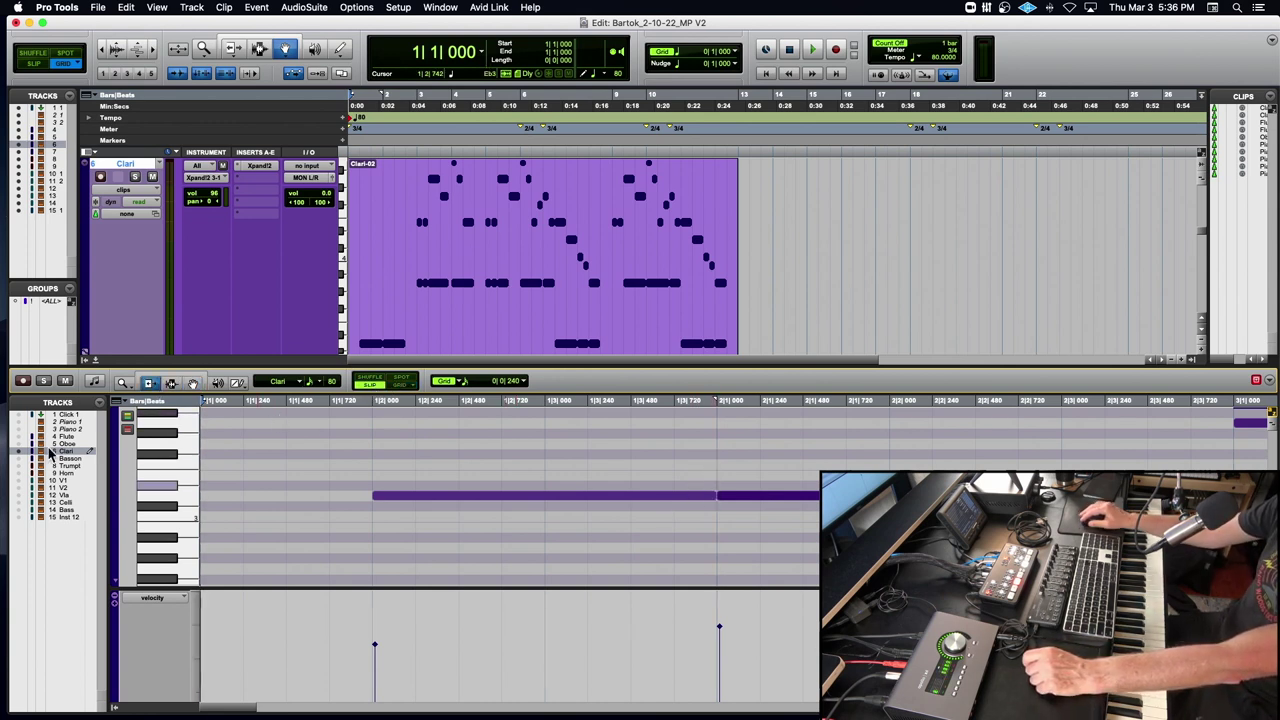
{"action": "left_click", "coordinate": [43, 381]}
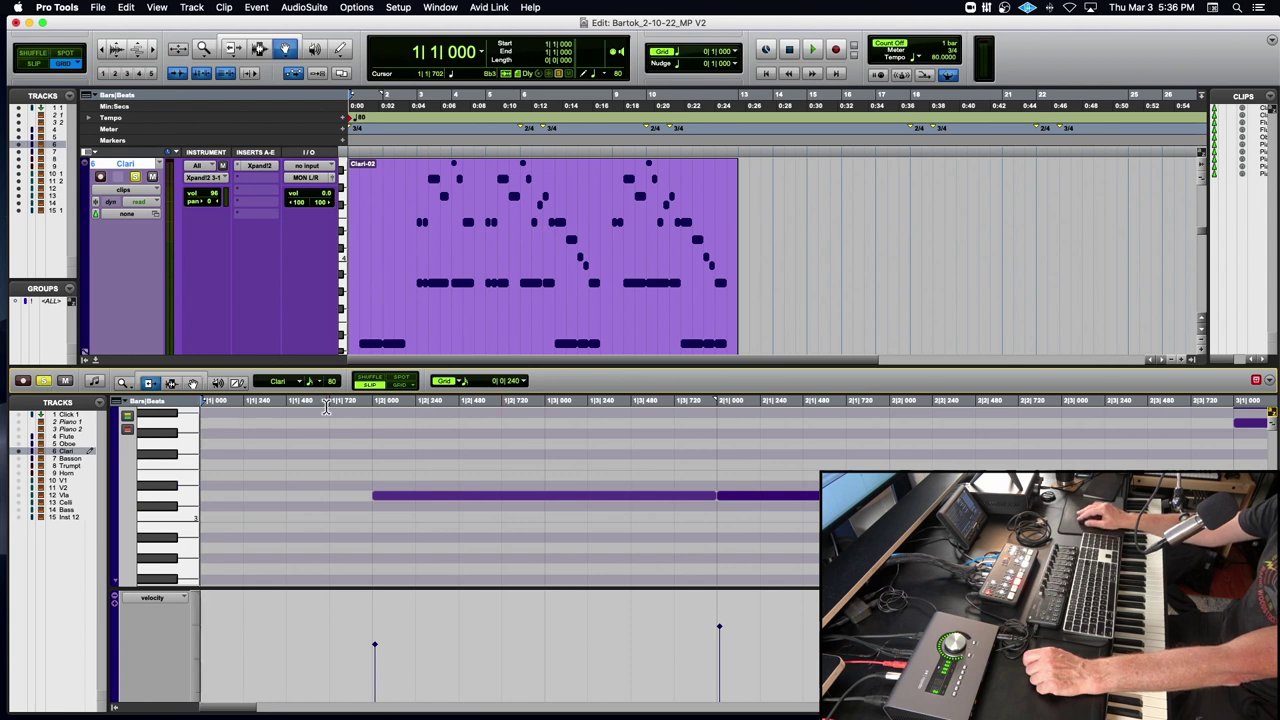
{"action": "left_click", "coordinate": [326, 405]}
{"action": "key", "text": "space"}
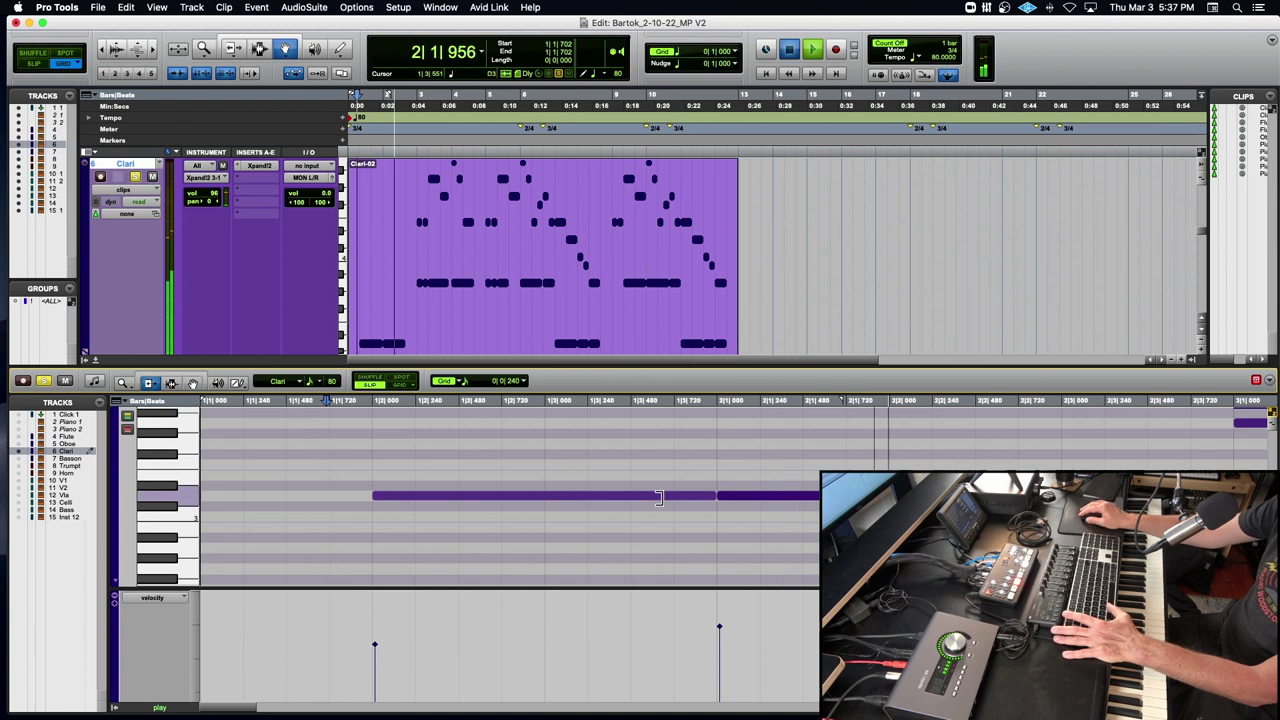
{"action": "key", "text": "space"}
Trim the end of the first low Clari note to leave a small gap before bar 2, and replay it.
{"action": "left_click", "coordinate": [707, 497]}
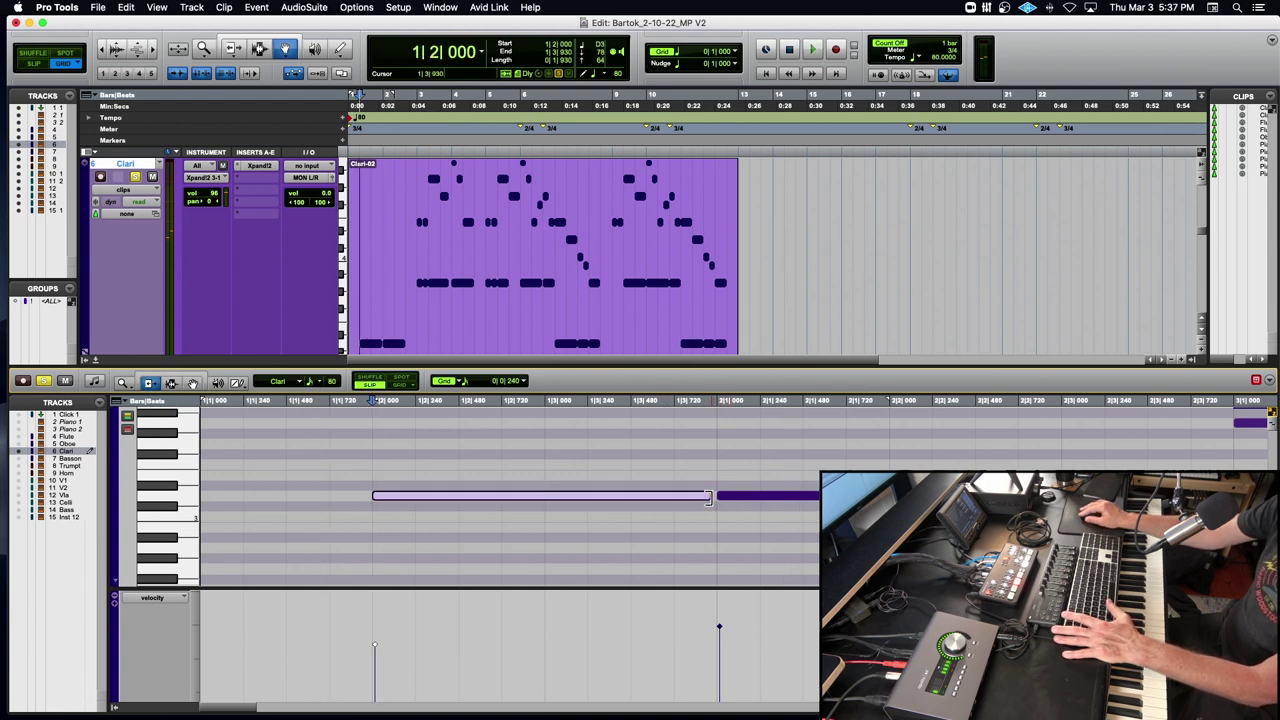
{"action": "left_click", "coordinate": [350, 410]}
{"action": "key", "text": "space"}
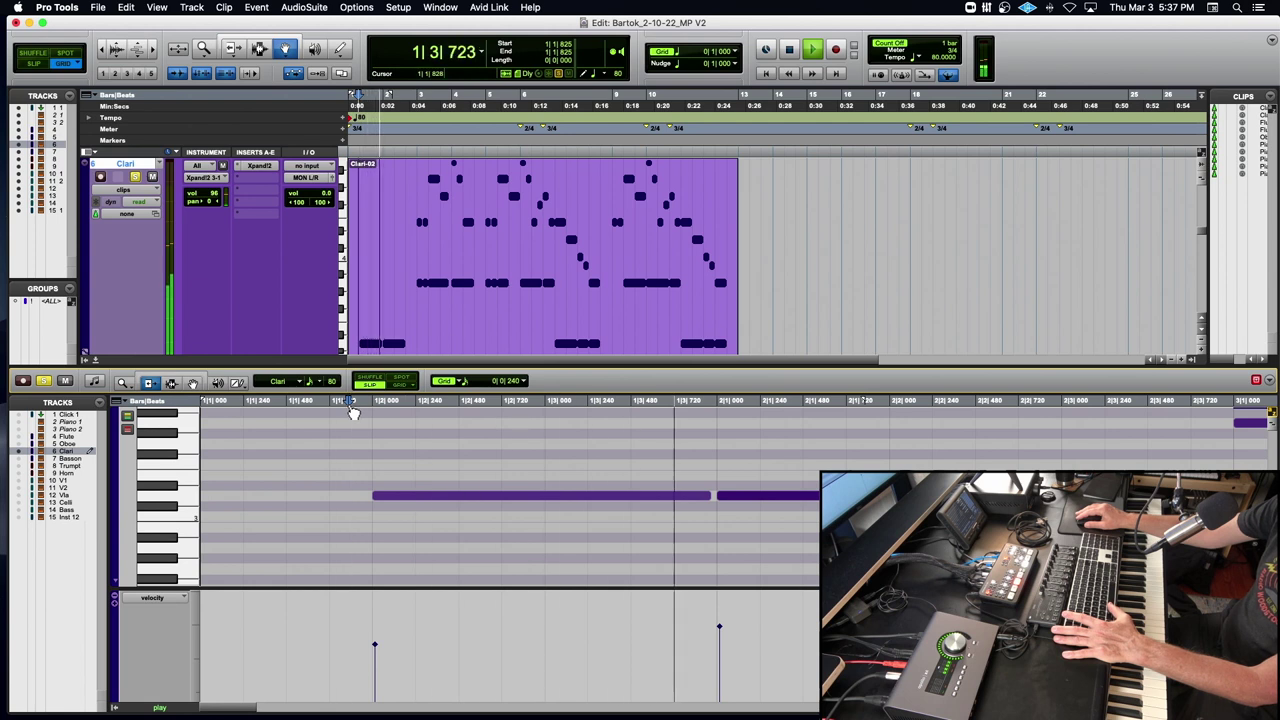
{"action": "key", "text": "space"}
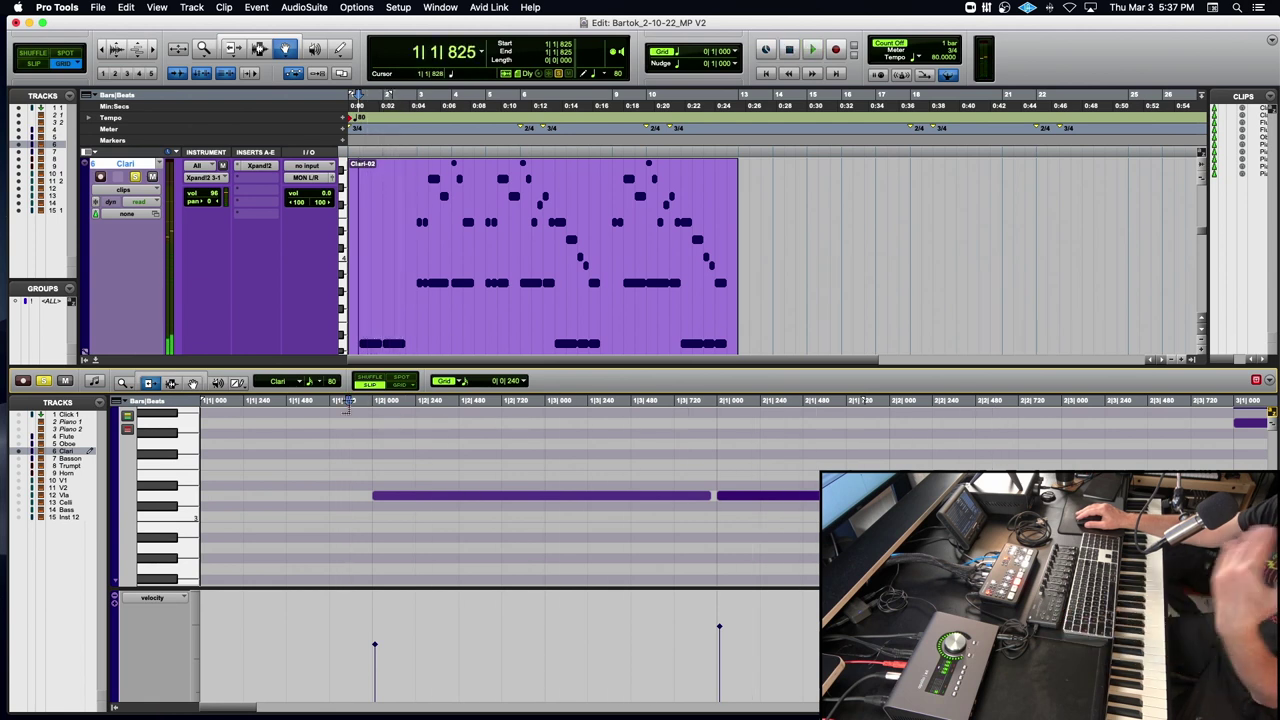
Unsolo the Clari track and play the arrangement from bar 1.
{"action": "key", "text": "r"}
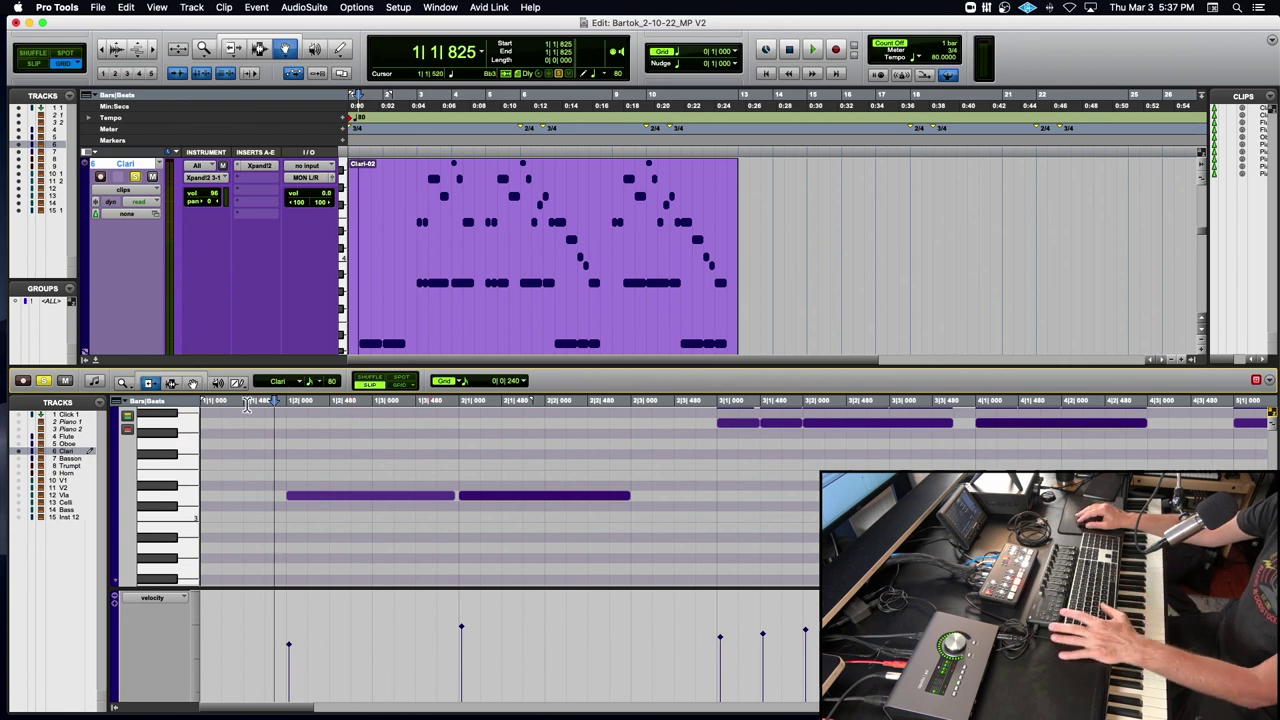
{"action": "left_click", "coordinate": [136, 177]}
{"action": "key", "text": "space"}
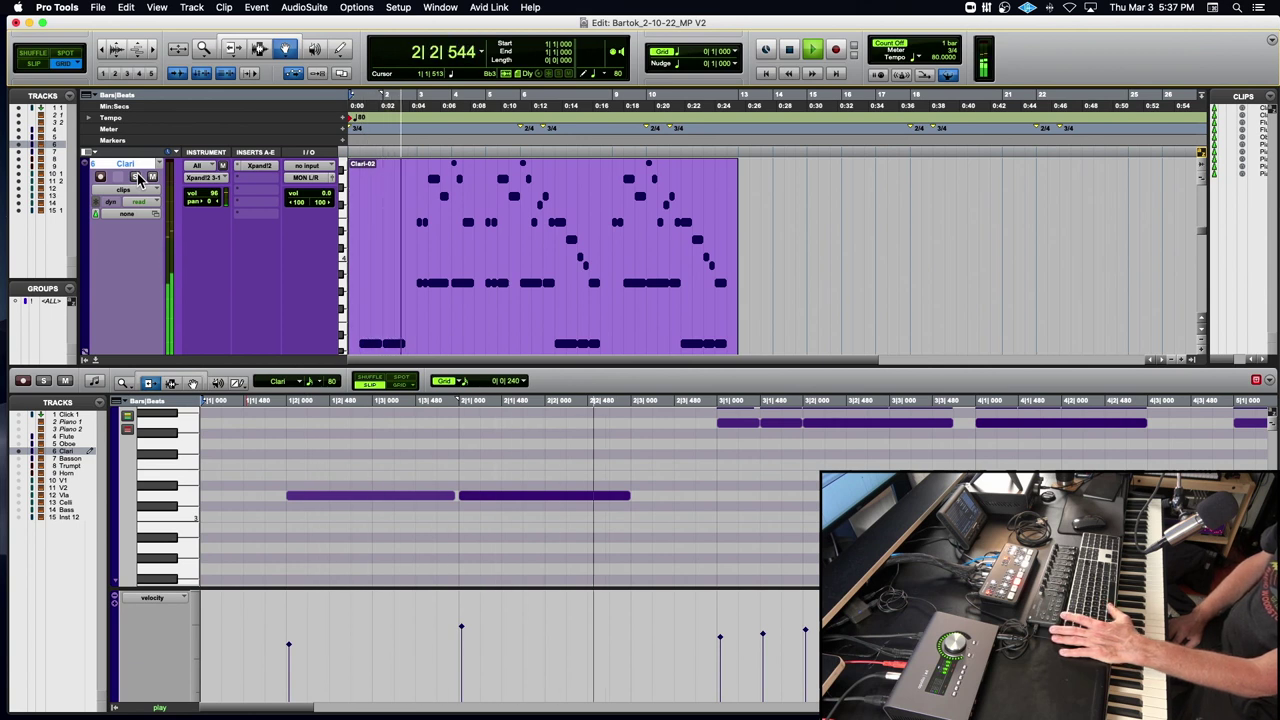
{"action": "key", "text": "space"}
{"action": "key", "text": "space"}
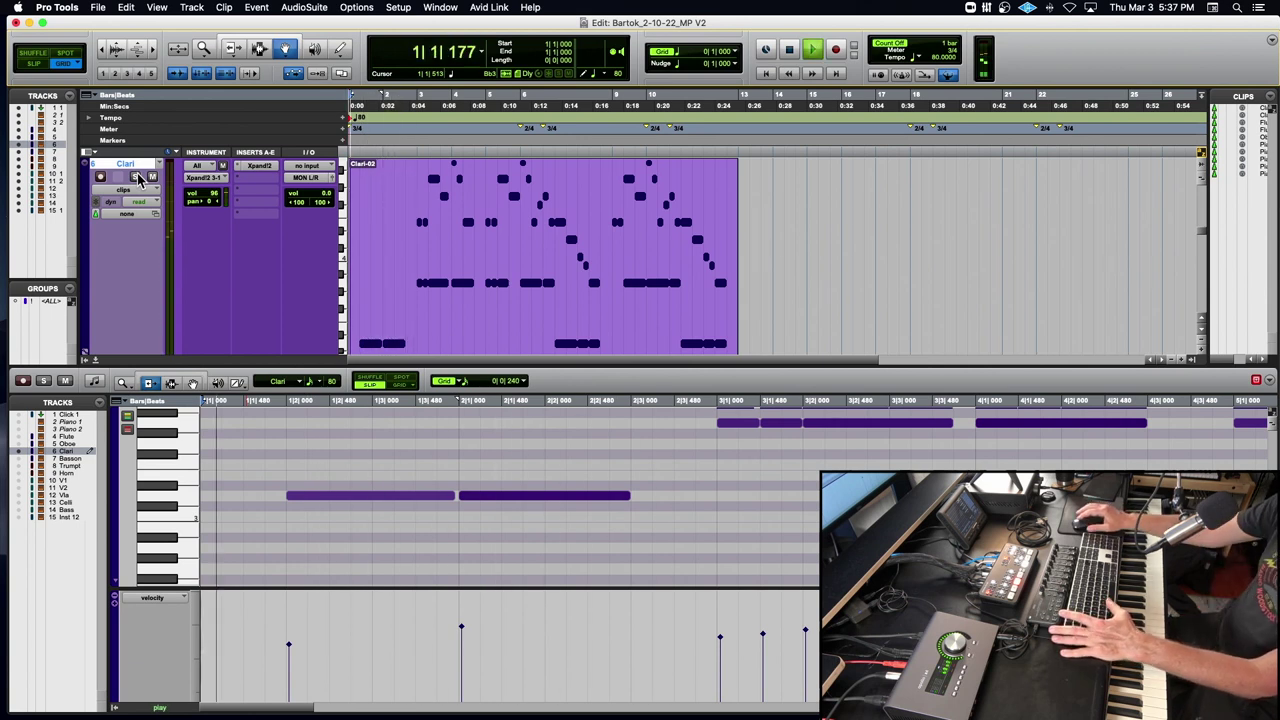
{"action": "key", "text": "space"}
Look over the tracks from Flute to Bassoon and replay the opening from bar 1 to check the Clari part.
{"action": "scroll", "coordinate": [460, 334], "scroll_direction": "up", "scroll_amount": 3}
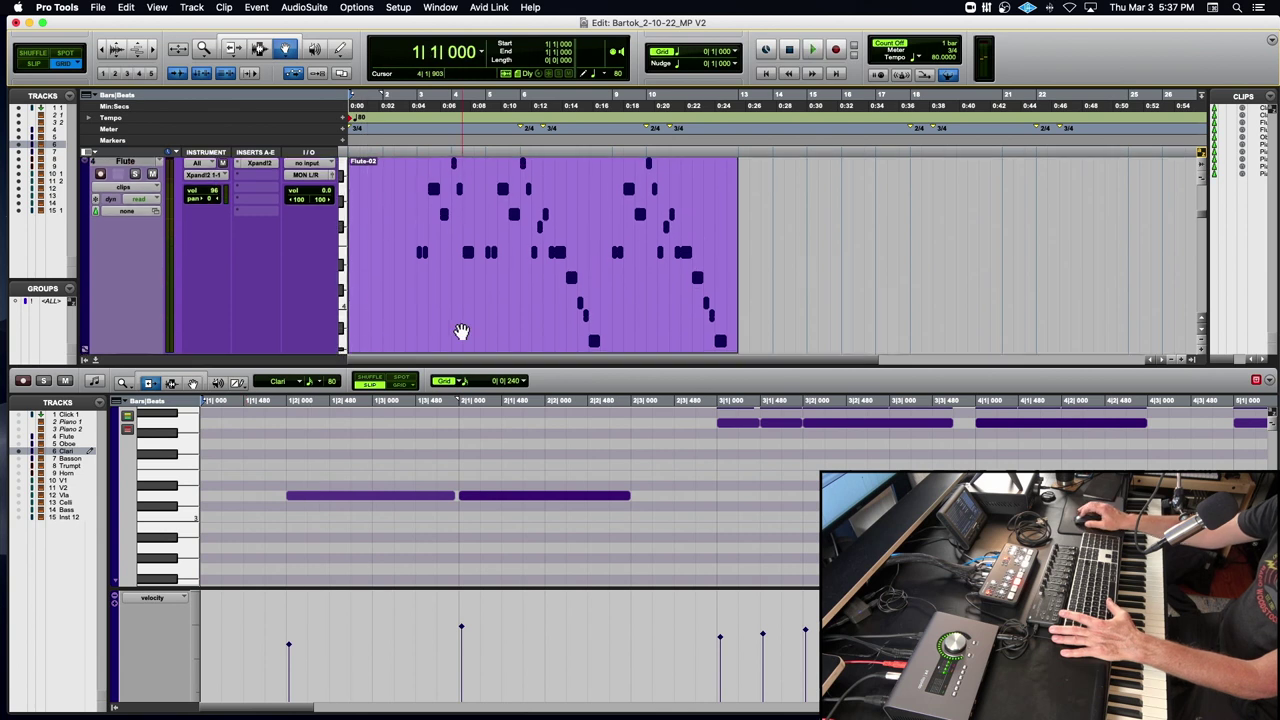
{"action": "scroll", "coordinate": [461, 332], "scroll_direction": "down", "scroll_amount": 2}
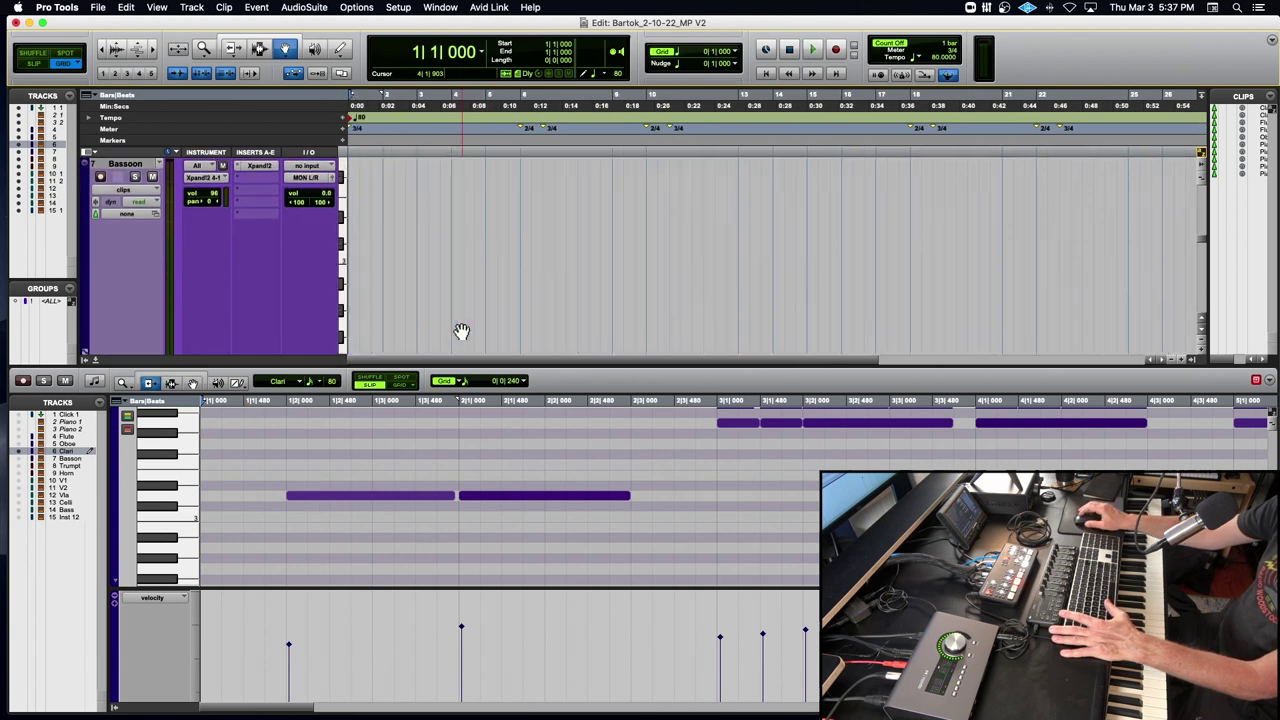
{"action": "scroll", "coordinate": [461, 332], "scroll_direction": "up", "scroll_amount": 1}
{"action": "key", "text": "space"}
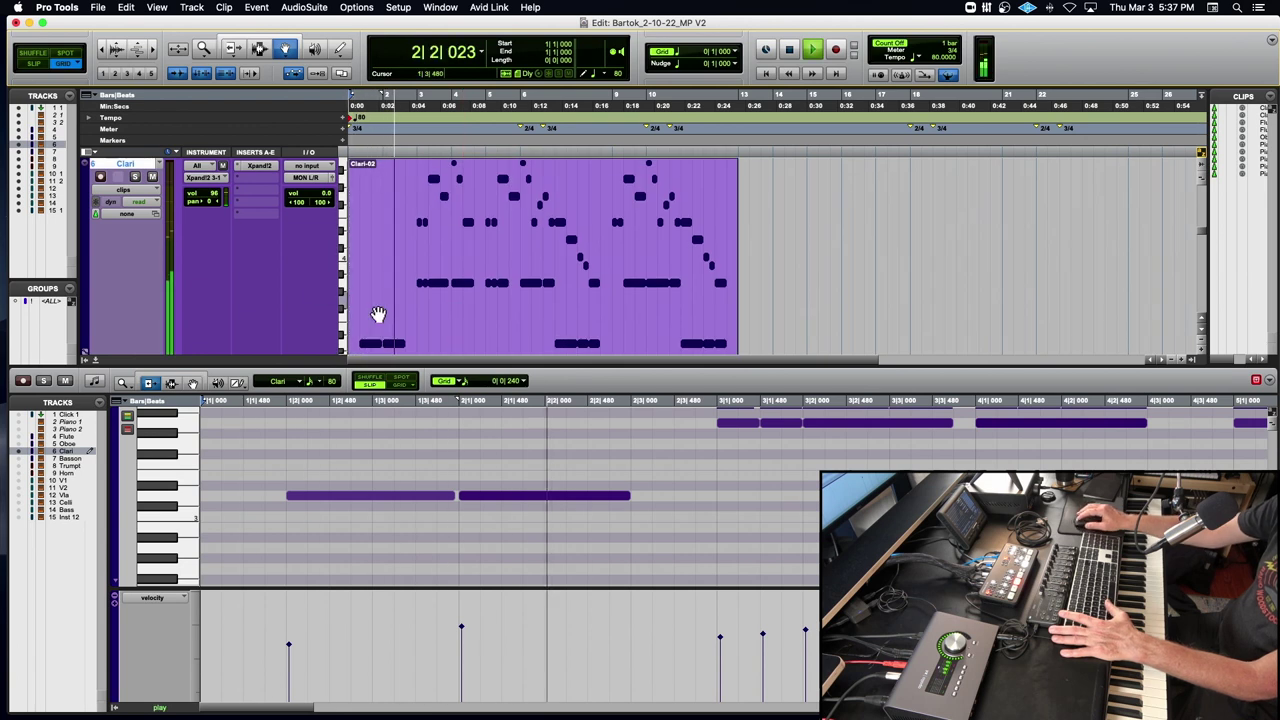
{"action": "key", "text": "space"}
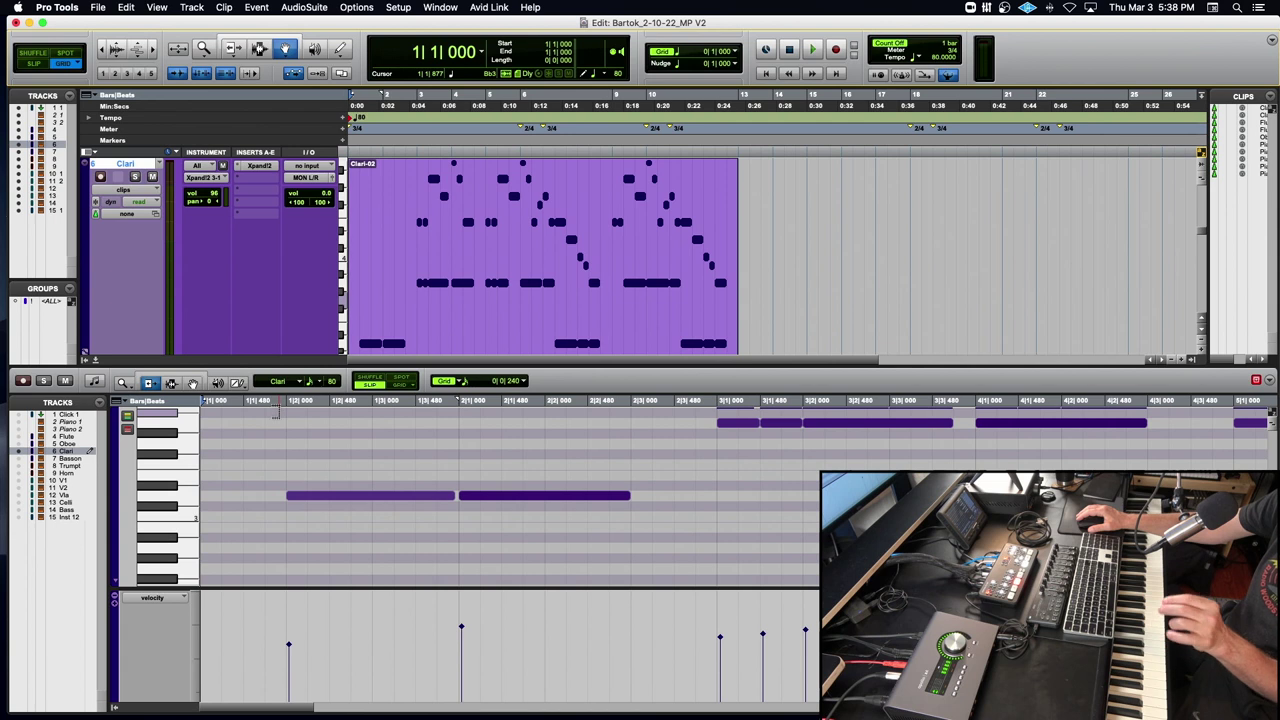
{"action": "left_click", "coordinate": [247, 408]}
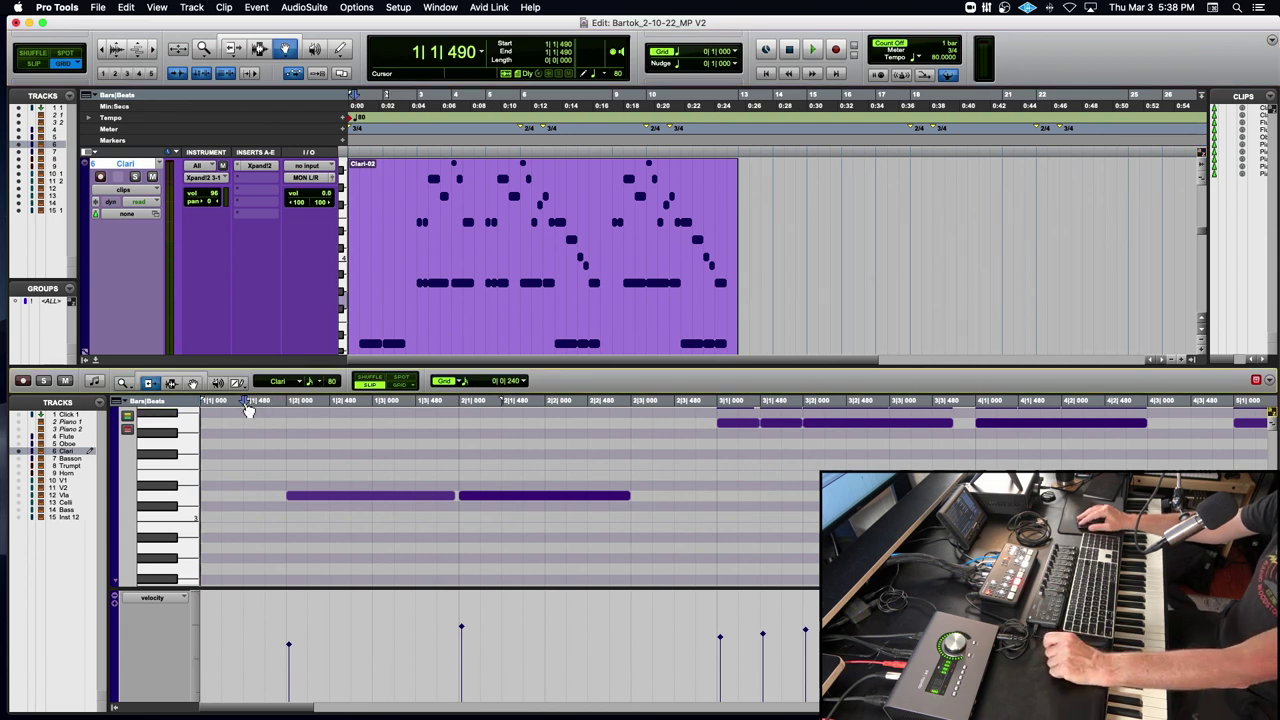
{"action": "key", "text": "Return"}
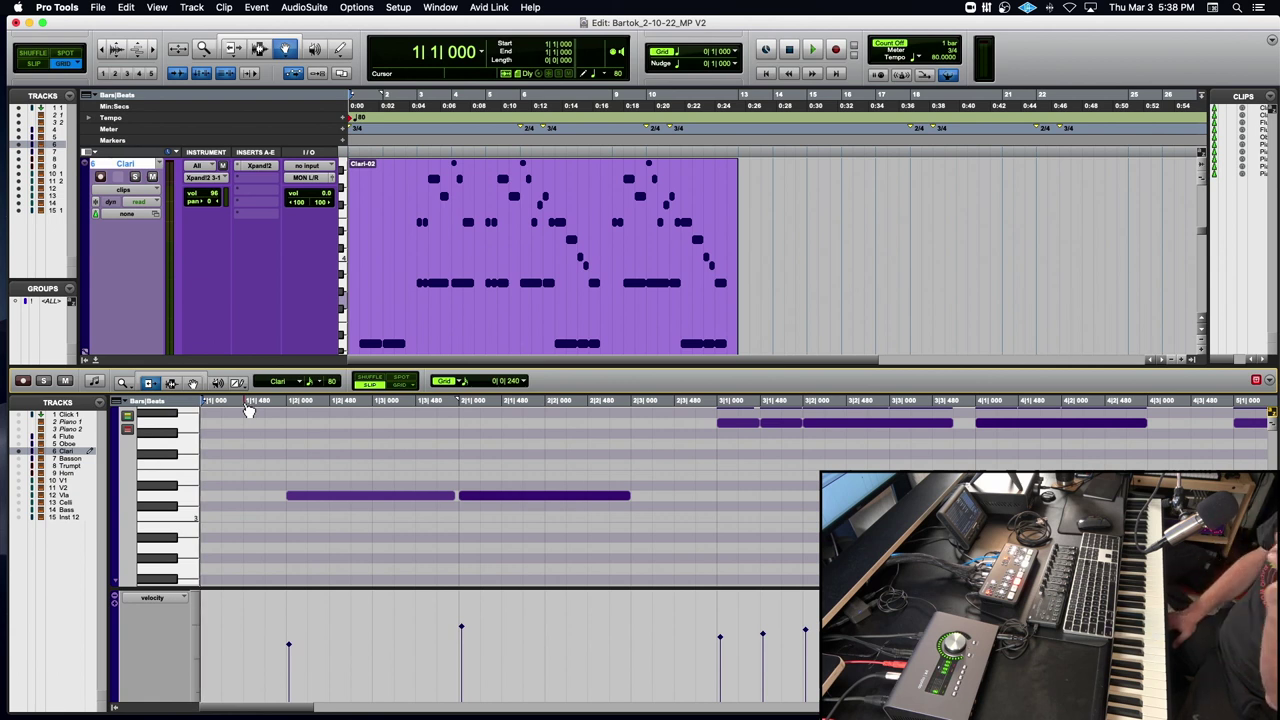
{"action": "key", "text": "space"}
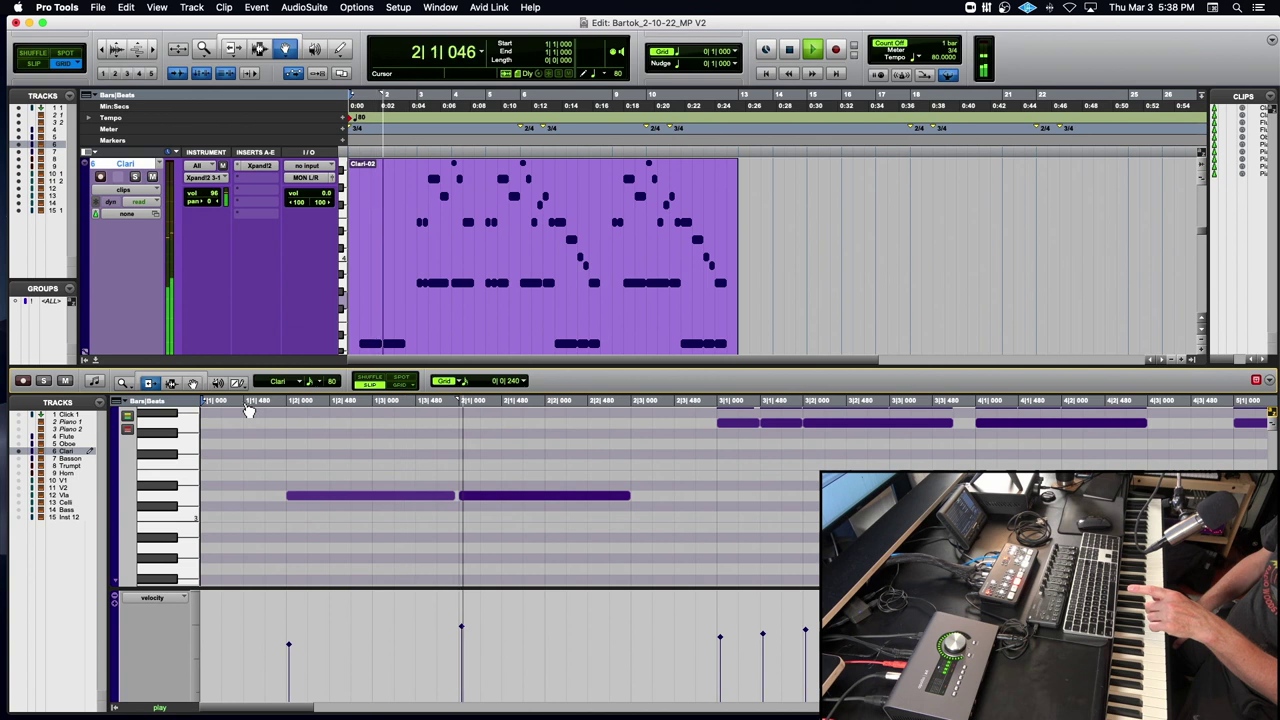
{"action": "key", "text": "space"}
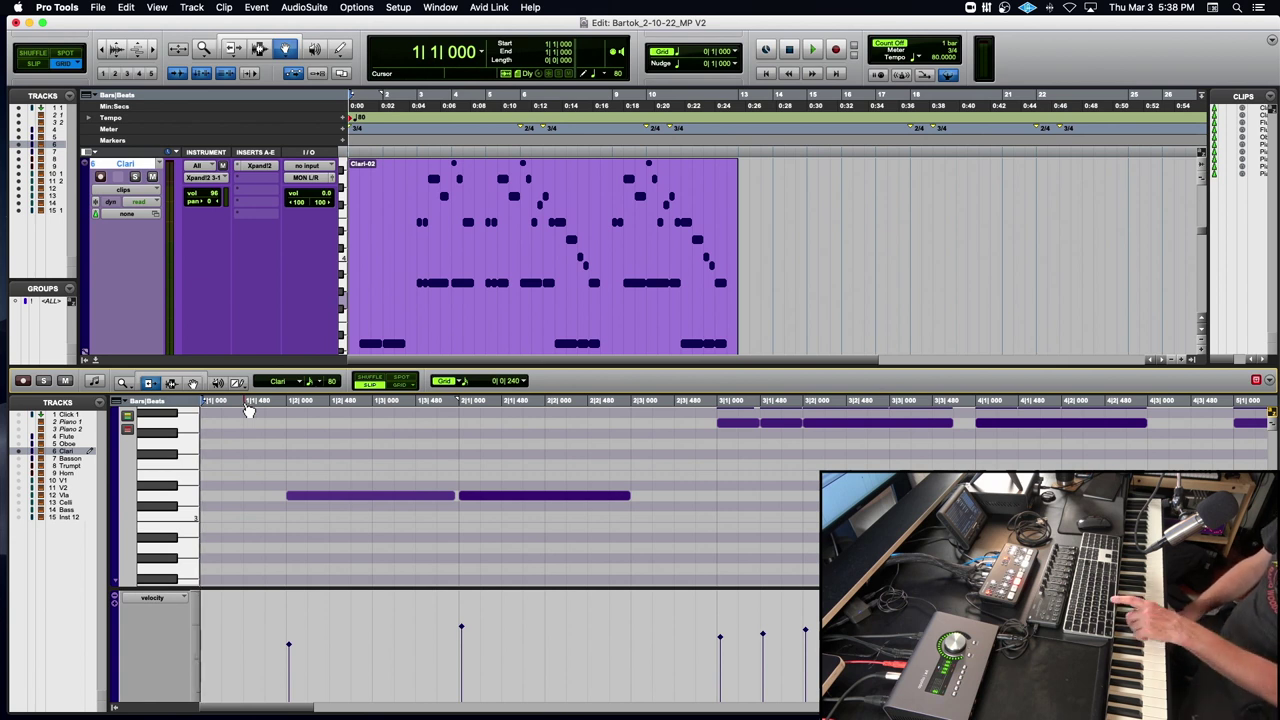
{"action": "key", "text": "space"}
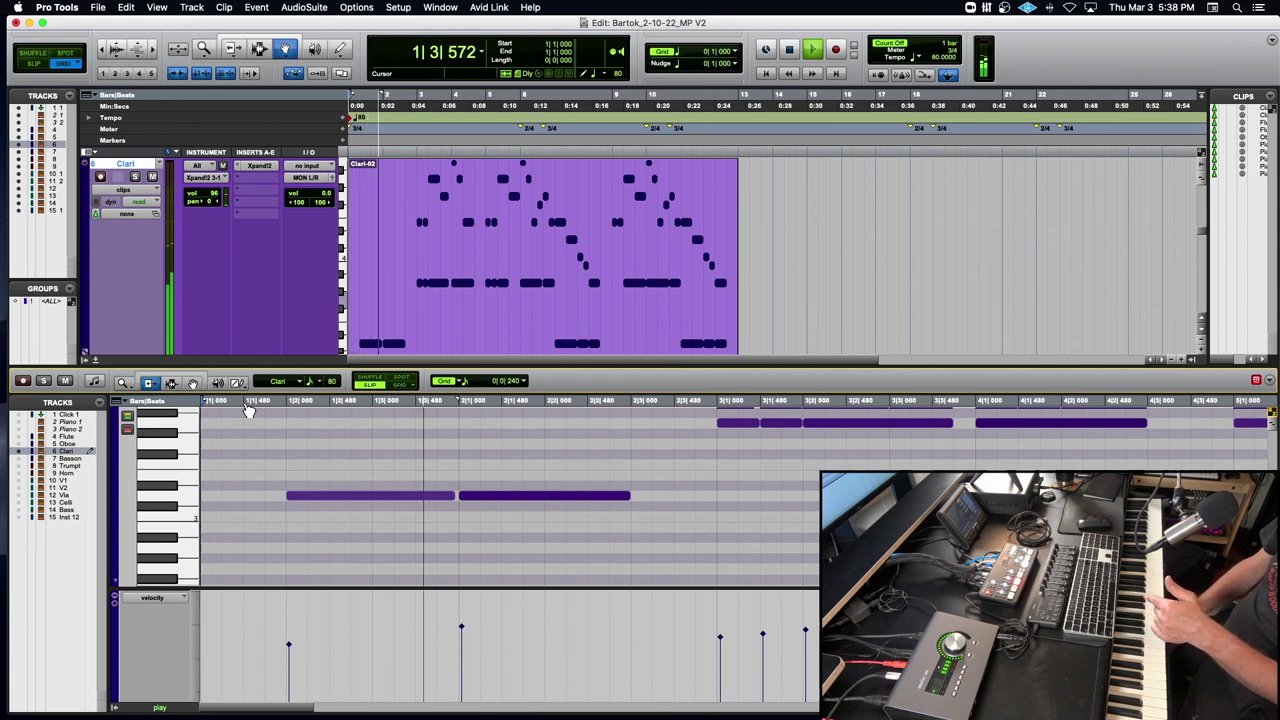
{"action": "key", "text": "space"}
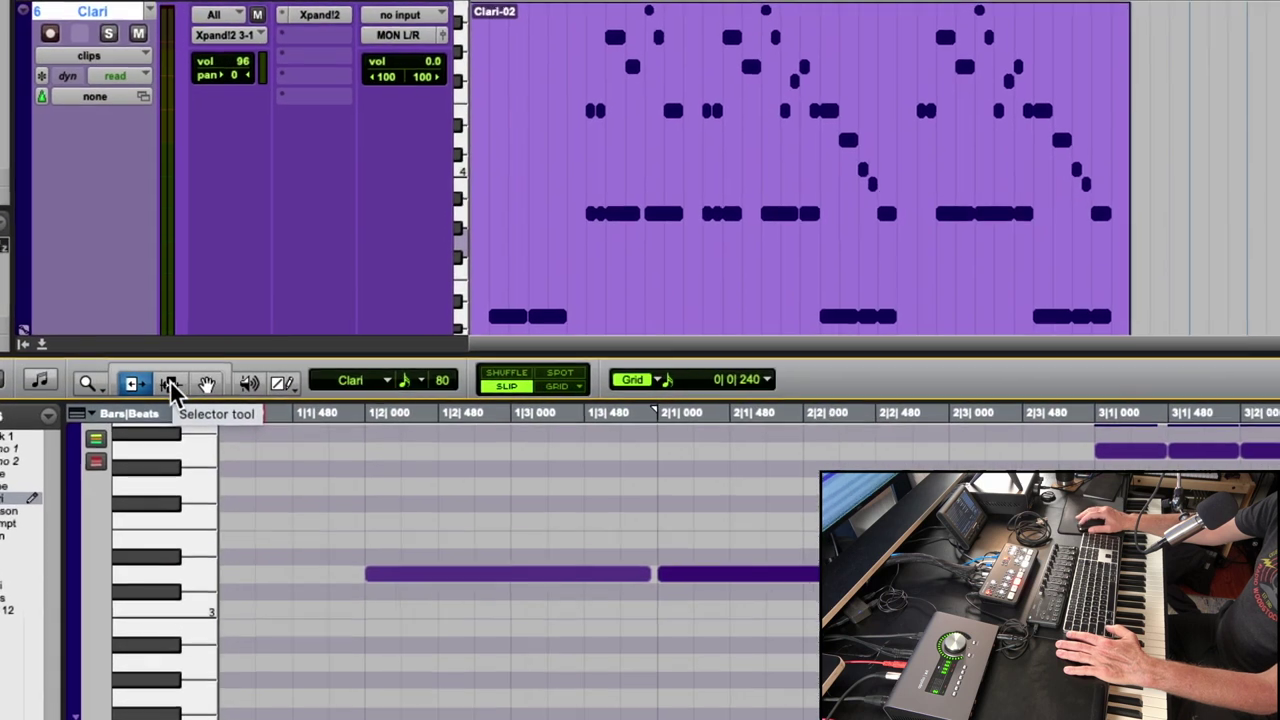
Select the two low Clari notes in bars 1 and 2, lower their velocities slightly, and play the passage.
{"action": "left_click", "coordinate": [170, 383]}
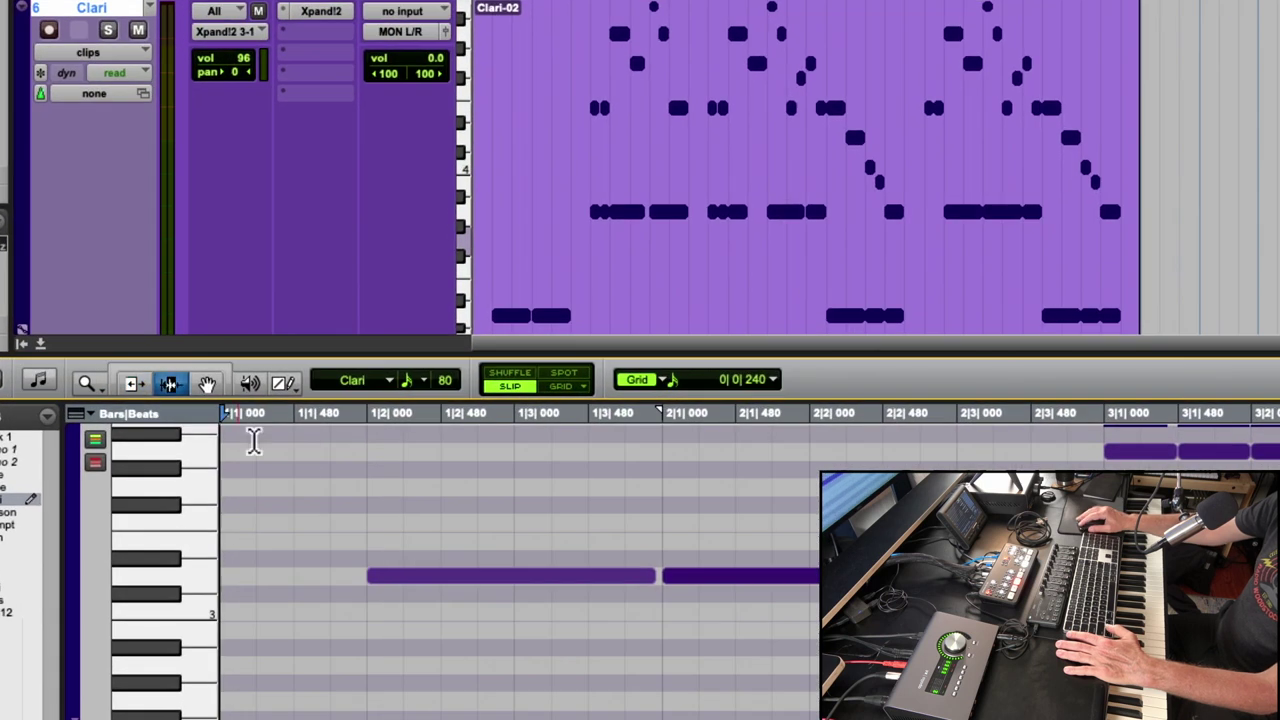
{"action": "left_click_drag", "start_coordinate": [309, 500], "coordinate": [980, 500]}
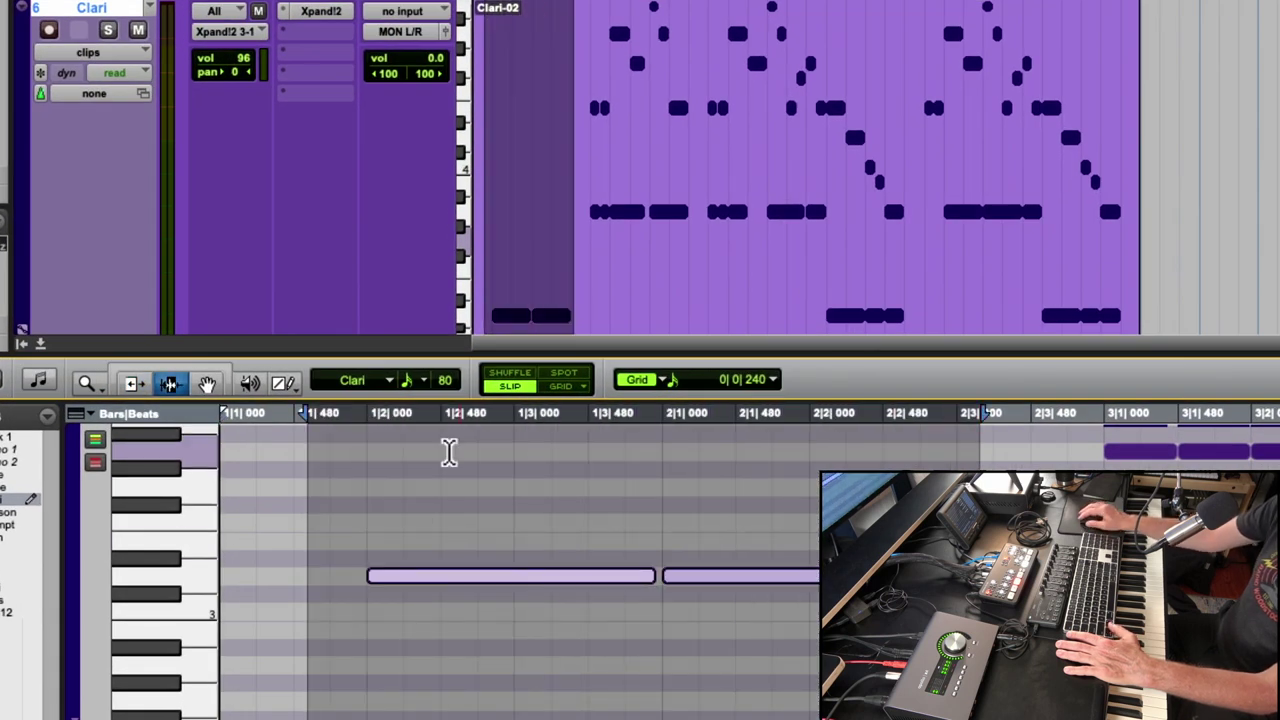
{"action": "left_click", "coordinate": [207, 383]}
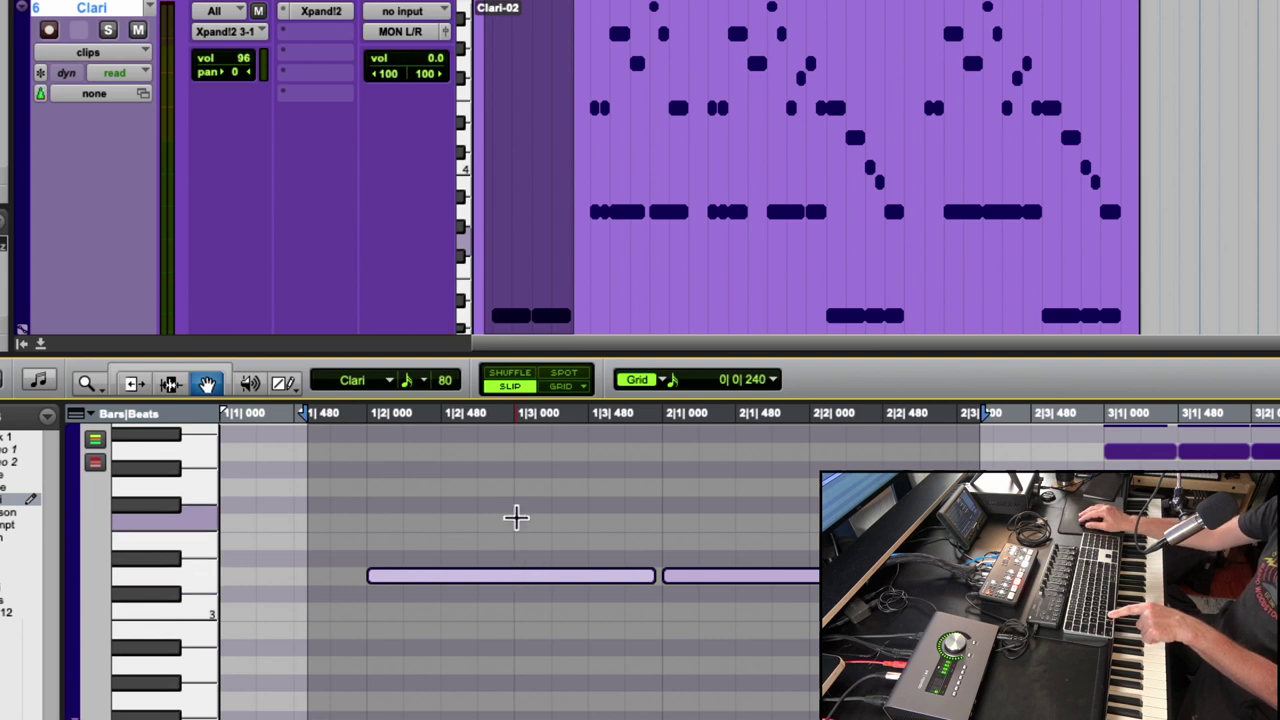
{"action": "left_click_drag", "start_coordinate": [514, 580], "coordinate": [512, 628]}
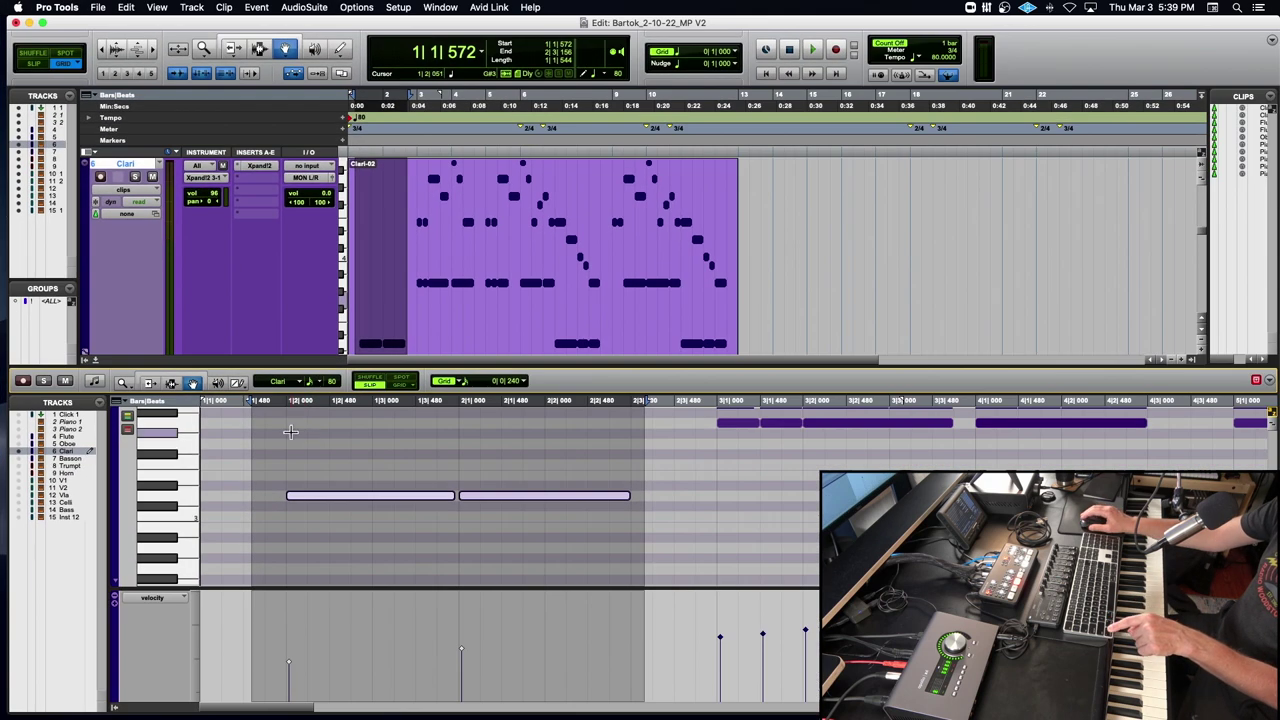
{"action": "left_click", "coordinate": [347, 428]}
{"action": "key", "text": "space"}
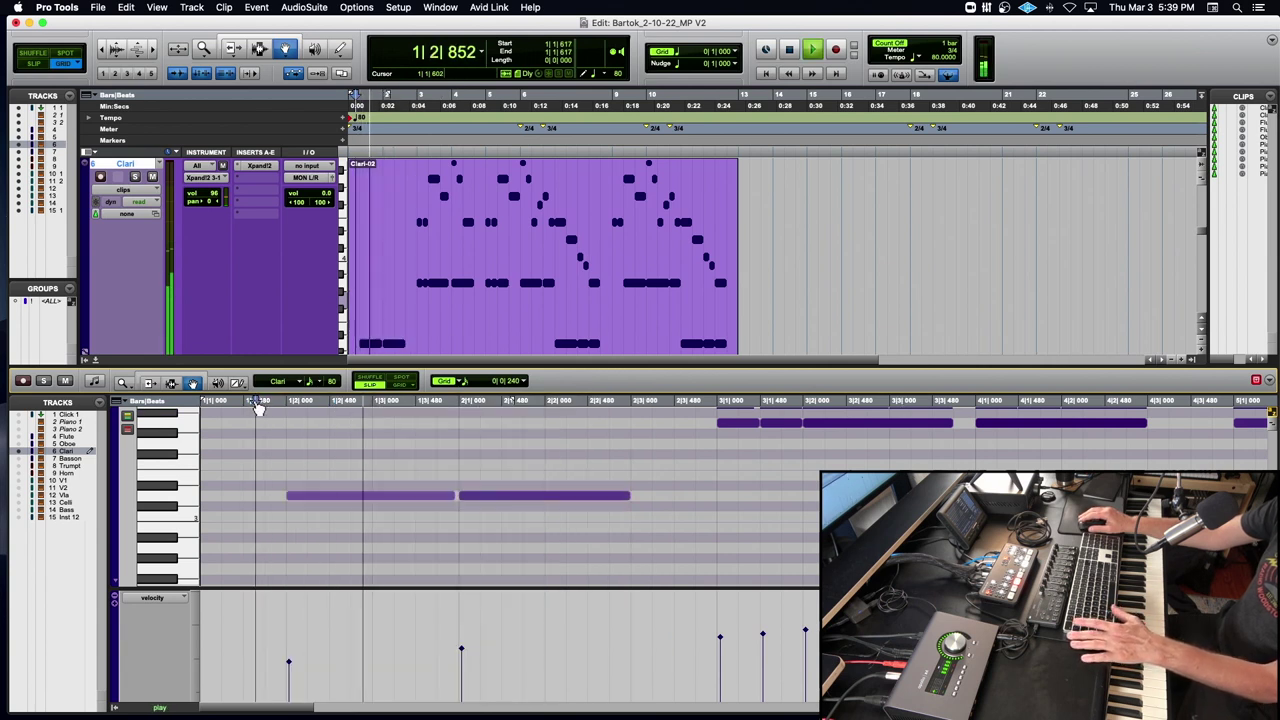
{"action": "key", "text": "space"}
Try much lower velocities on the two low Clari notes, play the passage, and undo the change.
{"action": "left_click_drag", "start_coordinate": [271, 452], "coordinate": [631, 553]}
{"action": "left_click_drag", "start_coordinate": [391, 497], "coordinate": [390, 534]}
{"action": "left_click", "coordinate": [258, 402]}
{"action": "key", "text": "space"}
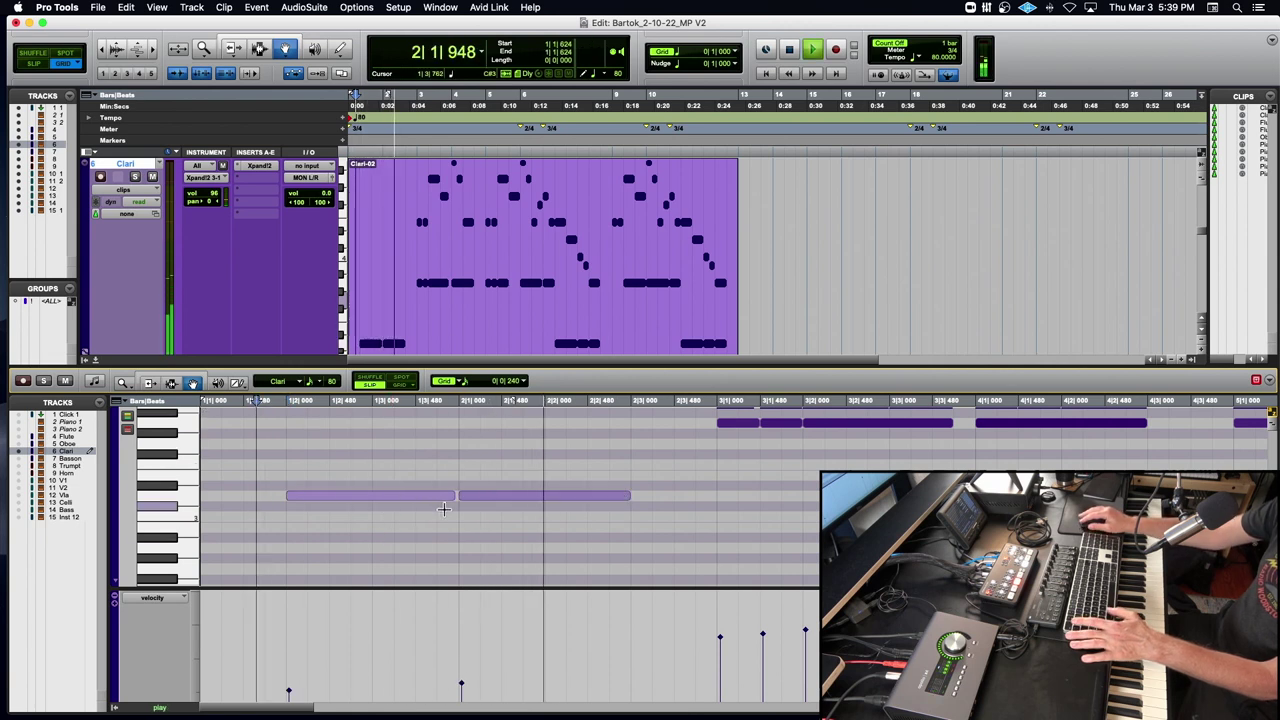
{"action": "key", "text": "space"}
{"action": "key", "text": "super+z"}
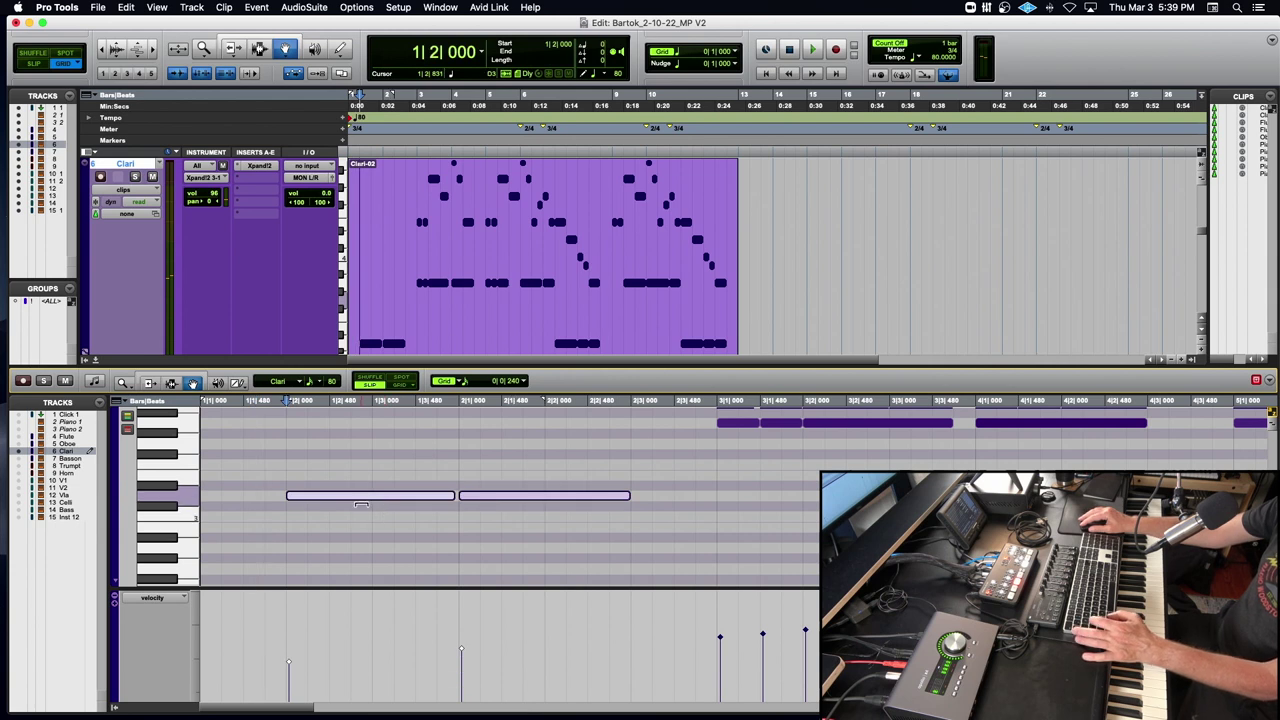
Reduce the velocities of both low Clari notes by a small amount, replay them, and close the MIDI Editor.
{"action": "left_click_drag", "start_coordinate": [463, 649], "coordinate": [466, 666]}
{"action": "key", "text": "space"}
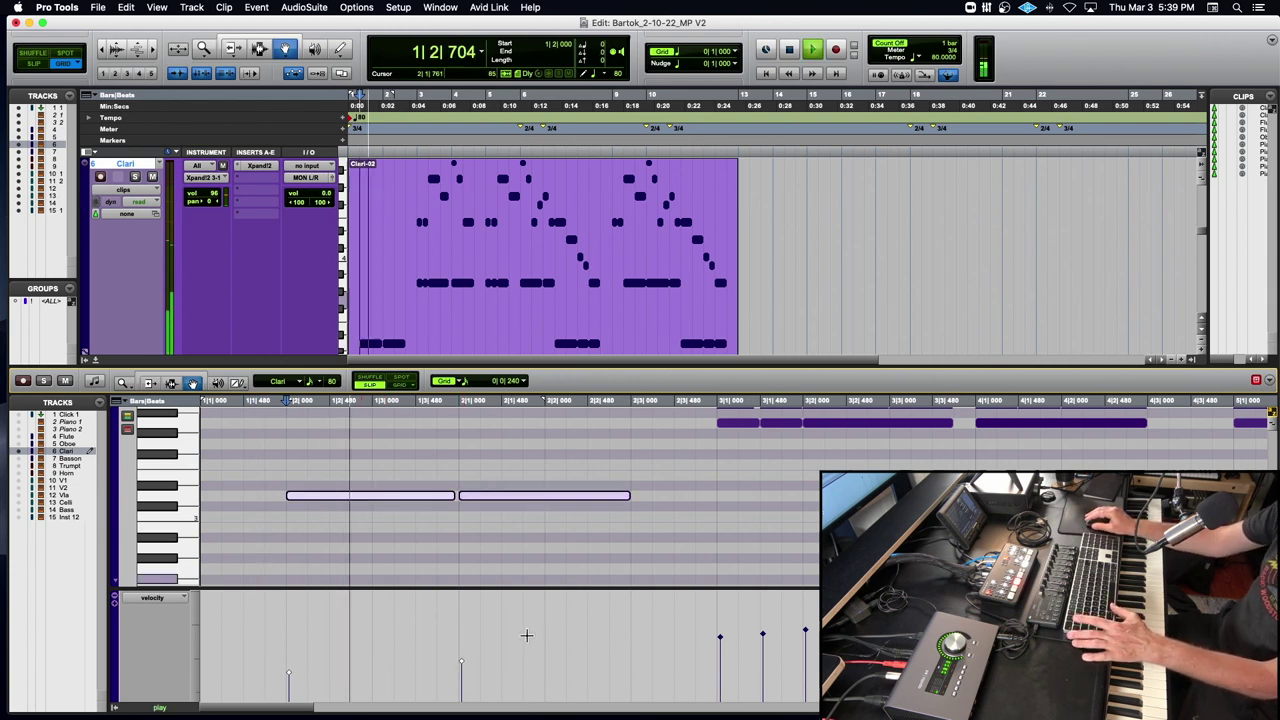
{"action": "key", "text": "space"}
{"action": "left_click", "coordinate": [96, 359]}
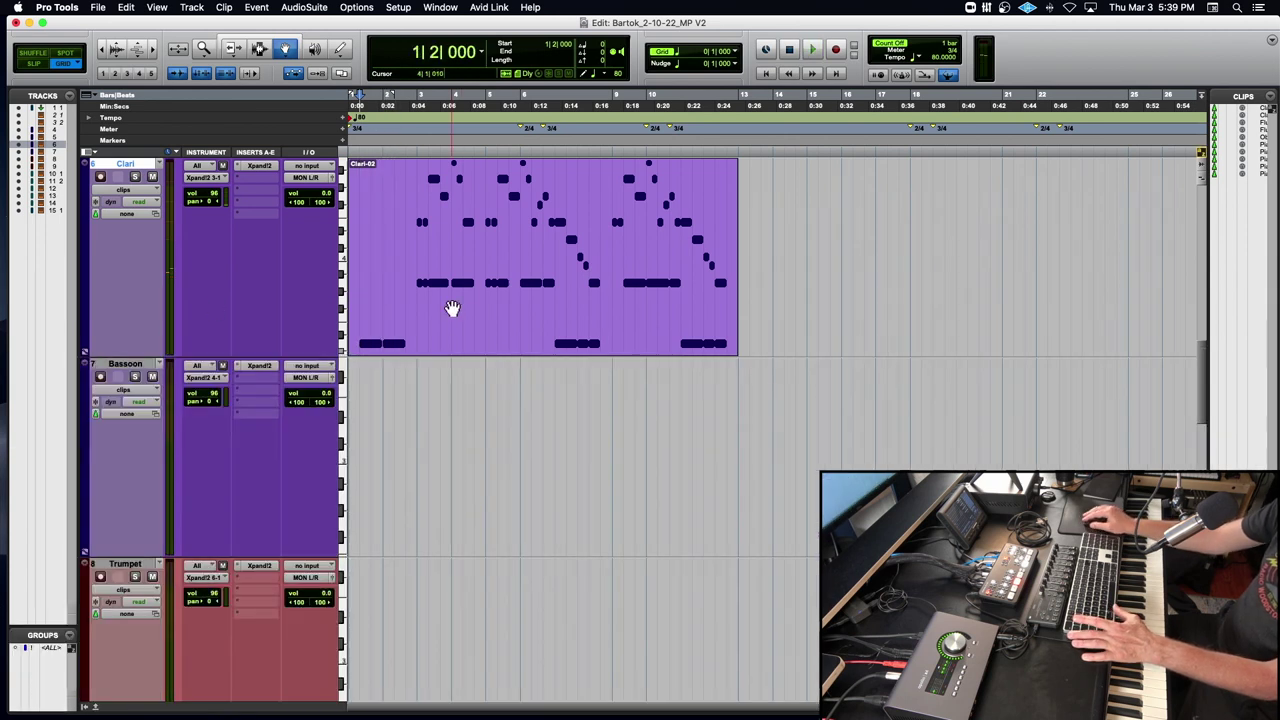
Copy bars 3 to 4 of the Clari clip and paste them into the Oboe track at bar 3.
{"action": "scroll", "coordinate": [477, 242], "scroll_direction": "up", "scroll_amount": 5}
{"action": "scroll", "coordinate": [477, 242], "scroll_direction": "down", "scroll_amount": 2}
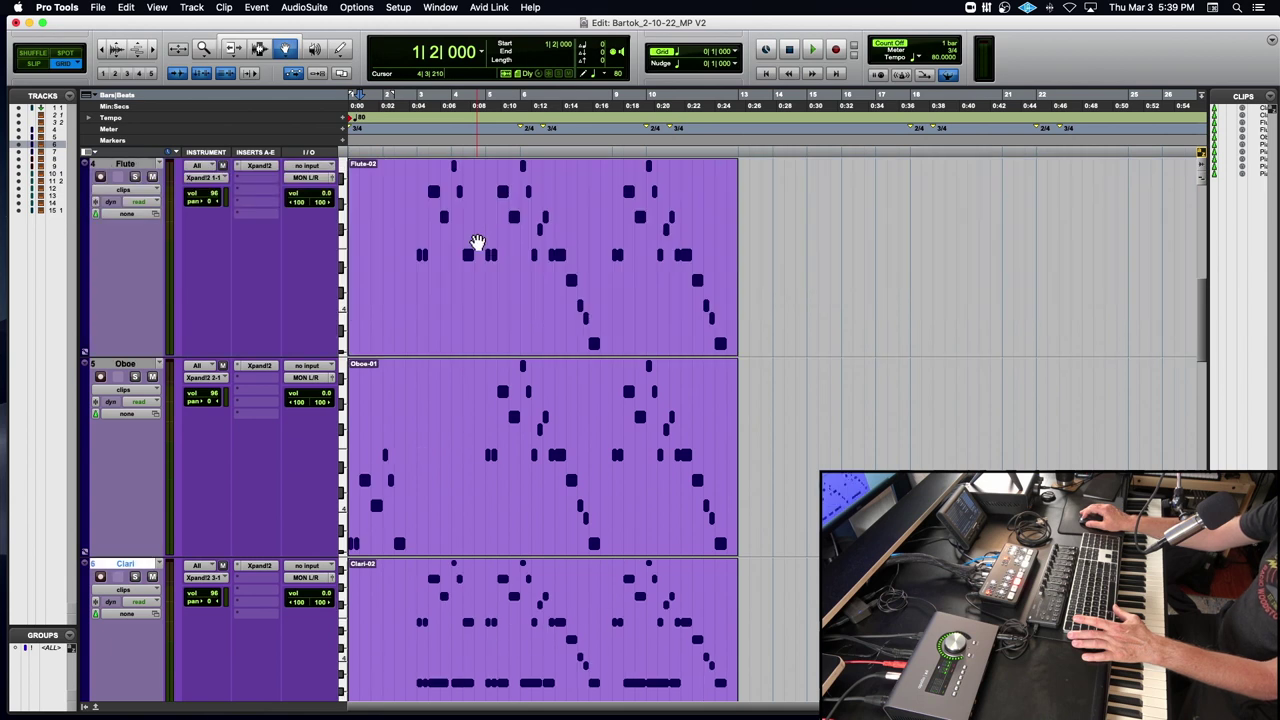
{"action": "scroll", "coordinate": [477, 242], "scroll_direction": "down", "scroll_amount": 4}
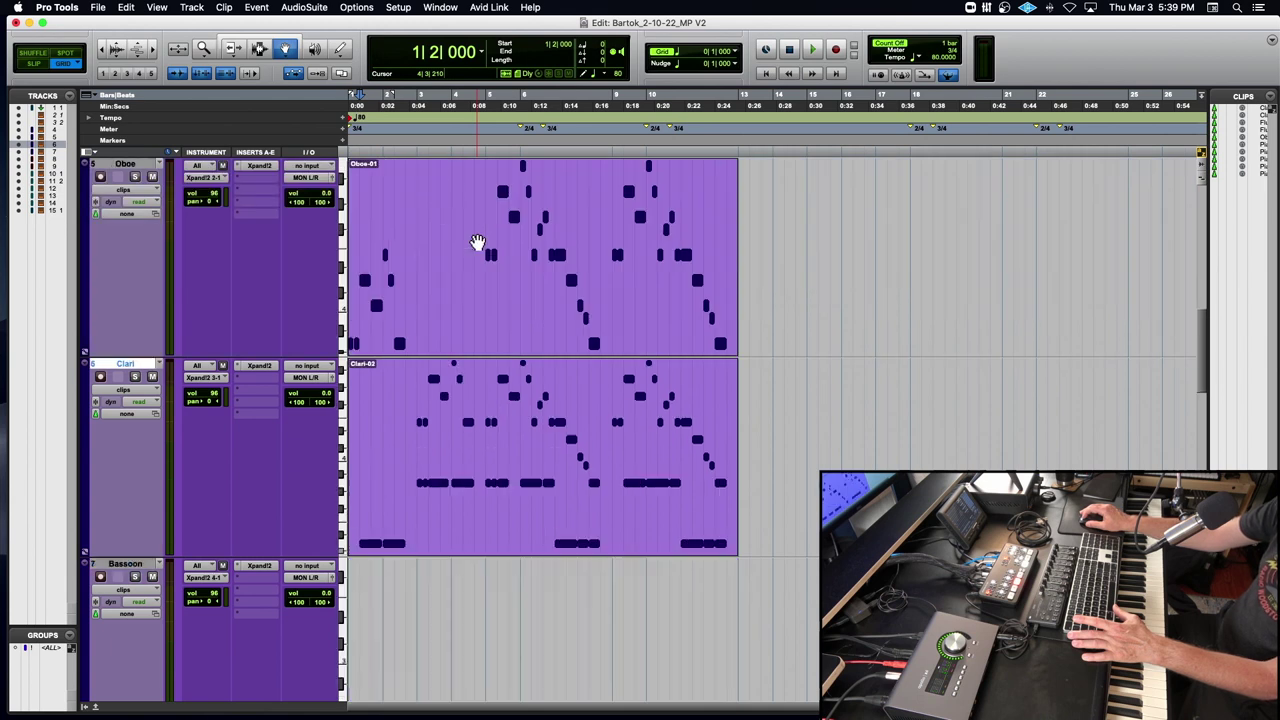
{"action": "scroll", "coordinate": [477, 242], "scroll_direction": "up", "scroll_amount": 2}
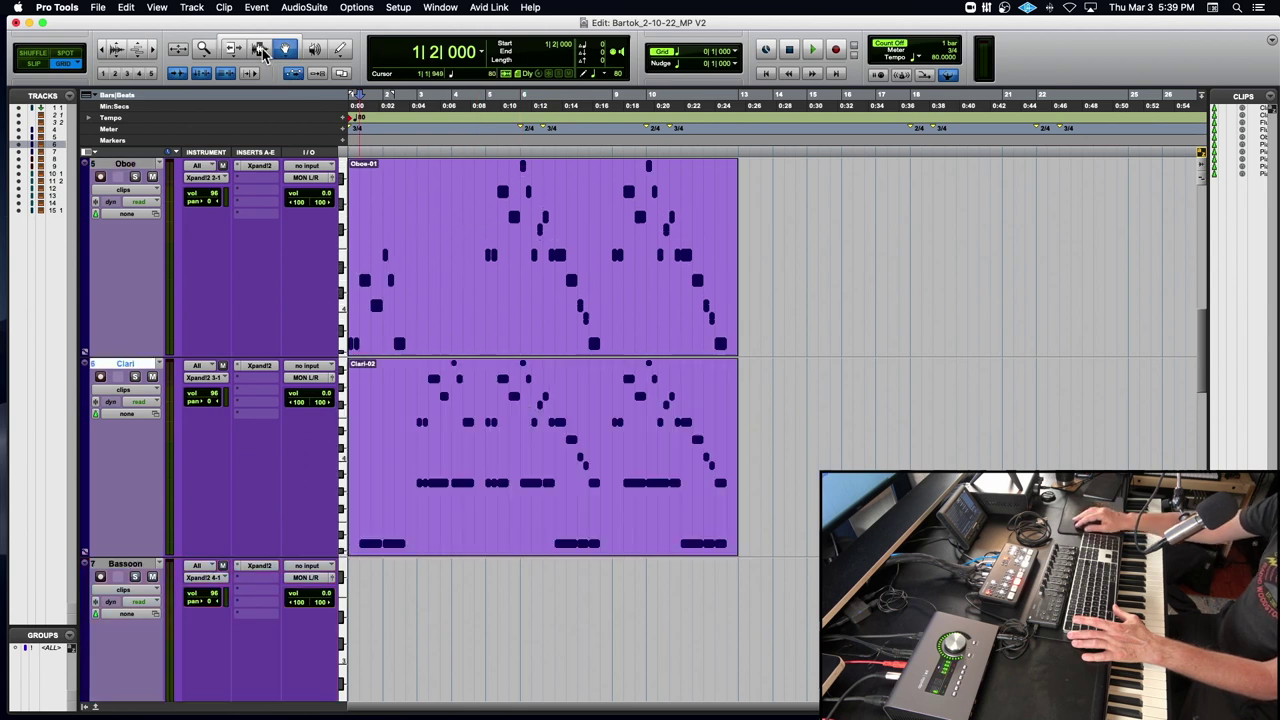
{"action": "left_click_drag", "start_coordinate": [418, 490], "coordinate": [481, 493]}
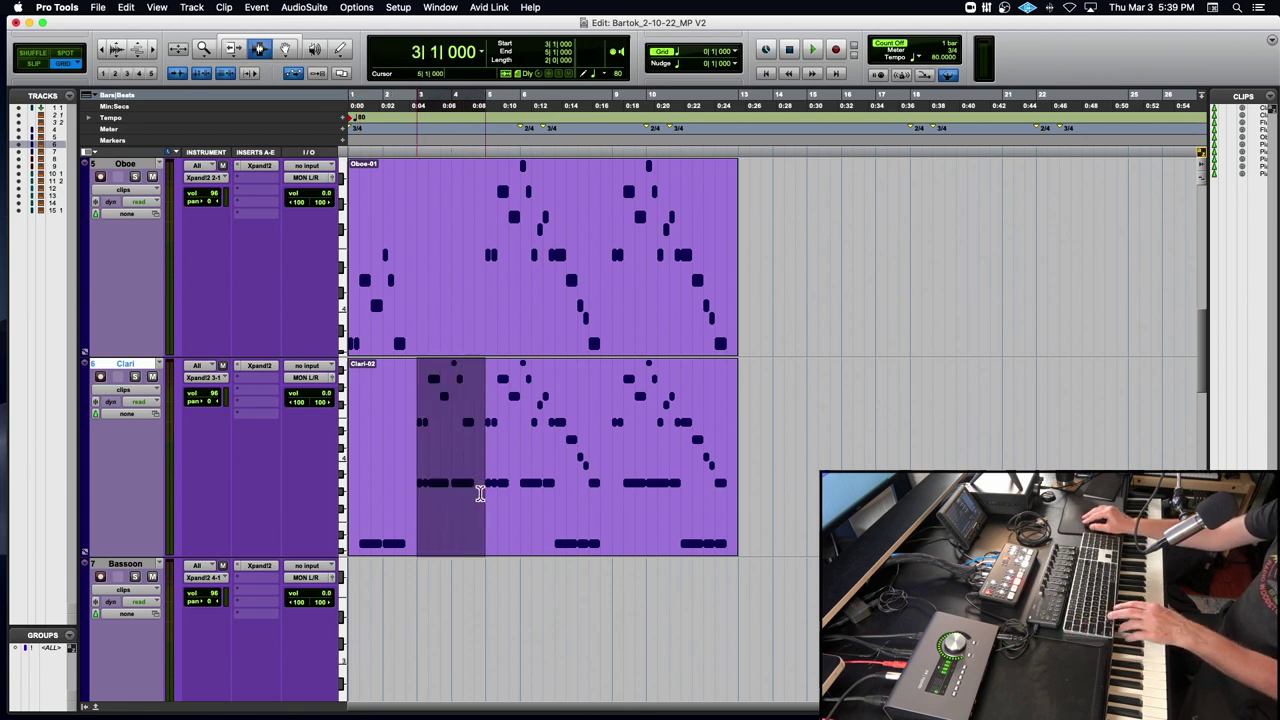
{"action": "key", "text": "super"}
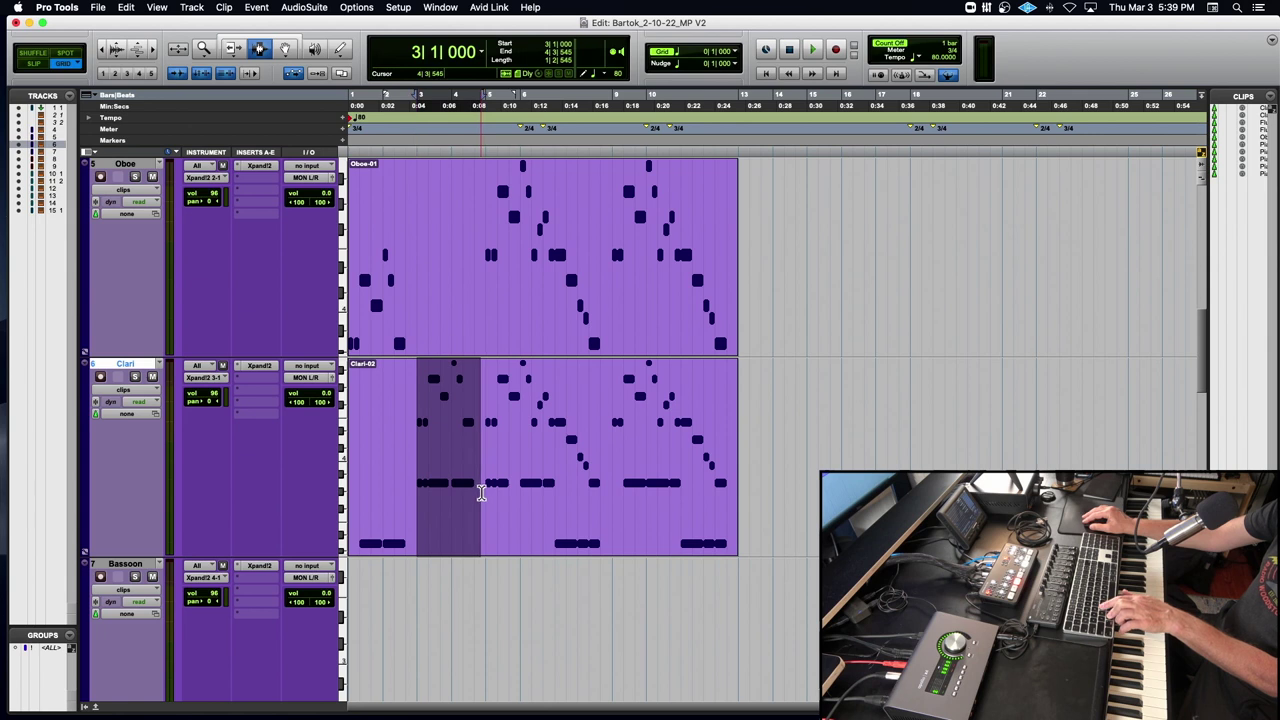
{"action": "left_click", "coordinate": [414, 315]}
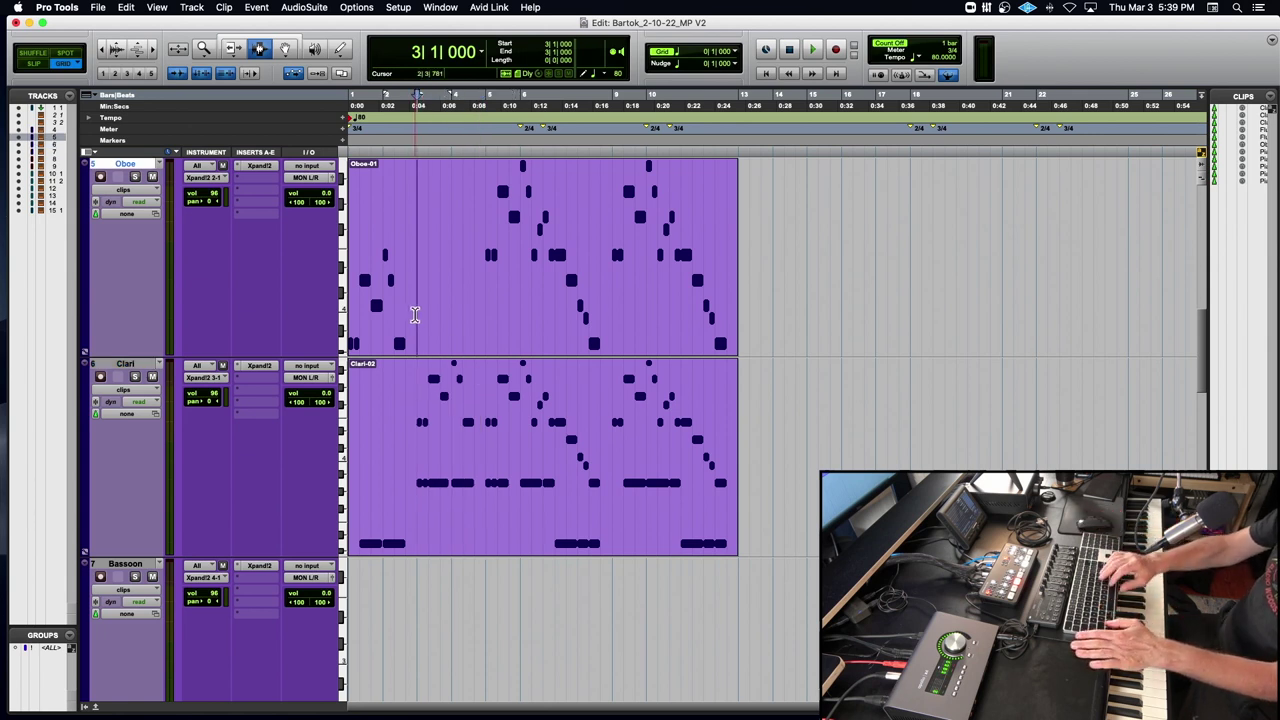
{"action": "key", "text": "super+v"}
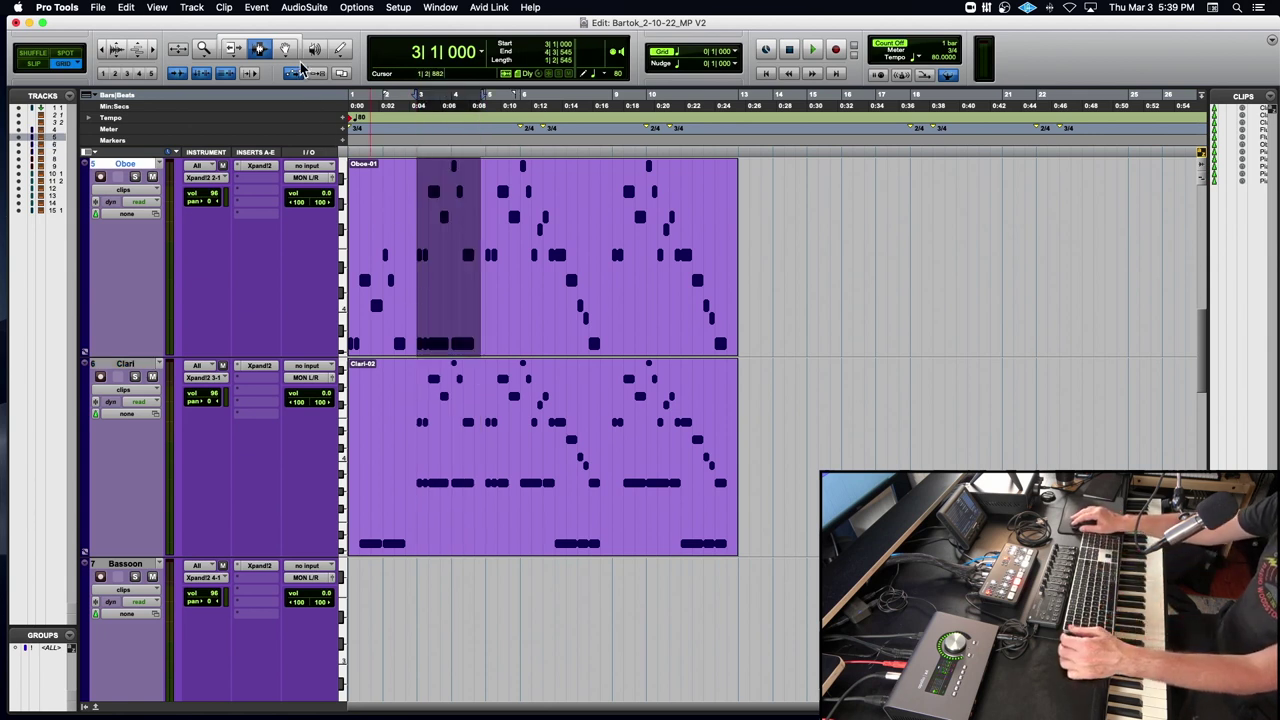
Open the Oboe clip in the MIDI Editor and delete the upper melody notes in bars 3 and 4.
{"action": "double_click", "coordinate": [457, 259]}
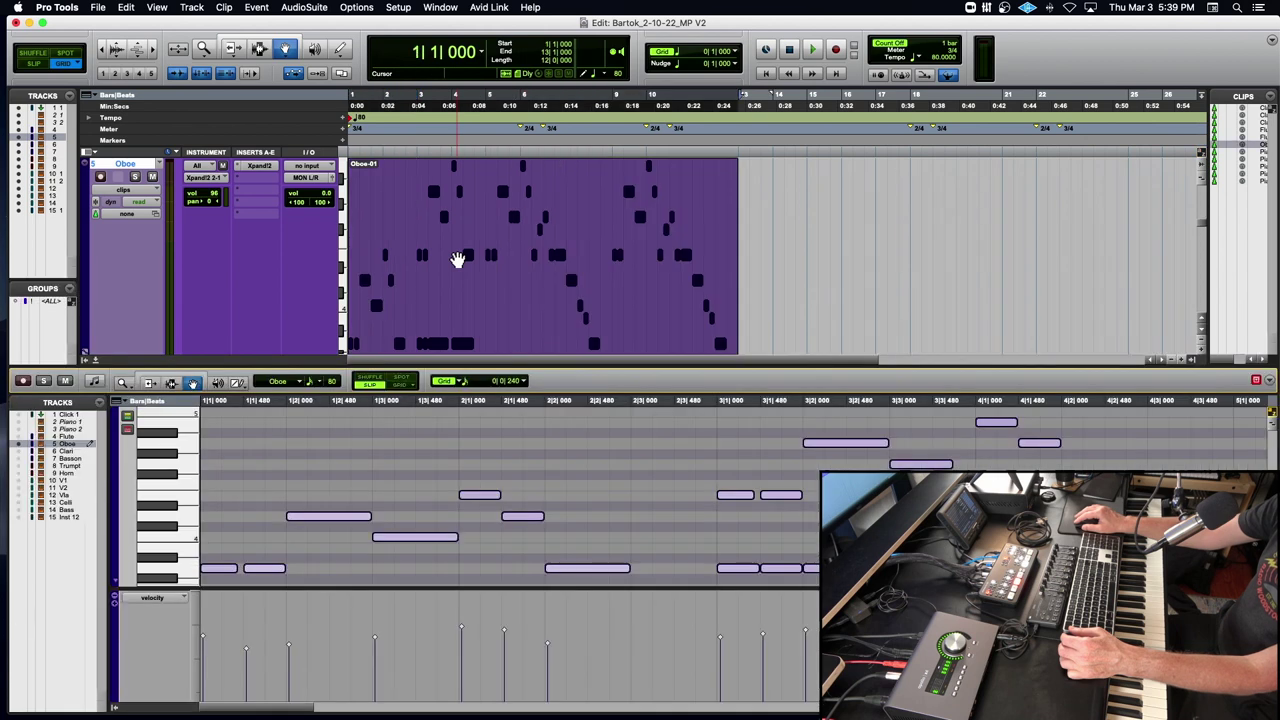
{"action": "left_click", "coordinate": [422, 400]}
{"action": "key", "text": "r"}
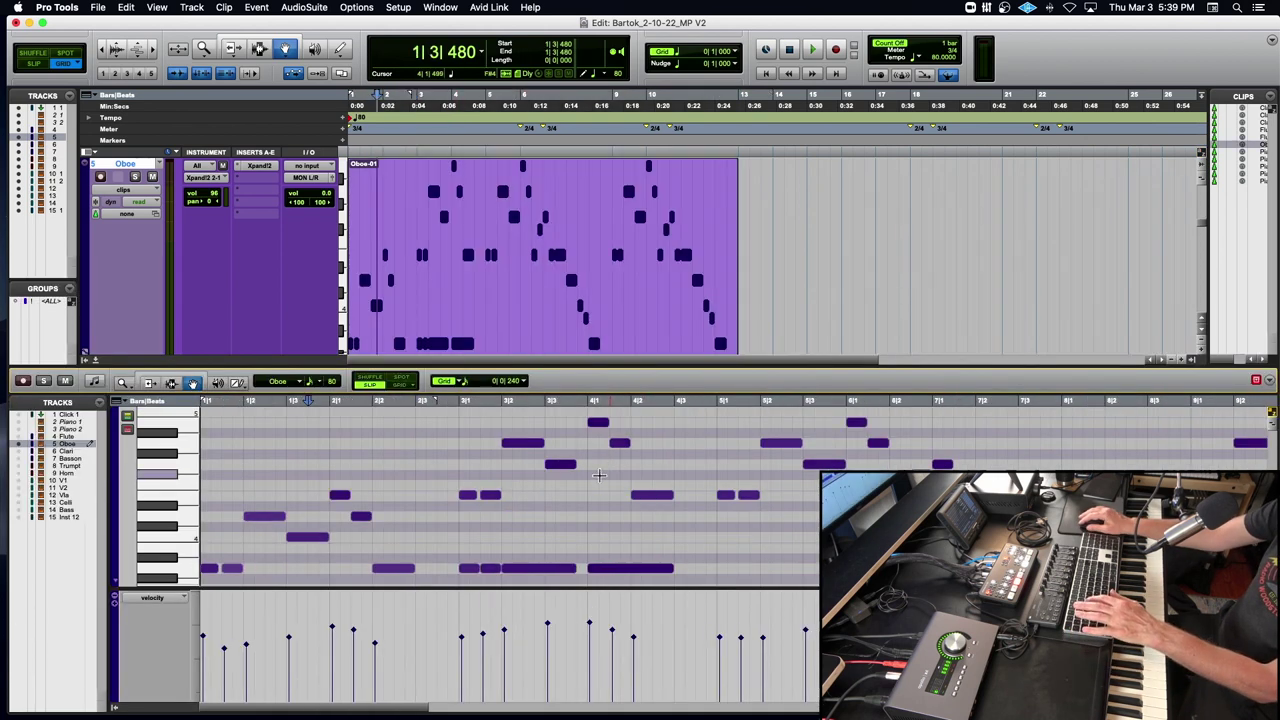
{"action": "left_click_drag", "start_coordinate": [458, 416], "coordinate": [657, 505]}
{"action": "key", "text": "Delete"}
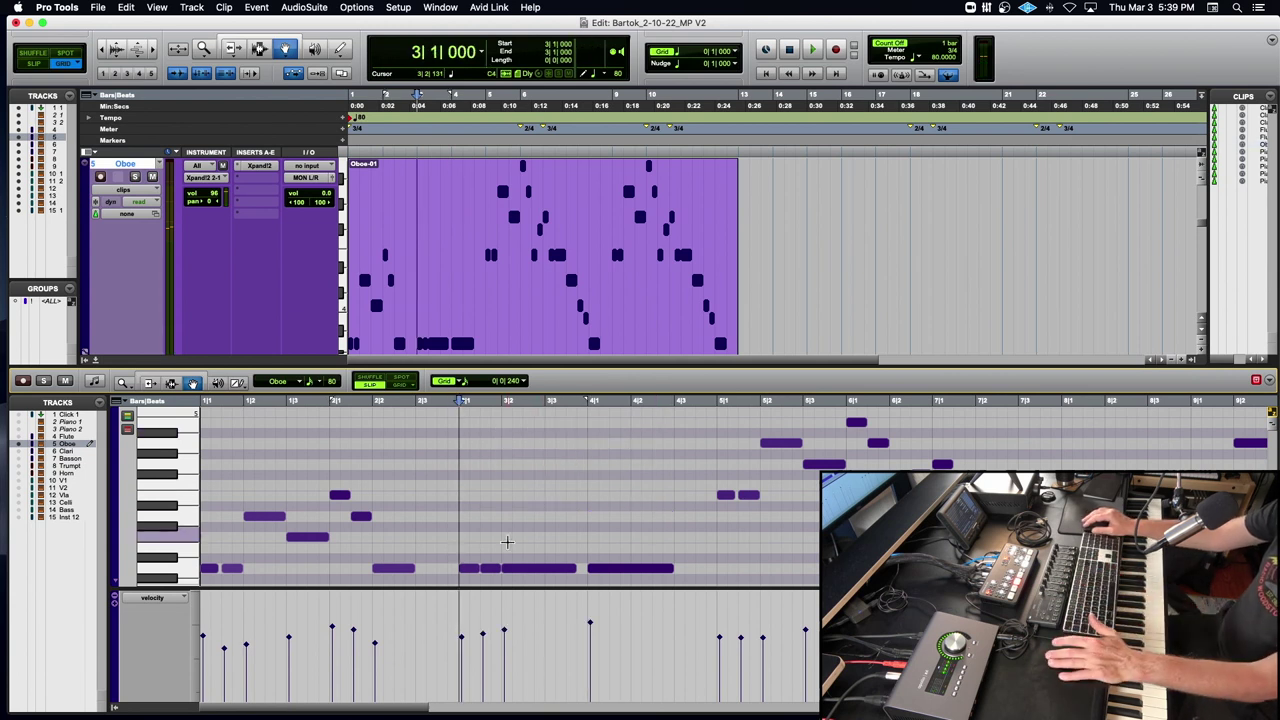
Examine the Oboe's repeated low notes around bar 3 up close, and close the MIDI Editor.
{"action": "left_click", "coordinate": [454, 401]}
{"action": "key", "text": "t"}
{"action": "key", "text": "t"}
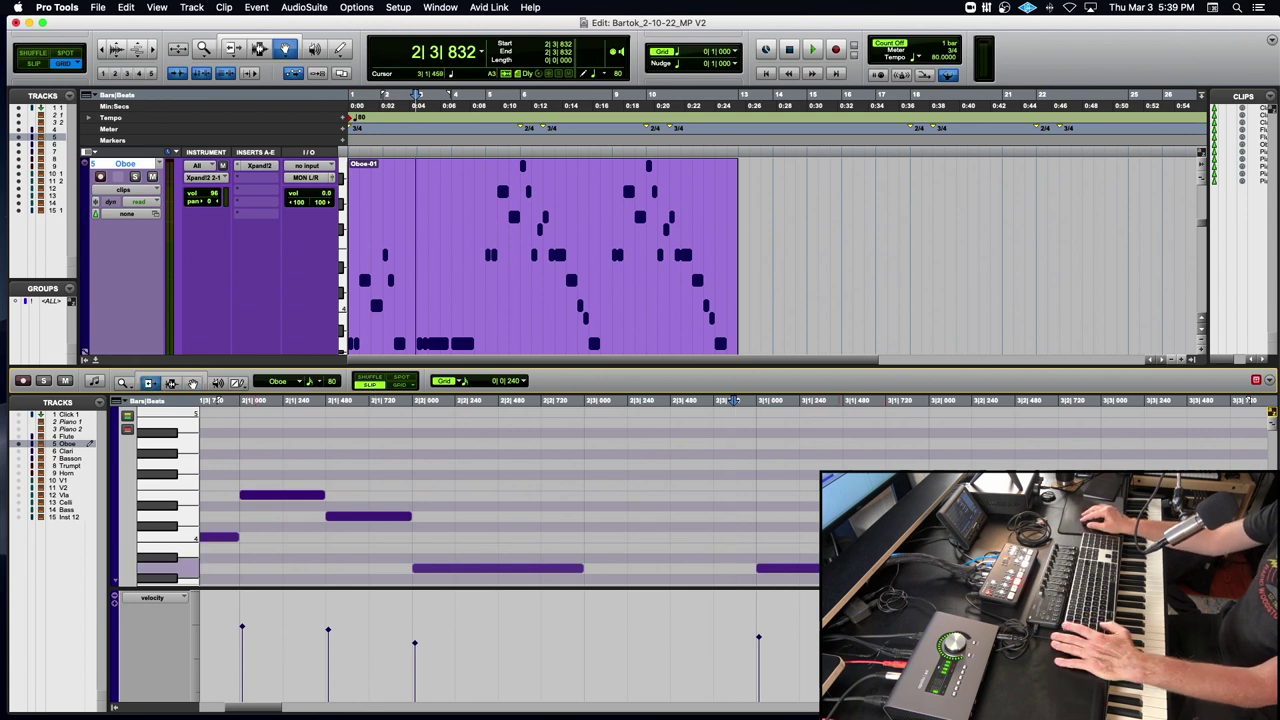
{"action": "left_click", "coordinate": [838, 568]}
{"action": "left_click", "coordinate": [925, 568]}
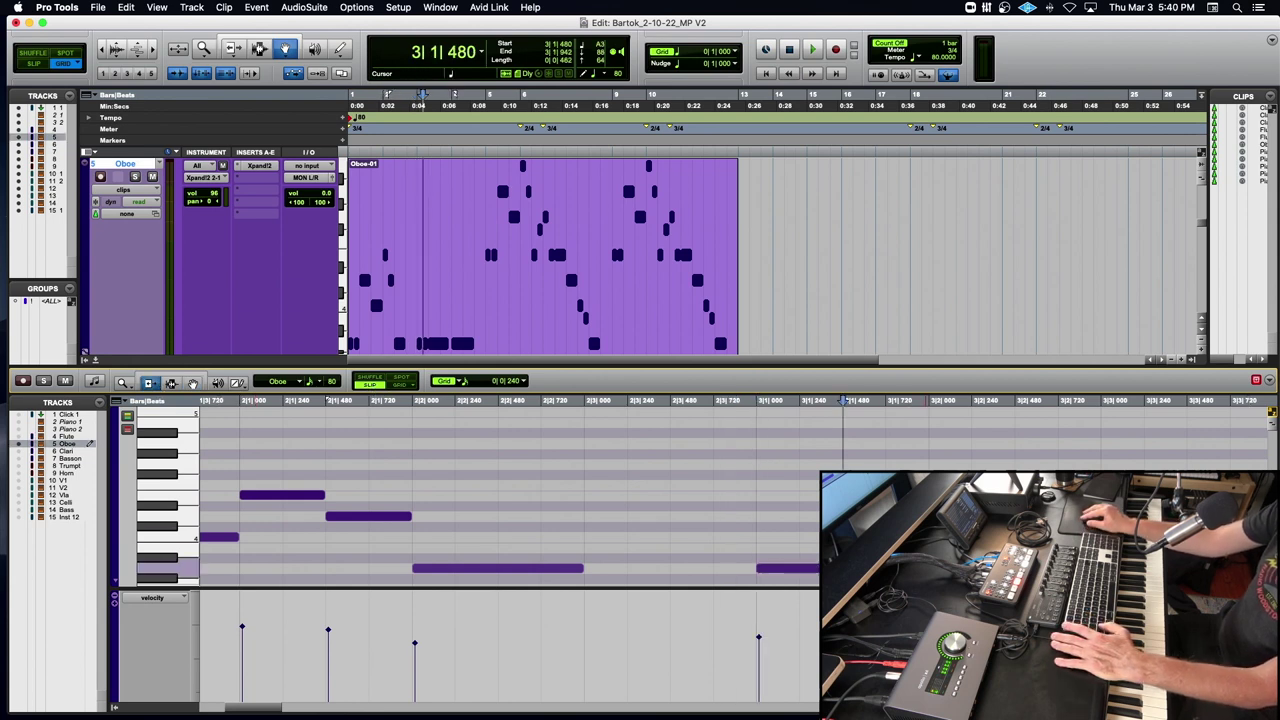
{"action": "scroll", "coordinate": [906, 527], "scroll_direction": "right", "scroll_amount": 5}
{"action": "scroll", "coordinate": [910, 527], "scroll_direction": "right", "scroll_amount": 6}
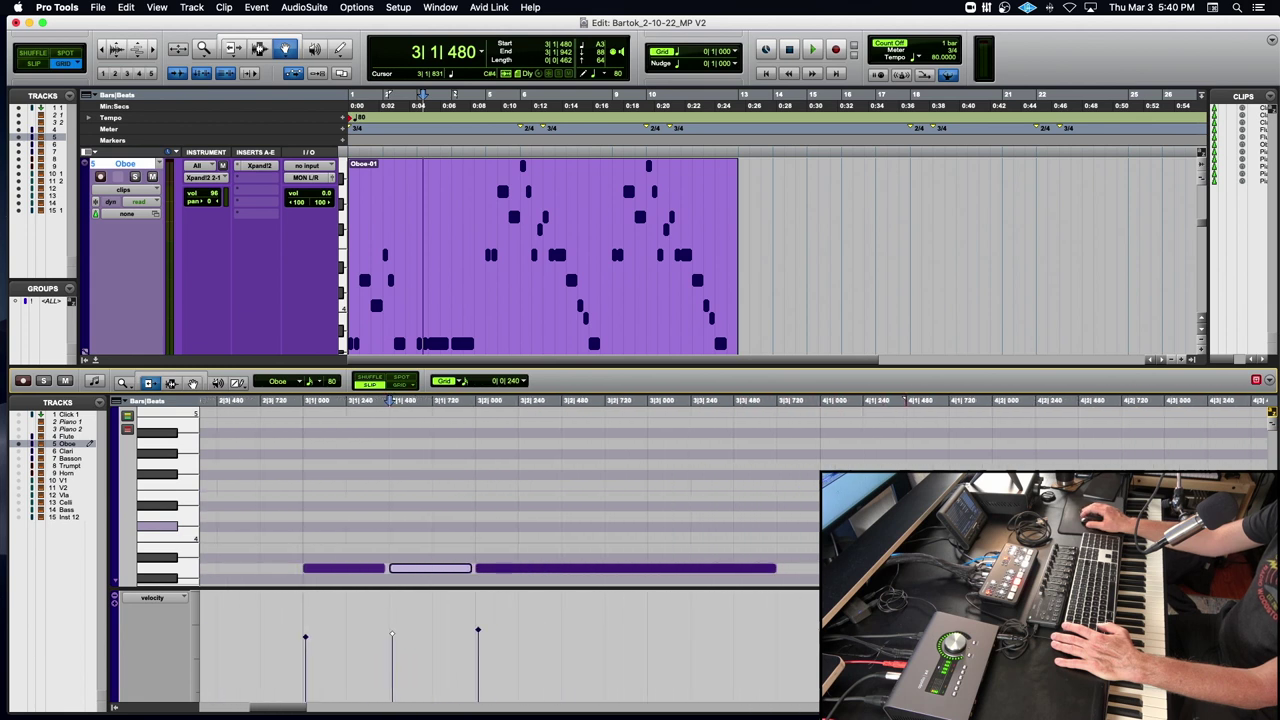
{"action": "scroll", "coordinate": [910, 527], "scroll_direction": "left", "scroll_amount": 5}
{"action": "scroll", "coordinate": [910, 527], "scroll_direction": "left", "scroll_amount": 3}
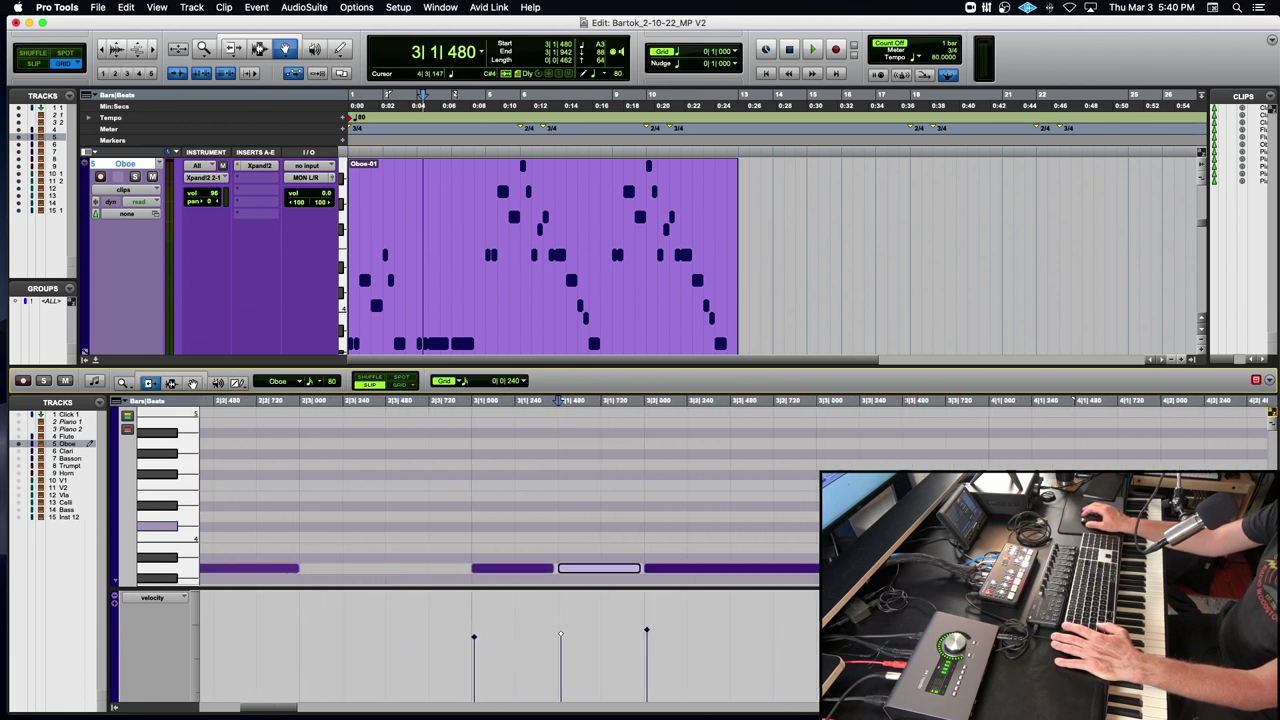
{"action": "left_click", "coordinate": [95, 364]}
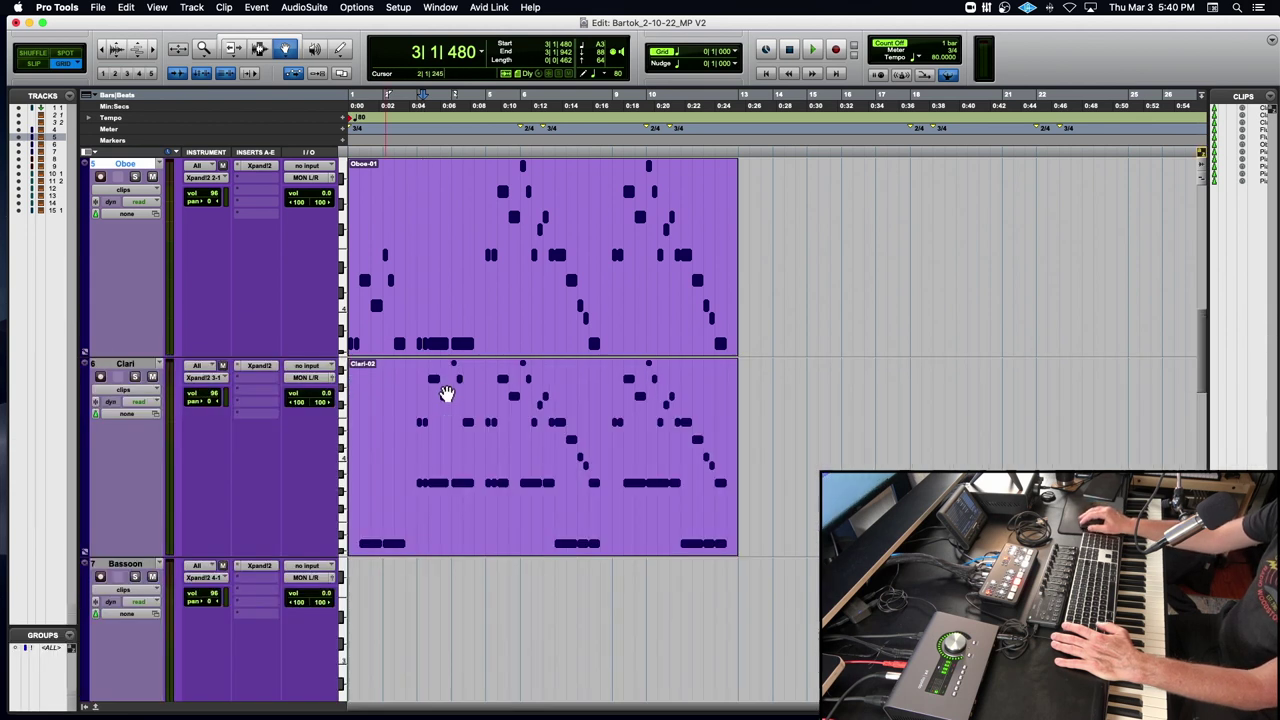
{"action": "double_click", "coordinate": [460, 404]}
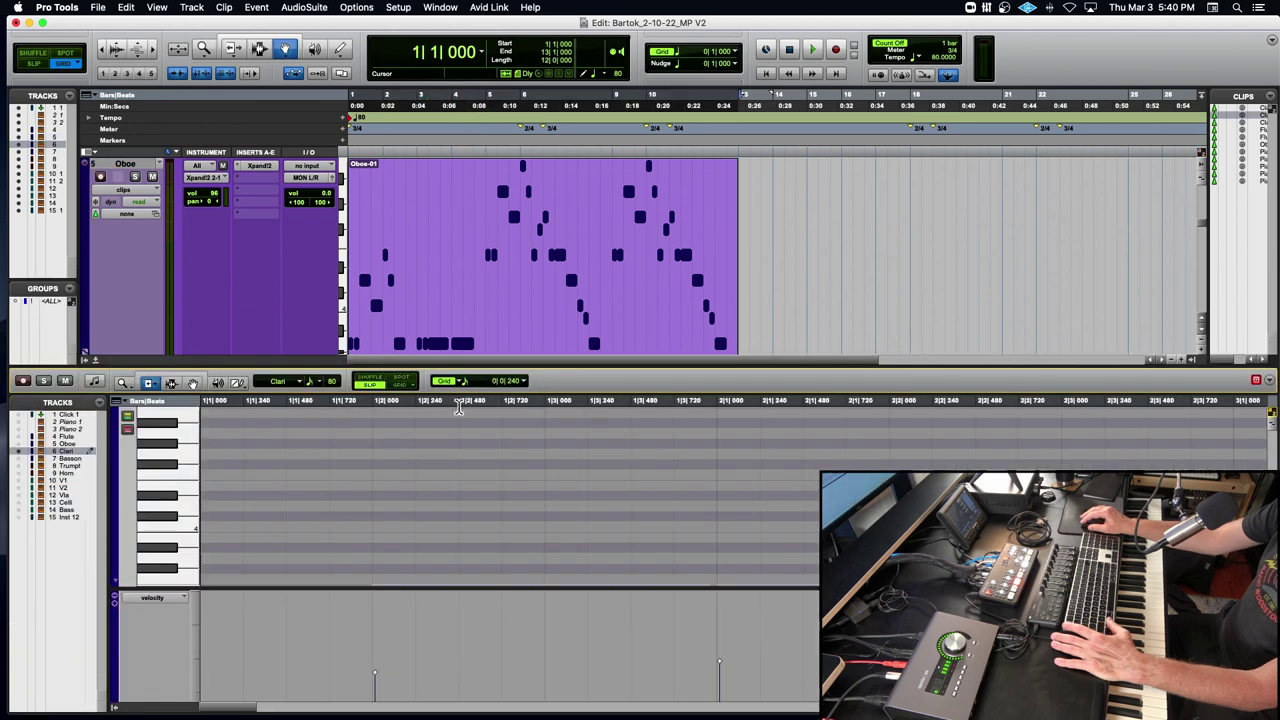
{"action": "left_click_drag", "start_coordinate": [460, 366], "coordinate": [441, 339]}
{"action": "left_click", "coordinate": [95, 340]}
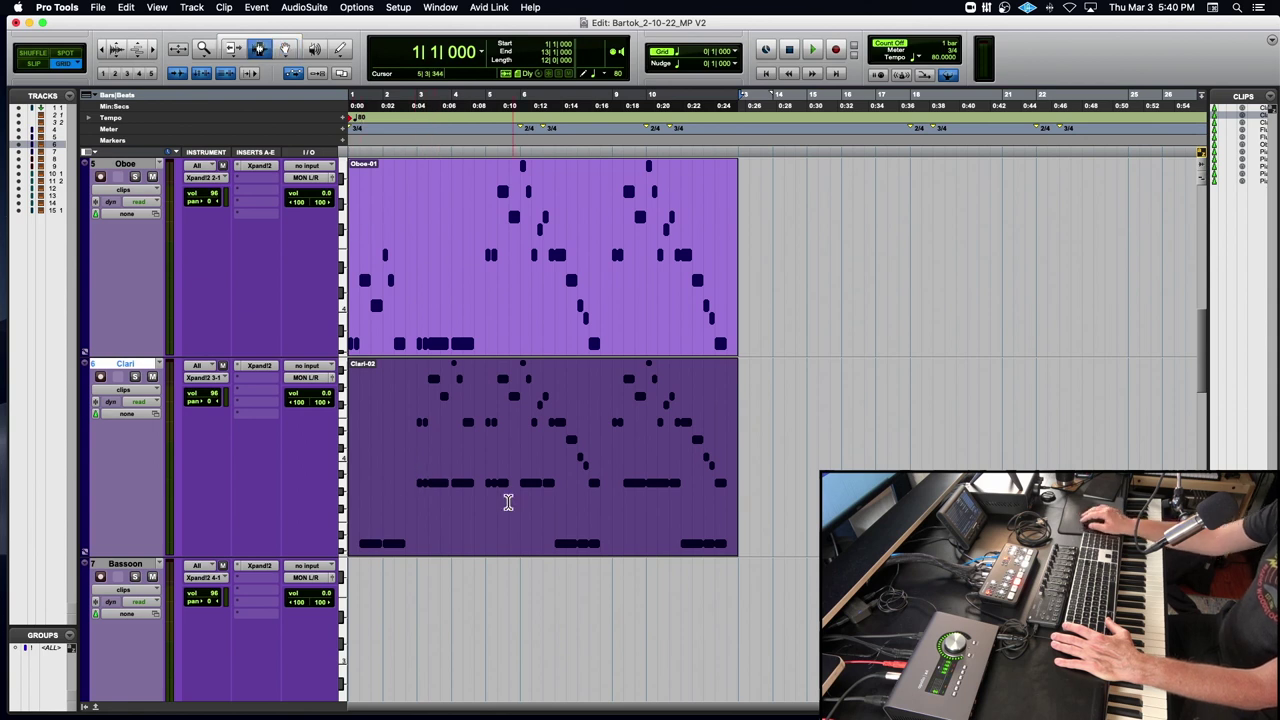
Select bars 3 to 4 of the Clari clip and delete that section.
{"action": "left_click", "coordinate": [419, 476]}
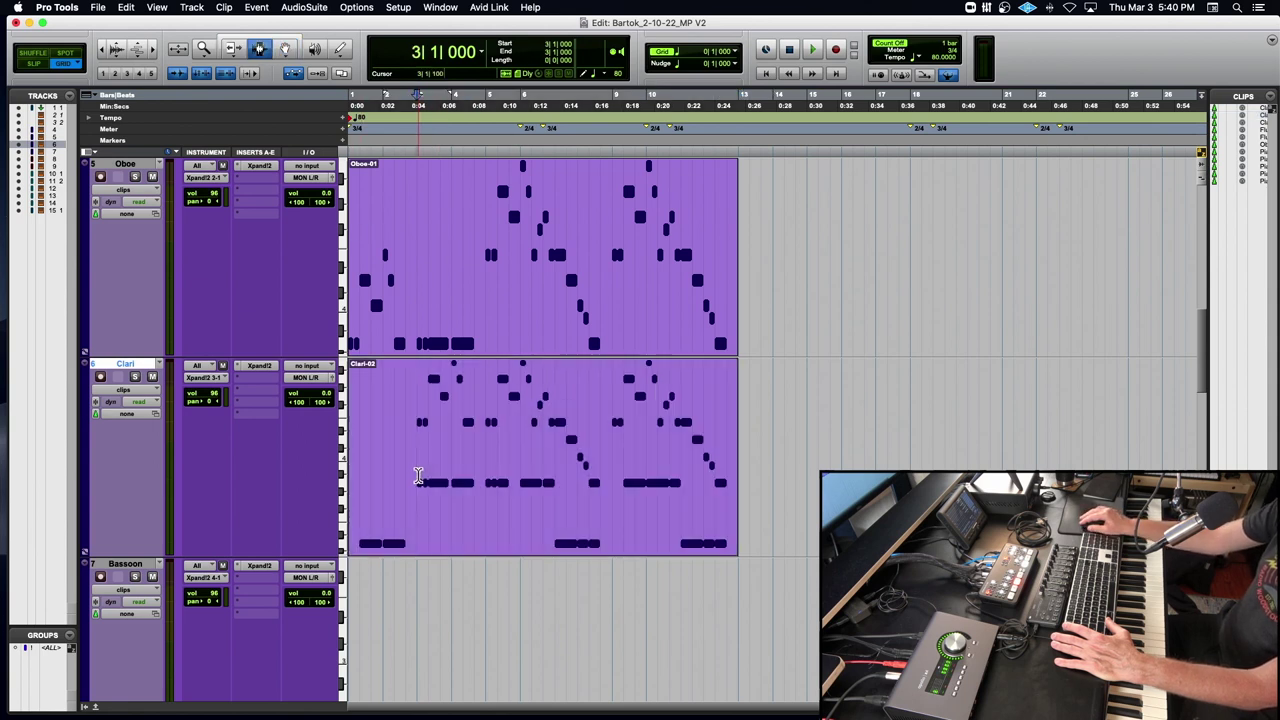
{"action": "left_click_drag", "start_coordinate": [420, 476], "coordinate": [478, 480]}
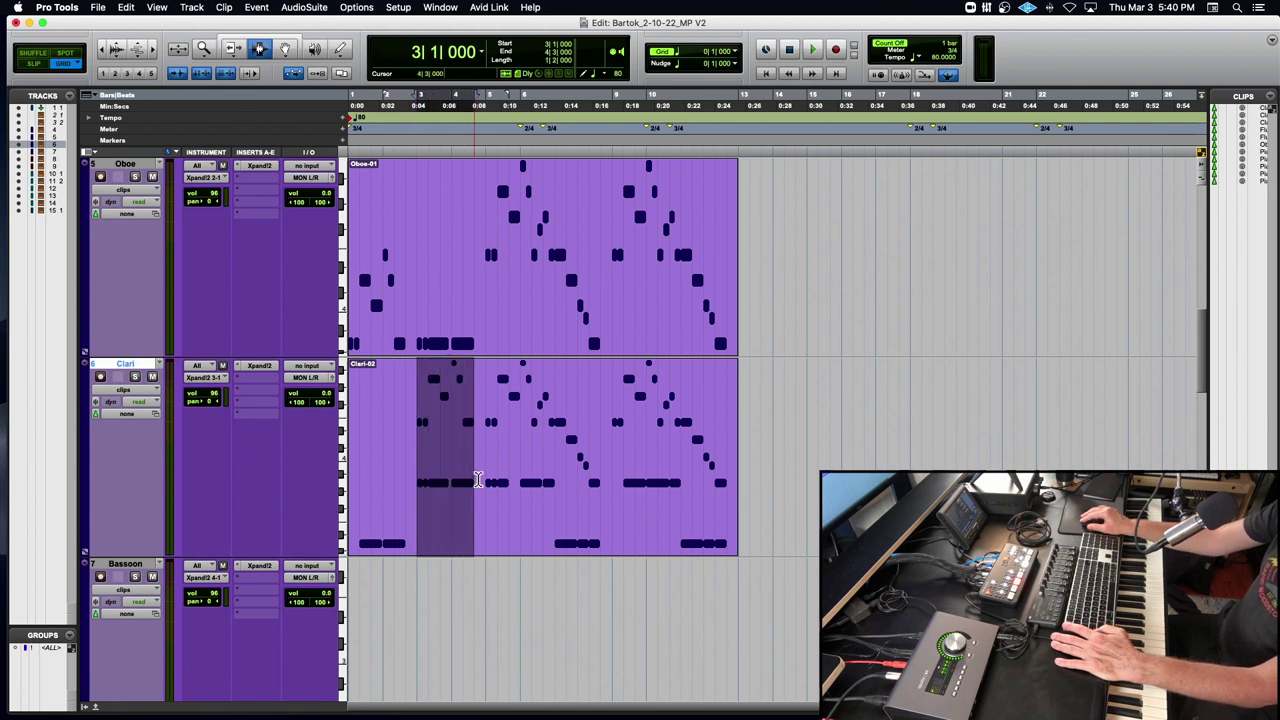
{"action": "key", "text": "Return"}
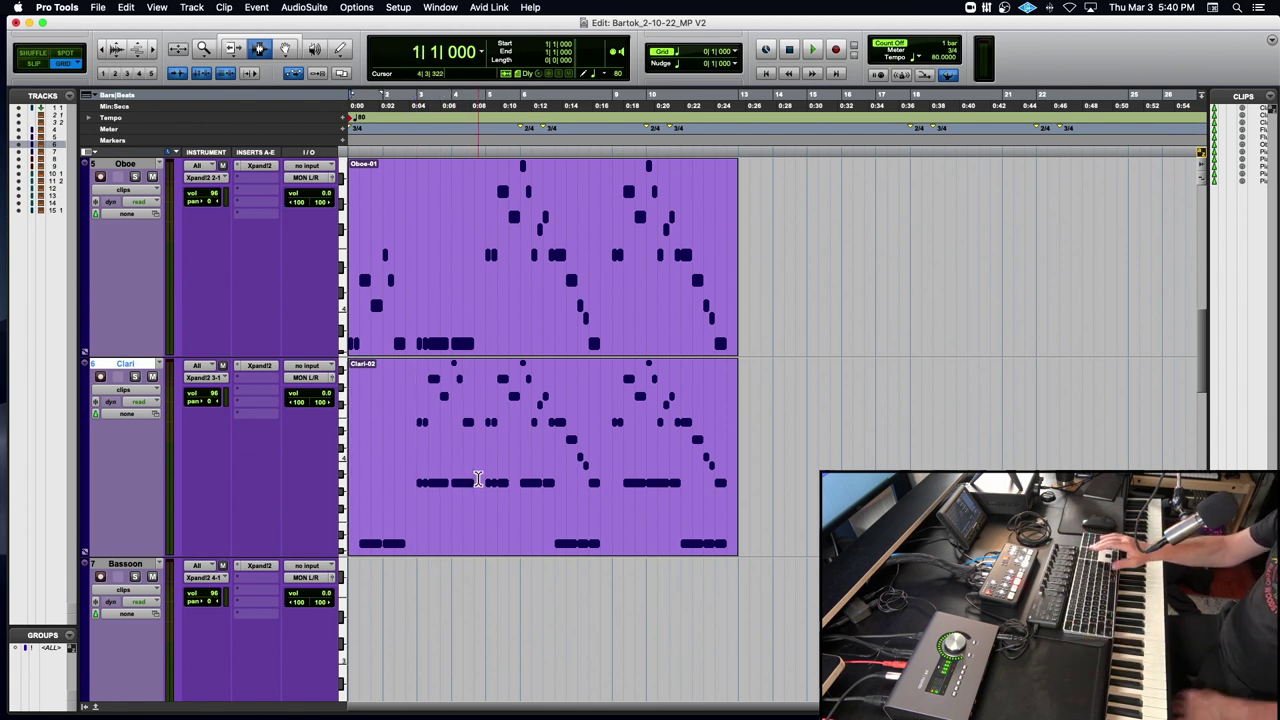
{"action": "left_click_drag", "start_coordinate": [417, 472], "coordinate": [481, 475]}
{"action": "key", "text": "Delete"}
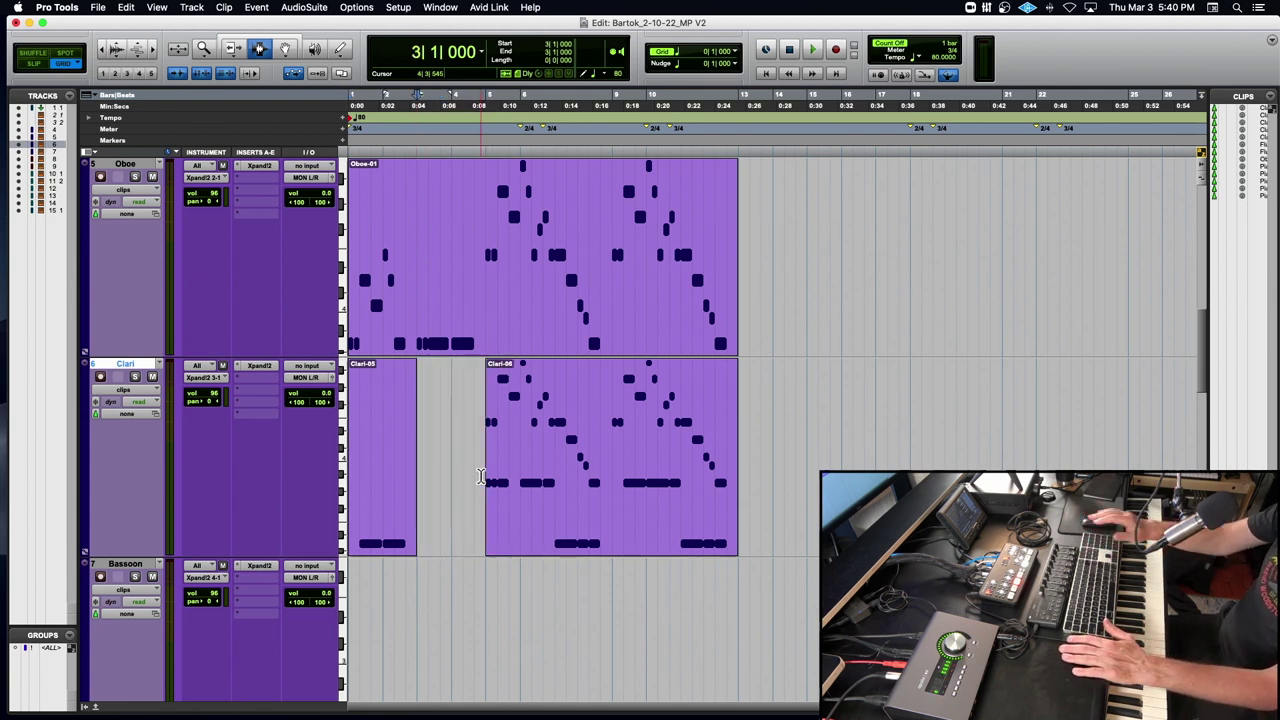
Play the arrangement from bar 1 to check the Oboe accompaniment from bar 3.
{"action": "key", "text": "Return"}
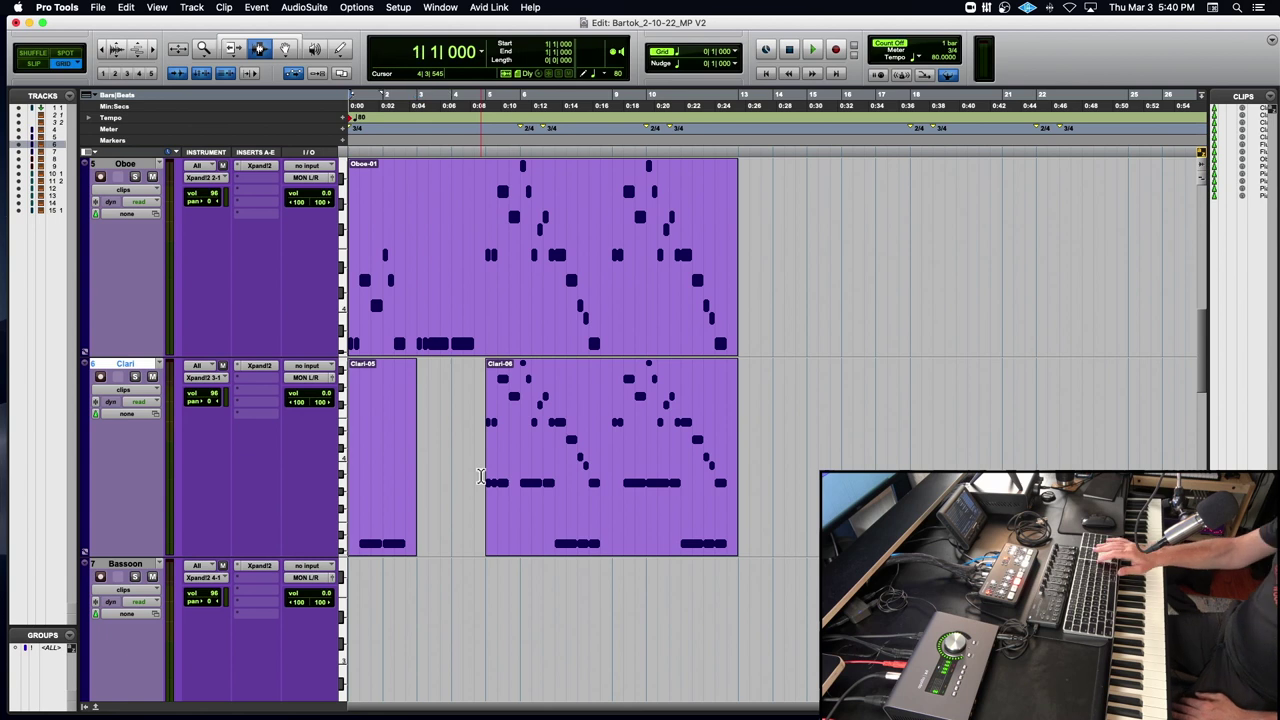
{"action": "key", "text": "space"}
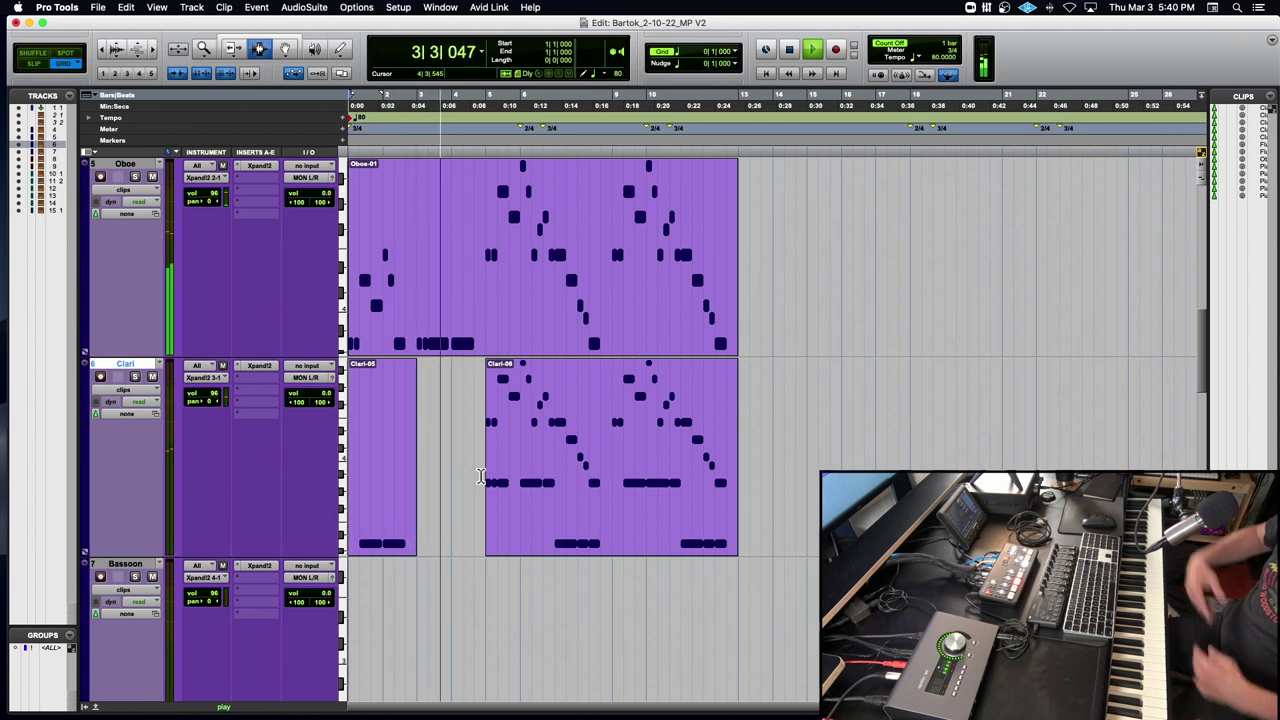
{"action": "key", "text": "space"}
Open the Oboe clip in the MIDI Editor, lower the velocities of its bar 3 and 4 notes, and audition them.
{"action": "scroll", "coordinate": [481, 477], "scroll_direction": "up", "scroll_amount": 3}
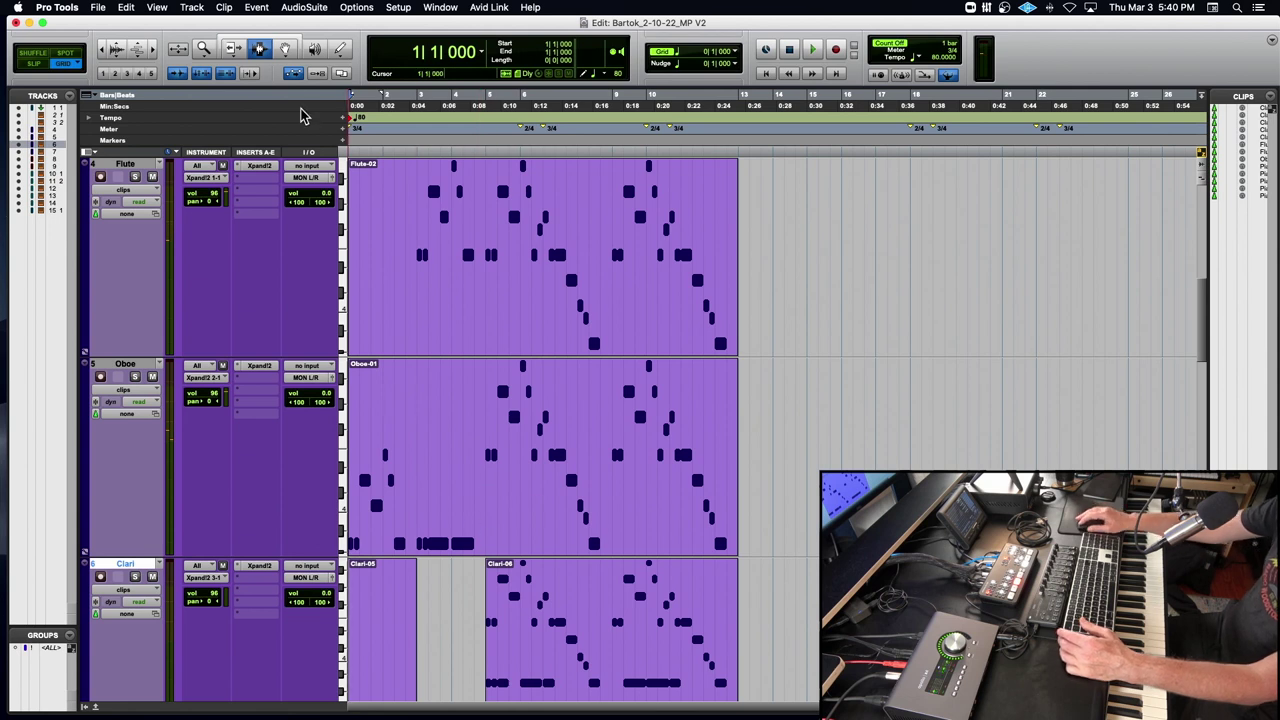
{"action": "left_click", "coordinate": [284, 51]}
{"action": "double_click", "coordinate": [430, 541]}
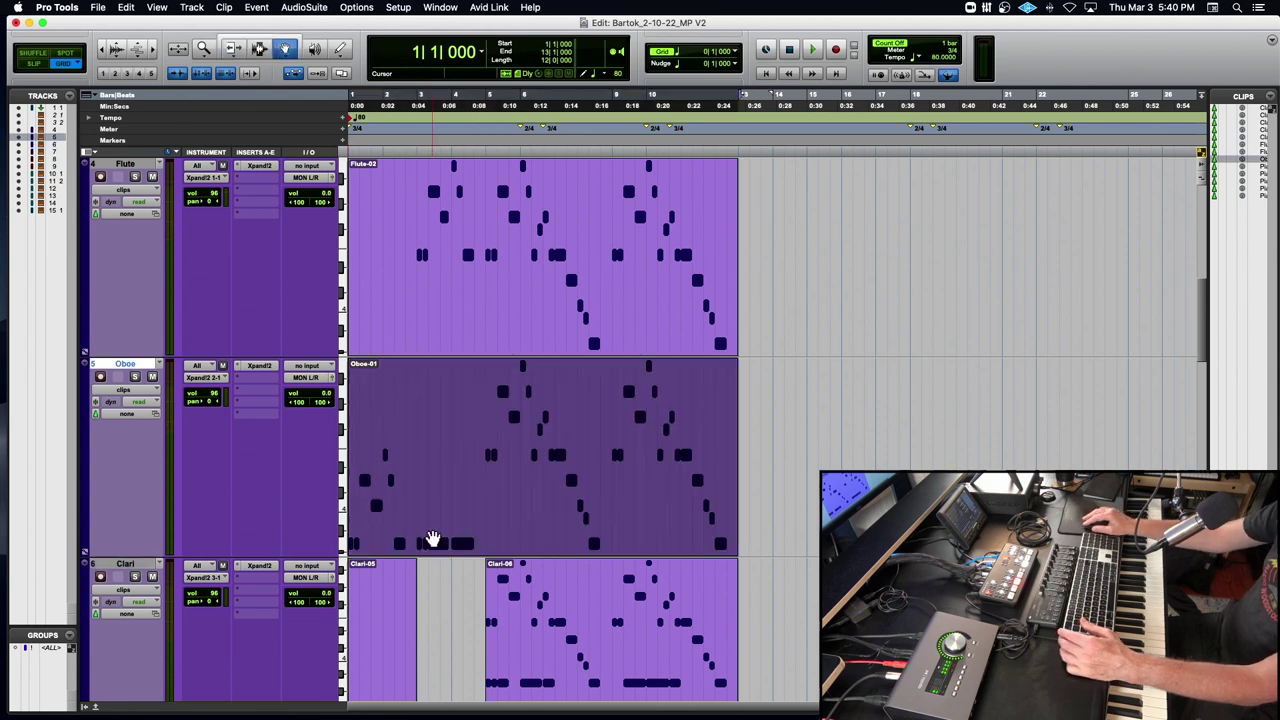
{"action": "key", "text": "r"}
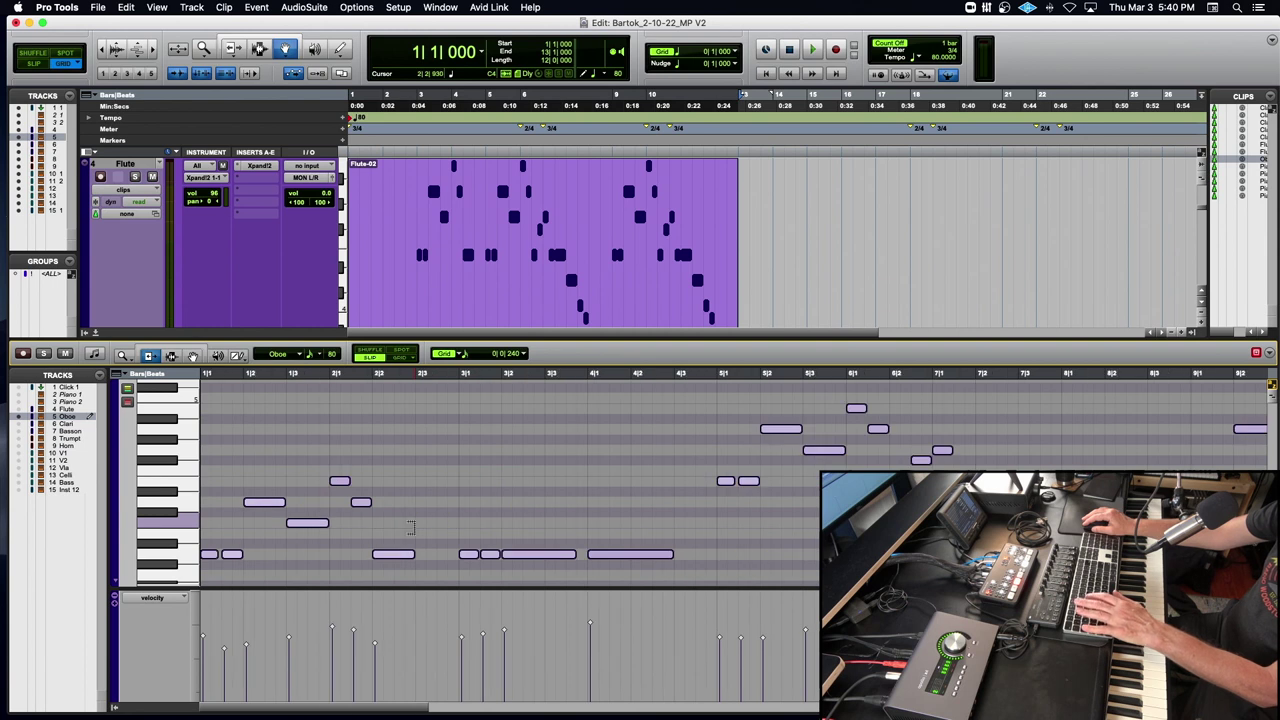
{"action": "left_click_drag", "start_coordinate": [449, 376], "coordinate": [658, 396]}
{"action": "left_click_drag", "start_coordinate": [595, 629], "coordinate": [595, 655]}
{"action": "key", "text": "space"}
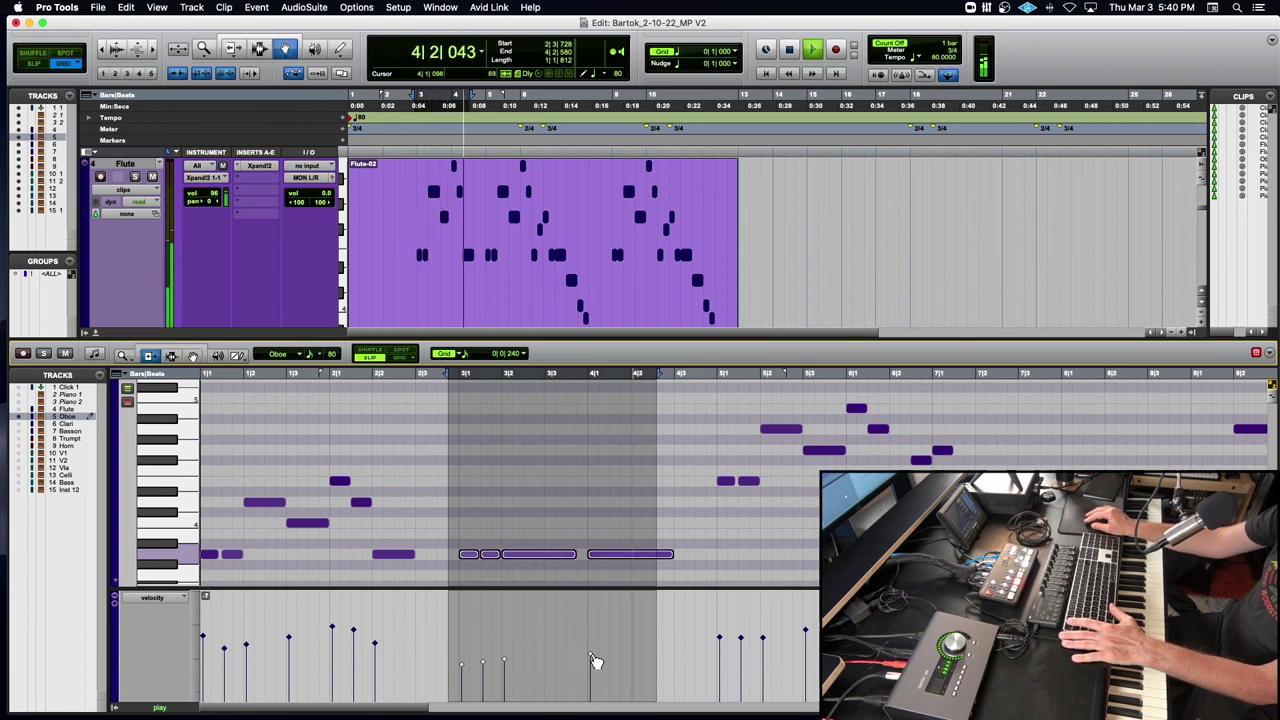
{"action": "key", "text": "space"}
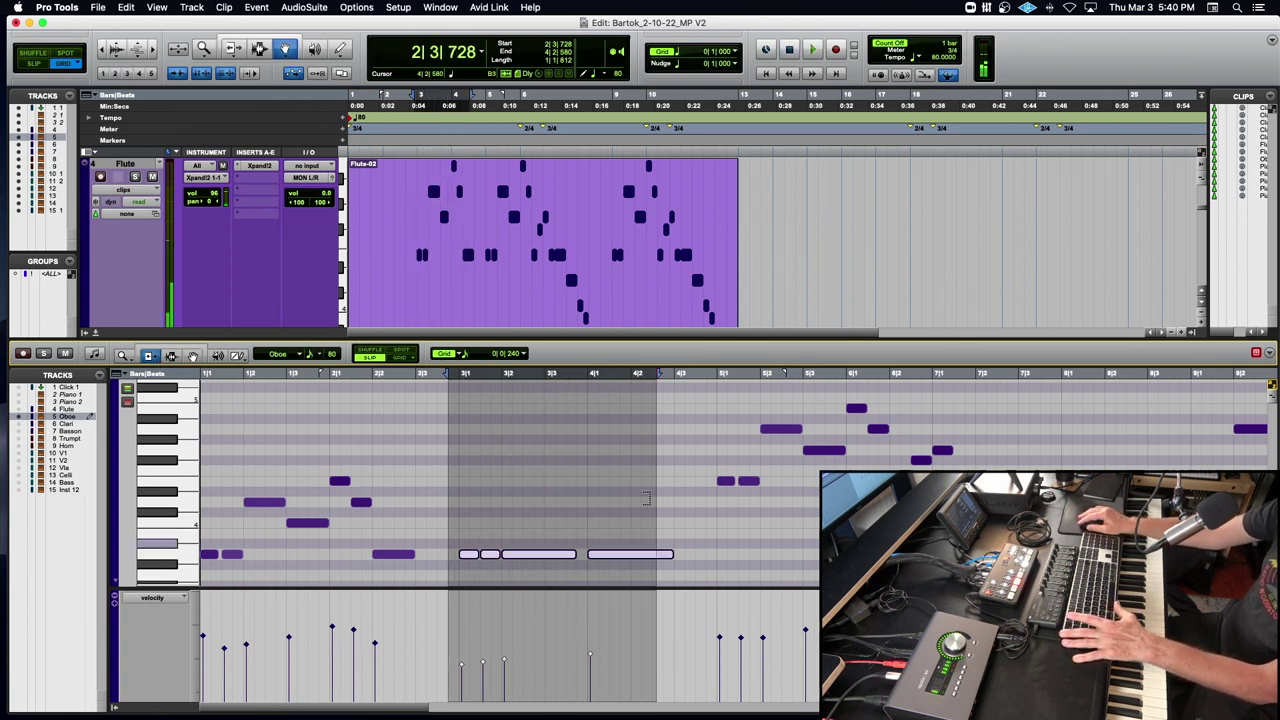
Slightly lengthen the Oboe's low note at bar 3 beat 2 and play the passage from just before bar 3.
{"action": "left_click", "coordinate": [576, 386]}
{"action": "left_click", "coordinate": [578, 556]}
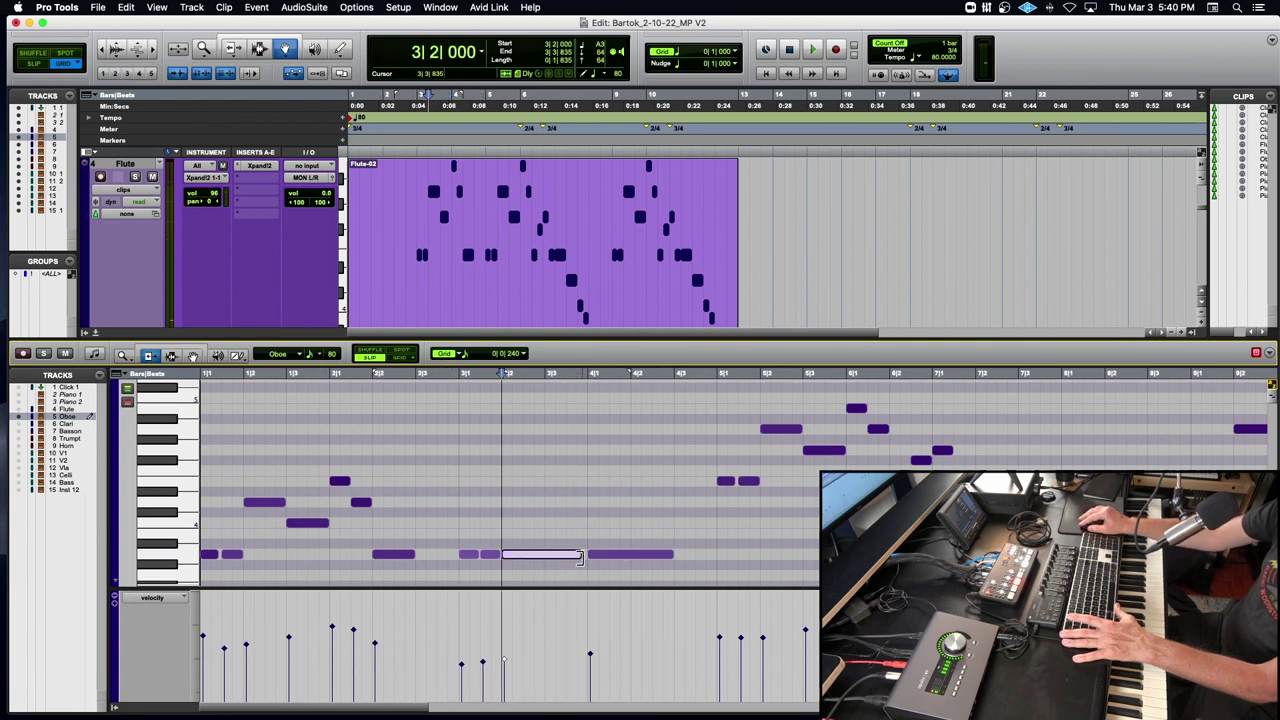
{"action": "left_click", "coordinate": [450, 376]}
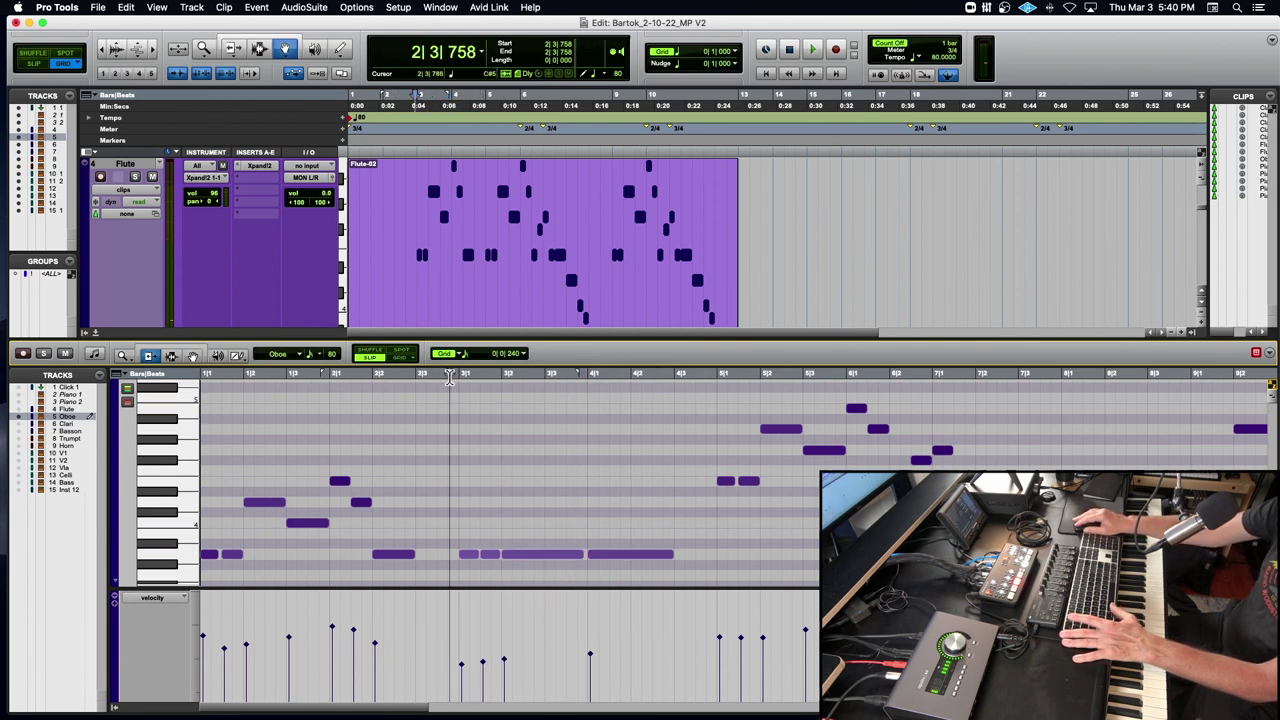
{"action": "key", "text": "space"}
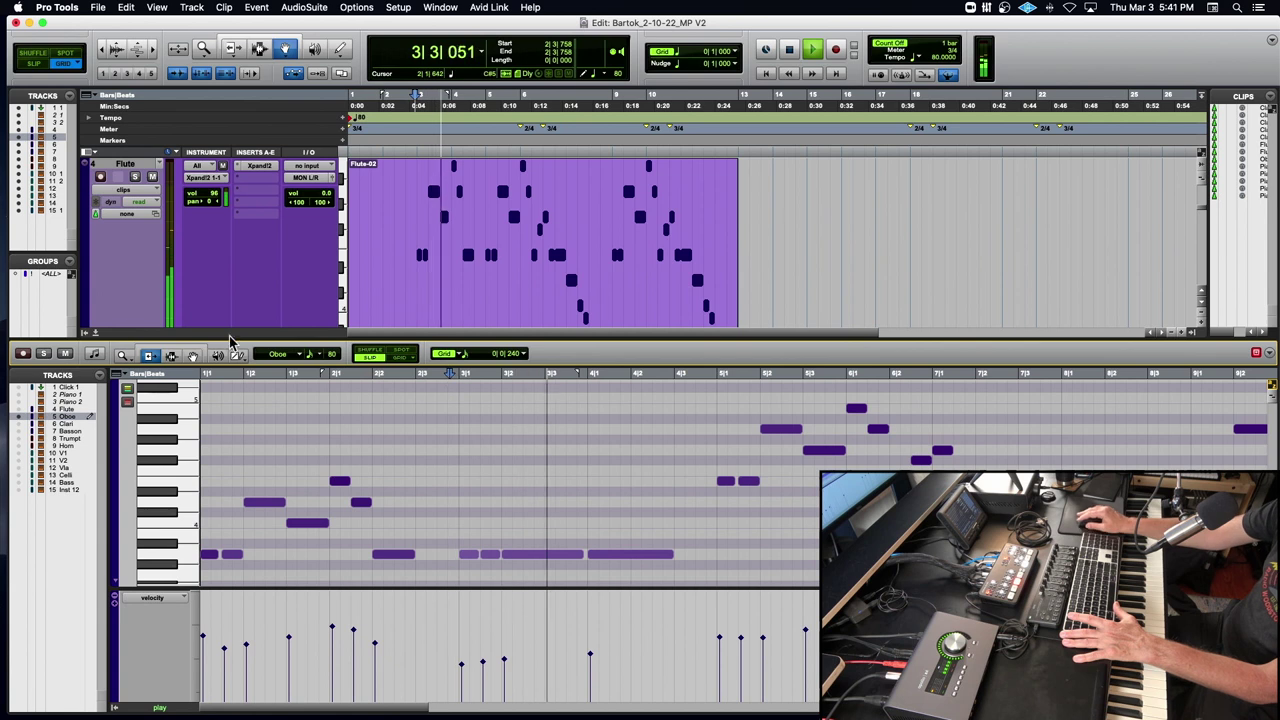
{"action": "left_click_drag", "start_coordinate": [95, 338], "coordinate": [95, 336]}
{"action": "left_click", "coordinate": [95, 333]}
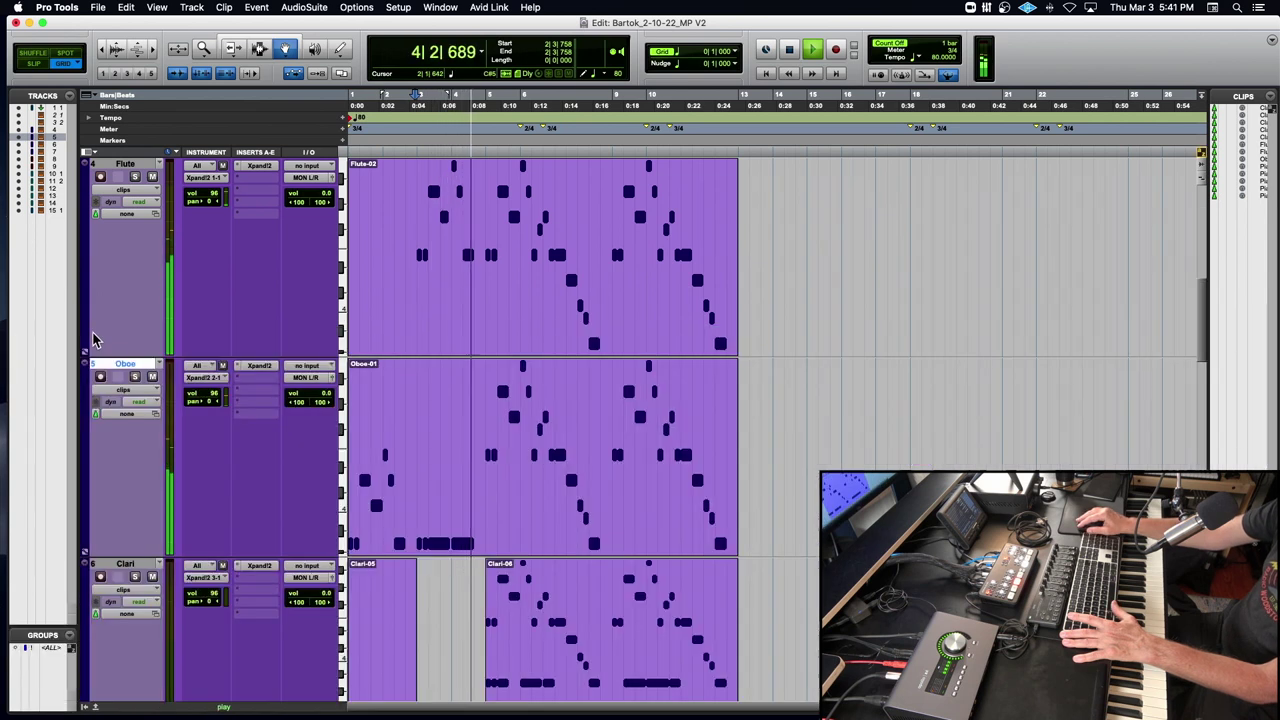
{"action": "key", "text": "space"}
Copy the Piano 2 passage from bar 1 to bar 3 beat 3 and paste it into the Bassoon track at bar 1.
{"action": "scroll", "coordinate": [516, 422], "scroll_direction": "down", "scroll_amount": 3}
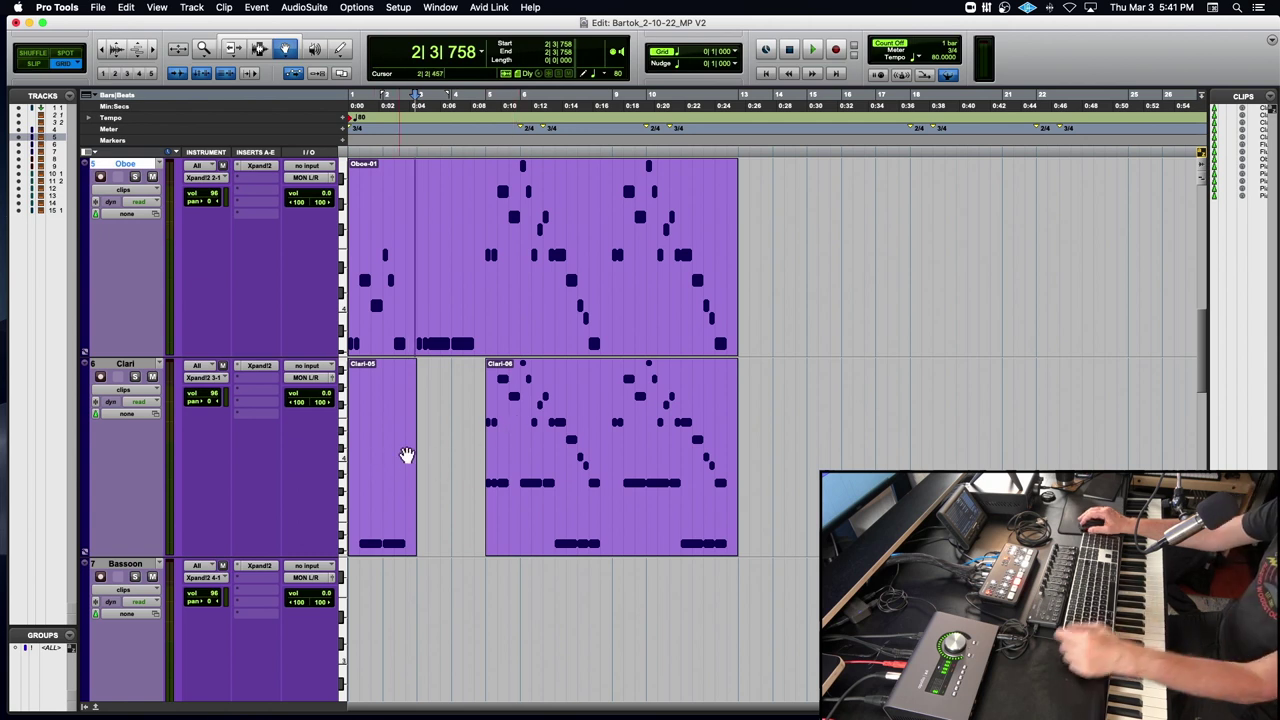
{"action": "scroll", "coordinate": [486, 432], "scroll_direction": "up", "scroll_amount": 5}
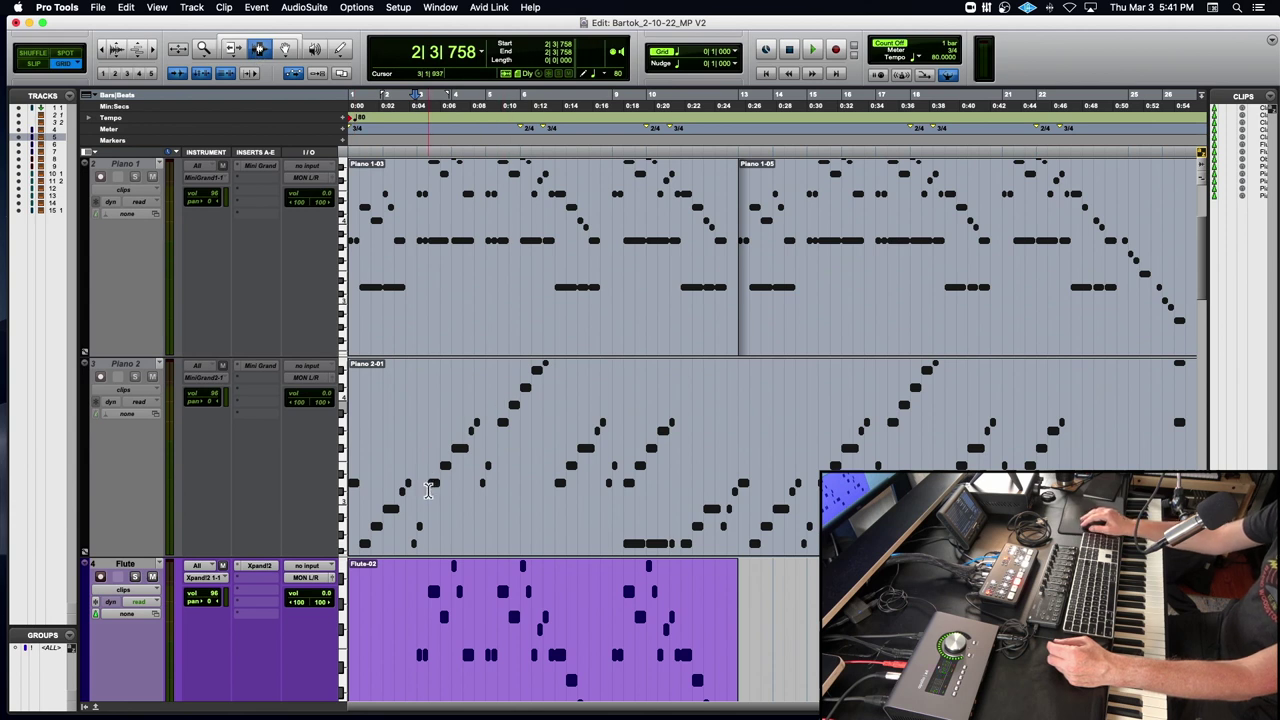
{"action": "left_click", "coordinate": [428, 490]}
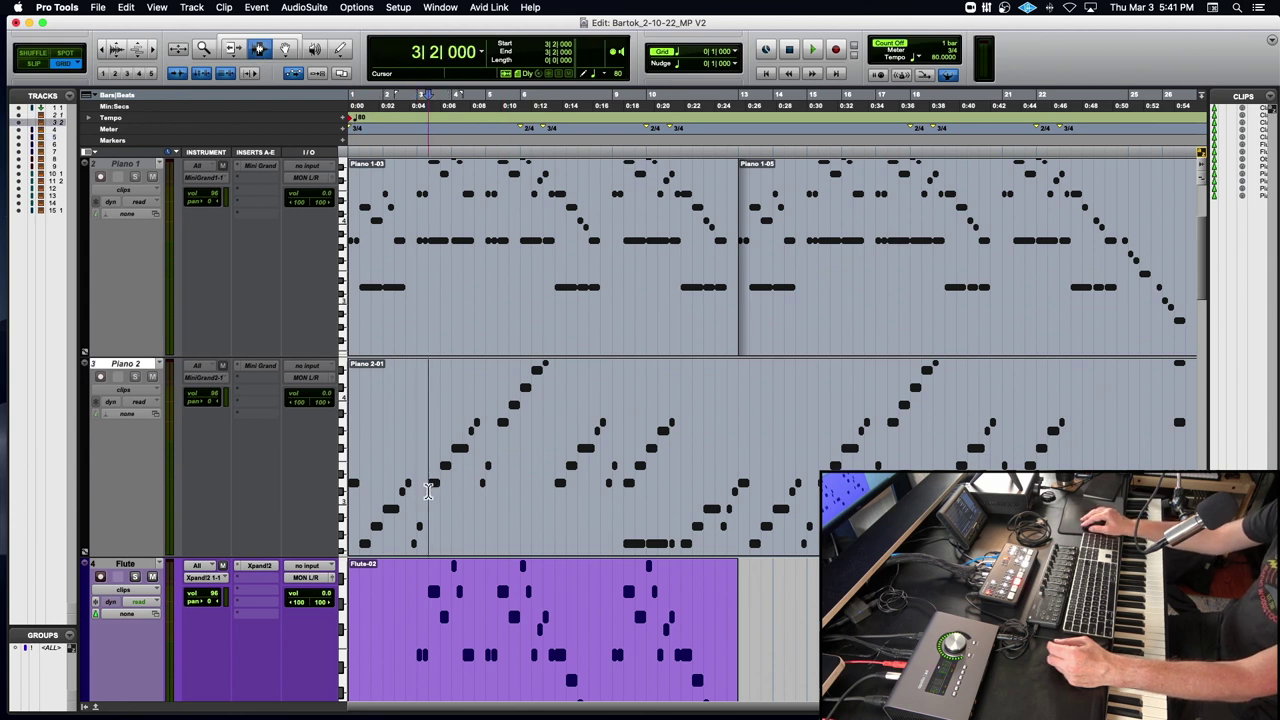
{"action": "left_click_drag", "start_coordinate": [440, 487], "coordinate": [342, 490]}
{"action": "key", "text": "alt+f"}
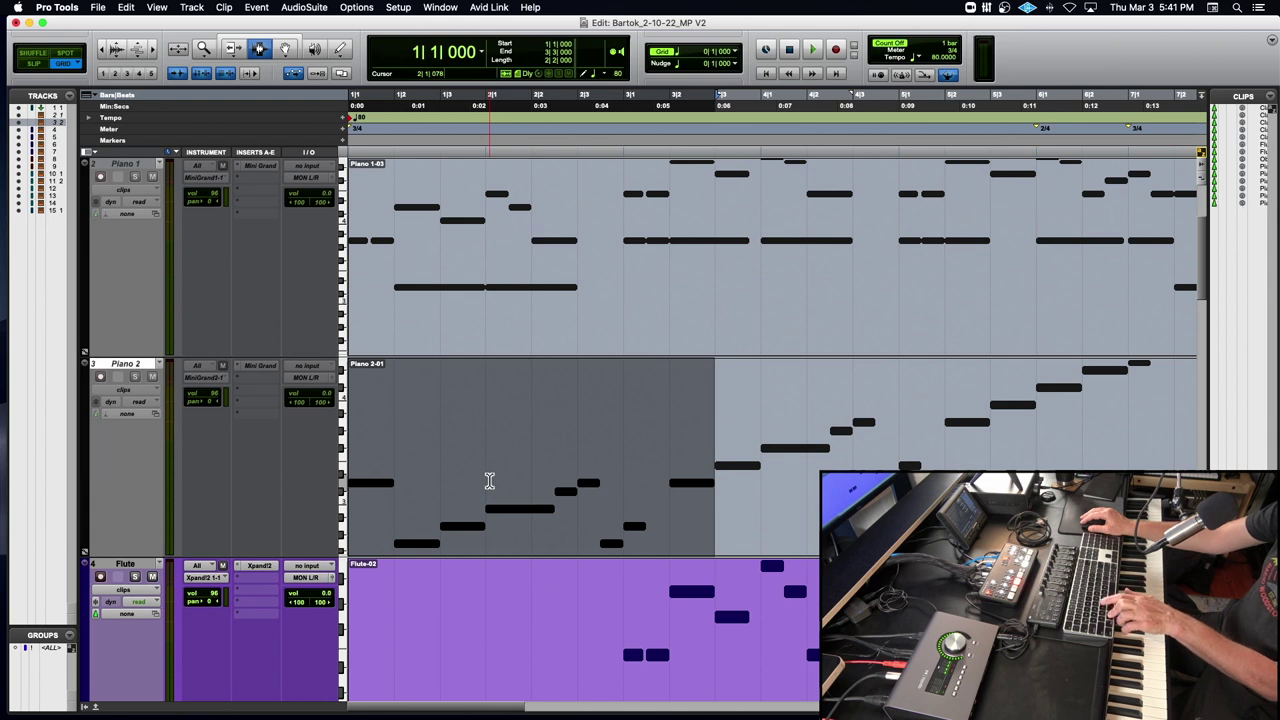
{"action": "scroll", "coordinate": [489, 481], "scroll_direction": "down", "scroll_amount": 10}
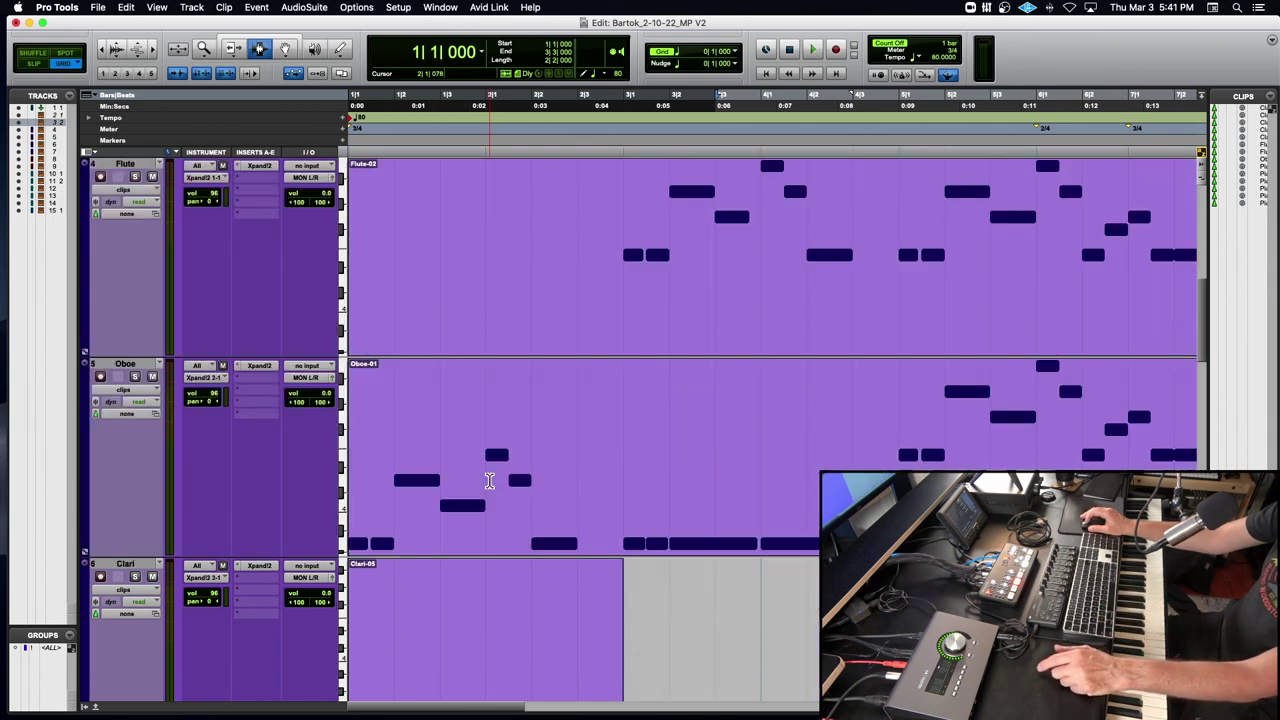
{"action": "left_click", "coordinate": [485, 481]}
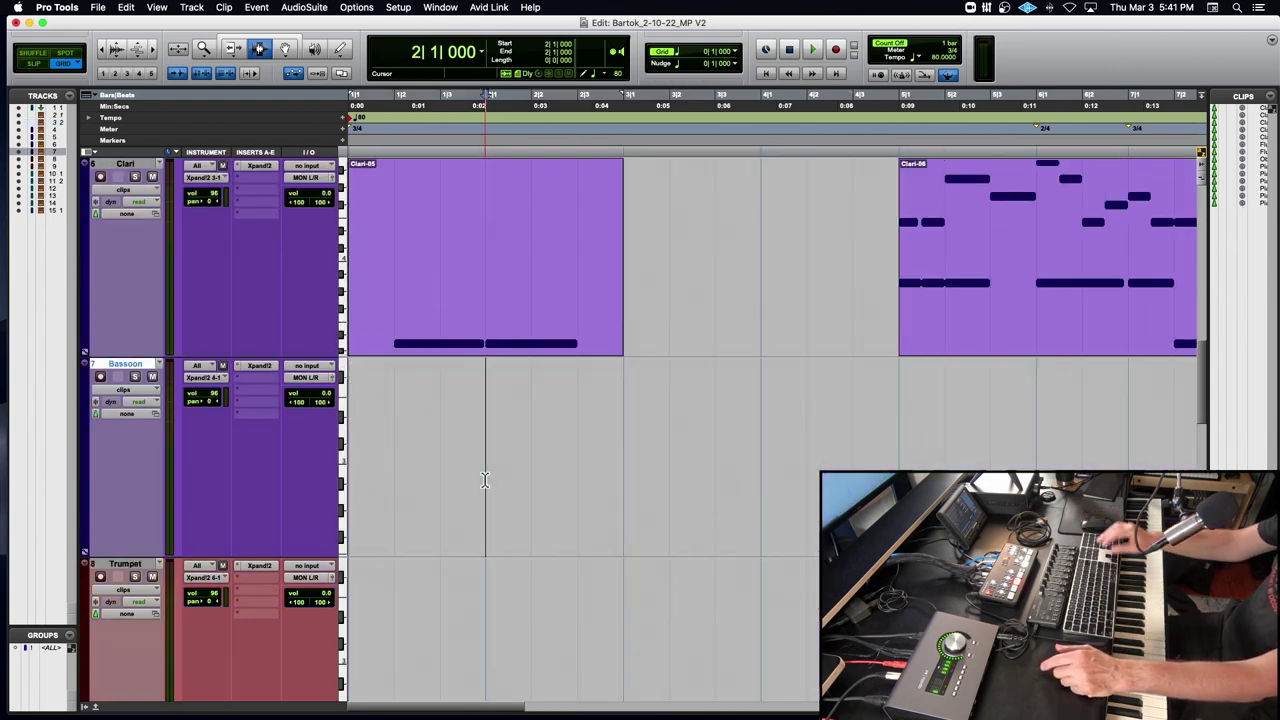
{"action": "key", "text": "Return"}
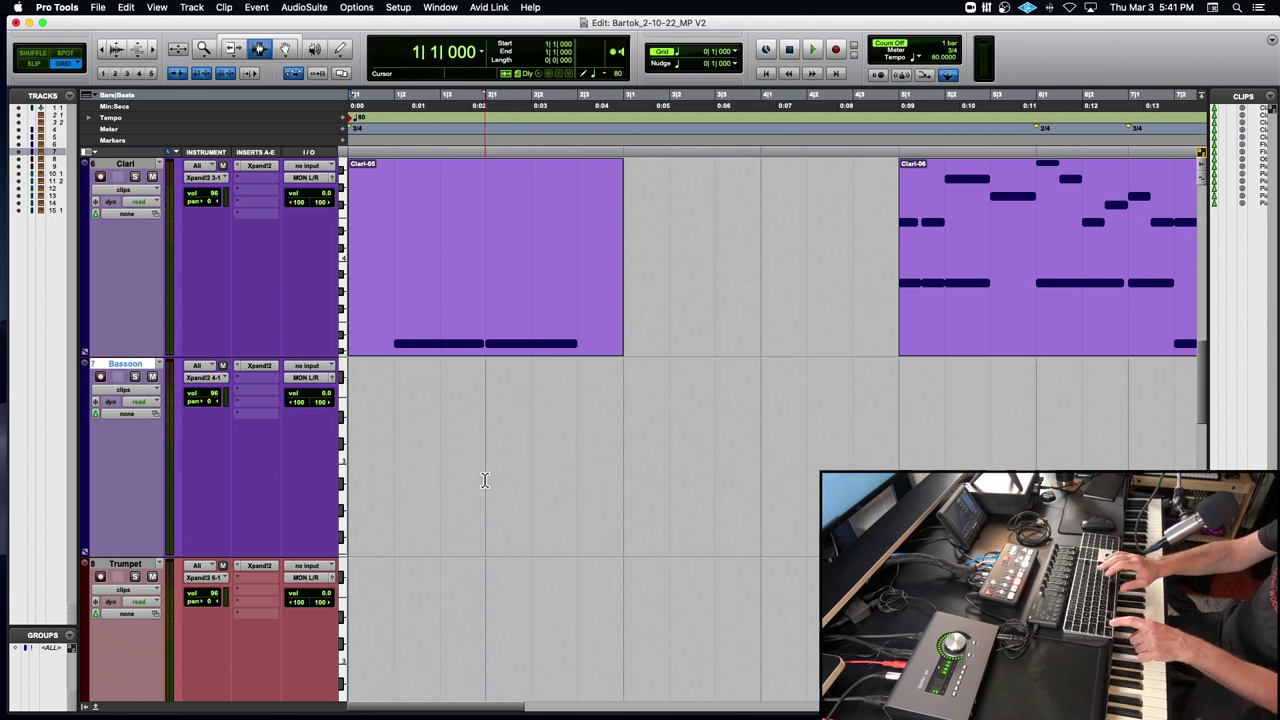
{"action": "key", "text": "super+v"}
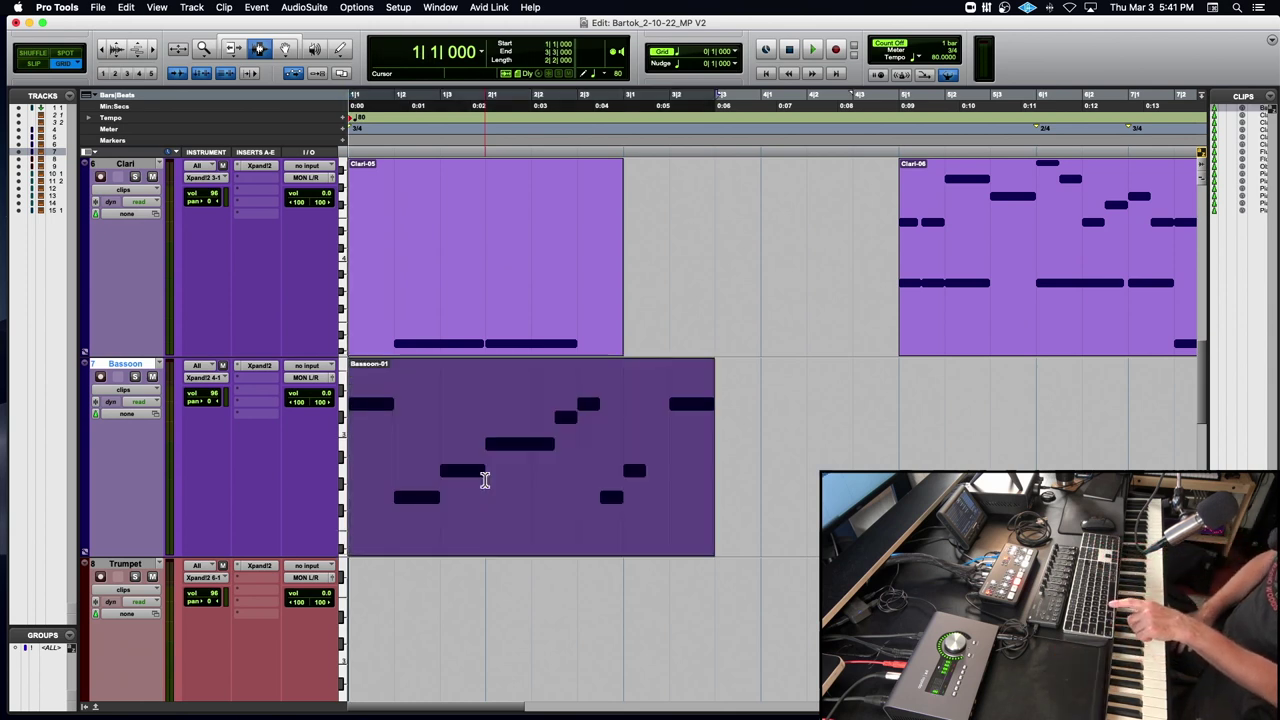
Play the opening with the pasted Bassoon part and examine its last notes around bar 3.
{"action": "key", "text": "space"}
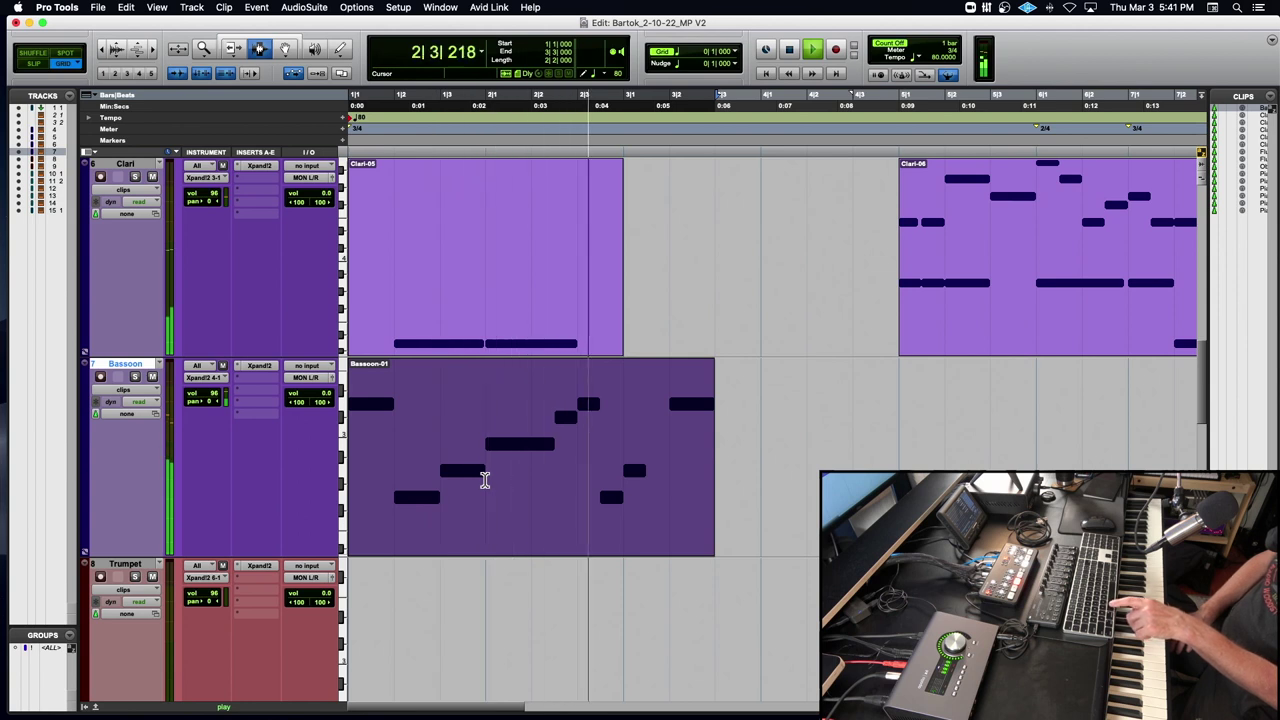
{"action": "key", "text": "space"}
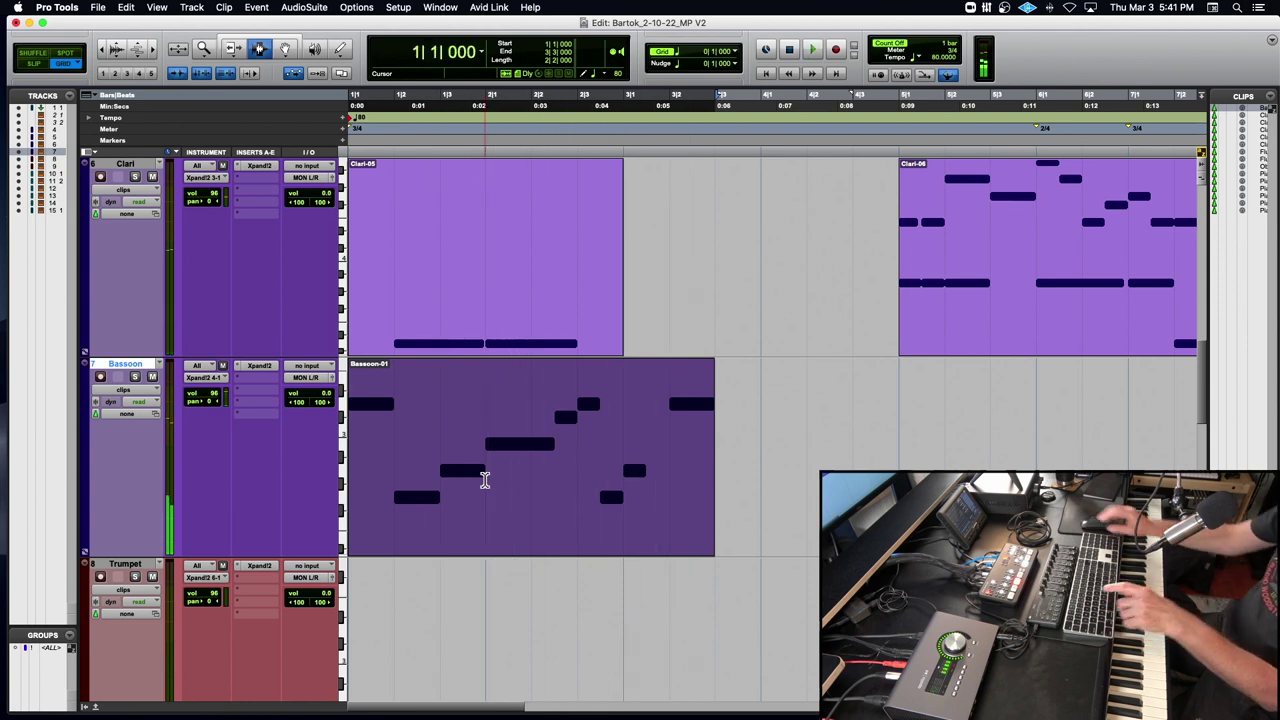
{"action": "left_click_drag", "start_coordinate": [671, 429], "coordinate": [741, 431]}
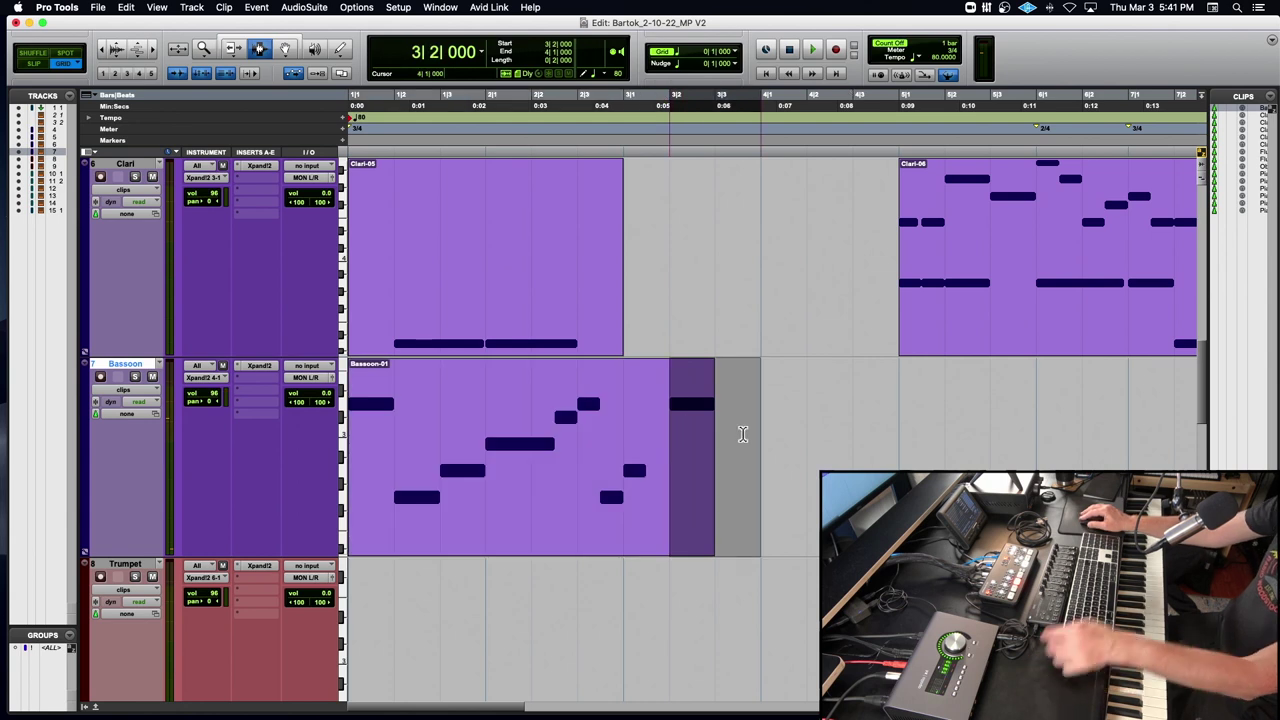
{"action": "left_click", "coordinate": [622, 437]}
{"action": "key", "text": "super+e"}
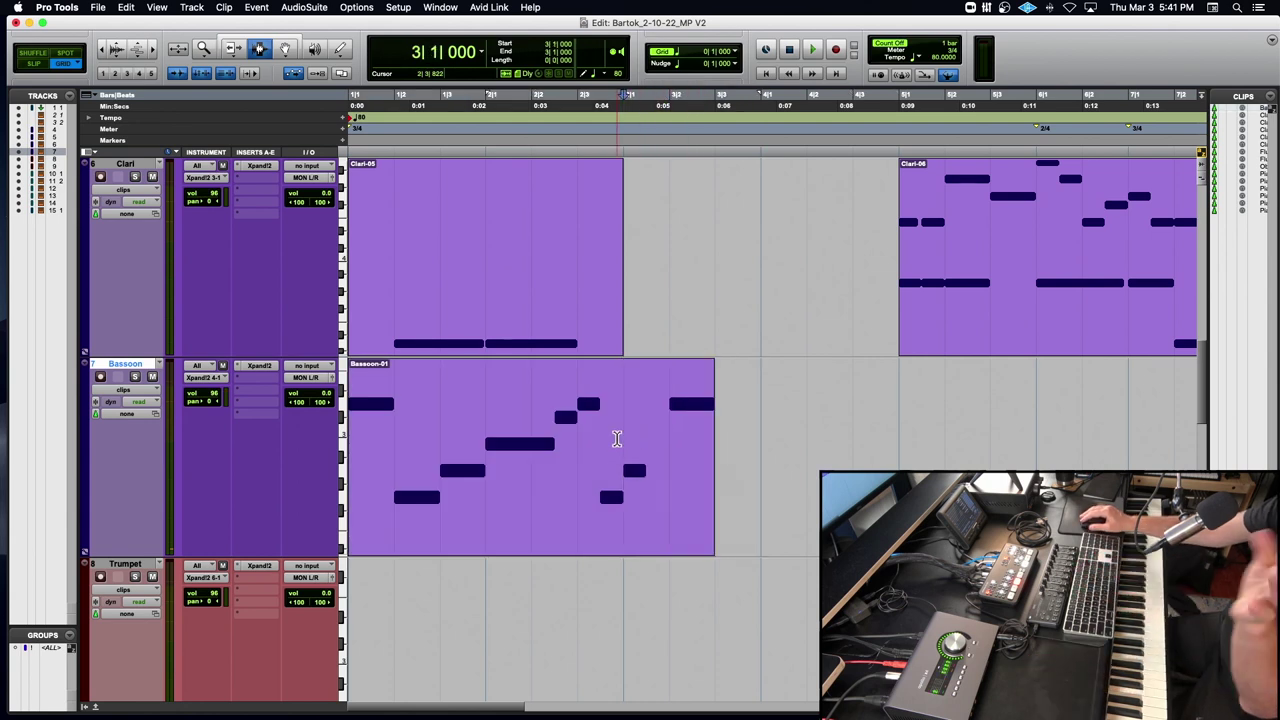
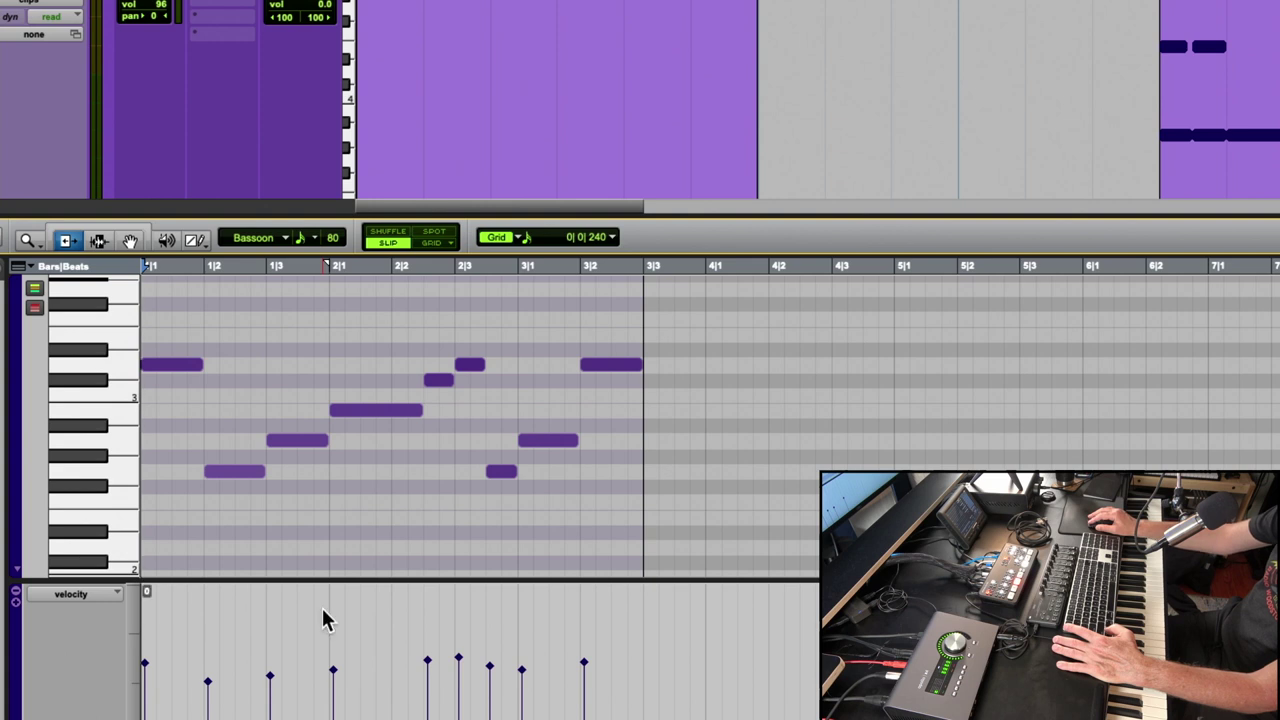
Audition the Bassoon clip from bar 1 and lower its velocities, setting the last note at bar 3 beat 2 to 54.
{"action": "left_click_drag", "start_coordinate": [323, 608], "coordinate": [323, 620]}
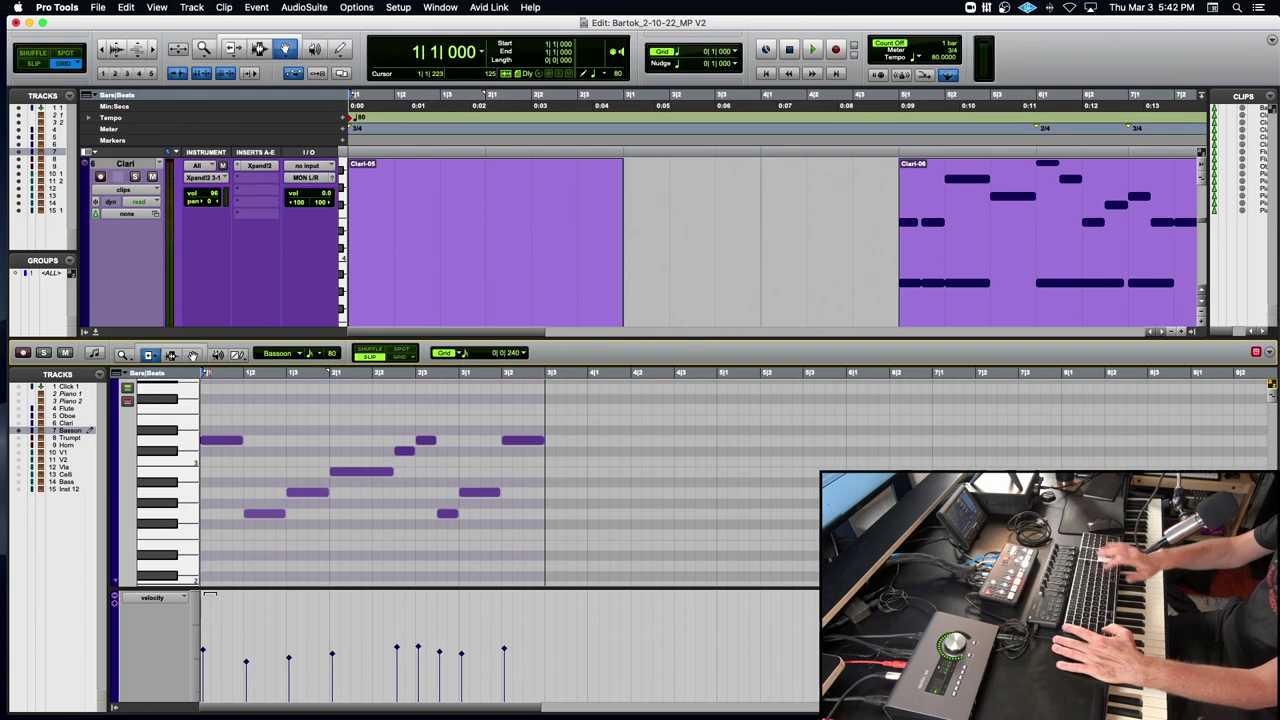
{"action": "key", "text": "space"}
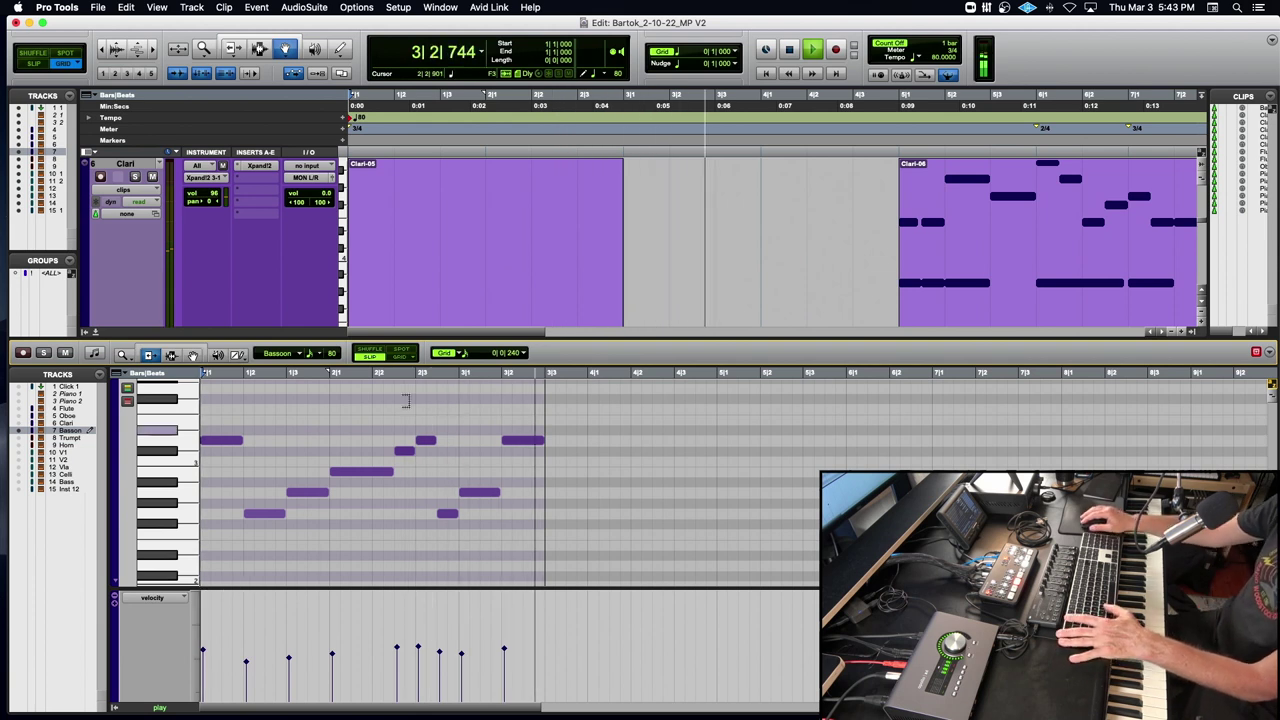
{"action": "key", "text": "space"}
{"action": "left_click", "coordinate": [508, 656]}
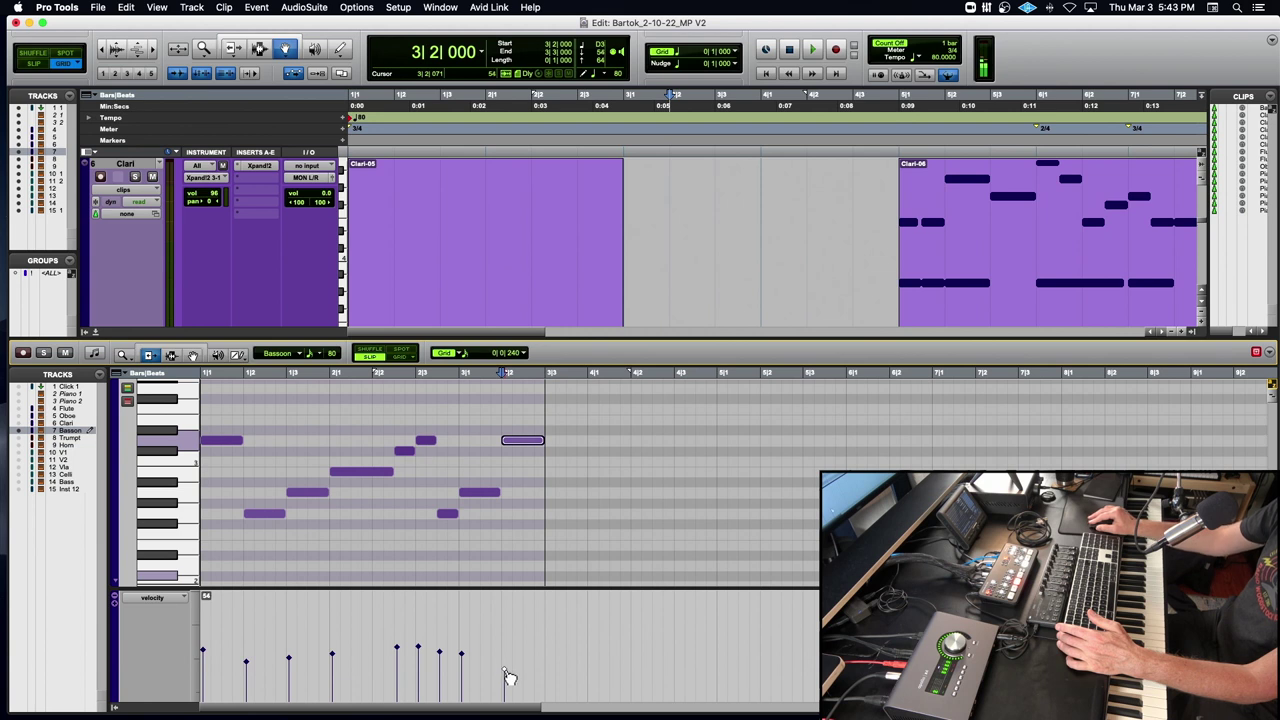
{"action": "left_click", "coordinate": [96, 333]}
Try copying the Piano 2 passage from bar 3 beat 2 to bar 5 beat 3 into the Clari track at bar 3.
{"action": "scroll", "coordinate": [655, 345], "scroll_direction": "up", "scroll_amount": 3}
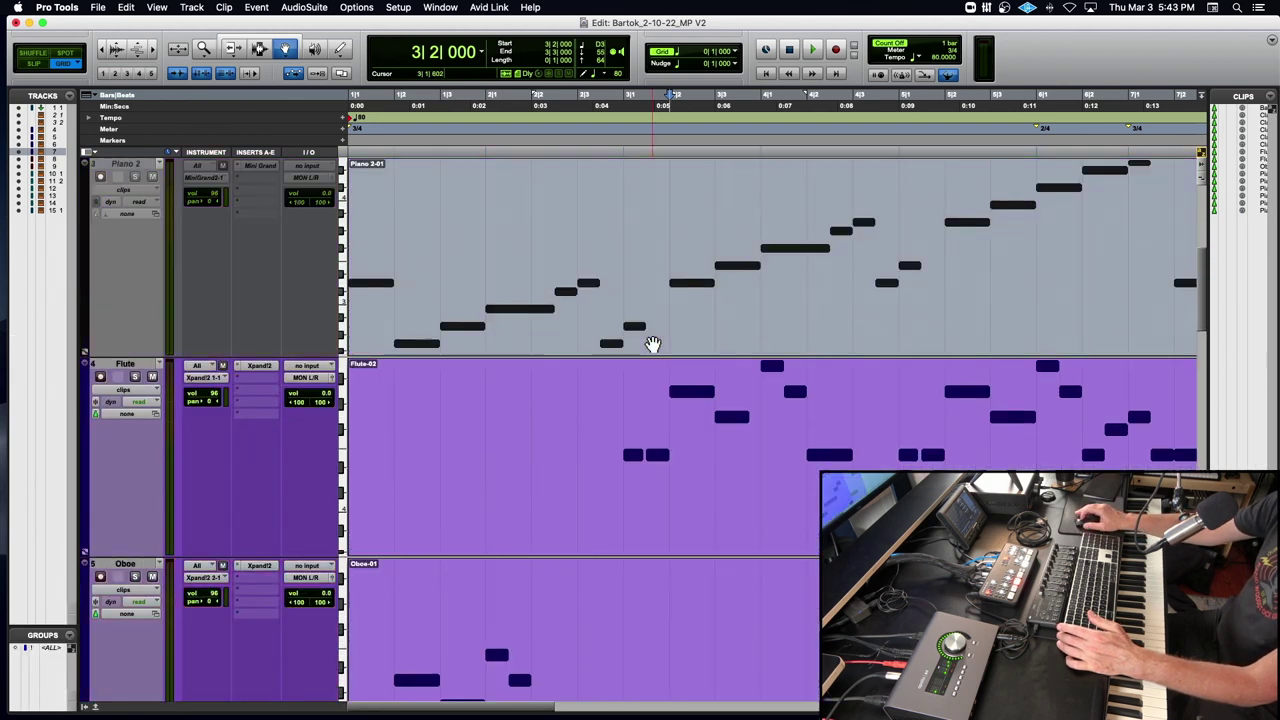
{"action": "scroll", "coordinate": [653, 345], "scroll_direction": "down", "scroll_amount": 1}
{"action": "scroll", "coordinate": [652, 344], "scroll_direction": "down", "scroll_amount": 1}
{"action": "scroll", "coordinate": [652, 344], "scroll_direction": "up", "scroll_amount": 2}
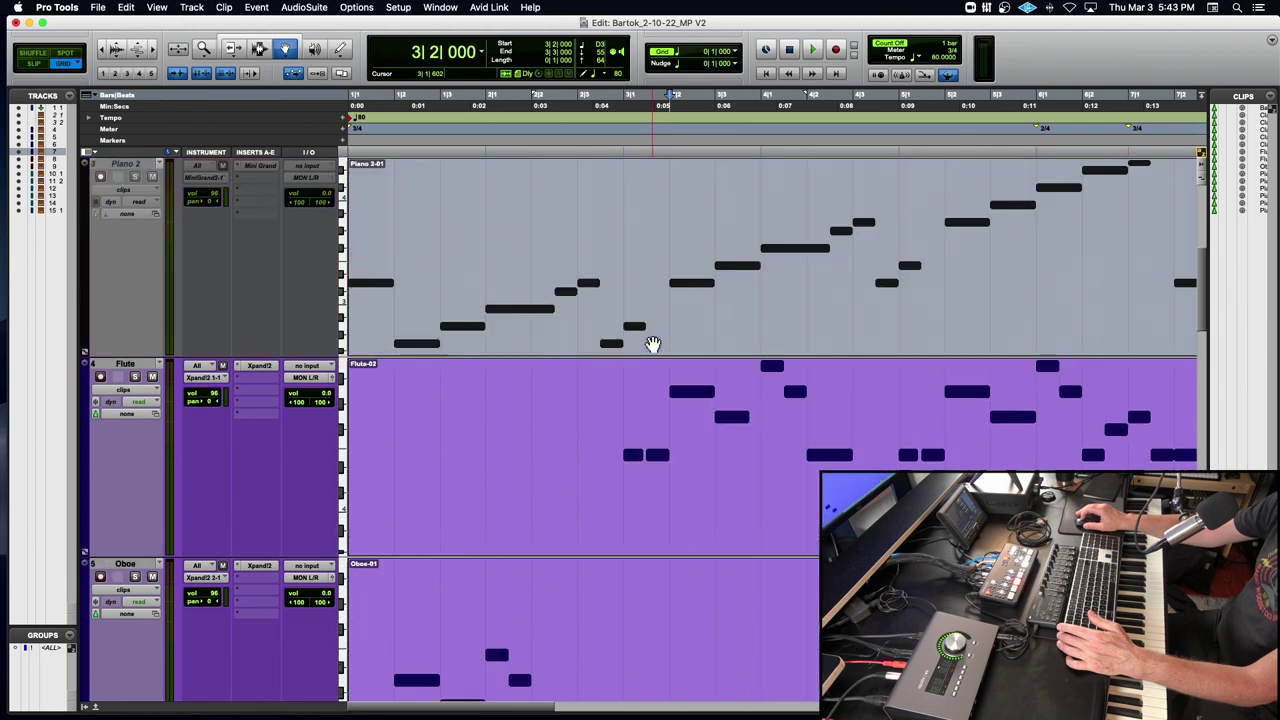
{"action": "left_click", "coordinate": [259, 48]}
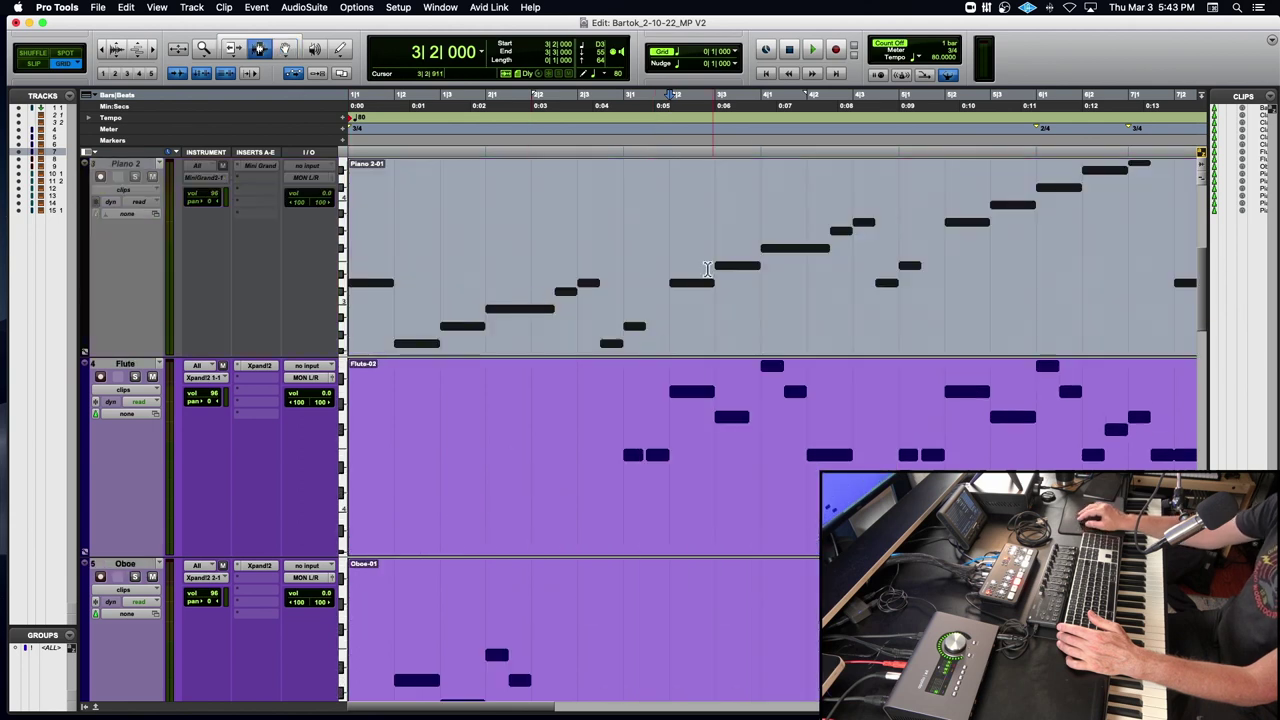
{"action": "left_click_drag", "start_coordinate": [669, 278], "coordinate": [972, 275]}
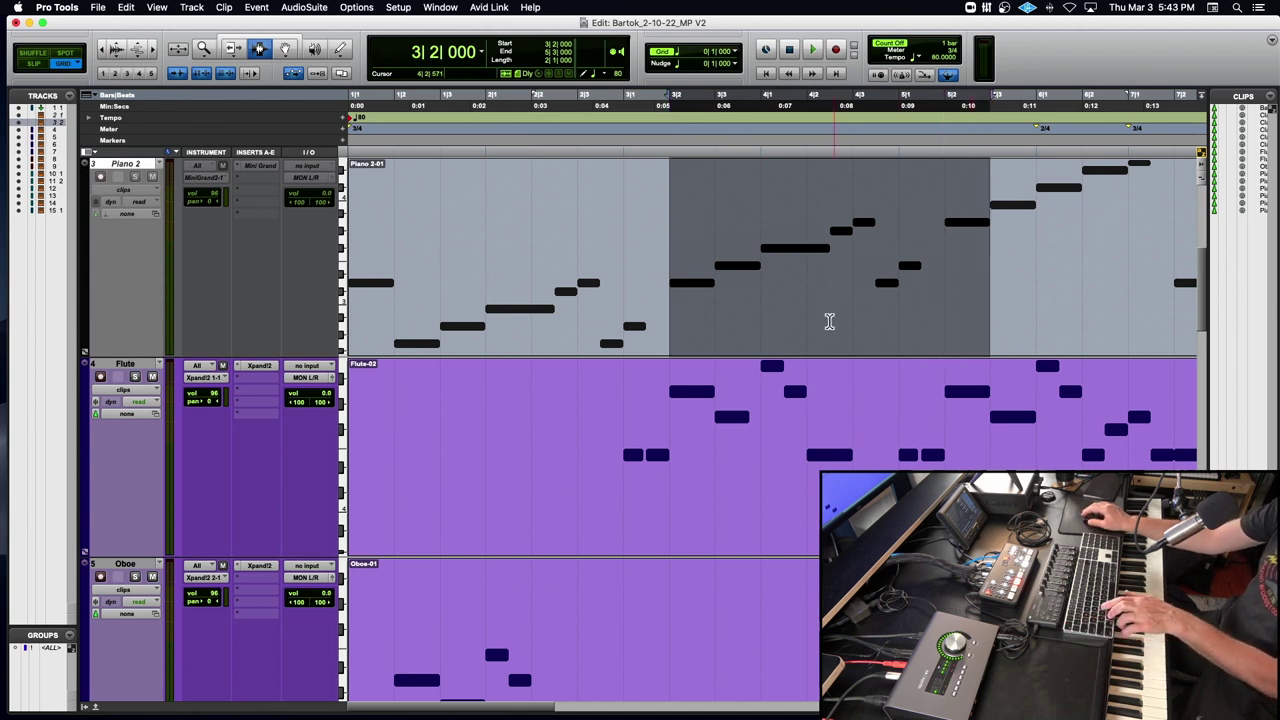
{"action": "scroll", "coordinate": [631, 515], "scroll_direction": "down", "scroll_amount": 4}
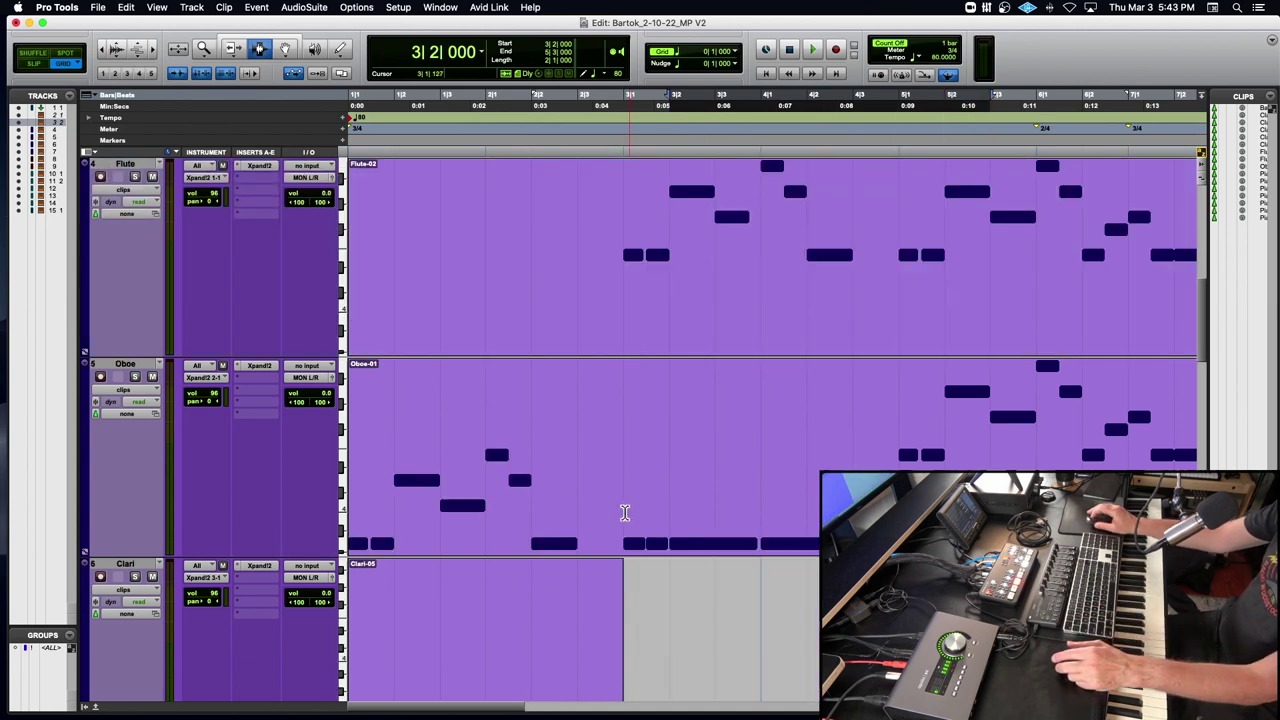
{"action": "left_click", "coordinate": [627, 612]}
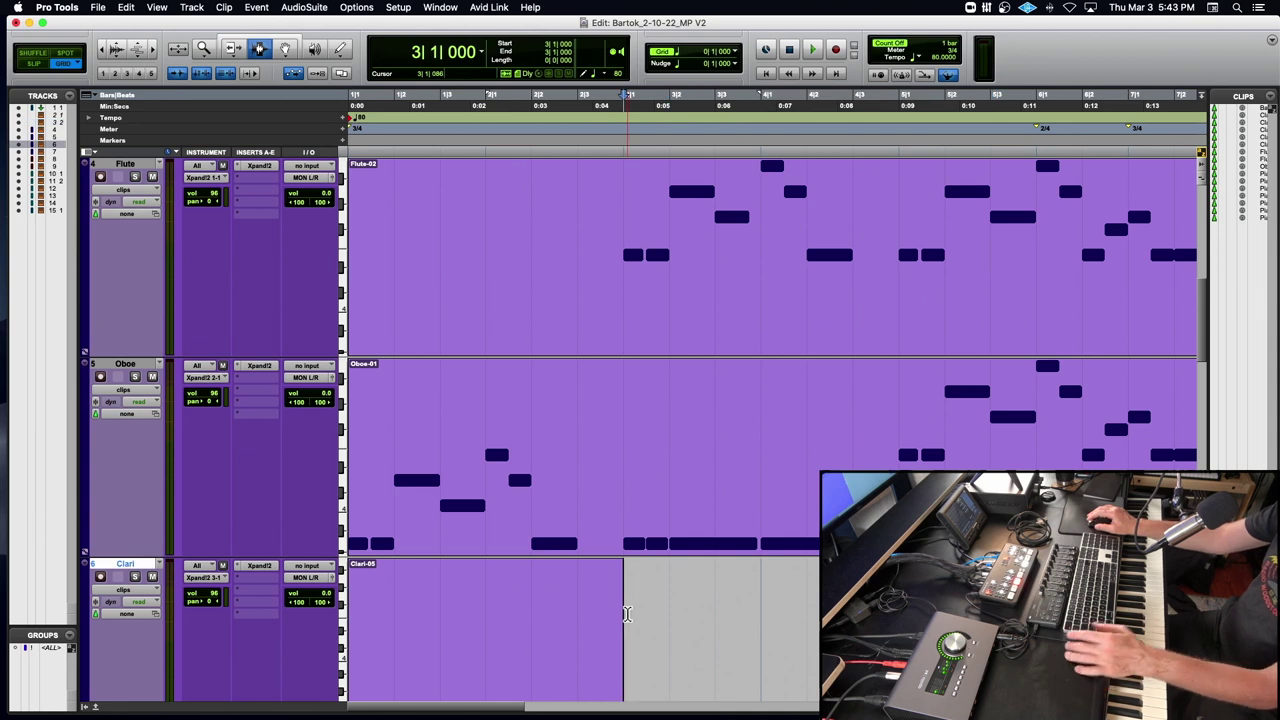
{"action": "key", "text": "super+v"}
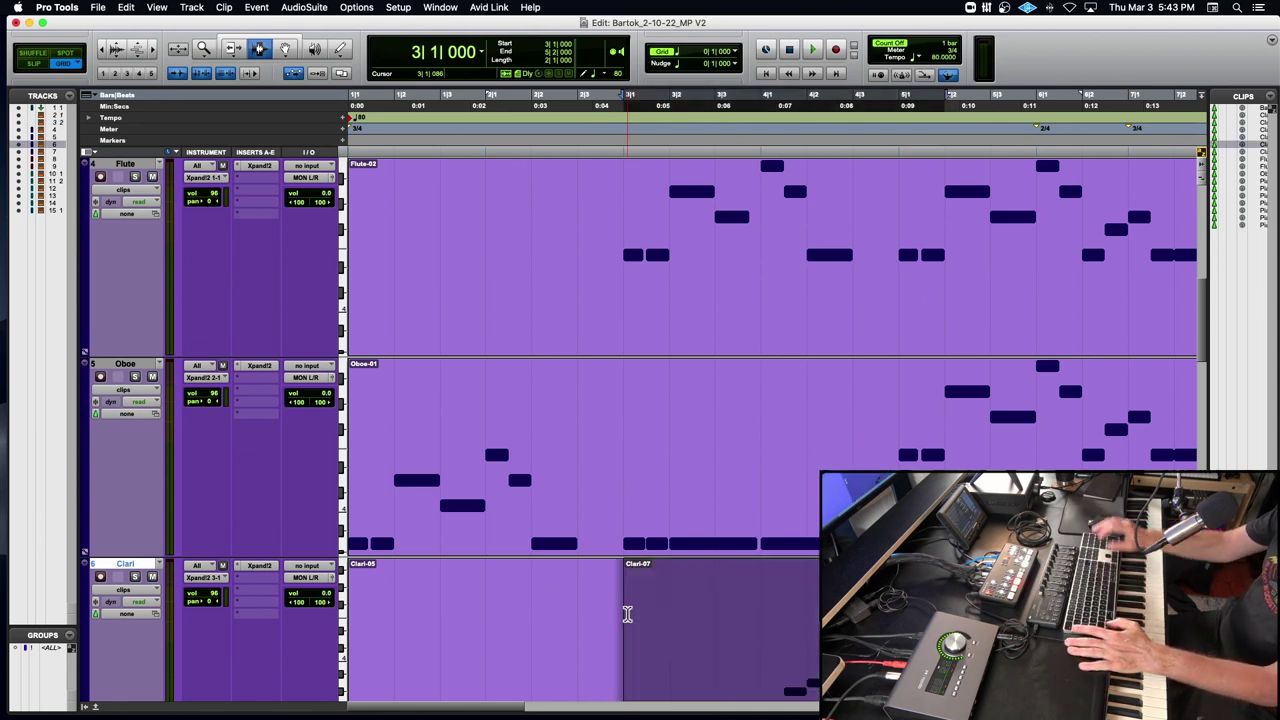
Delete the old Clari clip starting at bar 5 and the pasted section starting at bar 3.
{"action": "triple_click", "coordinate": [984, 609]}
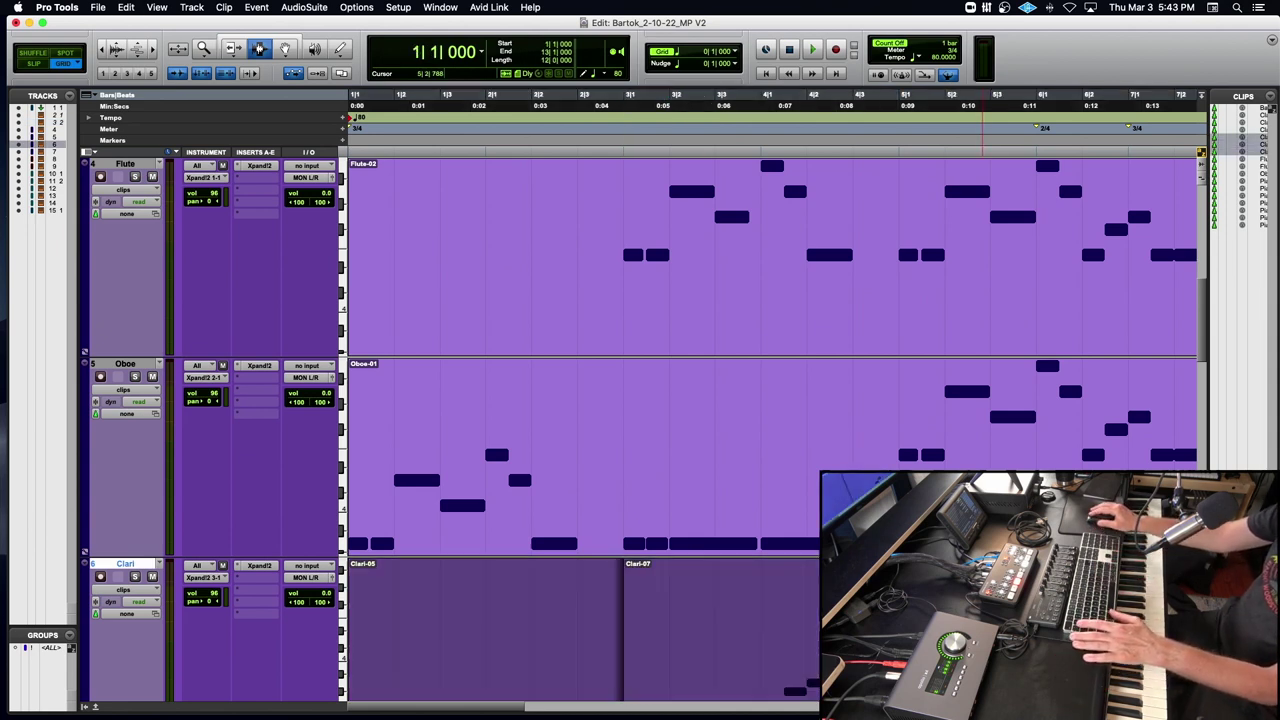
{"action": "double_click", "coordinate": [982, 609]}
{"action": "key", "text": "Delete"}
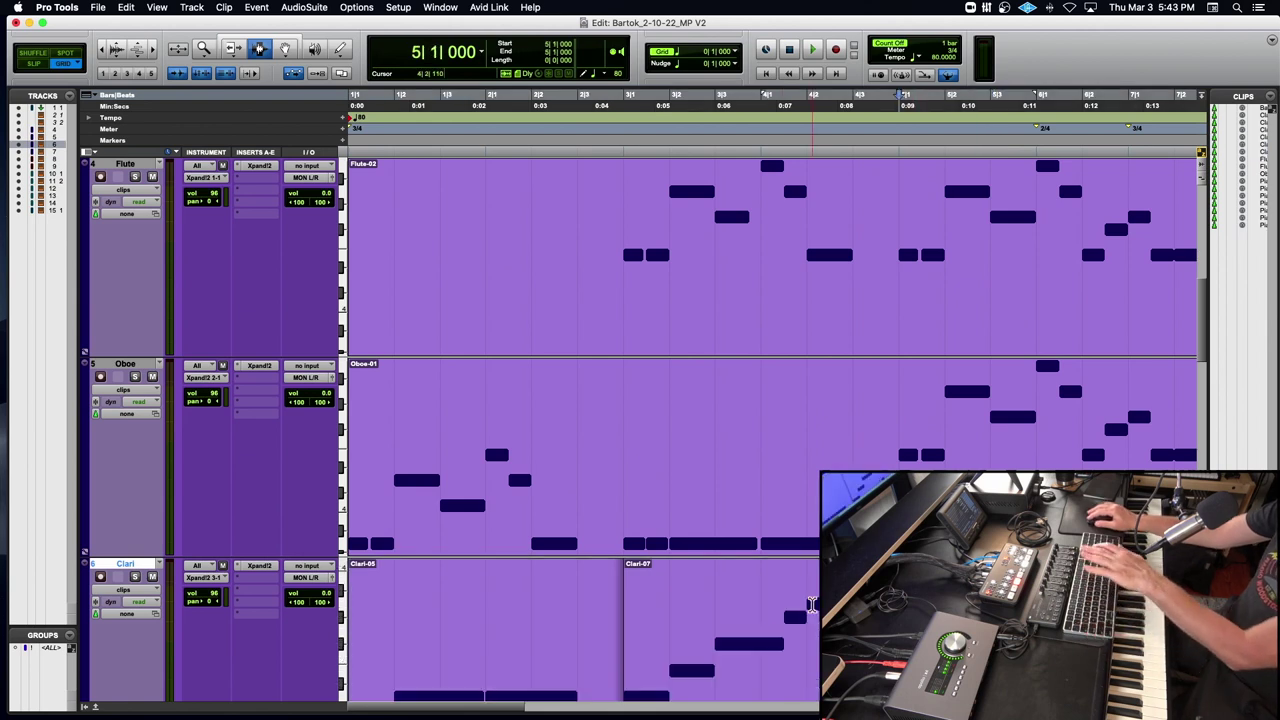
{"action": "left_click_drag", "start_coordinate": [635, 630], "coordinate": [990, 630]}
{"action": "key", "text": "Delete"}
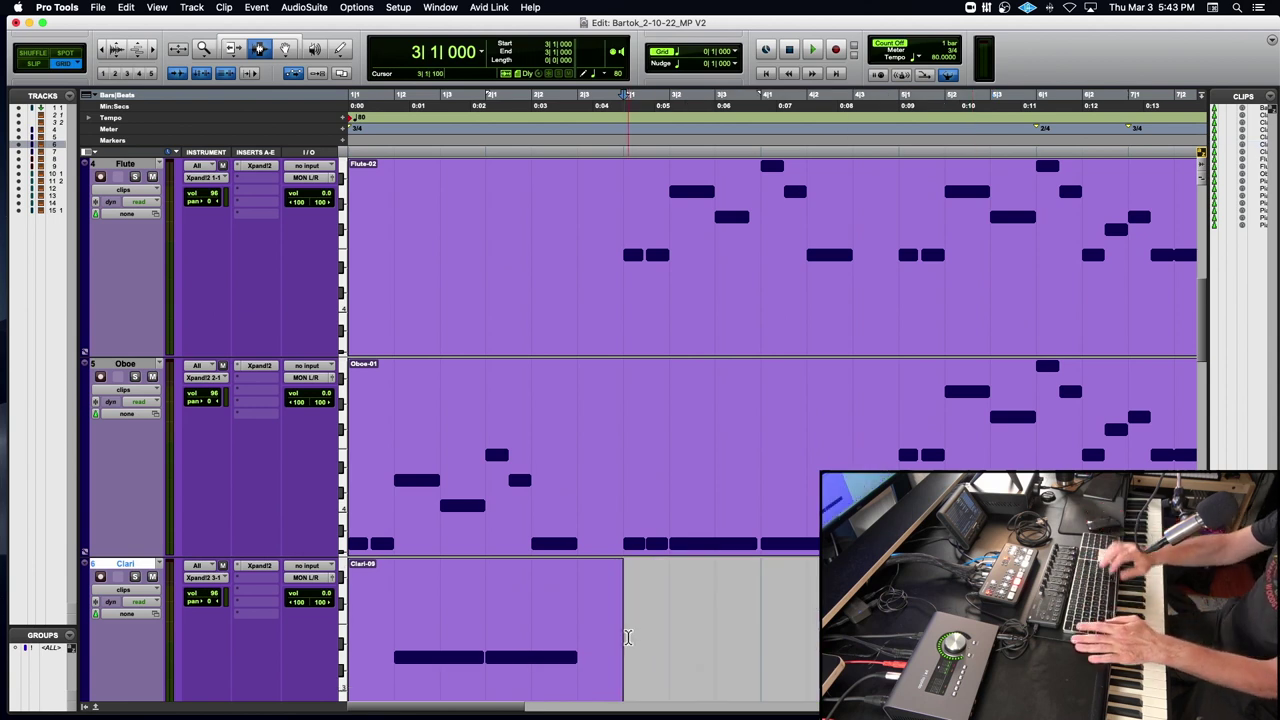
Paste the copied passage into the Clari track at bar 3 beat 1 and audition it from bar 2 beat 3.
{"action": "key", "text": "super+v"}
{"action": "left_click", "coordinate": [591, 622]}
{"action": "key", "text": "space"}
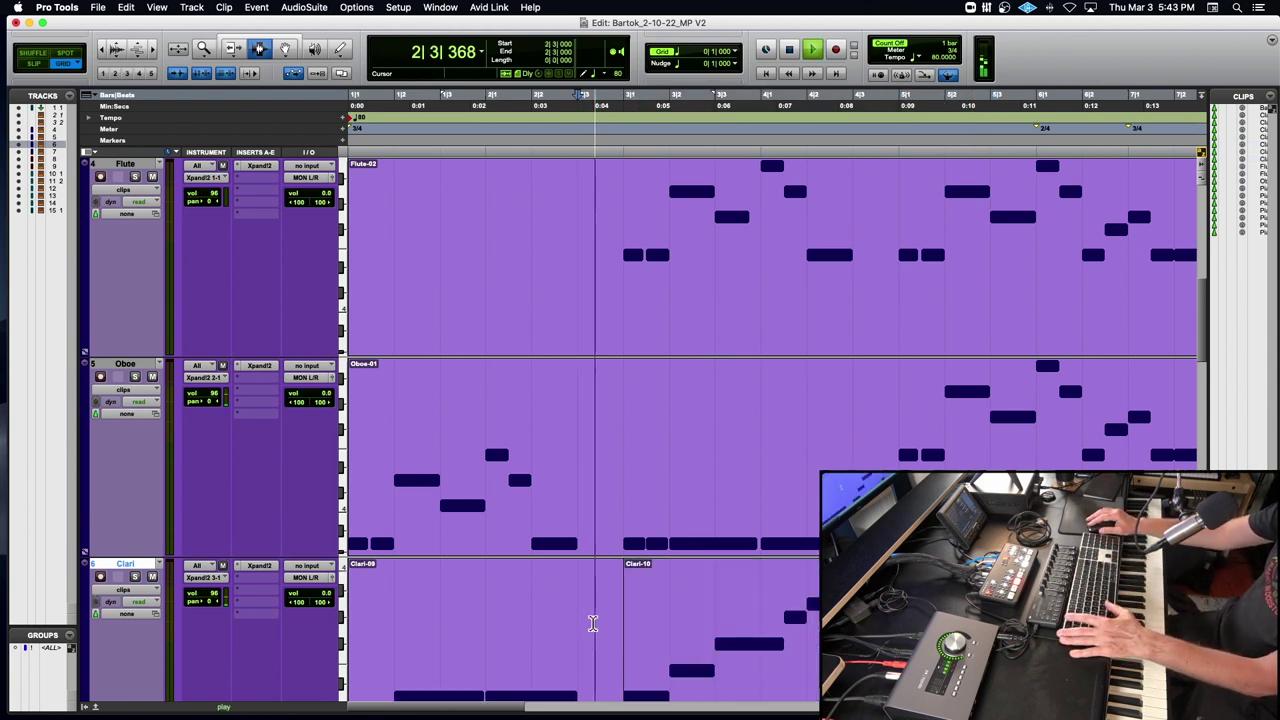
{"action": "scroll", "coordinate": [590, 615], "scroll_direction": "down", "scroll_amount": 3}
{"action": "scroll", "coordinate": [590, 608], "scroll_direction": "right", "scroll_amount": 3}
{"action": "scroll", "coordinate": [460, 233], "scroll_direction": "left", "scroll_amount": 7}
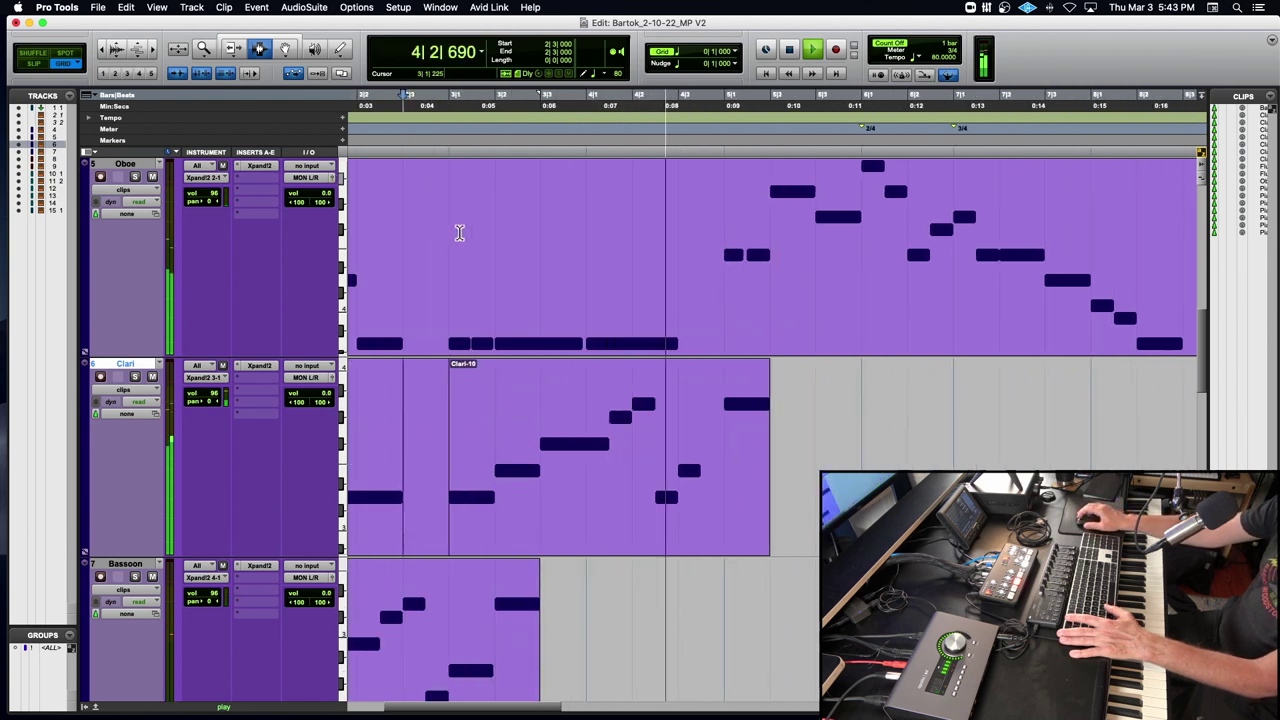
{"action": "key", "text": "space"}
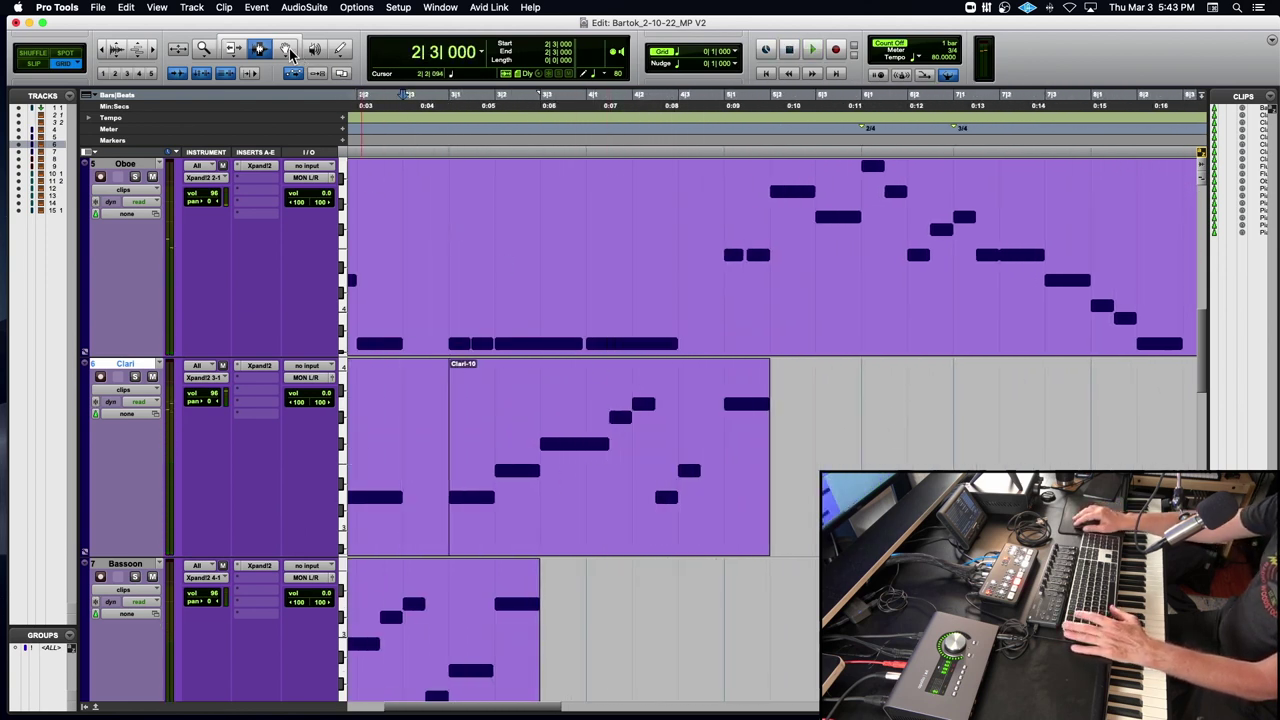
Move the pasted Clari clip to start at bar 3 beat 2 and audition it from bar 2 beat 3.
{"action": "left_click", "coordinate": [288, 50]}
{"action": "left_click", "coordinate": [551, 483]}
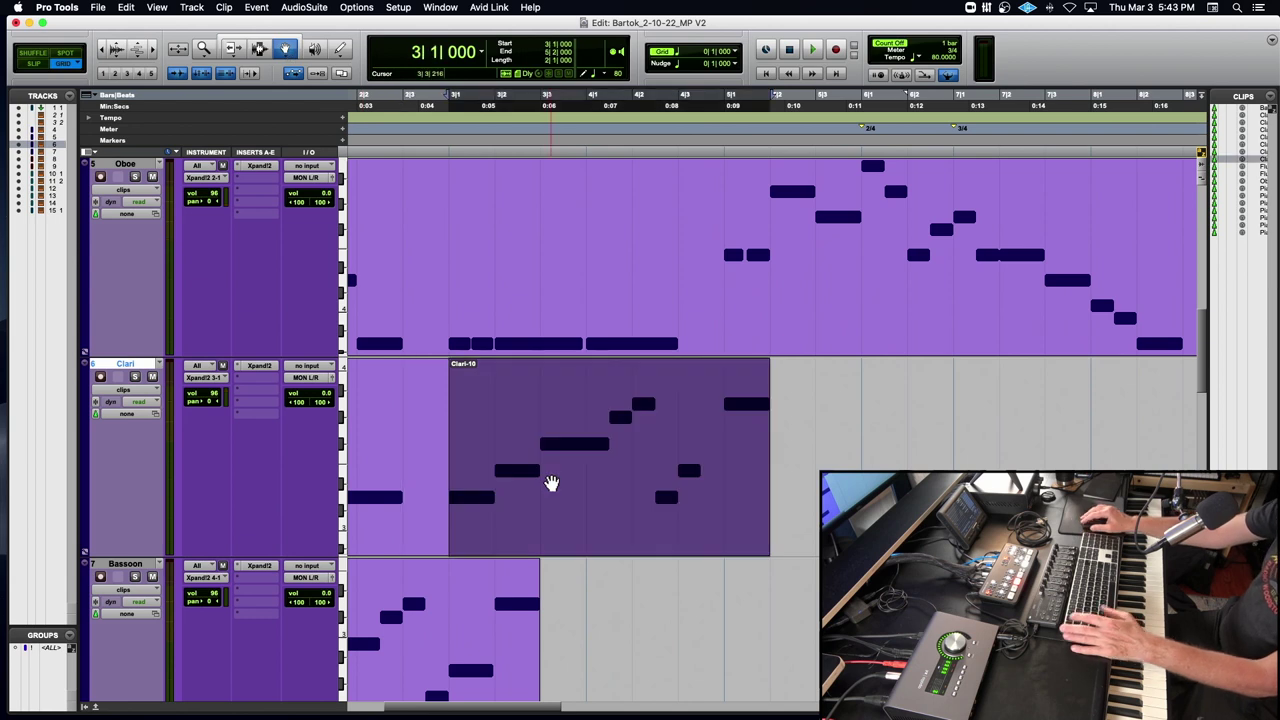
{"action": "key", "text": "super+bracketright"}
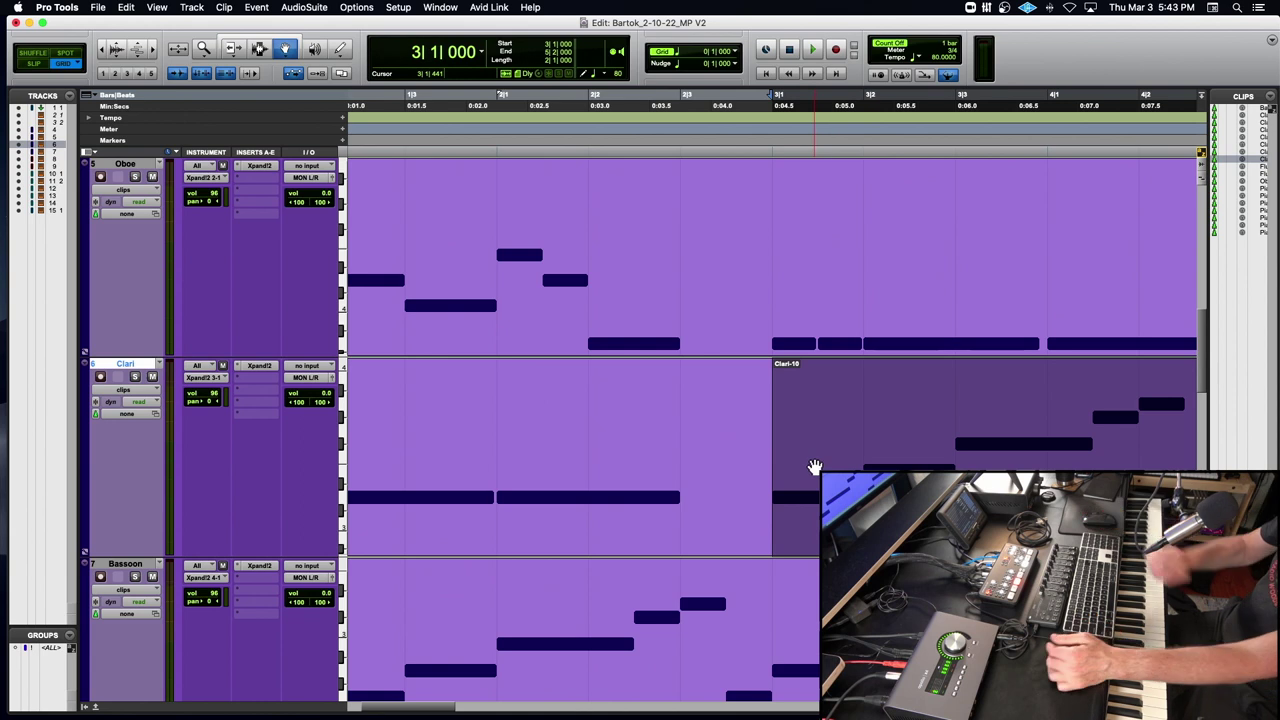
{"action": "left_click_drag", "start_coordinate": [815, 467], "coordinate": [885, 465]}
{"action": "left_click", "coordinate": [708, 139]}
{"action": "key", "text": "space"}
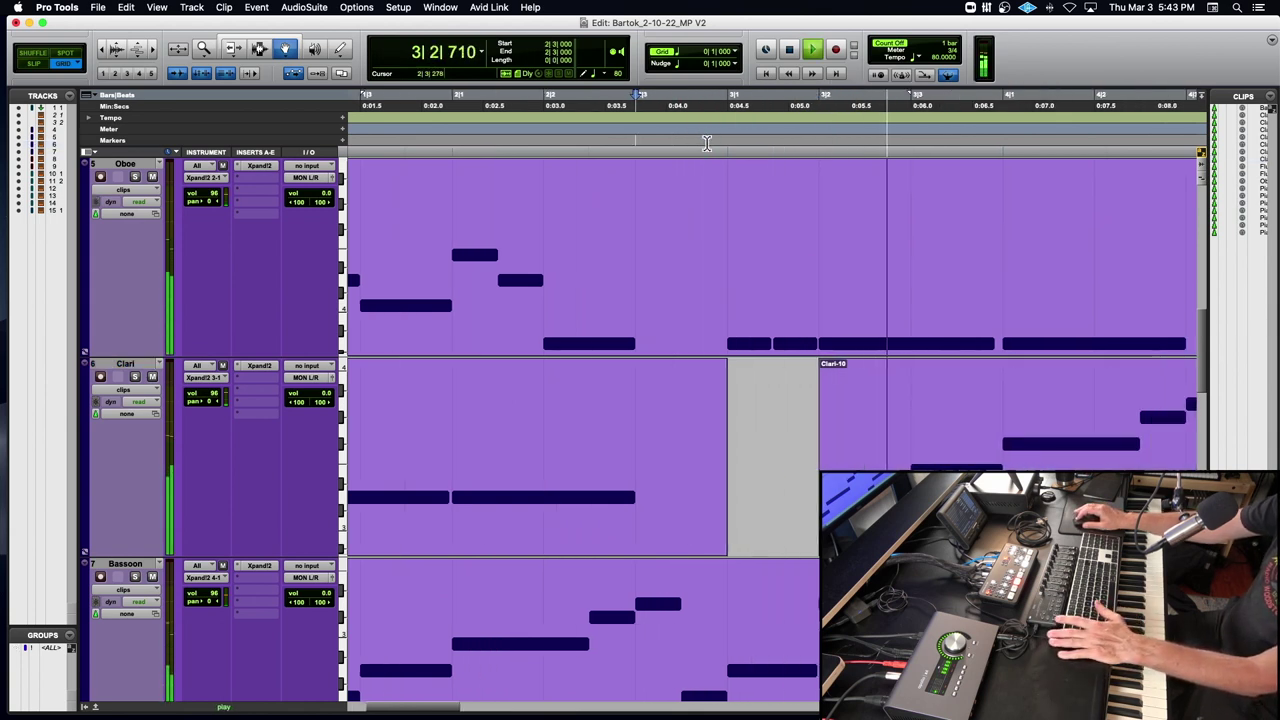
{"action": "key", "text": "space"}
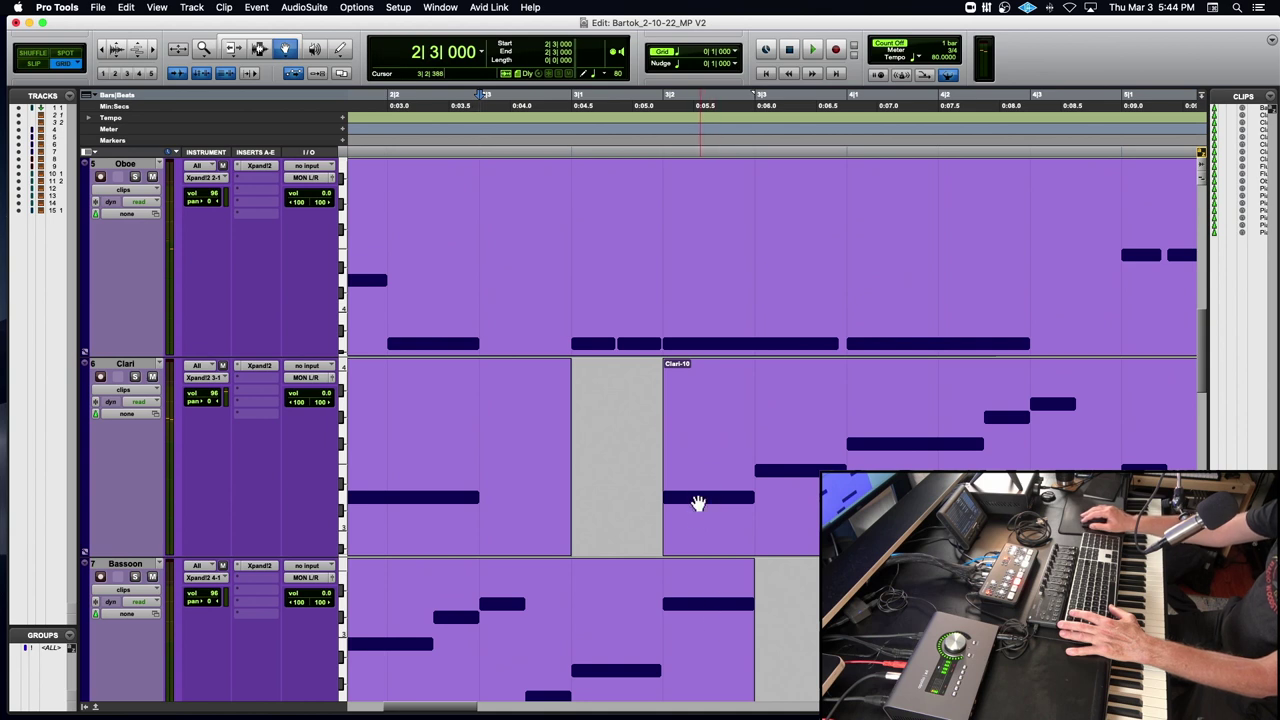
Lower the velocities of all notes in the pasted Clari clip and audition it from bar 3 beat 2.
{"action": "double_click", "coordinate": [782, 460]}
{"action": "left_click_drag", "start_coordinate": [552, 633], "coordinate": [551, 651]}
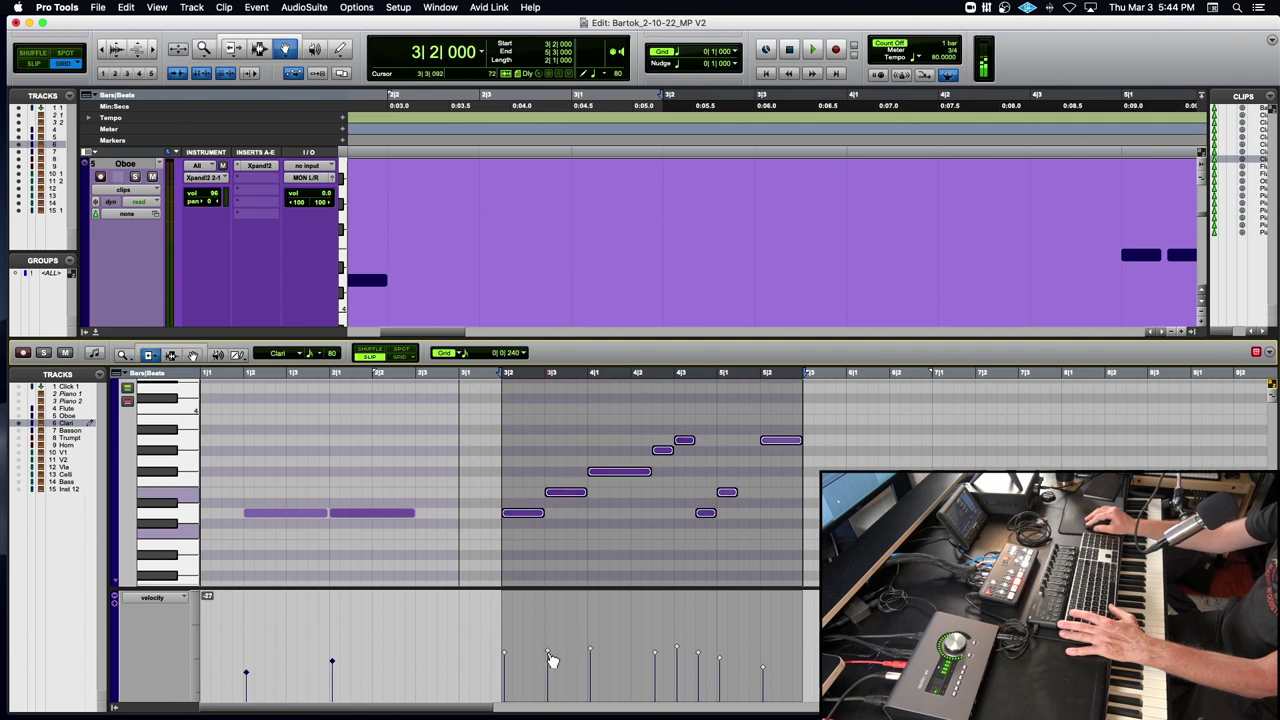
{"action": "key", "text": "space"}
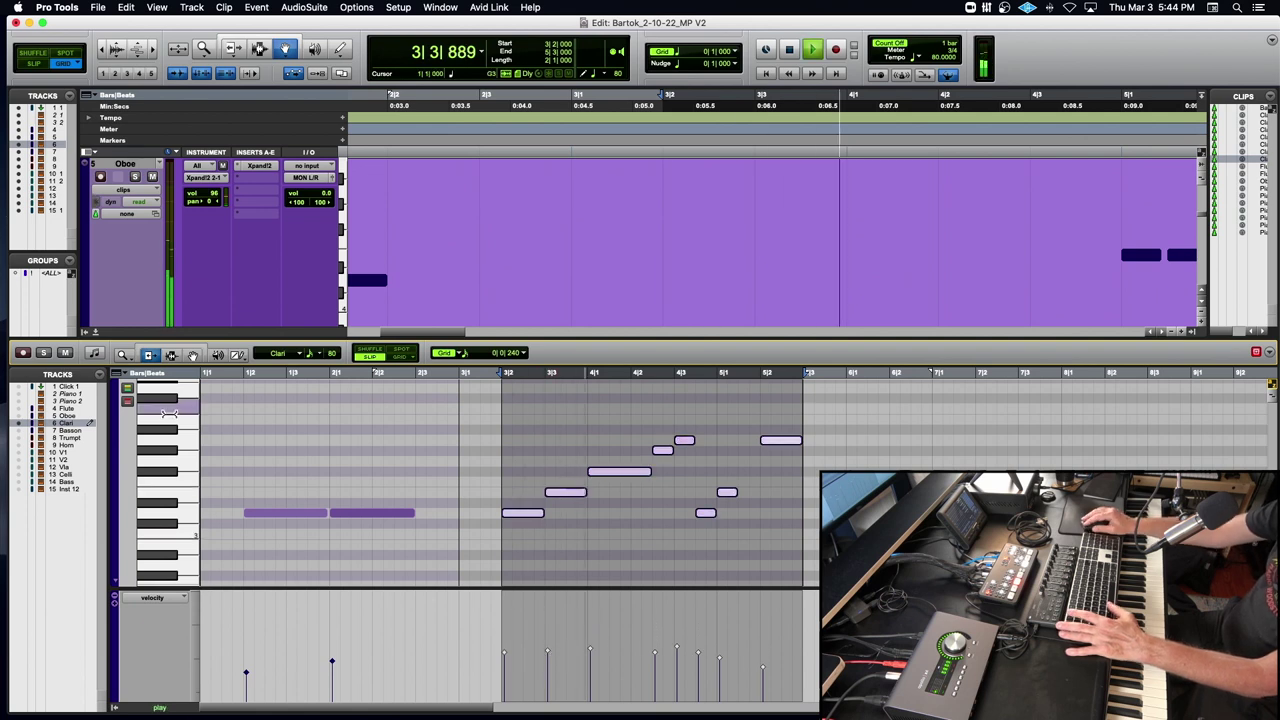
{"action": "left_click", "coordinate": [96, 332]}
{"action": "scroll", "coordinate": [456, 421], "scroll_direction": "right", "scroll_amount": 3}
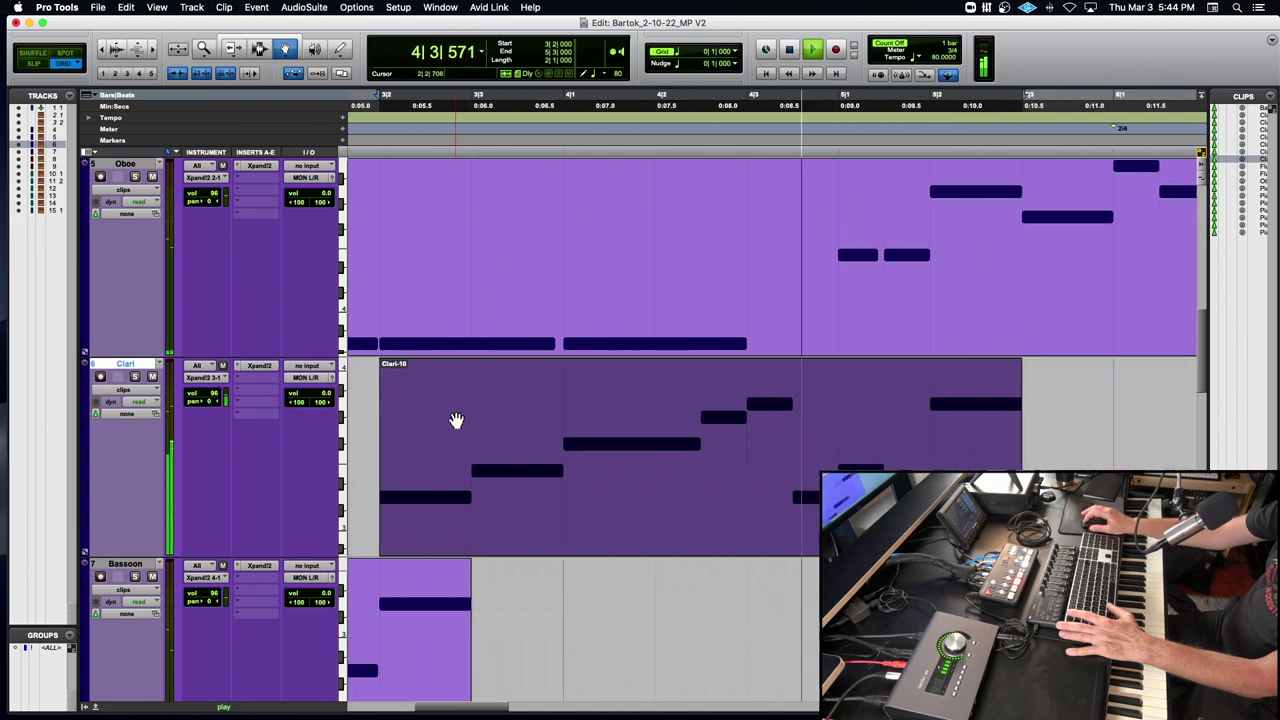
{"action": "key", "text": "space"}
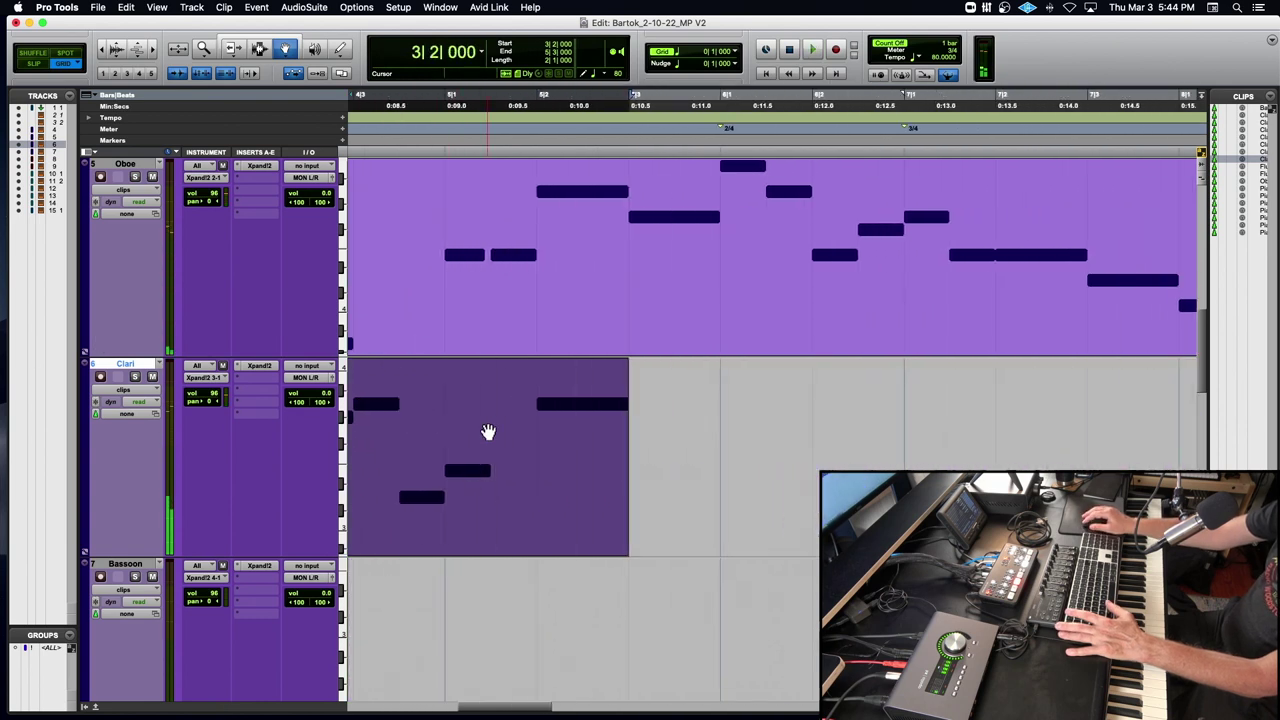
Lengthen the Clari note at bar 5 beat 1 slightly past beat 2 and lower the last note's velocity to 50.
{"action": "double_click", "coordinate": [488, 431]}
{"action": "left_click", "coordinate": [738, 488]}
{"action": "left_click_drag", "start_coordinate": [725, 488], "coordinate": [760, 496]}
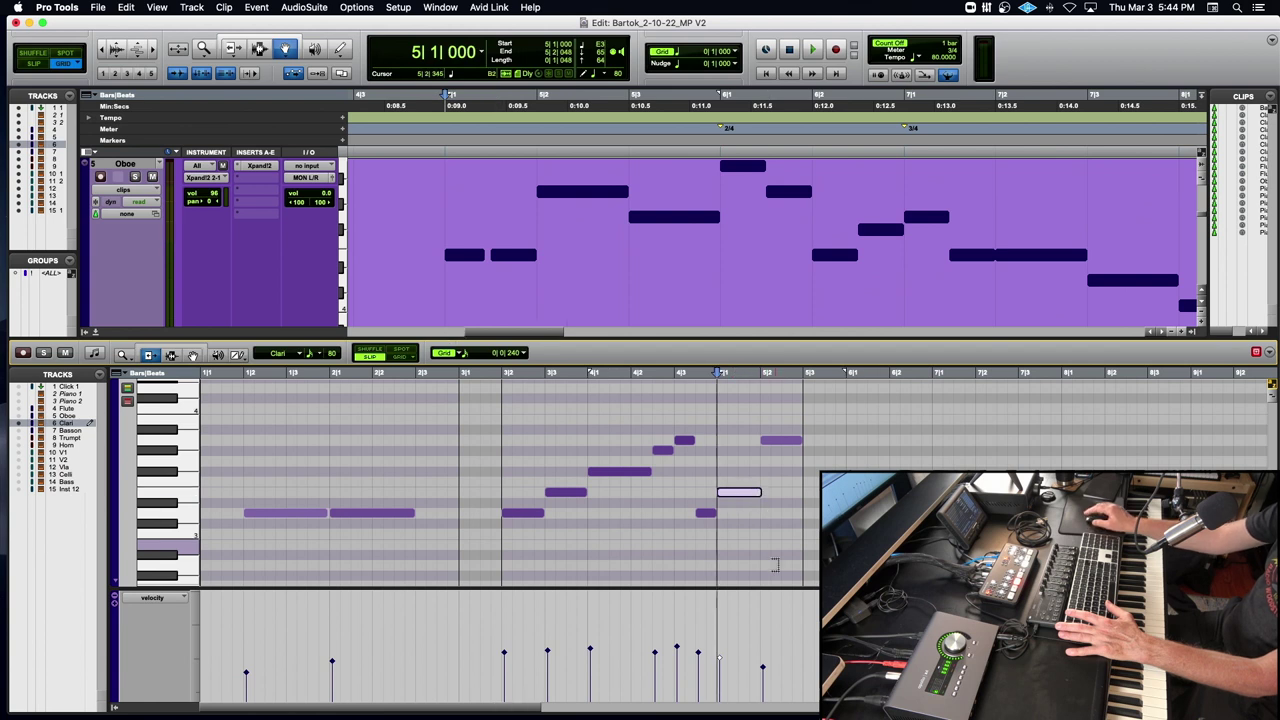
{"action": "left_click", "coordinate": [765, 677]}
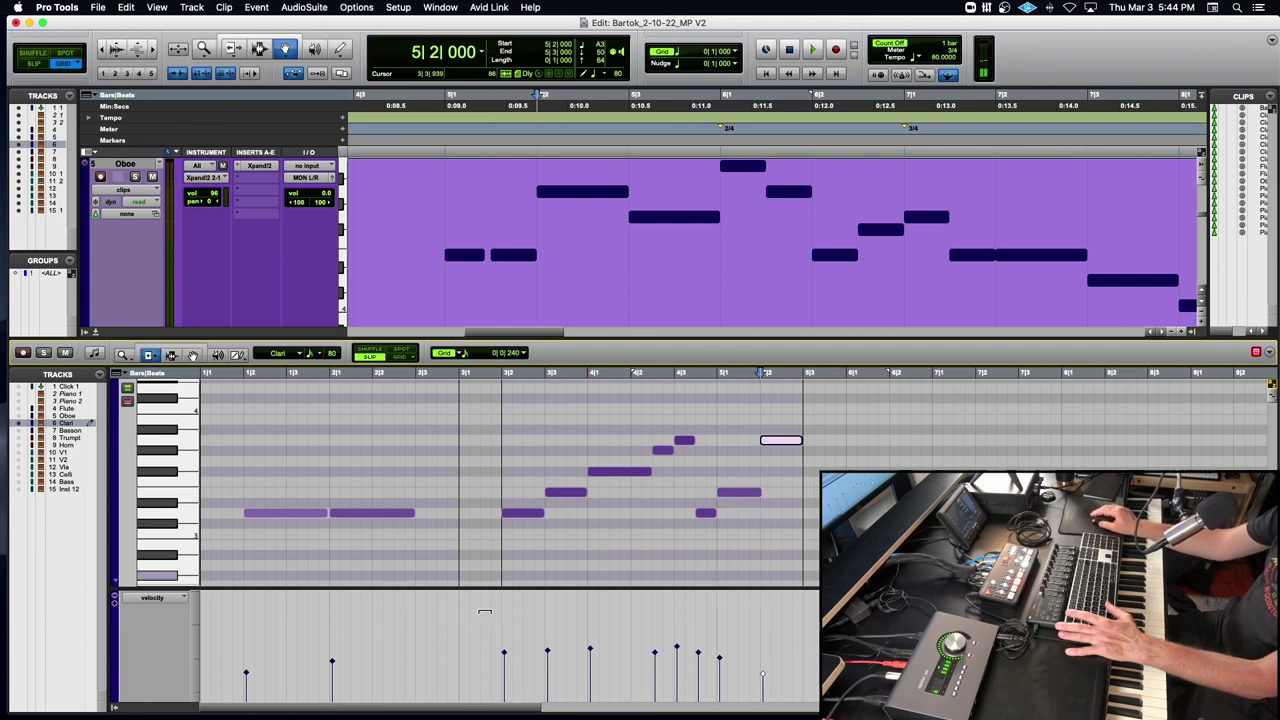
{"action": "left_click", "coordinate": [96, 332]}
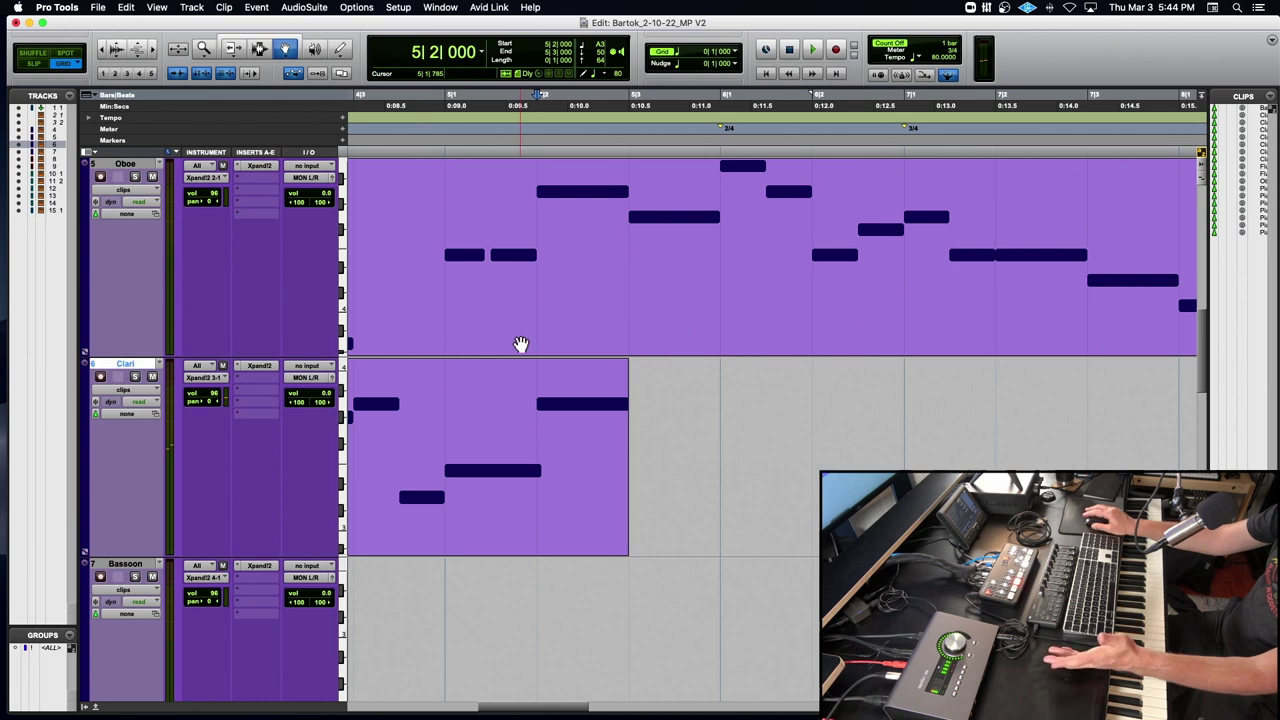
Return to the first tracks at the beginning of the session and shift the Edit window across the desktop.
{"action": "scroll", "coordinate": [521, 344], "scroll_direction": "left", "scroll_amount": 10}
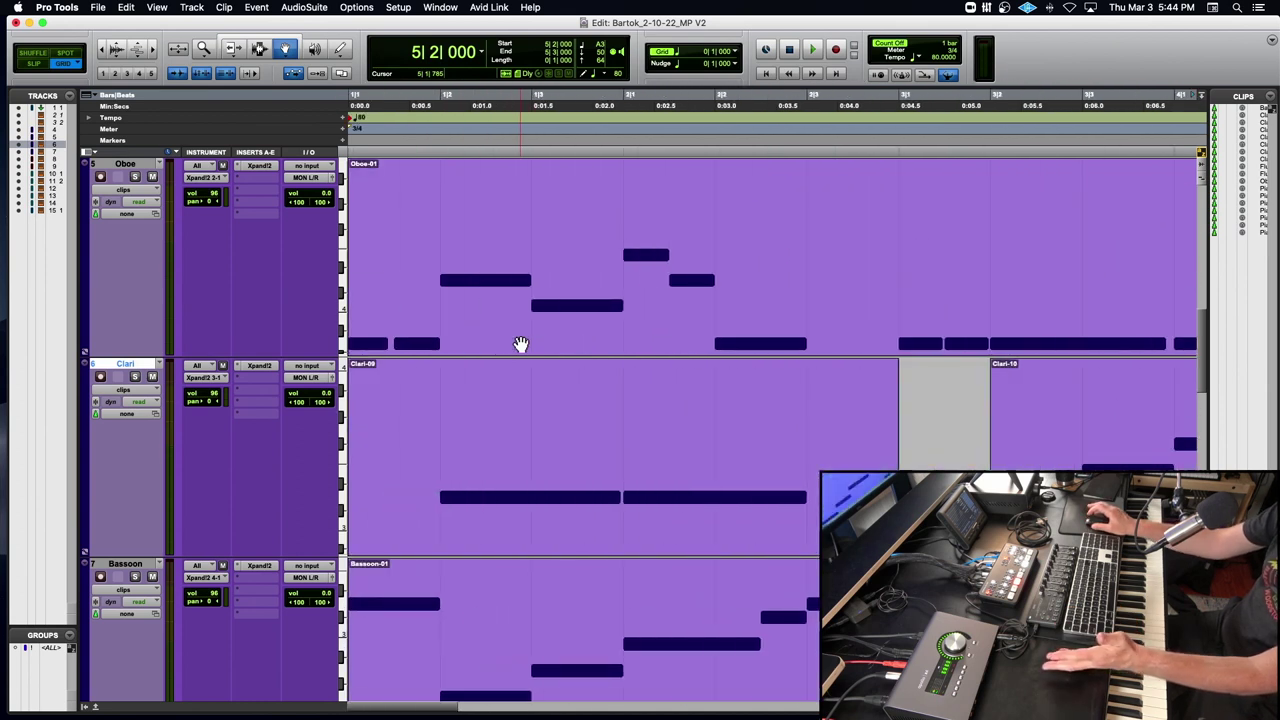
{"action": "scroll", "coordinate": [521, 344], "scroll_direction": "down", "scroll_amount": 10}
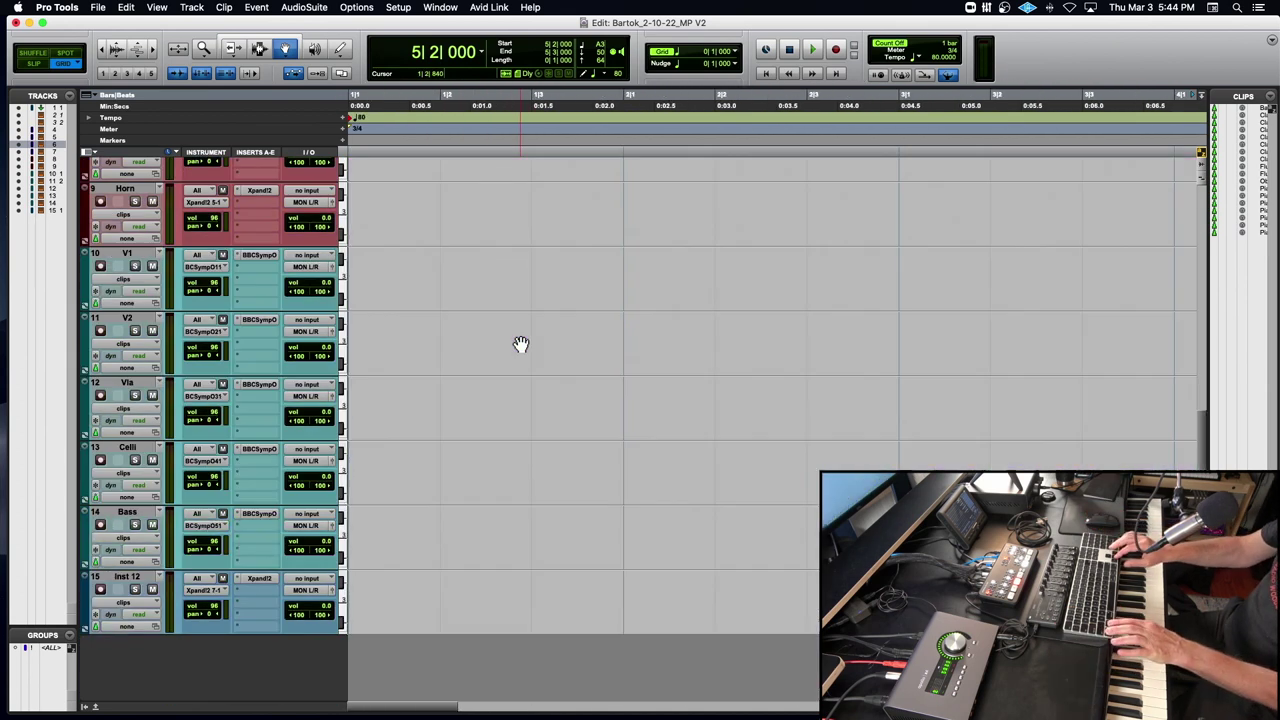
{"action": "scroll", "coordinate": [521, 344], "scroll_direction": "up", "scroll_amount": 10}
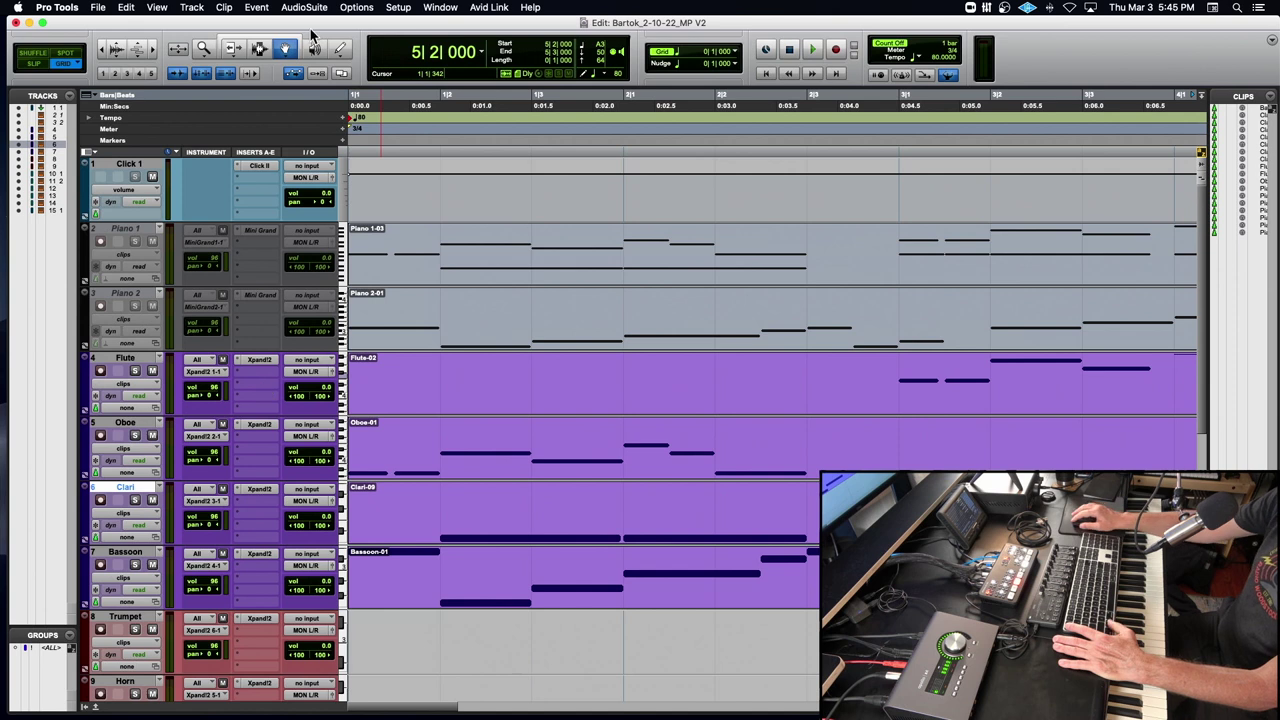
{"action": "left_click_drag", "start_coordinate": [311, 35], "coordinate": [410, 34]}
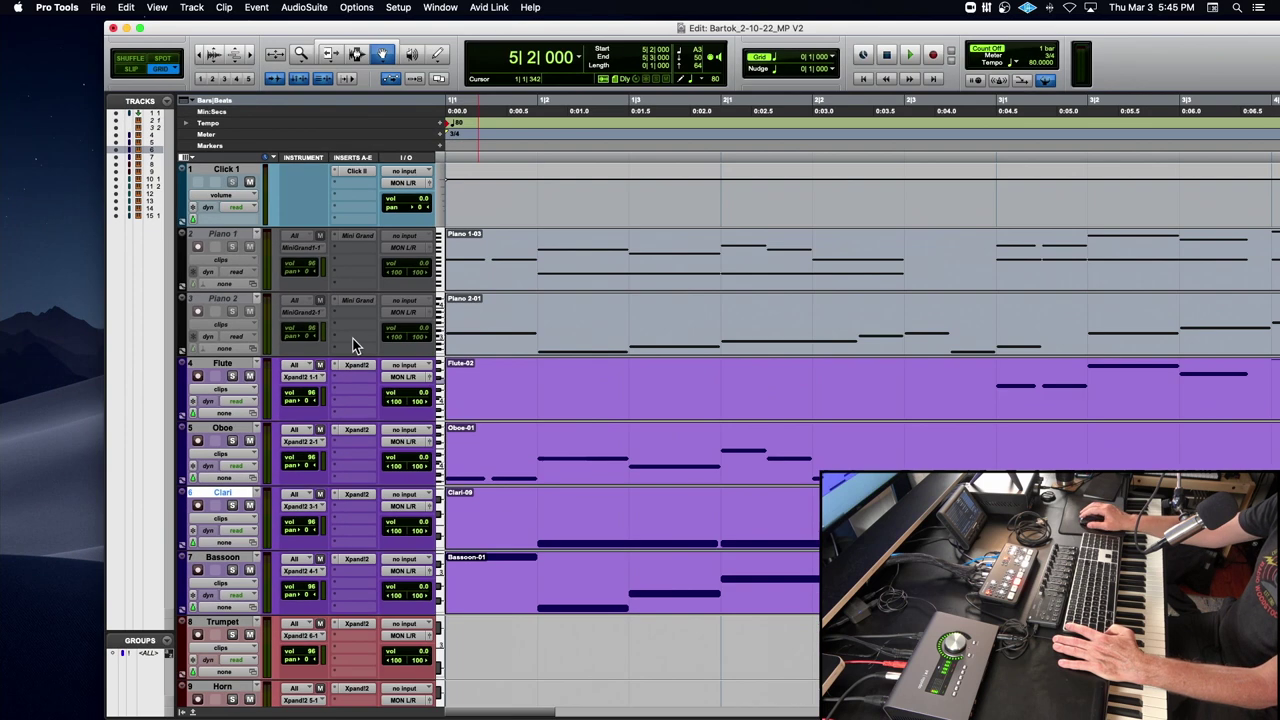
Try hiding the I/O column in the track view and show it again.
{"action": "left_click", "coordinate": [189, 158]}
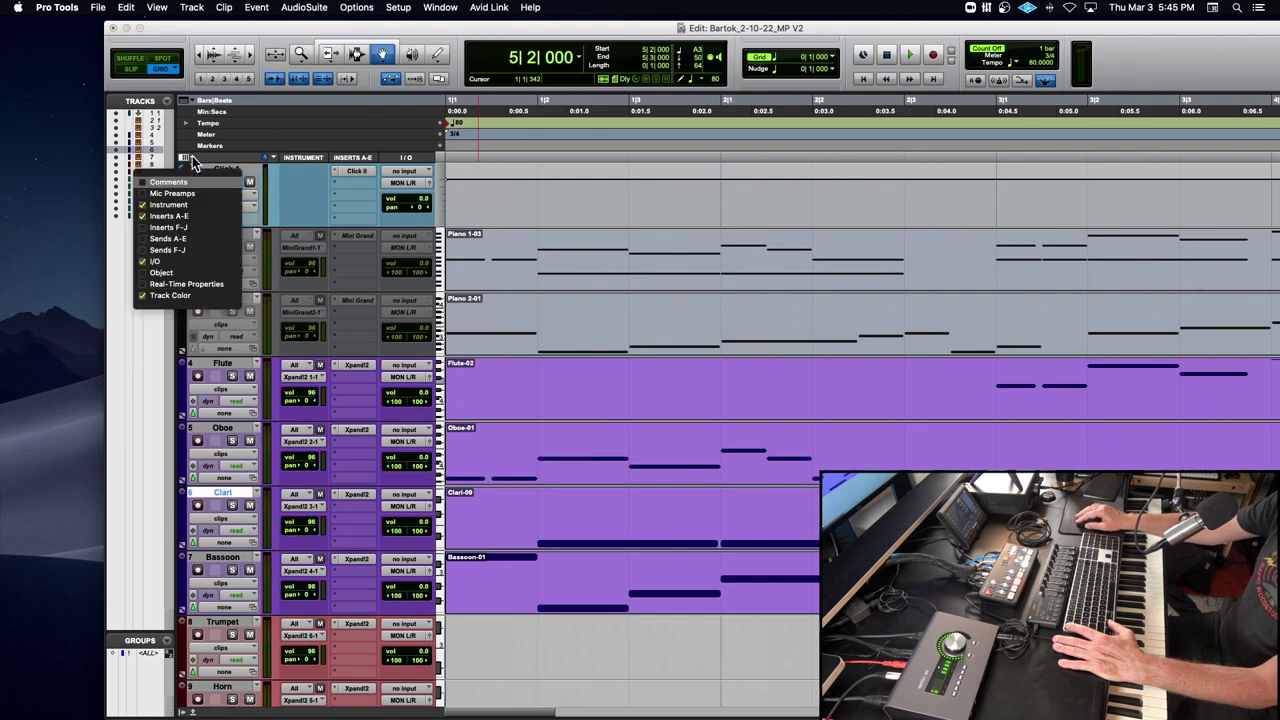
{"action": "left_click", "coordinate": [148, 262]}
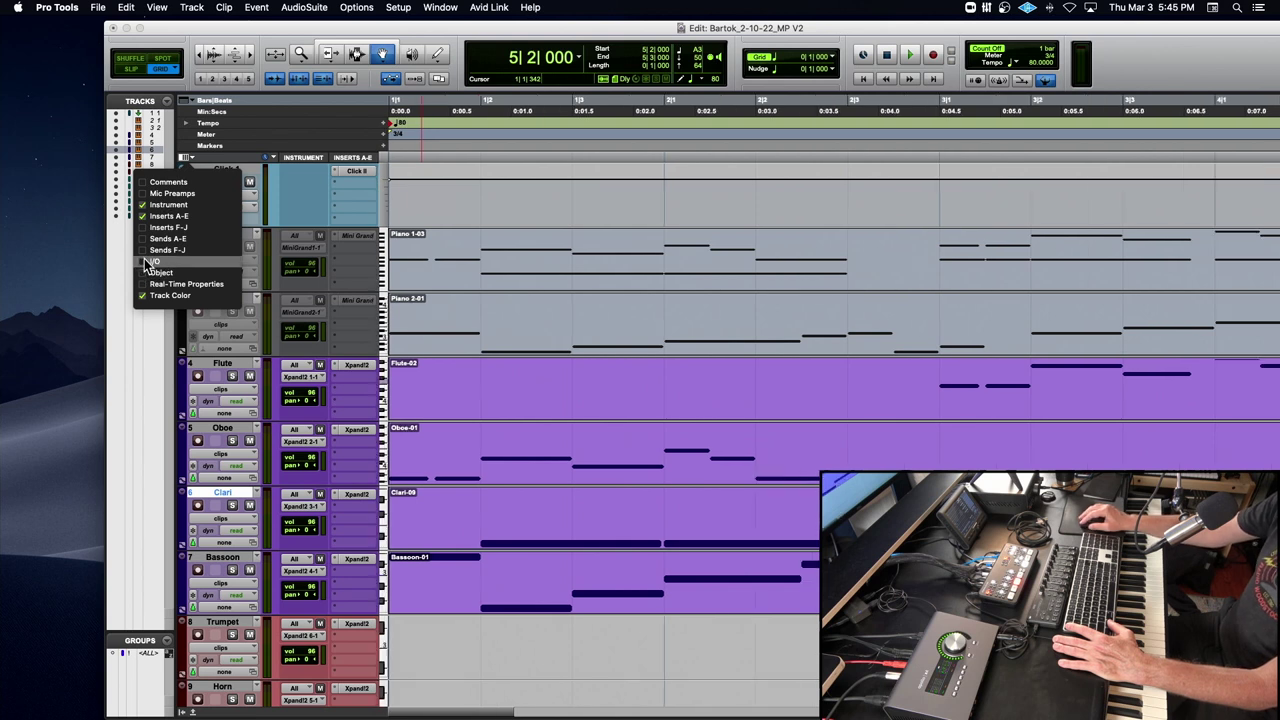
{"action": "left_click", "coordinate": [148, 262]}
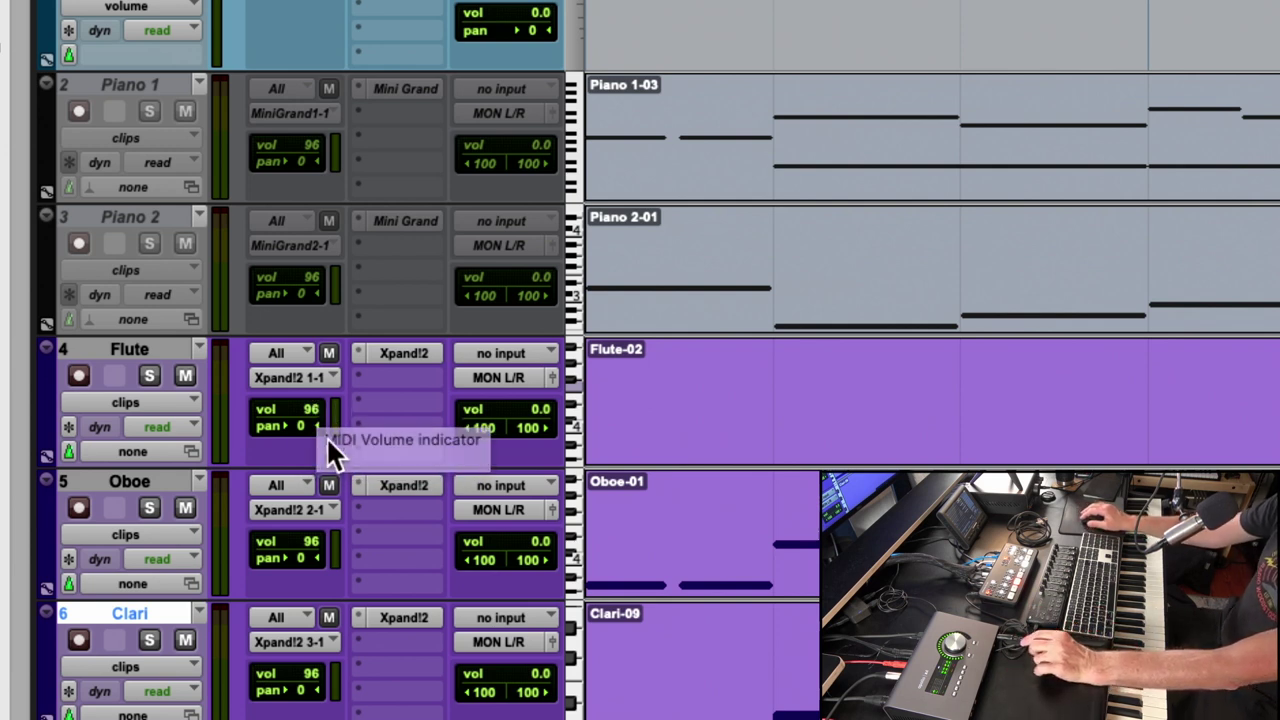
Set the MIDI pan of the Flute track to 40 left and the Oboe track to 20 left.
{"action": "left_click", "coordinate": [292, 426]}
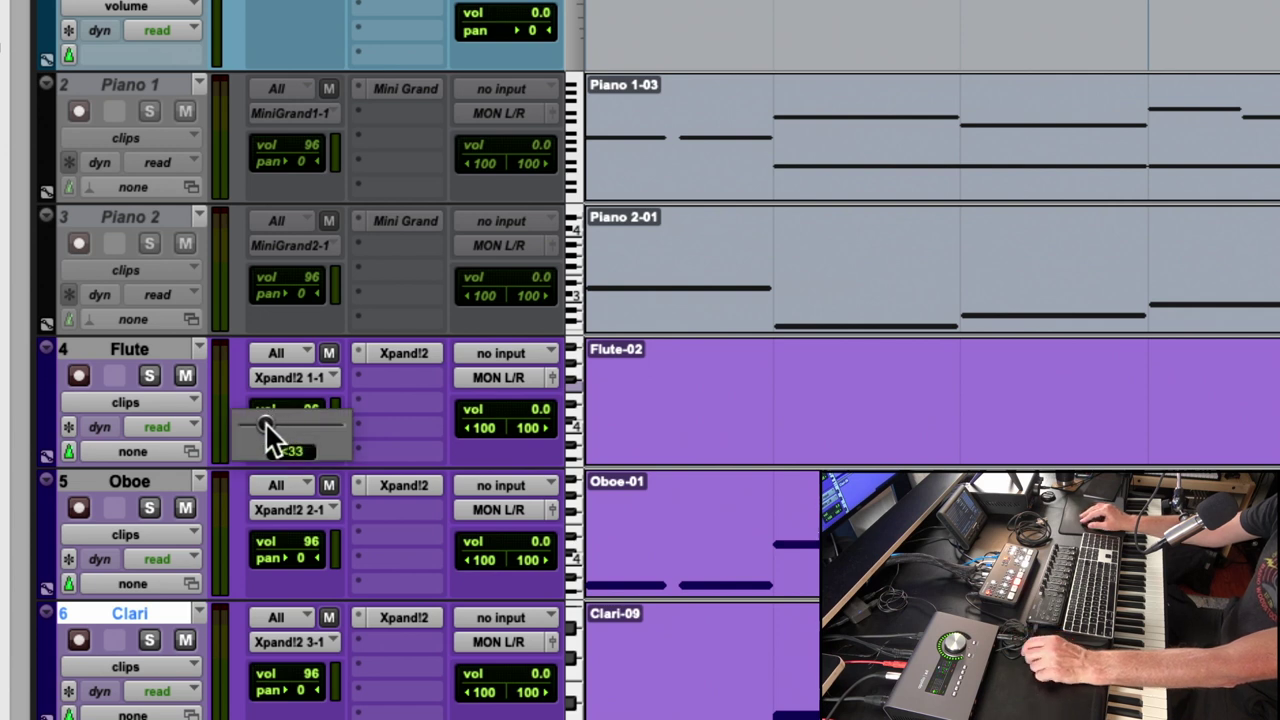
{"action": "left_click_drag", "start_coordinate": [263, 424], "coordinate": [260, 424]}
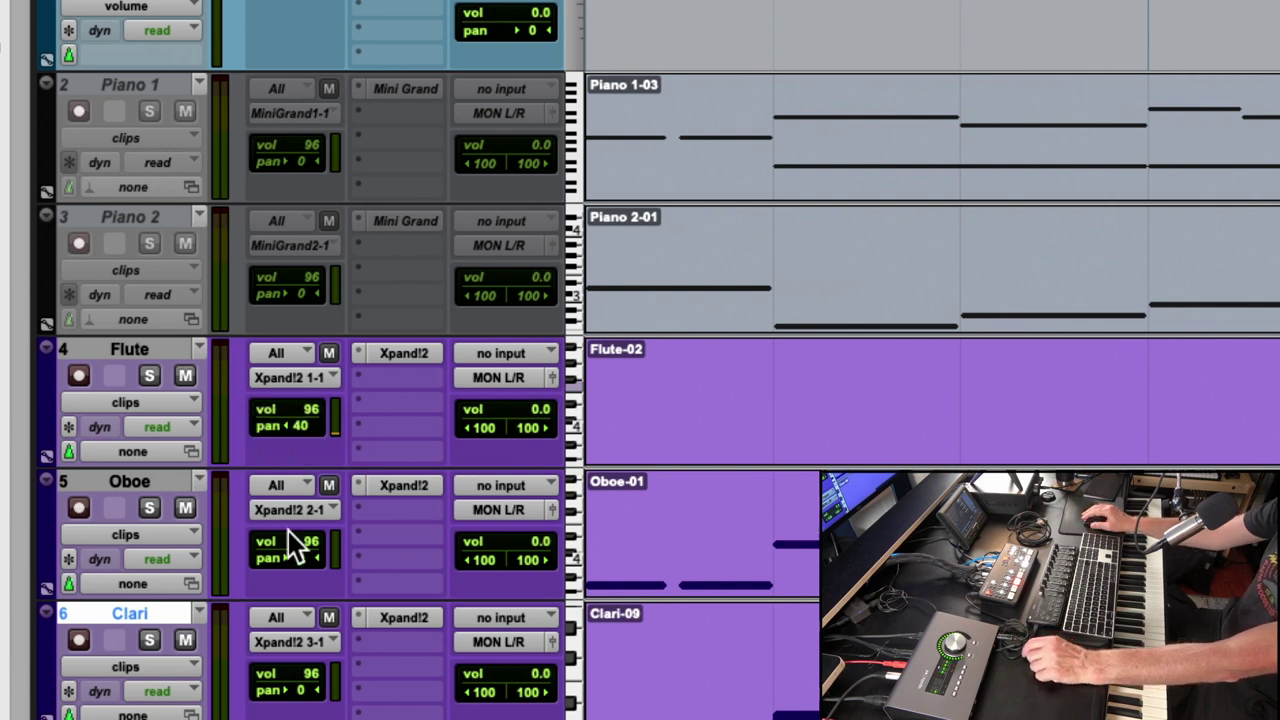
{"action": "left_click", "coordinate": [288, 558]}
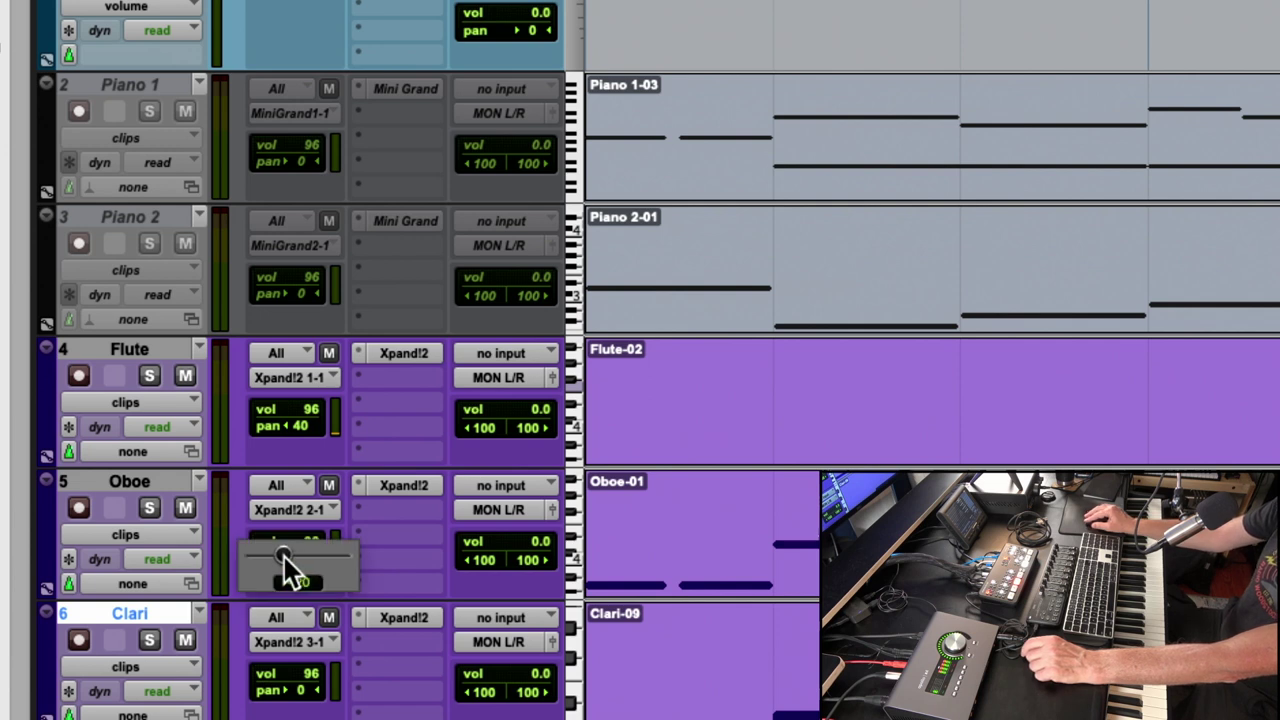
Set the MIDI pan of the Clari track to 19 right and the Bassoon track to 40 right.
{"action": "scroll", "coordinate": [284, 557], "scroll_direction": "down", "scroll_amount": 3}
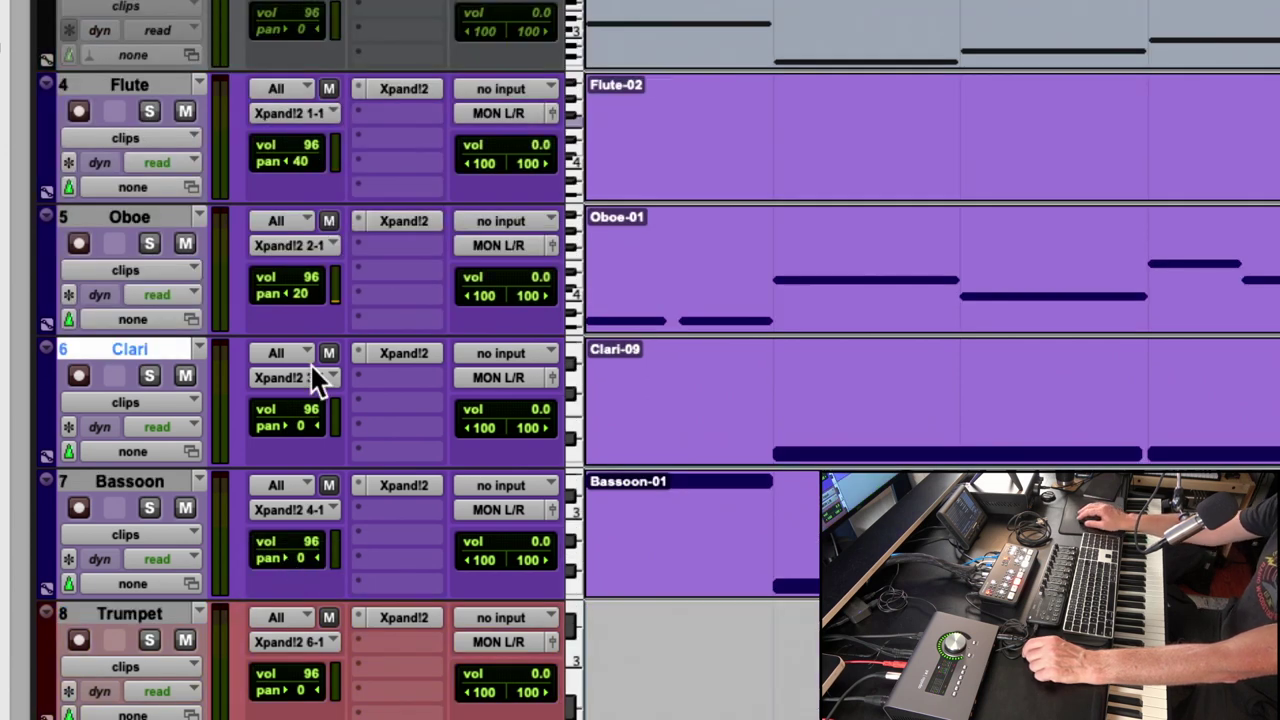
{"action": "left_click", "coordinate": [305, 430]}
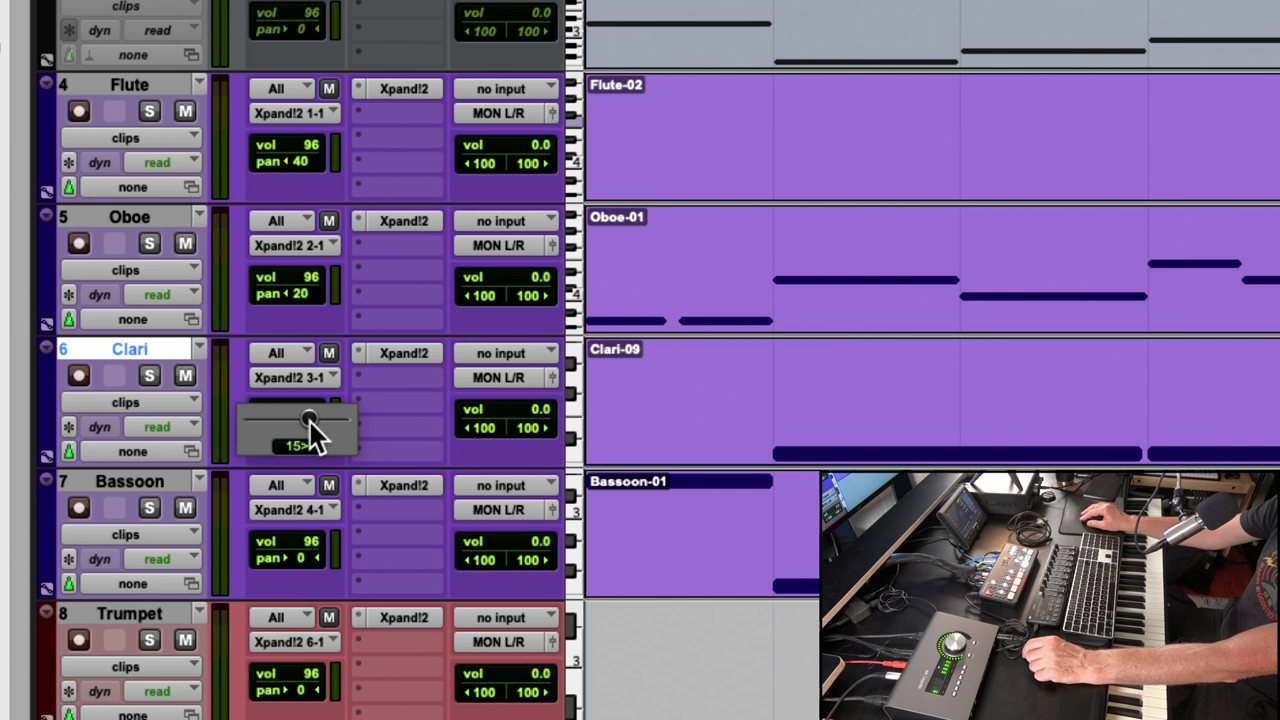
{"action": "left_click_drag", "start_coordinate": [311, 422], "coordinate": [313, 422]}
{"action": "left_click_drag", "start_coordinate": [299, 555], "coordinate": [332, 553]}
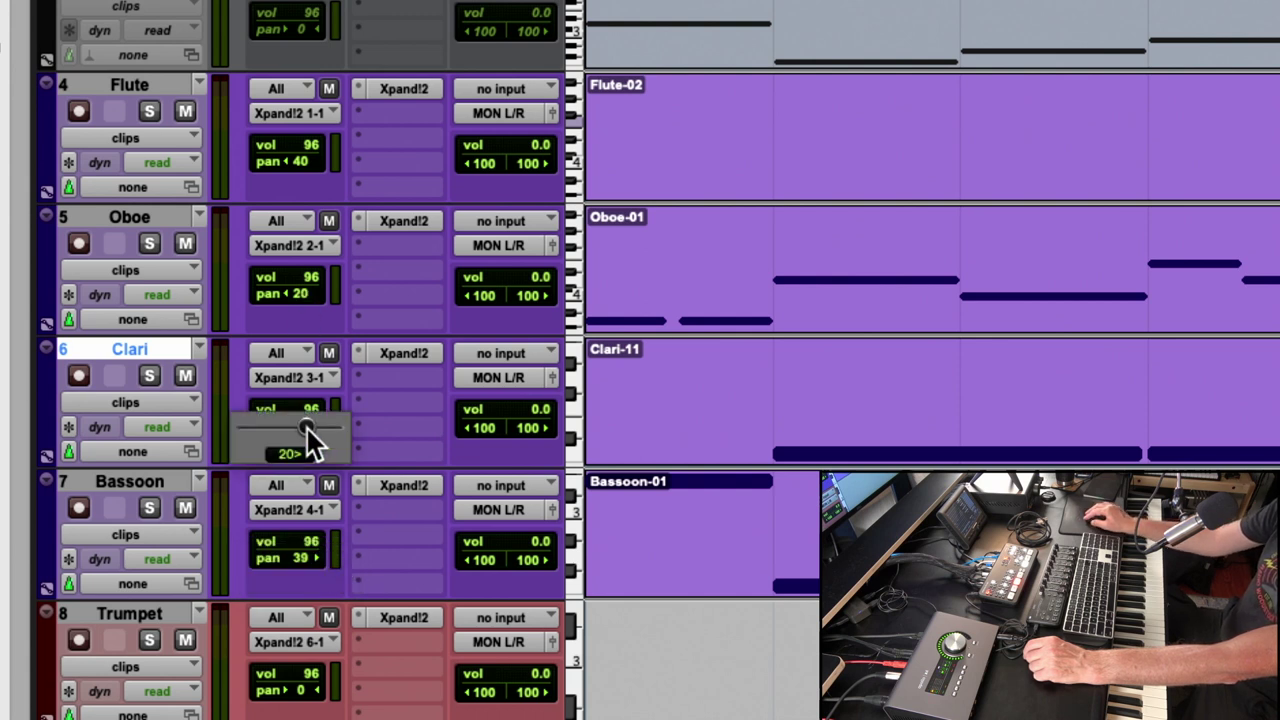
{"action": "left_click_drag", "start_coordinate": [307, 428], "coordinate": [306, 428]}
{"action": "left_click_drag", "start_coordinate": [310, 562], "coordinate": [310, 562]}
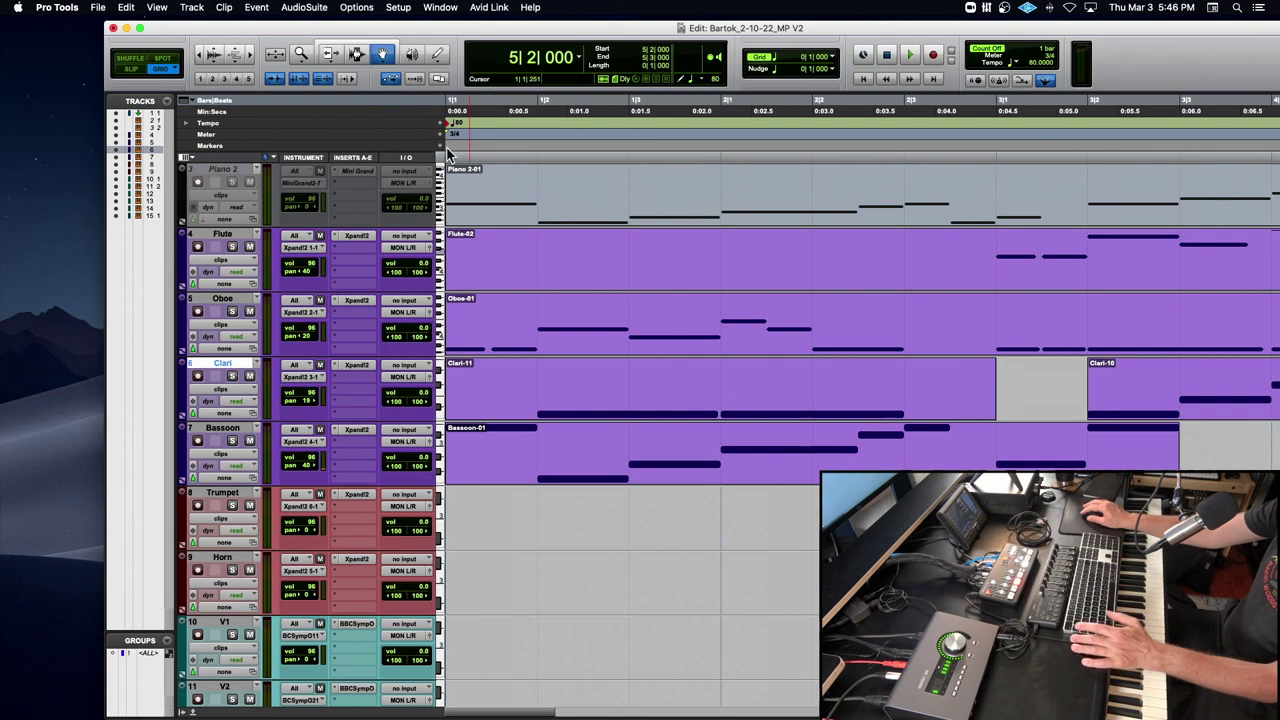
Play the panned woodwinds from bar 1, solo the Flute track and audition it from bar 3.
{"action": "key", "text": "space"}
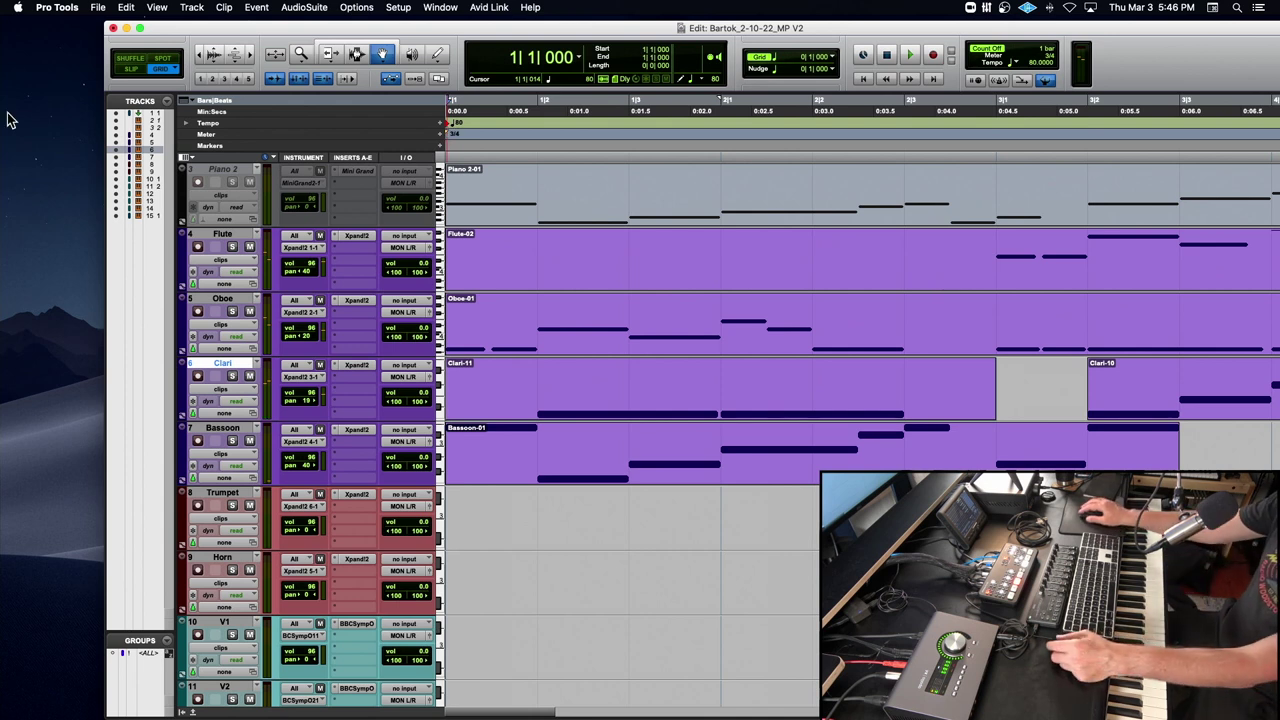
{"action": "left_click", "coordinate": [232, 247]}
{"action": "key", "text": "space"}
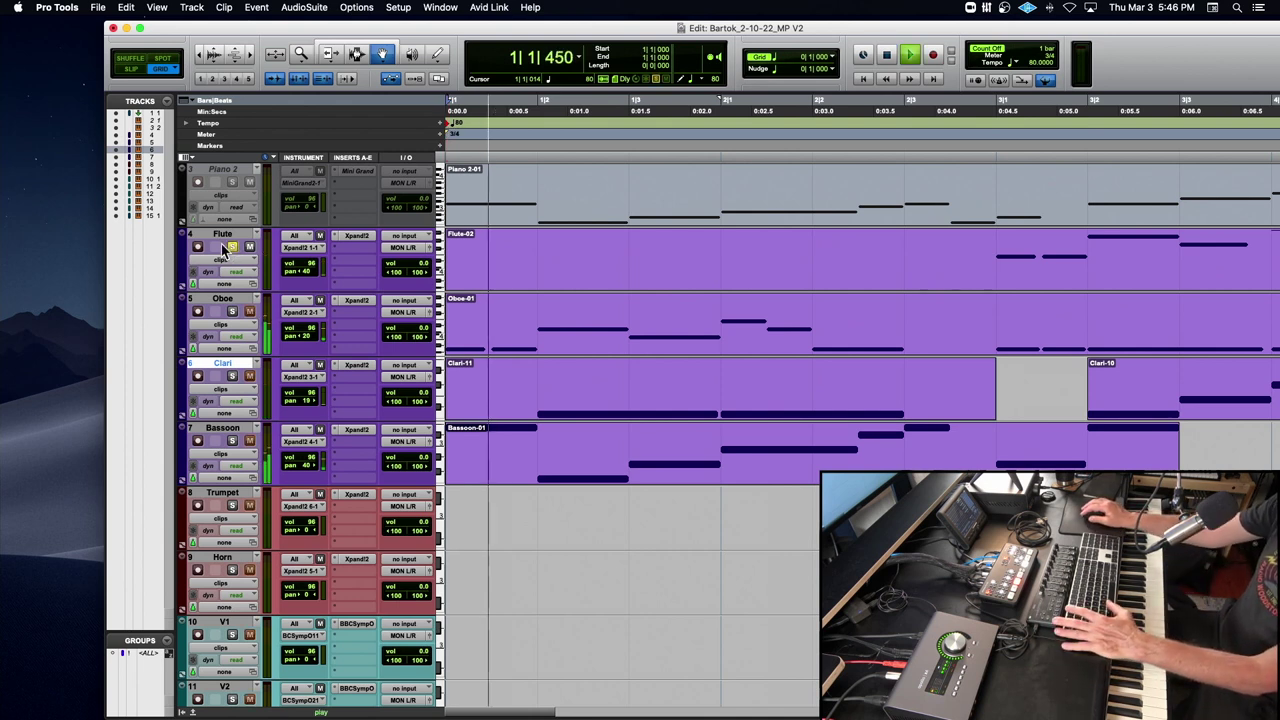
{"action": "key", "text": "space"}
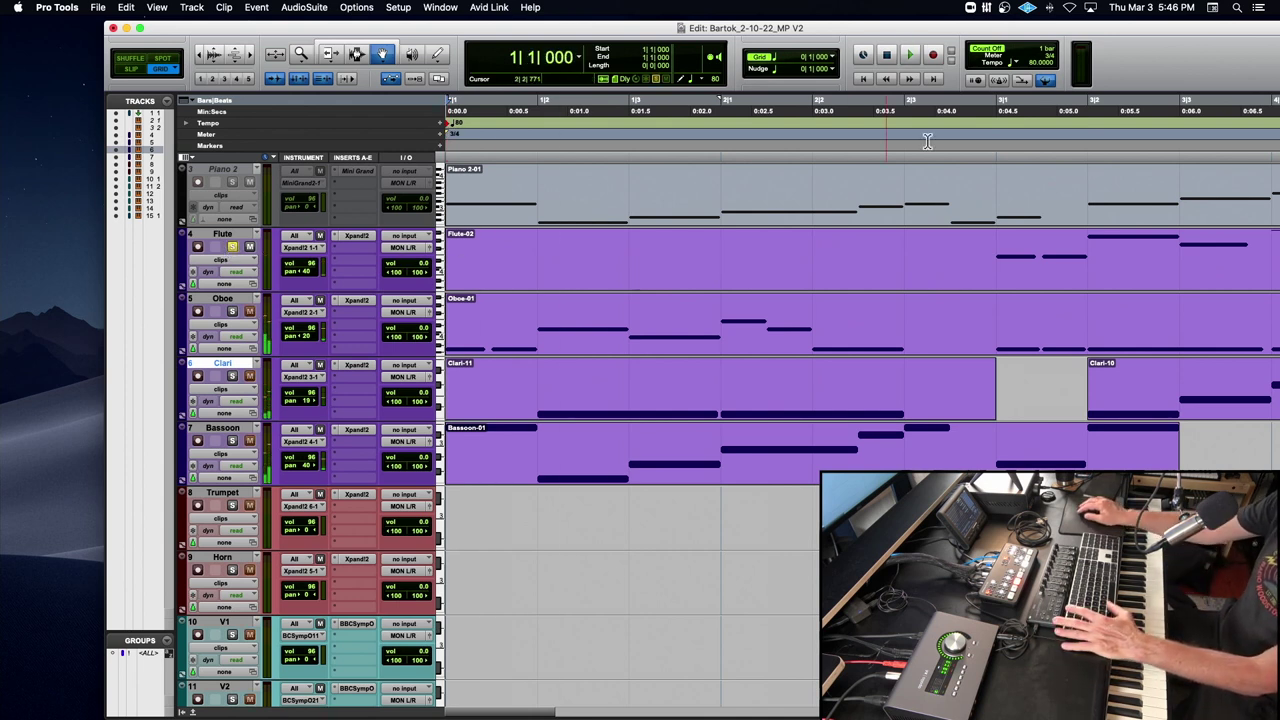
{"action": "left_click", "coordinate": [981, 142]}
{"action": "key", "text": "space"}
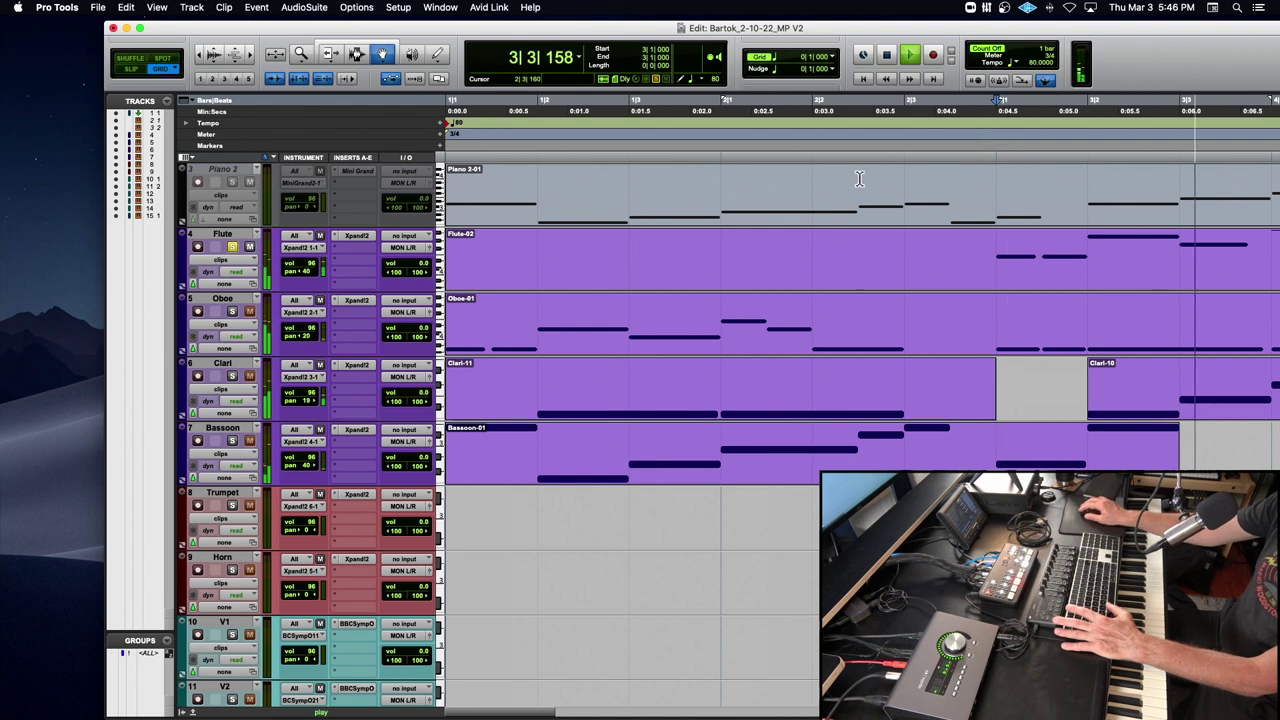
{"action": "key", "text": "space"}
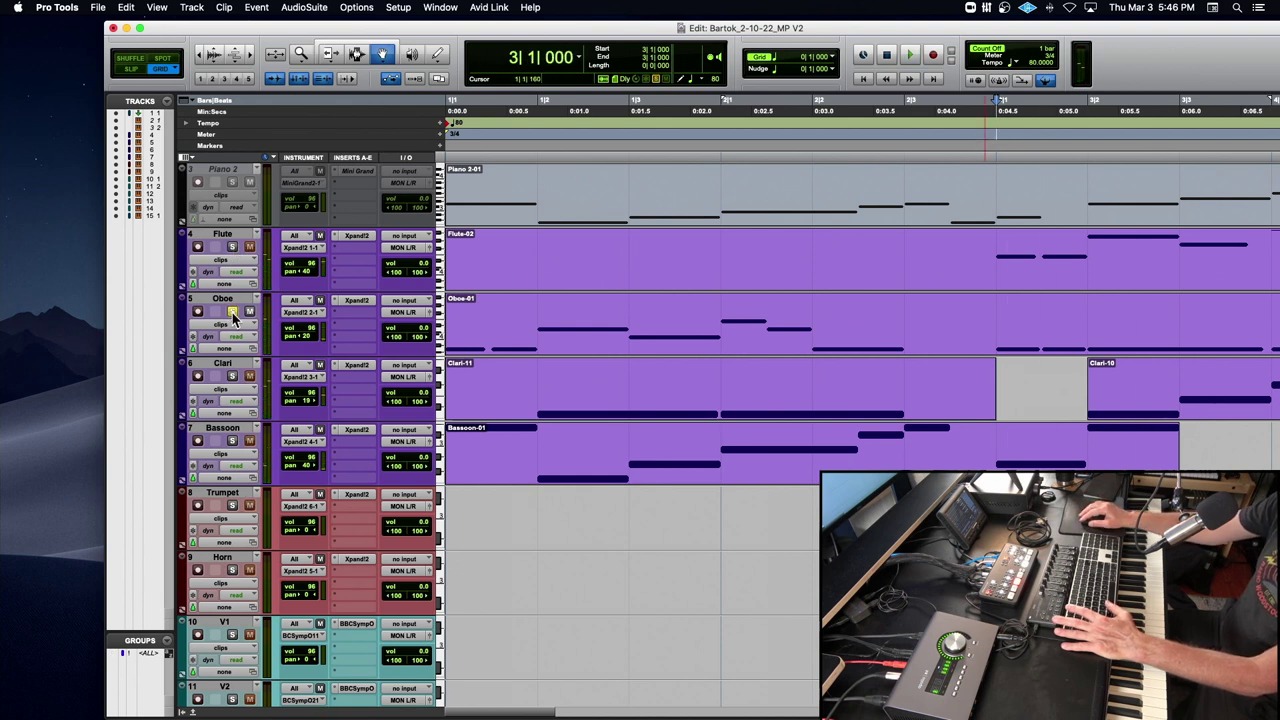
Solo the Oboe, Clari and Bassoon tracks in turn and audition each one's panning from bar 3.
{"action": "key", "text": "space"}
{"action": "key", "text": "space"}
{"action": "left_click", "coordinate": [232, 247]}
{"action": "key", "text": "space"}
{"action": "key", "text": "space"}
{"action": "left_click", "coordinate": [233, 249]}
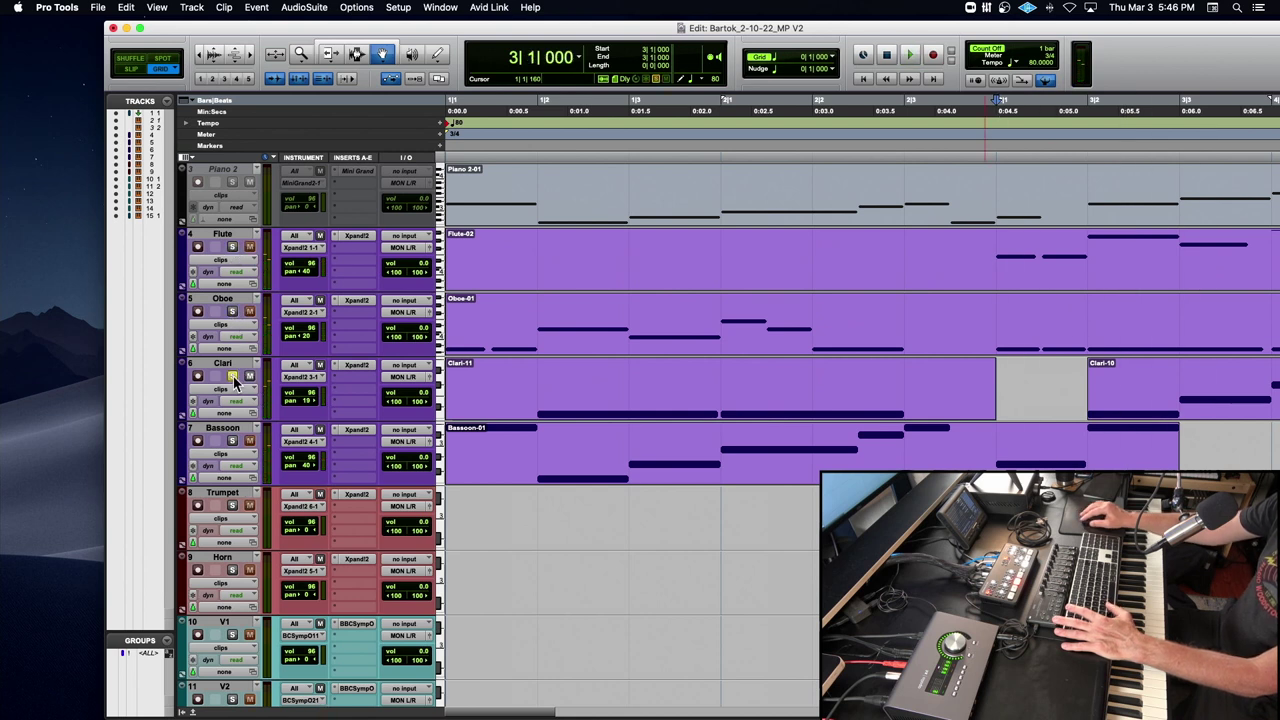
{"action": "key", "text": "space"}
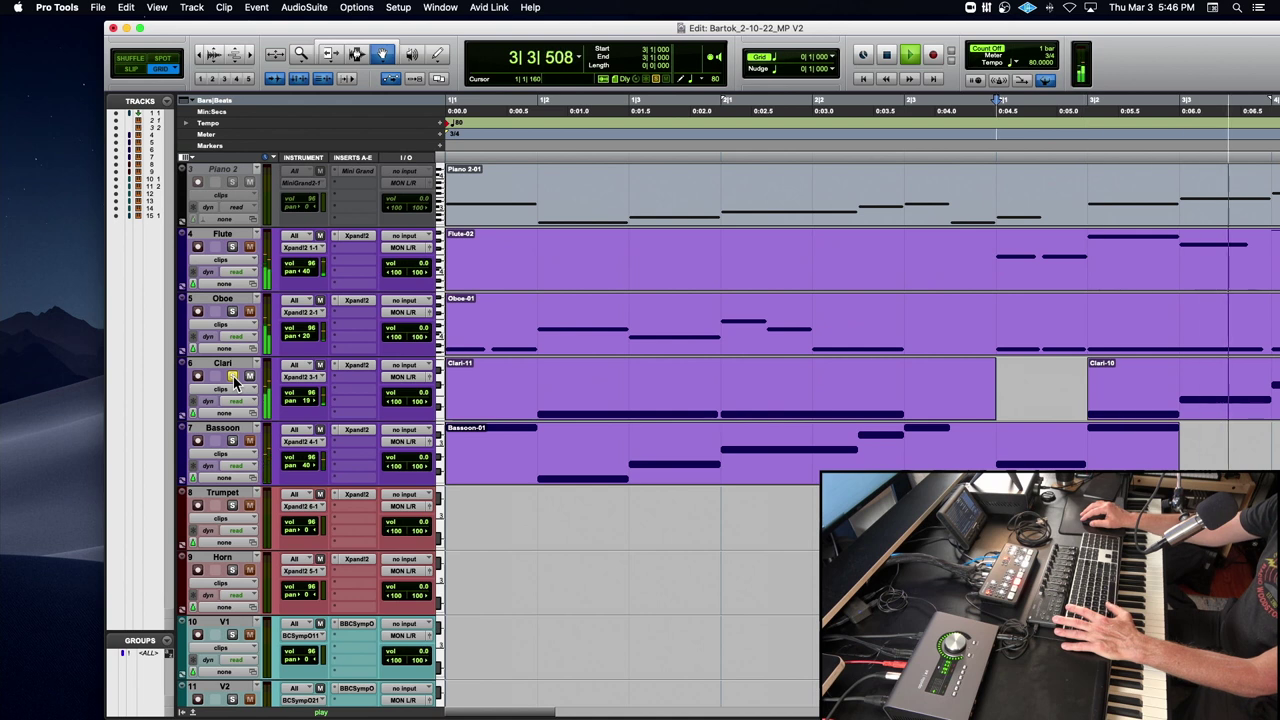
{"action": "key", "text": "space"}
{"action": "left_click", "coordinate": [232, 377]}
{"action": "left_click", "coordinate": [232, 441]}
{"action": "key", "text": "space"}
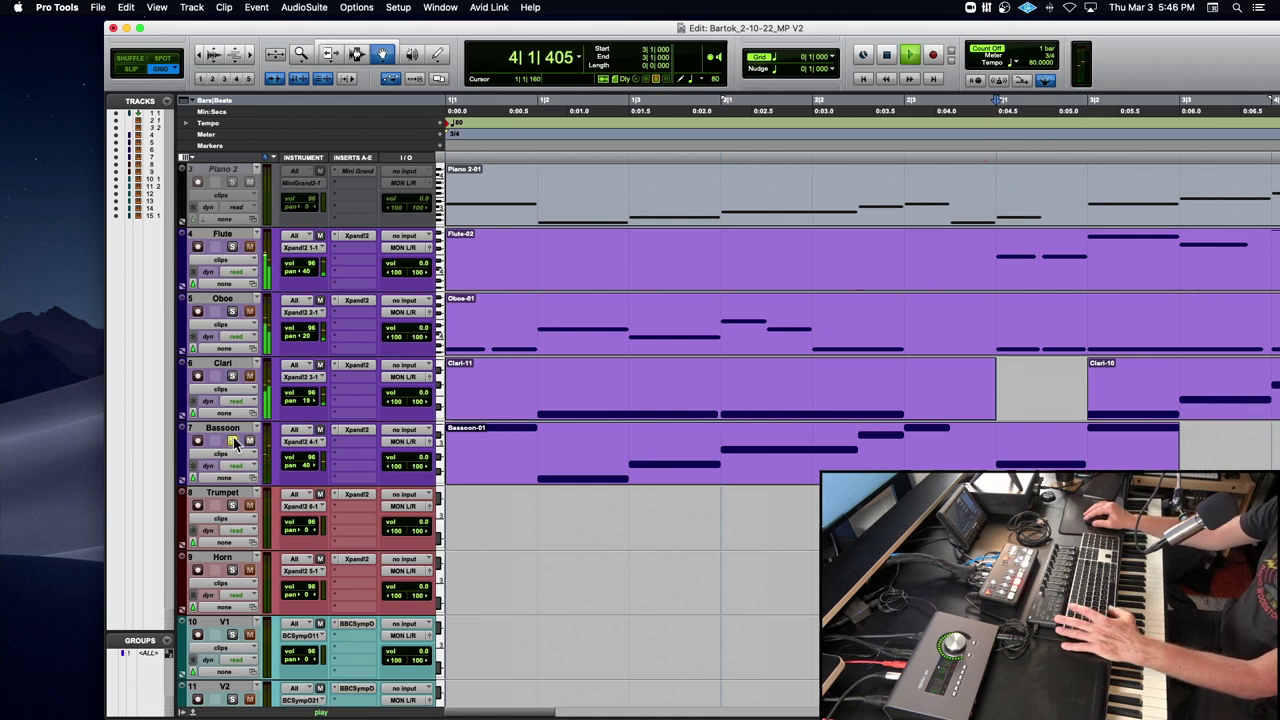
{"action": "key", "text": "space"}
Play all the woodwind tracks together from bar 1 with no track soloed.
{"action": "key", "text": "Return"}
{"action": "key", "text": "space"}
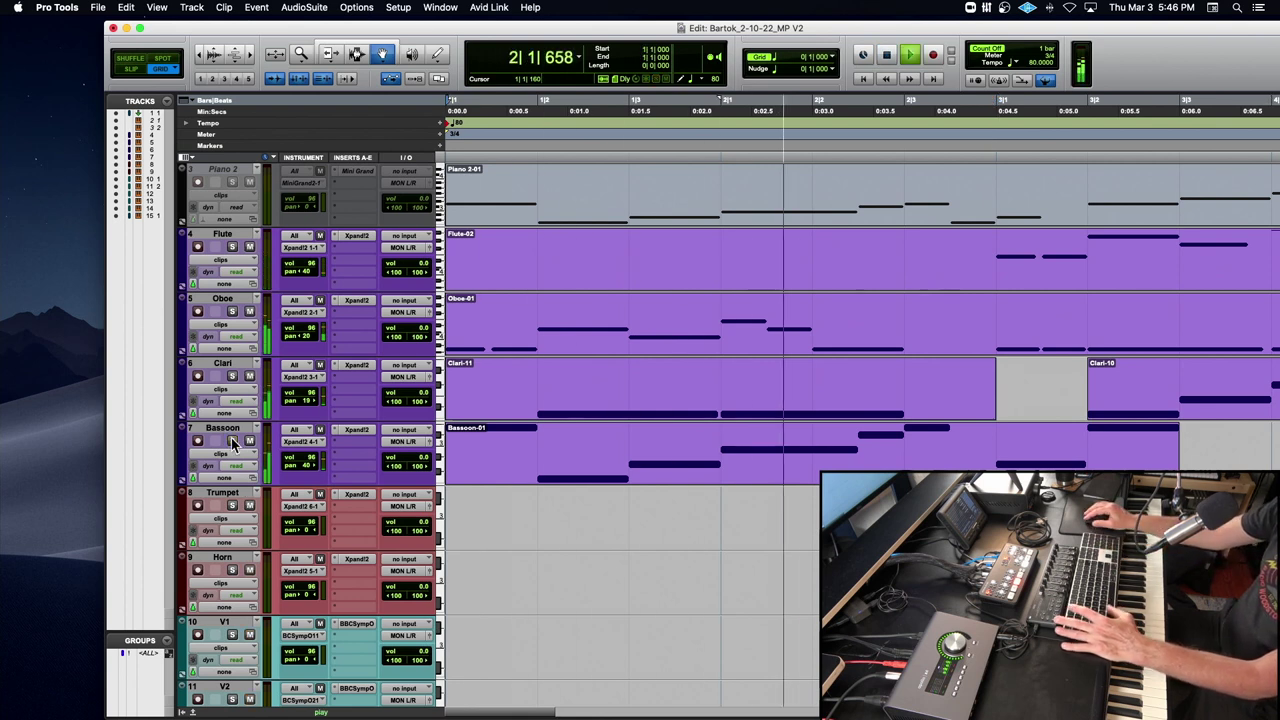
{"action": "key", "text": "r"}
{"action": "key", "text": "r"}
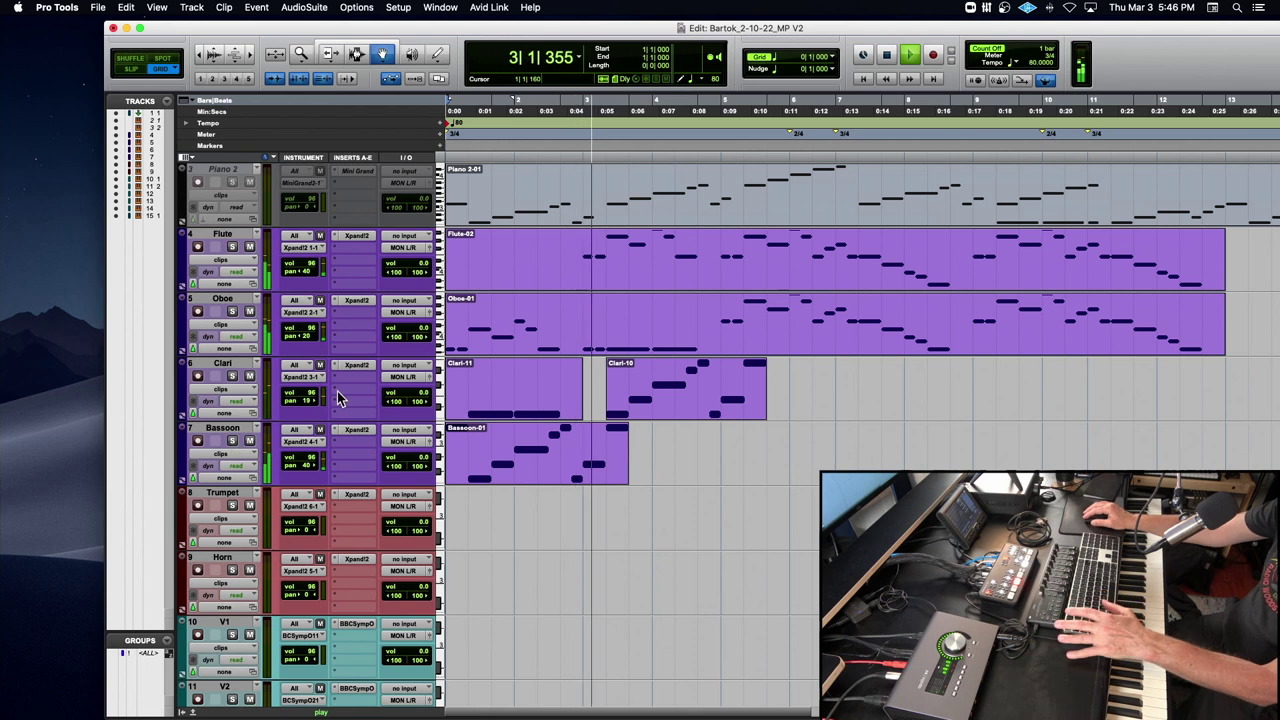
{"action": "key", "text": "space"}
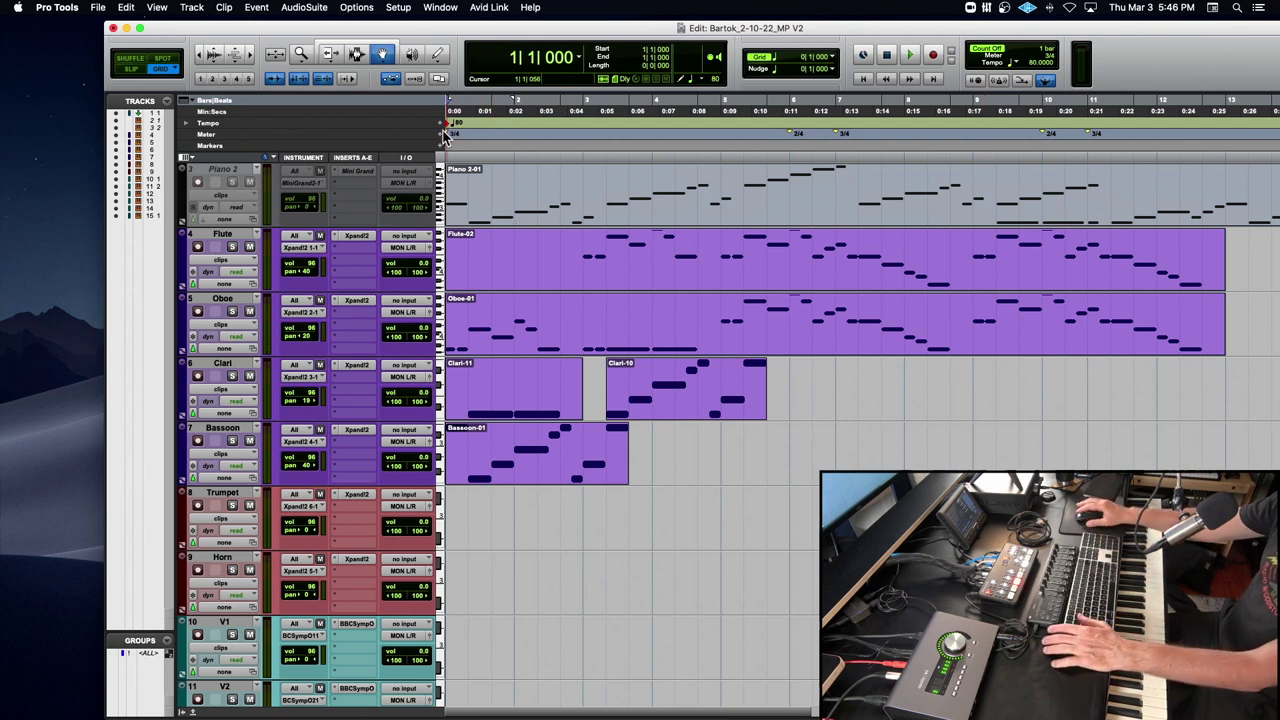
Try a tempo of 108 BPM from bar 1 and play the opening.
{"action": "left_click_drag", "start_coordinate": [440, 30], "coordinate": [326, 30]}
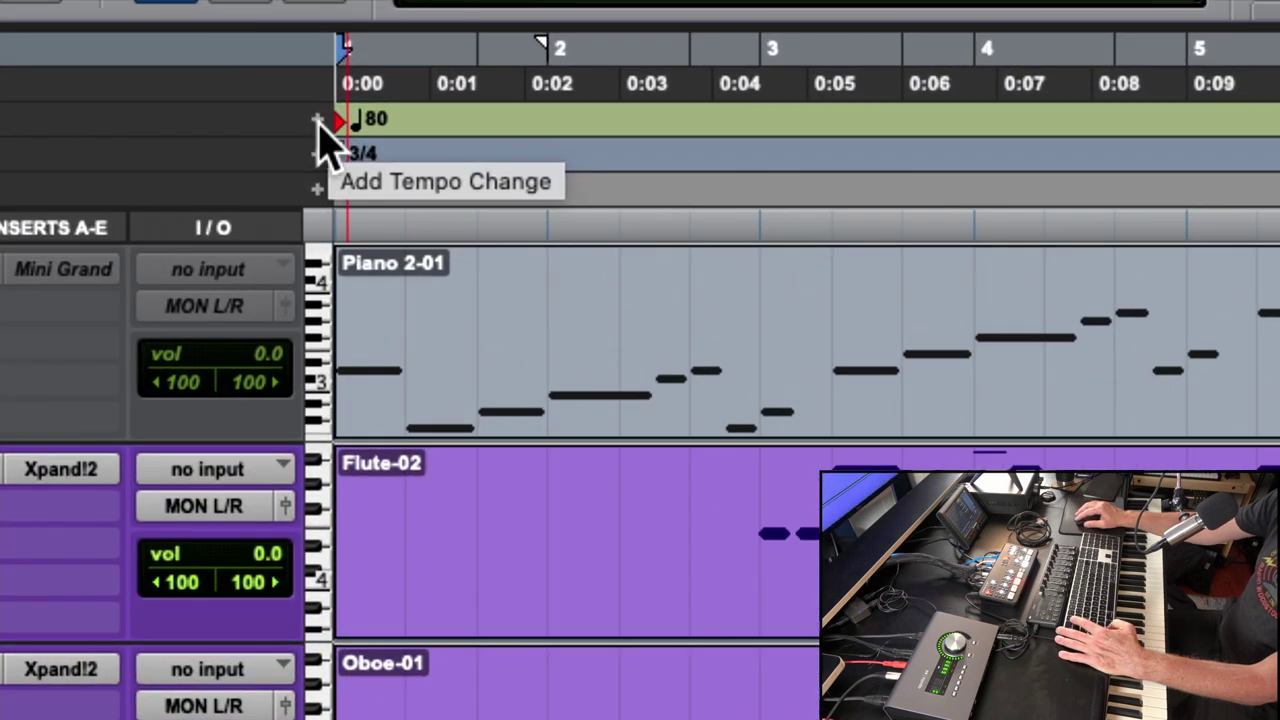
{"action": "left_click", "coordinate": [318, 120]}
{"action": "left_click_drag", "start_coordinate": [1166, 423], "coordinate": [357, 229]}
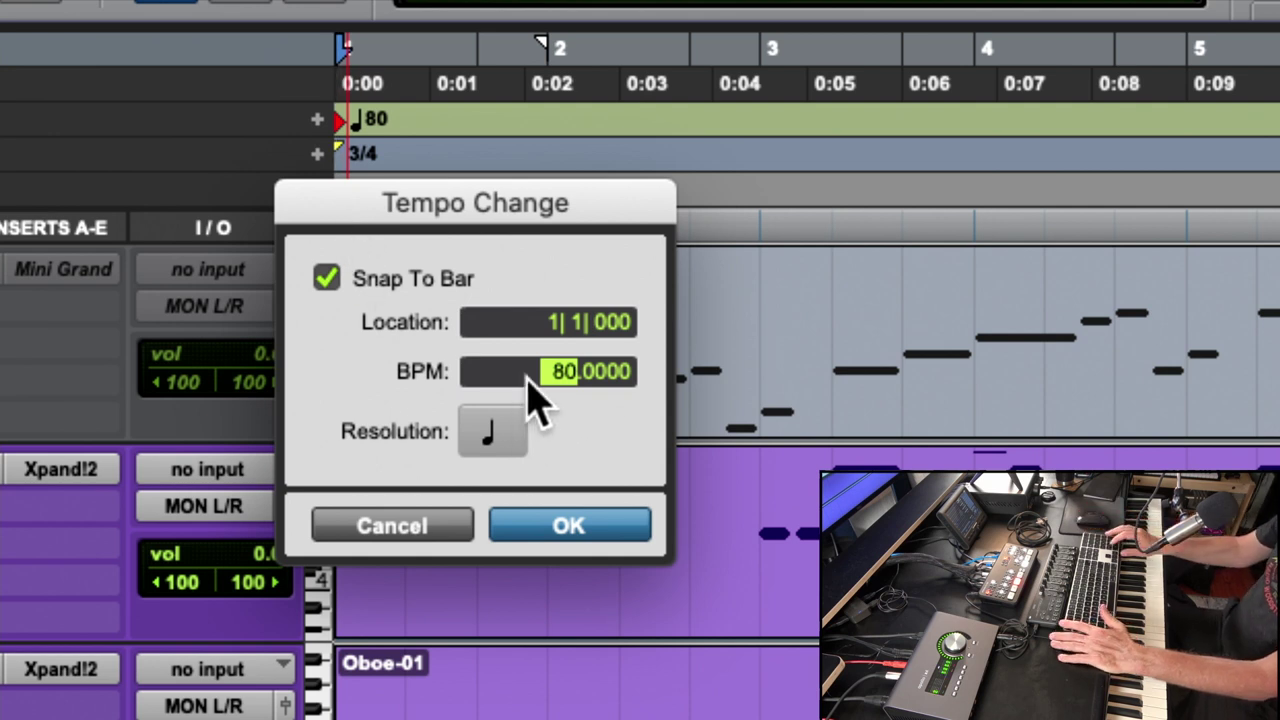
{"action": "key", "text": "Return"}
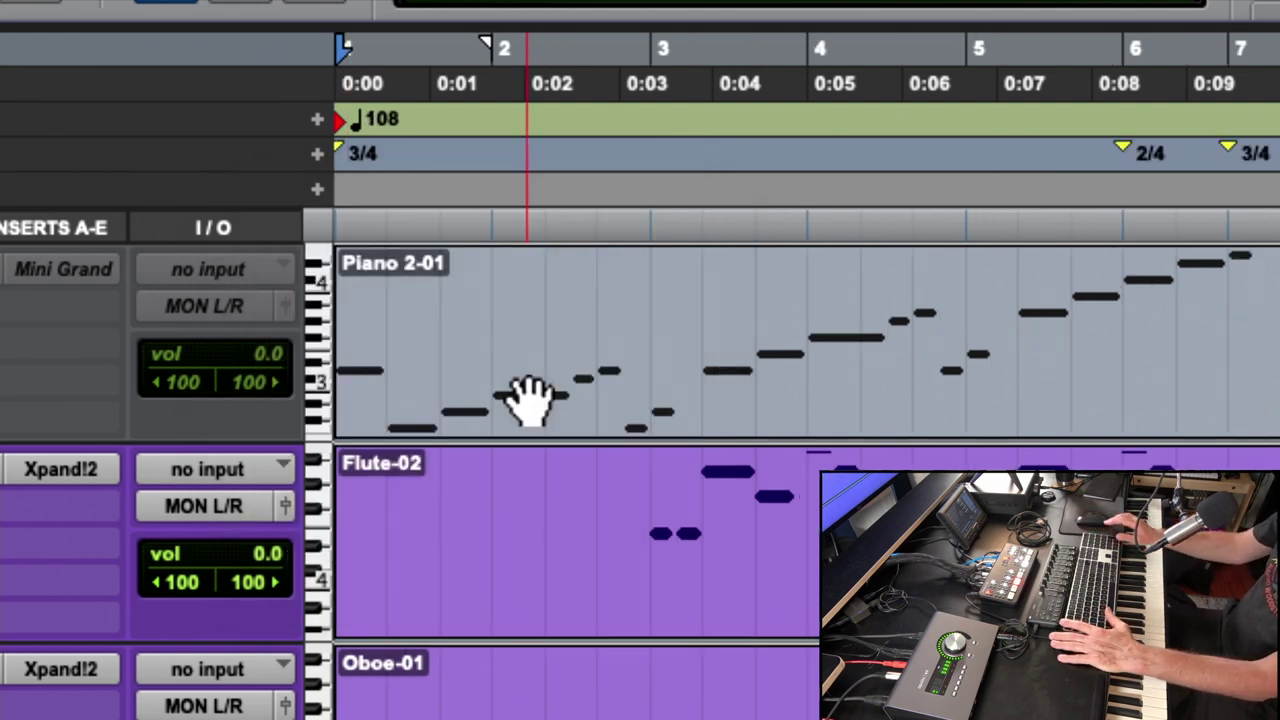
{"action": "key", "text": "space"}
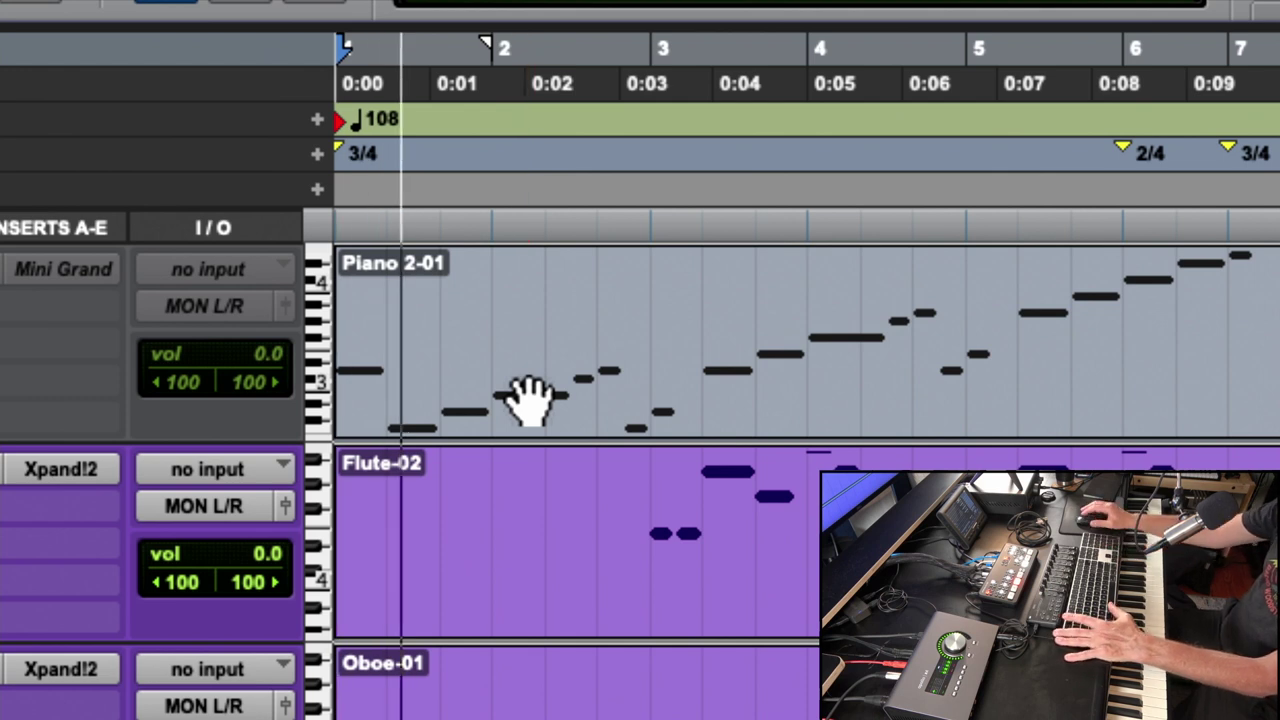
{"action": "key", "text": "space"}
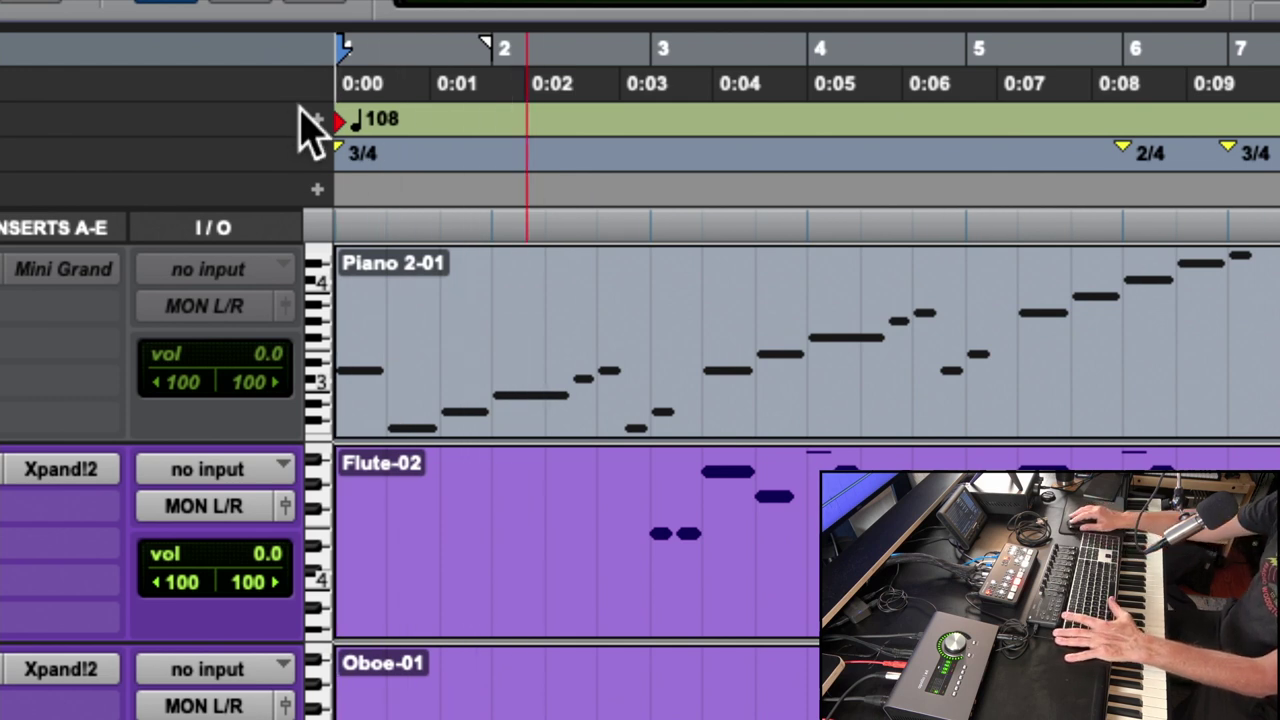
Set the tempo at bar 1 to 96 BPM and play the woodwinds from the beginning.
{"action": "left_click", "coordinate": [317, 119]}
{"action": "left_click_drag", "start_coordinate": [1140, 400], "coordinate": [337, 134]}
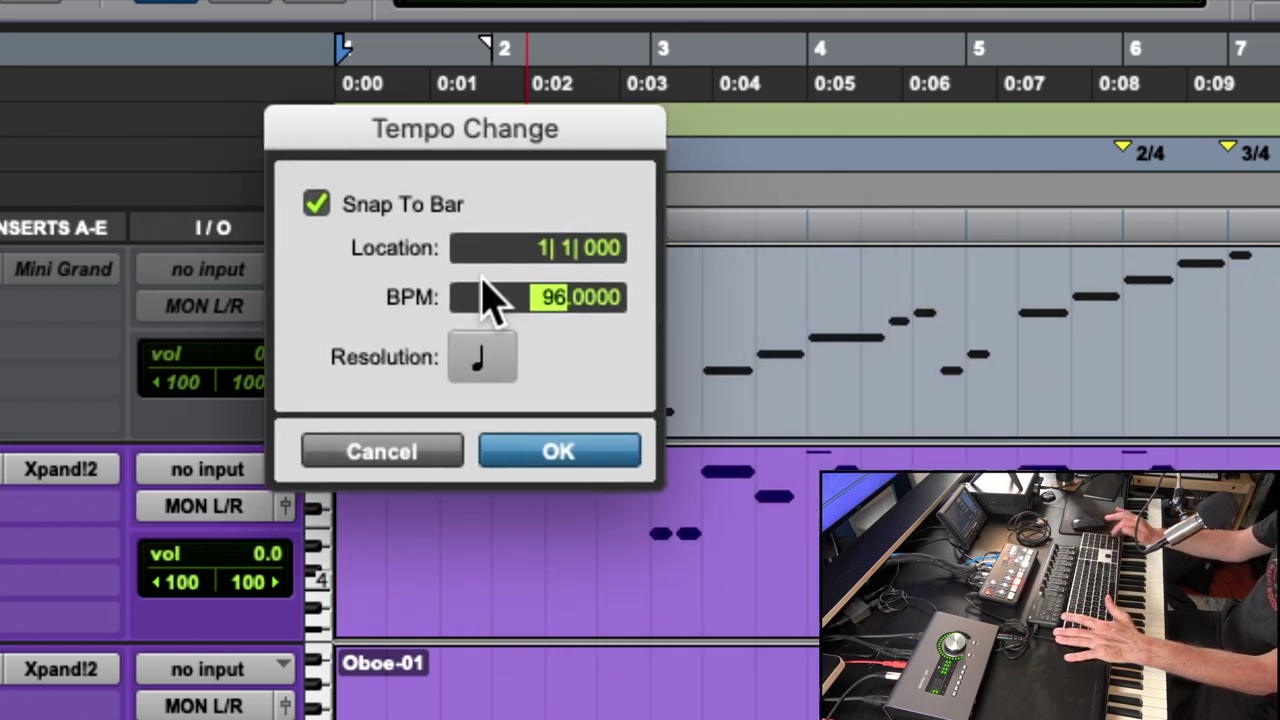
{"action": "key", "text": "Return"}
{"action": "key", "text": "space"}
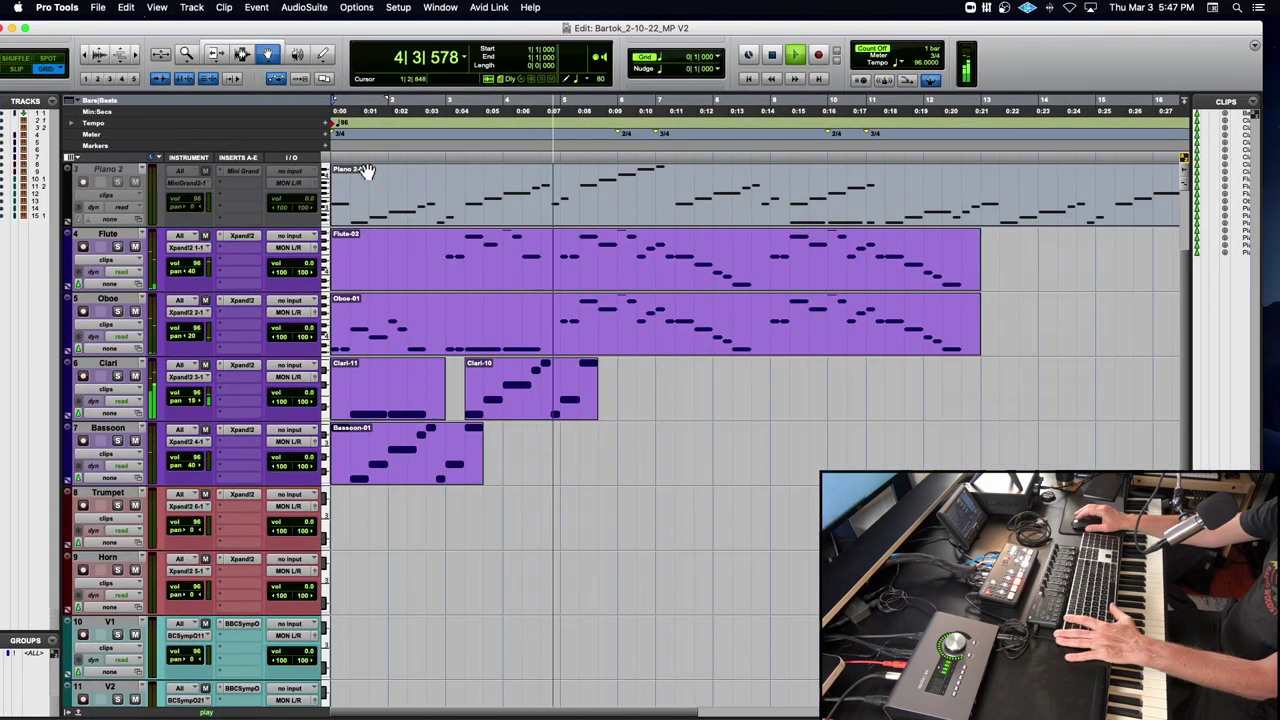
{"action": "key", "text": "space"}
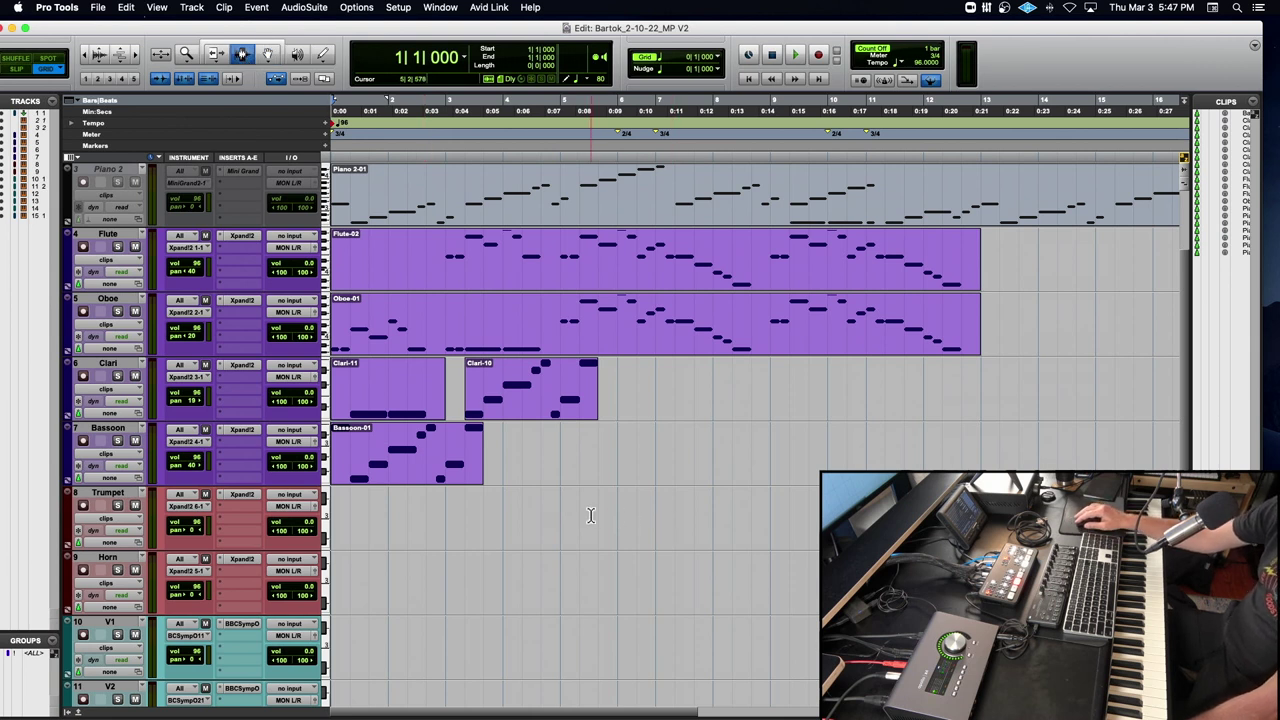
With a 1/8 note grid, copy the Bassoon passage from 2|2|480 to 3|3|000 onto the Horn track at 2|2|480.
{"action": "key", "text": "super+bracketright"}
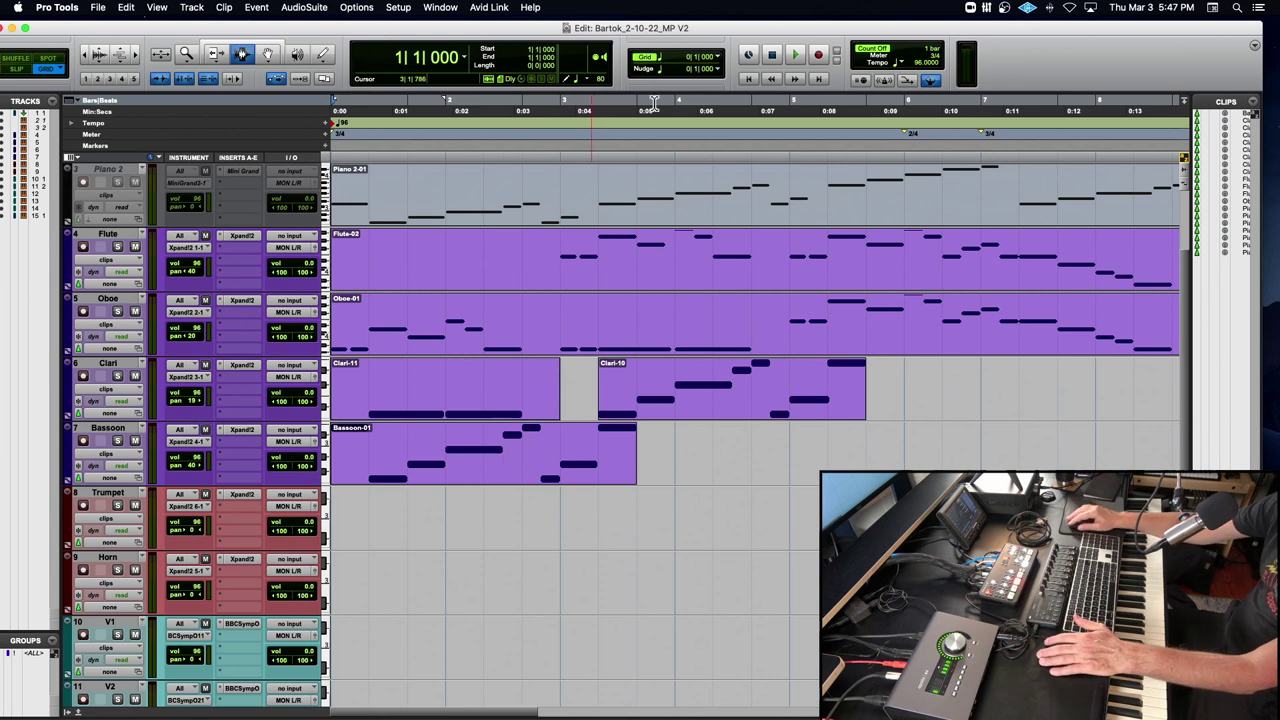
{"action": "left_click", "coordinate": [714, 58]}
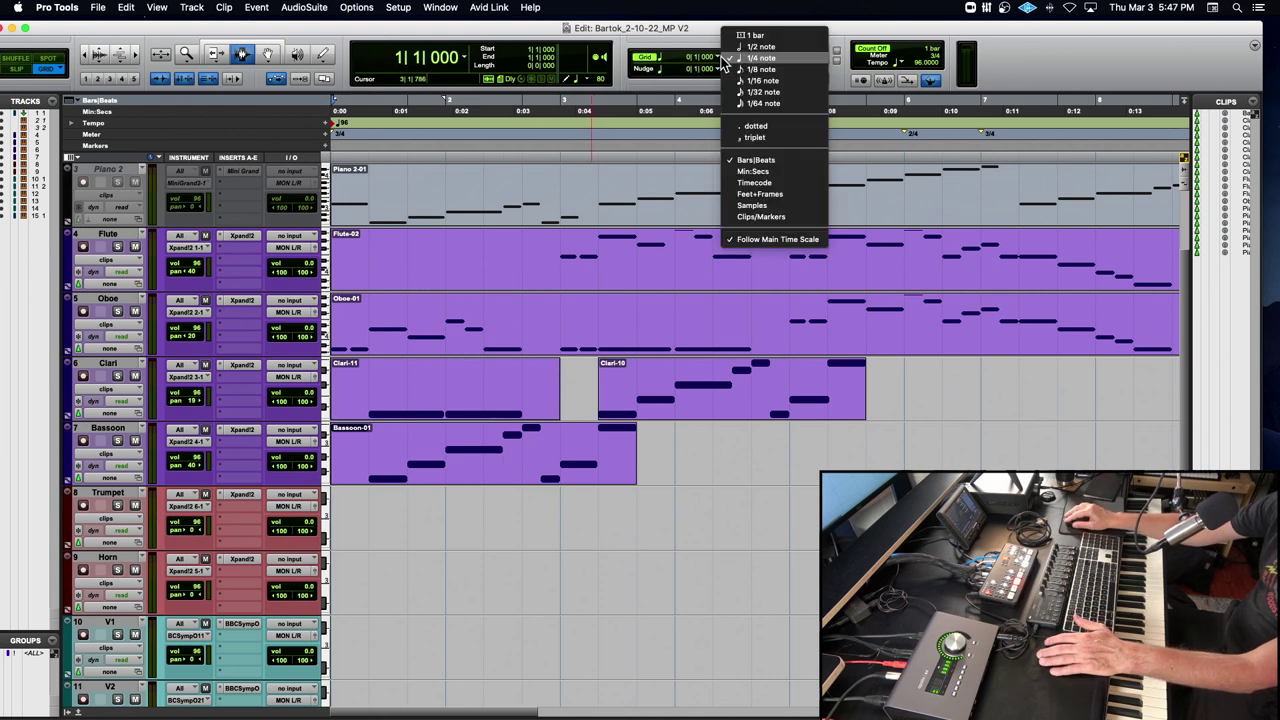
{"action": "left_click", "coordinate": [748, 80]}
{"action": "left_click_drag", "start_coordinate": [505, 475], "coordinate": [642, 485]}
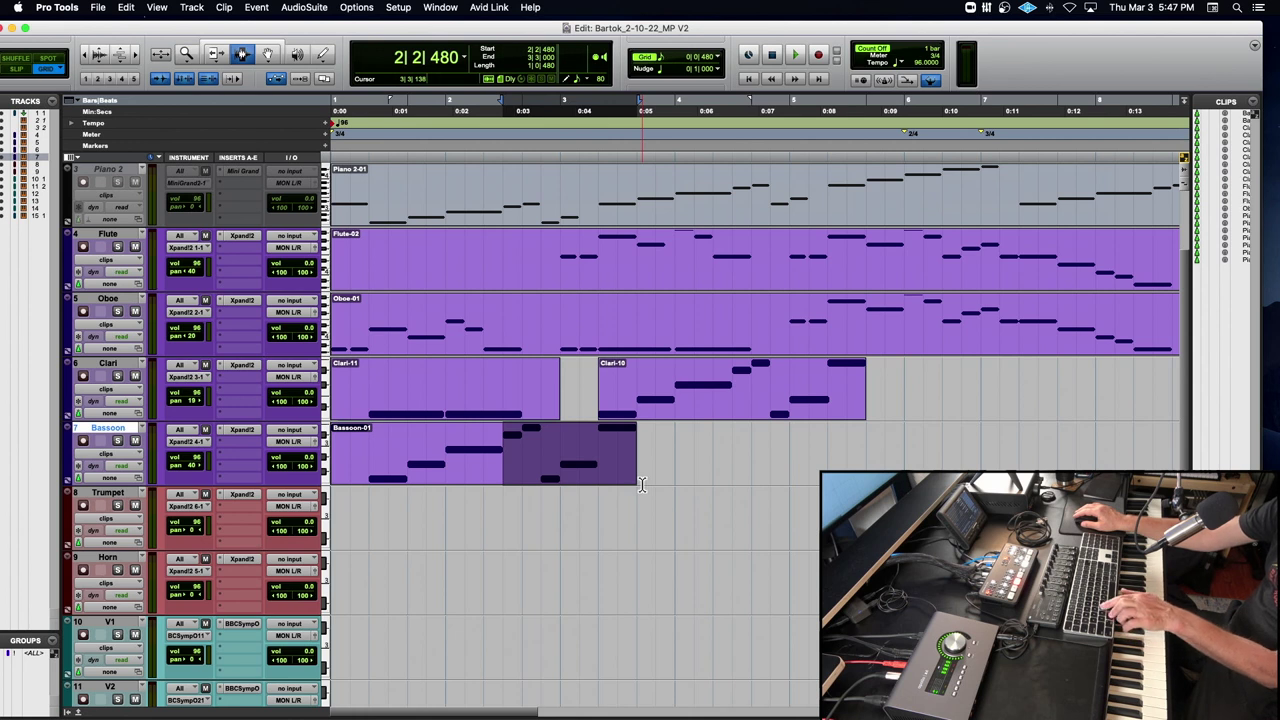
{"action": "left_click", "coordinate": [506, 583]}
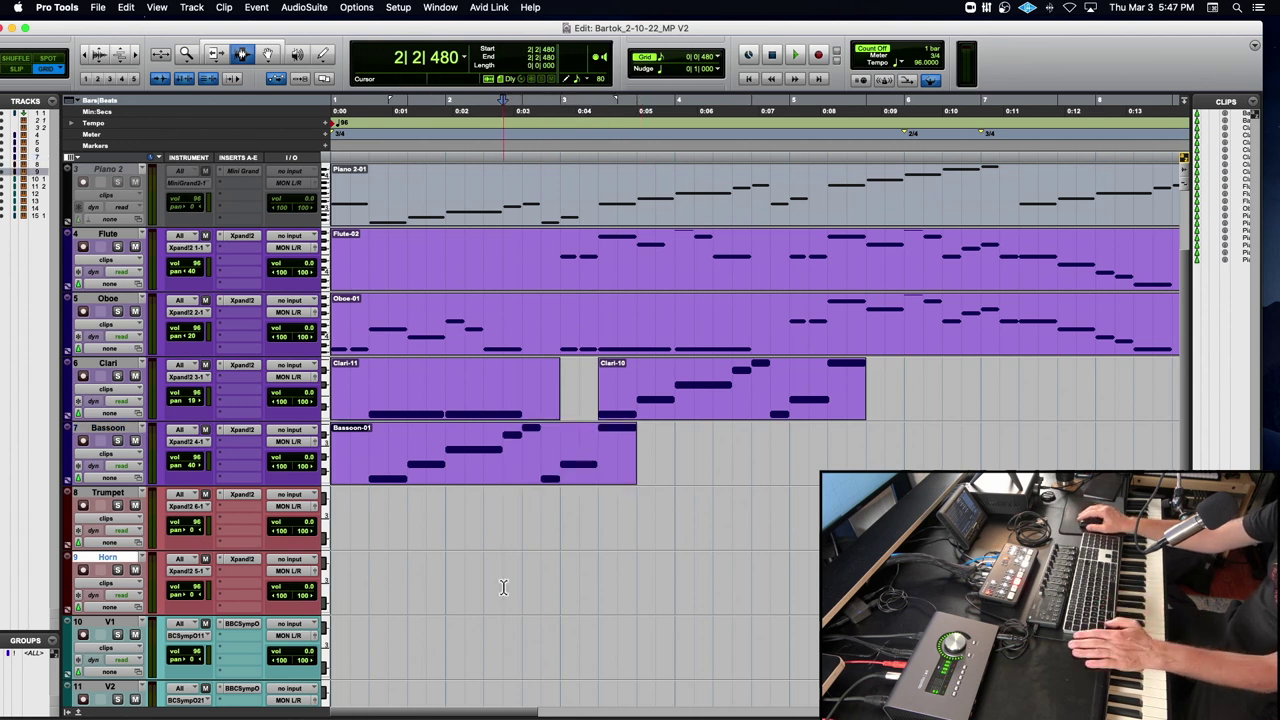
{"action": "key", "text": "super+v"}
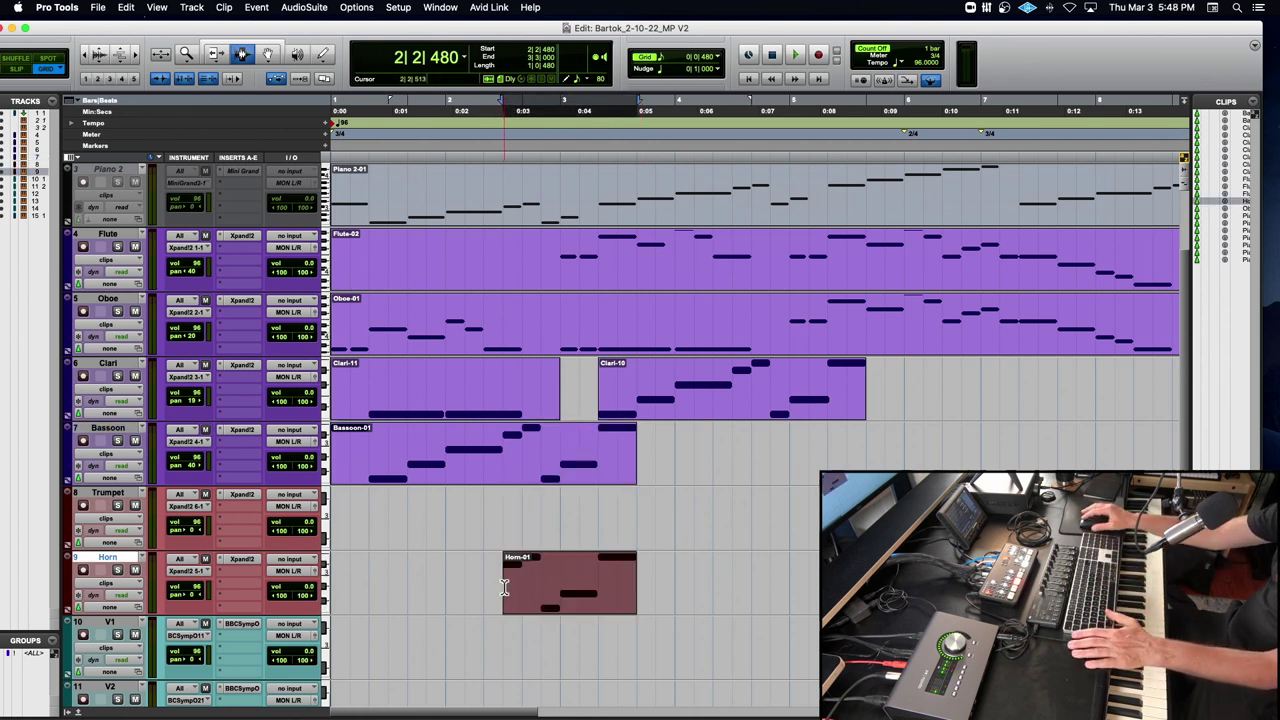
Play the copied Horn passage from 2|2|000, first soloing the Horn, and audition it together with the soloed Bassoon.
{"action": "left_click", "coordinate": [484, 562]}
{"action": "key", "text": "space"}
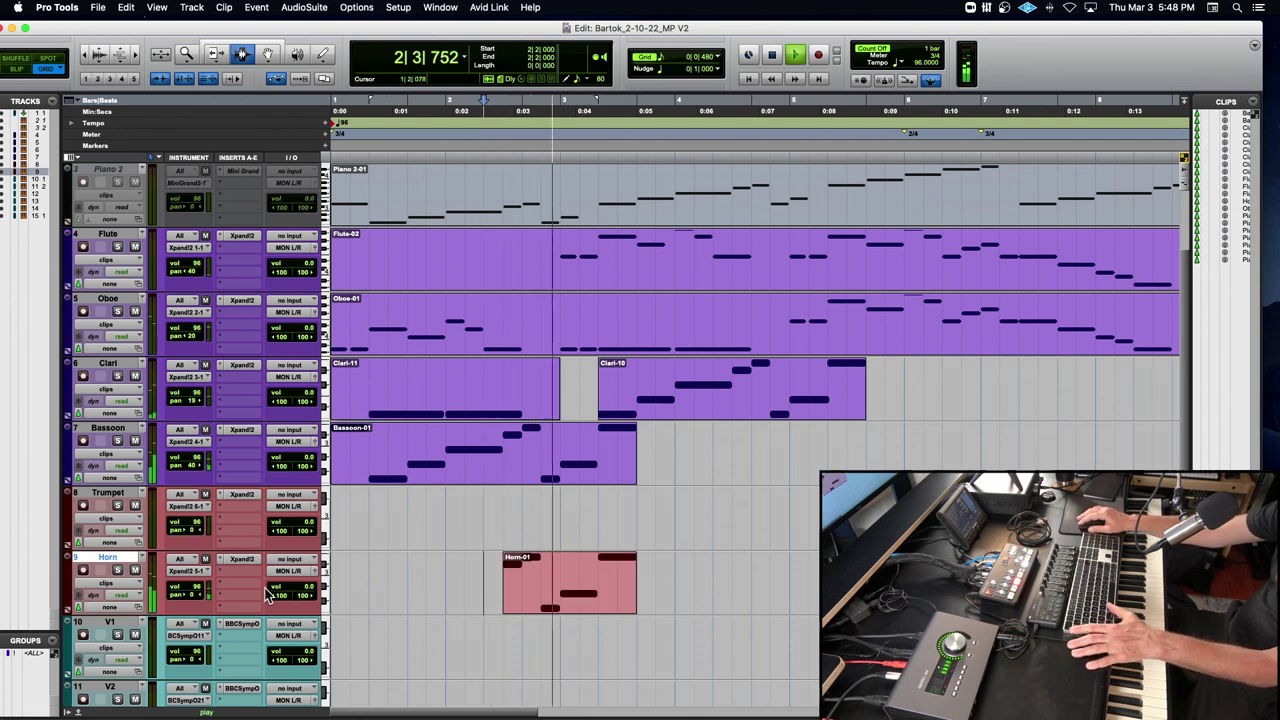
{"action": "left_click", "coordinate": [117, 570]}
{"action": "key", "text": "space"}
{"action": "key", "text": "space"}
{"action": "left_click", "coordinate": [118, 446]}
{"action": "key", "text": "space"}
{"action": "key", "text": "space"}
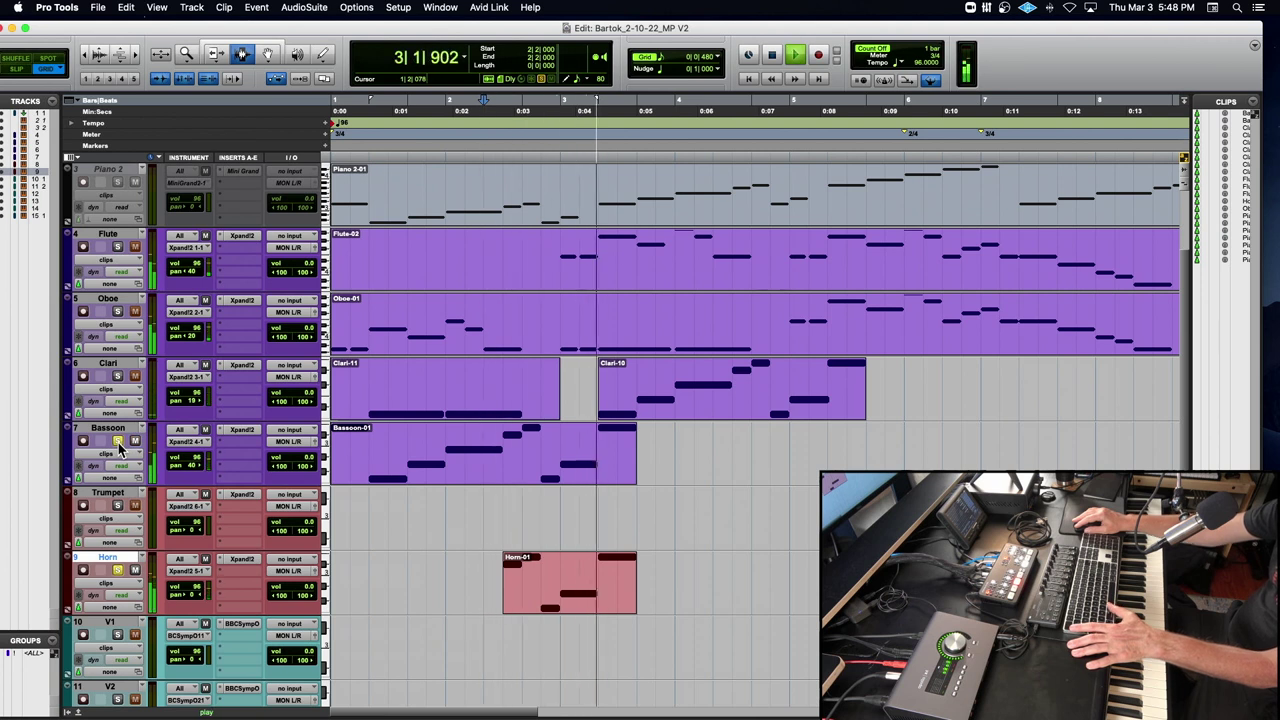
{"action": "key", "text": "space"}
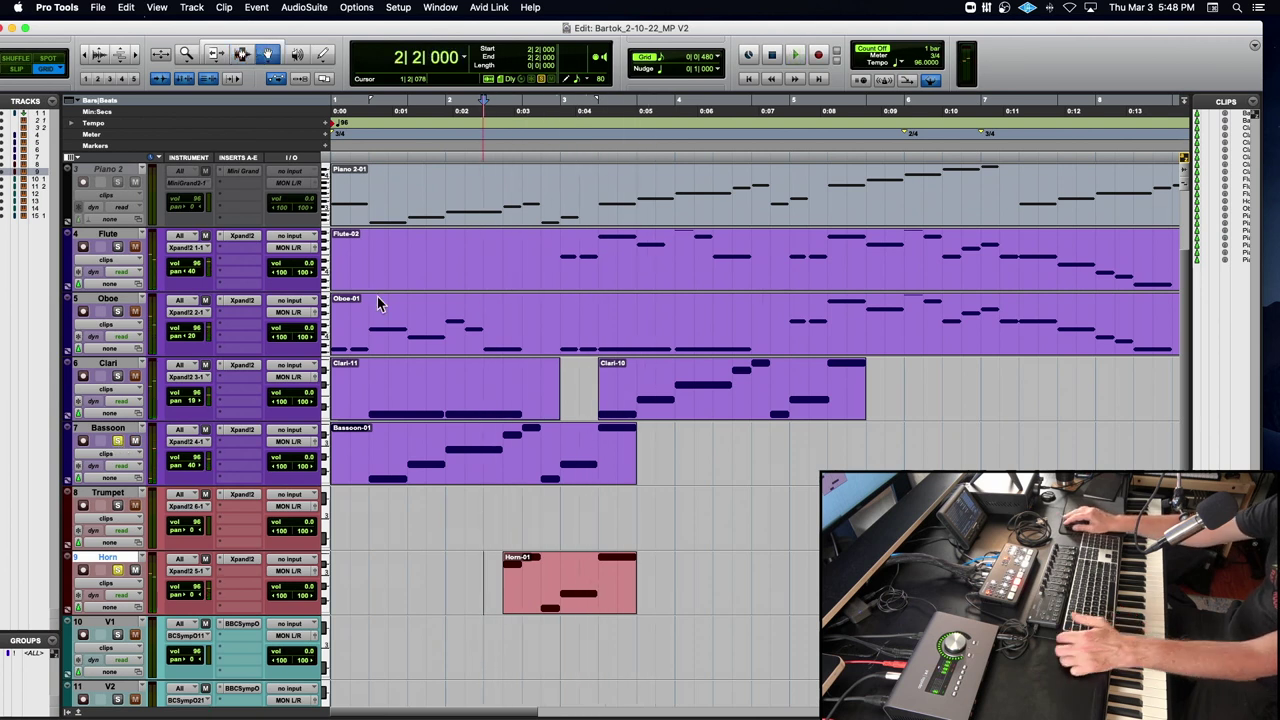
Lower the velocities of all notes in the Horn clip in the MIDI editor and play the passage.
{"action": "left_click", "coordinate": [573, 600]}
{"action": "double_click", "coordinate": [573, 600]}
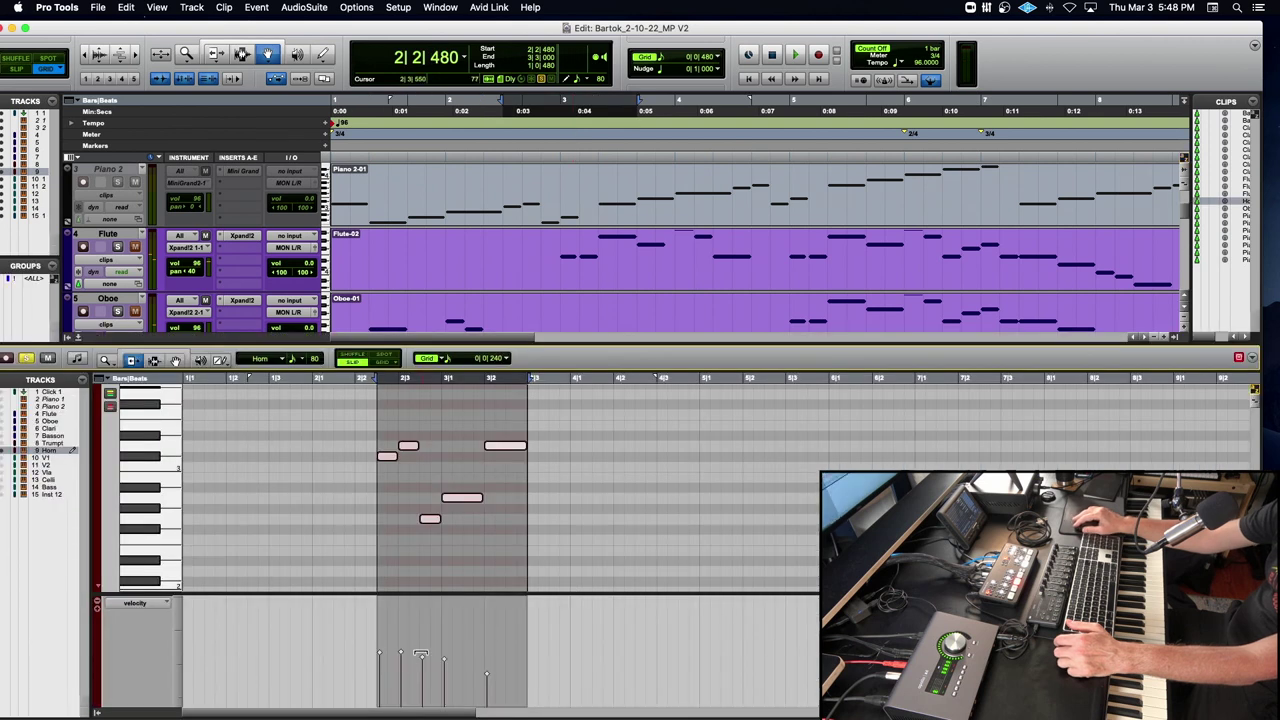
{"action": "left_click_drag", "start_coordinate": [403, 658], "coordinate": [404, 665]}
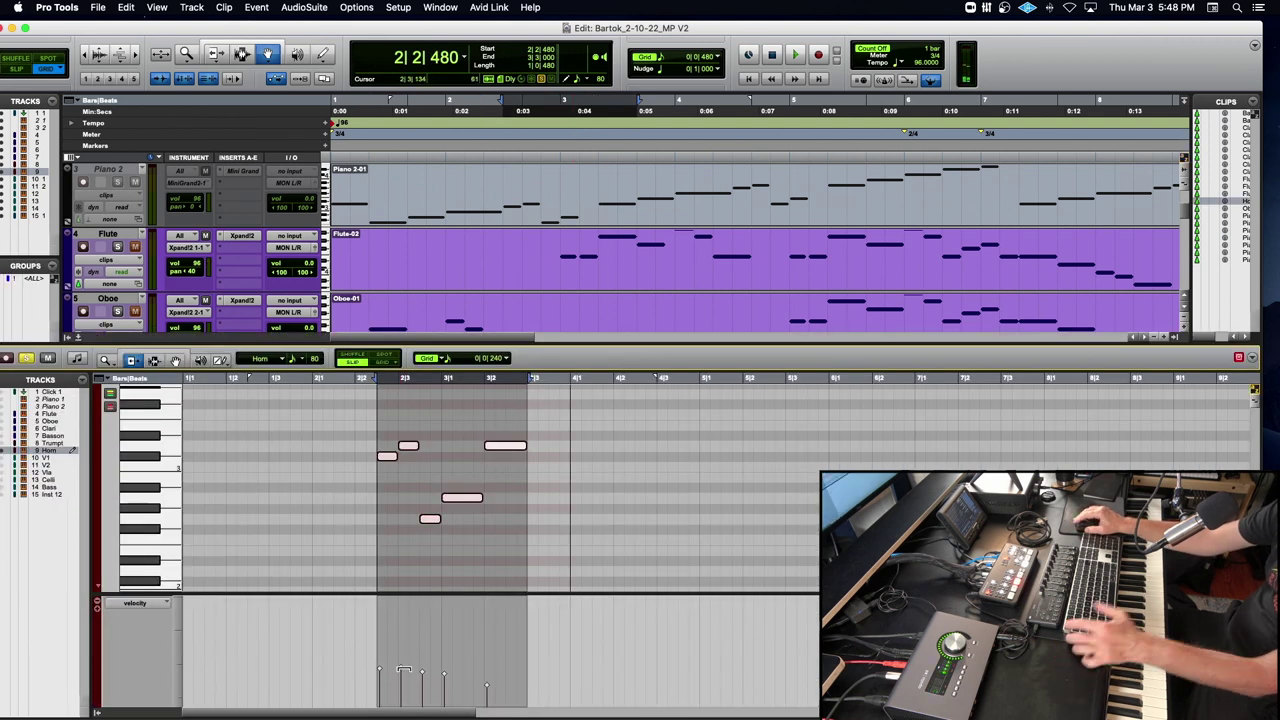
{"action": "key", "text": "space"}
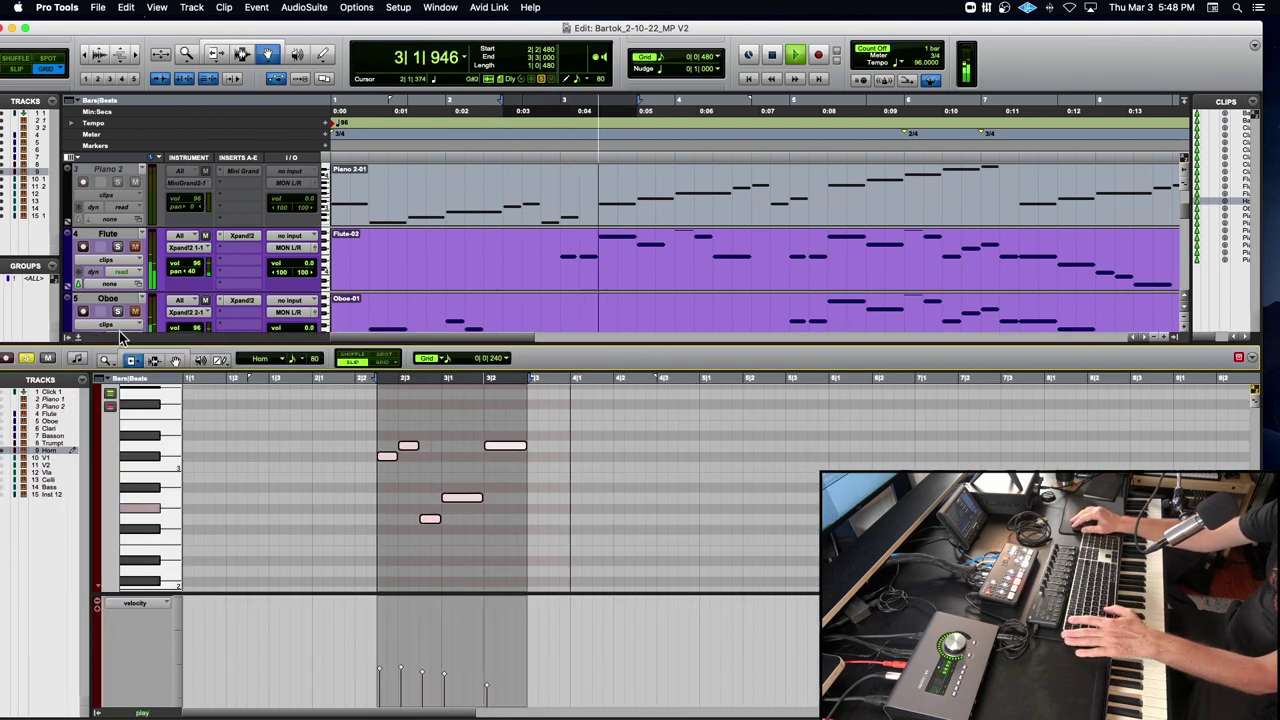
{"action": "key", "text": "space"}
{"action": "left_click", "coordinate": [79, 338]}
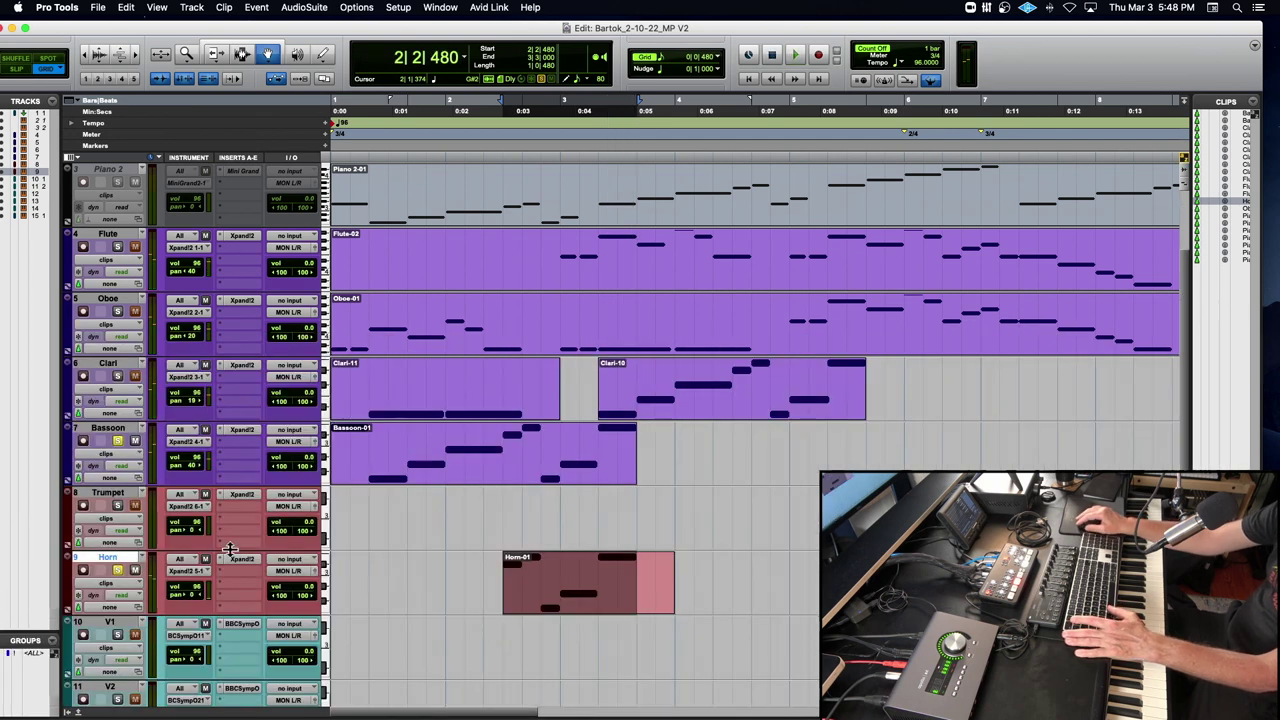
Audition the Bassoon alone from 2|1|480, and compare it with Bassoon and Horn soloed together.
{"action": "left_click", "coordinate": [118, 571]}
{"action": "left_click", "coordinate": [120, 441]}
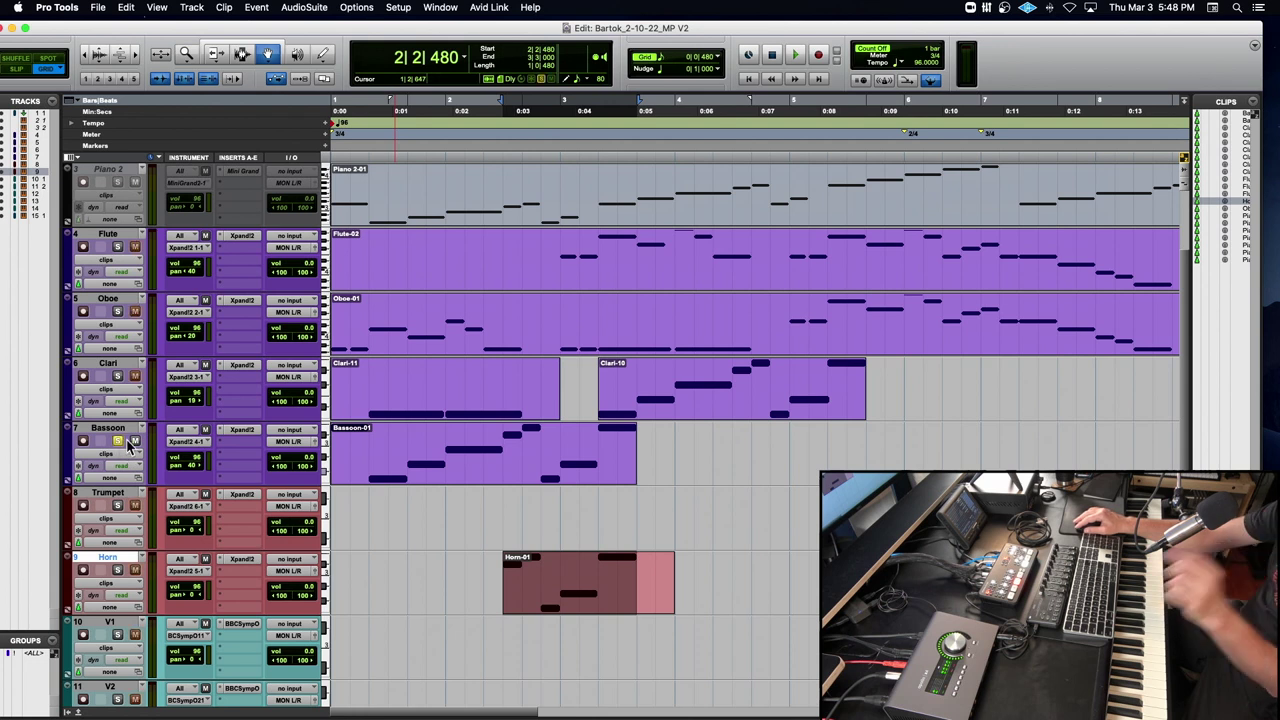
{"action": "left_click", "coordinate": [462, 138]}
{"action": "key", "text": "space"}
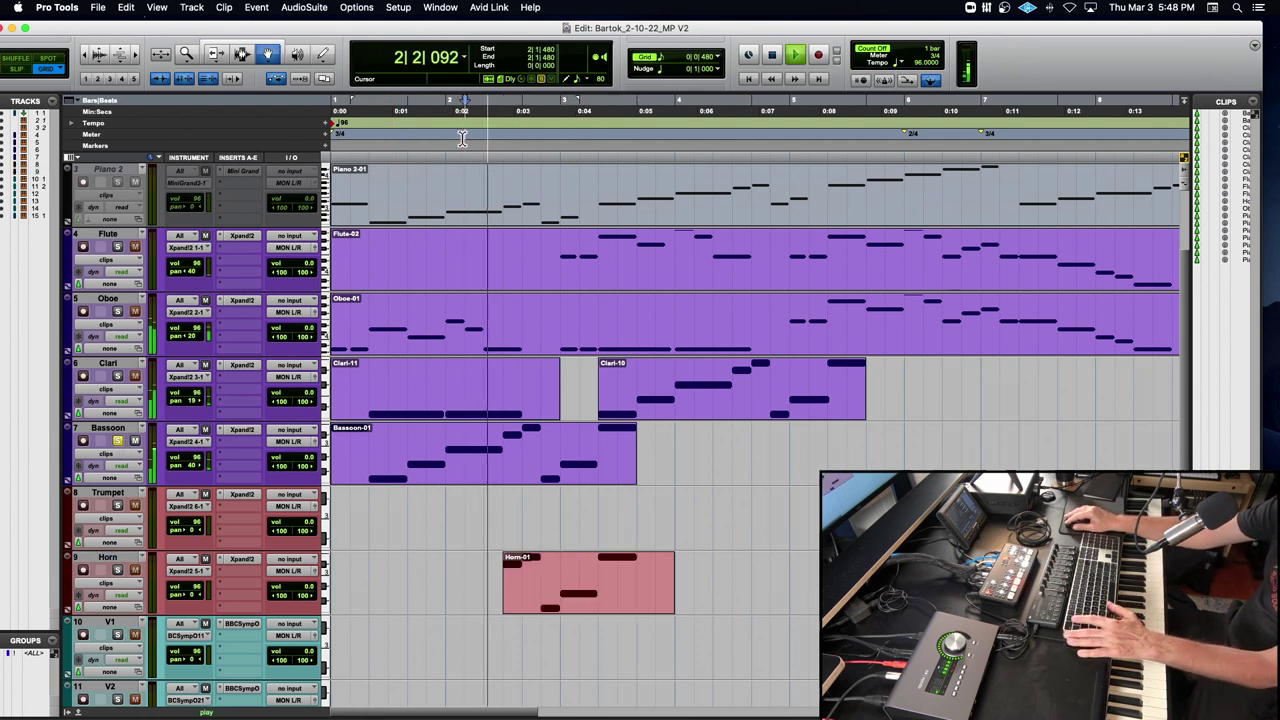
{"action": "key", "text": "space"}
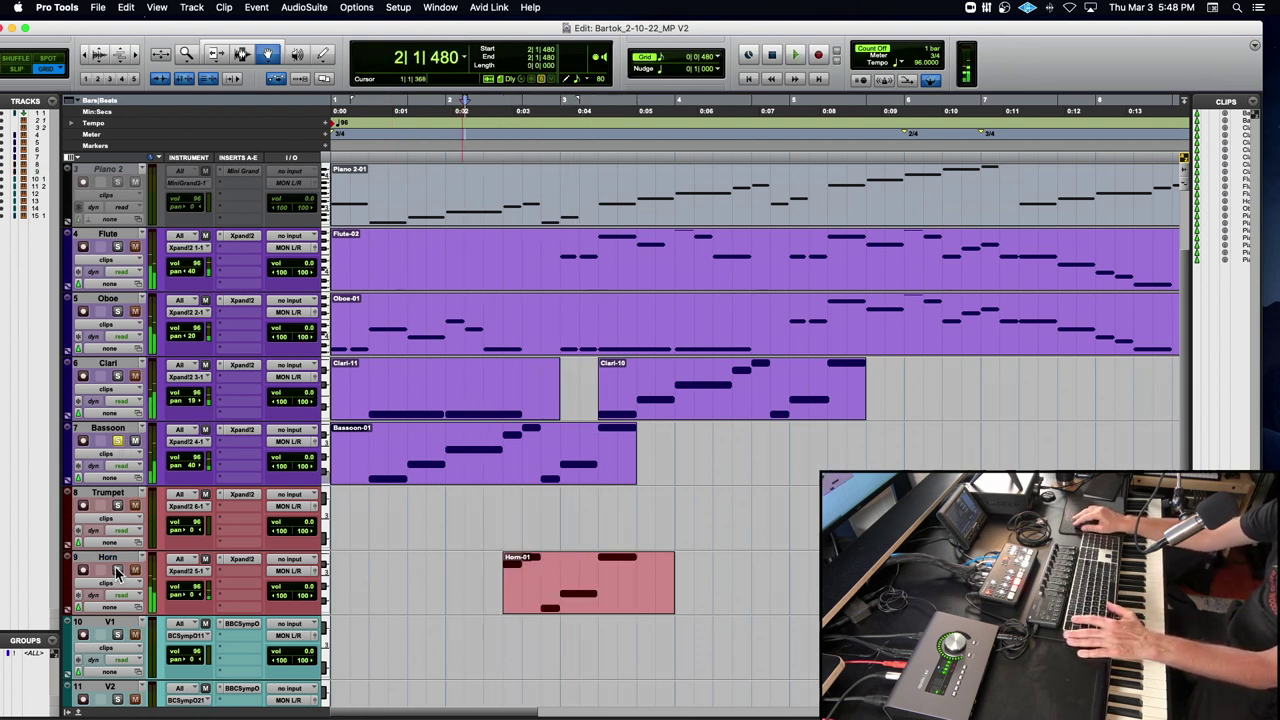
{"action": "key", "text": "space"}
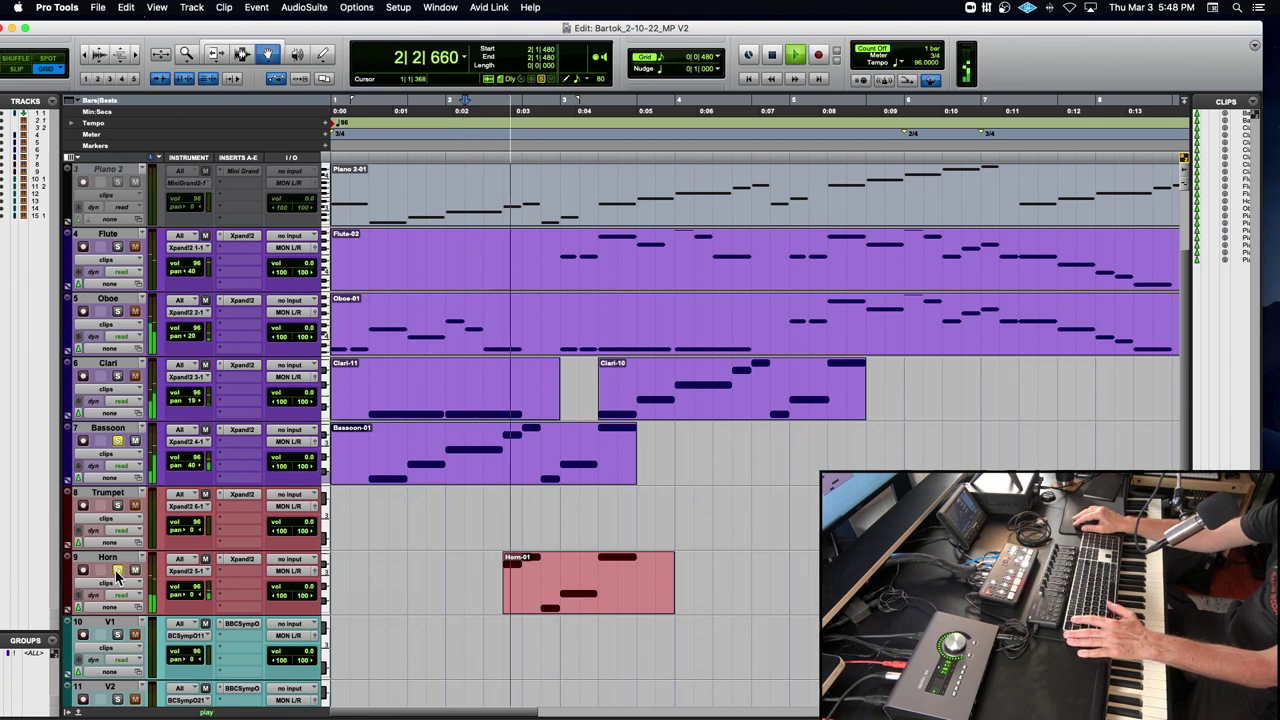
{"action": "key", "text": "space"}
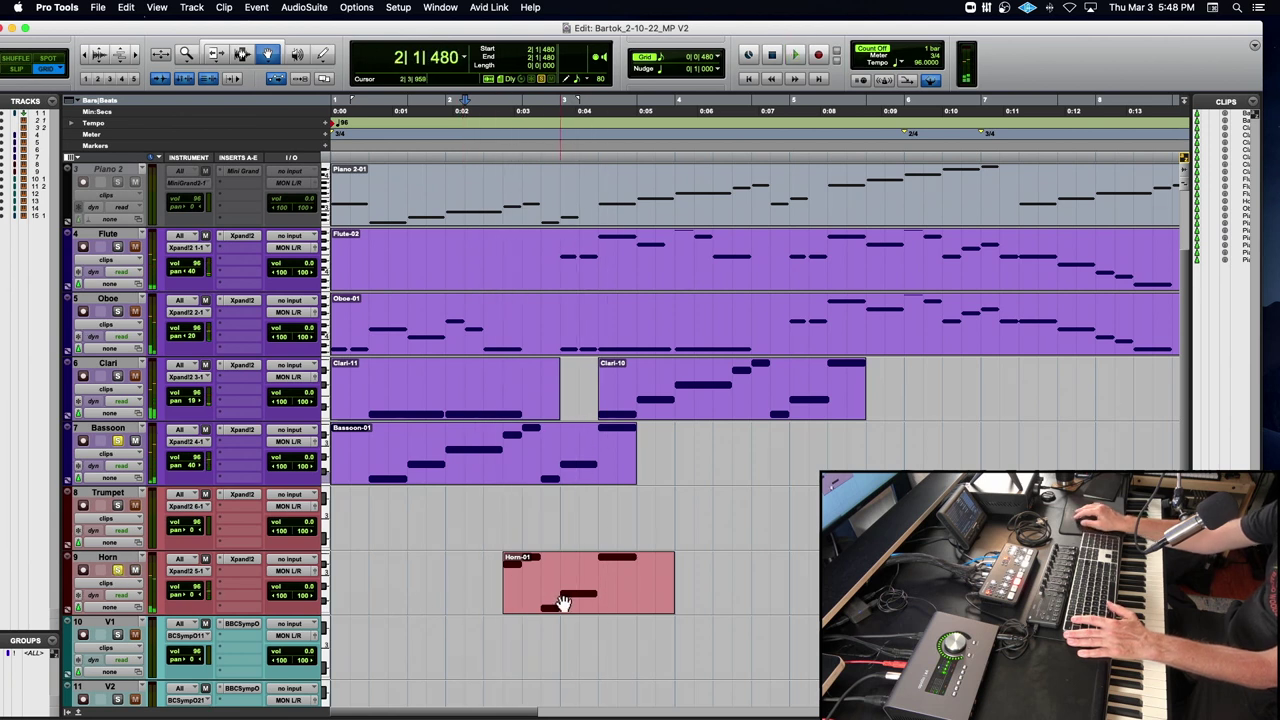
Try higher velocities on all the Horn notes, audition them from bar 1 beat 3 and undo the velocity change.
{"action": "double_click", "coordinate": [563, 600]}
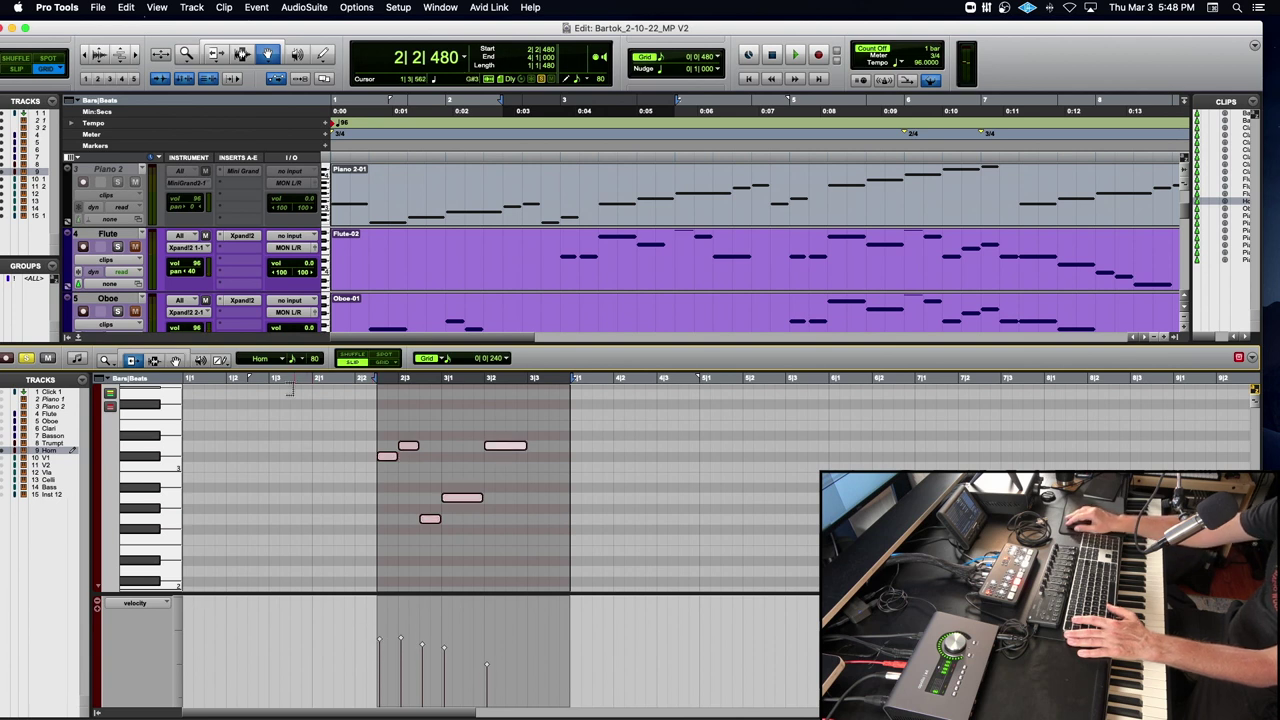
{"action": "left_click", "coordinate": [273, 381]}
{"action": "key", "text": "space"}
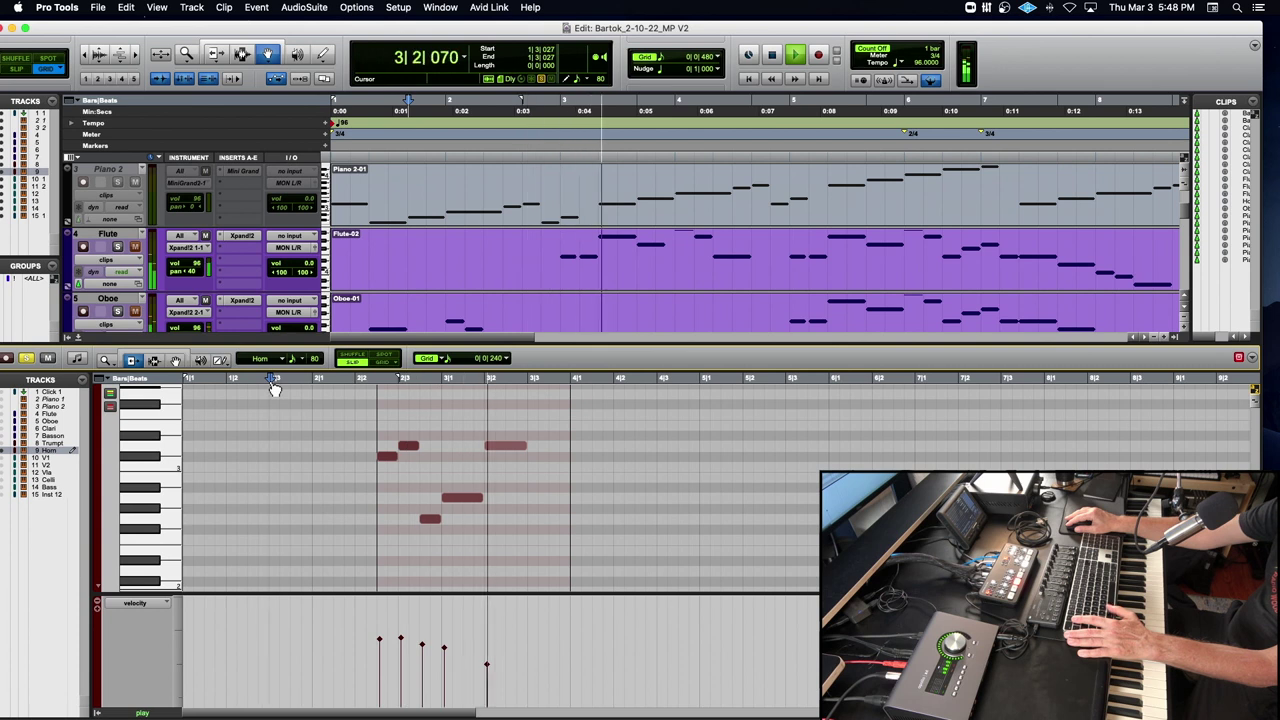
{"action": "key", "text": "space"}
{"action": "key", "text": "super+z"}
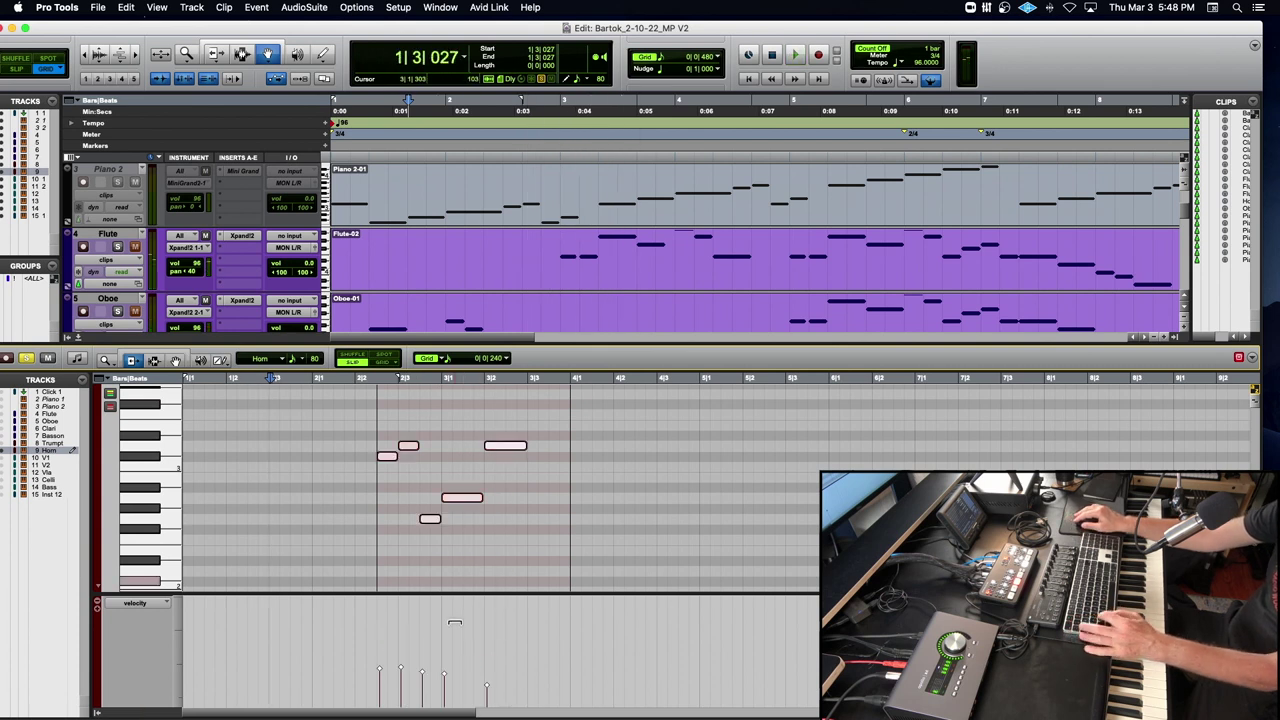
{"action": "left_click", "coordinate": [77, 338]}
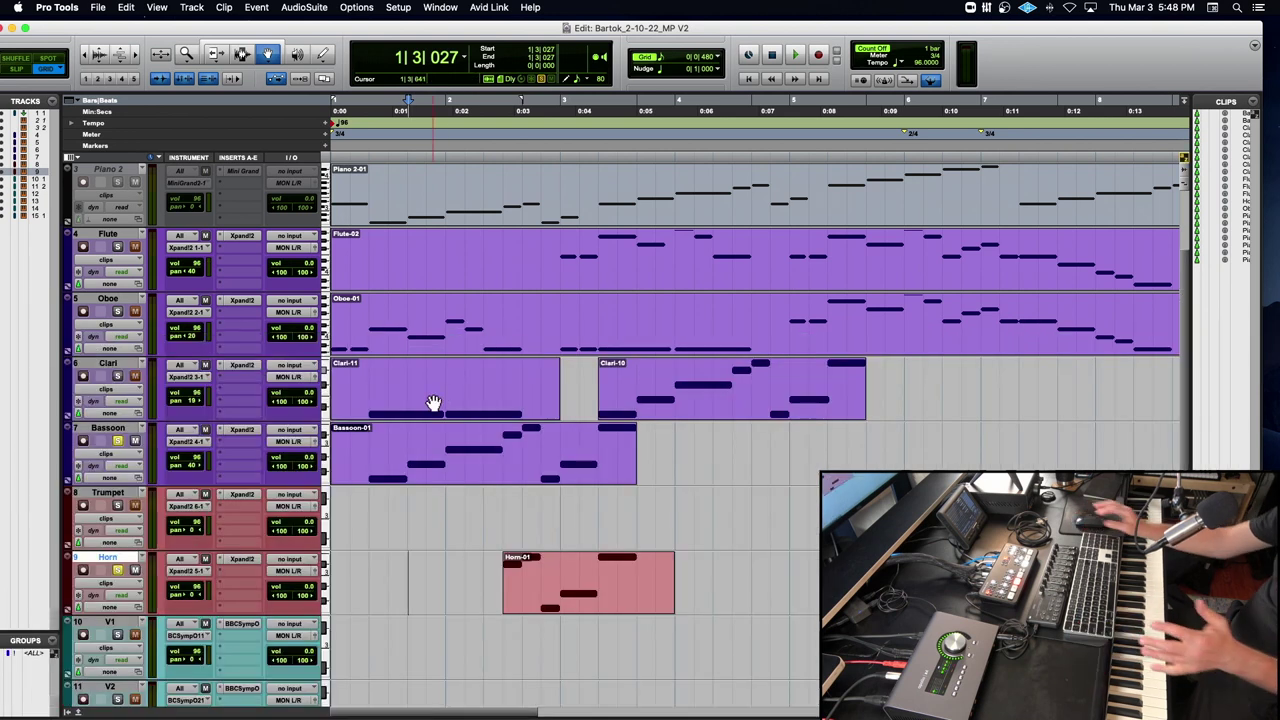
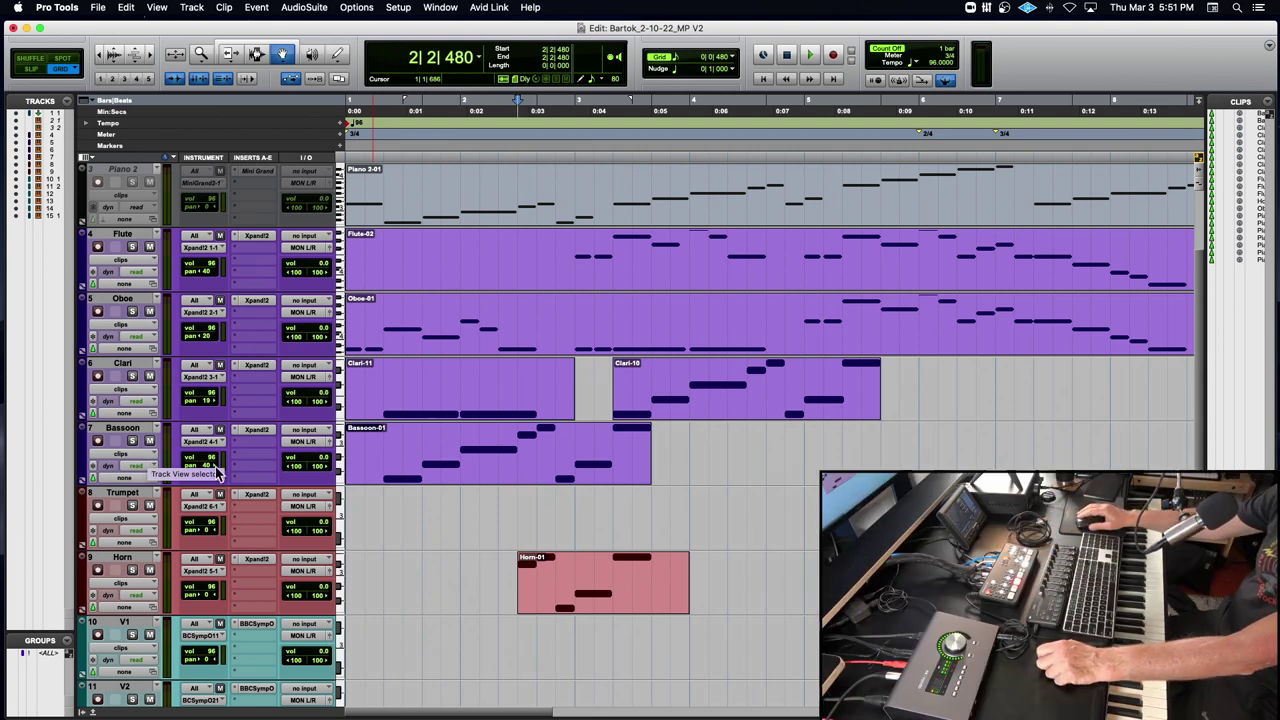
Play the arrangement from 4|3|000 to hear the clarinet passage in the full mix.
{"action": "left_click", "coordinate": [770, 245]}
{"action": "key", "text": "space"}
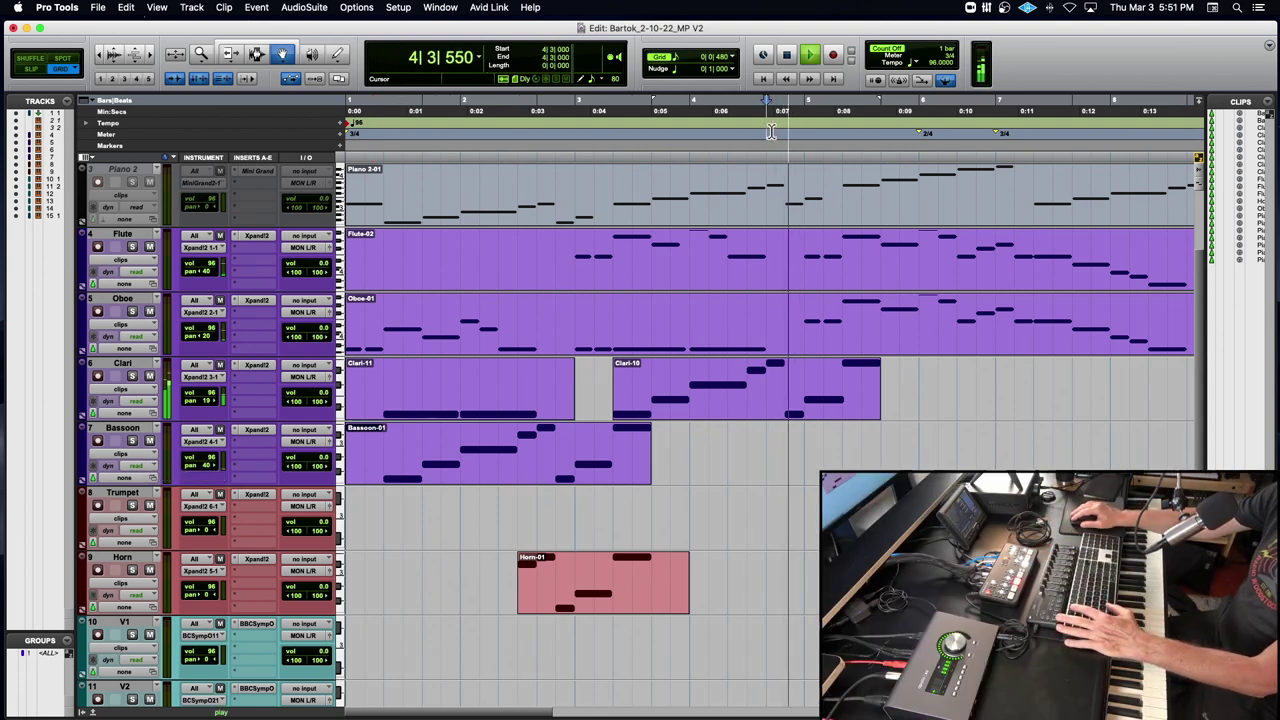
{"action": "key", "text": "space"}
Copy the Clari passage from 4|2|480 to 5|3|000 onto the Trumpet track at 4|2|480.
{"action": "left_click", "coordinate": [261, 56]}
{"action": "left_click_drag", "start_coordinate": [746, 400], "coordinate": [876, 399]}
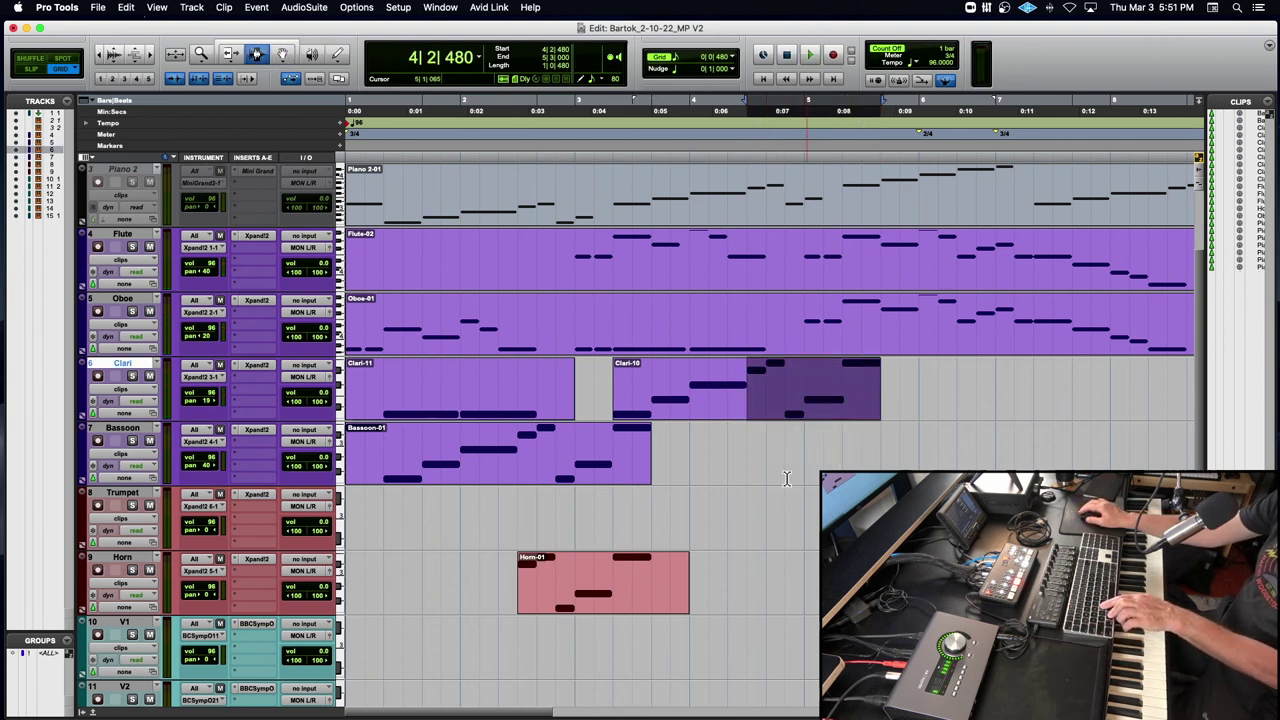
{"action": "left_click", "coordinate": [743, 516]}
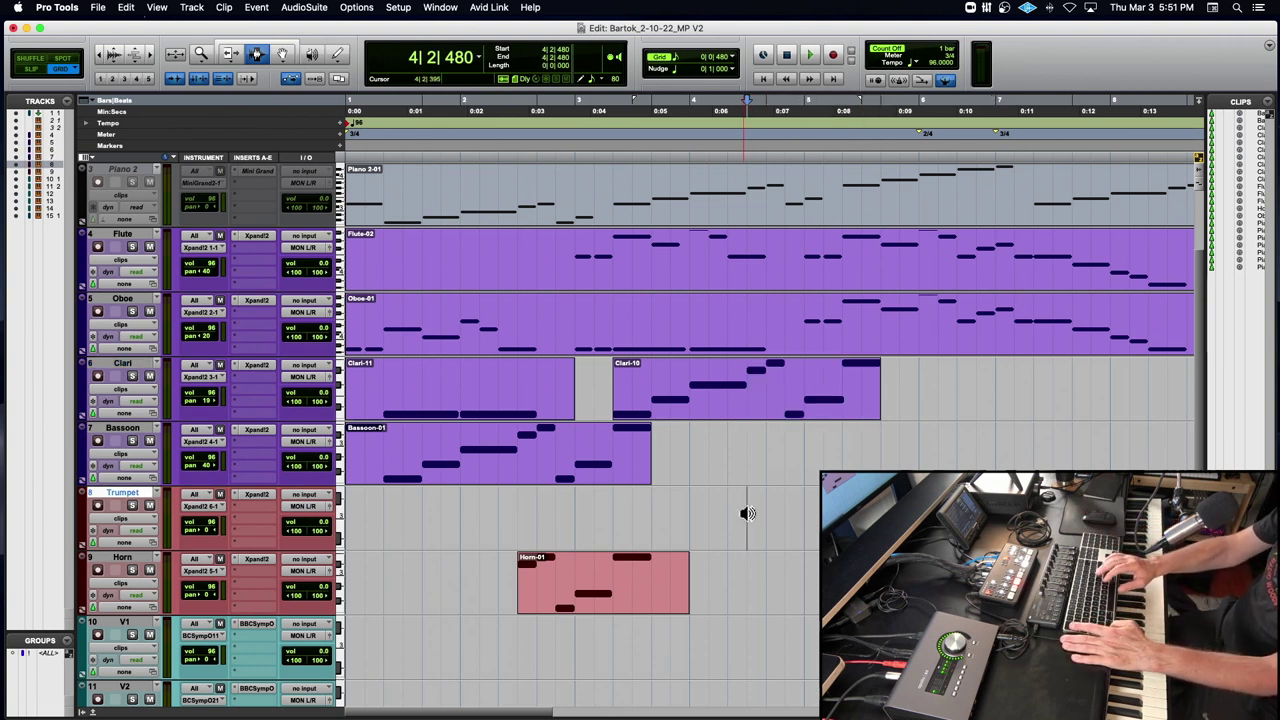
{"action": "key", "text": "super+v"}
Audition the copied Trumpet passage from 4|1|480, first in the full mix and again with the Trumpet soloed.
{"action": "left_click", "coordinate": [705, 517]}
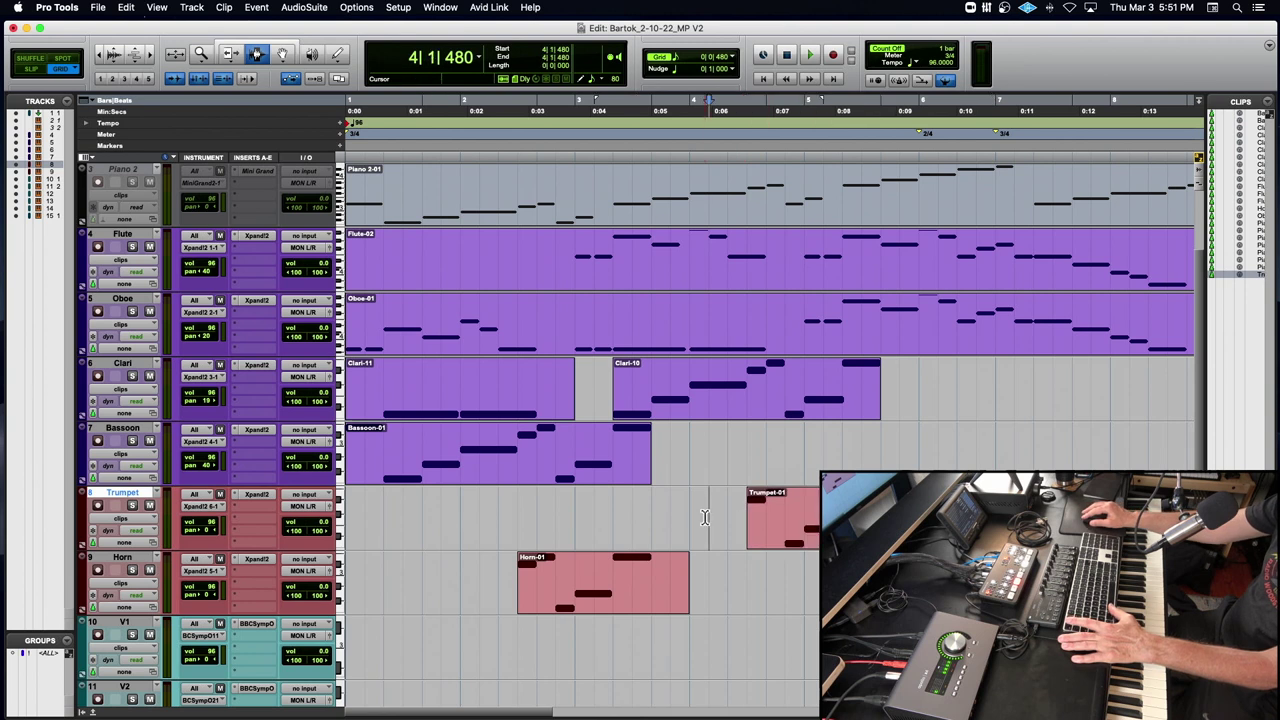
{"action": "key", "text": "space"}
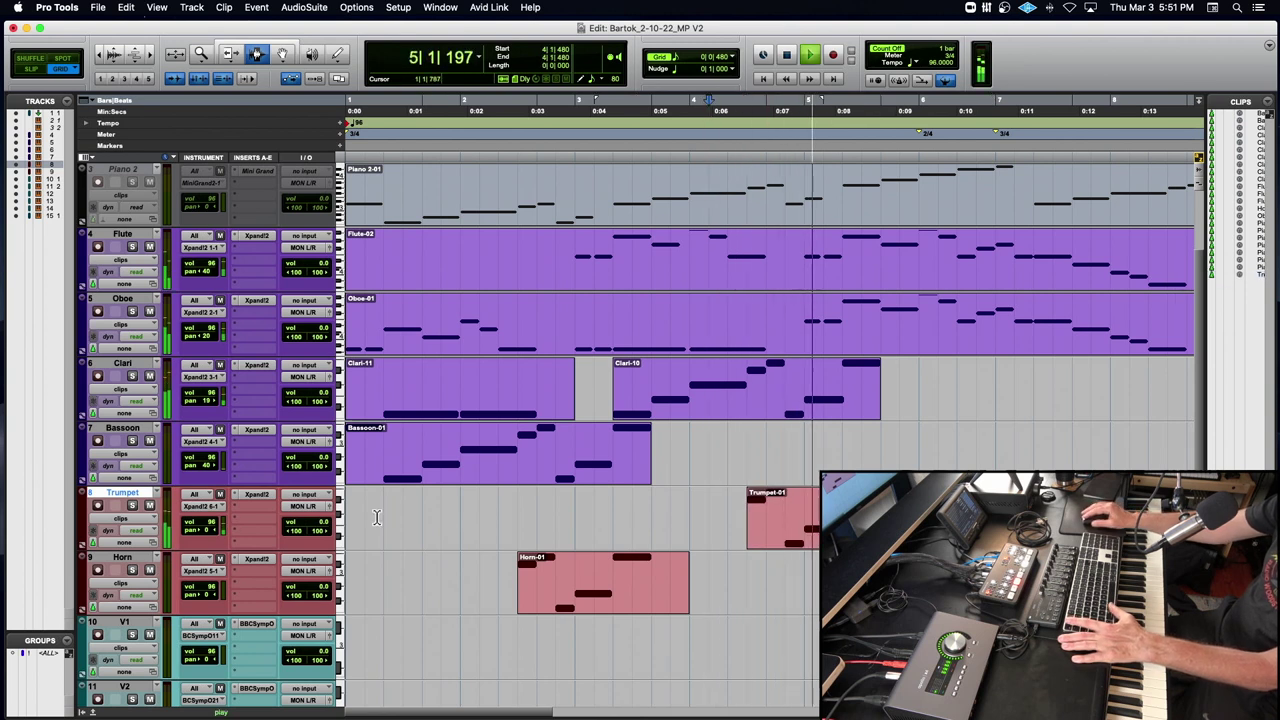
{"action": "key", "text": "space"}
{"action": "left_click", "coordinate": [131, 506]}
{"action": "key", "text": "space"}
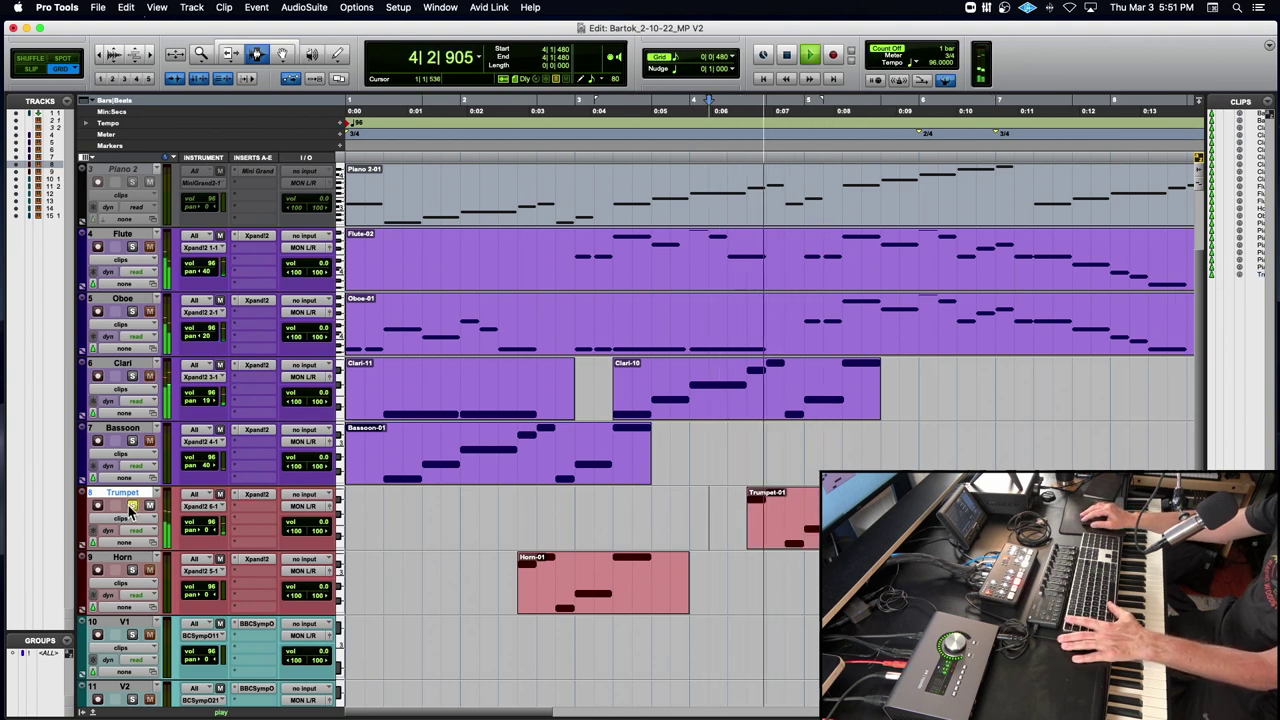
{"action": "key", "text": "space"}
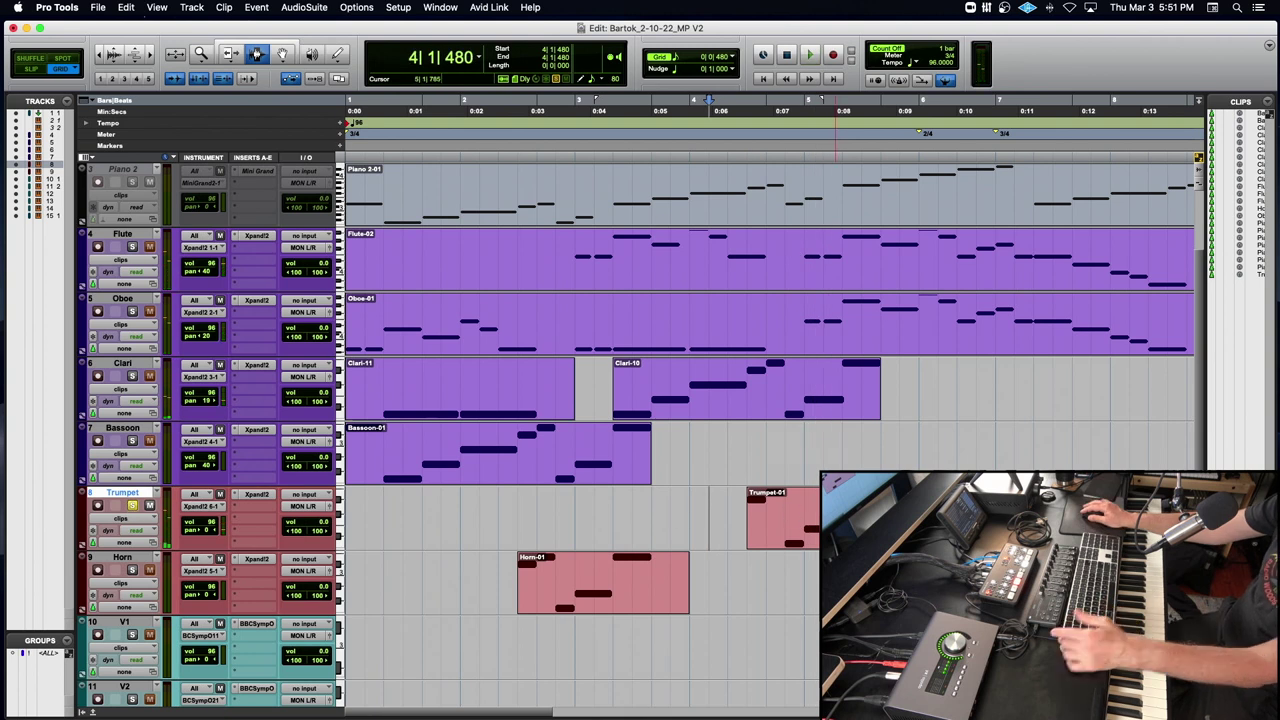
Play the soloed Trumpet from the start of its clip at 4|2|480.
{"action": "left_click", "coordinate": [812, 517]}
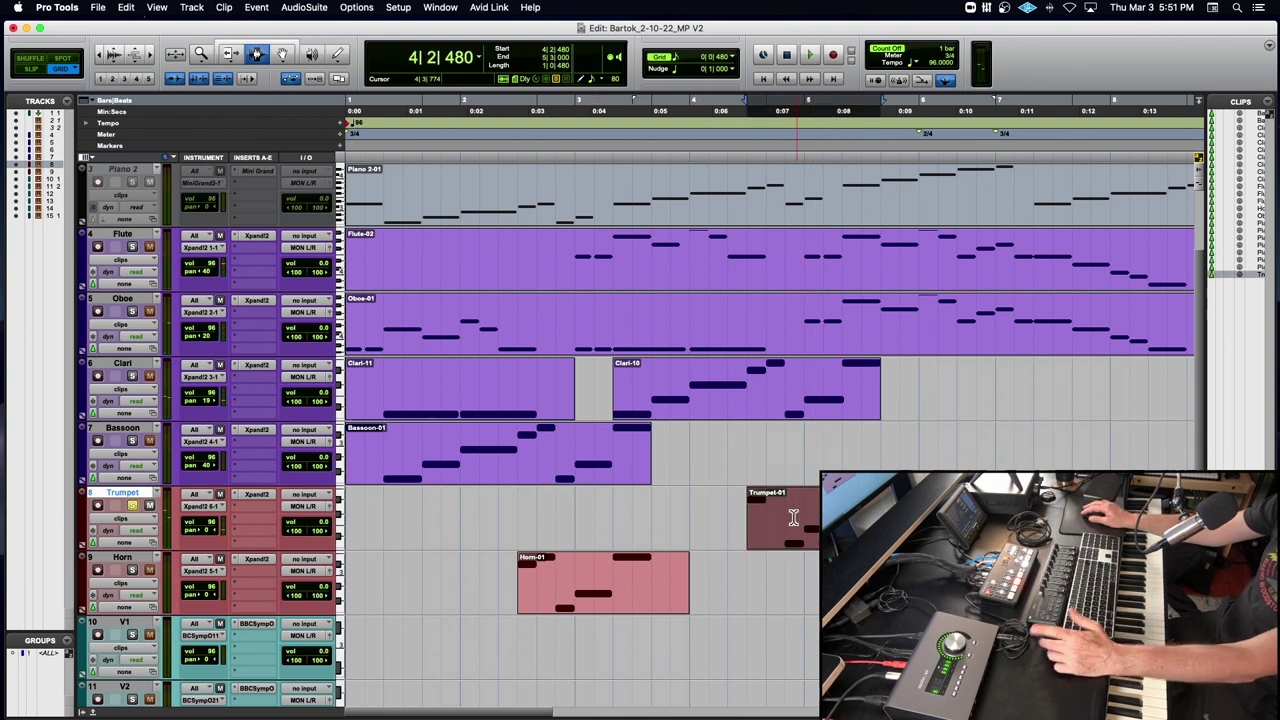
{"action": "left_click", "coordinate": [742, 519]}
{"action": "key", "text": "space"}
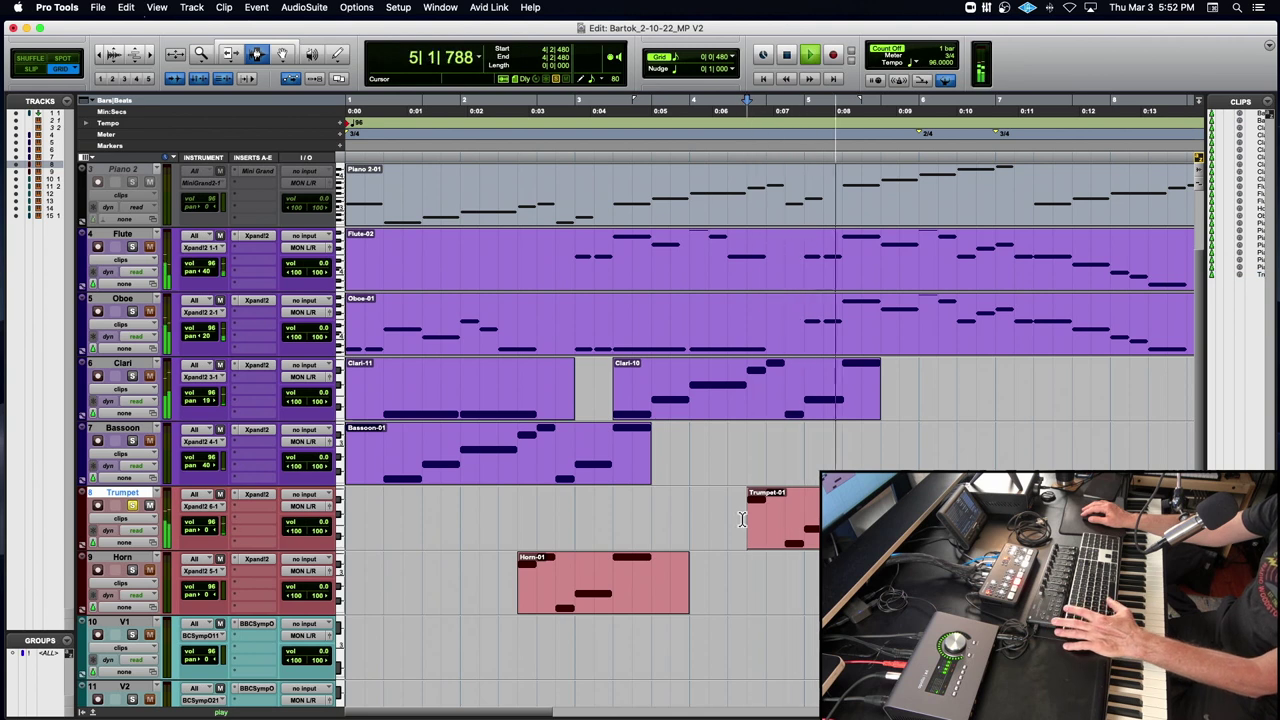
{"action": "key", "text": "space"}
Select the Trumpet passage from 4|2|480 to 5|2|000 and bring up the event operations for its notes.
{"action": "left_click_drag", "start_coordinate": [742, 520], "coordinate": [825, 521]}
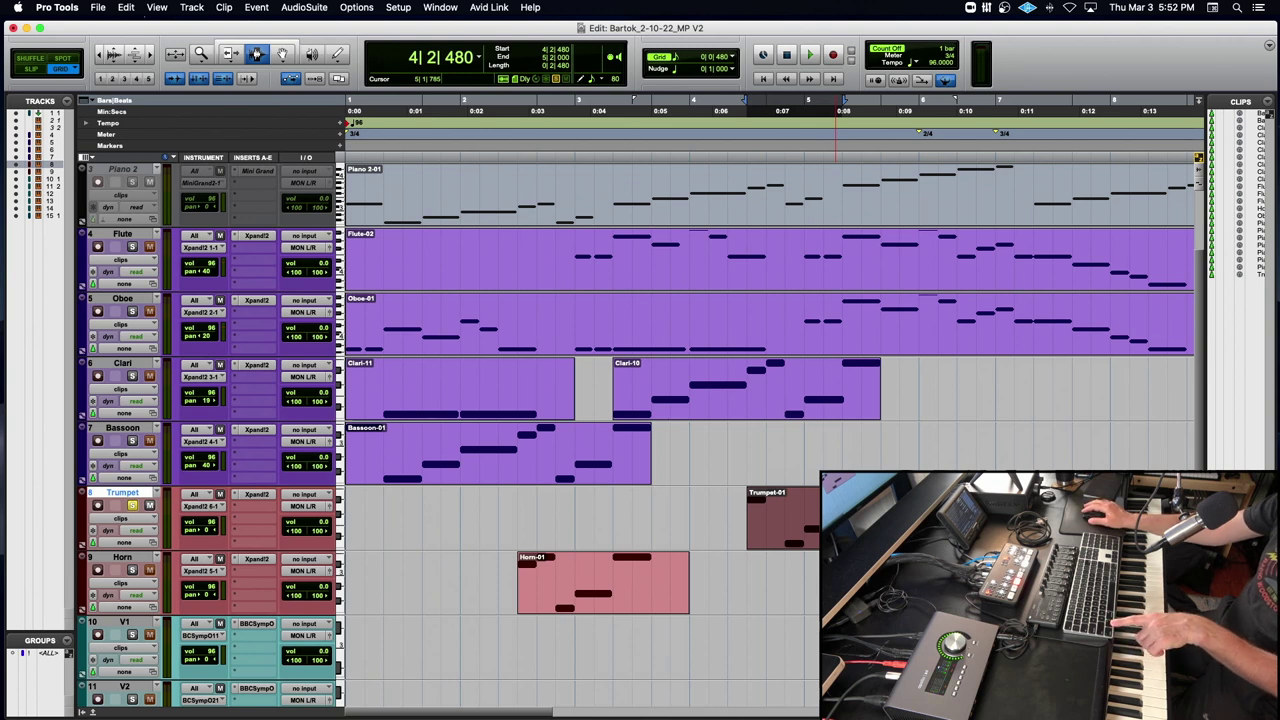
{"action": "scroll", "coordinate": [307, 130], "scroll_direction": "down", "scroll_amount": 3}
{"action": "scroll", "coordinate": [294, 109], "scroll_direction": "up", "scroll_amount": 5}
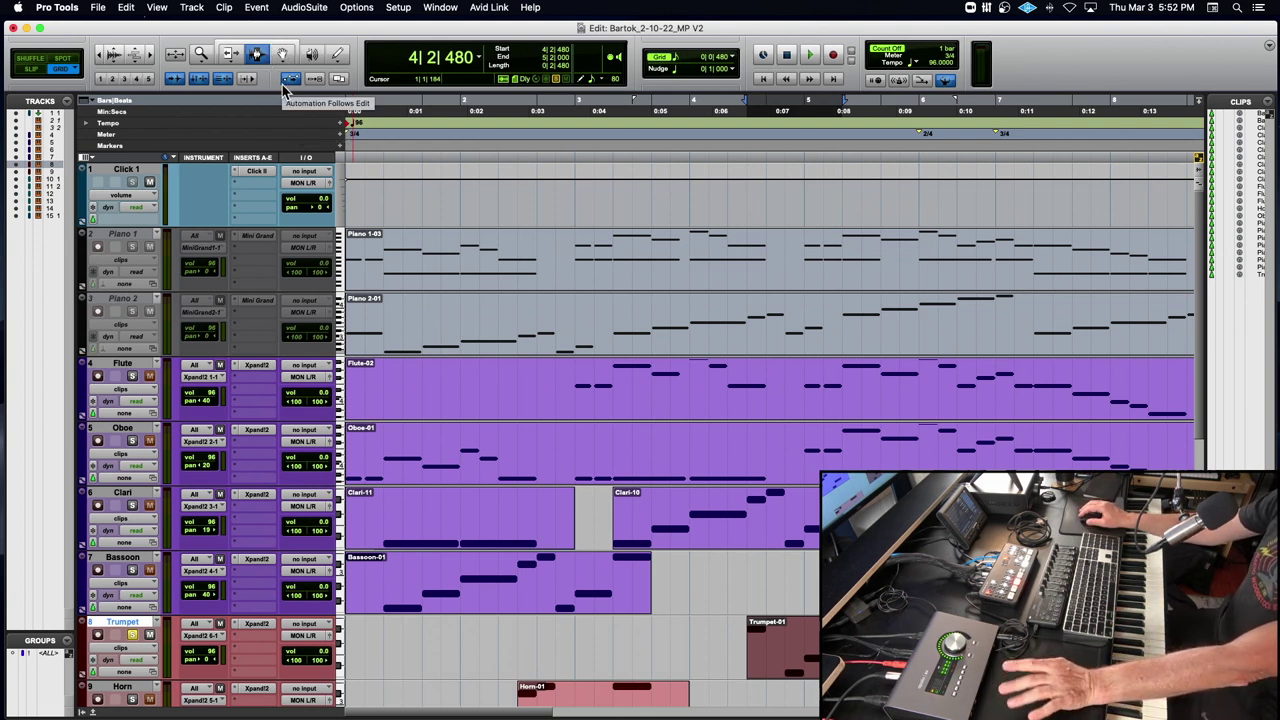
{"action": "left_click", "coordinate": [257, 8]}
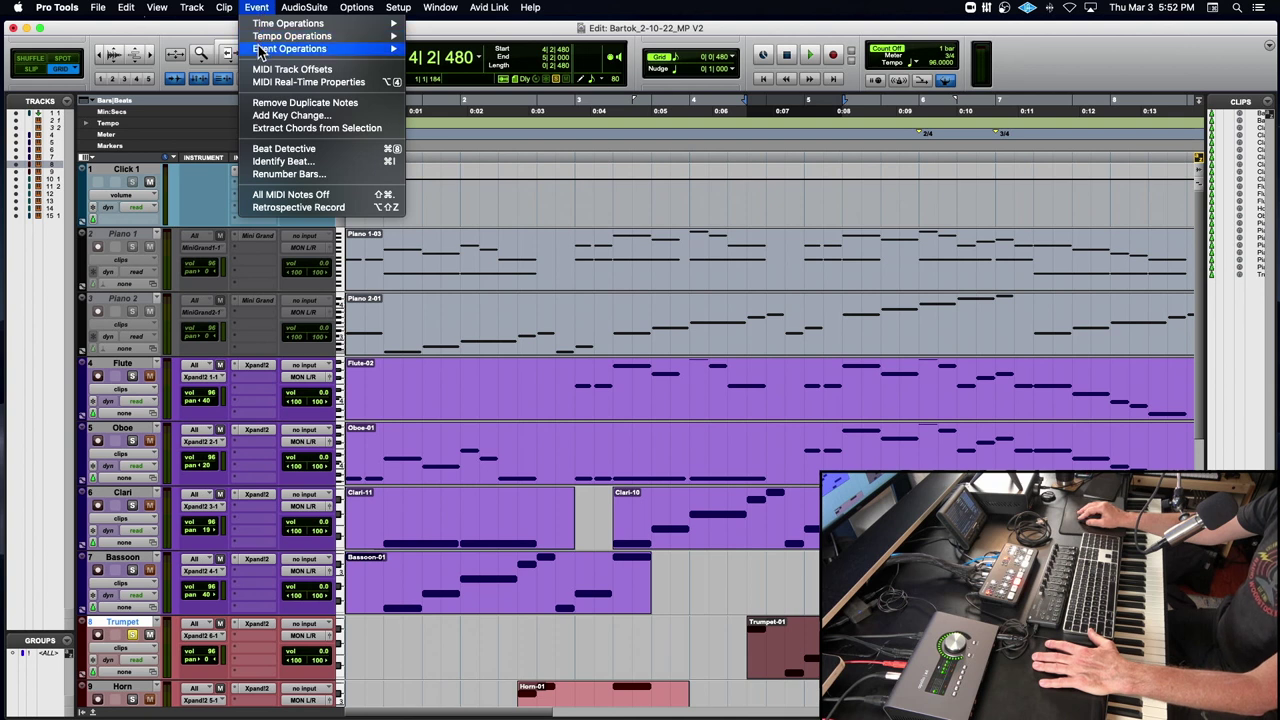
{"action": "mouse_move", "coordinate": [262, 50]}
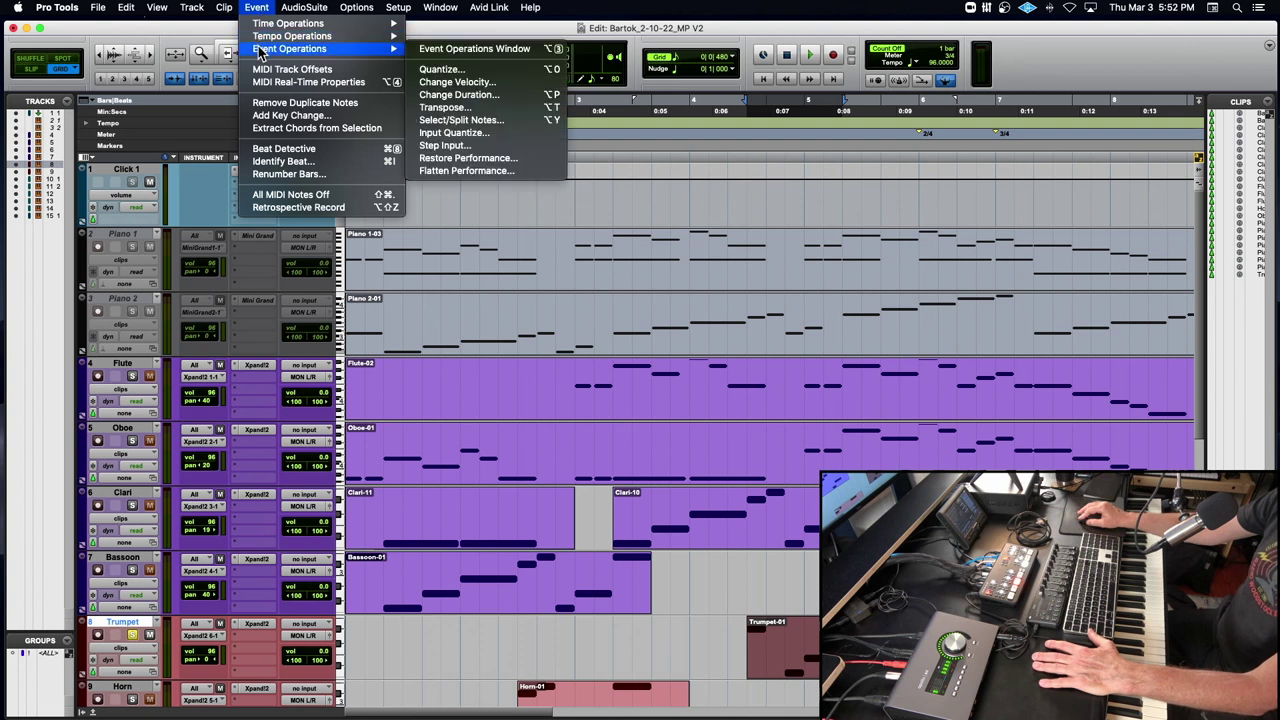
{"action": "left_click", "coordinate": [458, 48]}
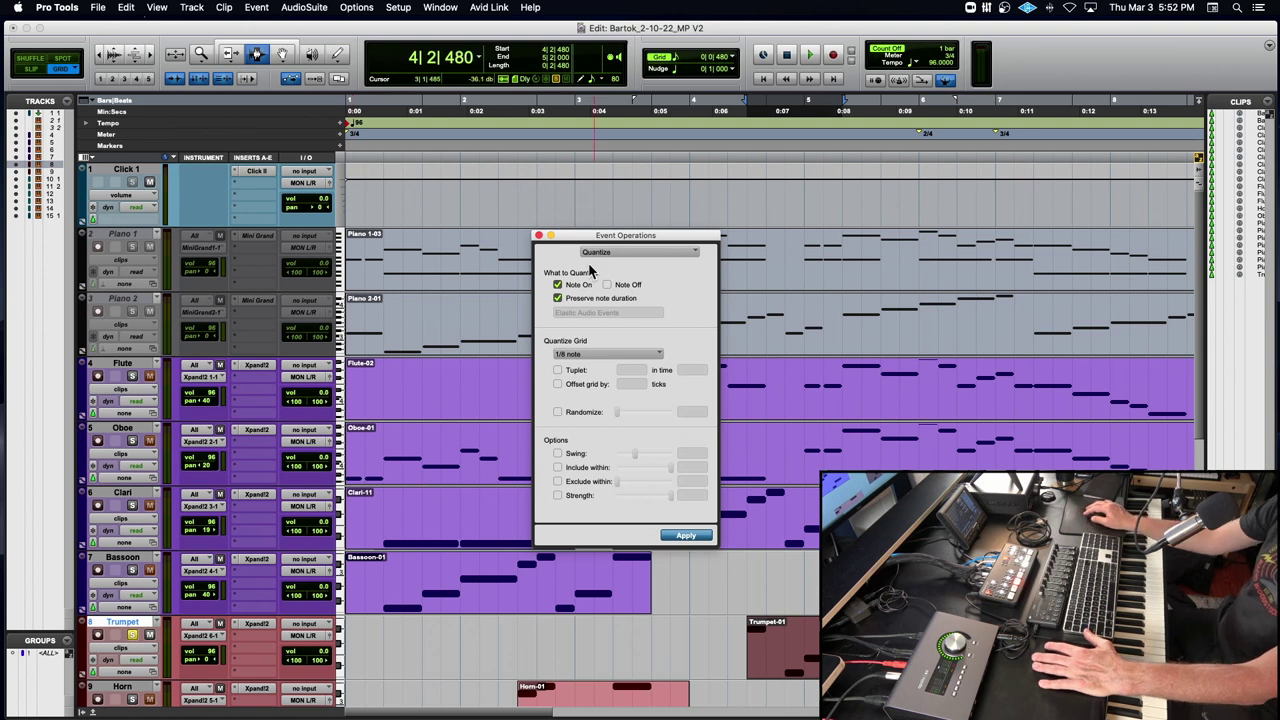
{"action": "left_click_drag", "start_coordinate": [580, 245], "coordinate": [405, 152]}
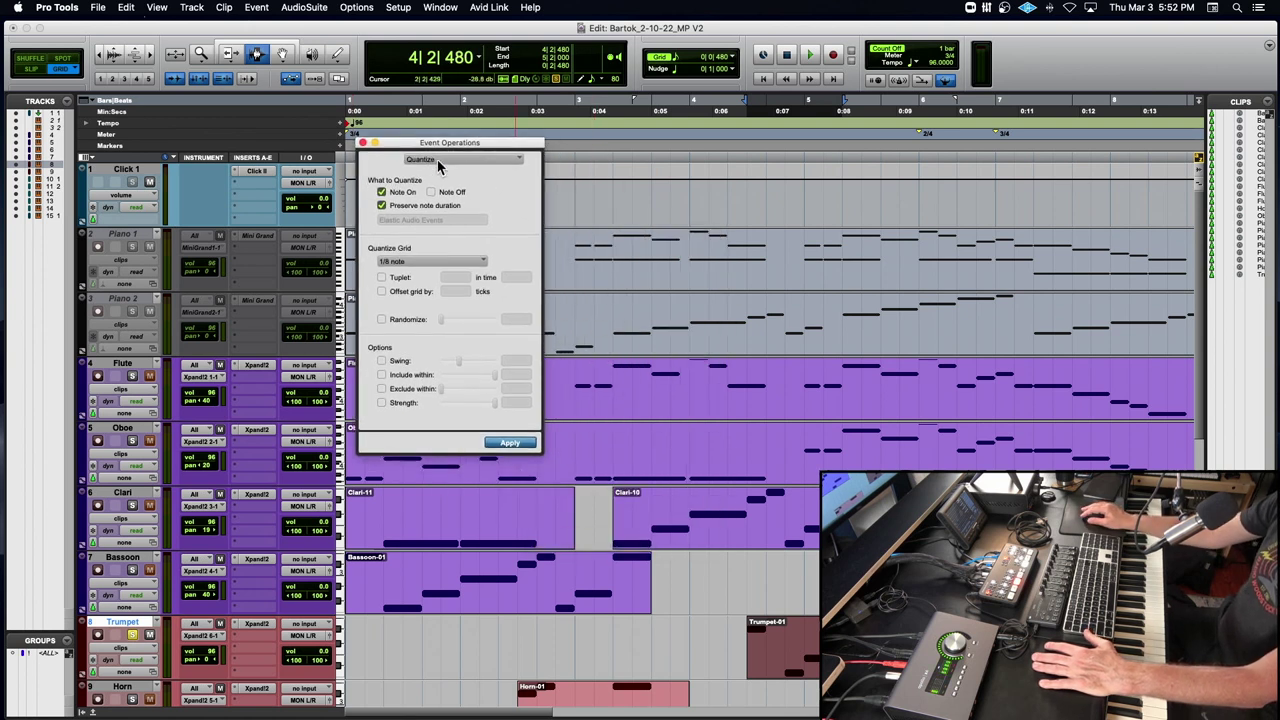
{"action": "left_click", "coordinate": [438, 162]}
{"action": "left_click", "coordinate": [465, 160]}
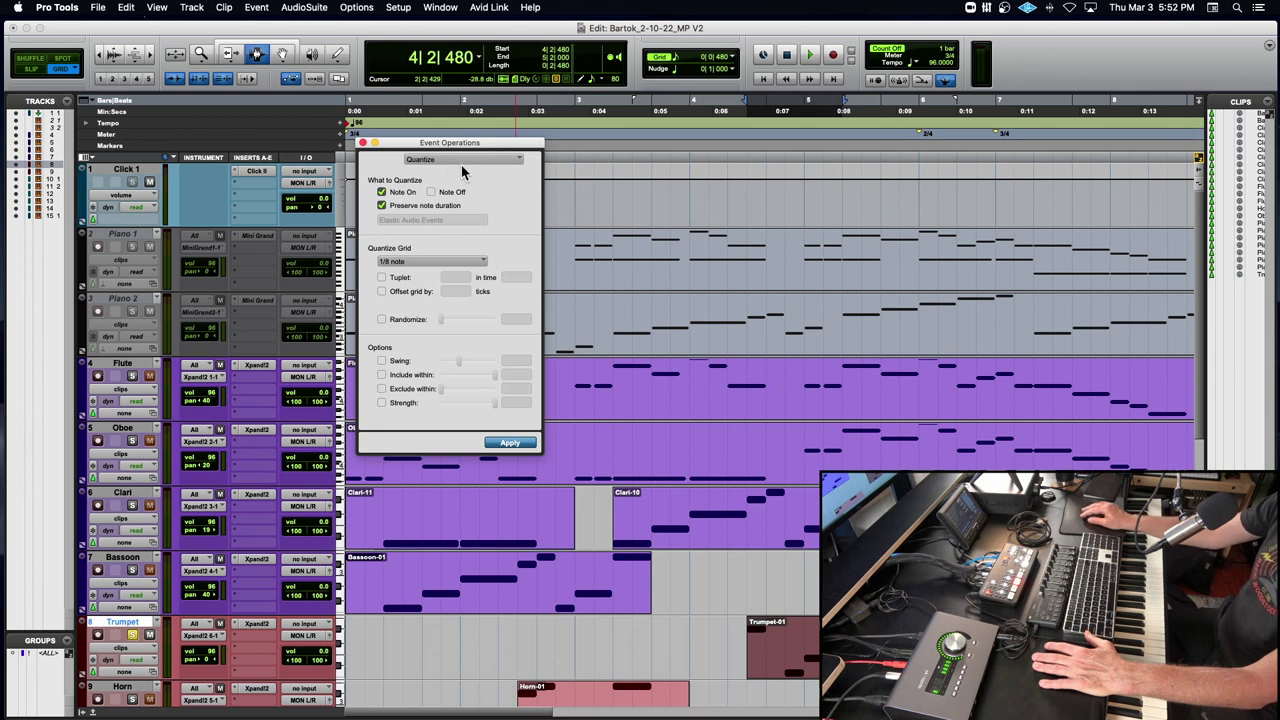
{"action": "left_click_drag", "start_coordinate": [455, 143], "coordinate": [507, 190]}
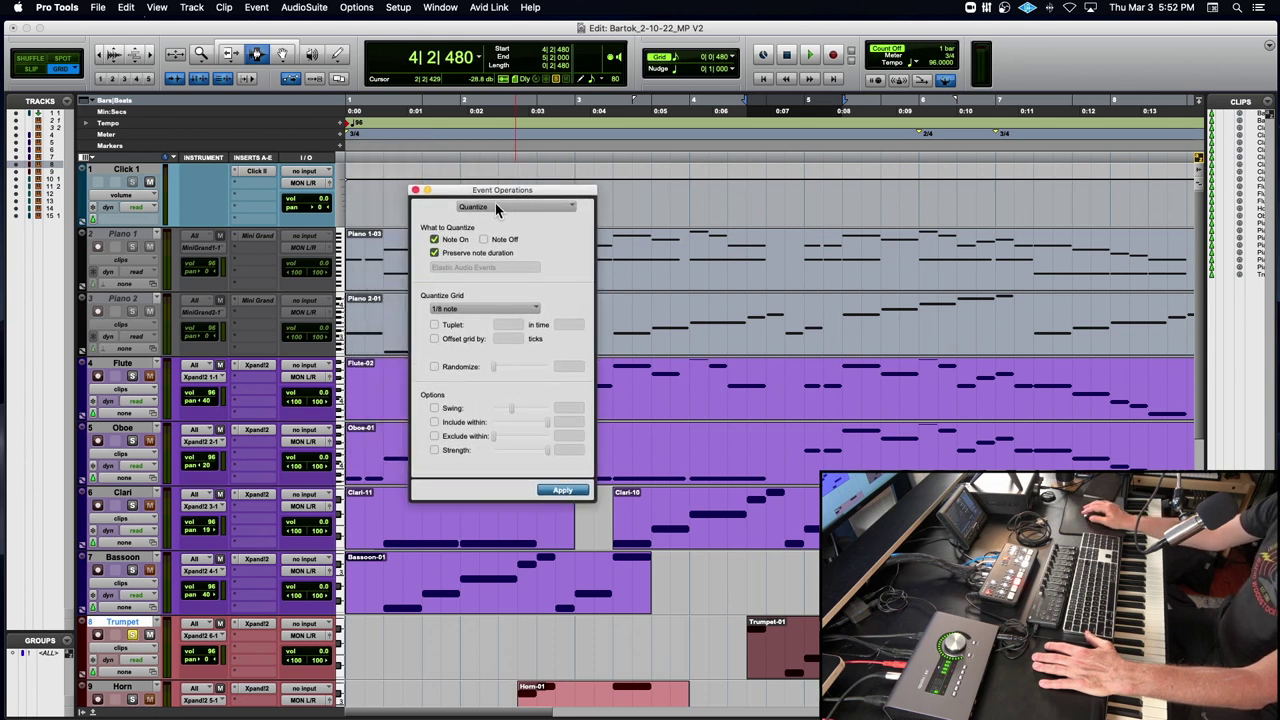
{"action": "left_click", "coordinate": [416, 190]}
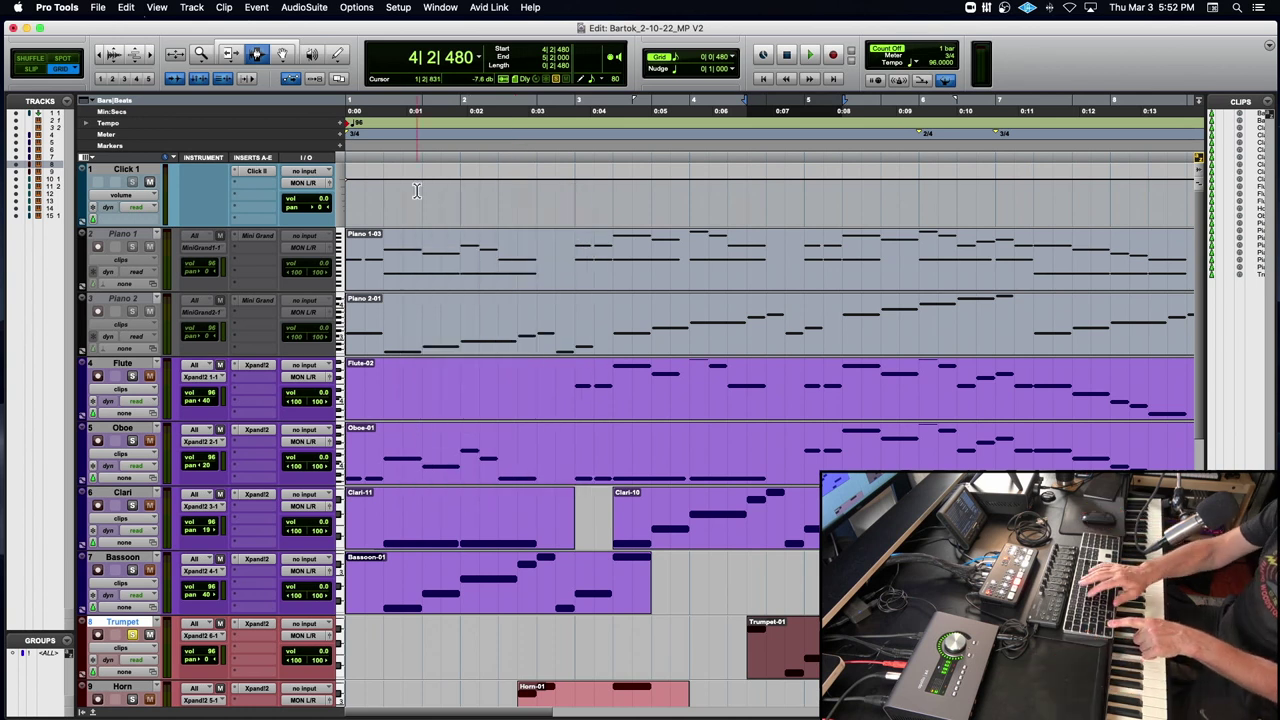
Transpose the selected Trumpet notes up by 1 octave and close the Event Operations window.
{"action": "key", "text": "alt+t"}
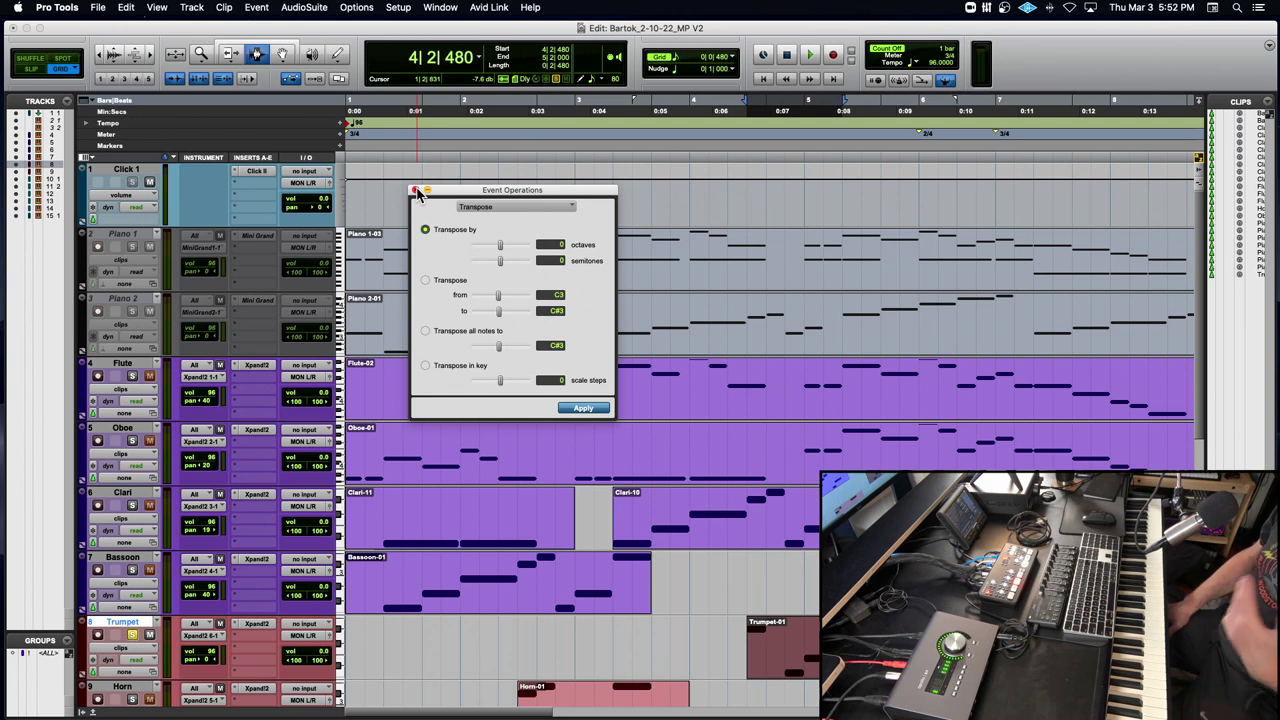
{"action": "key", "text": "t"}
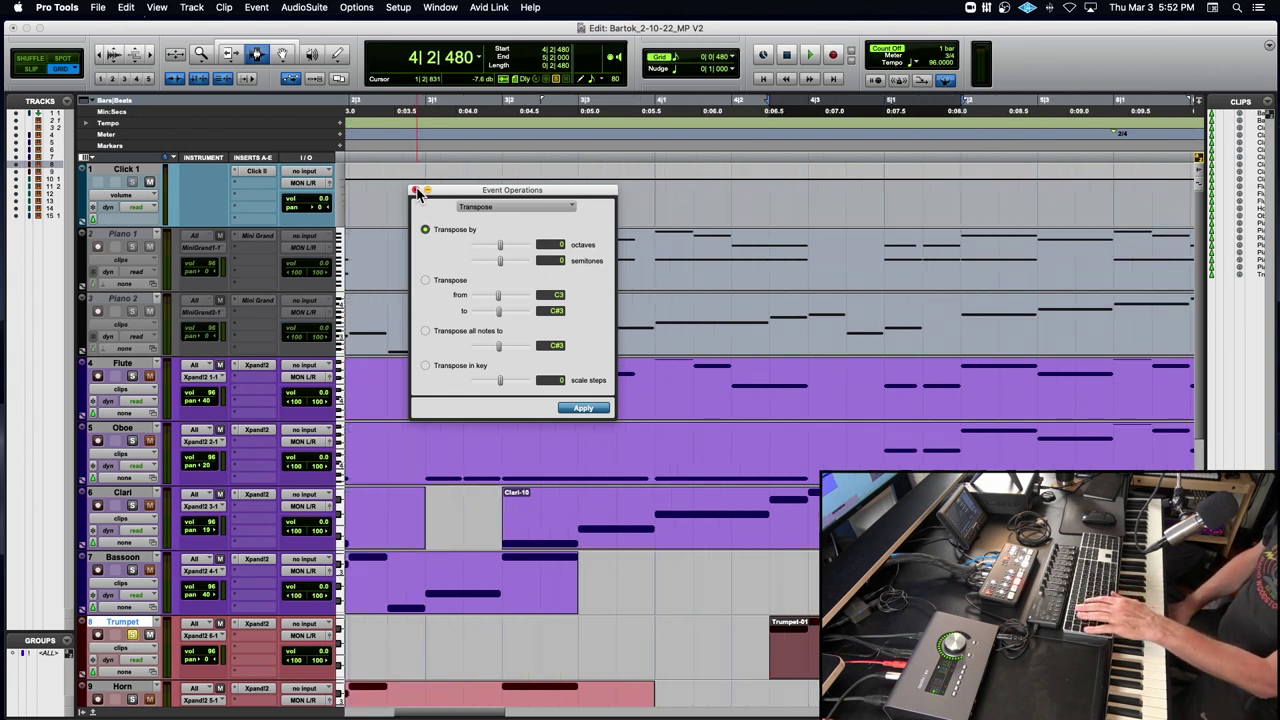
{"action": "key", "text": "r"}
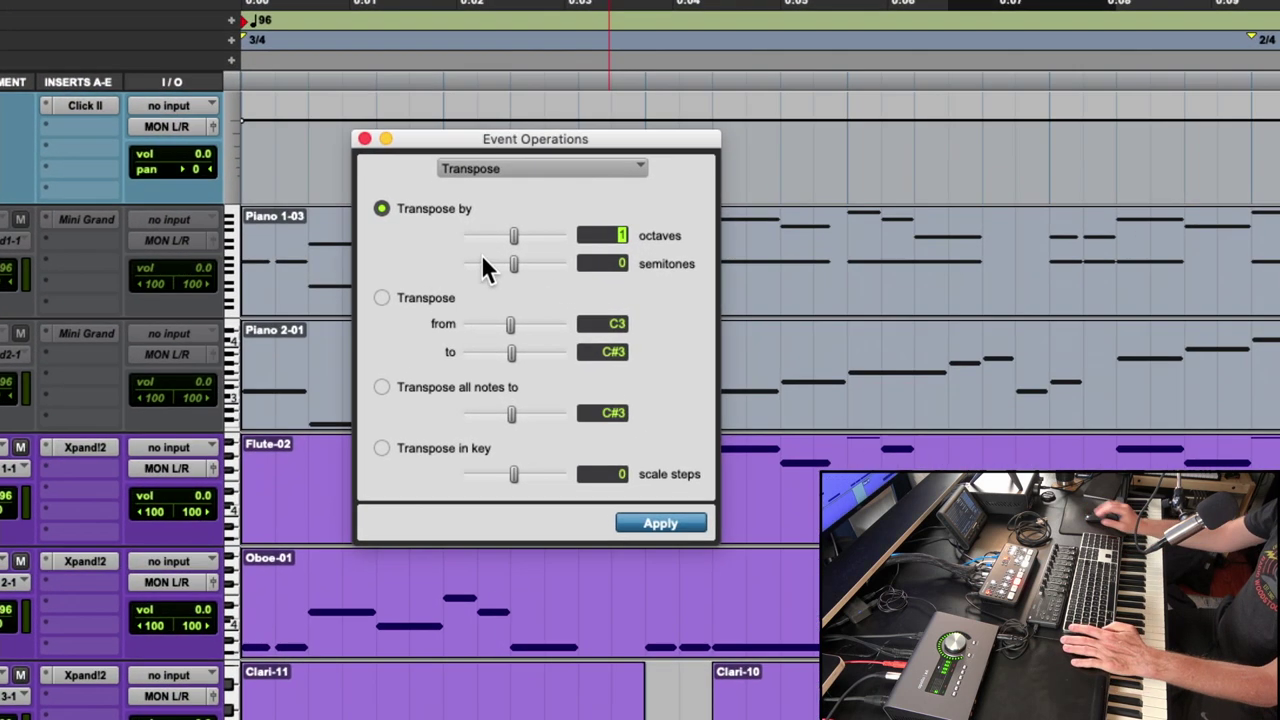
{"action": "key", "text": "Return"}
{"action": "left_click", "coordinate": [655, 528]}
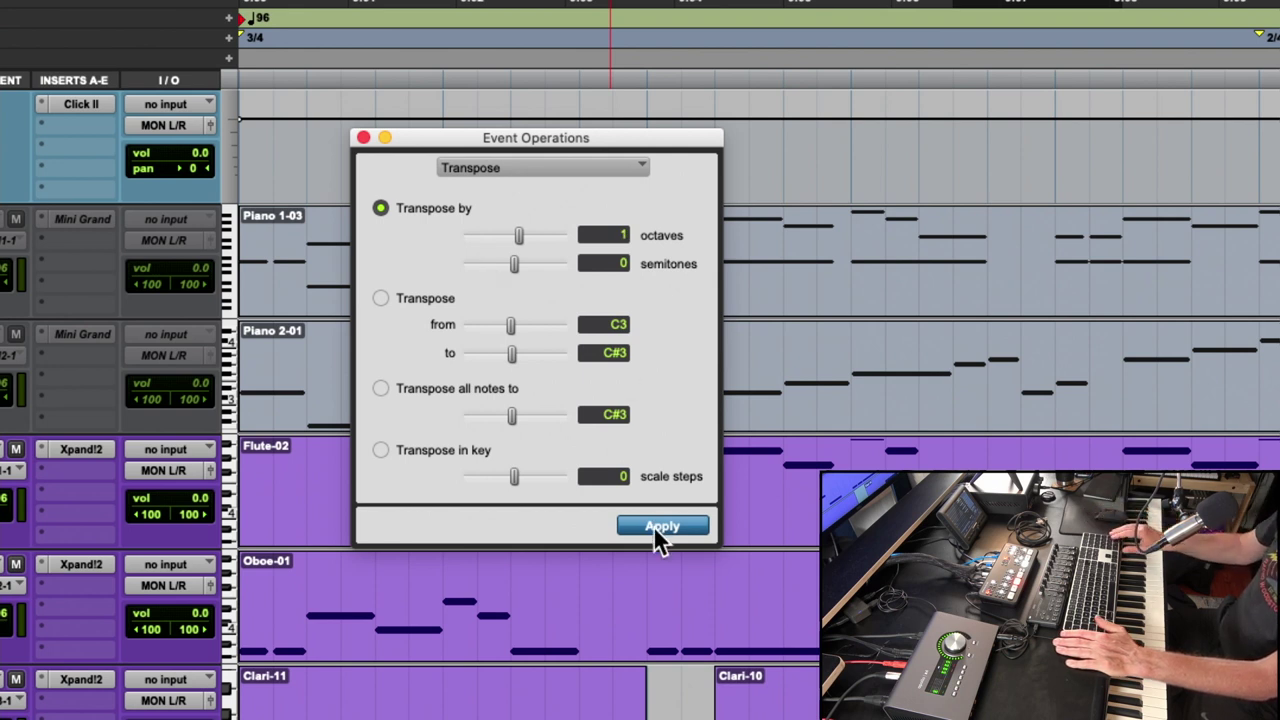
{"action": "key", "text": "space"}
{"action": "left_click", "coordinate": [363, 137]}
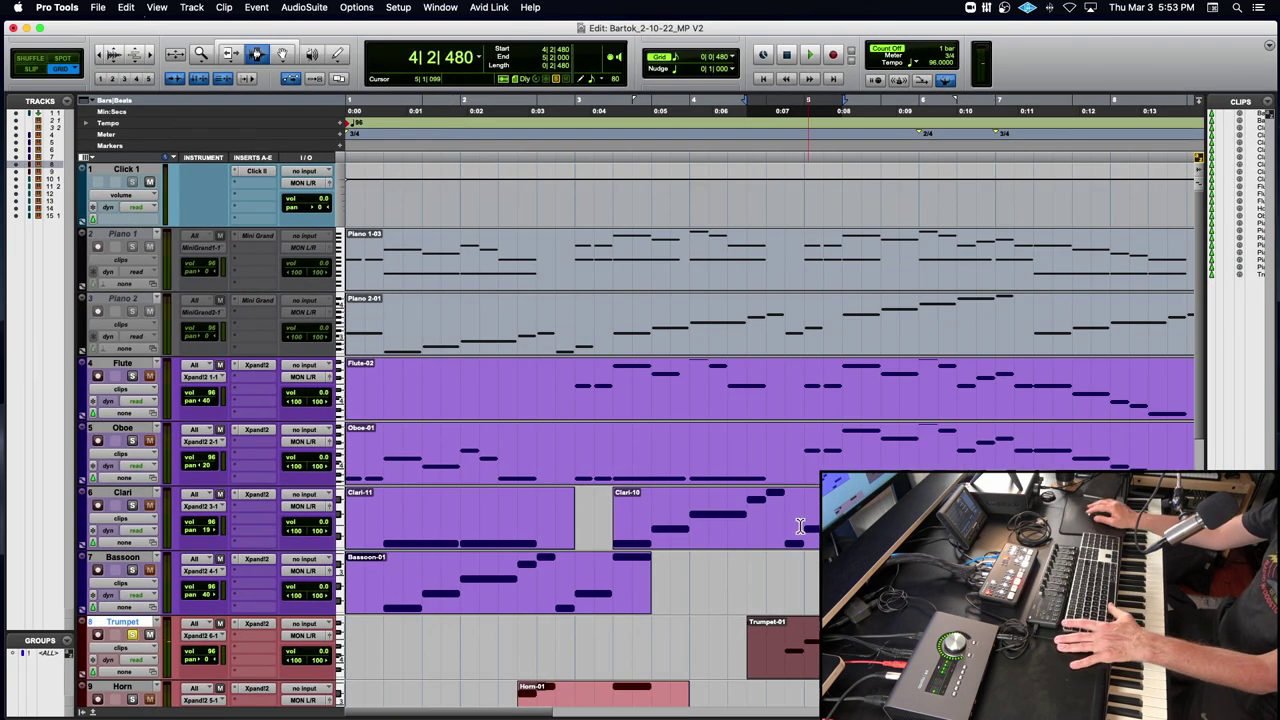
Play the Trumpet entrance from 4|2|000, take the Trumpet track out of solo, and replay it with the full arrangement.
{"action": "left_click", "coordinate": [735, 612]}
{"action": "key", "text": "space"}
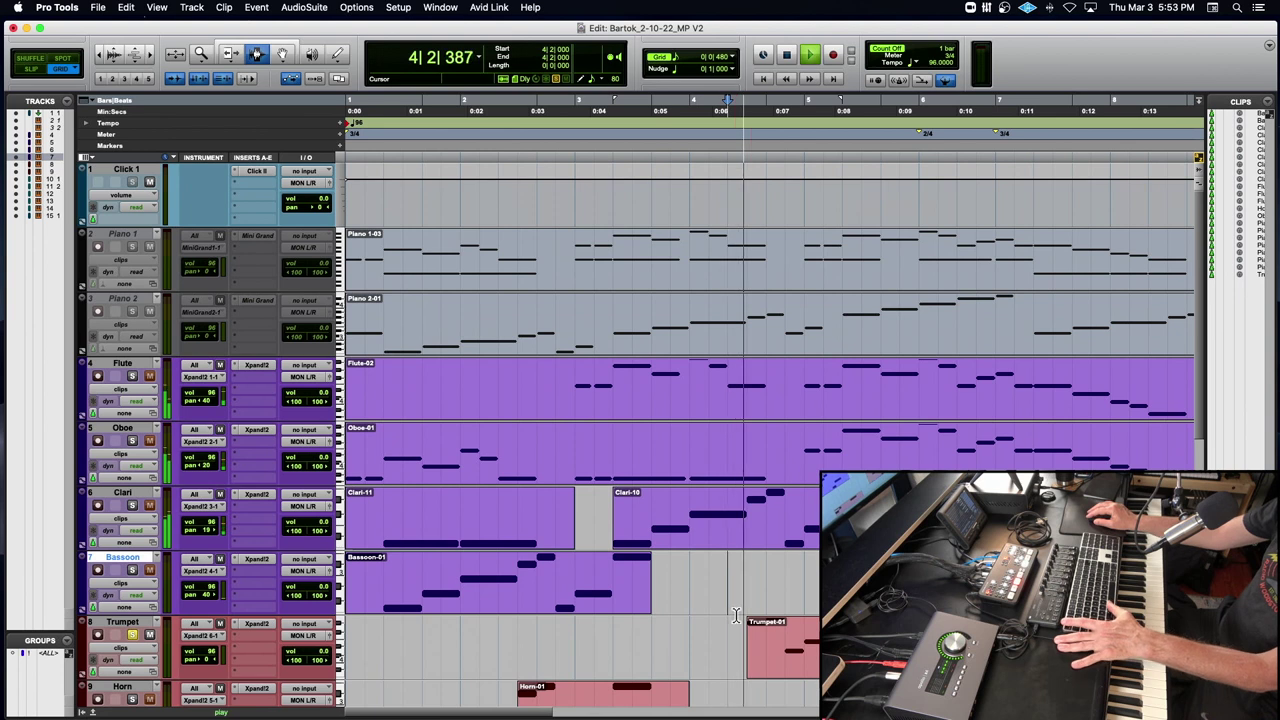
{"action": "key", "text": "space"}
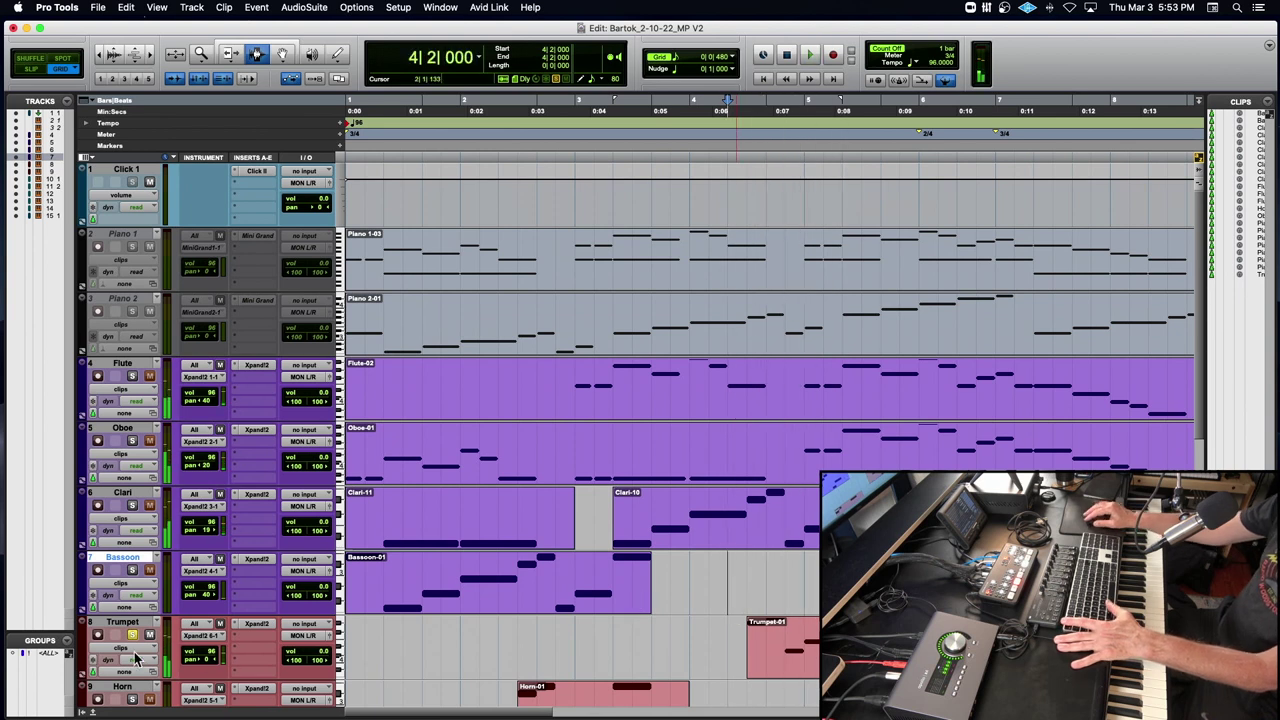
{"action": "left_click", "coordinate": [134, 636]}
{"action": "key", "text": "space"}
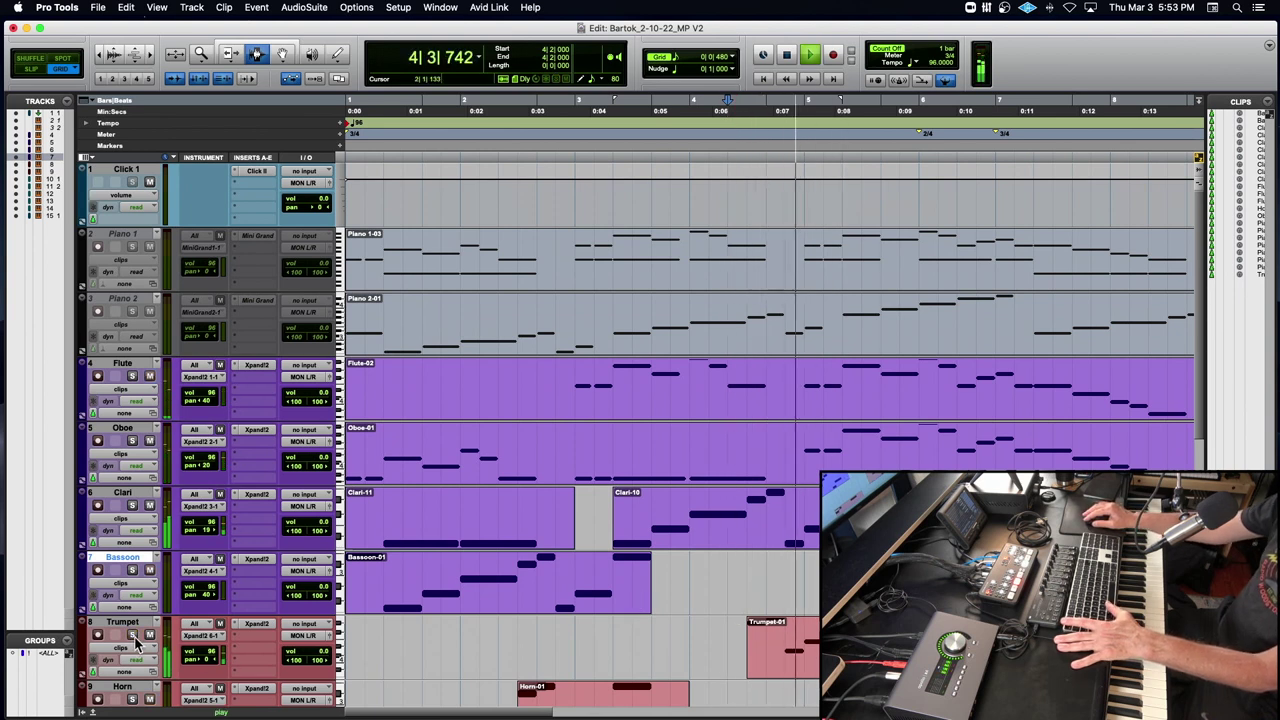
{"action": "key", "text": "space"}
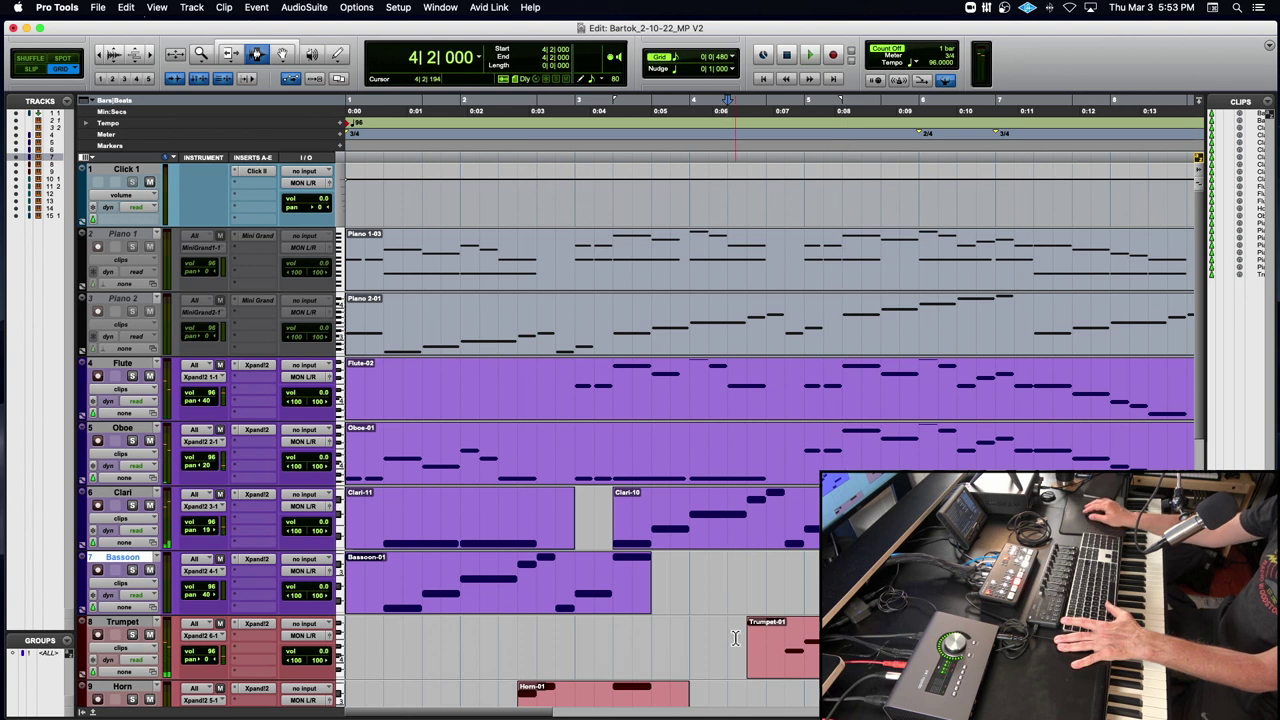
Open the Trumpet clip in the docked MIDI editor with the Clari notes also displayed, and enlarge the note area.
{"action": "left_click", "coordinate": [281, 54]}
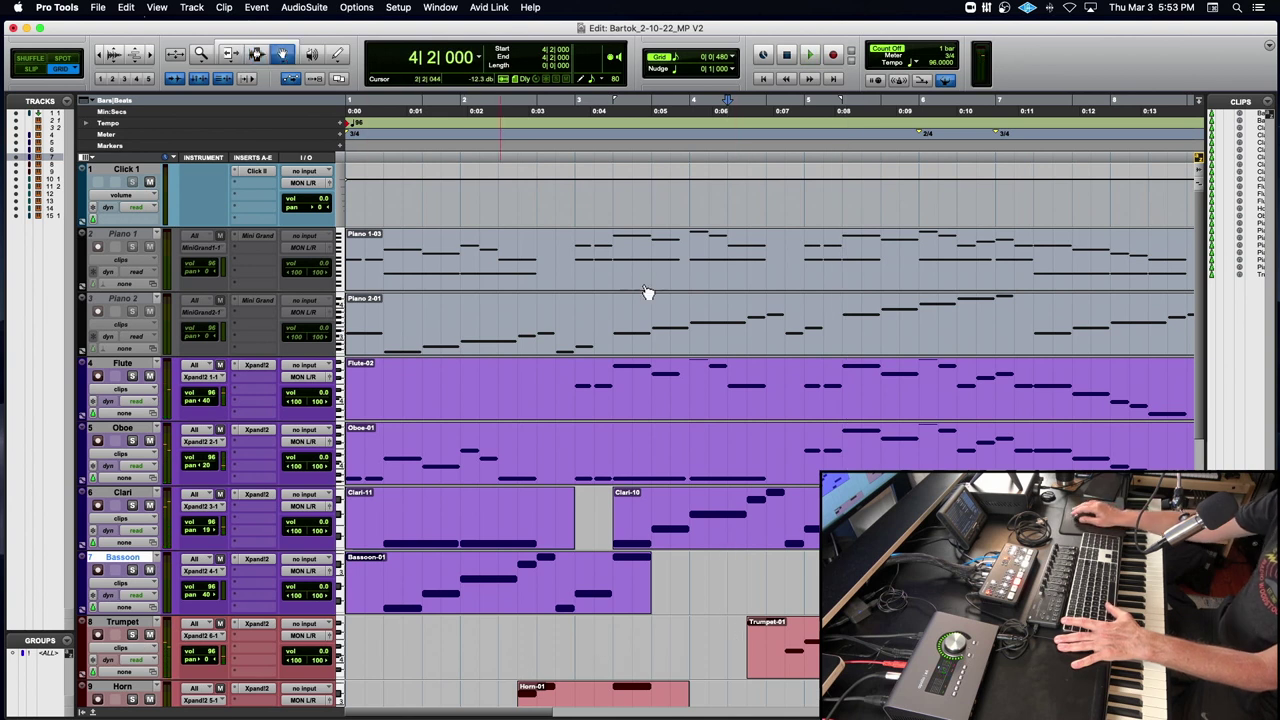
{"action": "left_click", "coordinate": [786, 523]}
{"action": "double_click", "coordinate": [786, 643]}
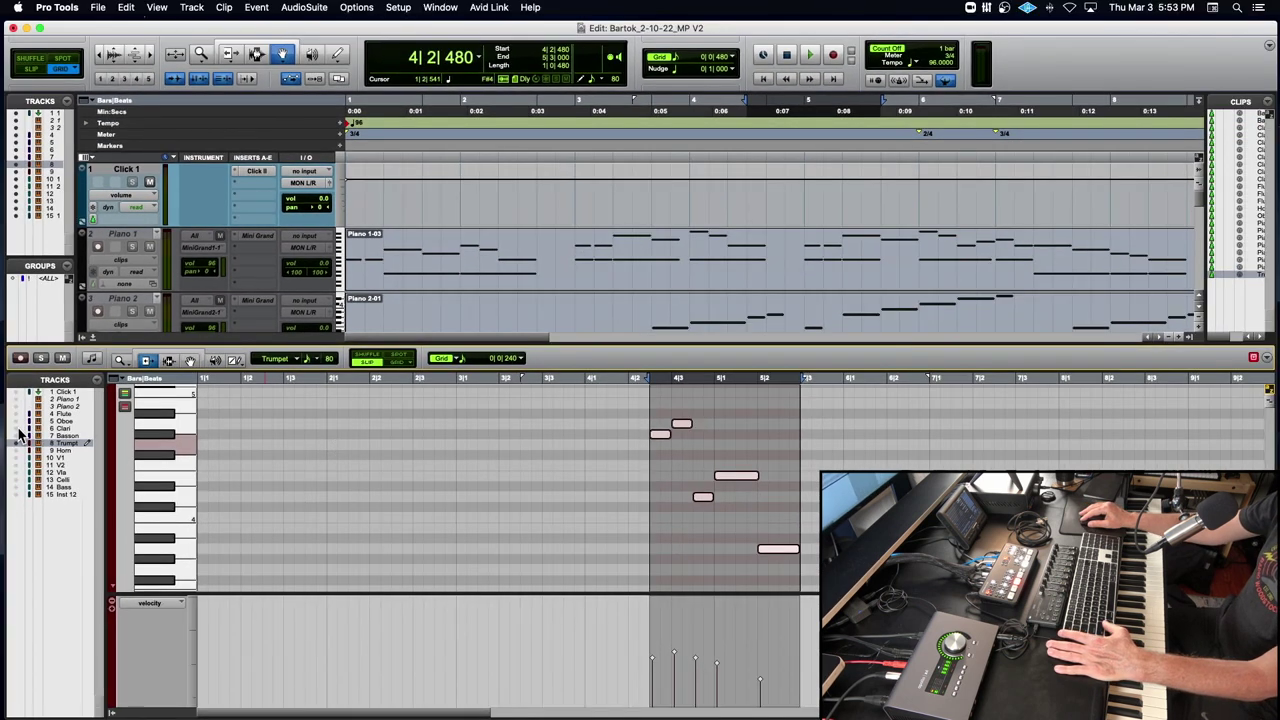
{"action": "left_click", "coordinate": [18, 433]}
{"action": "scroll", "coordinate": [493, 480], "scroll_direction": "down", "scroll_amount": 3}
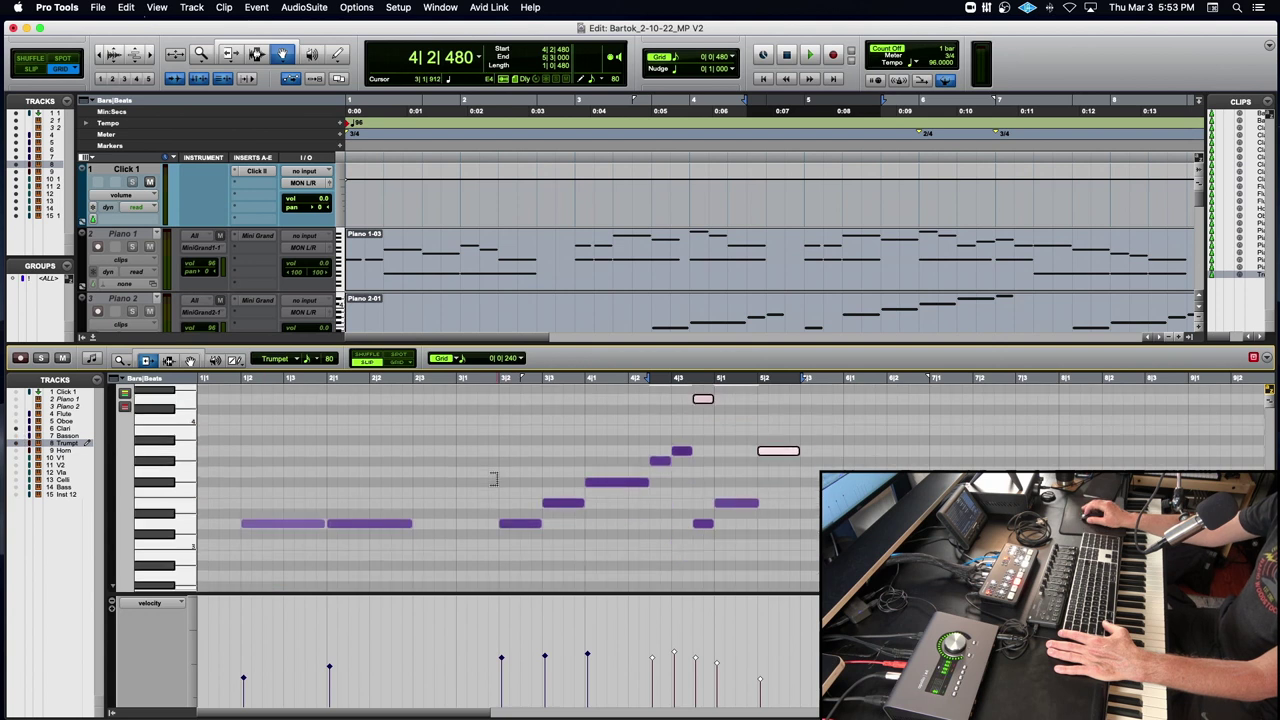
{"action": "left_click", "coordinate": [598, 436]}
{"action": "scroll", "coordinate": [597, 436], "scroll_direction": "up", "scroll_amount": 2}
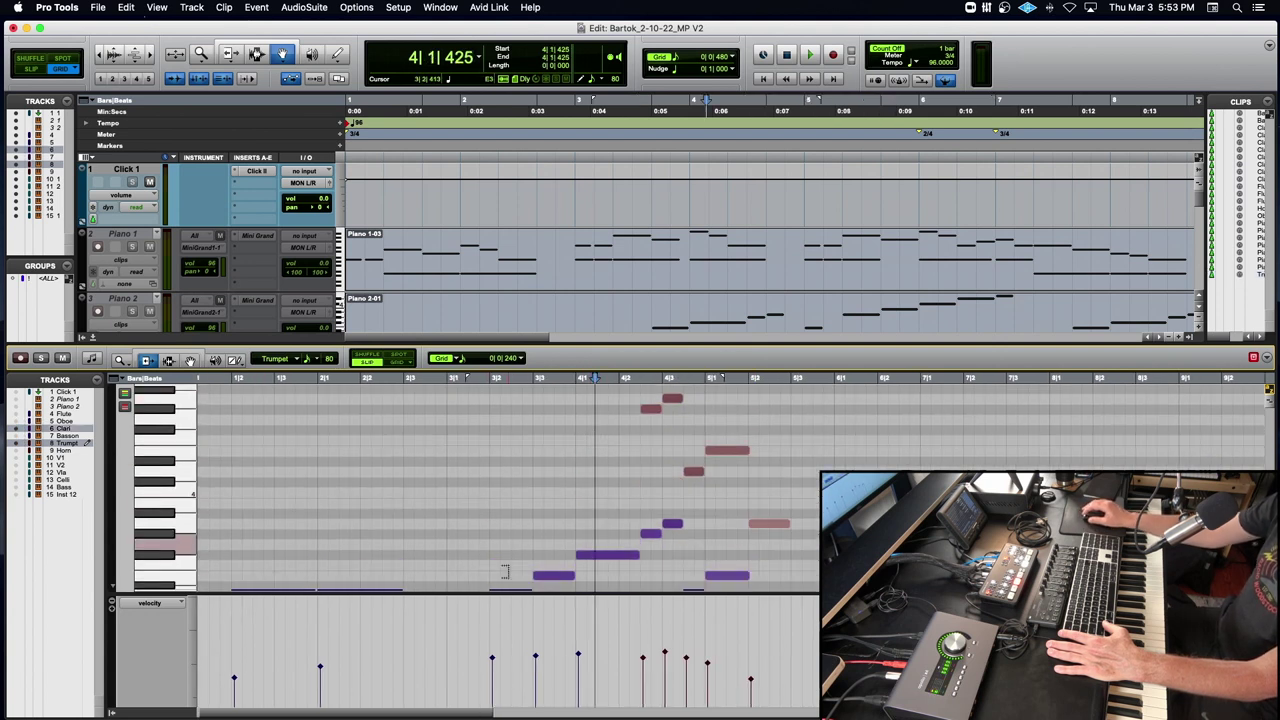
{"action": "left_click_drag", "start_coordinate": [153, 597], "coordinate": [150, 645]}
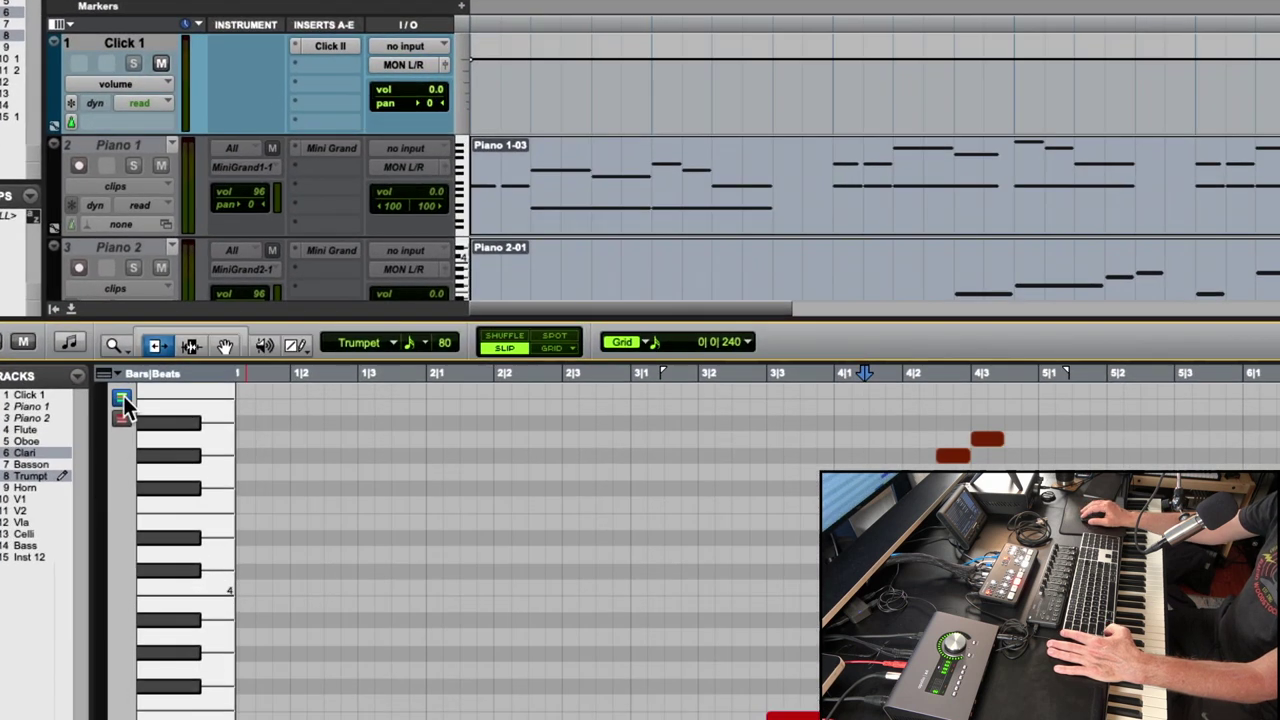
Try the MIDI editor's note colour-coding by track and by velocity.
{"action": "left_click", "coordinate": [121, 397]}
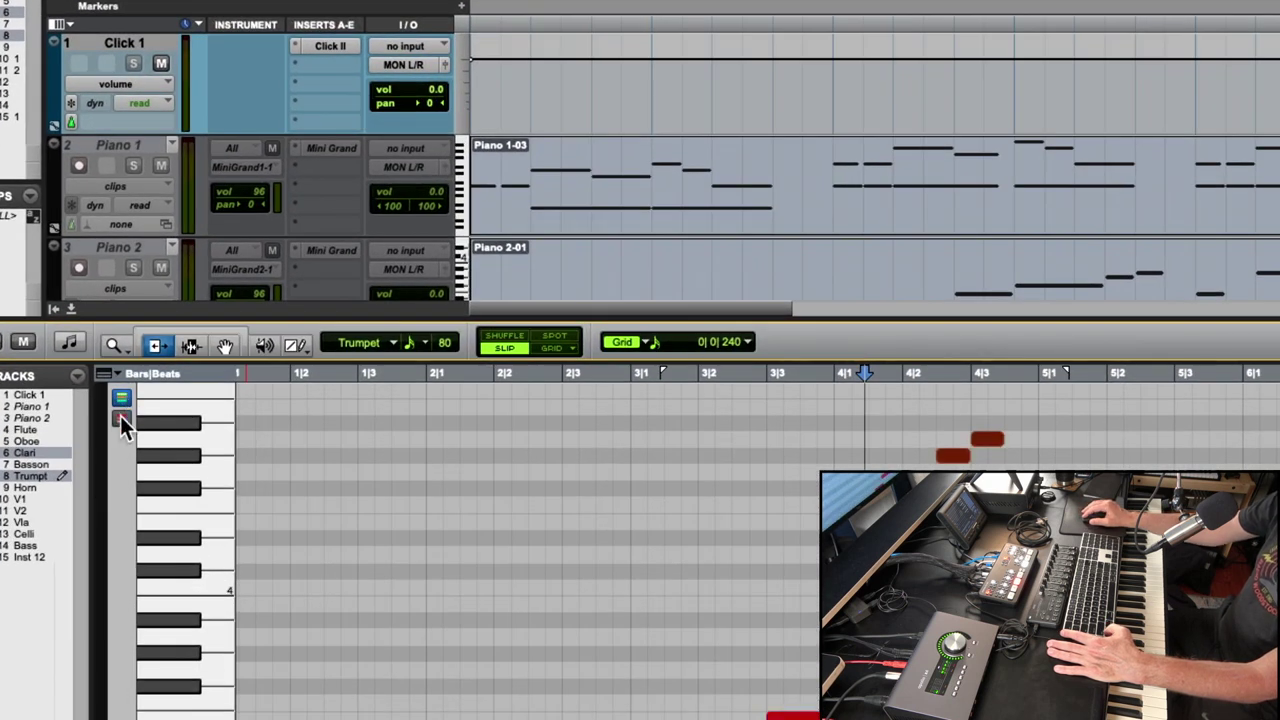
{"action": "left_click", "coordinate": [121, 419]}
{"action": "left_click", "coordinate": [121, 419]}
{"action": "left_click", "coordinate": [121, 420]}
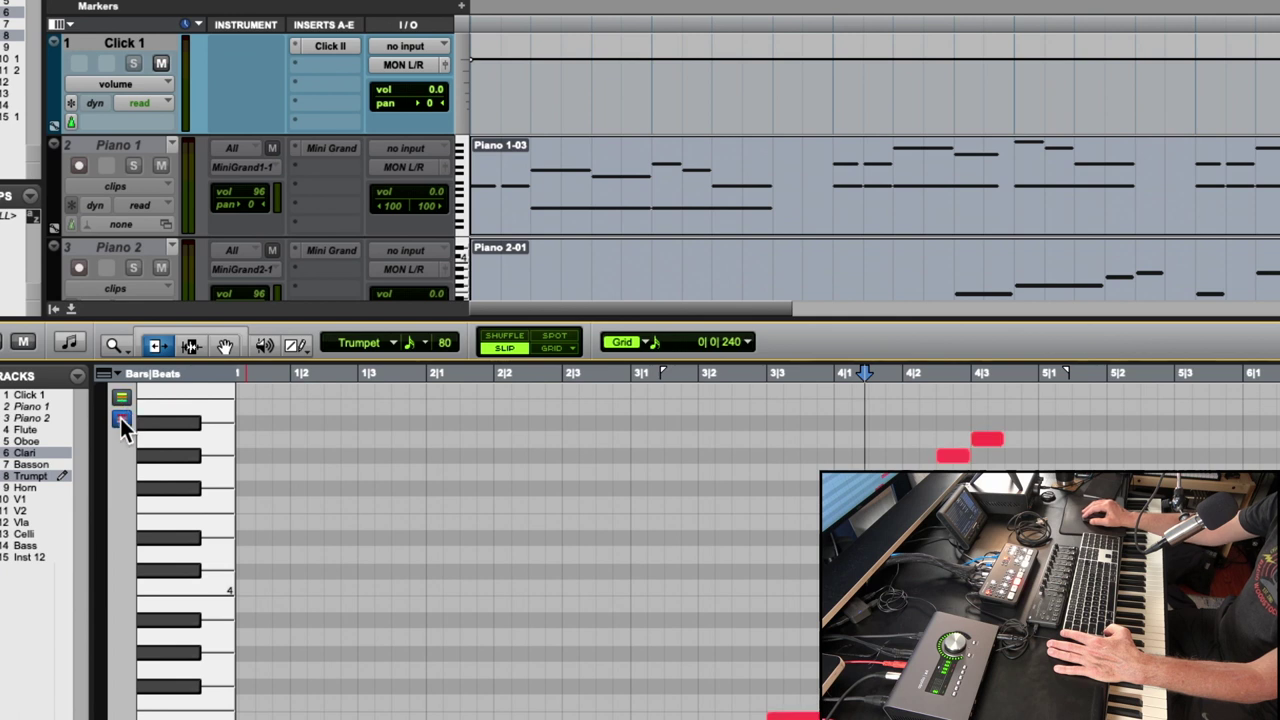
{"action": "left_click", "coordinate": [122, 398]}
{"action": "left_click", "coordinate": [121, 398]}
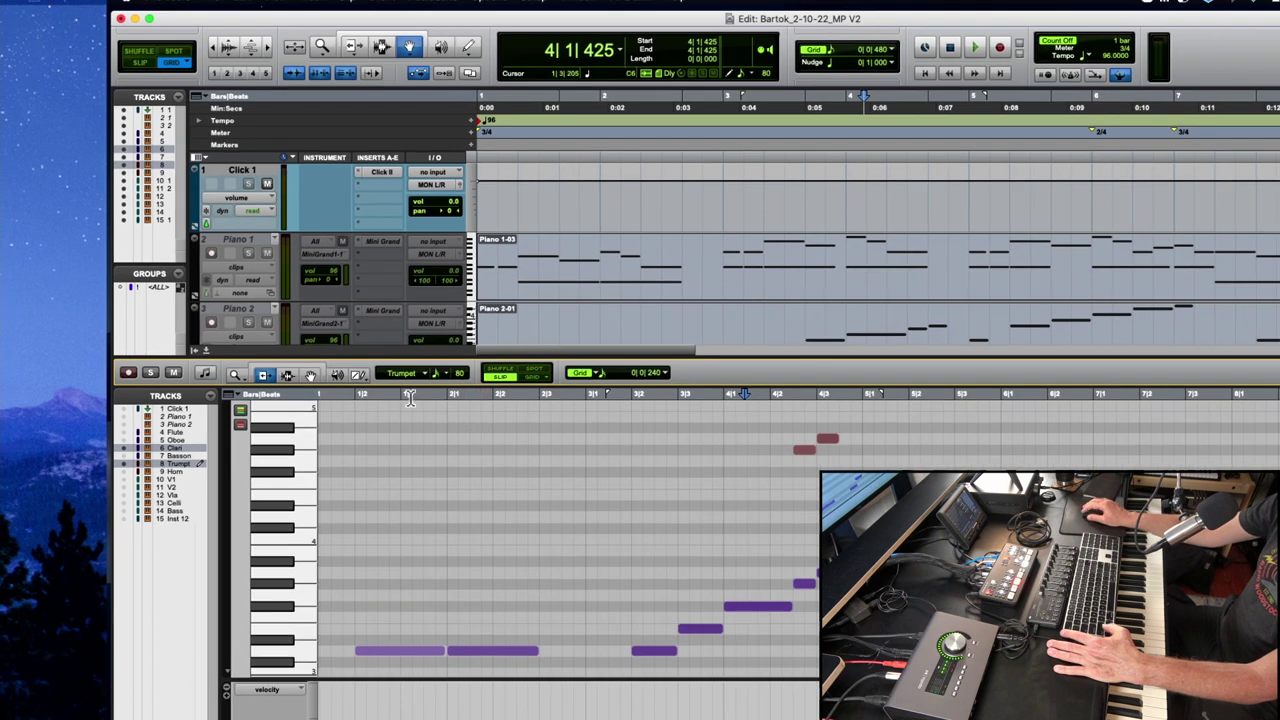
Lower the first two Trumpet notes, starting at 4|2|480, by an octave with the Grabber tool and audition the passage.
{"action": "left_click", "coordinate": [311, 374]}
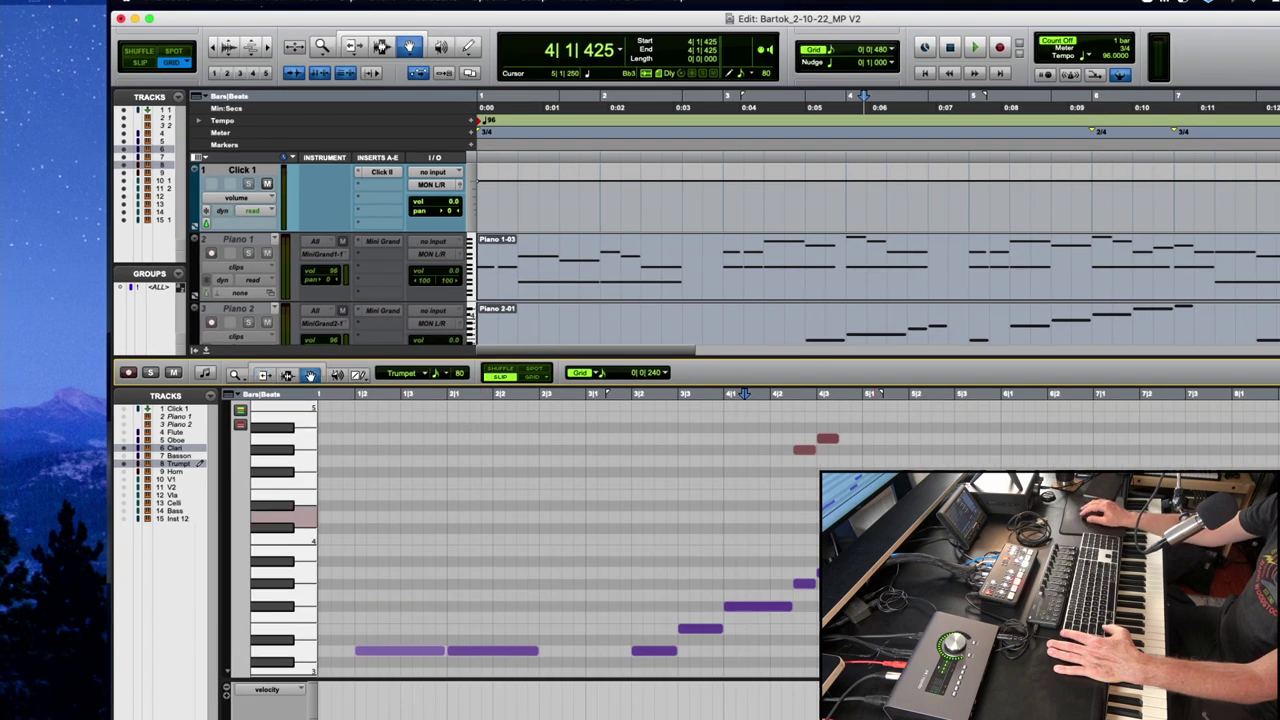
{"action": "left_click_drag", "start_coordinate": [788, 418], "coordinate": [830, 452]}
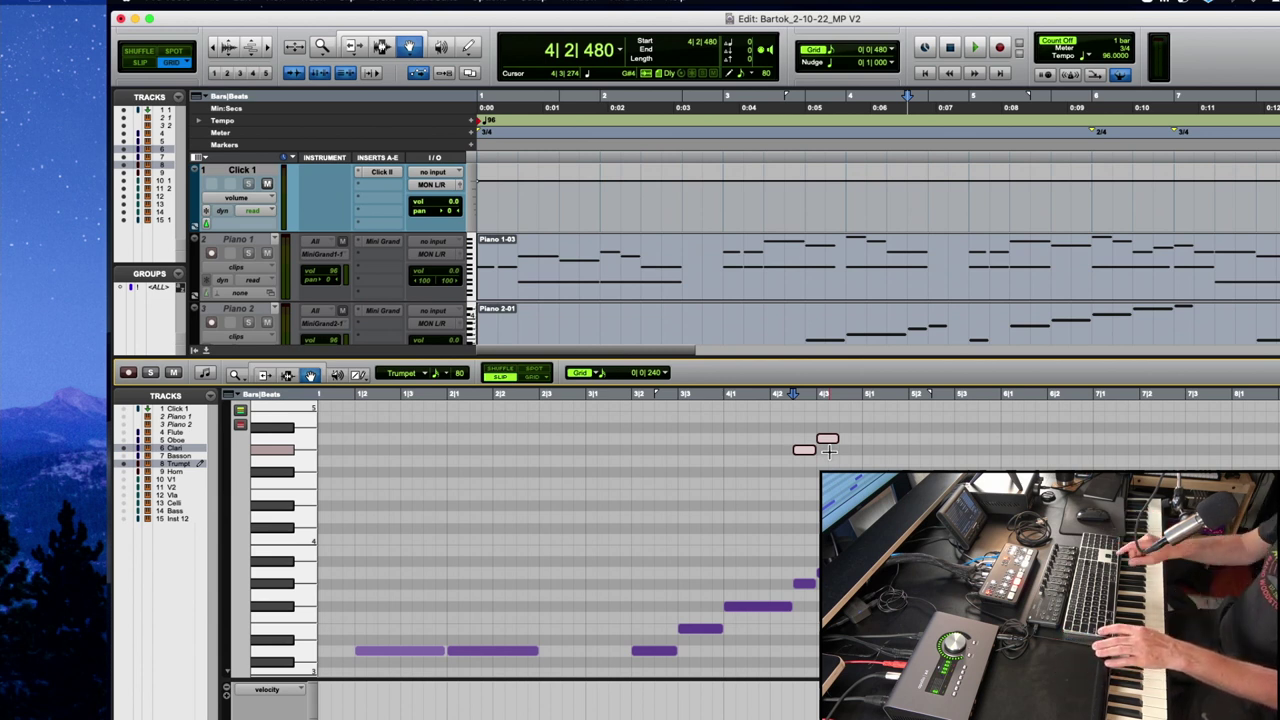
{"action": "key", "text": "shift+KP_Subtract"}
{"action": "left_click", "coordinate": [746, 396]}
{"action": "key", "text": "space"}
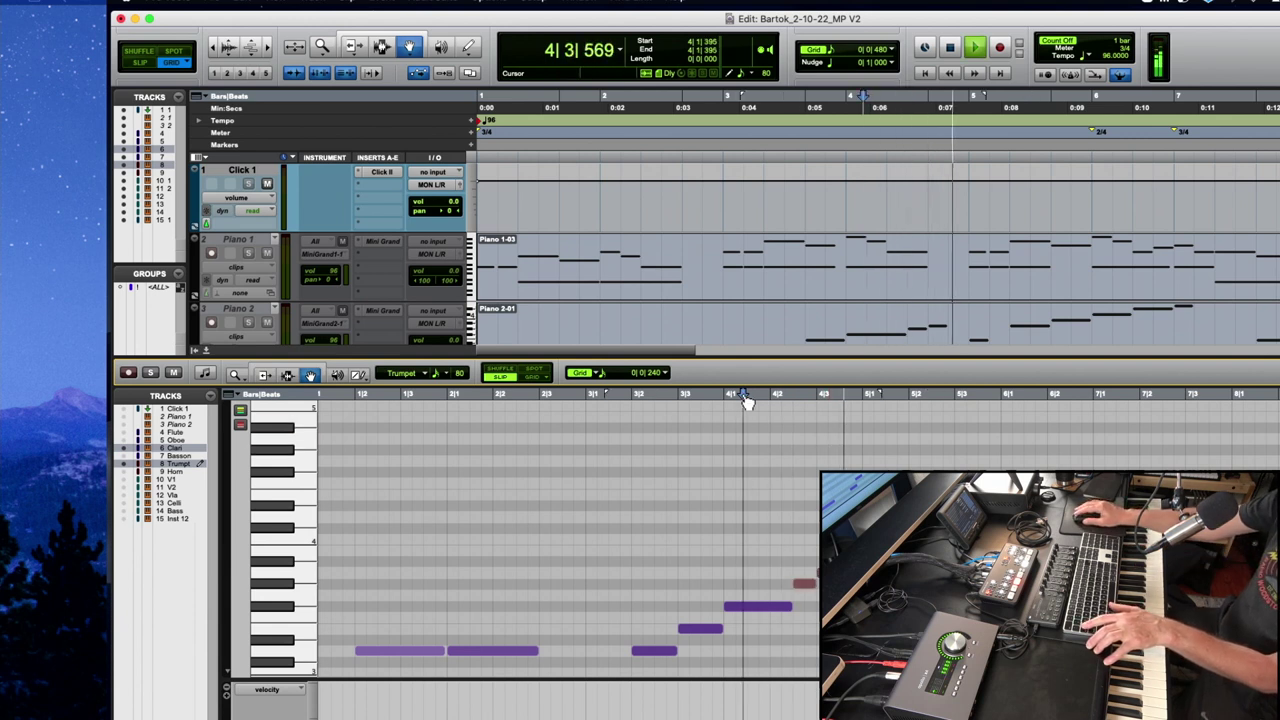
{"action": "key", "text": "space"}
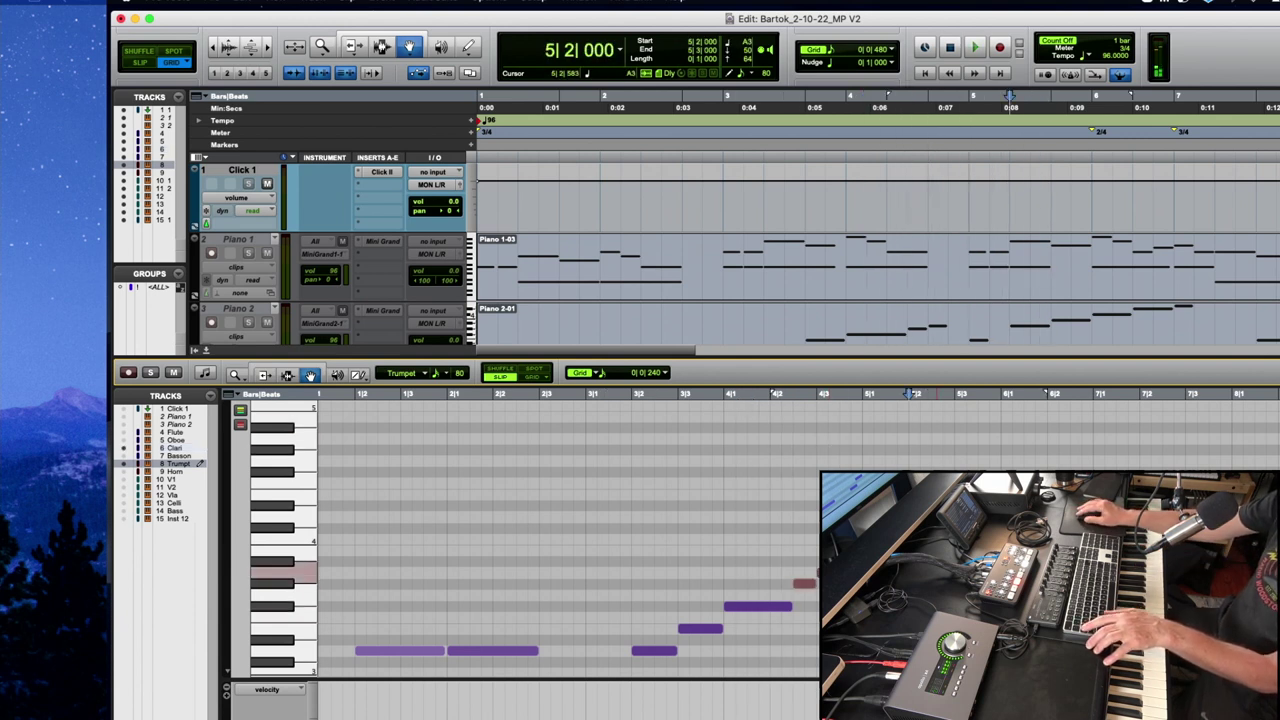
Raise the final Trumpet note at 5|2|000 by an octave to A4 and audition the line from 4|1|930.
{"action": "key", "text": "space"}
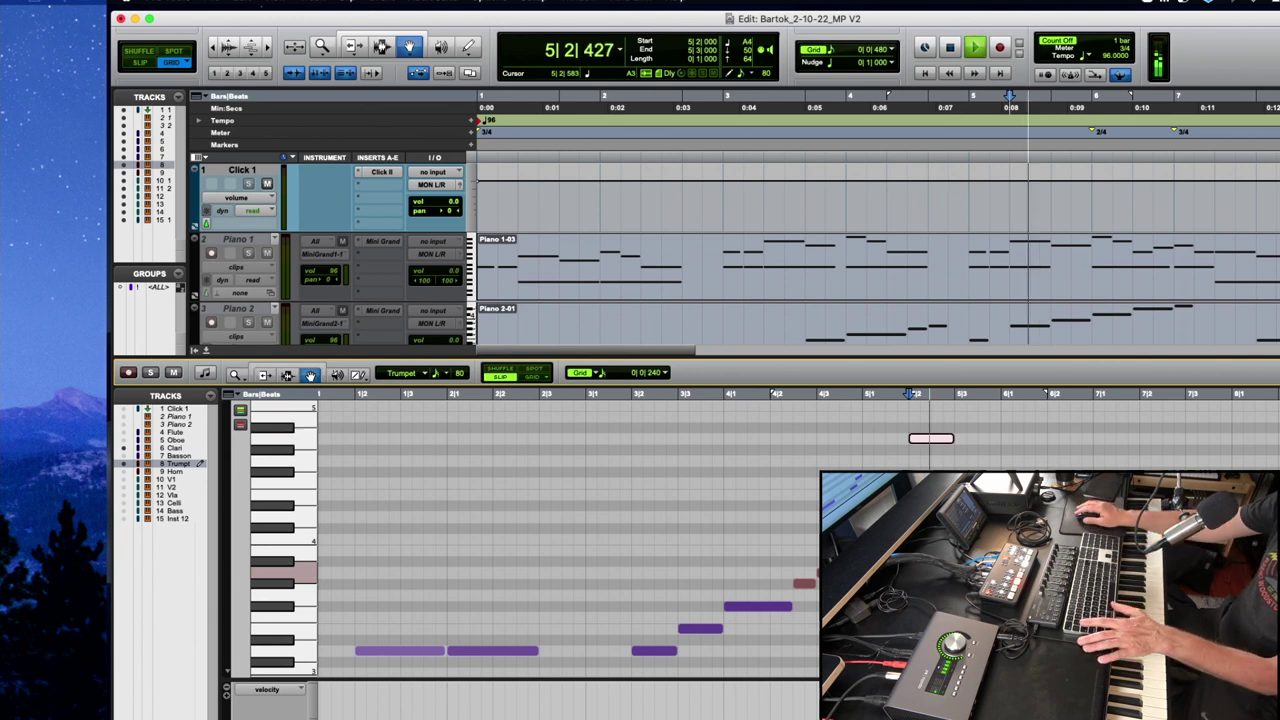
{"action": "key", "text": "space"}
{"action": "left_click", "coordinate": [768, 396]}
{"action": "key", "text": "space"}
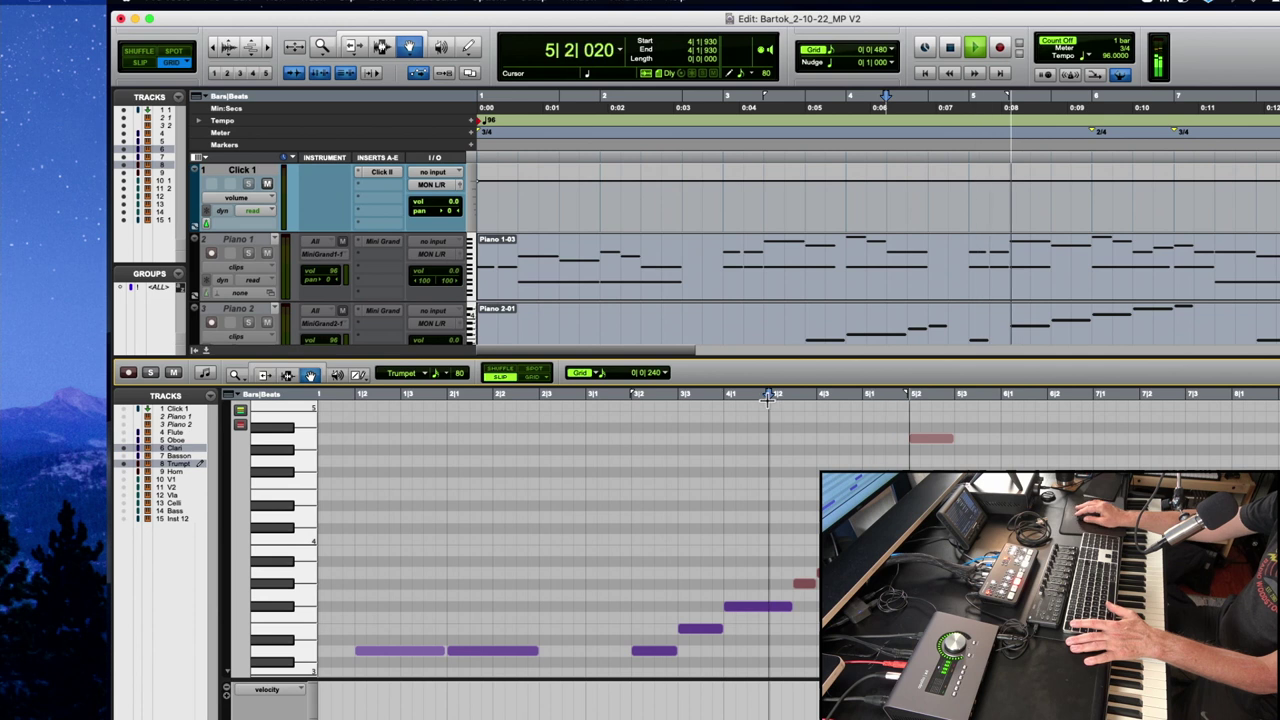
{"action": "key", "text": "space"}
Solo the Clari and Trumpet tracks together and play the passage from 4|1|930.
{"action": "left_click", "coordinate": [152, 372]}
{"action": "key", "text": "space"}
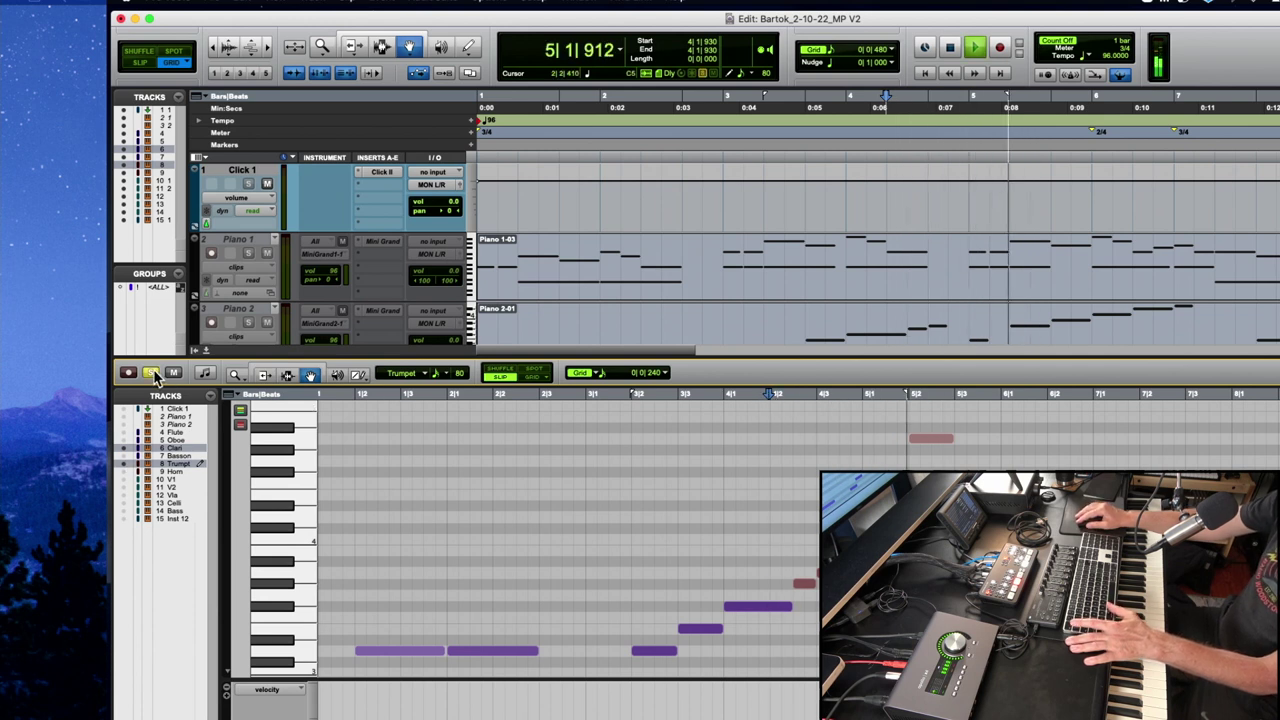
{"action": "key", "text": "space"}
Close the MIDI editor, reopen it with only the Trumpet clip, and enlarge its velocity lane.
{"action": "left_click", "coordinate": [206, 351]}
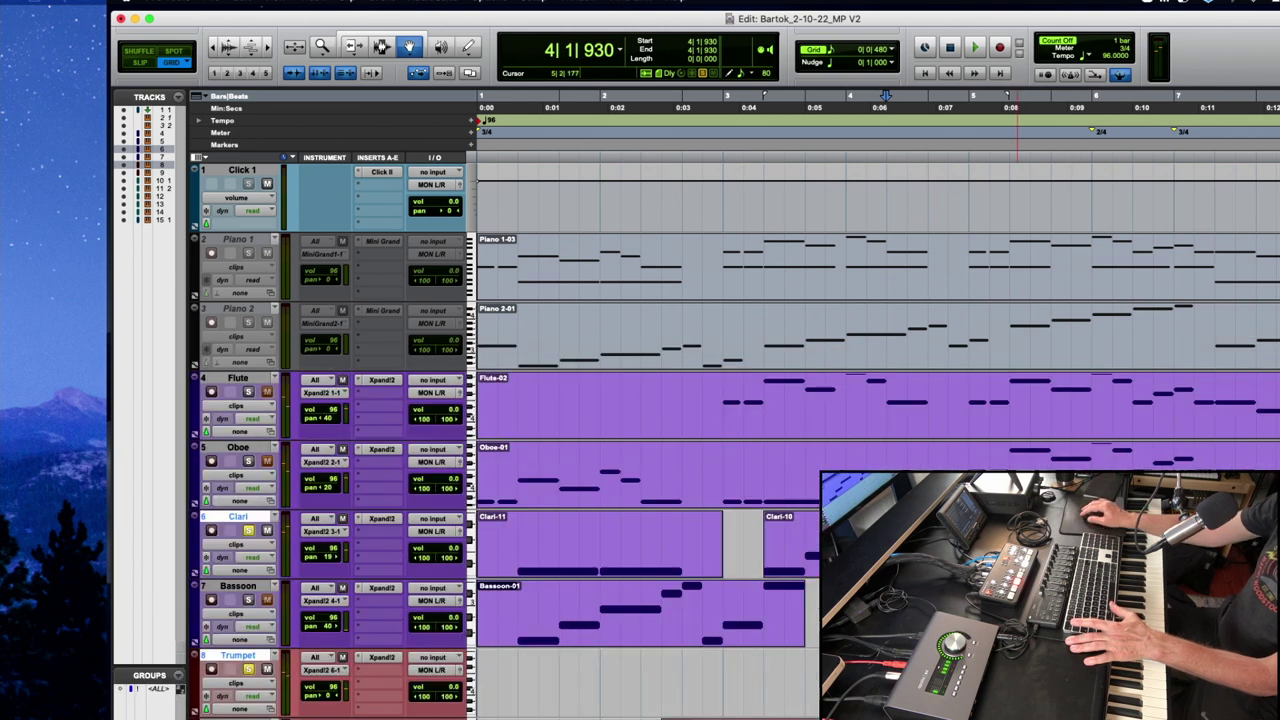
{"action": "double_click", "coordinate": [1005, 674]}
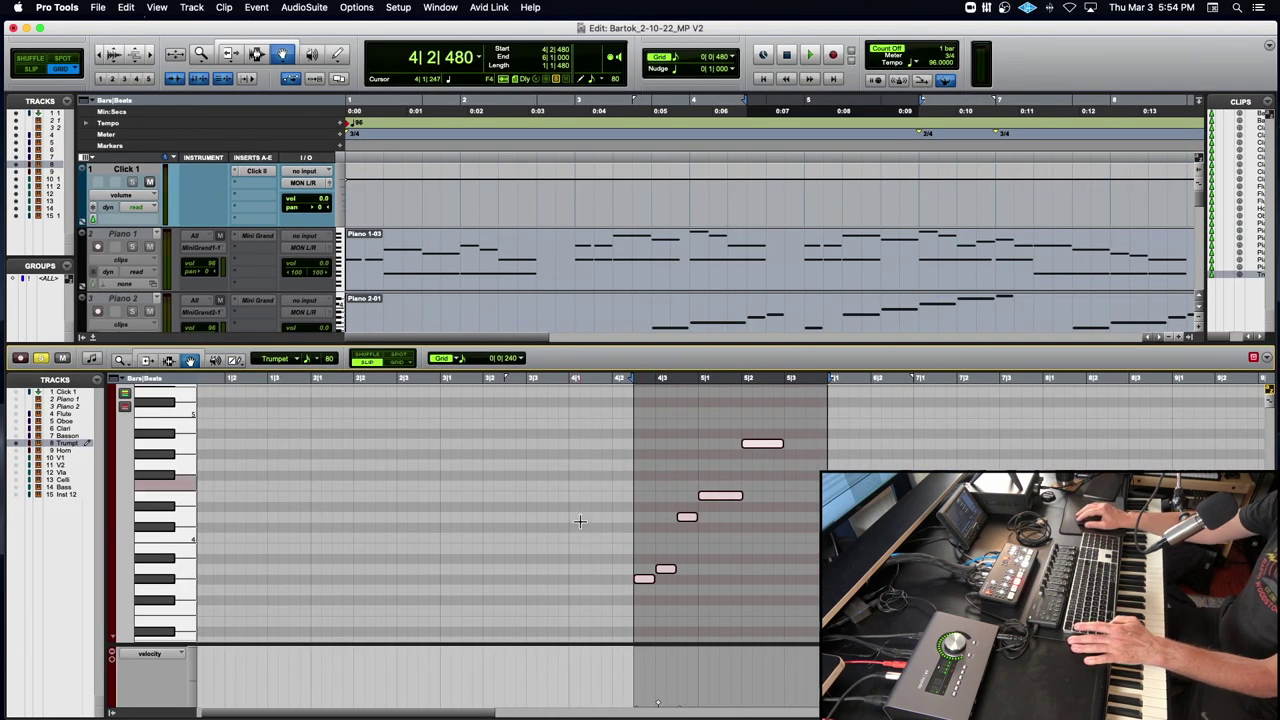
{"action": "left_click_drag", "start_coordinate": [567, 645], "coordinate": [566, 566]}
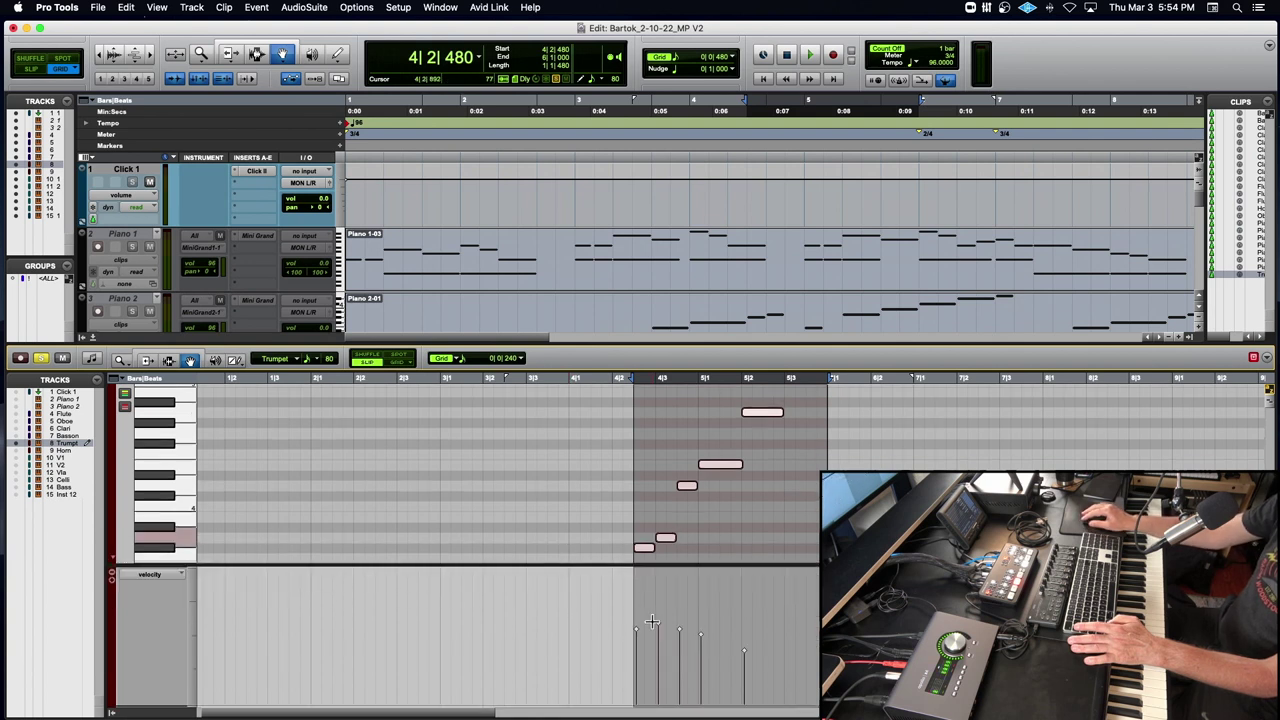
Raise the velocities of all the Trumpet notes slightly and play back from just before the first note.
{"action": "left_click_drag", "start_coordinate": [642, 637], "coordinate": [642, 624]}
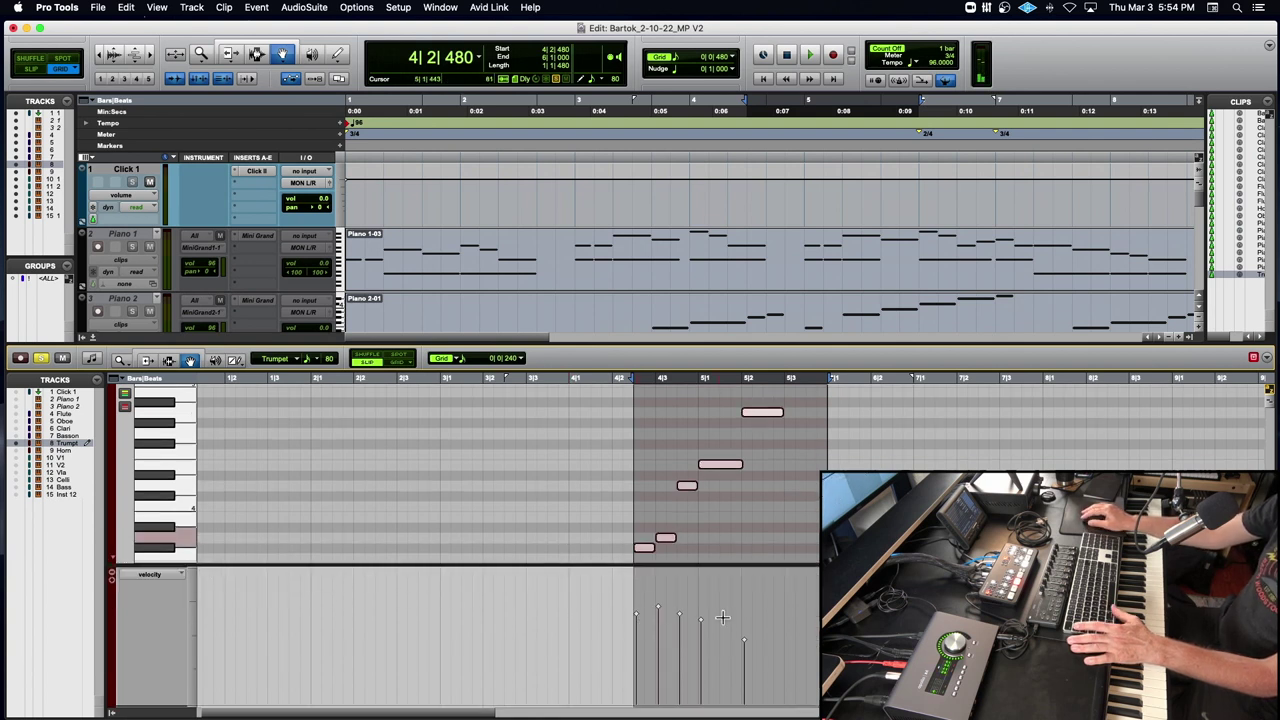
{"action": "left_click", "coordinate": [745, 645]}
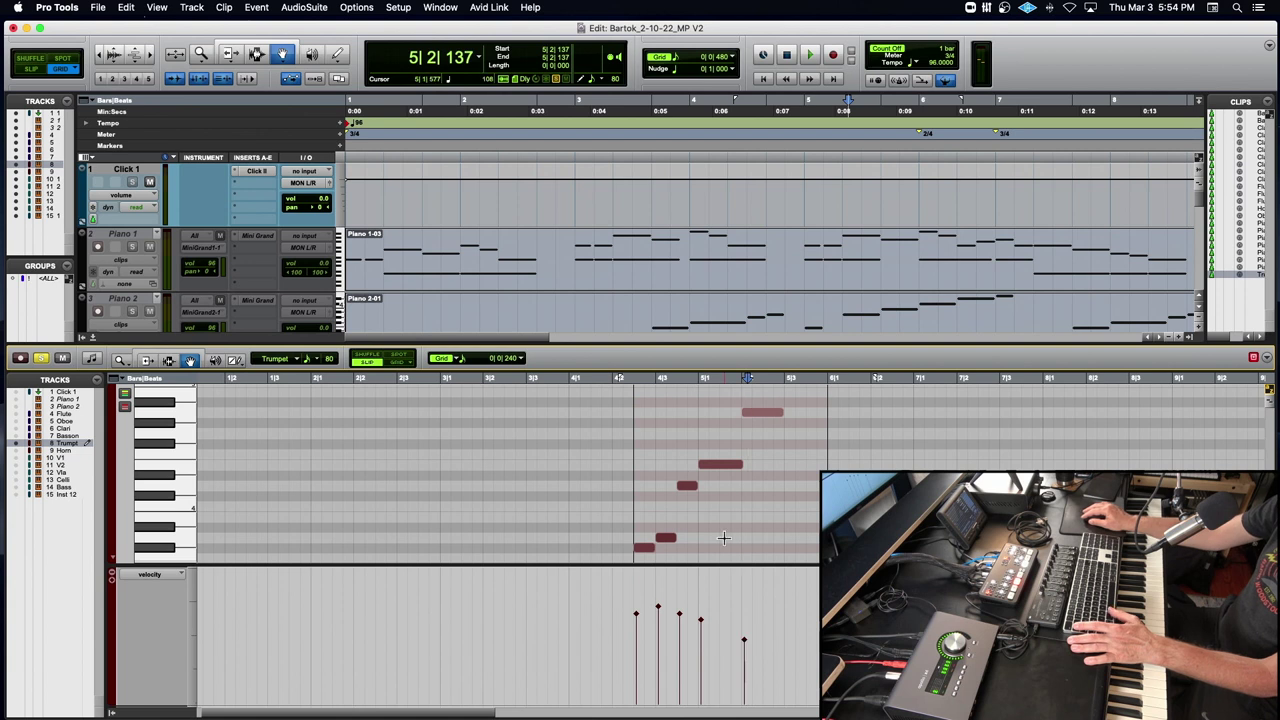
{"action": "left_click", "coordinate": [612, 386]}
{"action": "key", "text": "space"}
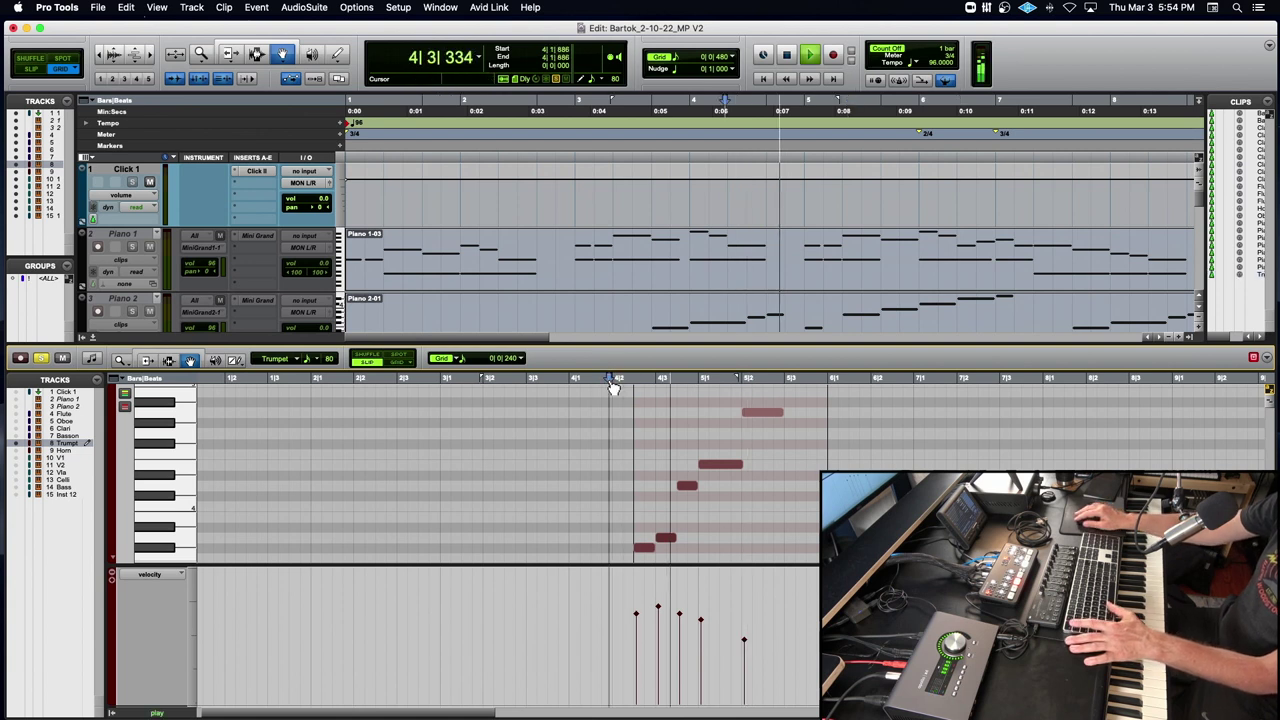
Lower the velocity of the Trumpet note at 4|3|000 slightly and play the line back from 4|1|529.
{"action": "key", "text": "space"}
{"action": "left_click", "coordinate": [662, 620]}
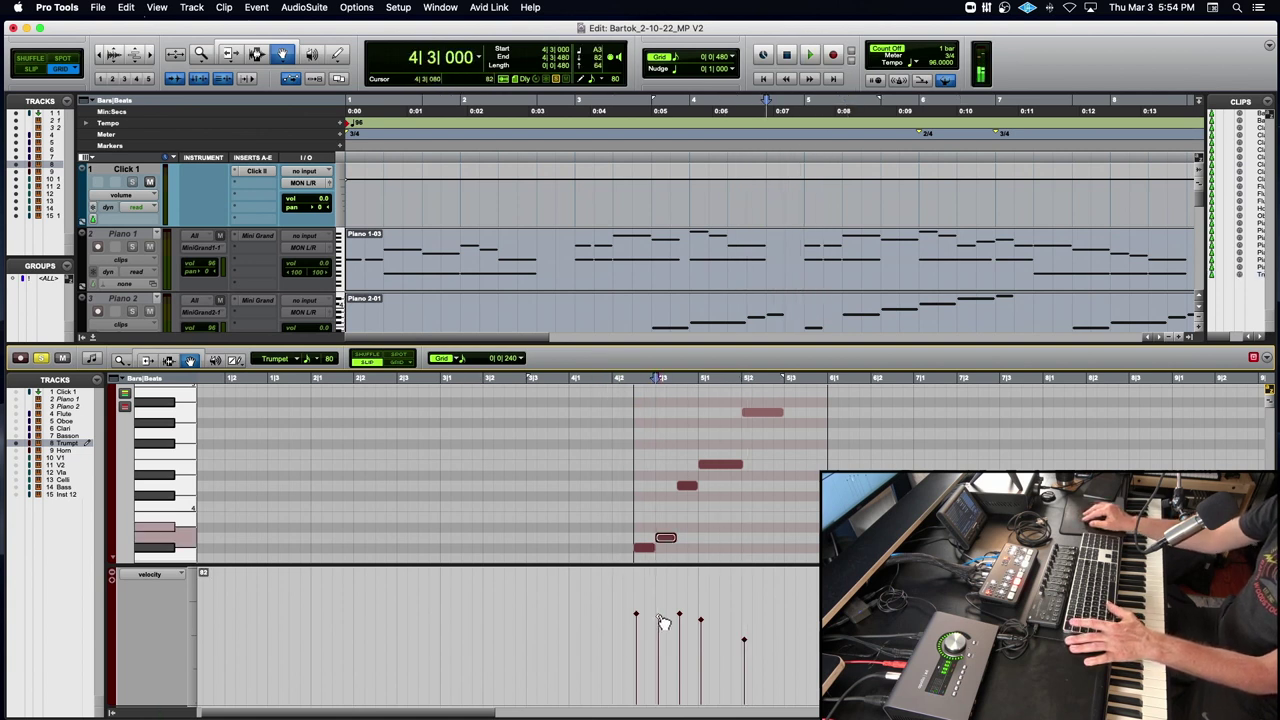
{"action": "left_click", "coordinate": [592, 383]}
{"action": "key", "text": "space"}
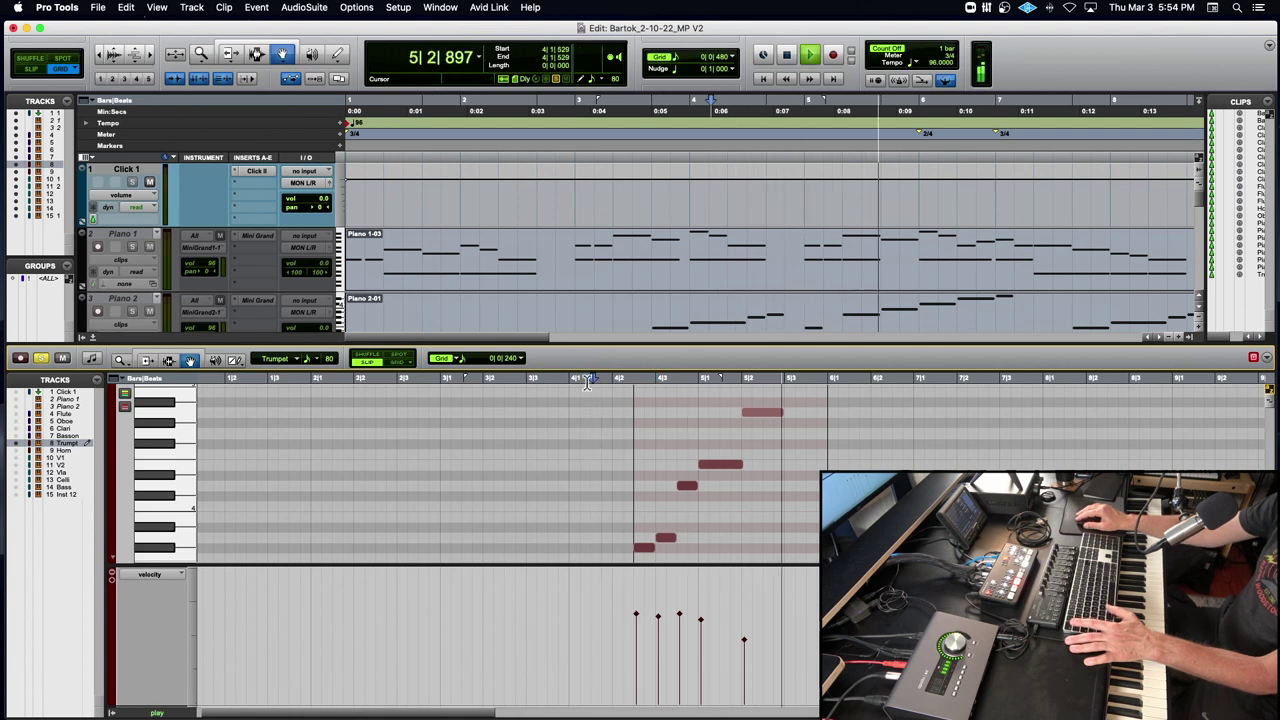
{"action": "key", "text": "space"}
Lower the Trumpet note at 4|3|480 by five semitones to A3, keeping its start on 4|3|480.
{"action": "left_click", "coordinate": [688, 487]}
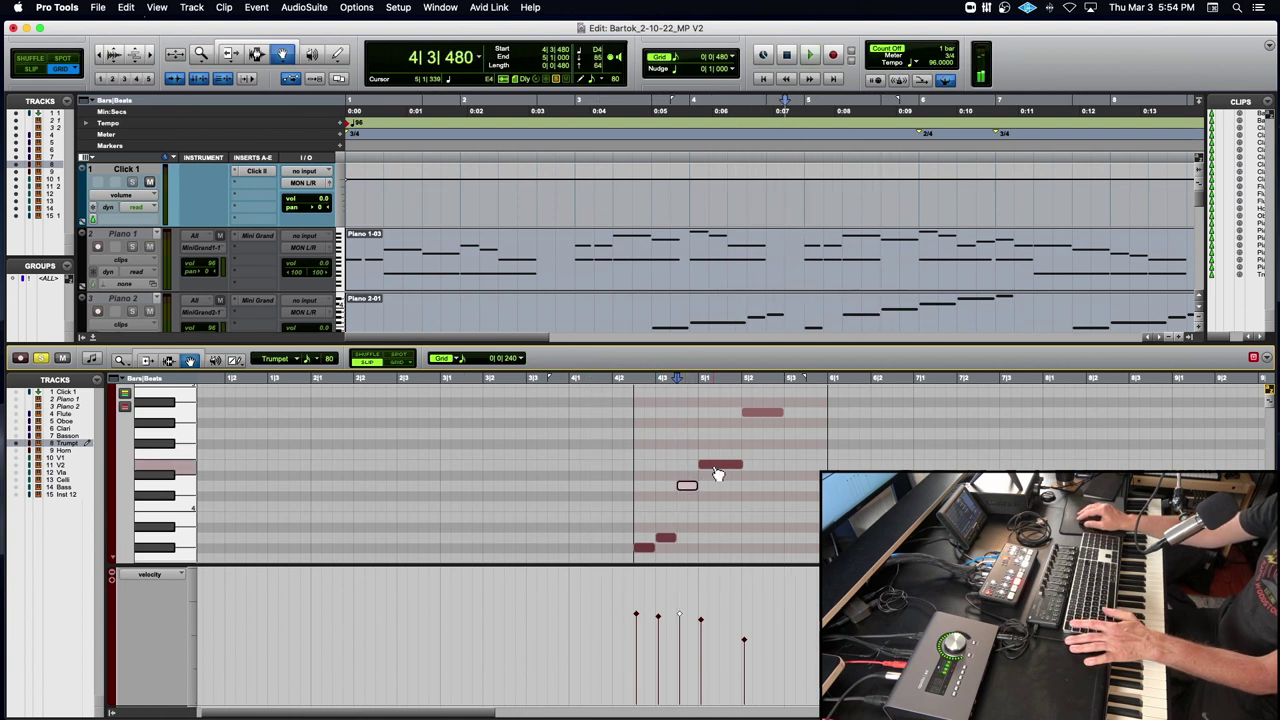
{"action": "left_click", "coordinate": [718, 467]}
{"action": "left_click", "coordinate": [688, 484]}
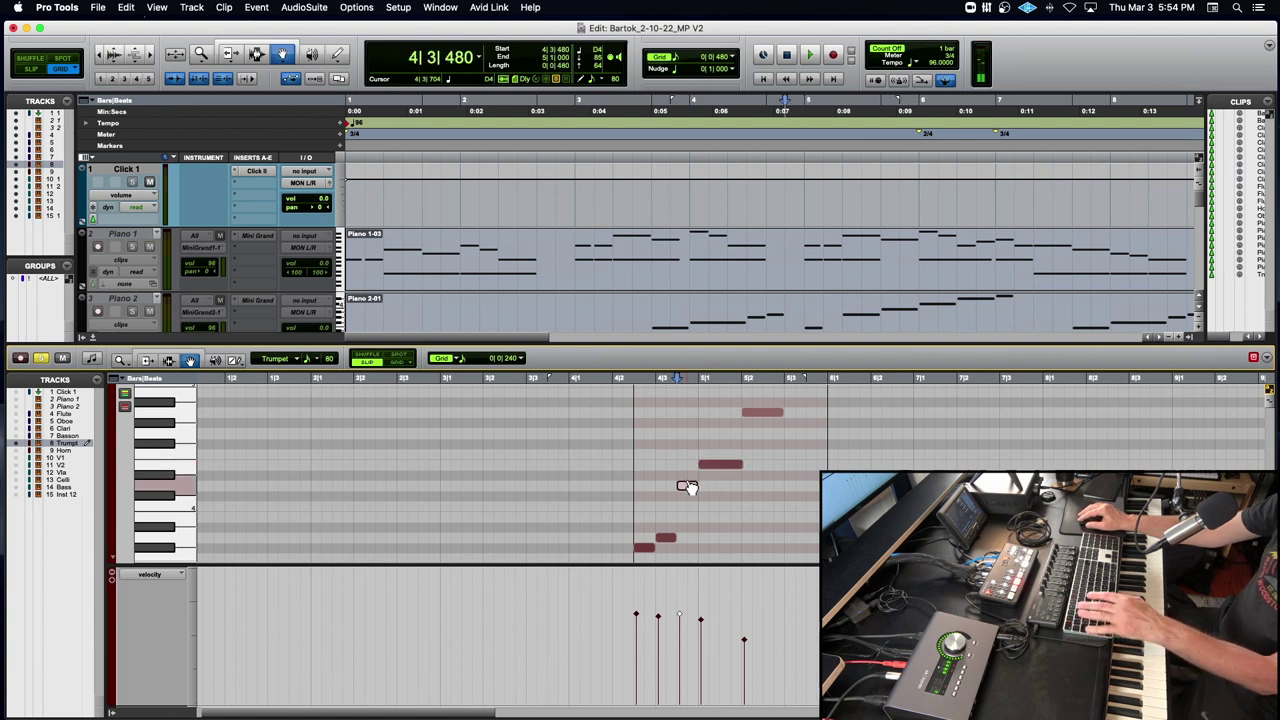
{"action": "key", "text": "super+bracketright"}
{"action": "key", "text": "super+bracketright"}
{"action": "left_click_drag", "start_coordinate": [769, 489], "coordinate": [769, 540]}
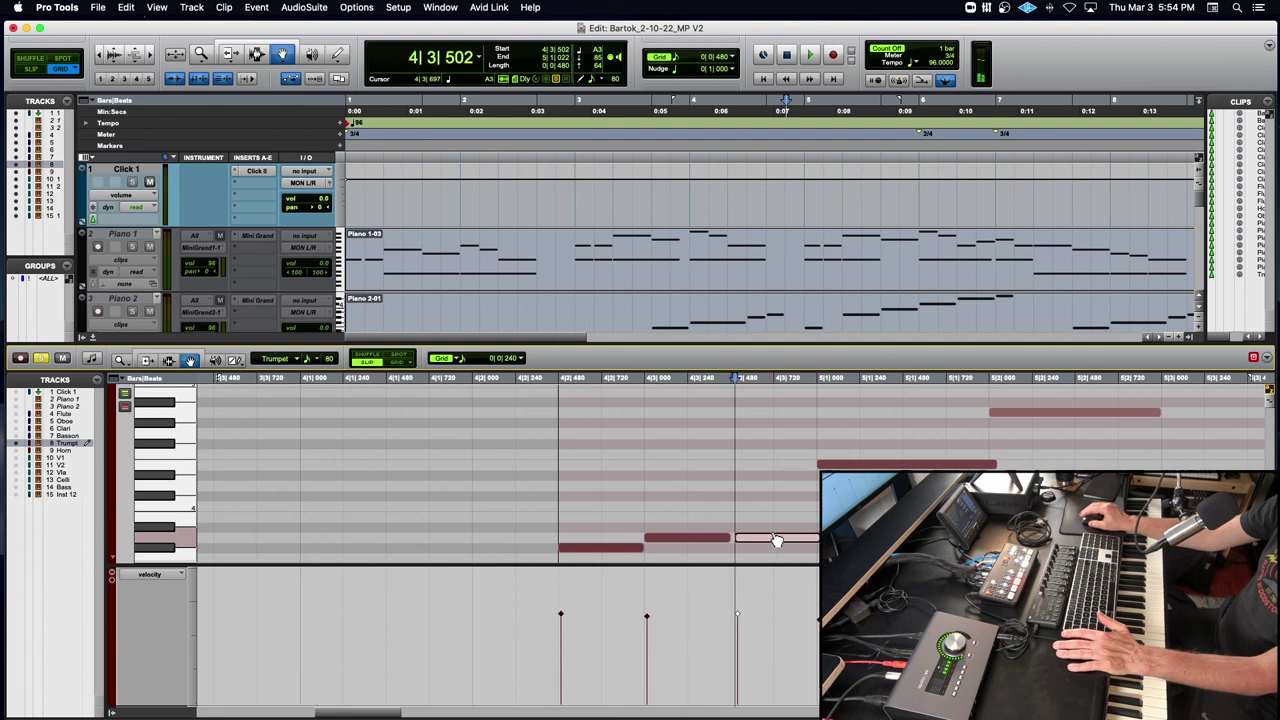
{"action": "key", "text": "super+z"}
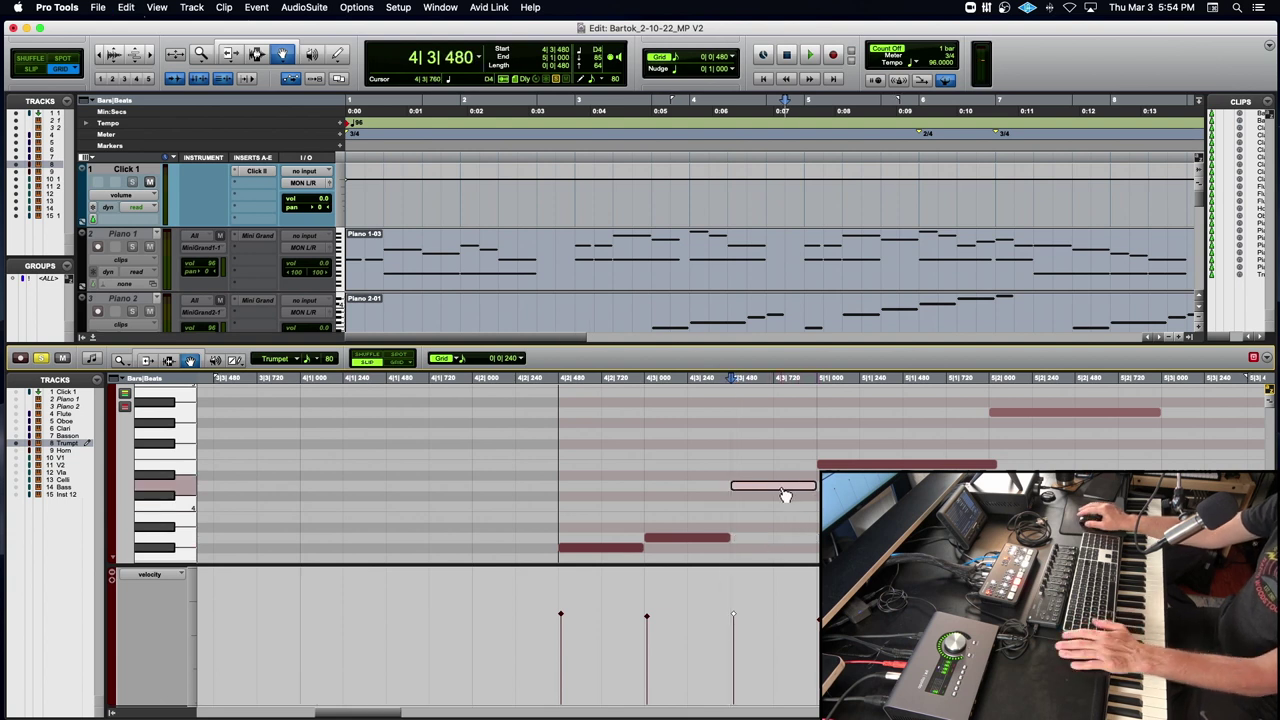
{"action": "key", "text": "Down"}
{"action": "key", "text": "Down"}
{"action": "key", "text": "Down"}
{"action": "key", "text": "Down"}
{"action": "key", "text": "Down"}
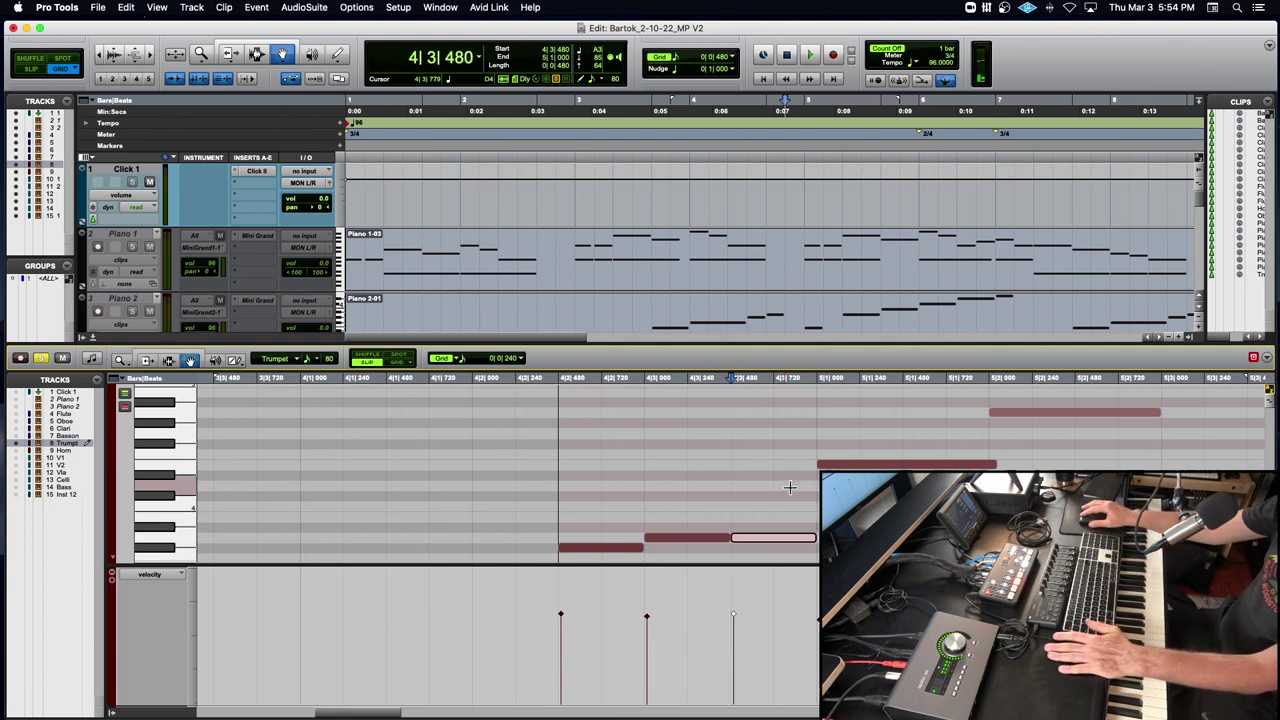
Lower the Trumpet note at 5|1|000 by five semitones to B3 and audition the line from 4|2|219.
{"action": "left_click", "coordinate": [850, 466]}
{"action": "key", "text": "Down"}
{"action": "key", "text": "Down"}
{"action": "key", "text": "Down"}
{"action": "key", "text": "Down"}
{"action": "key", "text": "Down"}
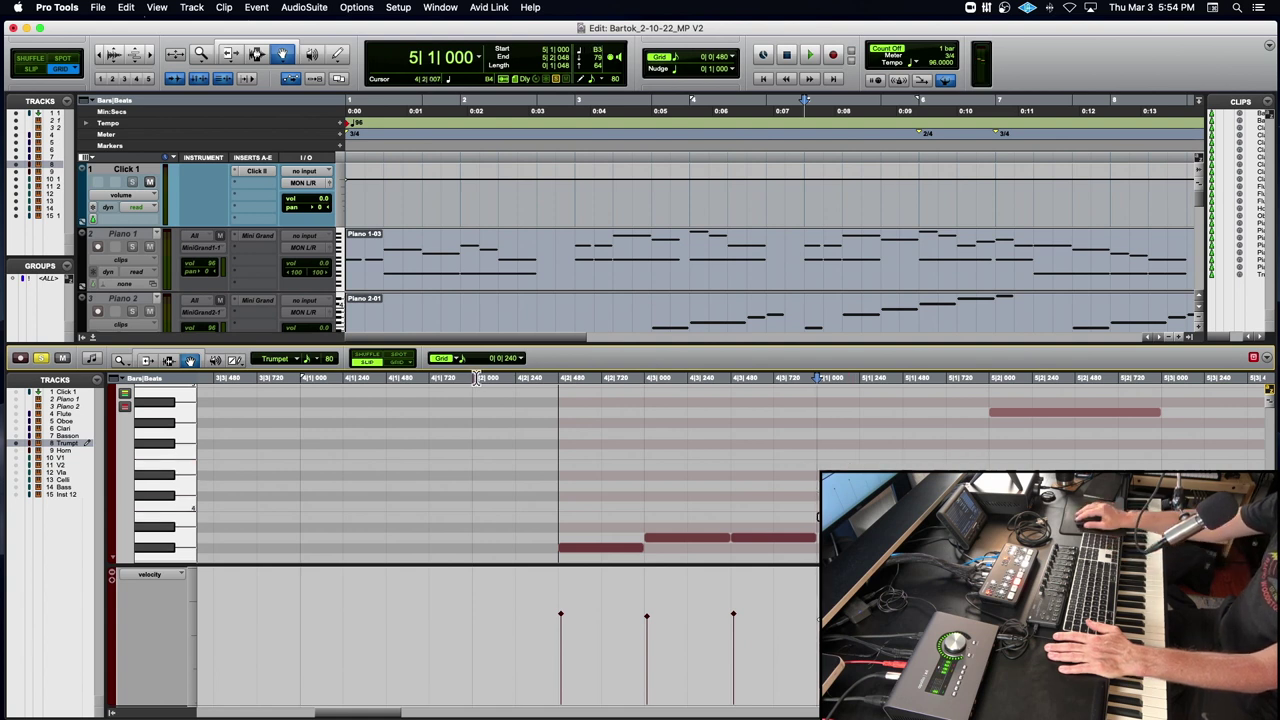
{"action": "left_click", "coordinate": [511, 380]}
{"action": "key", "text": "space"}
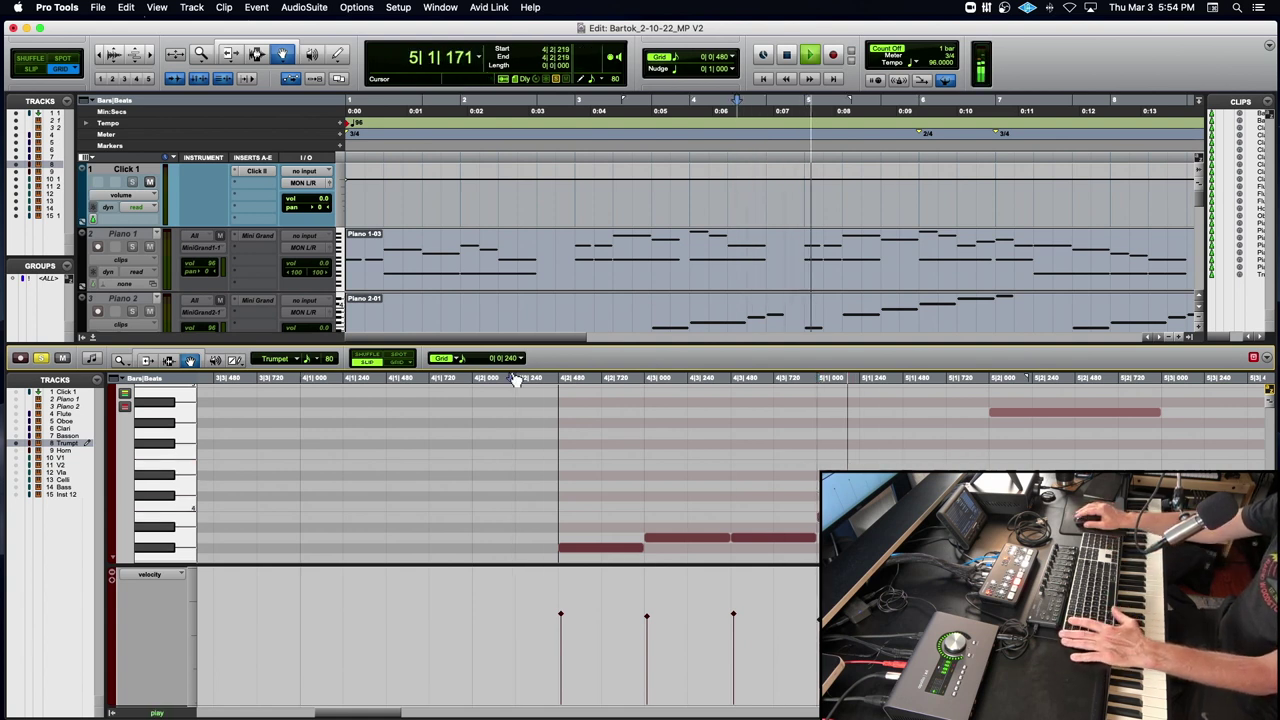
{"action": "key", "text": "space"}
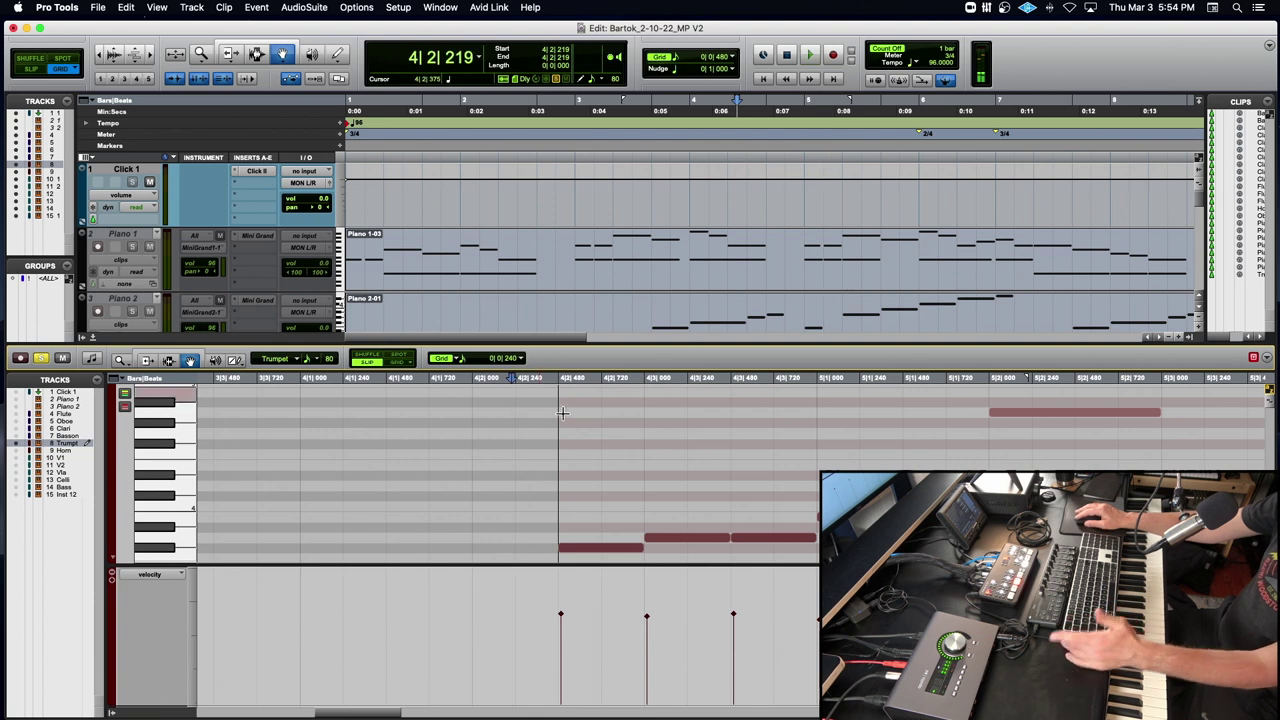
Lower the last Trumpet note at 5|2|000 to E4 and audition the line from 4|2|041.
{"action": "left_click", "coordinate": [1023, 414]}
{"action": "key", "text": "Down"}
{"action": "key", "text": "Down"}
{"action": "key", "text": "Down"}
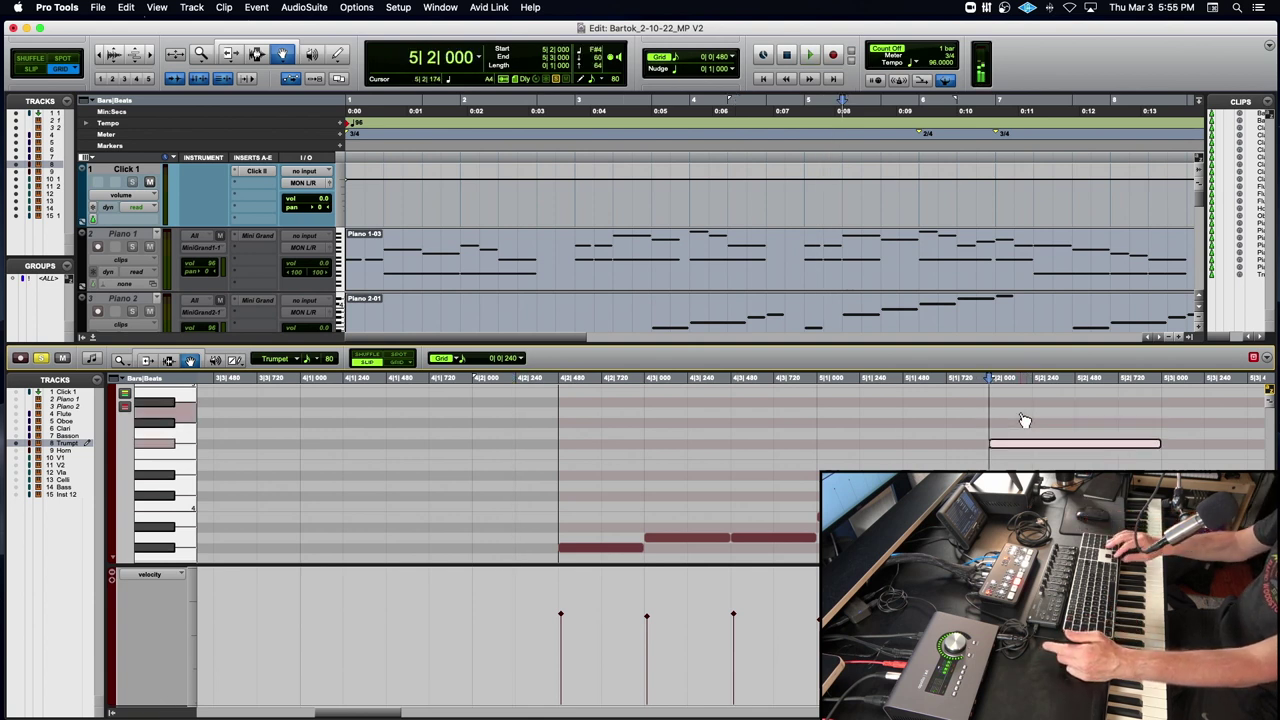
{"action": "key", "text": "Down"}
{"action": "key", "text": "Down"}
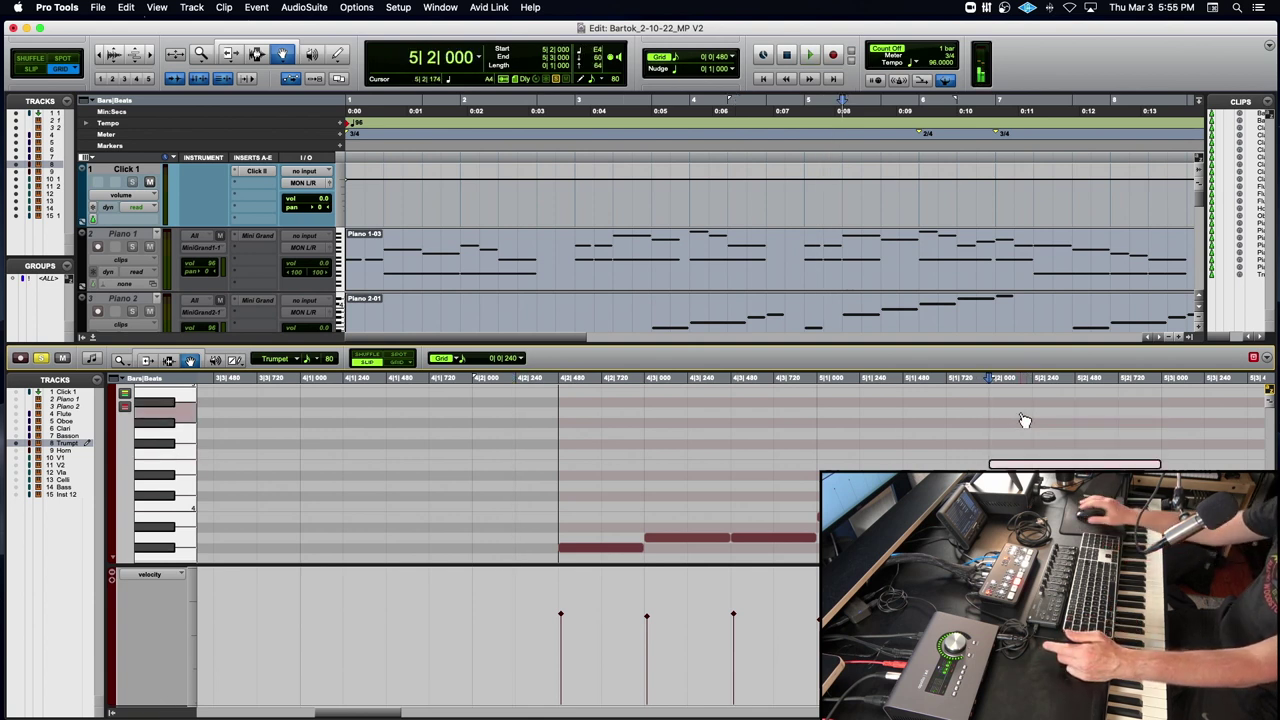
{"action": "left_click", "coordinate": [702, 514]}
{"action": "left_click", "coordinate": [481, 378]}
{"action": "key", "text": "space"}
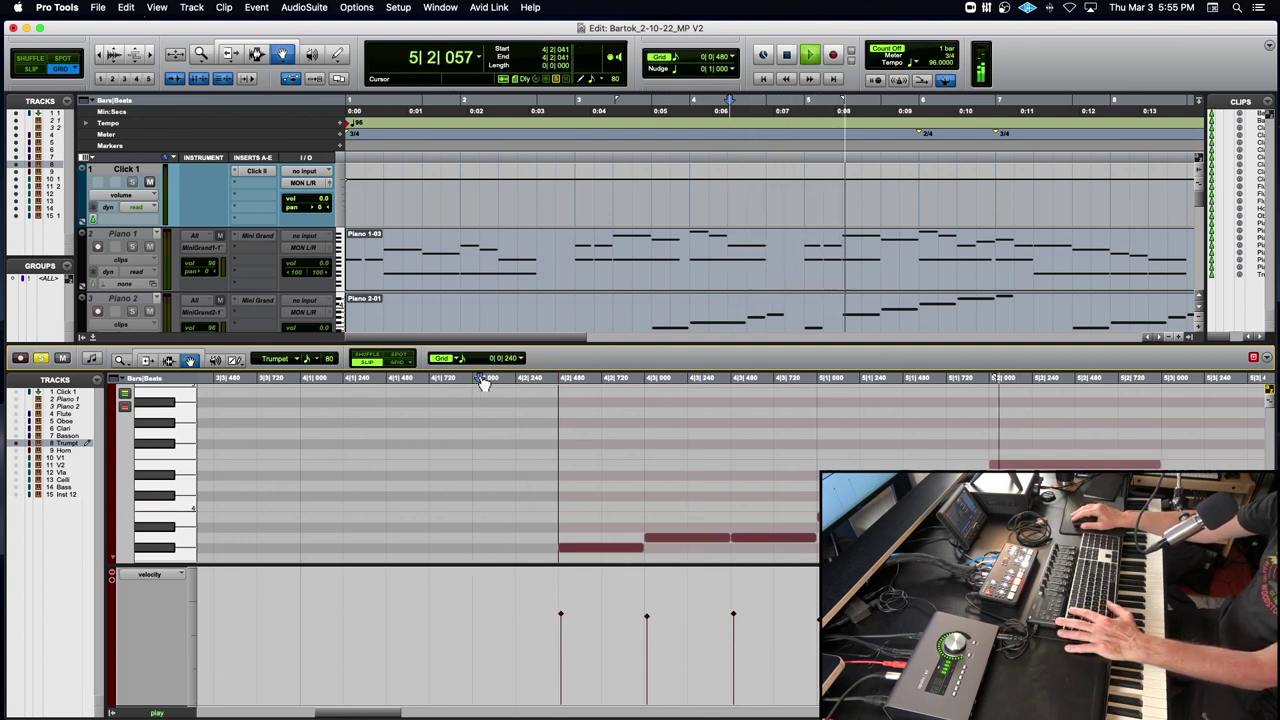
{"action": "key", "text": "space"}
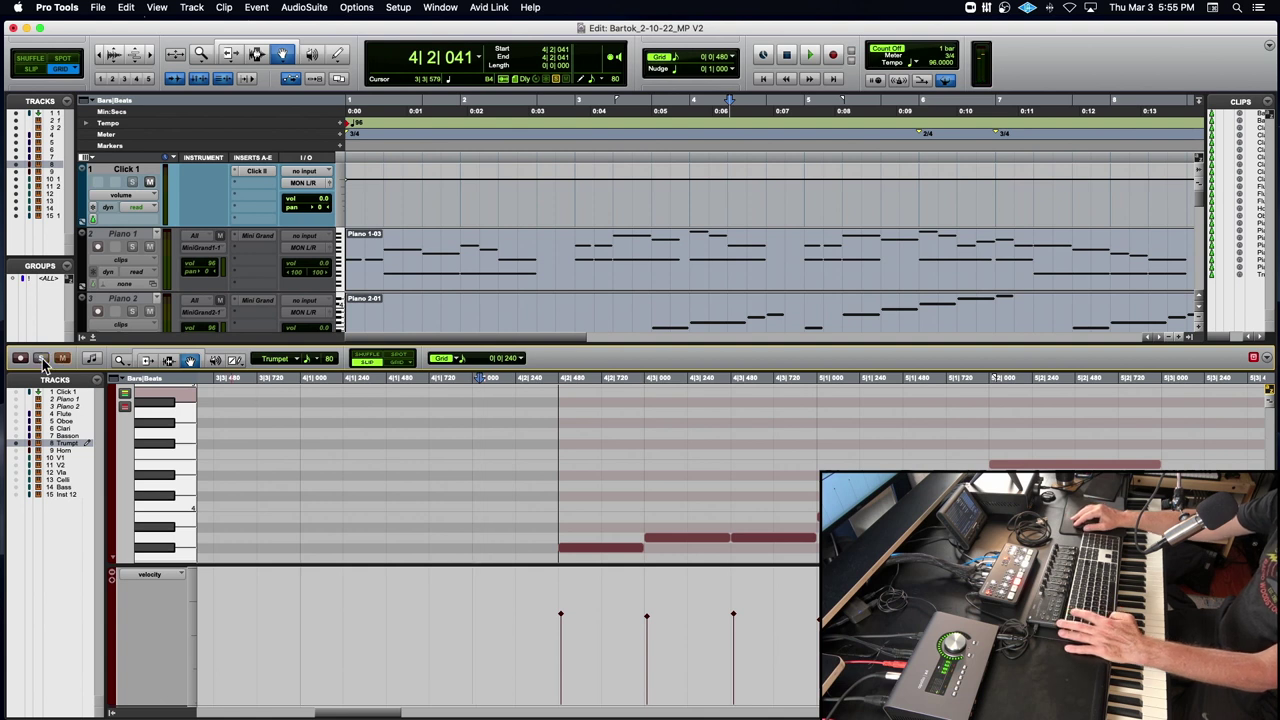
Play the passage with the Trumpet unsoloed, closing the MIDI editor and replaying the full mix from 4|1|480.
{"action": "key", "text": "space"}
{"action": "key", "text": "space"}
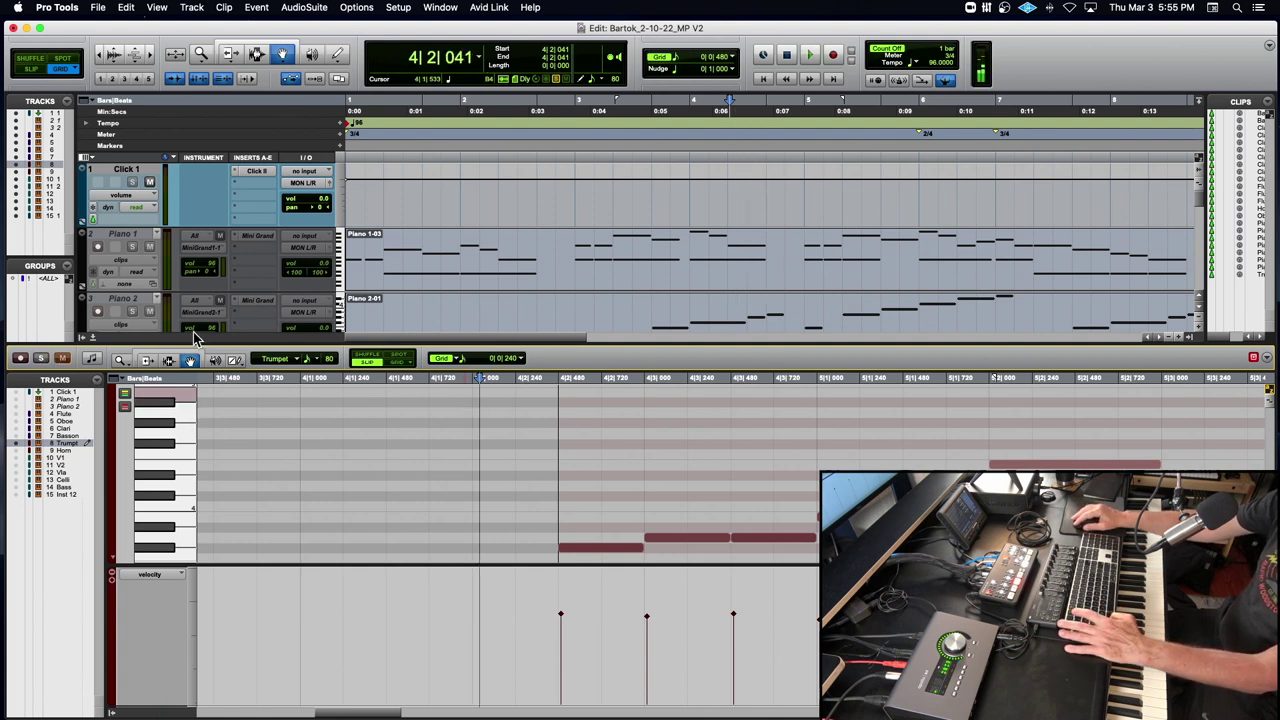
{"action": "key", "text": "space"}
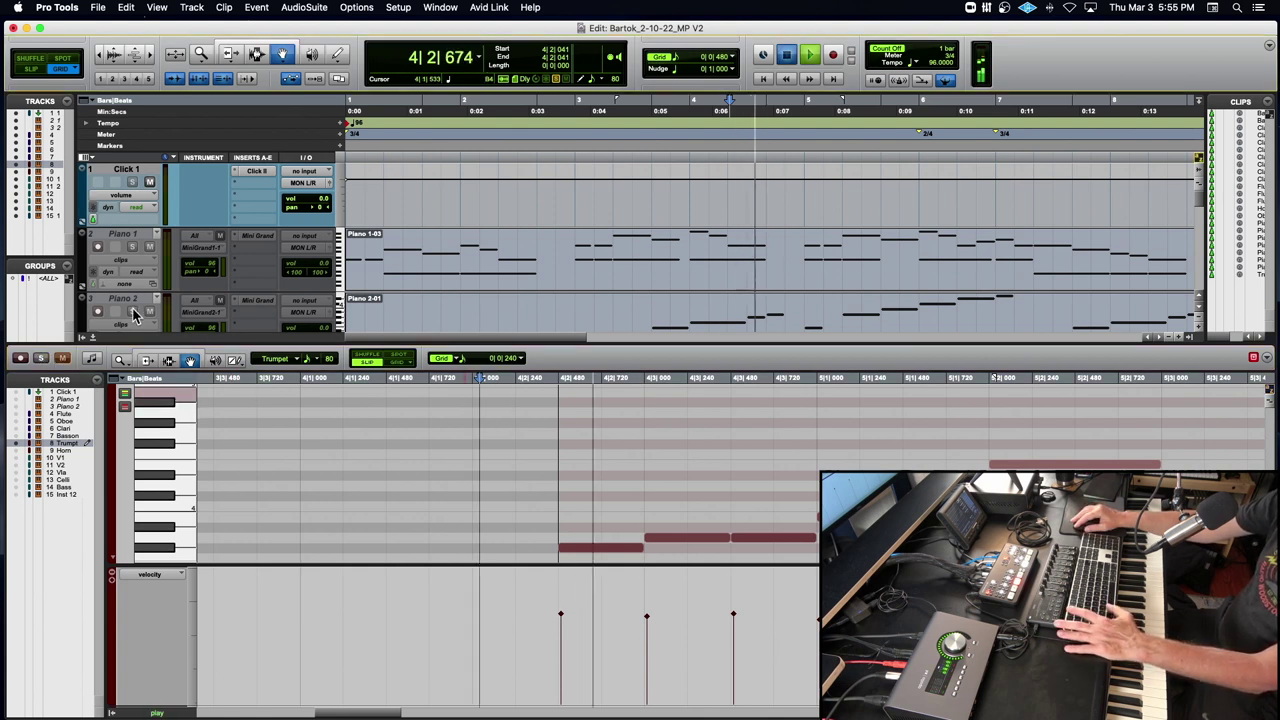
{"action": "key", "text": "space"}
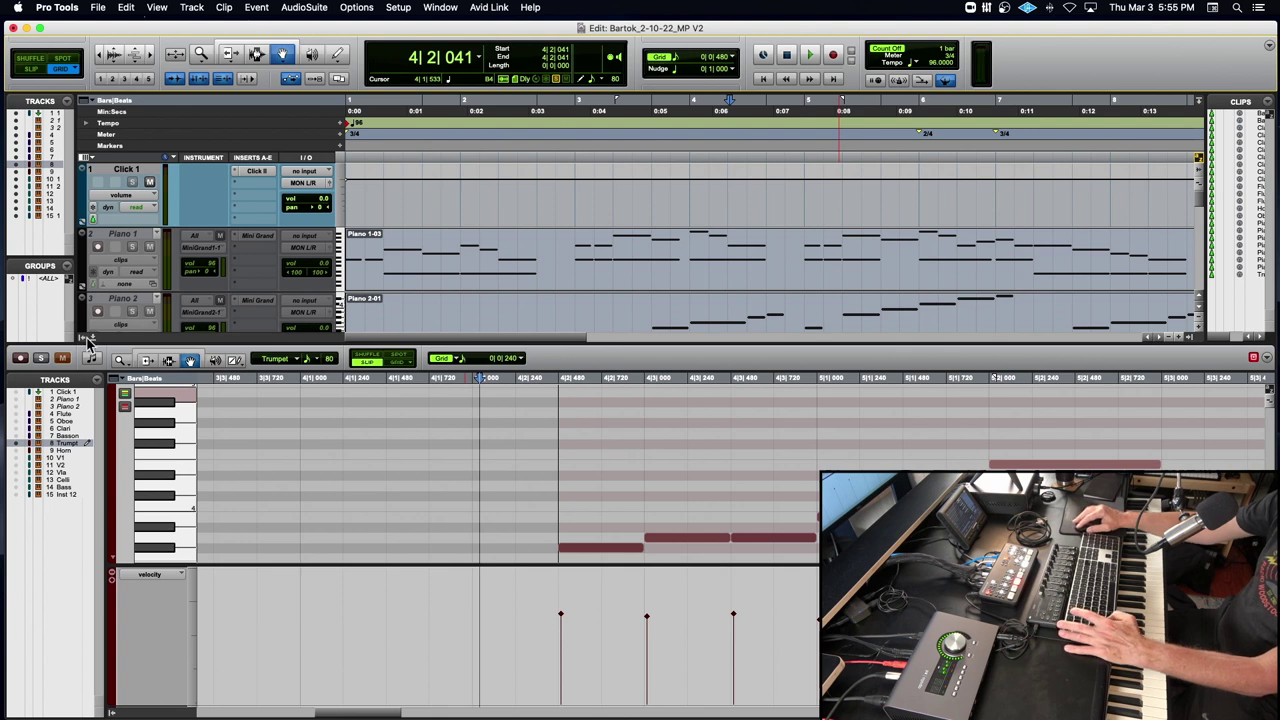
{"action": "left_click", "coordinate": [92, 338]}
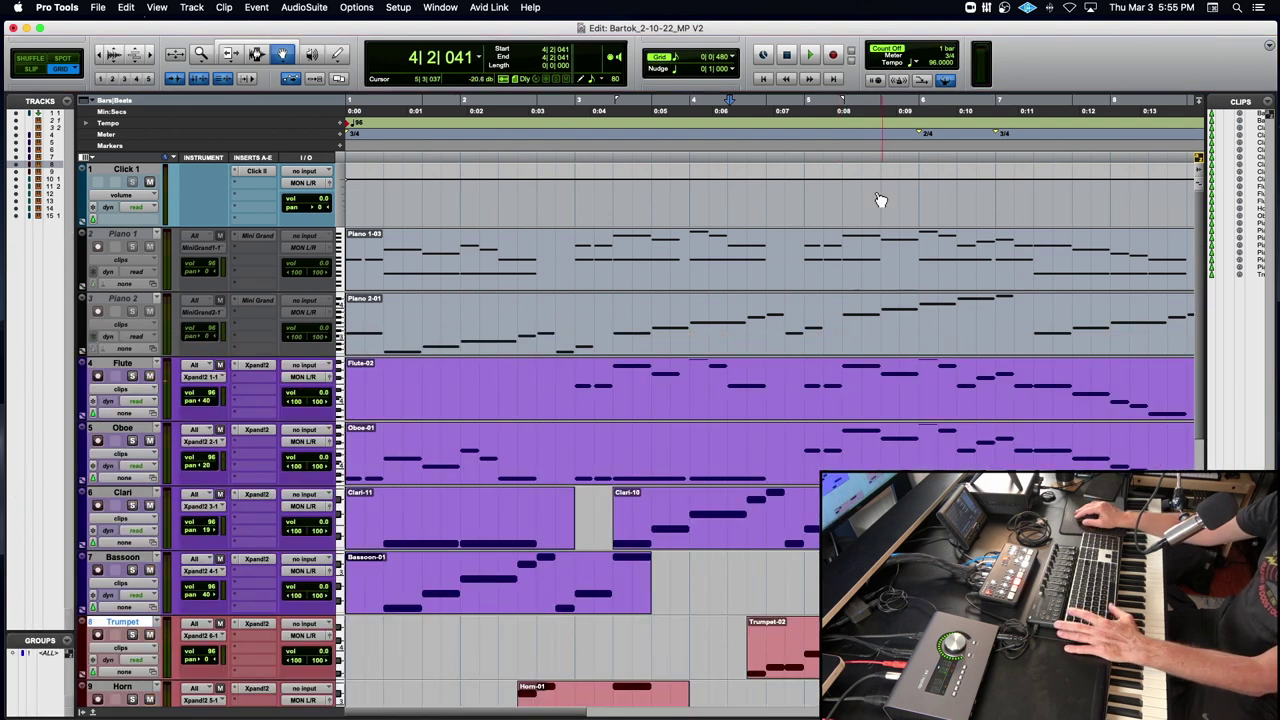
{"action": "key", "text": "space"}
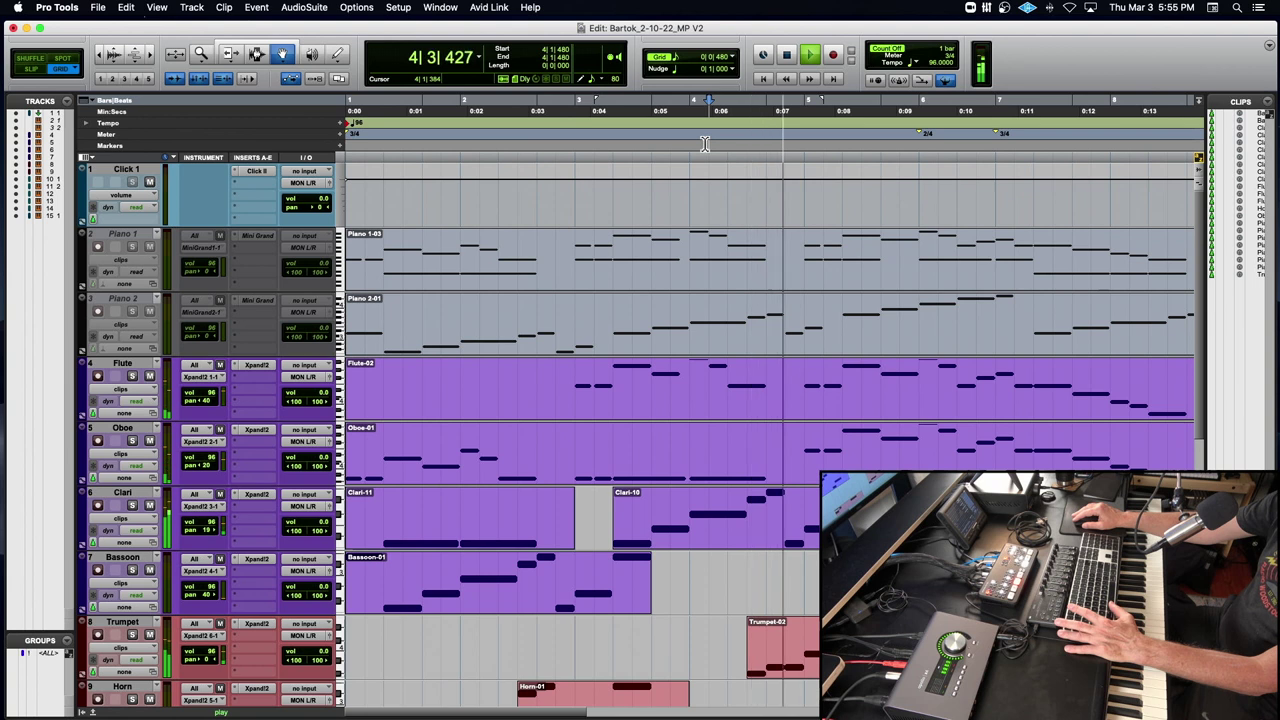
{"action": "key", "text": "space"}
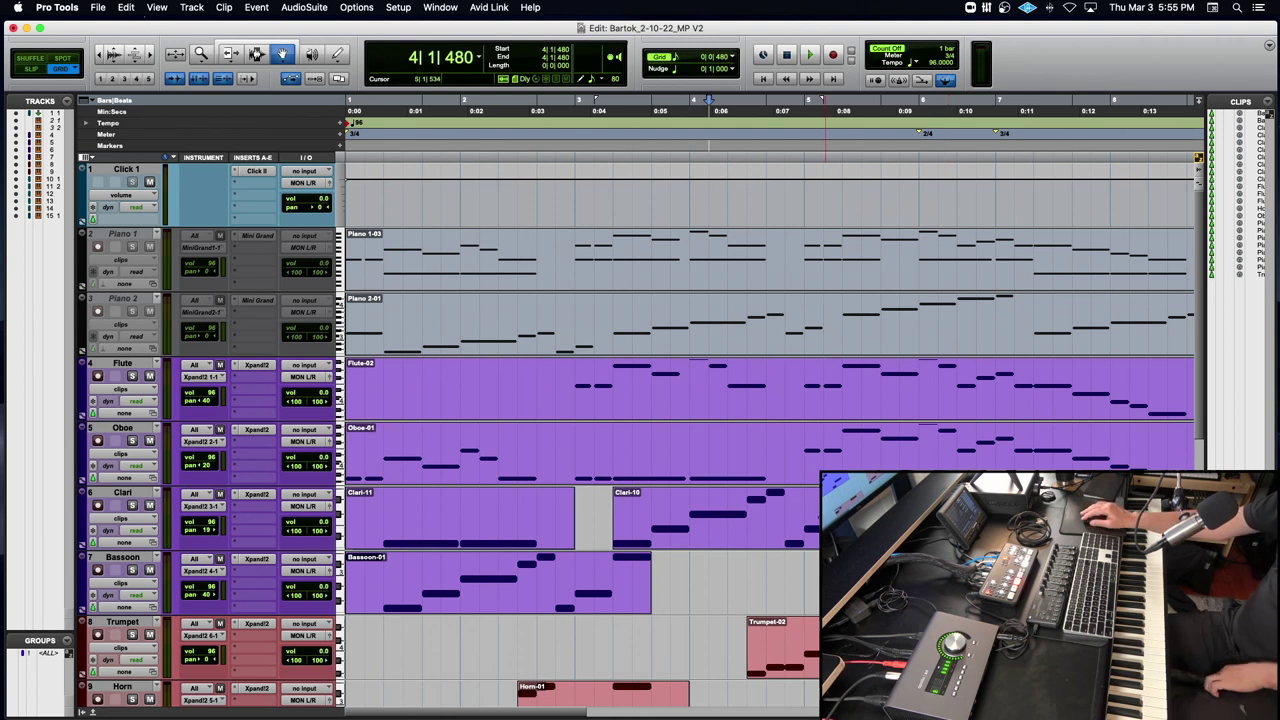
Reopen the Trumpet clip in the MIDI editor, solo the track, and play the line from 4|2|372.
{"action": "double_click", "coordinate": [775, 650]}
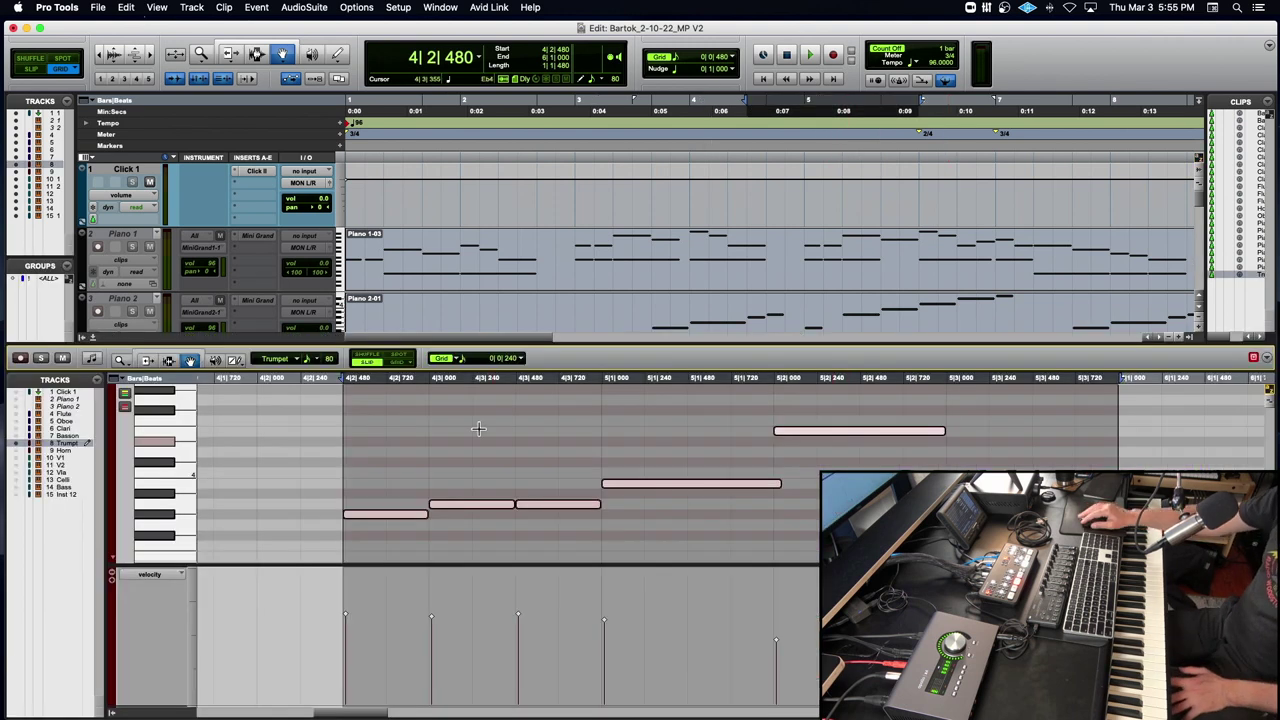
{"action": "left_click", "coordinate": [335, 385]}
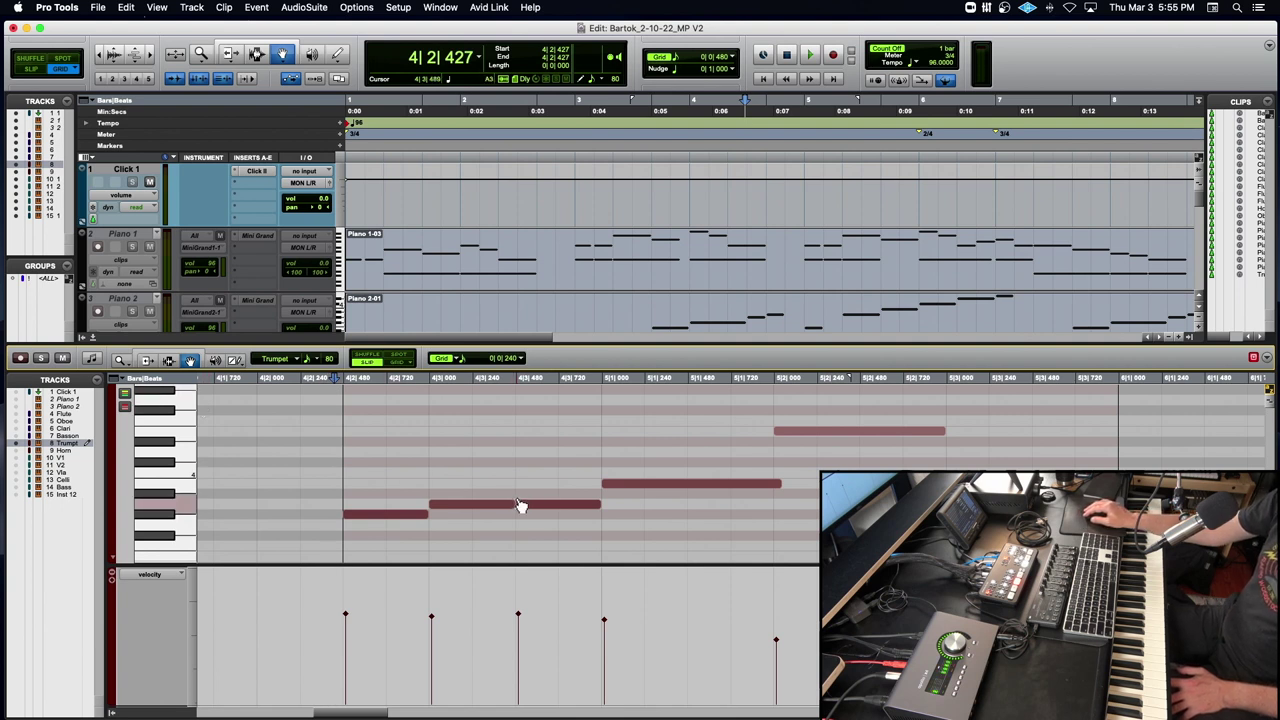
{"action": "left_click", "coordinate": [330, 386]}
{"action": "key", "text": "space"}
{"action": "key", "text": "space"}
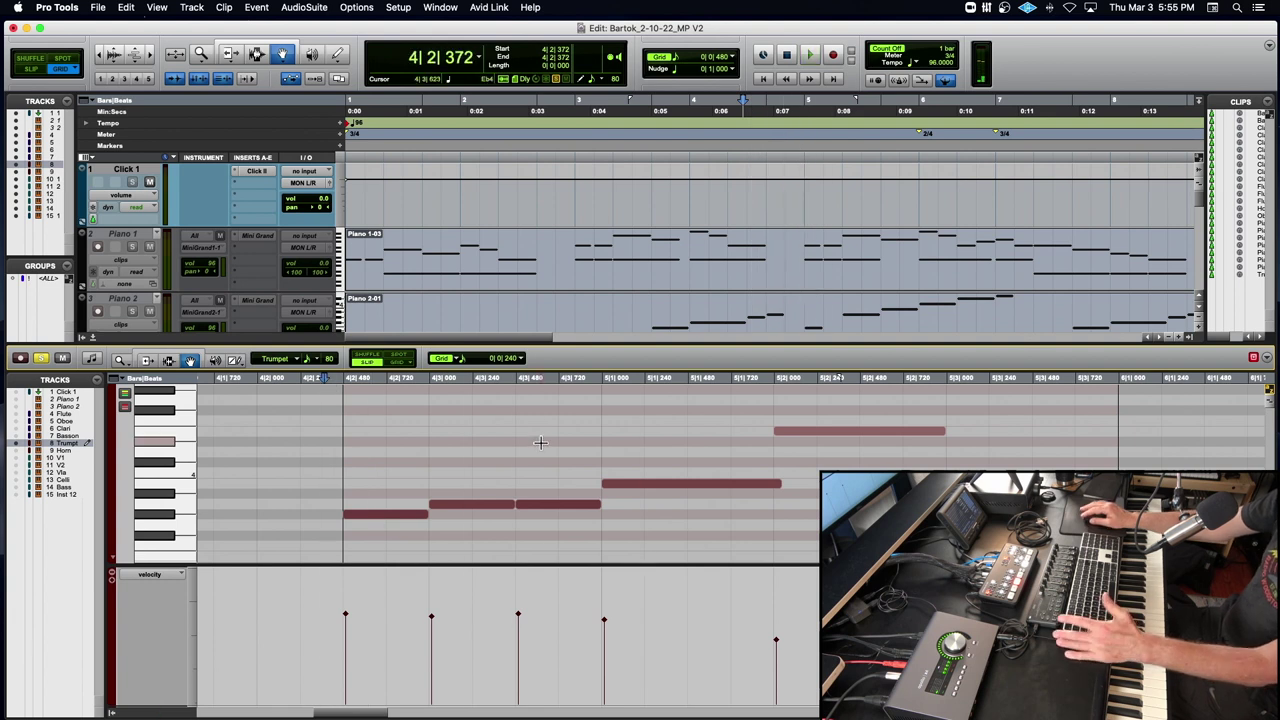
Consolidate the two repeated A3 Trumpet notes at 4|3|000 and 4|3|480 into a single note.
{"action": "left_click", "coordinate": [481, 476]}
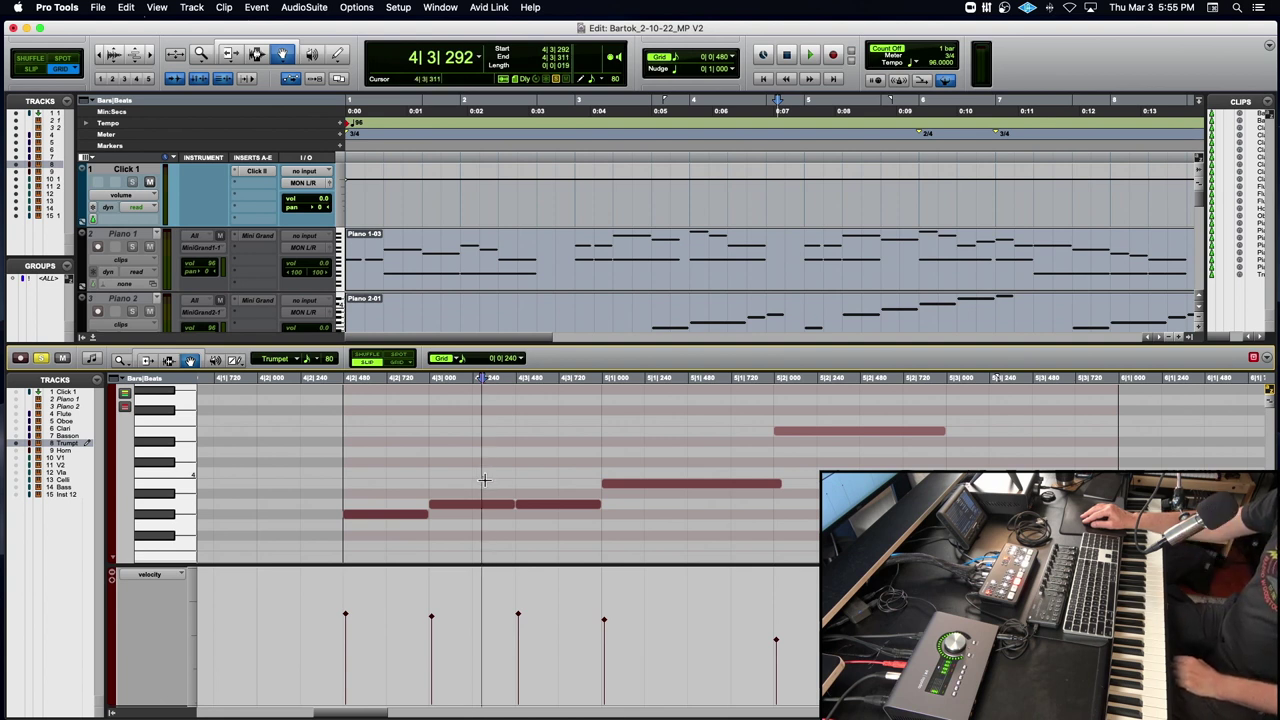
{"action": "left_click_drag", "start_coordinate": [482, 477], "coordinate": [575, 526]}
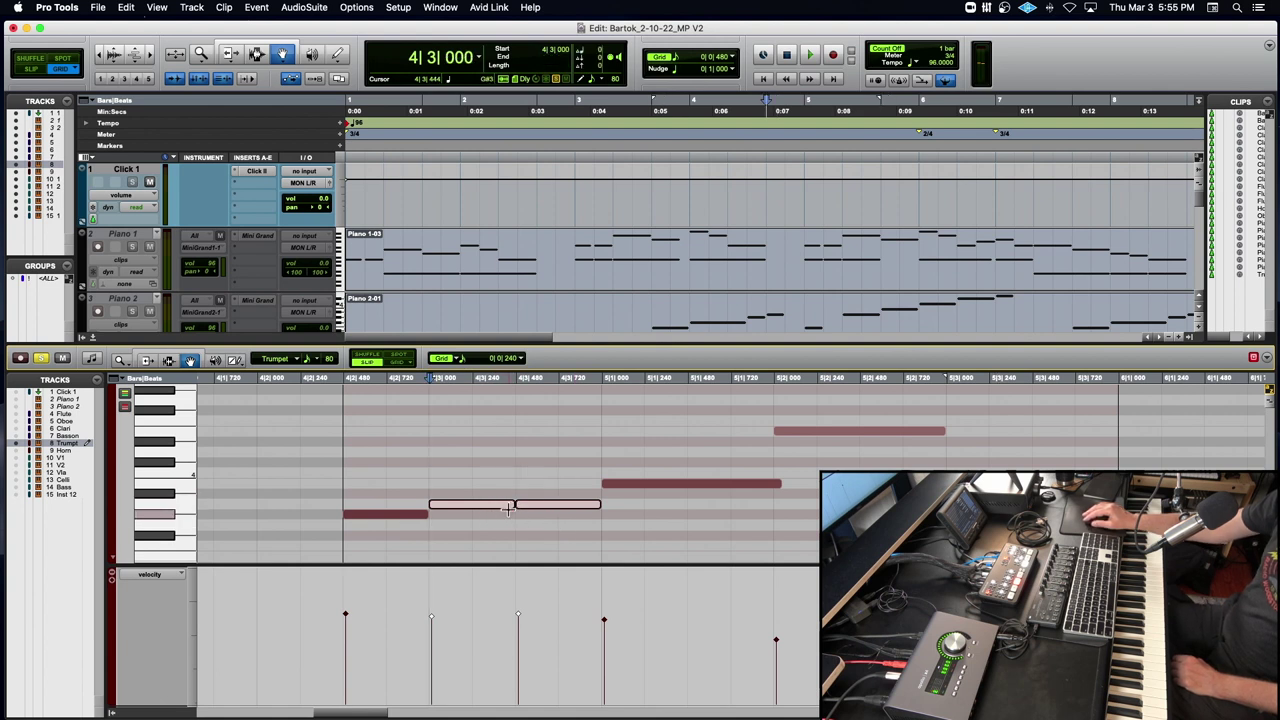
{"action": "left_click", "coordinate": [510, 490]}
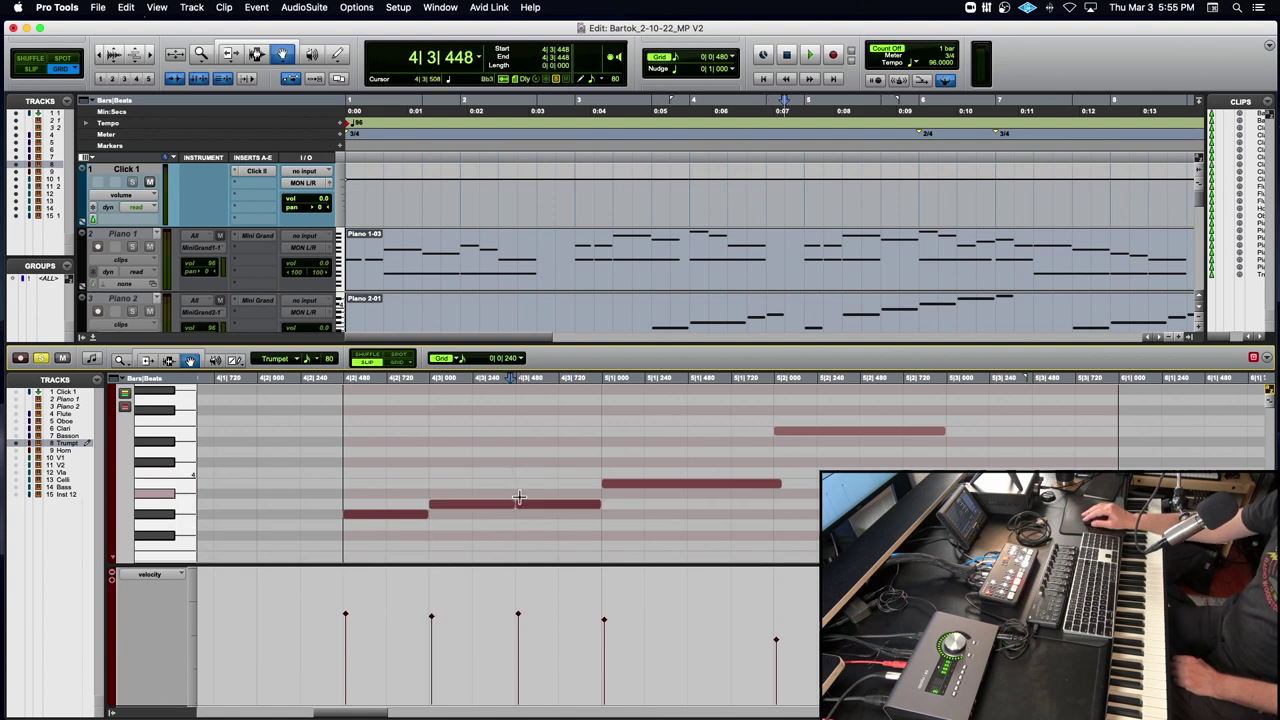
{"action": "left_click", "coordinate": [481, 487]}
{"action": "left_click_drag", "start_coordinate": [482, 482], "coordinate": [536, 510]}
{"action": "left_click", "coordinate": [128, 8]}
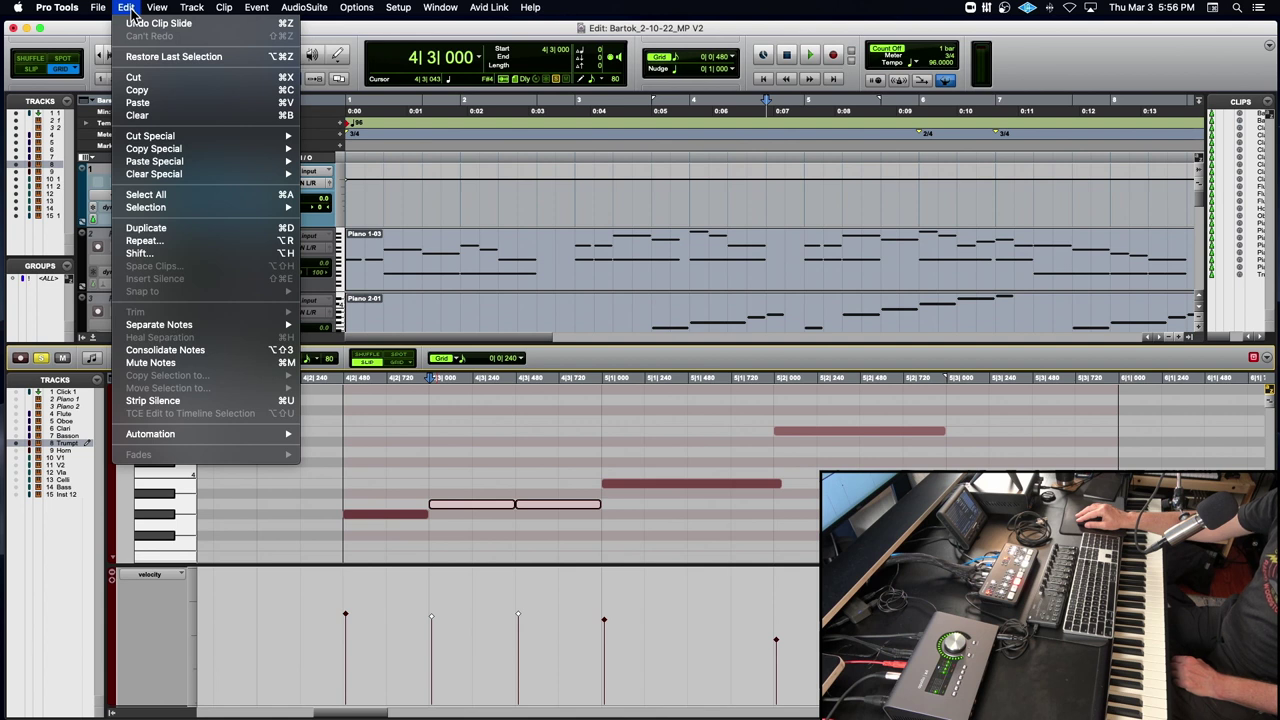
{"action": "left_click", "coordinate": [132, 12]}
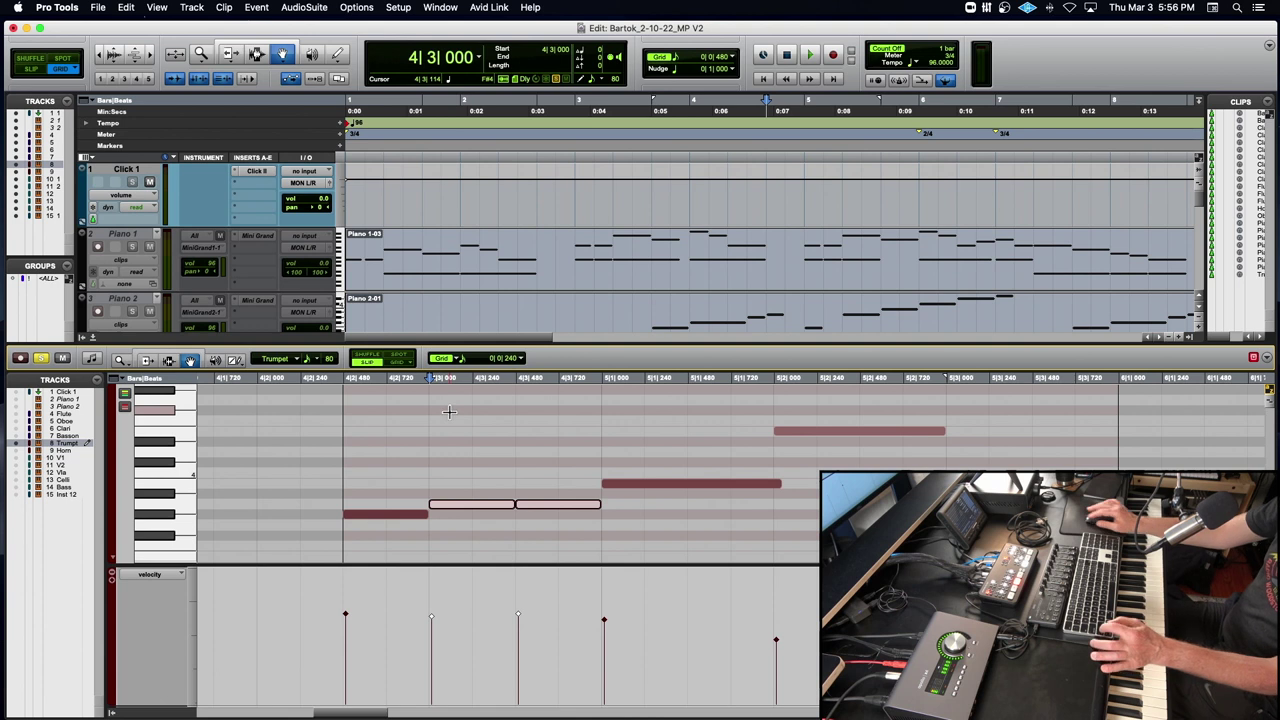
{"action": "key", "text": "super+h"}
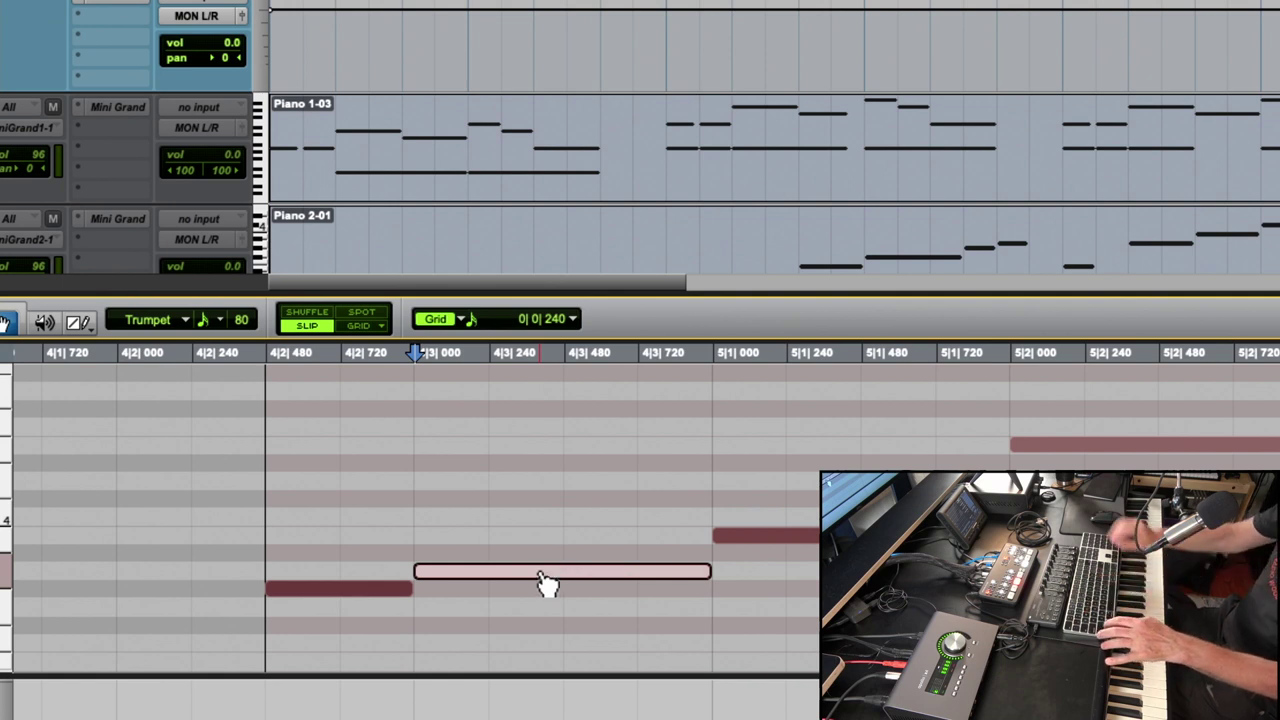
Audition the soloed Trumpet line with its consolidated A3 note from 4|1|811.
{"action": "key", "text": "r"}
{"action": "key", "text": "r"}
{"action": "key", "text": "r"}
{"action": "key", "text": "t"}
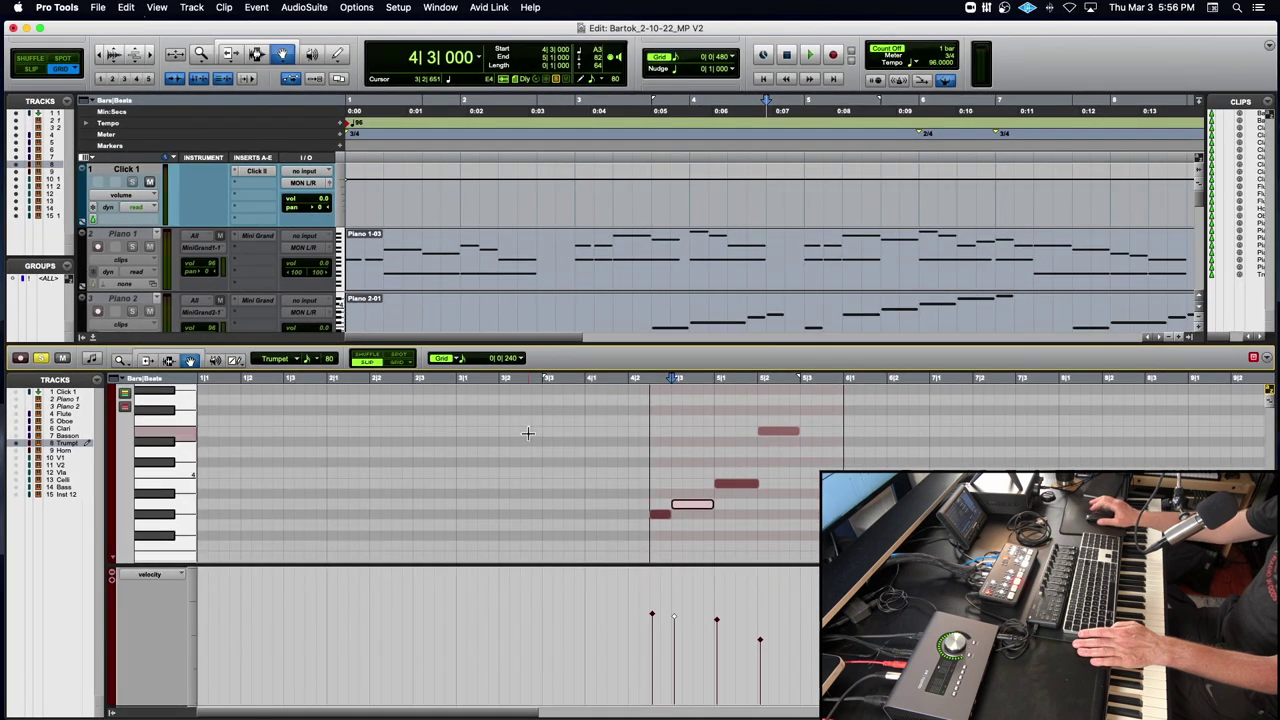
{"action": "left_click", "coordinate": [749, 355]}
{"action": "key", "text": "space"}
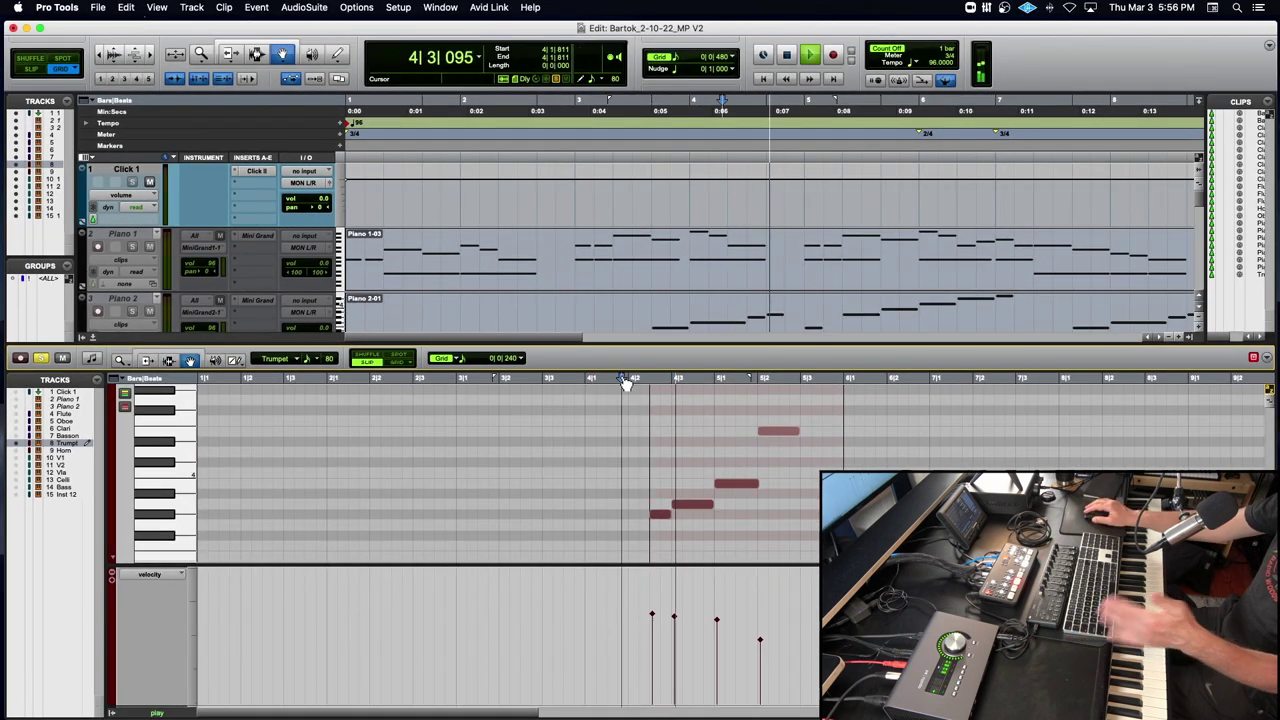
{"action": "key", "text": "space"}
Show the Clari notes alongside the Trumpet in the MIDI editor and play both tracks soloed from 4|1|811.
{"action": "left_click", "coordinate": [22, 435]}
{"action": "key", "text": "space"}
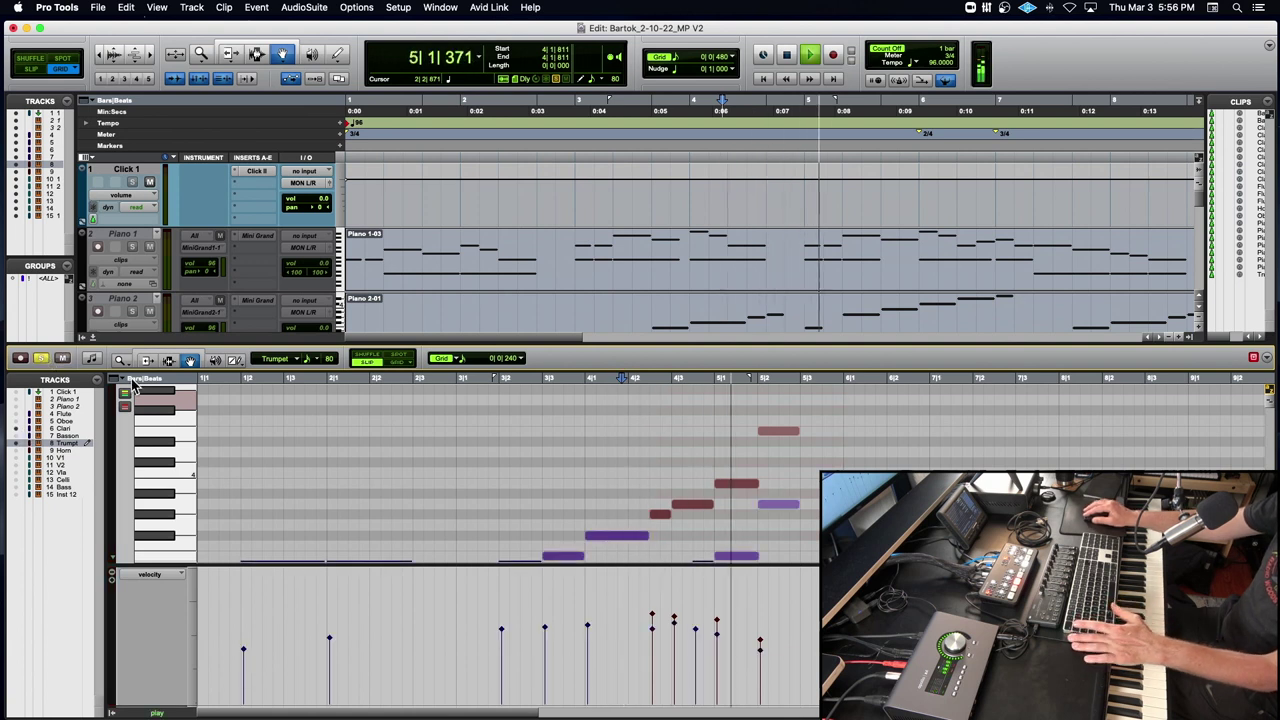
{"action": "key", "text": "space"}
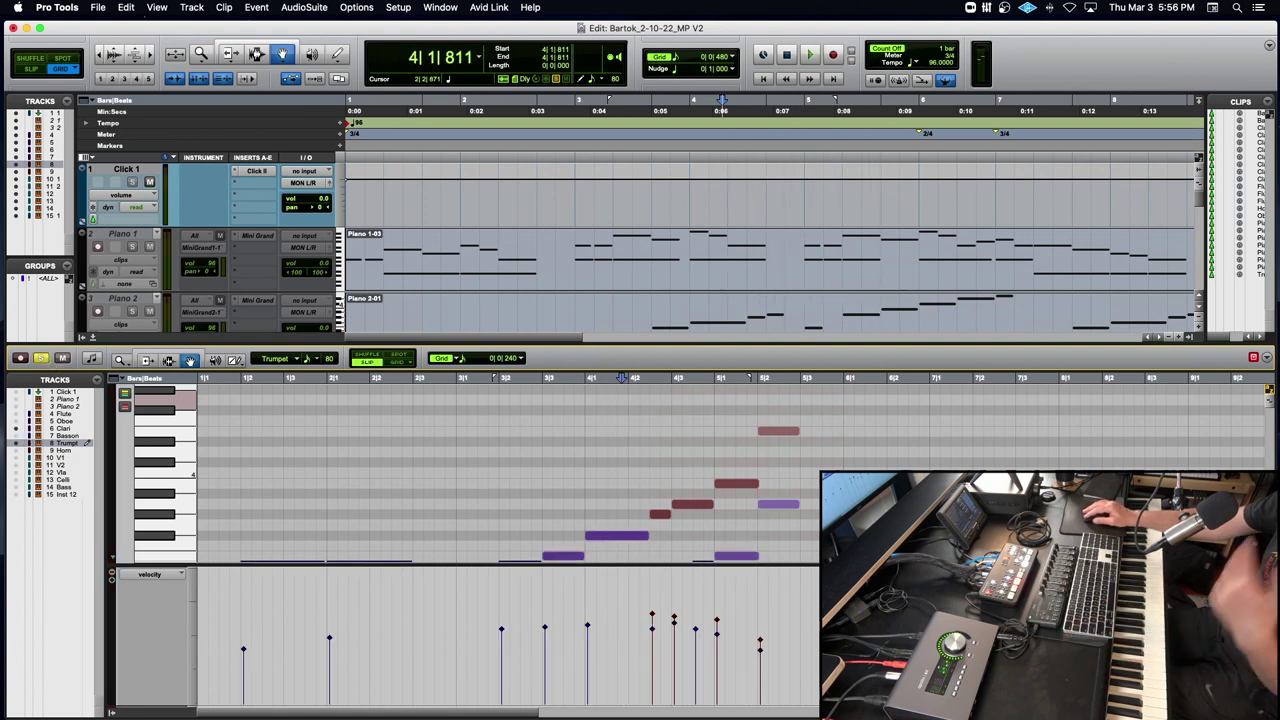
Close the MIDI editor, unsolo the Clari and Trumpet tracks, and play the full arrangement from 1|1|000 with a wider timeline view.
{"action": "left_click", "coordinate": [94, 340]}
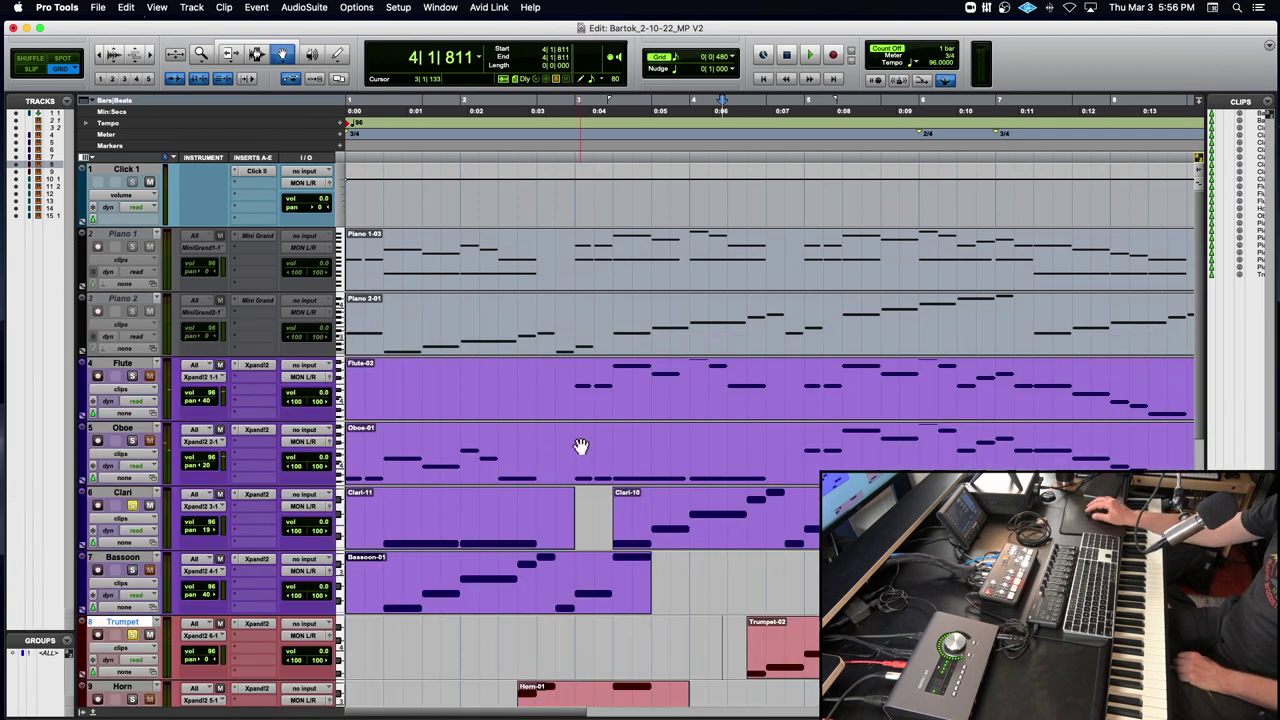
{"action": "left_click", "coordinate": [680, 139]}
{"action": "key", "text": "space"}
{"action": "key", "text": "space"}
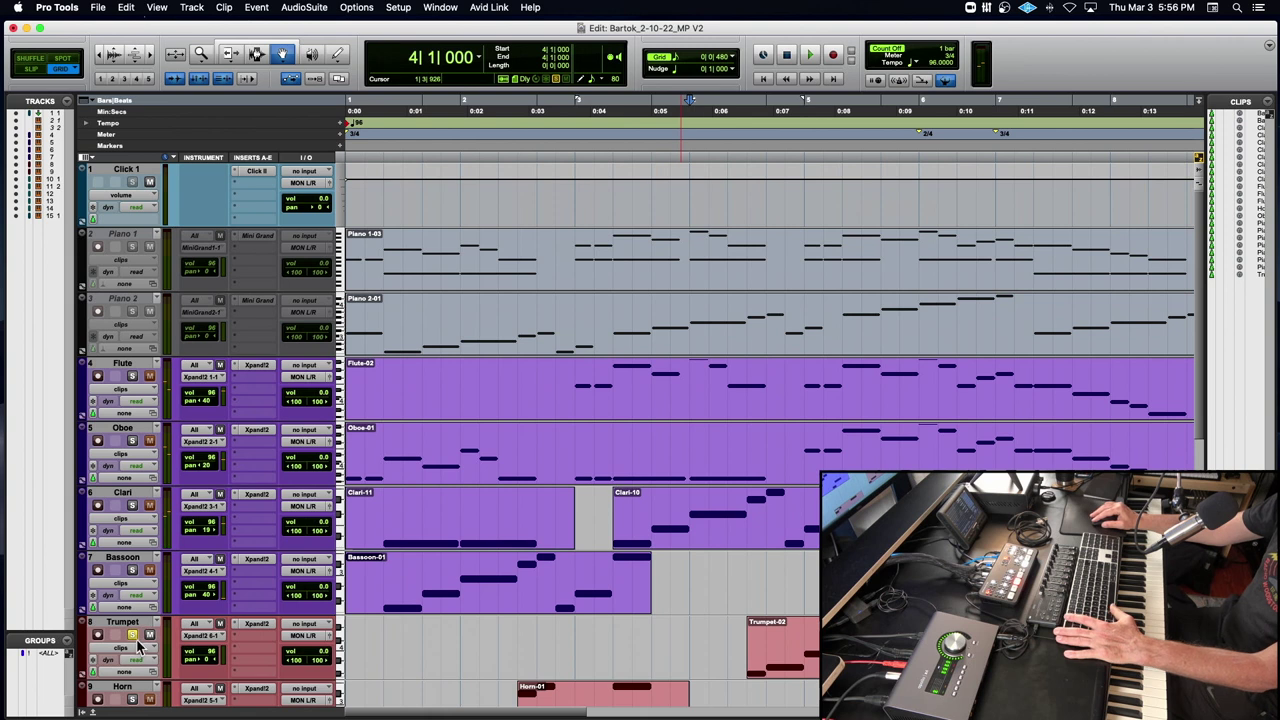
{"action": "key", "text": "space"}
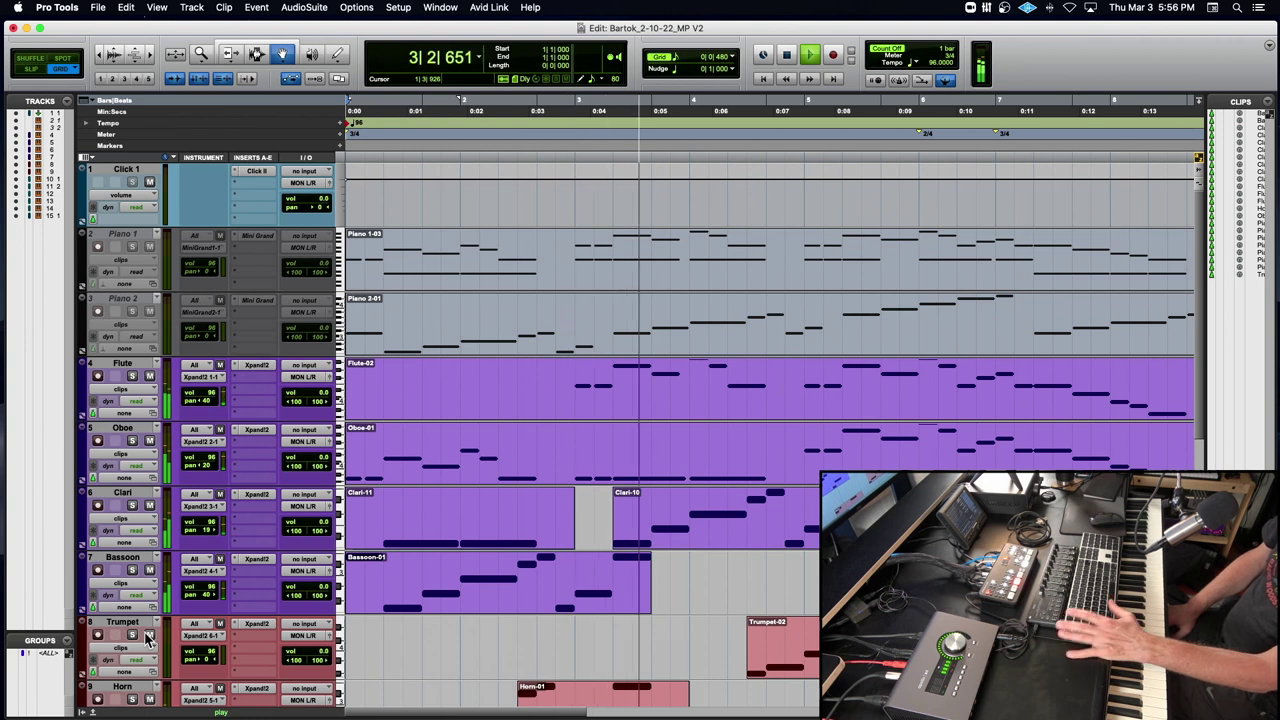
{"action": "key", "text": "r"}
{"action": "key", "text": "r"}
{"action": "key", "text": "t"}
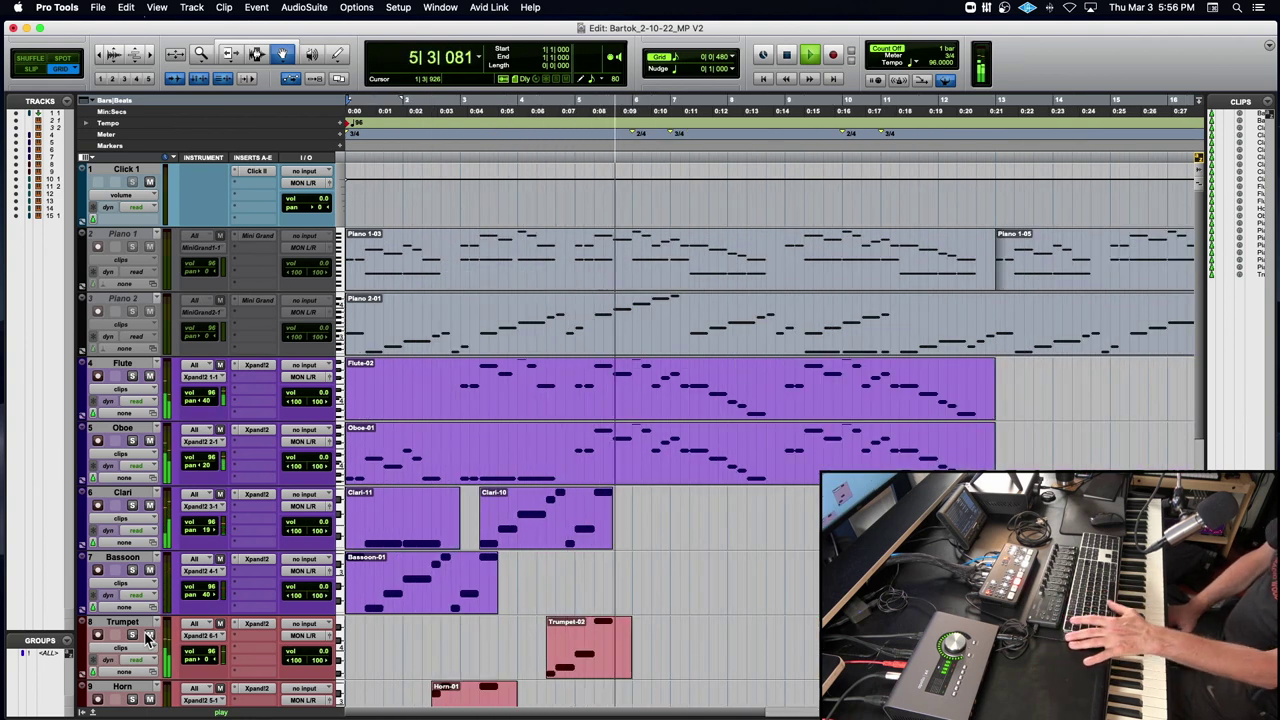
{"action": "key", "text": "space"}
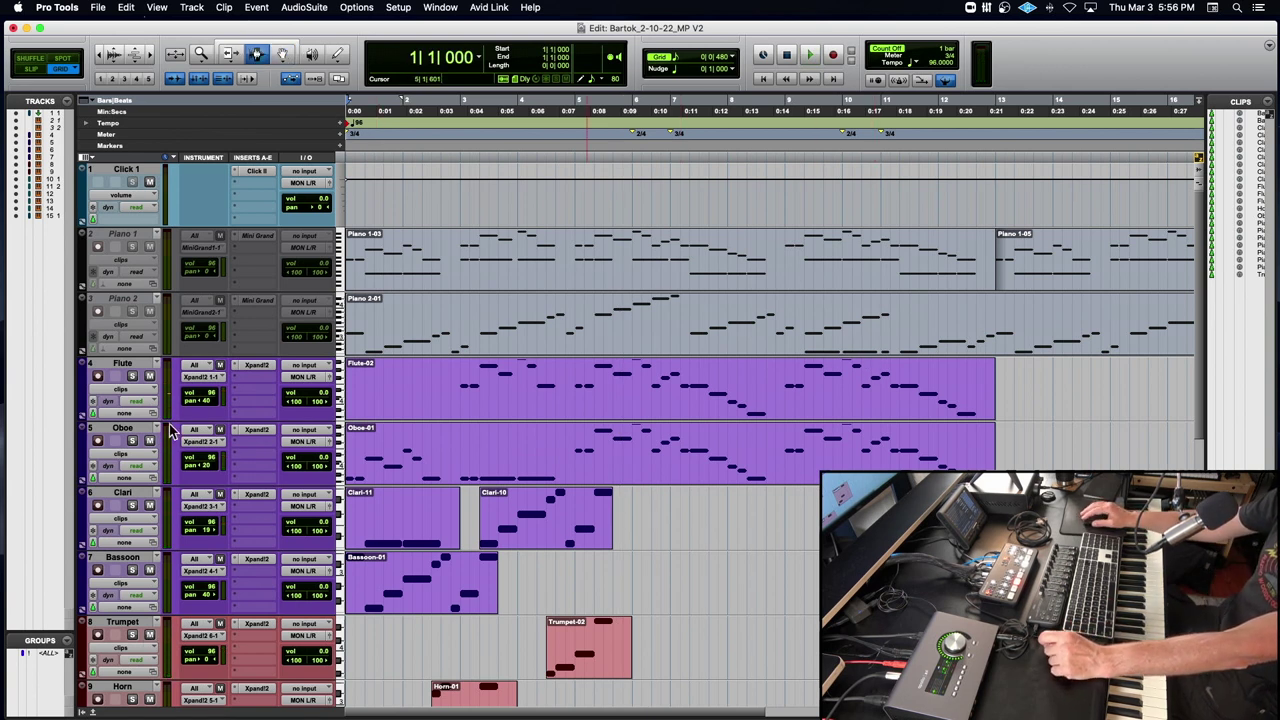
Move the Inst 12 track directly below Horn and load the 01 Glockenspiel preset from 20 Bells in its Xpand!2.
{"action": "scroll", "coordinate": [177, 430], "scroll_direction": "down", "scroll_amount": 6}
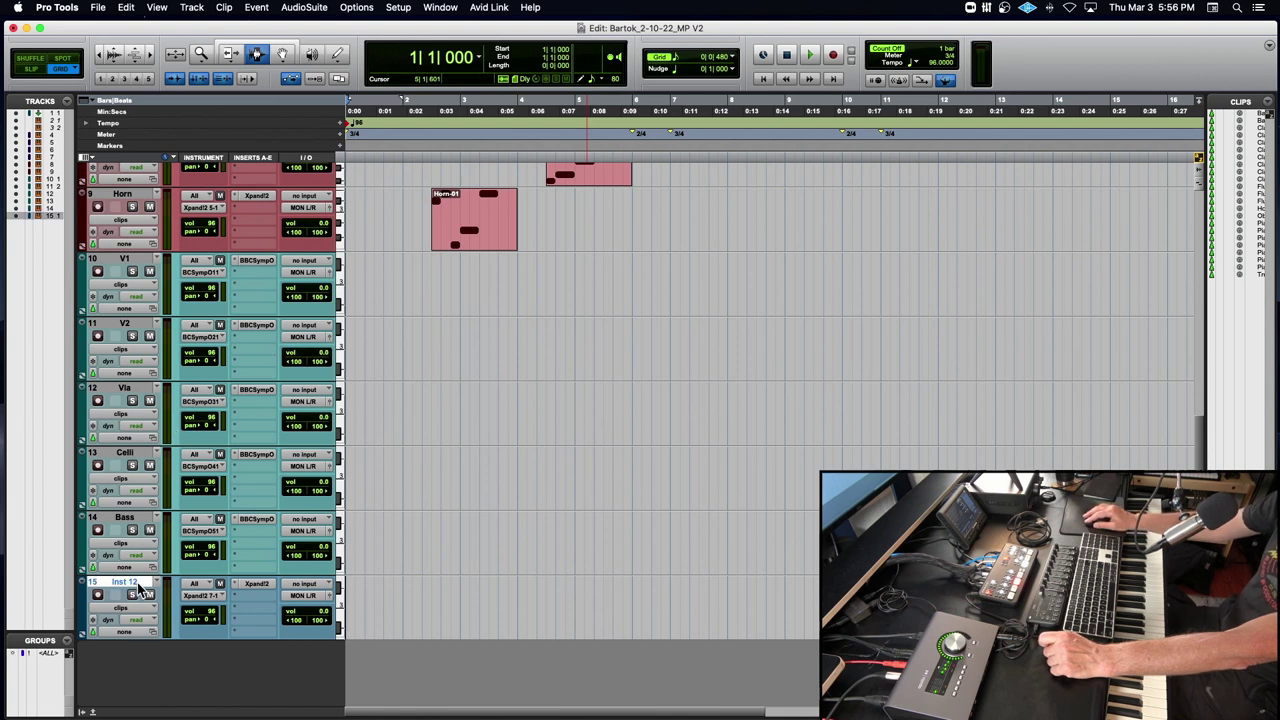
{"action": "mouse_move", "coordinate": [137, 582]}
{"action": "left_mouse_down"}
{"action": "mouse_move", "coordinate": [130, 363]}
{"action": "mouse_move", "coordinate": [165, 230]}
{"action": "mouse_move", "coordinate": [170, 470]}
{"action": "mouse_move", "coordinate": [160, 595]}
{"action": "mouse_move", "coordinate": [148, 588]}
{"action": "left_mouse_up"}
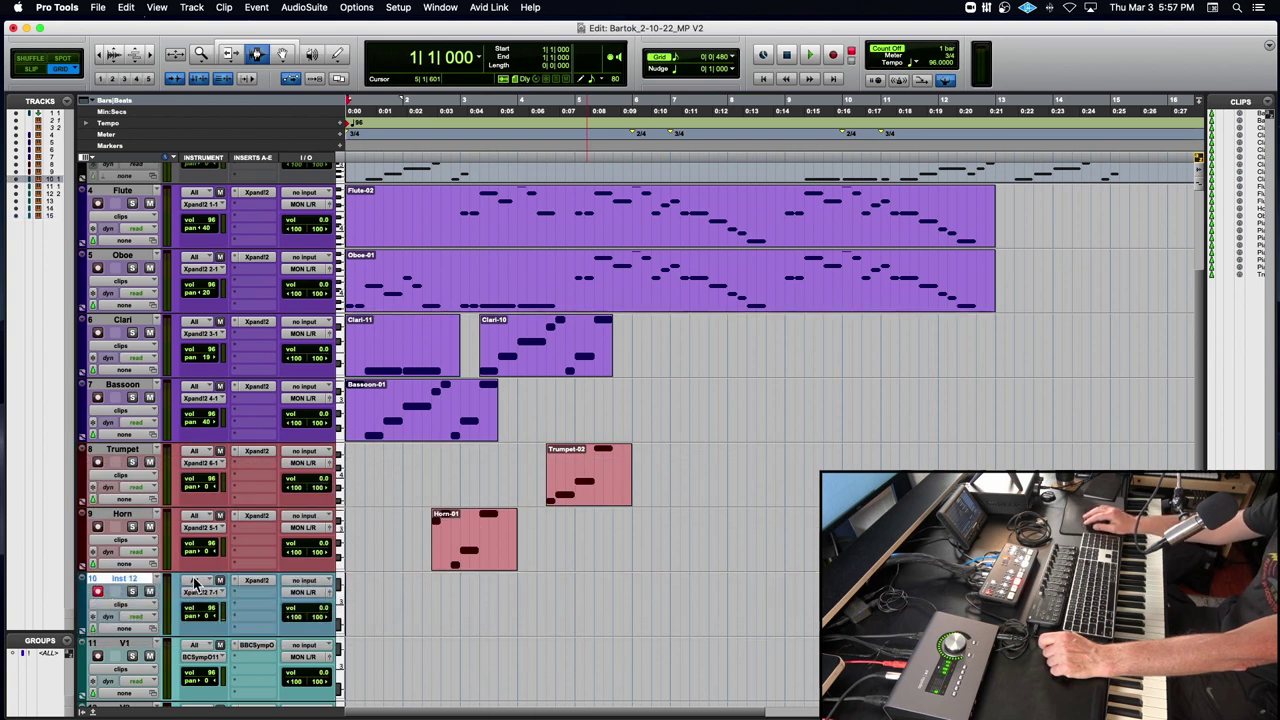
{"action": "left_click", "coordinate": [257, 582]}
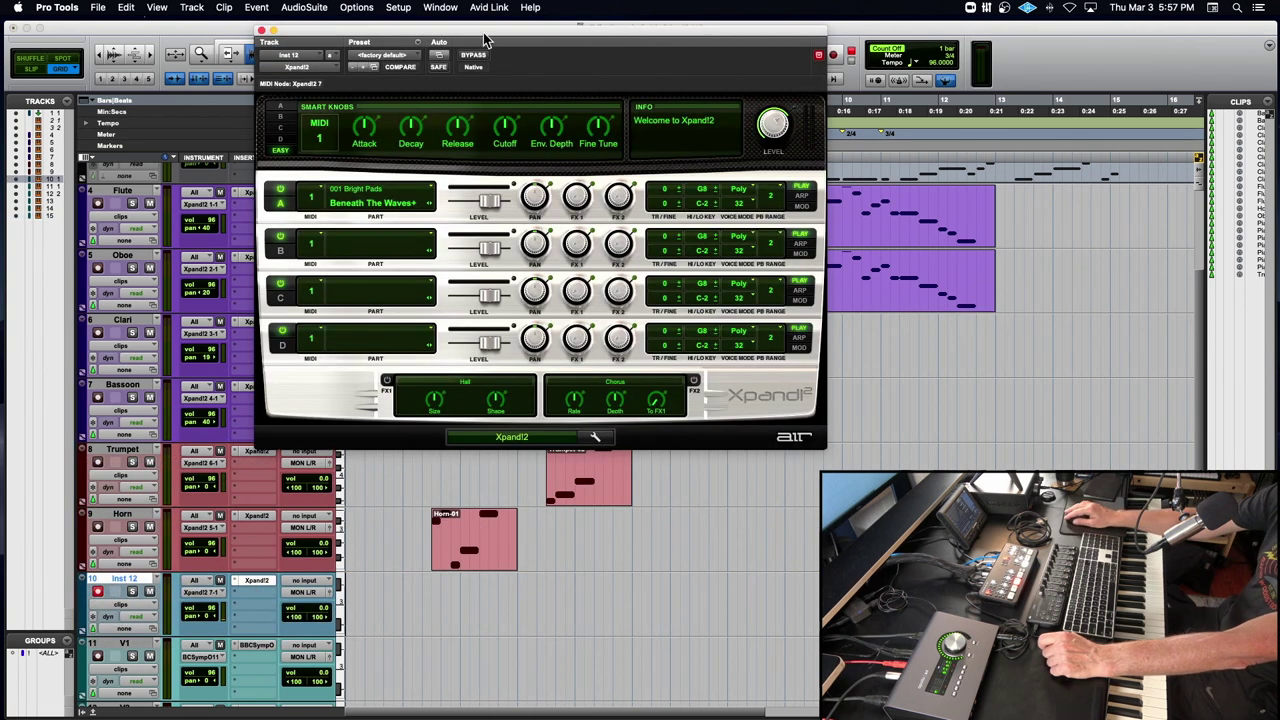
{"action": "left_click", "coordinate": [396, 60]}
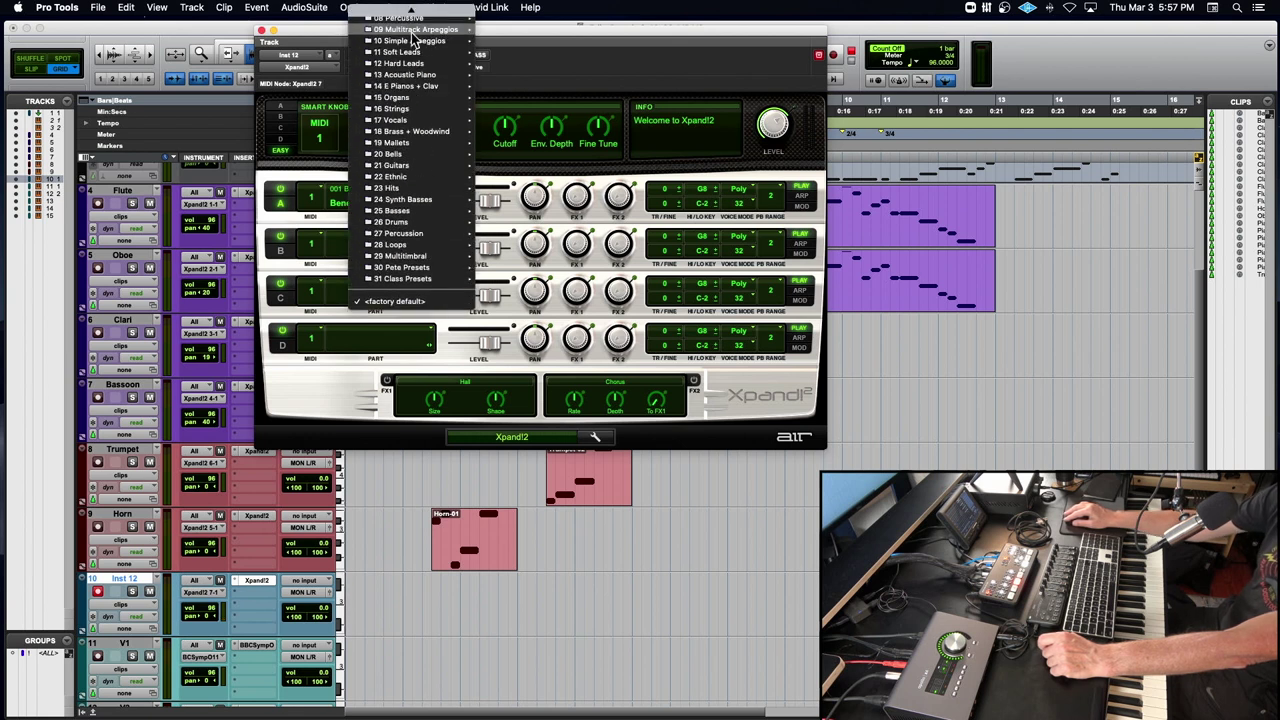
{"action": "mouse_move", "coordinate": [421, 144]}
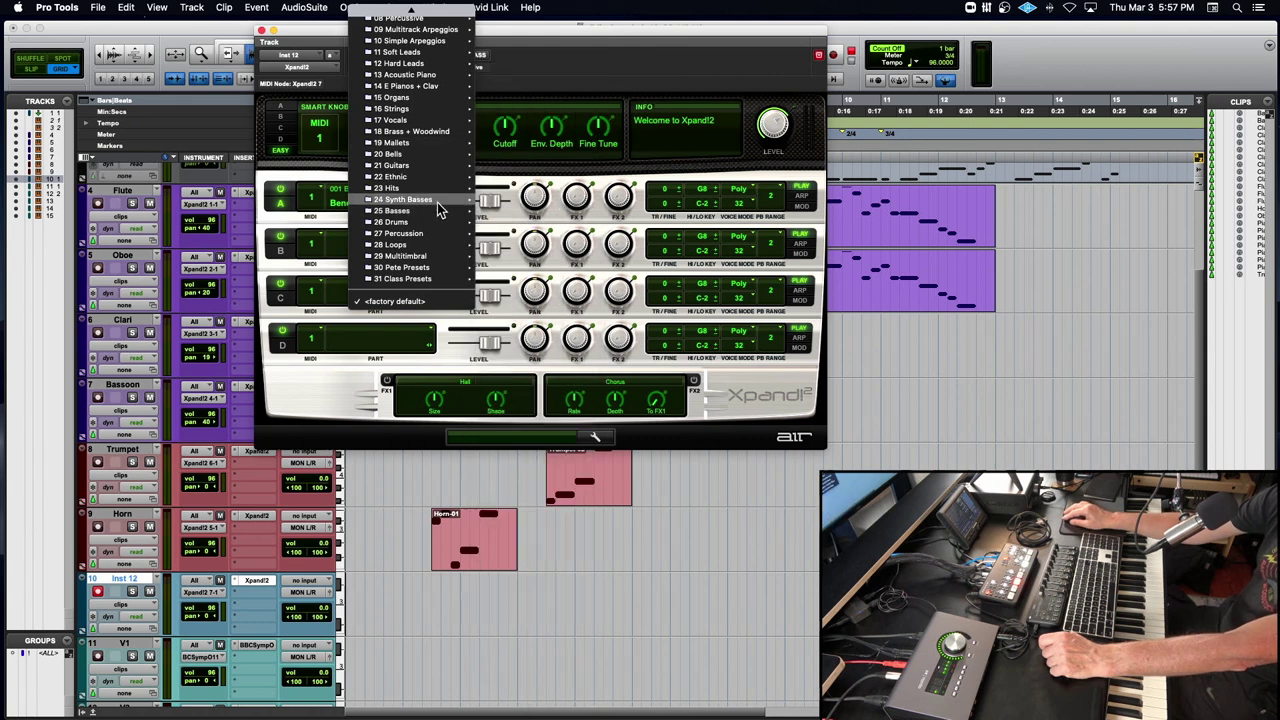
{"action": "mouse_move", "coordinate": [413, 188]}
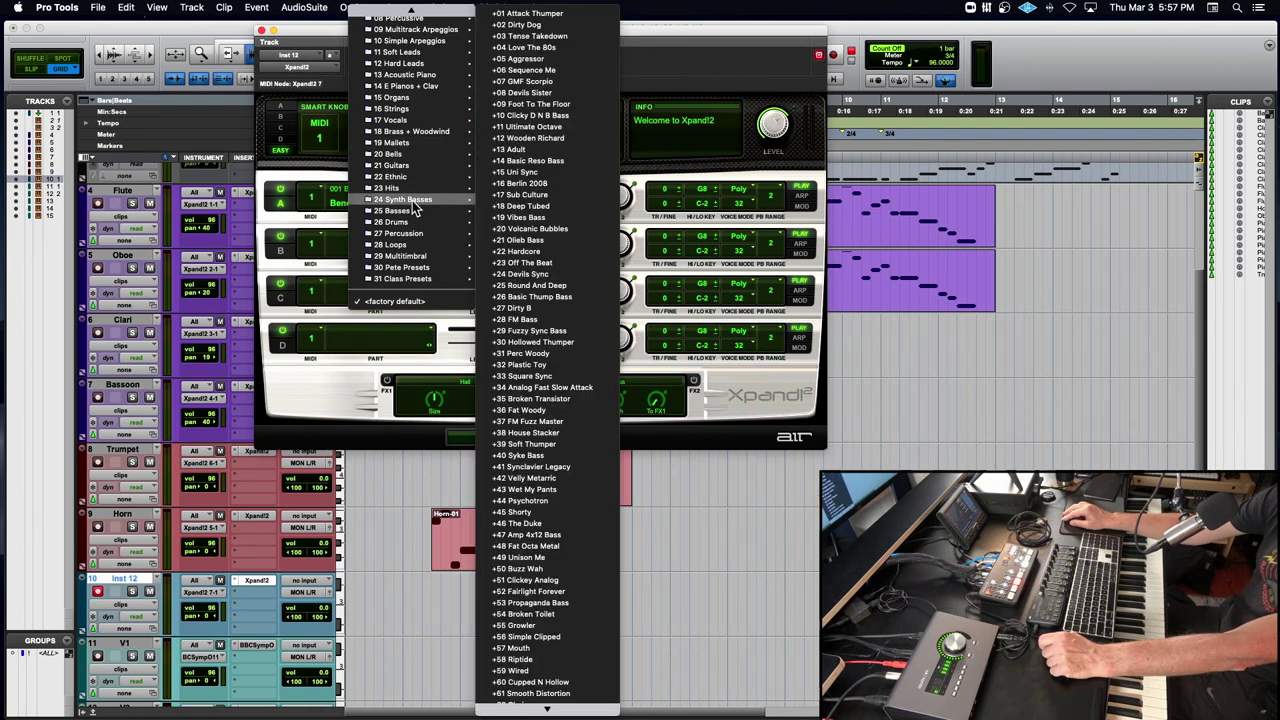
{"action": "mouse_move", "coordinate": [405, 8]}
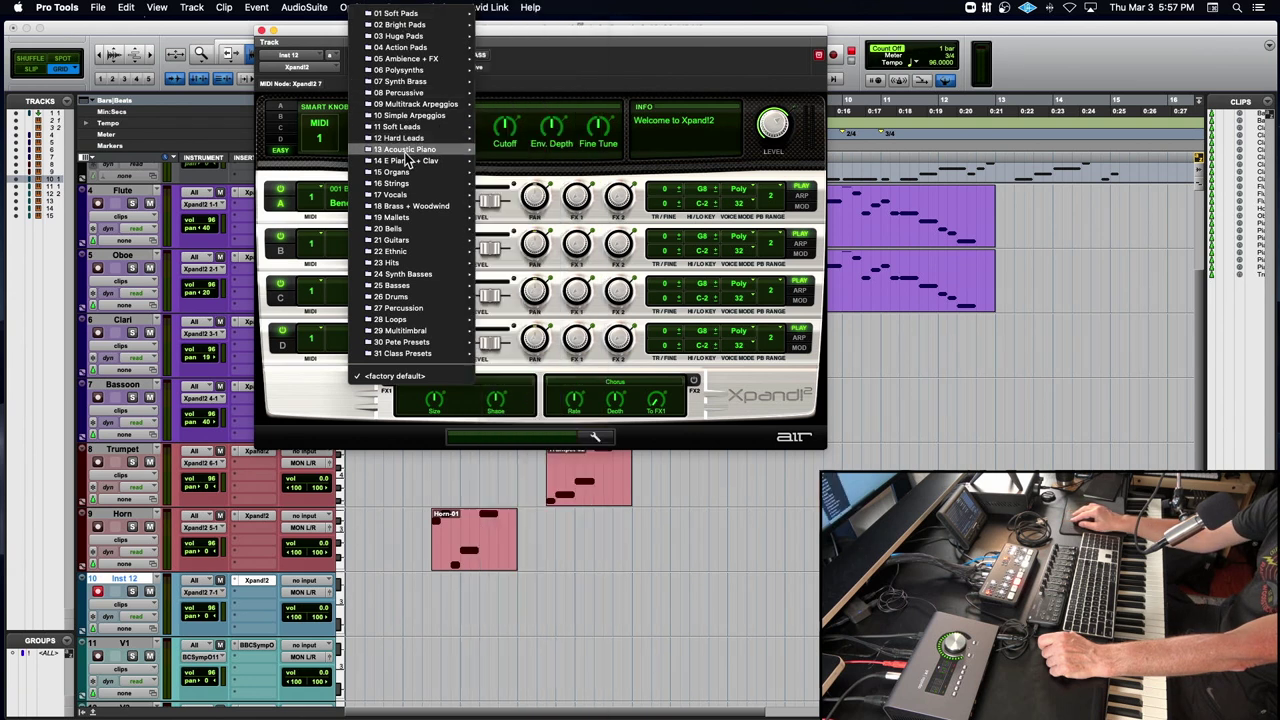
{"action": "mouse_move", "coordinate": [405, 229]}
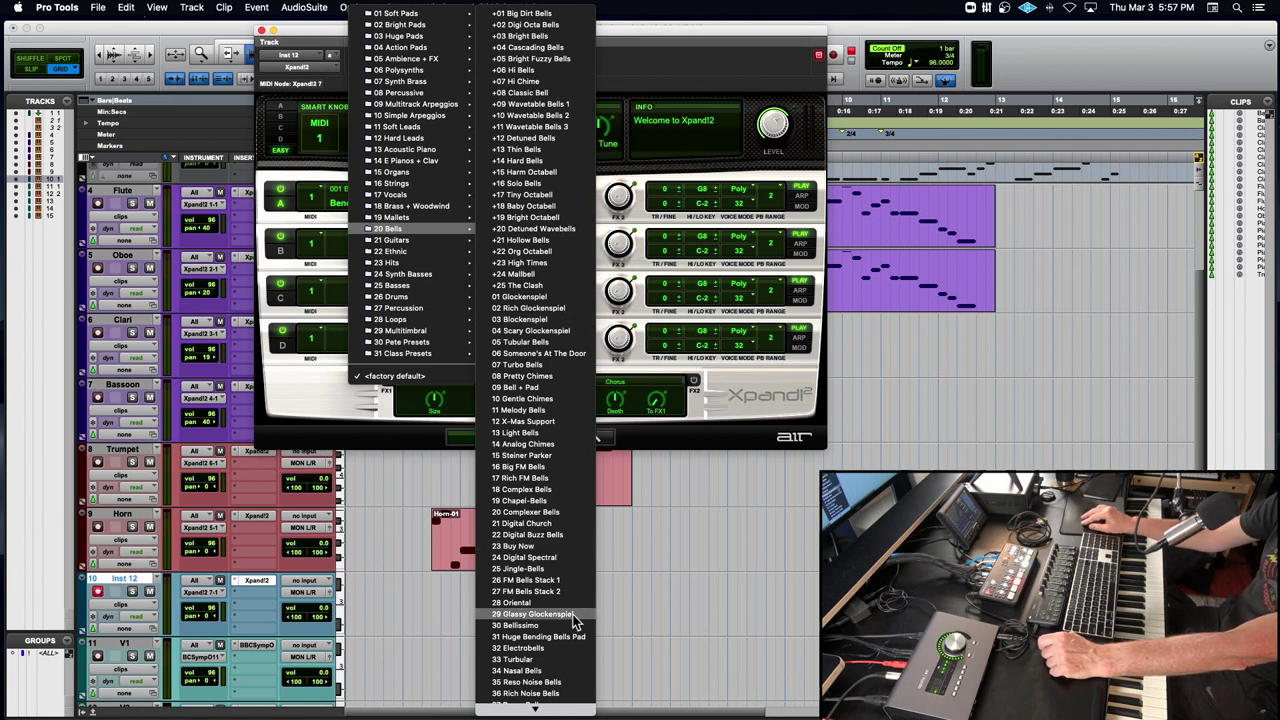
{"action": "mouse_move", "coordinate": [564, 711]}
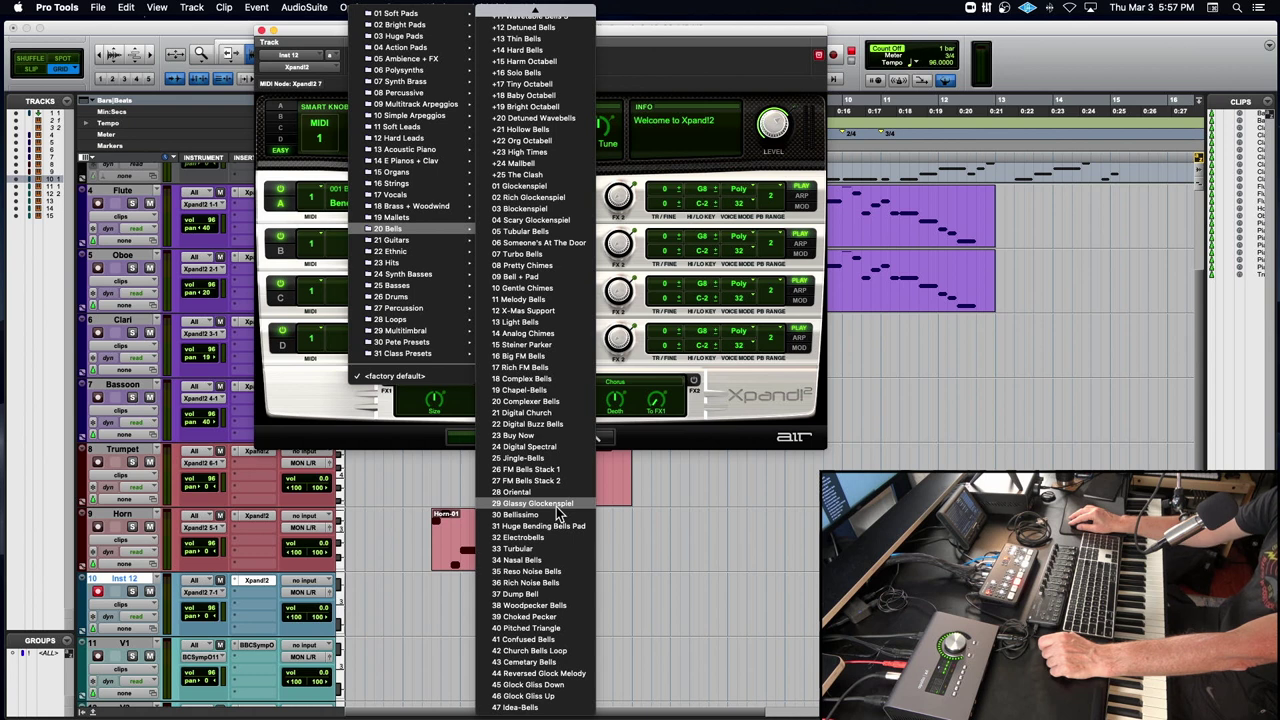
{"action": "left_click", "coordinate": [533, 186]}
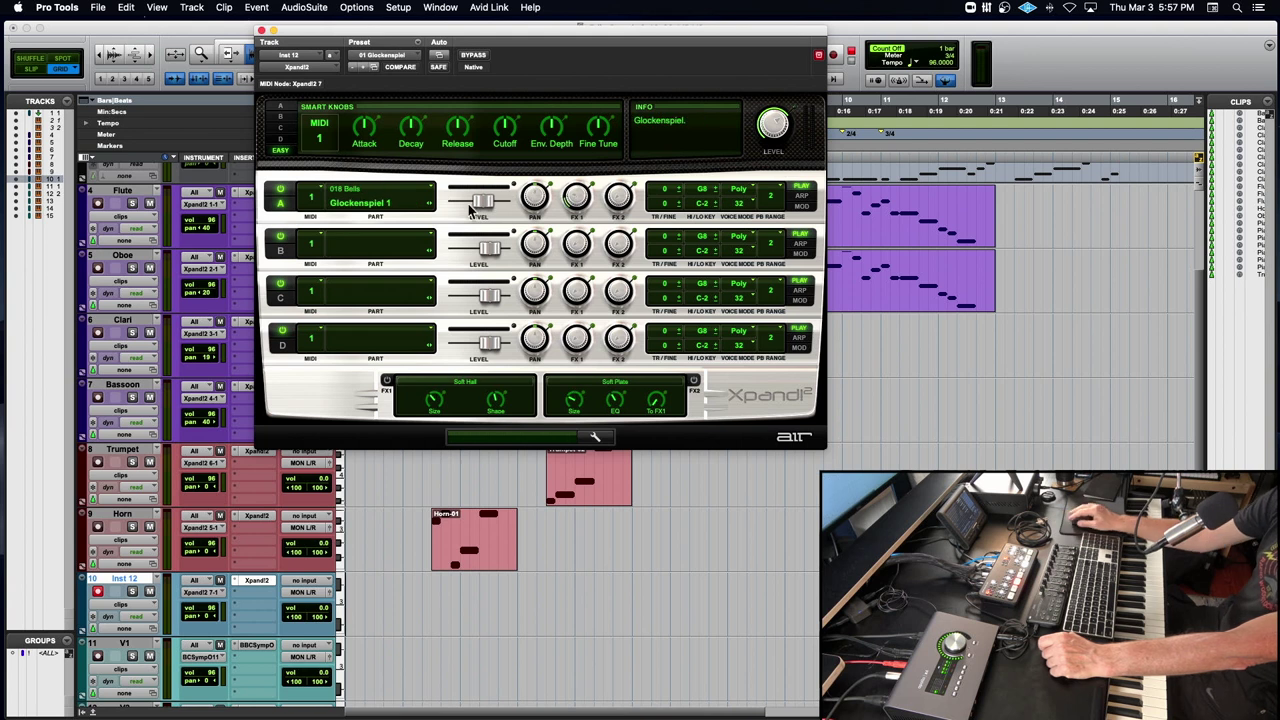
Rename the Inst 12 track as Glock.
{"action": "double_click", "coordinate": [113, 580]}
{"action": "type", "text": "Glock"}
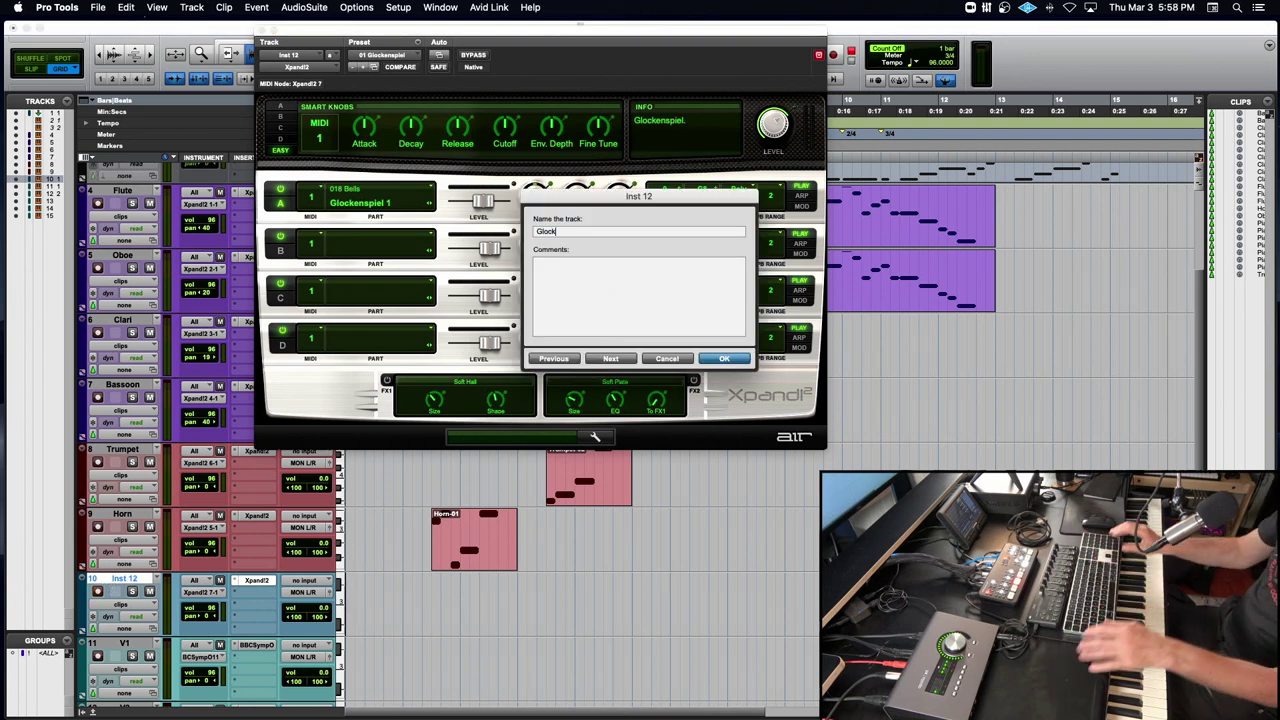
{"action": "key", "text": "Return"}
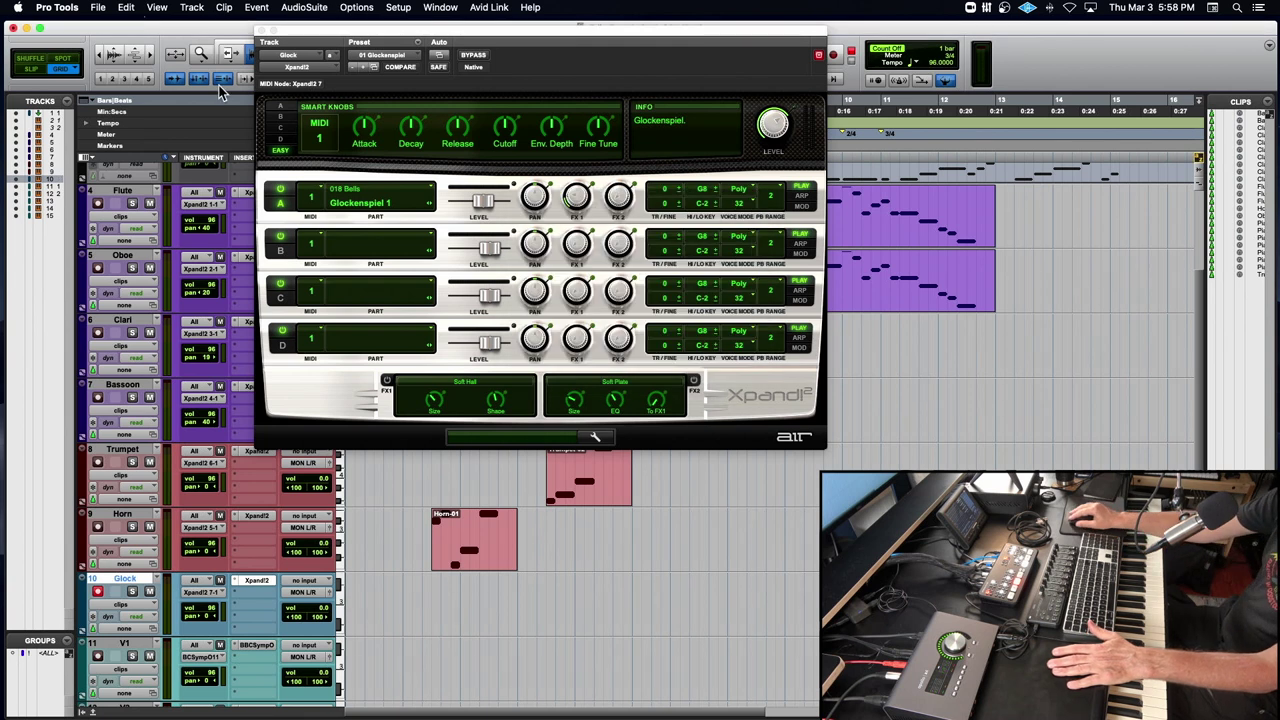
Close the Xpand!2 window and play the full arrangement from 1|1|000 into bar 5.
{"action": "left_click", "coordinate": [261, 31]}
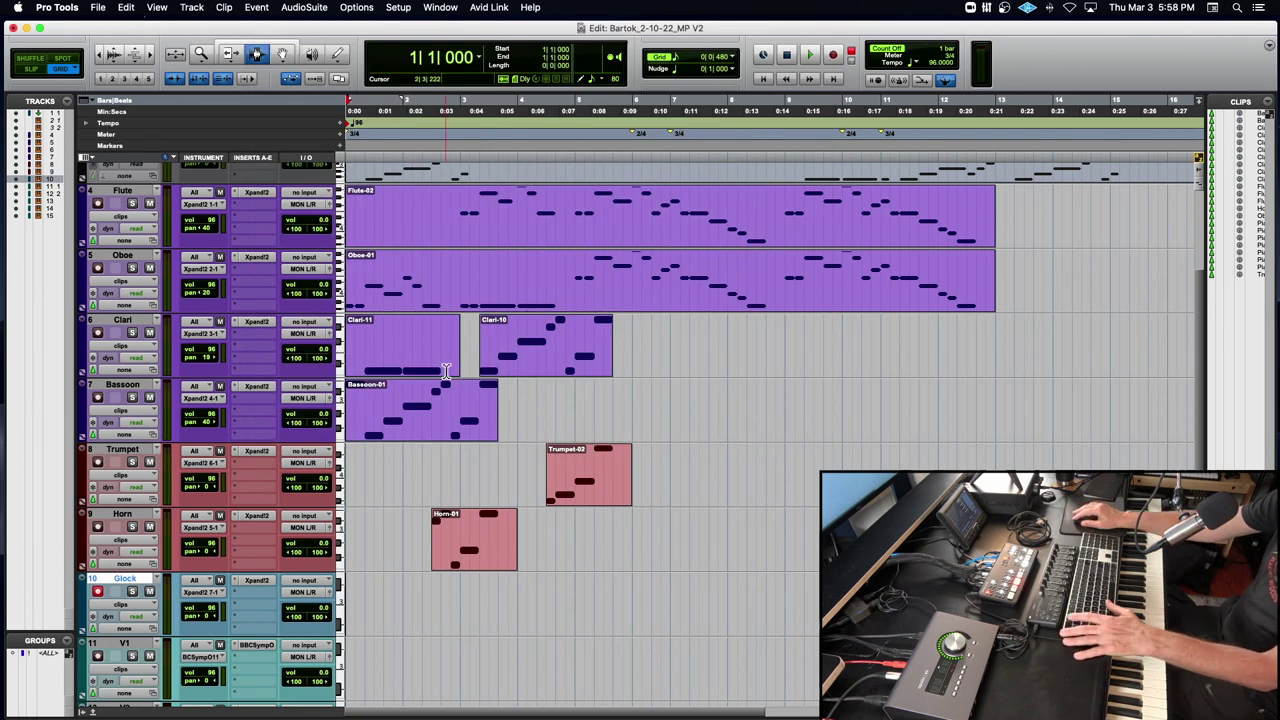
{"action": "key", "text": "space"}
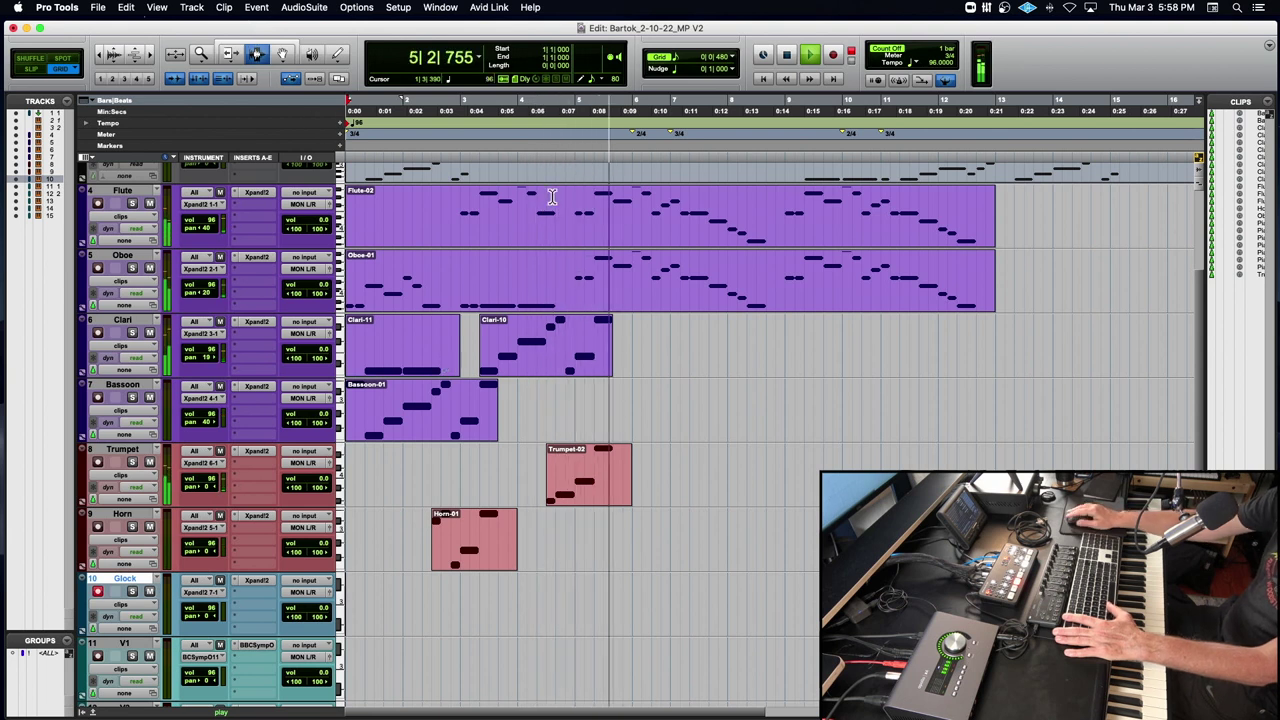
{"action": "key", "text": "space"}
Copy the Flute notes from 5|1|000 to 5|2|480 onto the Glock track at 5|1|000.
{"action": "left_click", "coordinate": [575, 285]}
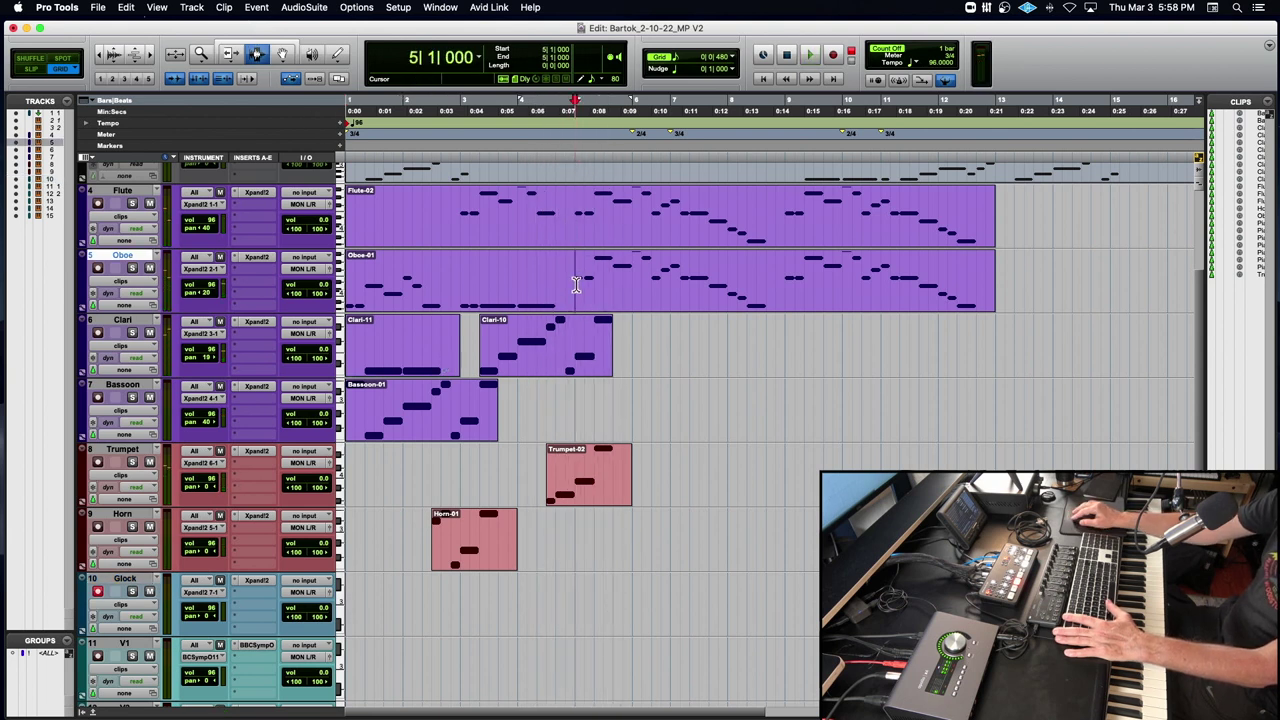
{"action": "scroll", "coordinate": [580, 236], "scroll_direction": "up", "scroll_amount": 3}
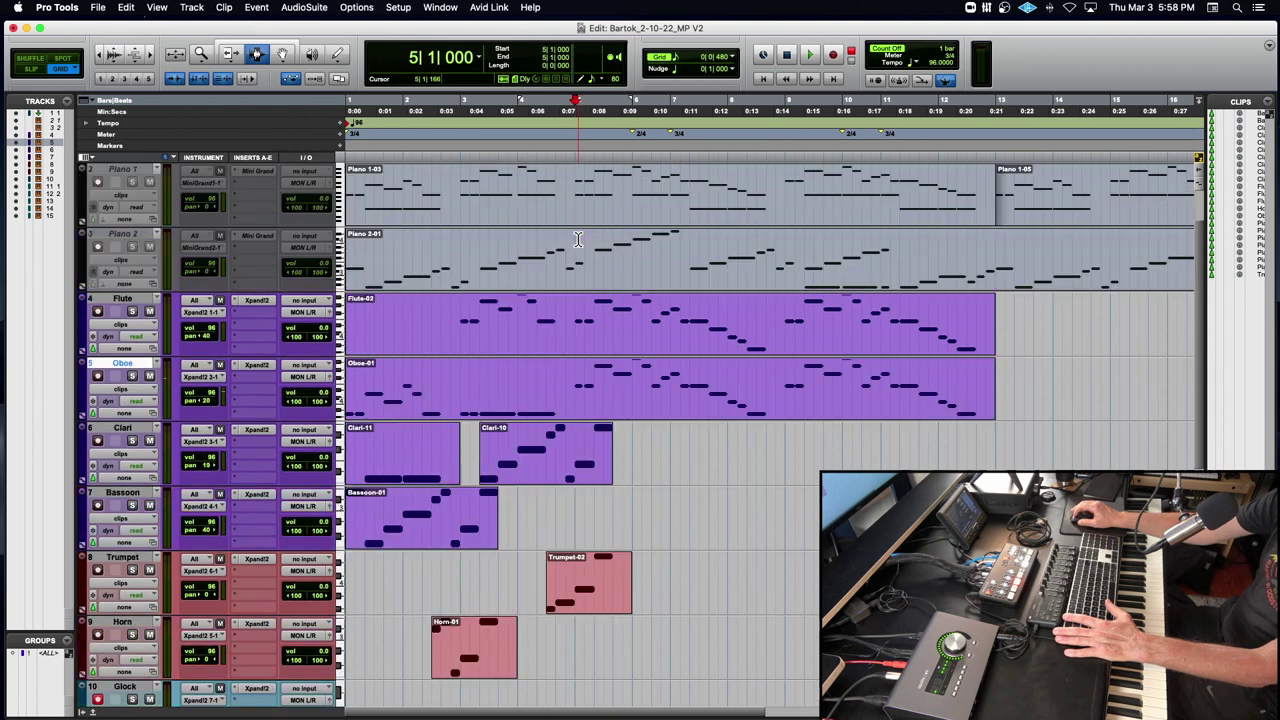
{"action": "left_click_drag", "start_coordinate": [577, 336], "coordinate": [601, 336]}
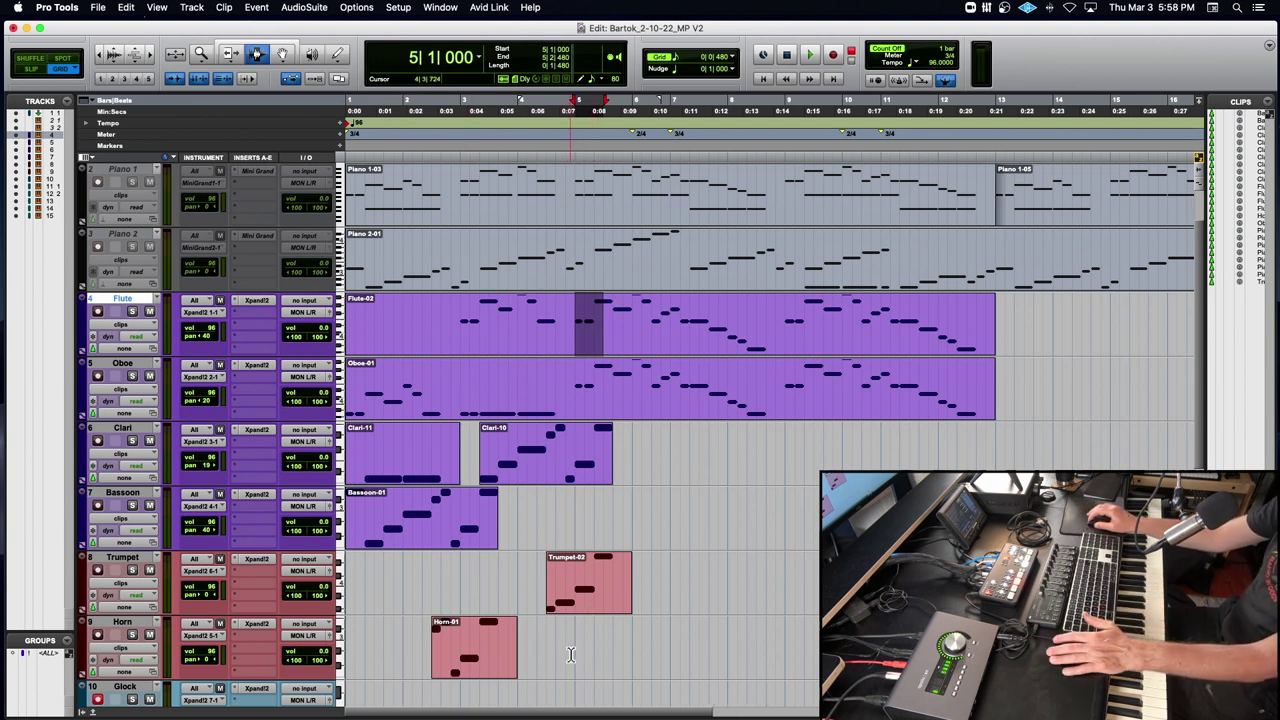
{"action": "left_click", "coordinate": [575, 695]}
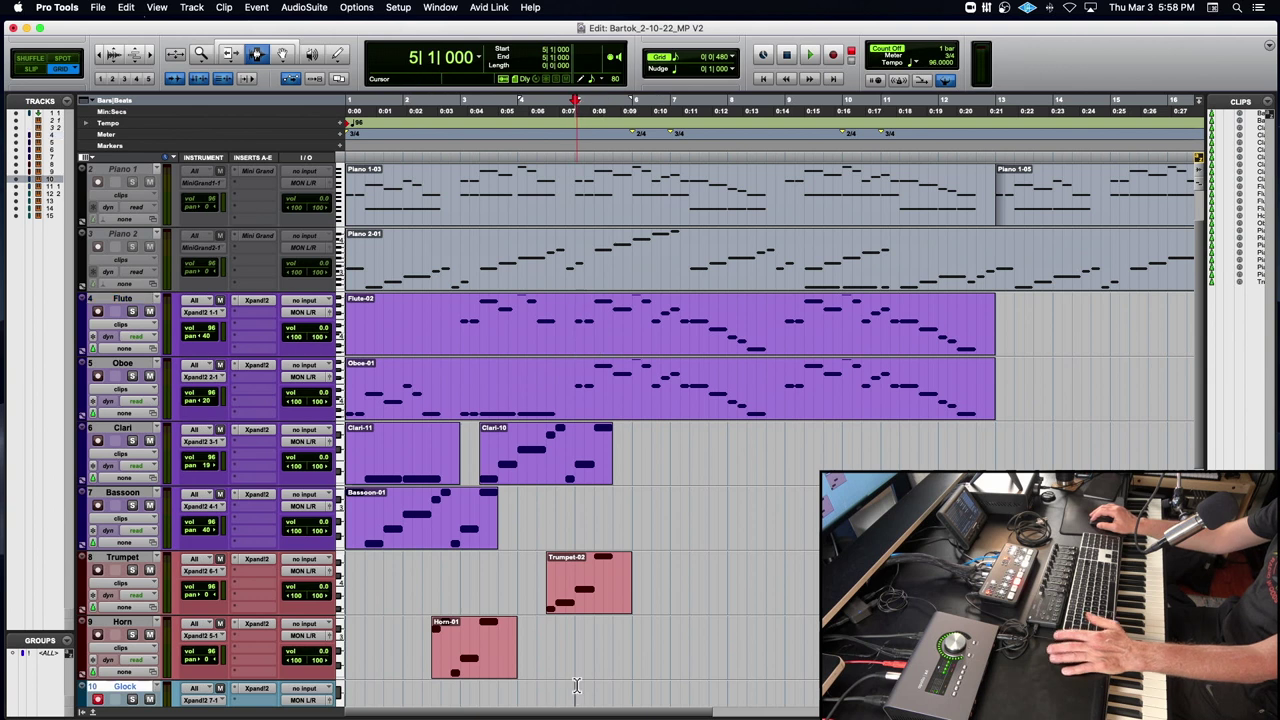
{"action": "key", "text": "super+v"}
Audition the new Glock notes with the full arrangement, playing from 4|3|480.
{"action": "key", "text": "space"}
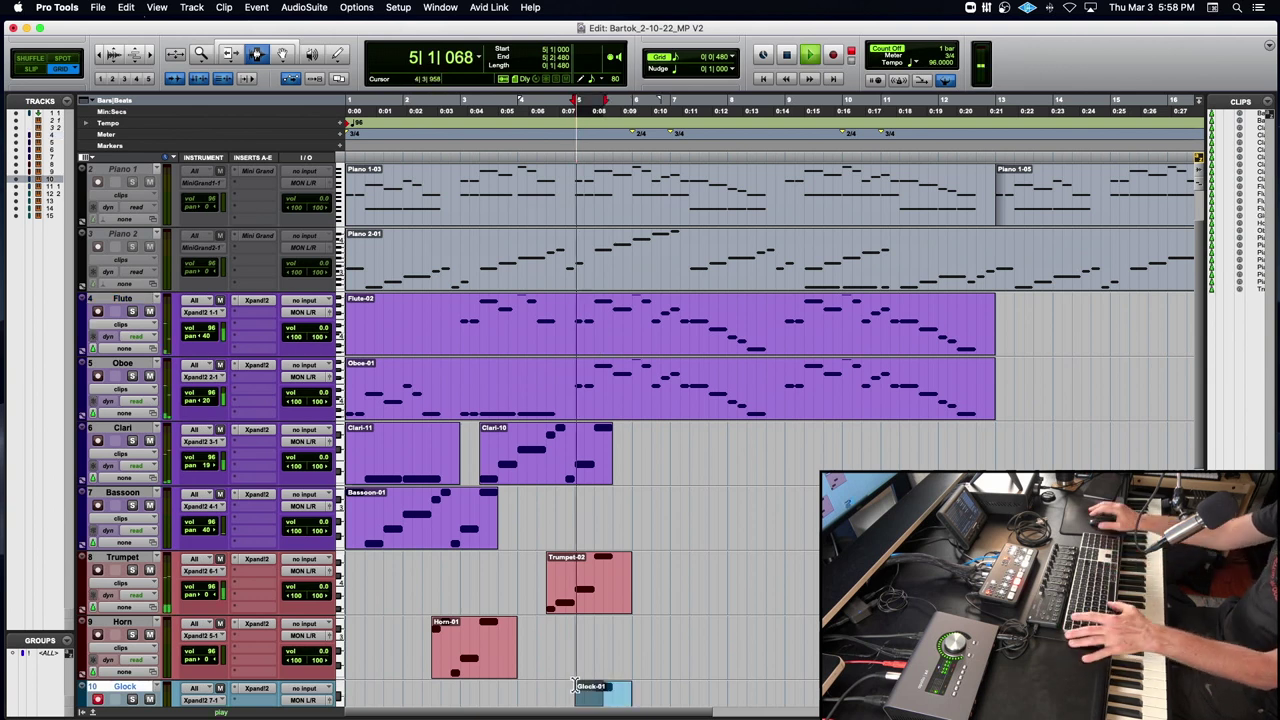
{"action": "left_click", "coordinate": [565, 416]}
{"action": "left_click", "coordinate": [562, 418]}
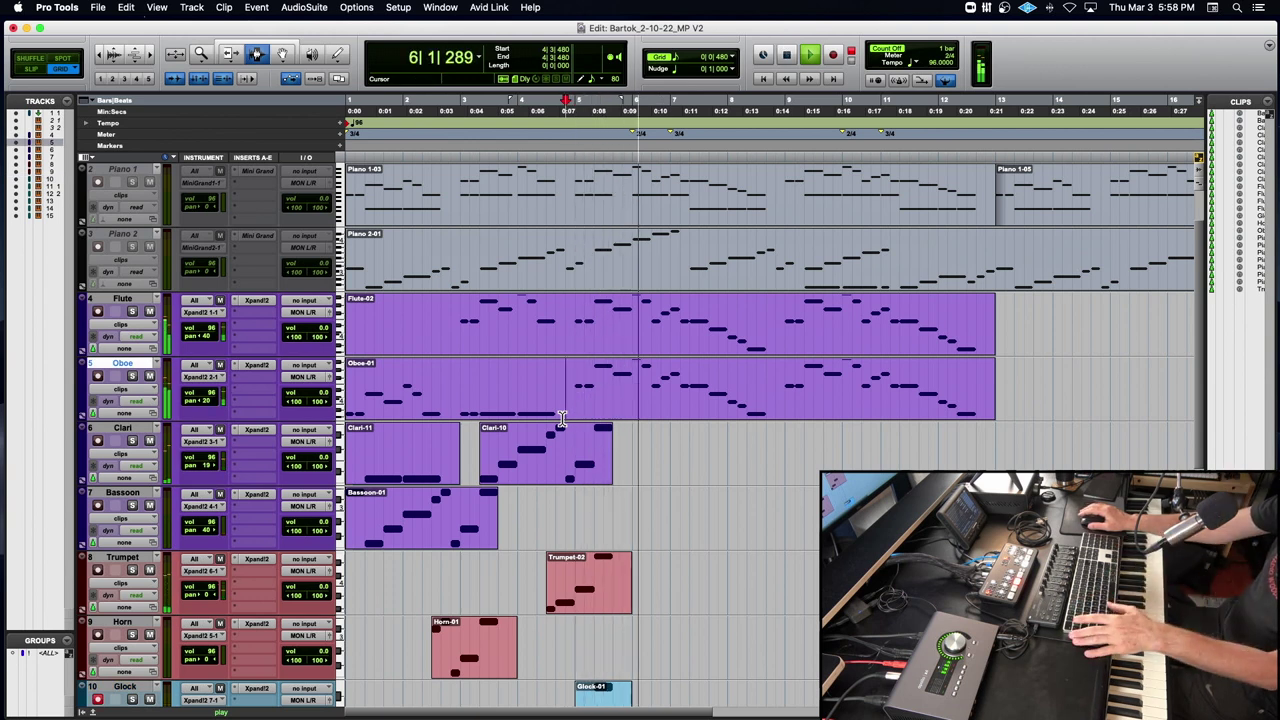
{"action": "key", "text": "space"}
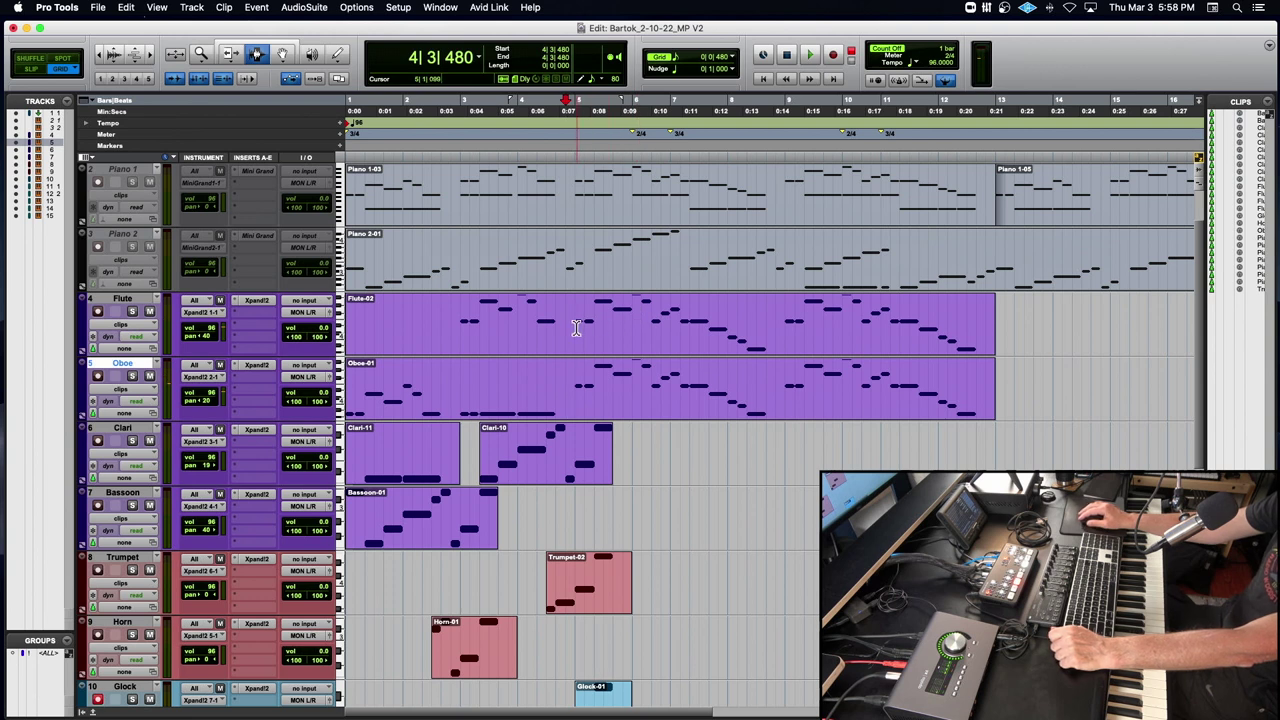
{"action": "left_click", "coordinate": [611, 319]}
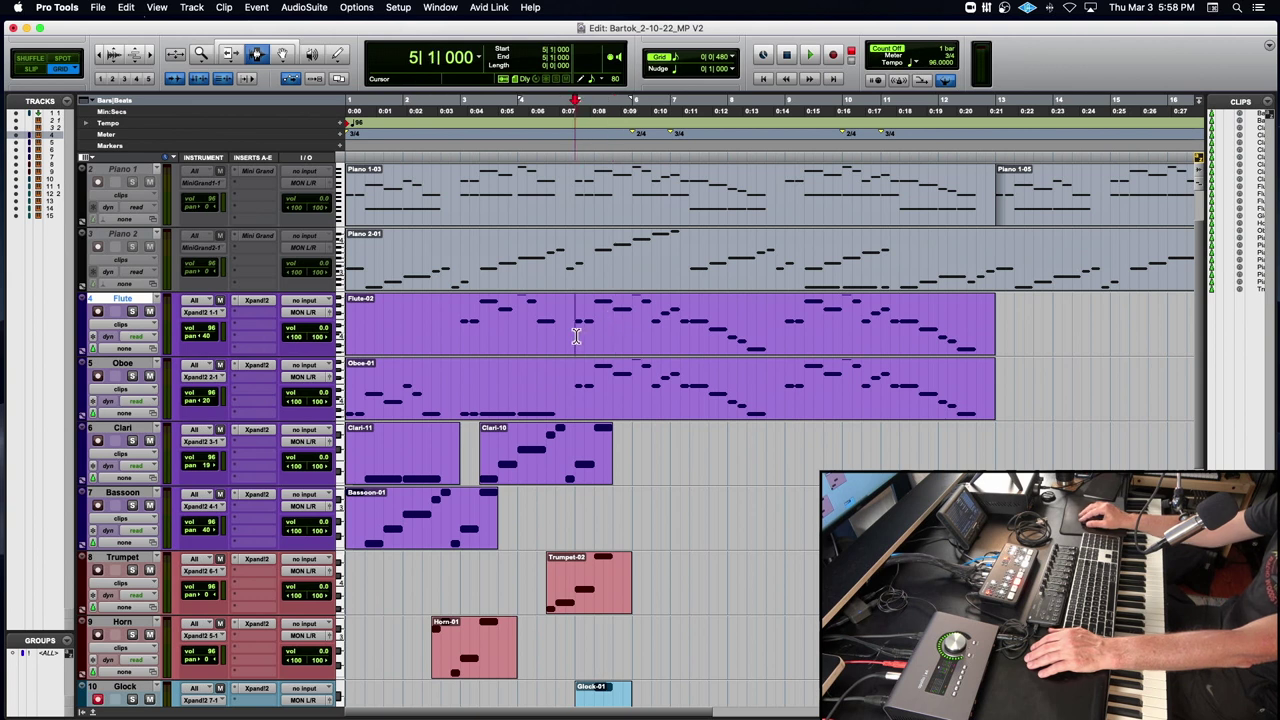
{"action": "left_click_drag", "start_coordinate": [577, 336], "coordinate": [673, 340]}
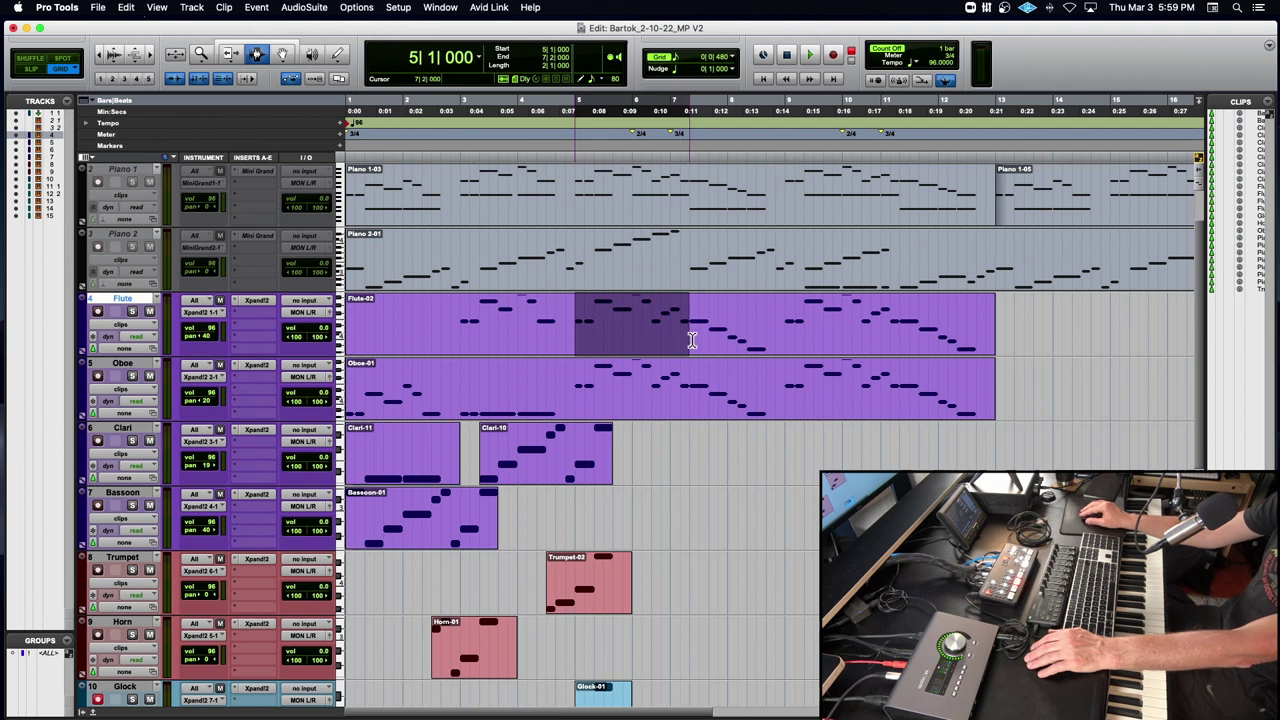
{"action": "left_click", "coordinate": [687, 340]}
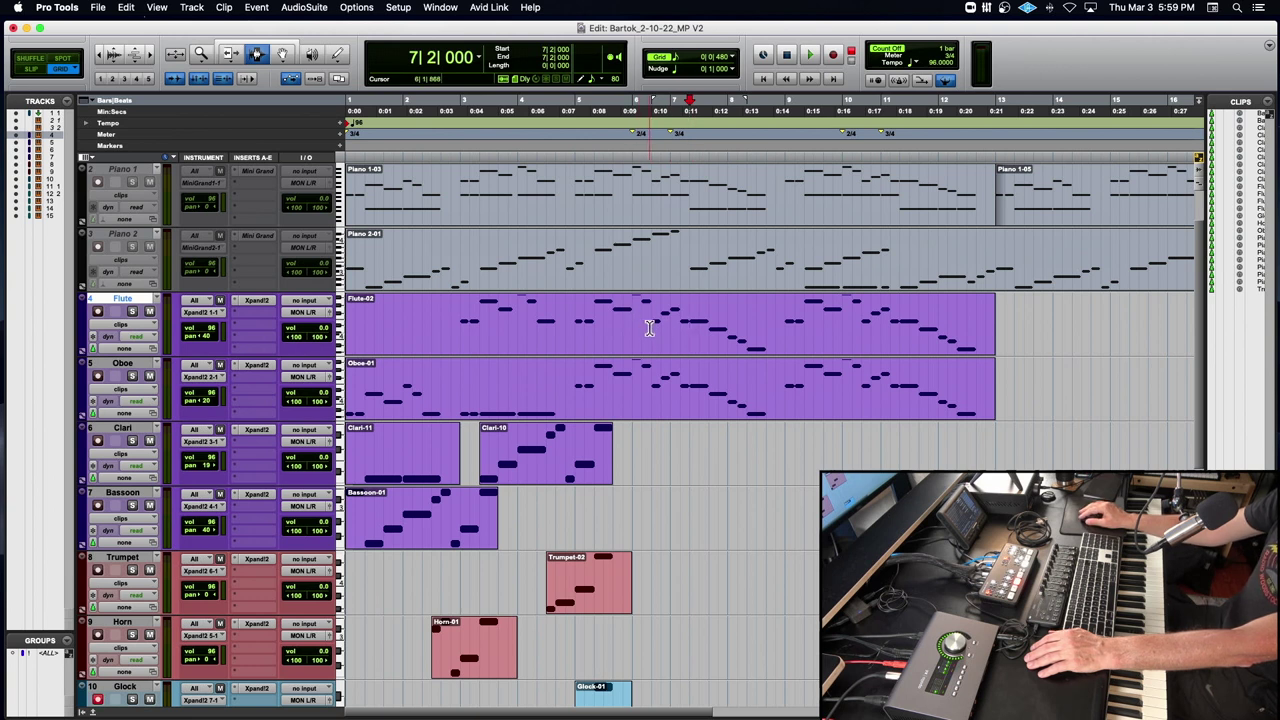
Copy the Flute phrase from 6|2|000 to 8|3|000 onto the V1 track at 6|2|000.
{"action": "left_click_drag", "start_coordinate": [652, 330], "coordinate": [766, 333]}
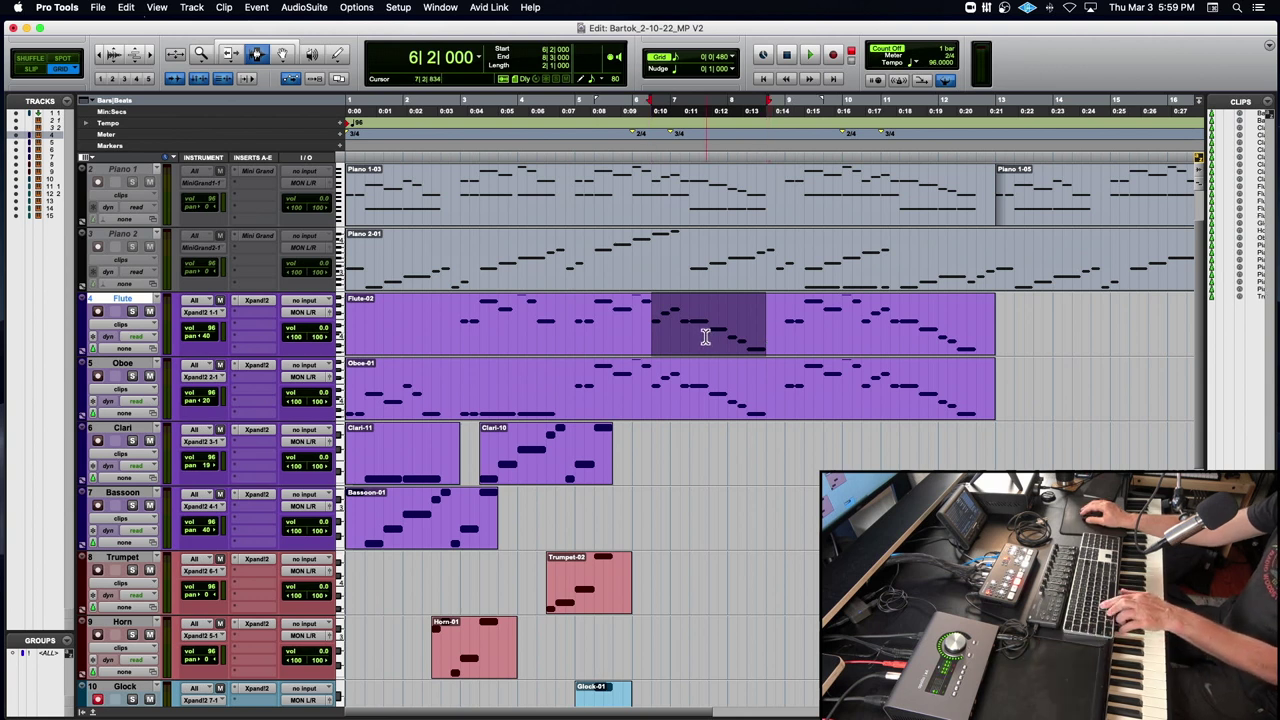
{"action": "scroll", "coordinate": [700, 337], "scroll_direction": "down", "scroll_amount": 3}
{"action": "scroll", "coordinate": [700, 337], "scroll_direction": "down", "scroll_amount": 6}
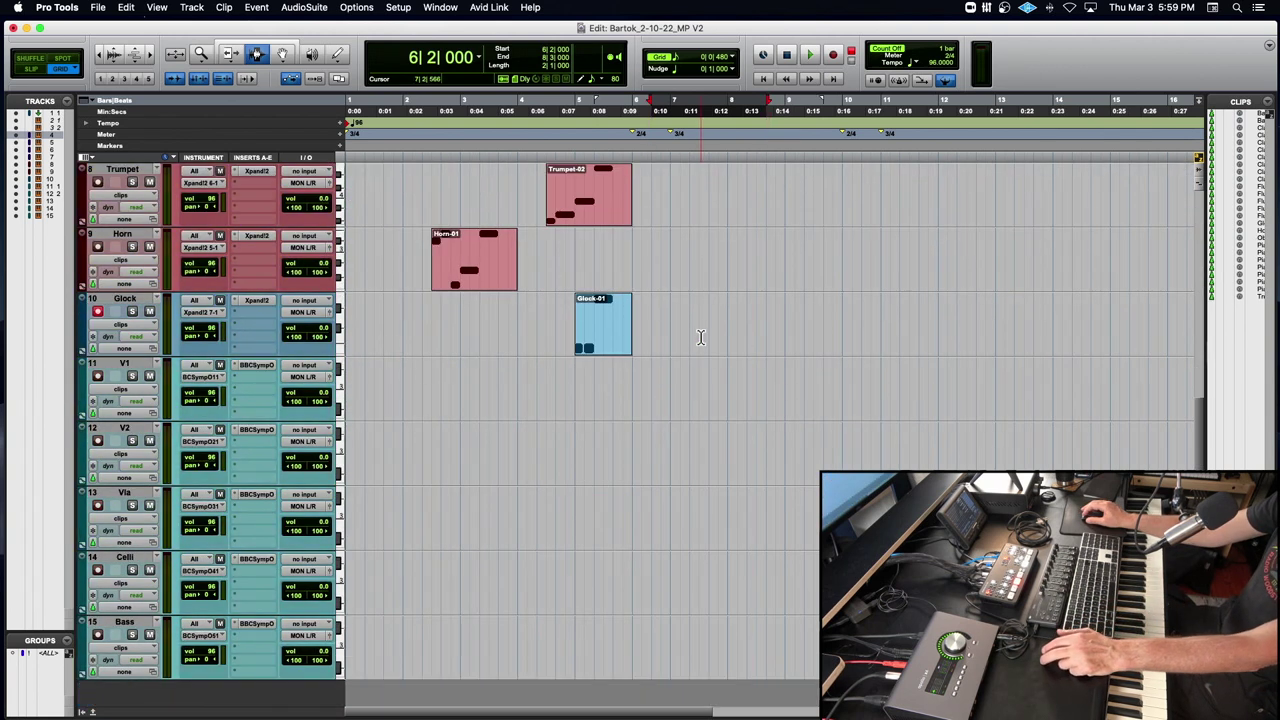
{"action": "left_click", "coordinate": [651, 396]}
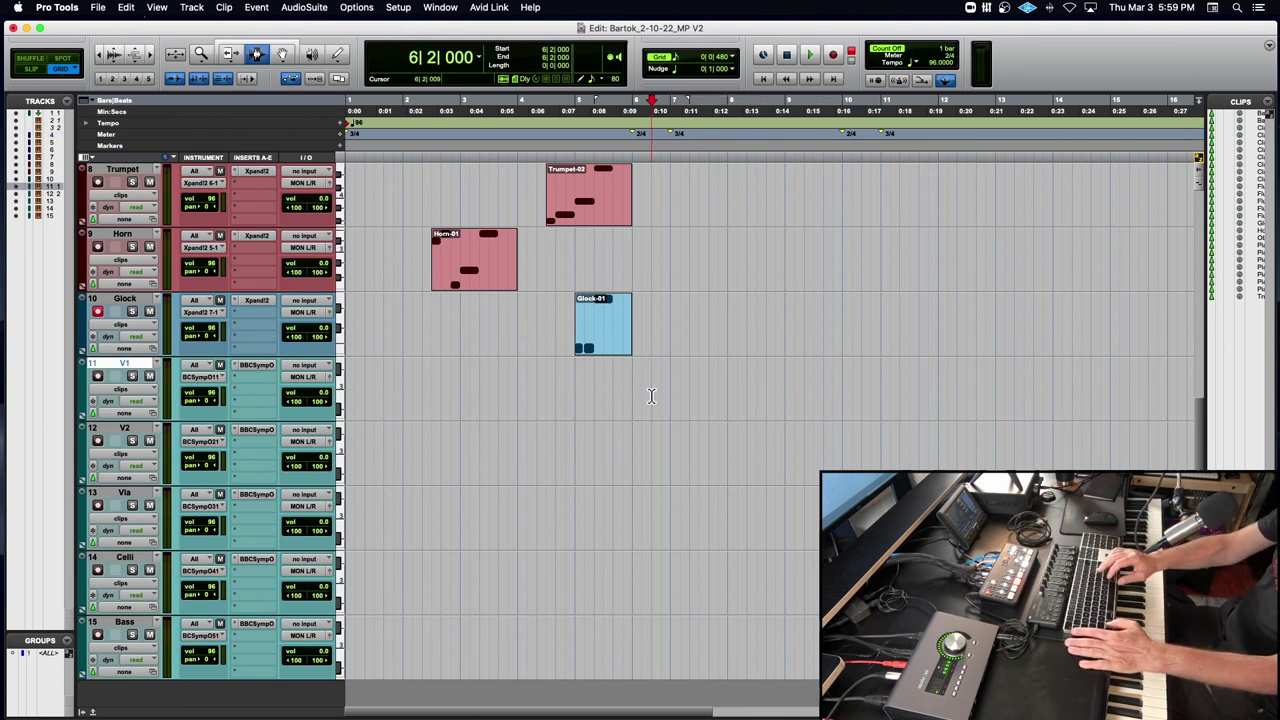
{"action": "key", "text": "super+v"}
Play the arrangement from 6|2|000 to check the V1 phrase, then replay it while viewing the woodwind tracks.
{"action": "key", "text": "space"}
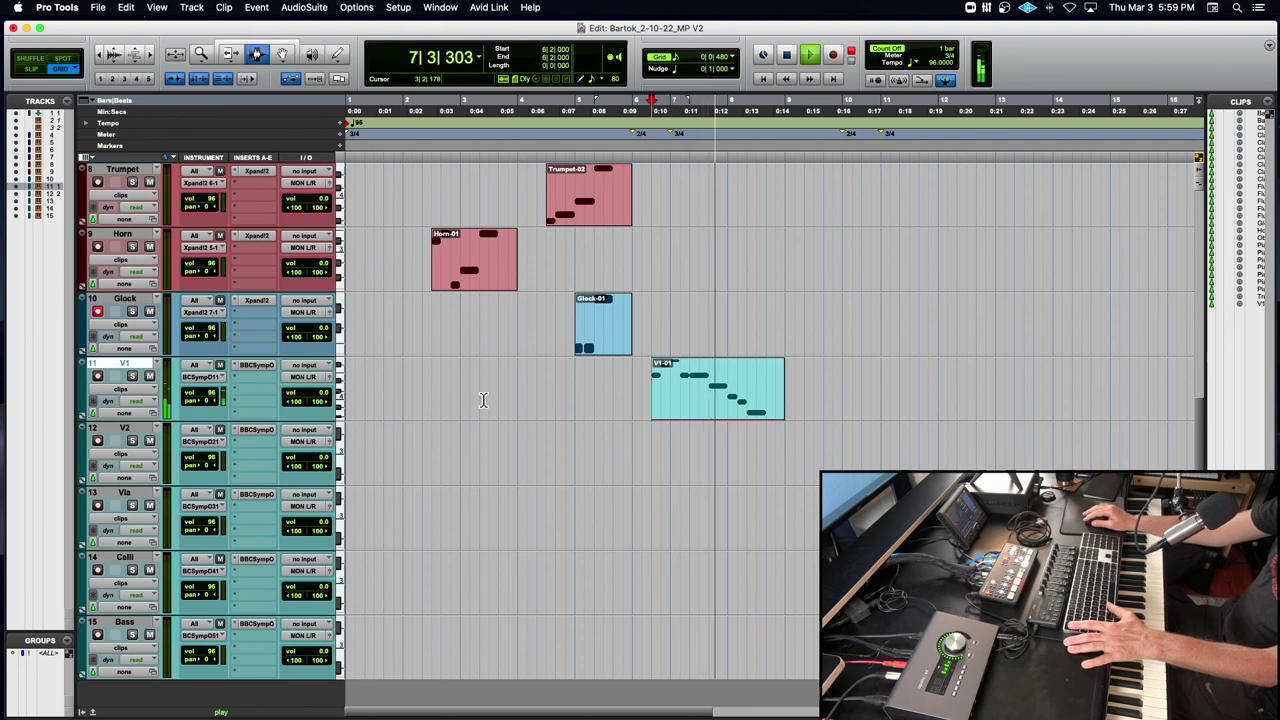
{"action": "key", "text": "space"}
{"action": "scroll", "coordinate": [780, 251], "scroll_direction": "up", "scroll_amount": 3}
{"action": "scroll", "coordinate": [780, 251], "scroll_direction": "up", "scroll_amount": 5}
{"action": "key", "text": "space"}
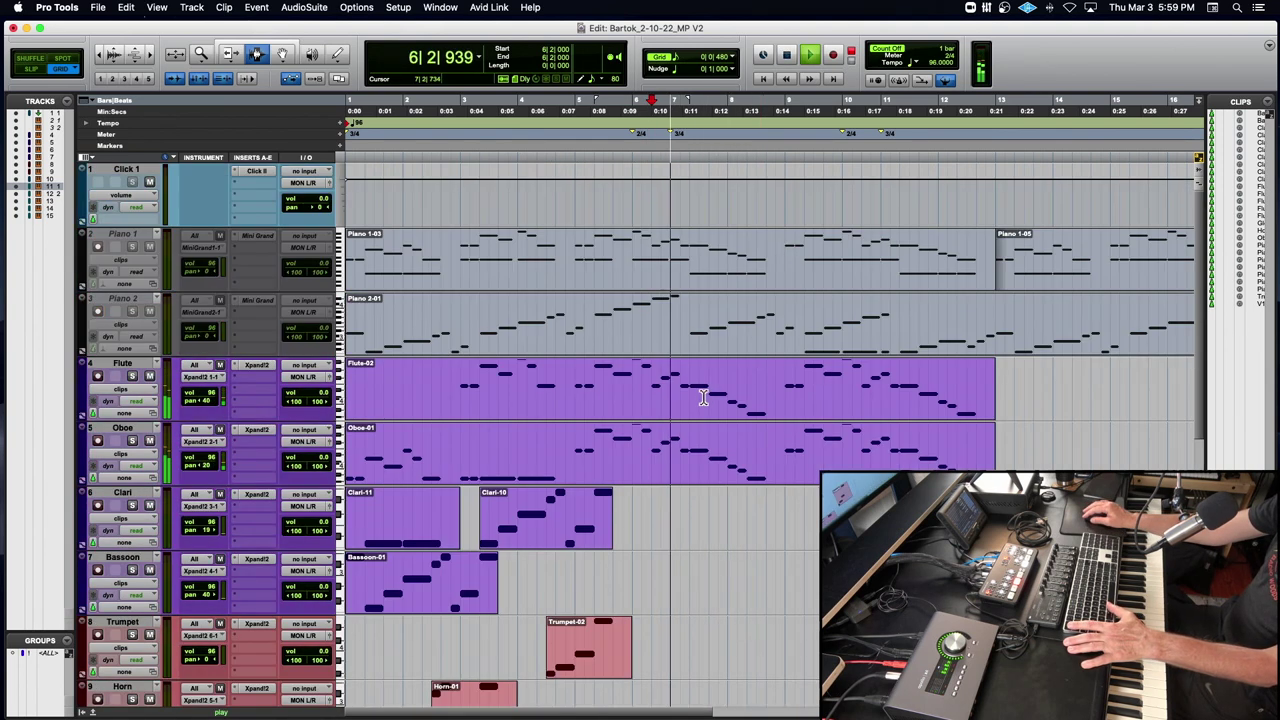
Delete the Flute and Oboe notes from 7|2|000 to 8|3|000.
{"action": "left_click_drag", "start_coordinate": [700, 395], "coordinate": [767, 405]}
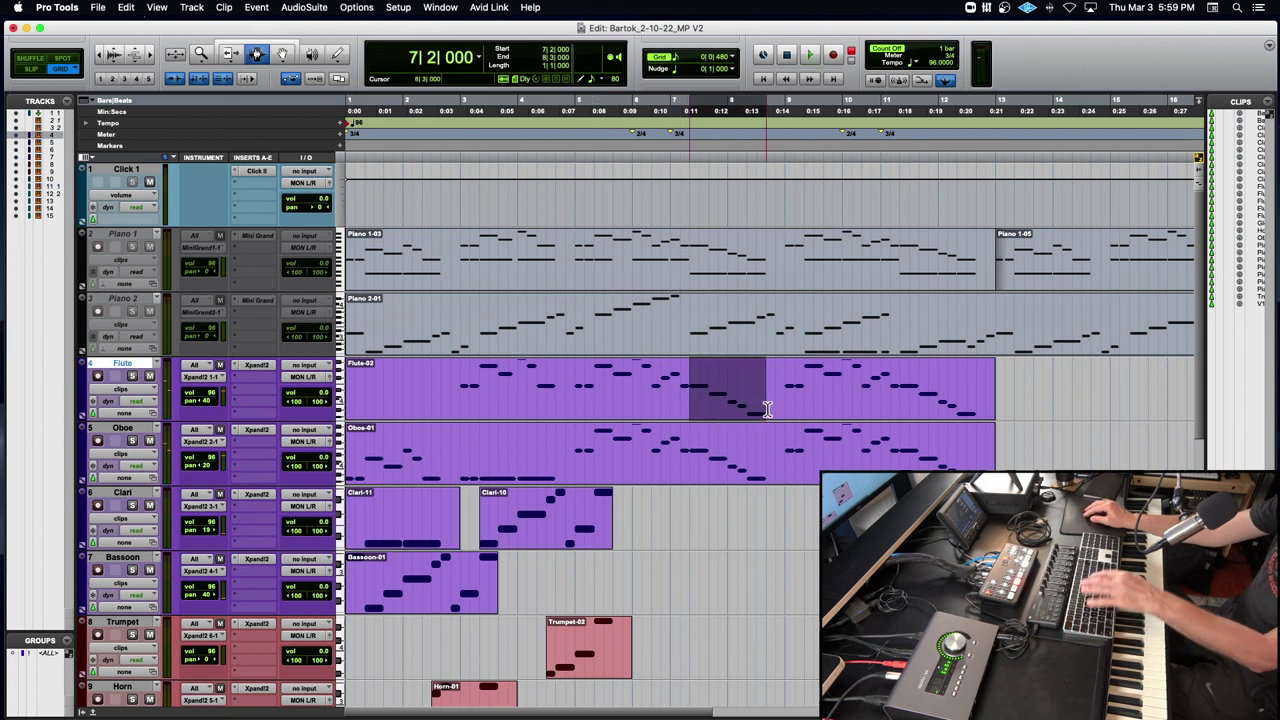
{"action": "key", "text": "Delete"}
{"action": "left_click_drag", "start_coordinate": [690, 465], "coordinate": [765, 471]}
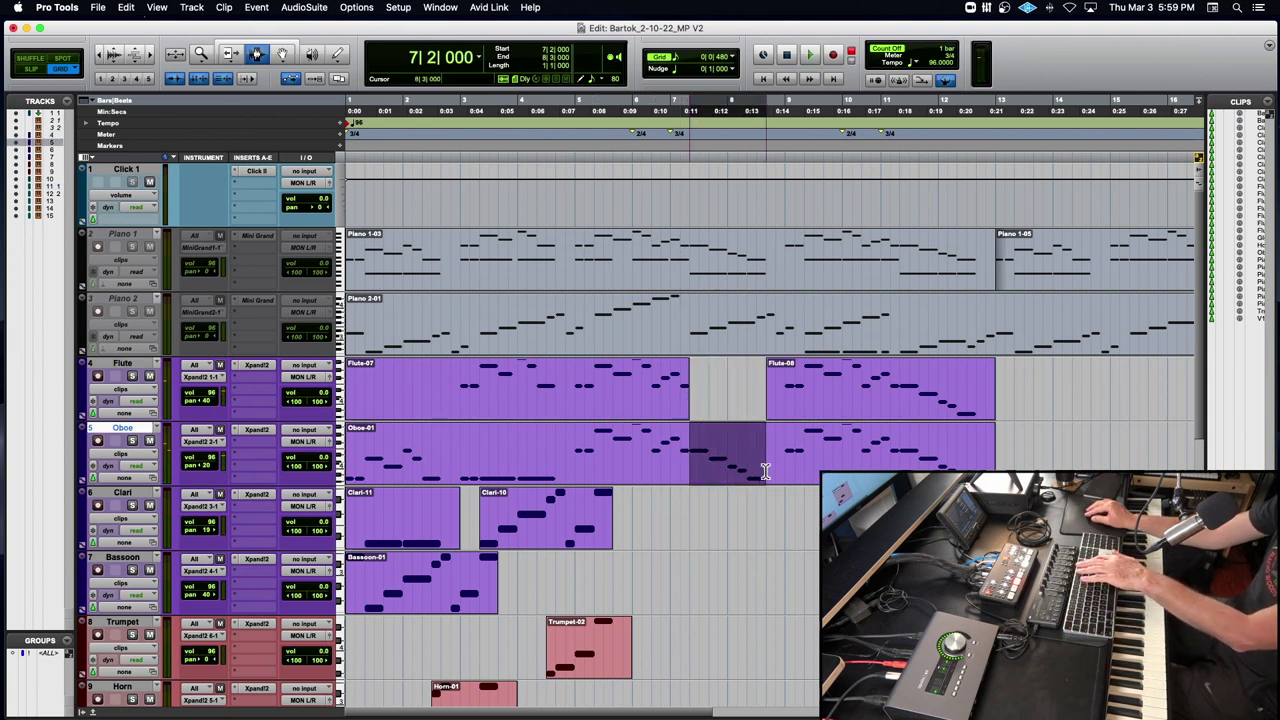
{"action": "key", "text": "Delete"}
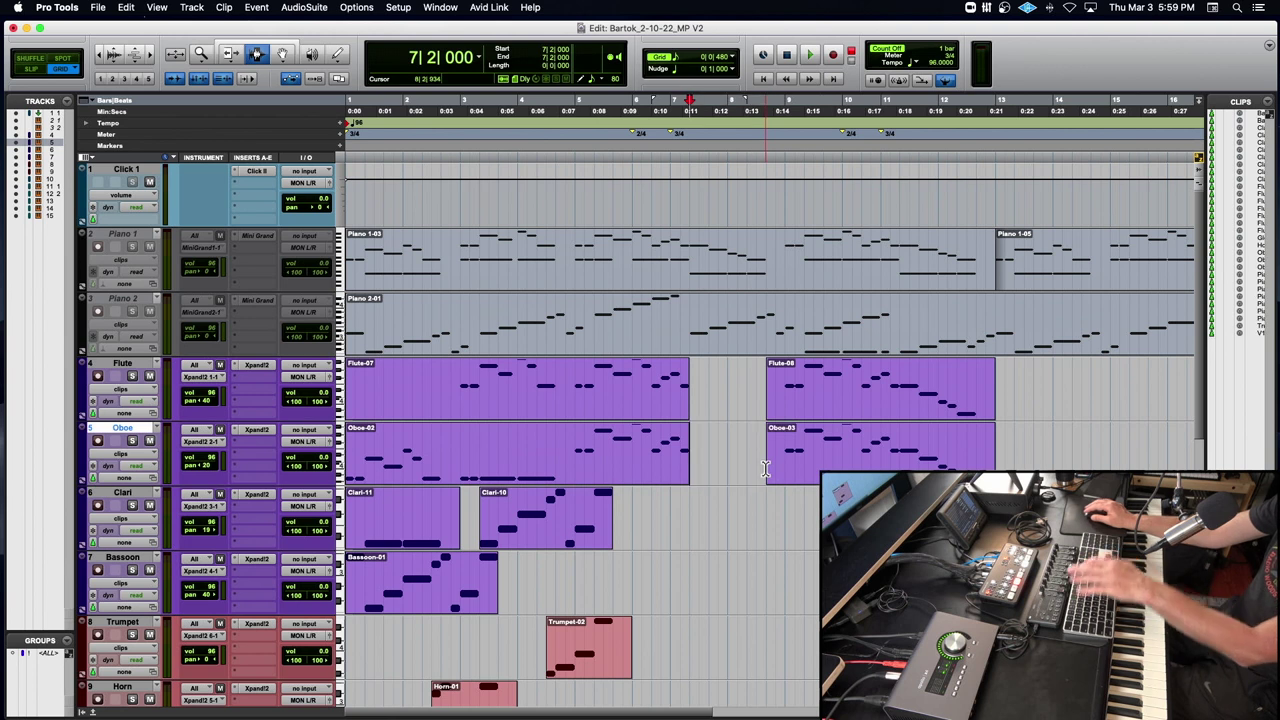
Play the arrangement from 5|1|000 to audition the shortened Flute and Oboe parts.
{"action": "left_click", "coordinate": [573, 406]}
{"action": "key", "text": "space"}
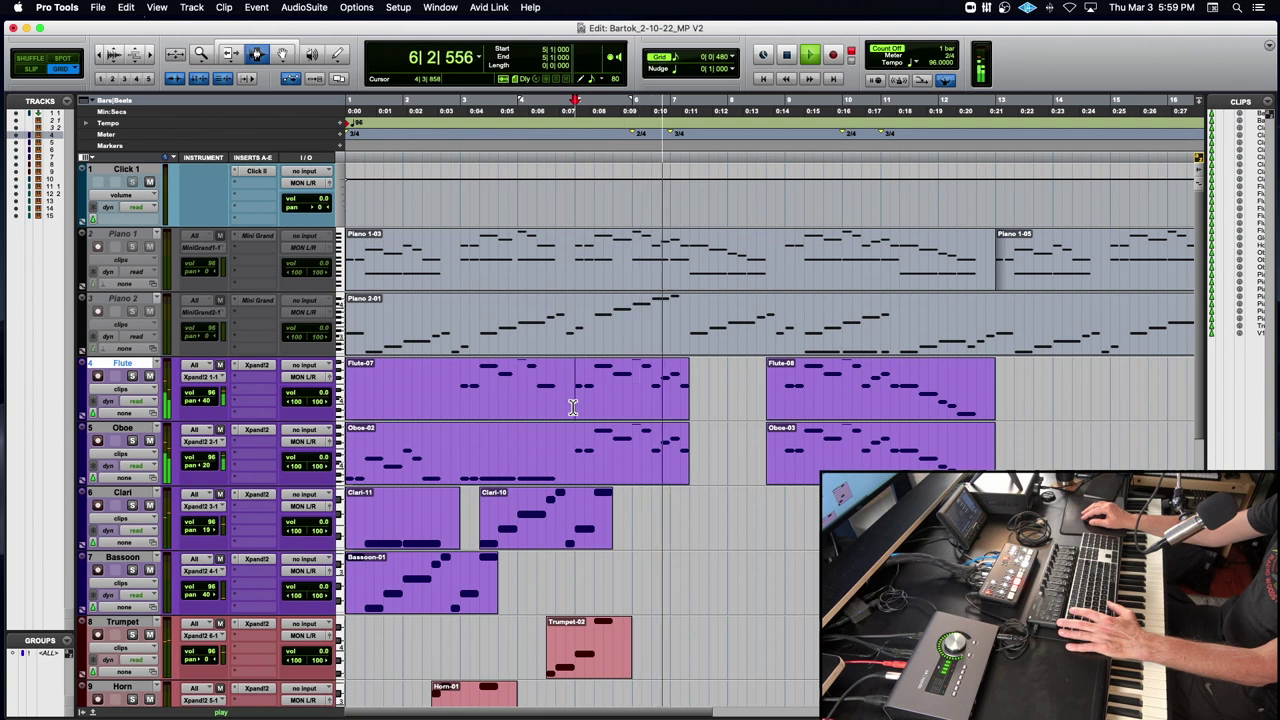
{"action": "key", "text": "space"}
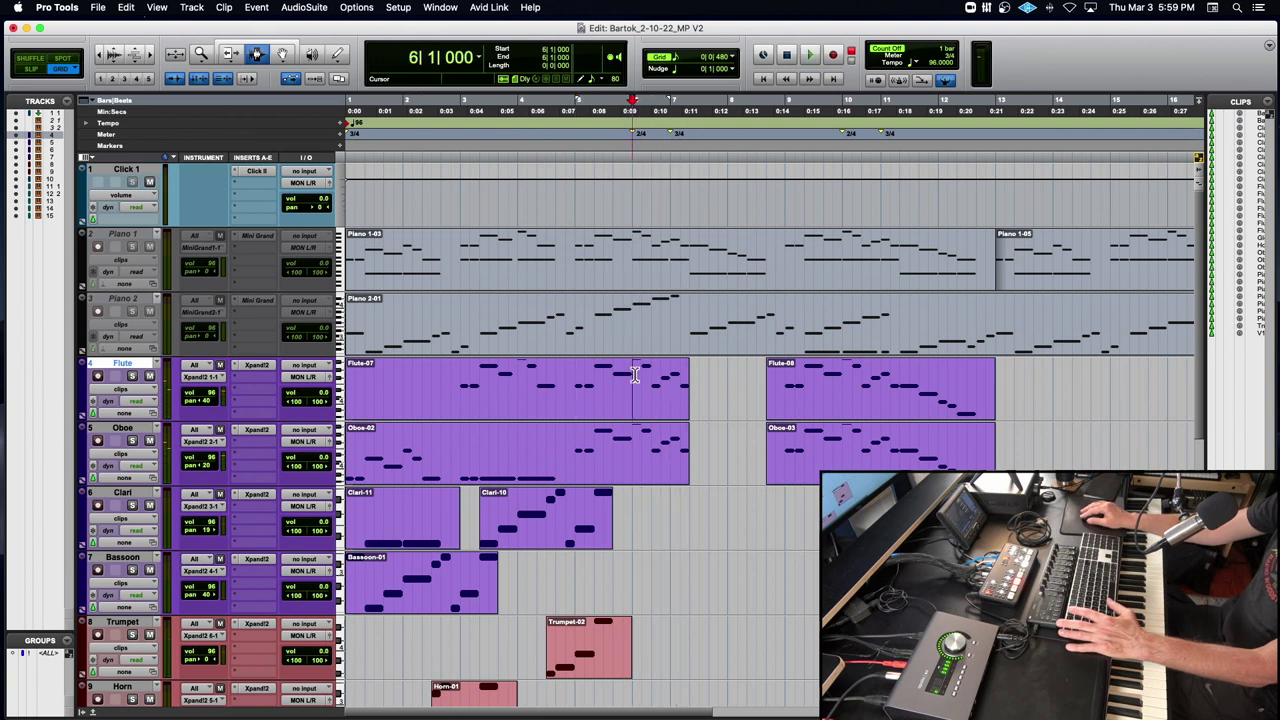
Copy the Flute notes from 6|1|000 to 6|2|000 onto the V1 track at 6|1|000.
{"action": "scroll", "coordinate": [646, 382], "scroll_direction": "down", "scroll_amount": 3}
{"action": "scroll", "coordinate": [646, 387], "scroll_direction": "down", "scroll_amount": 2}
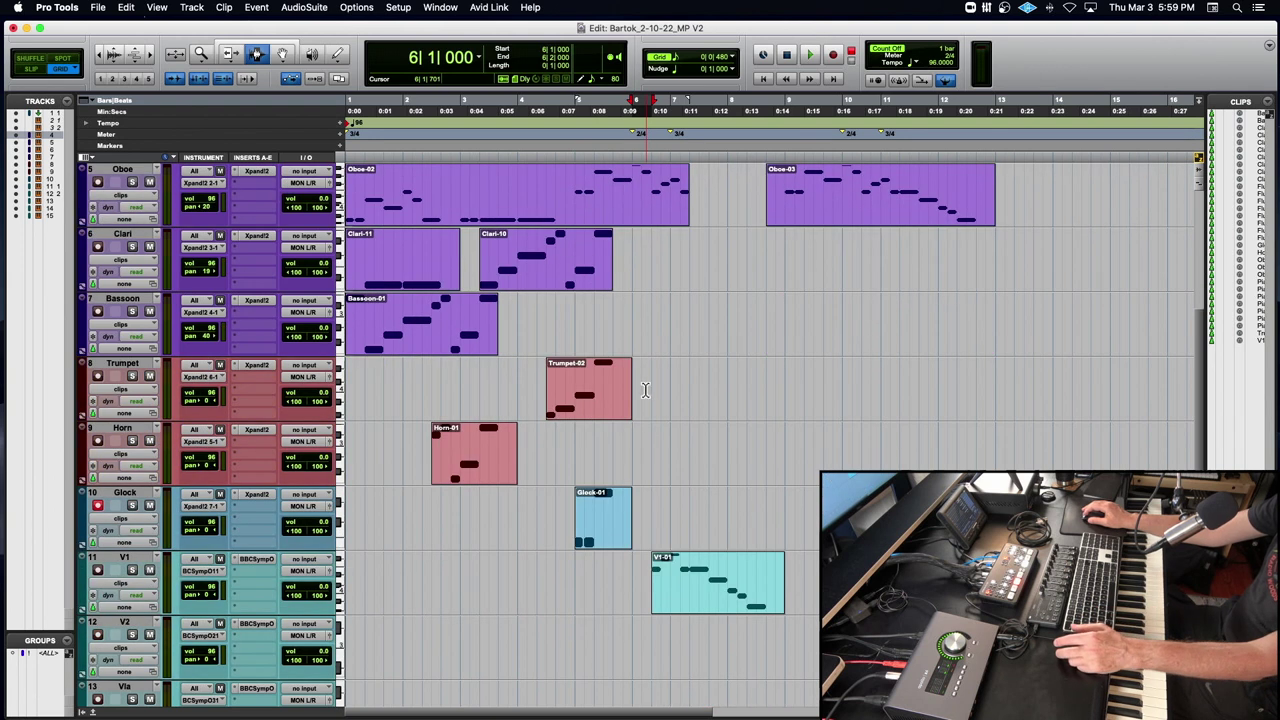
{"action": "left_click", "coordinate": [631, 598]}
{"action": "key", "text": "super+v"}
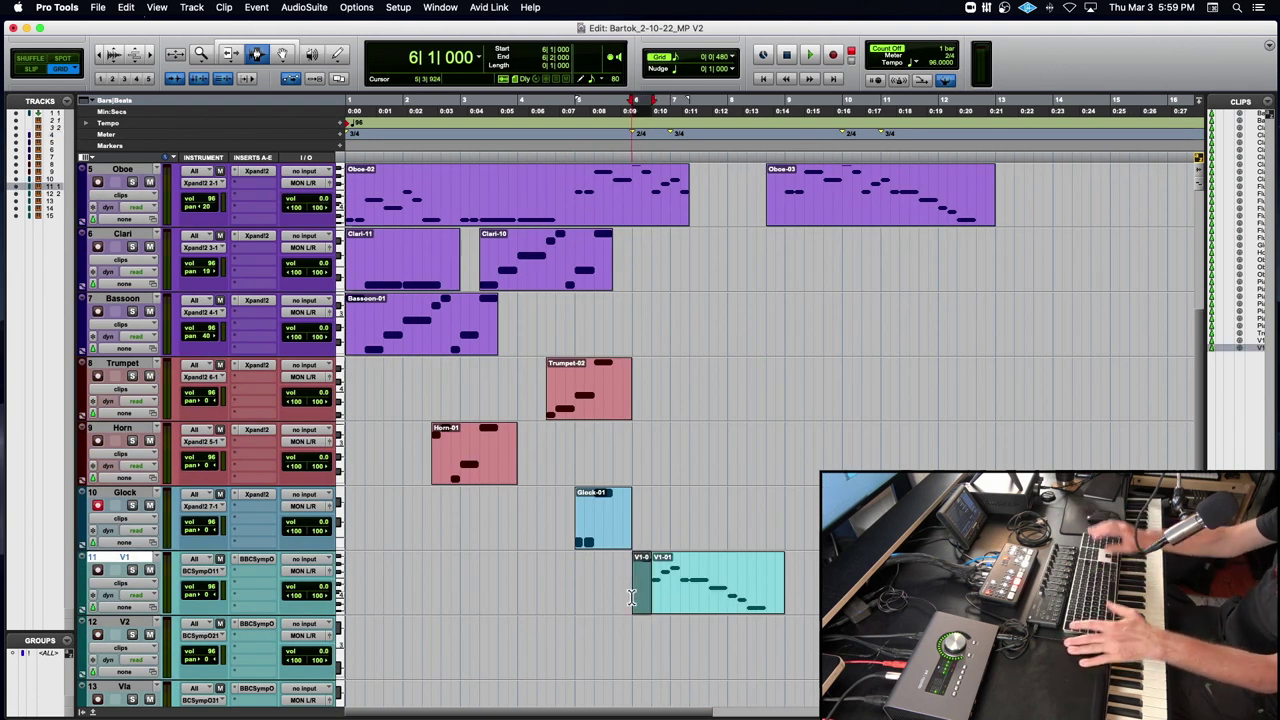
Audition the extended V1 phrase from 6|1|000, first soloed and again with the full arrangement.
{"action": "key", "text": "space"}
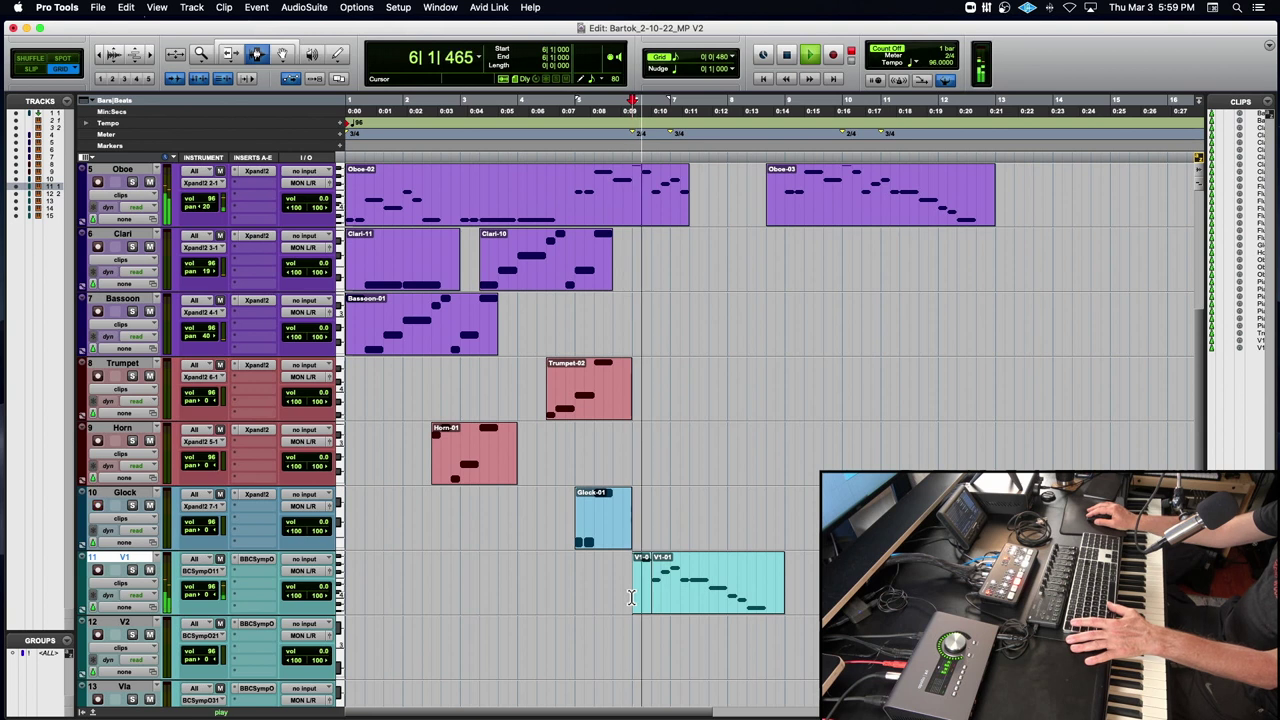
{"action": "left_click", "coordinate": [133, 570]}
{"action": "key", "text": "space"}
{"action": "key", "text": "space"}
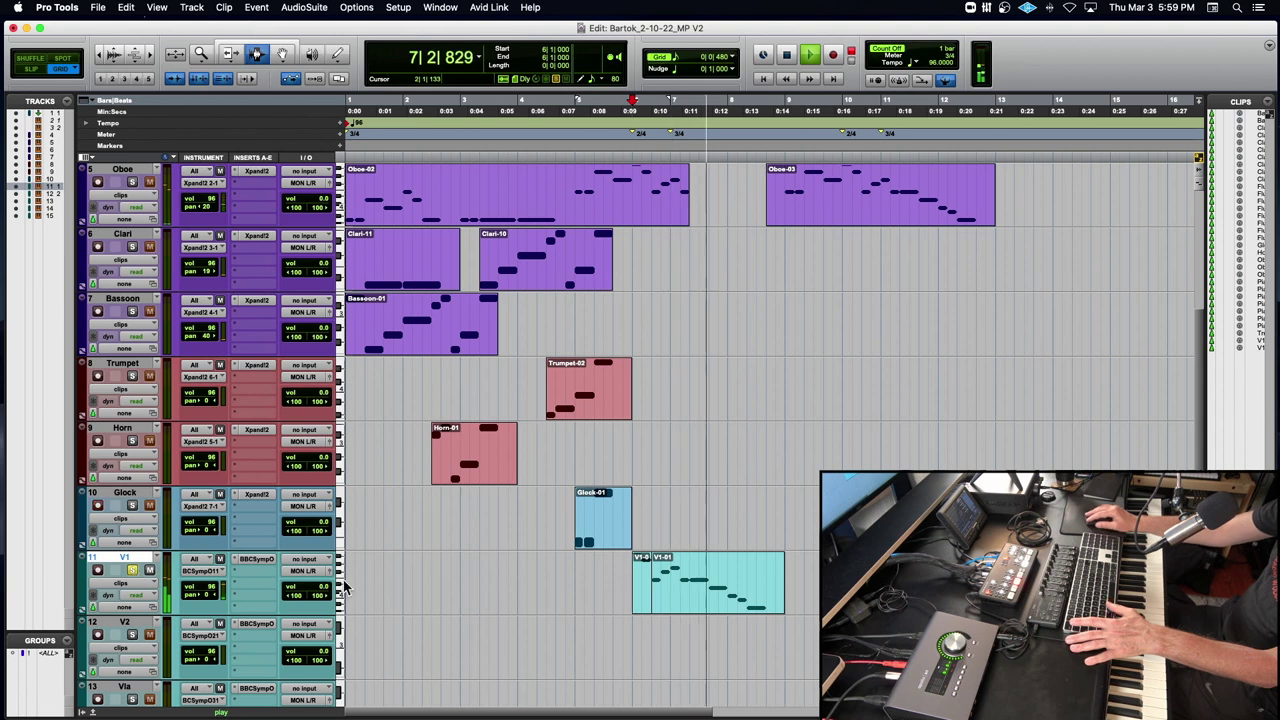
{"action": "key", "text": "space"}
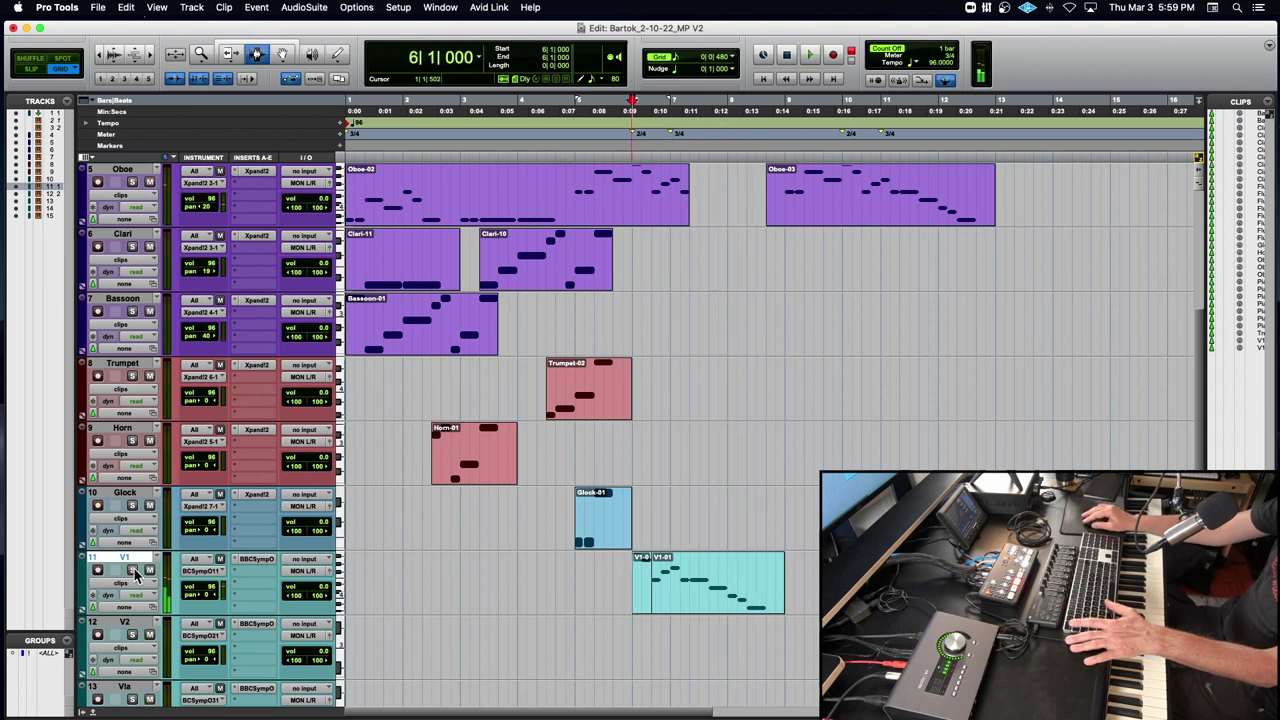
{"action": "scroll", "coordinate": [739, 418], "scroll_direction": "up", "scroll_amount": 1}
{"action": "scroll", "coordinate": [739, 418], "scroll_direction": "down", "scroll_amount": 2}
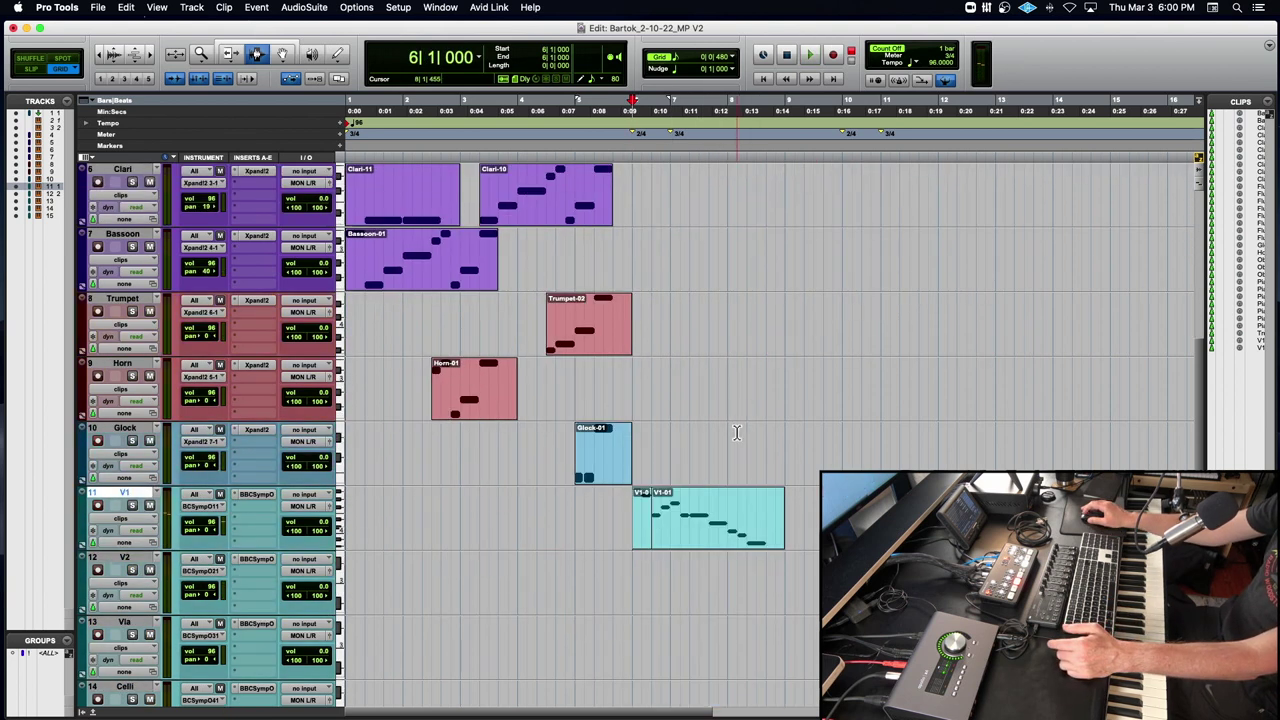
{"action": "key", "text": "space"}
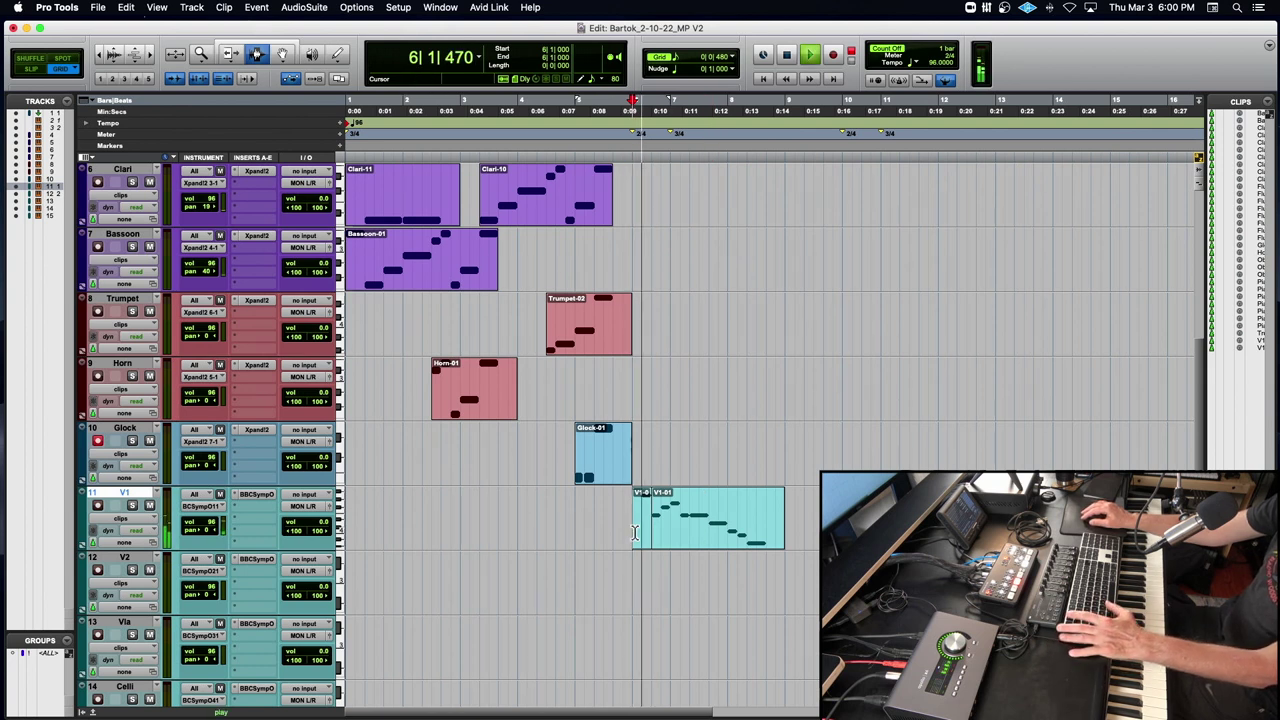
{"action": "key", "text": "space"}
Copy the V1 notes from 7|2|000 to 9|1|000 onto the V2 track at 7|2|000 and play them back.
{"action": "left_click_drag", "start_coordinate": [688, 535], "coordinate": [784, 543]}
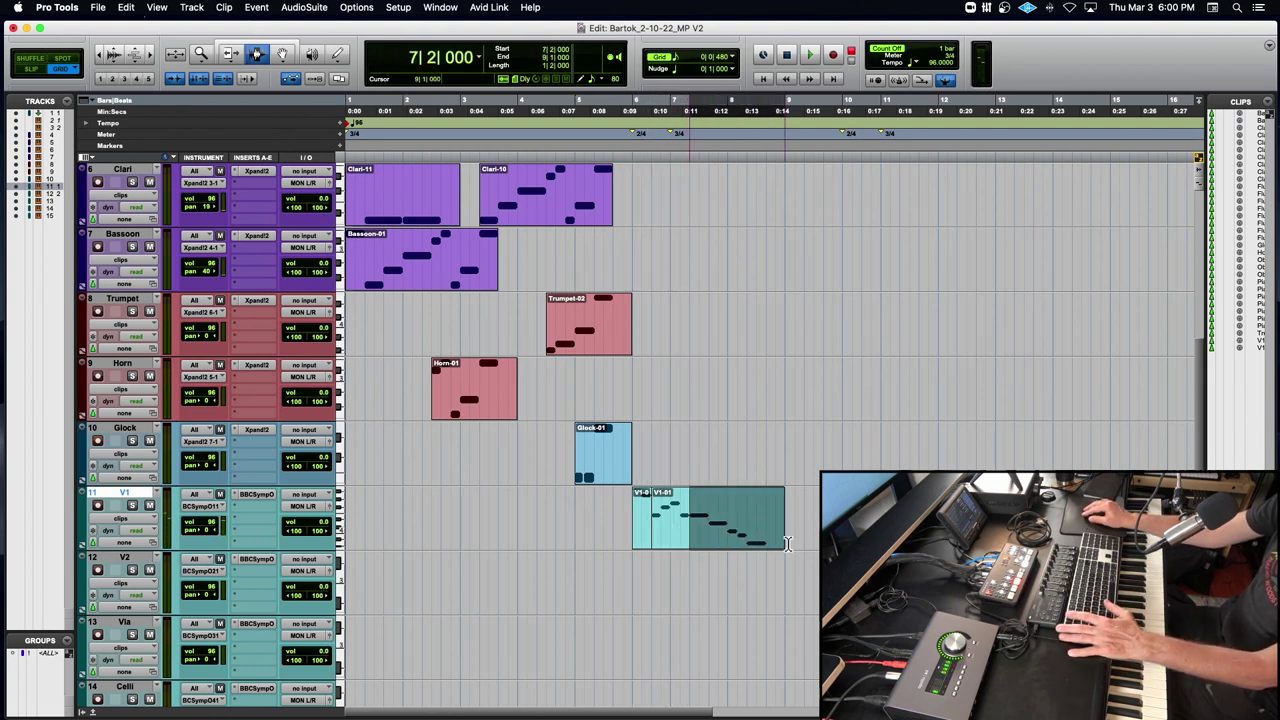
{"action": "left_click", "coordinate": [686, 591]}
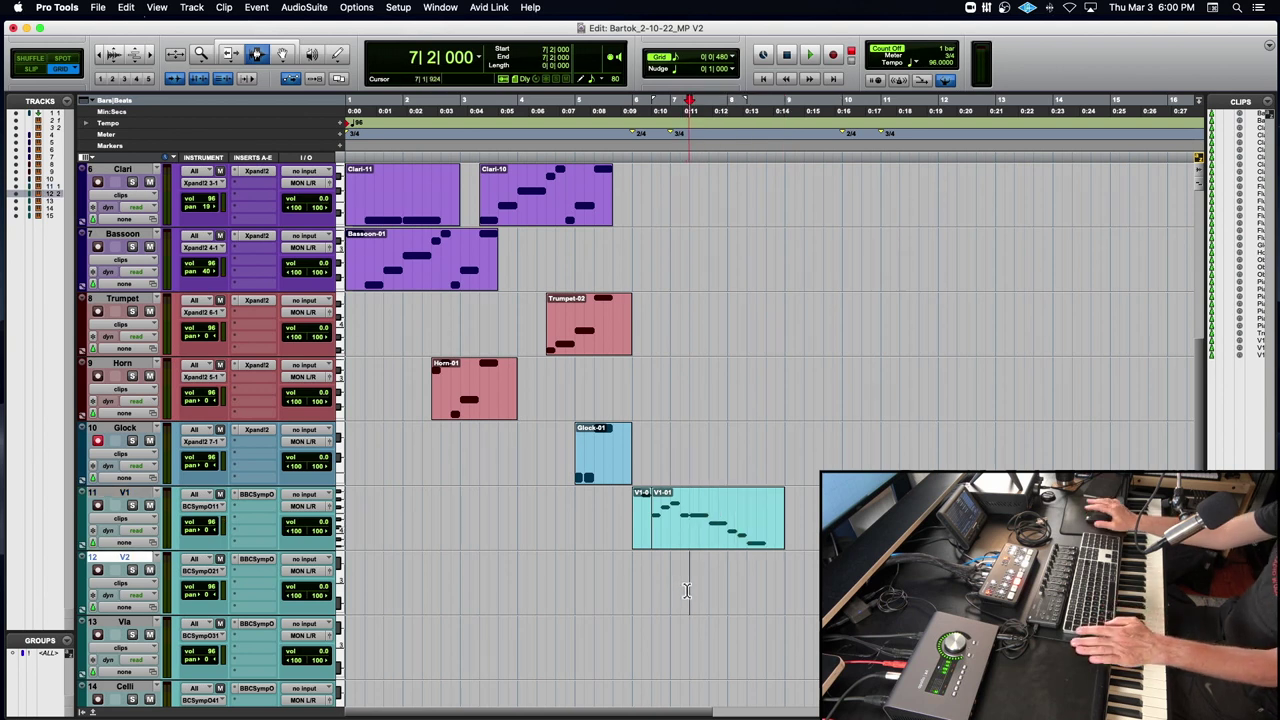
{"action": "key", "text": "super+v"}
{"action": "key", "text": "space"}
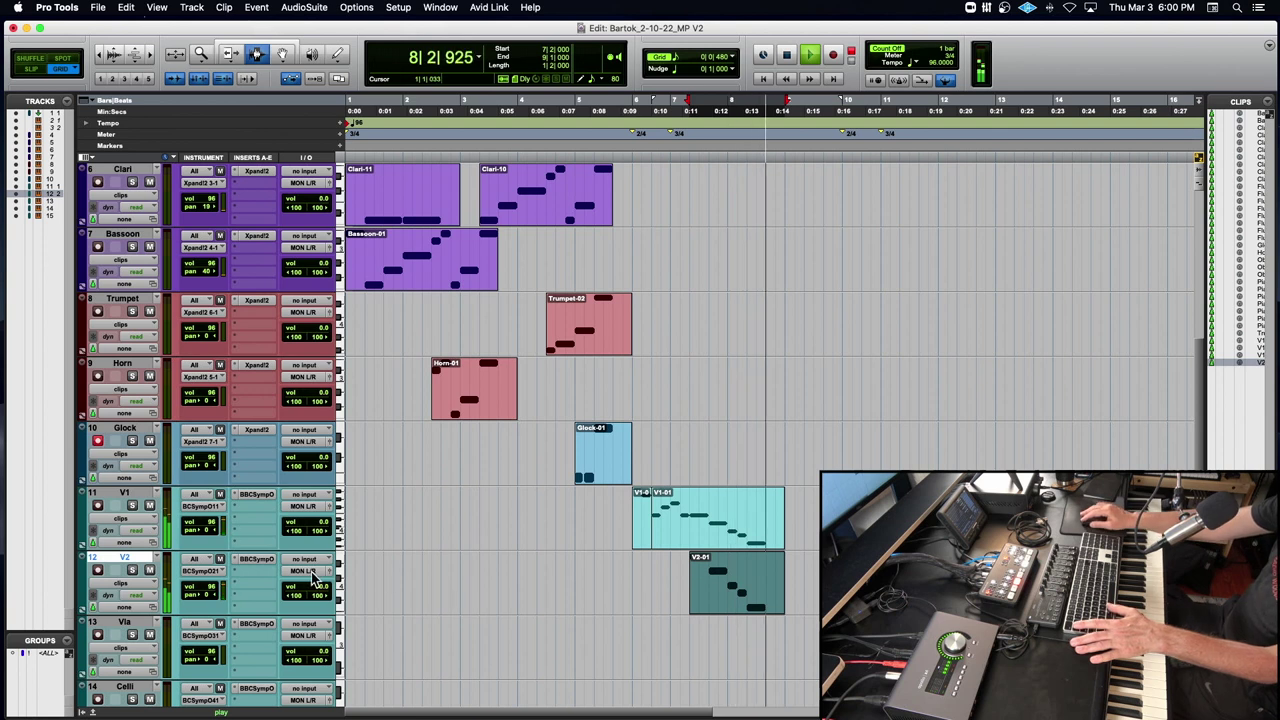
{"action": "key", "text": "space"}
Copy the Piano 2 notes from 5|2|000 to 7|1|480 onto the Celli track at 5|2|000 and play them.
{"action": "scroll", "coordinate": [571, 484], "scroll_direction": "up", "scroll_amount": 5}
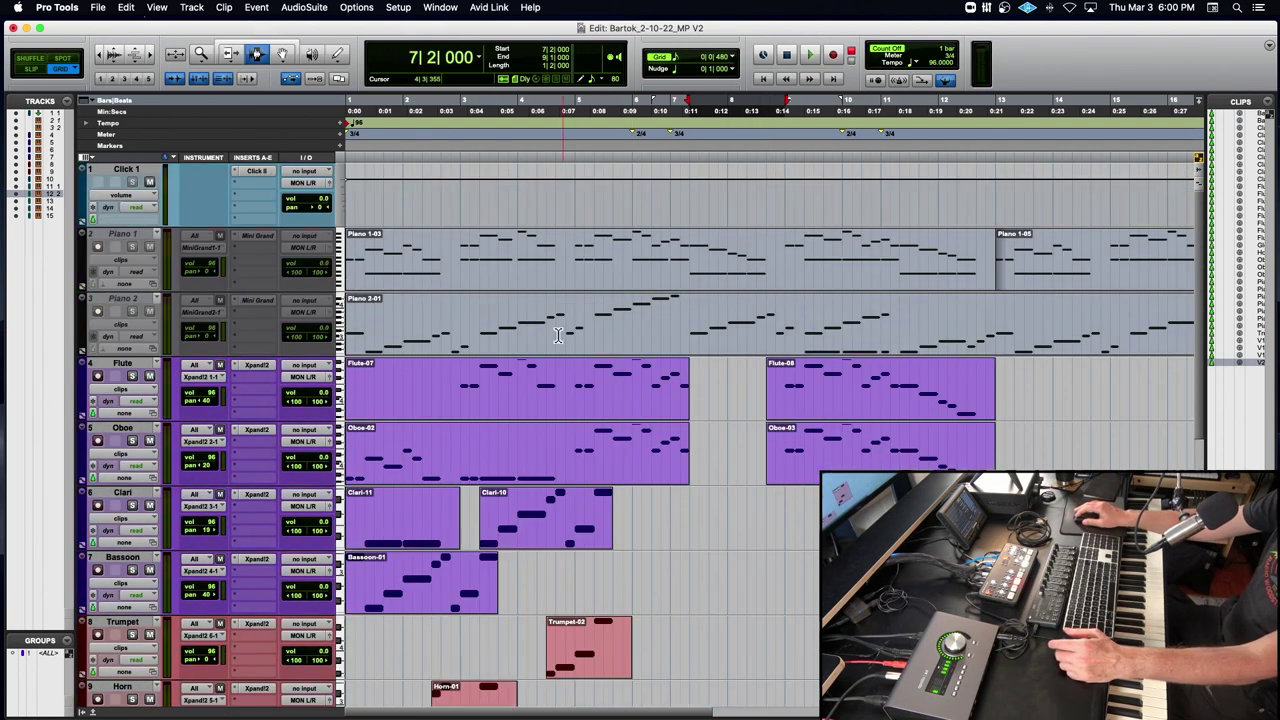
{"action": "left_click_drag", "start_coordinate": [595, 333], "coordinate": [677, 331]}
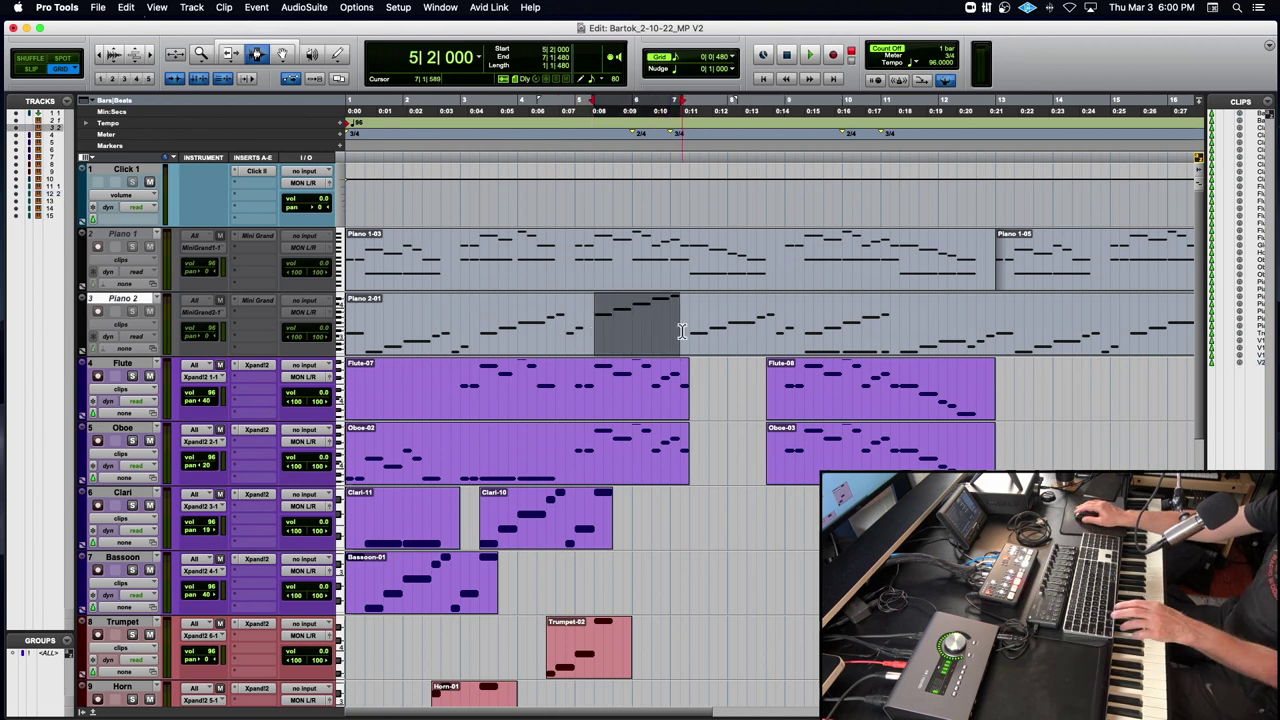
{"action": "scroll", "coordinate": [681, 331], "scroll_direction": "down", "scroll_amount": 7}
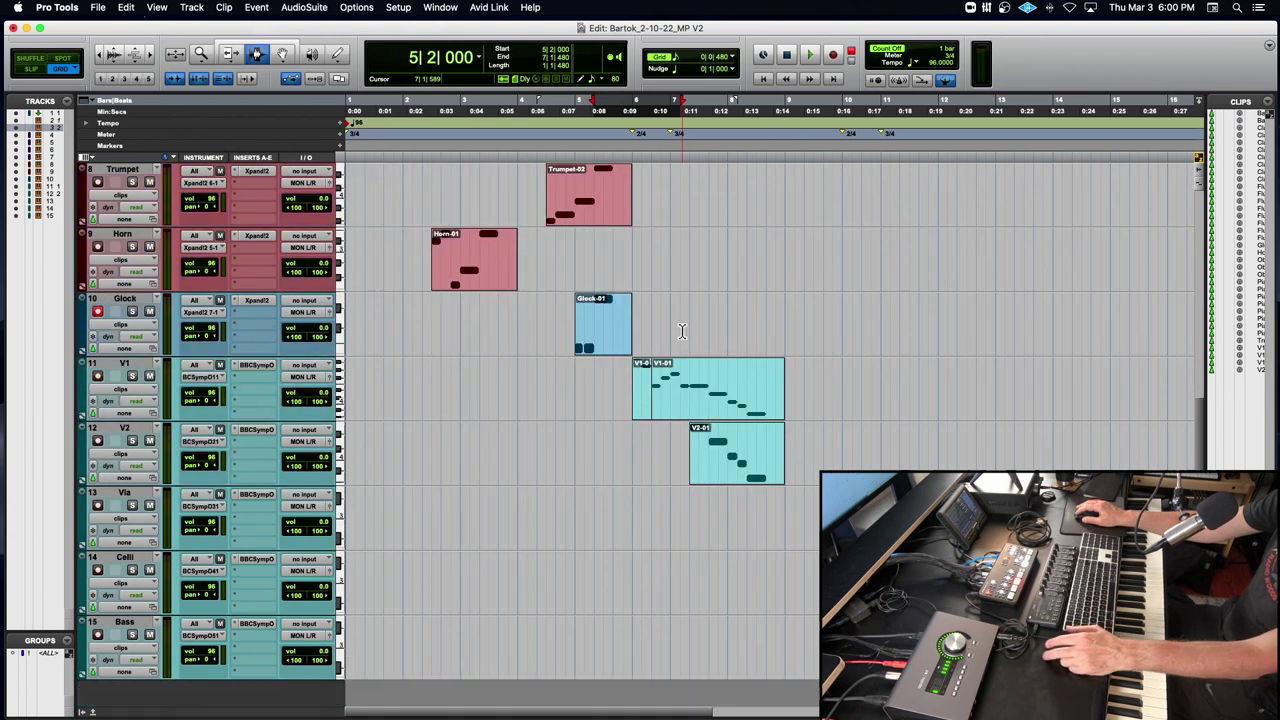
{"action": "left_click", "coordinate": [594, 594]}
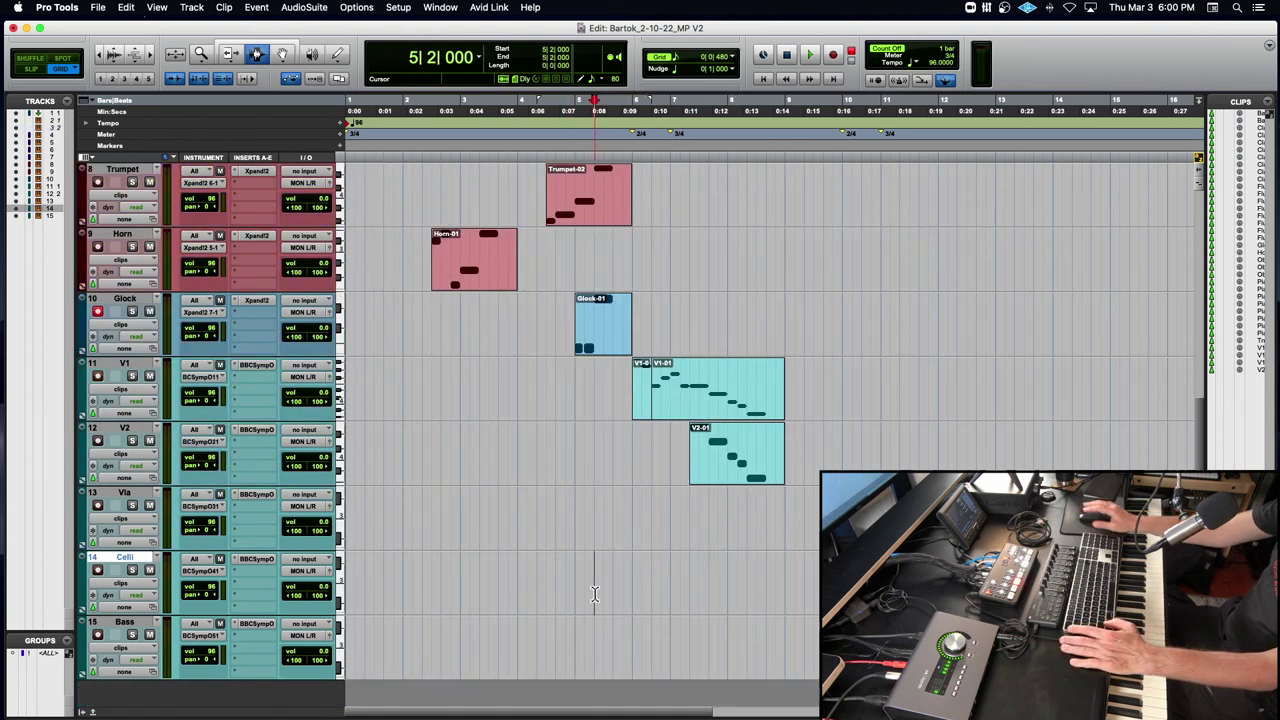
{"action": "key", "text": "super+v"}
{"action": "key", "text": "space"}
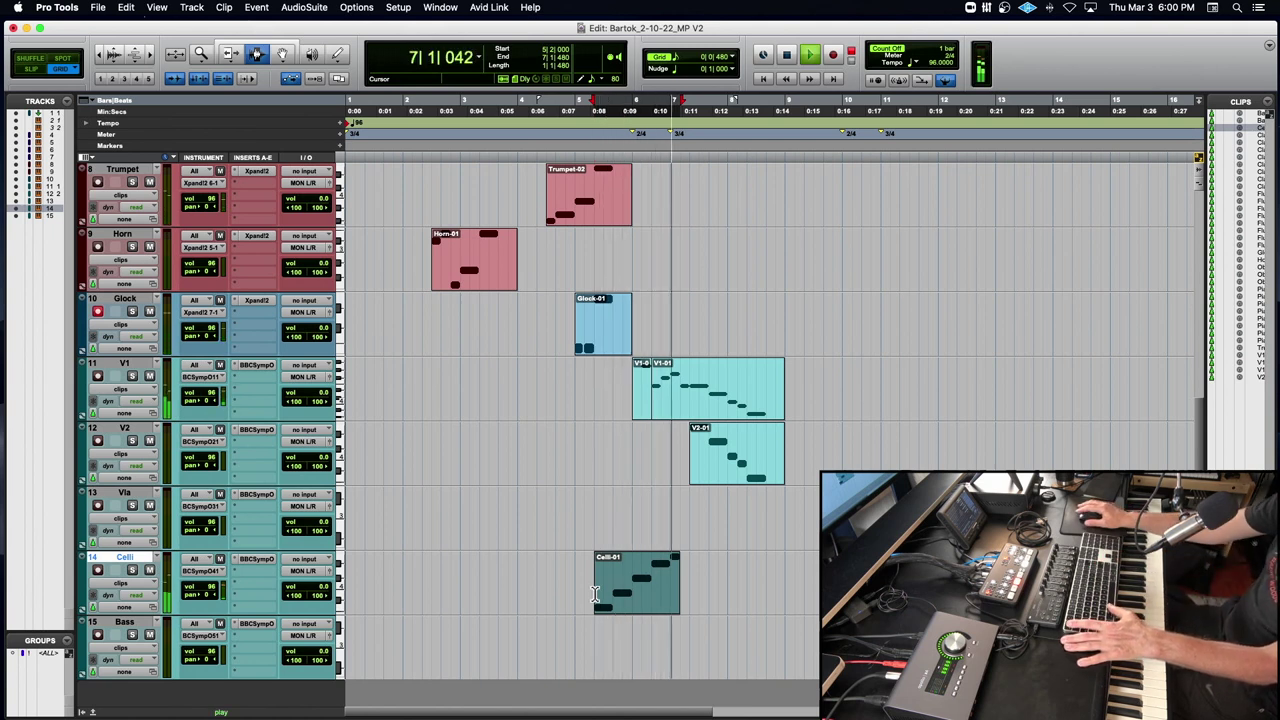
Paste the same Piano 2 phrase onto the Vla track at 5|2|000 and audition it with the other strings.
{"action": "left_click", "coordinate": [596, 533]}
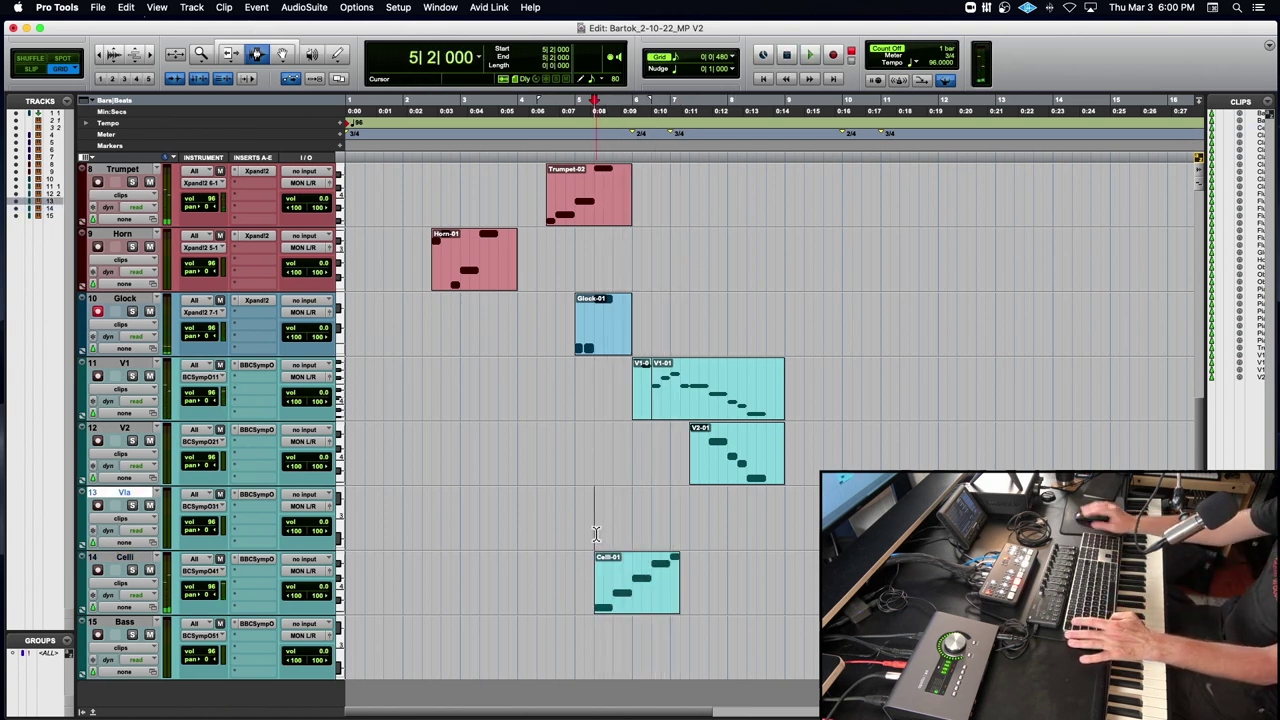
{"action": "key", "text": "super+v"}
{"action": "key", "text": "space"}
{"action": "scroll", "coordinate": [598, 535], "scroll_direction": "right", "scroll_amount": 5}
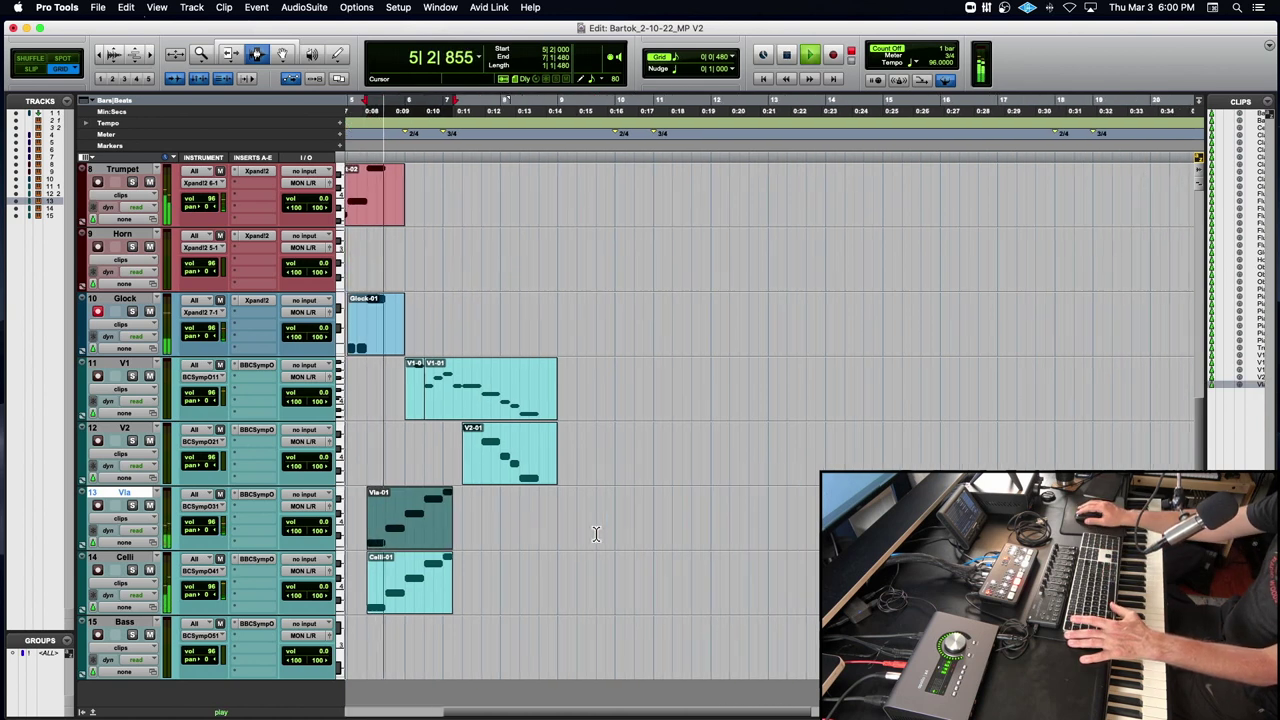
{"action": "scroll", "coordinate": [602, 537], "scroll_direction": "down", "scroll_amount": 1}
{"action": "scroll", "coordinate": [602, 537], "scroll_direction": "left", "scroll_amount": 2}
{"action": "scroll", "coordinate": [602, 537], "scroll_direction": "left", "scroll_amount": 2}
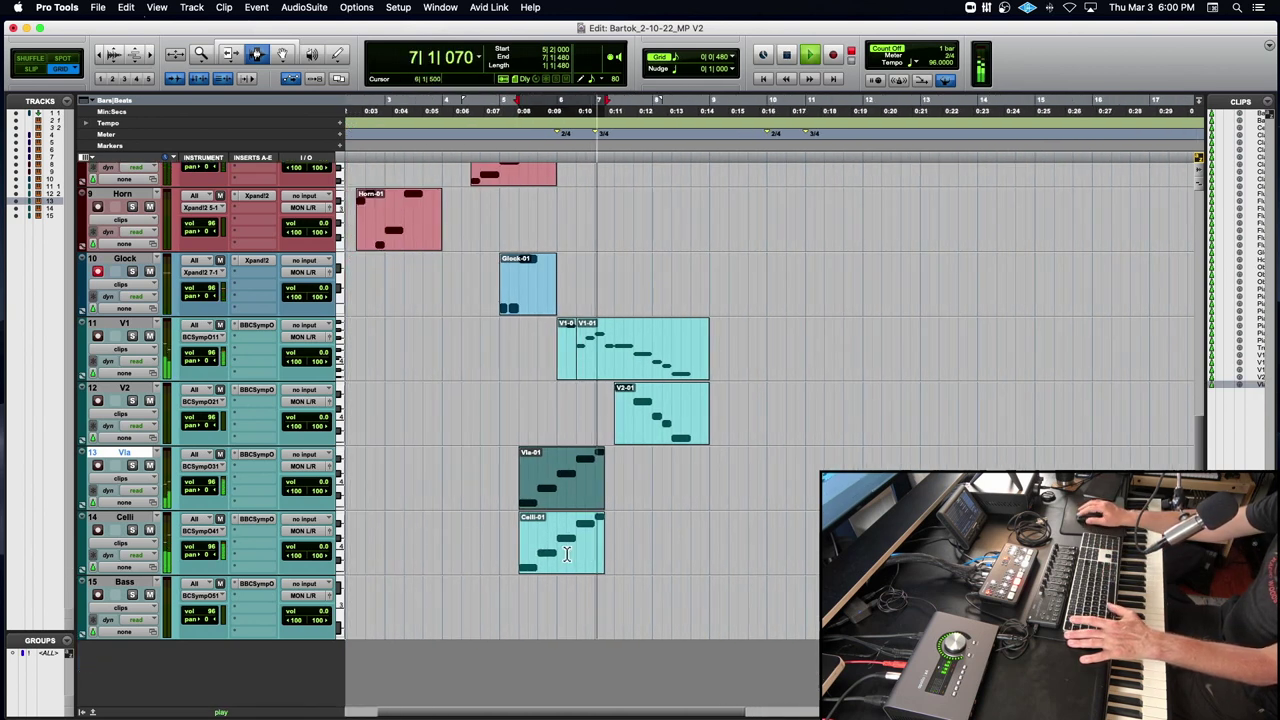
{"action": "key", "text": "space"}
Delete the Celli clip at 5|2|000 and play the arrangement from 5|1|480.
{"action": "double_click", "coordinate": [565, 553]}
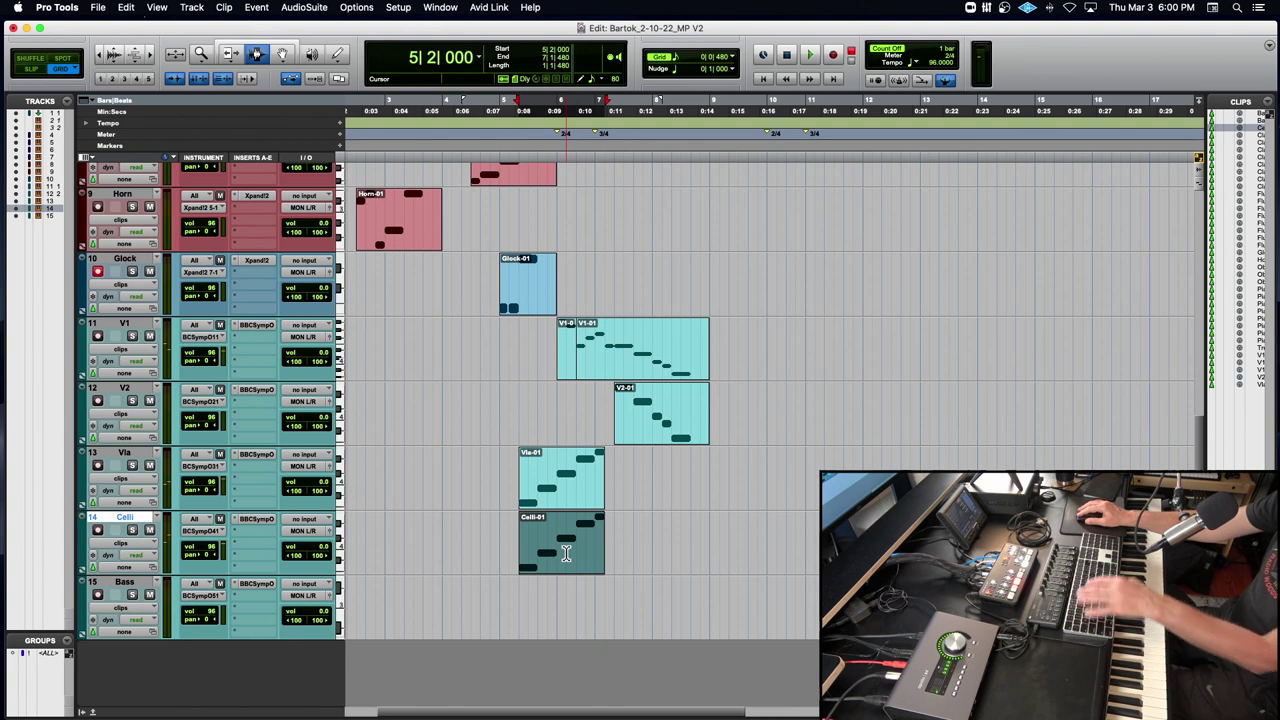
{"action": "key", "text": "Delete"}
{"action": "left_click", "coordinate": [512, 493]}
{"action": "key", "text": "space"}
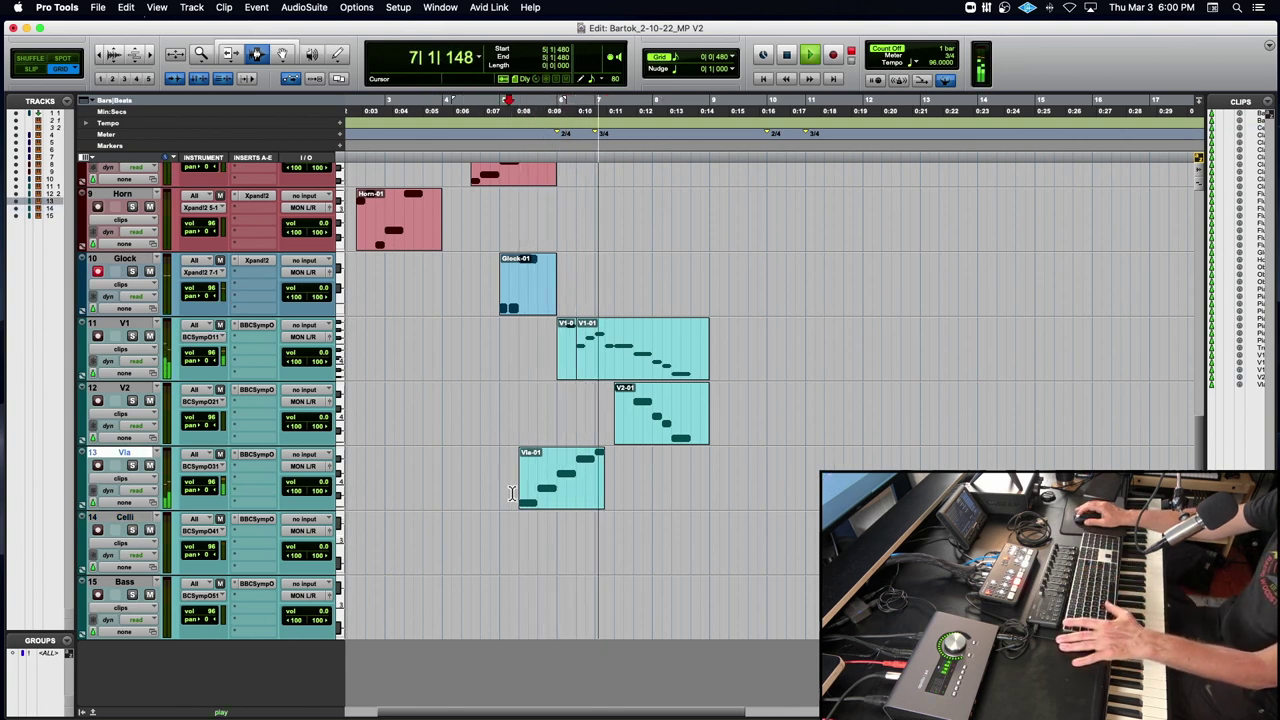
{"action": "key", "text": "space"}
Play the arrangement from 5|2|000 while viewing the Piano 2 track.
{"action": "scroll", "coordinate": [511, 493], "scroll_direction": "up", "scroll_amount": 10}
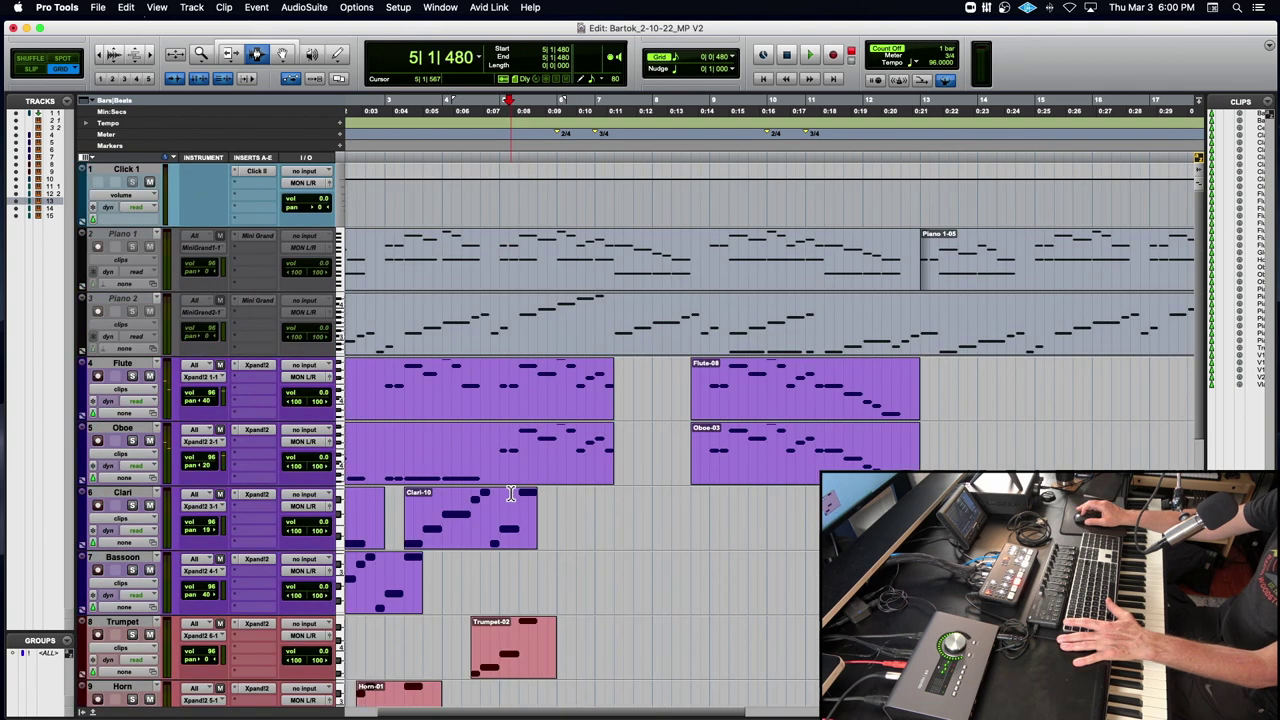
{"action": "left_click", "coordinate": [520, 337]}
{"action": "key", "text": "space"}
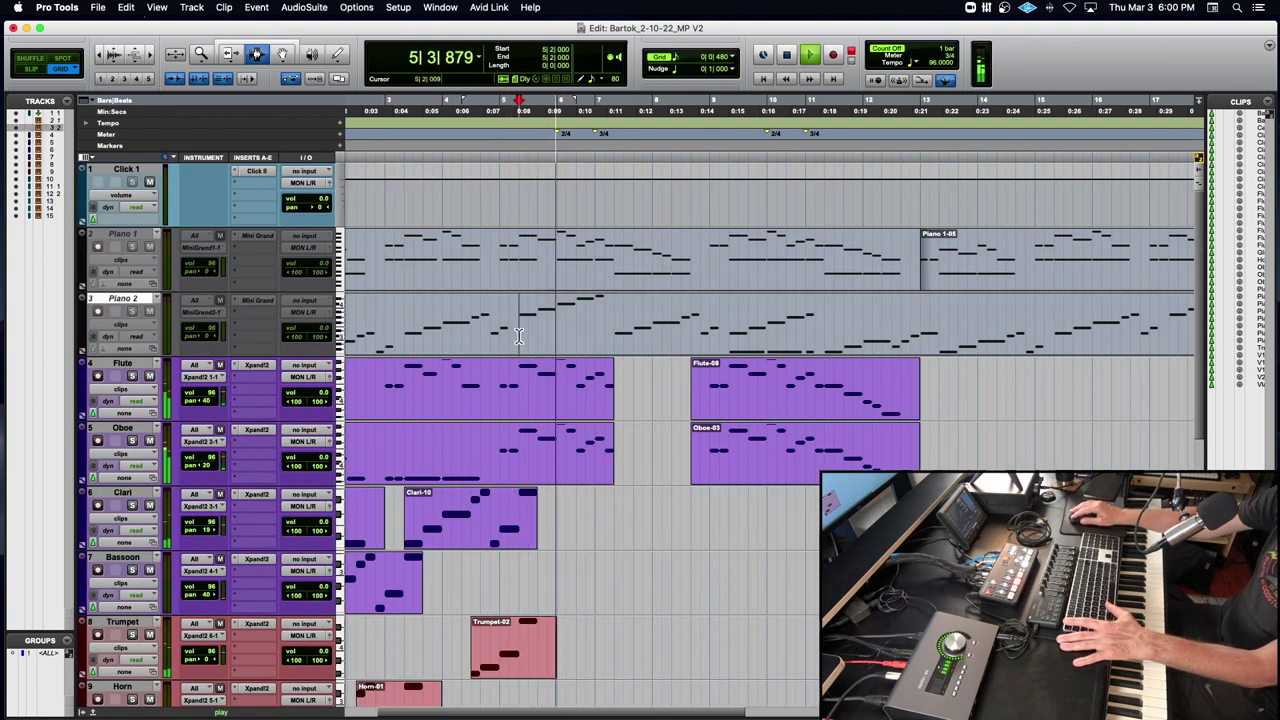
{"action": "key", "text": "space"}
Copy the Piano 2 note from 5|2|000 to 5|3|000 onto the Bass track at 5|2|000.
{"action": "left_click_drag", "start_coordinate": [520, 335], "coordinate": [537, 337]}
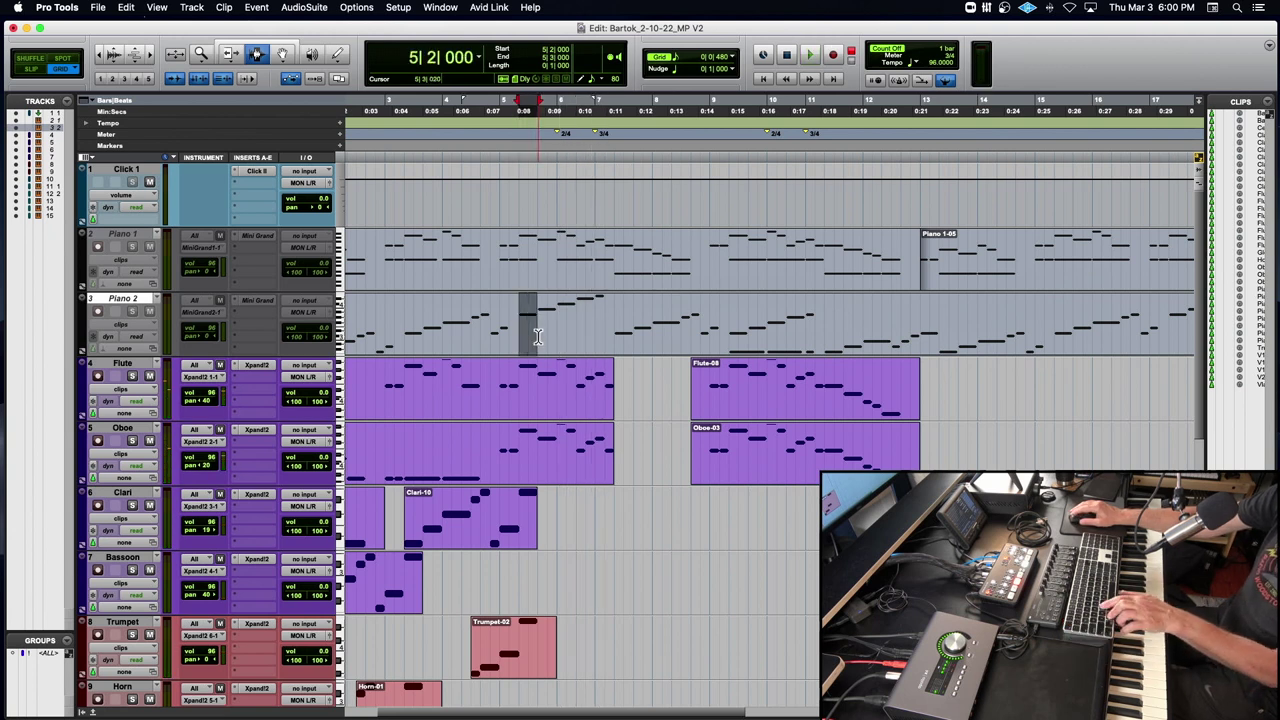
{"action": "scroll", "coordinate": [537, 337], "scroll_direction": "down", "scroll_amount": 10}
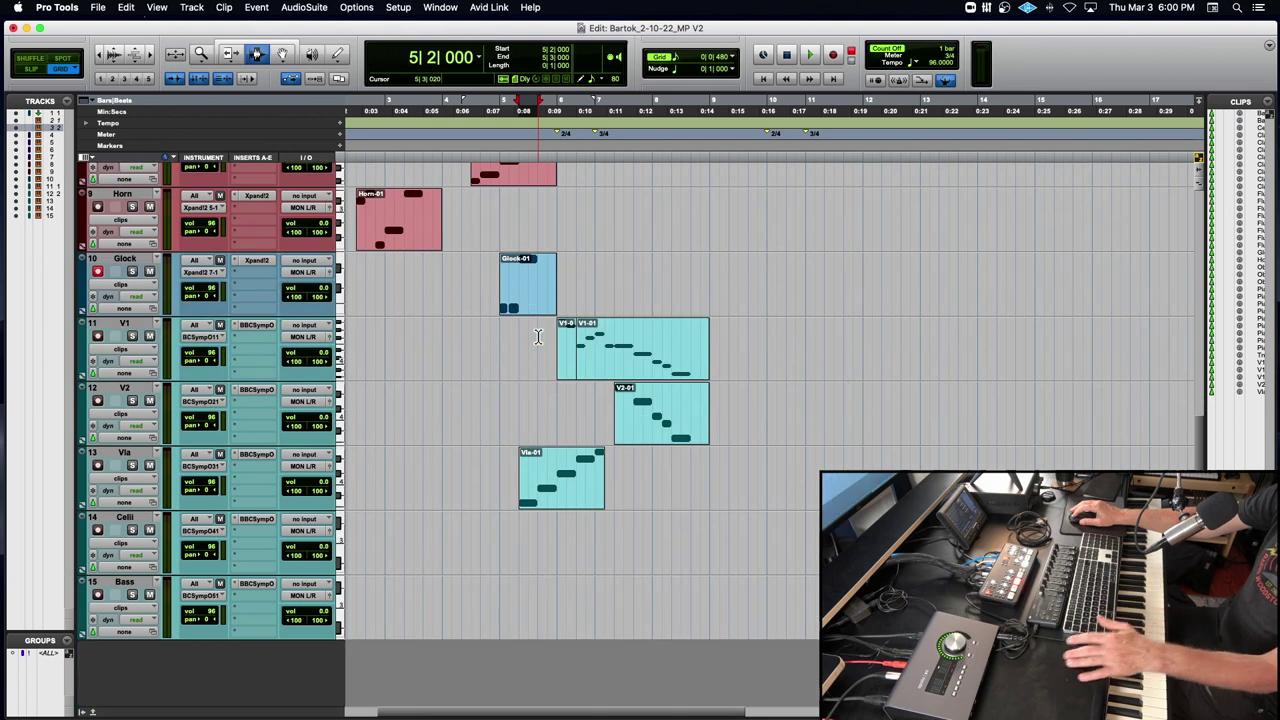
{"action": "left_click", "coordinate": [520, 623]}
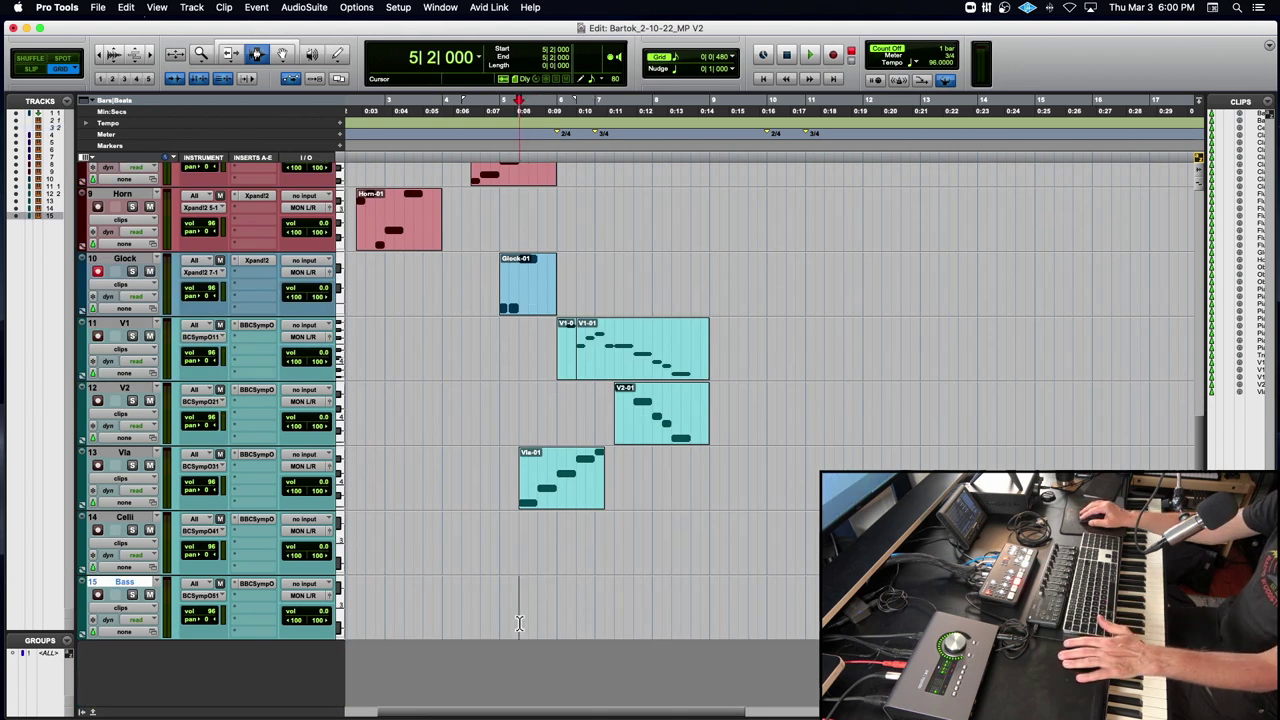
{"action": "key", "text": "super+v"}
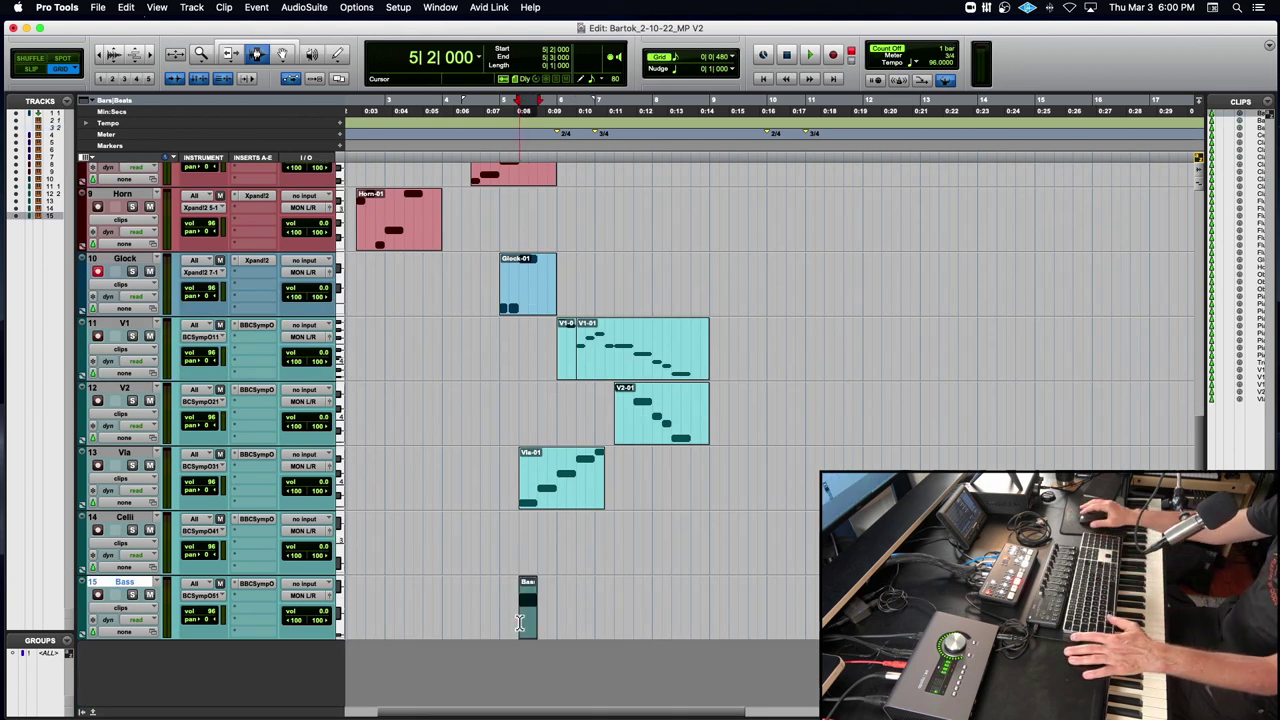
Open the Bass track's BBC Symphony Orchestra instrument to check the Basses' playing technique, and close it again.
{"action": "left_click", "coordinate": [250, 585]}
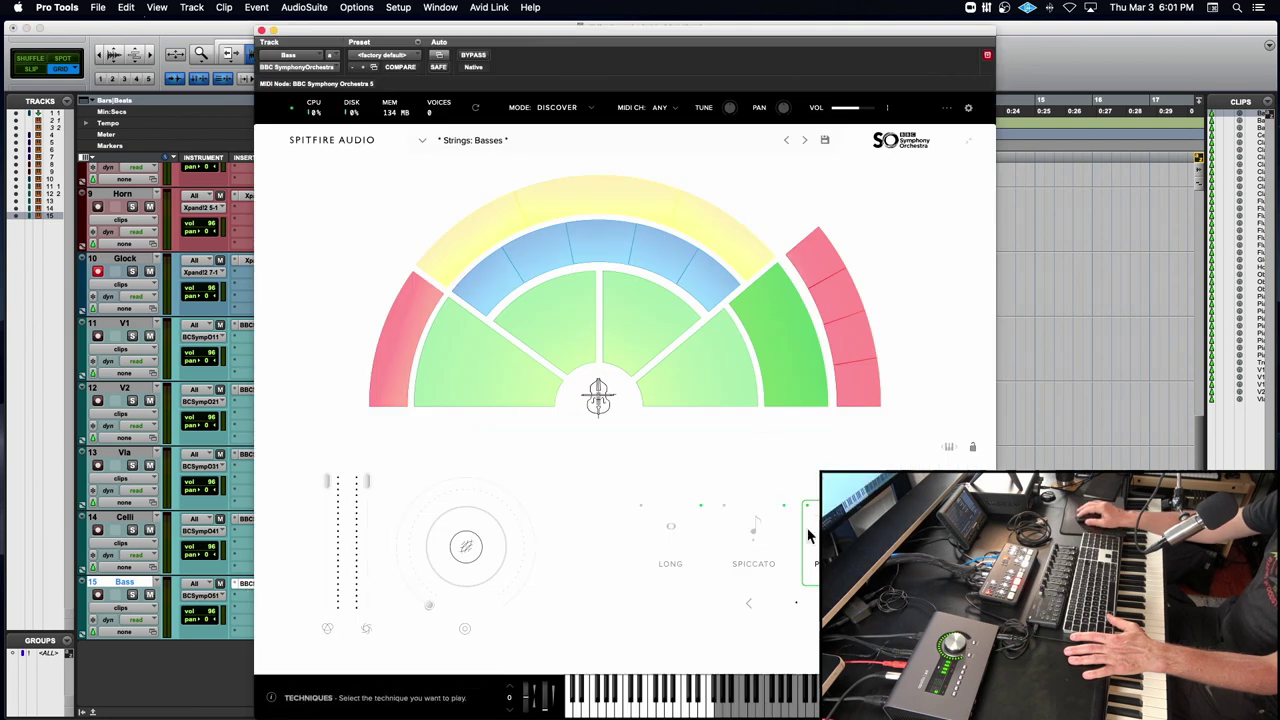
{"action": "left_click", "coordinate": [262, 31]}
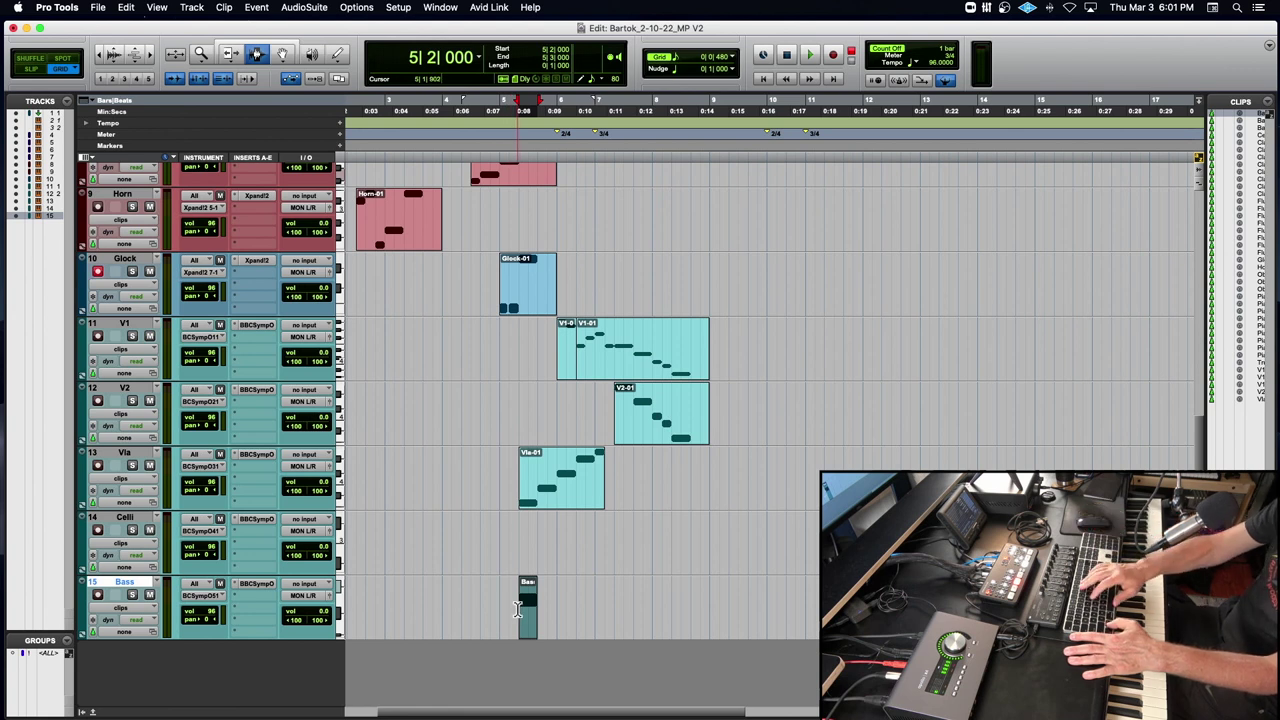
Transpose the Bass note at 5|2|000 down one octave and play it back.
{"action": "key", "text": "alt+t"}
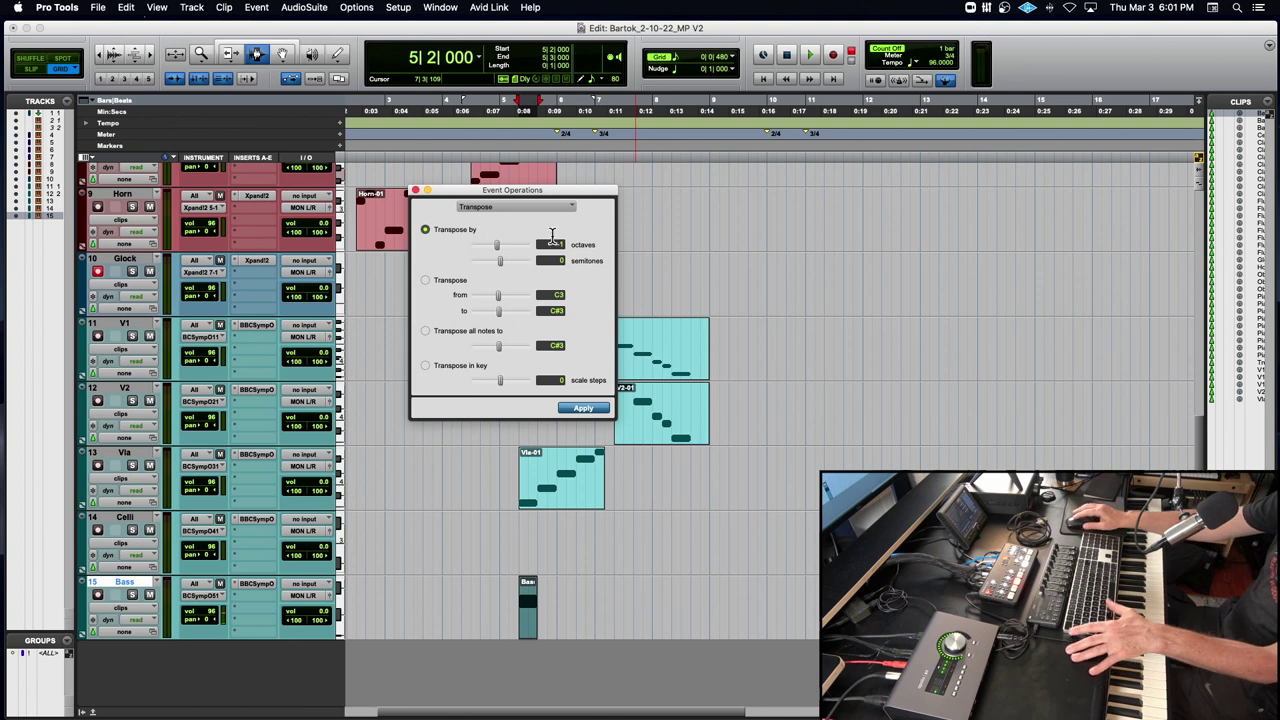
{"action": "left_click", "coordinate": [416, 190]}
{"action": "key", "text": "space"}
{"action": "key", "text": "space"}
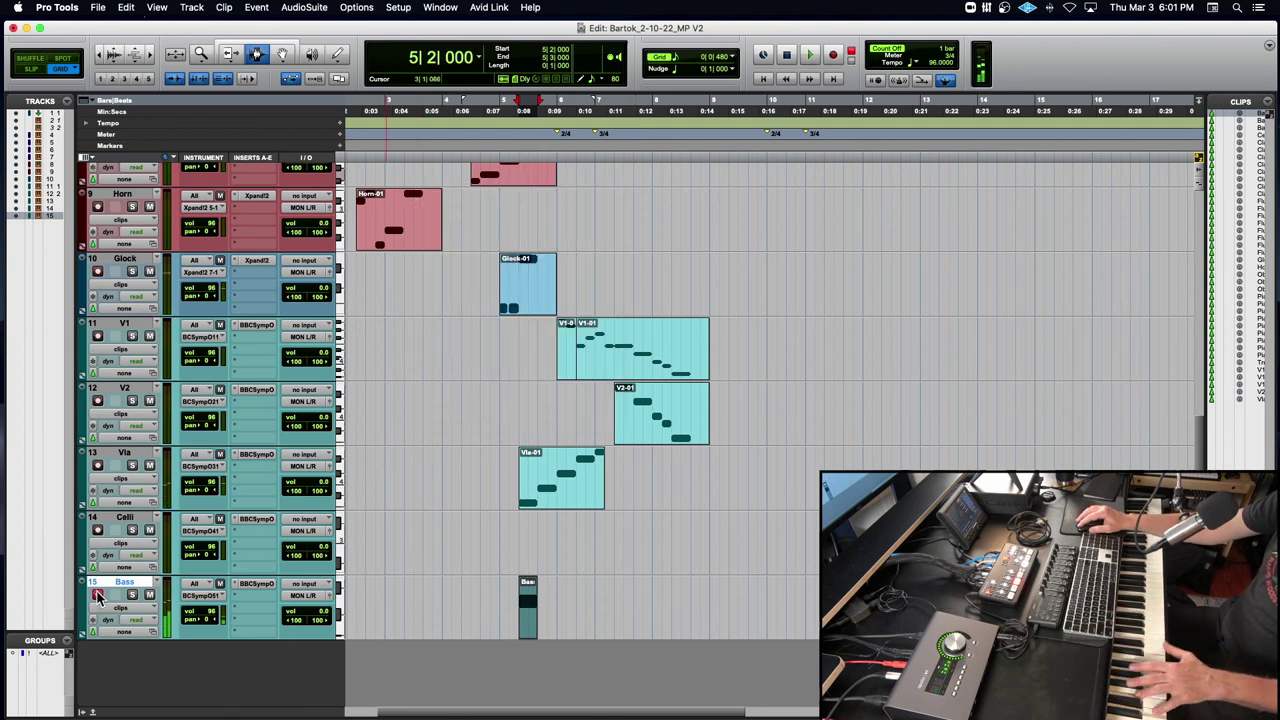
Transpose the Bass note at 5|2|000 down by octave in the MIDI editor, audition it, and close the editor.
{"action": "left_click", "coordinate": [285, 54]}
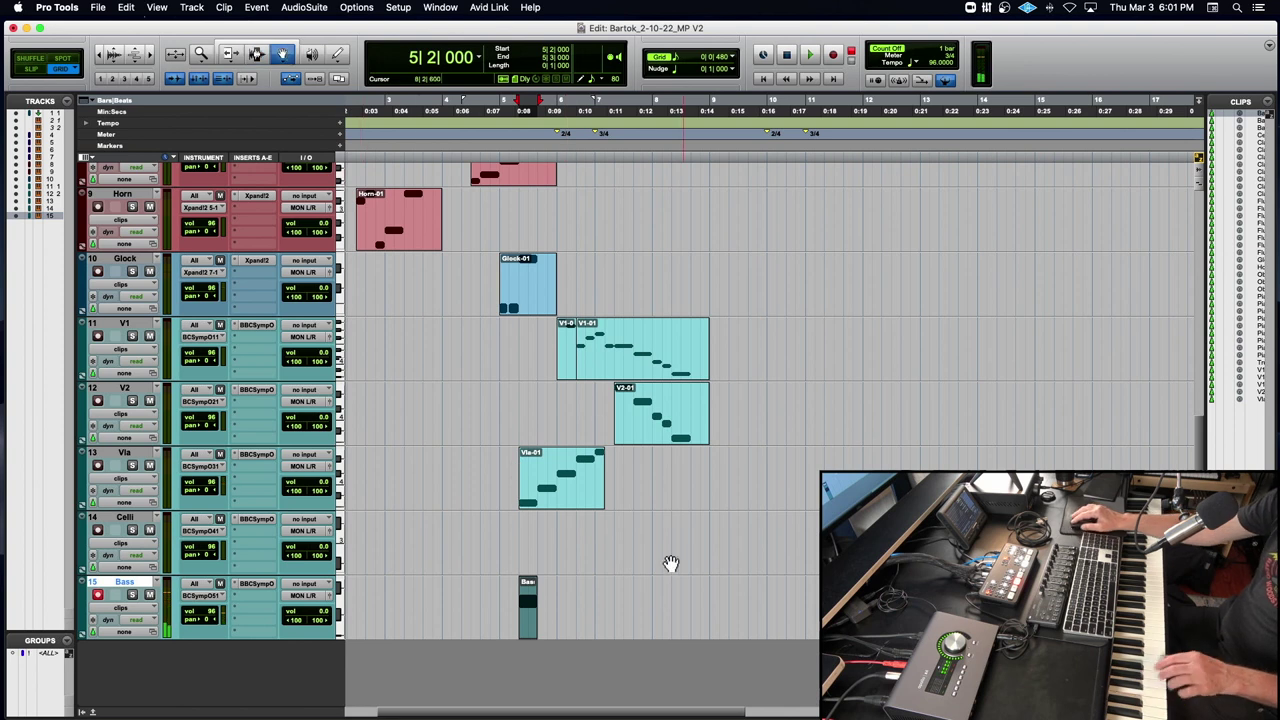
{"action": "double_click", "coordinate": [529, 603]}
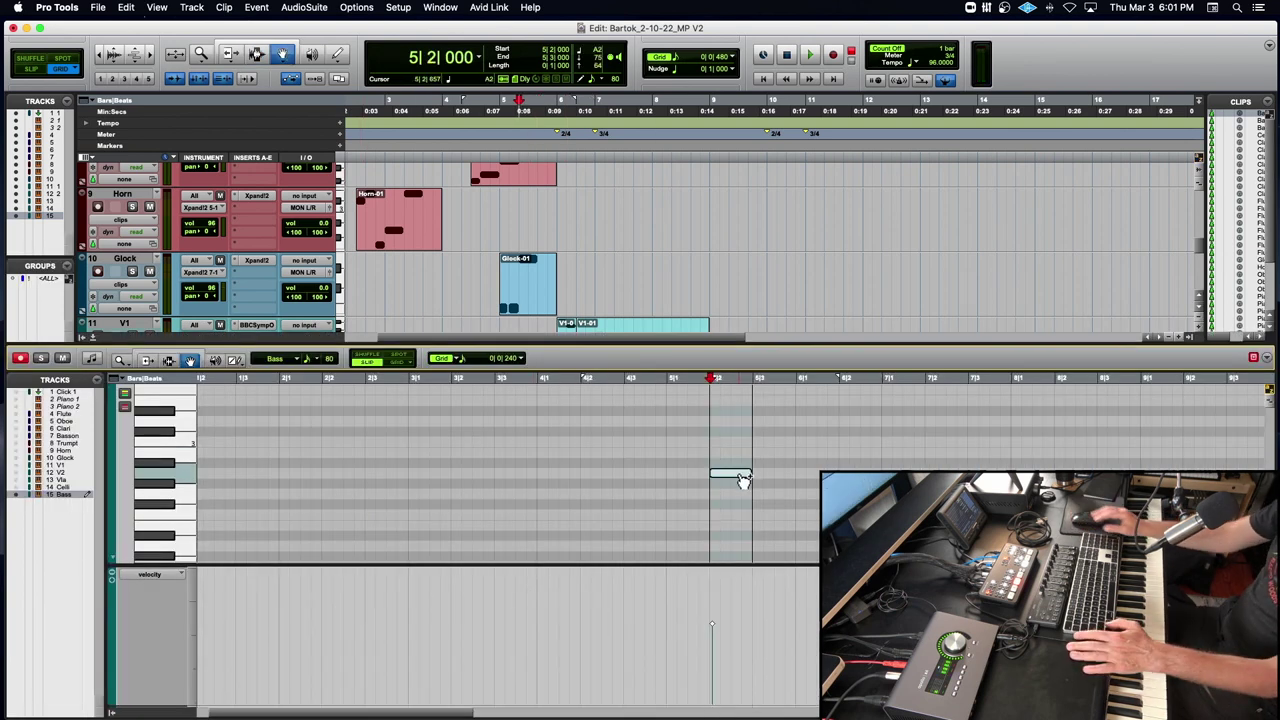
{"action": "left_click_drag", "start_coordinate": [743, 477], "coordinate": [743, 479]}
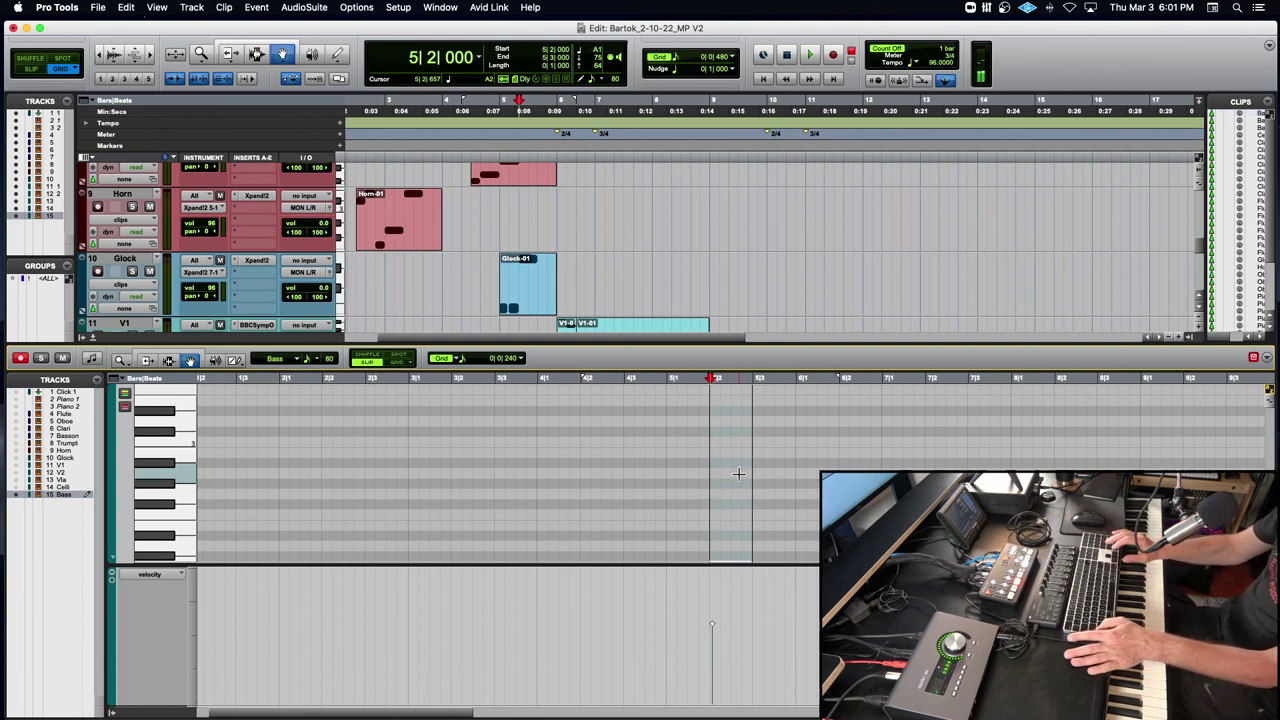
{"action": "key", "text": "space"}
{"action": "key", "text": "space"}
{"action": "key", "text": "space"}
{"action": "key", "text": "space"}
{"action": "left_click", "coordinate": [93, 337]}
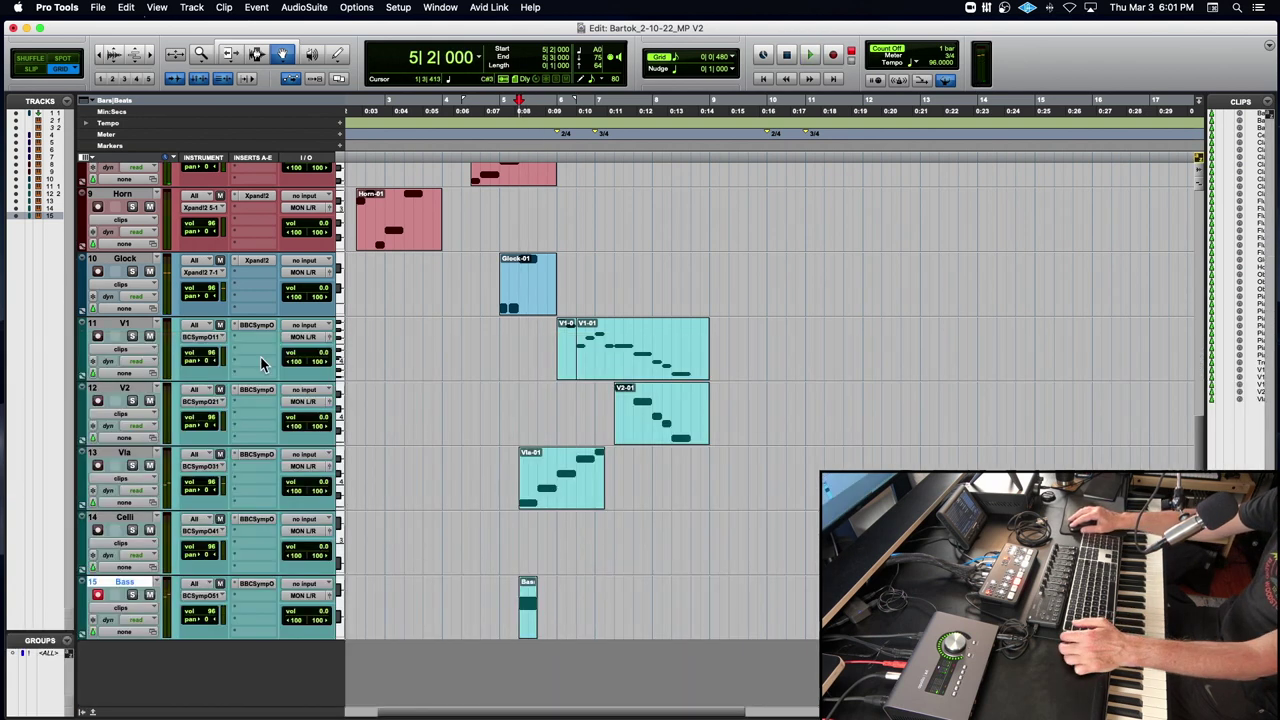
Play the arrangement from 3|3|480 to hear the lowered Bass note in context.
{"action": "left_click", "coordinate": [430, 140]}
{"action": "key", "text": "space"}
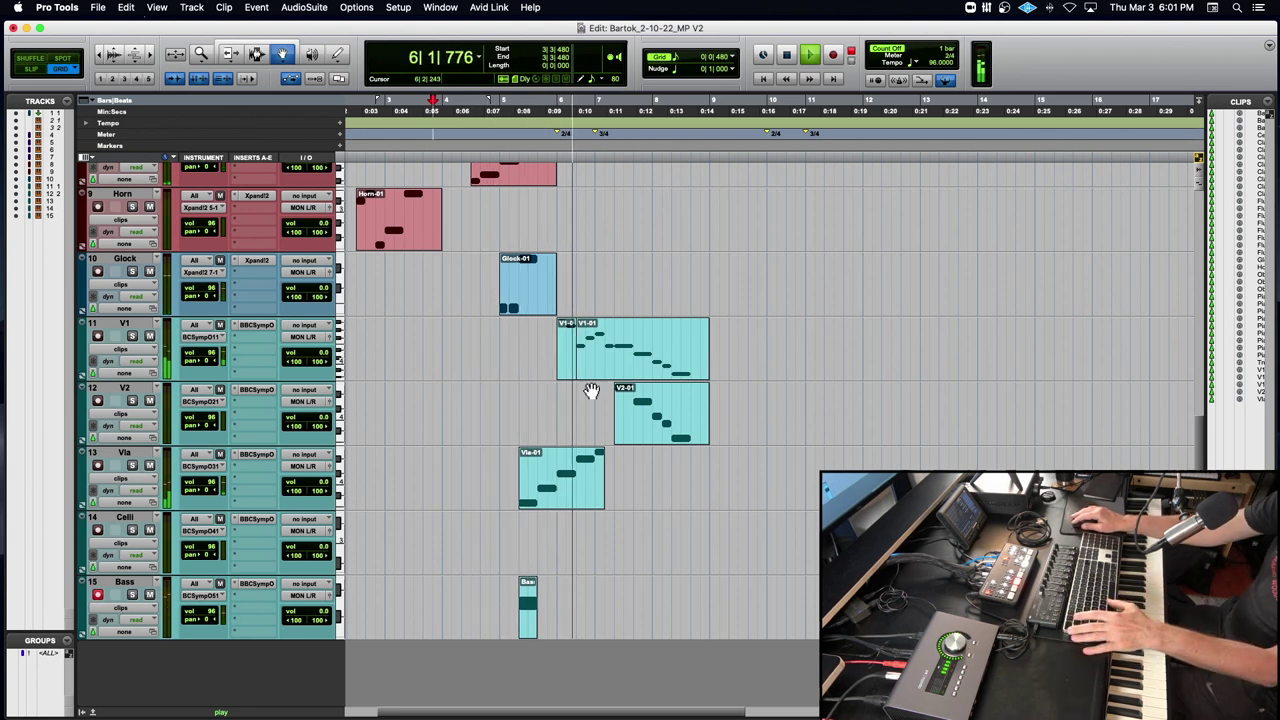
{"action": "key", "text": "space"}
{"action": "left_click", "coordinate": [528, 625]}
{"action": "left_click_drag", "start_coordinate": [528, 625], "coordinate": [566, 625]}
{"action": "left_click", "coordinate": [527, 166]}
{"action": "key", "text": "space"}
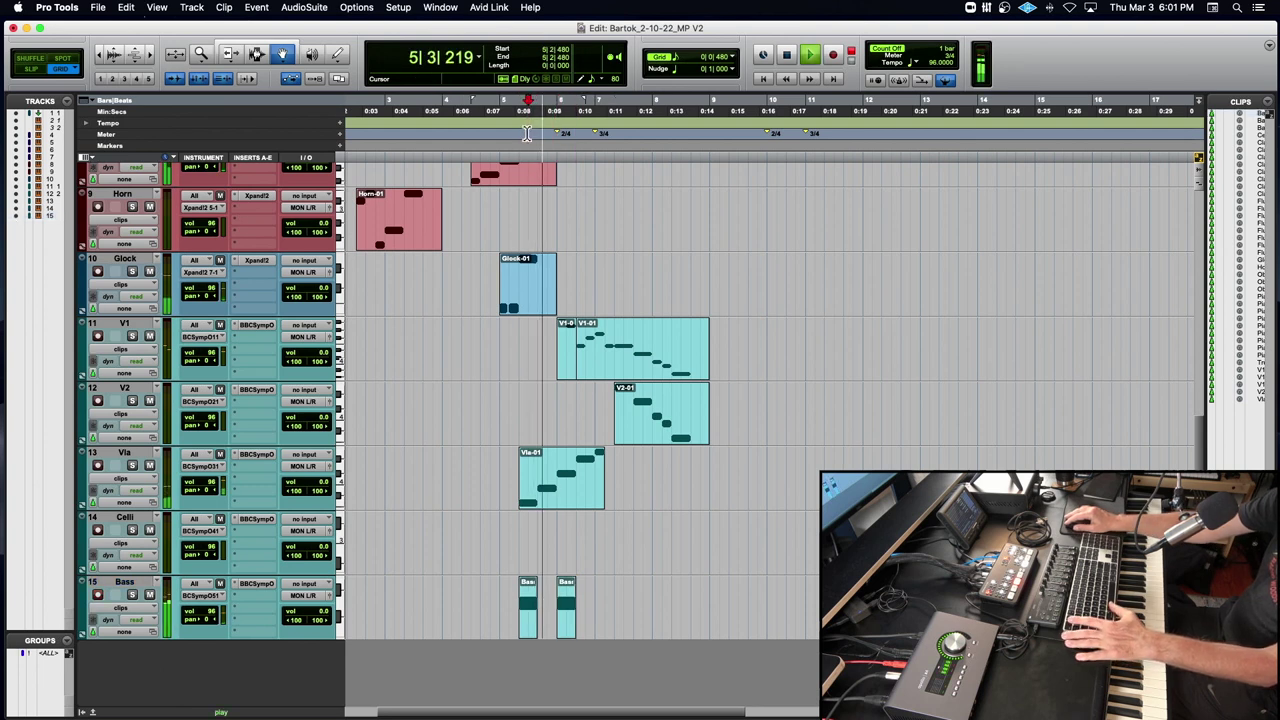
{"action": "key", "text": "space"}
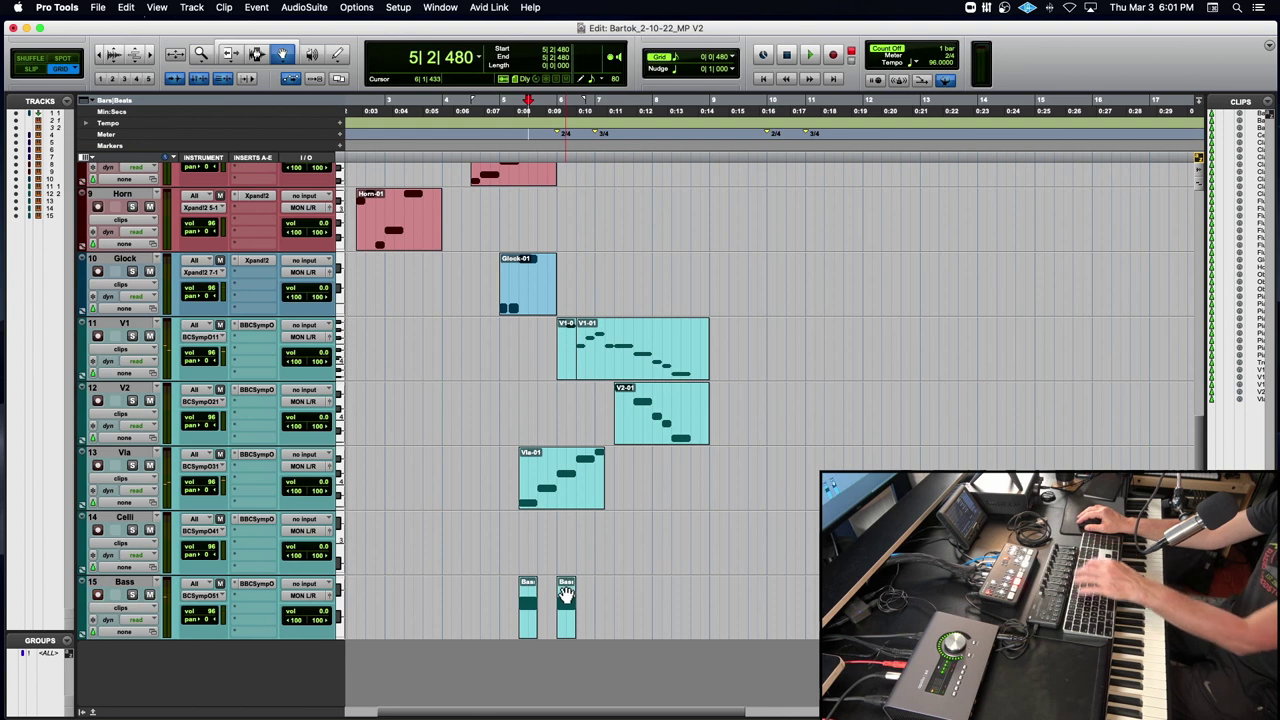
{"action": "left_click_drag", "start_coordinate": [566, 594], "coordinate": [523, 590]}
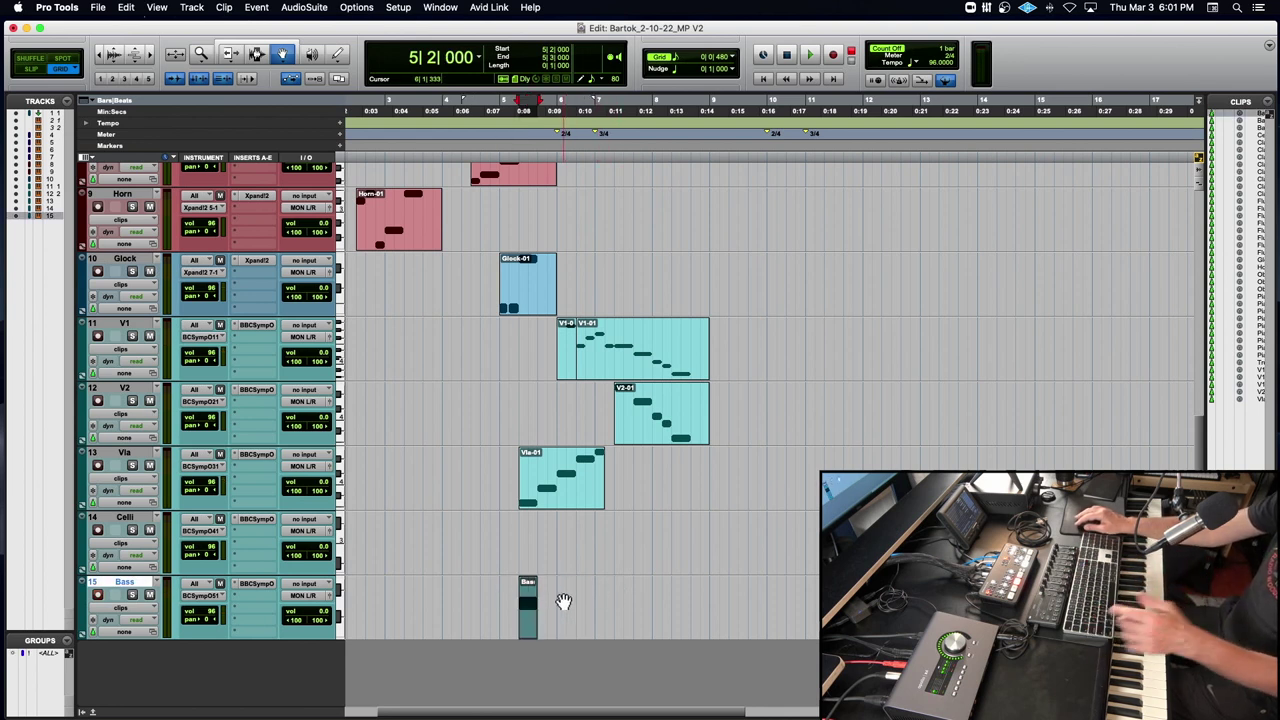
{"action": "left_click", "coordinate": [513, 593]}
{"action": "left_click", "coordinate": [529, 600]}
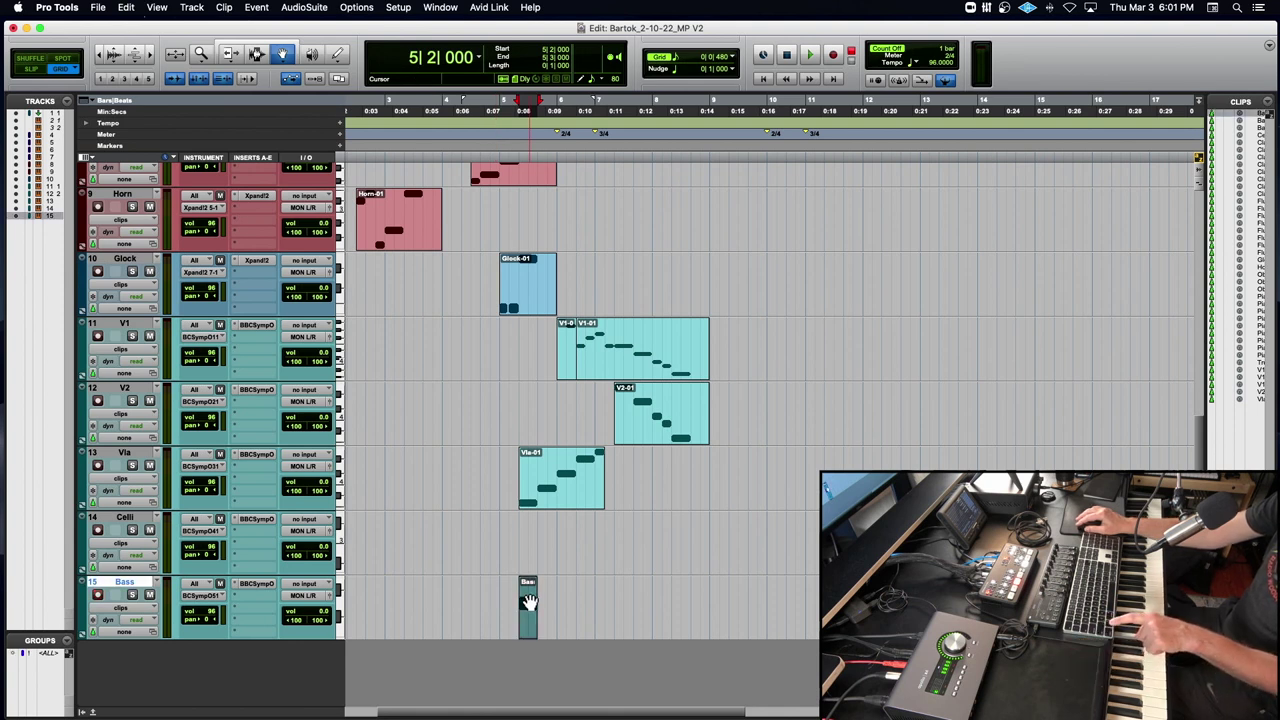
Copy the Bass clip at 5|2|000 to 6|1|000, play back from 5|2|000, and add another copy at 7|1|000.
{"action": "left_click_drag", "start_coordinate": [529, 600], "coordinate": [566, 601]}
{"action": "left_click", "coordinate": [518, 140]}
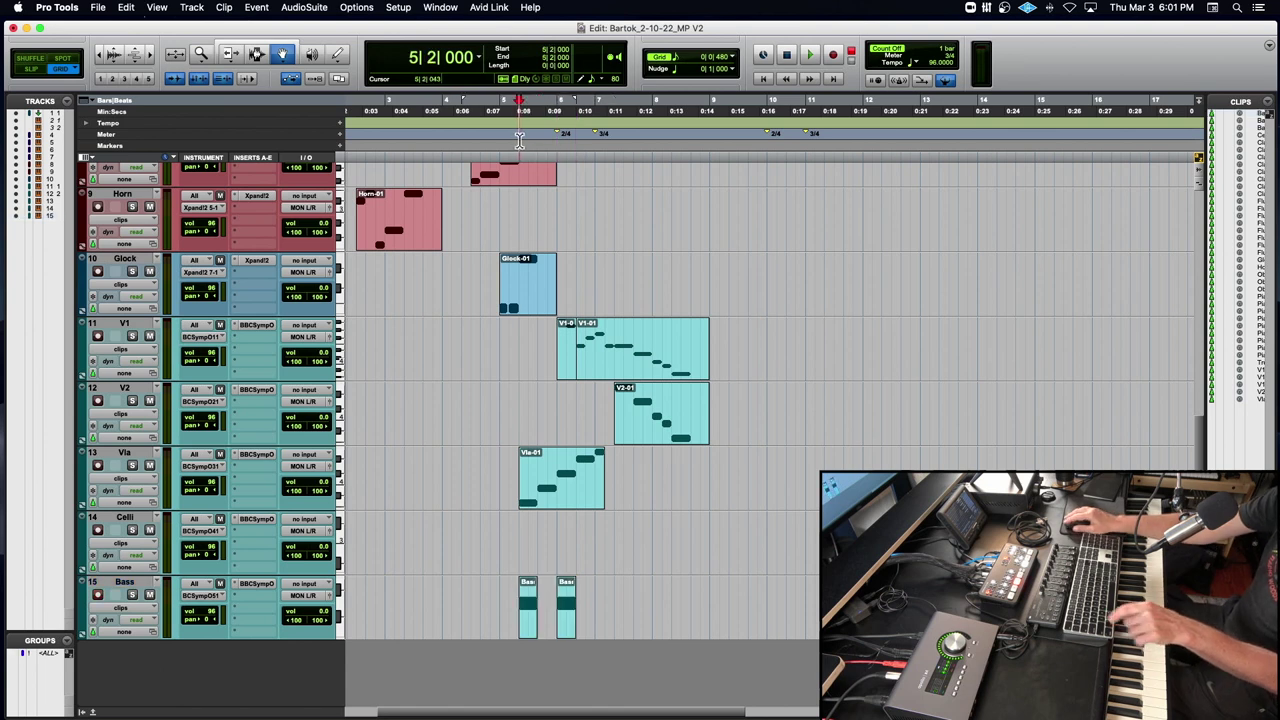
{"action": "key", "text": "space"}
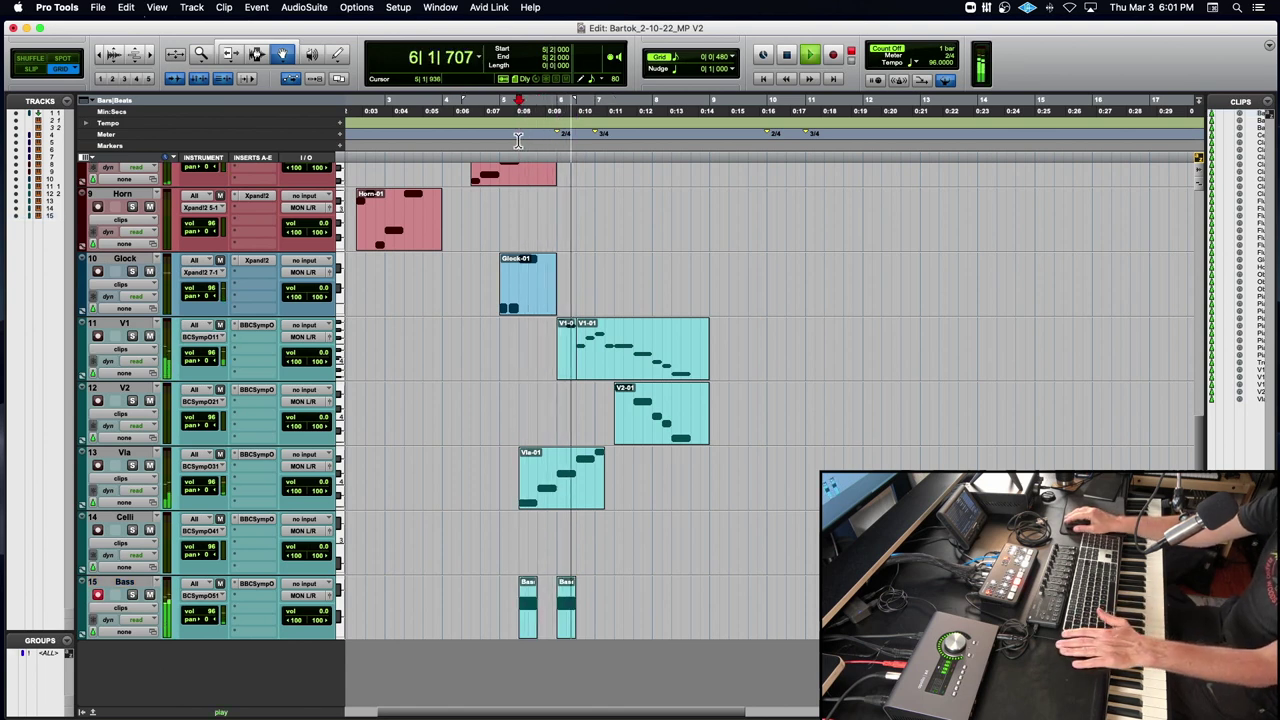
{"action": "key", "text": "space"}
{"action": "left_click_drag", "start_coordinate": [565, 577], "coordinate": [606, 612]}
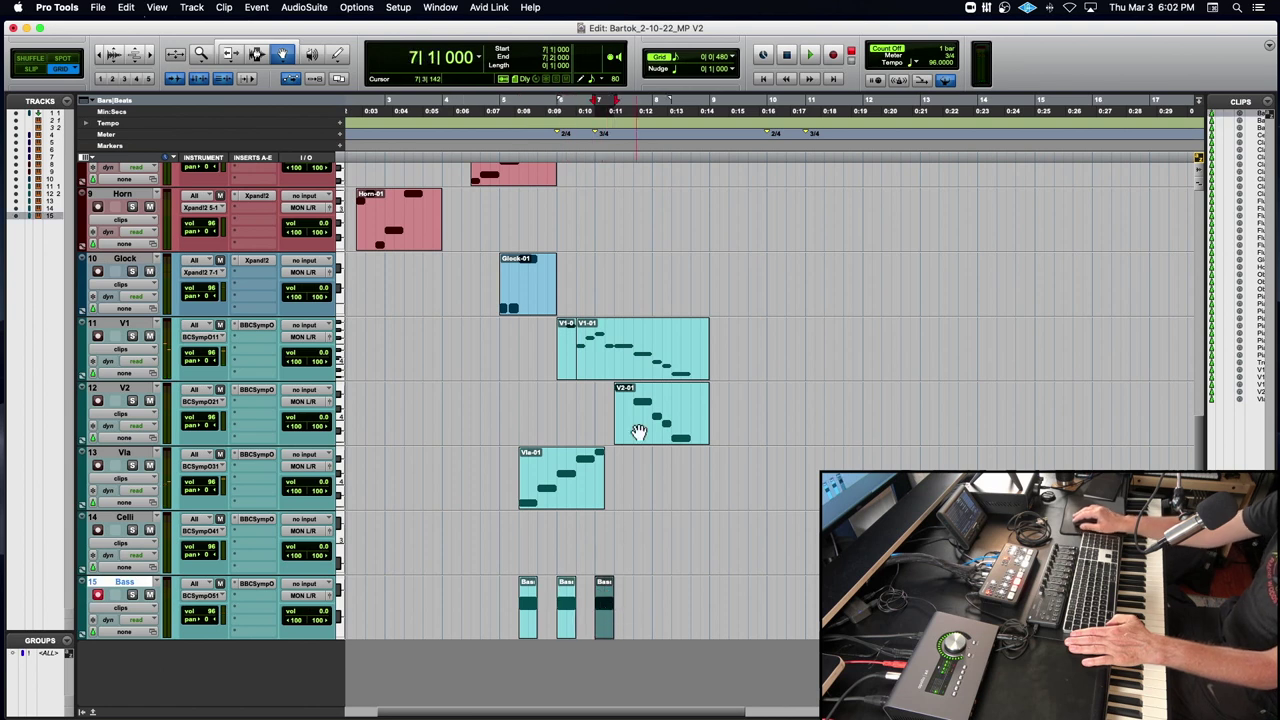
Copy the Piano 1 passage from 6|1|000 to 8|3|000 and paste it on the Horn track at 7|1|000.
{"action": "left_click", "coordinate": [646, 412]}
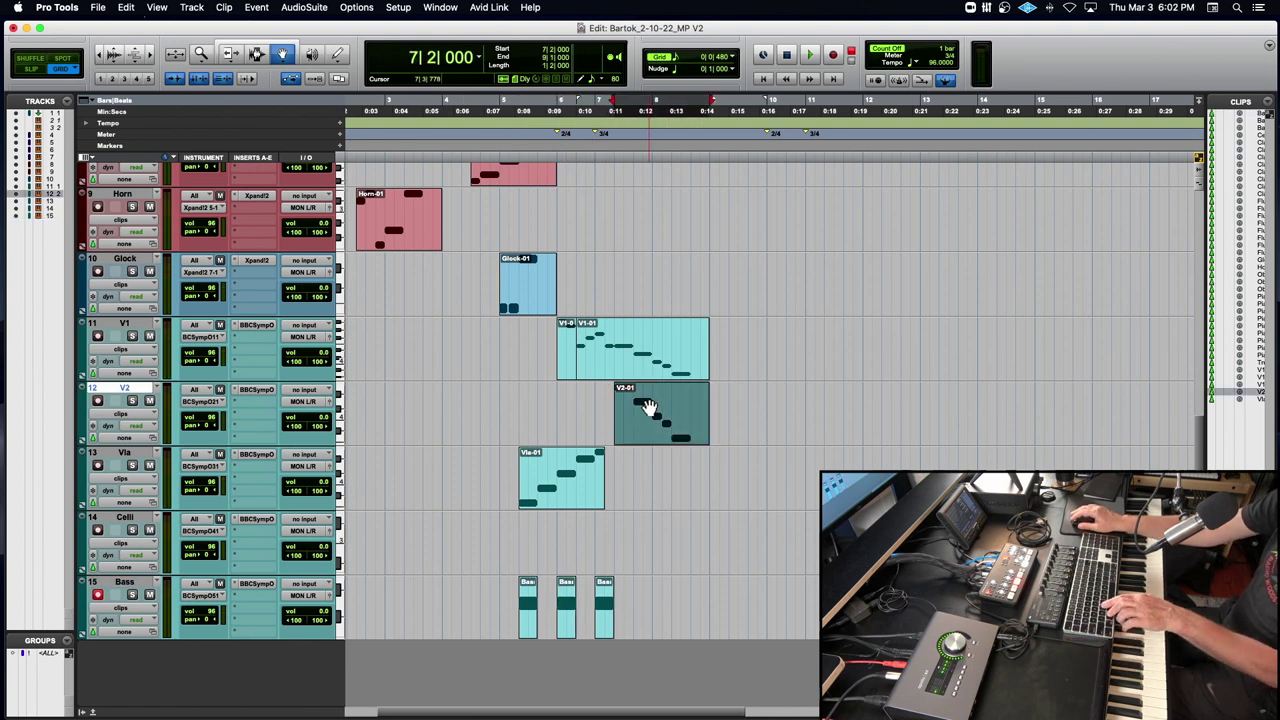
{"action": "scroll", "coordinate": [648, 408], "scroll_direction": "up", "scroll_amount": 10}
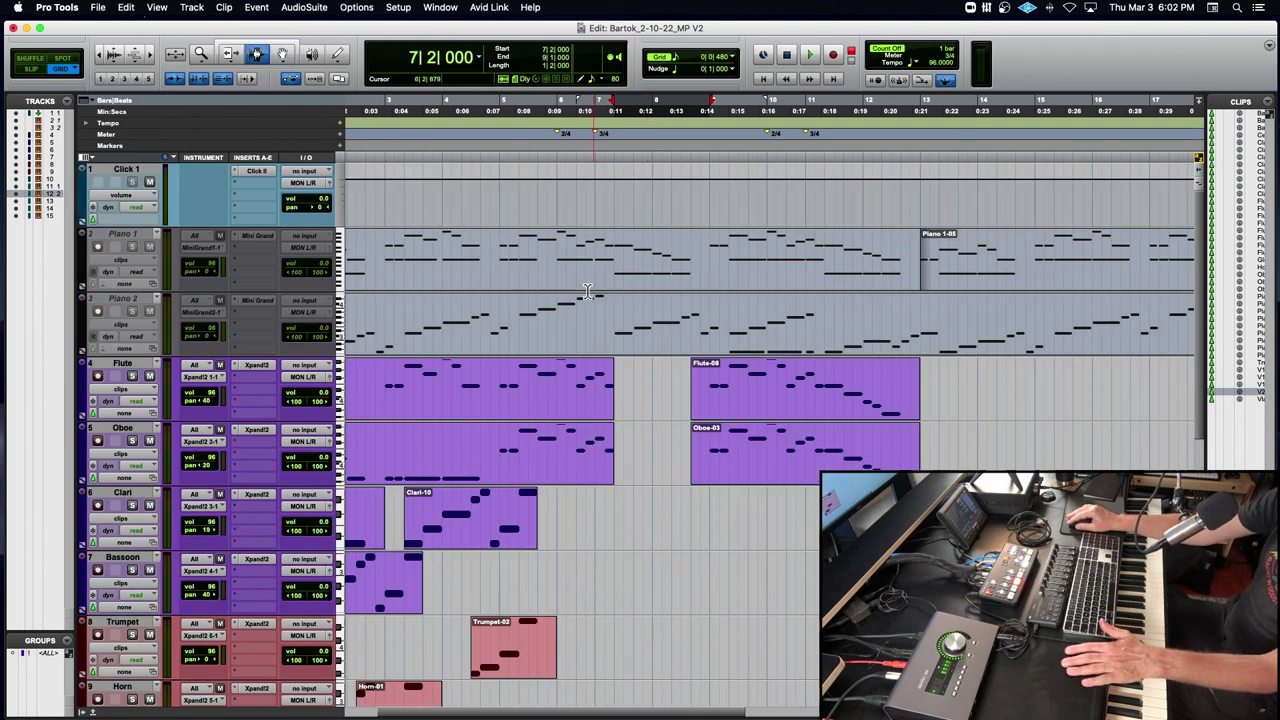
{"action": "left_click_drag", "start_coordinate": [559, 272], "coordinate": [692, 279]}
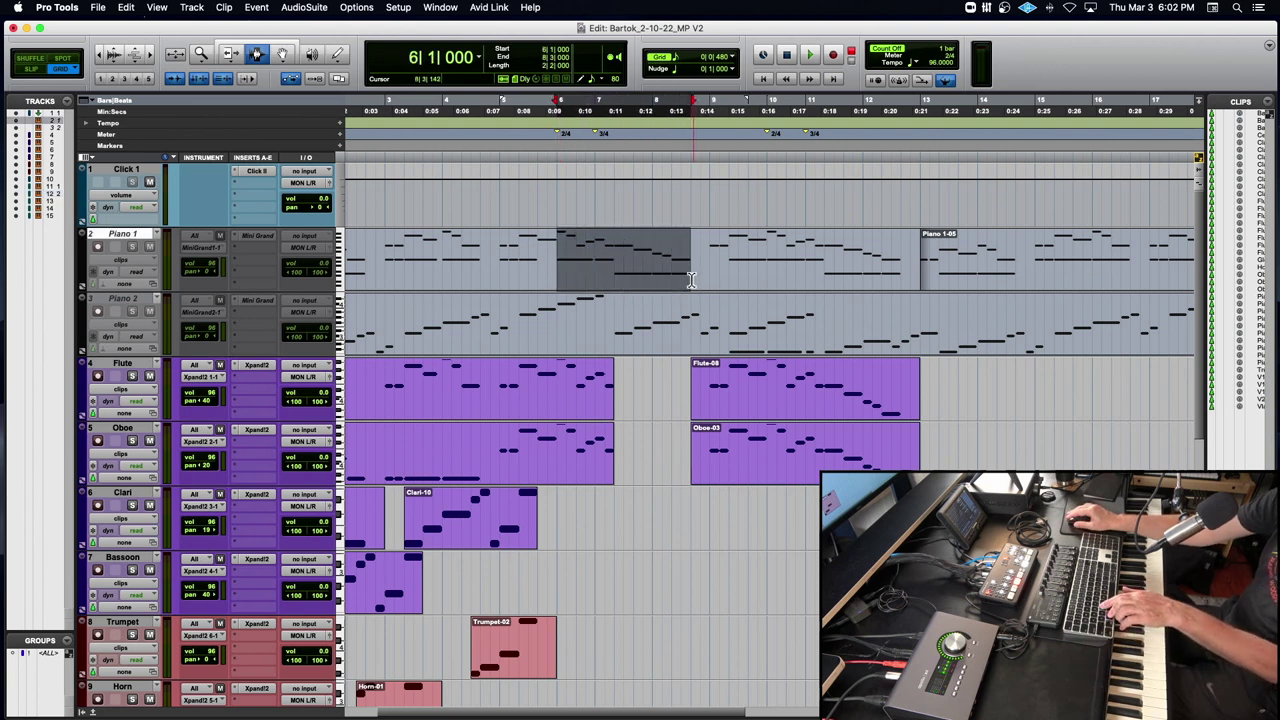
{"action": "scroll", "coordinate": [600, 511], "scroll_direction": "down", "scroll_amount": 1}
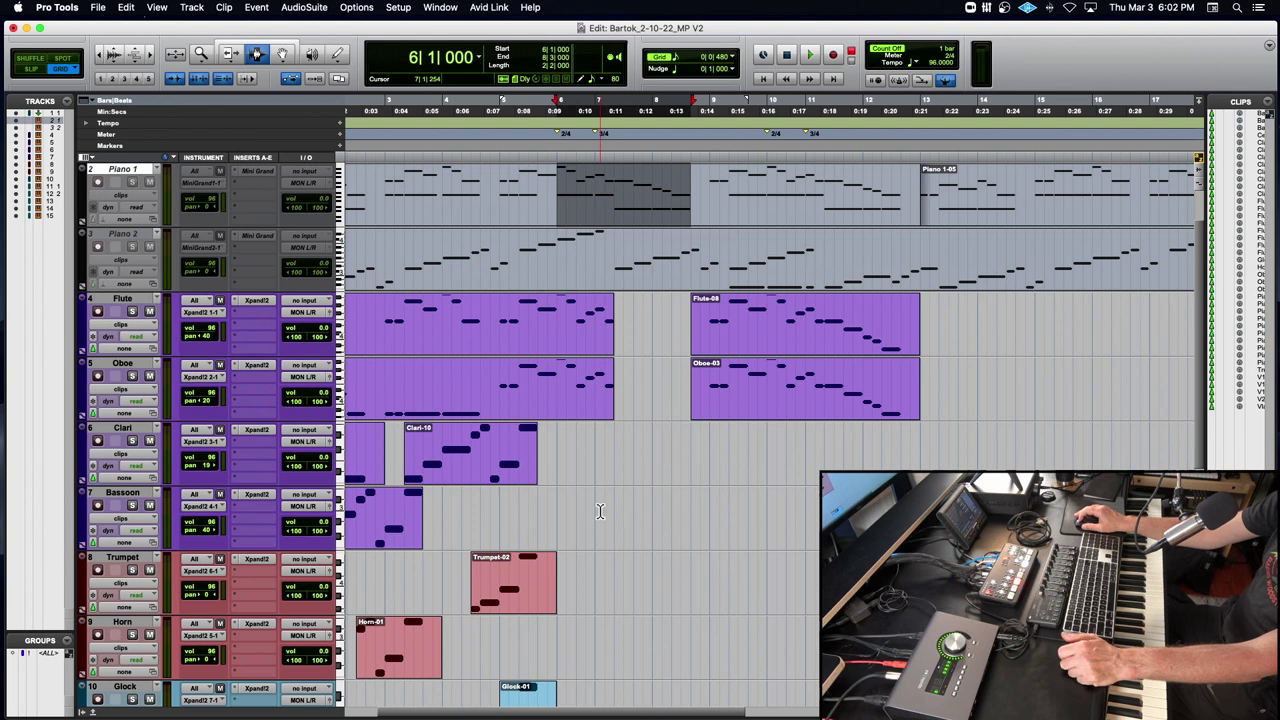
{"action": "scroll", "coordinate": [600, 511], "scroll_direction": "down", "scroll_amount": 1}
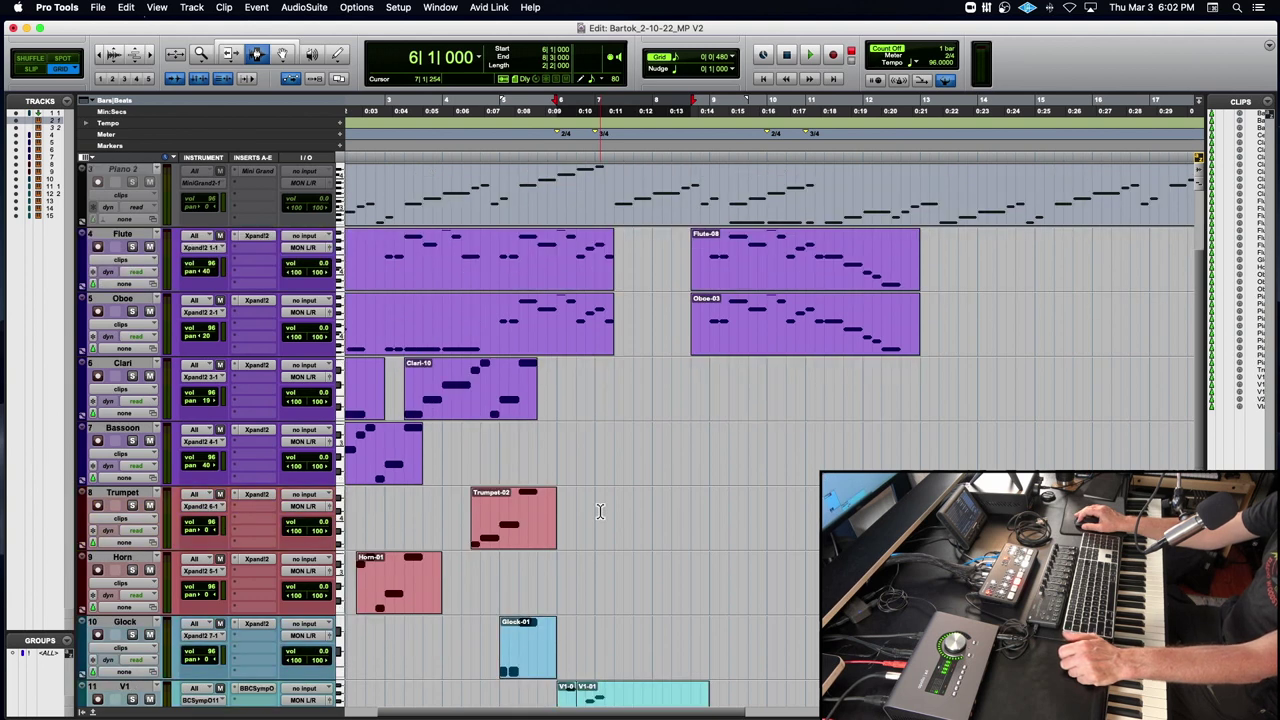
{"action": "left_click", "coordinate": [596, 565]}
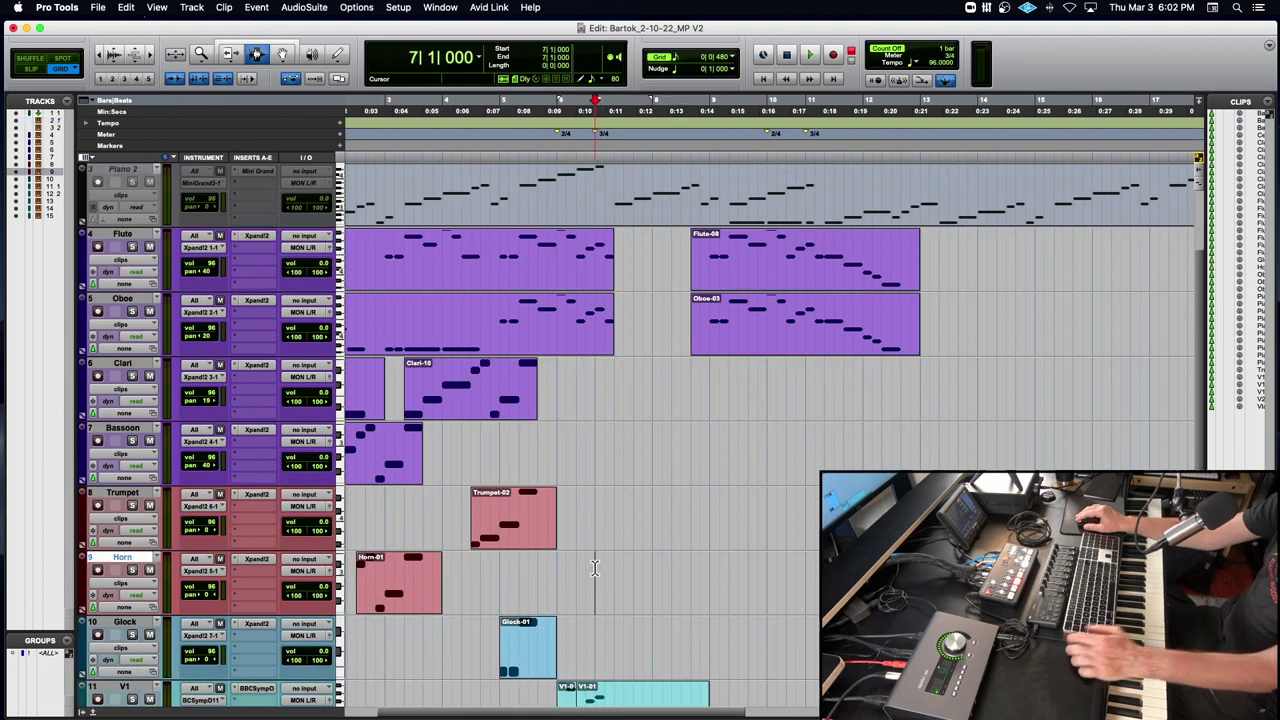
{"action": "key", "text": "super+v"}
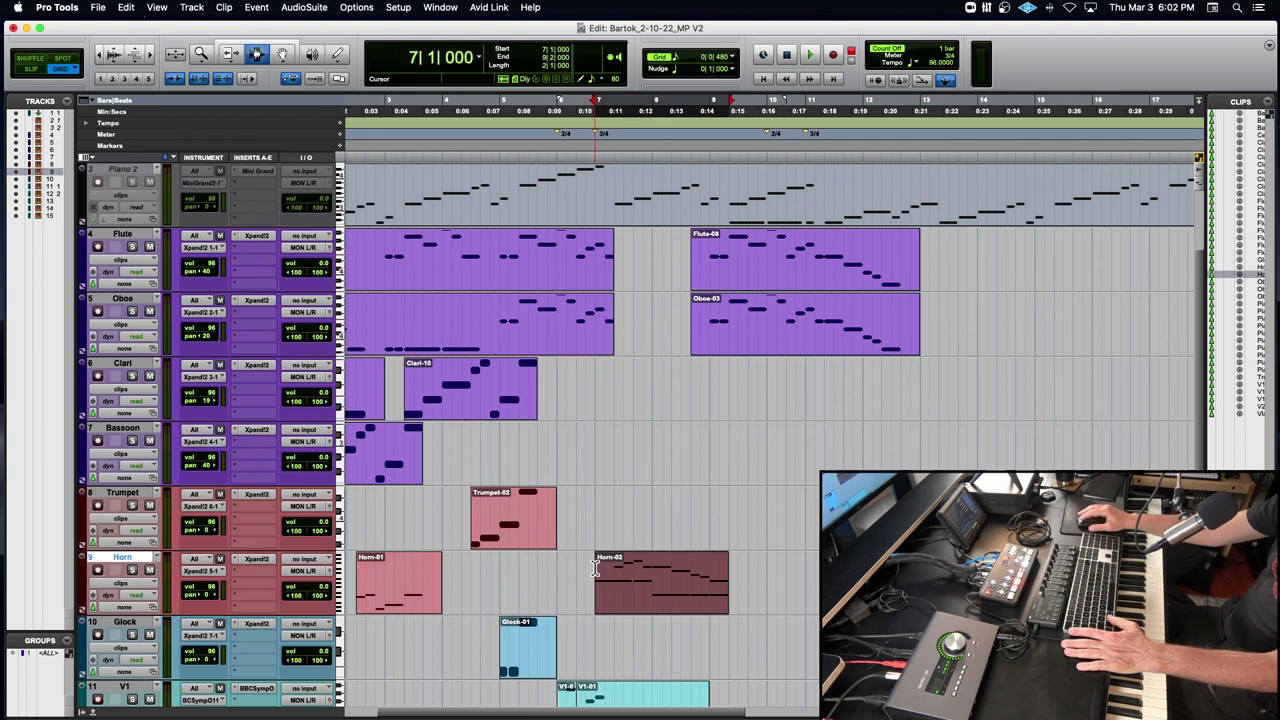
Delete the upper melody notes from the pasted Horn clip, keep its sustained lower notes, and play back from 6|2|526.
{"action": "left_click", "coordinate": [590, 521]}
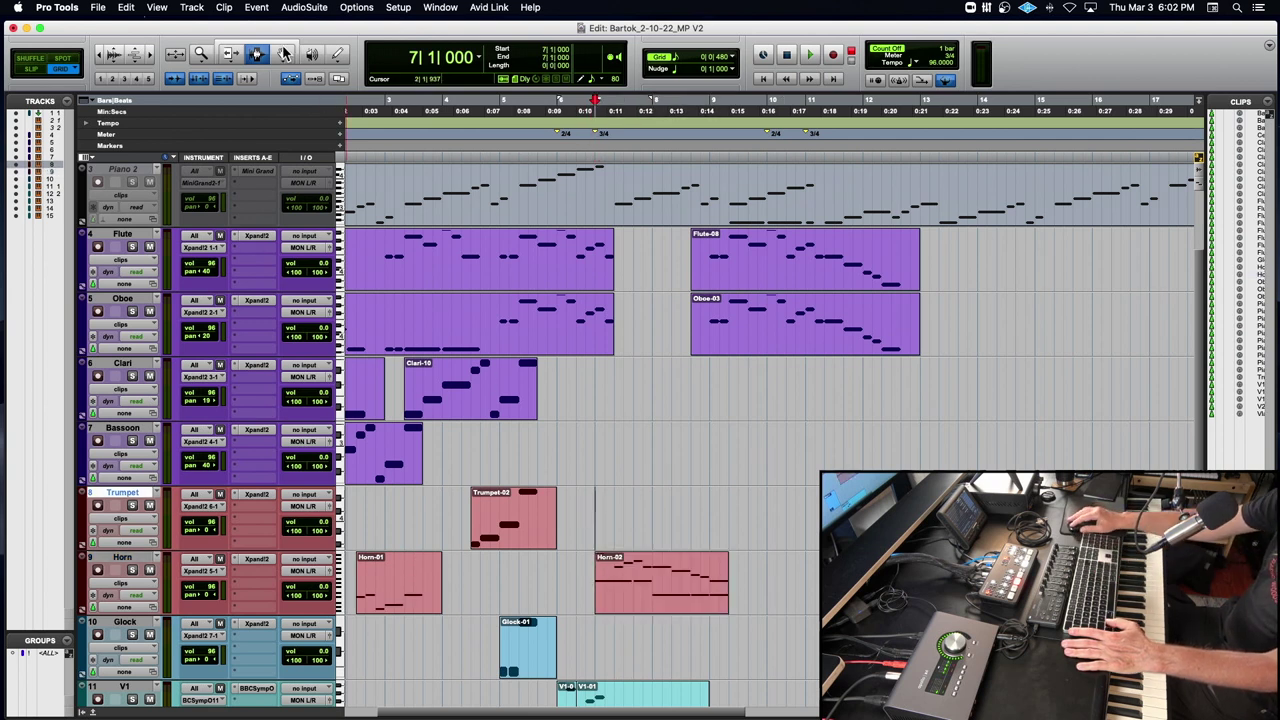
{"action": "double_click", "coordinate": [653, 596]}
{"action": "left_click", "coordinate": [577, 450]}
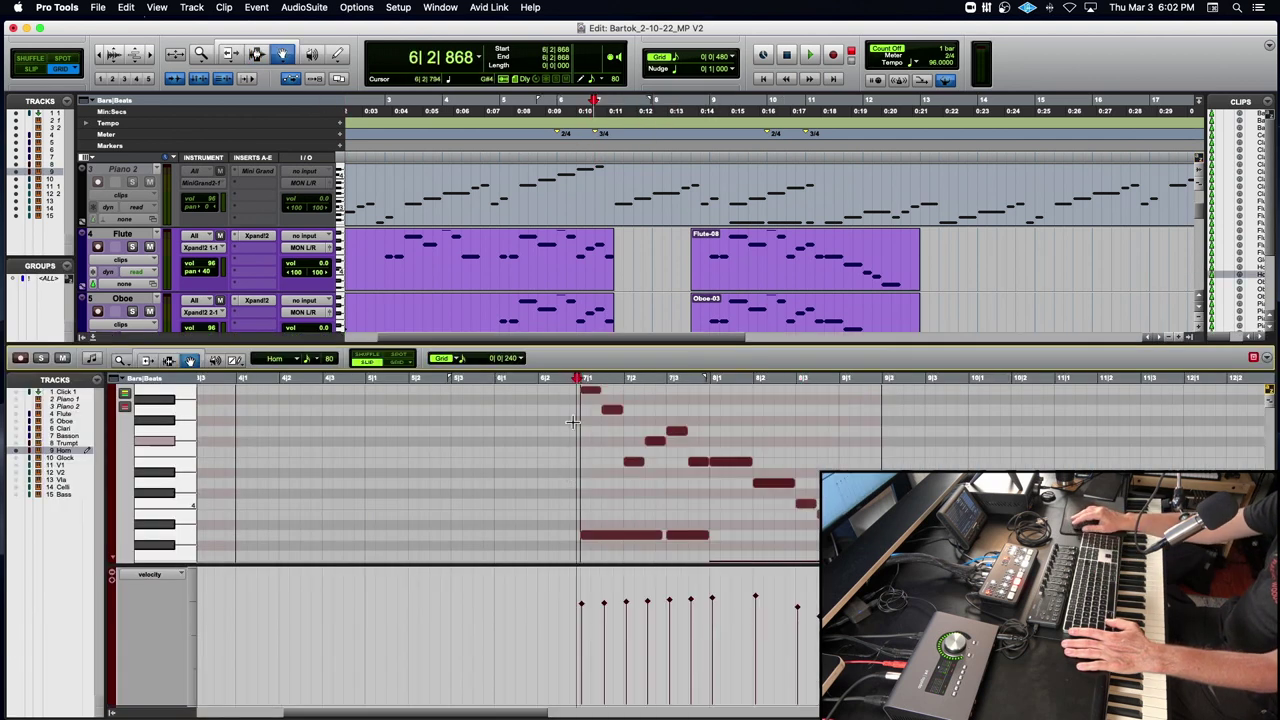
{"action": "left_click_drag", "start_coordinate": [568, 392], "coordinate": [790, 485]}
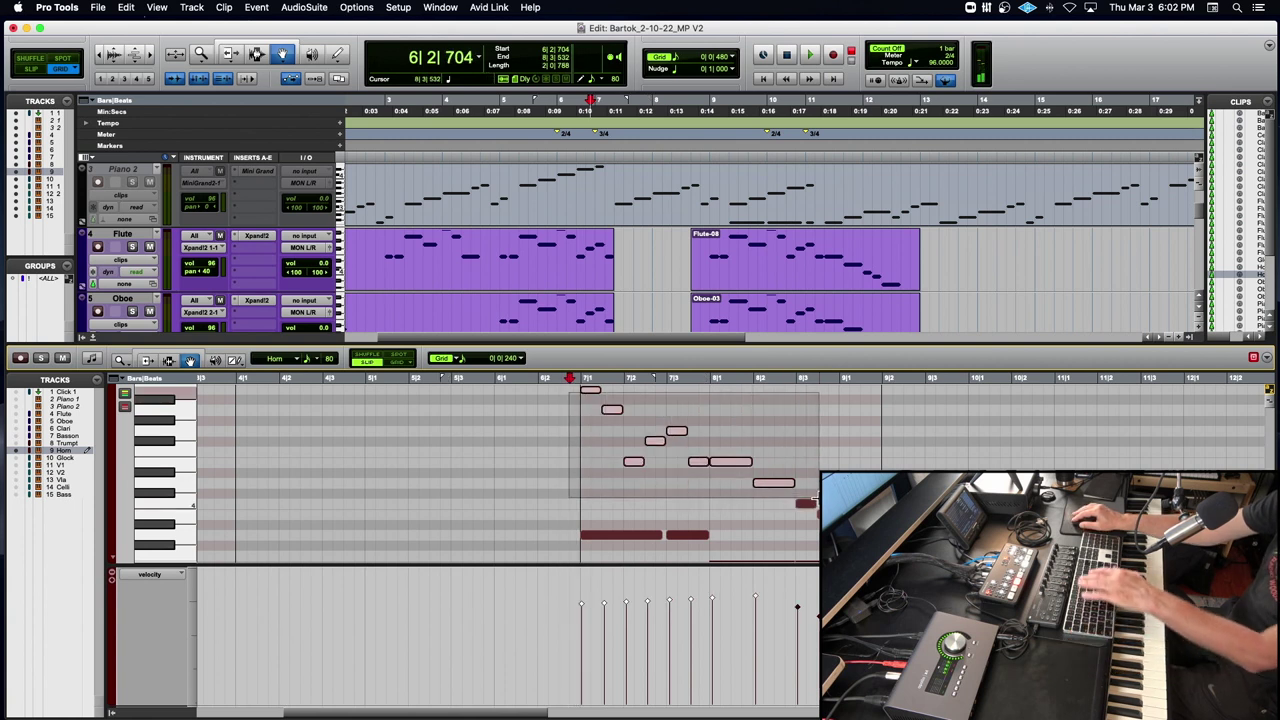
{"action": "key", "text": "Delete"}
{"action": "left_click", "coordinate": [796, 485]}
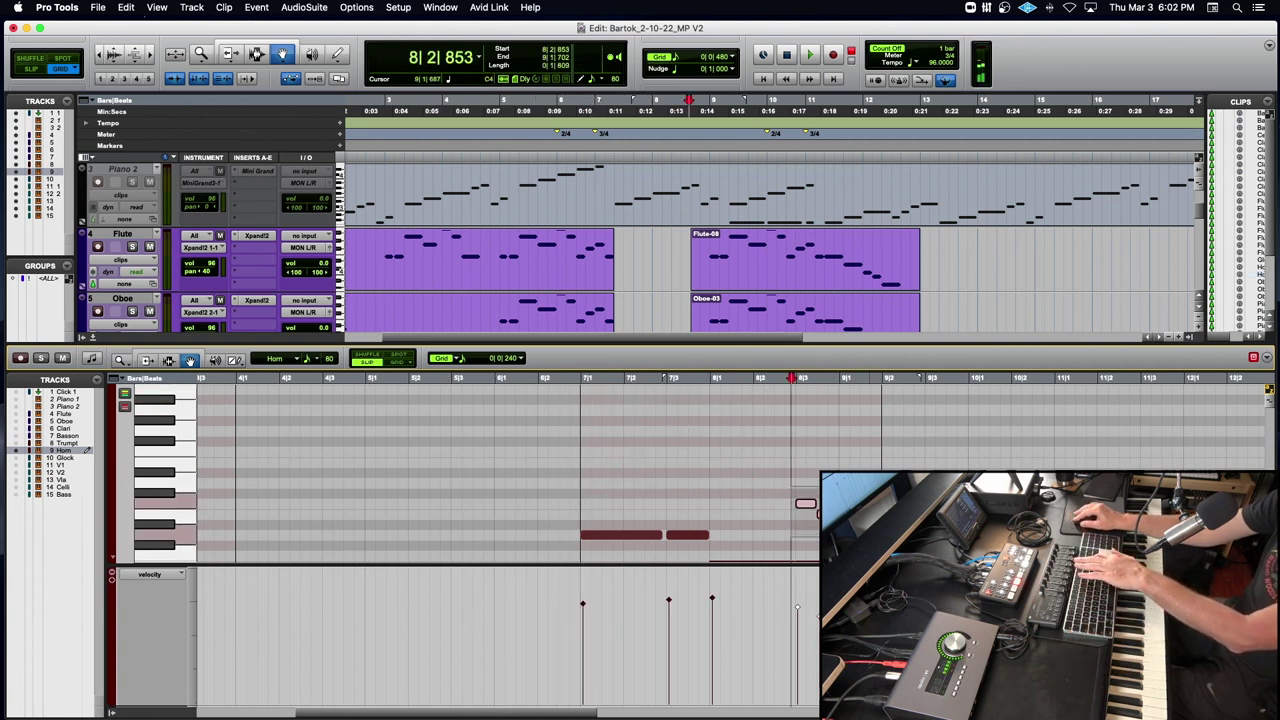
{"action": "left_click", "coordinate": [562, 377]}
{"action": "key", "text": "space"}
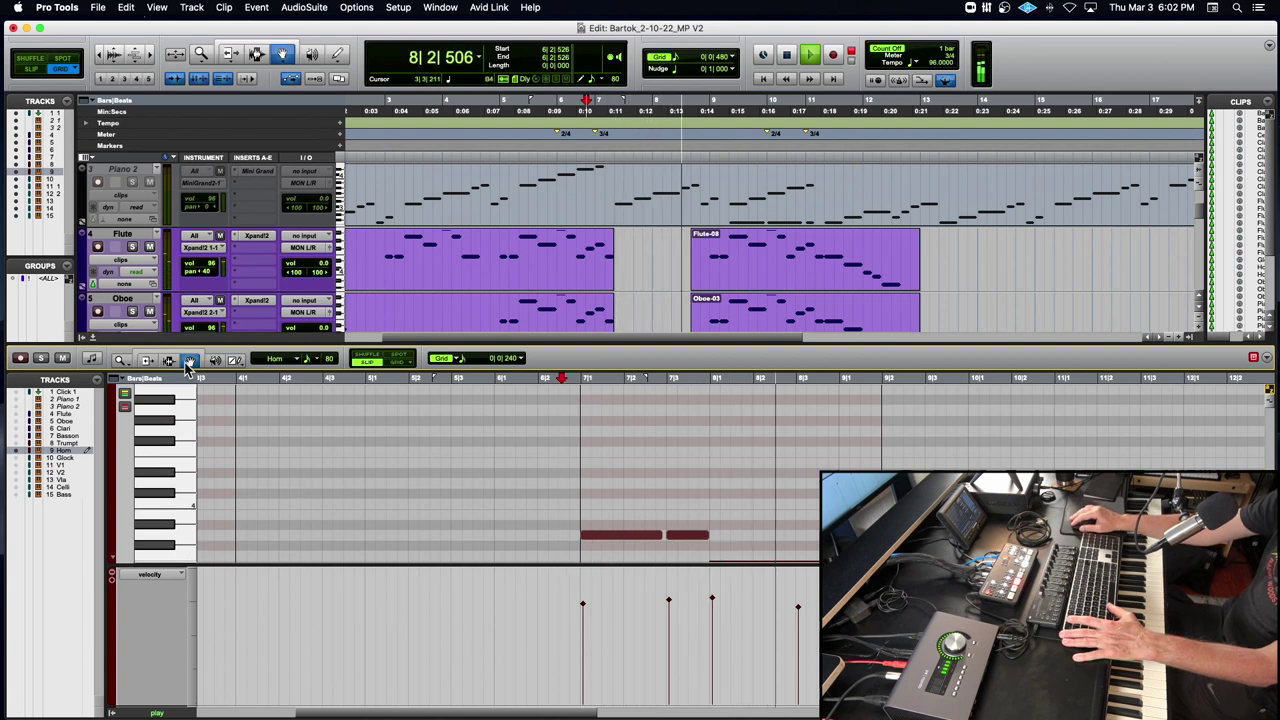
{"action": "key", "text": "space"}
Lower the velocities of the Horn clip's sustained notes with the Trim tool, auditioning from 5|3|693 and from 6|1|000.
{"action": "left_click", "coordinate": [233, 361]}
{"action": "left_click", "coordinate": [146, 361]}
{"action": "left_click", "coordinate": [486, 390]}
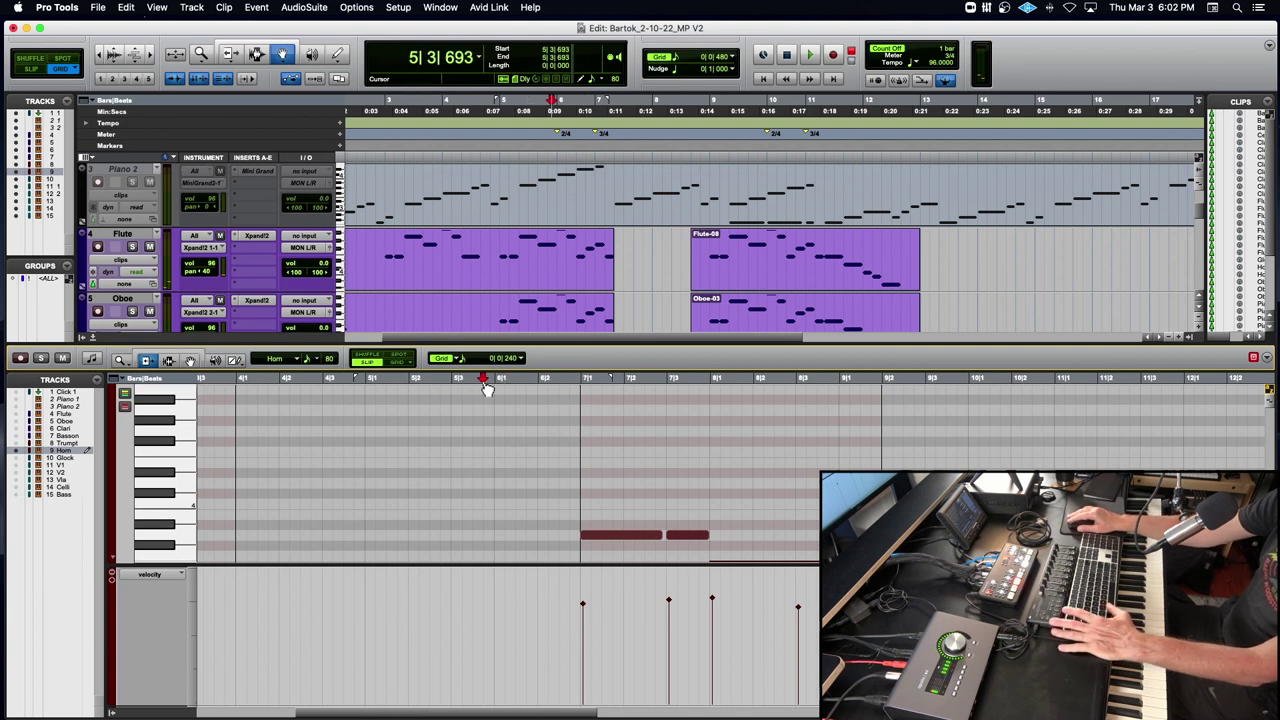
{"action": "key", "text": "space"}
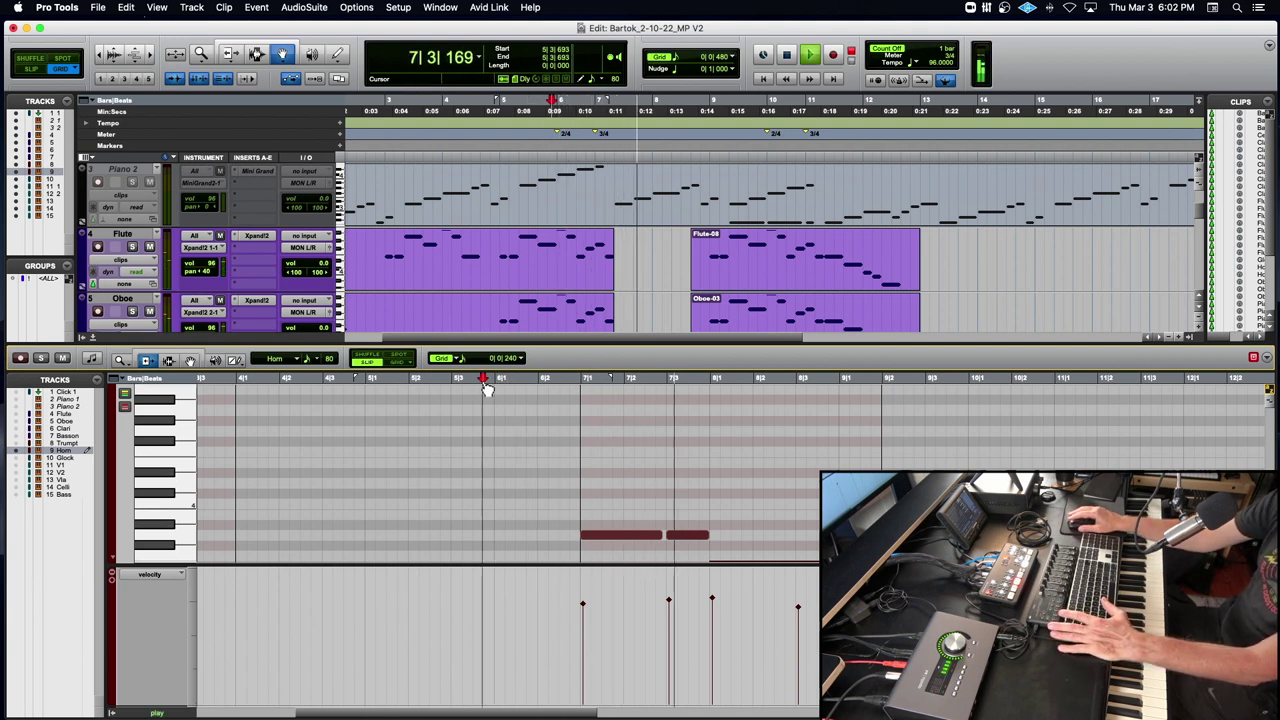
{"action": "key", "text": "space"}
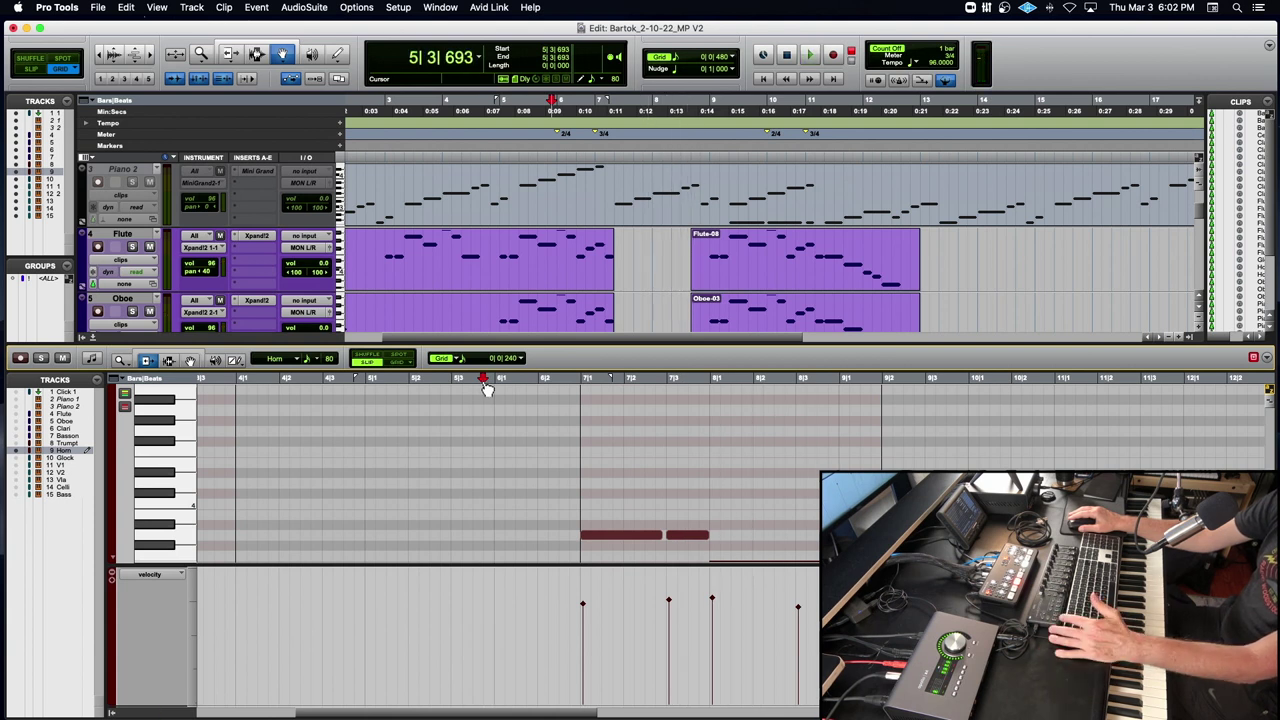
{"action": "left_click_drag", "start_coordinate": [624, 589], "coordinate": [628, 639]}
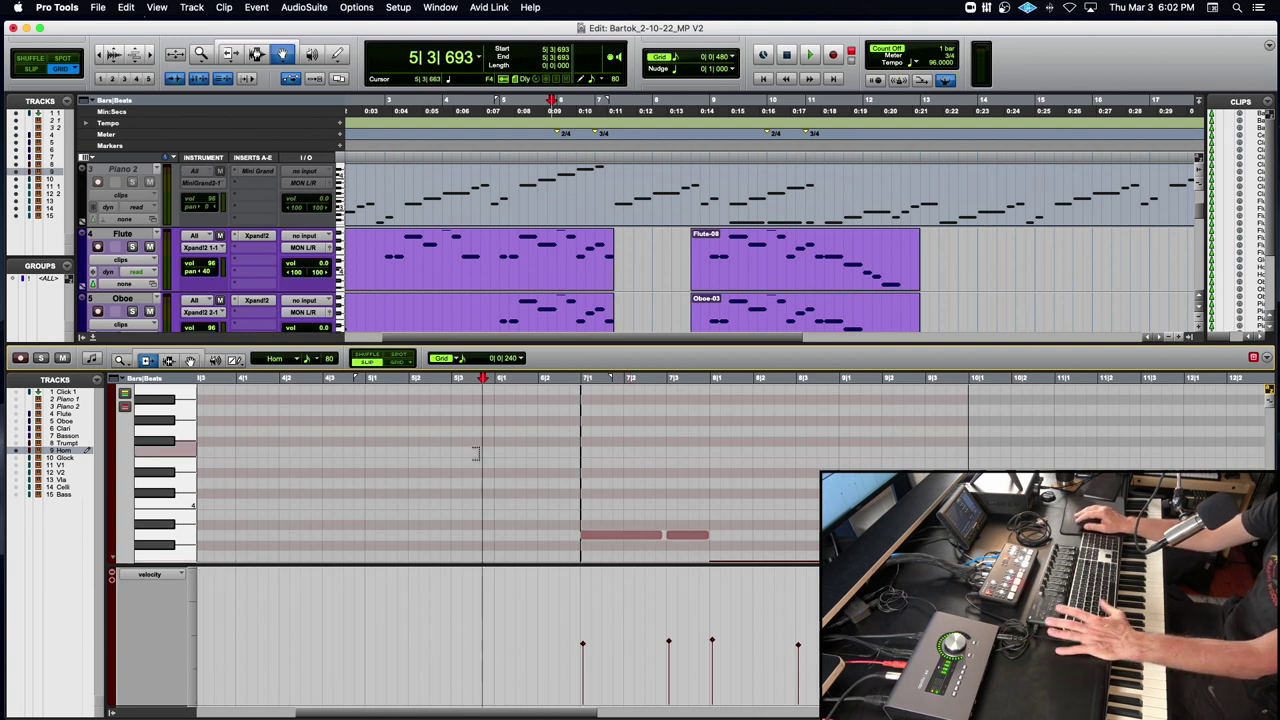
{"action": "left_click", "coordinate": [496, 382]}
{"action": "key", "text": "space"}
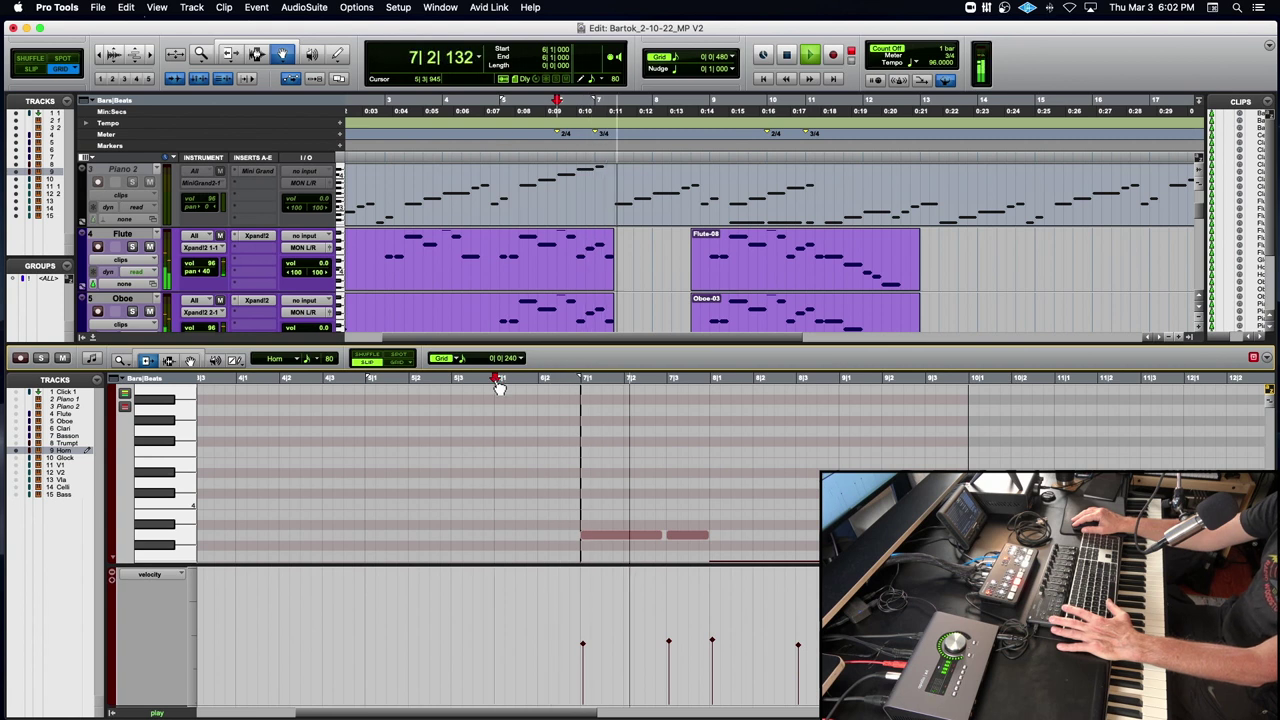
{"action": "key", "text": "space"}
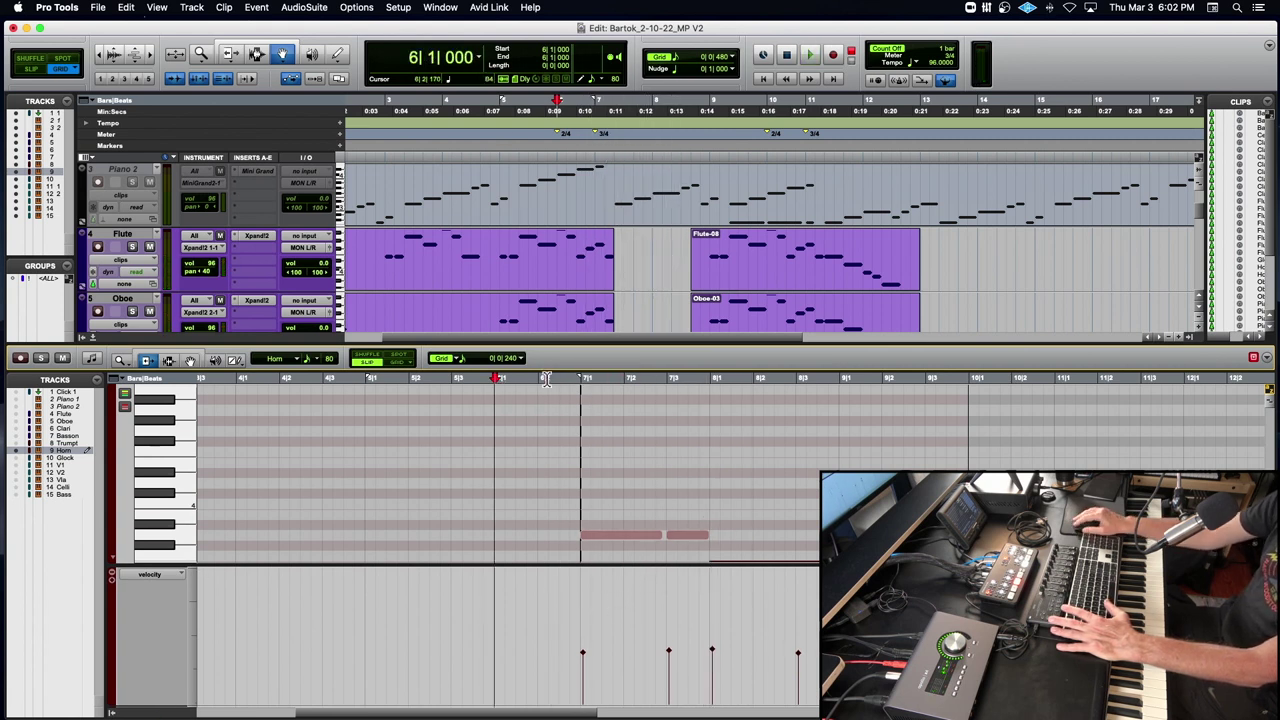
Transpose the first two sustained Horn notes in bar 7 down one octave and play back from 6|1|342.
{"action": "left_click_drag", "start_coordinate": [563, 386], "coordinate": [700, 392]}
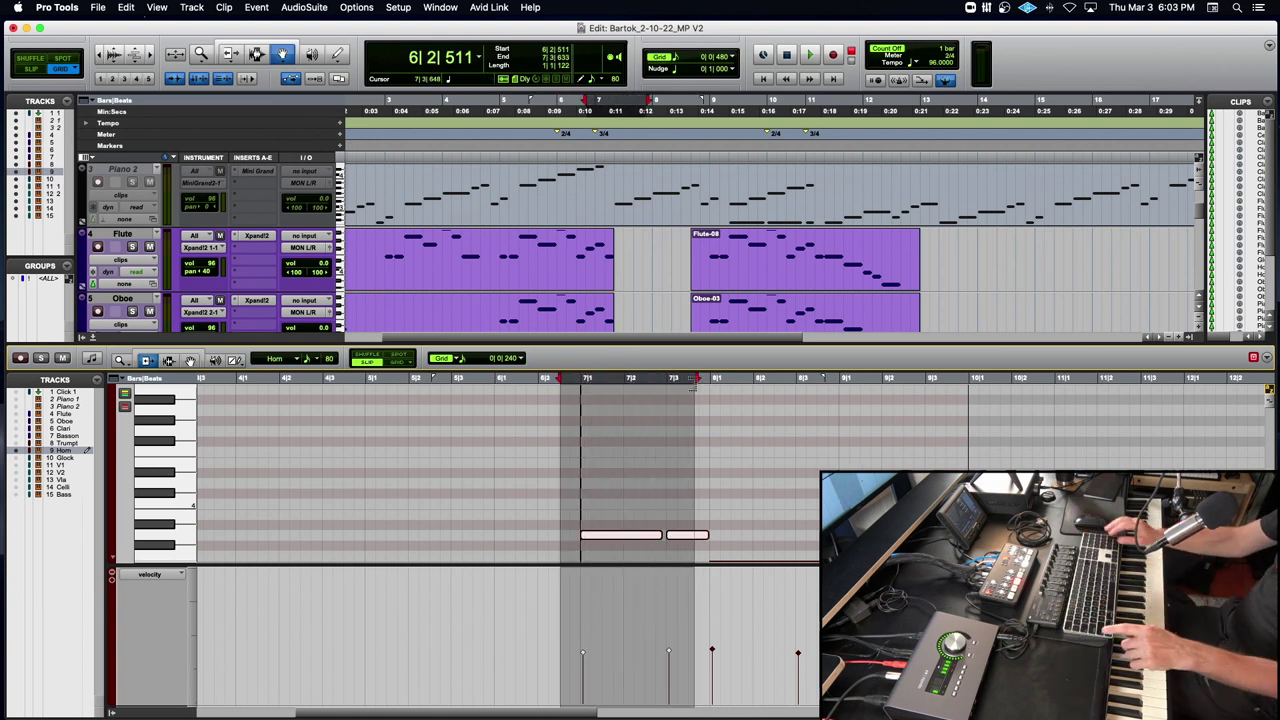
{"action": "key", "text": "Delete"}
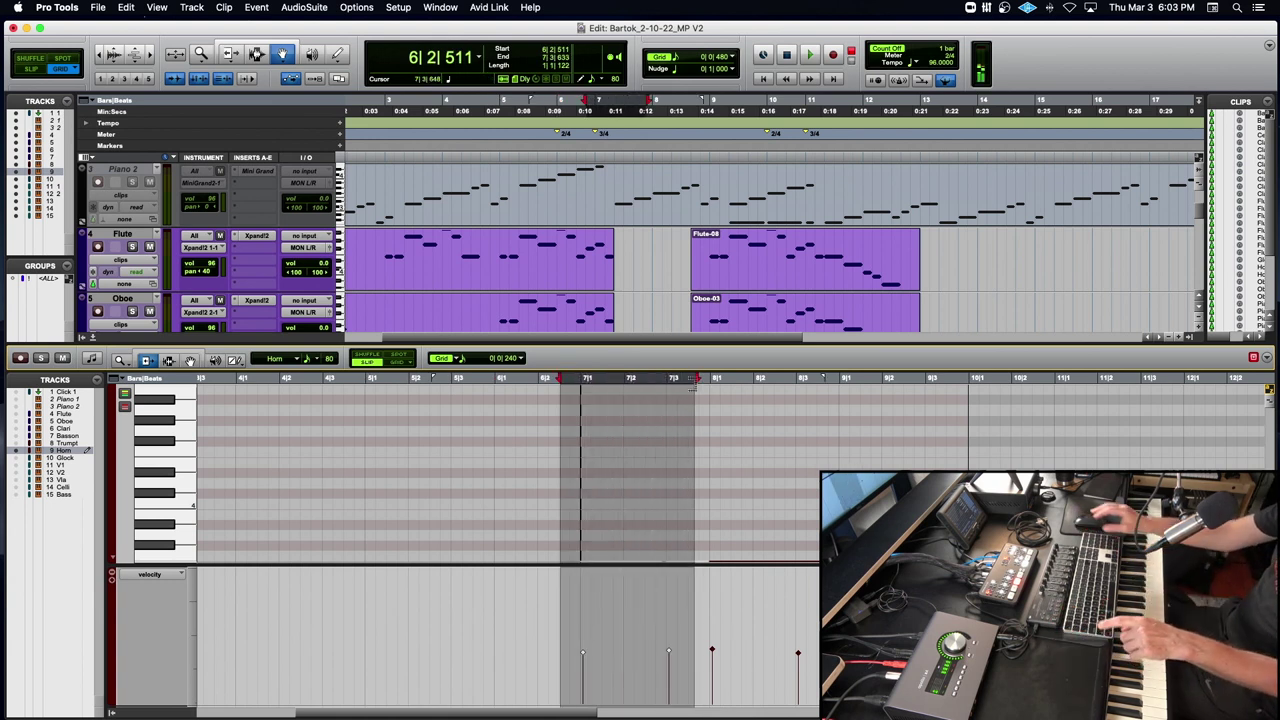
{"action": "left_click", "coordinate": [510, 386]}
{"action": "key", "text": "space"}
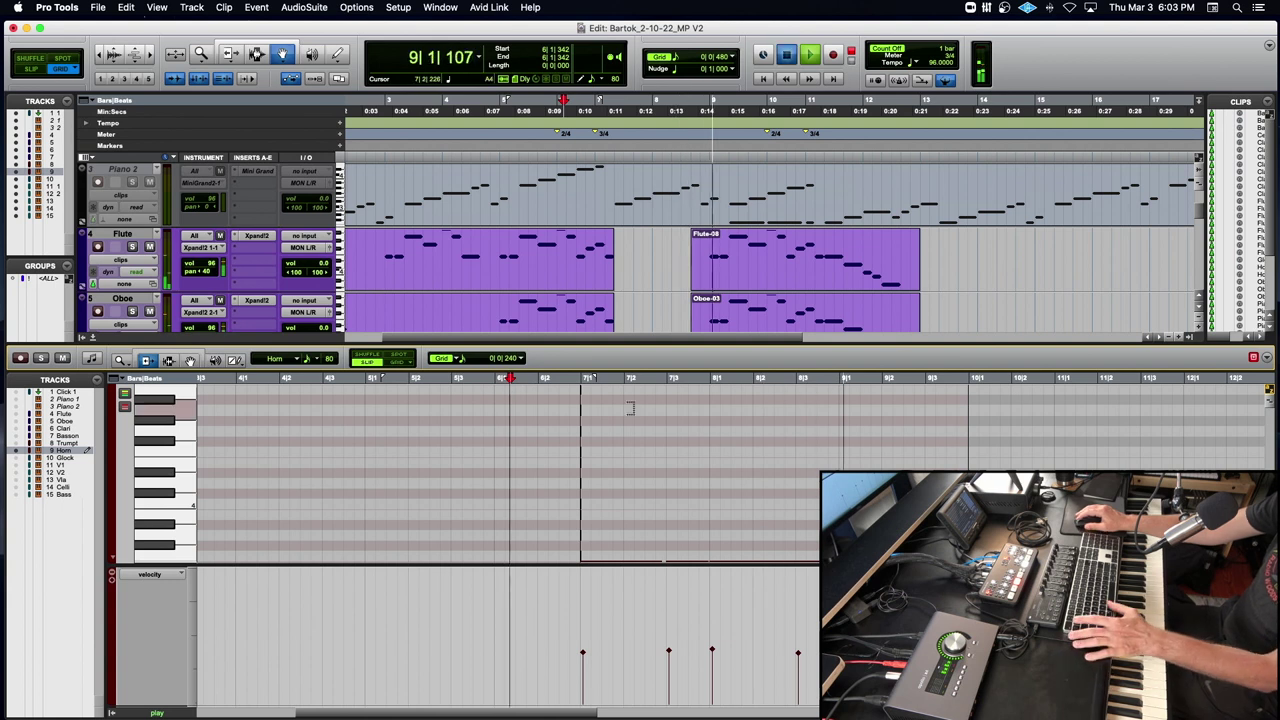
{"action": "key", "text": "space"}
Merge the two Horn notes in bar 7 and the two in bar 8 into single sustained notes, and play back from 6|2|496.
{"action": "scroll", "coordinate": [630, 407], "scroll_direction": "up", "scroll_amount": 1}
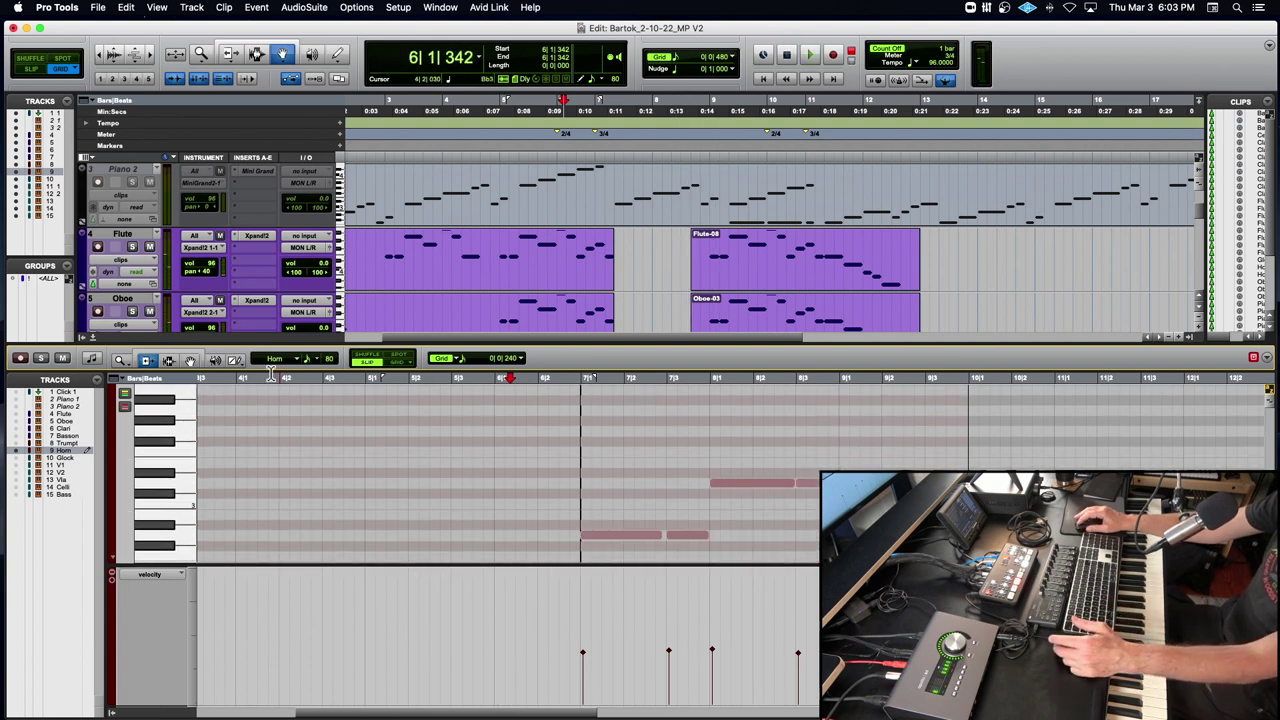
{"action": "left_click", "coordinate": [190, 360]}
{"action": "left_click", "coordinate": [554, 509]}
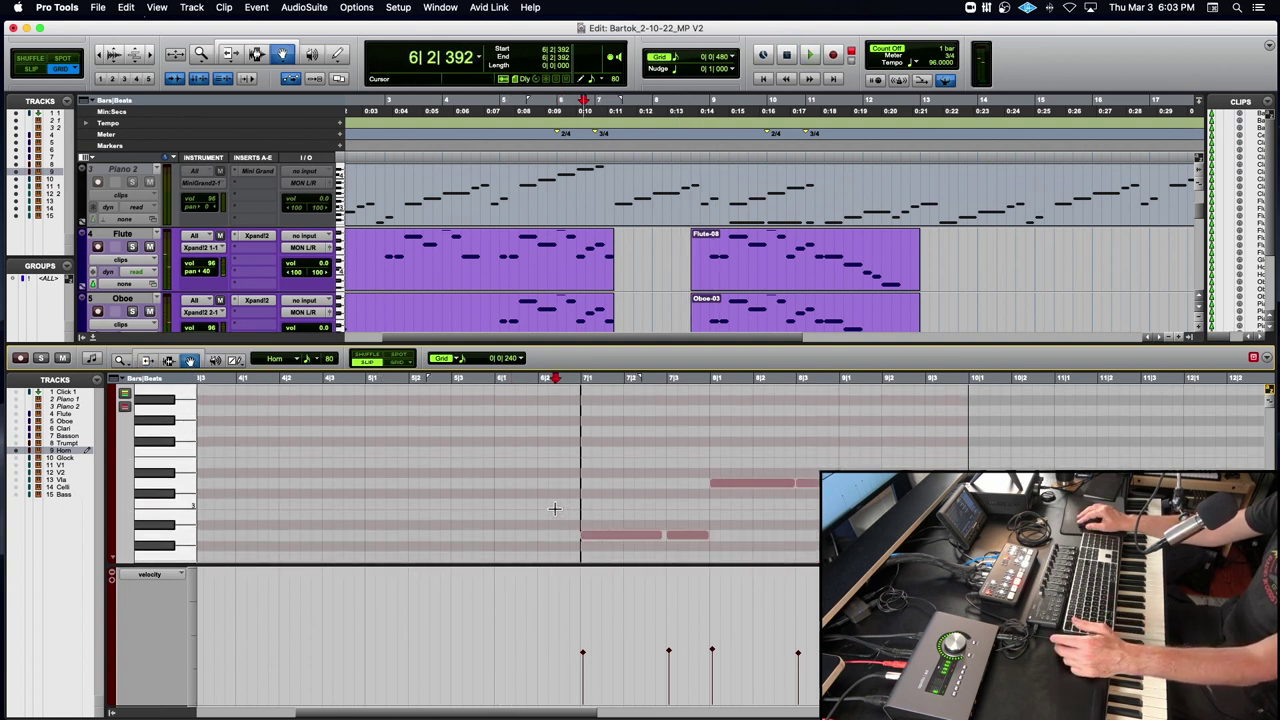
{"action": "left_click_drag", "start_coordinate": [556, 509], "coordinate": [700, 538]}
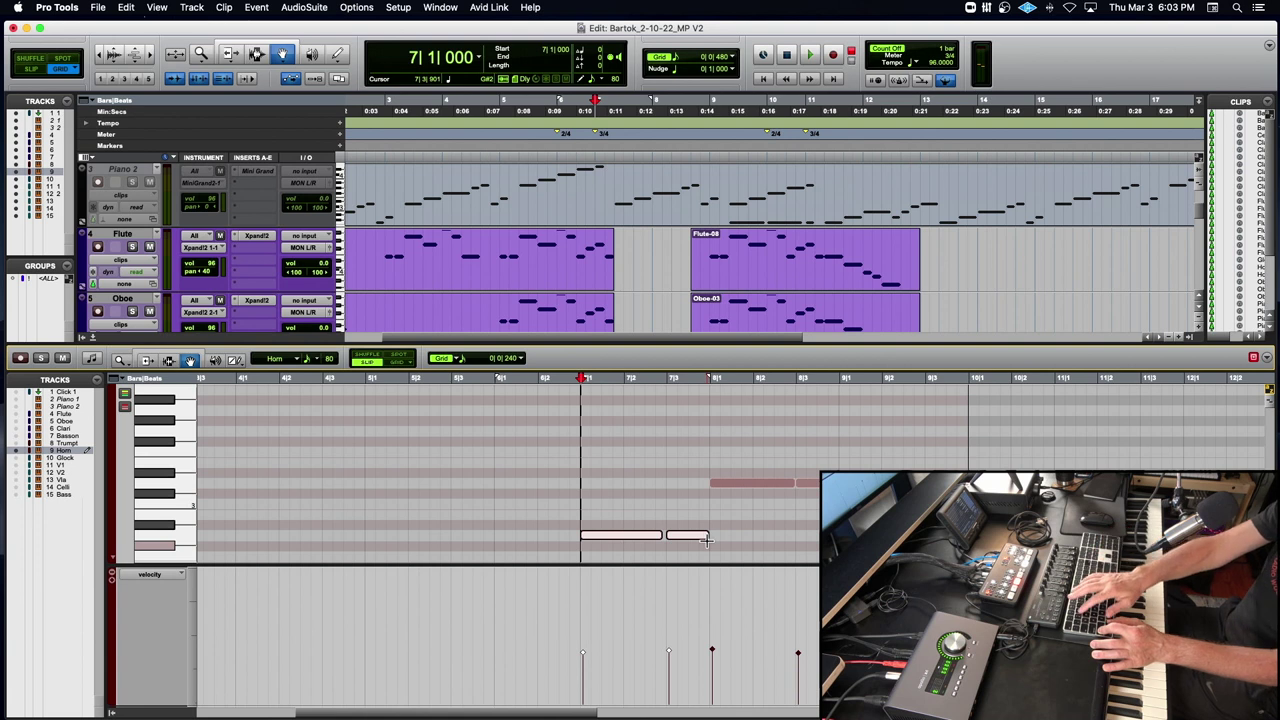
{"action": "key", "text": "alt+shift+3"}
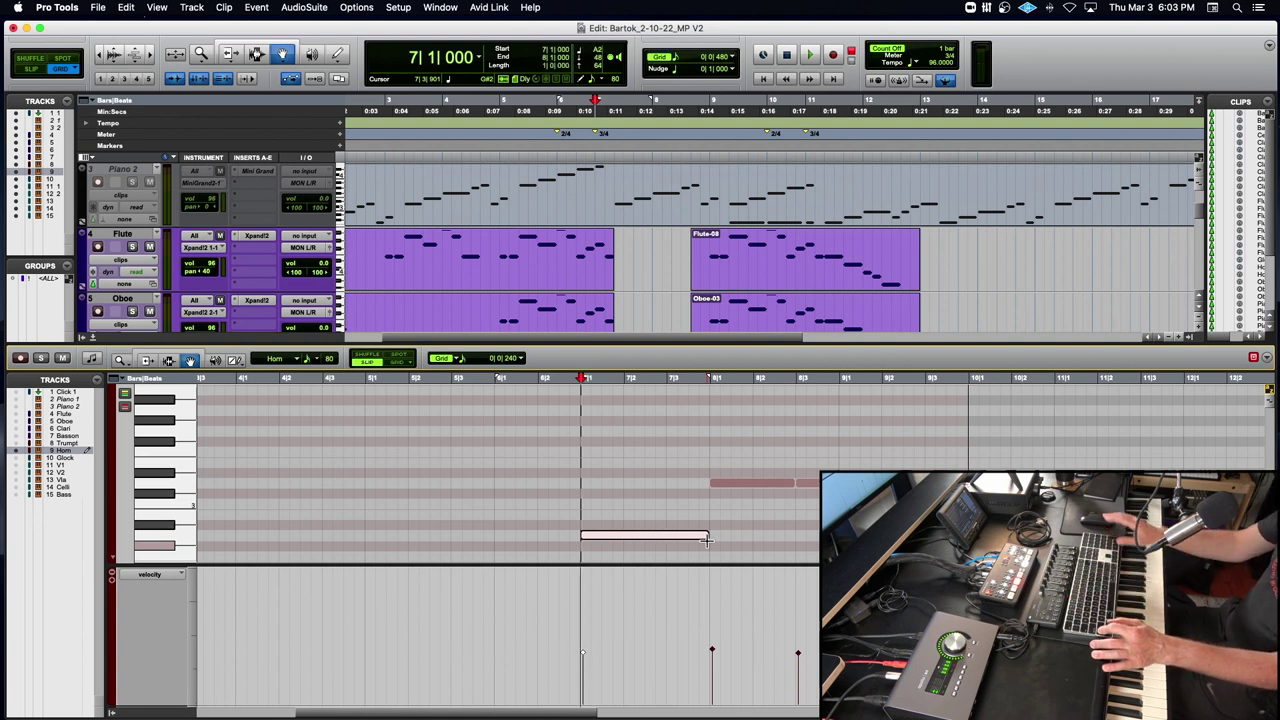
{"action": "left_click", "coordinate": [785, 484]}
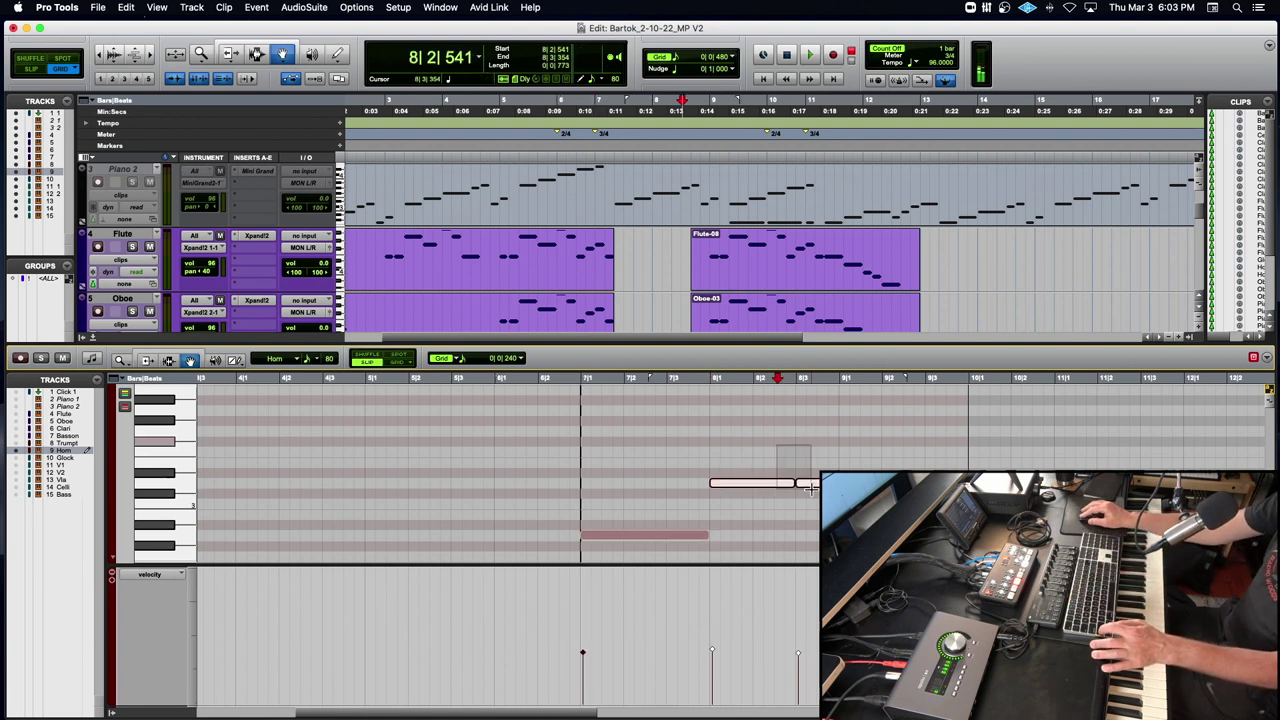
{"action": "key", "text": "alt+shift+3"}
{"action": "scroll", "coordinate": [680, 431], "scroll_direction": "right", "scroll_amount": 1}
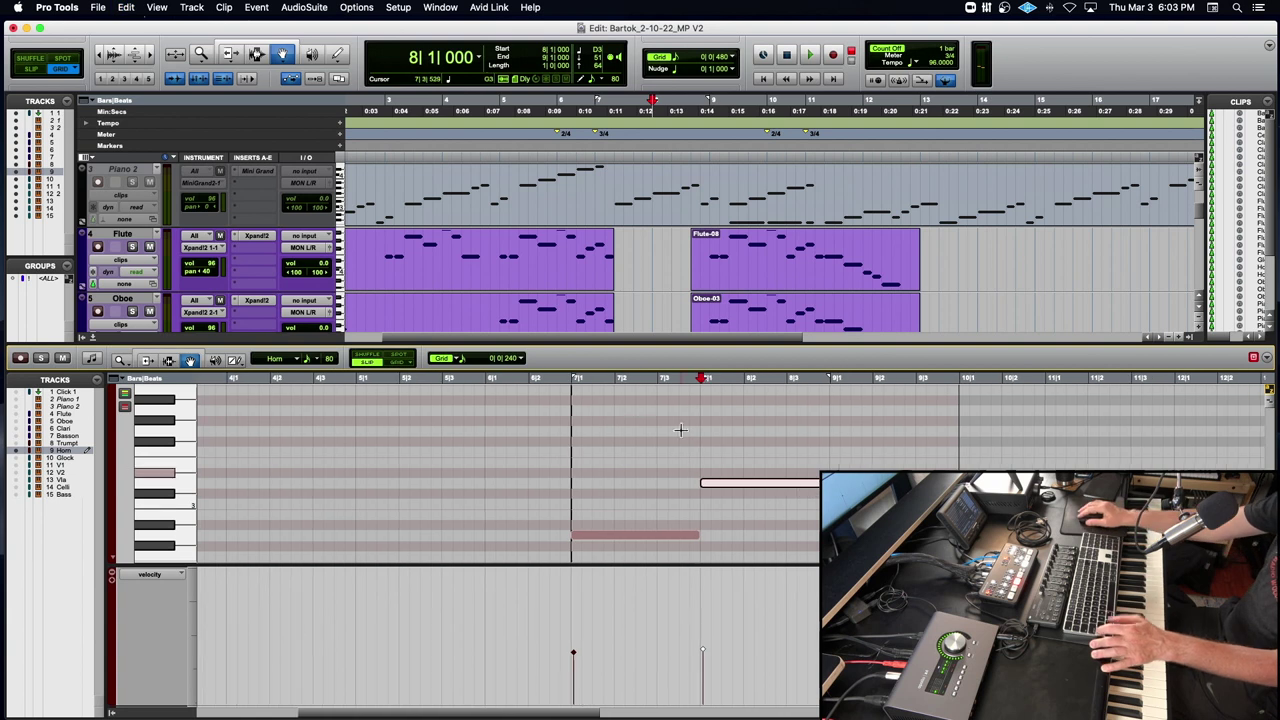
{"action": "left_click", "coordinate": [551, 382]}
{"action": "key", "text": "space"}
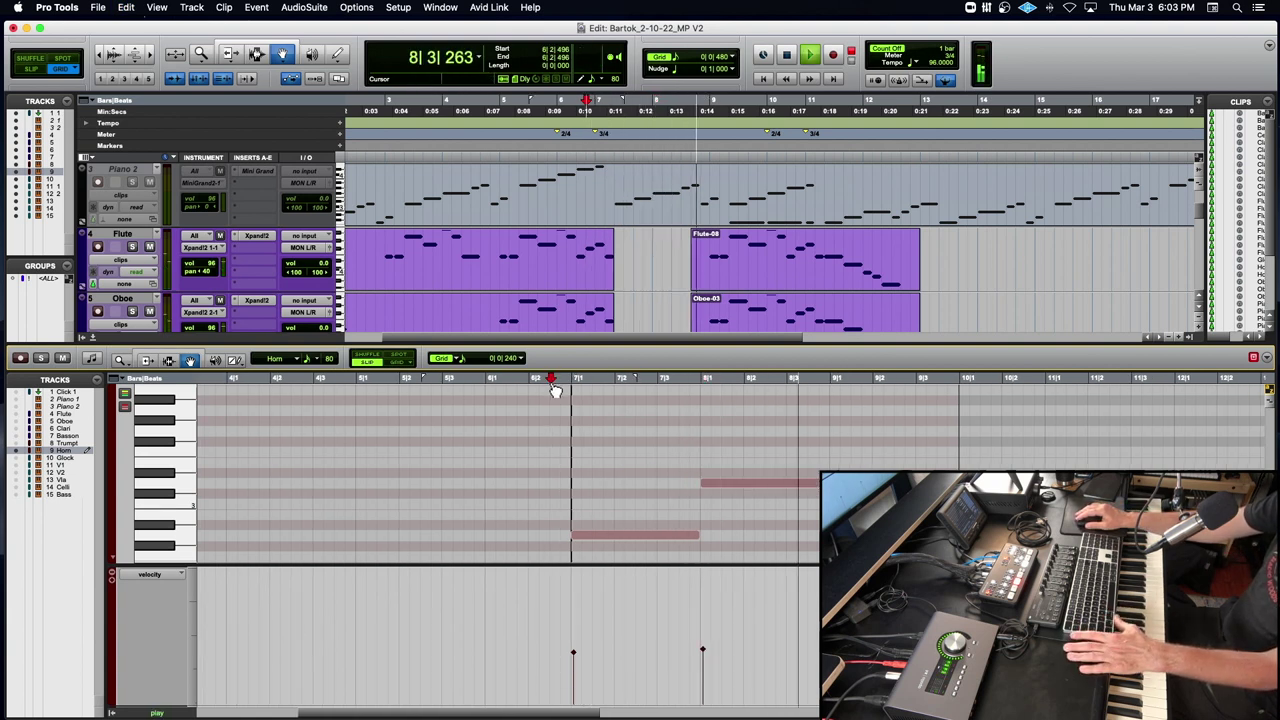
{"action": "key", "text": "space"}
Lower the velocities of the two sustained Horn notes in bars 7 and 8, auditioning from 7|1|000.
{"action": "left_click", "coordinate": [831, 380]}
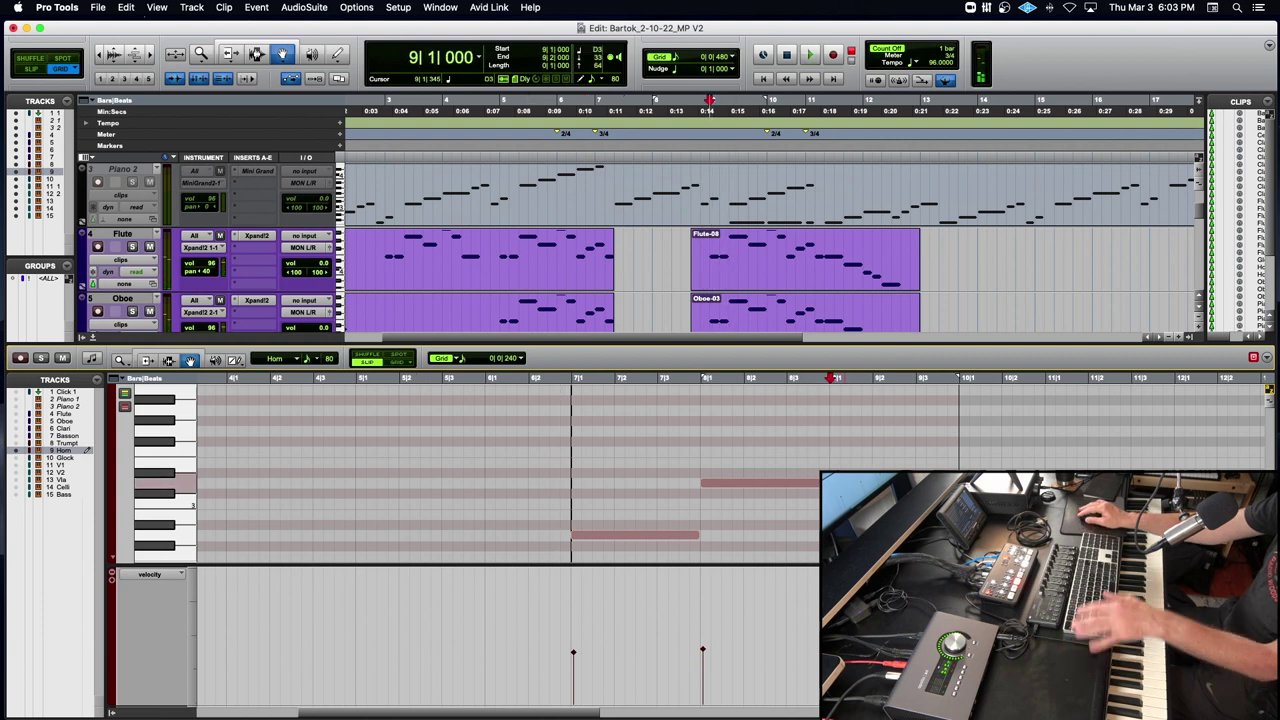
{"action": "left_click_drag", "start_coordinate": [556, 625], "coordinate": [764, 684]}
{"action": "key", "text": "space"}
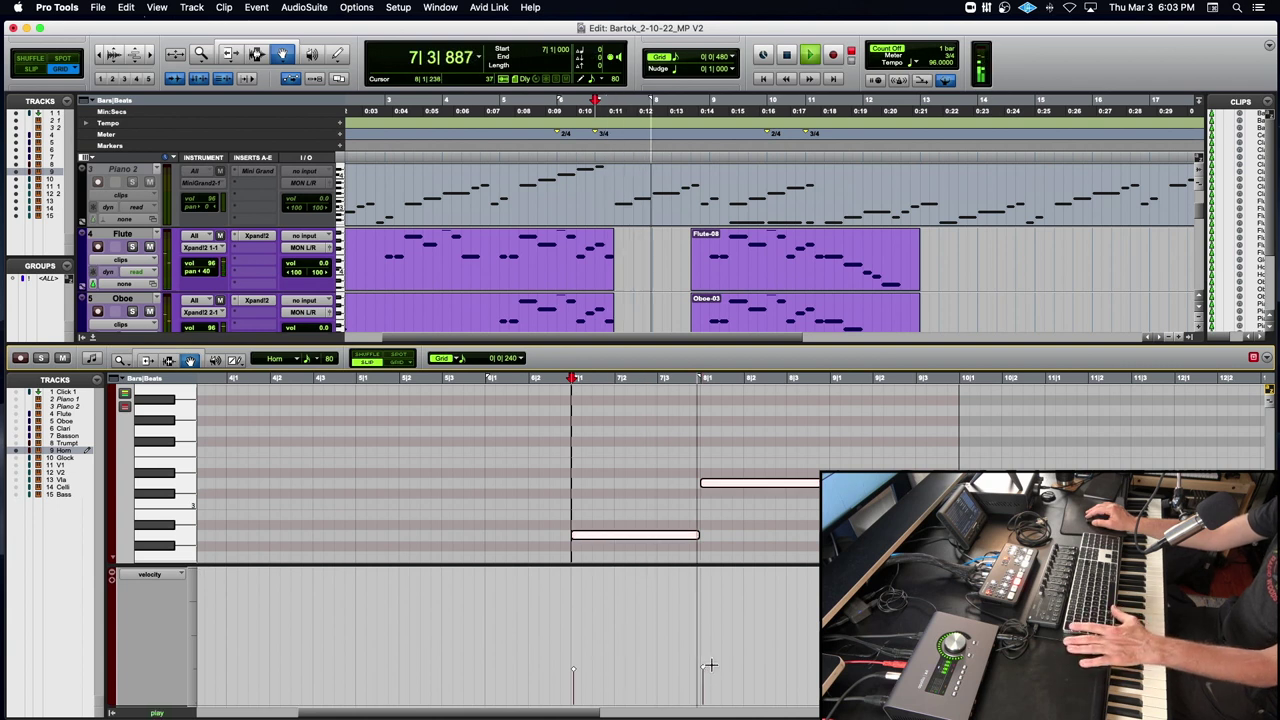
{"action": "key", "text": "space"}
{"action": "left_click", "coordinate": [95, 342]}
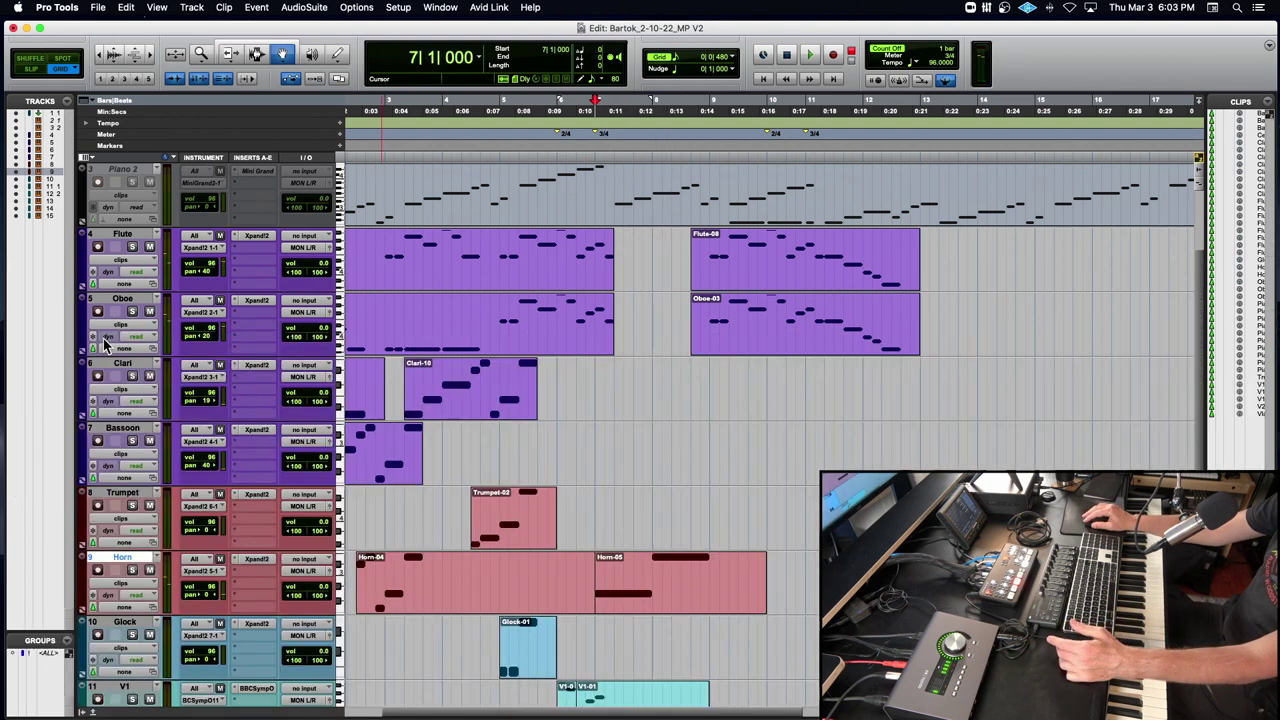
{"action": "key", "text": "space"}
Copy the Piano 2 passage from 7|2|000 to 9|1|480, paste it on the Celli track at 7|2|000, and play it back.
{"action": "left_click", "coordinate": [263, 55]}
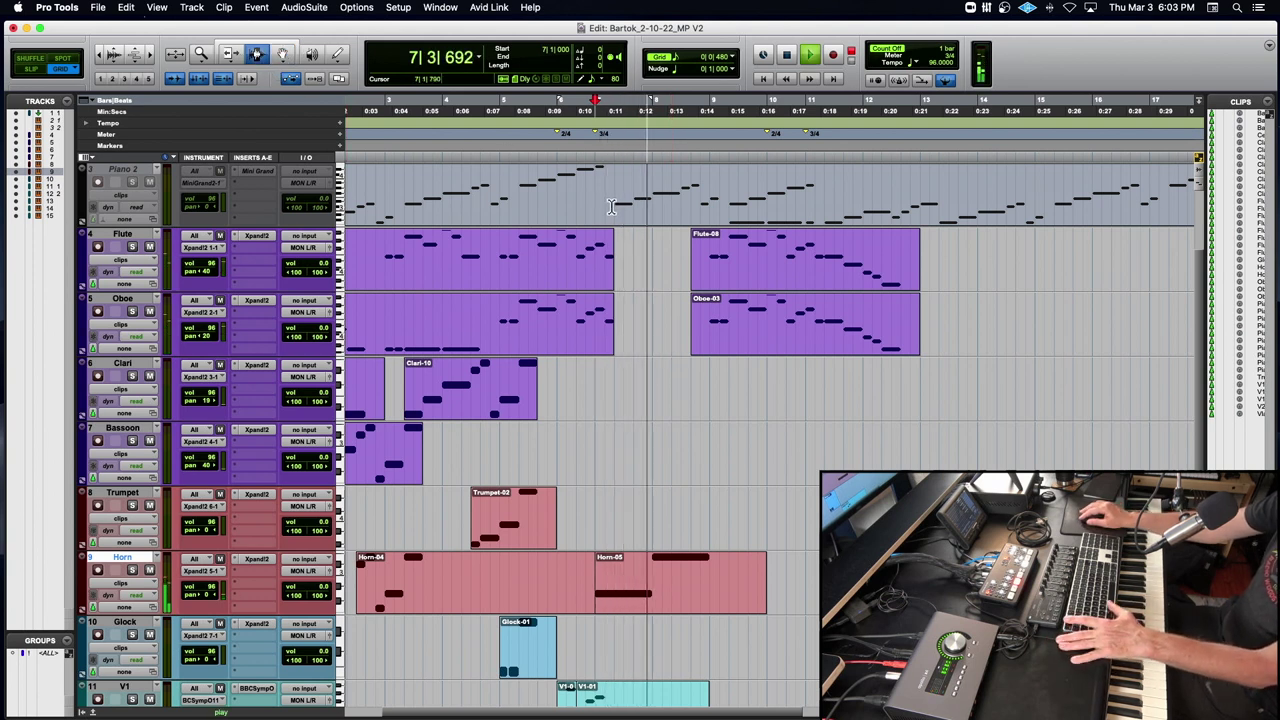
{"action": "left_click_drag", "start_coordinate": [612, 207], "coordinate": [717, 208]}
{"action": "key", "text": "super+c"}
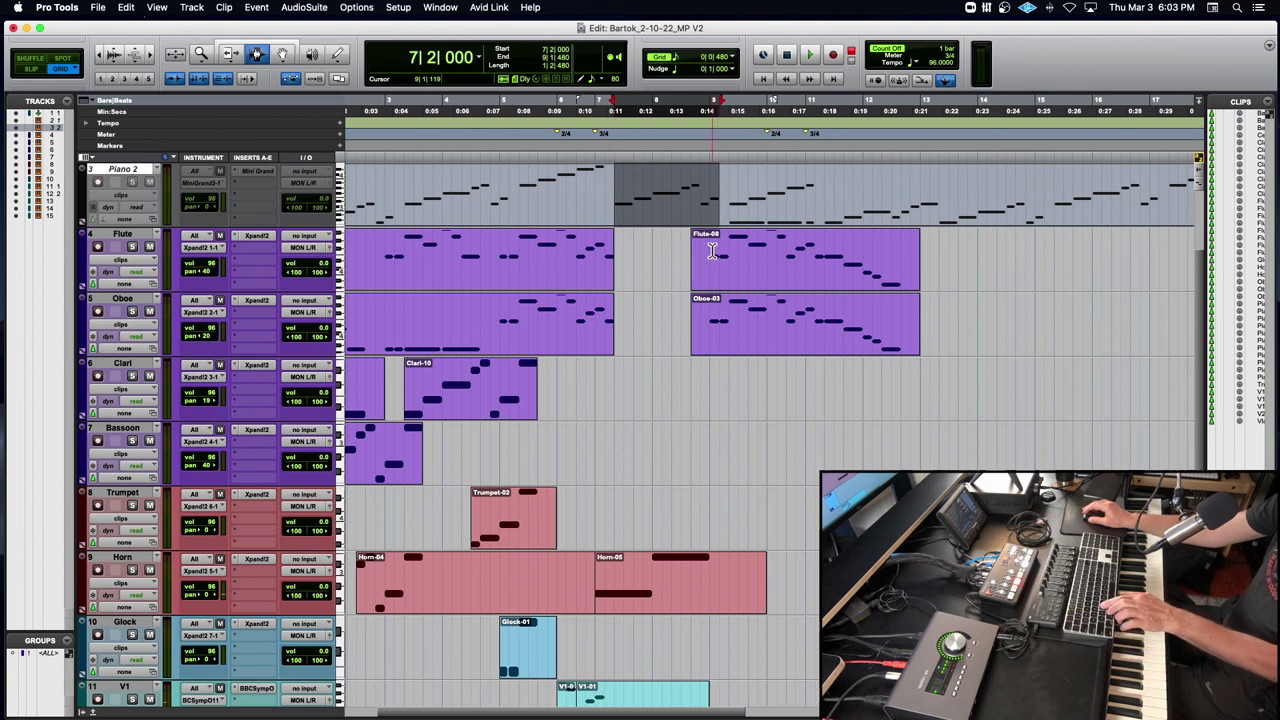
{"action": "scroll", "coordinate": [712, 250], "scroll_direction": "down", "scroll_amount": 5}
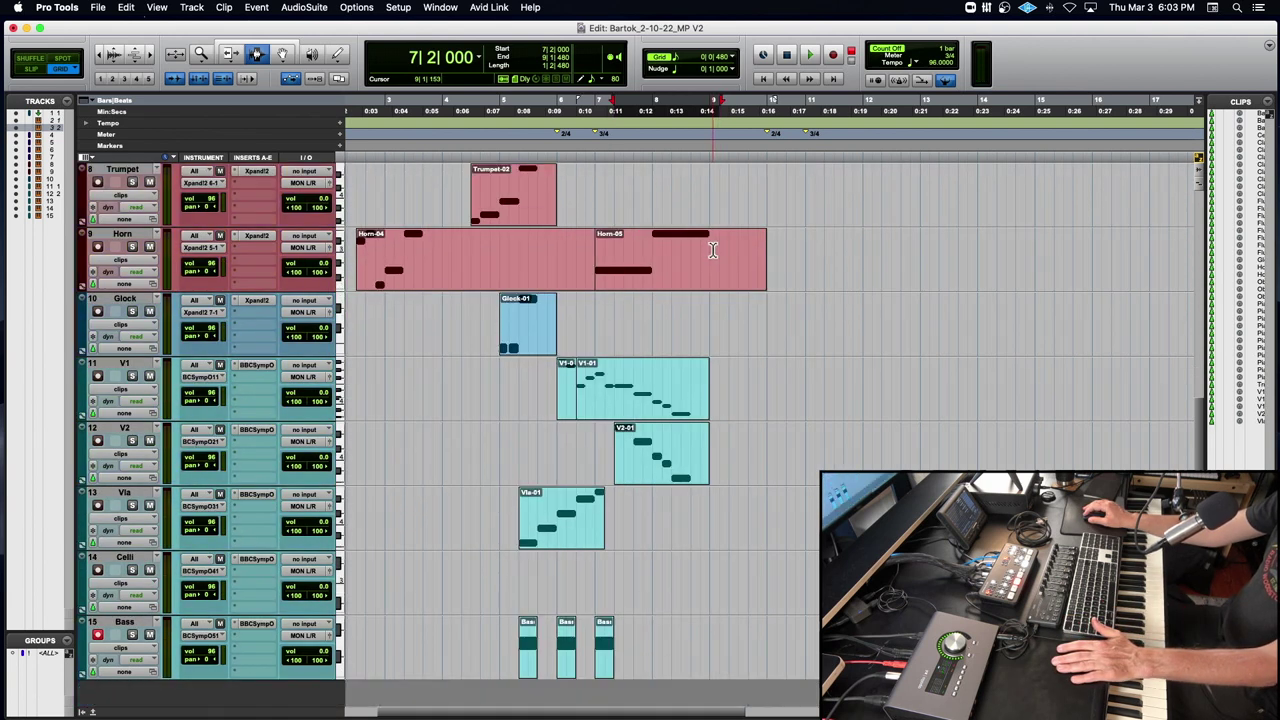
{"action": "left_click", "coordinate": [612, 589]}
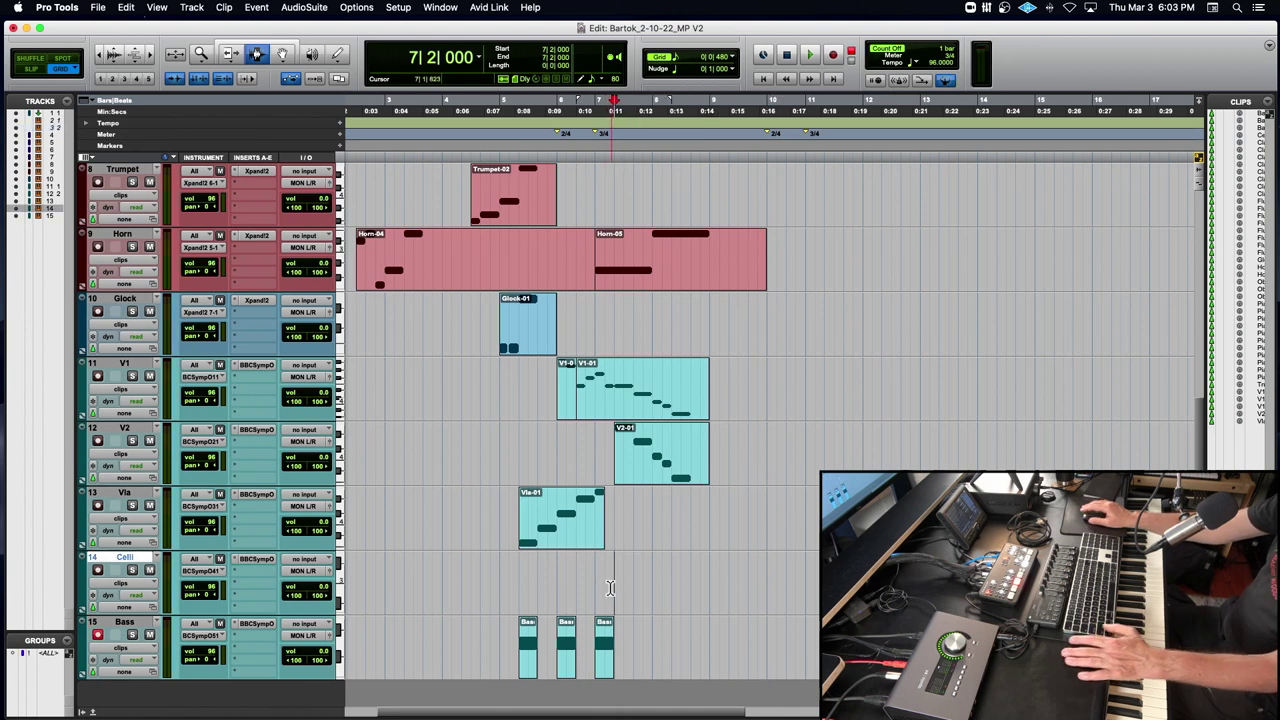
{"action": "key", "text": "super+v"}
{"action": "key", "text": "space"}
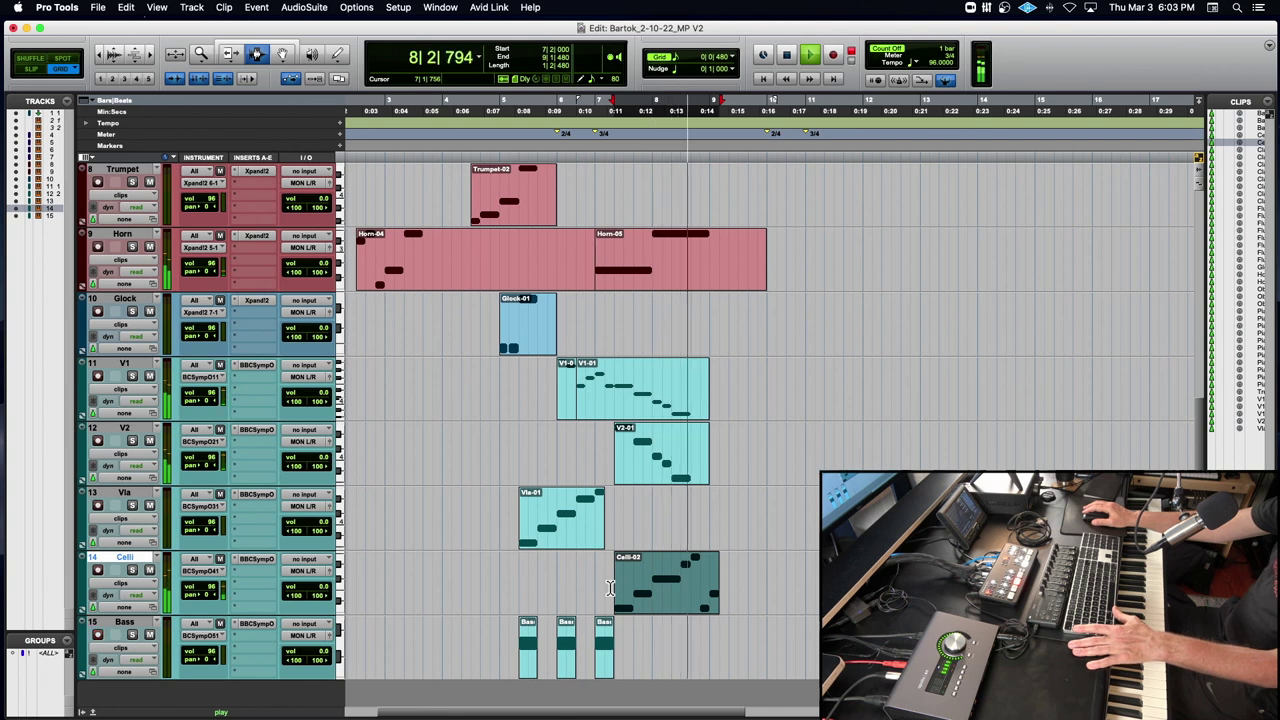
{"action": "key", "text": "space"}
Copy the Celli passage from 8|2|480 to 9|2|000 and paste it on the Bass track at 8|2|480.
{"action": "left_click_drag", "start_coordinate": [681, 586], "coordinate": [727, 582]}
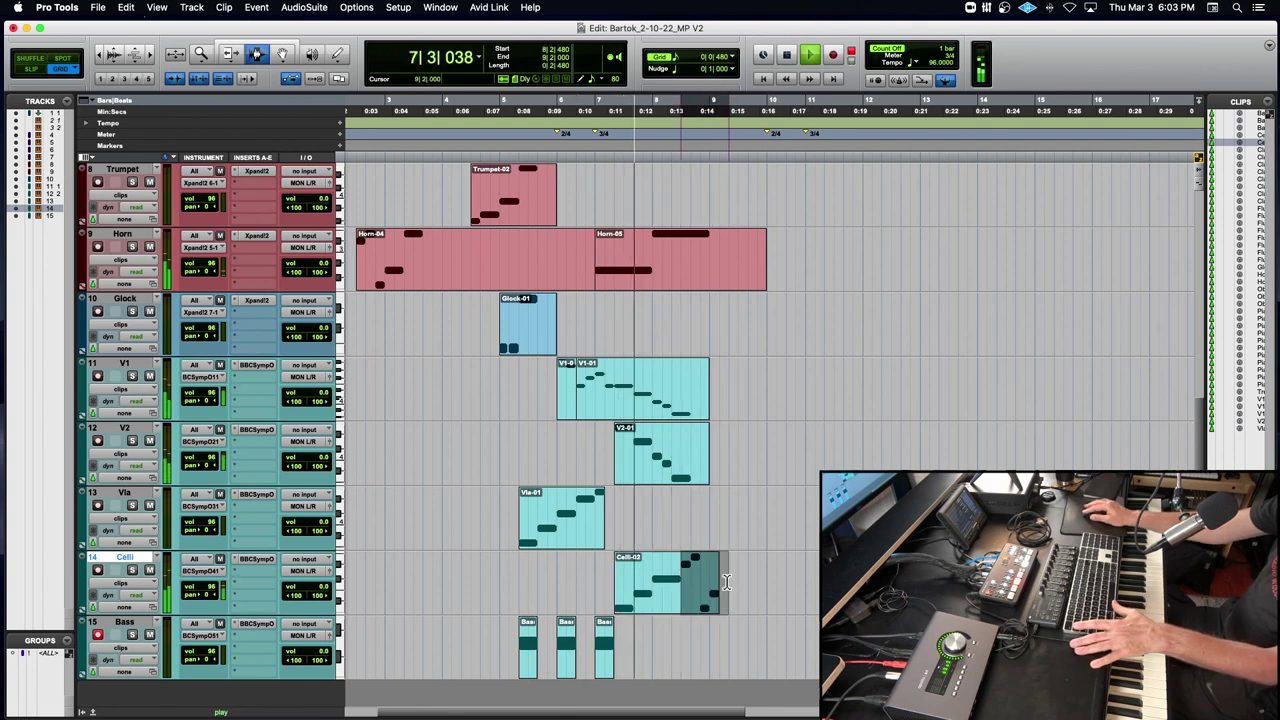
{"action": "key", "text": "space"}
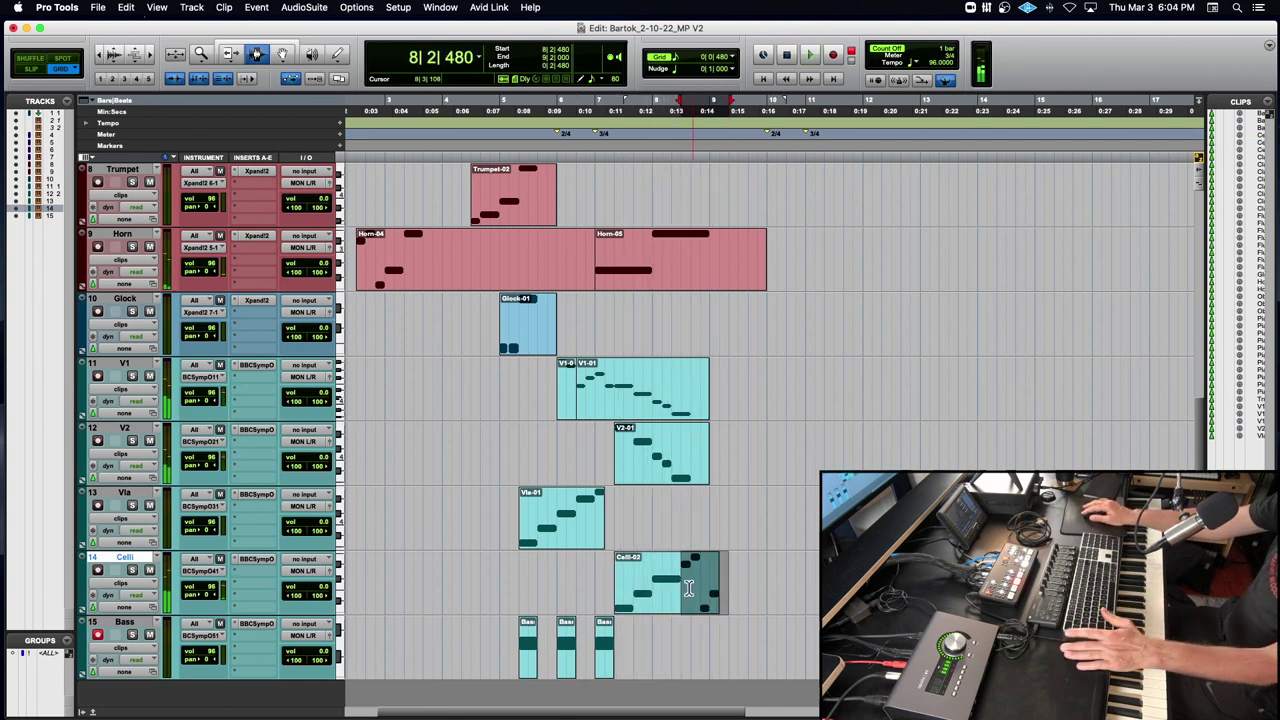
{"action": "left_click", "coordinate": [678, 638]}
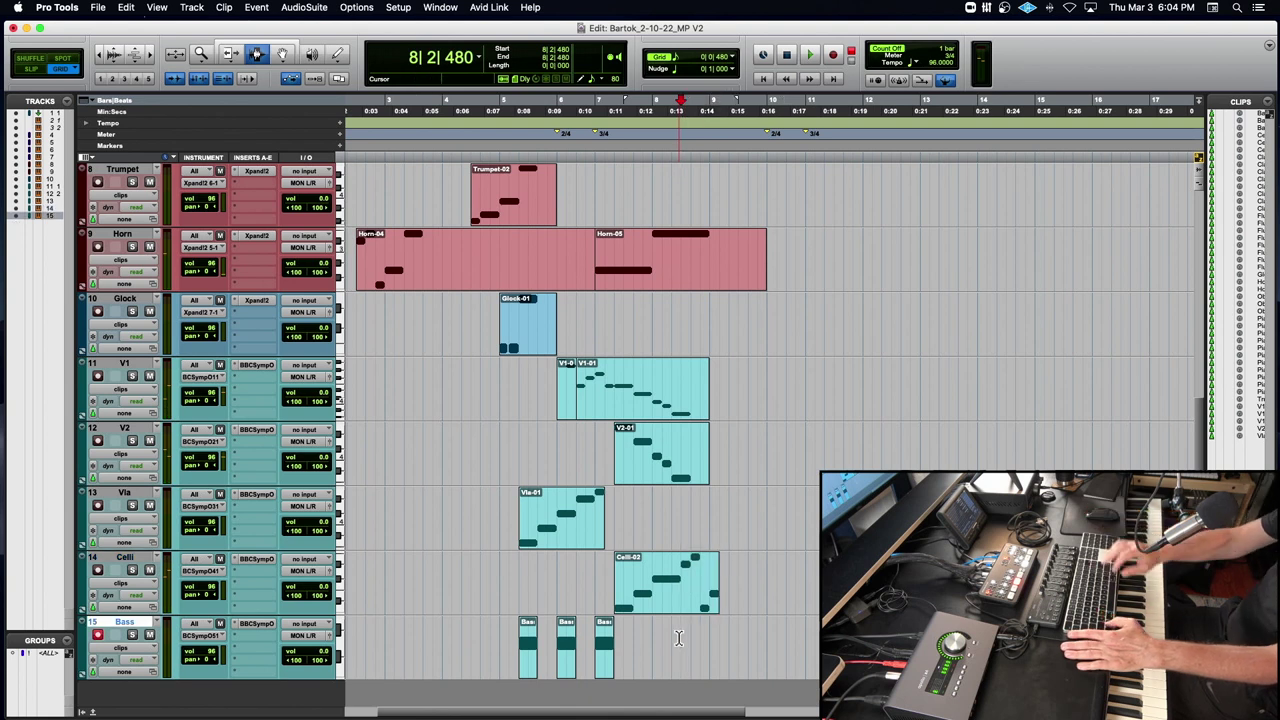
{"action": "key", "text": "super+v"}
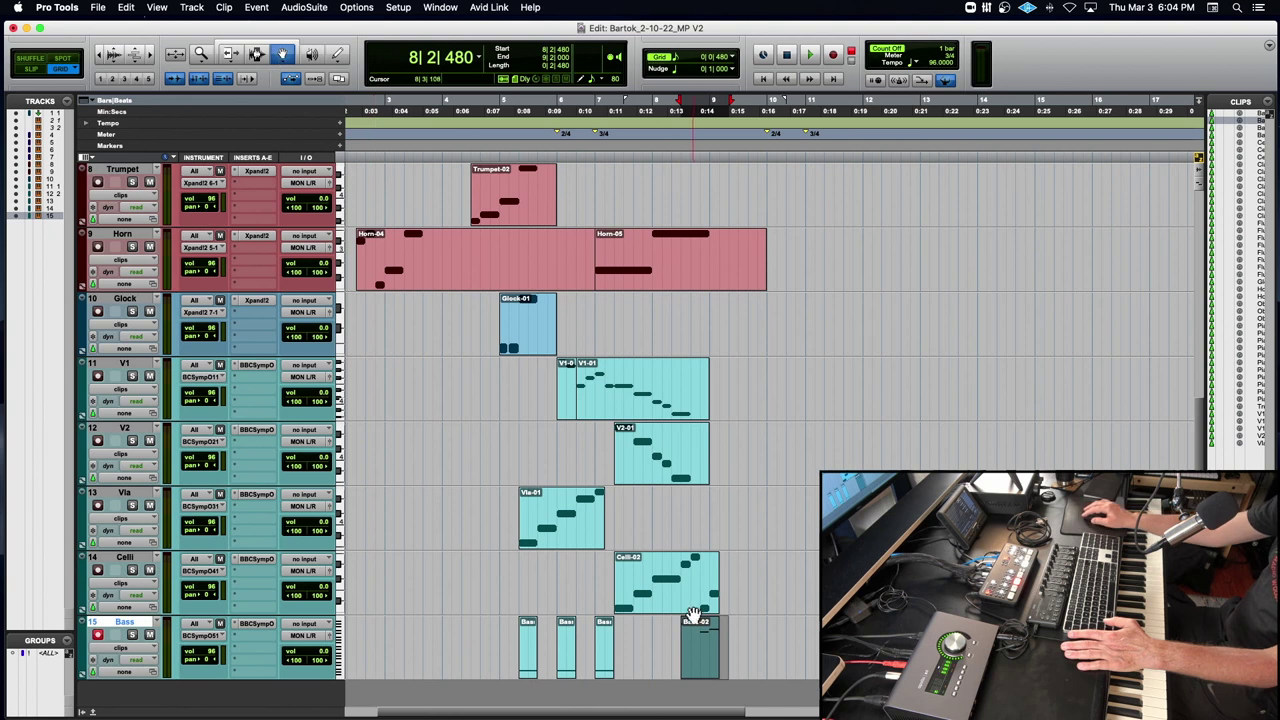
Lower the velocities of the pasted Bass notes with the Trim tool in the MIDI editor, auditioning from 8|2|480.
{"action": "double_click", "coordinate": [697, 640]}
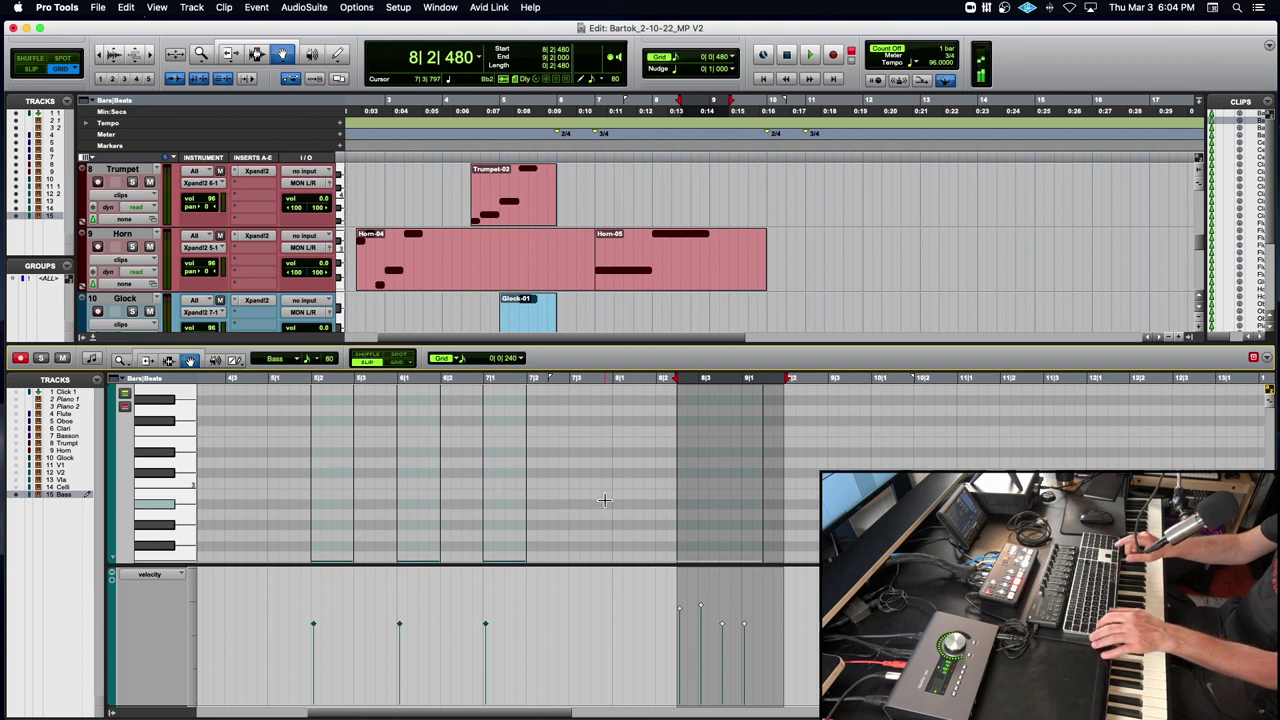
{"action": "key", "text": "space"}
{"action": "key", "text": "space"}
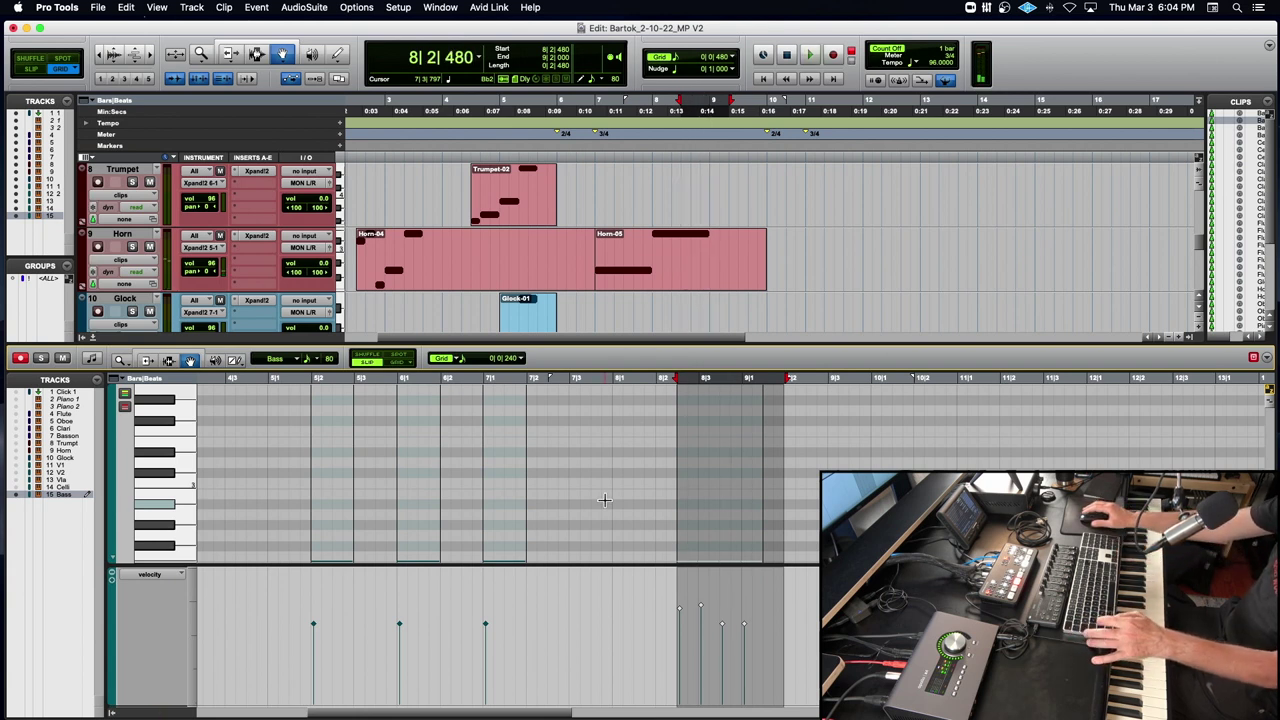
{"action": "key", "text": "space"}
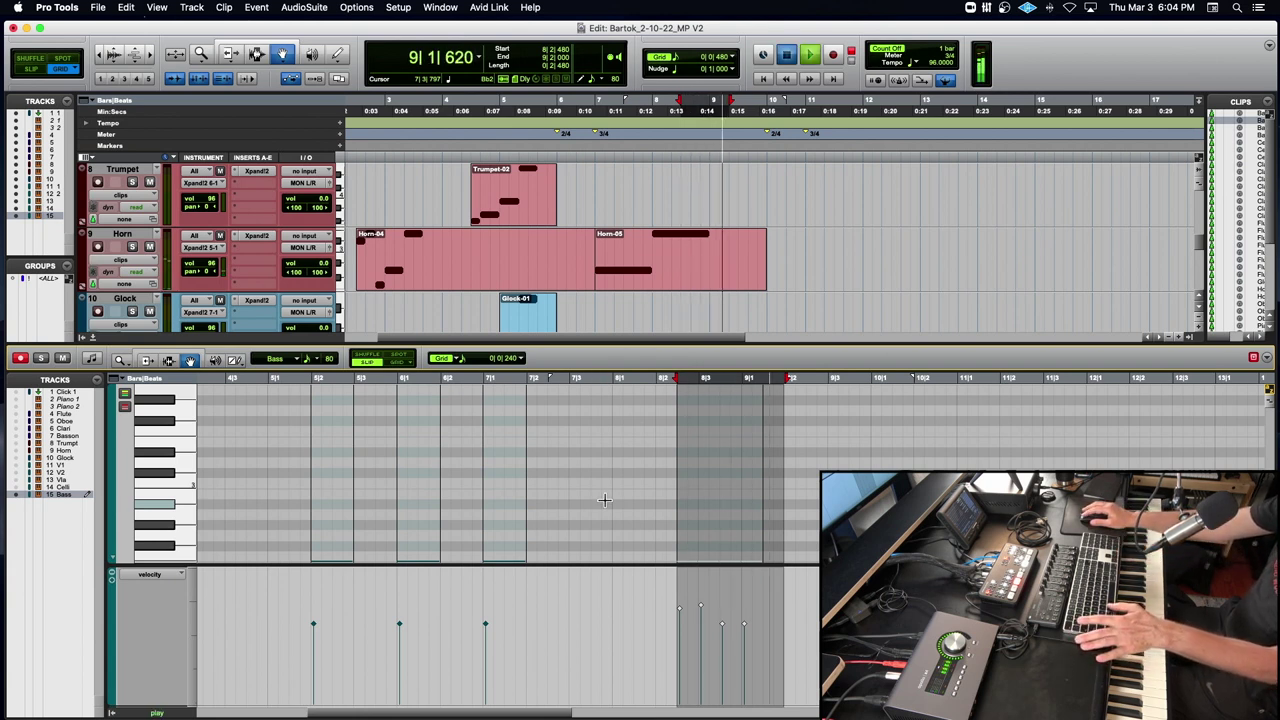
{"action": "key", "text": "space"}
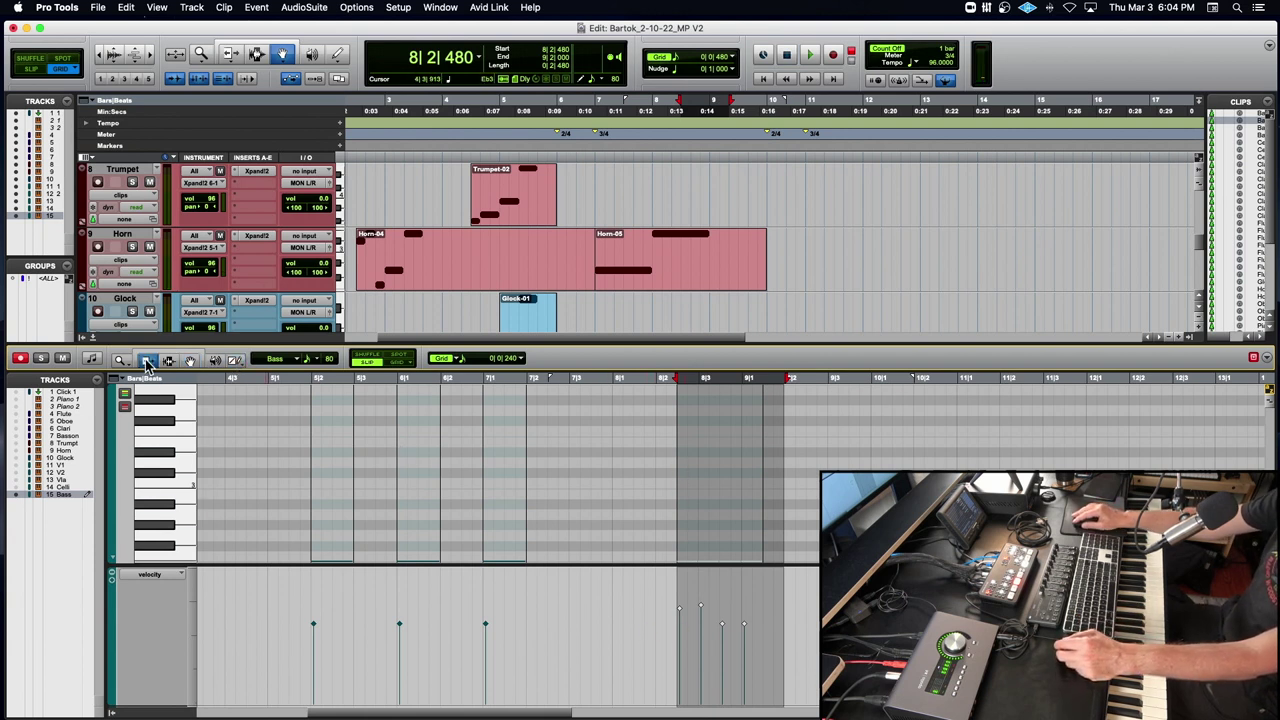
{"action": "key", "text": "space"}
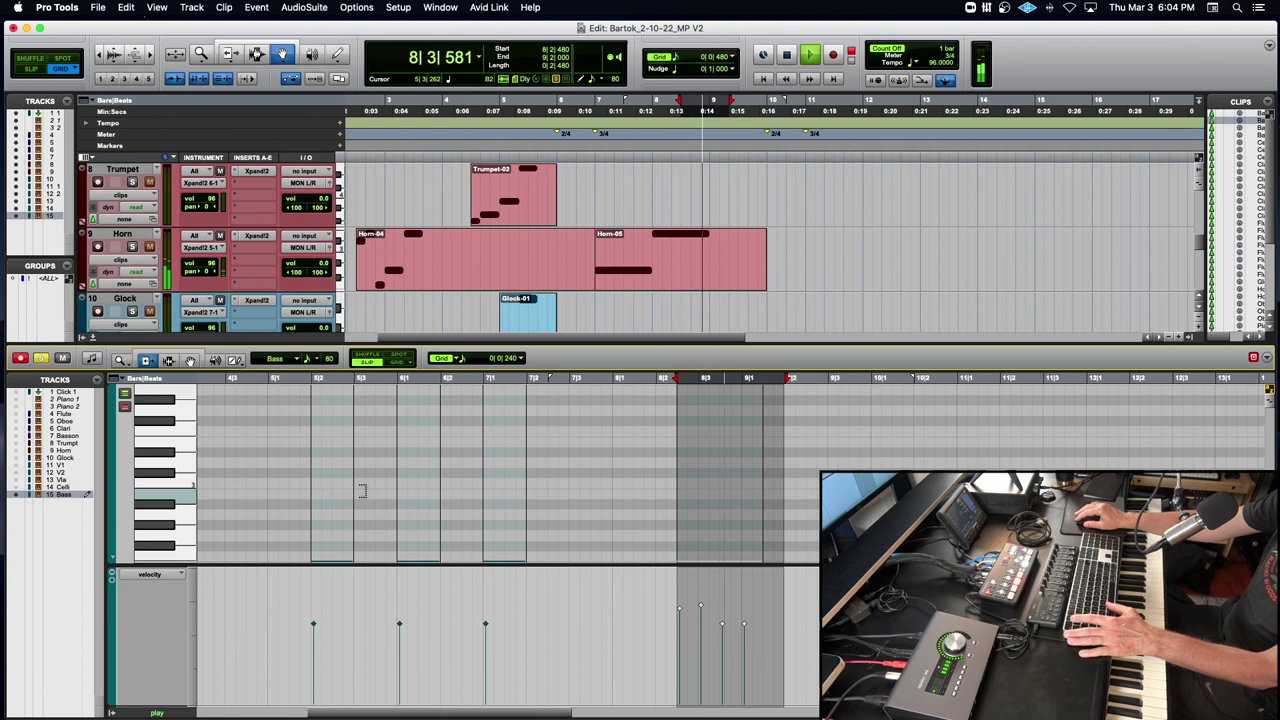
{"action": "key", "text": "space"}
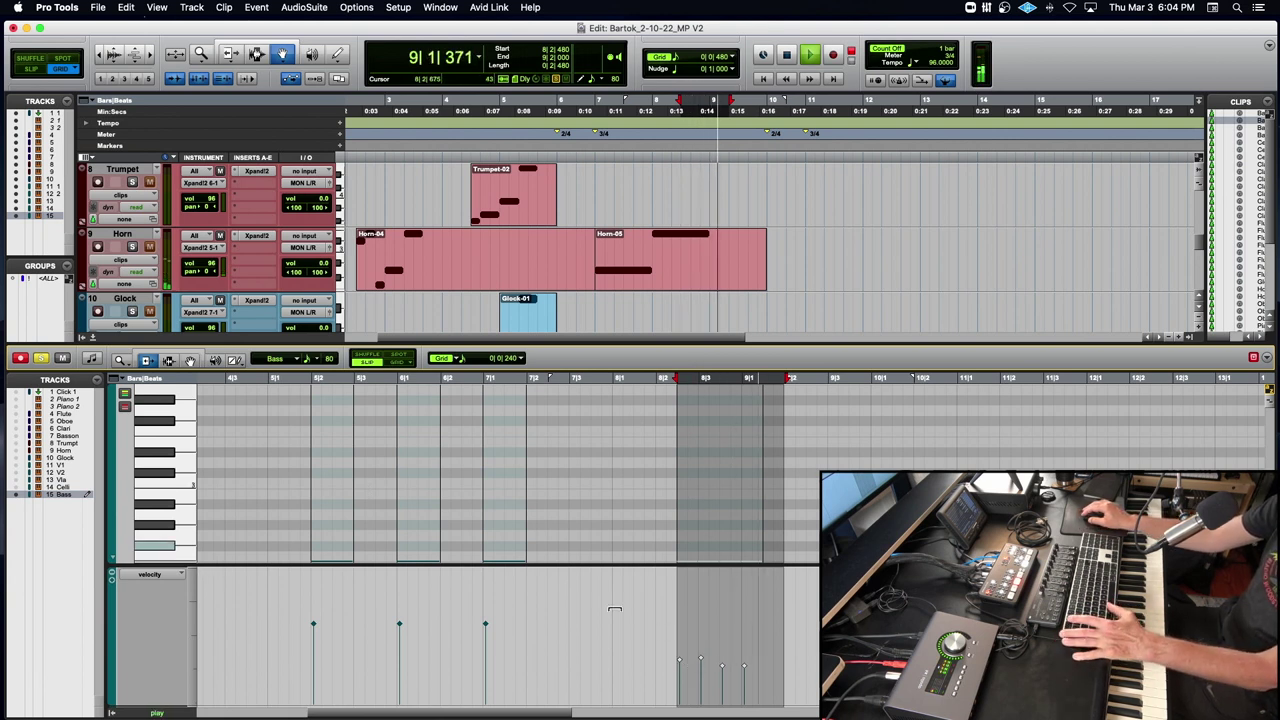
{"action": "key", "text": "space"}
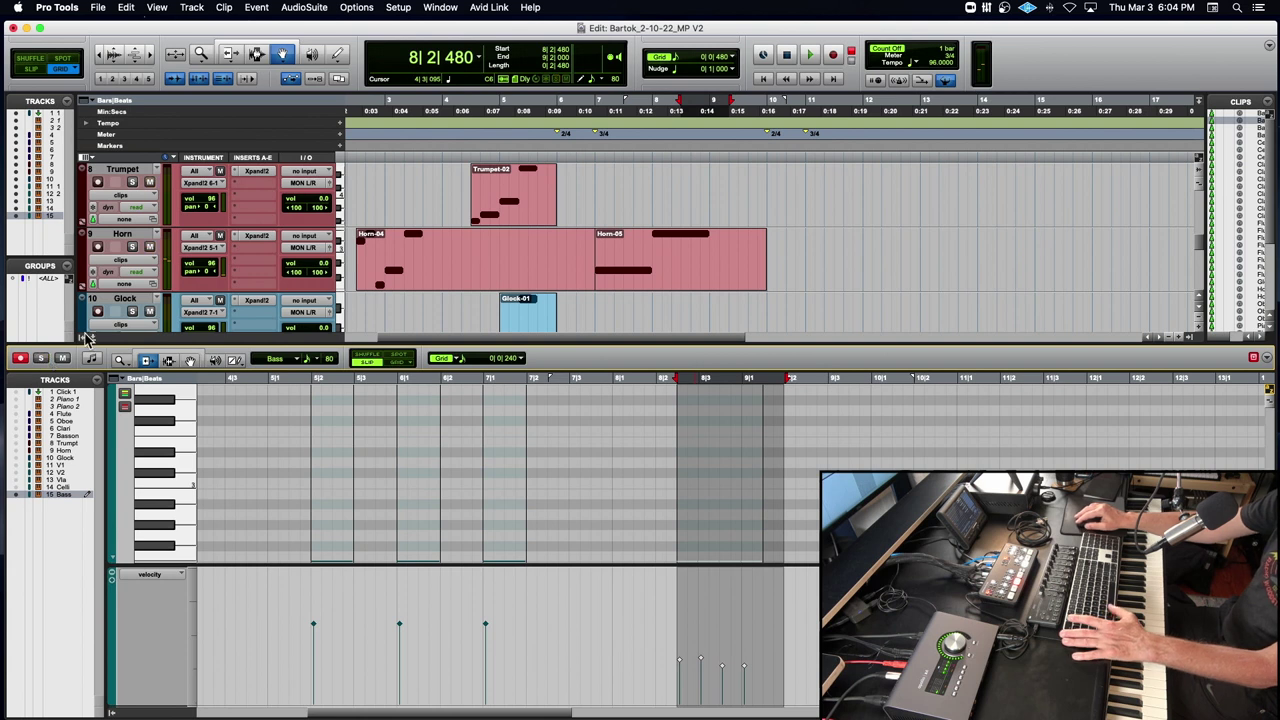
Close the MIDI editor pane and play the arrangement from 7|3|480.
{"action": "left_click", "coordinate": [90, 340]}
{"action": "left_click", "coordinate": [645, 138]}
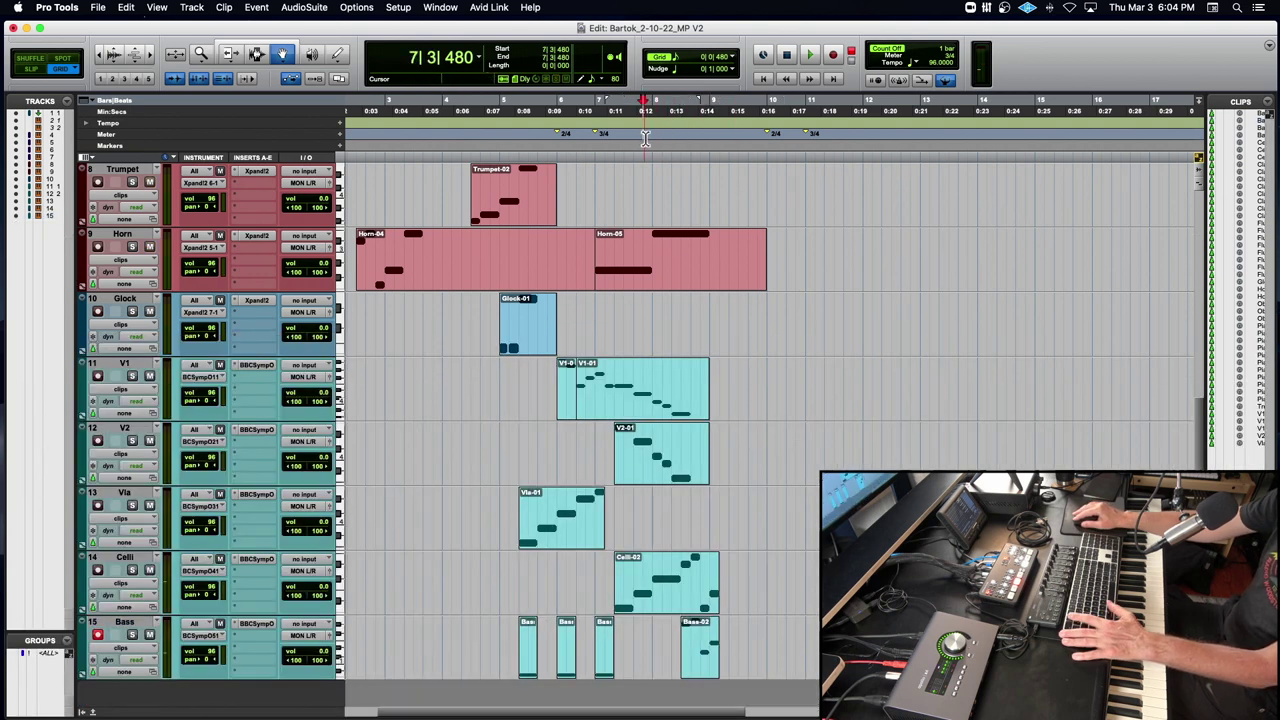
{"action": "key", "text": "space"}
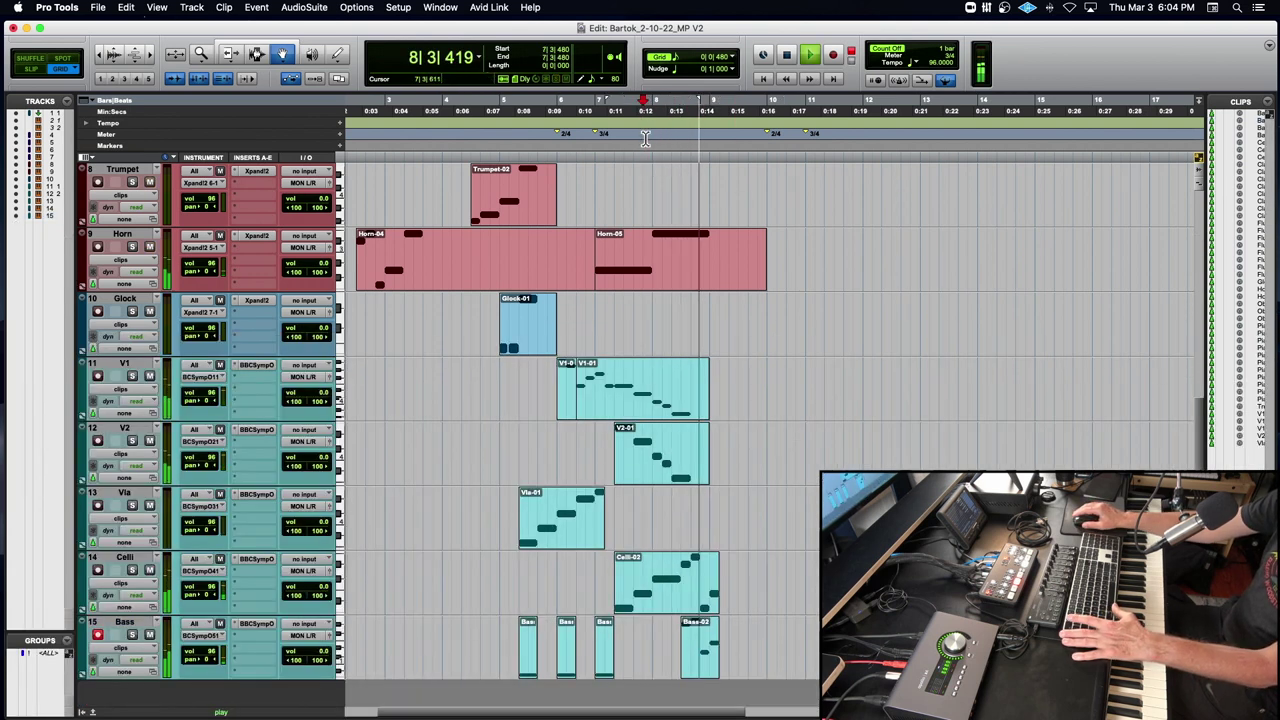
{"action": "key", "text": "space"}
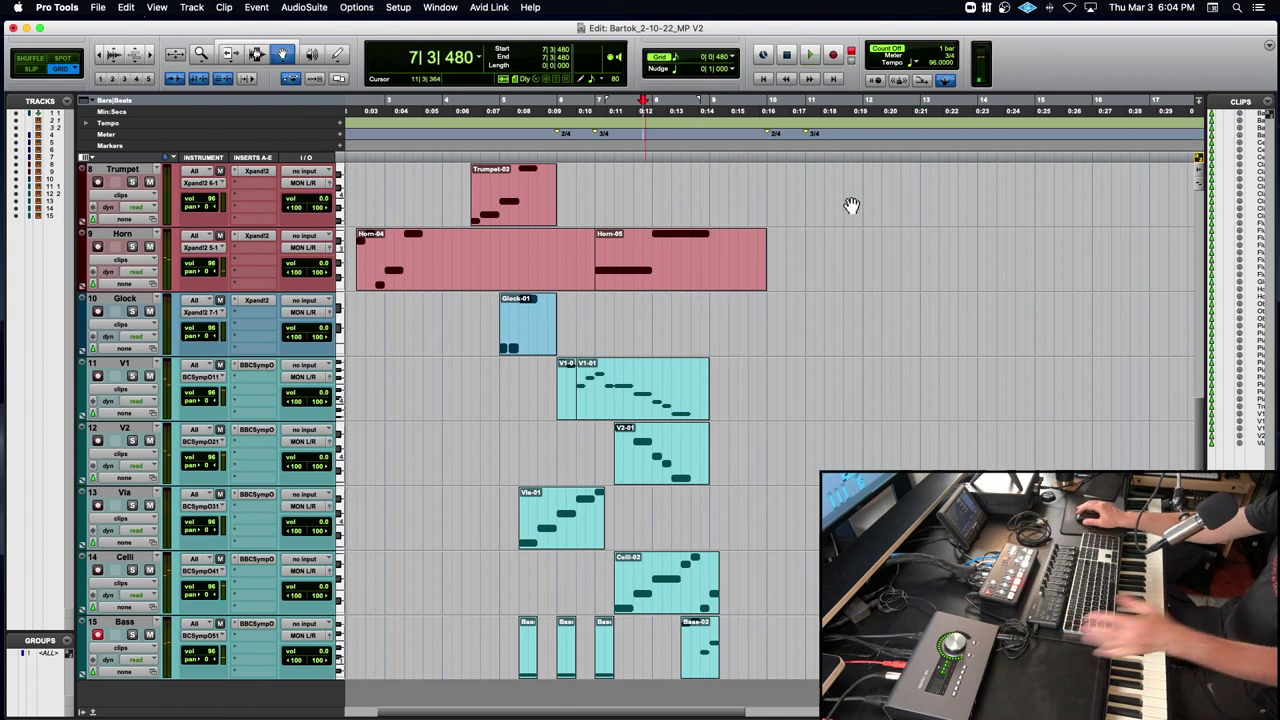
Select the Flute and Oboe clips spanning 8|3|000 to 13|1|000, and play the arrangement from the beginning.
{"action": "scroll", "coordinate": [851, 205], "scroll_direction": "up", "scroll_amount": 6}
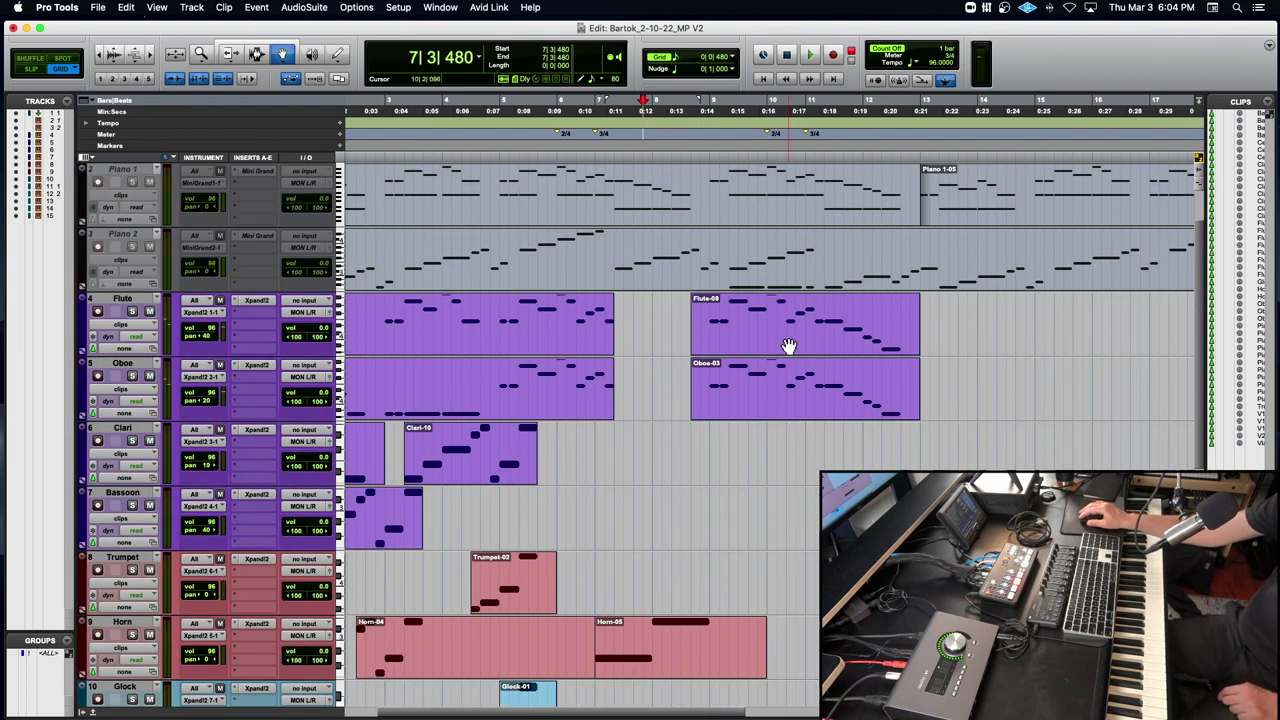
{"action": "left_click", "coordinate": [788, 345]}
{"action": "left_click", "coordinate": [781, 393], "text": "shift"}
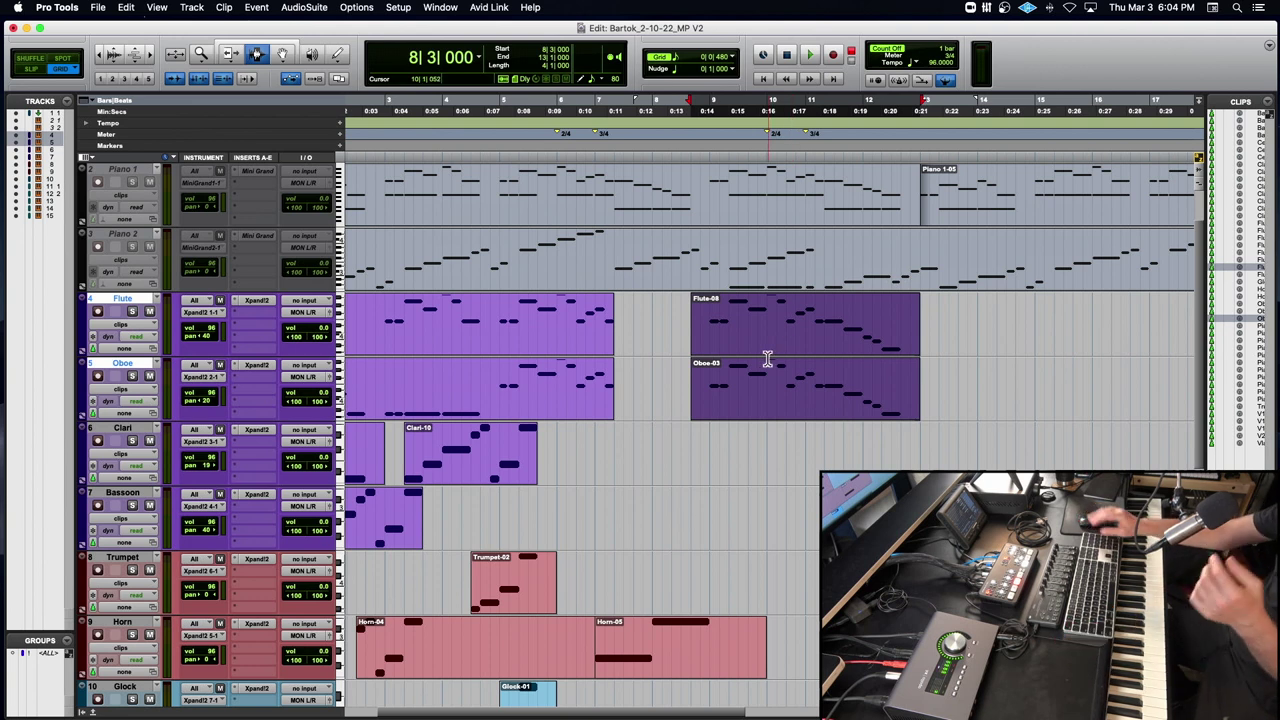
{"action": "key", "text": "Return"}
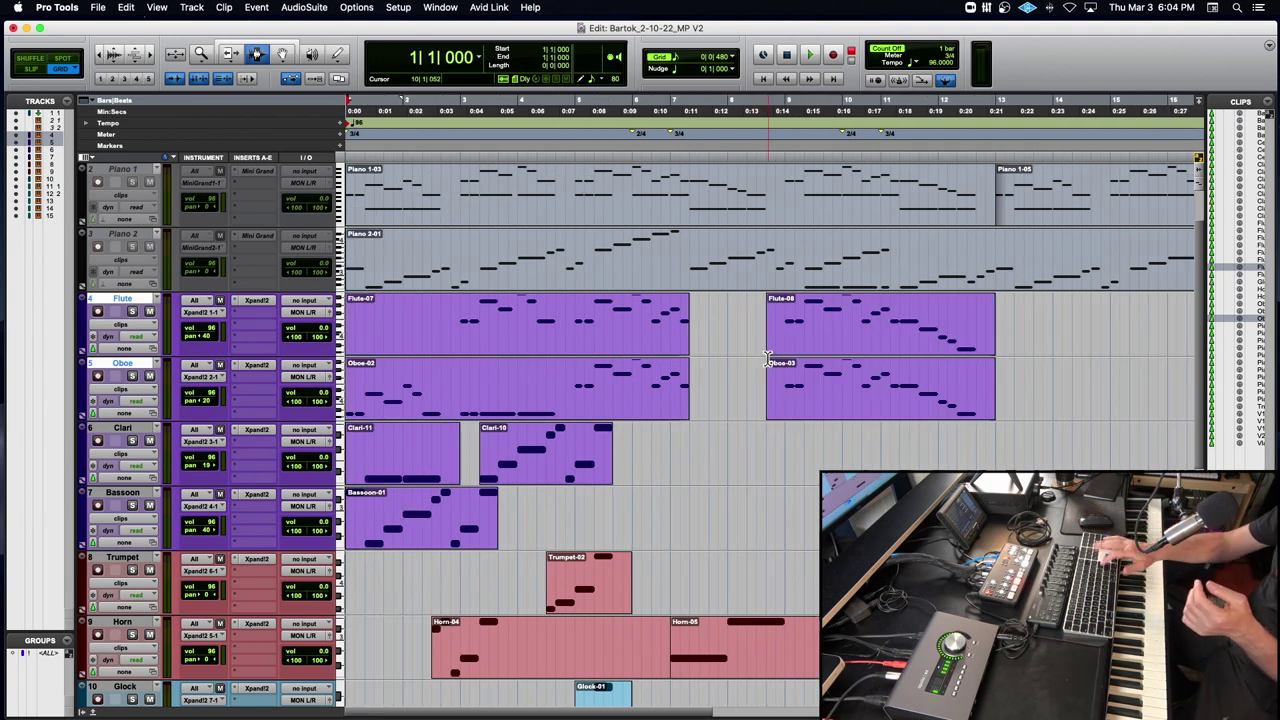
{"action": "key", "text": "space"}
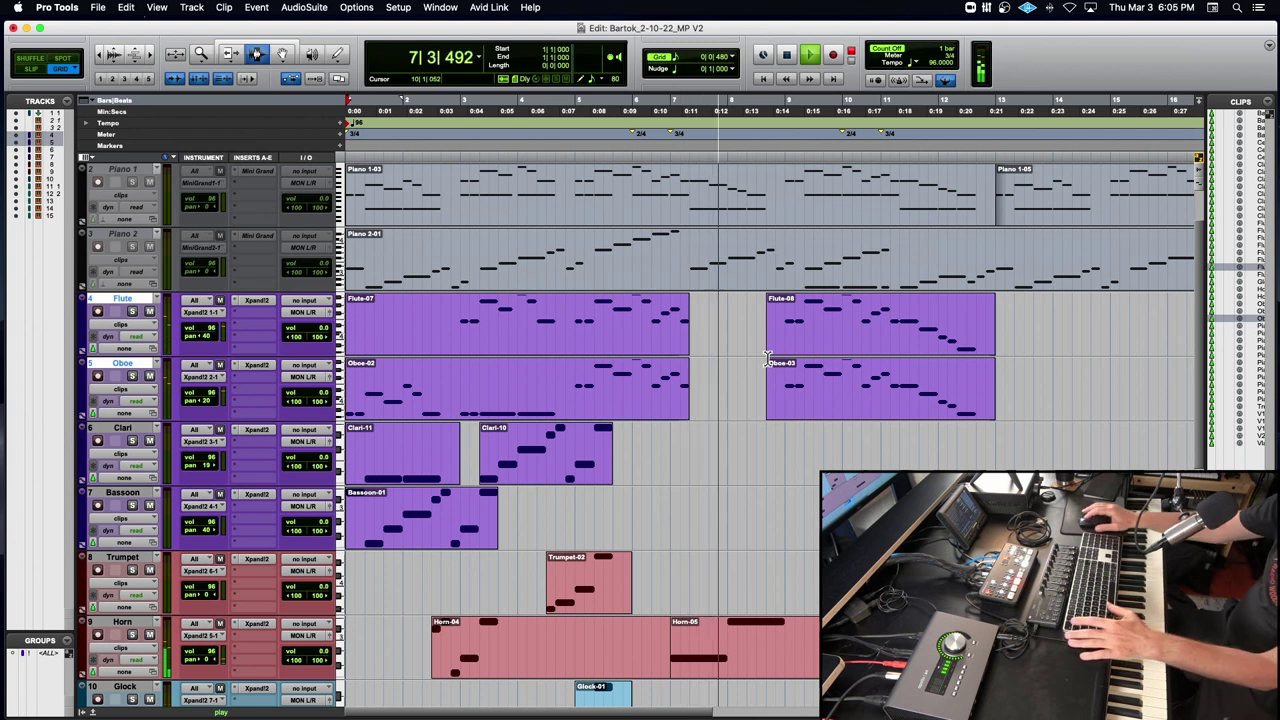
{"action": "key", "text": "space"}
Copy the V1 passage starting at 7|2|000, paste it on the Glock track at 7|2|000, and play it back.
{"action": "scroll", "coordinate": [946, 350], "scroll_direction": "down", "scroll_amount": 3}
{"action": "scroll", "coordinate": [946, 350], "scroll_direction": "down", "scroll_amount": 1}
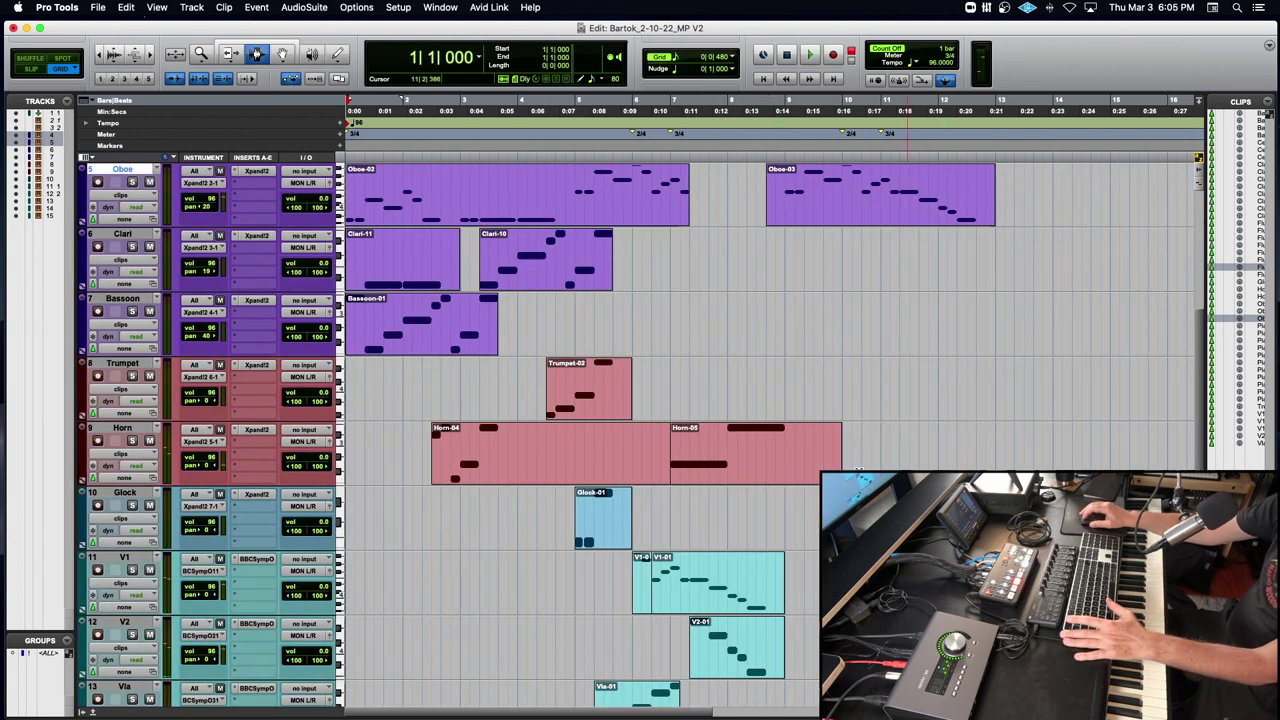
{"action": "scroll", "coordinate": [724, 602], "scroll_direction": "right", "scroll_amount": 3}
{"action": "left_click_drag", "start_coordinate": [597, 595], "coordinate": [566, 595]}
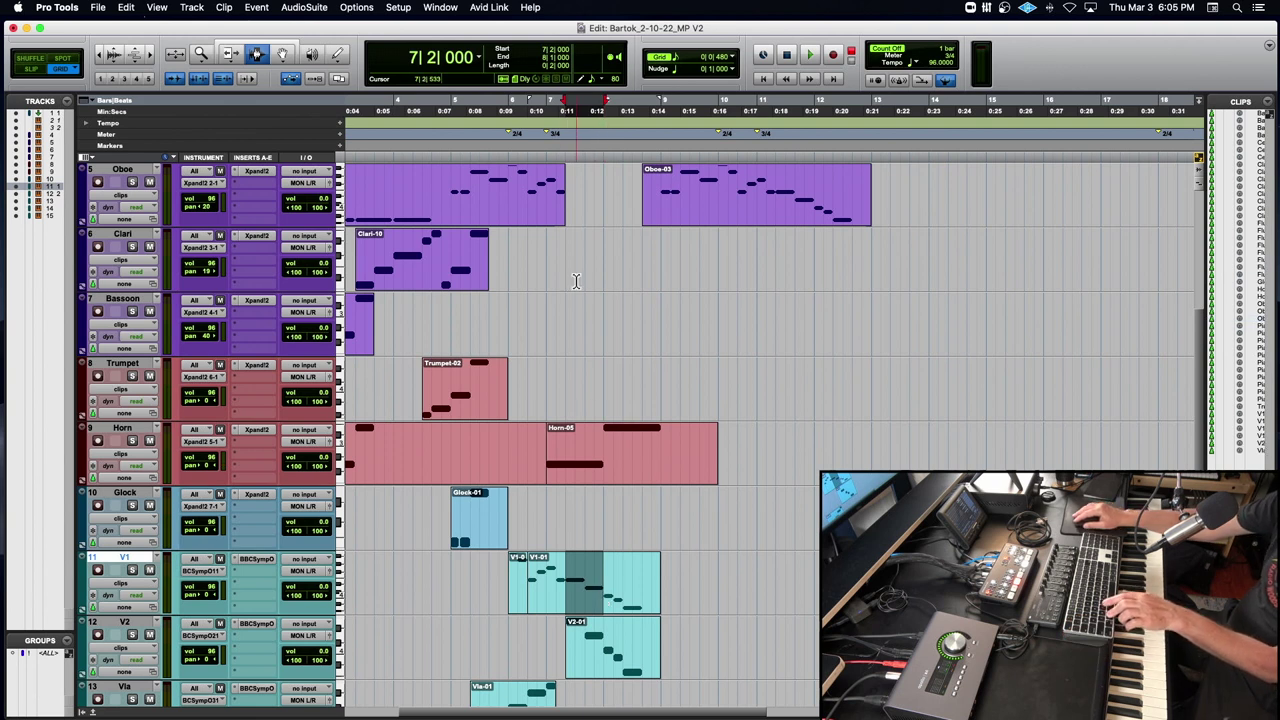
{"action": "left_click", "coordinate": [569, 516]}
{"action": "key", "text": "super+v"}
{"action": "key", "text": "space"}
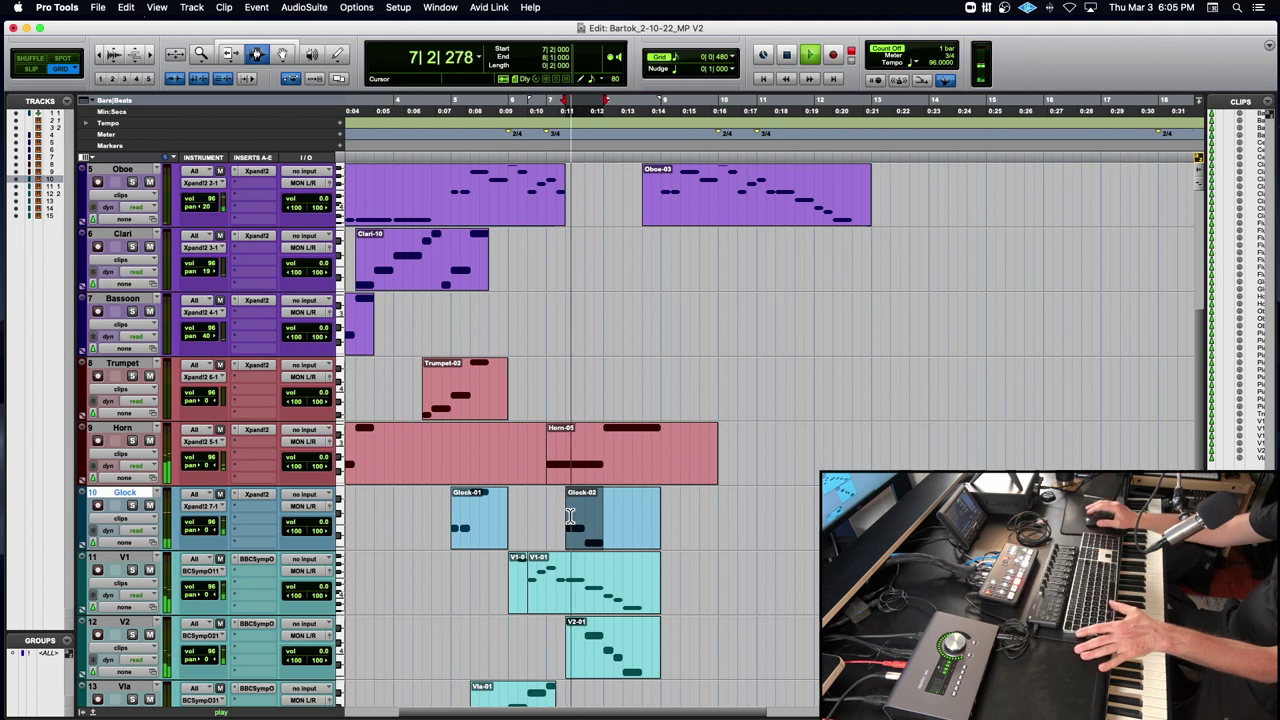
Lower the velocities of the pasted Glock notes in the MIDI editor and audition the arrangement from 6|2|571.
{"action": "left_click", "coordinate": [547, 514]}
{"action": "key", "text": "space"}
{"action": "left_click", "coordinate": [282, 54]}
{"action": "double_click", "coordinate": [596, 515]}
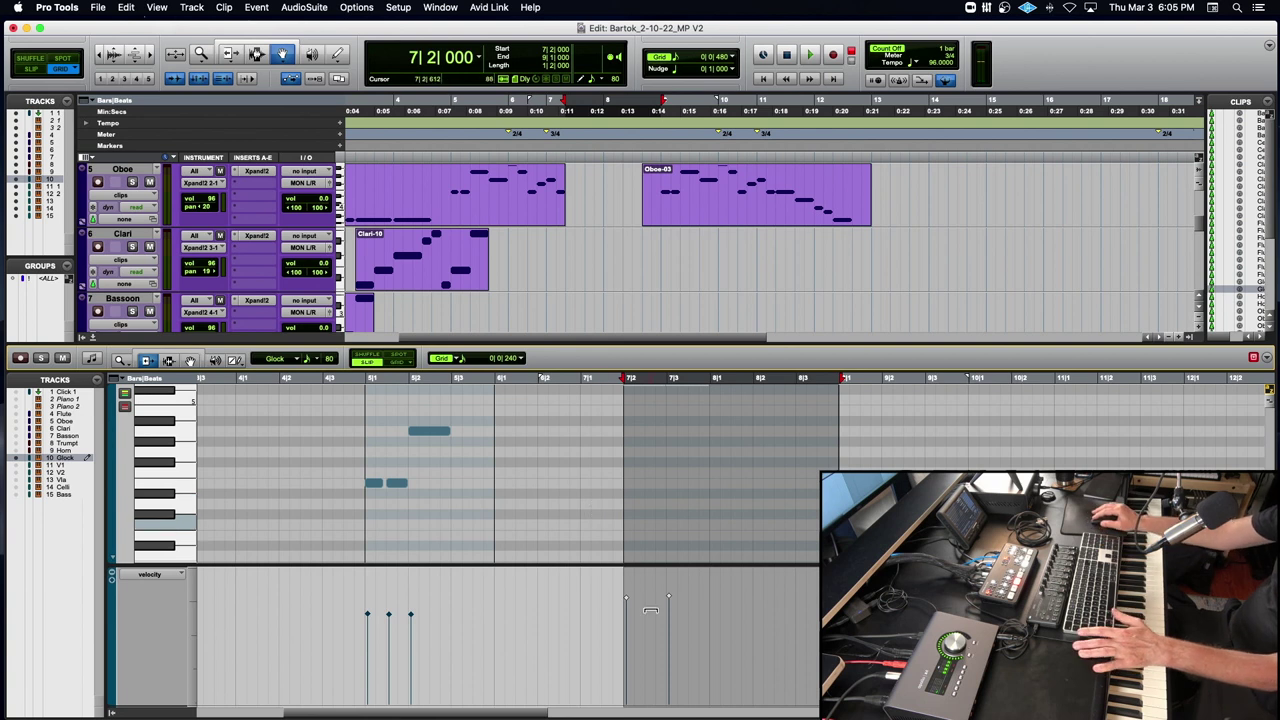
{"action": "key", "text": "space"}
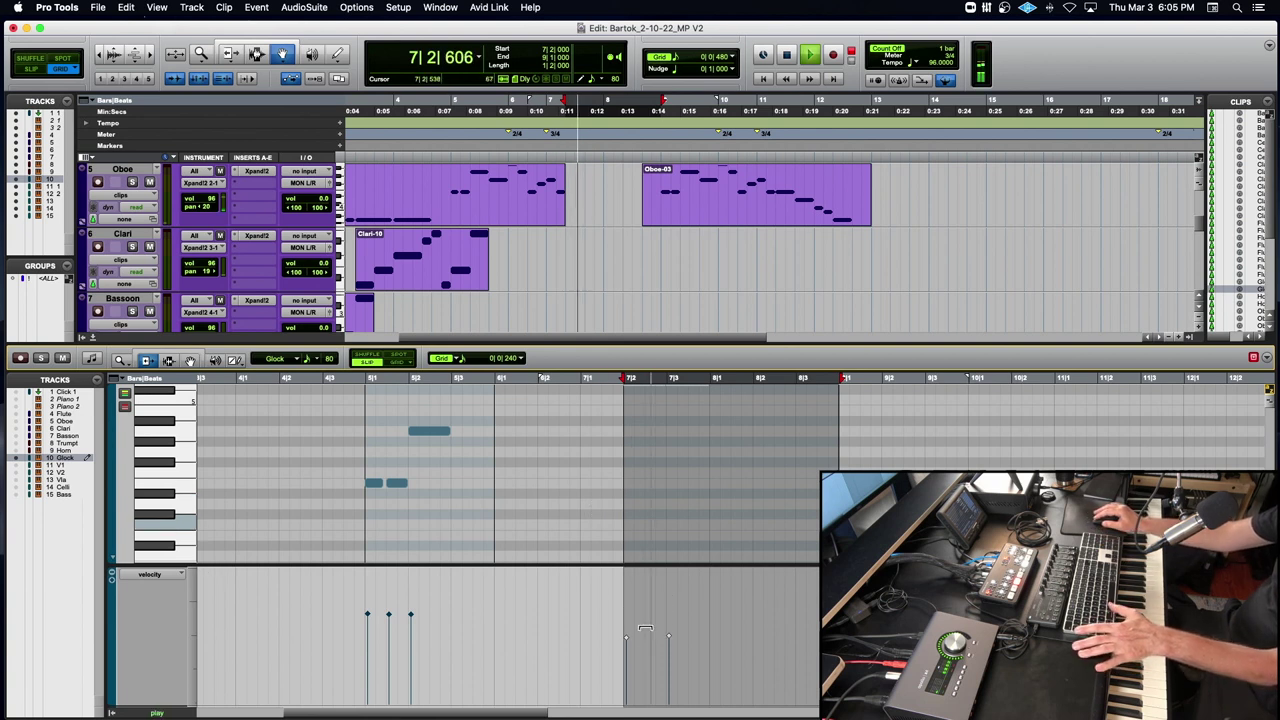
{"action": "left_click", "coordinate": [564, 382]}
{"action": "key", "text": "space"}
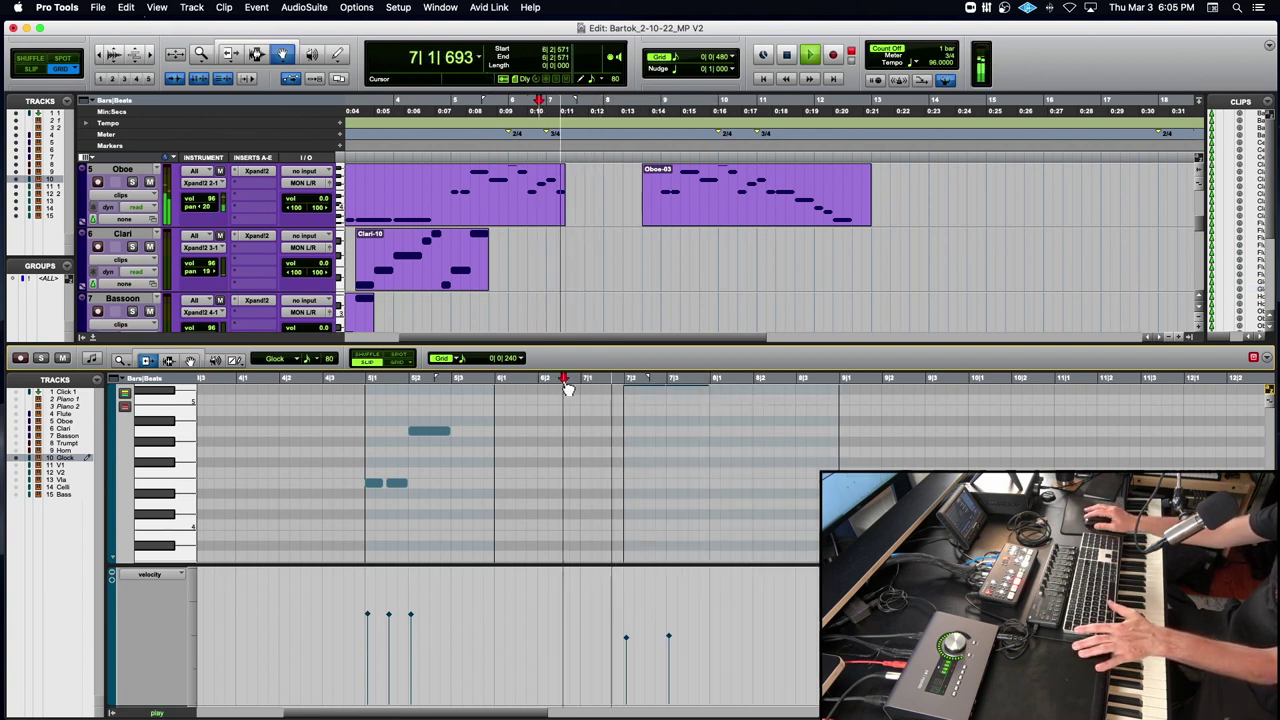
{"action": "left_click", "coordinate": [93, 338]}
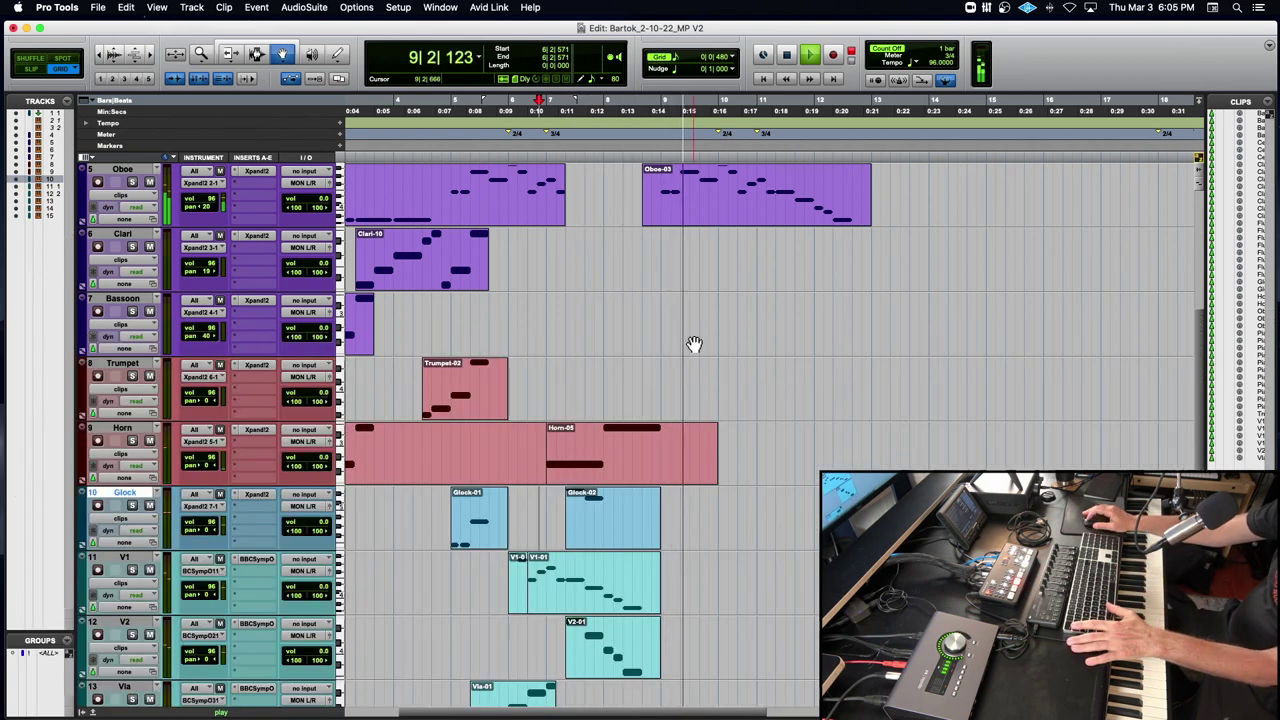
{"action": "scroll", "coordinate": [695, 344], "scroll_direction": "up", "scroll_amount": 3}
{"action": "key", "text": "space"}
Copy the Piano 2 passage from 9|2|000 to 11|1|480 and paste it on the Celli and Bass tracks at 9|2|000.
{"action": "scroll", "coordinate": [694, 344], "scroll_direction": "up", "scroll_amount": 2}
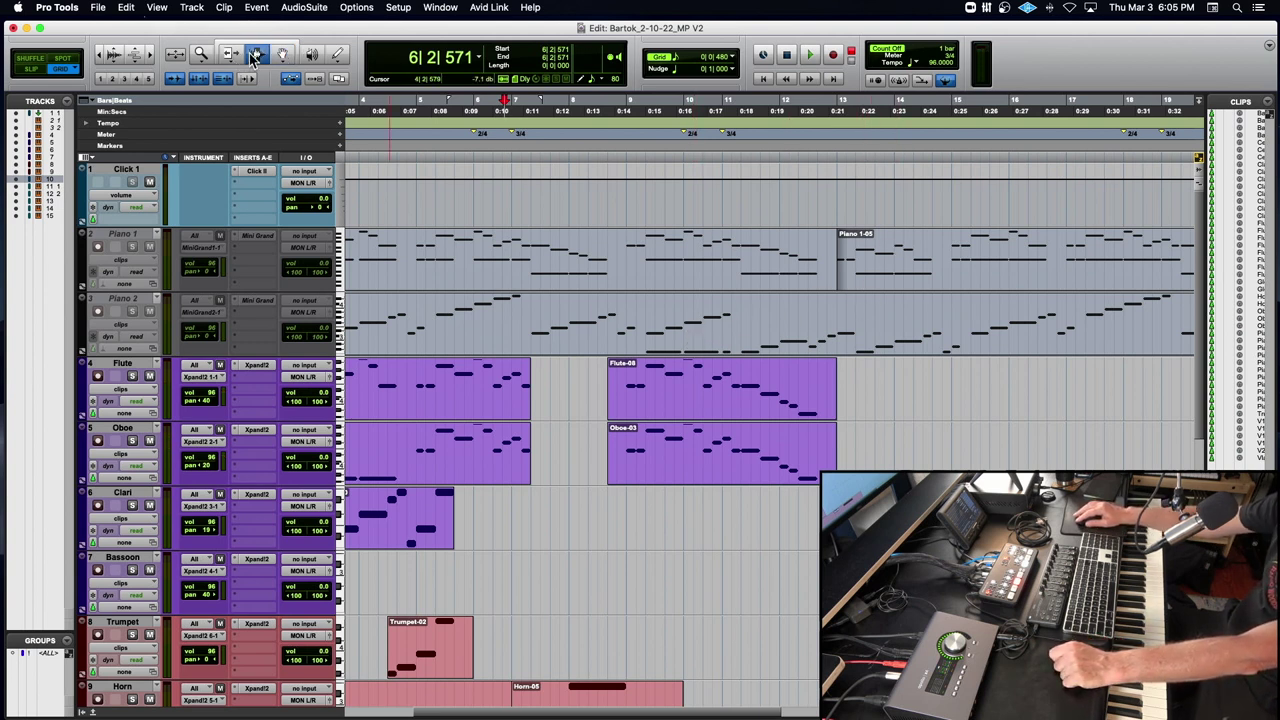
{"action": "left_click_drag", "start_coordinate": [643, 340], "coordinate": [732, 342]}
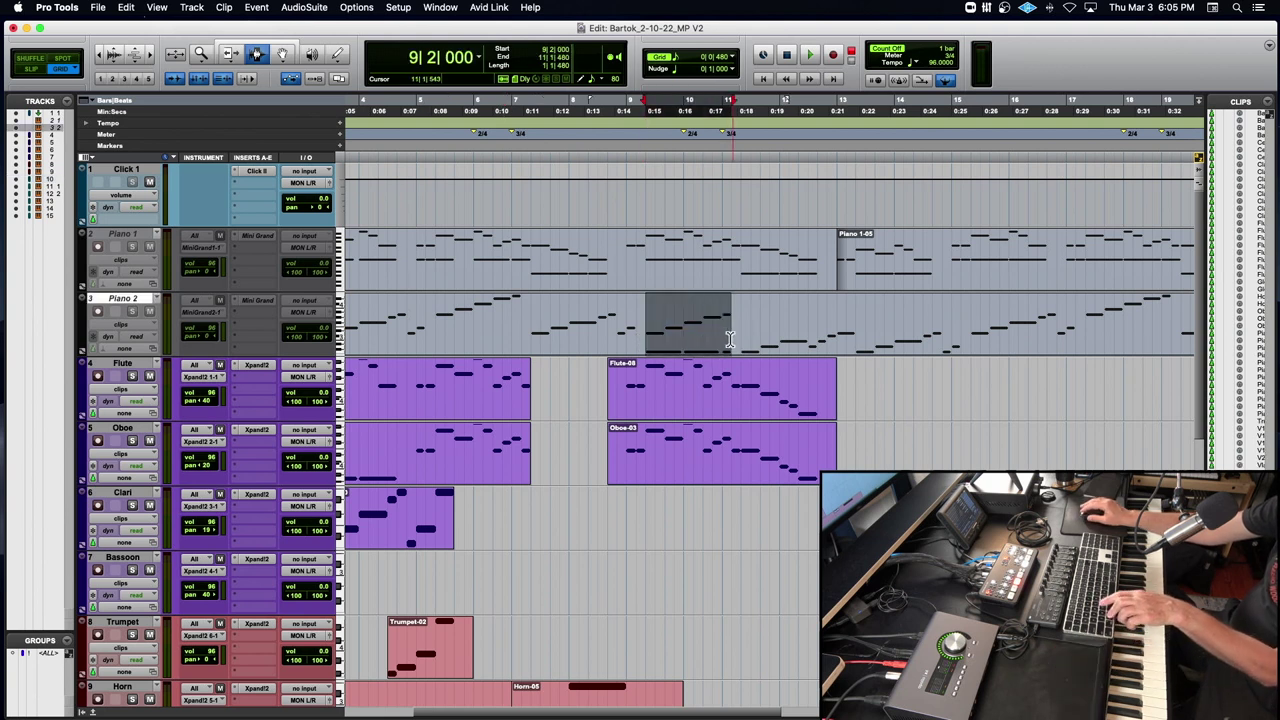
{"action": "scroll", "coordinate": [730, 340], "scroll_direction": "down", "scroll_amount": 7}
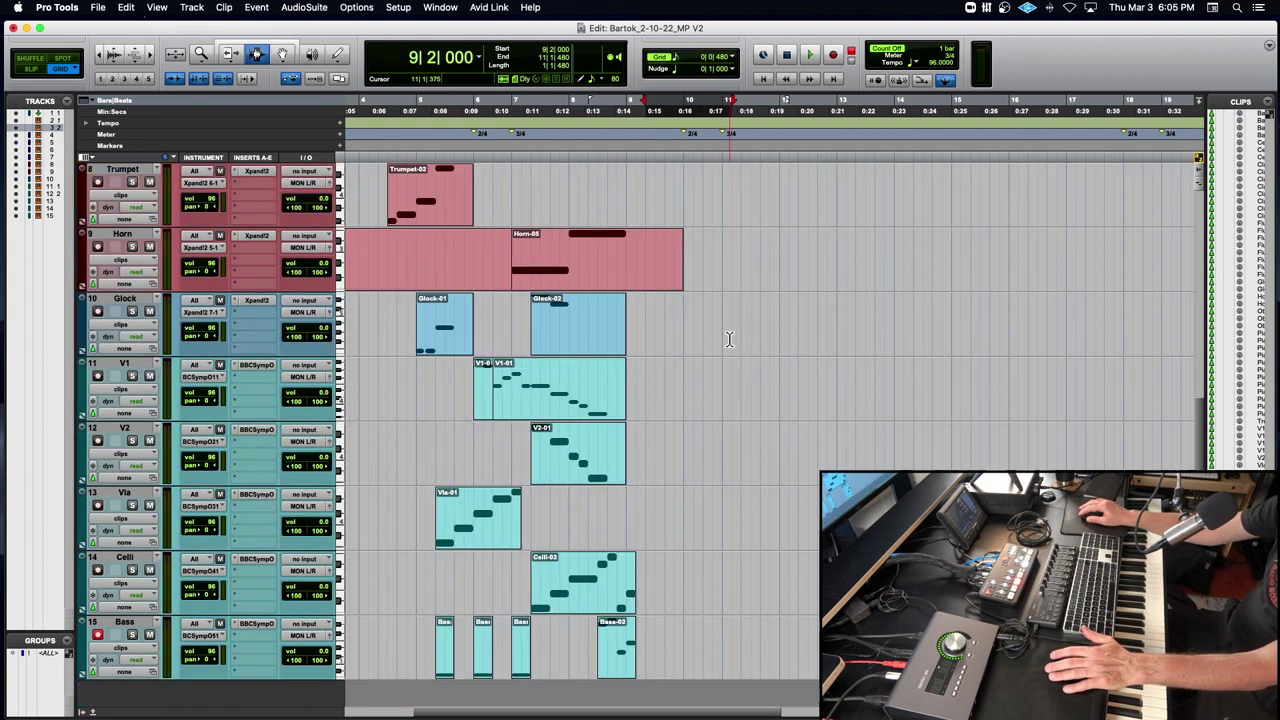
{"action": "left_click", "coordinate": [646, 595]}
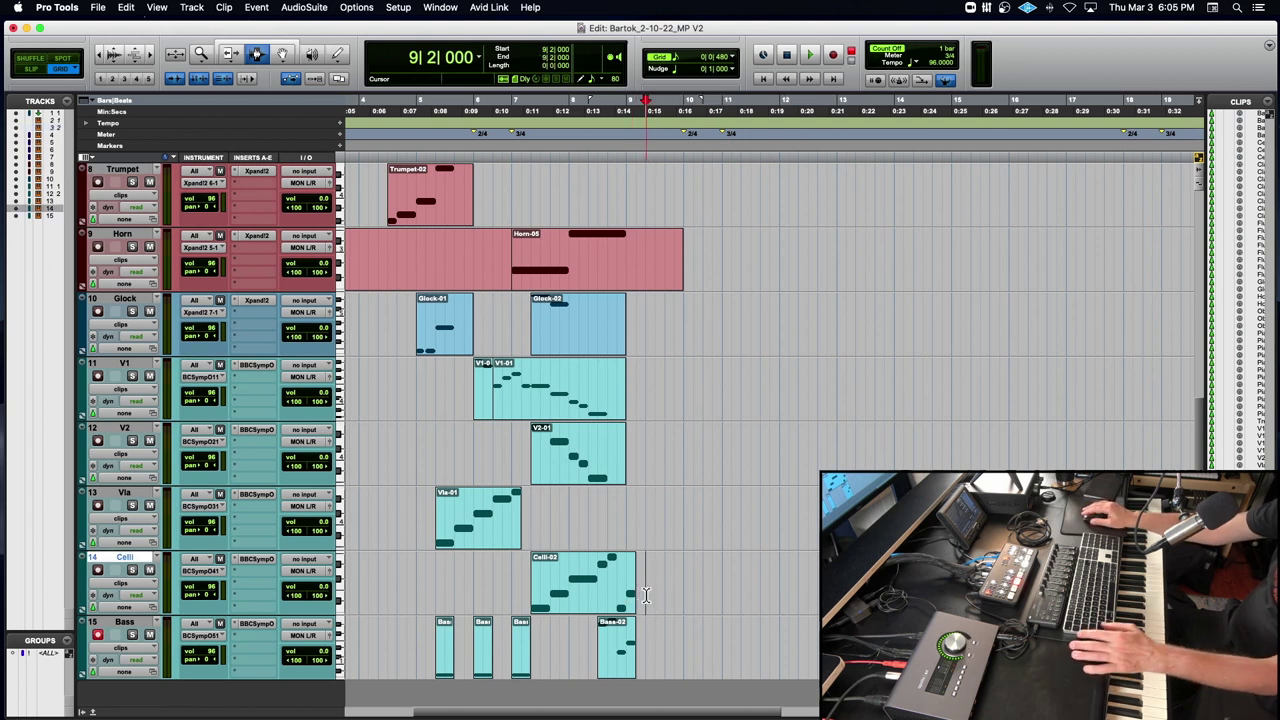
{"action": "key", "text": "super+v"}
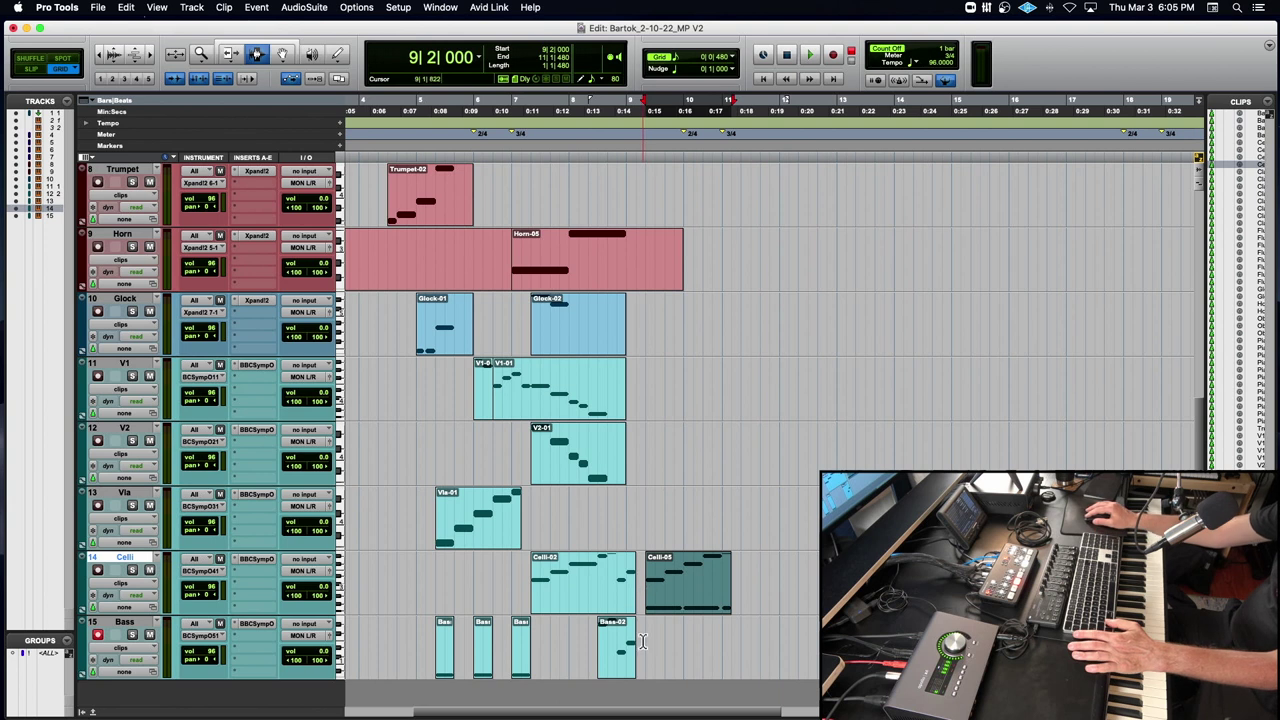
{"action": "left_click", "coordinate": [643, 640]}
{"action": "key", "text": "super+v"}
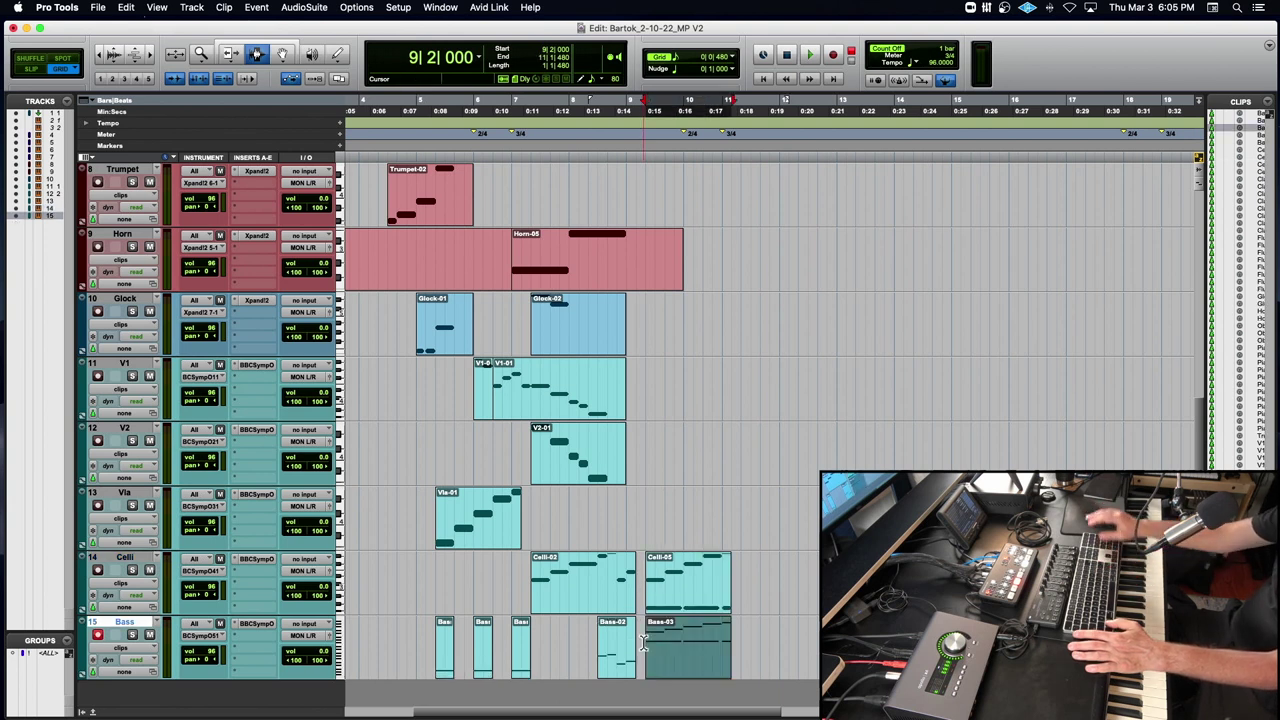
Delete the low sustained notes from the pasted Celli passage in the MIDI editor and audition it from 9|2|000.
{"action": "left_click", "coordinate": [697, 587]}
{"action": "double_click", "coordinate": [697, 587]}
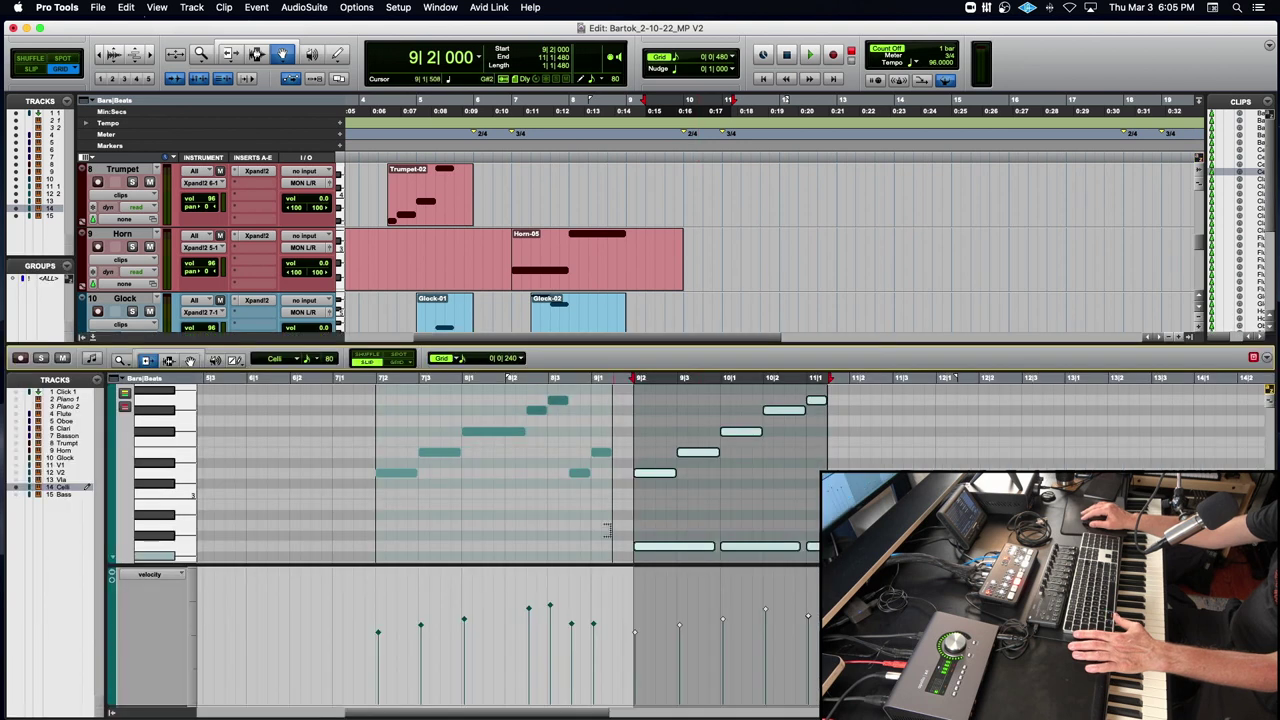
{"action": "left_click_drag", "start_coordinate": [575, 510], "coordinate": [612, 560]}
{"action": "key", "text": "space"}
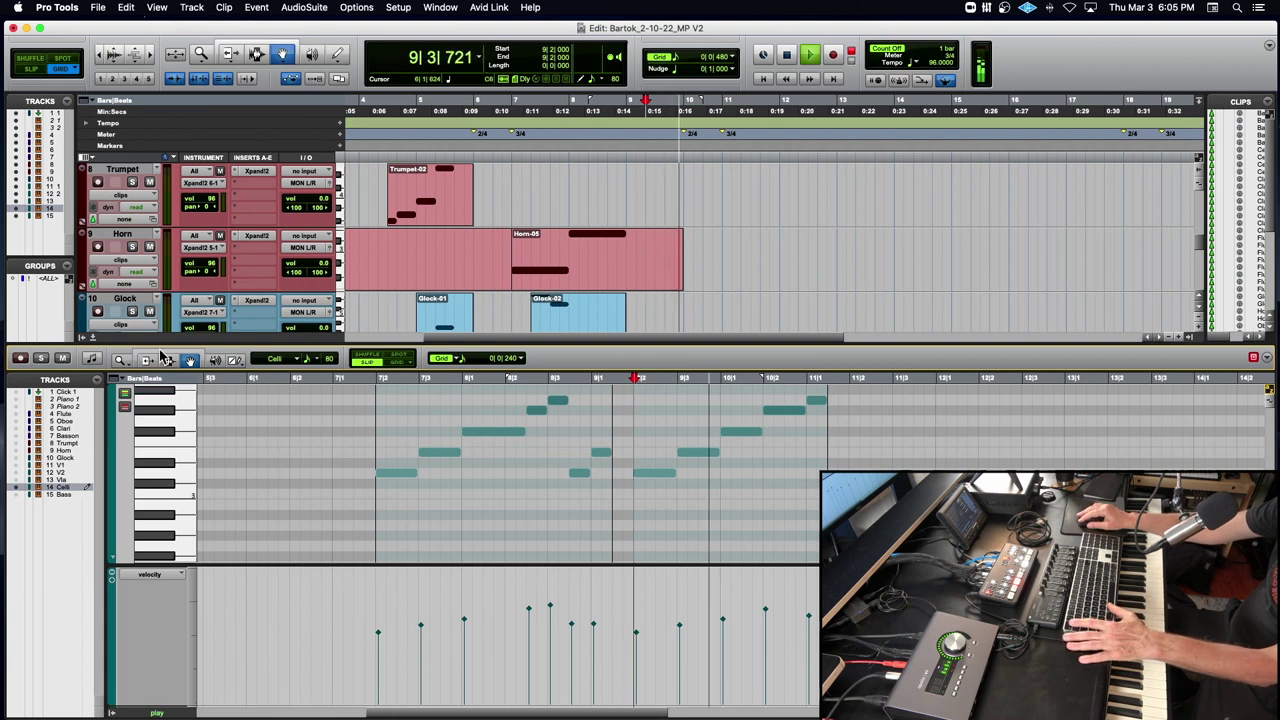
{"action": "key", "text": "space"}
{"action": "left_click", "coordinate": [93, 337]}
Delete the upper notes from the pasted Bass passage in the MIDI editor, keeping only the low sustained notes.
{"action": "double_click", "coordinate": [700, 650]}
{"action": "left_click_drag", "start_coordinate": [604, 400], "coordinate": [879, 467]}
{"action": "key", "text": "Delete"}
{"action": "left_click_drag", "start_coordinate": [790, 388], "coordinate": [848, 394]}
{"action": "key", "text": "Delete"}
{"action": "left_click_drag", "start_coordinate": [585, 496], "coordinate": [846, 544]}
{"action": "key", "text": "Delete"}
Lower the velocities of the remaining low Bass notes, auditioning from 9|2|000, and close the MIDI editor pane.
{"action": "key", "text": "space"}
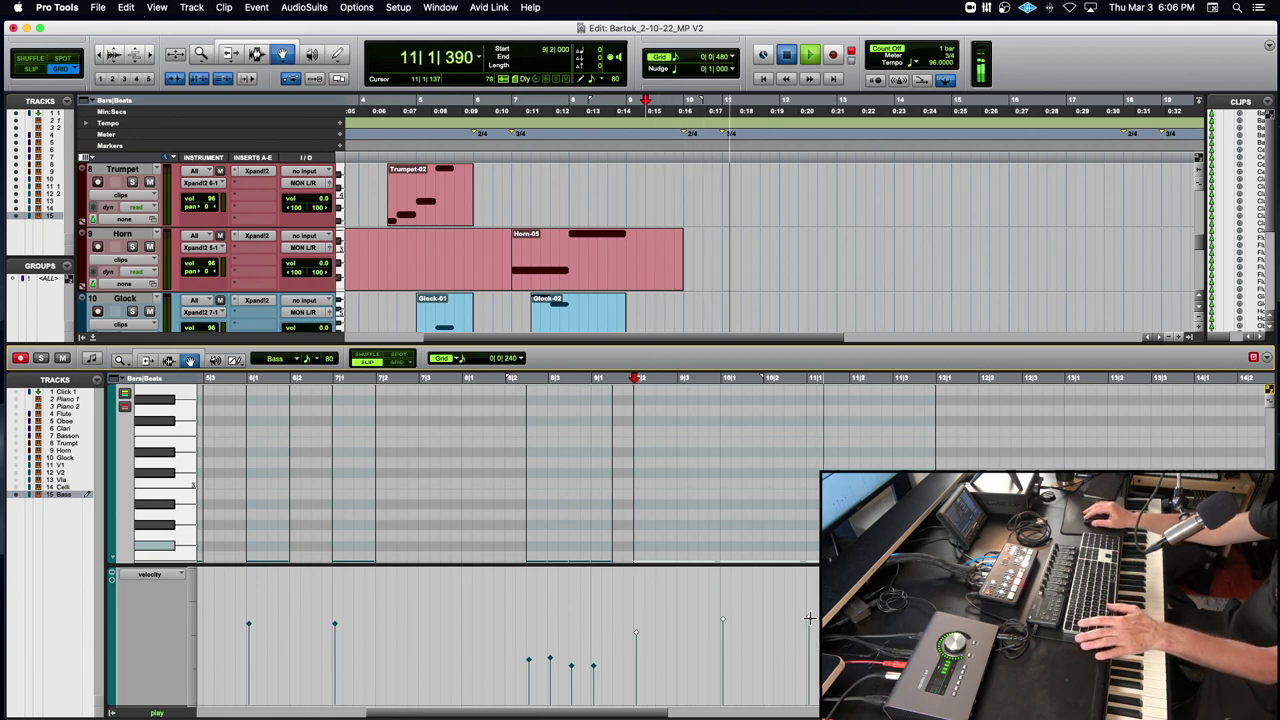
{"action": "key", "text": "space"}
{"action": "key", "text": "space"}
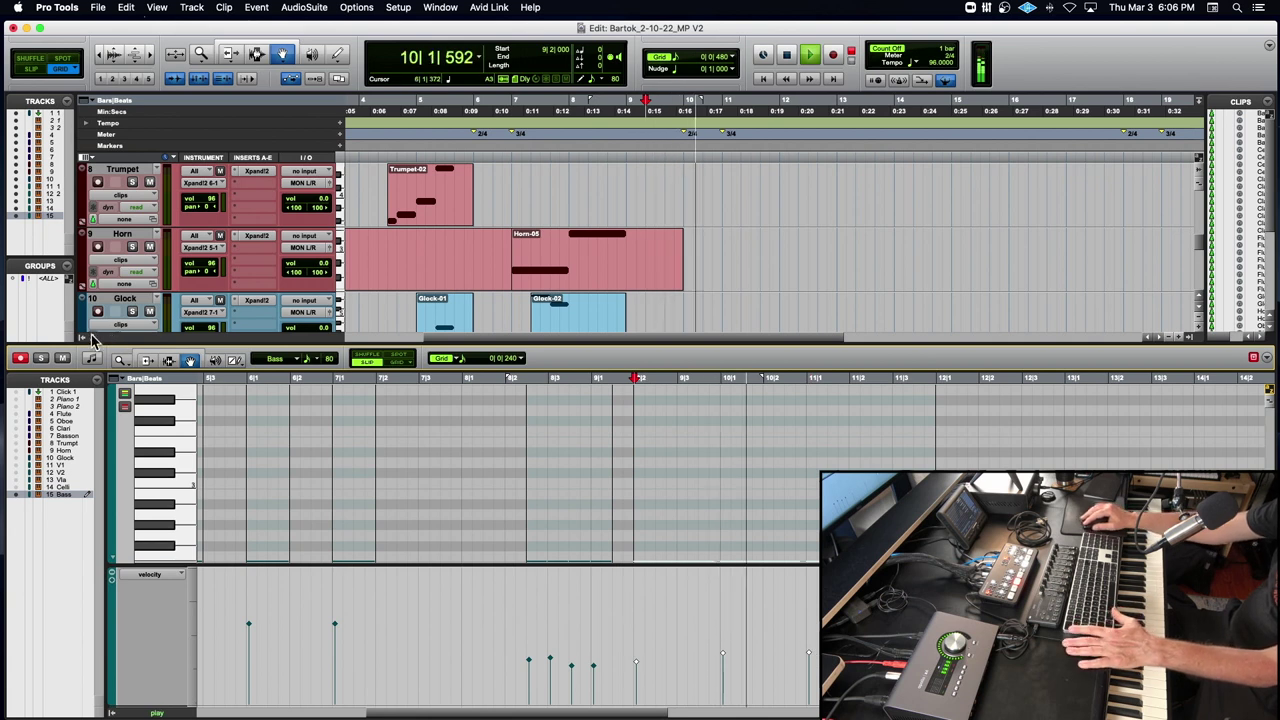
{"action": "left_click", "coordinate": [93, 337]}
{"action": "key", "text": "space"}
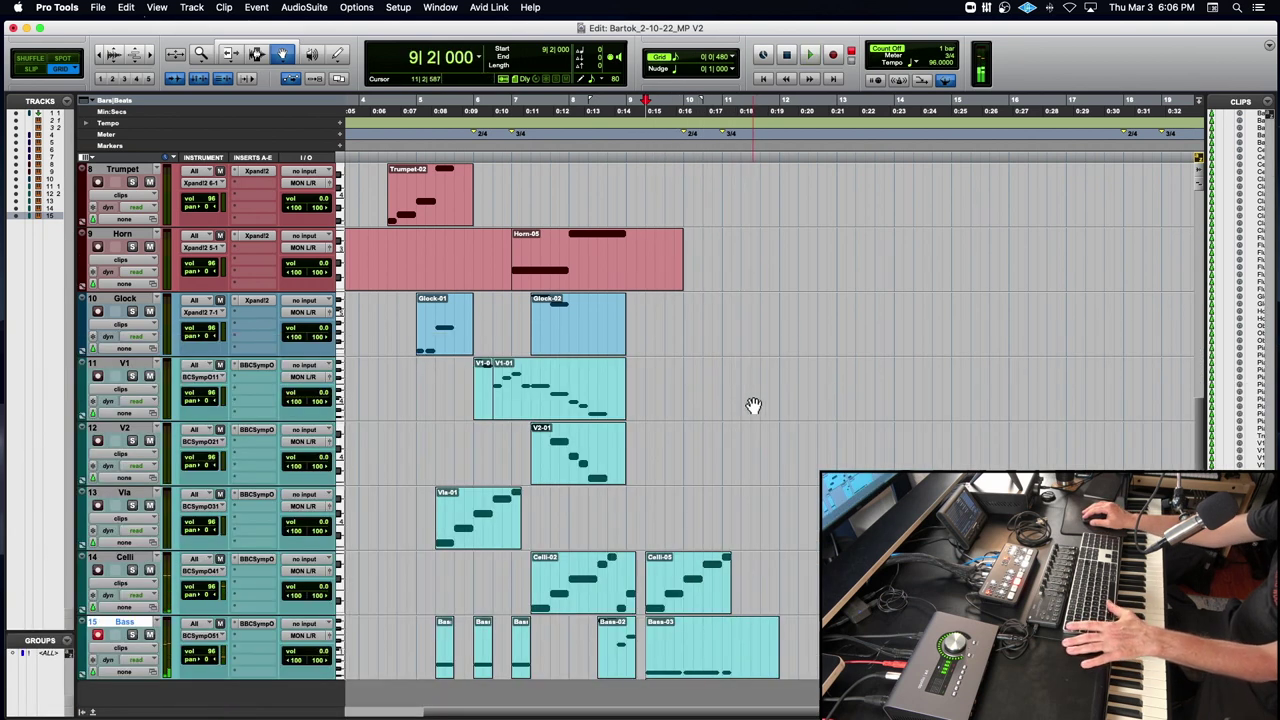
Lengthen the Celli E3 note at 9|1|000 so it ends at 9|1|880, and audition the arrangement from 7|2|018.
{"action": "double_click", "coordinate": [627, 600]}
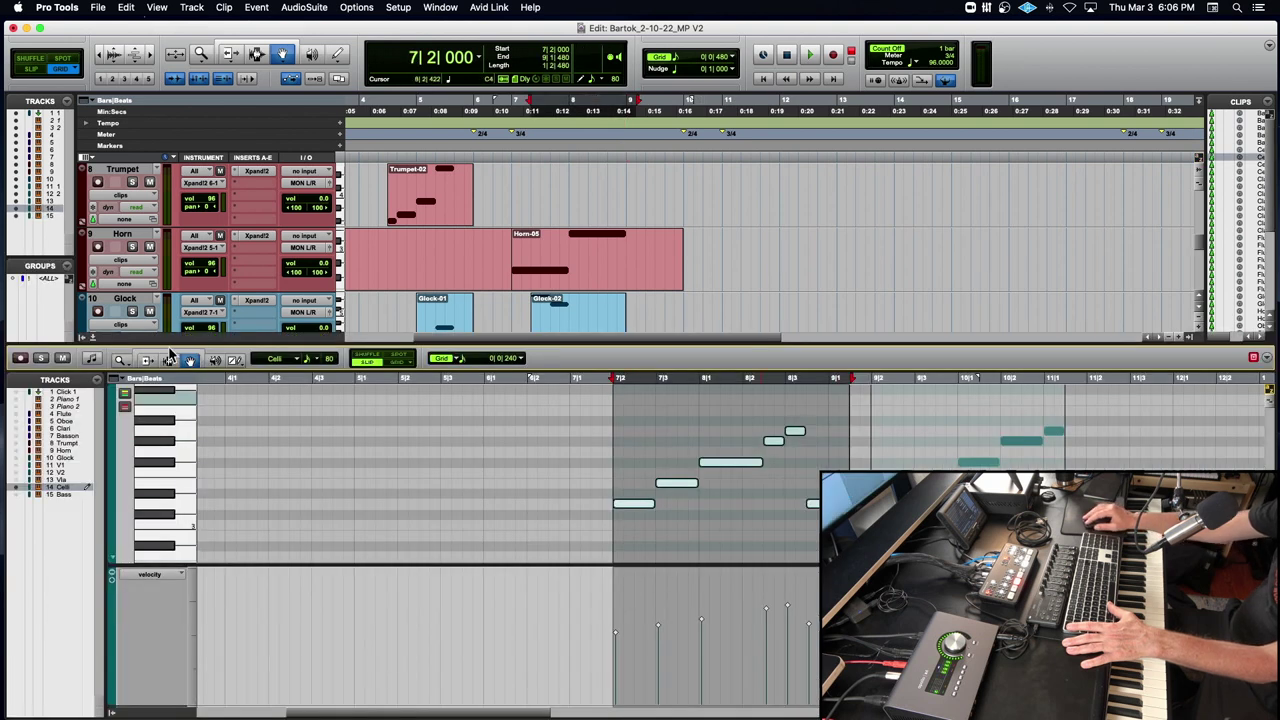
{"action": "left_click", "coordinate": [839, 452]}
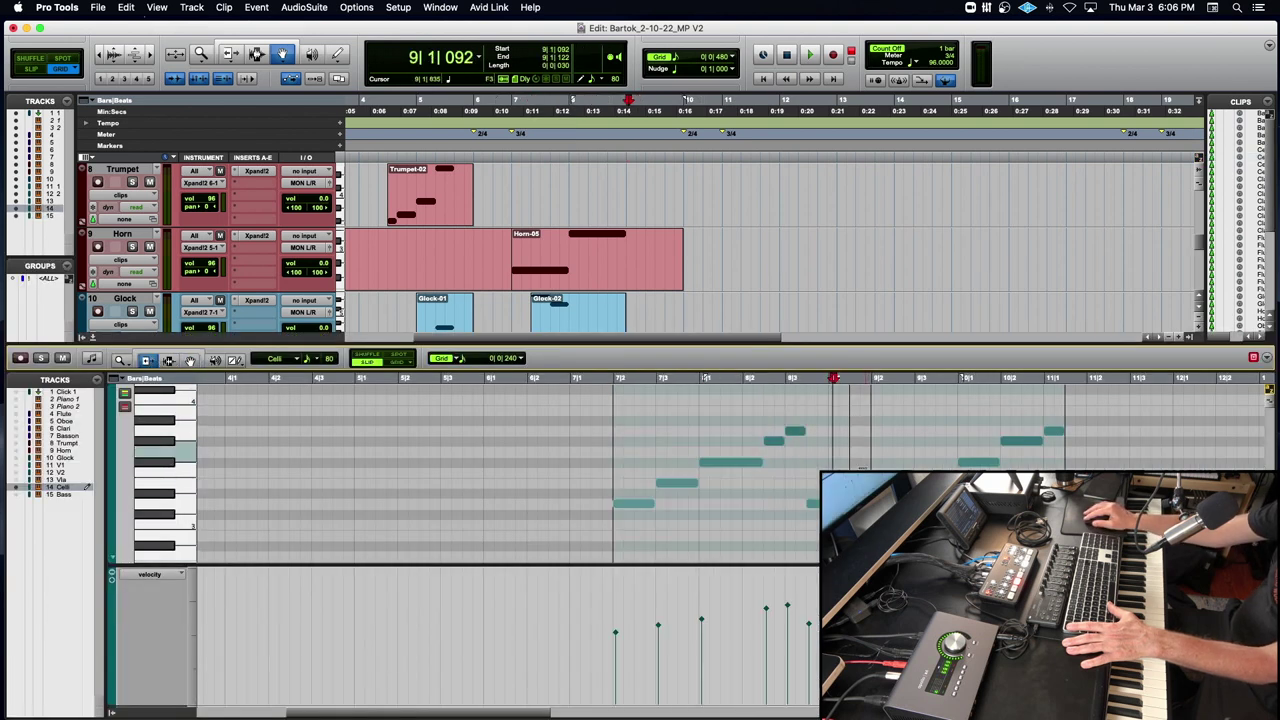
{"action": "left_click", "coordinate": [869, 483]}
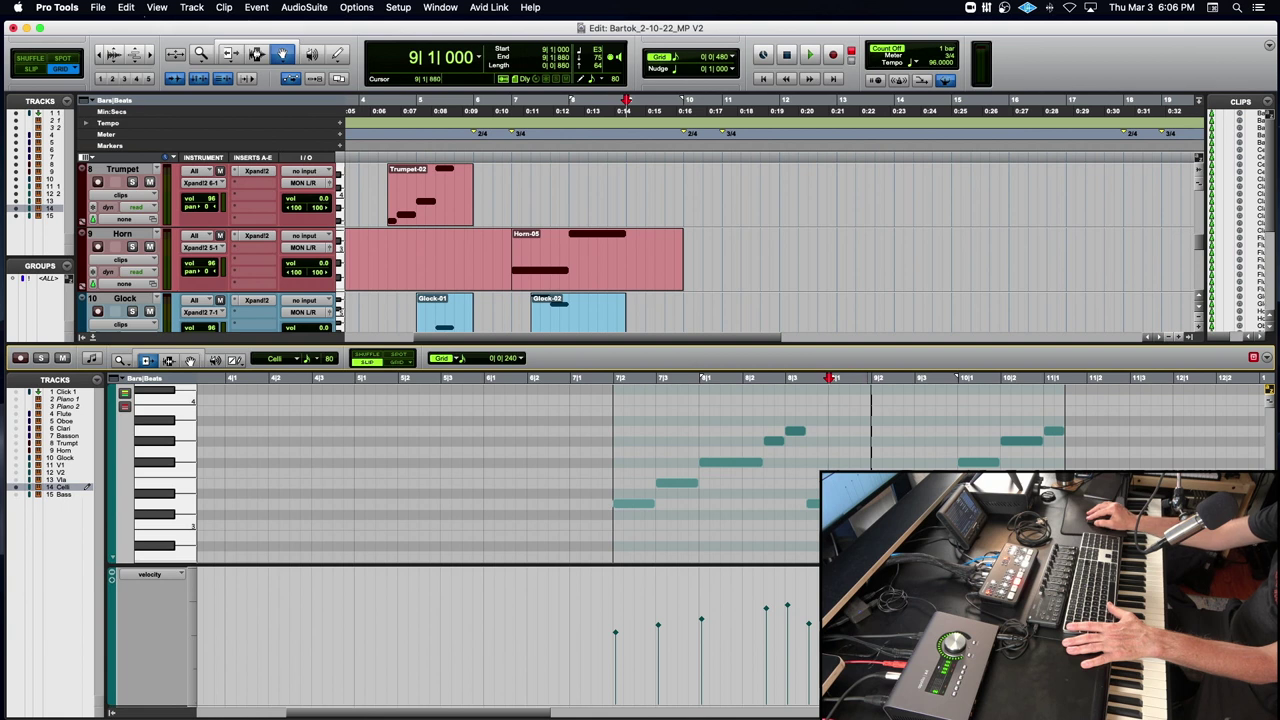
{"action": "left_click", "coordinate": [617, 388]}
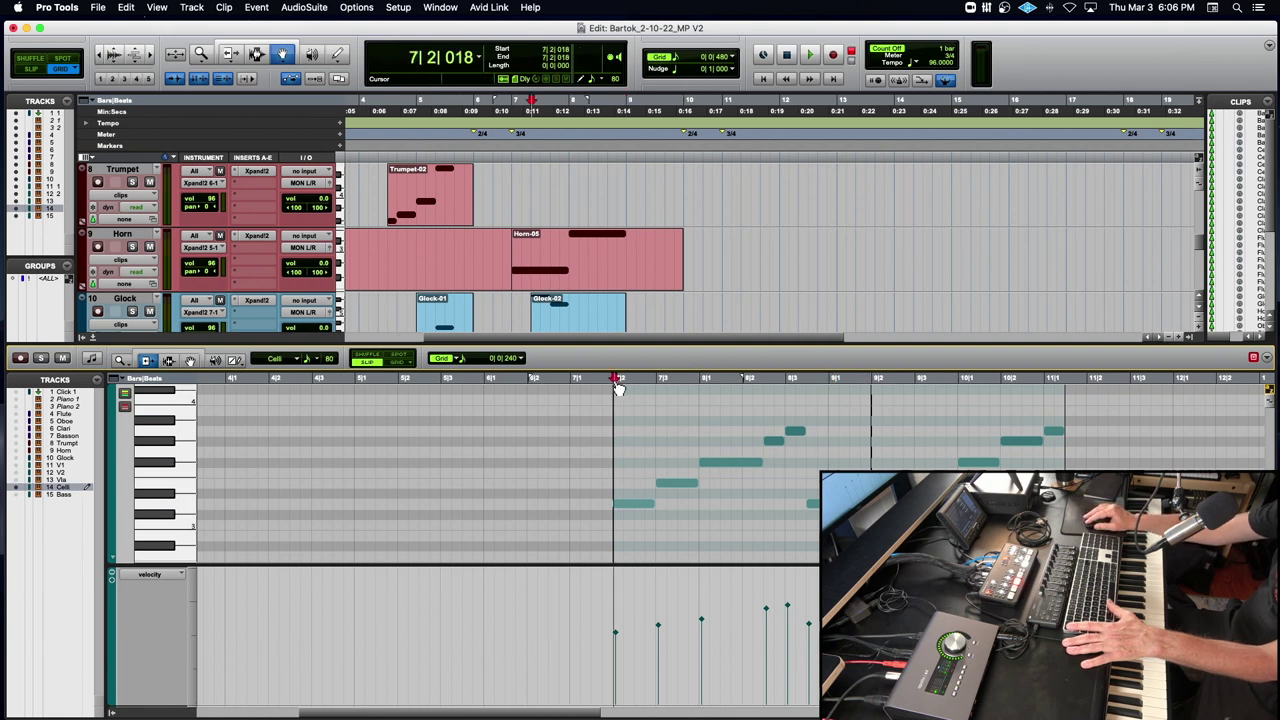
{"action": "key", "text": "space"}
{"action": "left_click", "coordinate": [92, 338]}
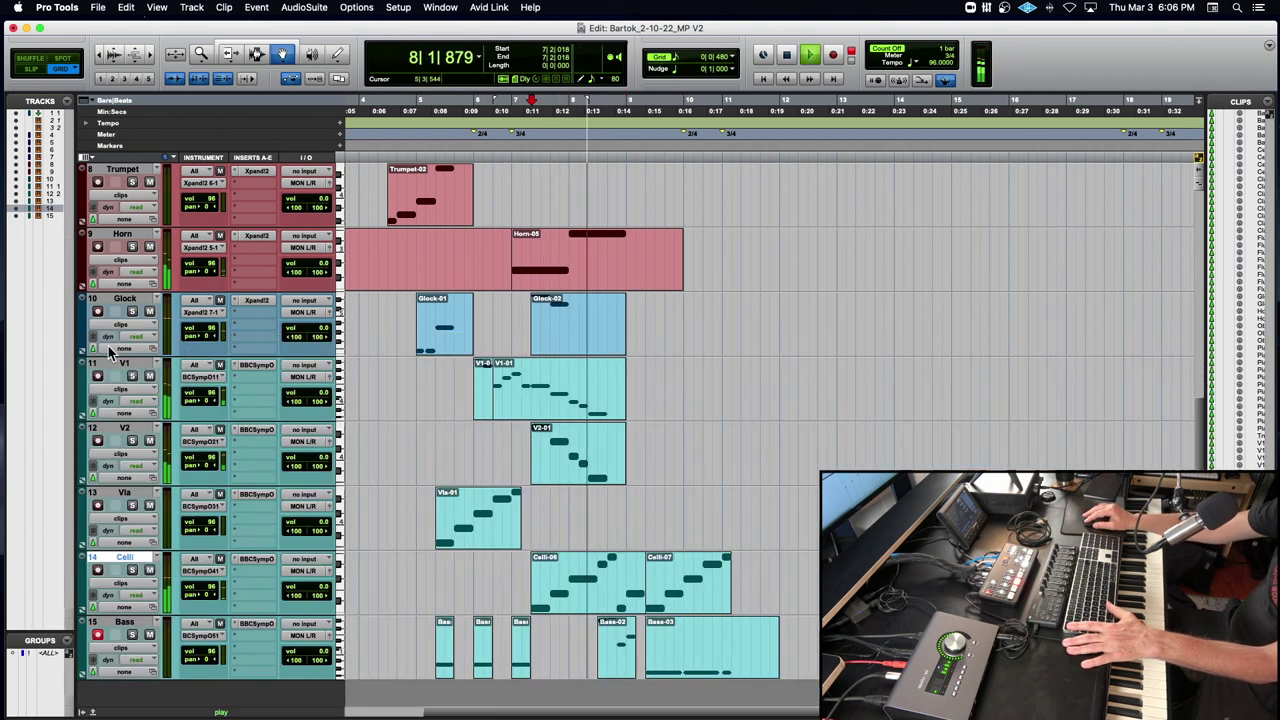
{"action": "key", "text": "space"}
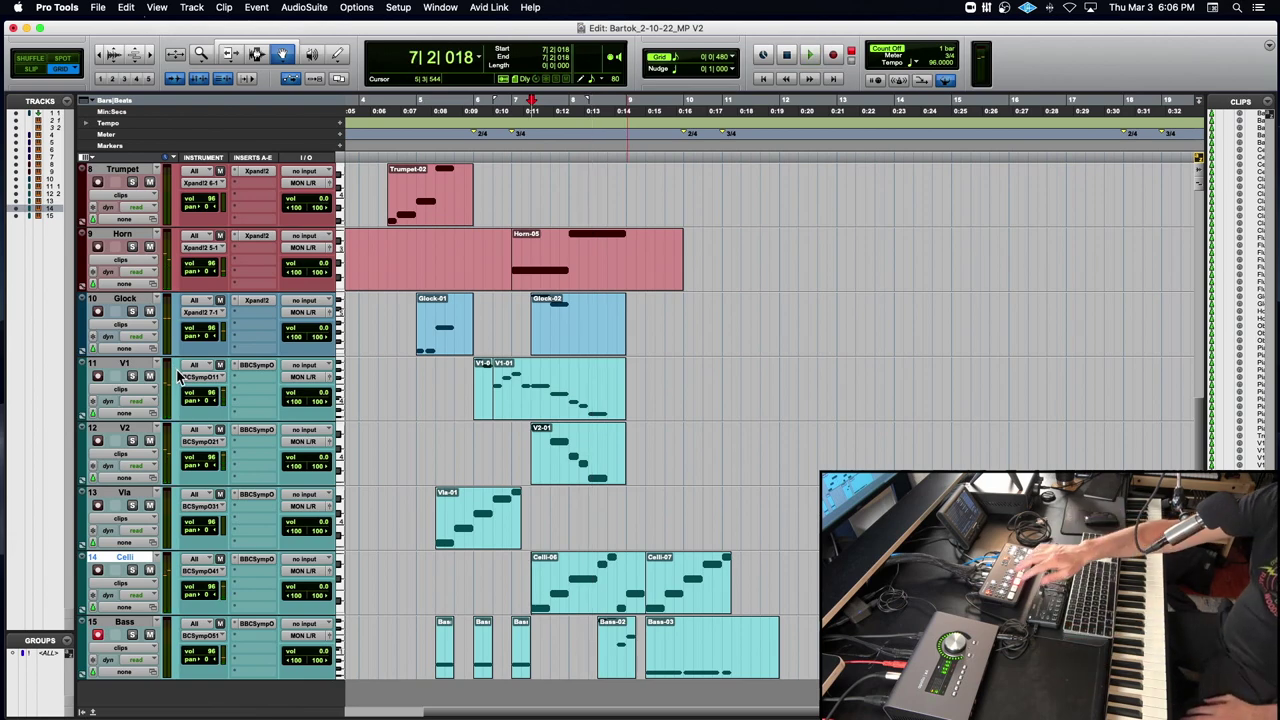
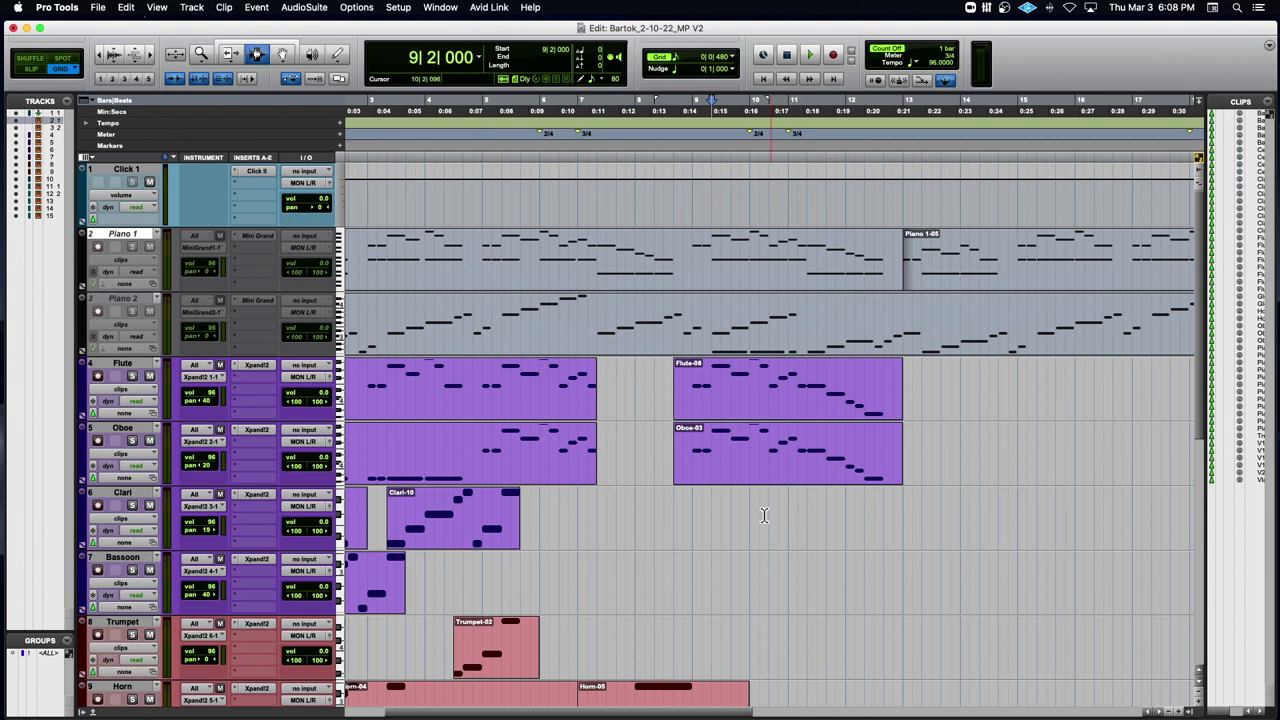
Paste the copied Piano 1 notes on the Vla track at 9|2|000 and play them back.
{"action": "scroll", "coordinate": [747, 575], "scroll_direction": "down", "scroll_amount": 3}
{"action": "scroll", "coordinate": [747, 578], "scroll_direction": "down", "scroll_amount": 4}
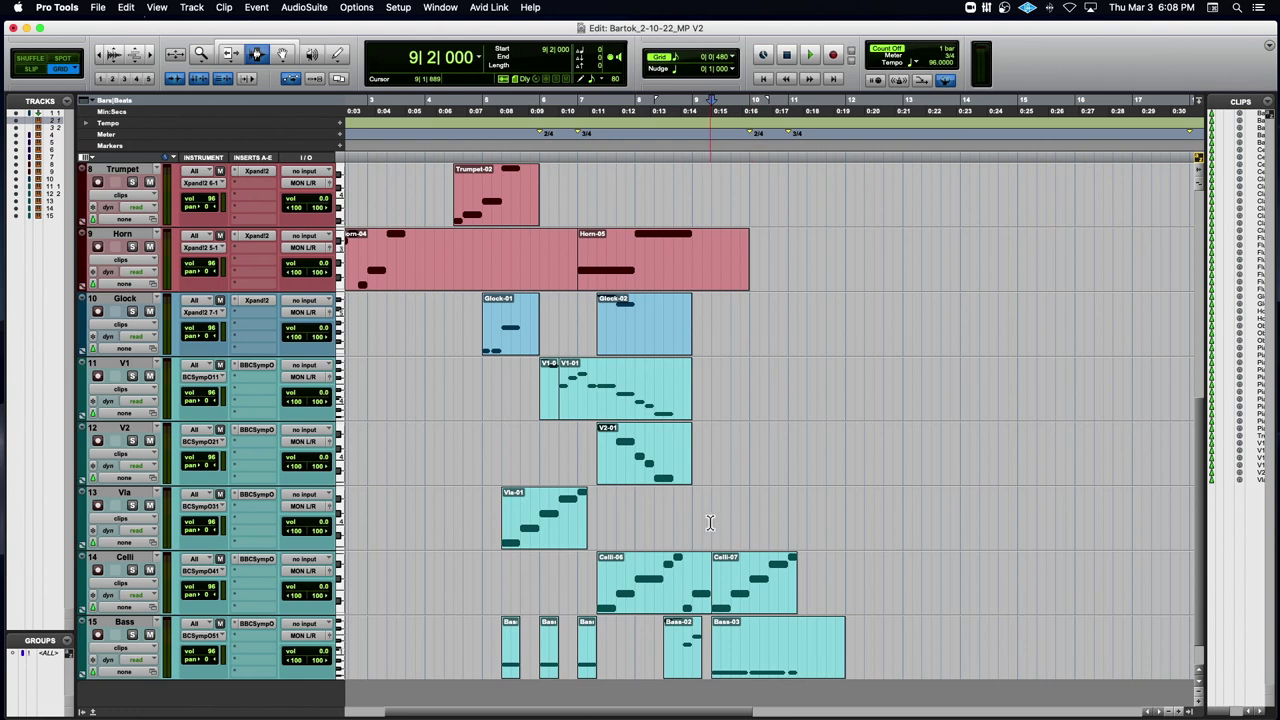
{"action": "left_click", "coordinate": [710, 522]}
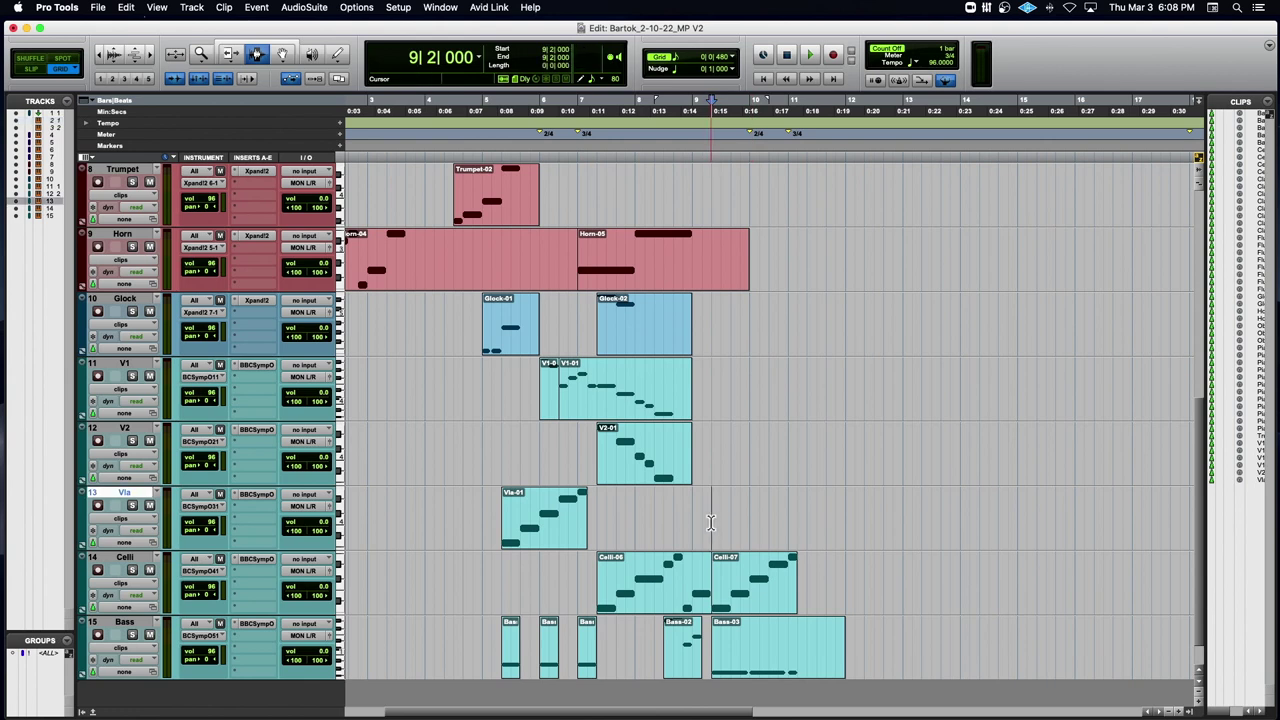
{"action": "key", "text": "super+v"}
{"action": "key", "text": "space"}
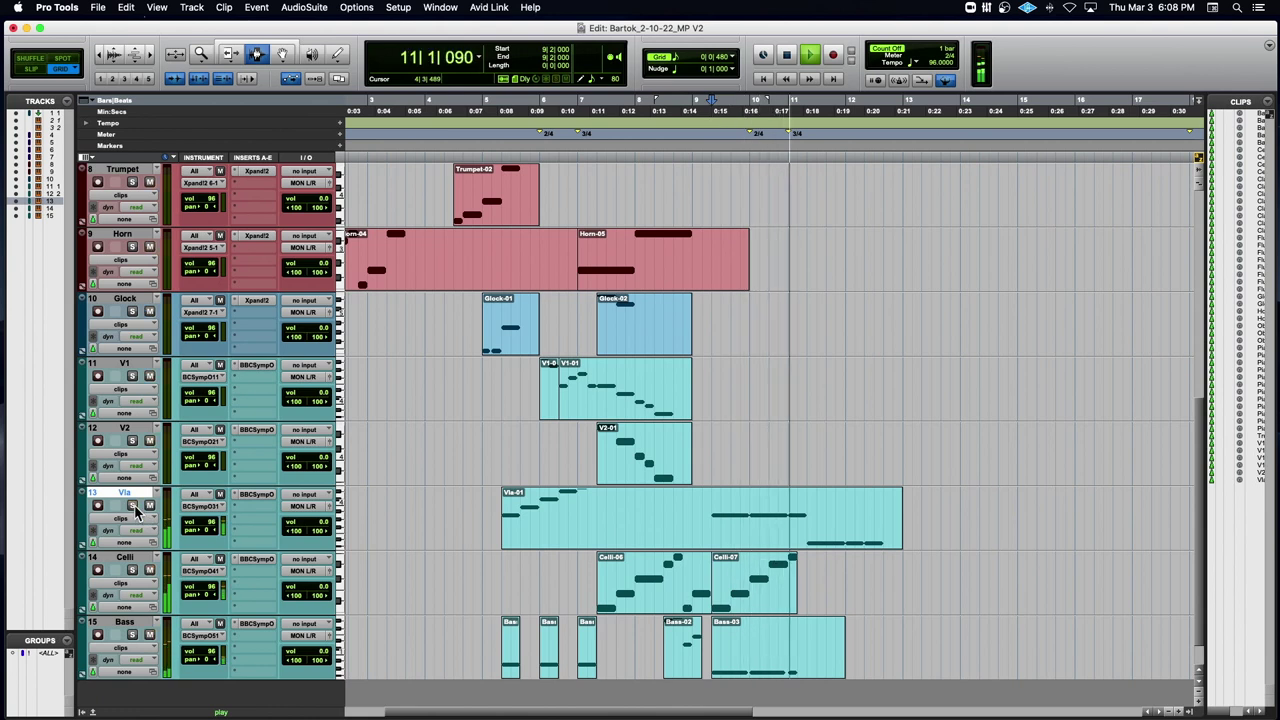
{"action": "key", "text": "space"}
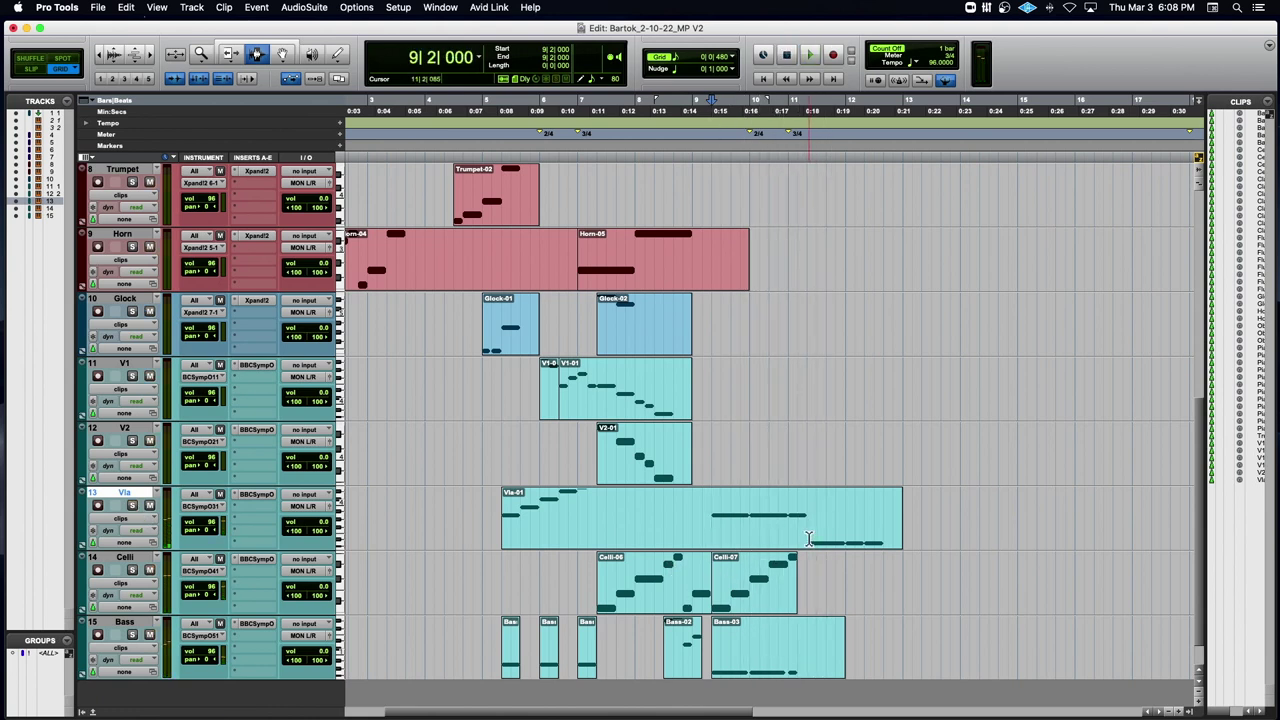
Delete the Vla notes from 11|2|000 to 12|3|480.
{"action": "left_click_drag", "start_coordinate": [808, 540], "coordinate": [889, 537]}
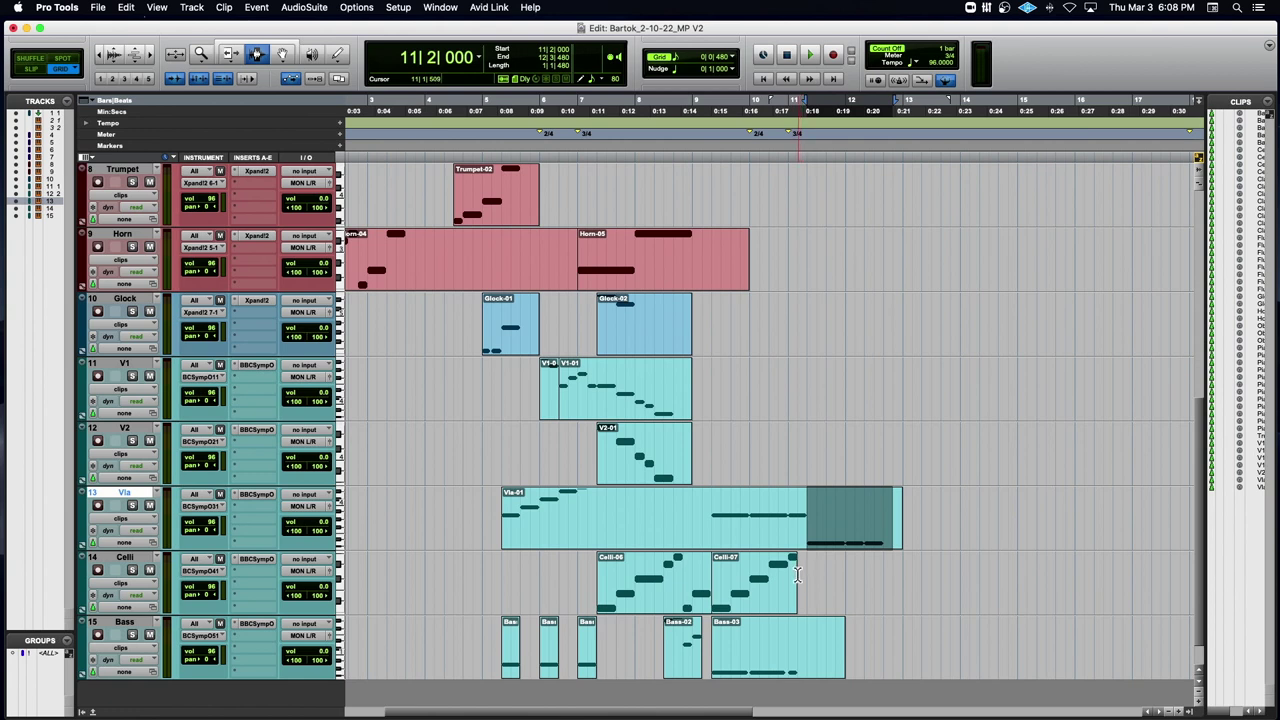
{"action": "key", "text": "Delete"}
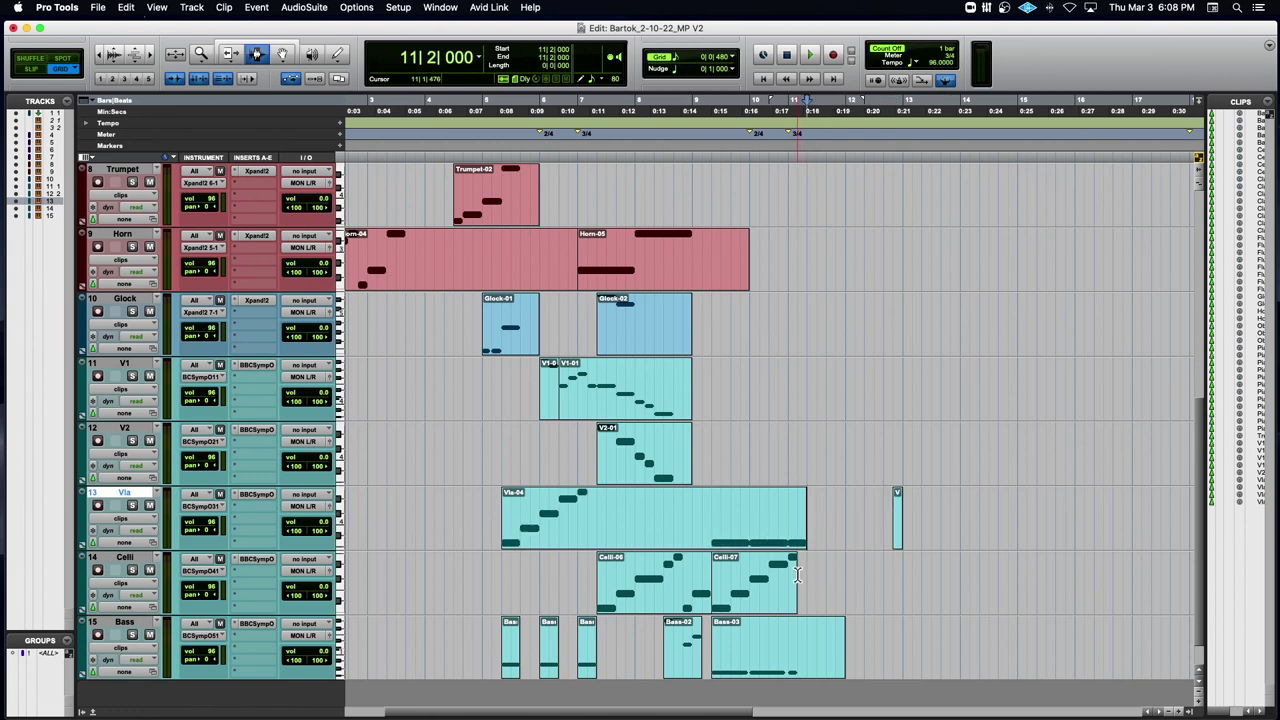
{"action": "key", "text": "super+z"}
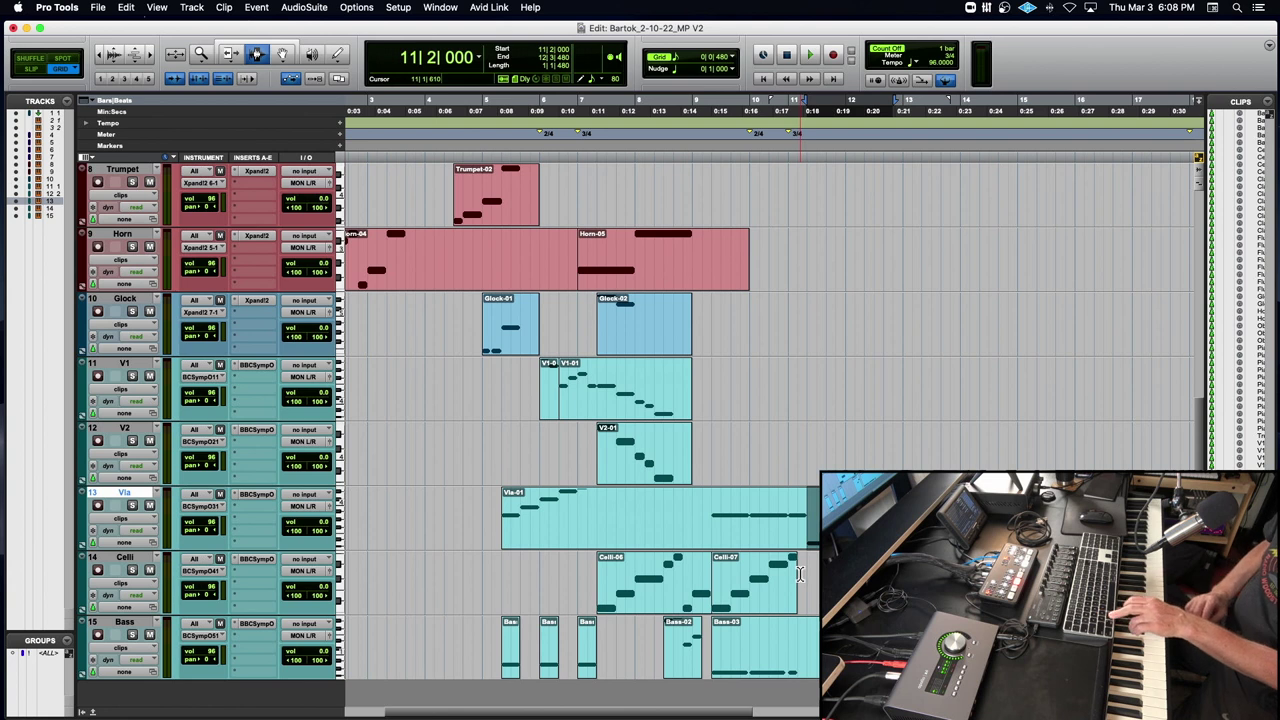
{"action": "key", "text": "super+z"}
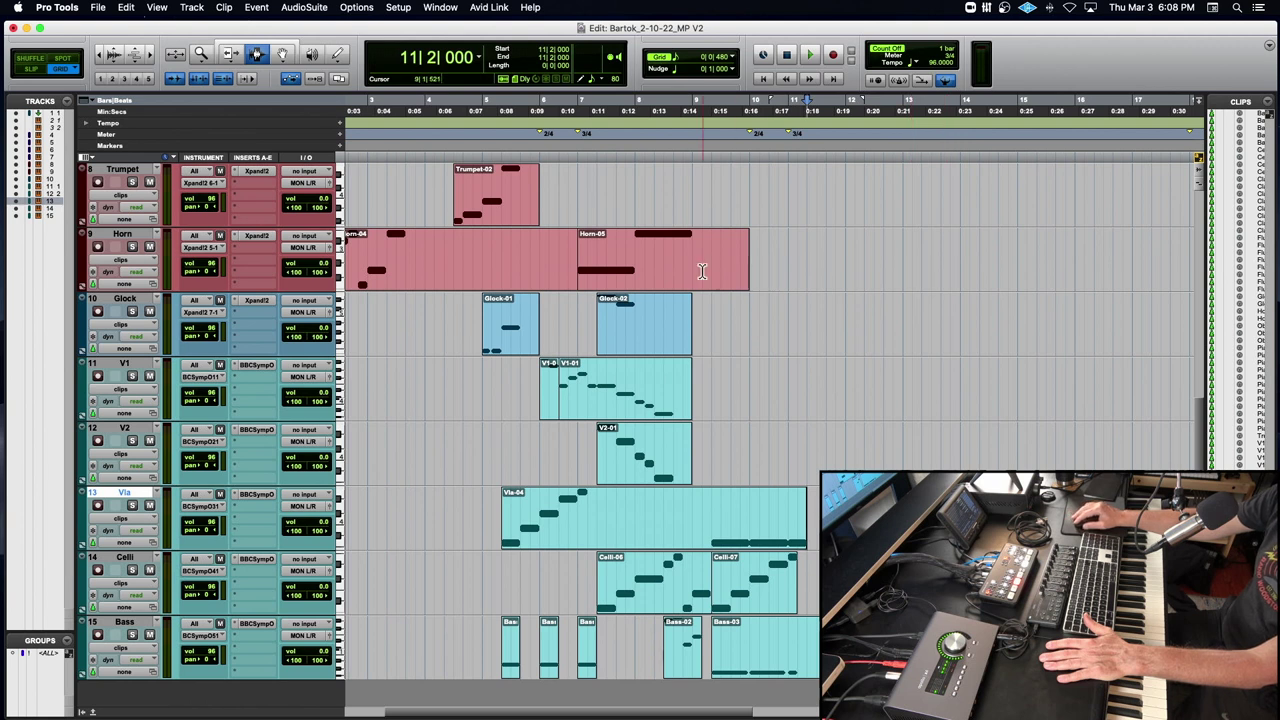
Paste the copied sustained passage on the Horn track at 9|2|000 and play the arrangement from there.
{"action": "left_click", "coordinate": [709, 270]}
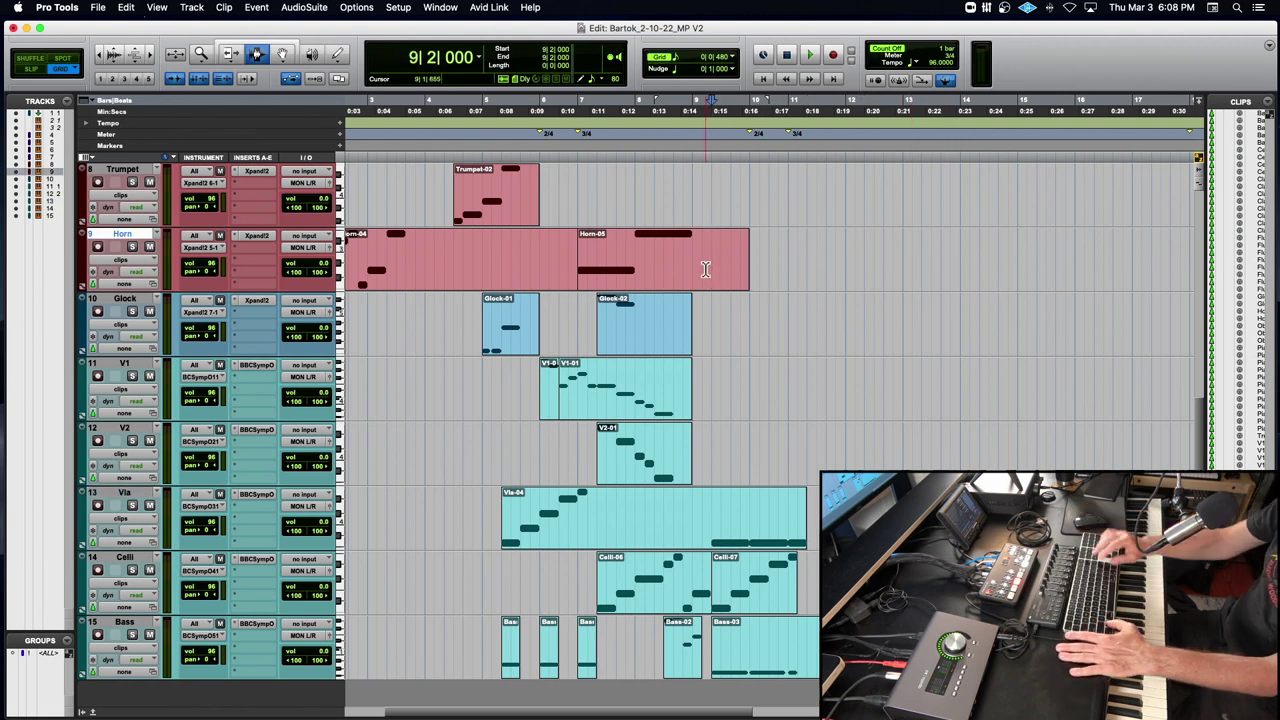
{"action": "key", "text": "super+v"}
{"action": "key", "text": "space"}
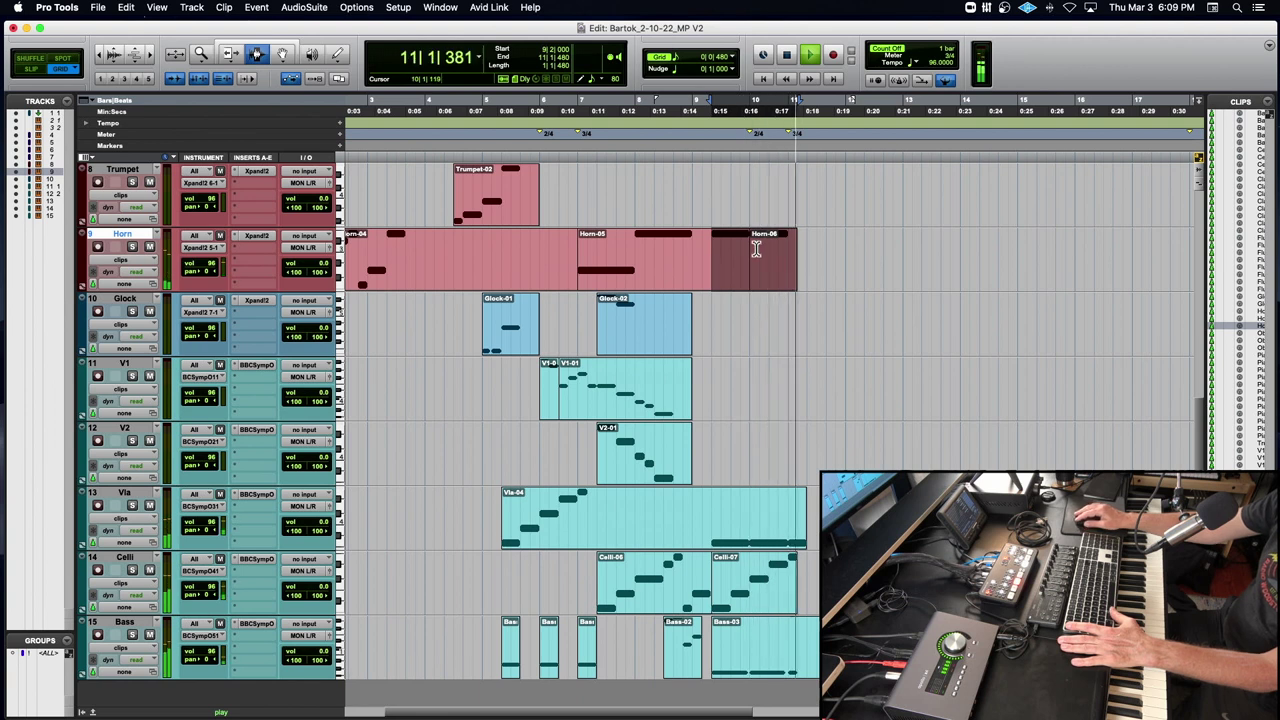
Undo the Horn paste at 9|2|000 and play back the arrangement without it.
{"action": "key", "text": "space"}
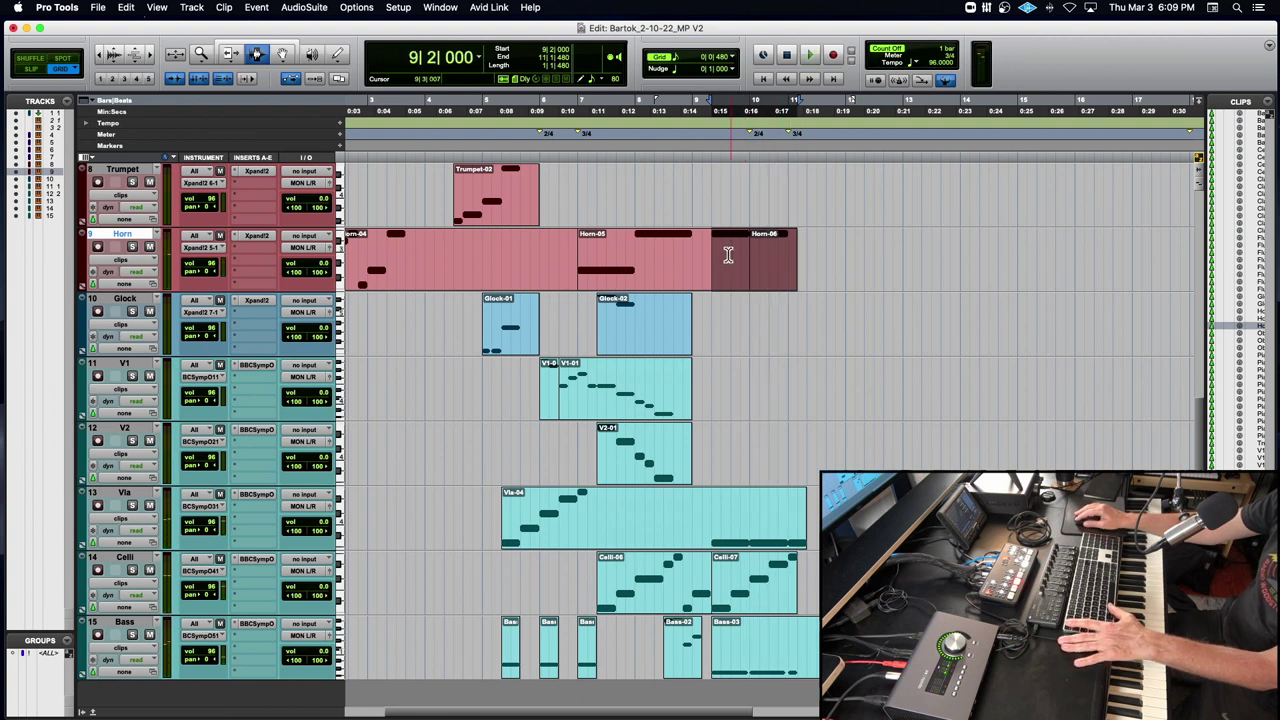
{"action": "key", "text": "super+z"}
{"action": "key", "text": "space"}
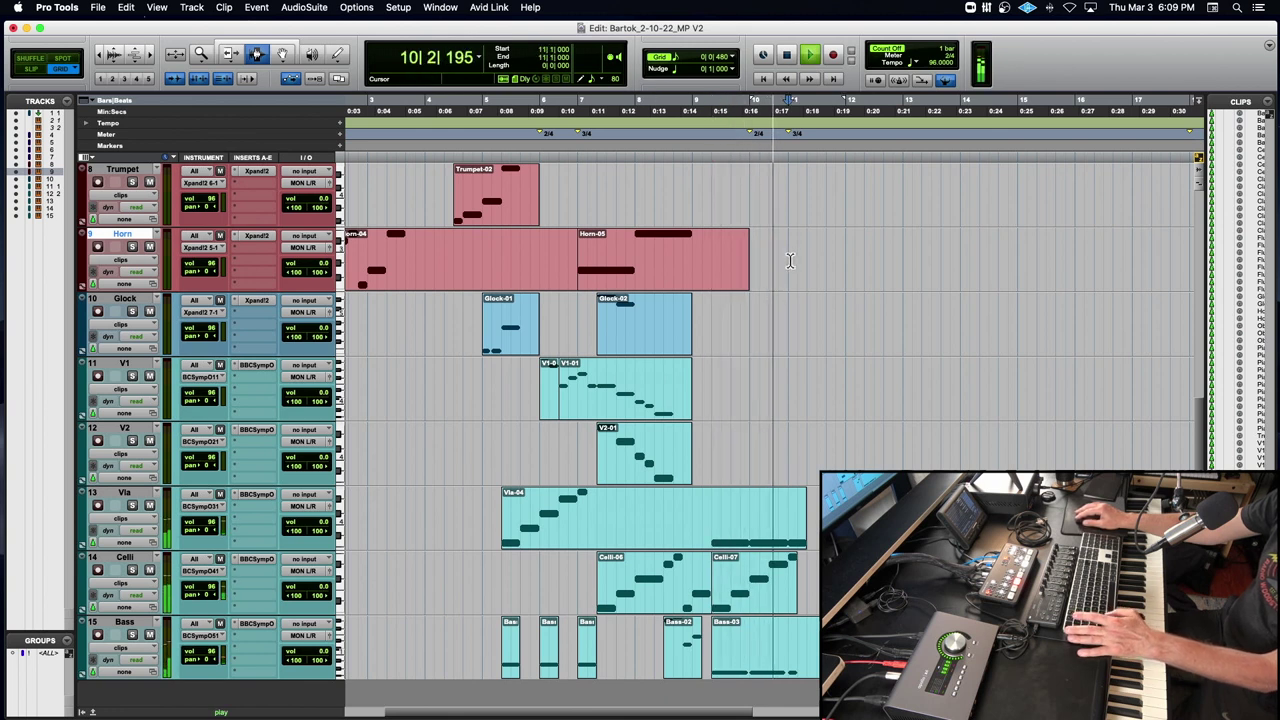
{"action": "key", "text": "space"}
Paste the copied sustained passage on the Horn track at 11|2|000 and play it back.
{"action": "left_click", "coordinate": [806, 259]}
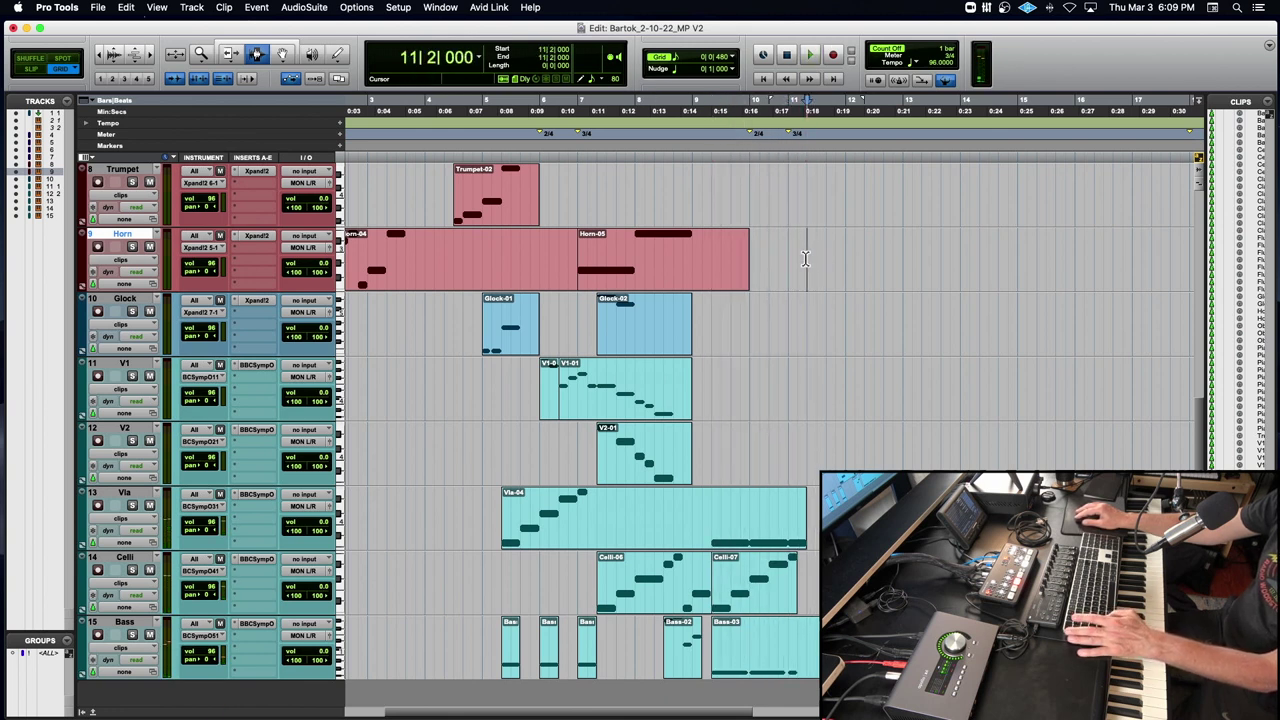
{"action": "key", "text": "super+shift+z"}
{"action": "key", "text": "space"}
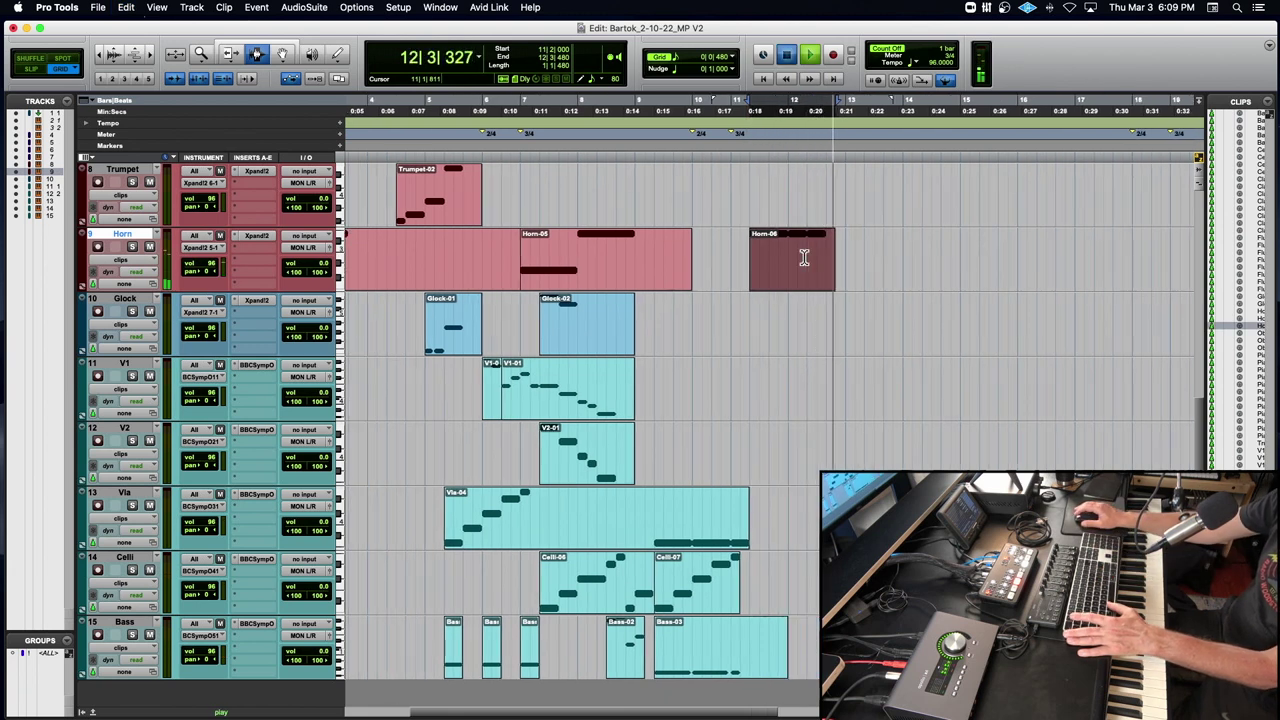
{"action": "key", "text": "space"}
Merge the three repeated notes of the Horn clip at 11|2|000 into one sustained note ending at 12|3|000.
{"action": "left_click", "coordinate": [287, 55]}
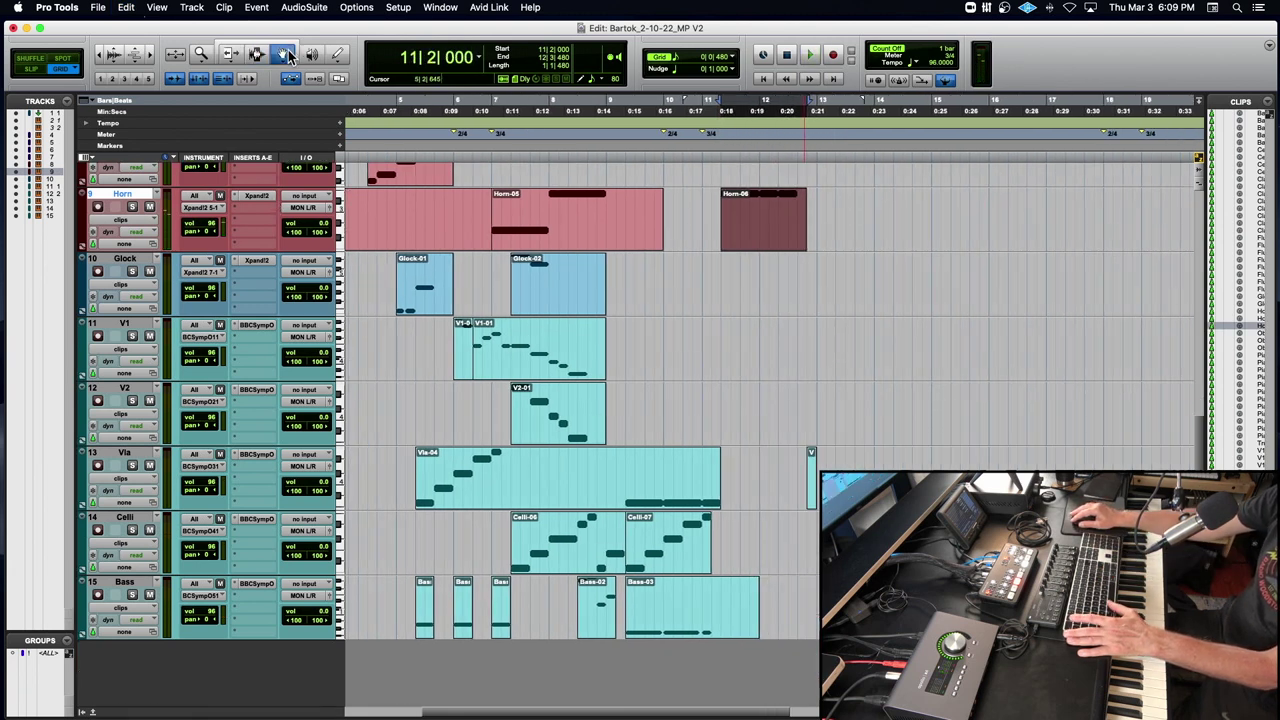
{"action": "double_click", "coordinate": [773, 218]}
{"action": "left_click_drag", "start_coordinate": [621, 413], "coordinate": [783, 450]}
{"action": "left_click_drag", "start_coordinate": [631, 416], "coordinate": [840, 452]}
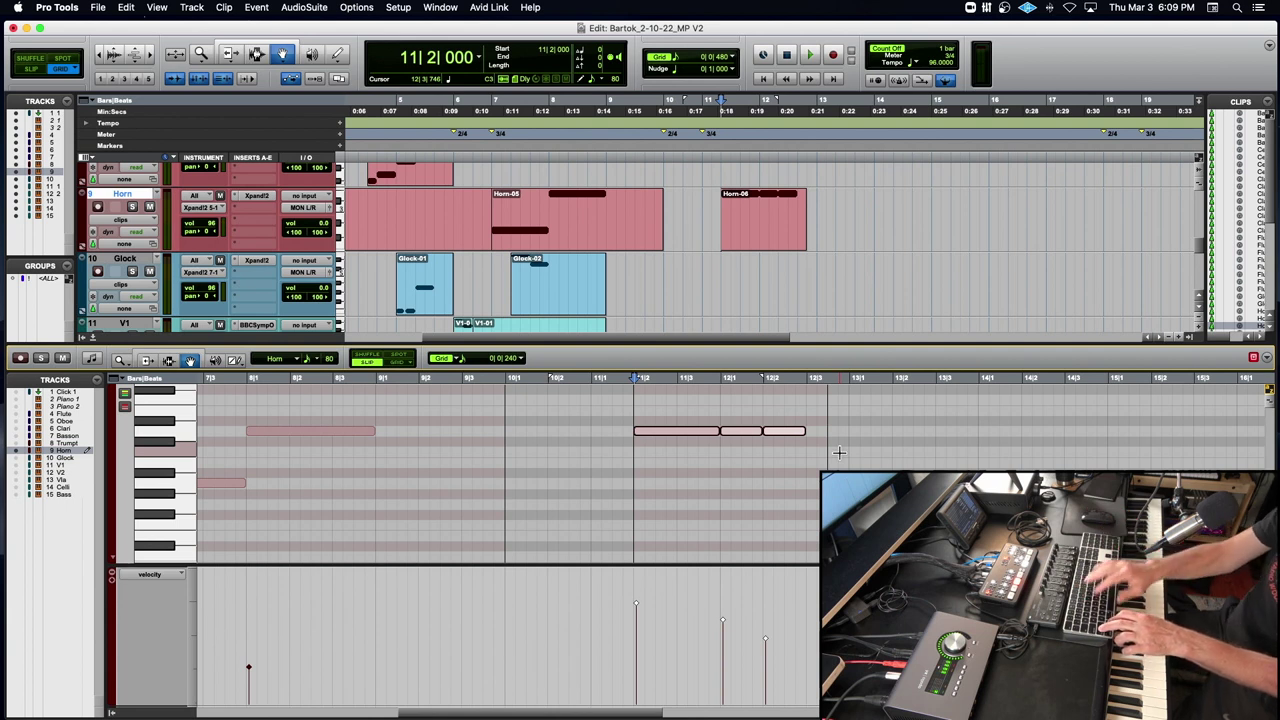
{"action": "key", "text": "alt+shift+3"}
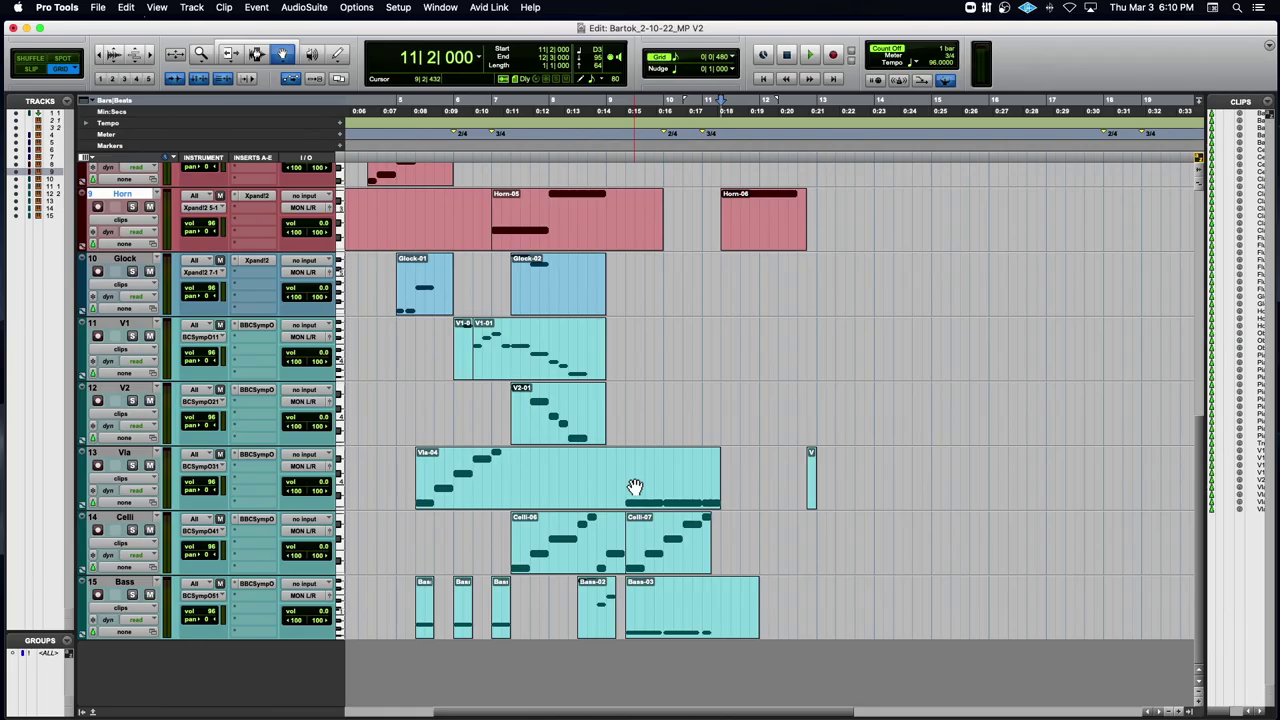
{"action": "scroll", "coordinate": [634, 487], "scroll_direction": "up", "scroll_amount": 5}
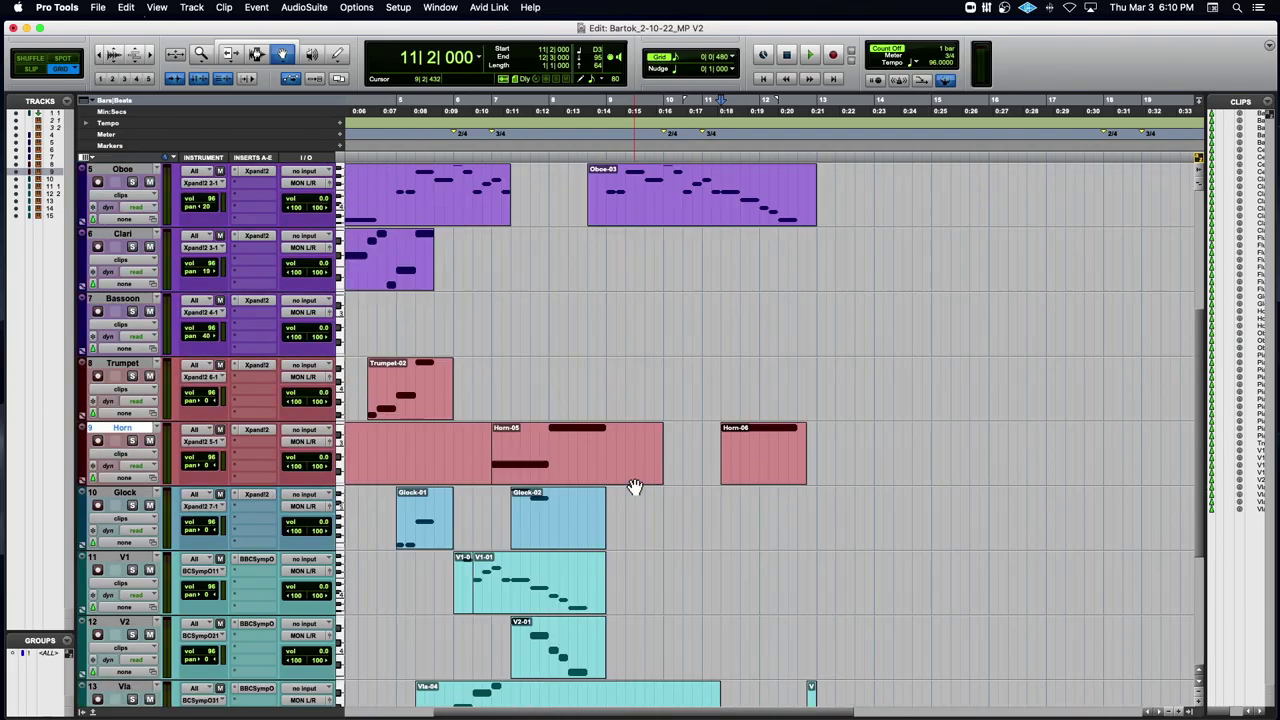
{"action": "scroll", "coordinate": [481, 250], "scroll_direction": "up", "scroll_amount": 3}
{"action": "scroll", "coordinate": [481, 250], "scroll_direction": "left", "scroll_amount": 6}
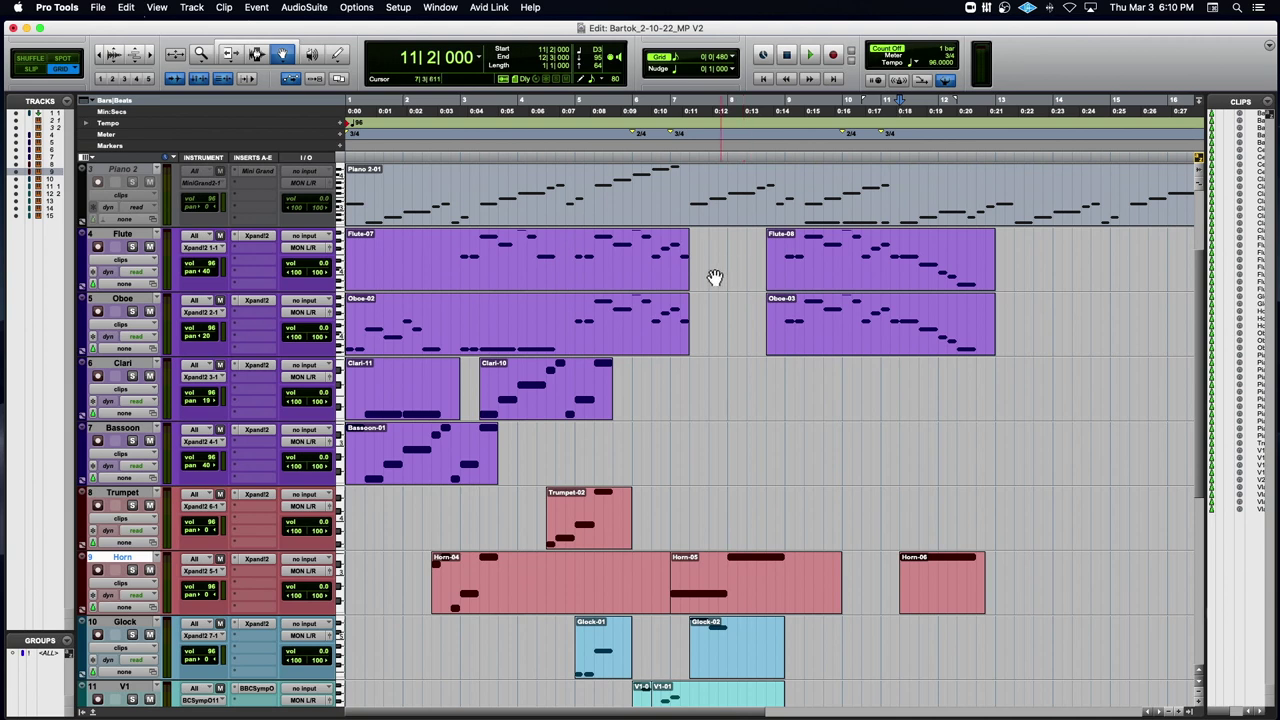
{"action": "left_click", "coordinate": [726, 145]}
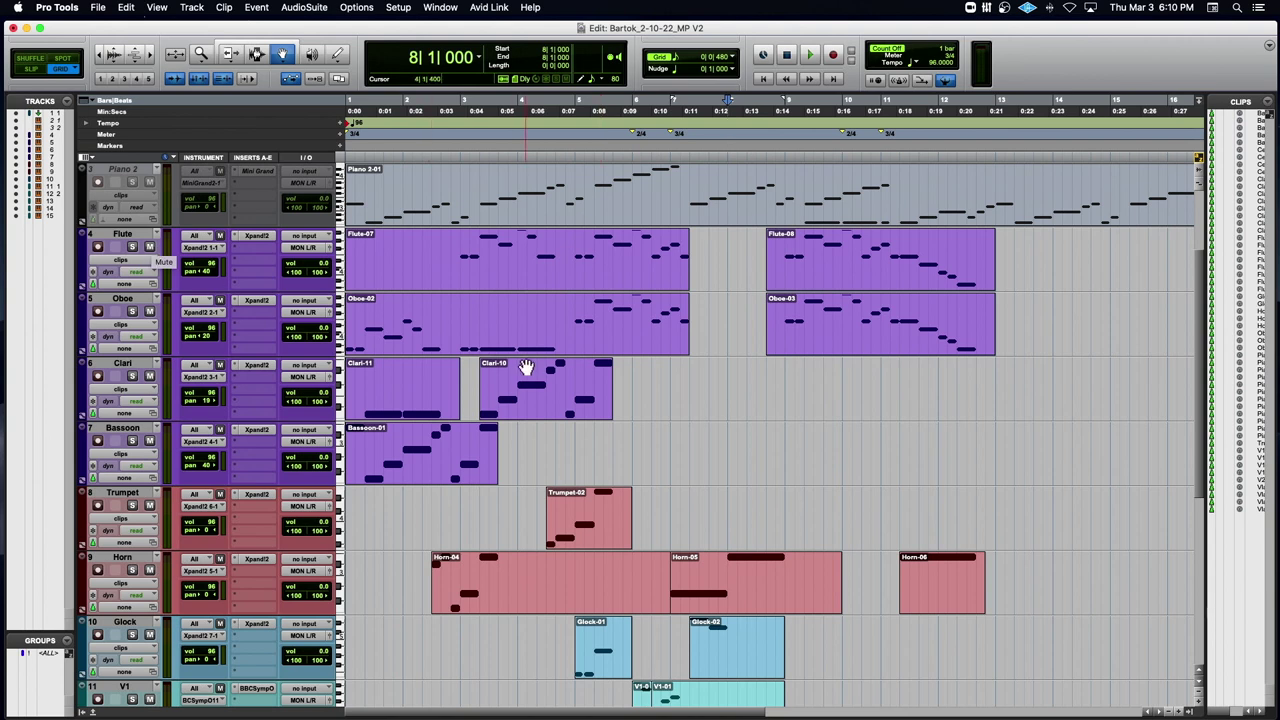
Select all the Piano 1 and Piano 2 clips from 1|1|000 to 27|1|000.
{"action": "scroll", "coordinate": [589, 350], "scroll_direction": "up", "scroll_amount": 3}
{"action": "scroll", "coordinate": [589, 350], "scroll_direction": "right", "scroll_amount": 1}
{"action": "scroll", "coordinate": [589, 350], "scroll_direction": "down", "scroll_amount": 5}
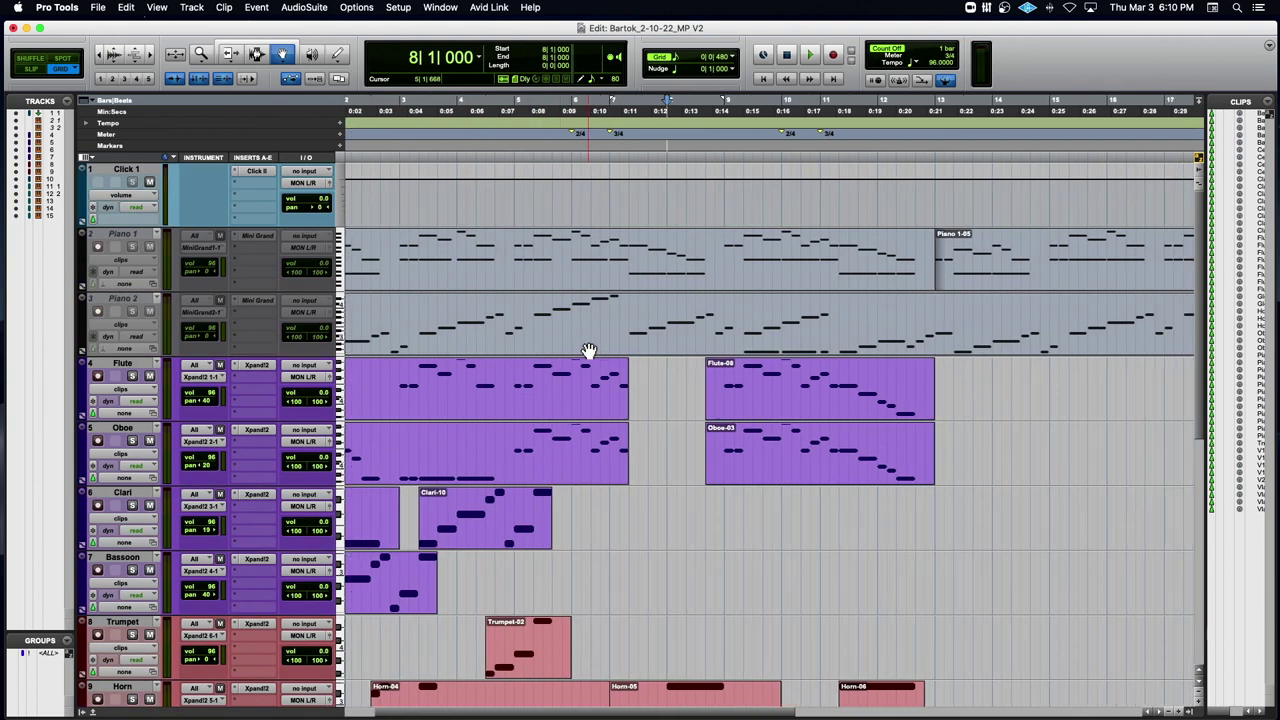
{"action": "left_click", "coordinate": [451, 282]}
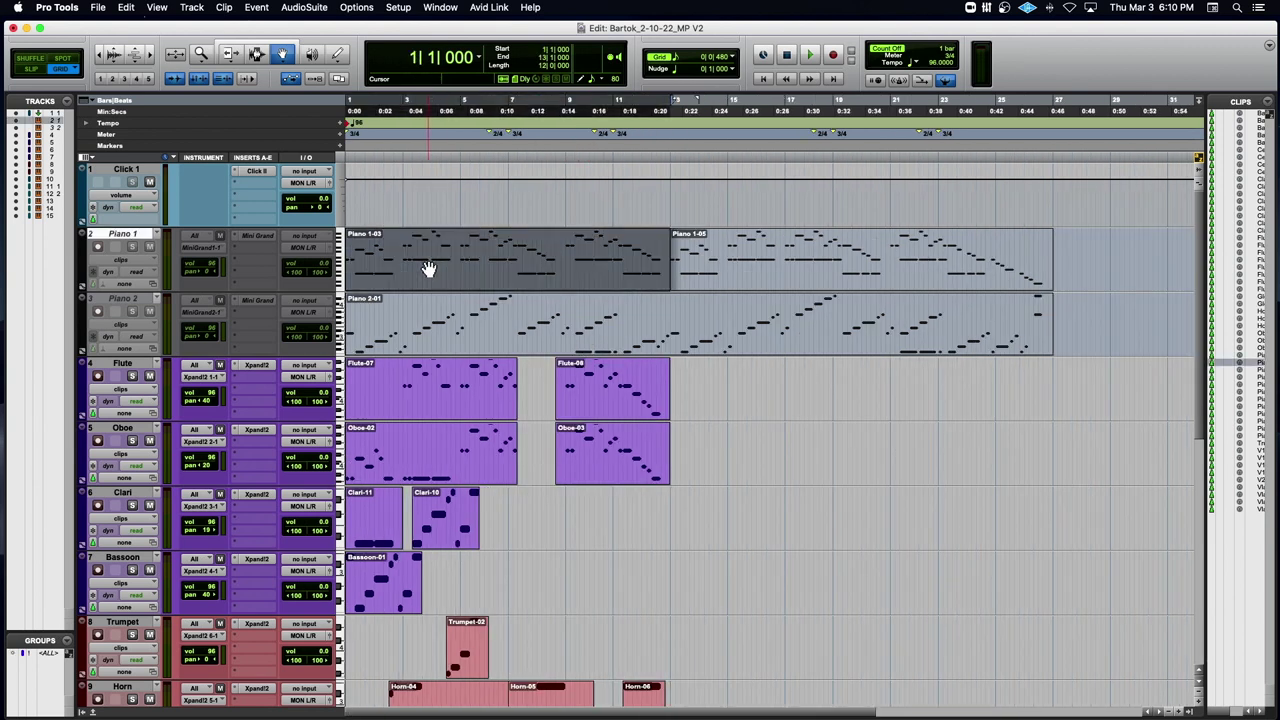
{"action": "scroll", "coordinate": [700, 290], "scroll_direction": "down", "scroll_amount": 1}
{"action": "left_click", "coordinate": [722, 208], "text": "shift"}
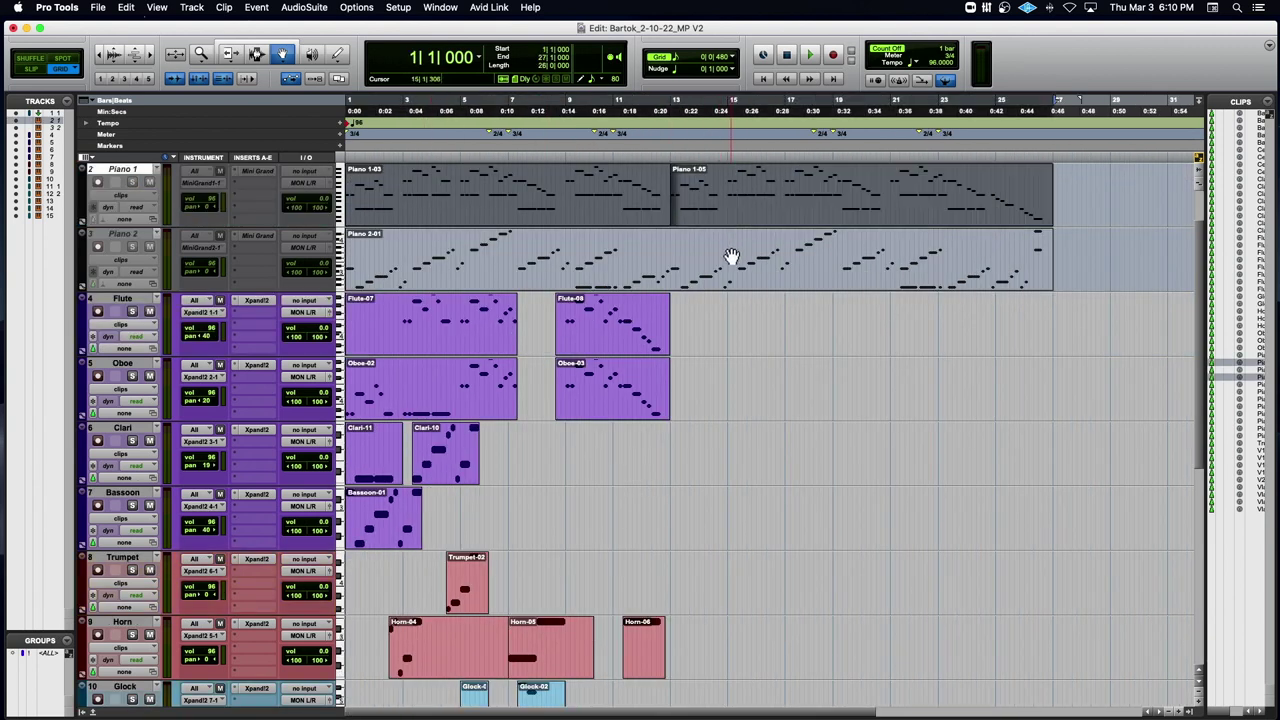
{"action": "left_click", "coordinate": [731, 256], "text": "shift"}
{"action": "scroll", "coordinate": [731, 257], "scroll_direction": "up", "scroll_amount": 1}
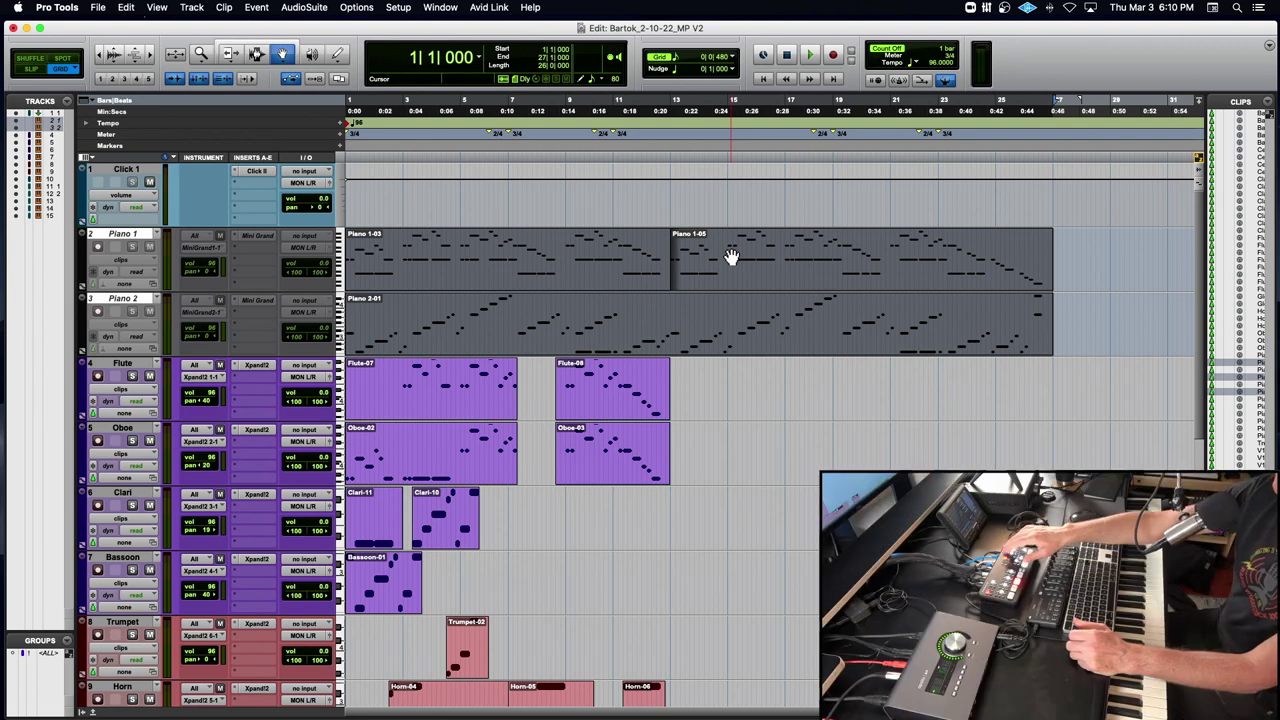
Duplicate the full set of Piano 1 and Piano 2 clips so the copies start at 27|1|000.
{"action": "left_click", "coordinate": [490, 205]}
{"action": "left_click", "coordinate": [493, 272]}
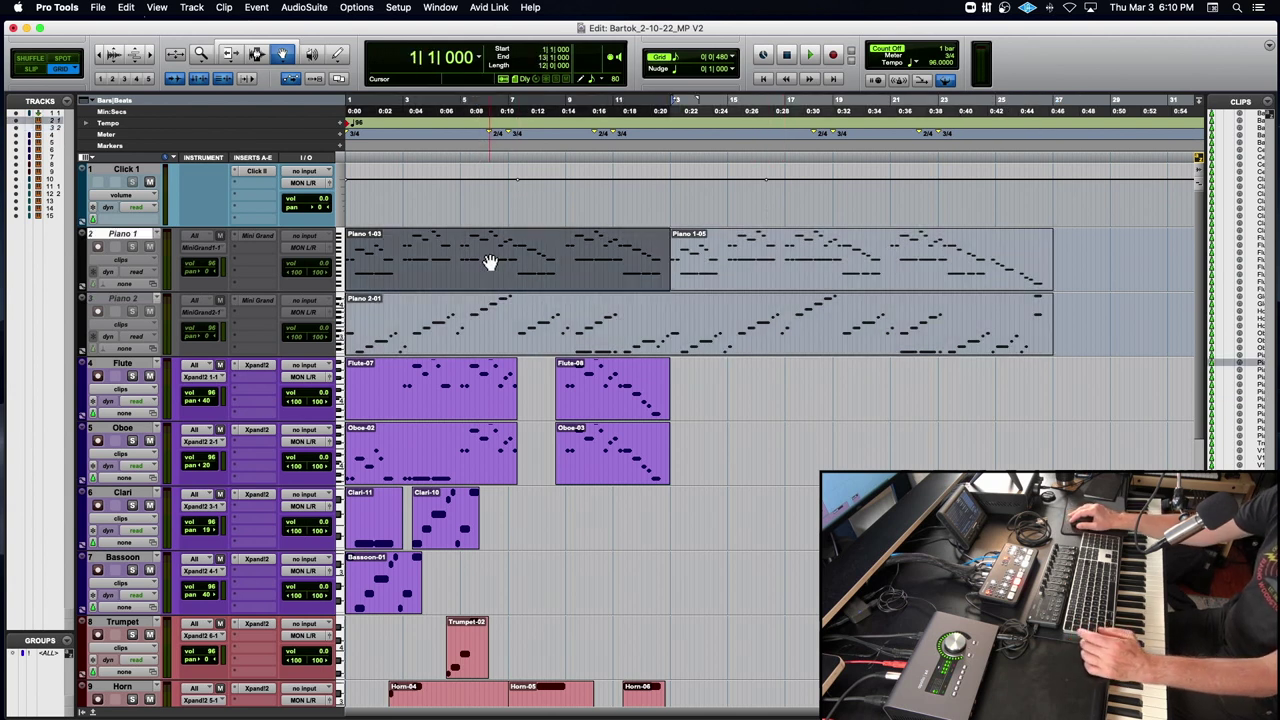
{"action": "left_click", "coordinate": [1025, 338], "text": "shift"}
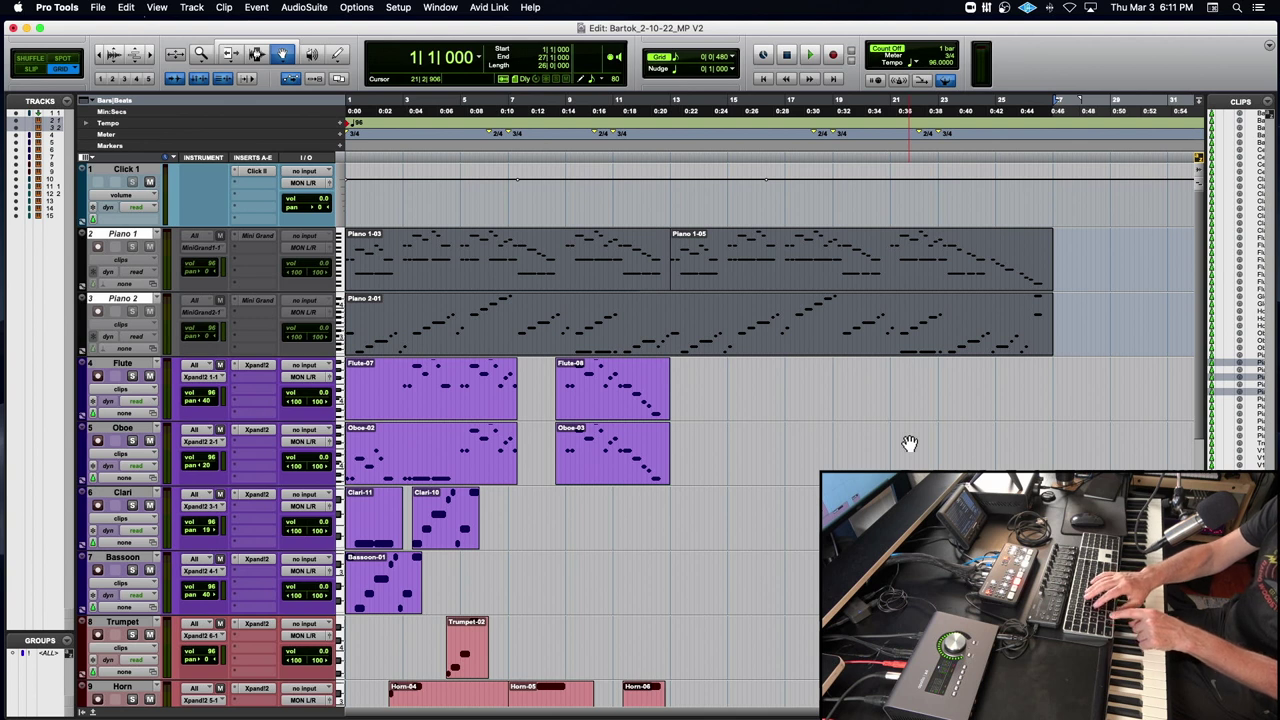
{"action": "key", "text": "super+d"}
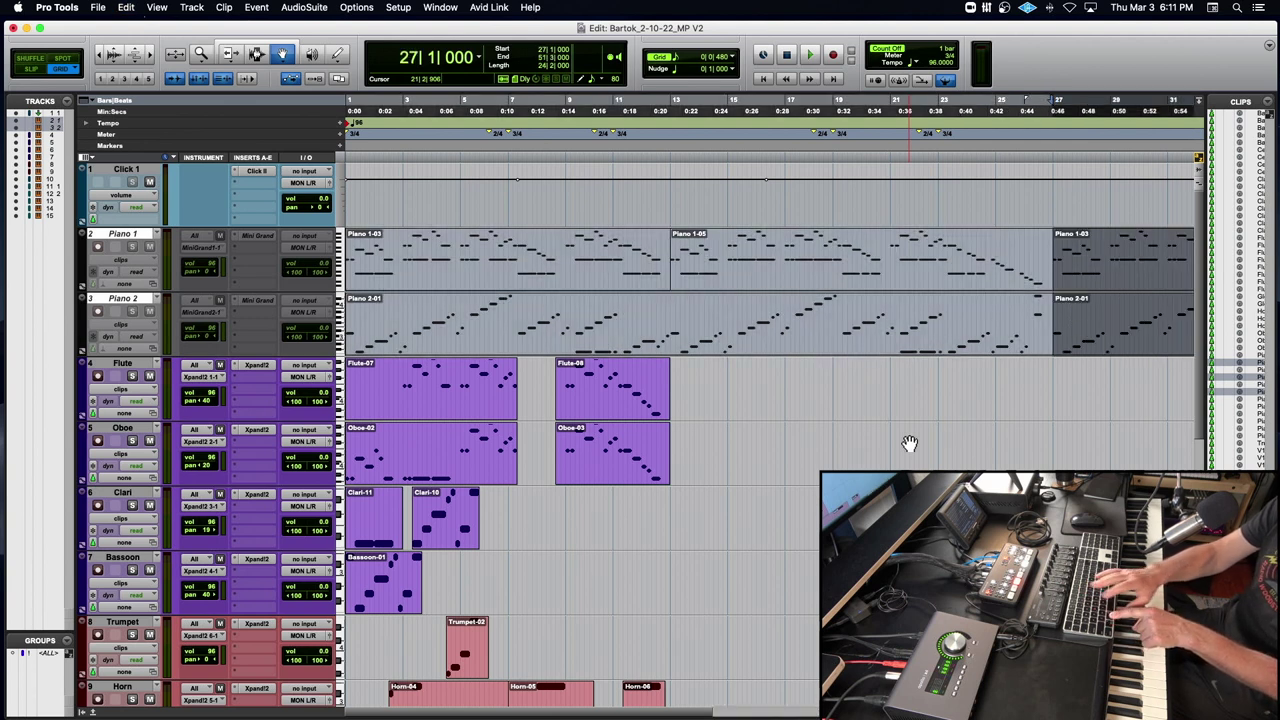
{"action": "key", "text": "r"}
{"action": "key", "text": "r"}
{"action": "key", "text": "r"}
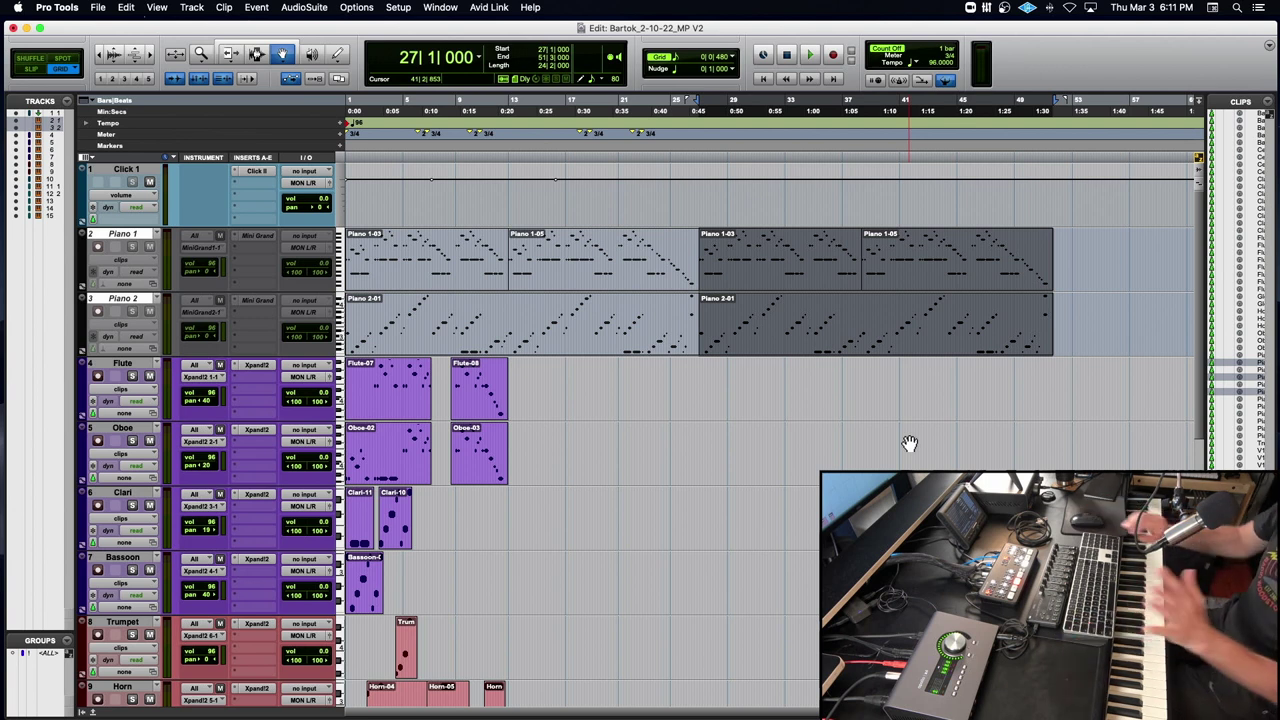
Undo the duplication of the piano clips and return to the session start at 1|1|000.
{"action": "key", "text": "super+z"}
{"action": "scroll", "coordinate": [909, 443], "scroll_direction": "down", "scroll_amount": 2}
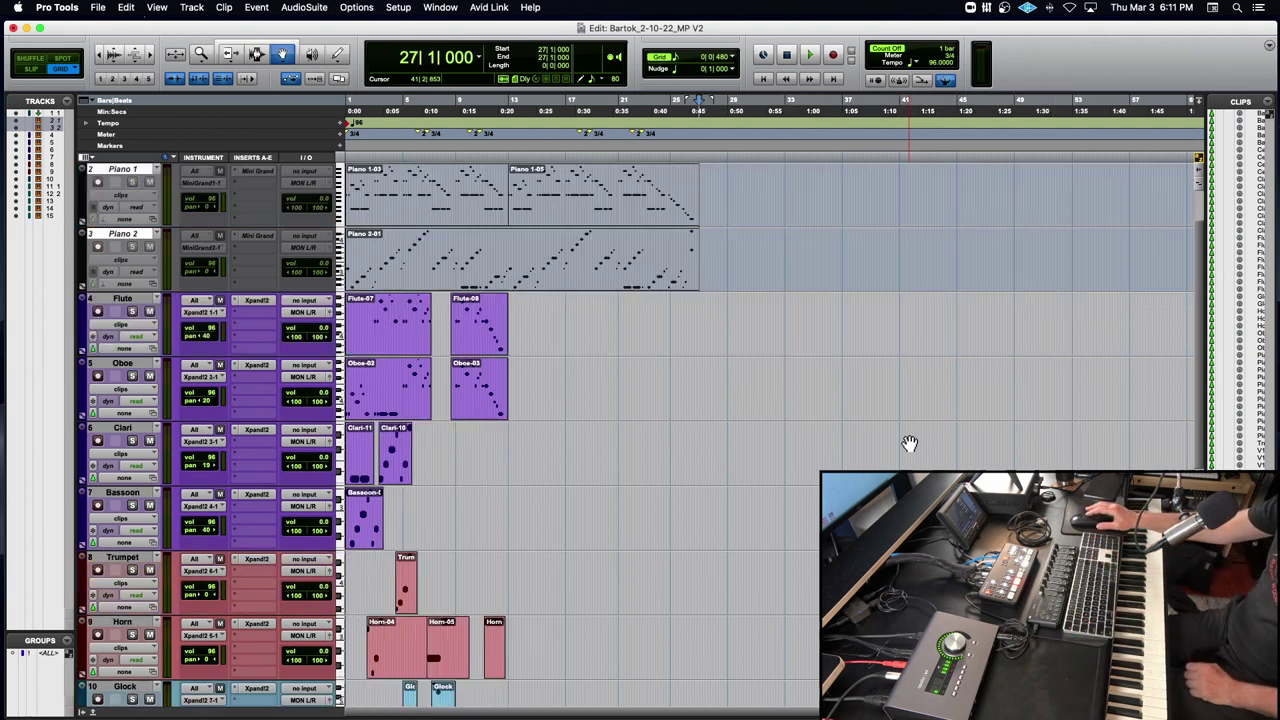
{"action": "scroll", "coordinate": [909, 443], "scroll_direction": "down", "scroll_amount": 7}
{"action": "scroll", "coordinate": [909, 443], "scroll_direction": "up", "scroll_amount": 2}
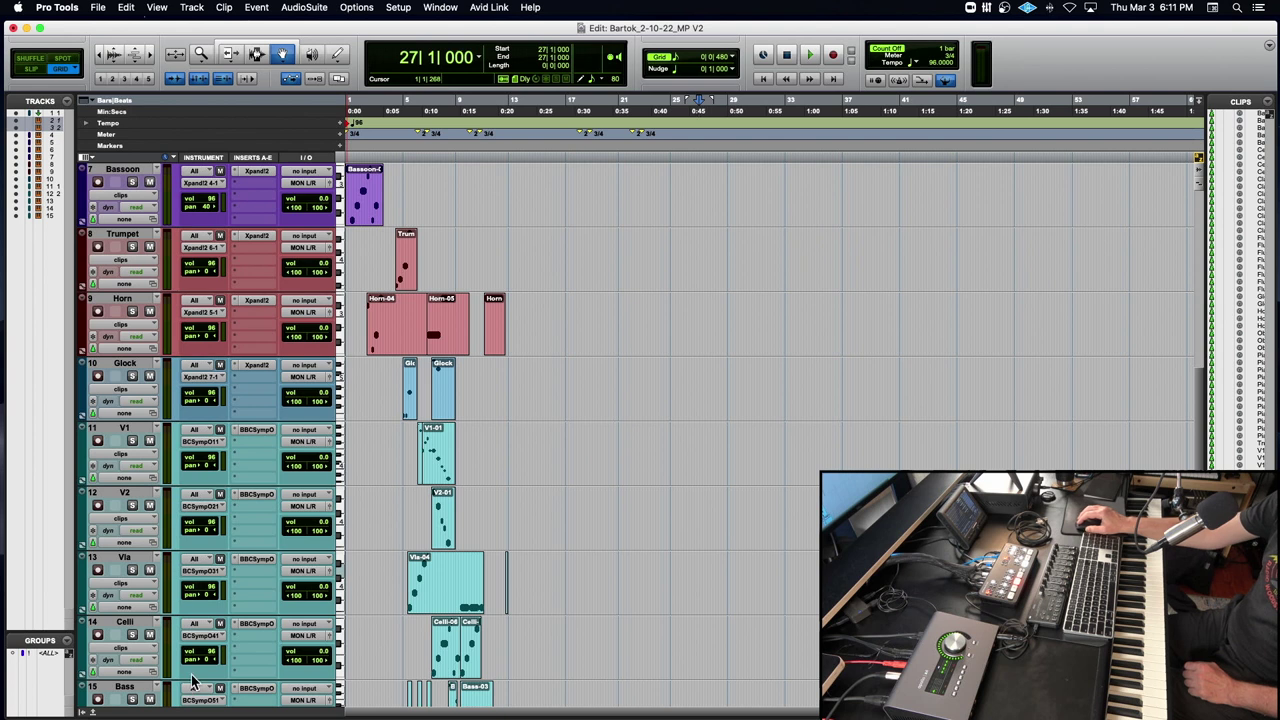
{"action": "scroll", "coordinate": [442, 598], "scroll_direction": "right", "scroll_amount": 10}
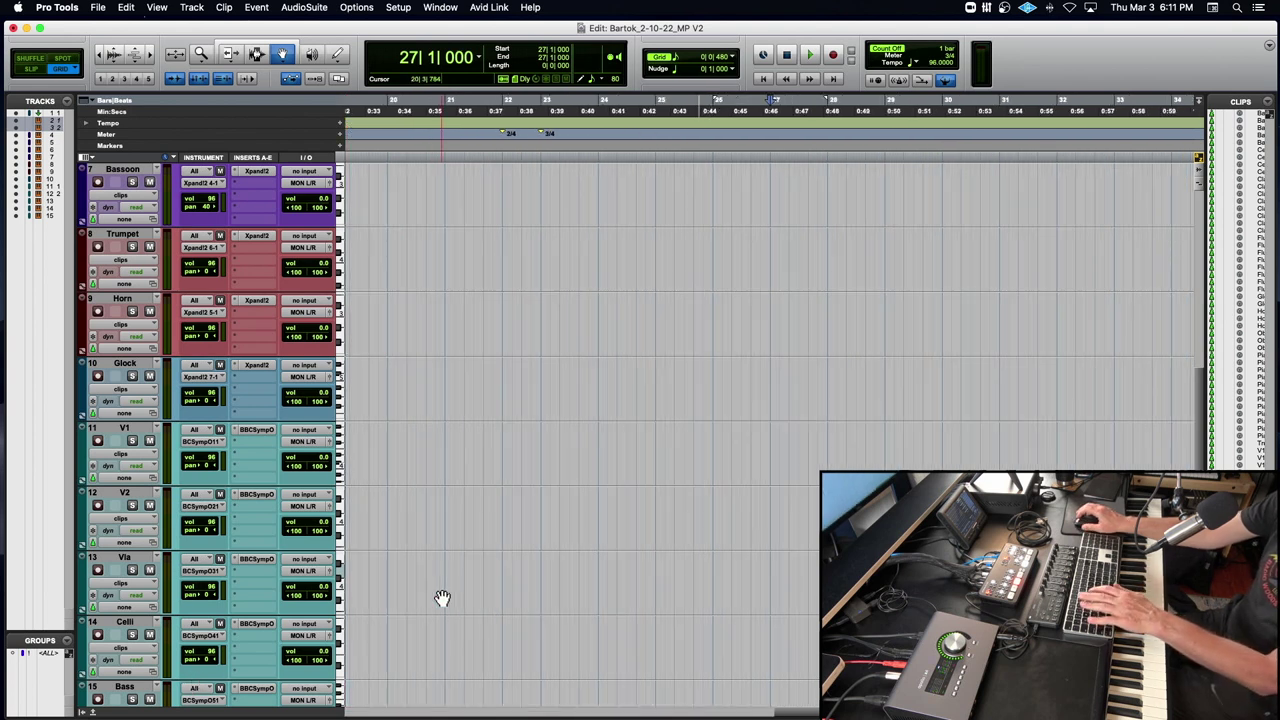
{"action": "key", "text": "Return"}
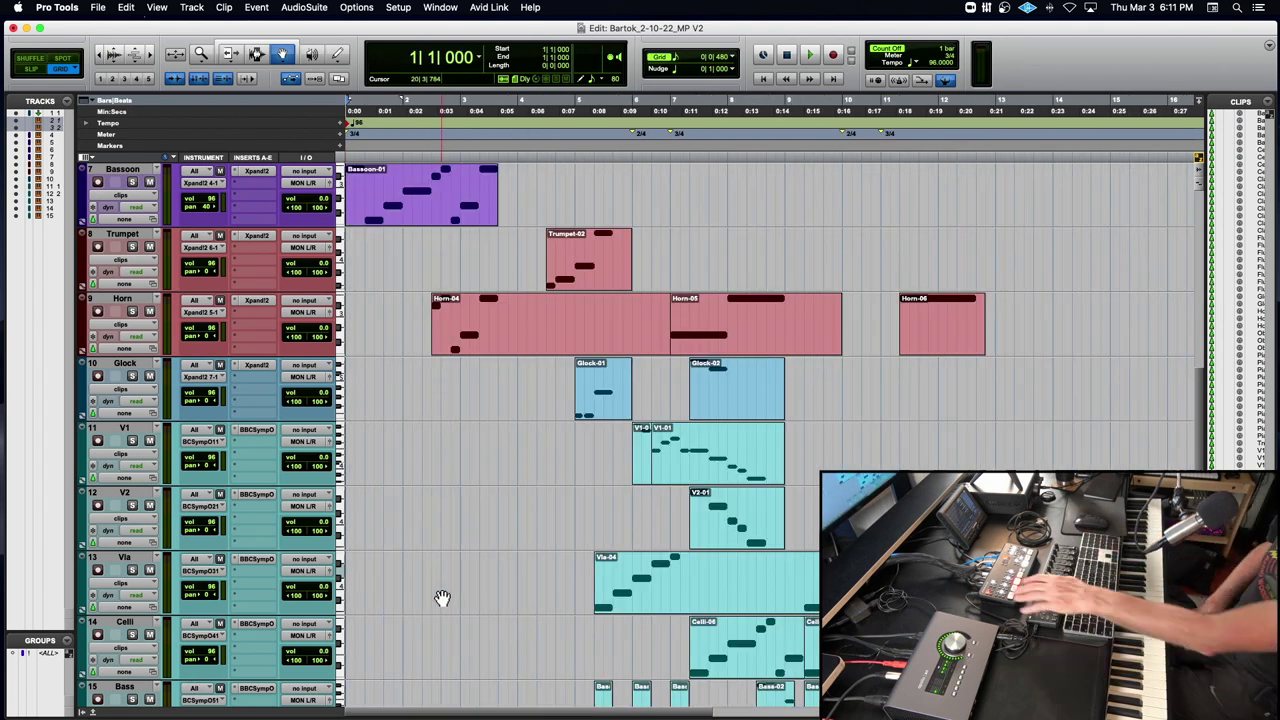
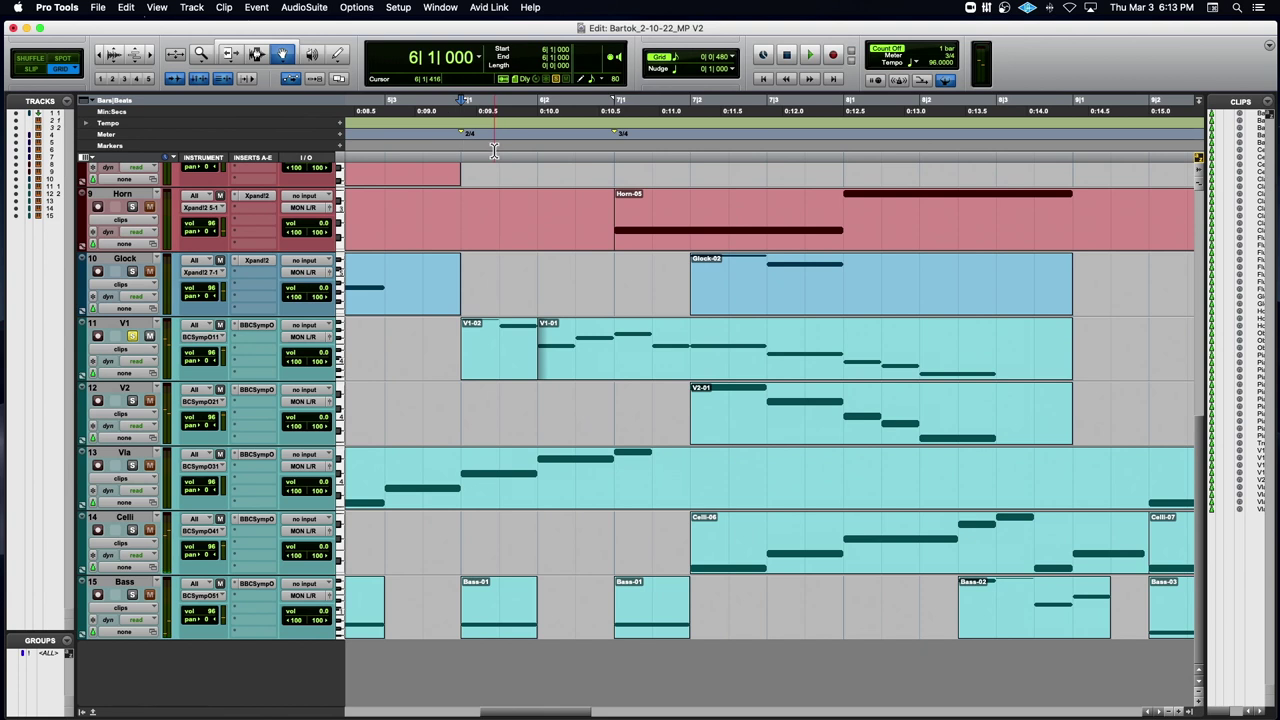
Audition the soloed V1 track from 6|1|000.
{"action": "left_click", "coordinate": [494, 150]}
{"action": "key", "text": "space"}
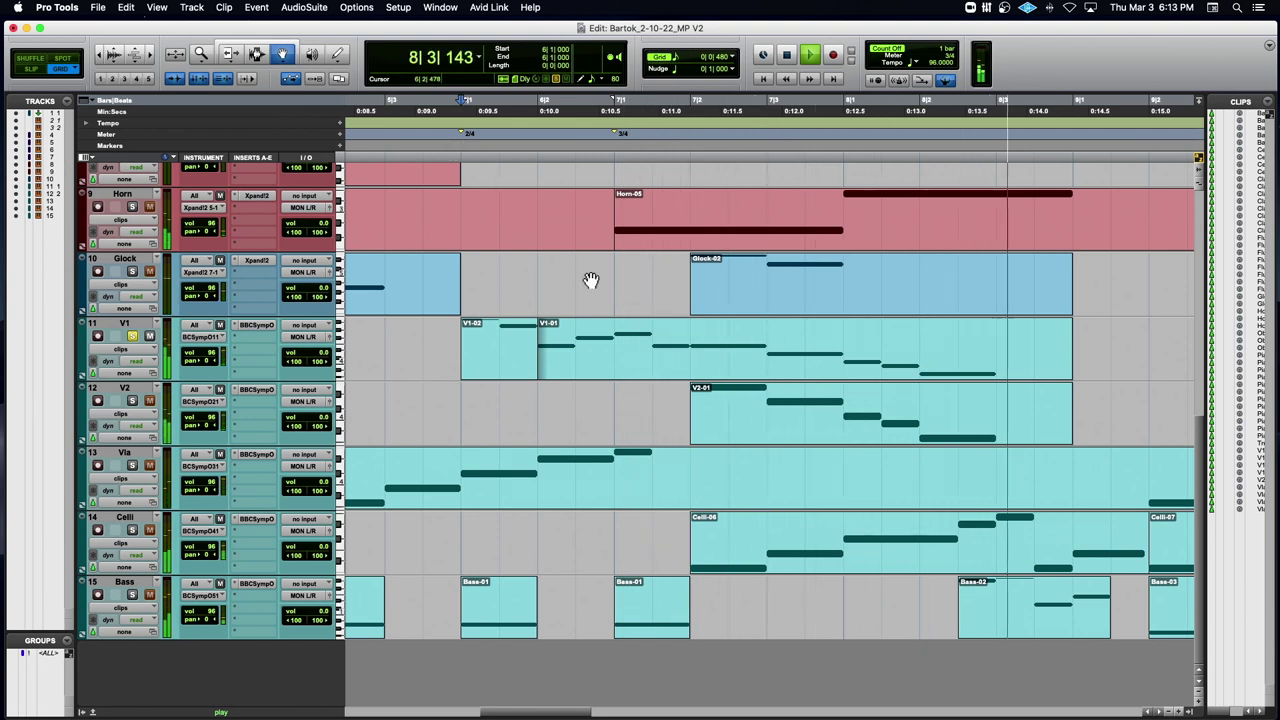
{"action": "key", "text": "space"}
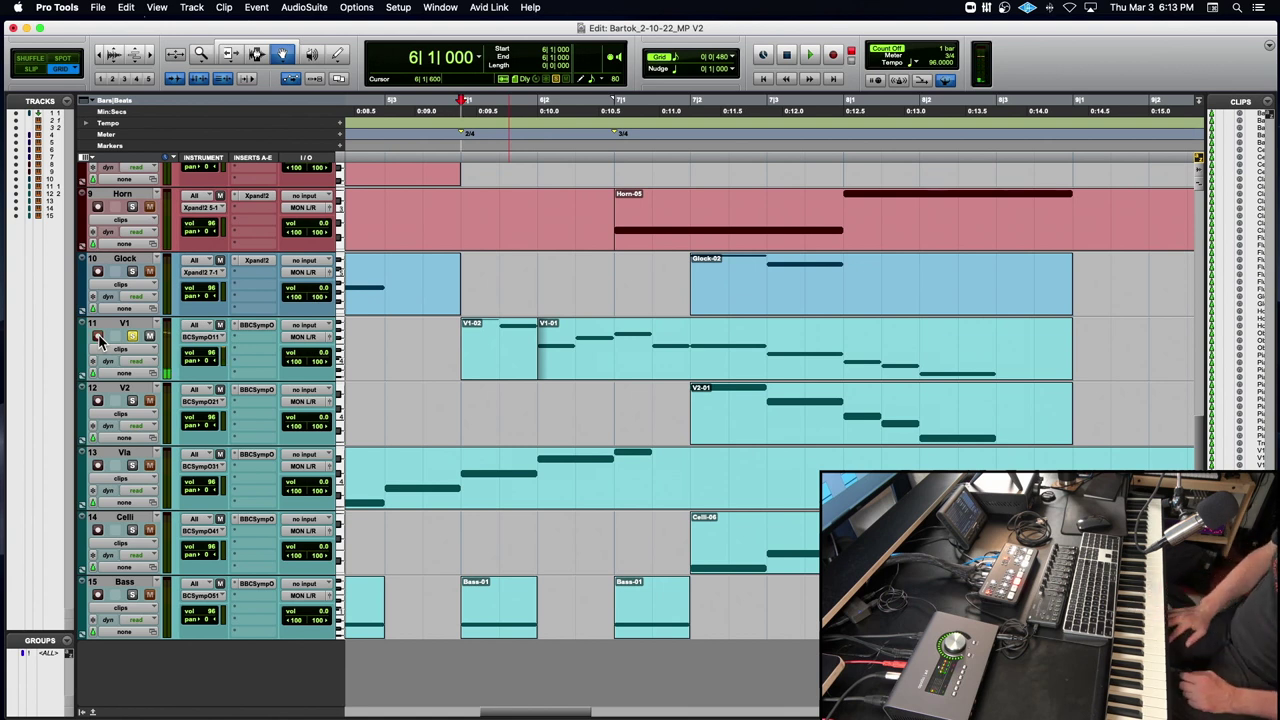
Record-enable the V1 track, and switch to the Console app to view its input channels before hiding its window.
{"action": "left_click", "coordinate": [97, 336]}
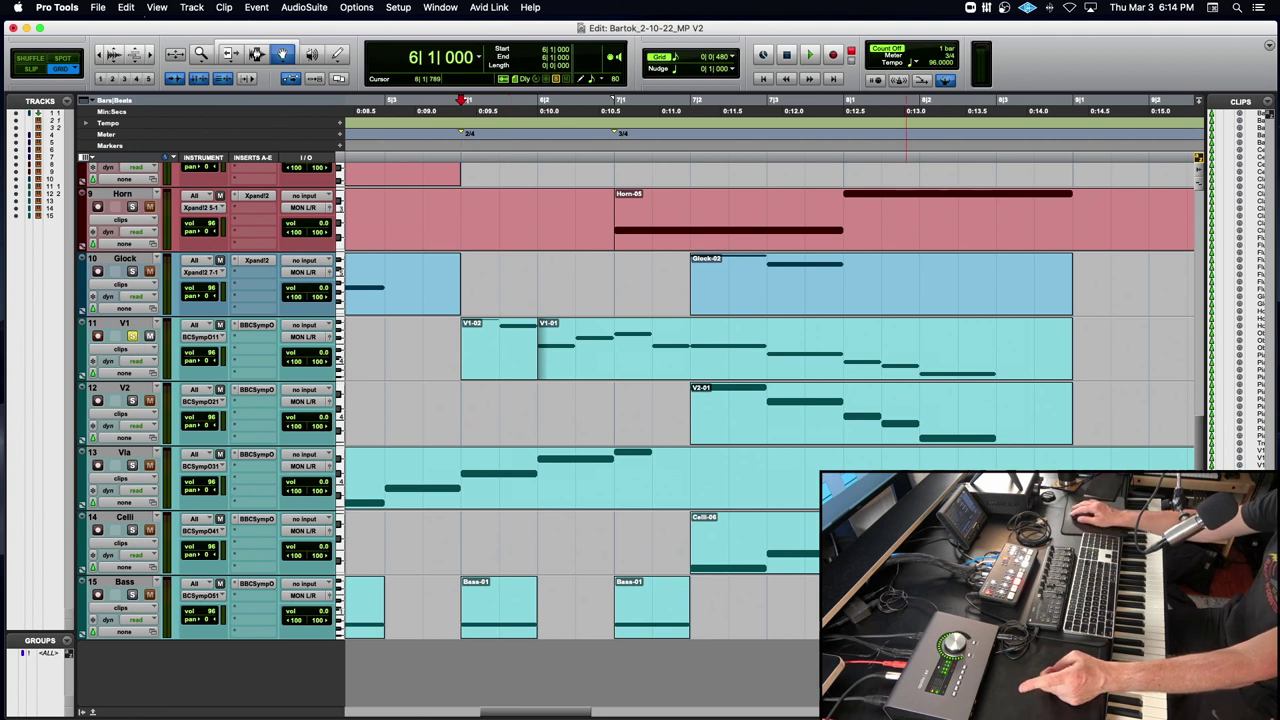
{"action": "key", "text": "super+Tab"}
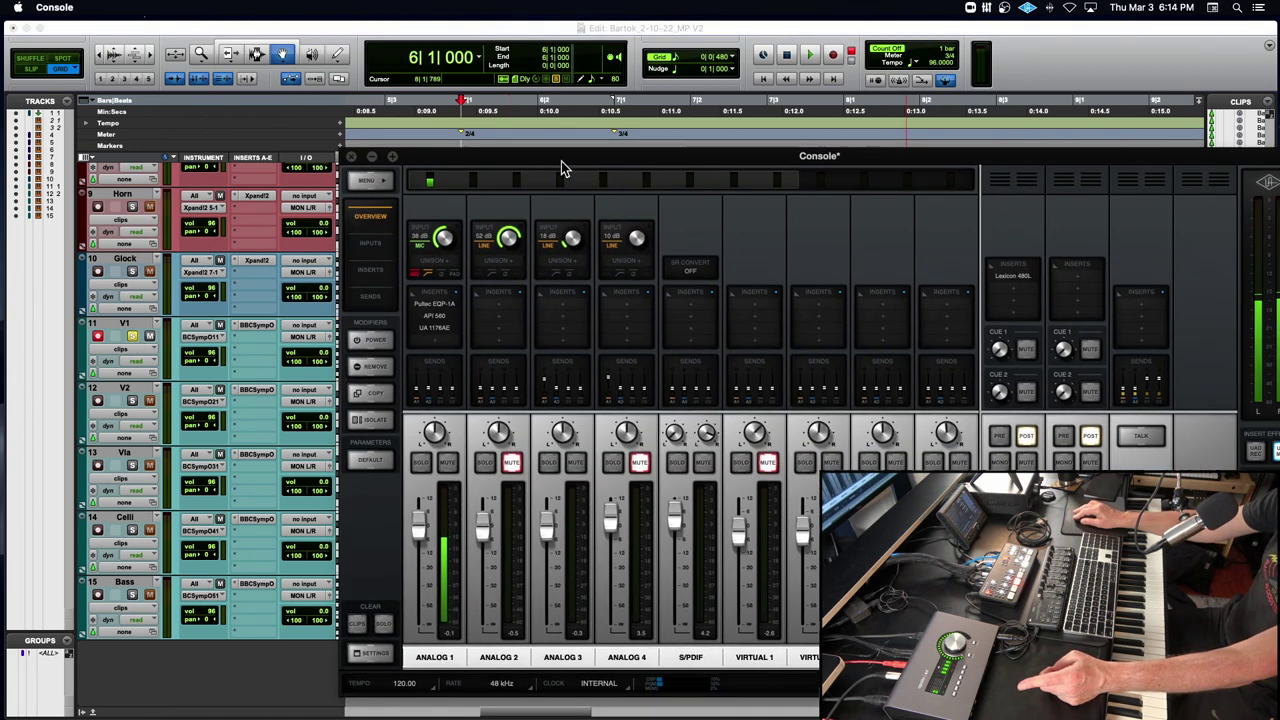
{"action": "left_click_drag", "start_coordinate": [561, 161], "coordinate": [320, 111]}
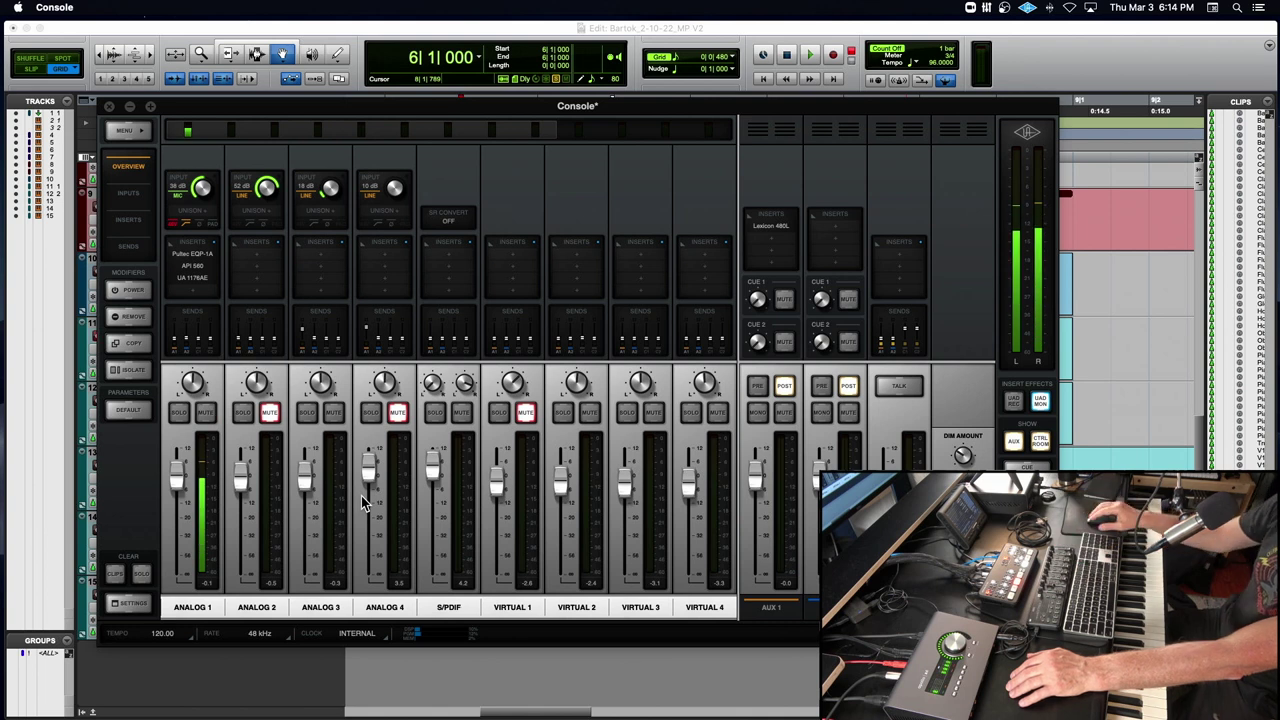
{"action": "left_click", "coordinate": [130, 106]}
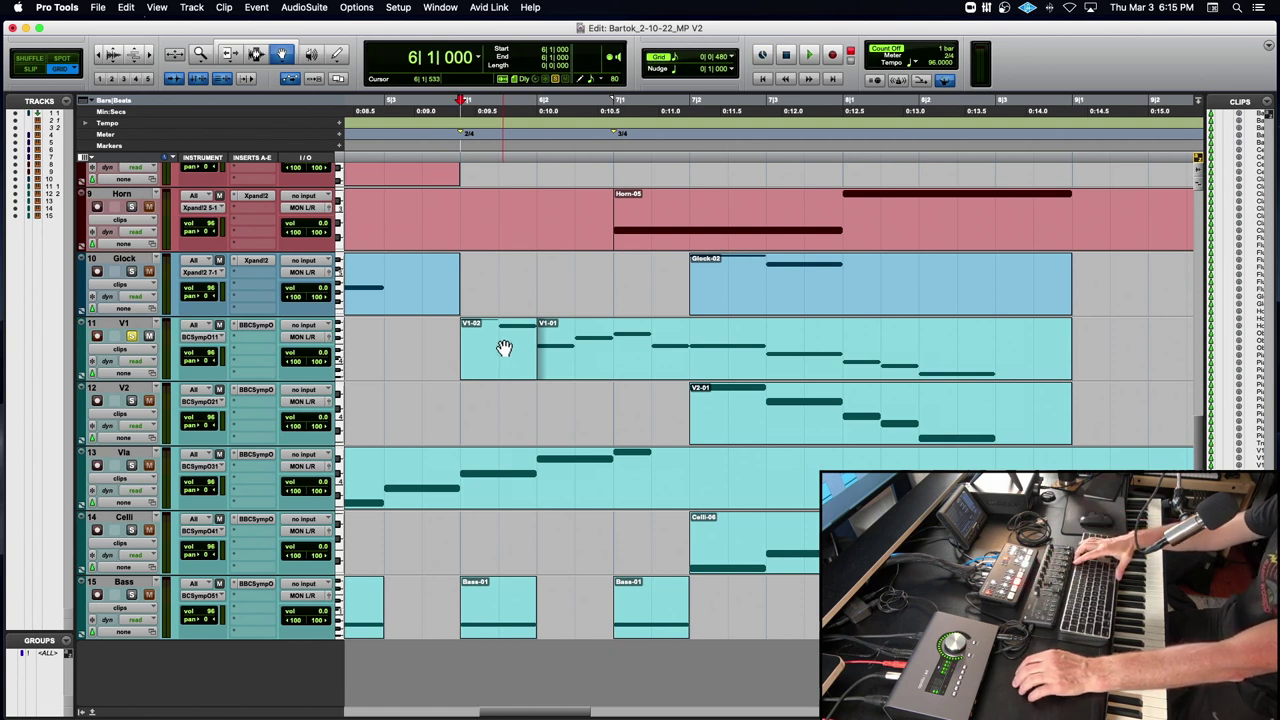
Open the V1 clip at 6|1|000 in the MIDI editor and enlarge the editor area.
{"action": "scroll", "coordinate": [506, 348], "scroll_direction": "left", "scroll_amount": 5}
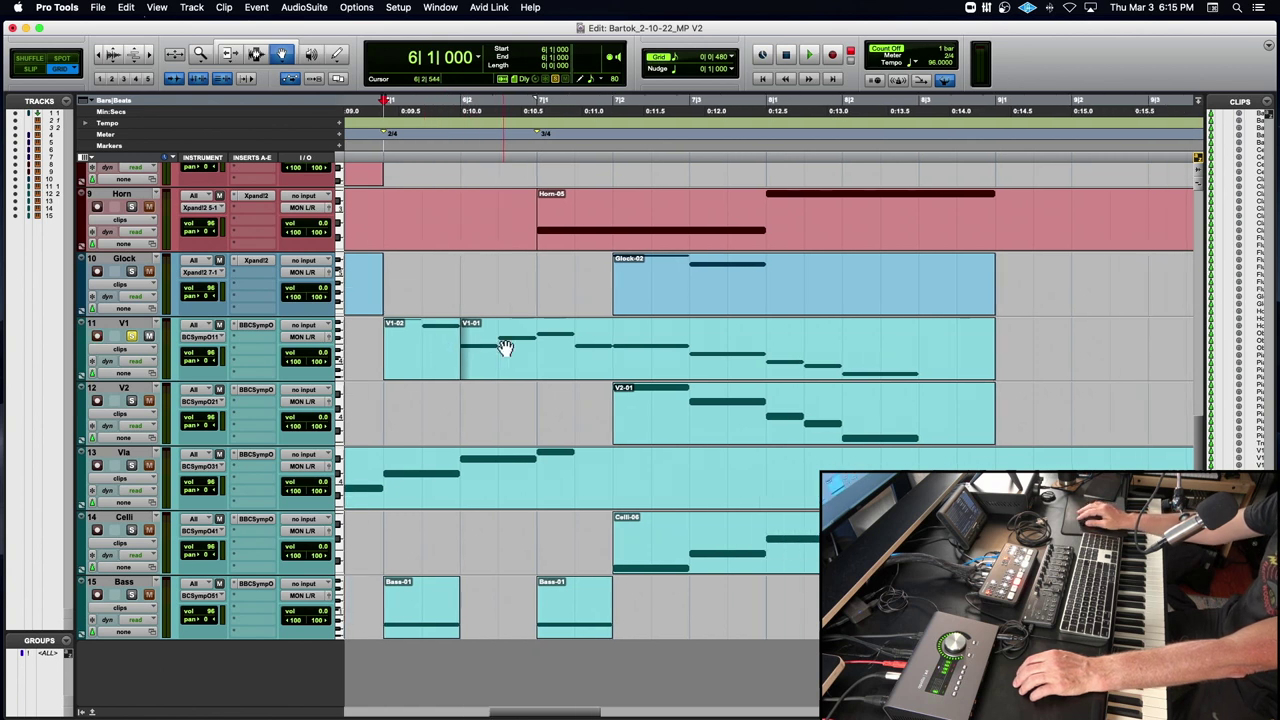
{"action": "double_click", "coordinate": [708, 366]}
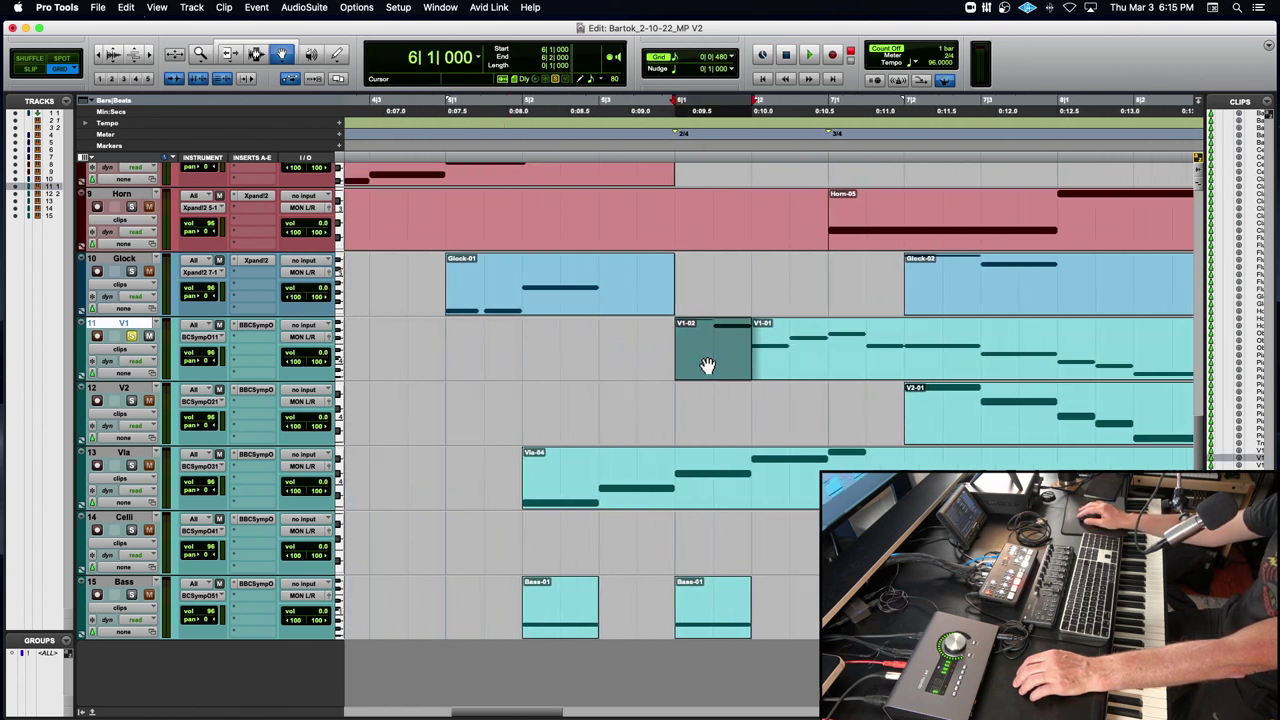
{"action": "left_click_drag", "start_coordinate": [598, 345], "coordinate": [599, 240]}
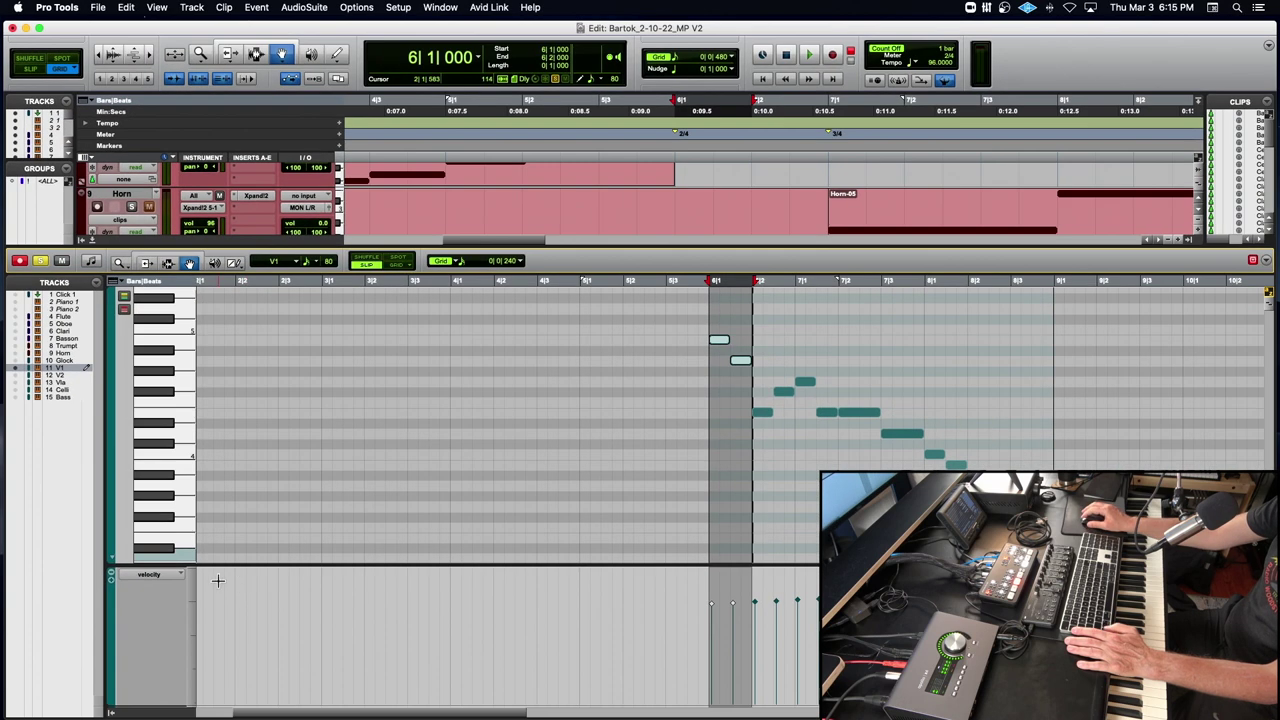
Place the edit cursor at 4|3|764 and review the data types and MIDI controllers offered for the V1 velocity lane.
{"action": "left_click", "coordinate": [572, 605]}
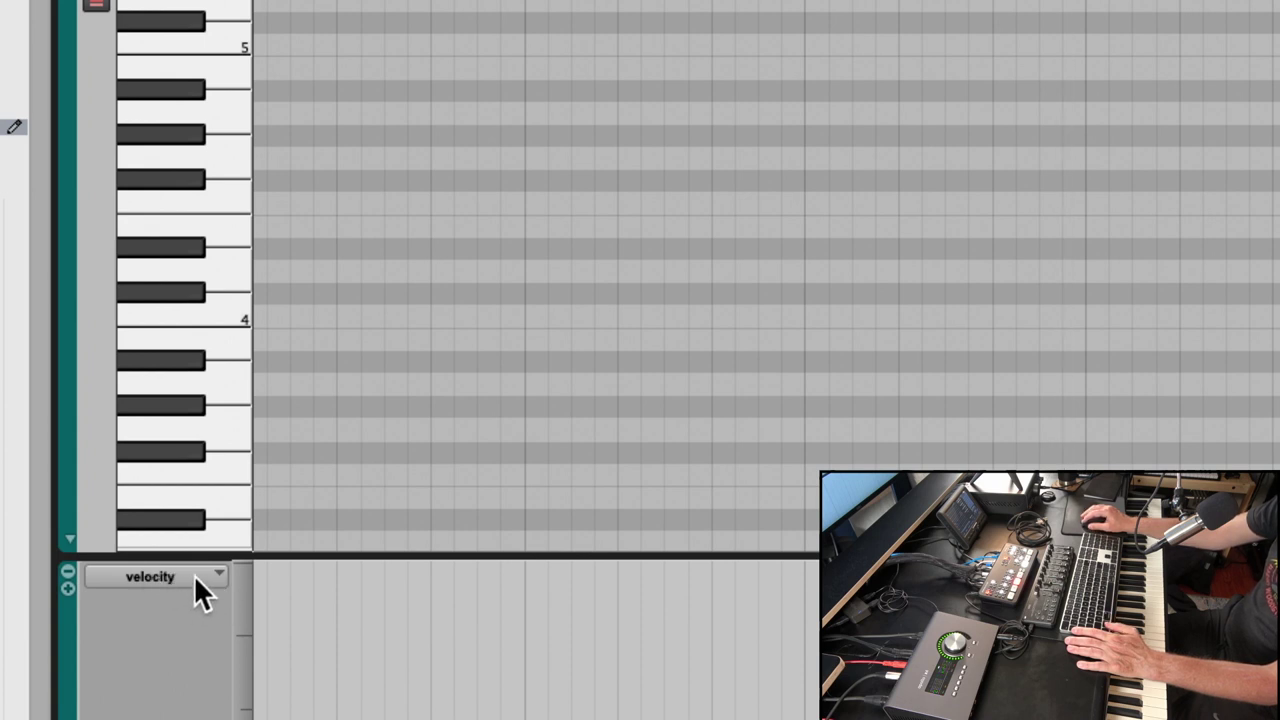
{"action": "left_click", "coordinate": [195, 578]}
{"action": "left_click", "coordinate": [193, 574]}
{"action": "left_click", "coordinate": [193, 574]}
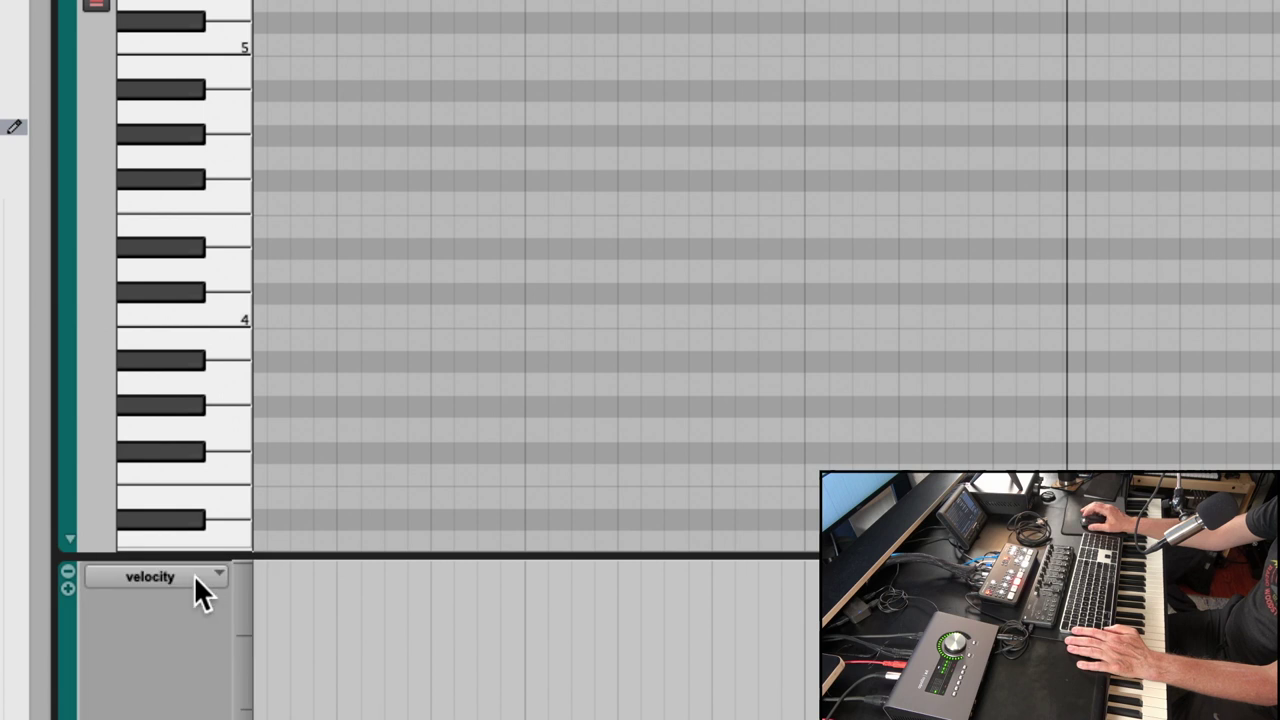
{"action": "left_click", "coordinate": [193, 574]}
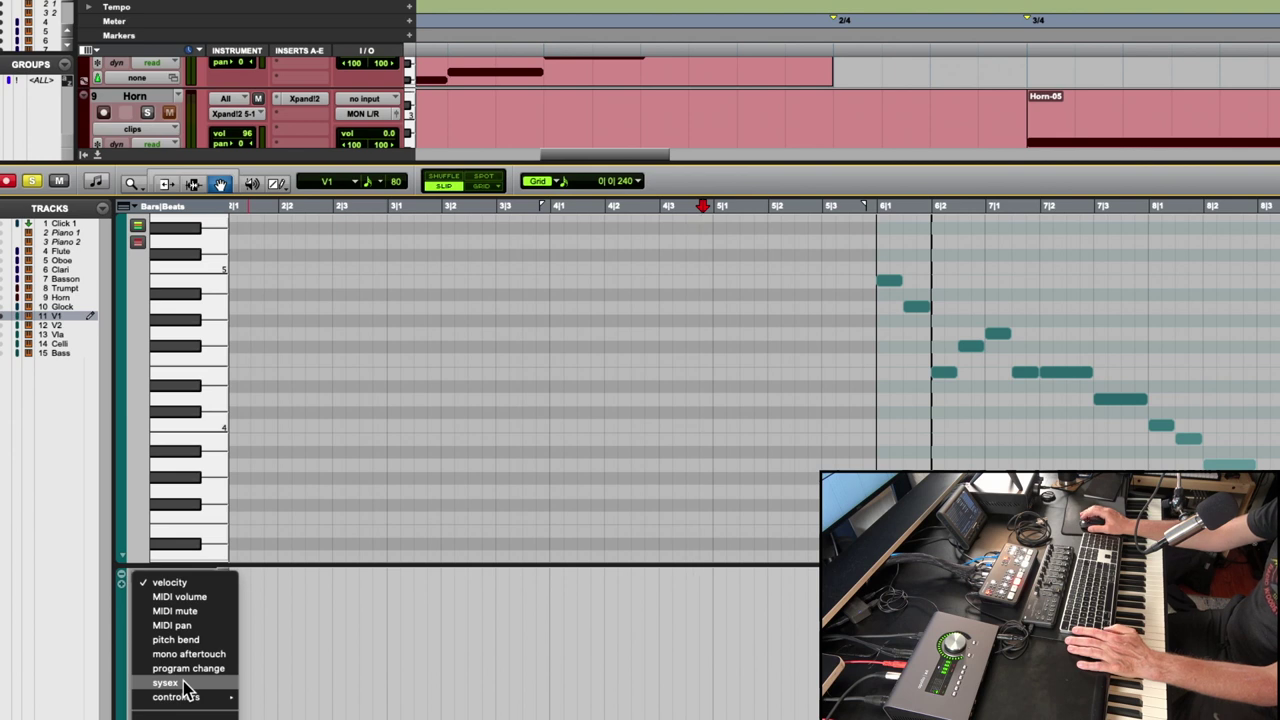
{"action": "mouse_move", "coordinate": [195, 697]}
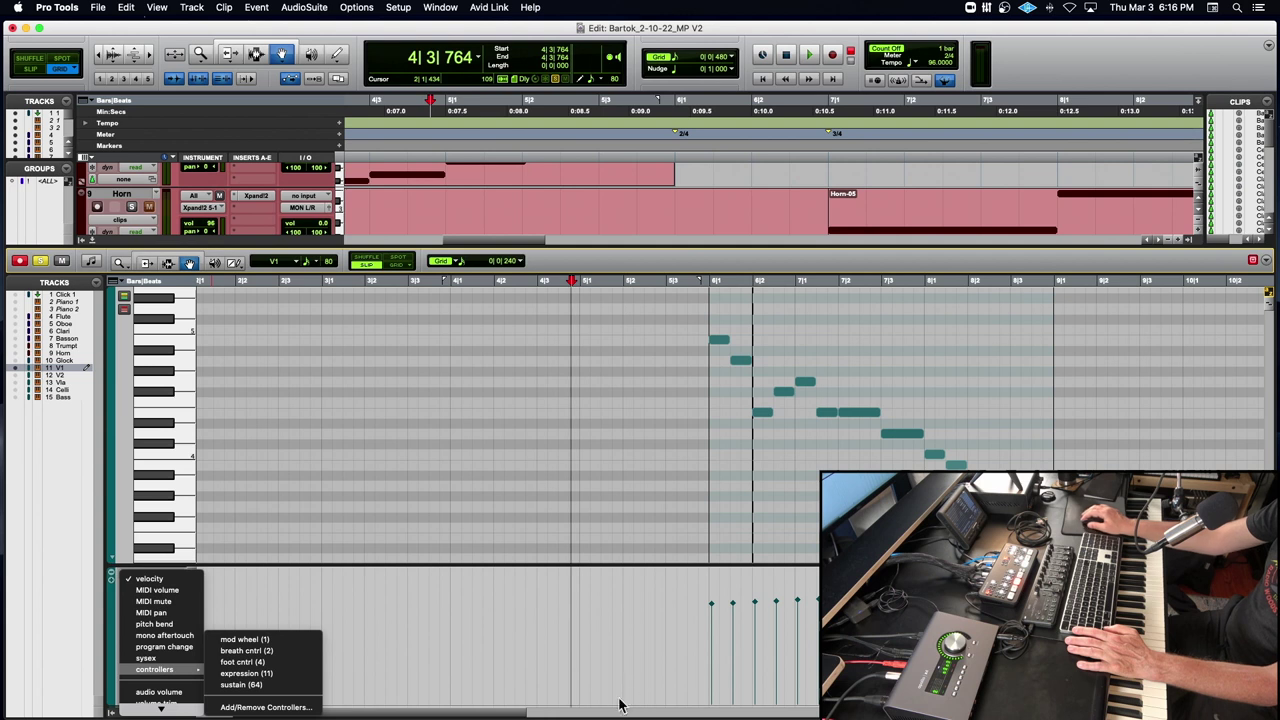
{"action": "left_click", "coordinate": [555, 33]}
Shorten the Edit window to make room for the lane's full data list, and open Add/Remove Controllers for V1.
{"action": "left_click_drag", "start_coordinate": [555, 31], "coordinate": [554, 30]}
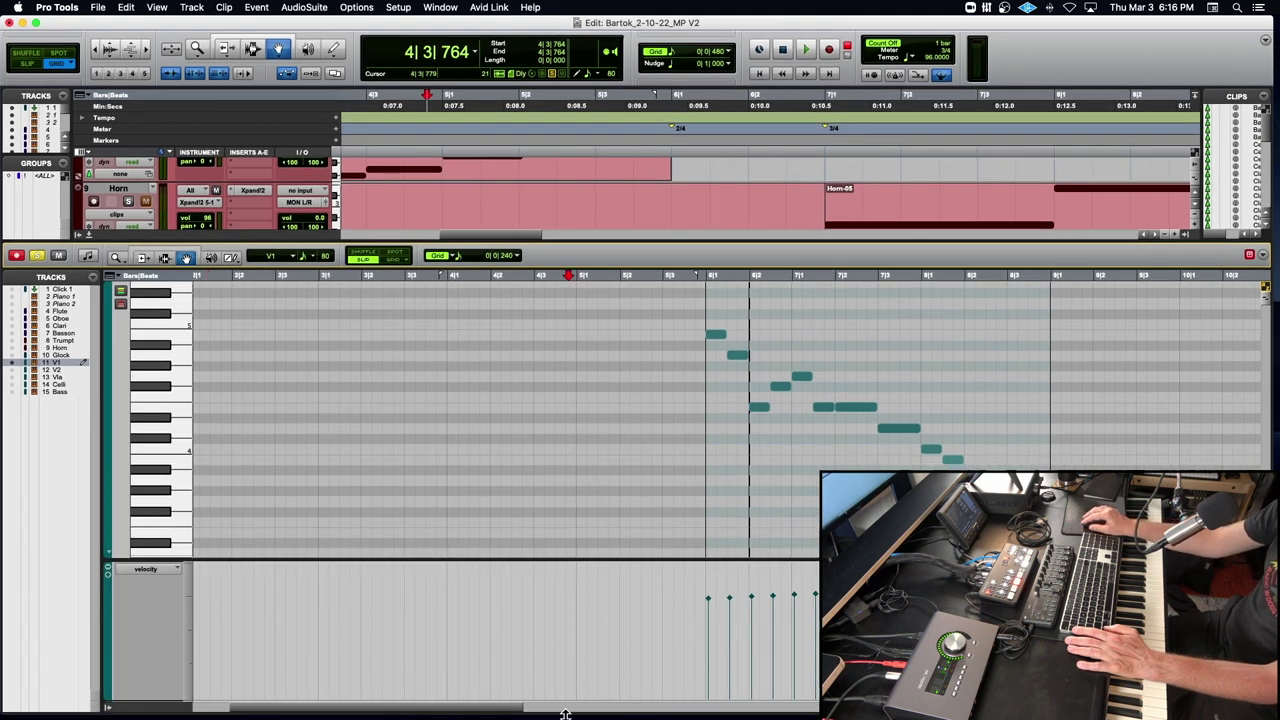
{"action": "left_click_drag", "start_coordinate": [565, 714], "coordinate": [566, 476]}
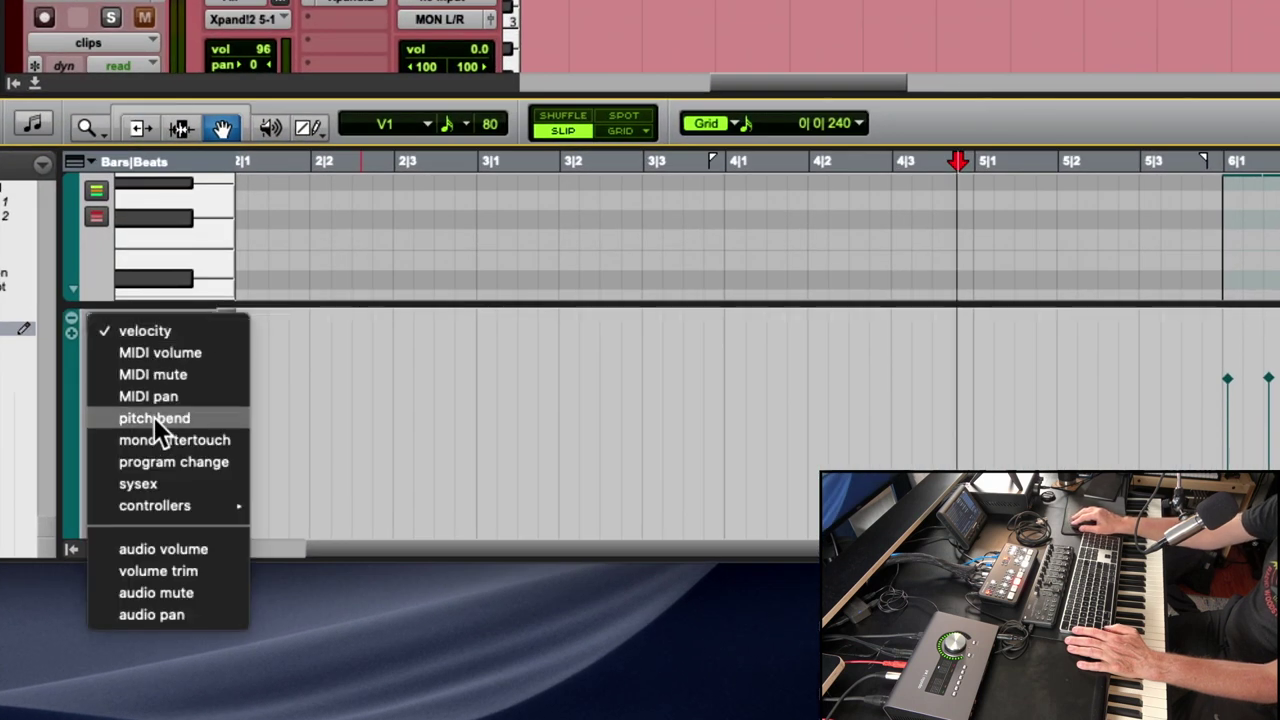
{"action": "mouse_move", "coordinate": [160, 505]}
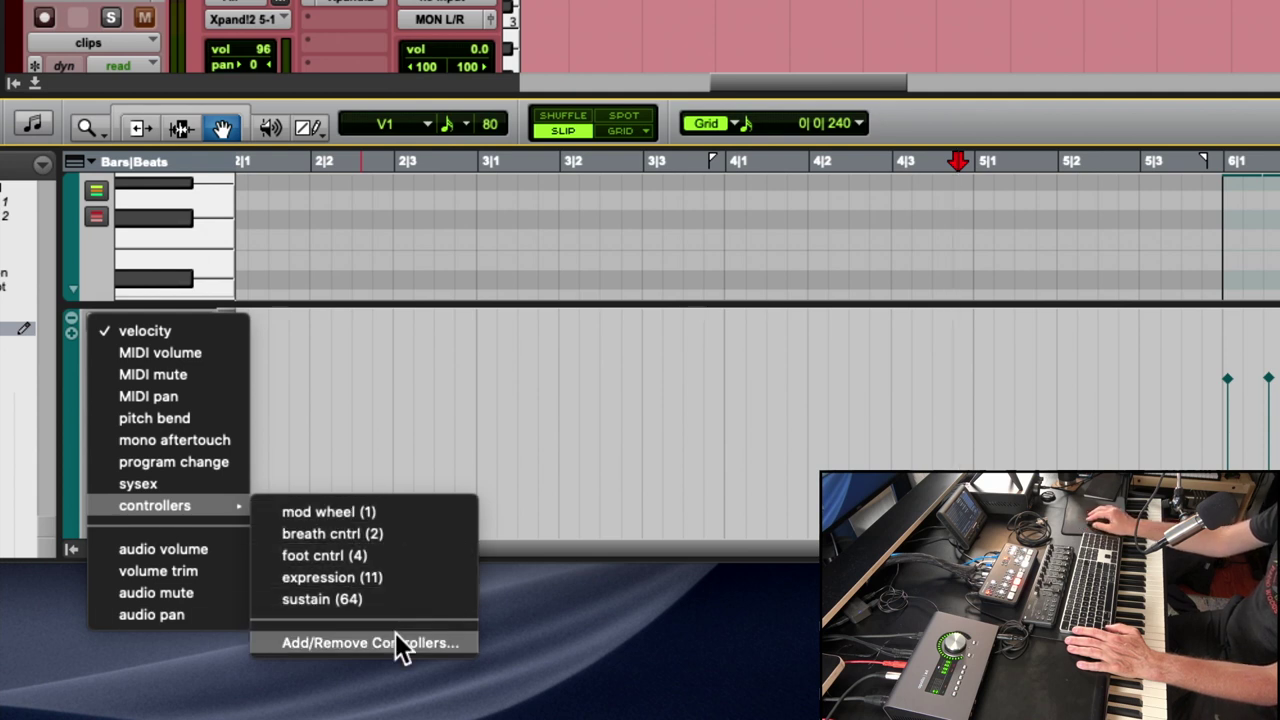
{"action": "left_click", "coordinate": [395, 633]}
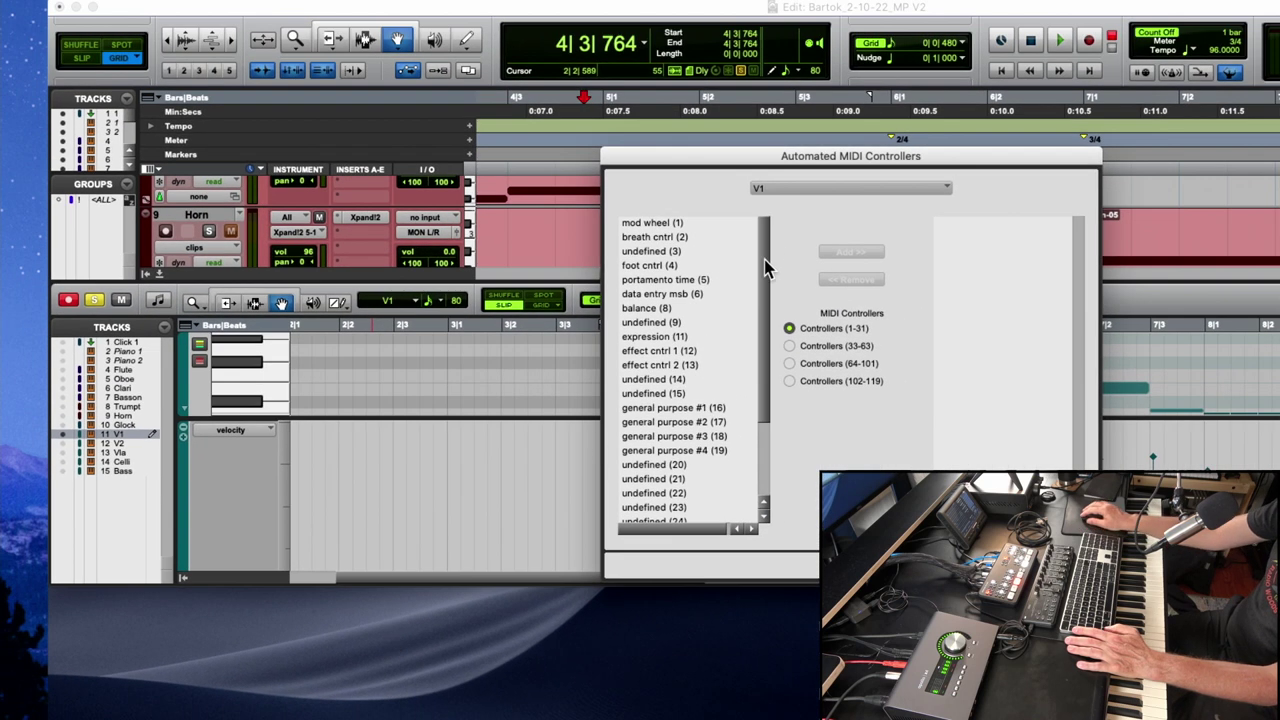
Examine controllers 102-119 and 1-31 in the Automated MIDI Controllers dialog for V1, and cancel without adding any.
{"action": "left_click_drag", "start_coordinate": [780, 163], "coordinate": [600, 151]}
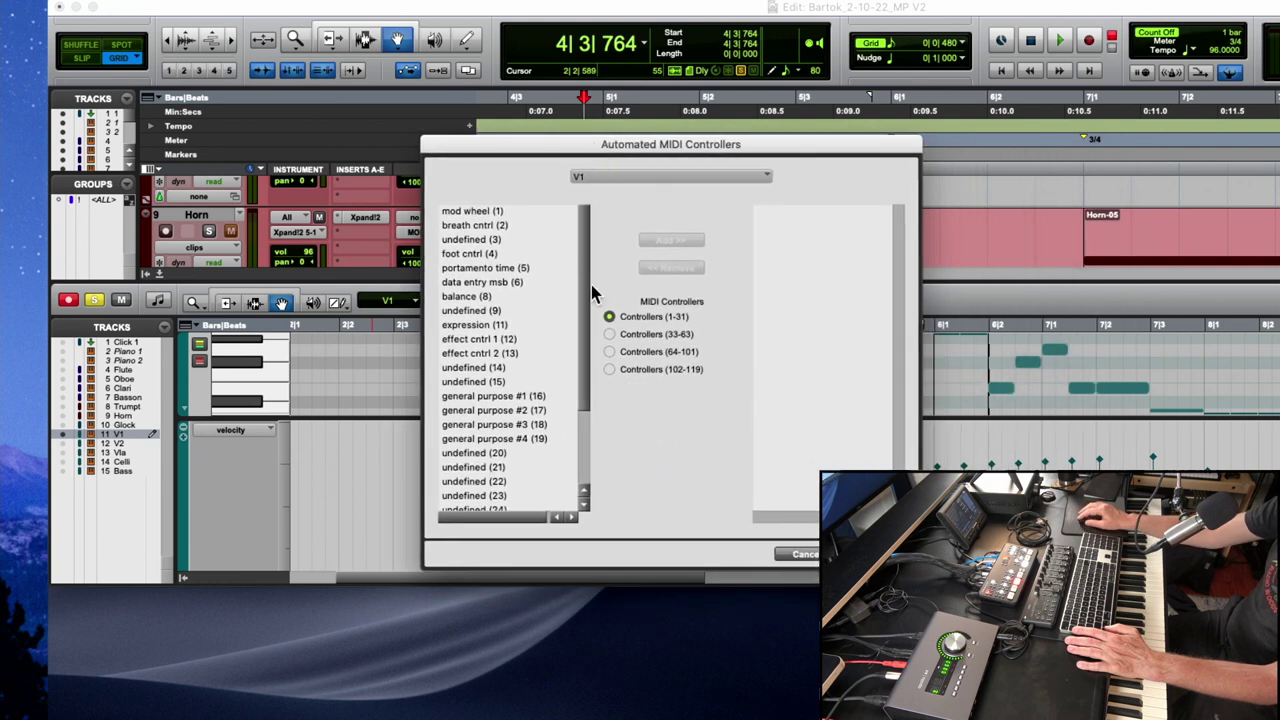
{"action": "left_click", "coordinate": [606, 369]}
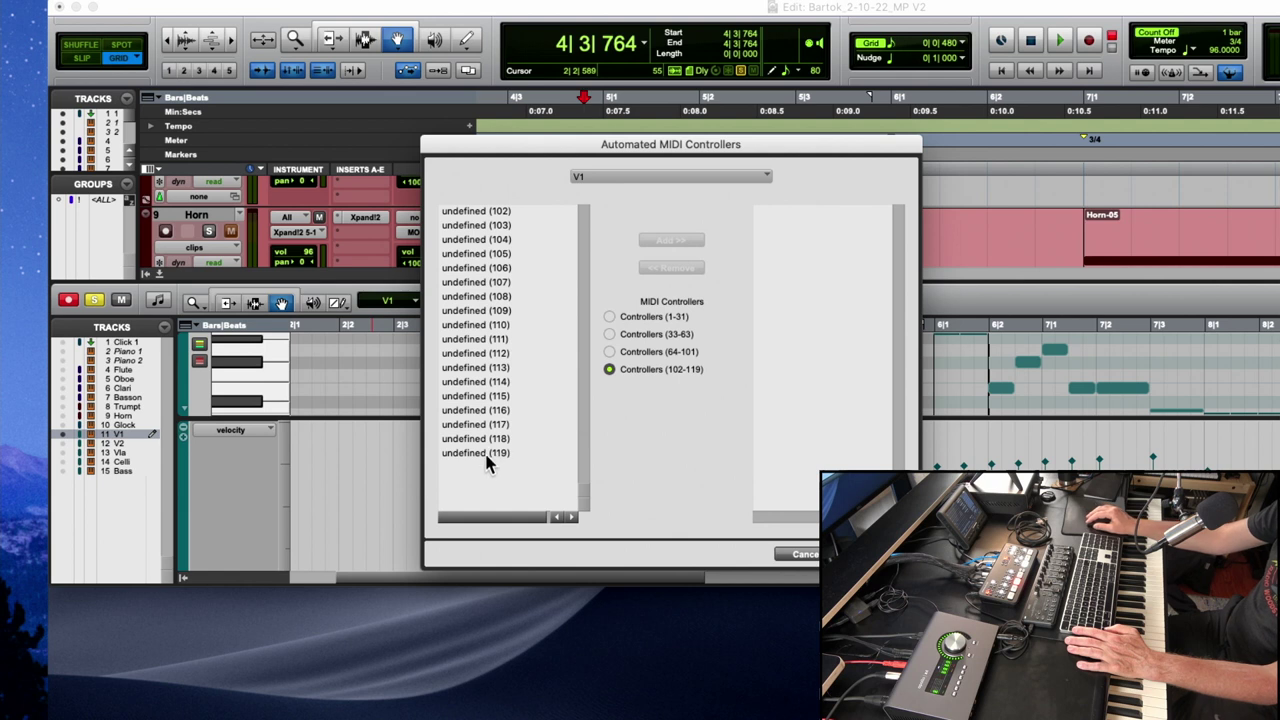
{"action": "left_click", "coordinate": [609, 317]}
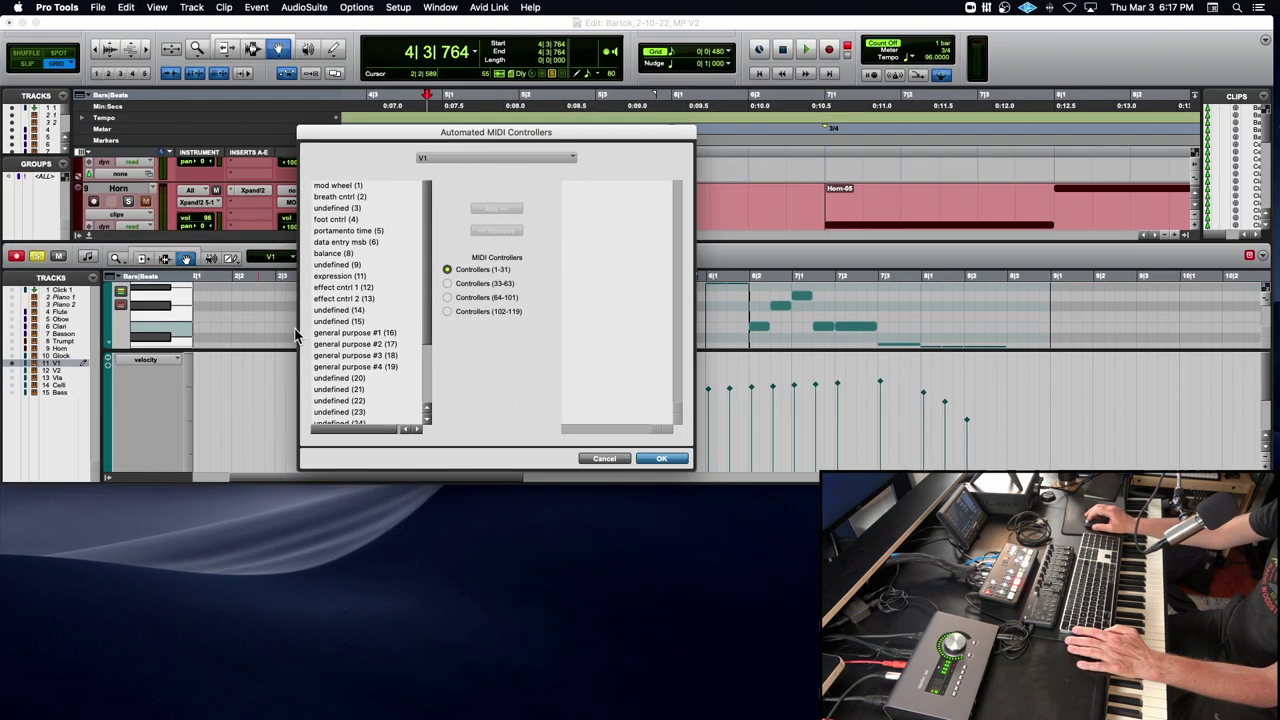
{"action": "scroll", "coordinate": [483, 412], "scroll_direction": "down", "scroll_amount": 4}
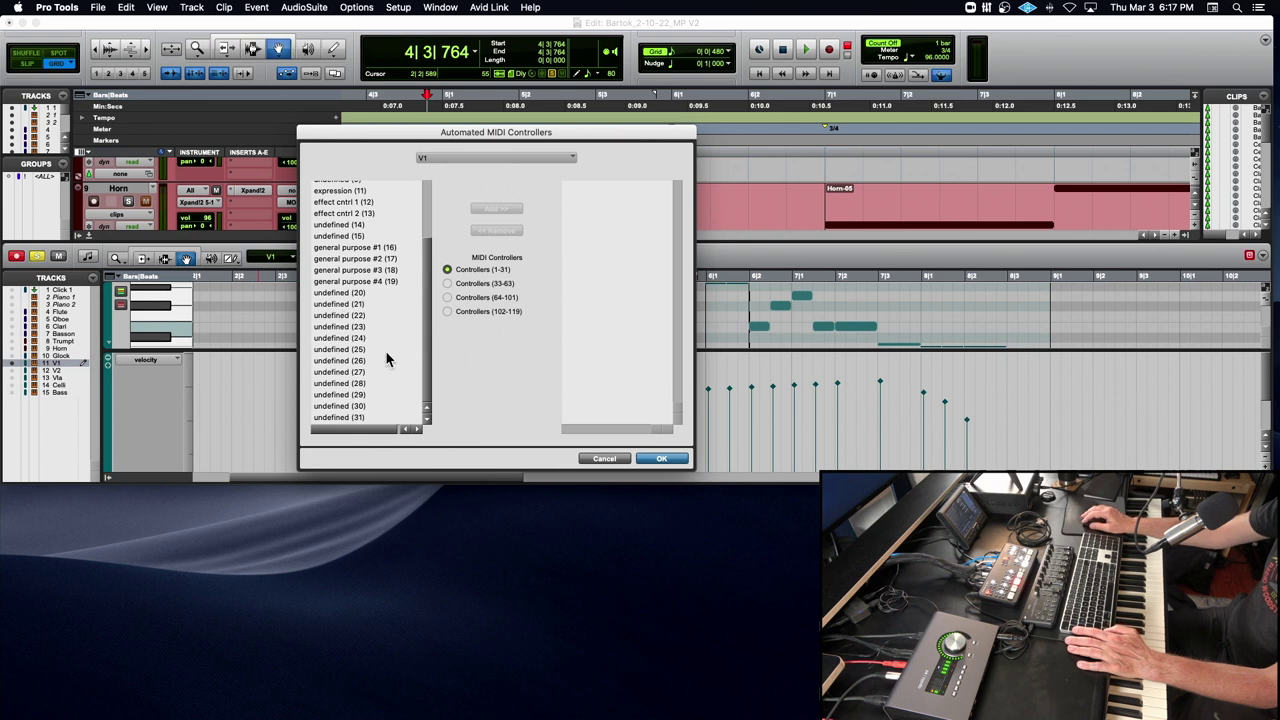
{"action": "left_click", "coordinate": [604, 459]}
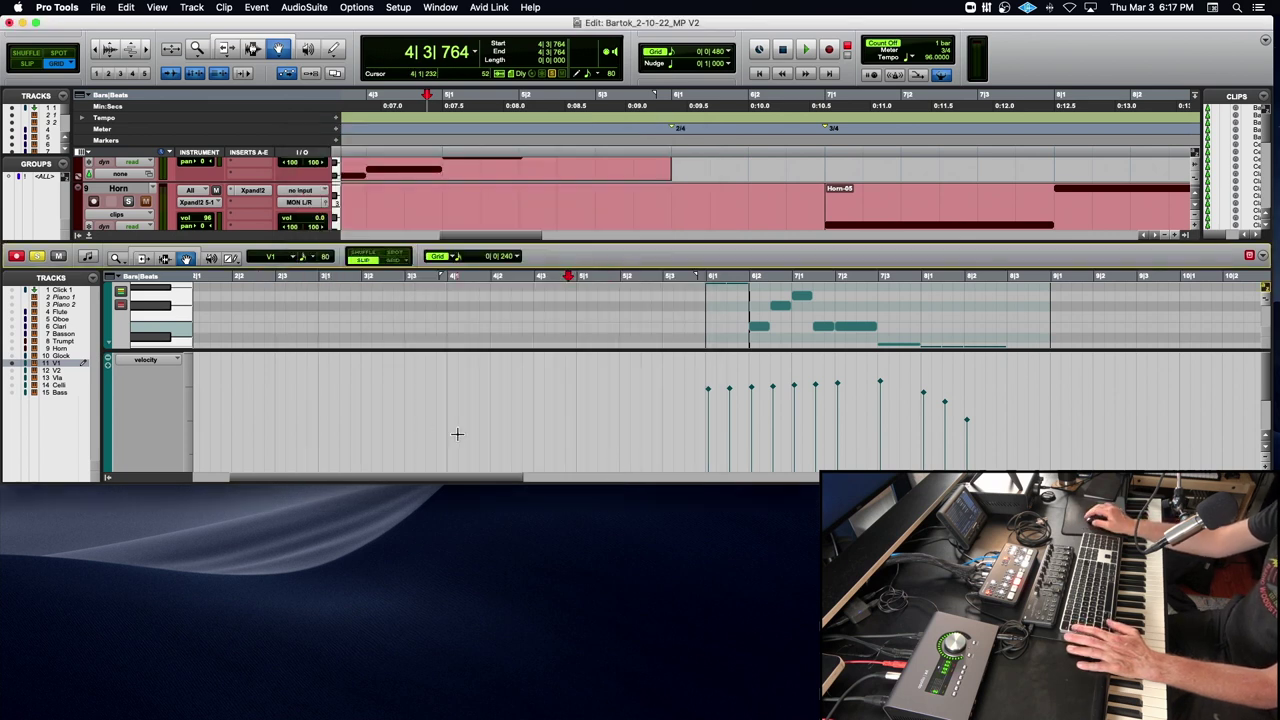
Check the V1 lane's controller list again and leave the lane set to velocity.
{"action": "left_click", "coordinate": [151, 362]}
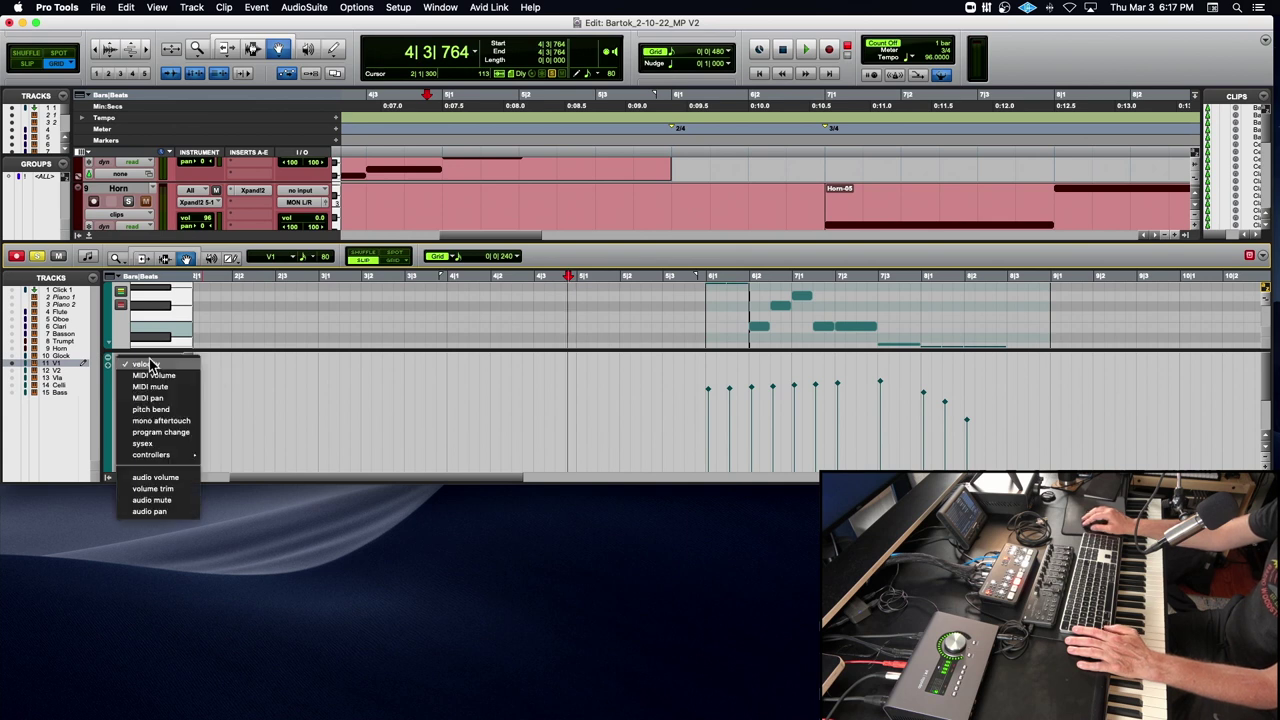
{"action": "mouse_move", "coordinate": [158, 455]}
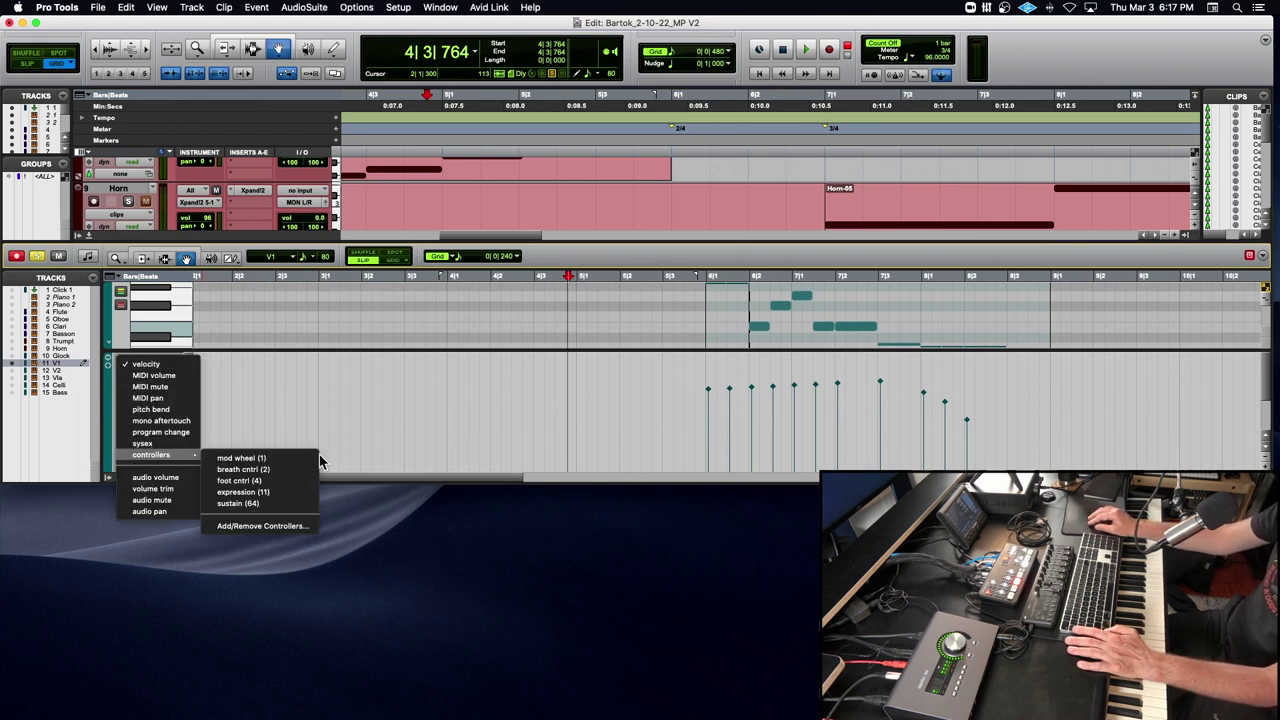
{"action": "left_click", "coordinate": [315, 399]}
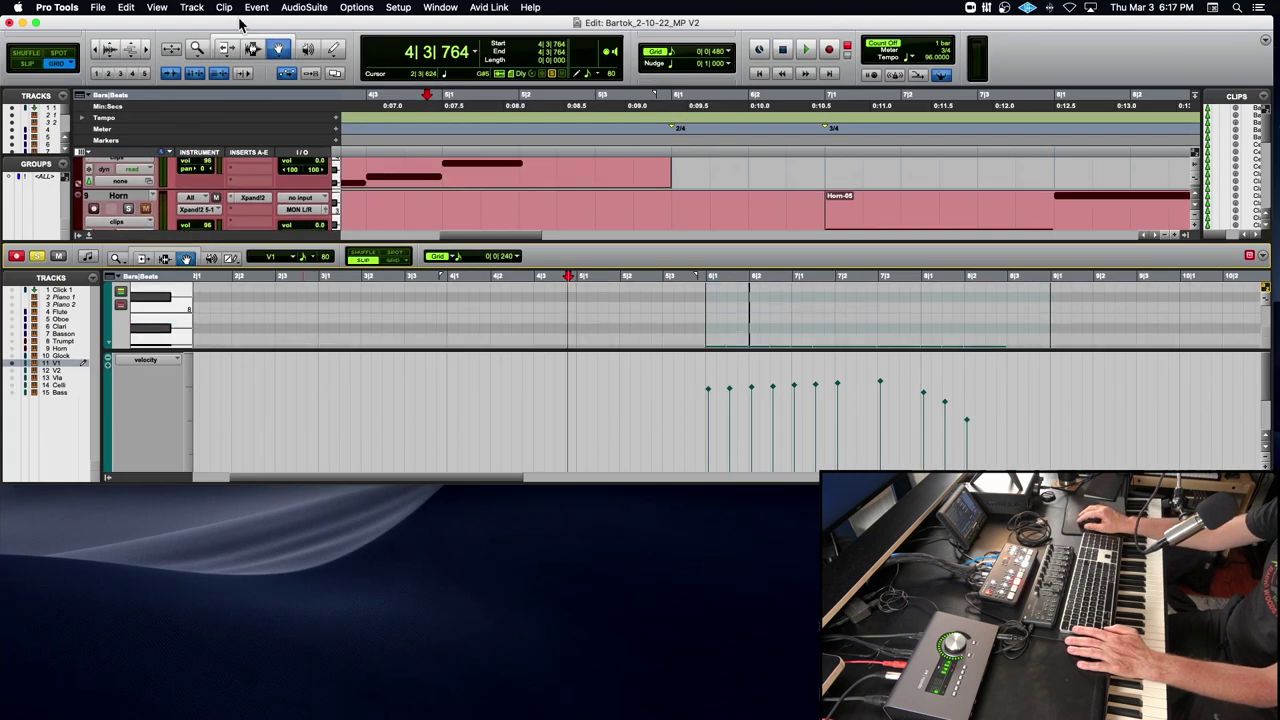
{"action": "double_click", "coordinate": [239, 20]}
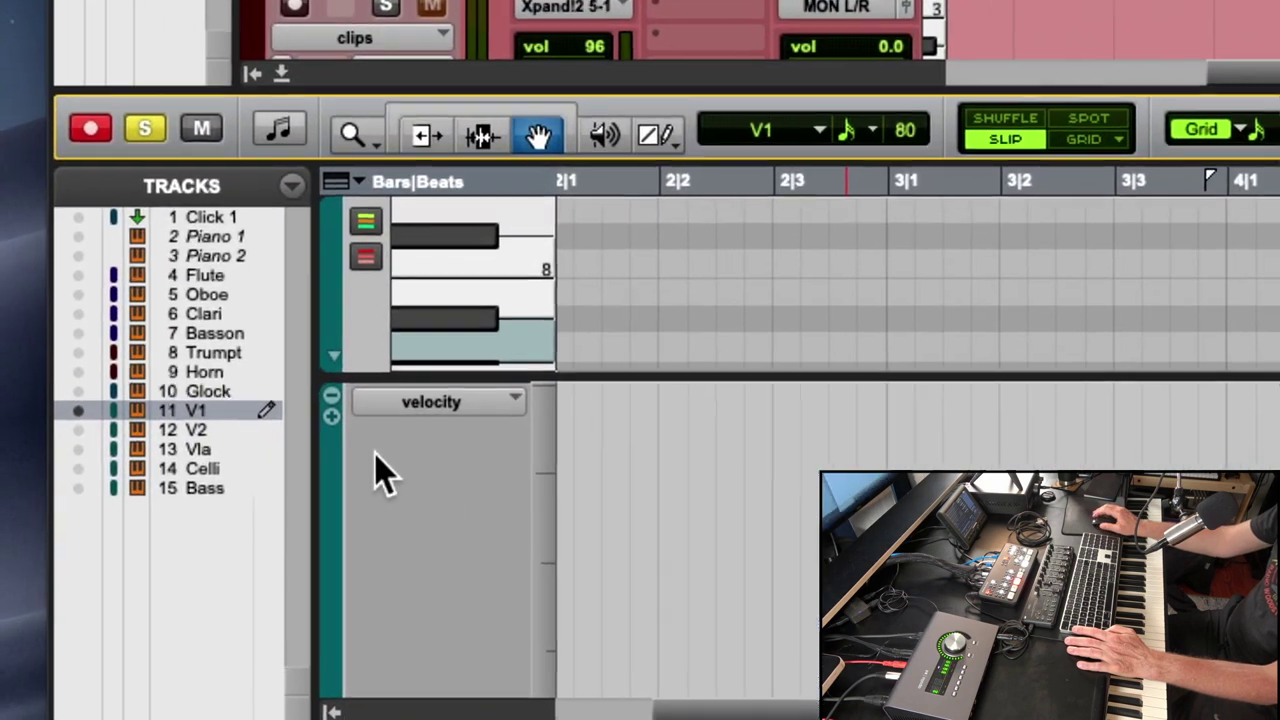
Switch the V1 track's controller lane from velocity to expression (11).
{"action": "left_click", "coordinate": [391, 436]}
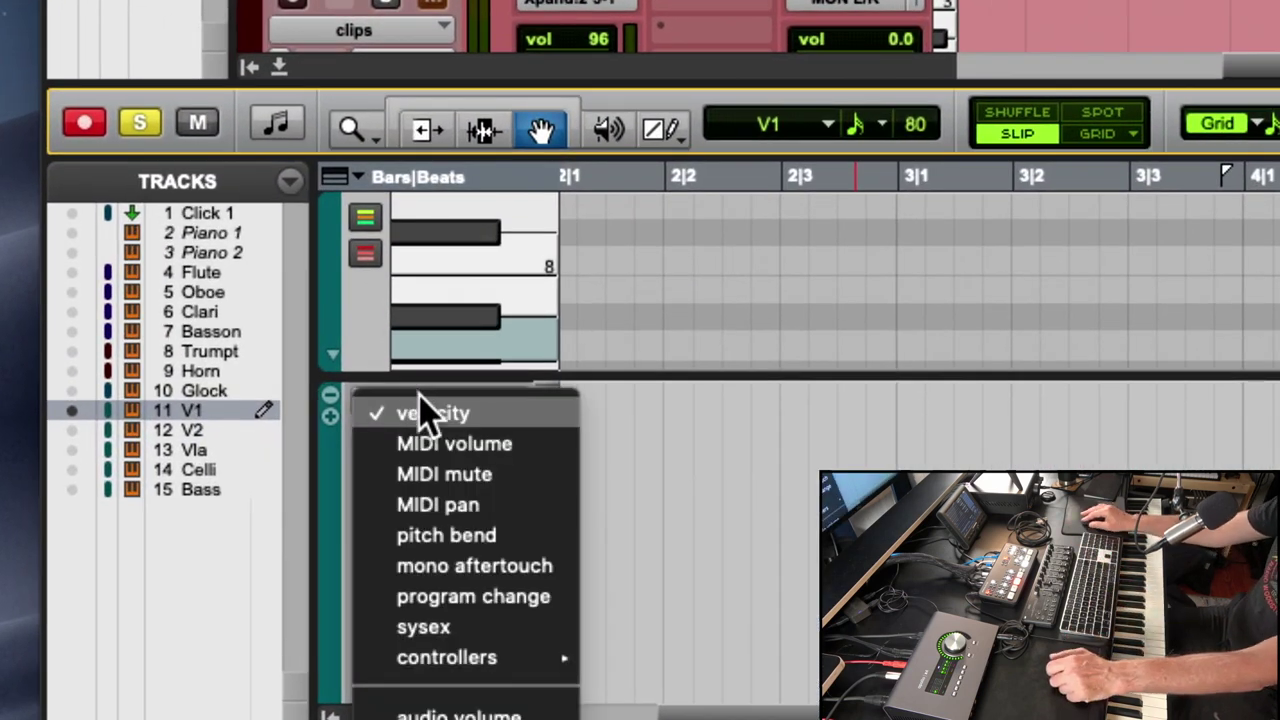
{"action": "mouse_move", "coordinate": [441, 650]}
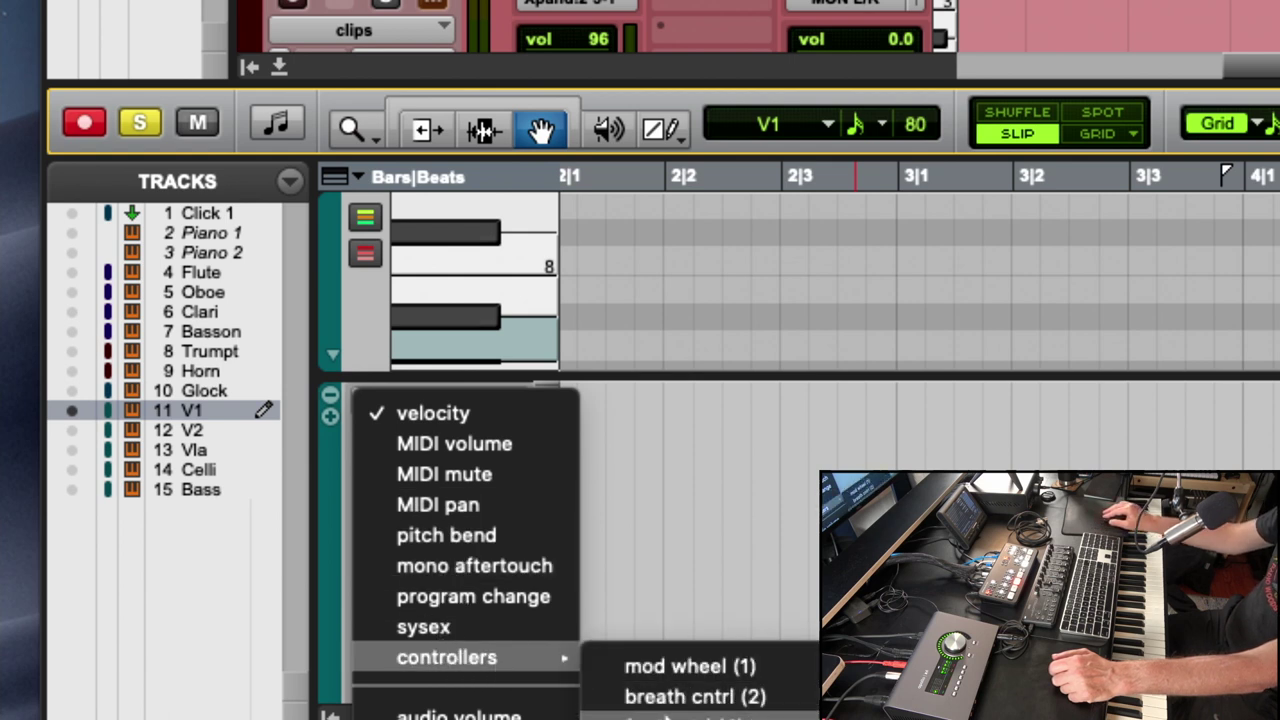
{"action": "left_click", "coordinate": [703, 508]}
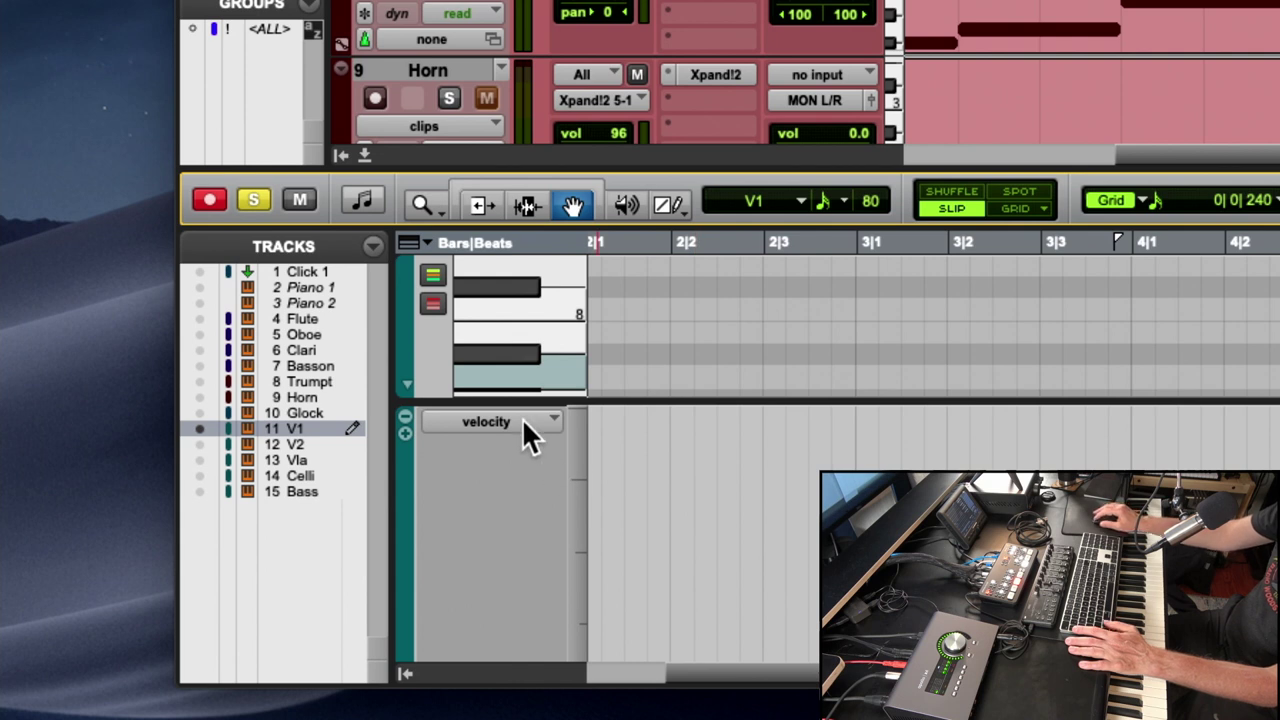
{"action": "left_click", "coordinate": [513, 414]}
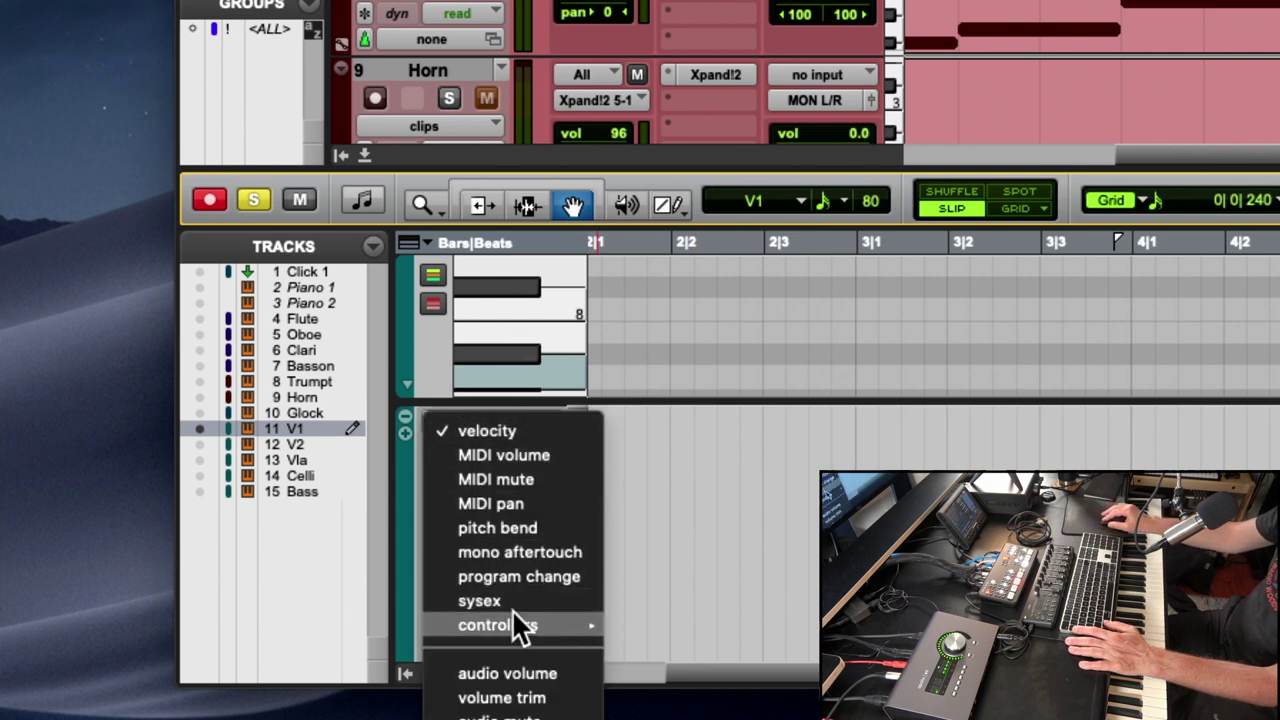
{"action": "mouse_move", "coordinate": [598, 625]}
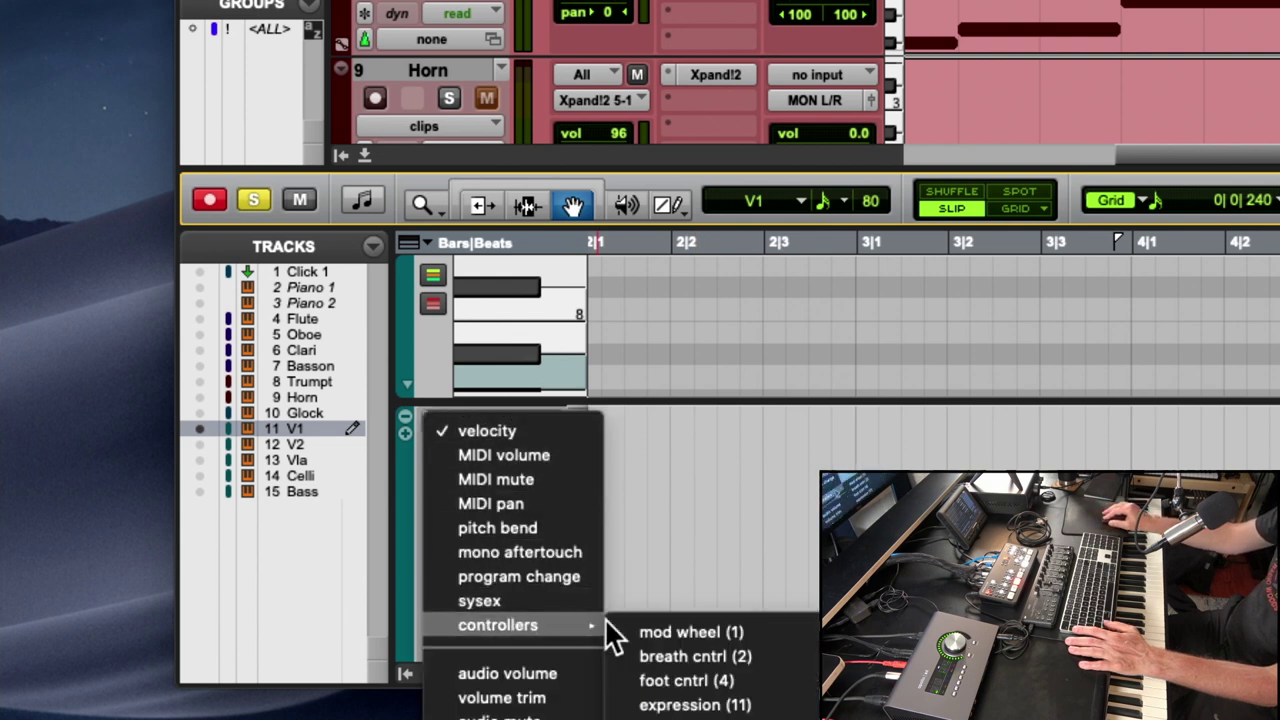
{"action": "left_click", "coordinate": [693, 705]}
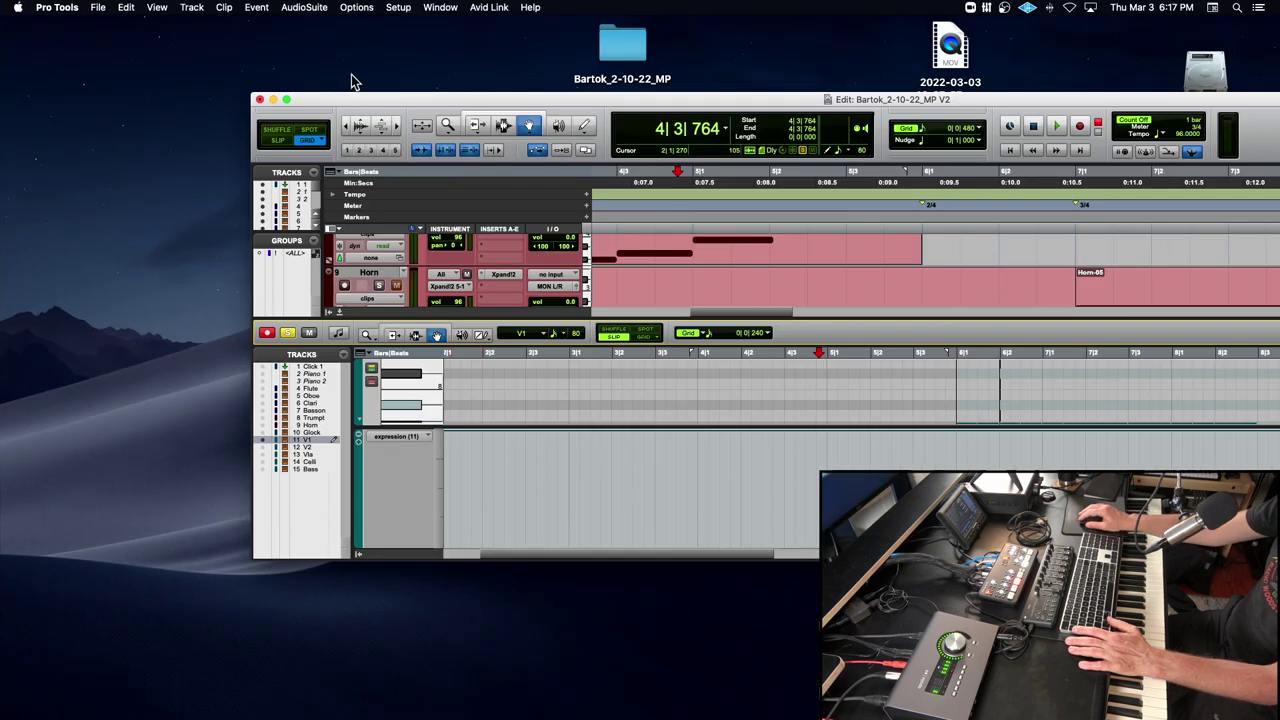
Move the Edit window so its hidden part comes onto the screen and review the controllers available for the lane.
{"action": "left_click_drag", "start_coordinate": [356, 99], "coordinate": [137, 41]}
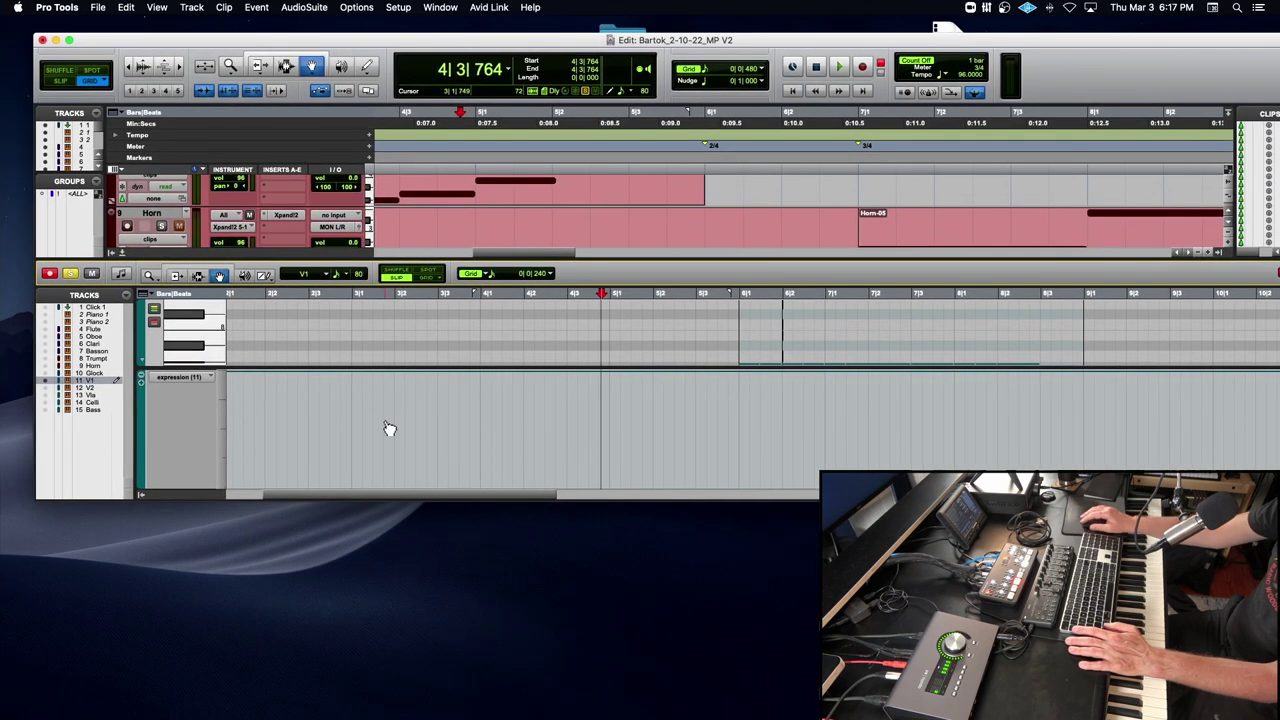
{"action": "left_click", "coordinate": [198, 385]}
{"action": "mouse_move", "coordinate": [200, 387]}
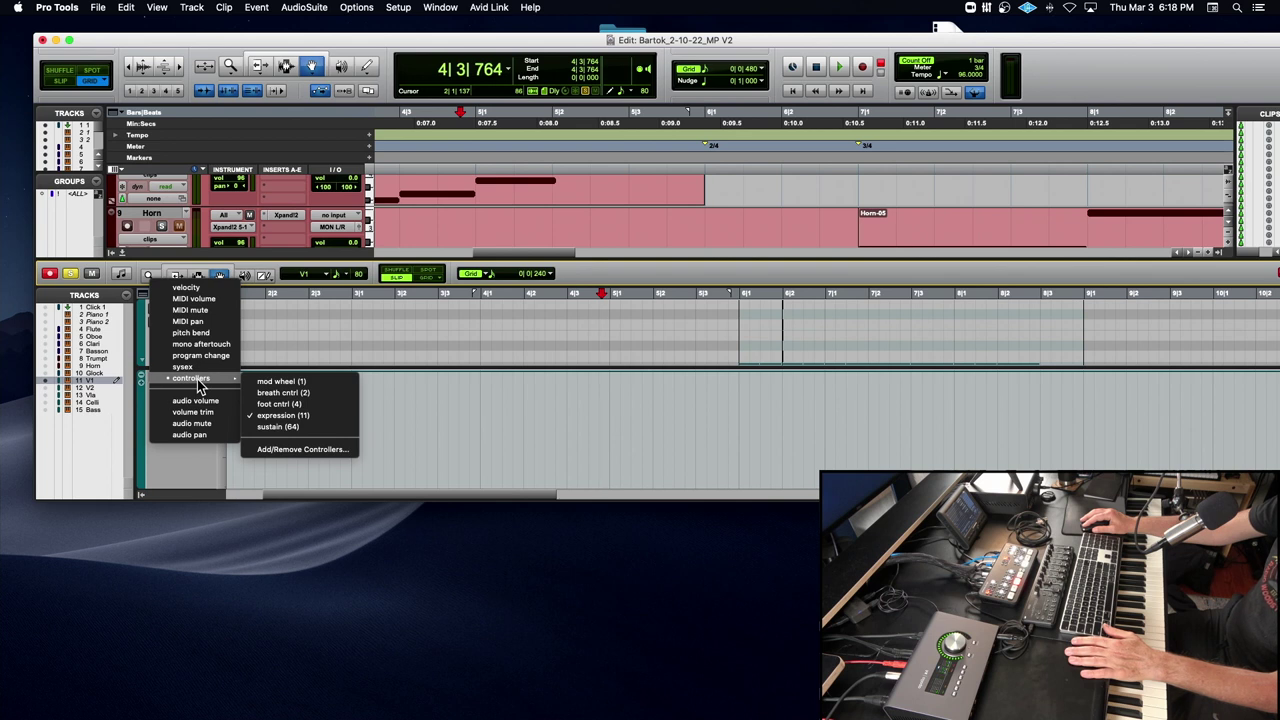
{"action": "left_click", "coordinate": [387, 427]}
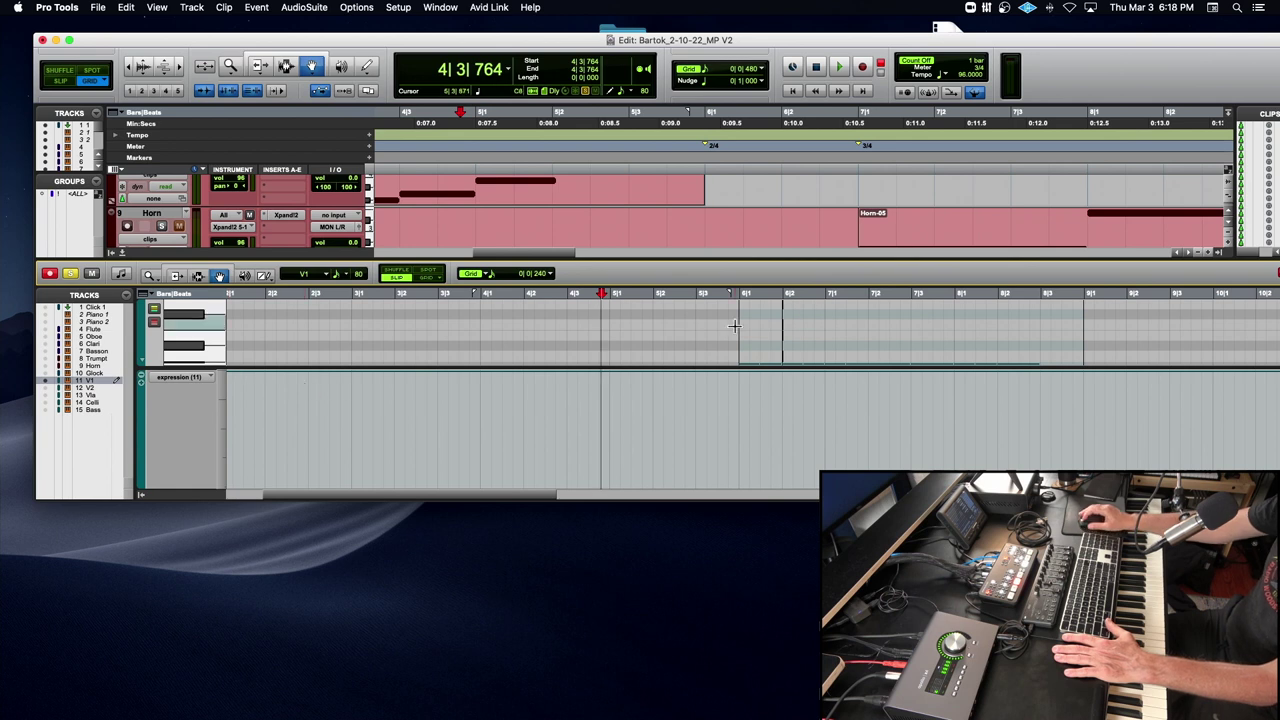
Activate the Pencil tool and resize the space between V1's notes and the expression lane so the first notes show.
{"action": "scroll", "coordinate": [734, 325], "scroll_direction": "up", "scroll_amount": 5}
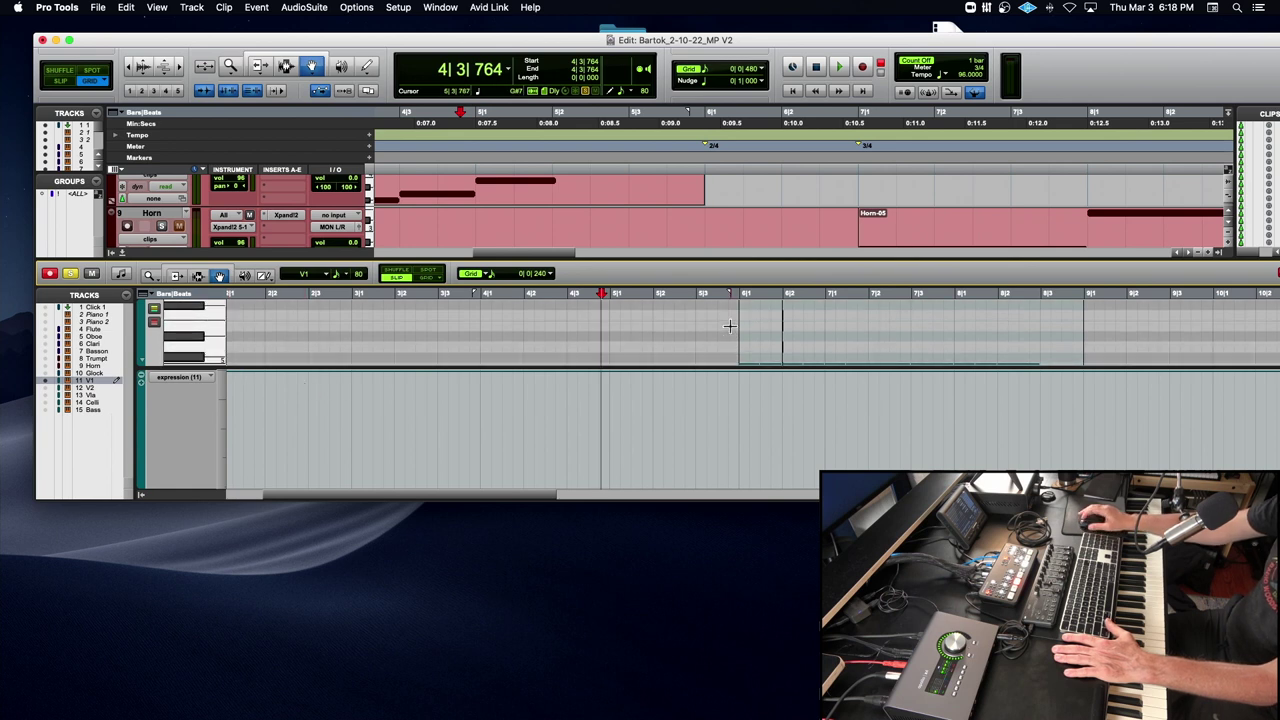
{"action": "scroll", "coordinate": [730, 325], "scroll_direction": "down", "scroll_amount": 3}
{"action": "scroll", "coordinate": [730, 325], "scroll_direction": "down", "scroll_amount": 2}
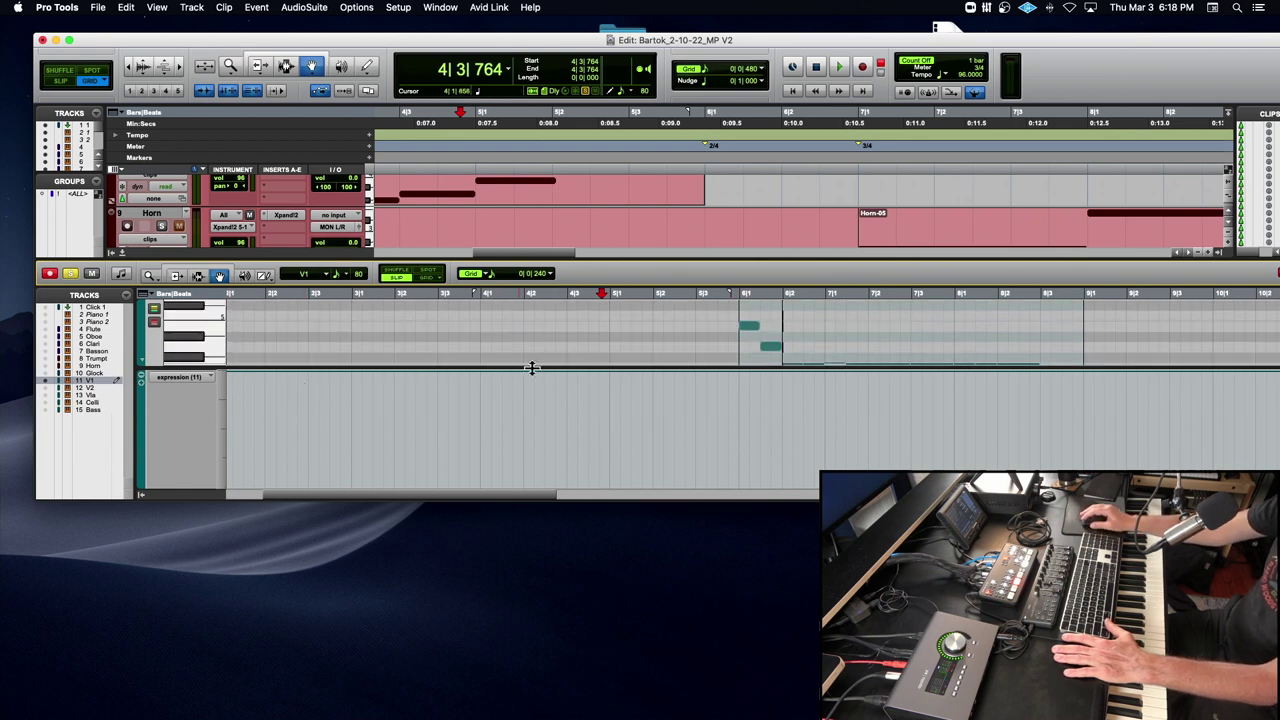
{"action": "left_click", "coordinate": [265, 275]}
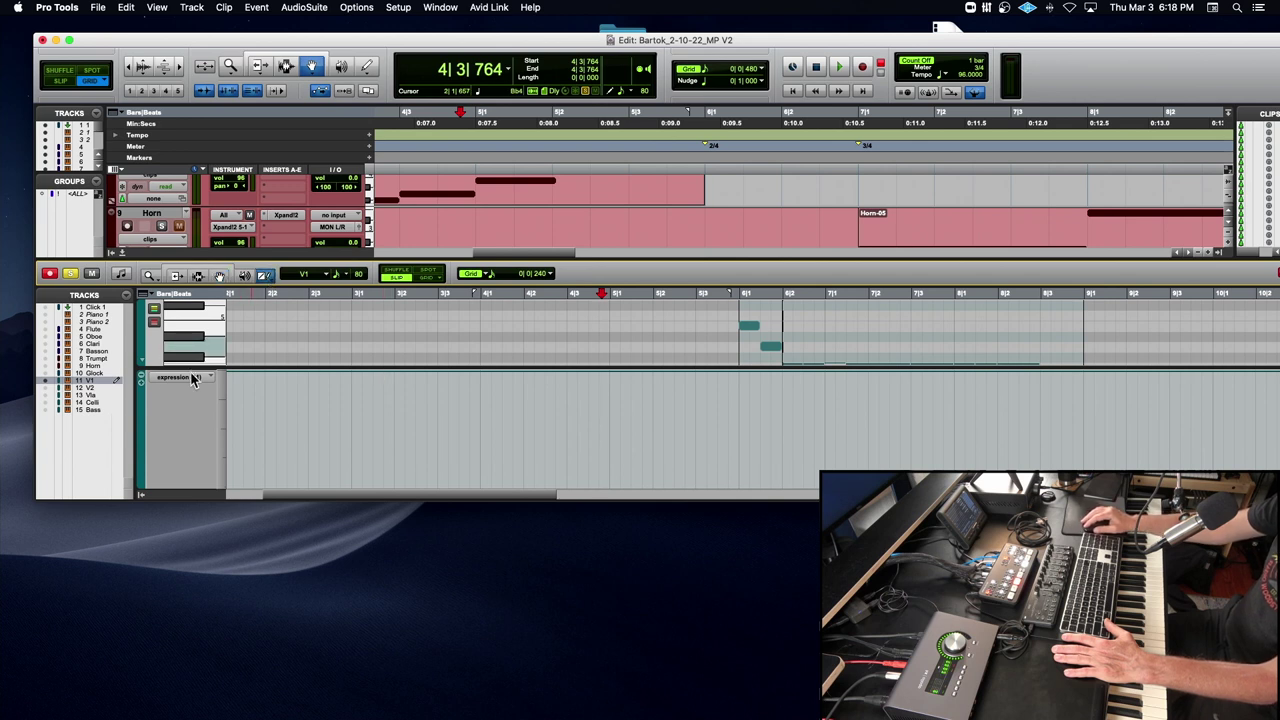
{"action": "left_click_drag", "start_coordinate": [190, 379], "coordinate": [191, 460]}
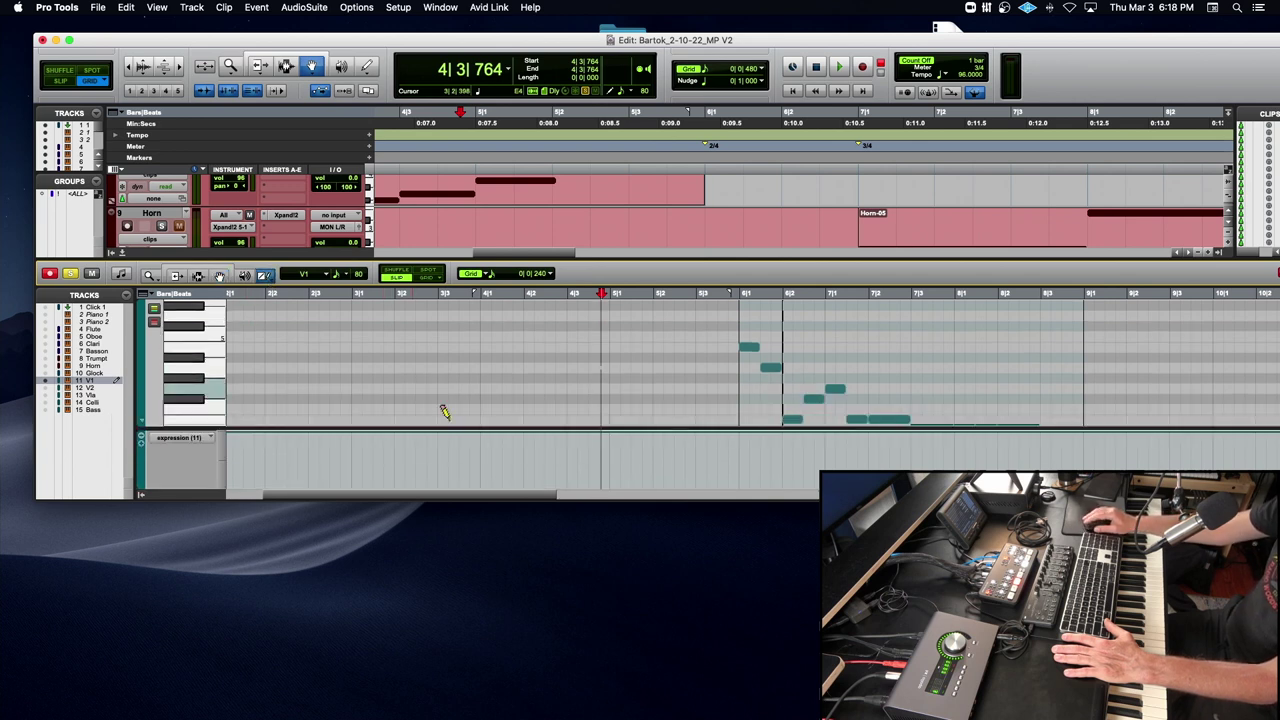
{"action": "left_click_drag", "start_coordinate": [711, 428], "coordinate": [706, 397]}
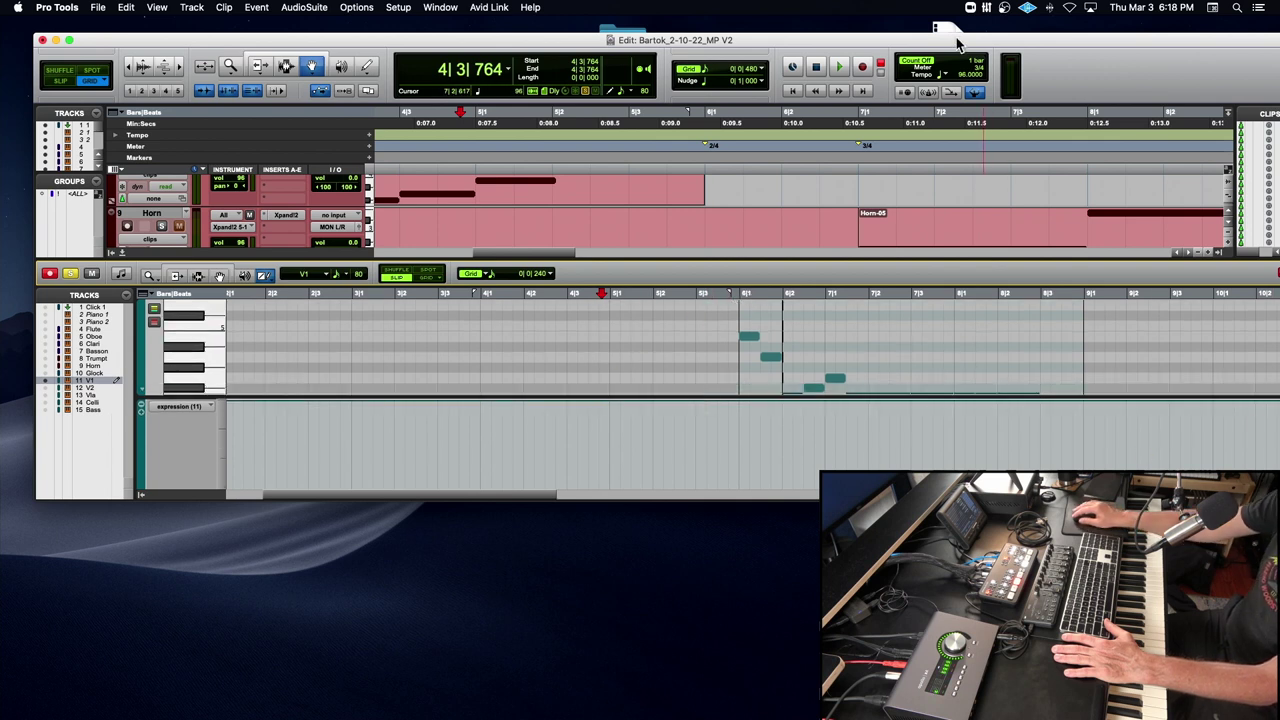
Enlarge the Edit window to fill the screen and give its docked MIDI editor most of the height.
{"action": "left_click_drag", "start_coordinate": [957, 43], "coordinate": [925, 25]}
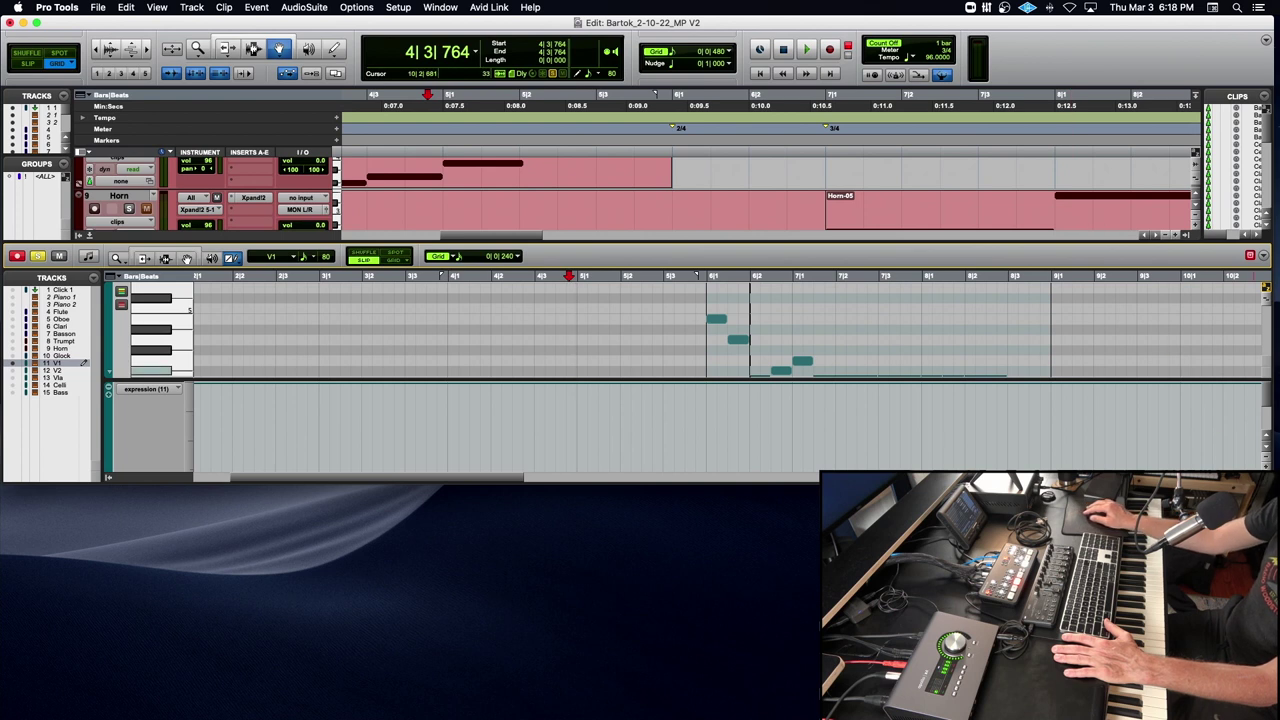
{"action": "left_click_drag", "start_coordinate": [1272, 483], "coordinate": [1269, 718]}
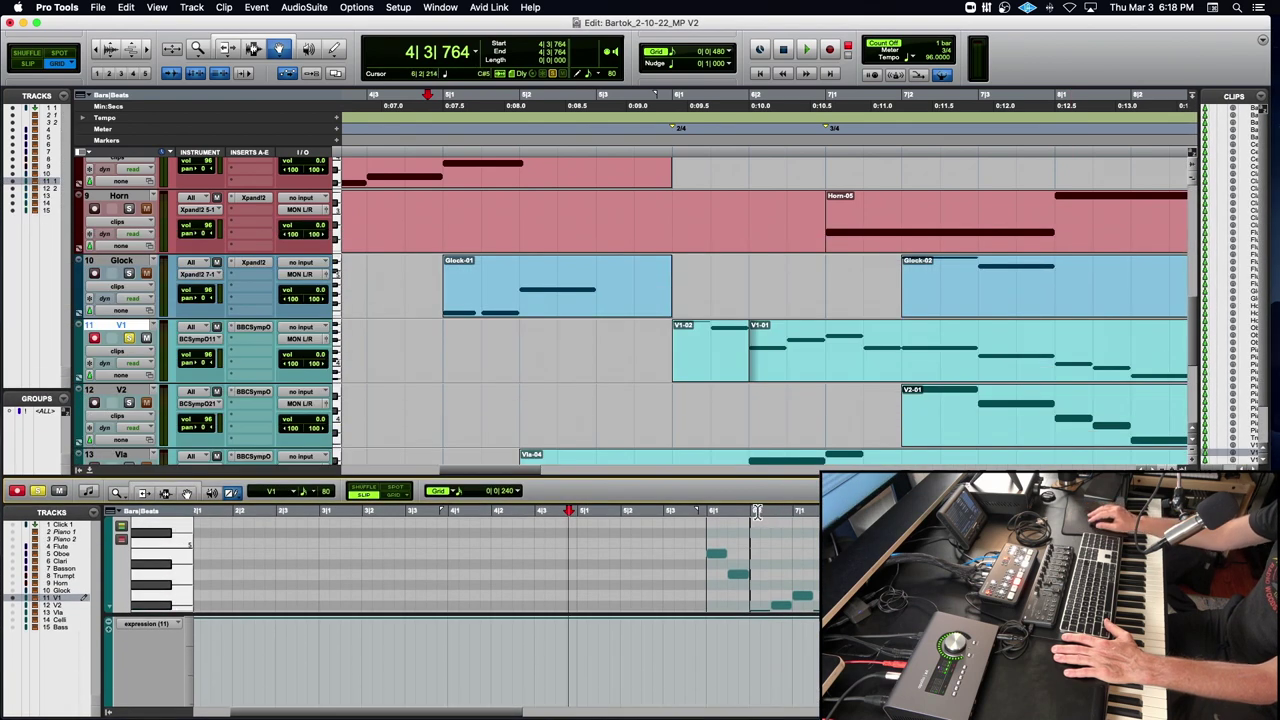
{"action": "left_click_drag", "start_coordinate": [723, 473], "coordinate": [714, 240]}
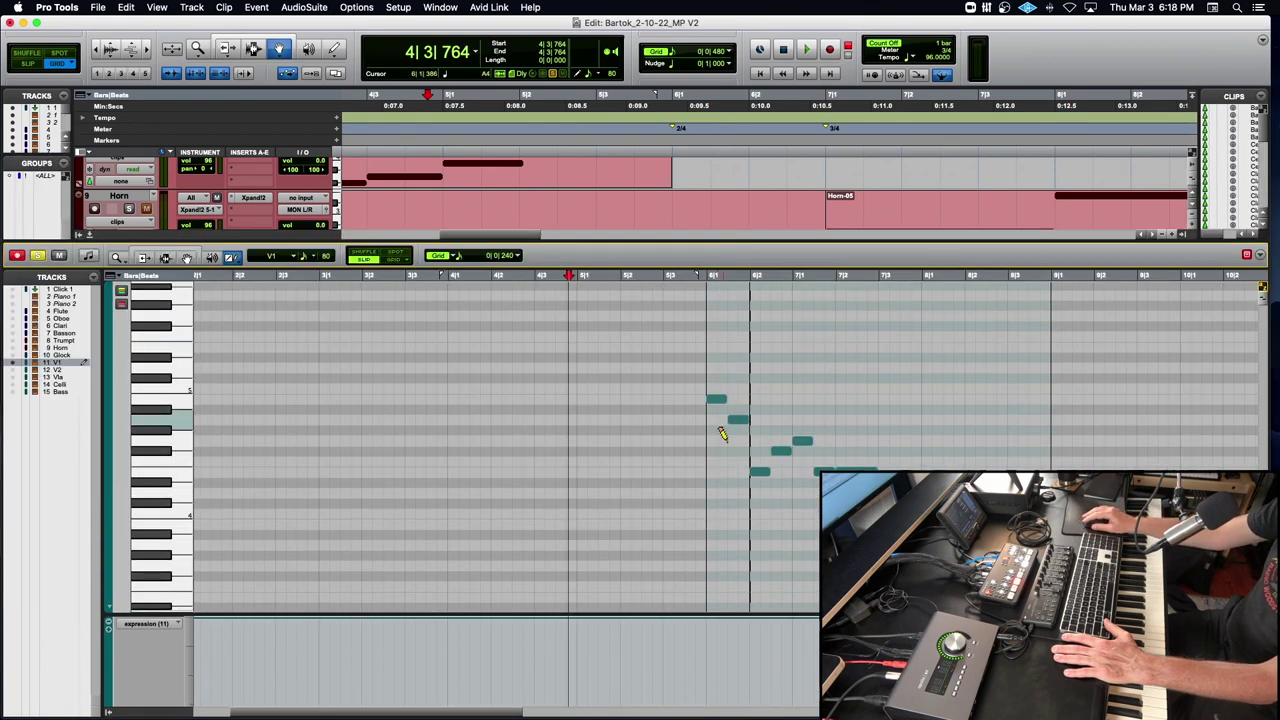
Make the expression lane taller and remove the extra audio volume lane below it.
{"action": "left_click_drag", "start_coordinate": [718, 607], "coordinate": [740, 545]}
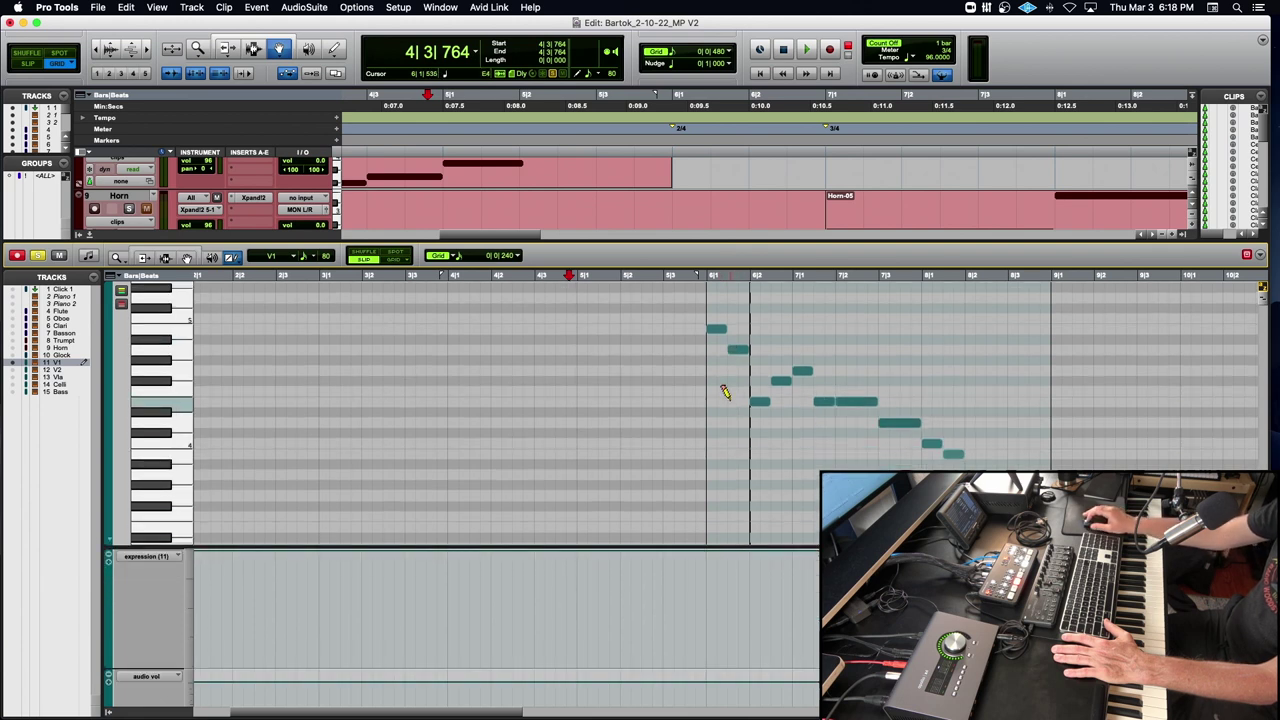
{"action": "left_click", "coordinate": [110, 677]}
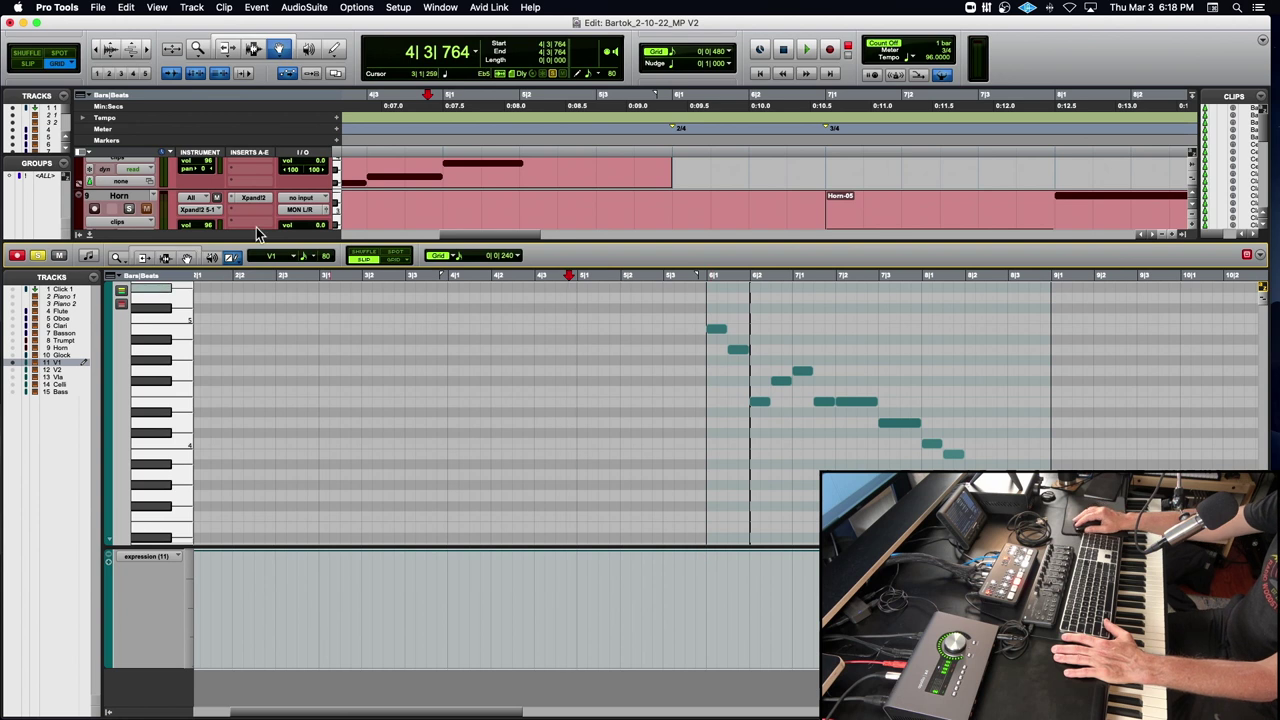
Try to draw a Free Hand expression curve leading into V1's first notes at bar 6, and undo it.
{"action": "left_click", "coordinate": [229, 260]}
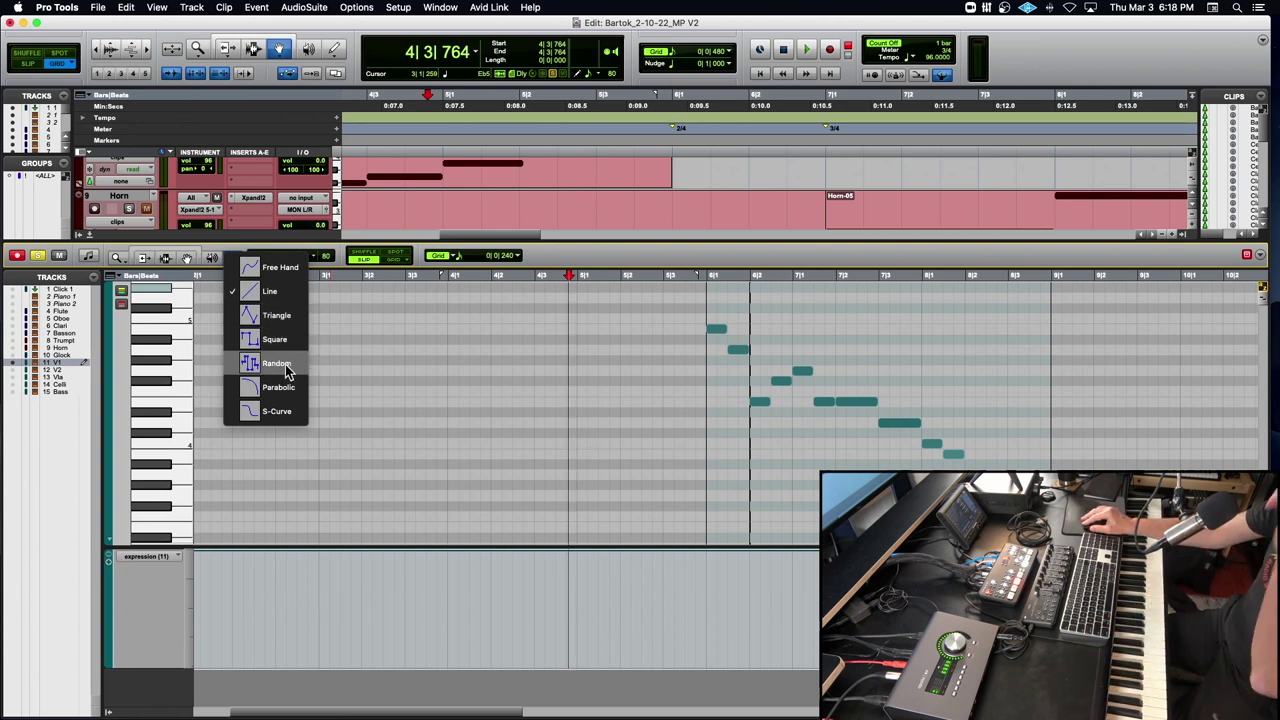
{"action": "left_click", "coordinate": [280, 269]}
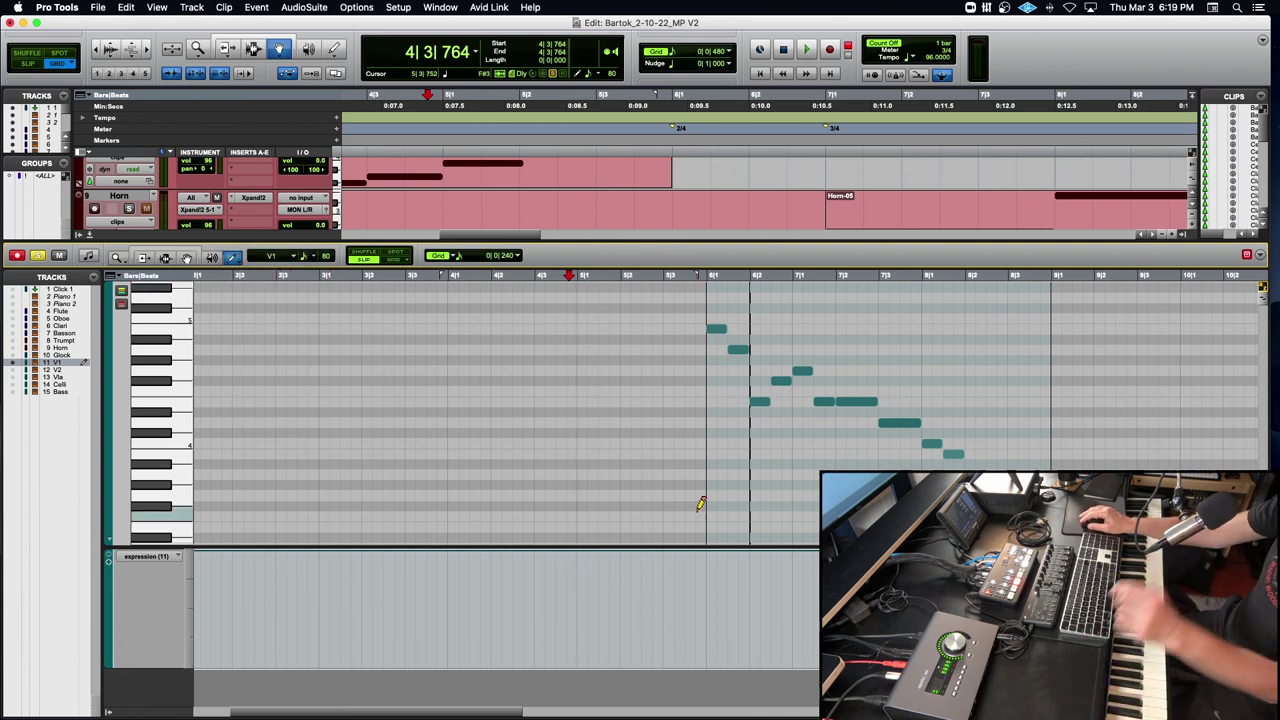
{"action": "key", "text": "t"}
{"action": "key", "text": "t"}
{"action": "scroll", "coordinate": [692, 498], "scroll_direction": "right", "scroll_amount": 5}
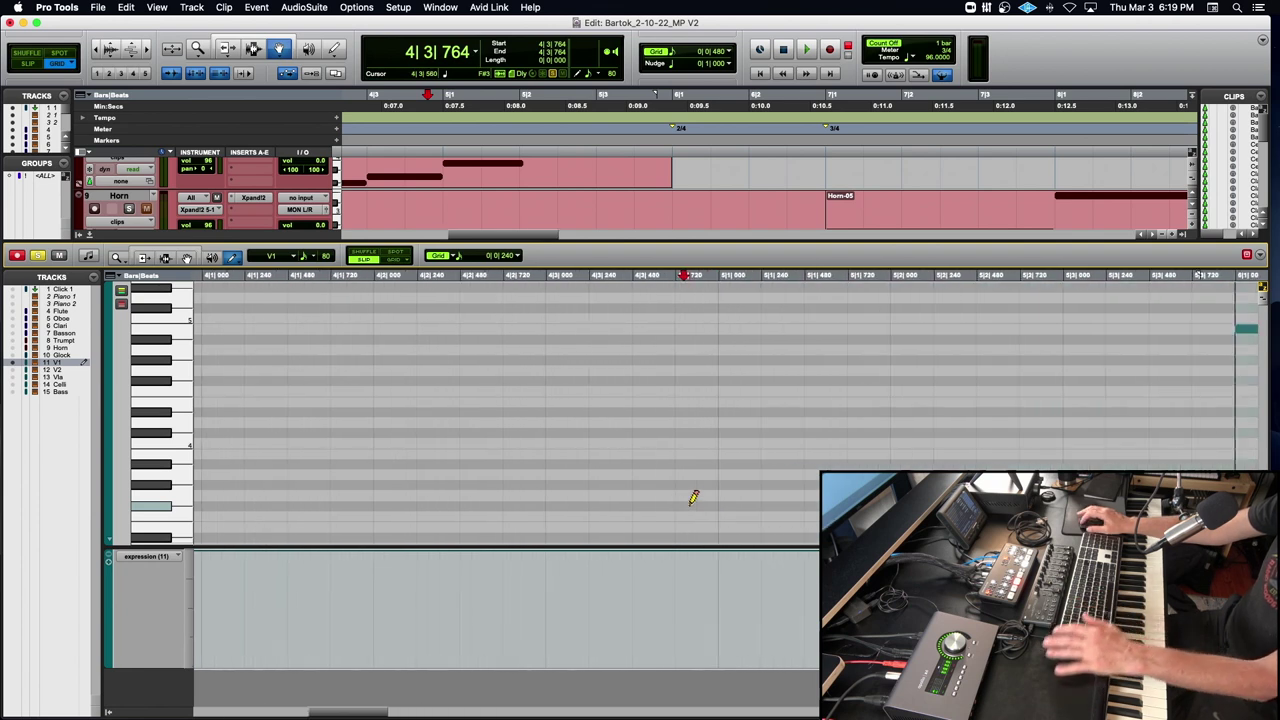
{"action": "scroll", "coordinate": [692, 498], "scroll_direction": "right", "scroll_amount": 2}
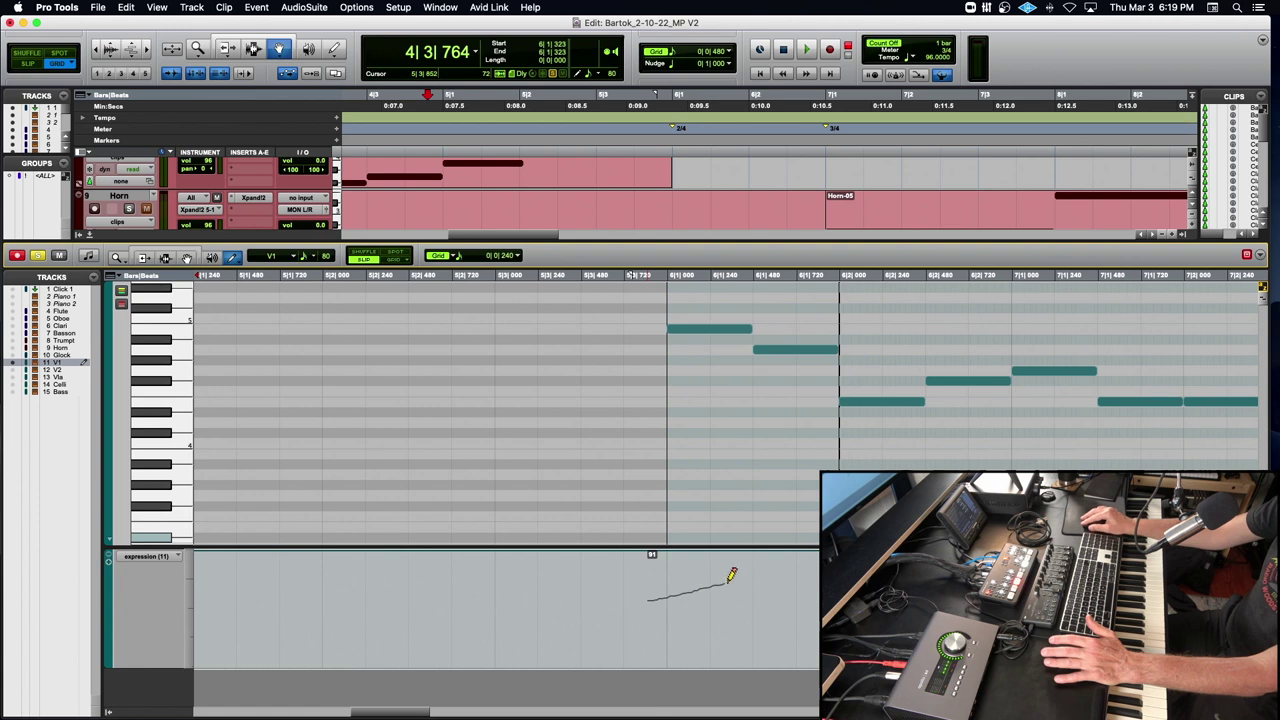
{"action": "left_click_drag", "start_coordinate": [728, 583], "coordinate": [731, 582]}
{"action": "key", "text": "super+z"}
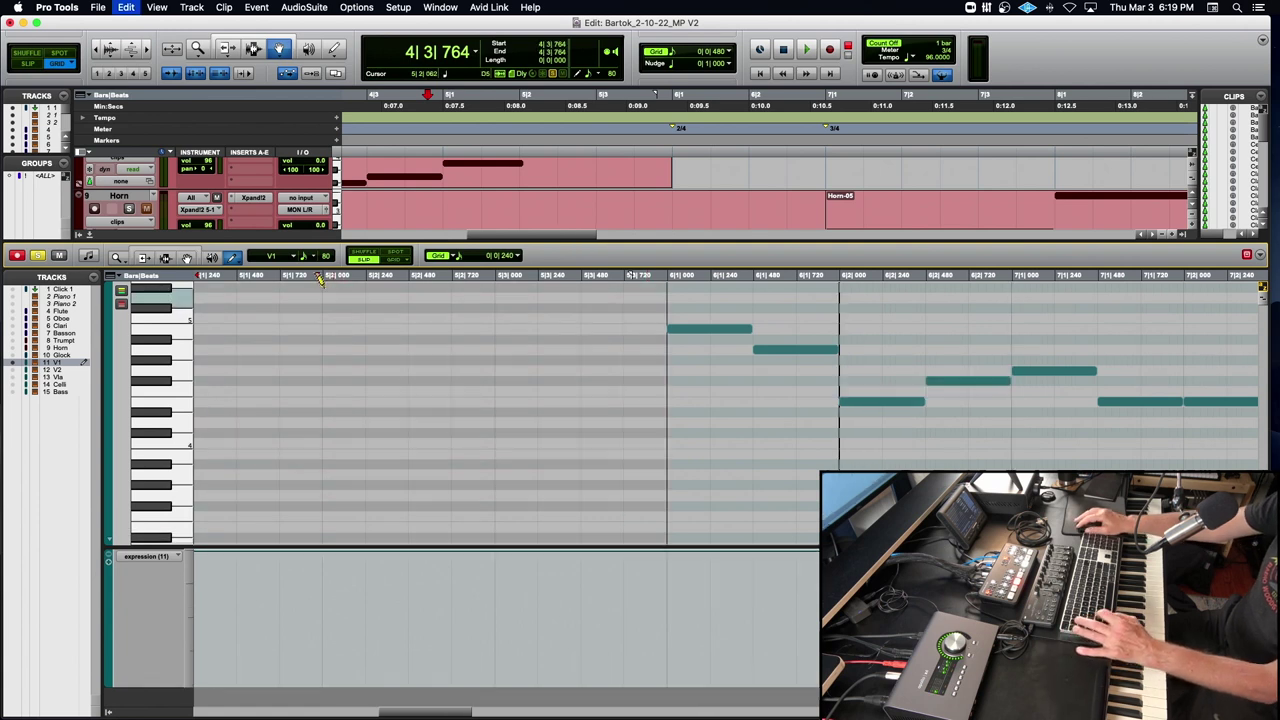
With the Pencil's Line shape, draw V1's expression rising from just before bar 6 to 6|2 and gently falling from 7|2.
{"action": "left_click", "coordinate": [235, 260]}
{"action": "left_click", "coordinate": [265, 291]}
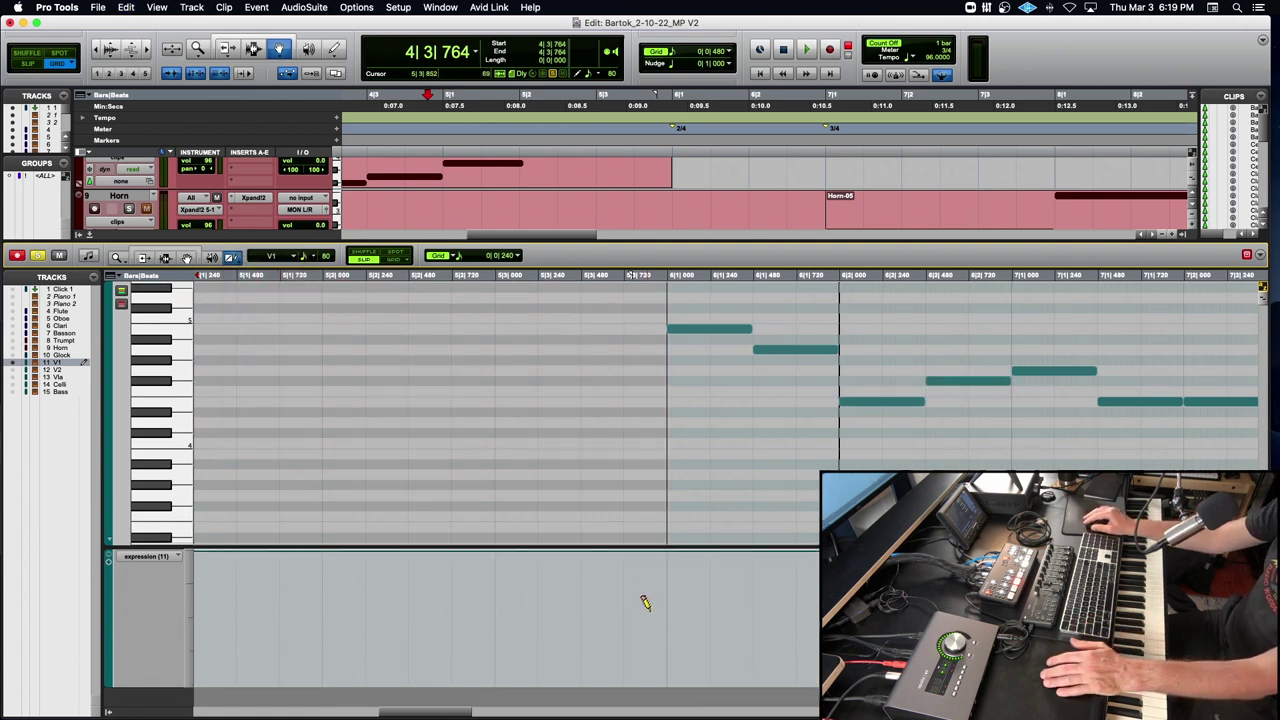
{"action": "scroll", "coordinate": [651, 600], "scroll_direction": "right", "scroll_amount": 2}
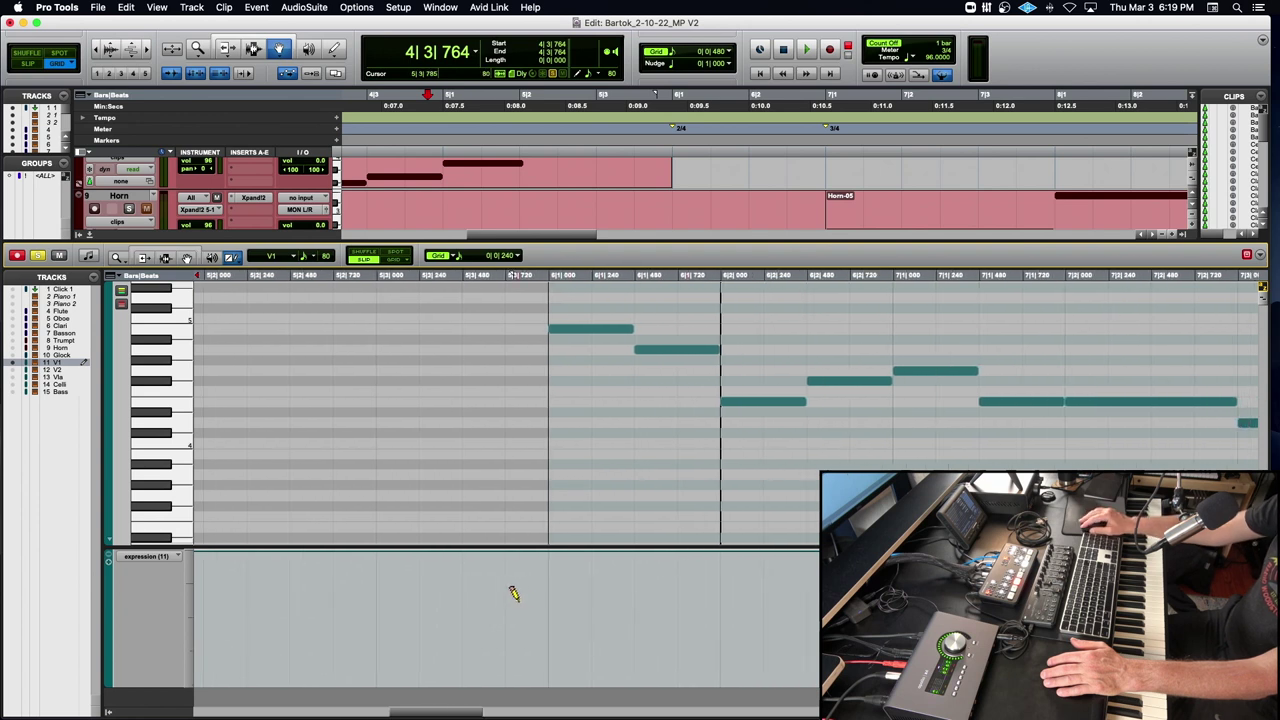
{"action": "mouse_move", "coordinate": [657, 579]}
{"action": "left_mouse_down"}
{"action": "mouse_move", "coordinate": [705, 562]}
{"action": "mouse_move", "coordinate": [808, 589]}
{"action": "left_mouse_up"}
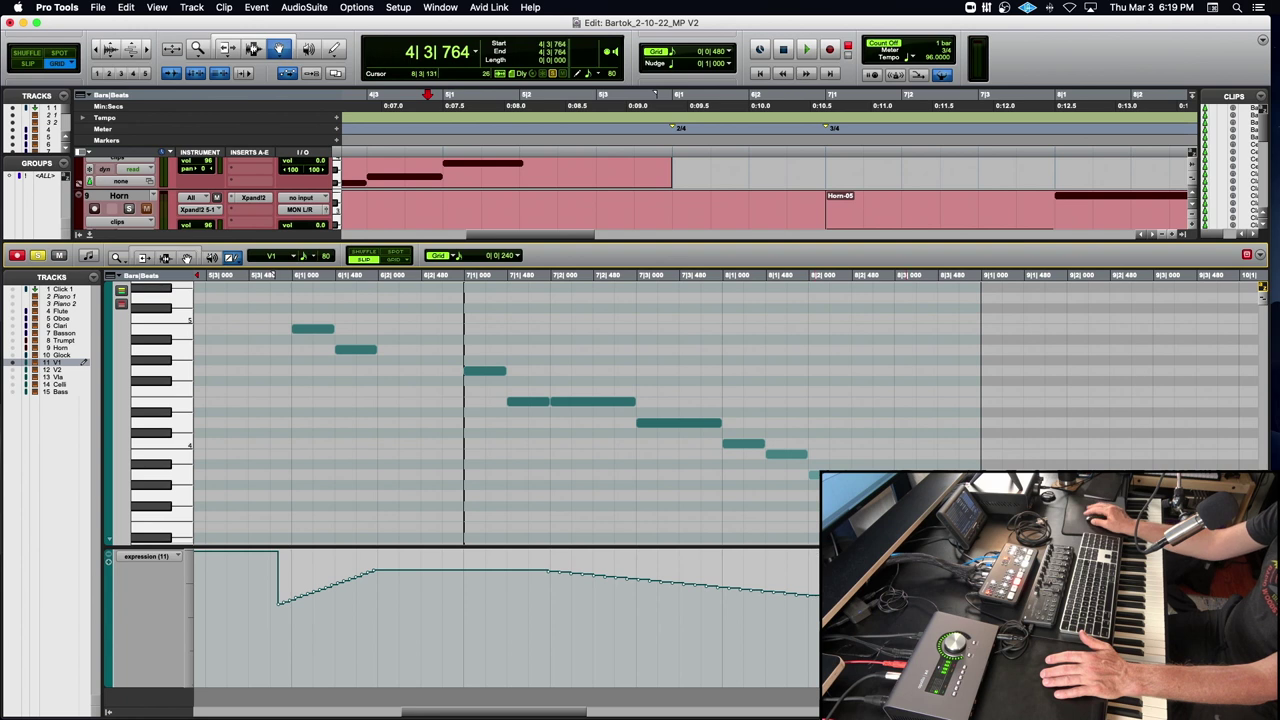
Play V1 from just before bar 6 to hear the drawn expression lines.
{"action": "left_click", "coordinate": [263, 277]}
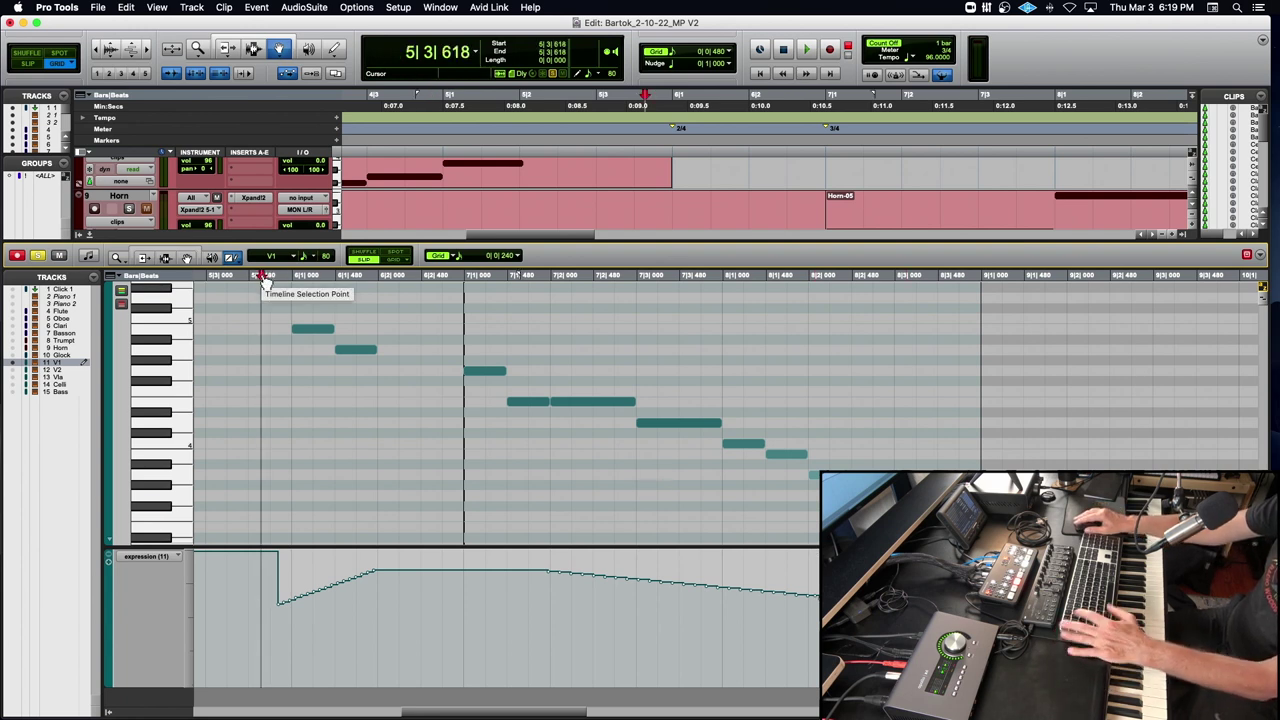
{"action": "key", "text": "space"}
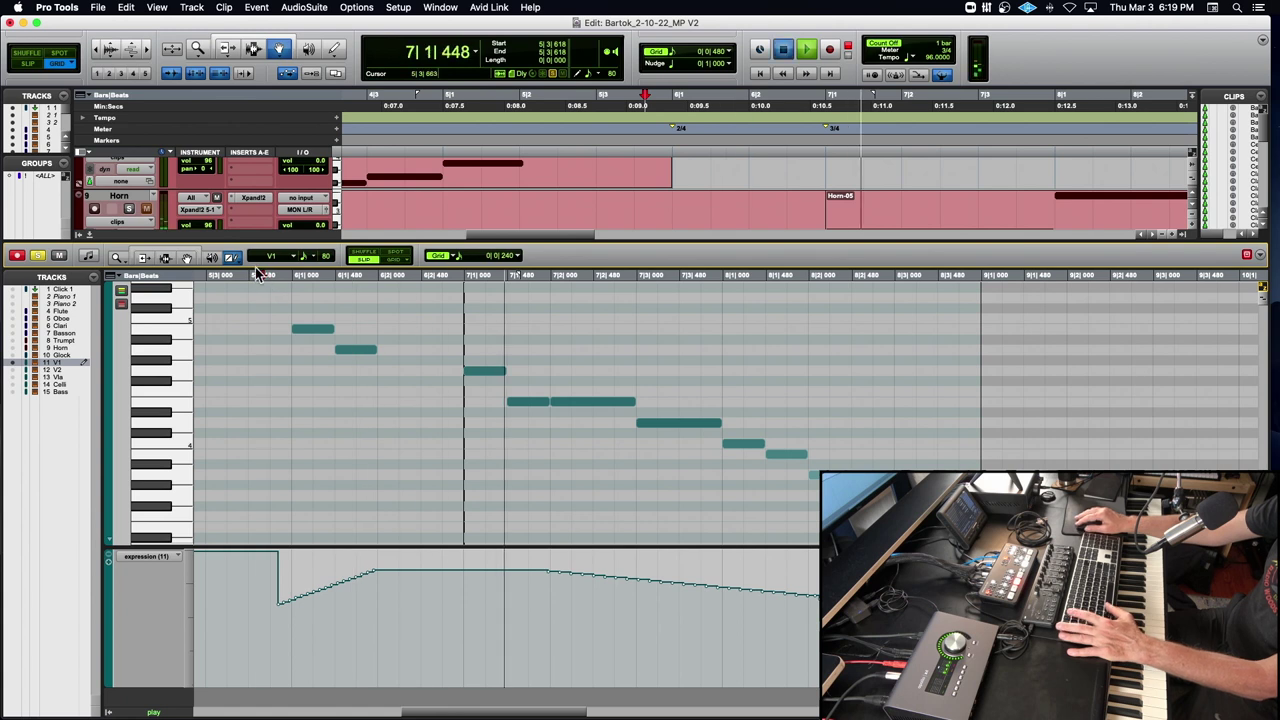
{"action": "key", "text": "space"}
Copy V1's preceding note into the gap to restore the two notes of beat 6|2, and play the passage.
{"action": "left_click", "coordinate": [187, 257]}
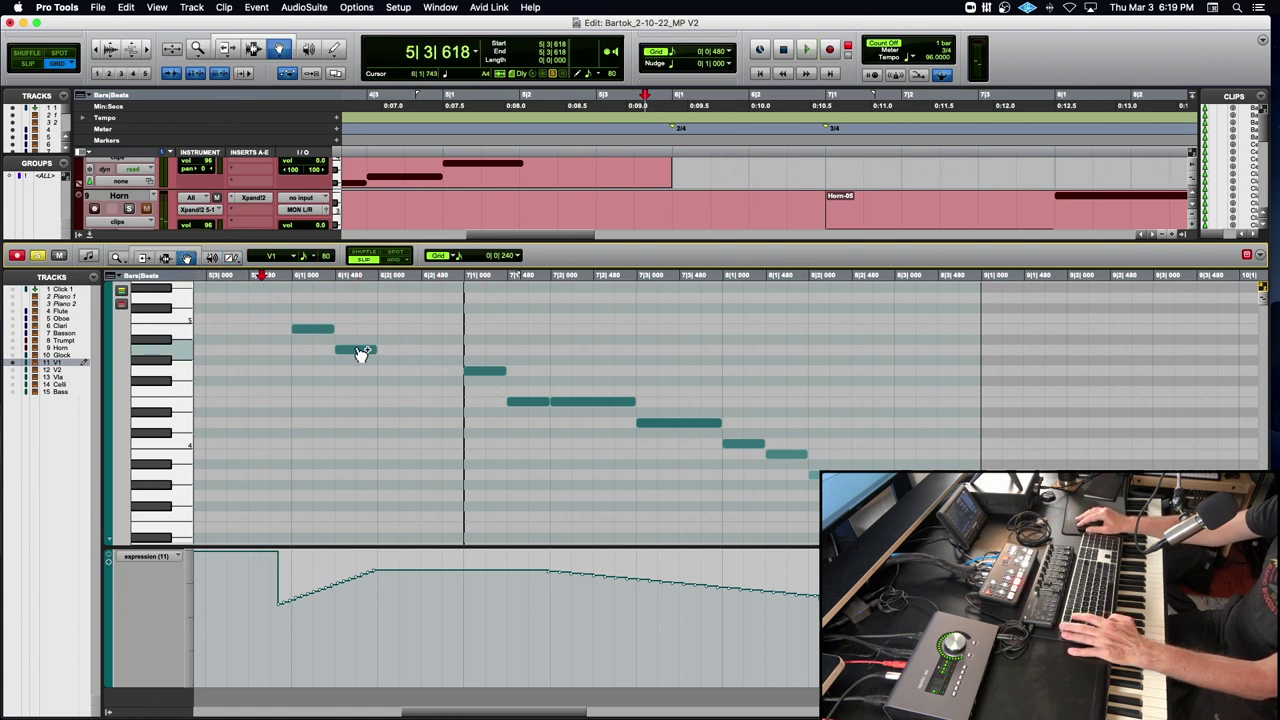
{"action": "left_click_drag", "start_coordinate": [362, 355], "coordinate": [447, 391]}
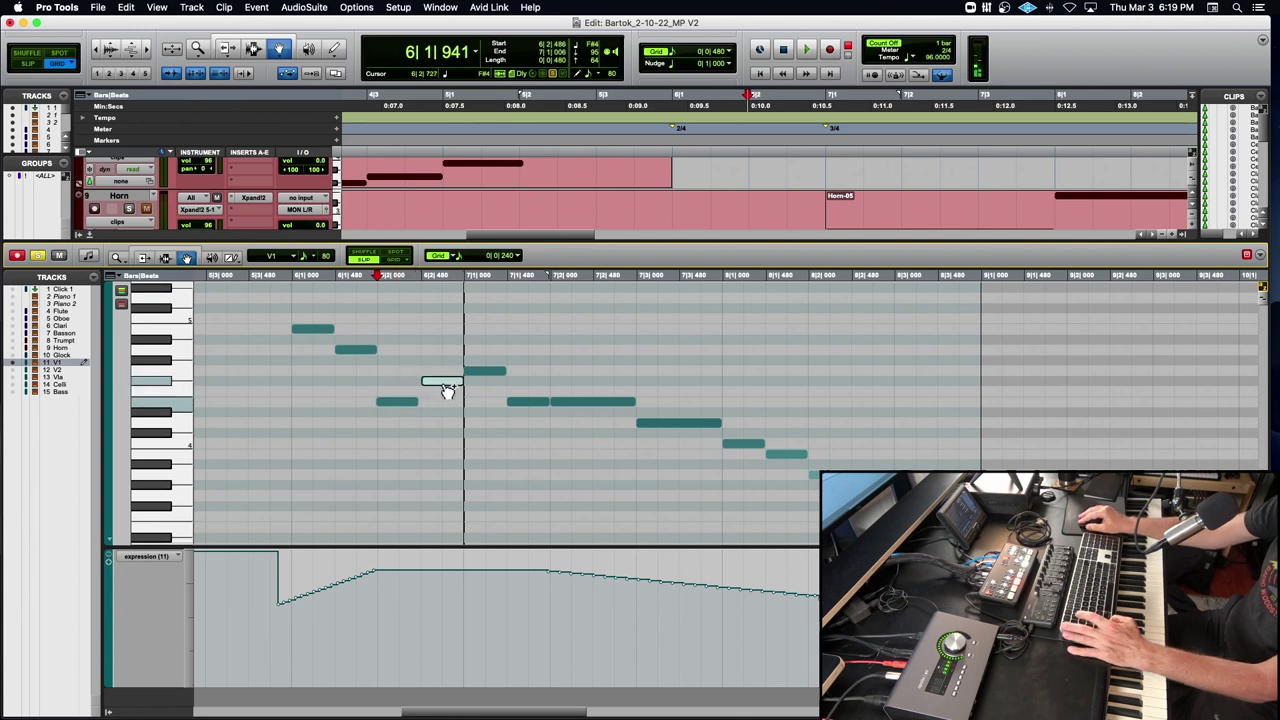
{"action": "left_click", "coordinate": [280, 275]}
{"action": "key", "text": "space"}
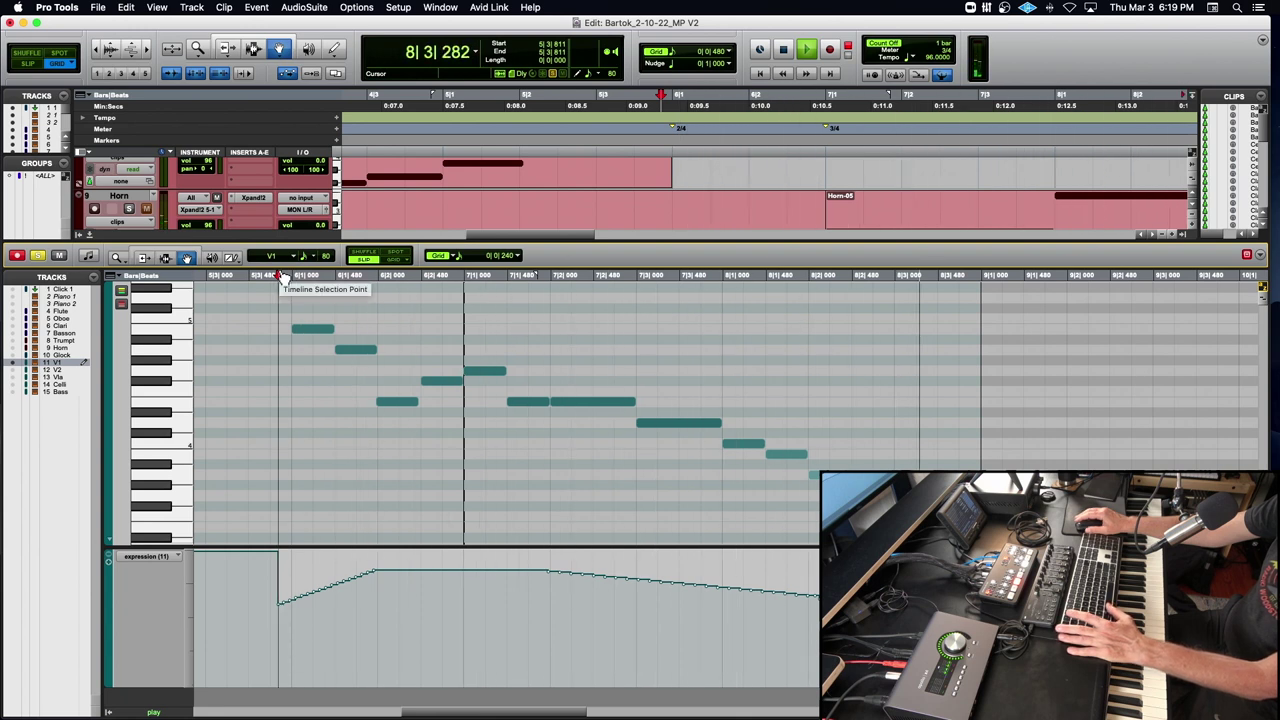
{"action": "key", "text": "space"}
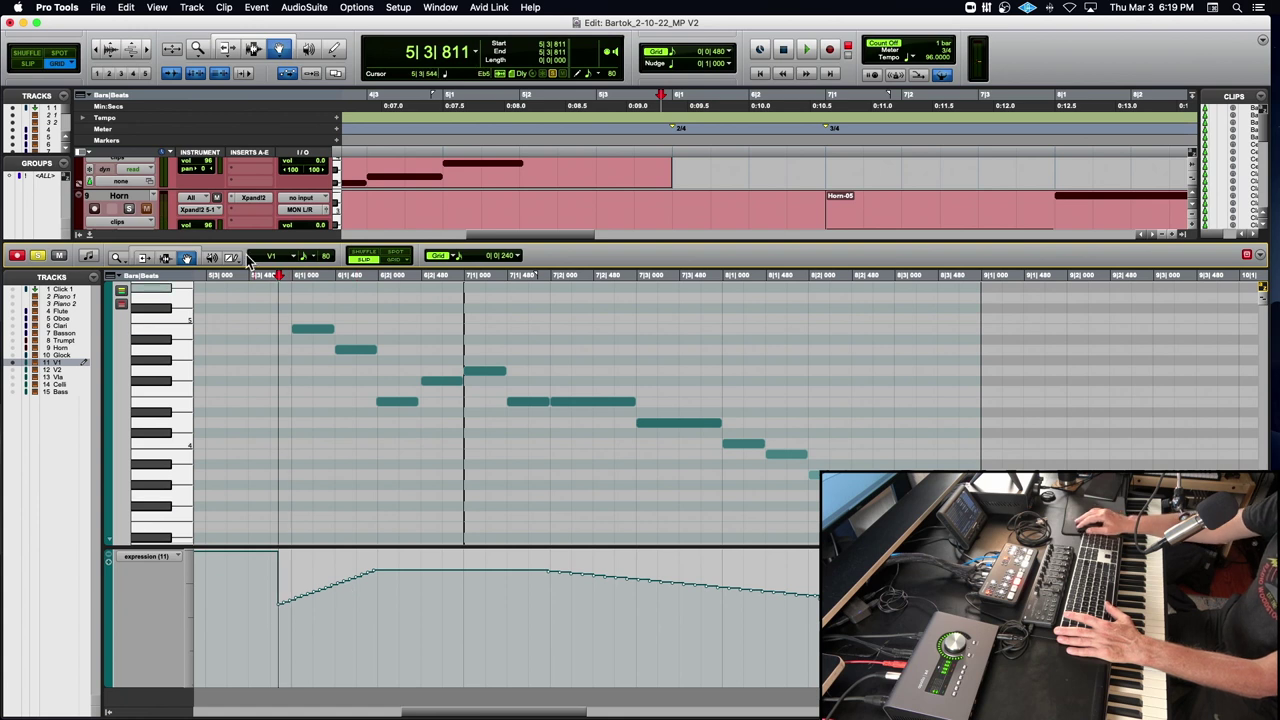
Redraw V1's expression with a steeper rise into 6|2 and a steeper fall from 7|2, and play the passage.
{"action": "key", "text": "F10"}
{"action": "mouse_move", "coordinate": [378, 571]}
{"action": "left_mouse_down"}
{"action": "mouse_move", "coordinate": [304, 645]}
{"action": "mouse_move", "coordinate": [264, 658]}
{"action": "left_mouse_up"}
{"action": "key", "text": "space"}
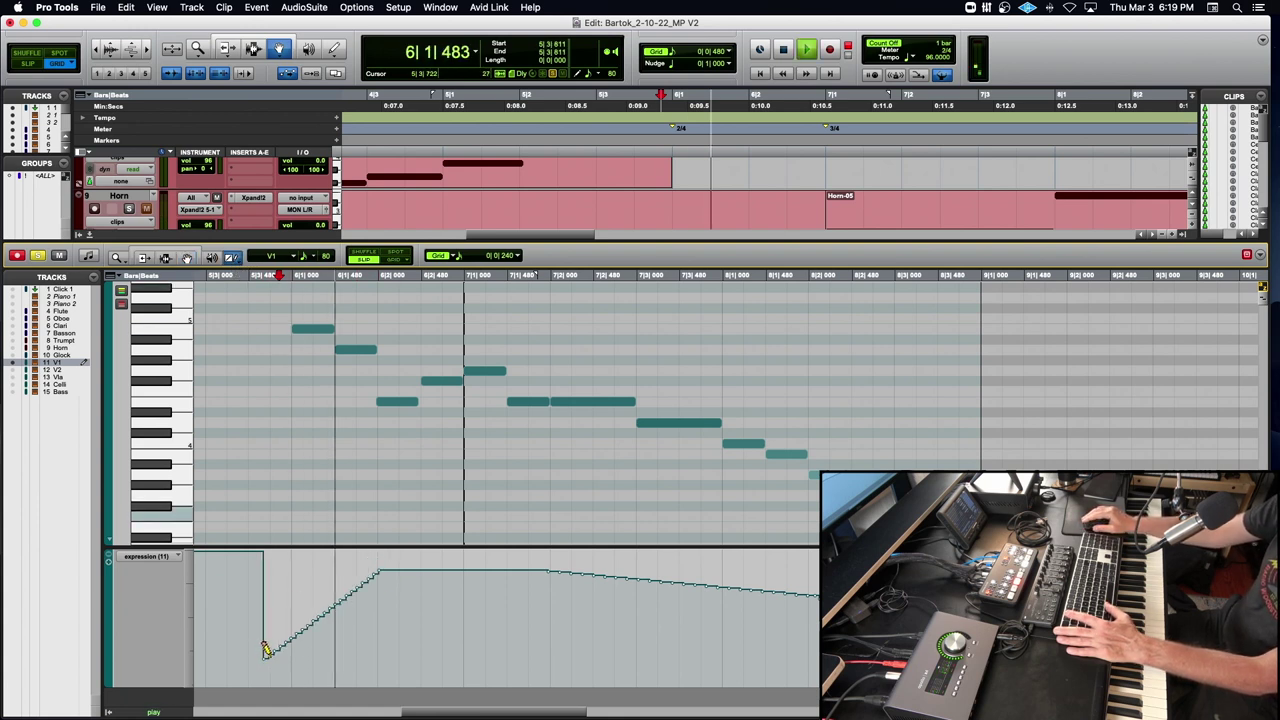
{"action": "left_click_drag", "start_coordinate": [571, 563], "coordinate": [850, 648]}
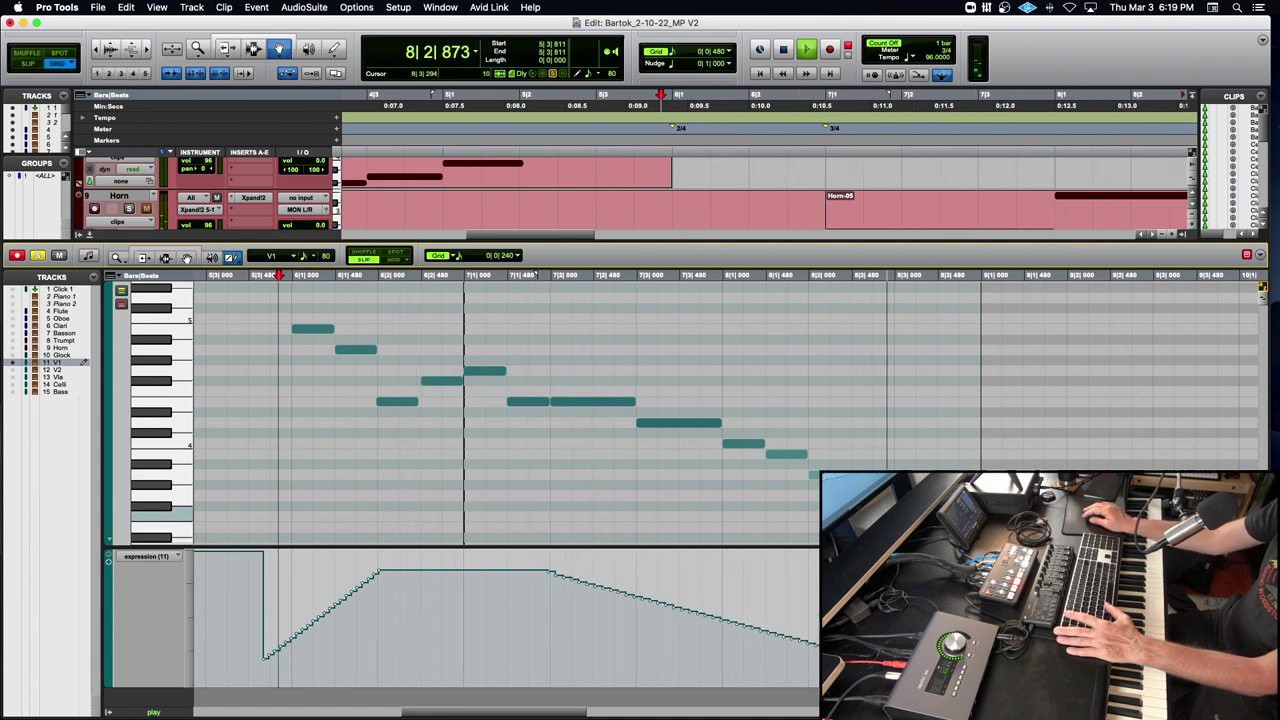
Replay V1 once more, hide the MIDI editor, and play the unsoloed arrangement from 5|1.
{"action": "key", "text": "space"}
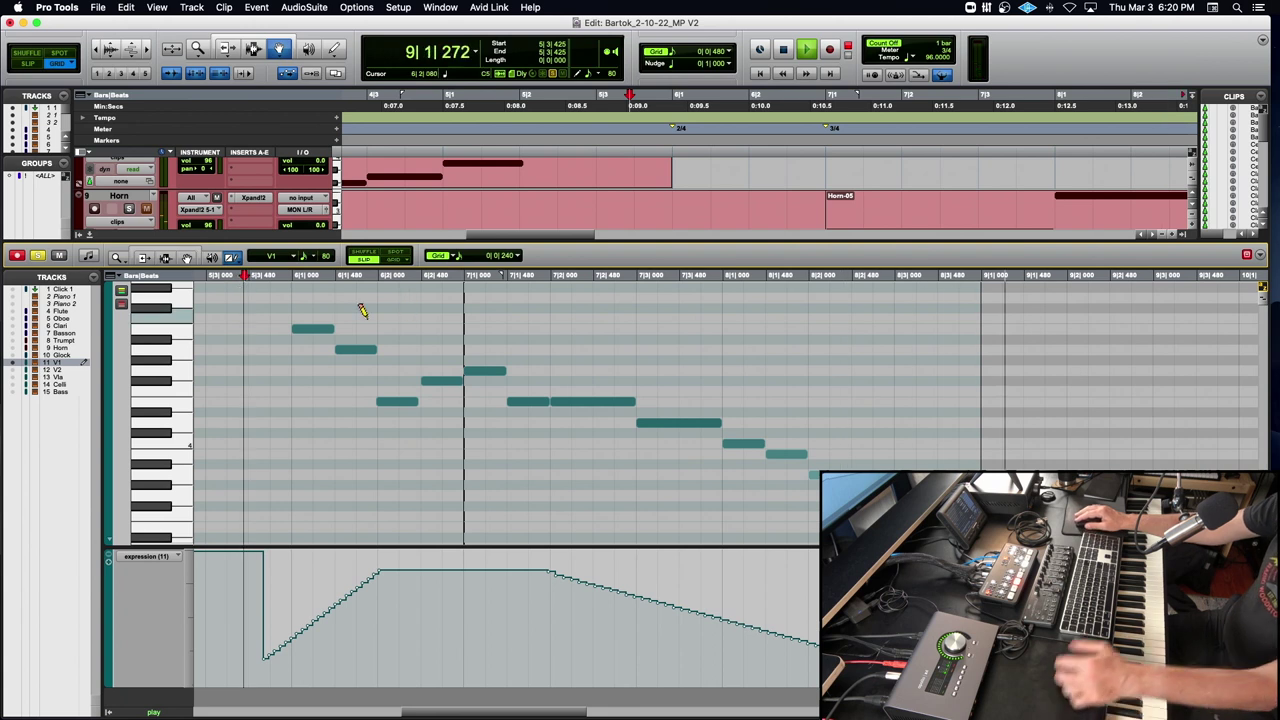
{"action": "key", "text": "space"}
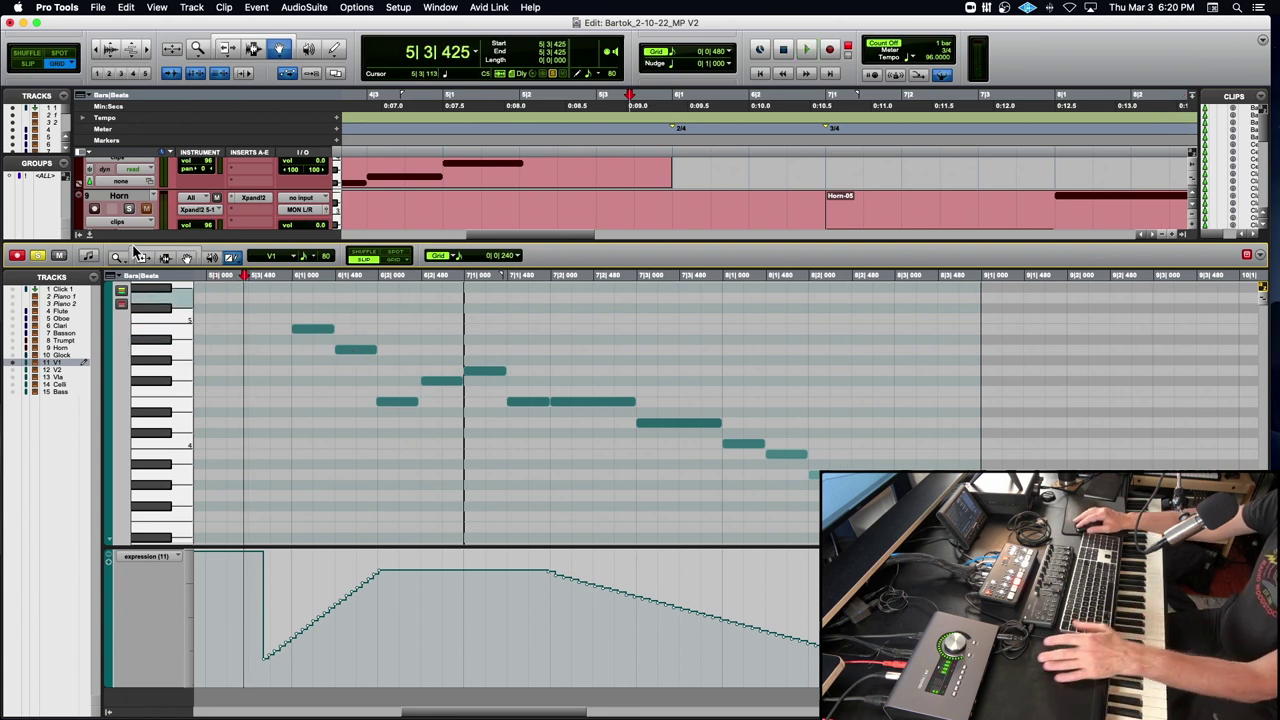
{"action": "left_click", "coordinate": [89, 235]}
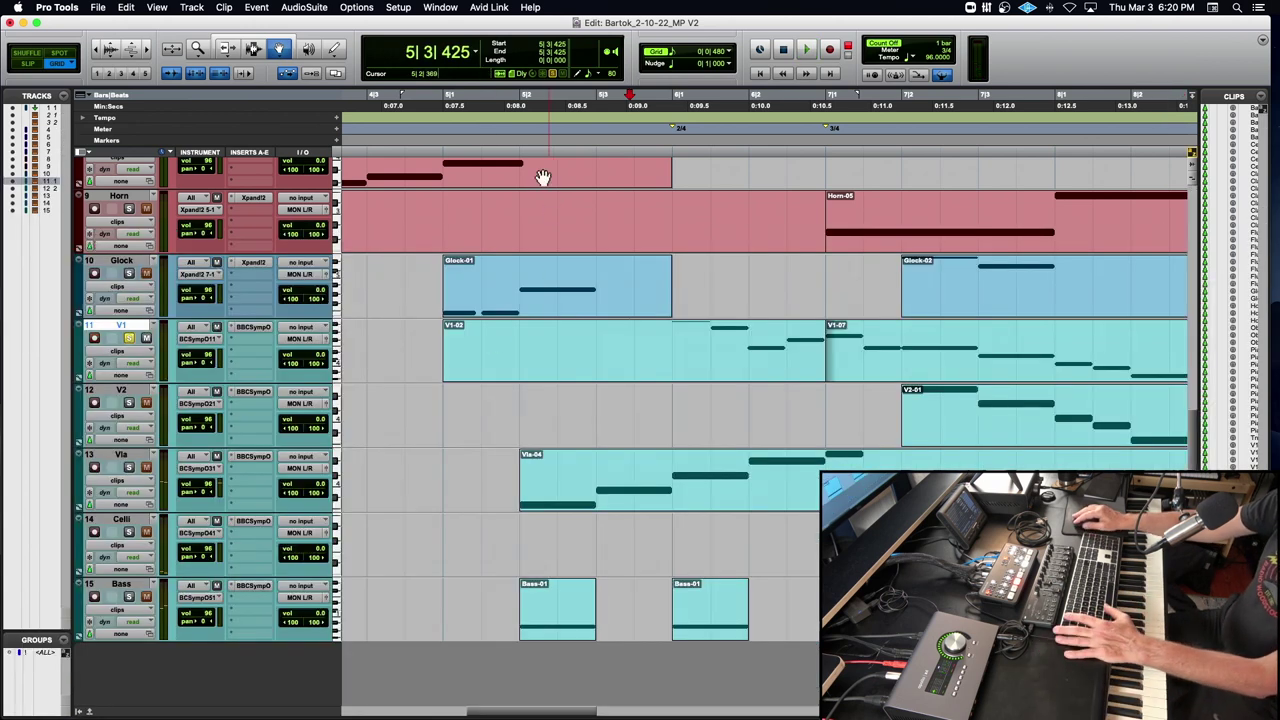
{"action": "left_click", "coordinate": [446, 121]}
{"action": "key", "text": "space"}
{"action": "key", "text": "space"}
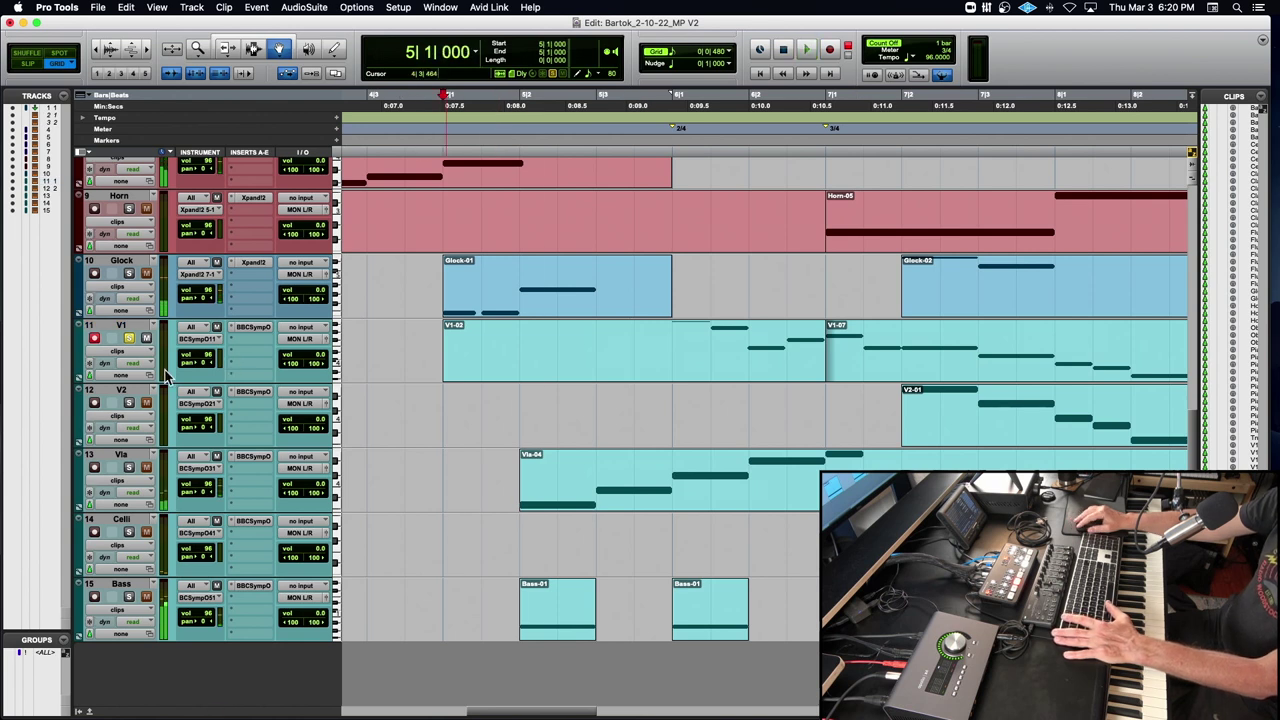
{"action": "key", "text": "space"}
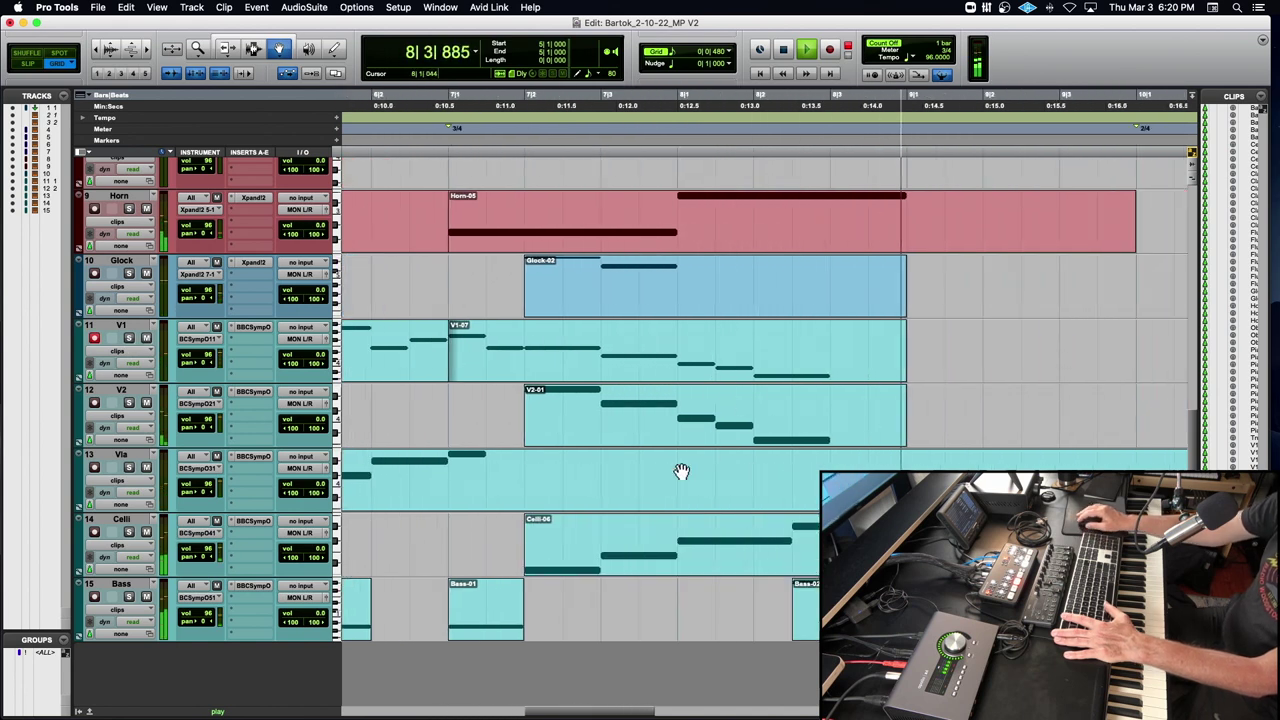
{"action": "key", "text": "space"}
Open the Celli clip in the MIDI editor, draw expression rising from just before 7|2 to 8|3, and play it.
{"action": "left_click", "coordinate": [611, 547]}
{"action": "double_click", "coordinate": [611, 547]}
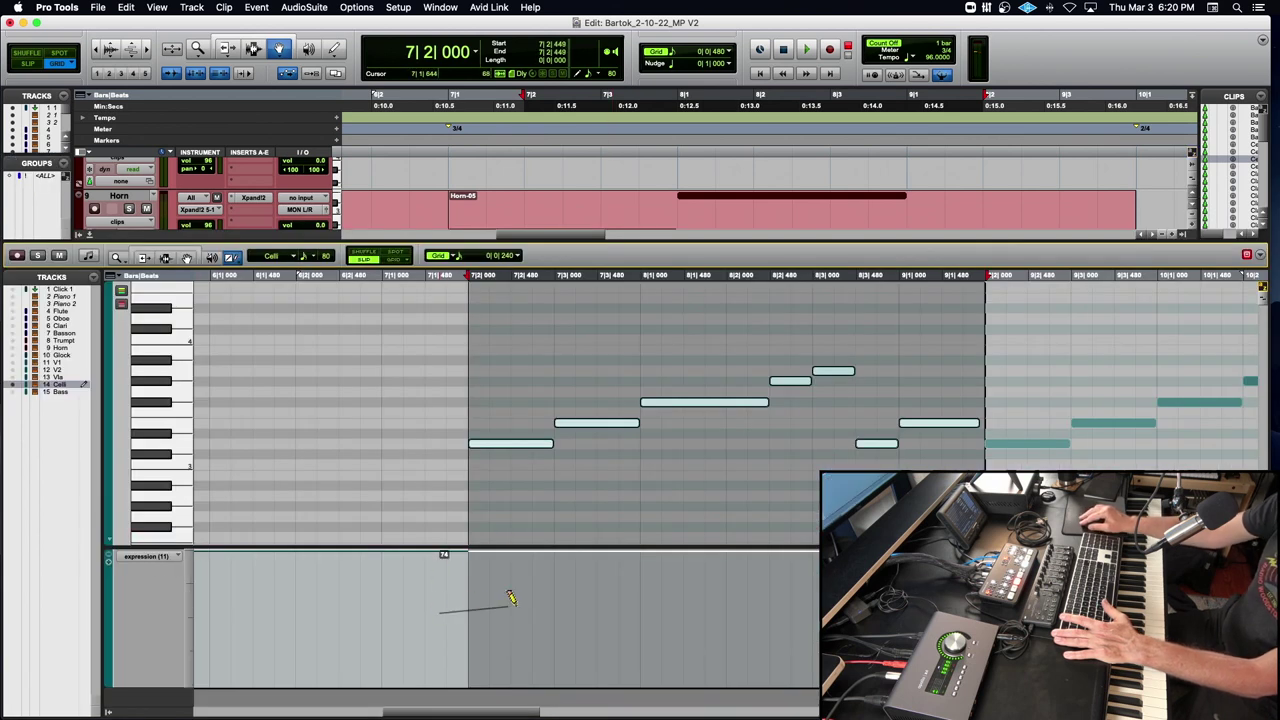
{"action": "left_click_drag", "start_coordinate": [800, 553], "coordinate": [802, 555]}
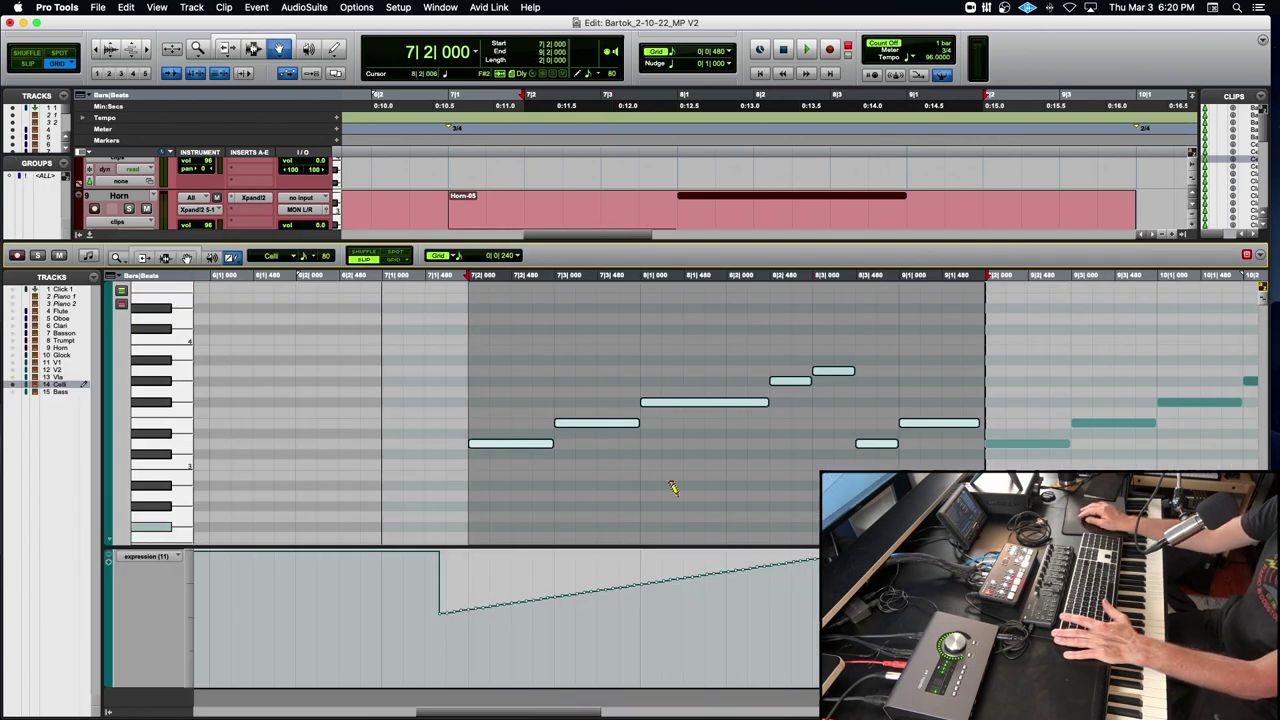
{"action": "left_click", "coordinate": [381, 278]}
{"action": "key", "text": "space"}
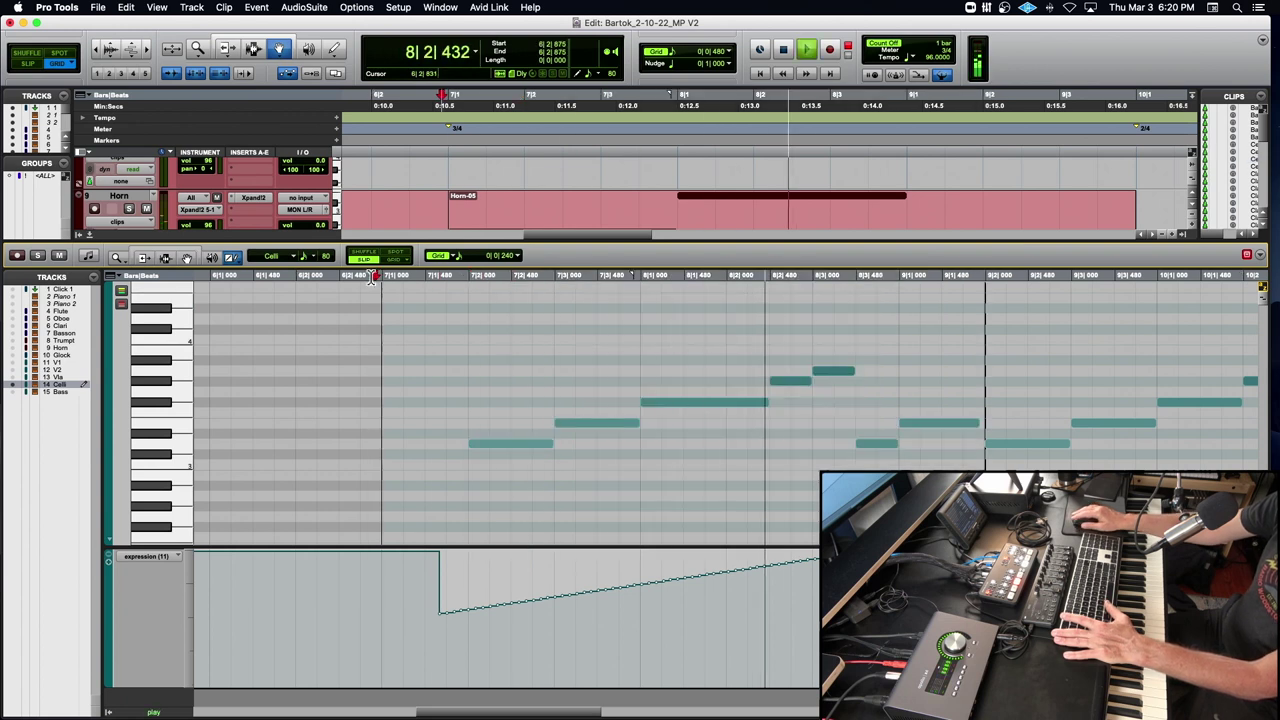
{"action": "key", "text": "space"}
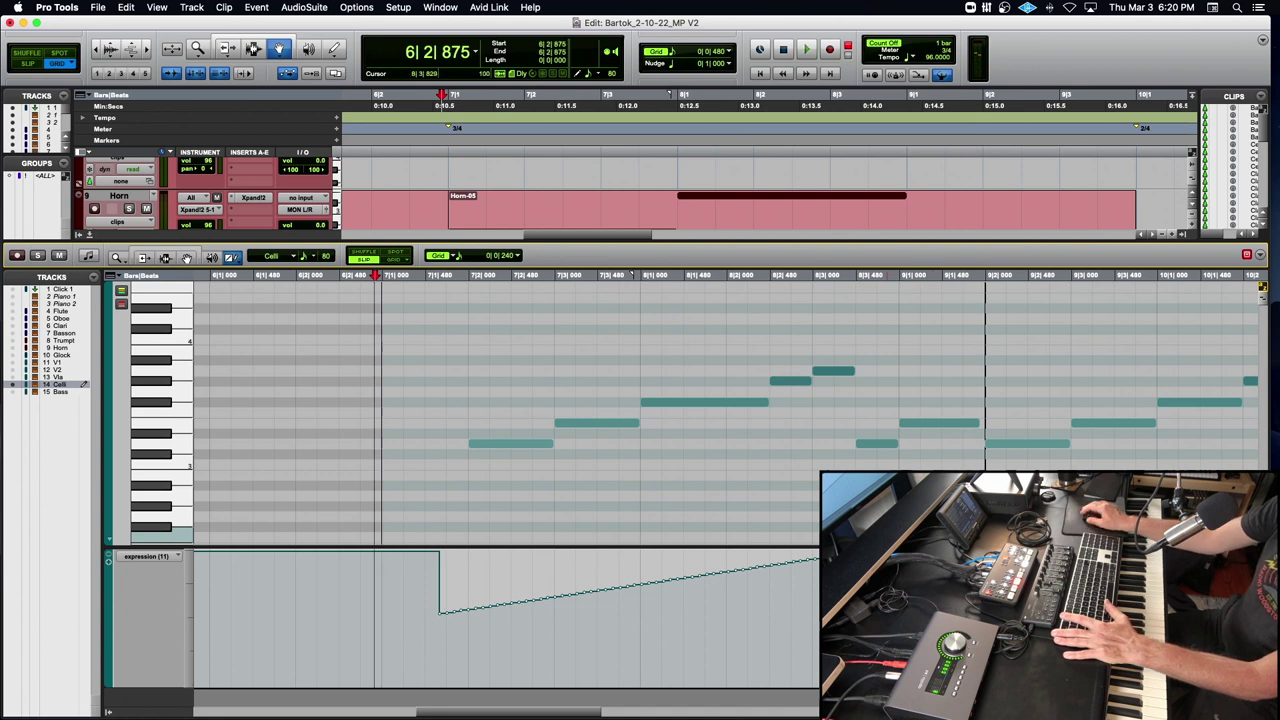
Draw Celli's expression falling from just after 9|1 to 9|2, rising again to 11|1|480, and solo the track.
{"action": "scroll", "coordinate": [887, 580], "scroll_direction": "right", "scroll_amount": 8}
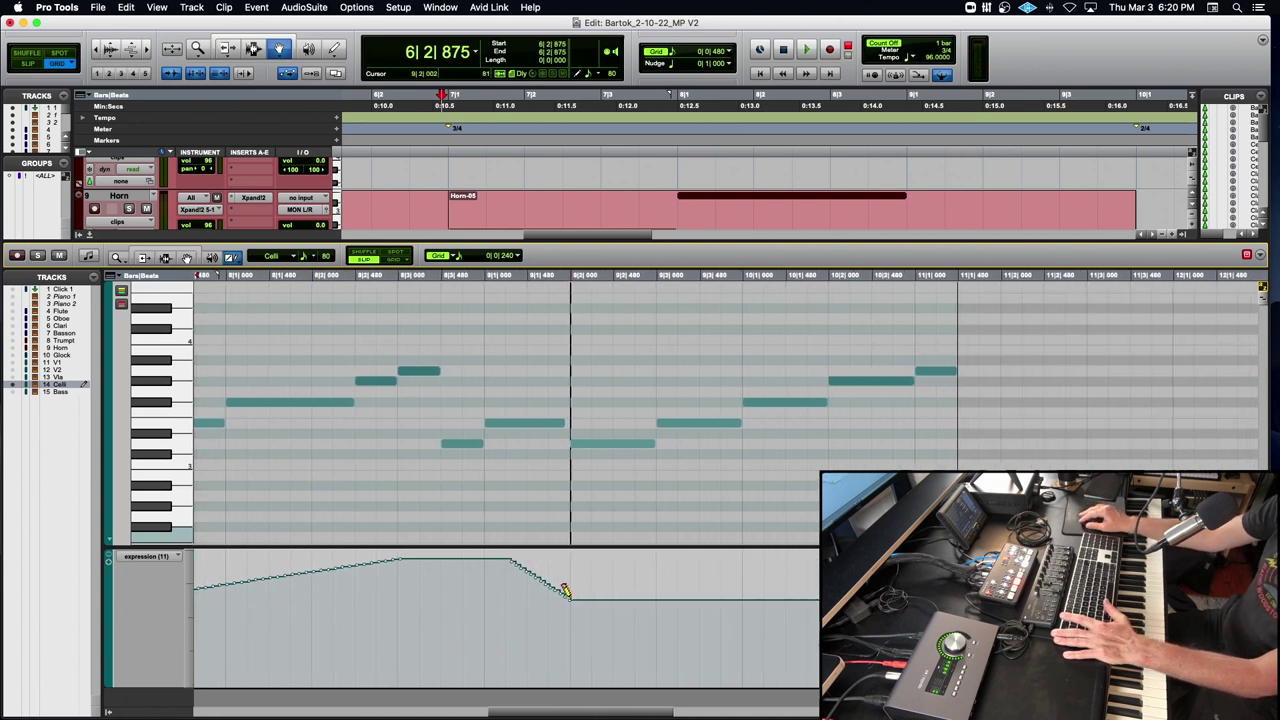
{"action": "left_click_drag", "start_coordinate": [571, 599], "coordinate": [957, 559]}
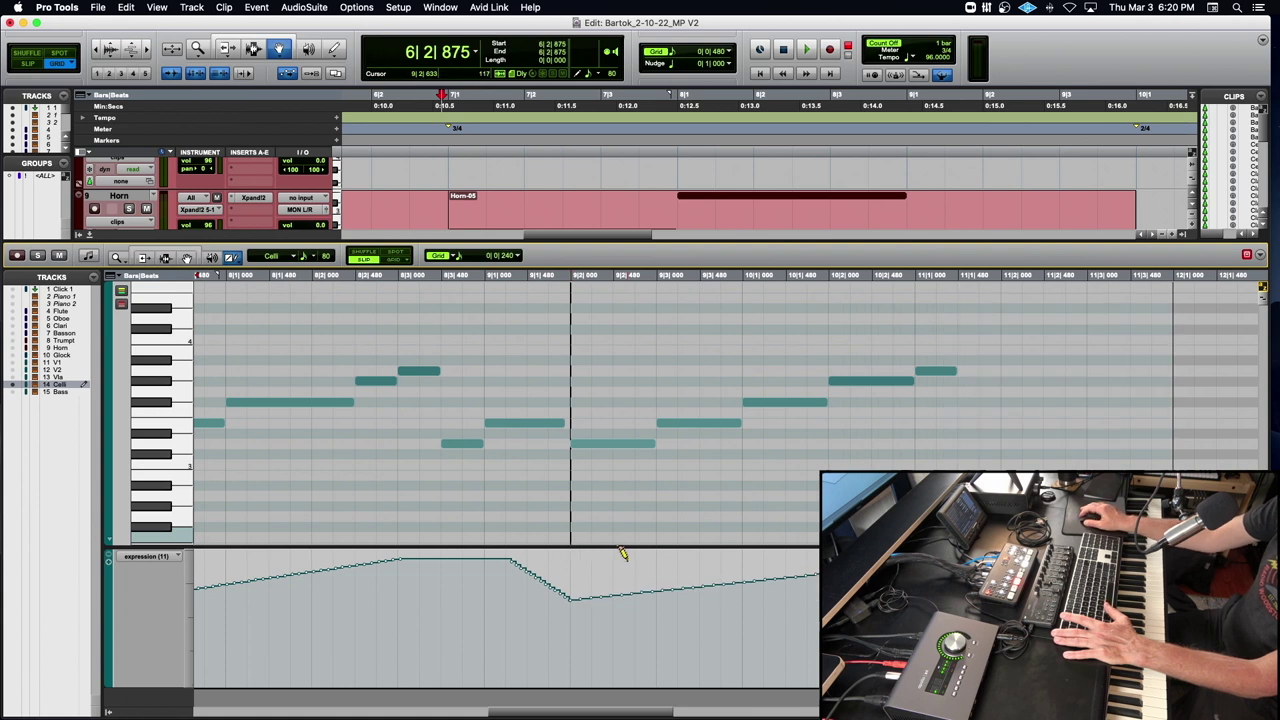
{"action": "scroll", "coordinate": [622, 553], "scroll_direction": "left", "scroll_amount": 8}
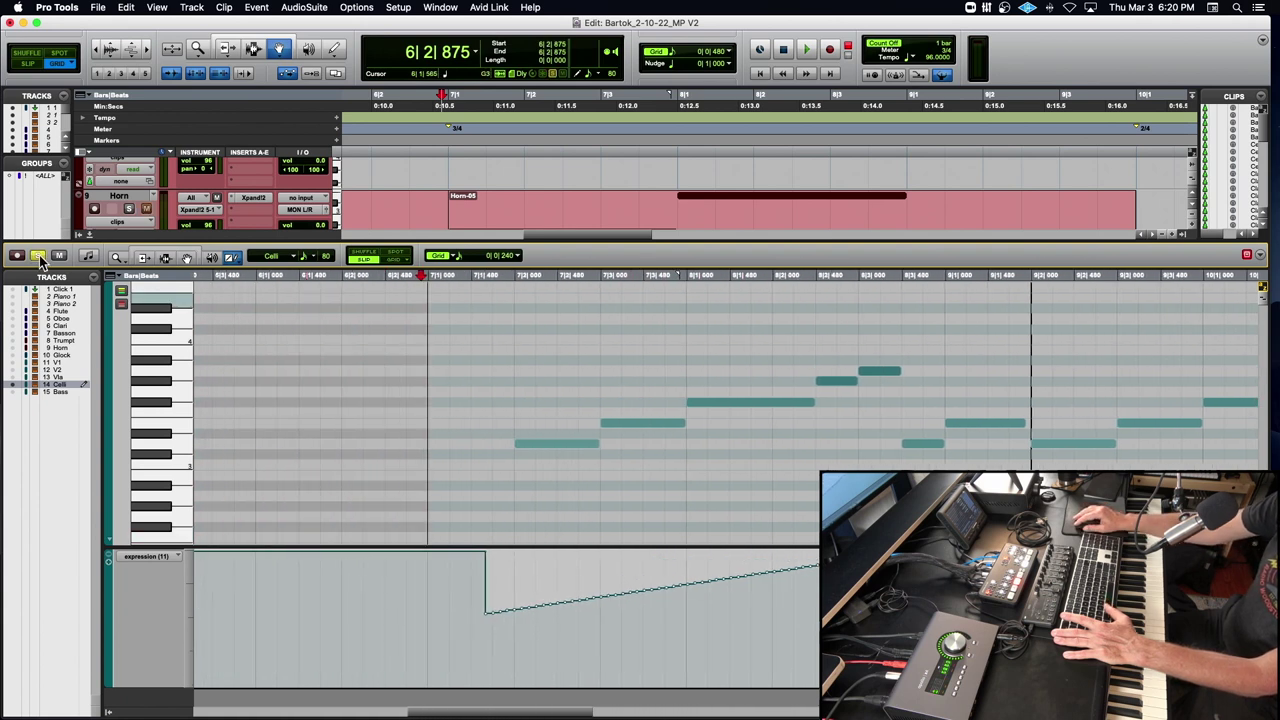
Enlarge the track area, select the V2 clip, draw its expression falling from 7|2 to about 8|3, and solo V2.
{"action": "left_click_drag", "start_coordinate": [133, 241], "coordinate": [148, 426]}
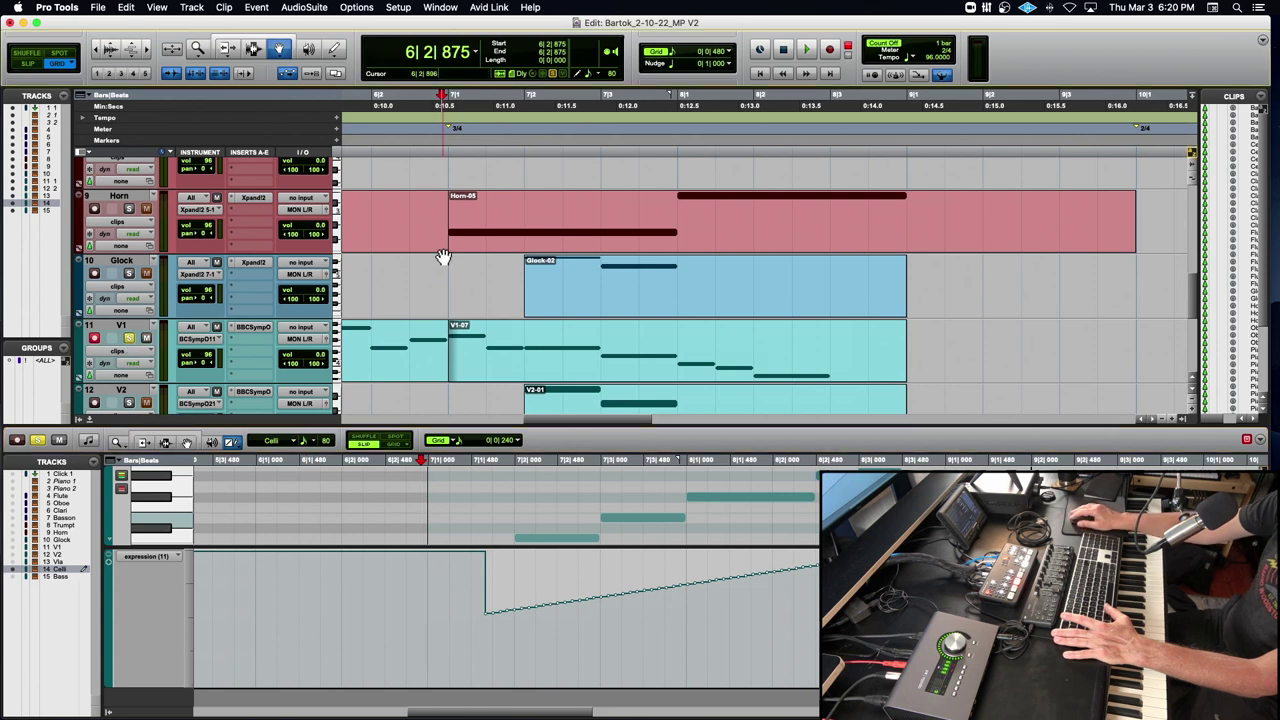
{"action": "scroll", "coordinate": [443, 258], "scroll_direction": "left", "scroll_amount": 5}
{"action": "scroll", "coordinate": [680, 355], "scroll_direction": "down", "scroll_amount": 3}
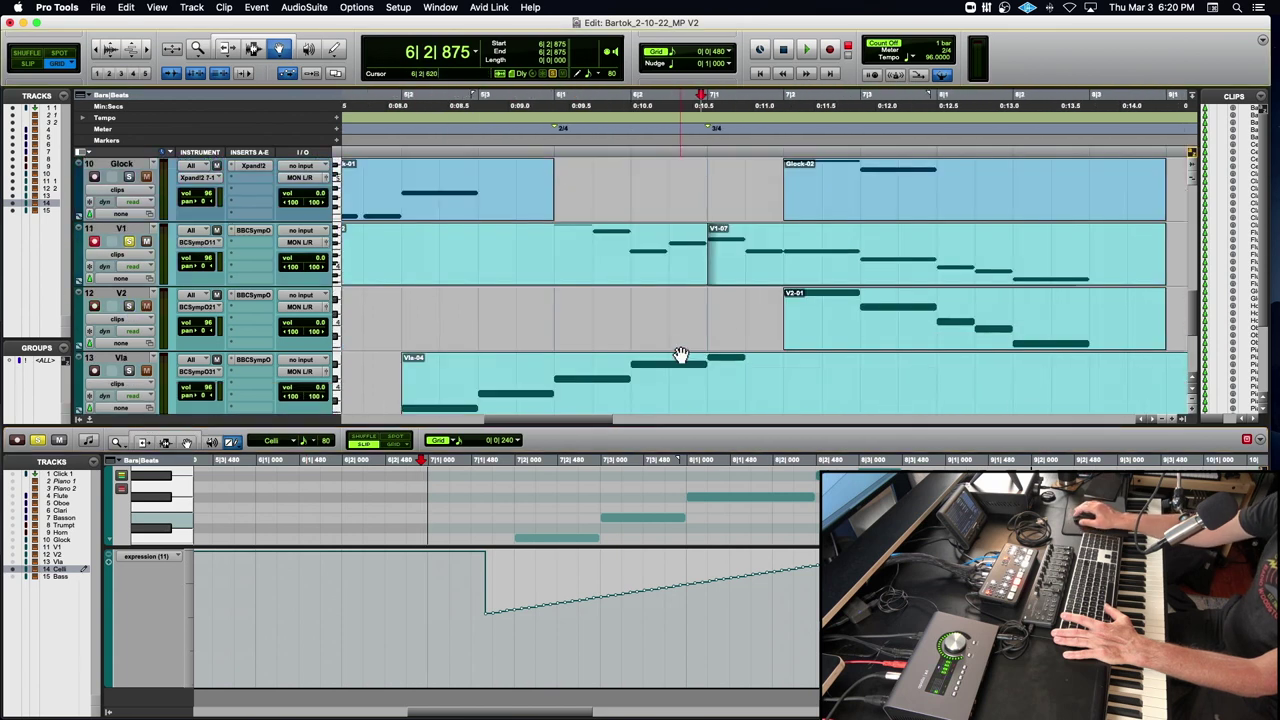
{"action": "left_click", "coordinate": [836, 311]}
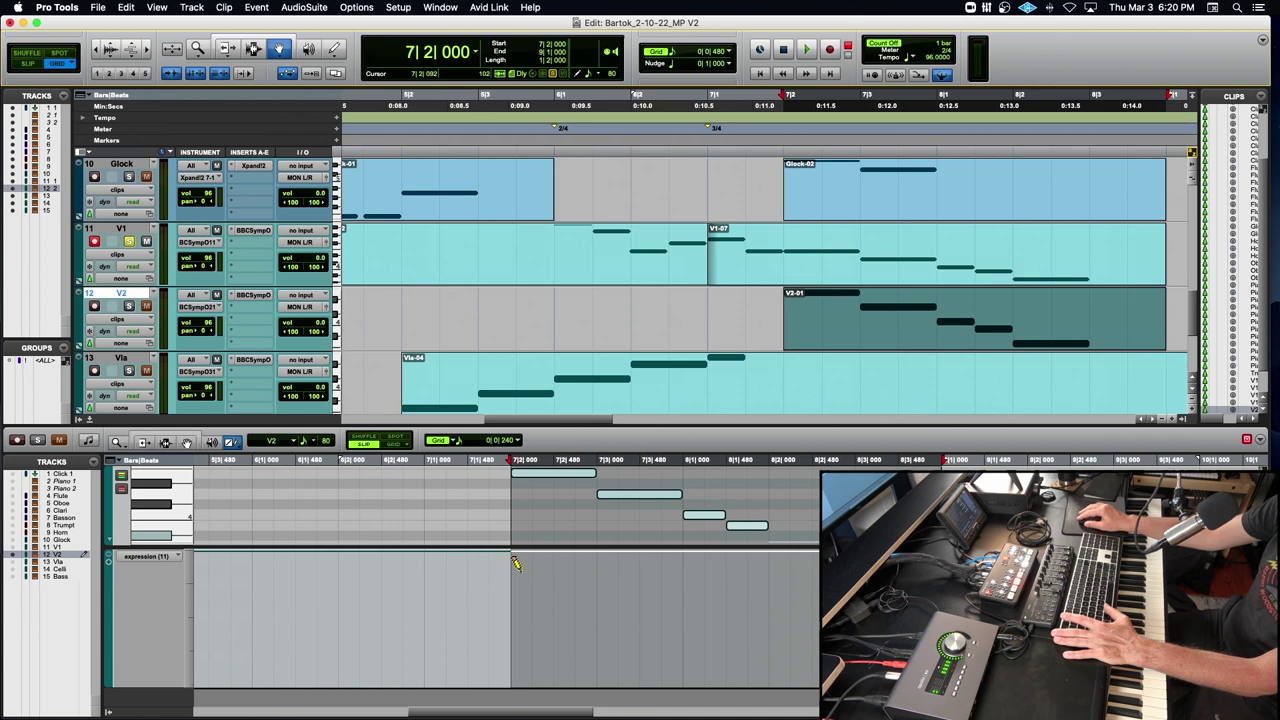
{"action": "left_click_drag", "start_coordinate": [509, 548], "coordinate": [880, 645]}
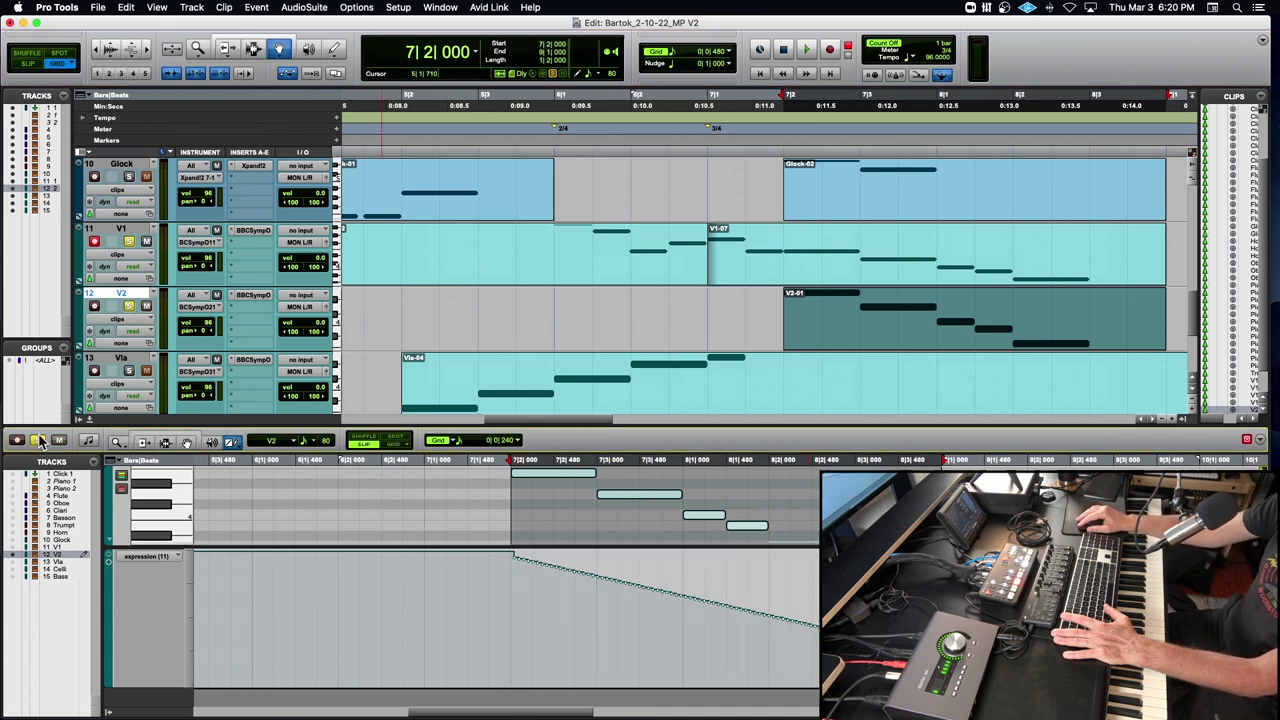
Select the Vla clip, draw its expression rising from just before 5|2 to 7|1, and solo Vla.
{"action": "left_click", "coordinate": [383, 140]}
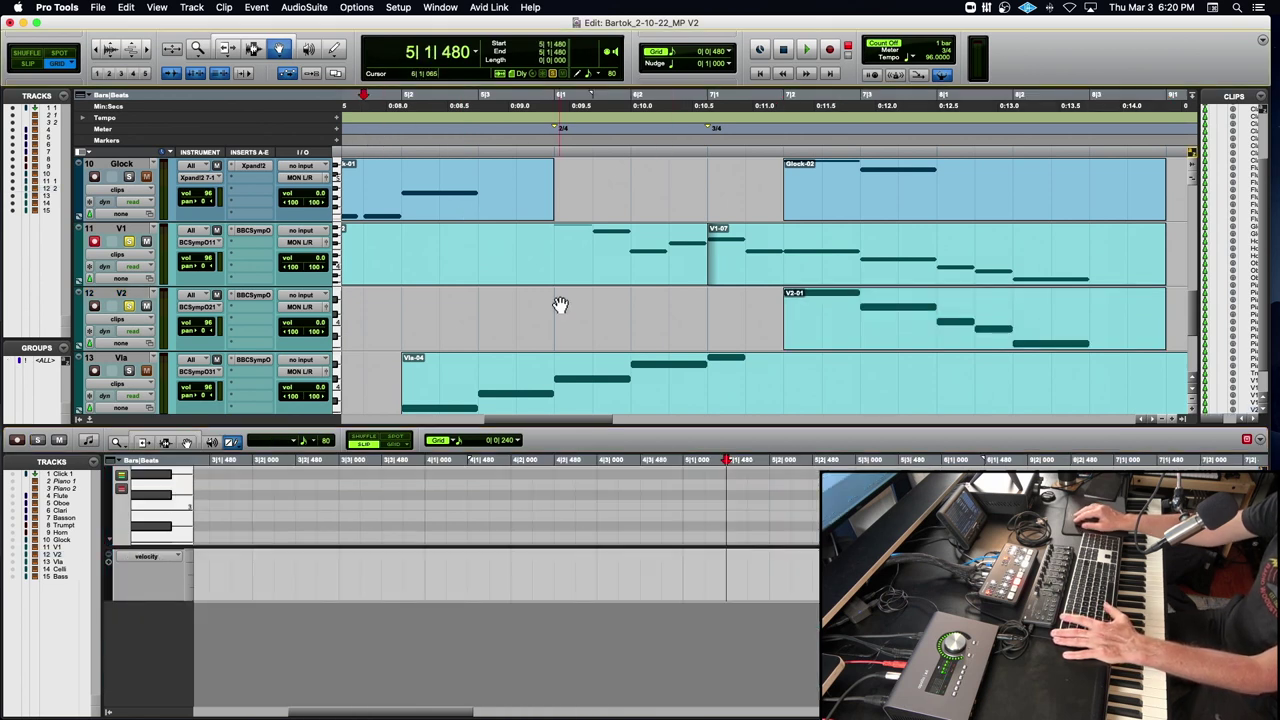
{"action": "left_click", "coordinate": [525, 374]}
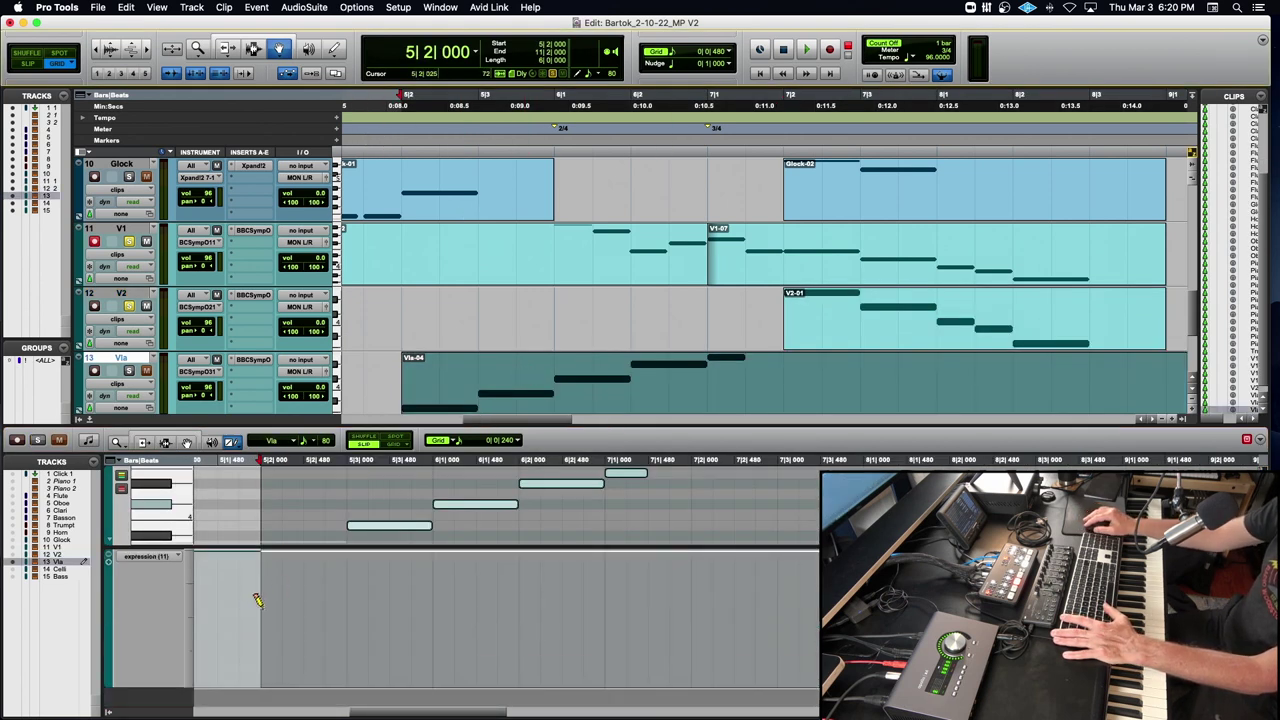
{"action": "mouse_move", "coordinate": [249, 634]}
{"action": "left_mouse_down"}
{"action": "mouse_move", "coordinate": [596, 590]}
{"action": "mouse_move", "coordinate": [636, 562]}
{"action": "mouse_move", "coordinate": [602, 566]}
{"action": "left_mouse_up"}
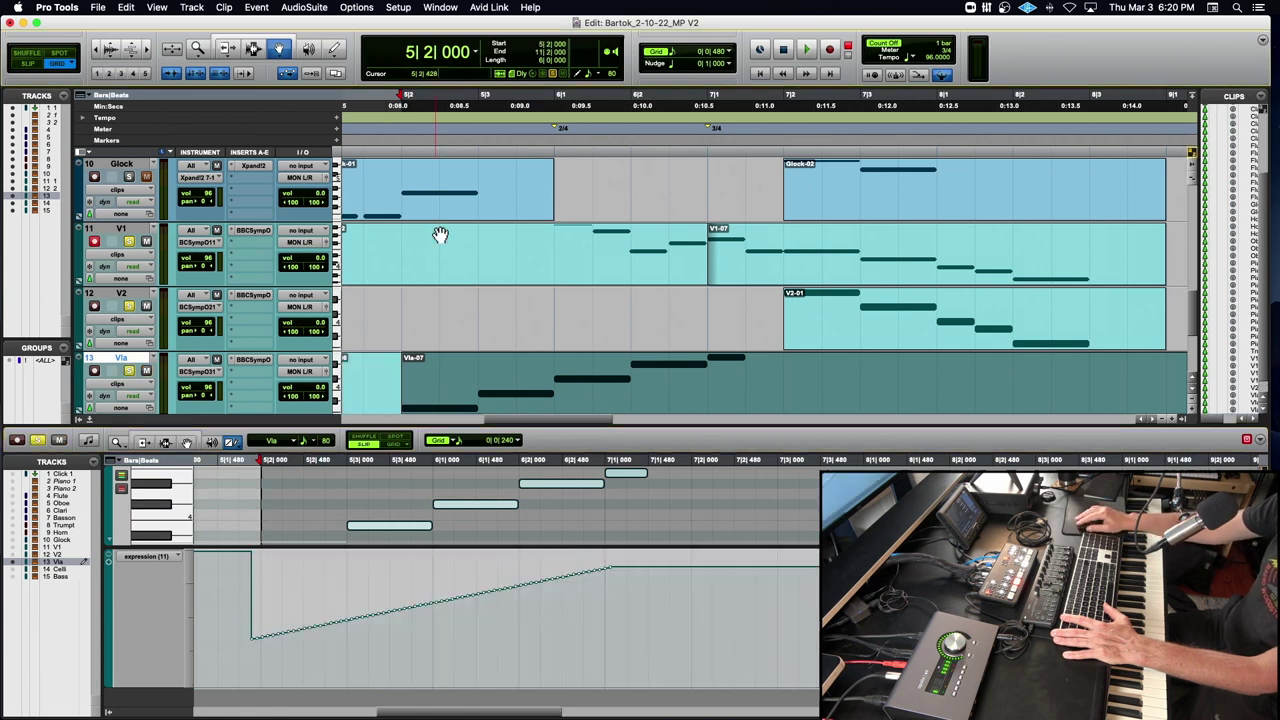
Play the soloed string tracks together from 5|1|480 to hear their combined expression shapes.
{"action": "left_click", "coordinate": [382, 143]}
{"action": "key", "text": "space"}
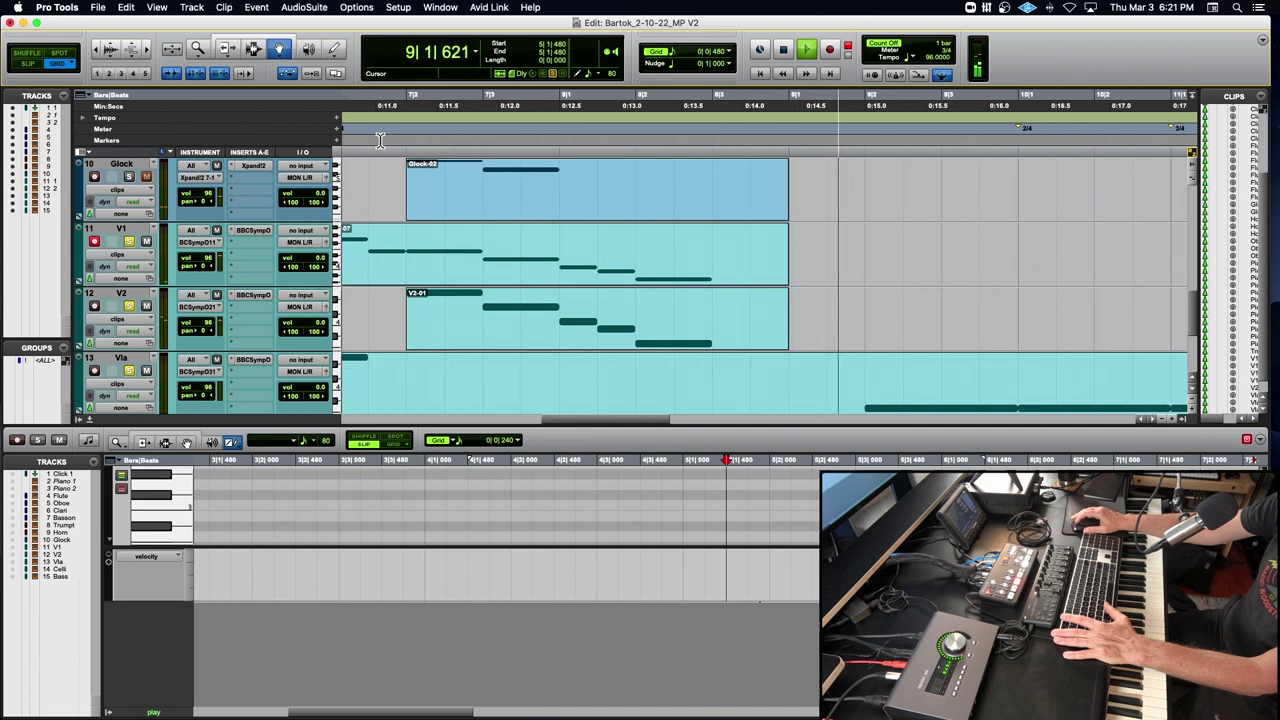
{"action": "key", "text": "space"}
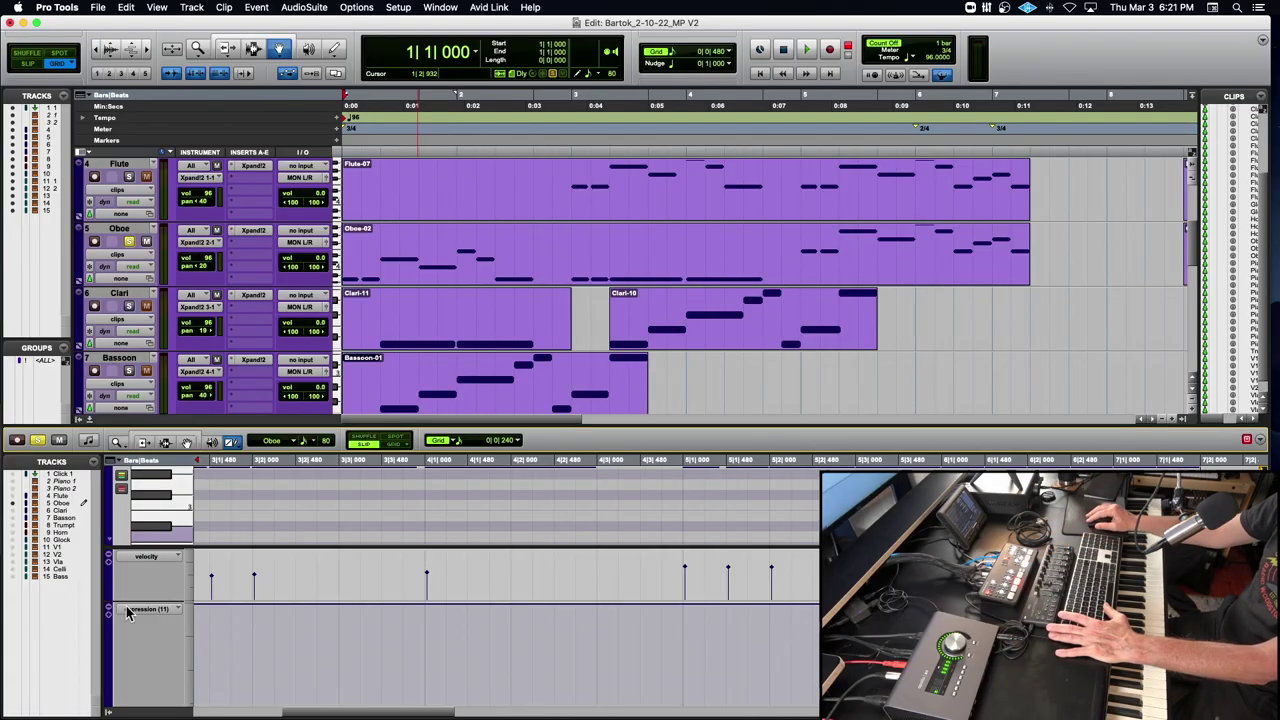
Remove Oboe's velocity lane so only expression (11) remains, and enlarge the MIDI editor to show its opening notes.
{"action": "left_click", "coordinate": [142, 560]}
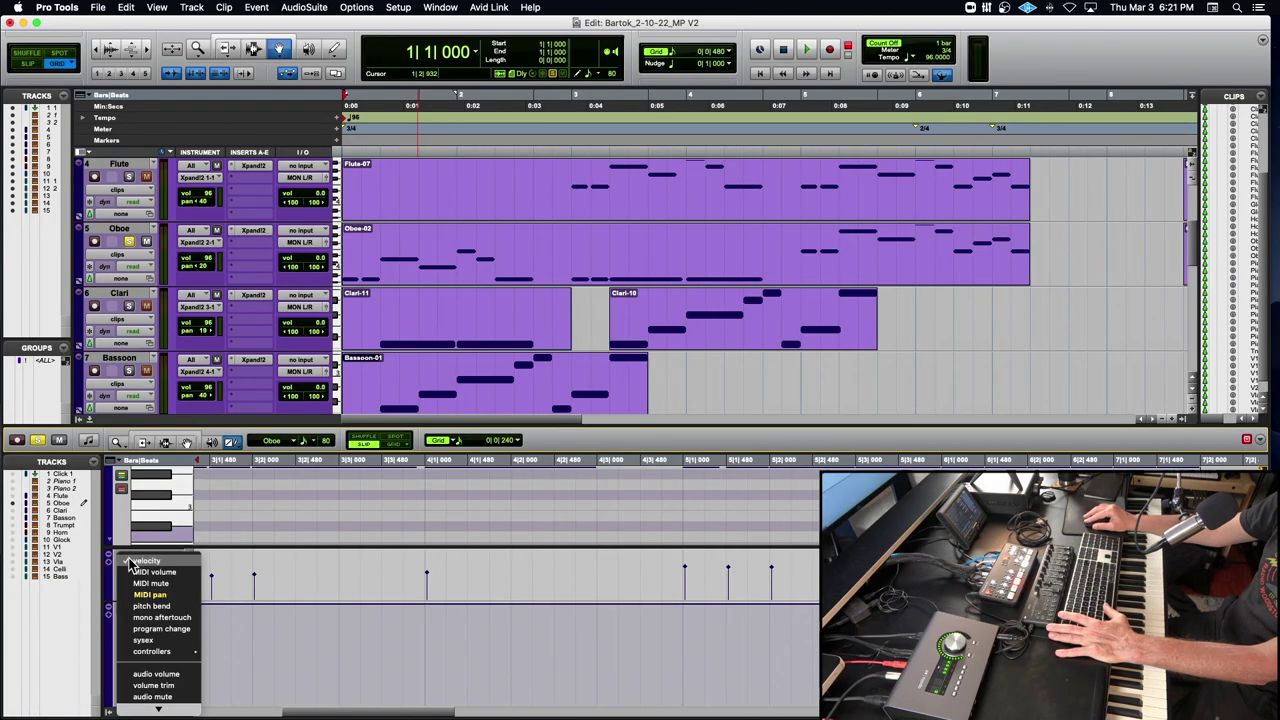
{"action": "left_click", "coordinate": [125, 558]}
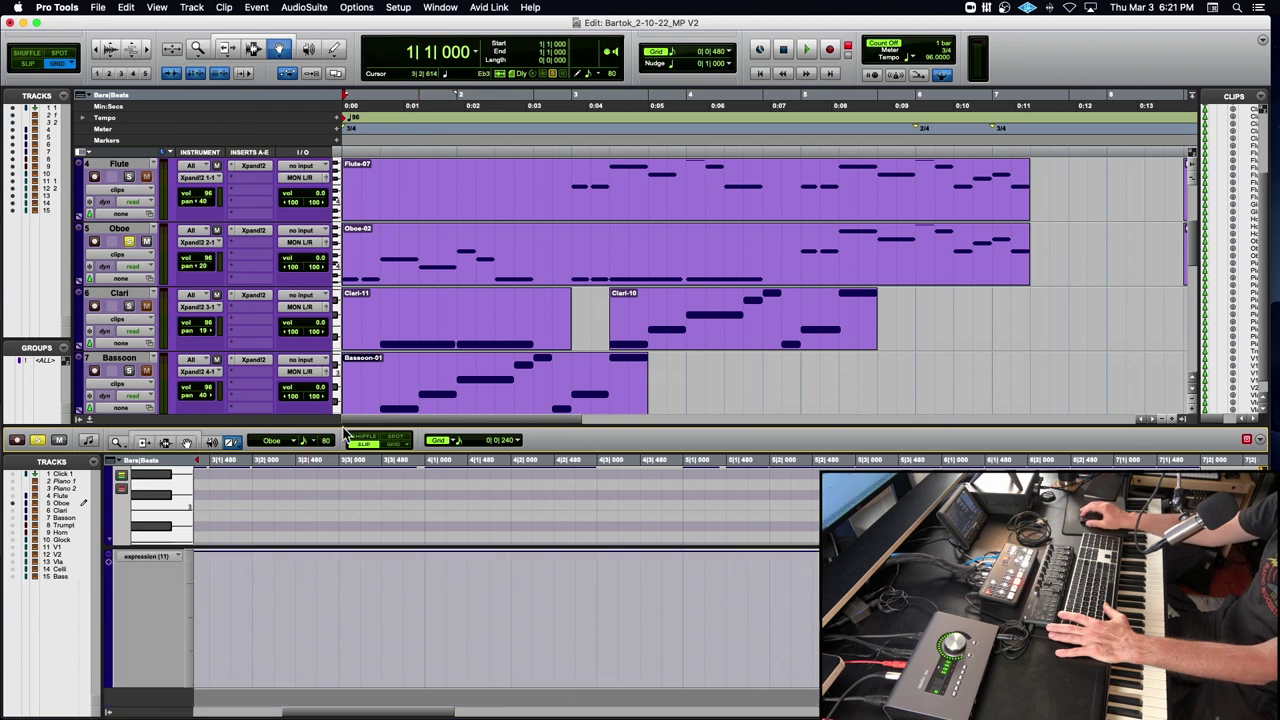
{"action": "left_click_drag", "start_coordinate": [376, 425], "coordinate": [420, 298]}
{"action": "scroll", "coordinate": [296, 427], "scroll_direction": "left", "scroll_amount": 3}
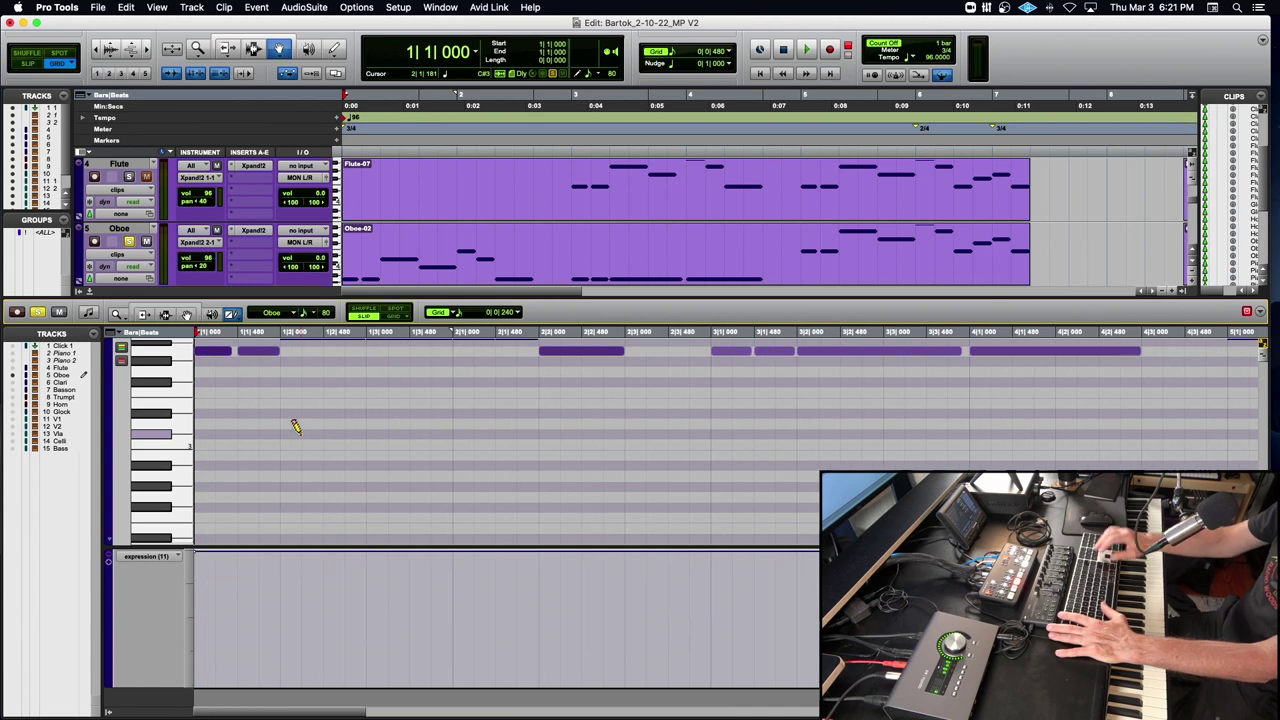
{"action": "scroll", "coordinate": [298, 428], "scroll_direction": "up", "scroll_amount": 3}
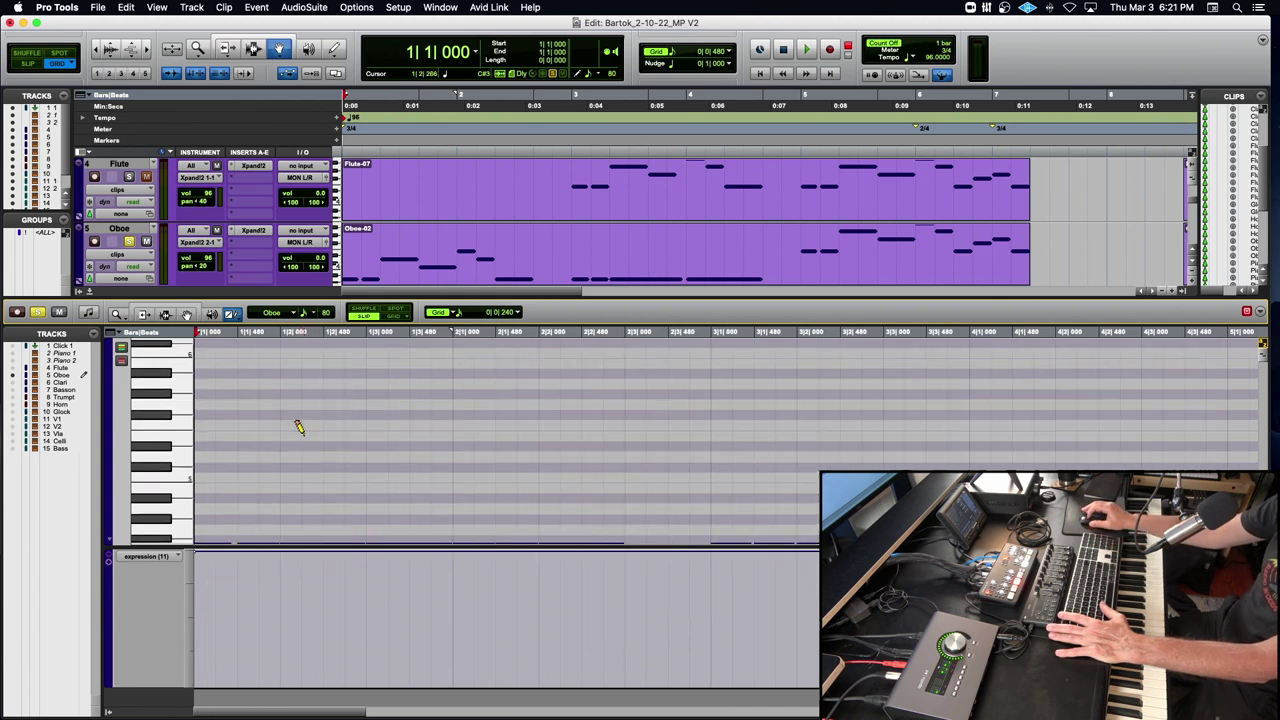
{"action": "scroll", "coordinate": [298, 428], "scroll_direction": "down", "scroll_amount": 2}
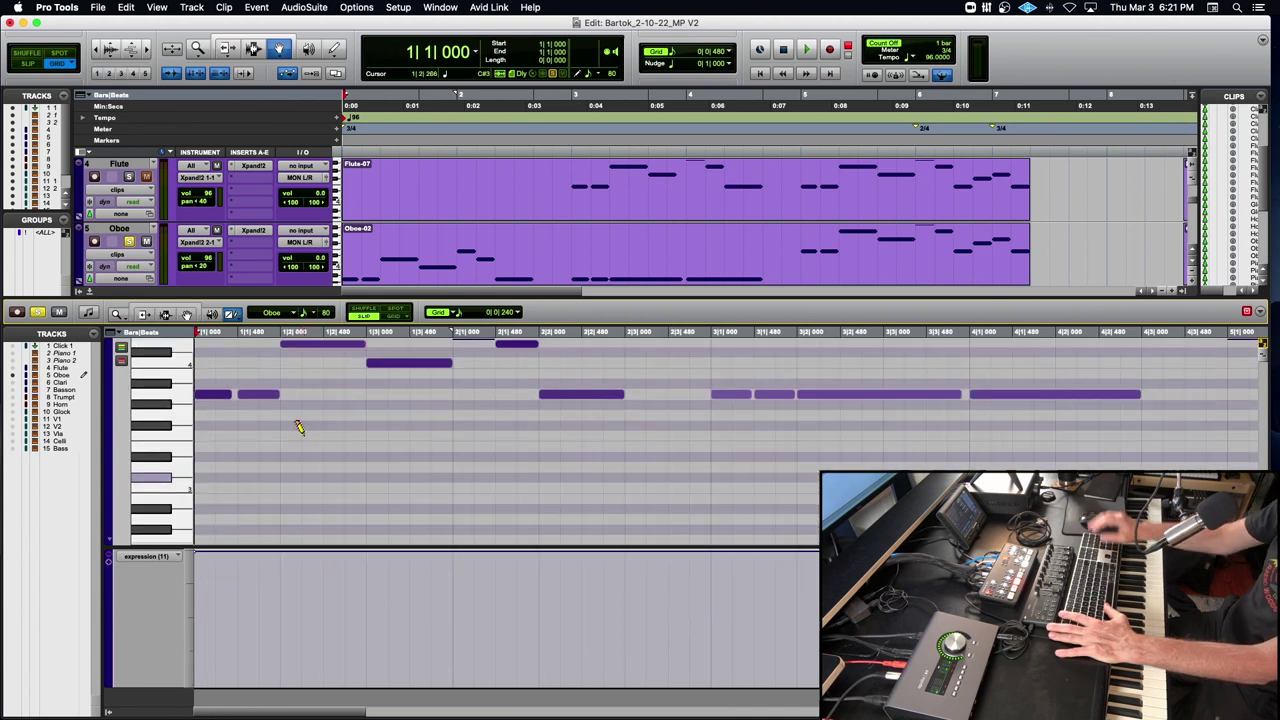
Draw Oboe's expression rising from 1|1 to 1|2, and play the opening from the start.
{"action": "key", "text": "space"}
{"action": "key", "text": "space"}
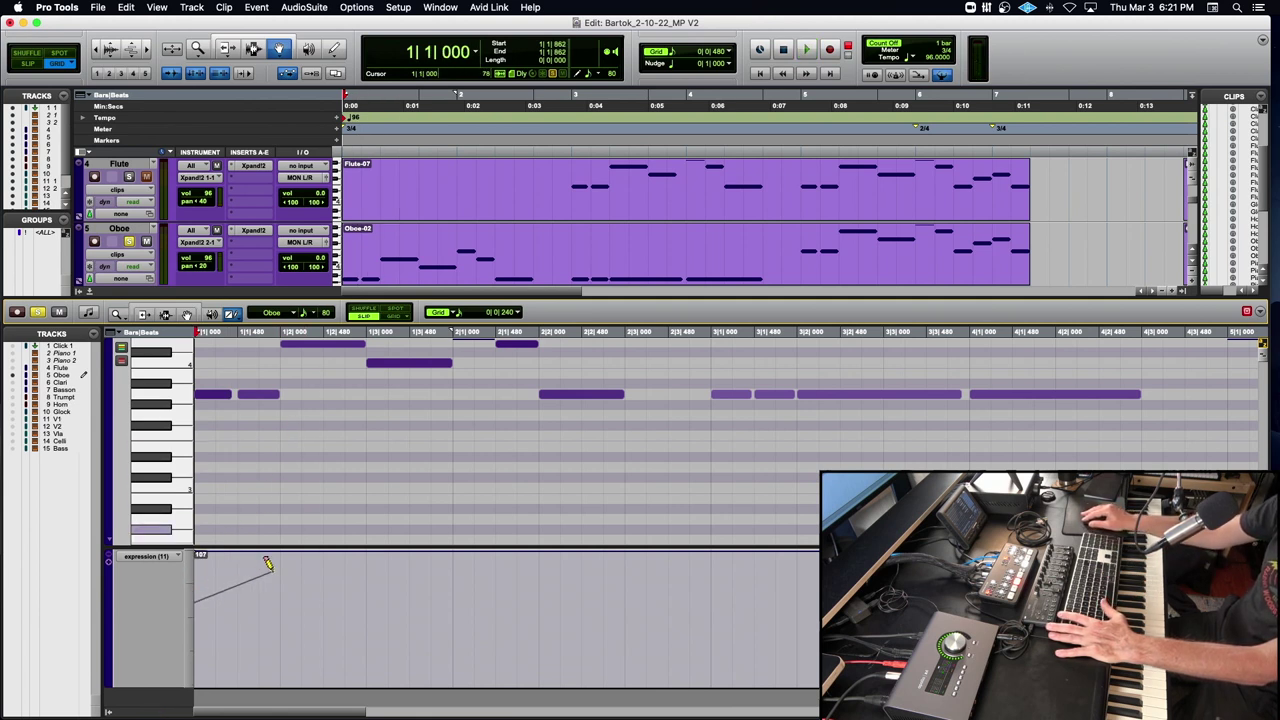
{"action": "left_click_drag", "start_coordinate": [277, 560], "coordinate": [276, 558]}
{"action": "key", "text": "space"}
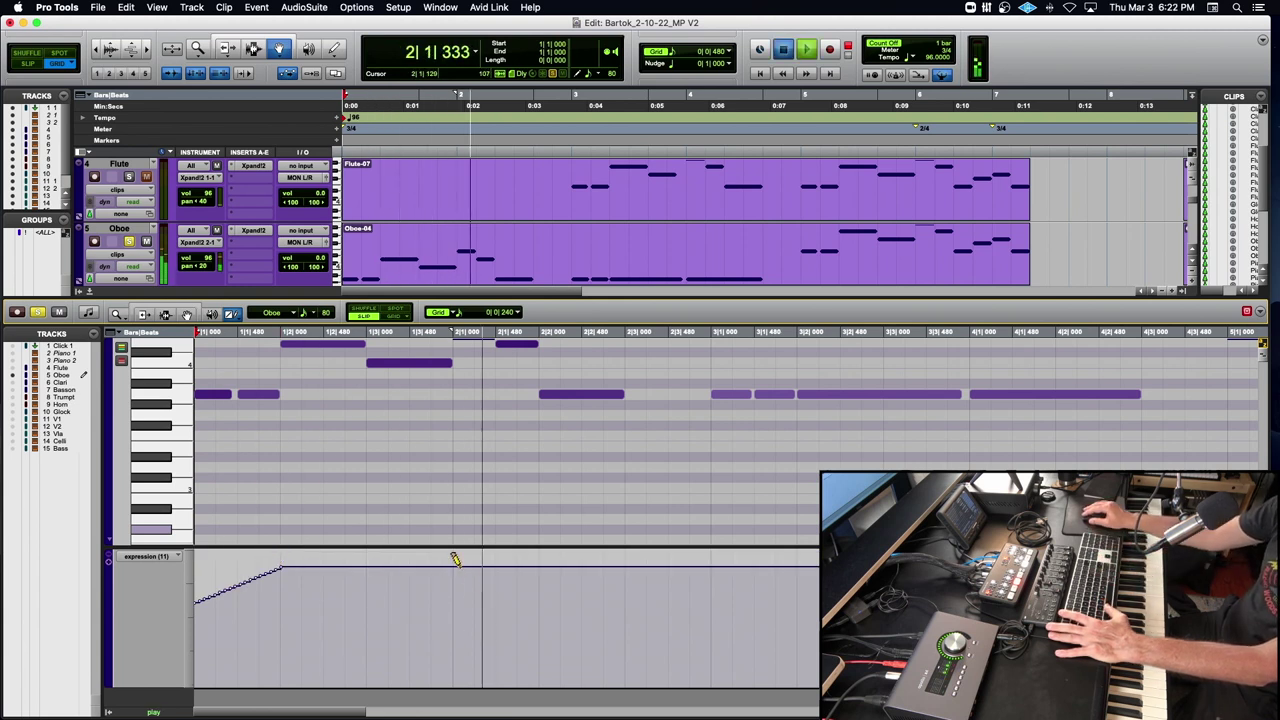
{"action": "key", "text": "space"}
Draw Oboe's expression falling from just after 2|1 to 2|3, and play the phrase from the start.
{"action": "left_click_drag", "start_coordinate": [461, 567], "coordinate": [533, 572]}
{"action": "left_click_drag", "start_coordinate": [619, 629], "coordinate": [619, 629]}
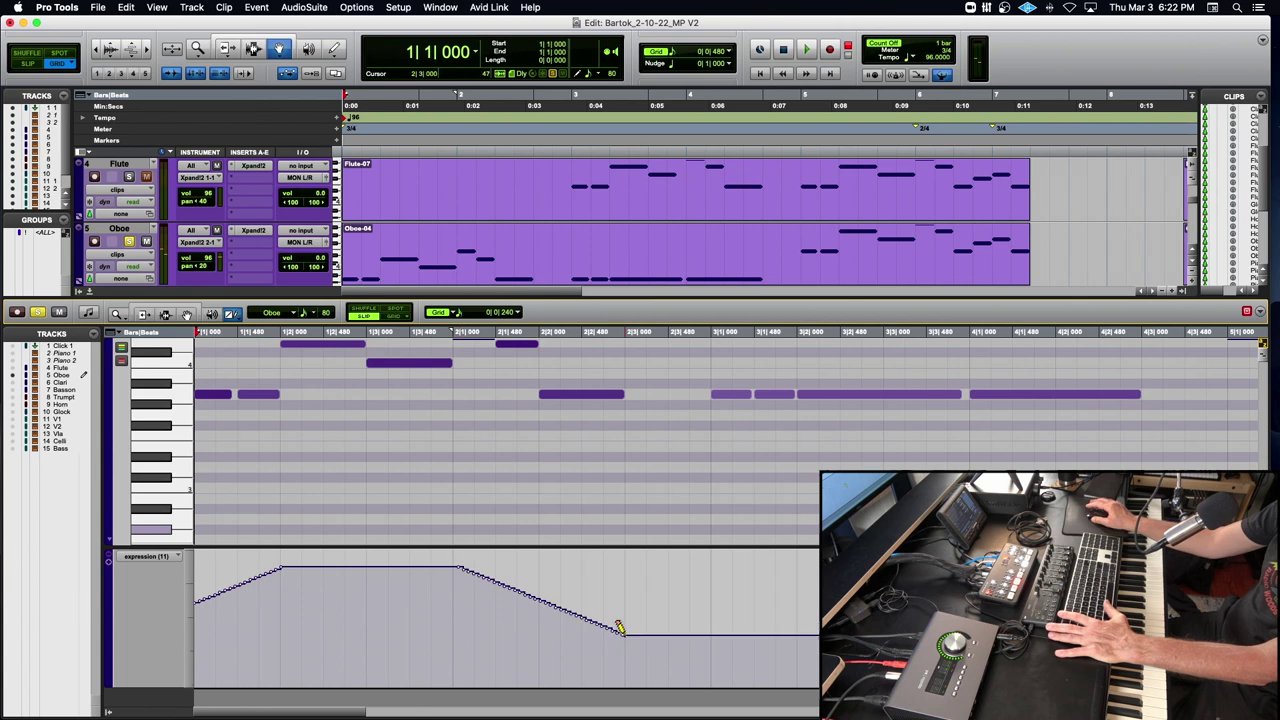
{"action": "key", "text": "space"}
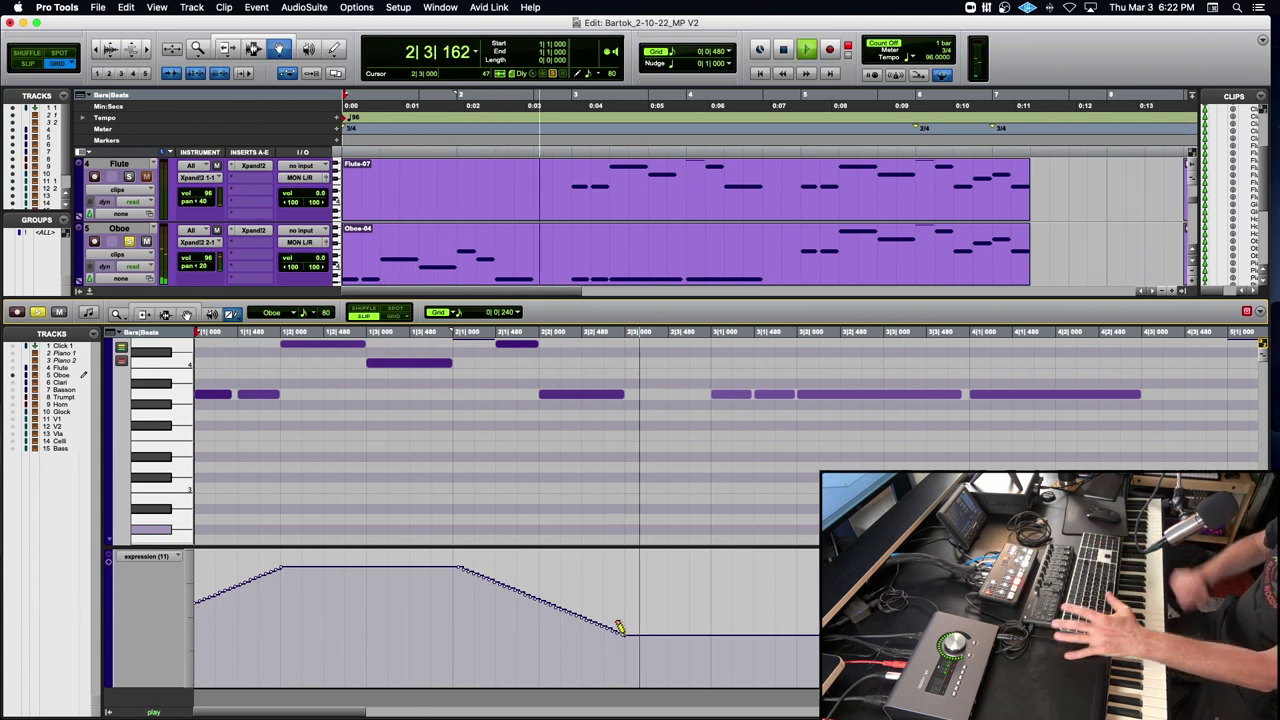
{"action": "key", "text": "space"}
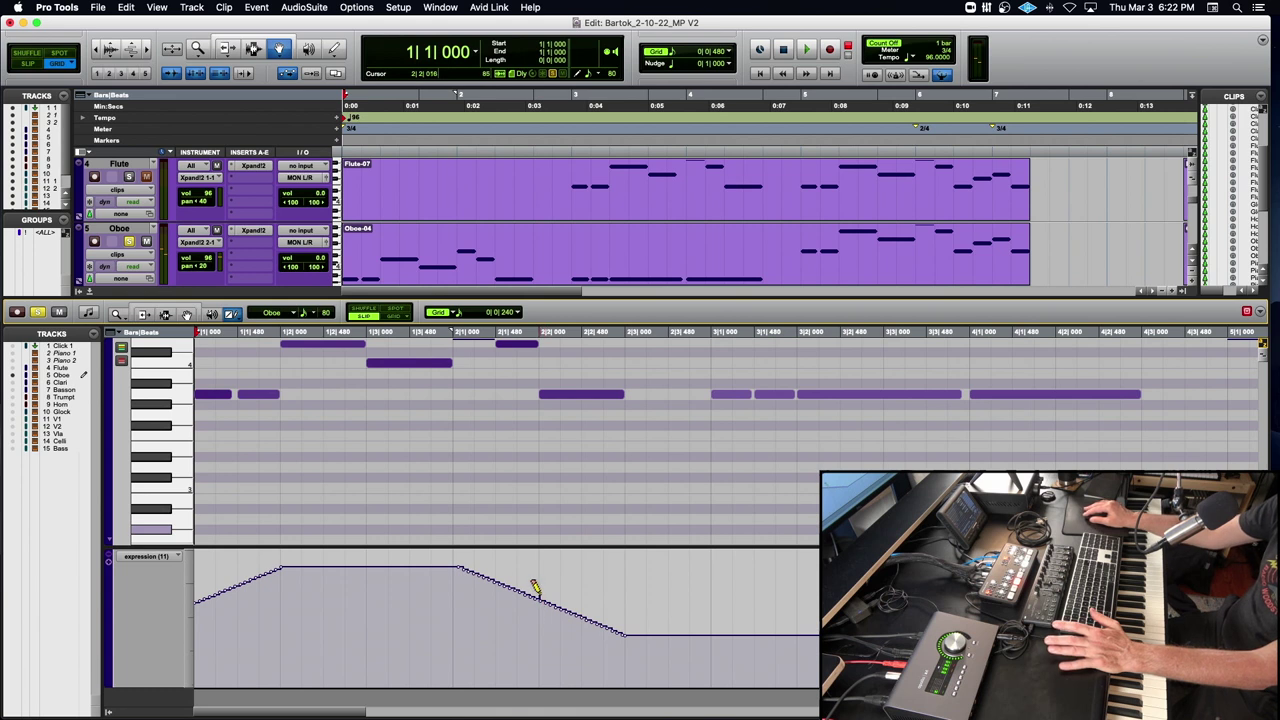
Redraw Oboe's expression fall more gently from 2|2 to just past 2|3, add a gentle rise from about 3|1, and play the result.
{"action": "left_click_drag", "start_coordinate": [641, 617], "coordinate": [646, 621]}
{"action": "key", "text": "space"}
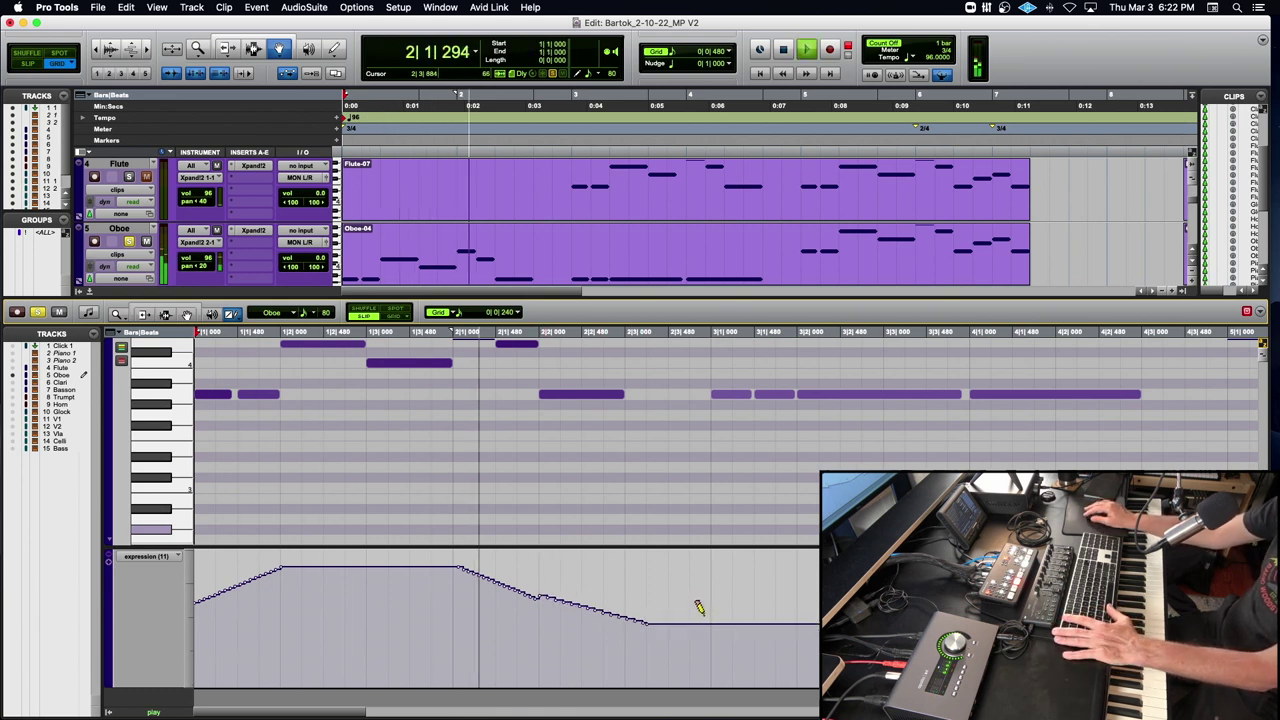
{"action": "key", "text": "space"}
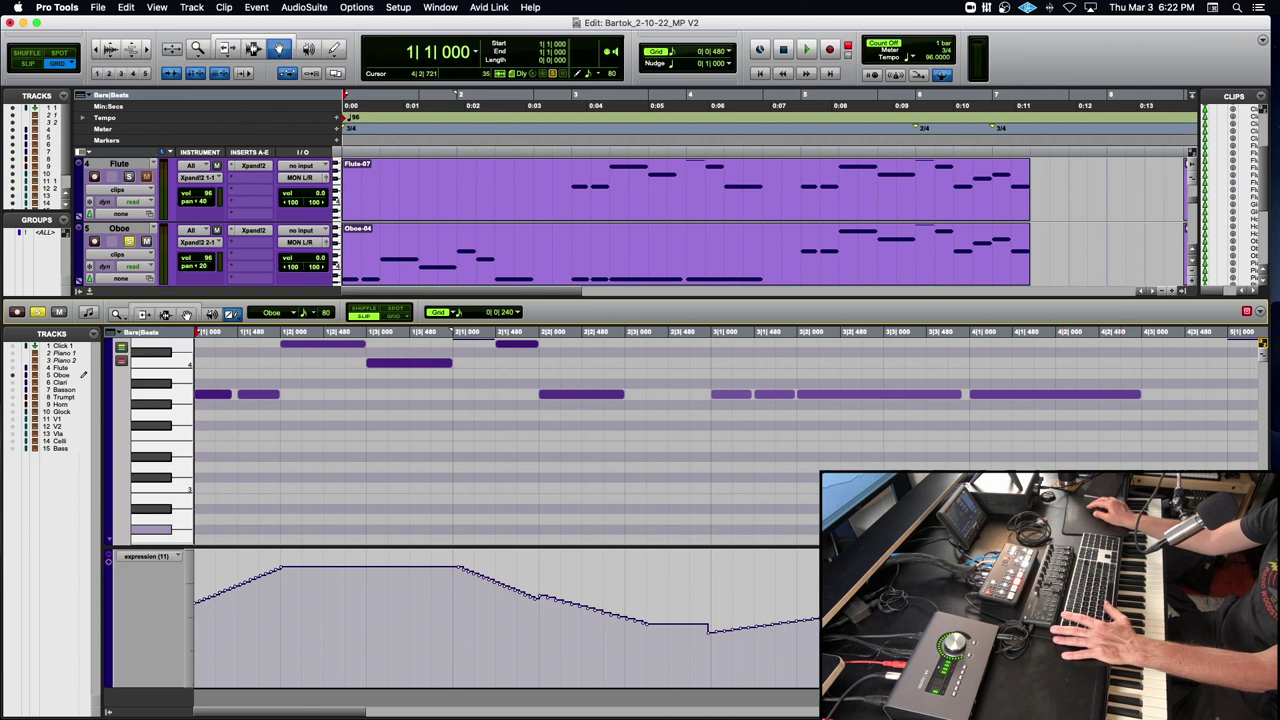
{"action": "key", "text": "space"}
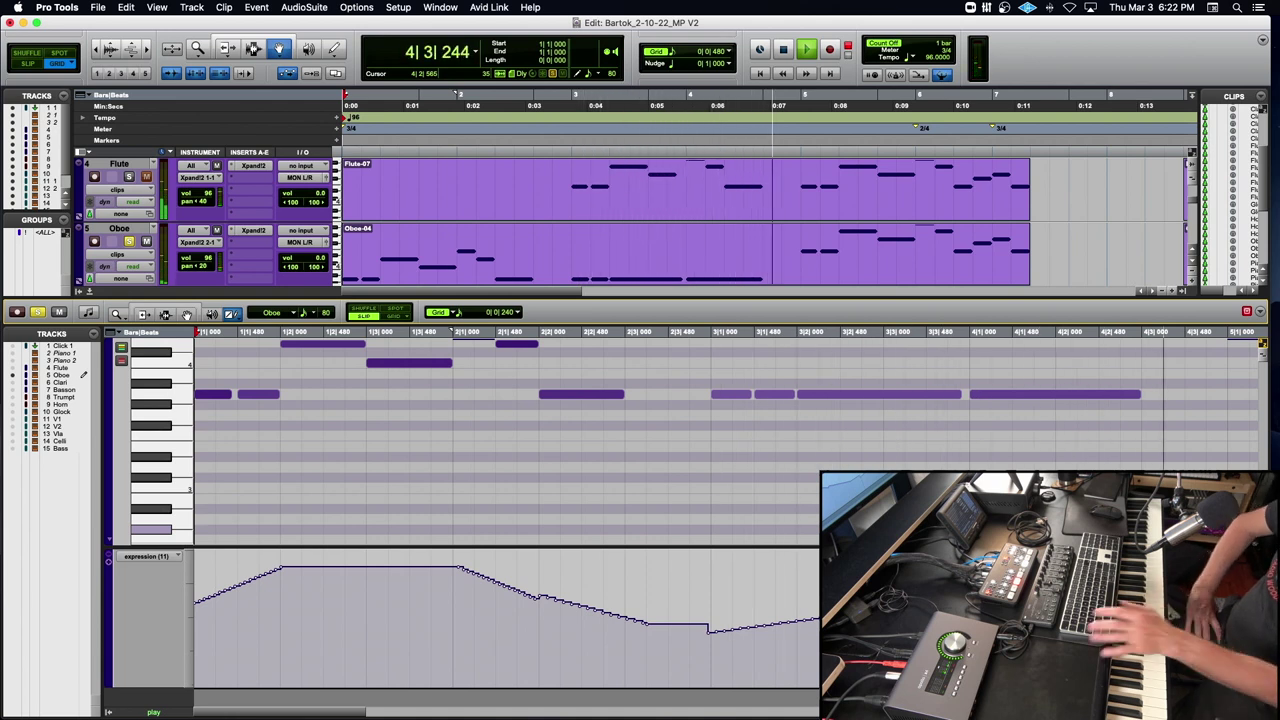
{"action": "key", "text": "space"}
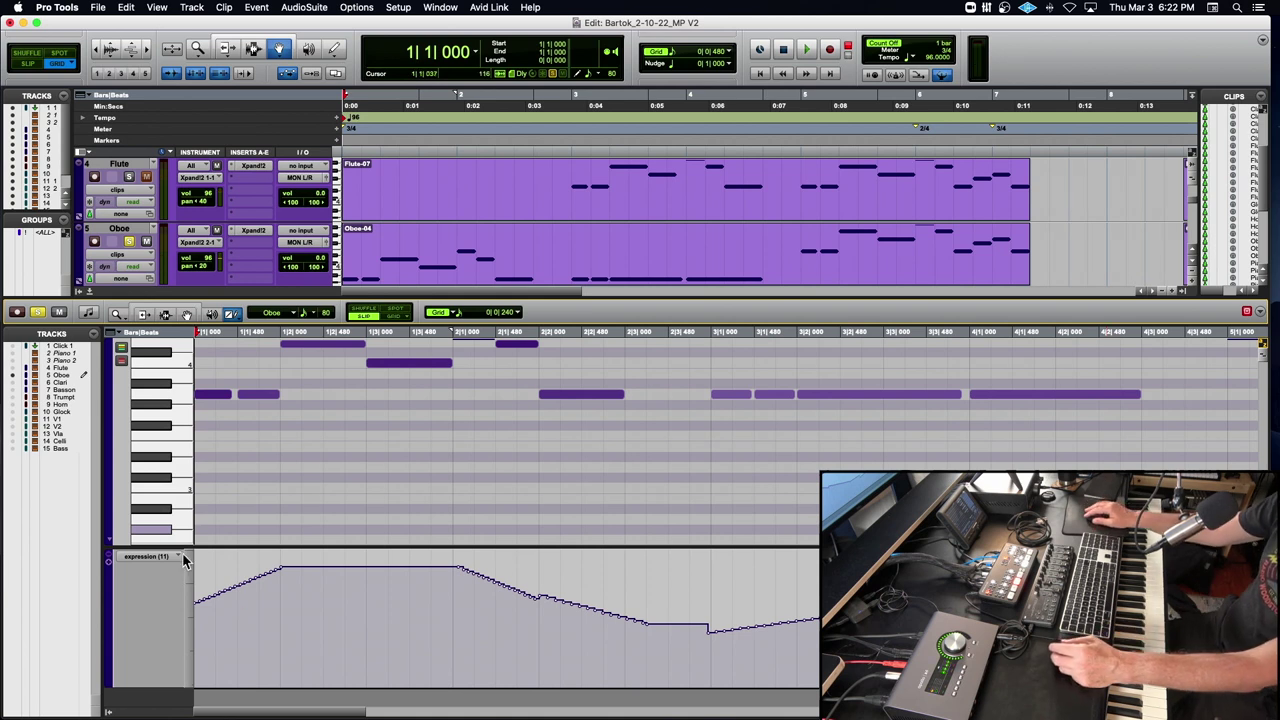
Show and solo Clari, draw its expression rising from mid-1|1 to 2|1 and falling to 2|3, and play it from the start.
{"action": "left_click", "coordinate": [14, 382]}
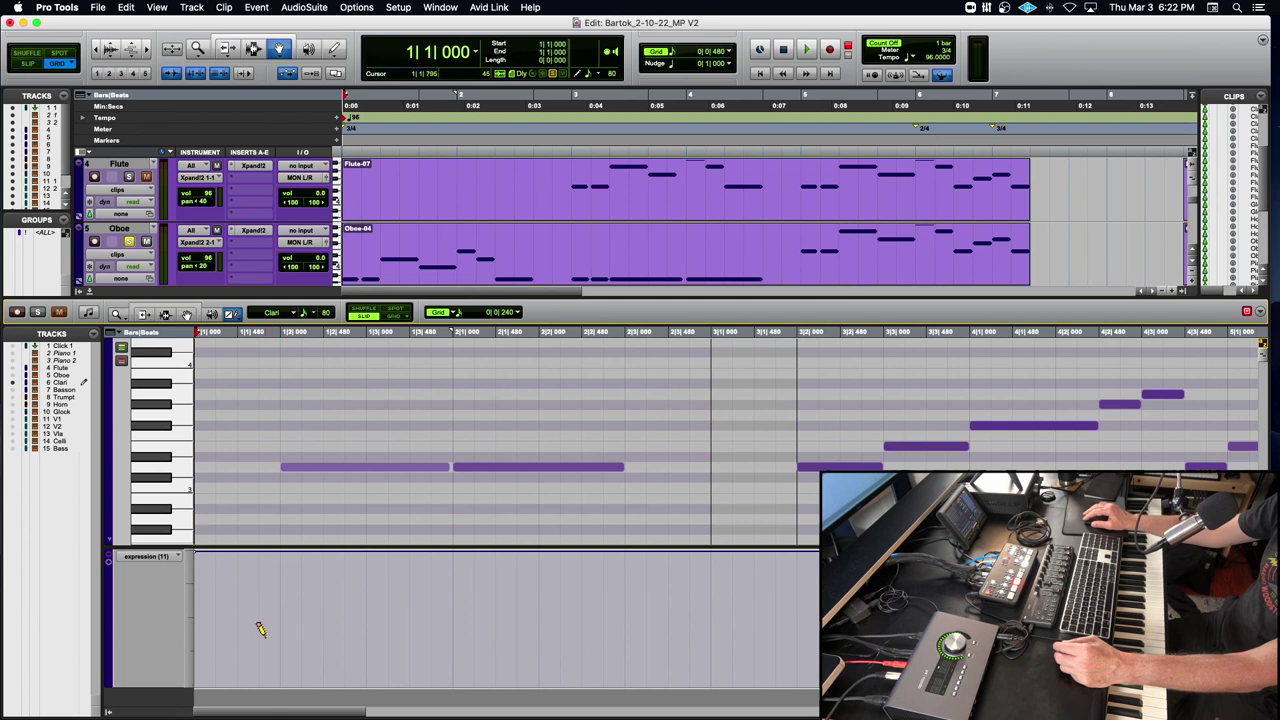
{"action": "left_click_drag", "start_coordinate": [453, 580], "coordinate": [455, 582]}
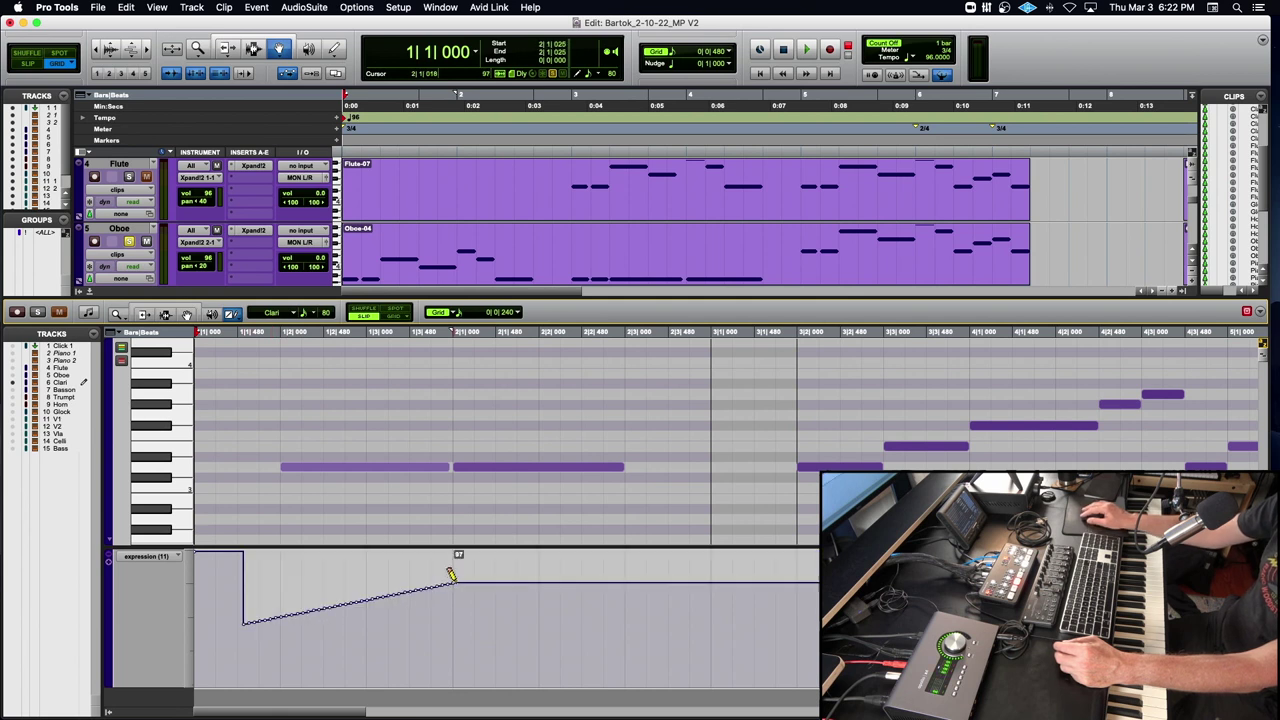
{"action": "left_click_drag", "start_coordinate": [622, 623], "coordinate": [622, 622]}
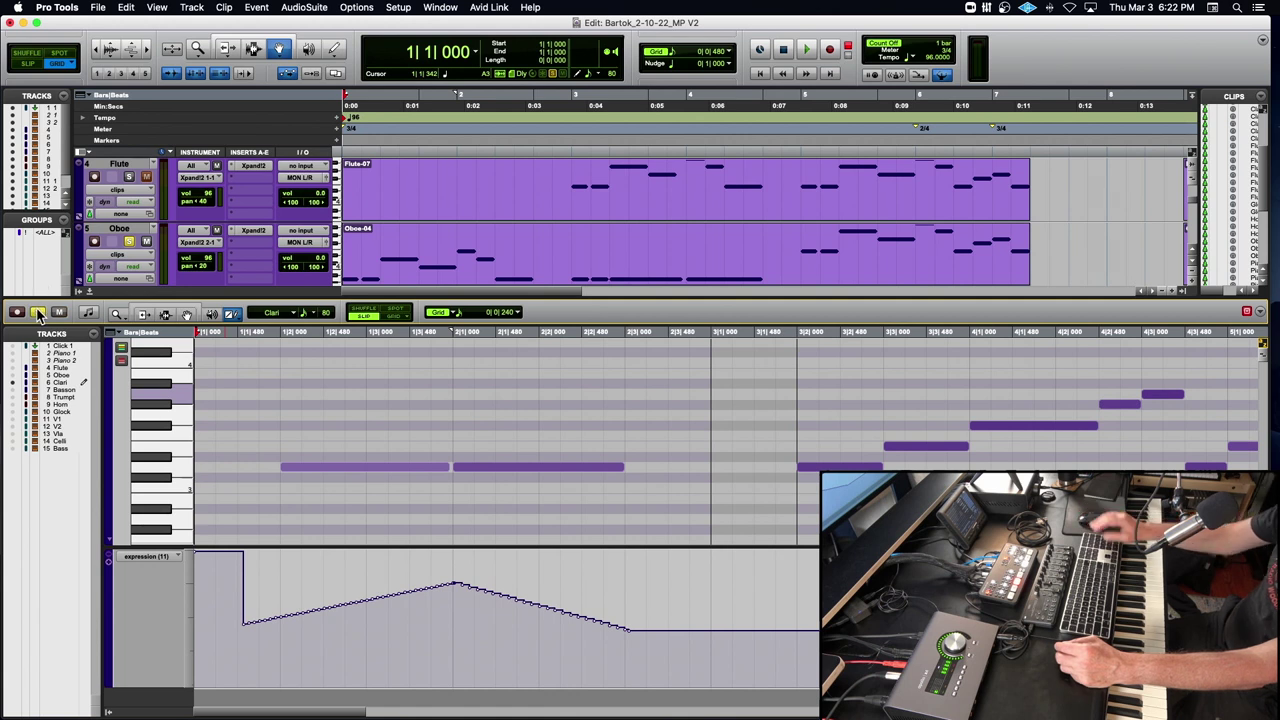
{"action": "key", "text": "space"}
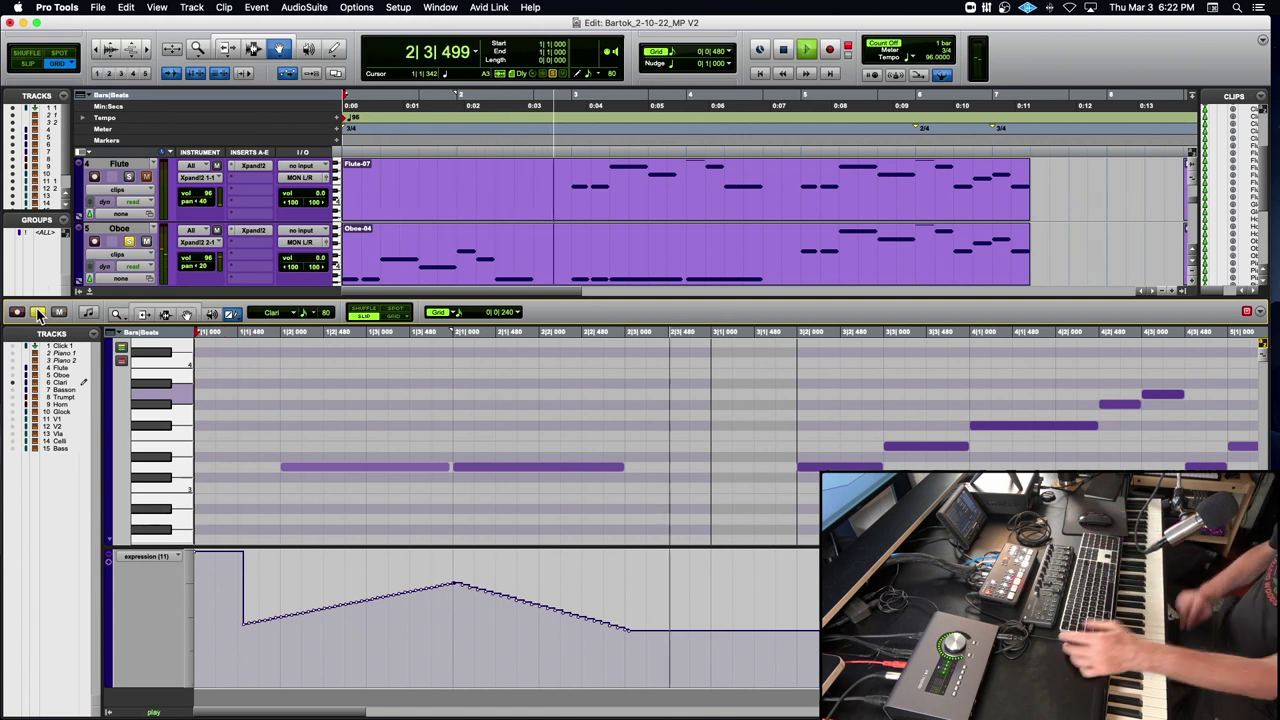
{"action": "key", "text": "space"}
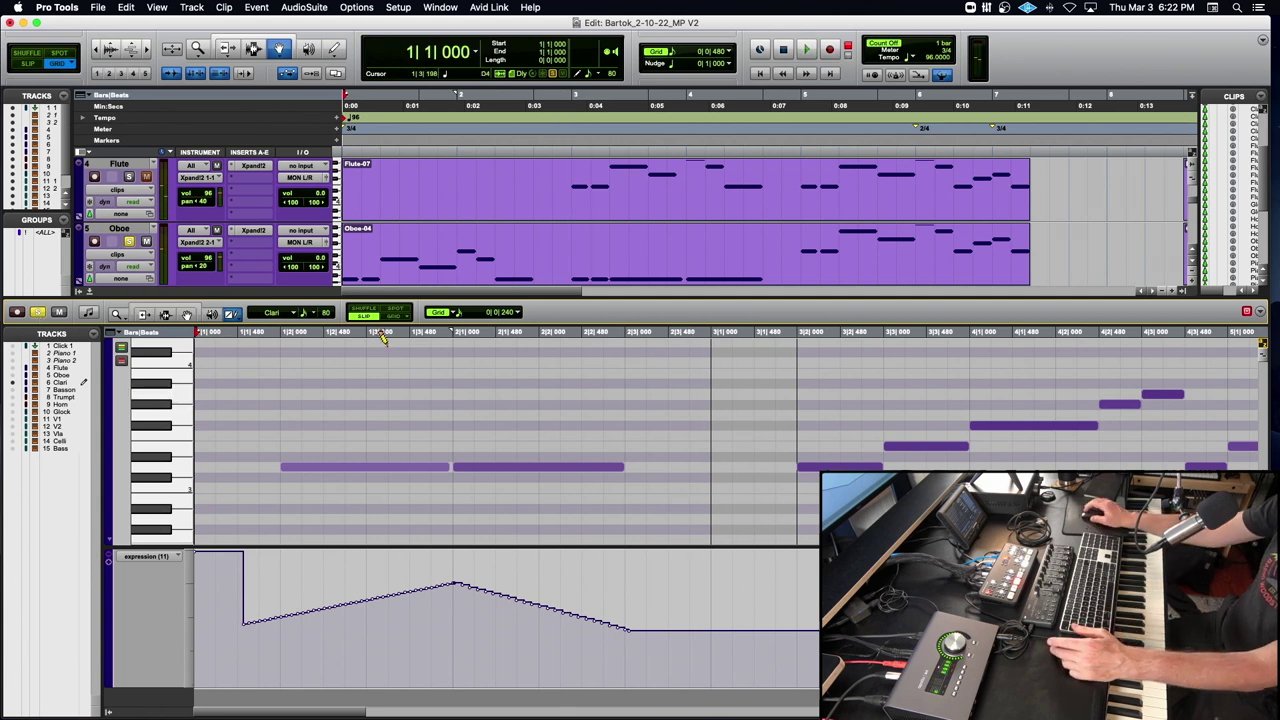
Draw Clari's expression rising gently from just before 3|2 to 5|2 and falling to 5|3, and play the phrase.
{"action": "scroll", "coordinate": [381, 337], "scroll_direction": "right", "scroll_amount": 4}
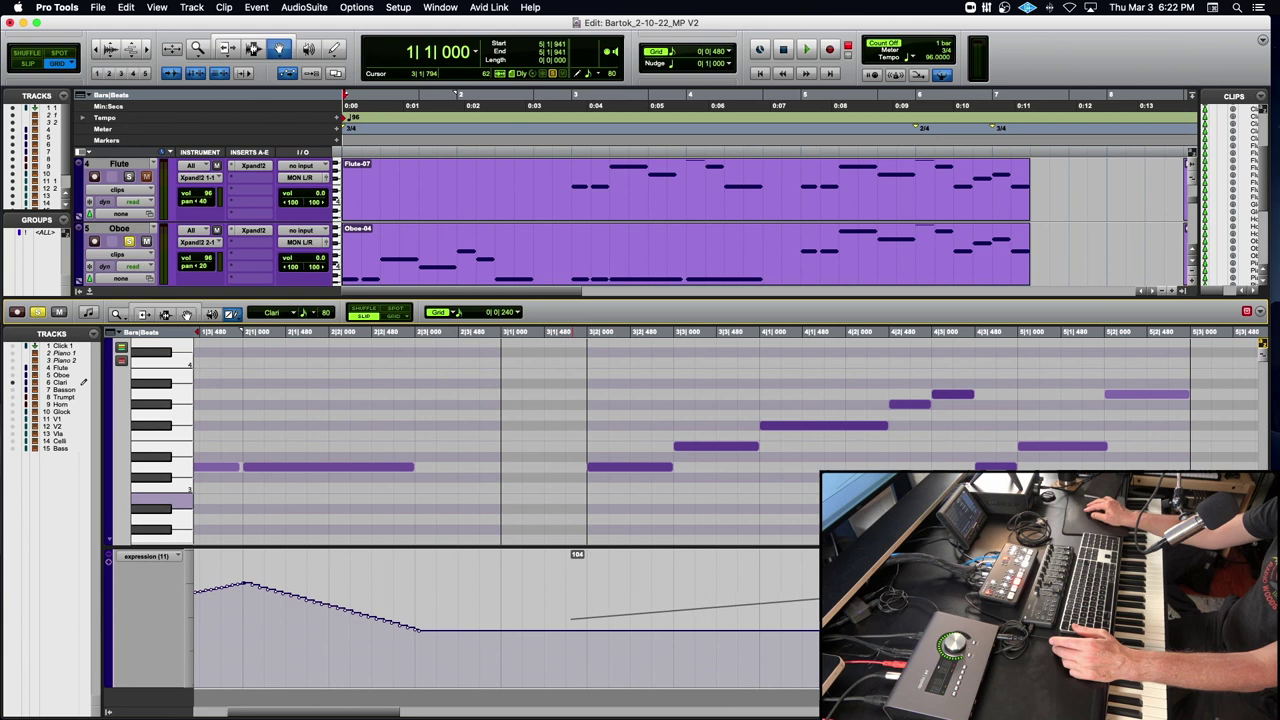
{"action": "left_click_drag", "start_coordinate": [571, 620], "coordinate": [1107, 574]}
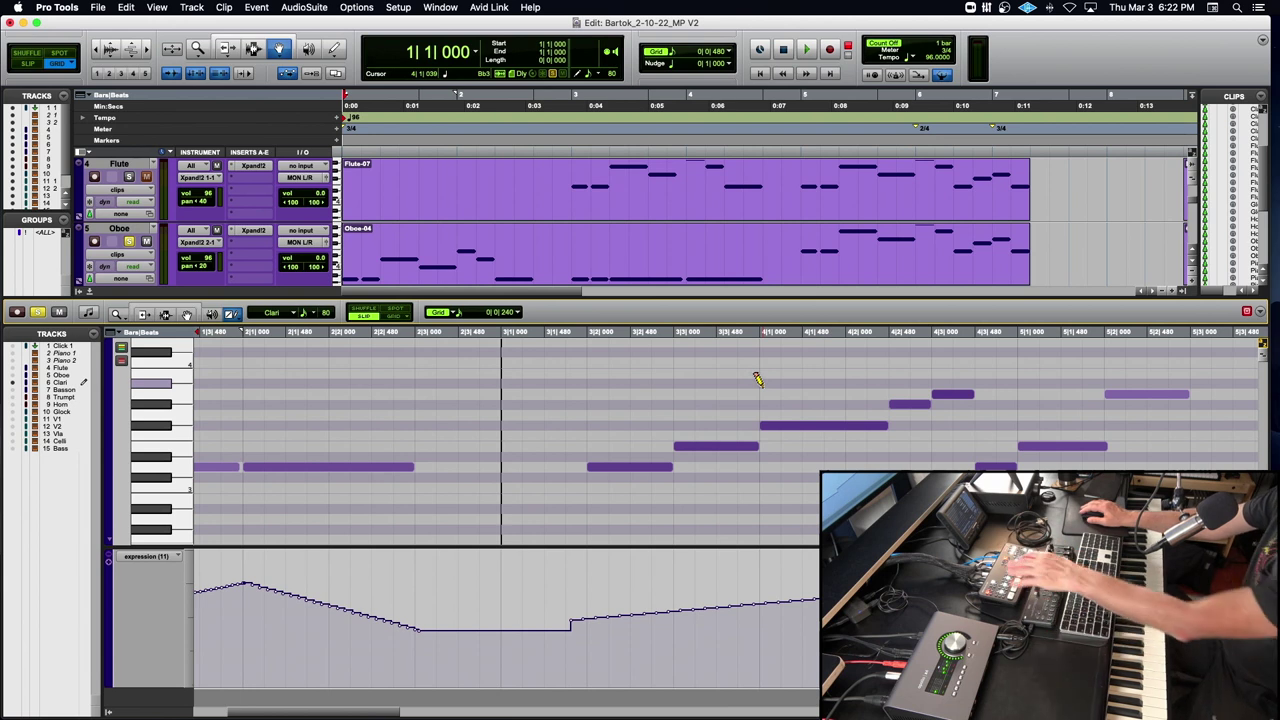
{"action": "key", "text": "space"}
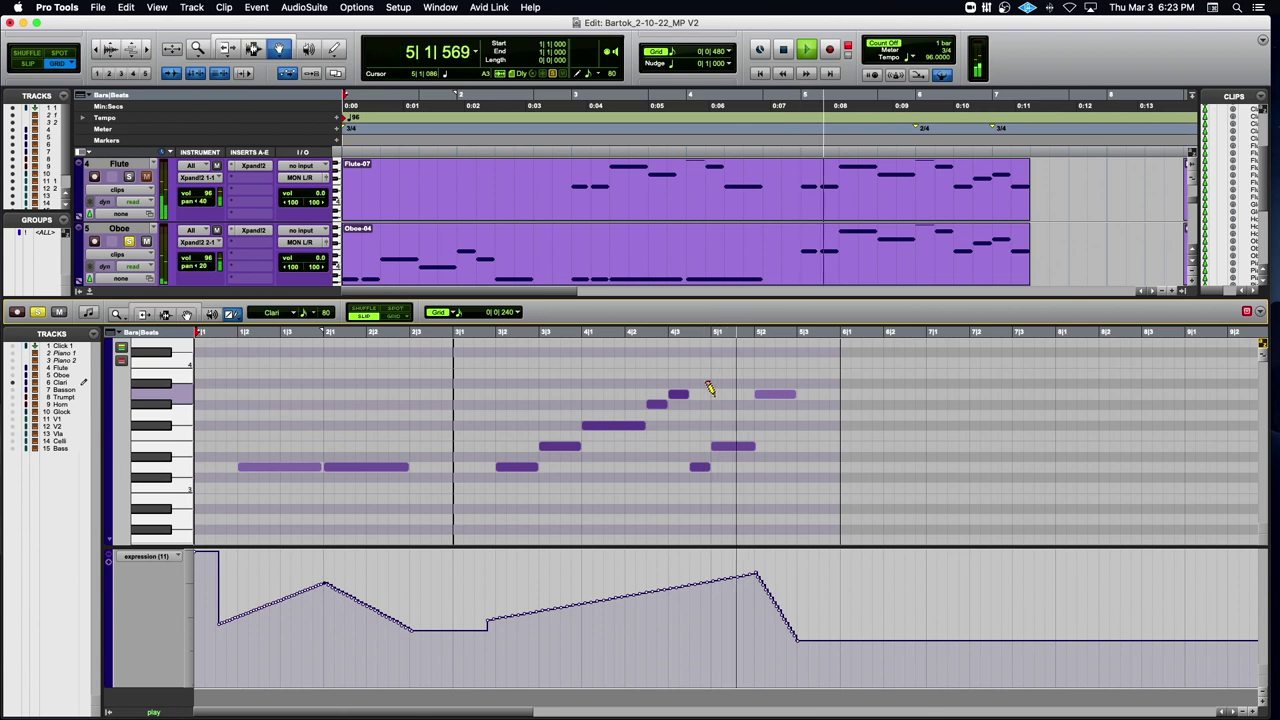
{"action": "key", "text": "space"}
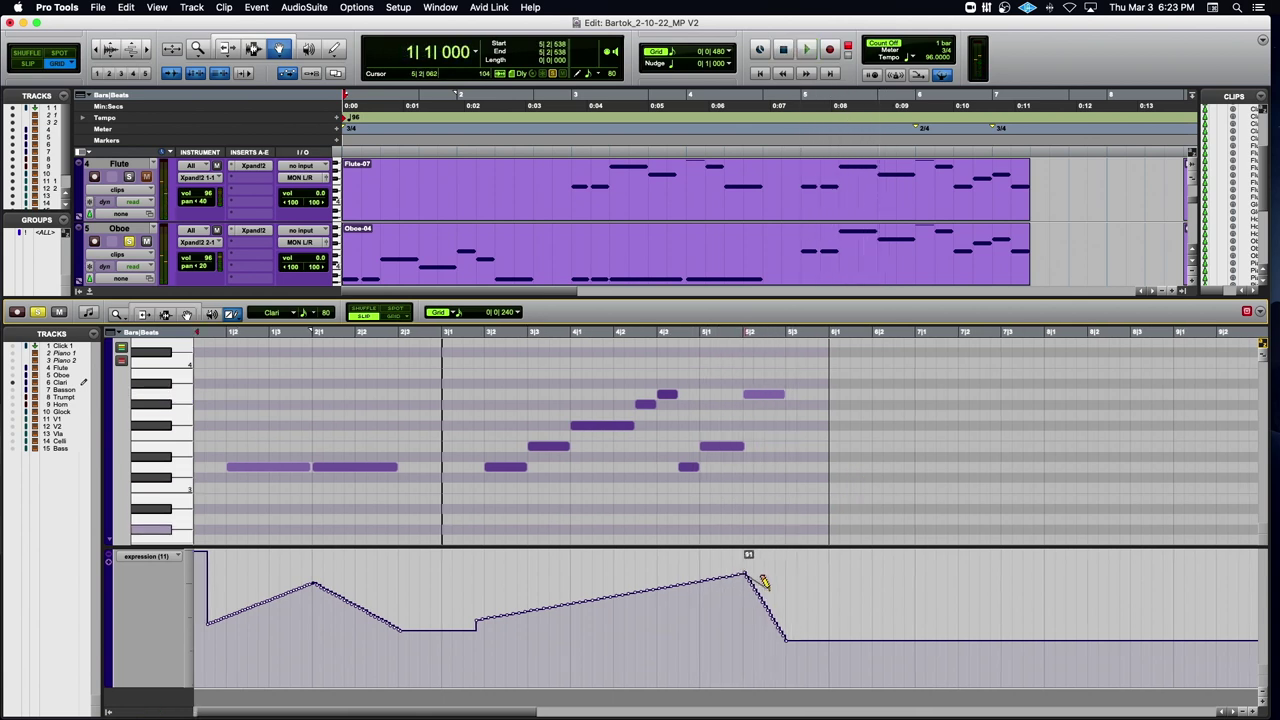
Redraw Clari's closing expression fall more gently from 5|2 to just past 5|3, and play the ending from 5|1.
{"action": "left_click_drag", "start_coordinate": [787, 597], "coordinate": [800, 604]}
{"action": "left_click", "coordinate": [709, 333]}
{"action": "key", "text": "space"}
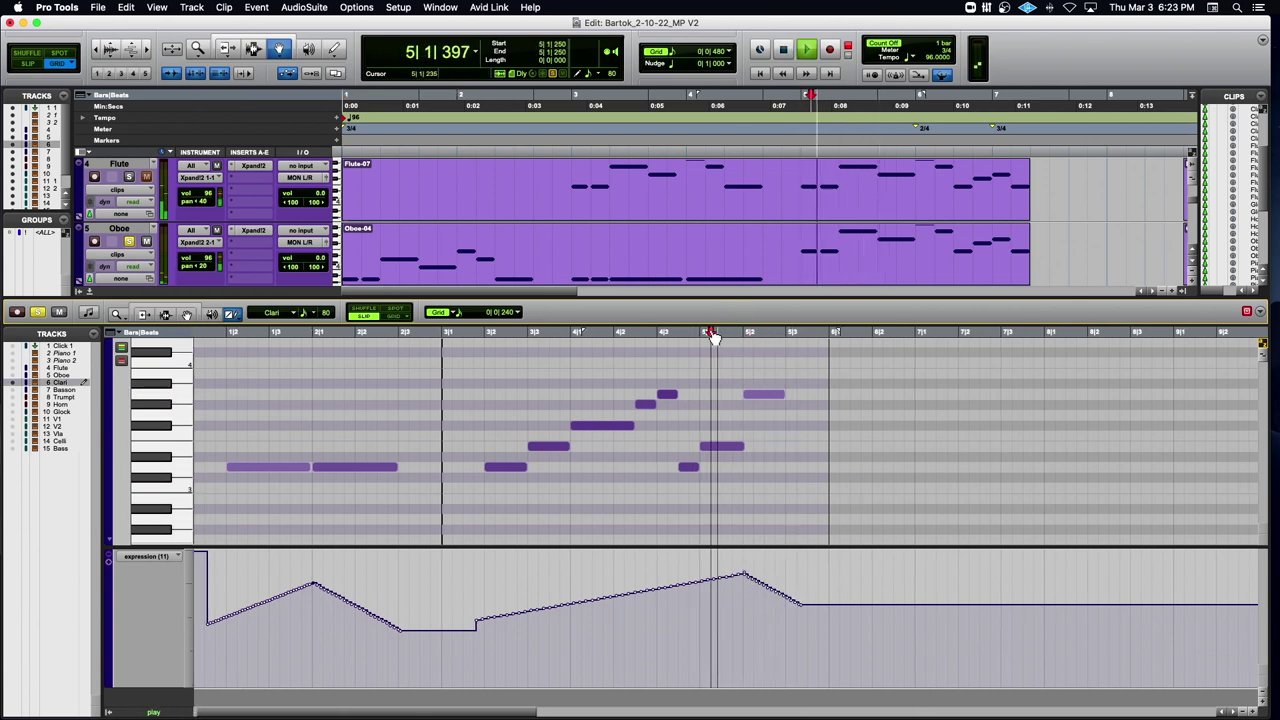
{"action": "key", "text": "space"}
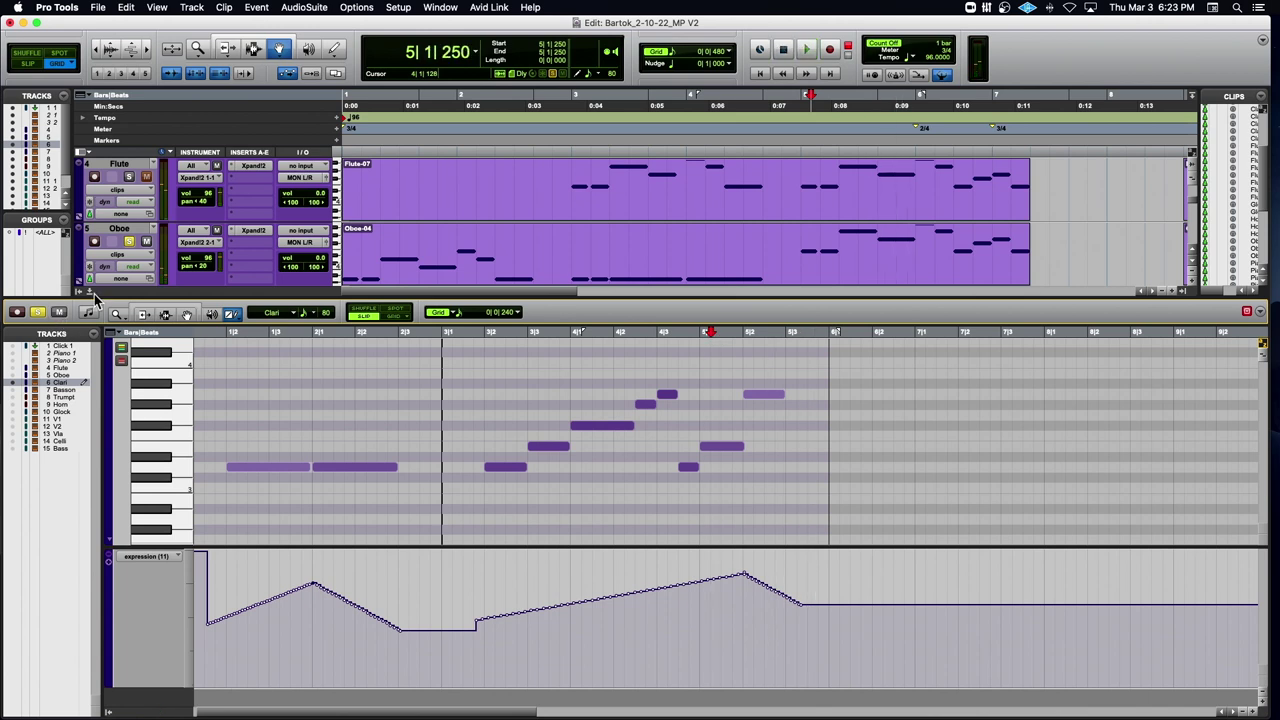
Open the Bassoon clip in the MIDI editor, draw its expression rising from 1|1 to about 2|3, and play it from the start.
{"action": "left_click", "coordinate": [89, 292]}
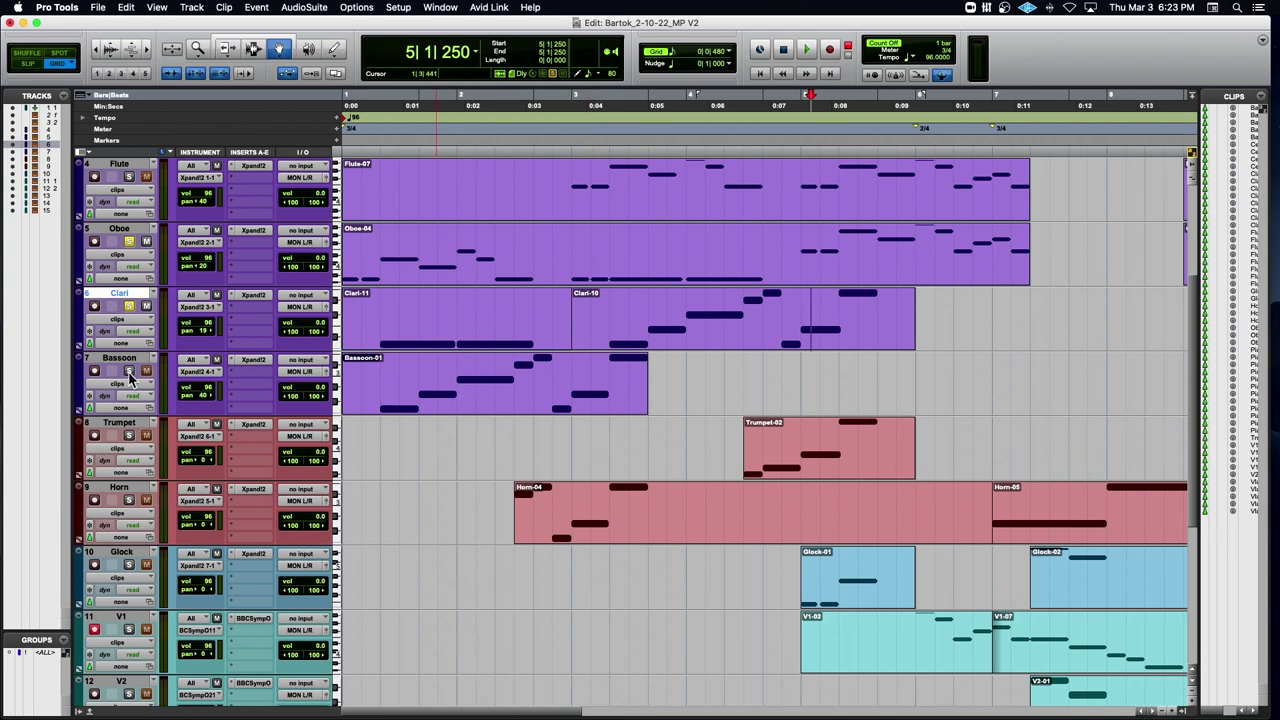
{"action": "double_click", "coordinate": [498, 396]}
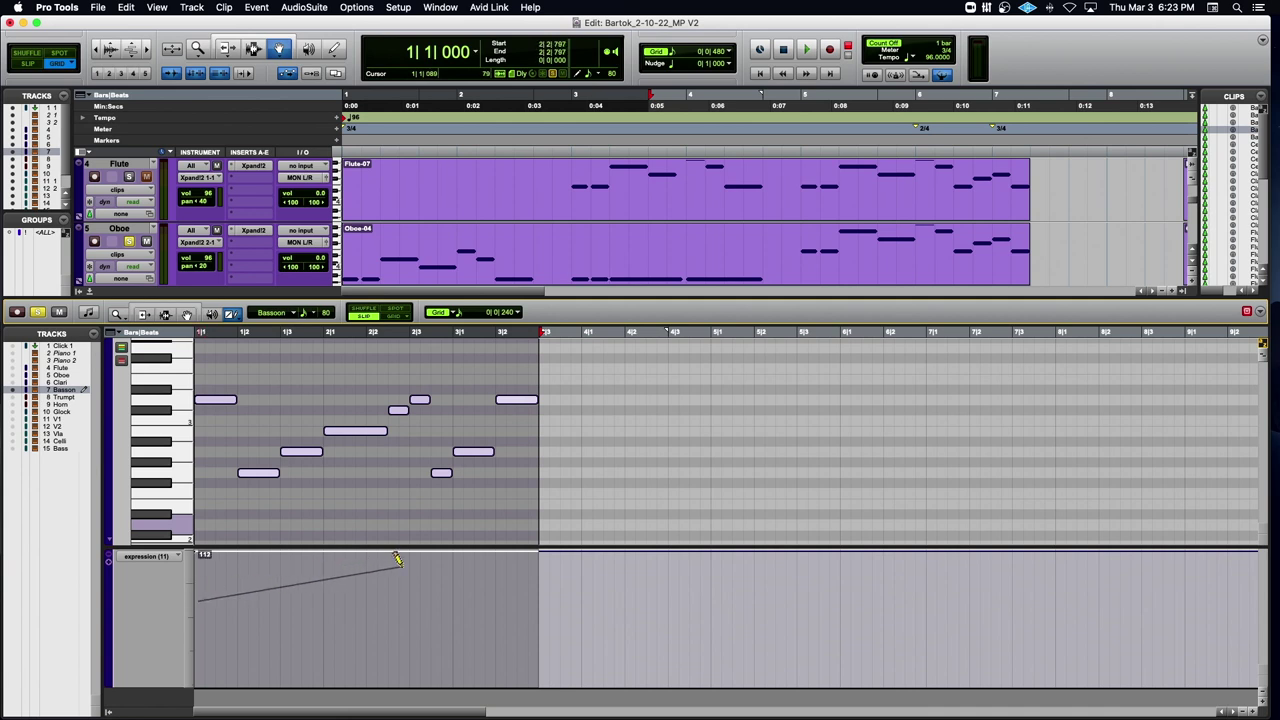
{"action": "left_click_drag", "start_coordinate": [398, 560], "coordinate": [393, 560]}
{"action": "left_click_drag", "start_coordinate": [219, 594], "coordinate": [167, 612]}
{"action": "key", "text": "space"}
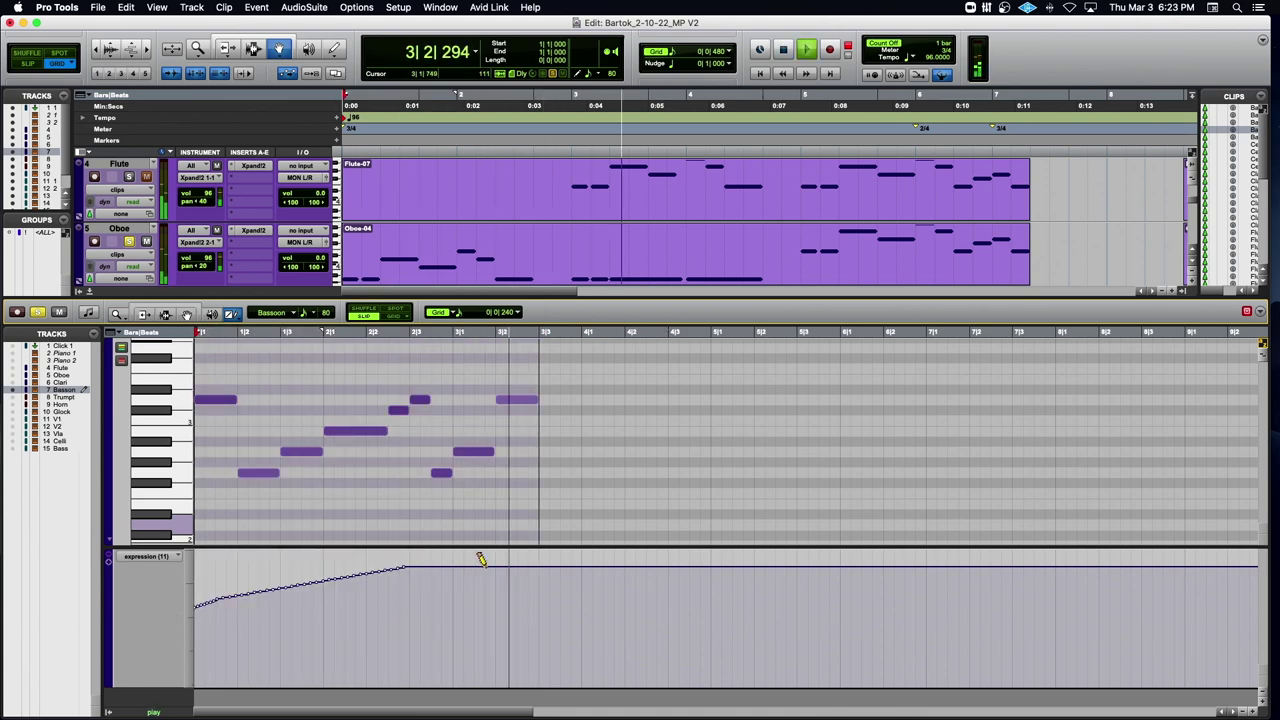
{"action": "key", "text": "space"}
Draw Bassoon's expression falling from just before 3|2 to 3|3, and play the phrase from the start.
{"action": "left_click_drag", "start_coordinate": [486, 567], "coordinate": [546, 589]}
{"action": "key", "text": "space"}
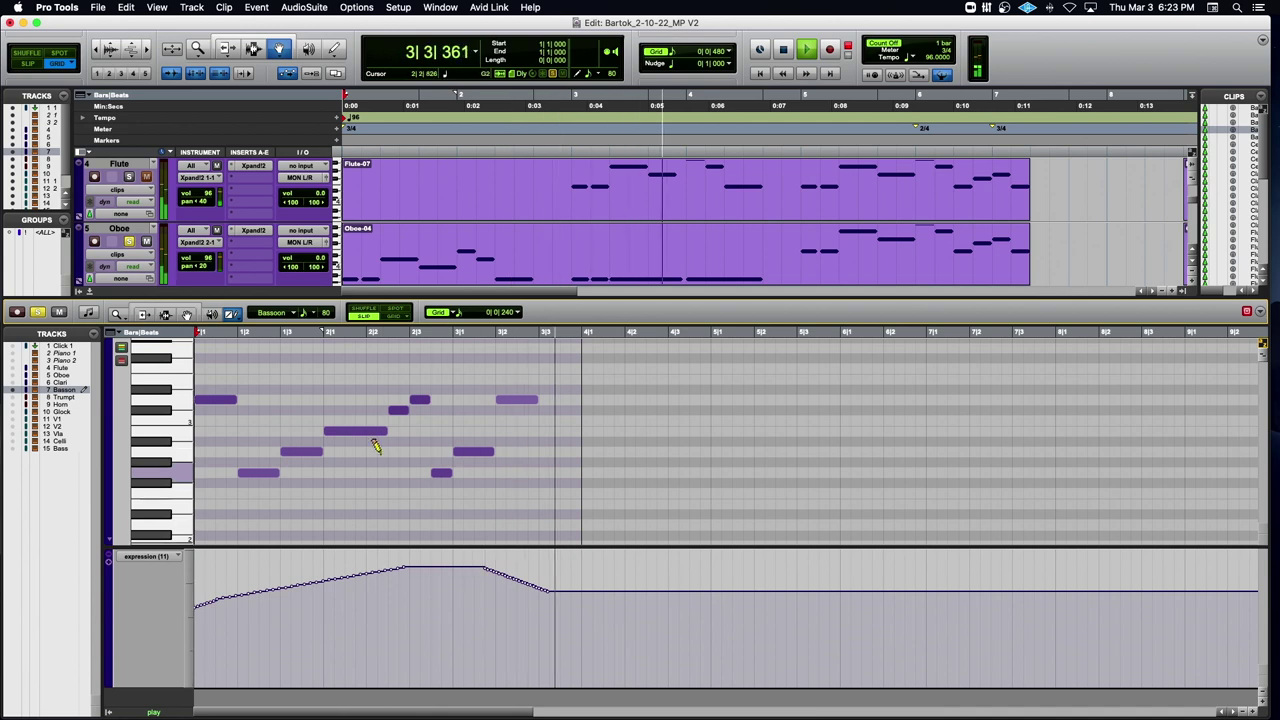
{"action": "key", "text": "space"}
Open and solo Flute's first clip, and draw its expression rising from just before 3|1 to 3|3 and falling from about 4|2 to 4|3.
{"action": "left_click", "coordinate": [89, 292]}
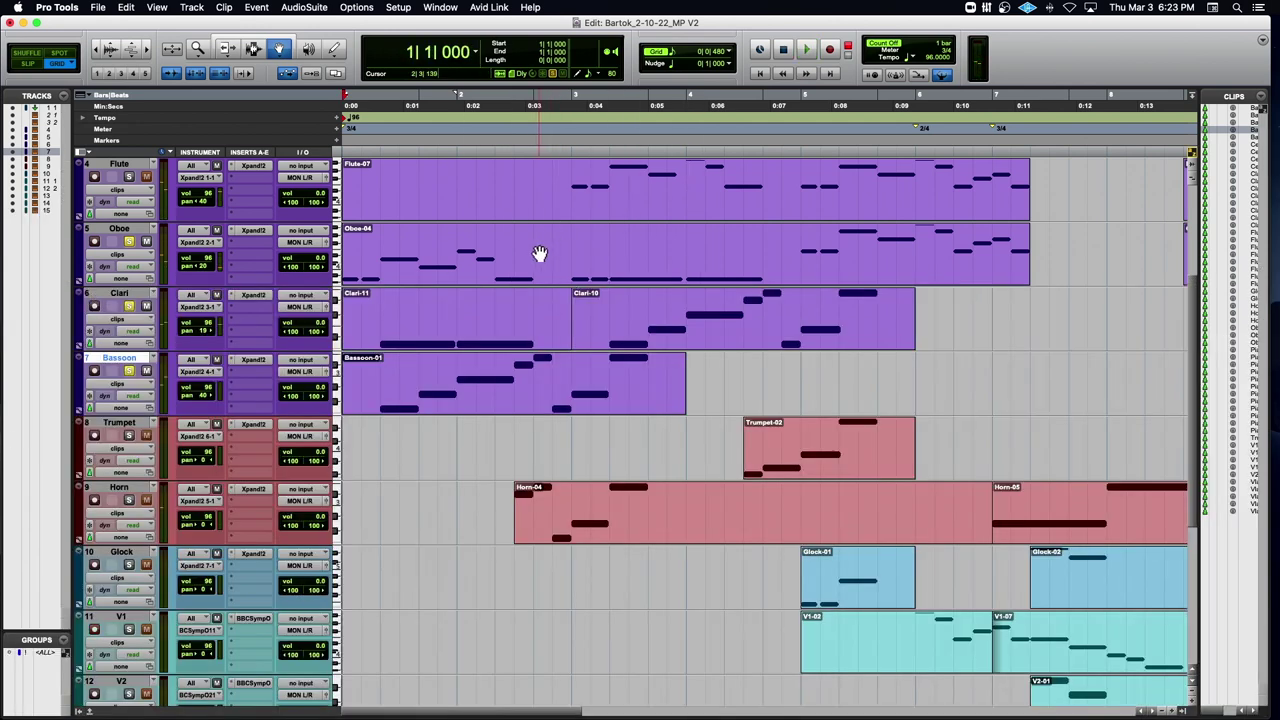
{"action": "double_click", "coordinate": [625, 193]}
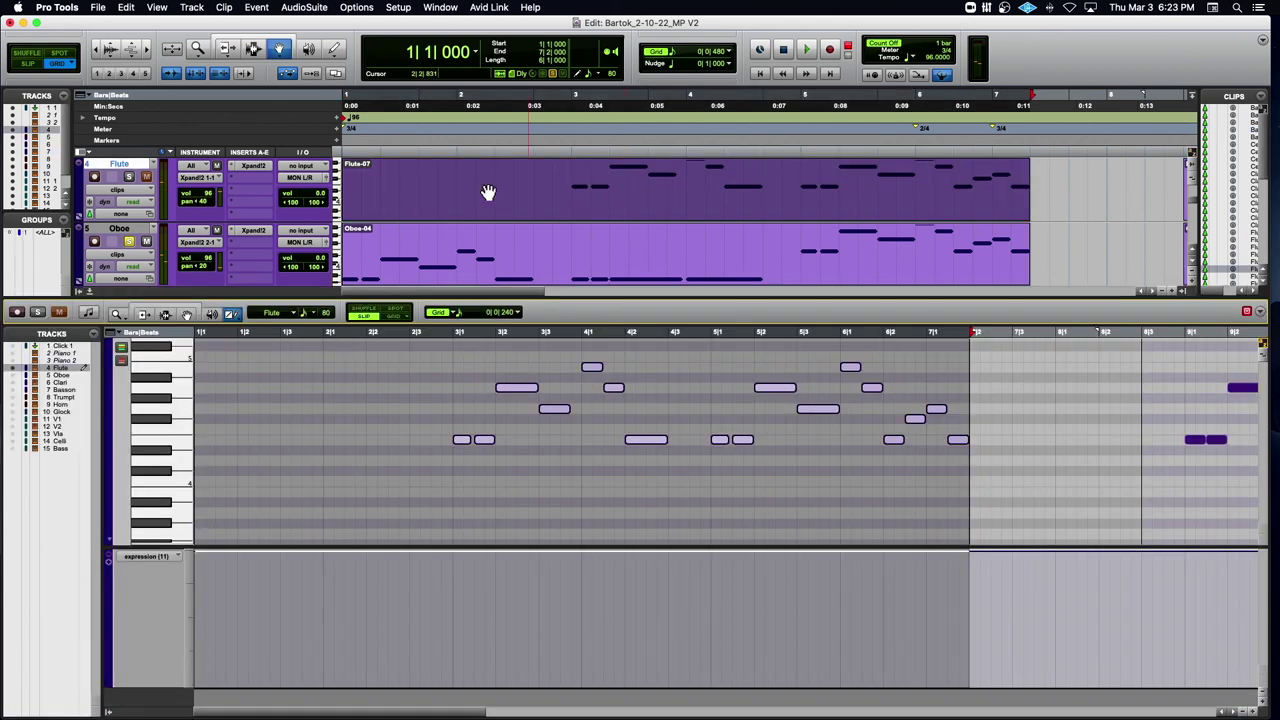
{"action": "left_click", "coordinate": [129, 177]}
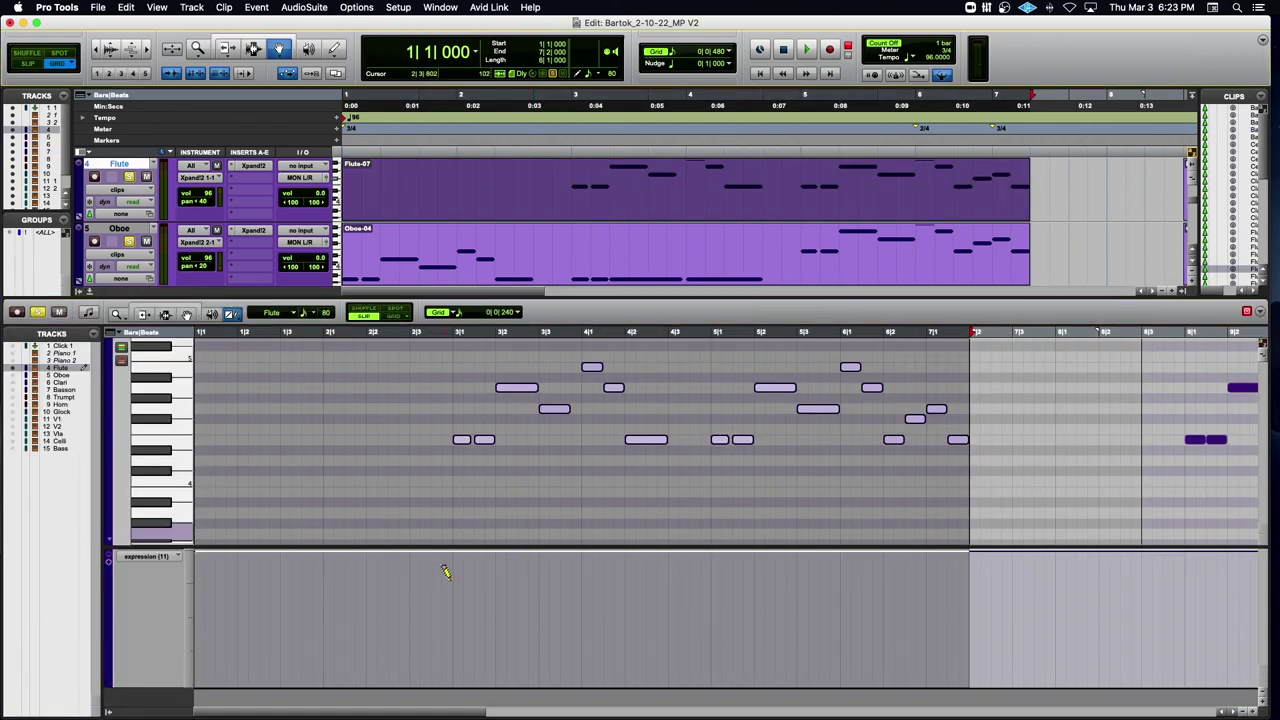
{"action": "left_click_drag", "start_coordinate": [427, 587], "coordinate": [523, 562]}
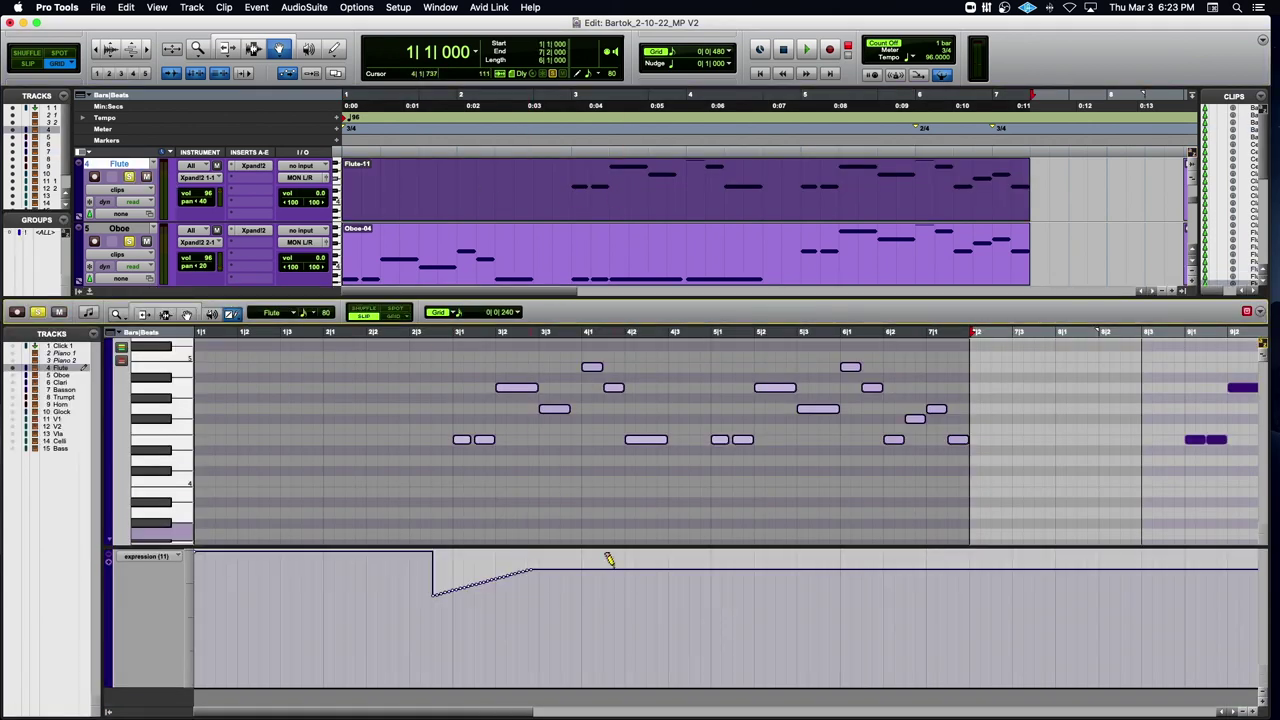
{"action": "left_click_drag", "start_coordinate": [615, 562], "coordinate": [672, 591]}
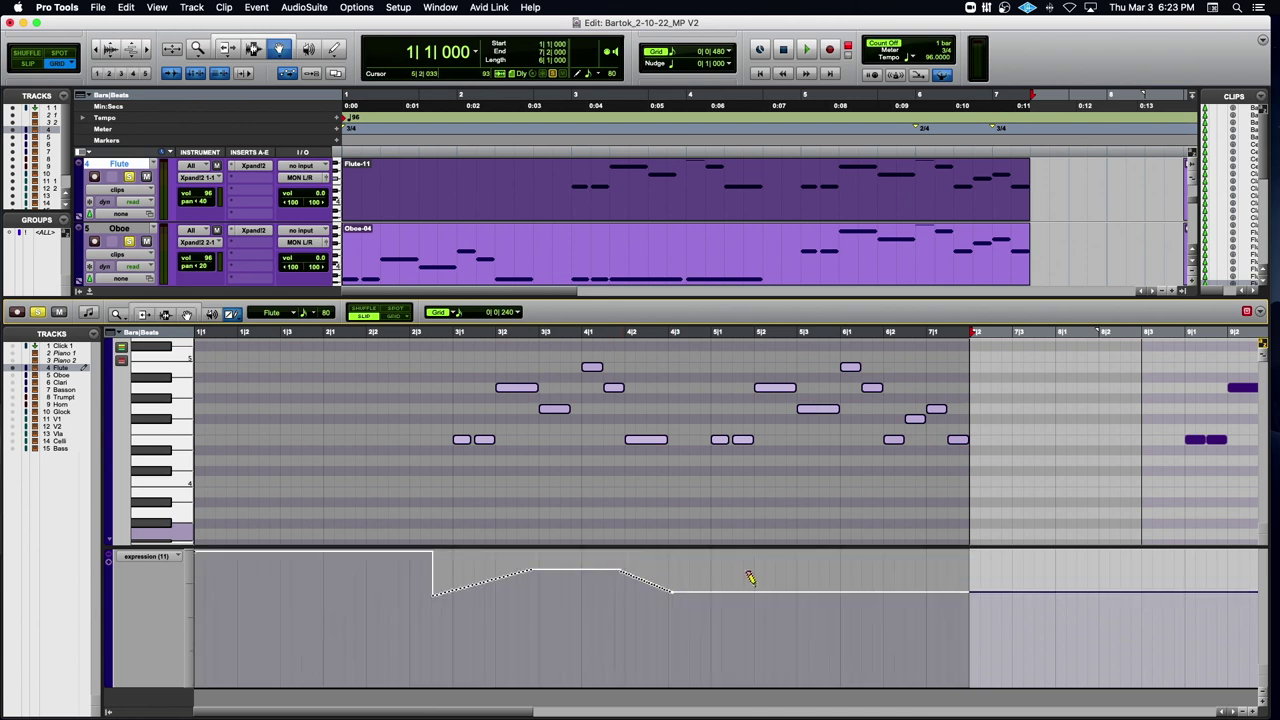
Draw Flute's expression rising from about 5|1 to just before 5|3 and falling from 7|1 to past 7|2, and play from 2|3.
{"action": "left_click_drag", "start_coordinate": [775, 565], "coordinate": [783, 572]}
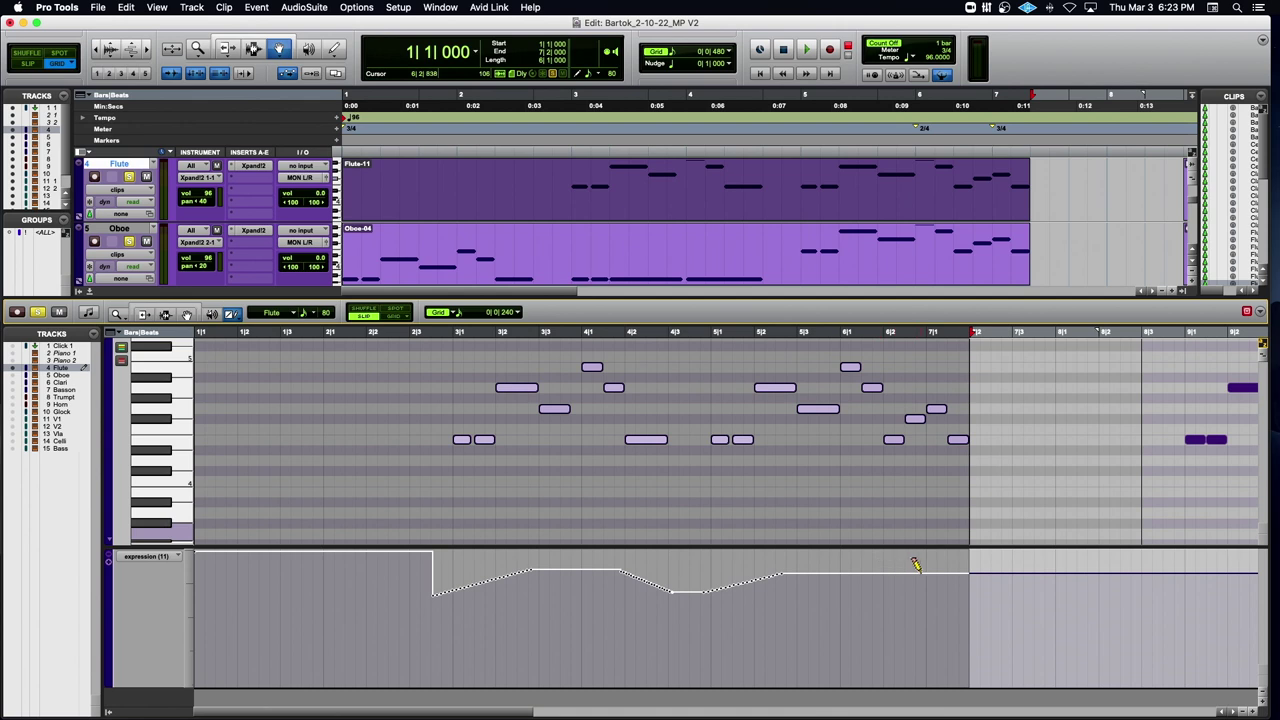
{"action": "left_click_drag", "start_coordinate": [985, 590], "coordinate": [990, 599]}
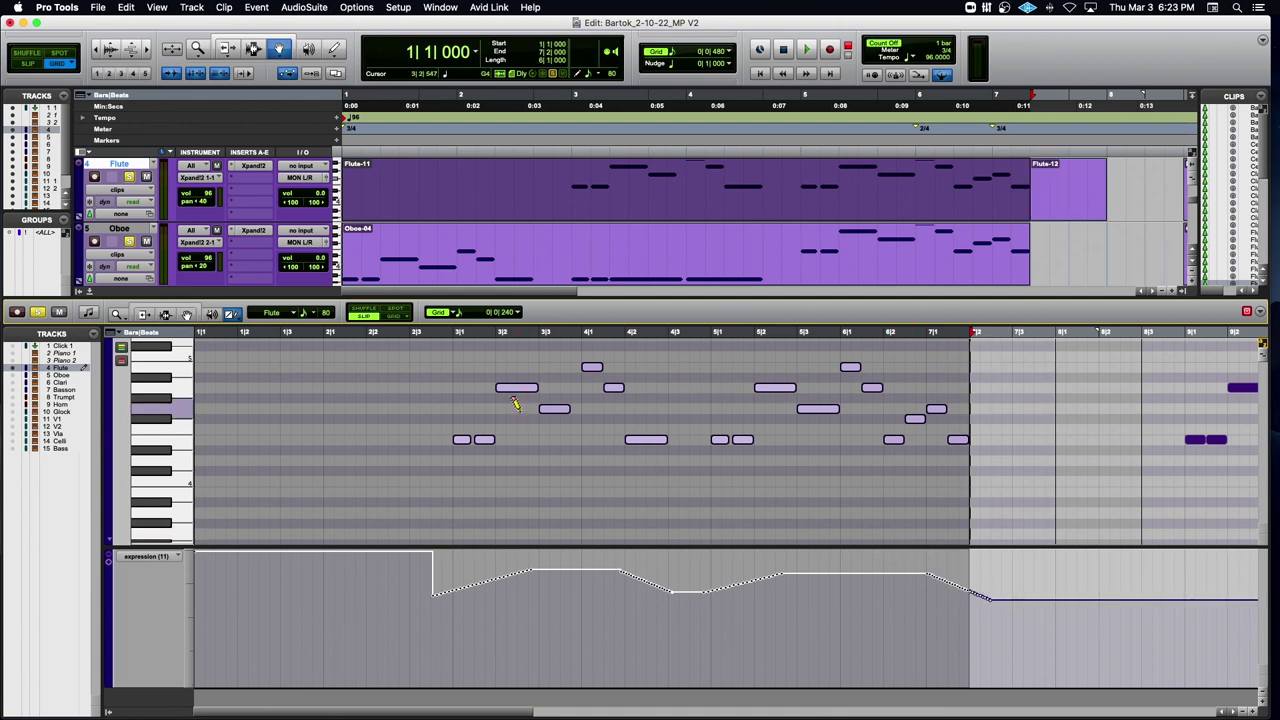
{"action": "left_click", "coordinate": [422, 333]}
{"action": "key", "text": "space"}
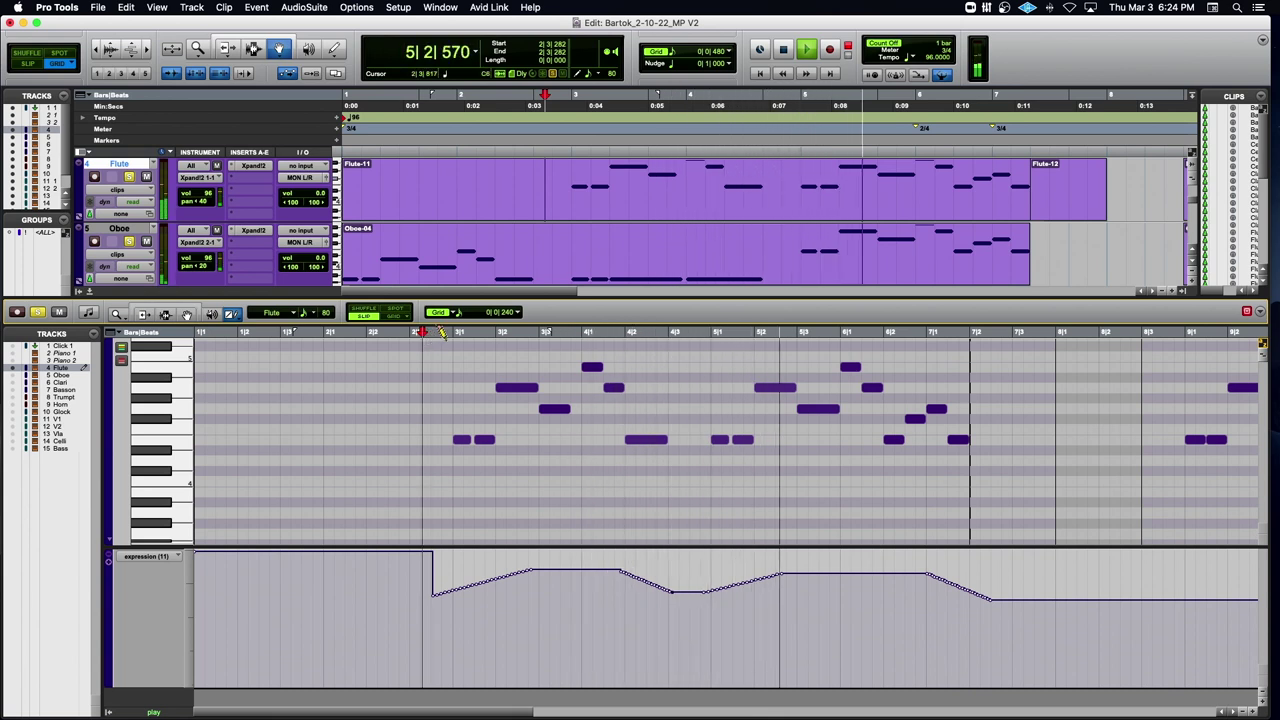
{"action": "key", "text": "space"}
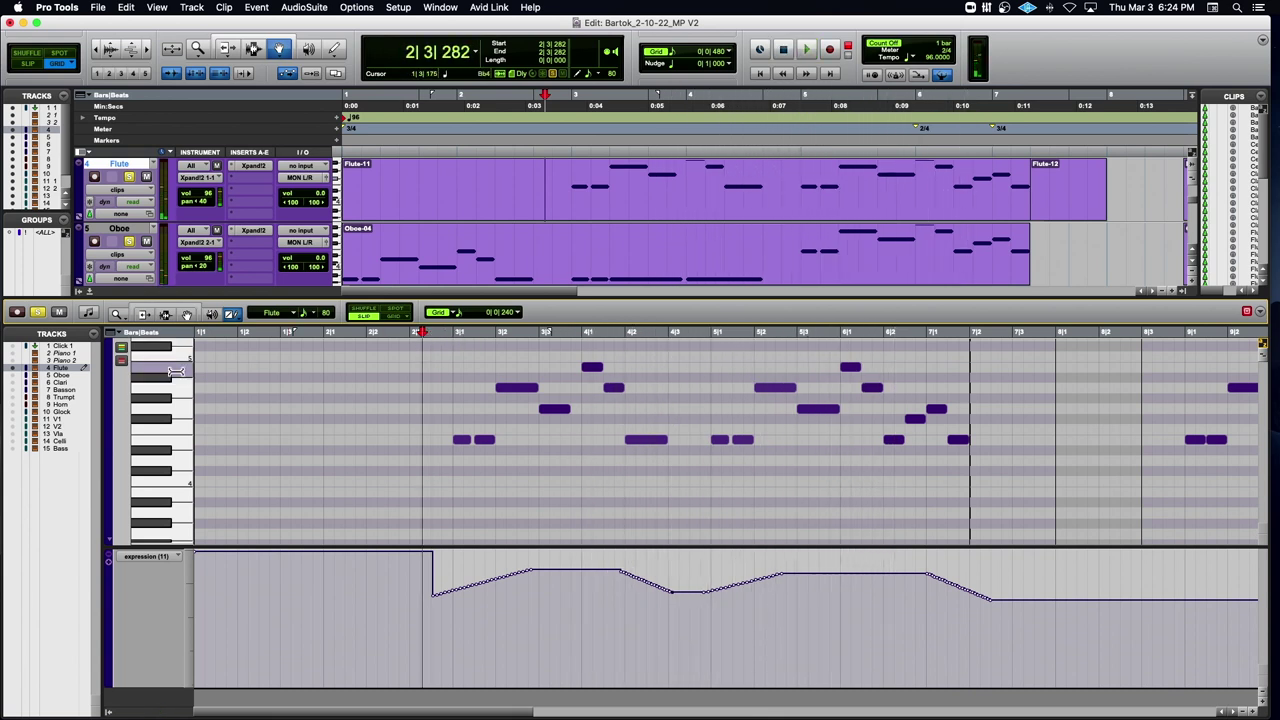
Show Oboe, draw its expression rising from before 5|1 to 5|3 and falling from 7|1 to 7|2, and play from 4|3.
{"action": "left_click", "coordinate": [14, 373]}
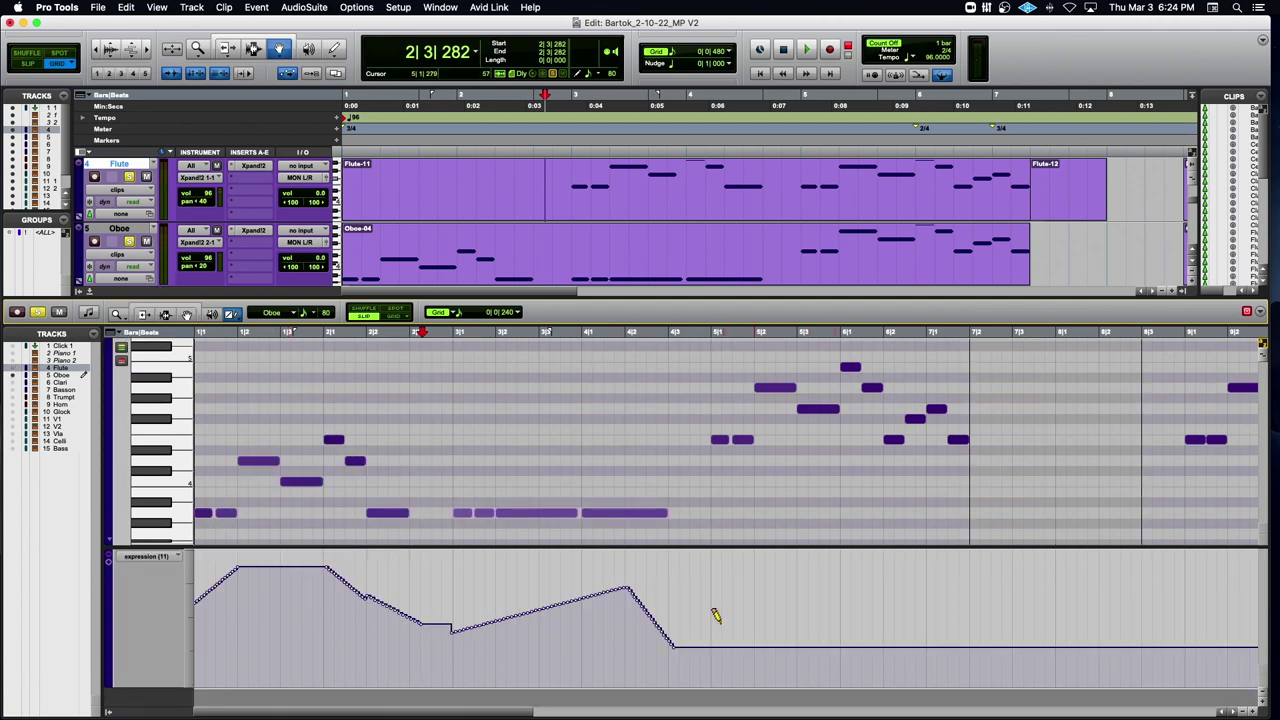
{"action": "left_click_drag", "start_coordinate": [798, 598], "coordinate": [808, 600]}
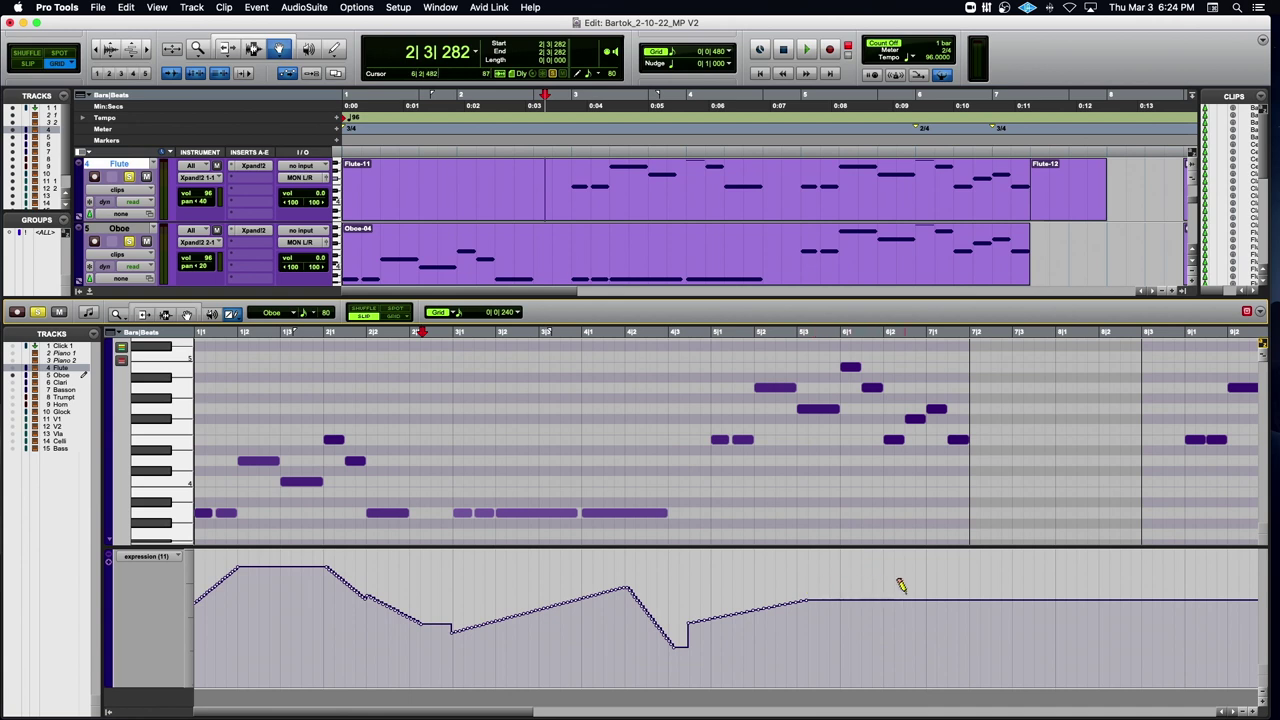
{"action": "left_click_drag", "start_coordinate": [965, 615], "coordinate": [972, 624]}
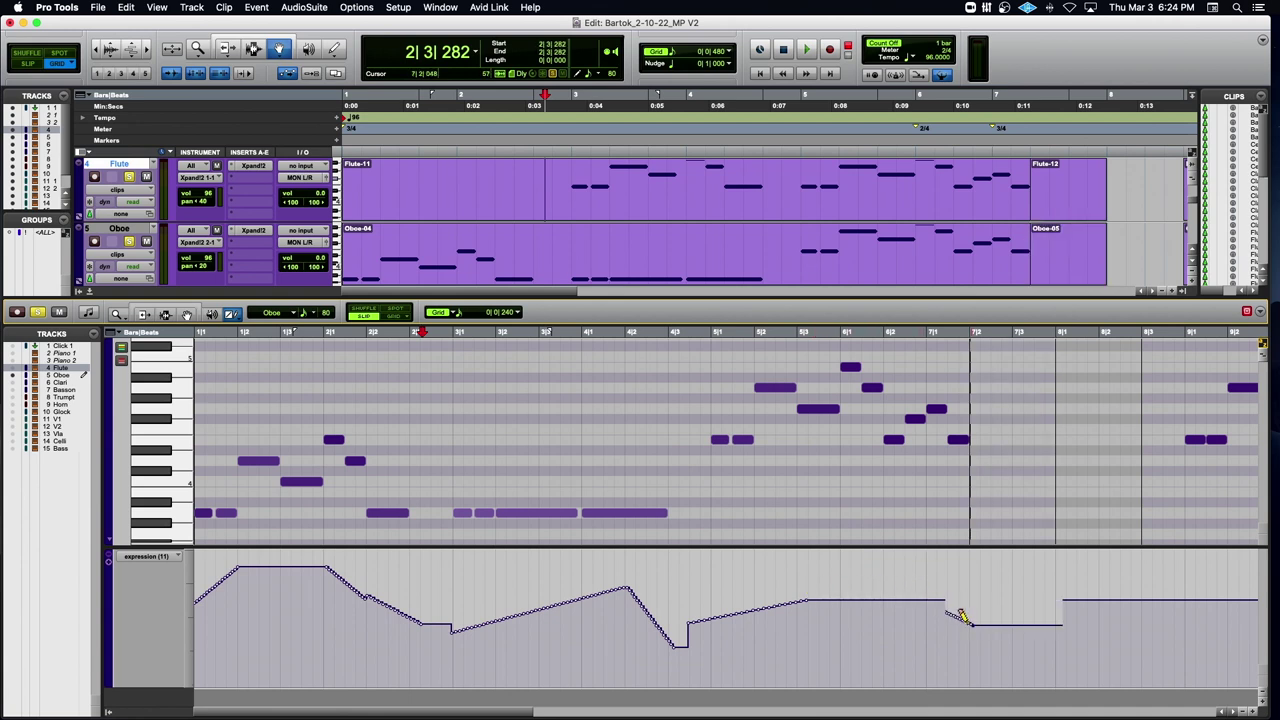
{"action": "left_click", "coordinate": [686, 334]}
{"action": "key", "text": "space"}
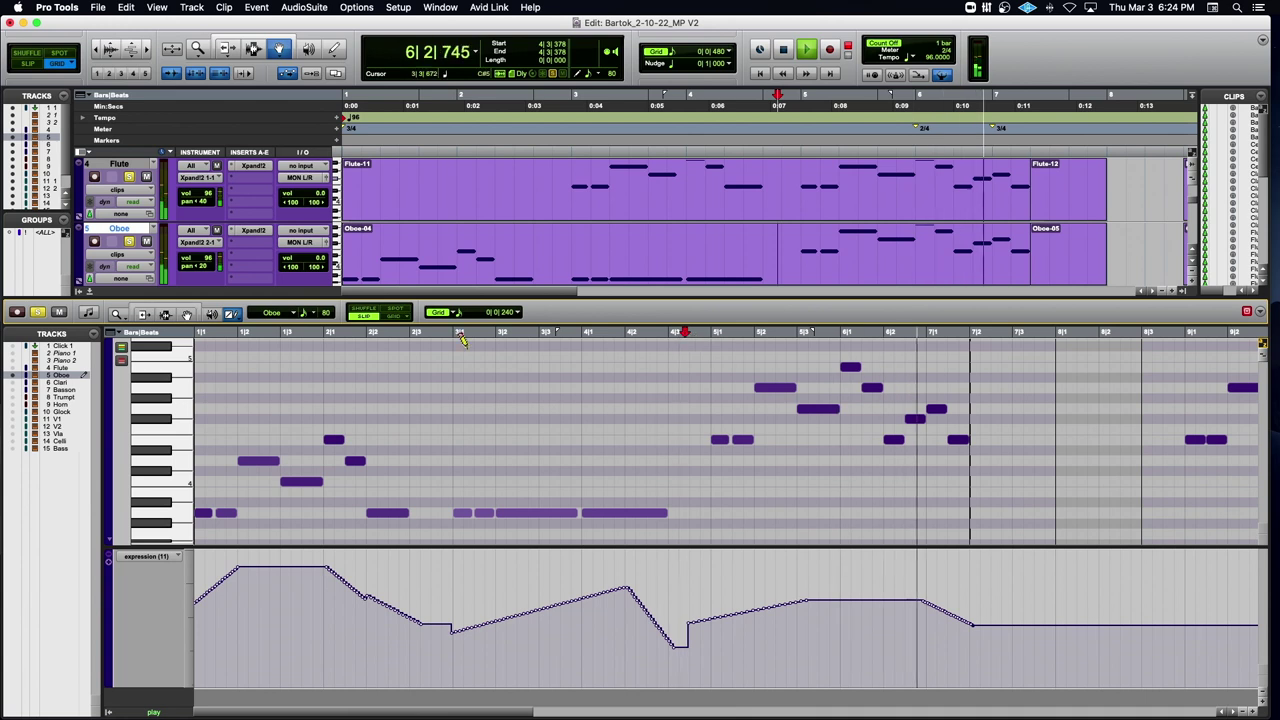
{"action": "key", "text": "space"}
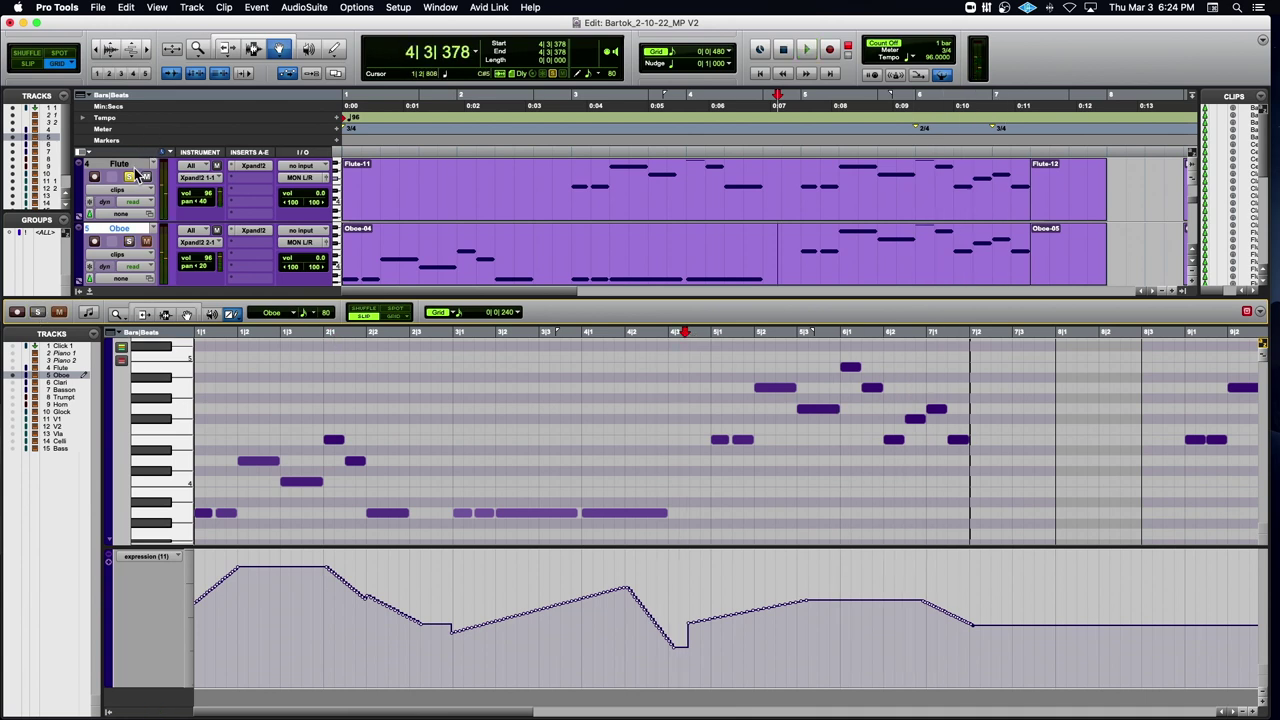
Take Flute out of solo and play all the parts together from the start.
{"action": "left_click", "coordinate": [130, 176]}
{"action": "key", "text": "Return"}
{"action": "key", "text": "space"}
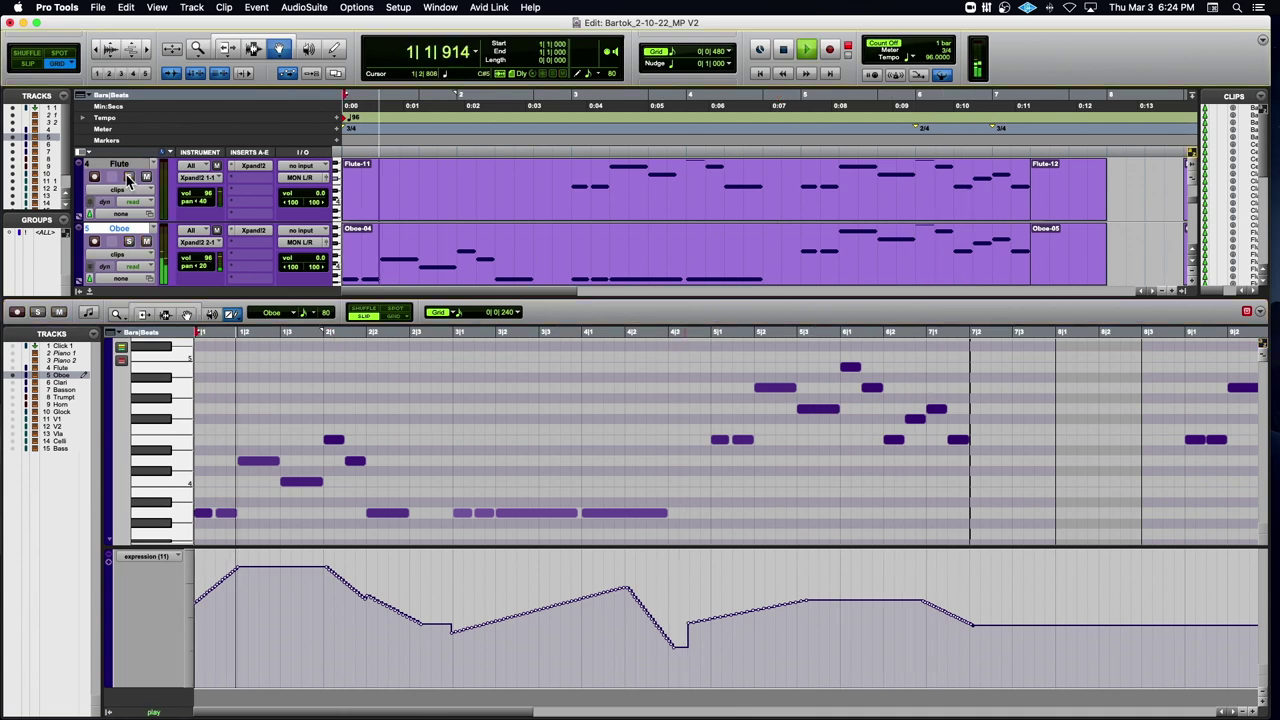
Open Horn's first clip in the MIDI editor with the track soloed, and play its phrase from about 2|2.
{"action": "left_click", "coordinate": [91, 292]}
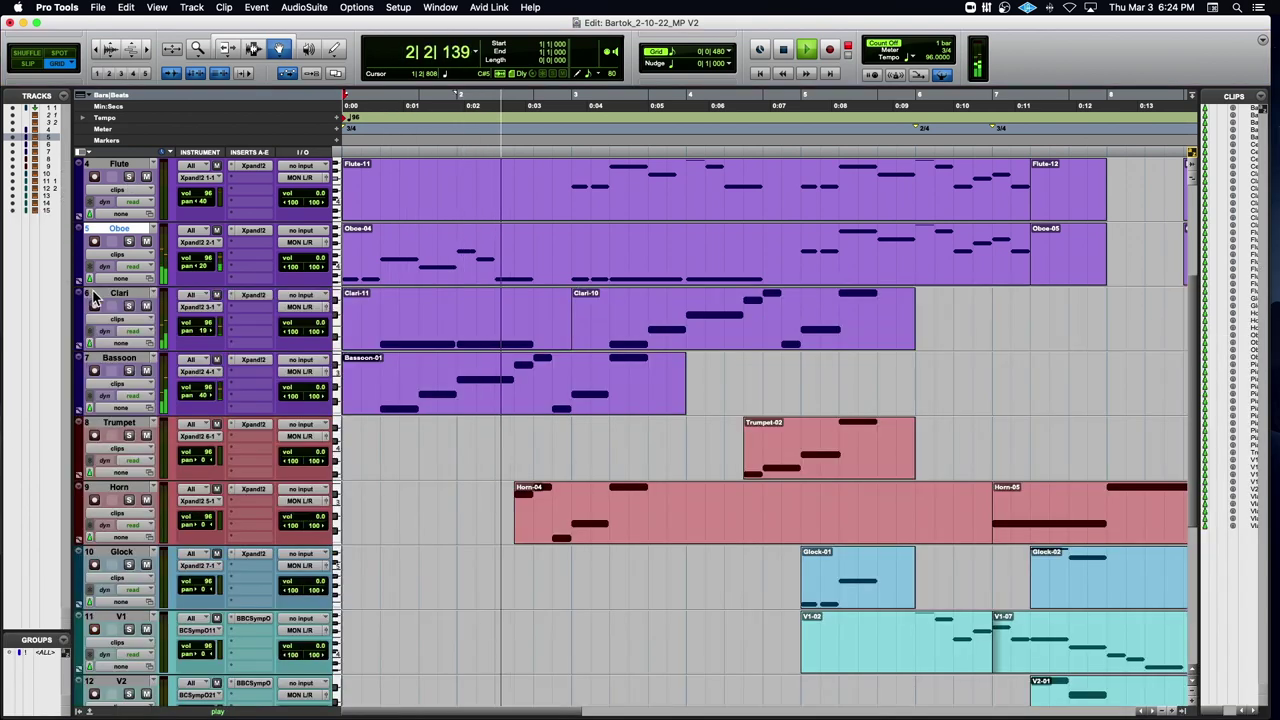
{"action": "double_click", "coordinate": [630, 505]}
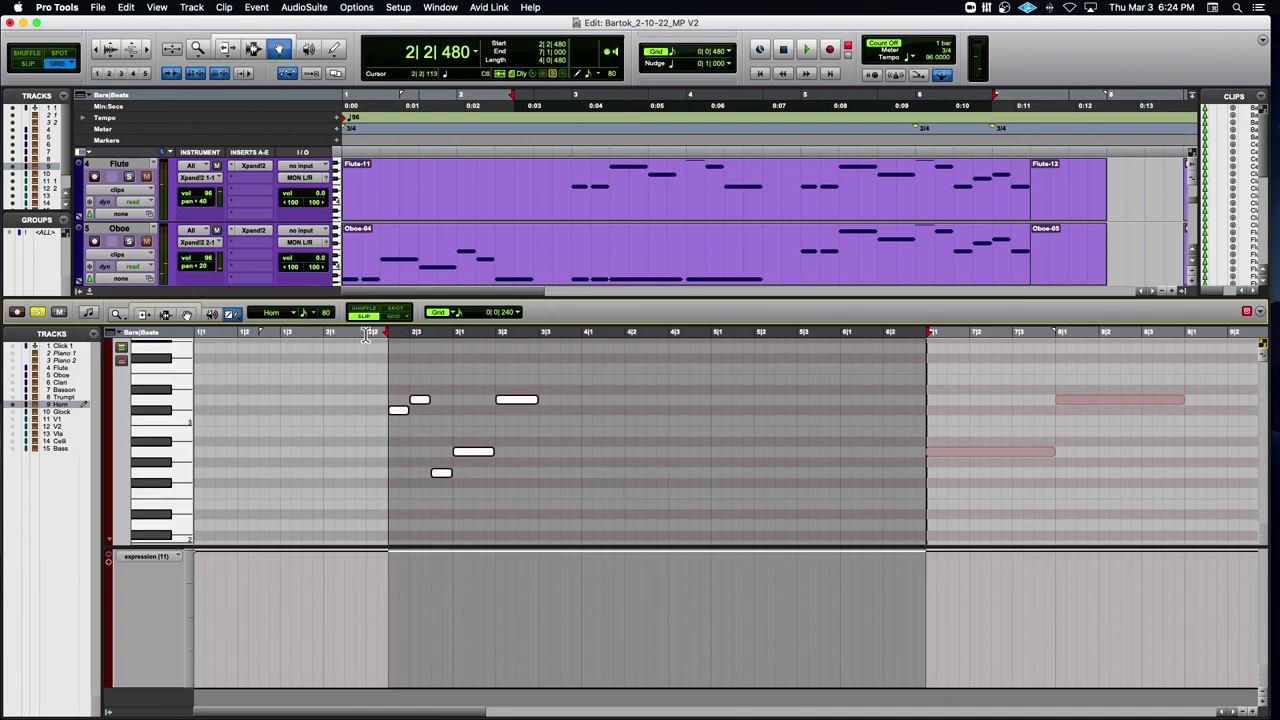
{"action": "left_click", "coordinate": [371, 488]}
{"action": "key", "text": "space"}
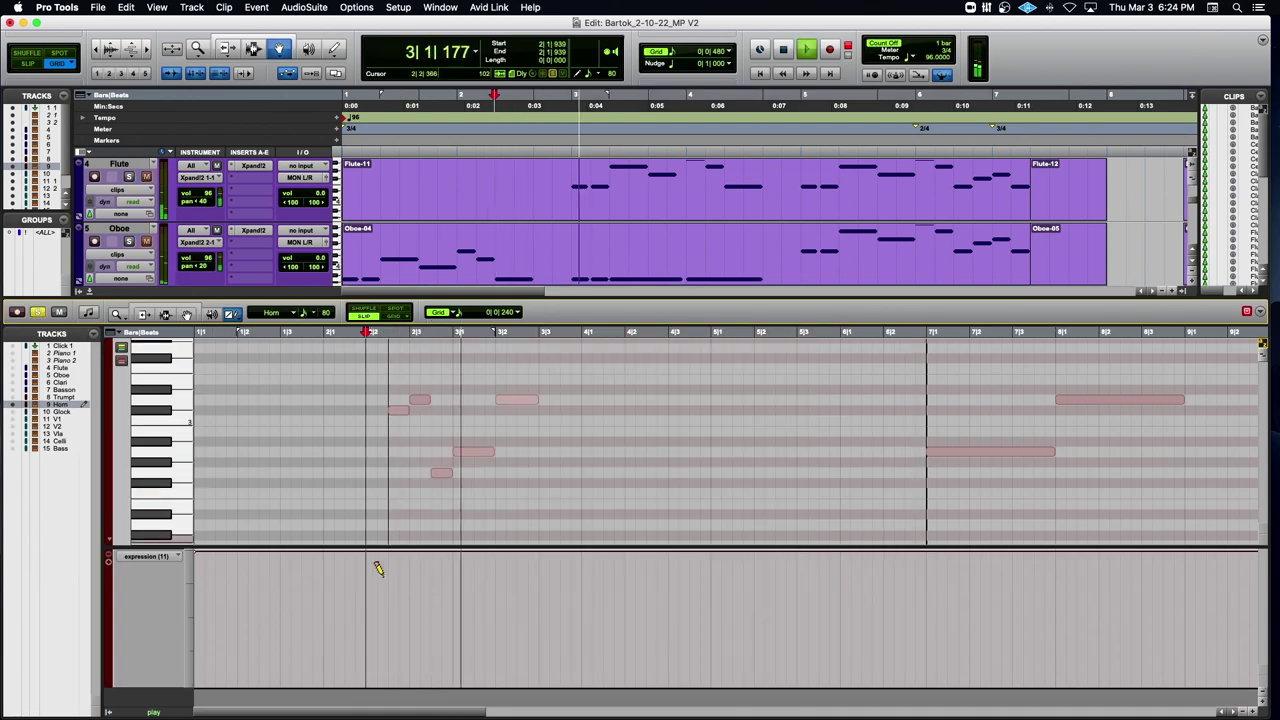
{"action": "key", "text": "space"}
Draw Horn's expression rising from just past 2|2 to about 3|1 and falling from 3|2 to 3|3, and play the phrase.
{"action": "mouse_move", "coordinate": [380, 576]}
{"action": "left_mouse_down"}
{"action": "mouse_move", "coordinate": [474, 551]}
{"action": "mouse_move", "coordinate": [540, 601]}
{"action": "left_mouse_up"}
{"action": "key", "text": "space"}
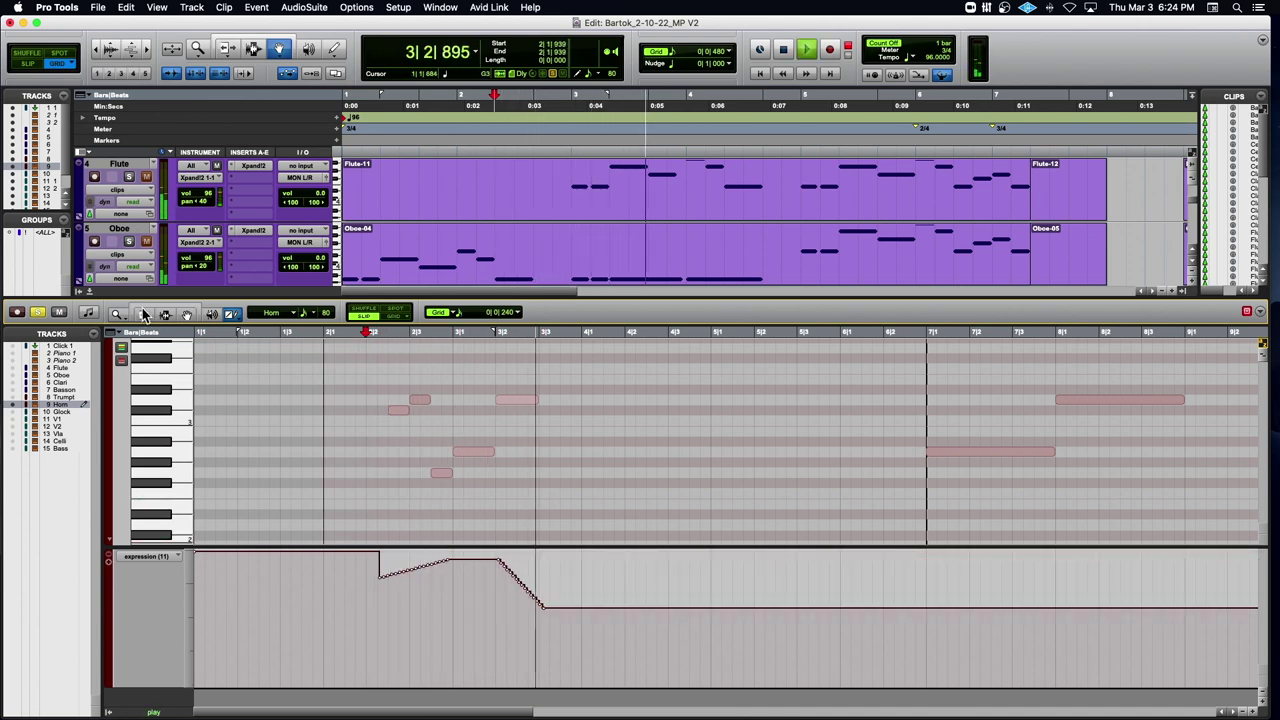
{"action": "key", "text": "space"}
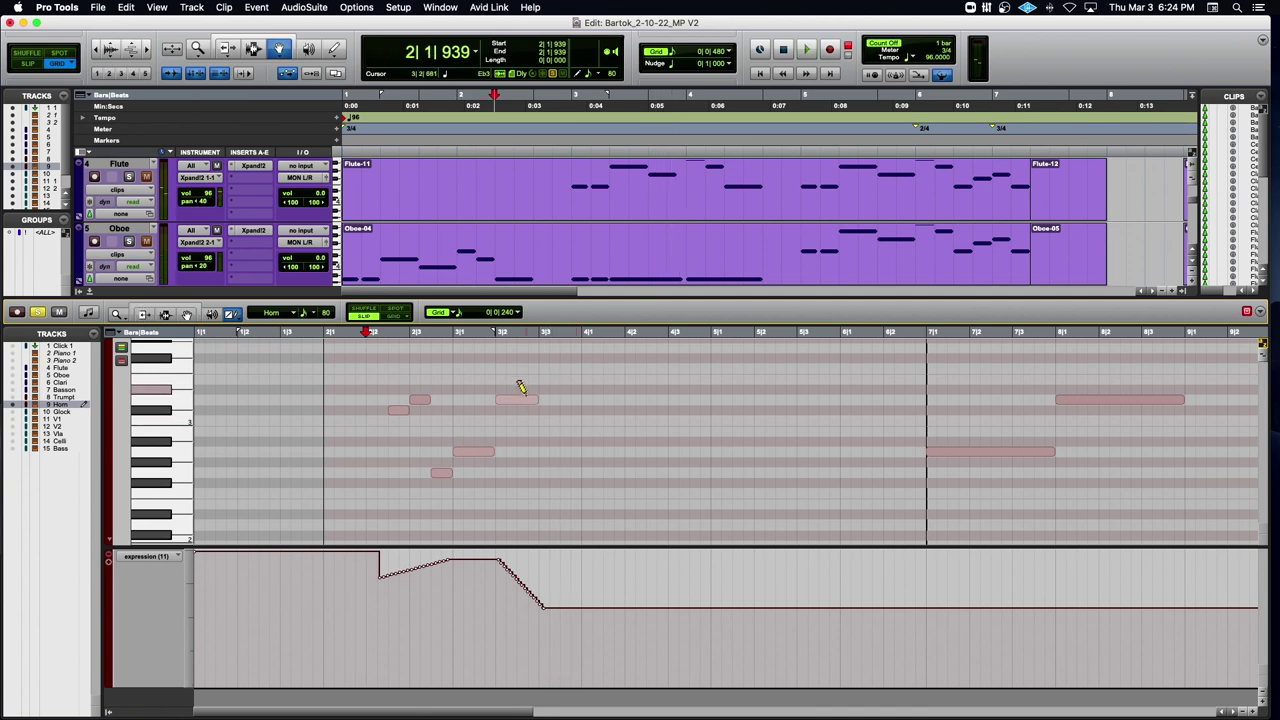
Lengthen Horn's note at 3|2 so it ends at 3|3|761, and play it back.
{"action": "left_click_drag", "start_coordinate": [534, 401], "coordinate": [572, 401]}
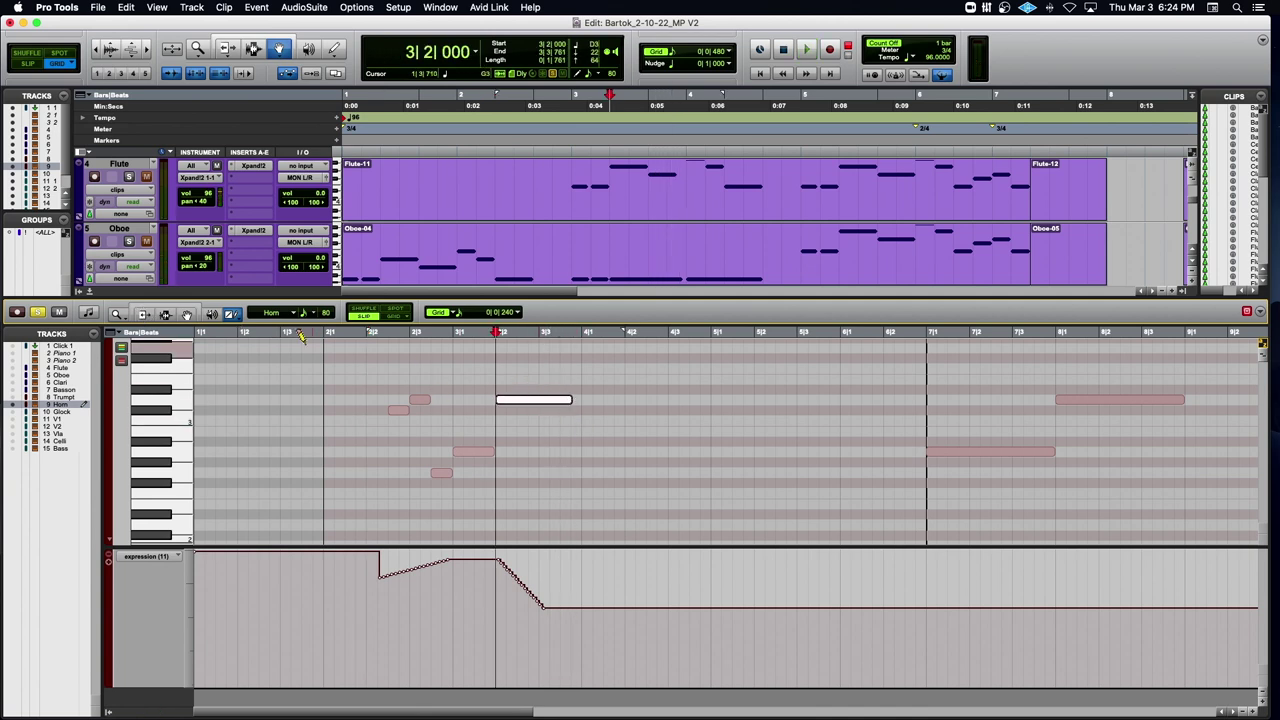
{"action": "key", "text": "space"}
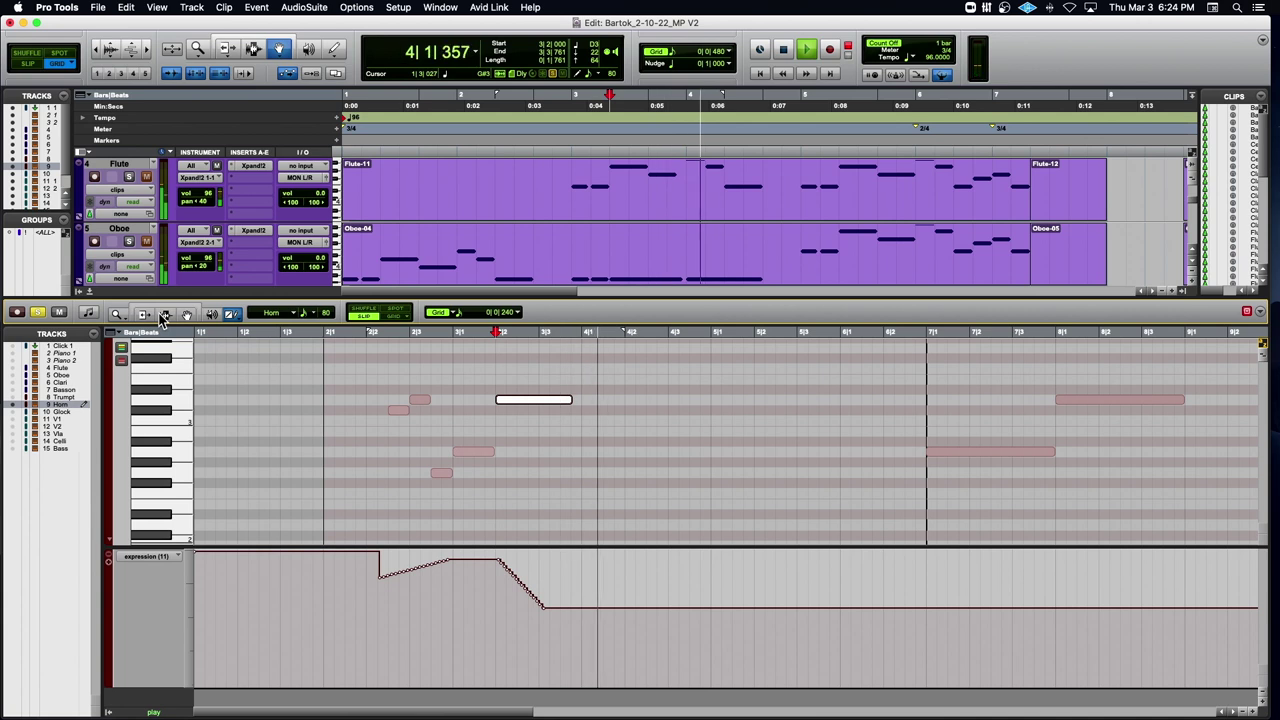
{"action": "key", "text": "space"}
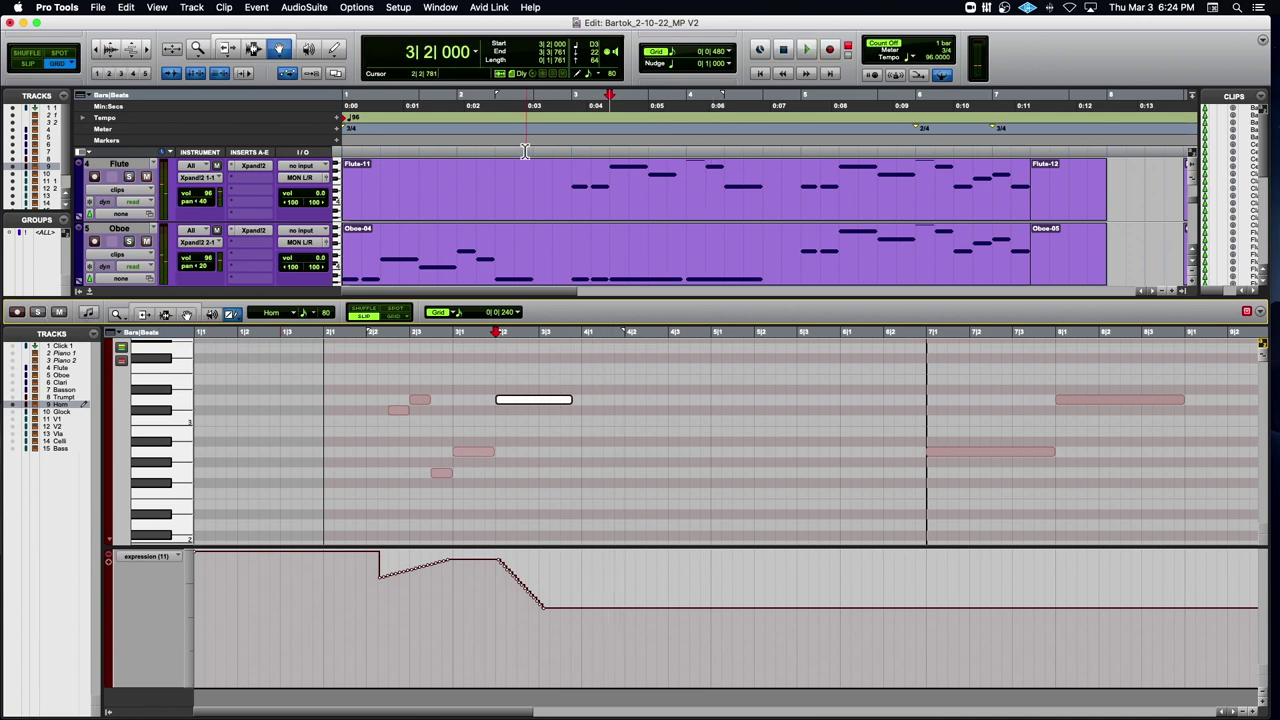
Play the parts together from 2|2|480 and close the MIDI editor.
{"action": "left_click", "coordinate": [522, 146]}
{"action": "key", "text": "space"}
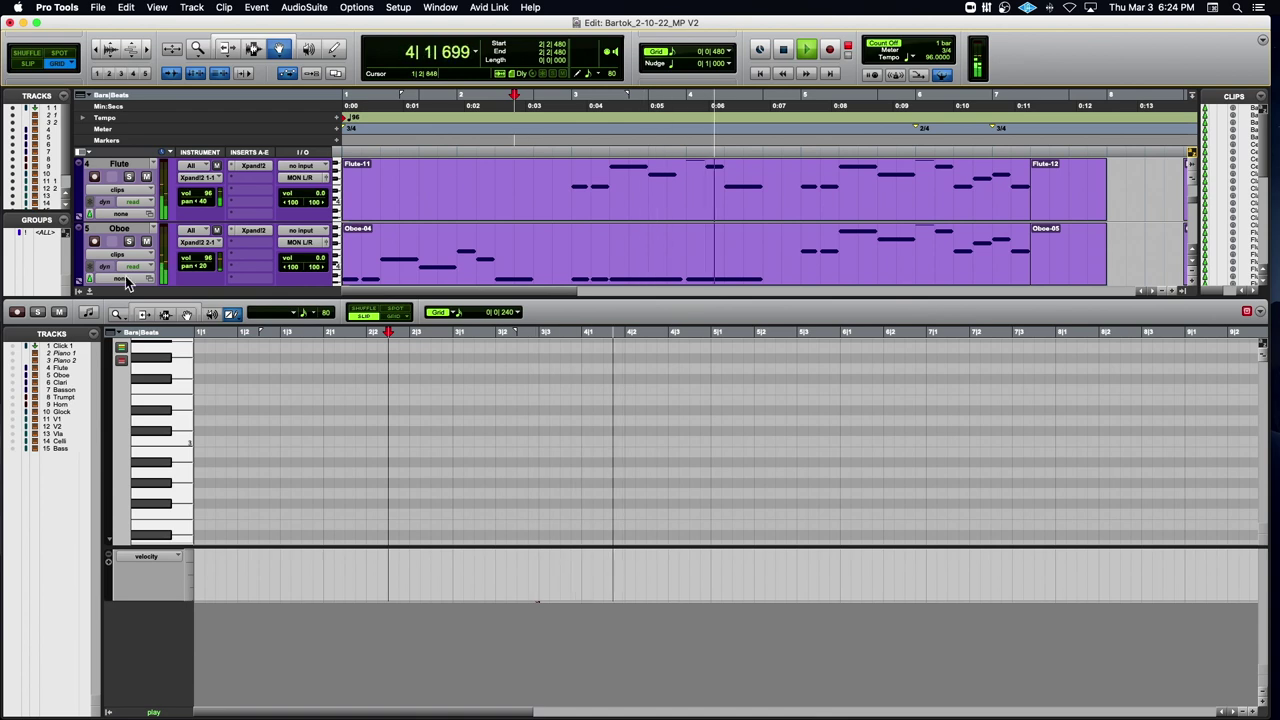
{"action": "key", "text": "space"}
{"action": "left_click", "coordinate": [89, 292]}
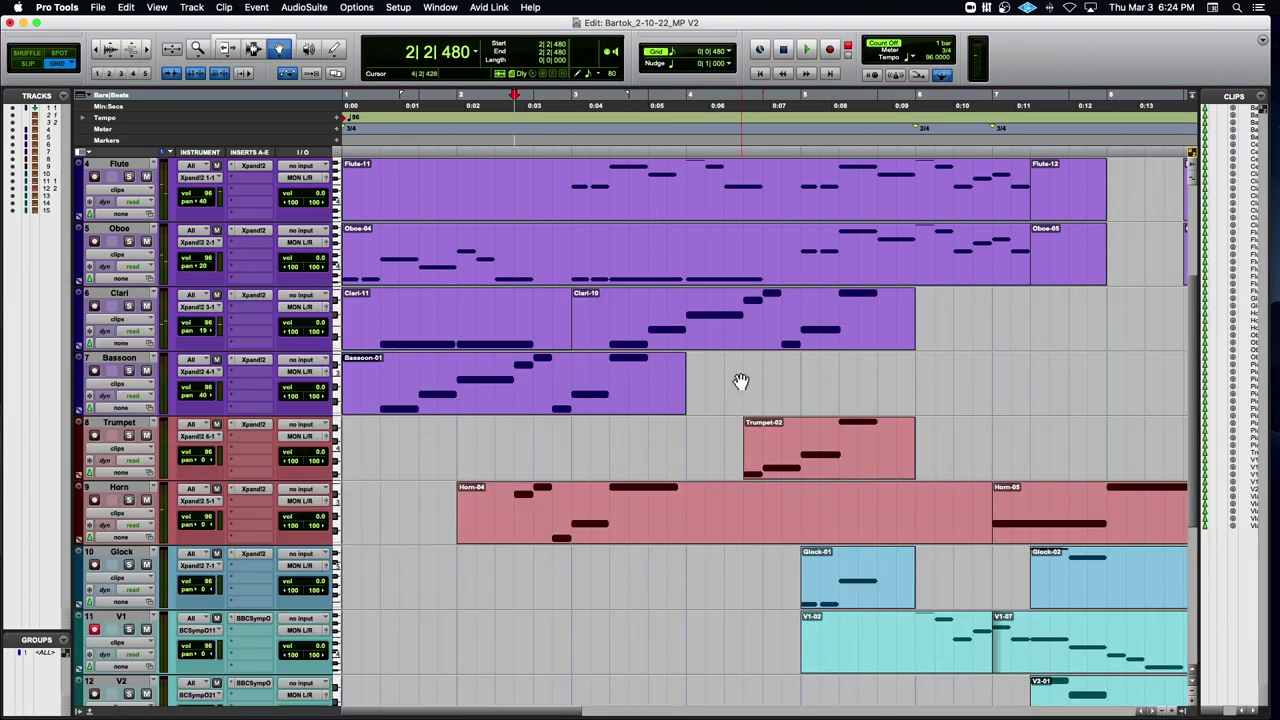
Open Trumpet's clip in the MIDI editor and draw its expression rising from about 4|2 to 5|2 and falling to about 6|1.
{"action": "double_click", "coordinate": [795, 470]}
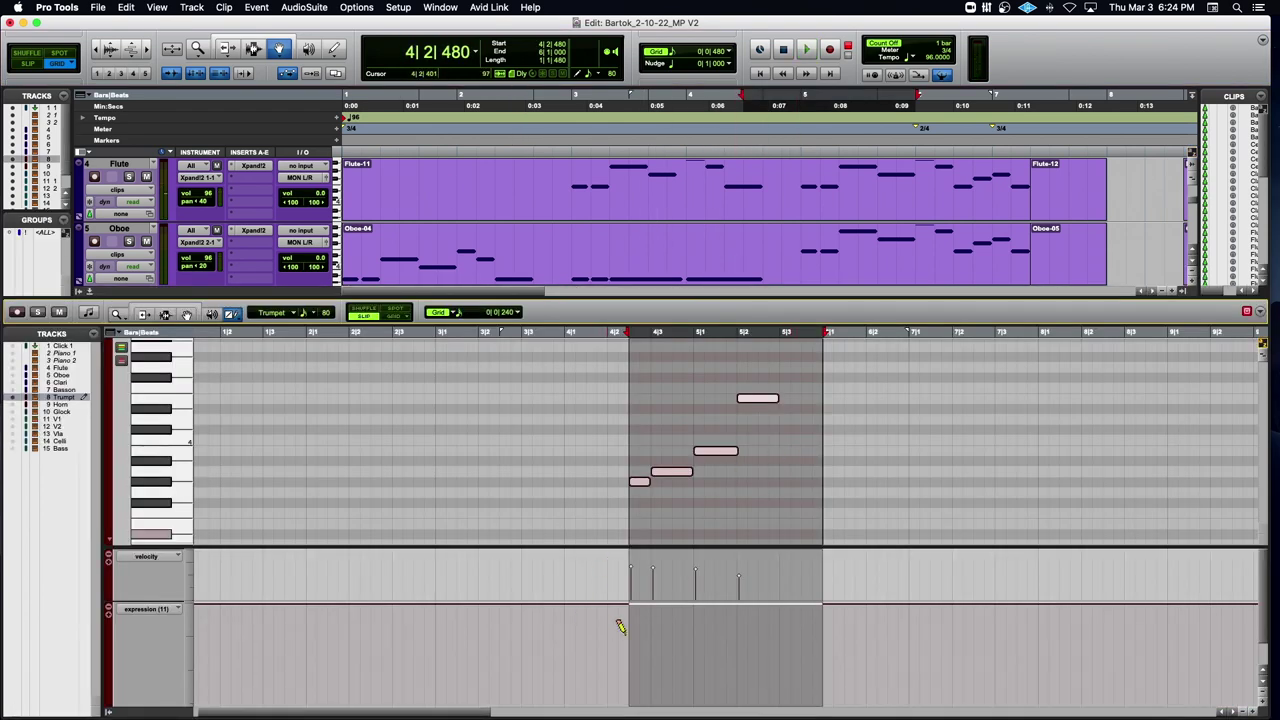
{"action": "left_click_drag", "start_coordinate": [736, 619], "coordinate": [823, 652]}
Play Trumpet's phrase with the other parts from 4|1|291 and close the MIDI editor.
{"action": "left_click", "coordinate": [580, 336]}
{"action": "key", "text": "space"}
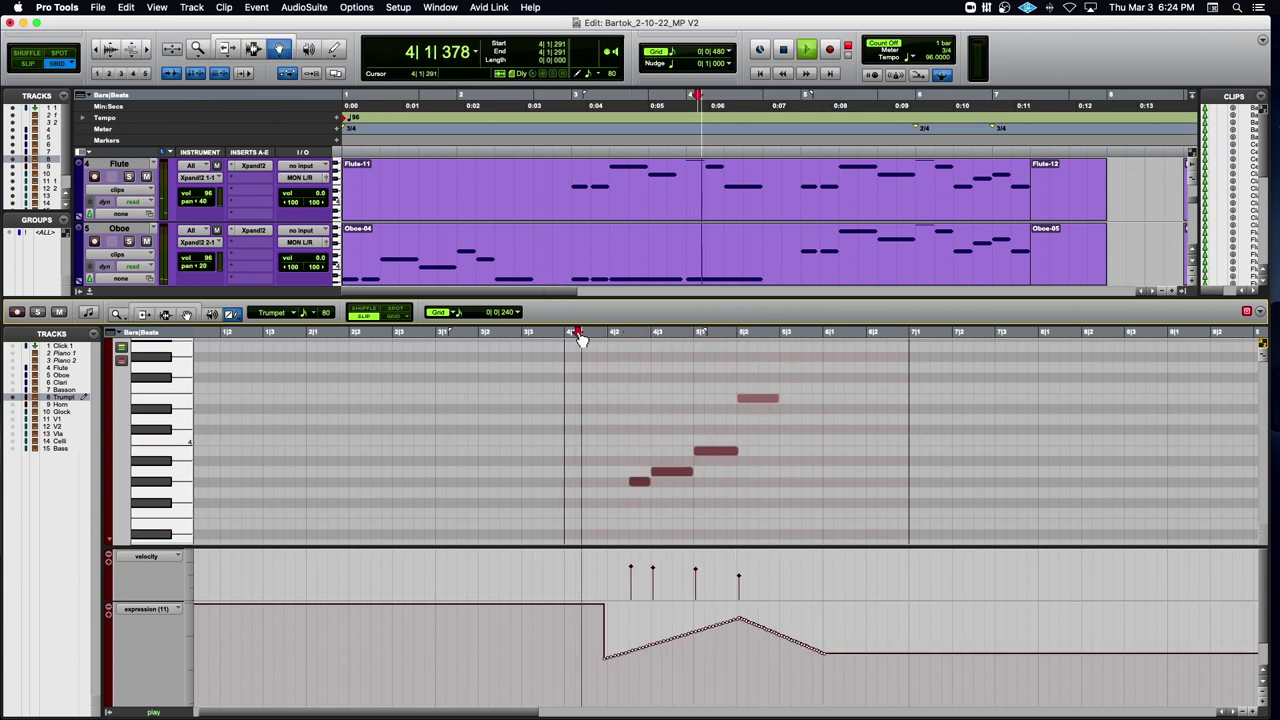
{"action": "left_click", "coordinate": [38, 313]}
{"action": "left_click", "coordinate": [38, 313]}
{"action": "left_click", "coordinate": [89, 291]}
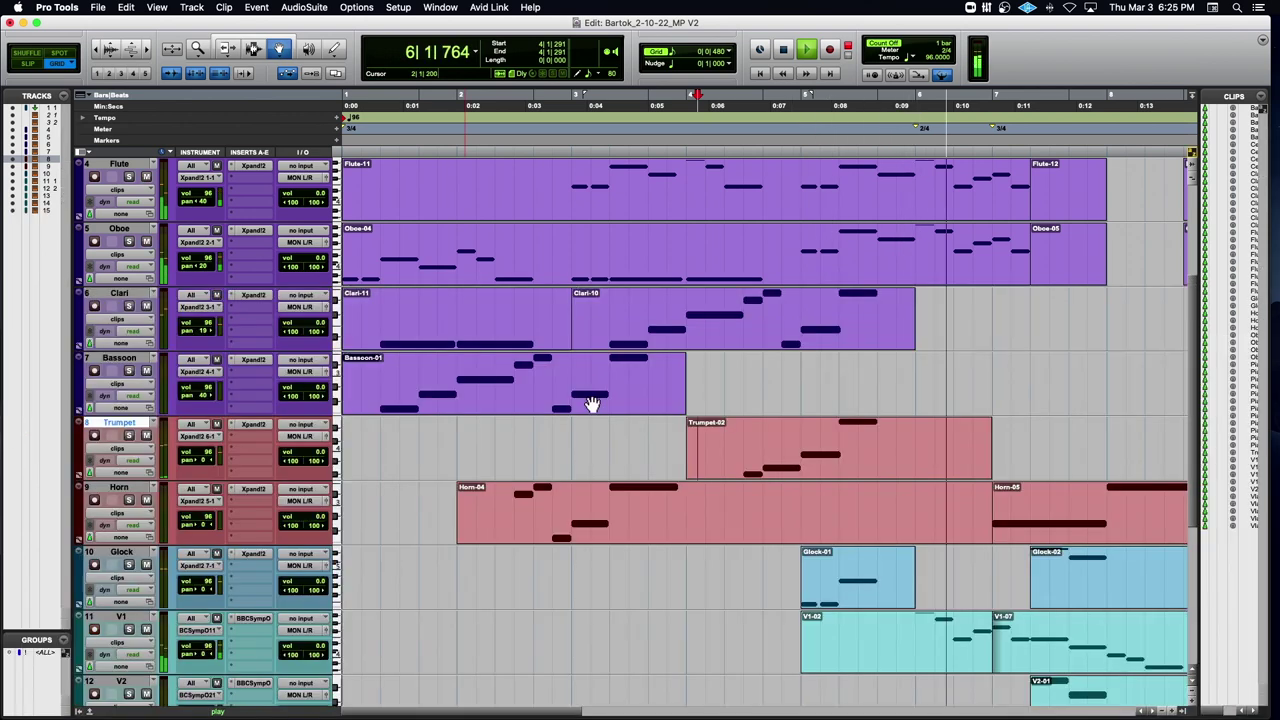
{"action": "key", "text": "space"}
Open Bass's first clip at 5|2 in the MIDI editor and remove the expression (11) lane beneath the velocity lane.
{"action": "scroll", "coordinate": [609, 409], "scroll_direction": "down", "scroll_amount": 5}
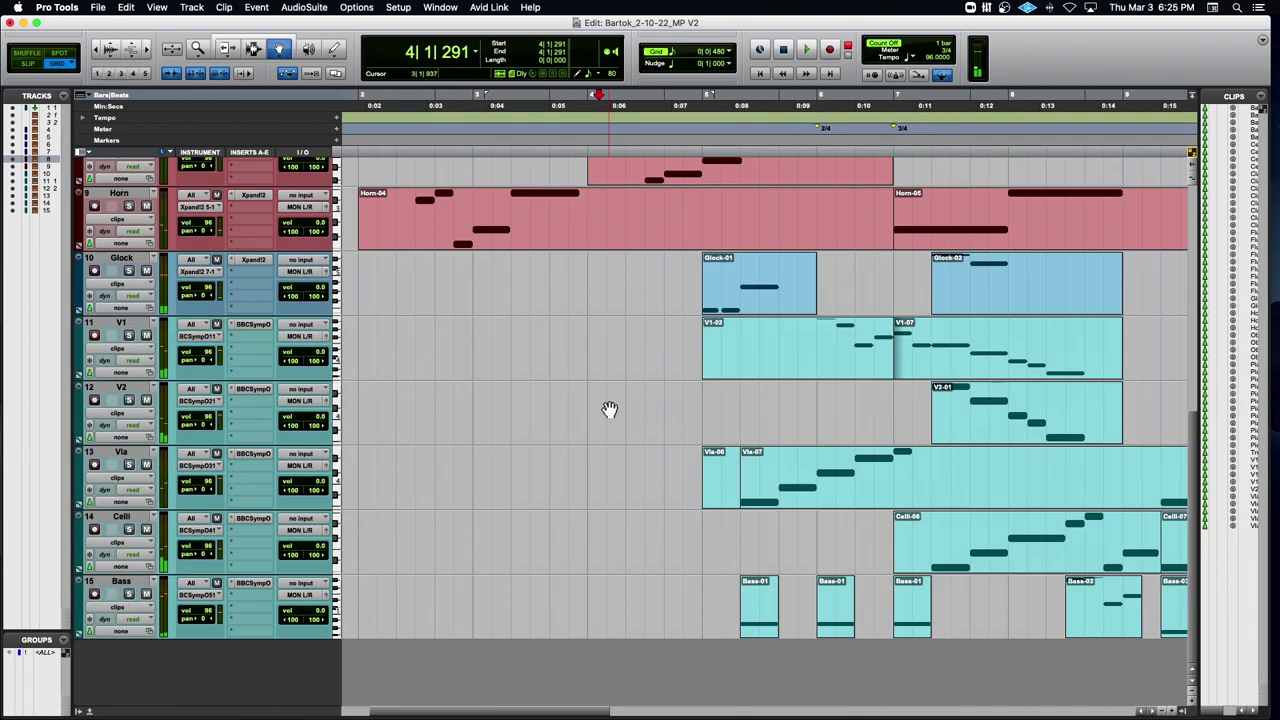
{"action": "scroll", "coordinate": [609, 409], "scroll_direction": "right", "scroll_amount": 2}
{"action": "double_click", "coordinate": [735, 621]}
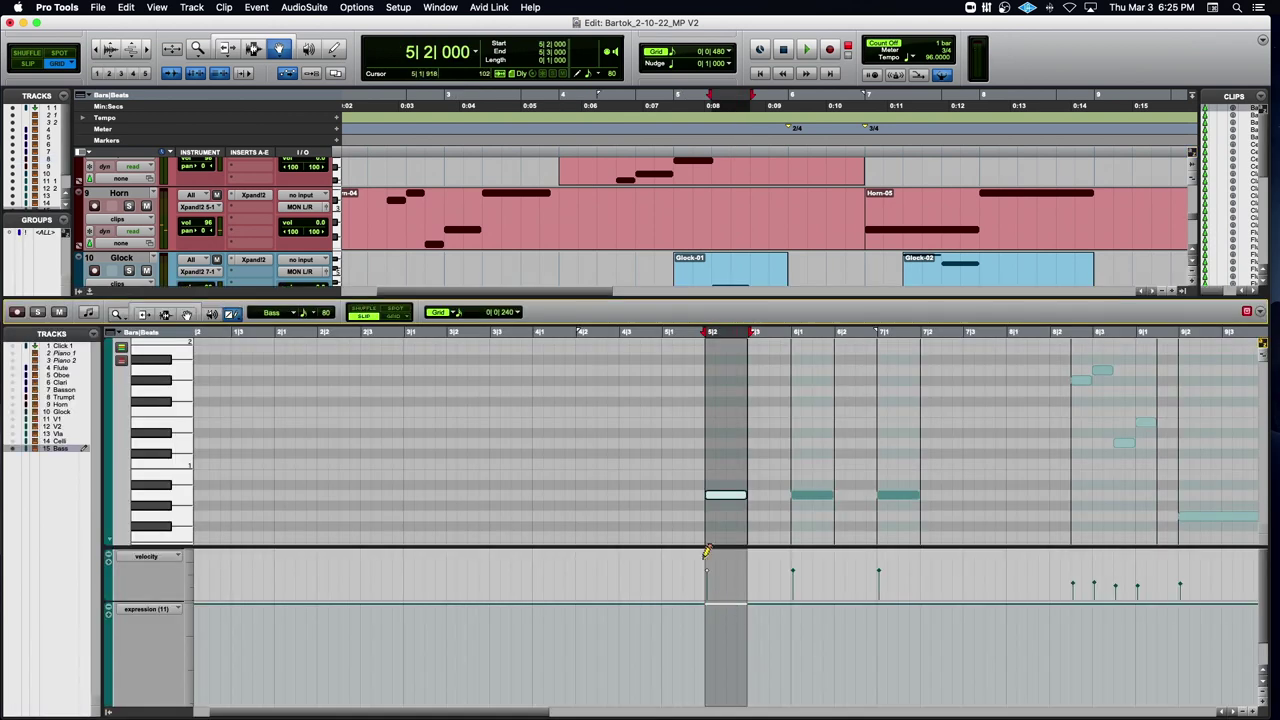
{"action": "left_click", "coordinate": [655, 334]}
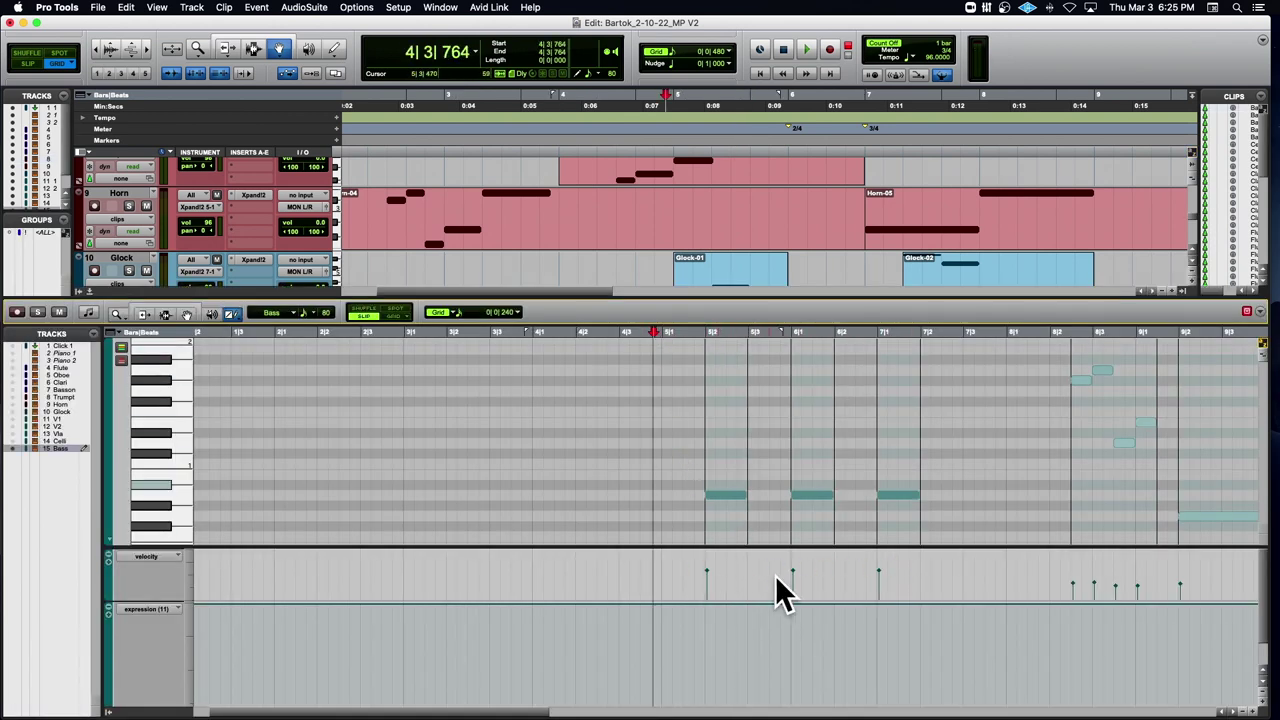
{"action": "left_click", "coordinate": [110, 613]}
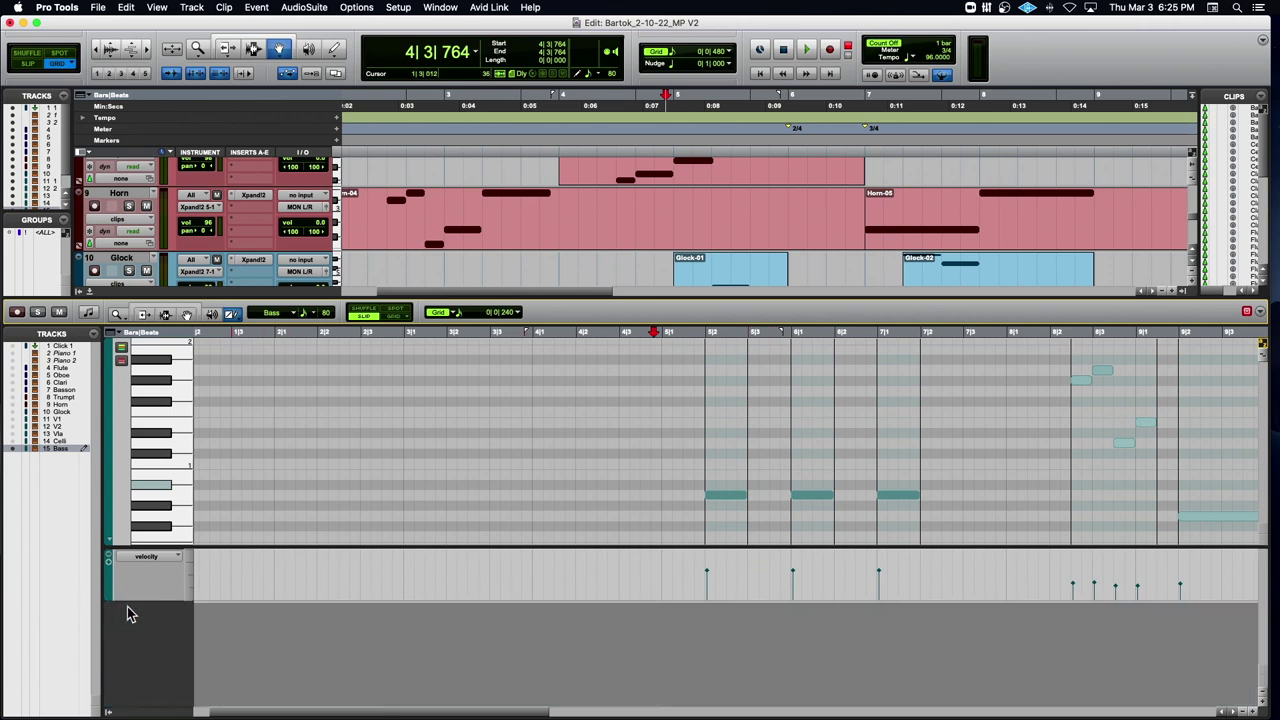
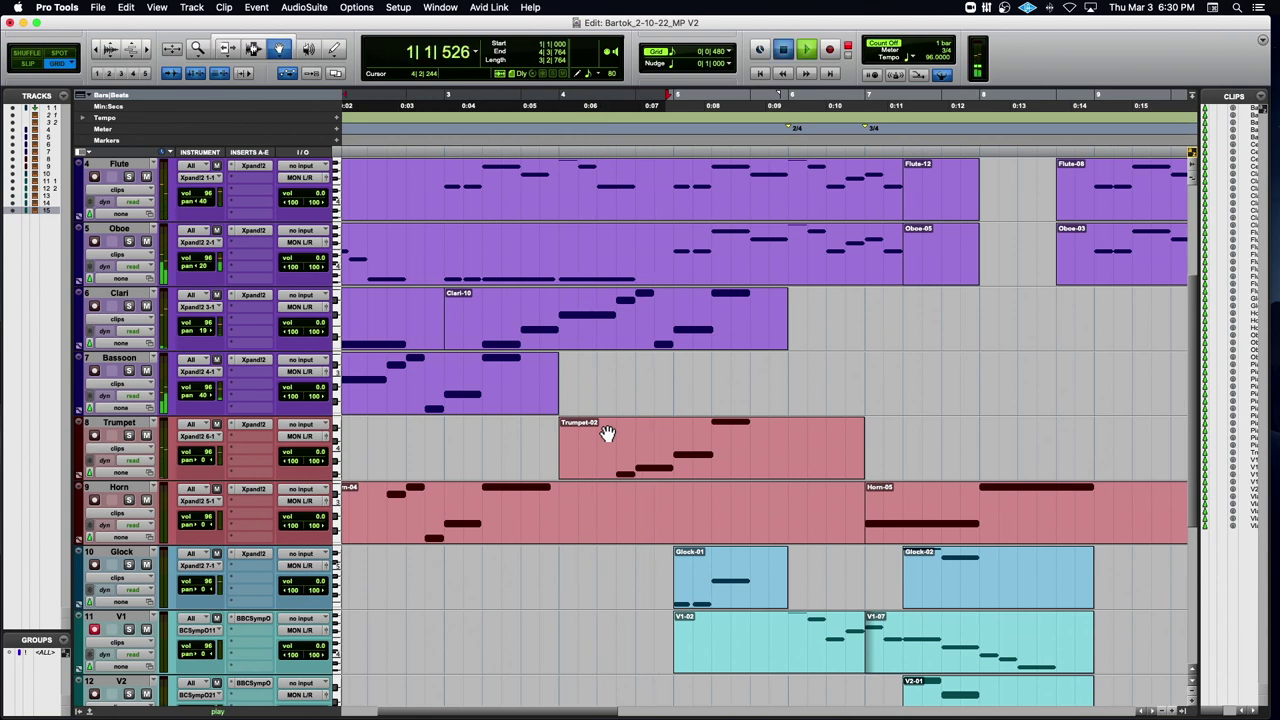
Separate Horn's phrase from 2|2|480 to 4|1|000 into its own clip.
{"action": "scroll", "coordinate": [600, 440], "scroll_direction": "left", "scroll_amount": 2}
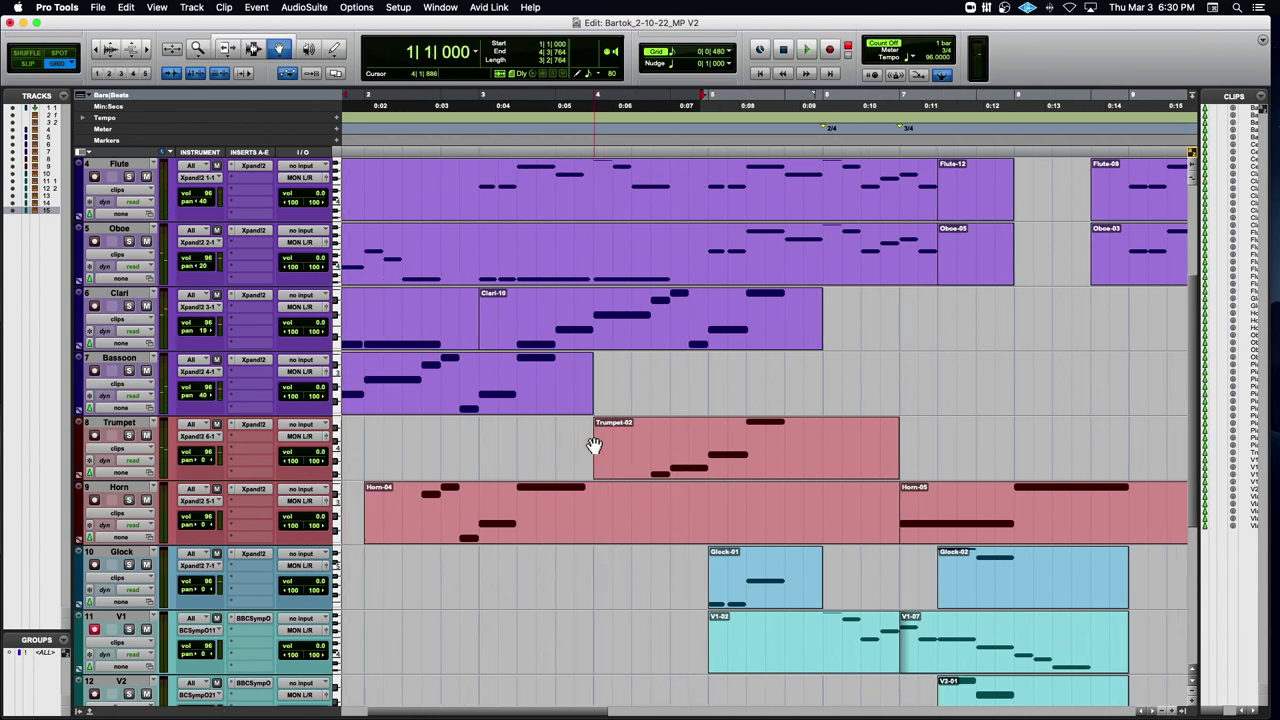
{"action": "scroll", "coordinate": [594, 445], "scroll_direction": "left", "scroll_amount": 5}
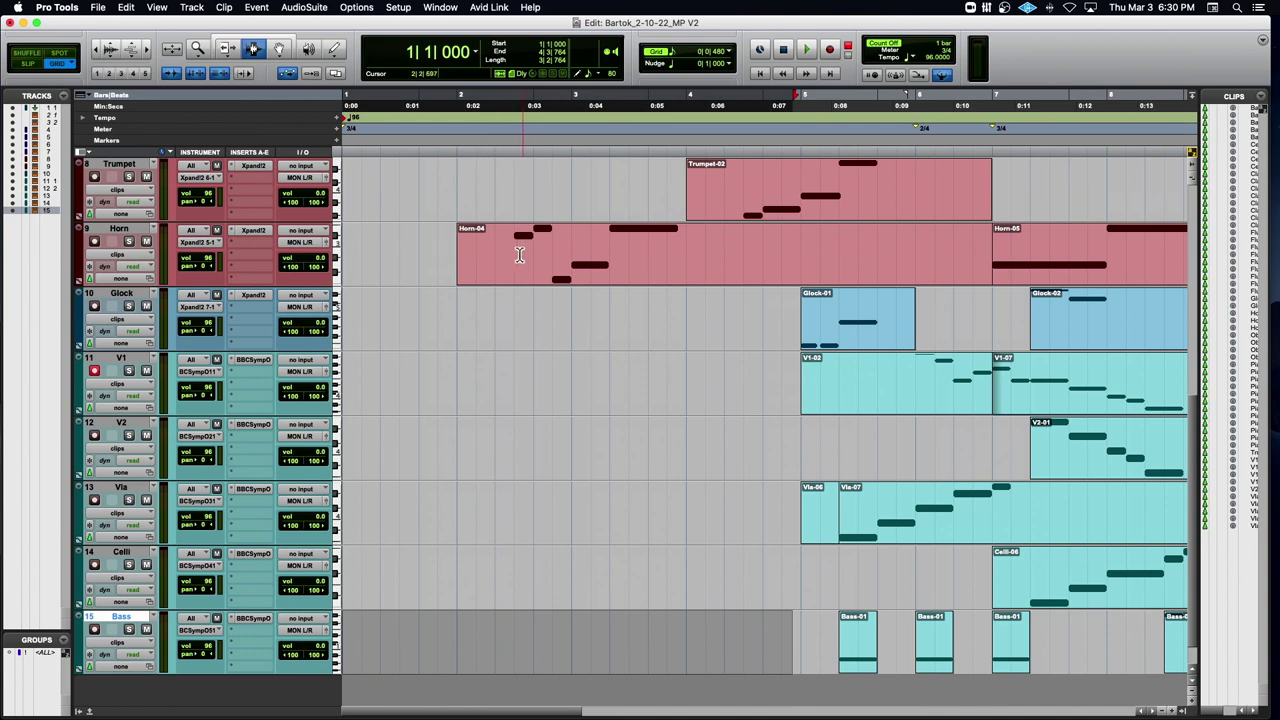
{"action": "left_click", "coordinate": [515, 256]}
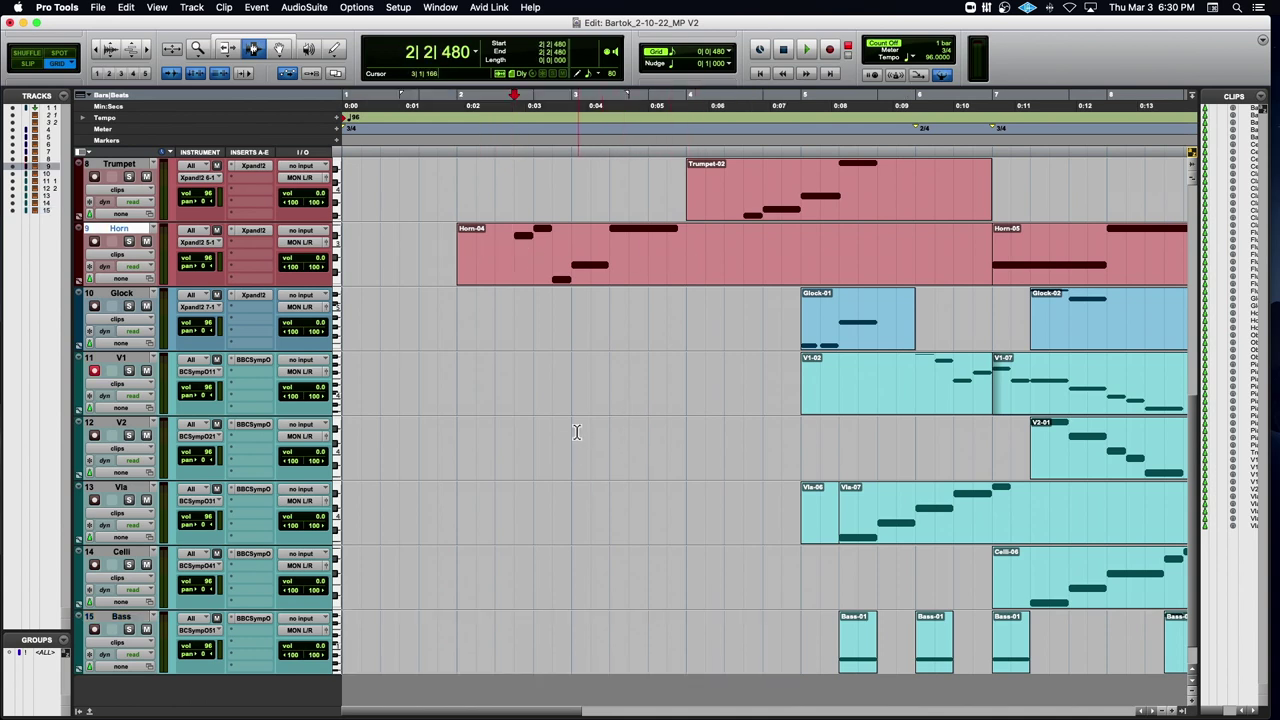
{"action": "left_click", "coordinate": [686, 254], "text": "shift"}
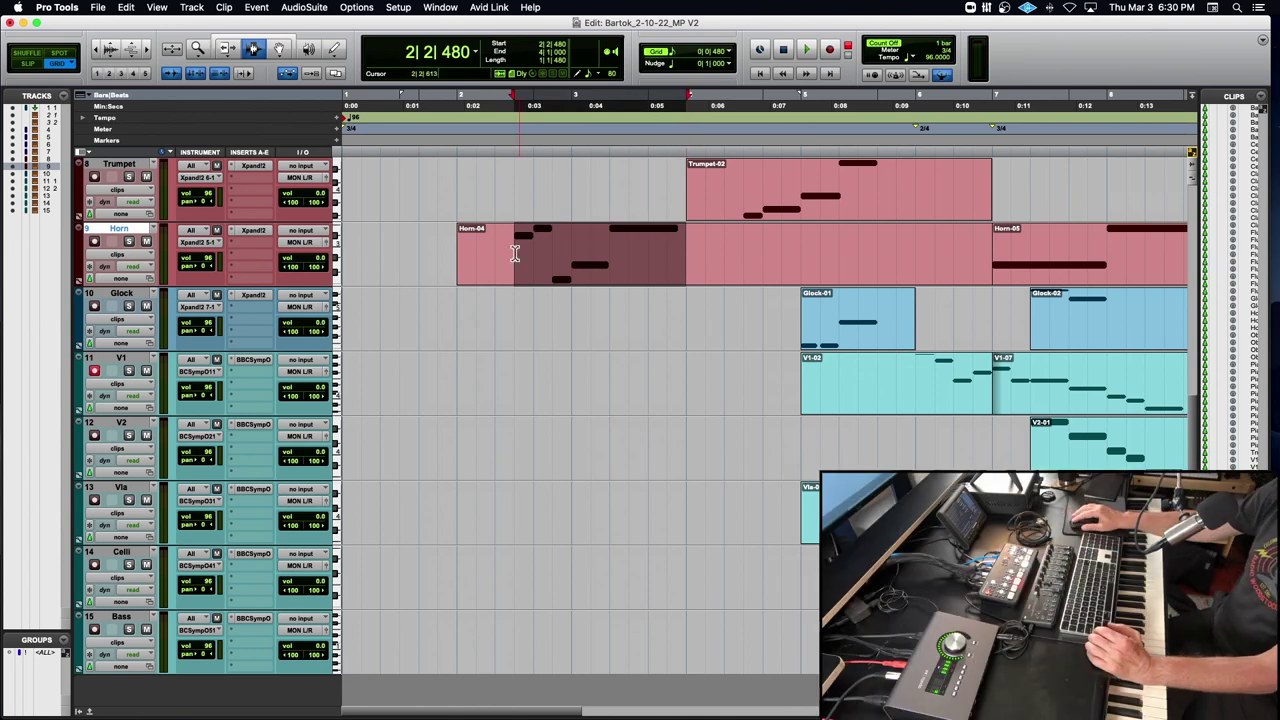
{"action": "left_click", "coordinate": [511, 257]}
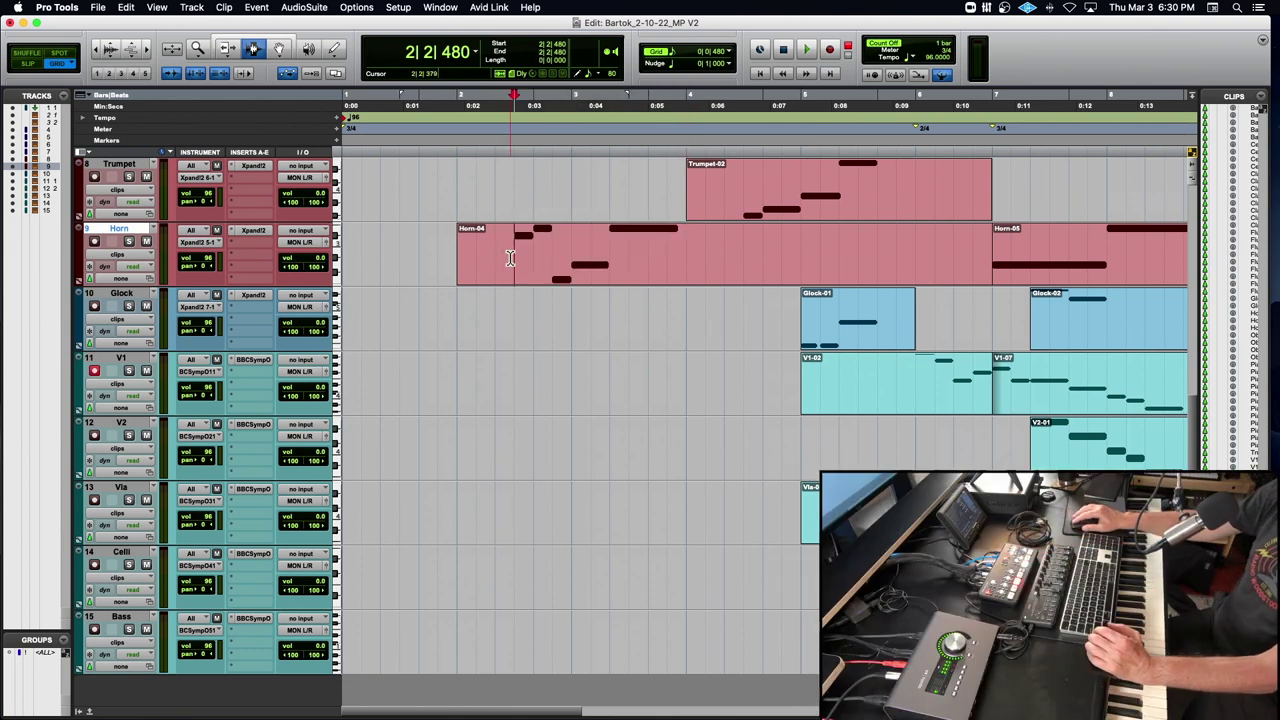
{"action": "left_click", "coordinate": [684, 258], "text": "shift"}
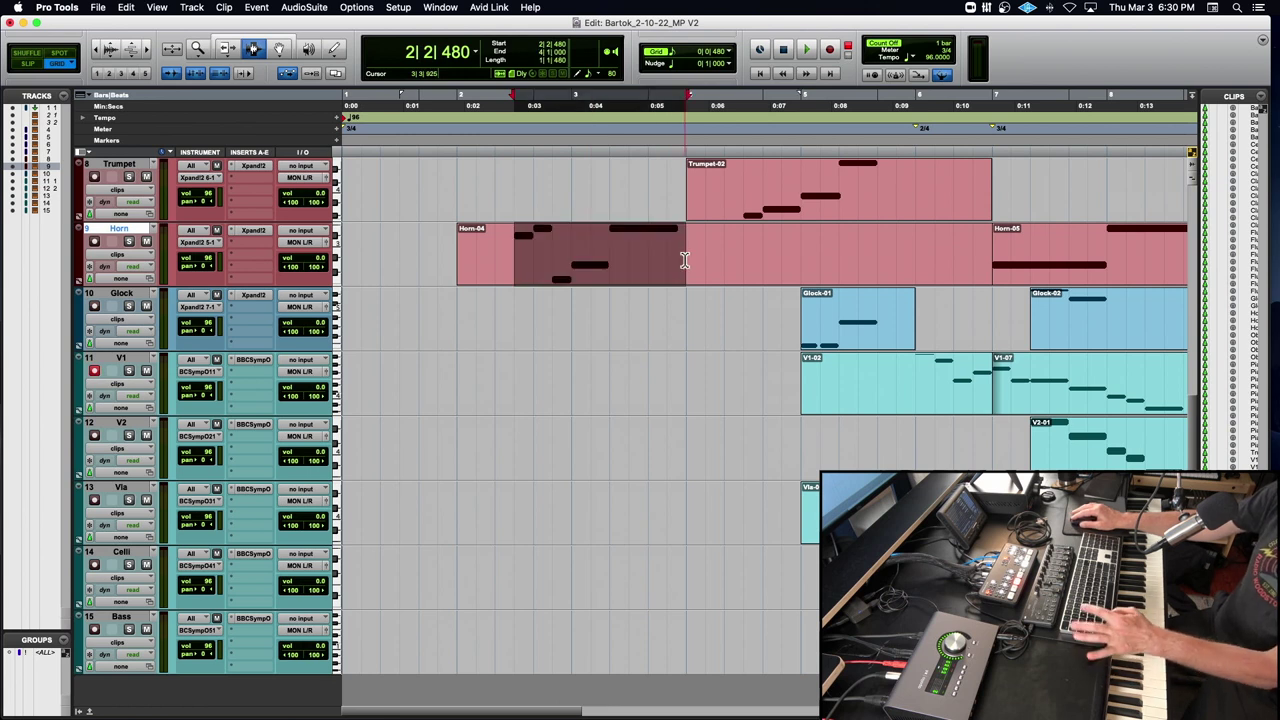
{"action": "key", "text": "super+e"}
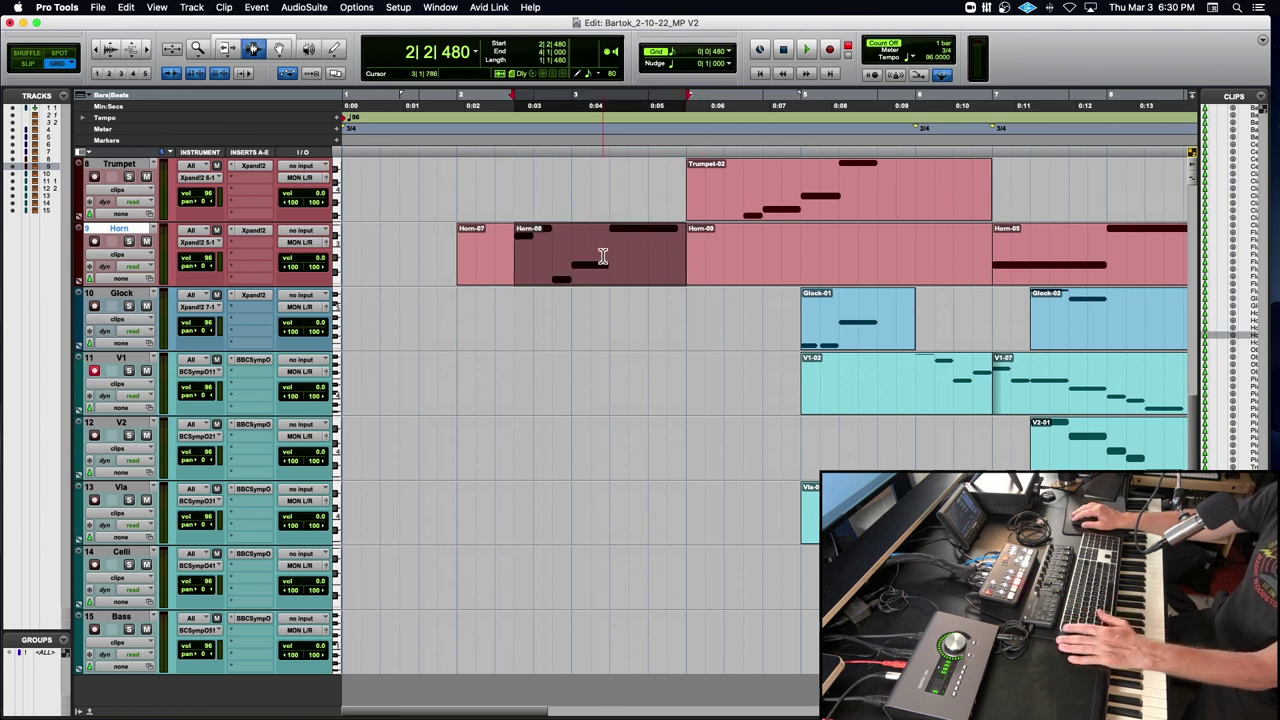
Copy the separated Horn clip onto the Vla track at the same position, starting at 2|2|480.
{"action": "left_click", "coordinate": [492, 175]}
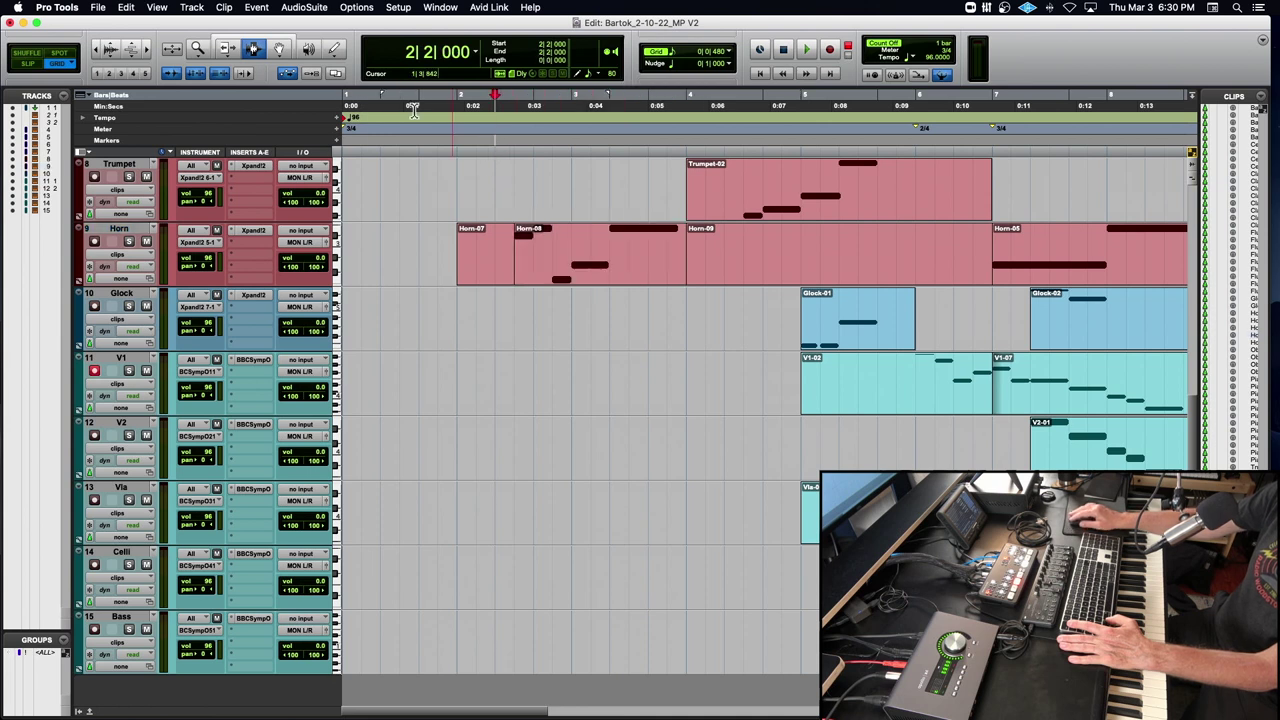
{"action": "left_click", "coordinate": [277, 49]}
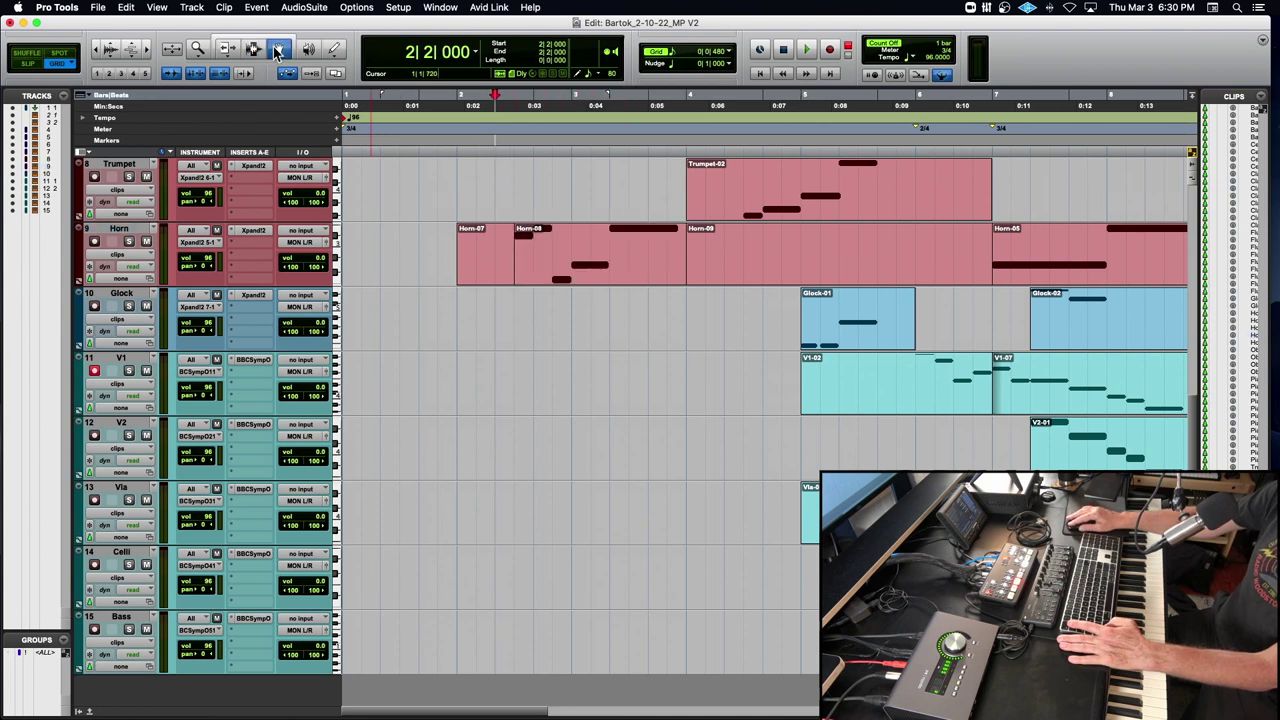
{"action": "left_click", "coordinate": [560, 263]}
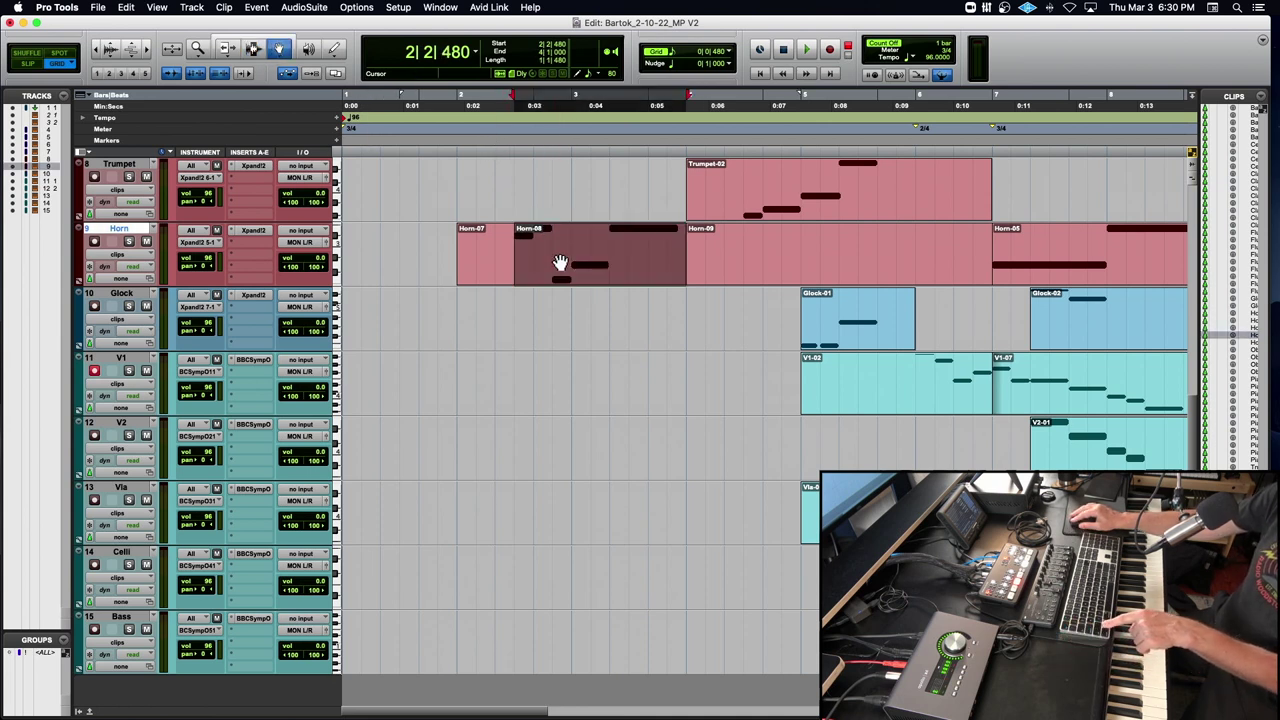
{"action": "left_click_drag", "start_coordinate": [560, 263], "coordinate": [547, 509]}
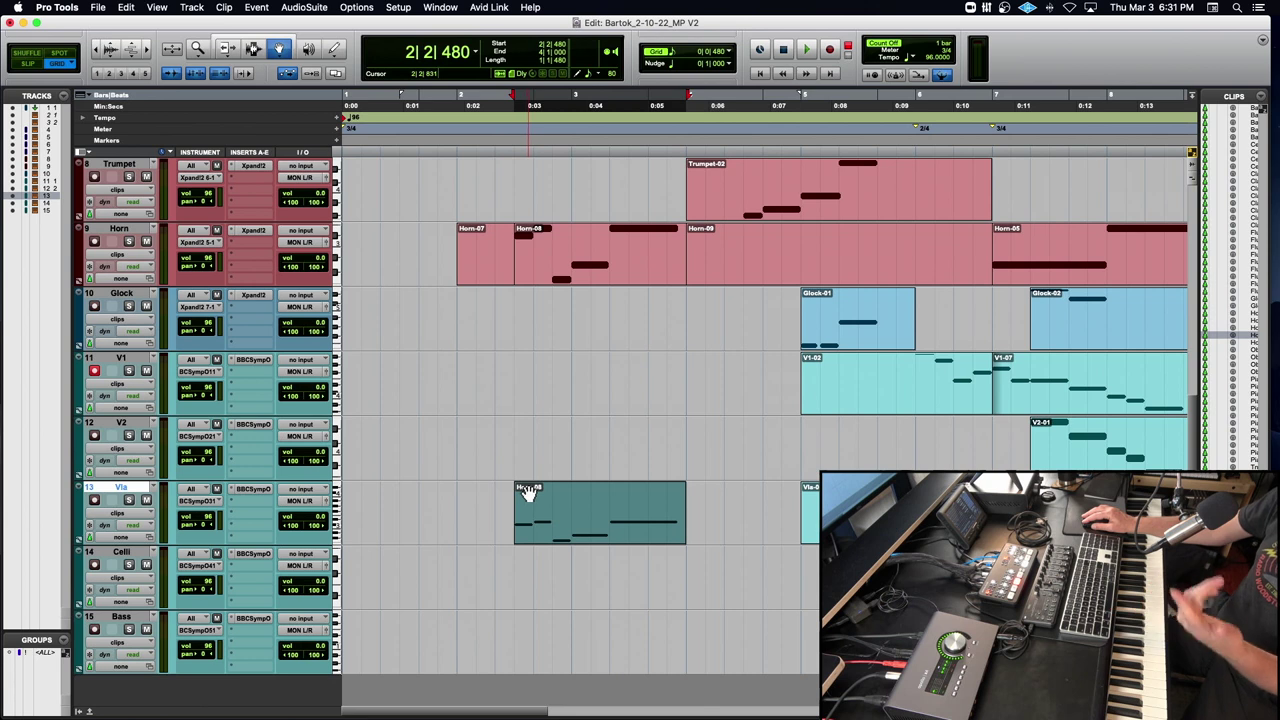
Rename the copied clip on the Vla track as Vla.
{"action": "double_click", "coordinate": [528, 492]}
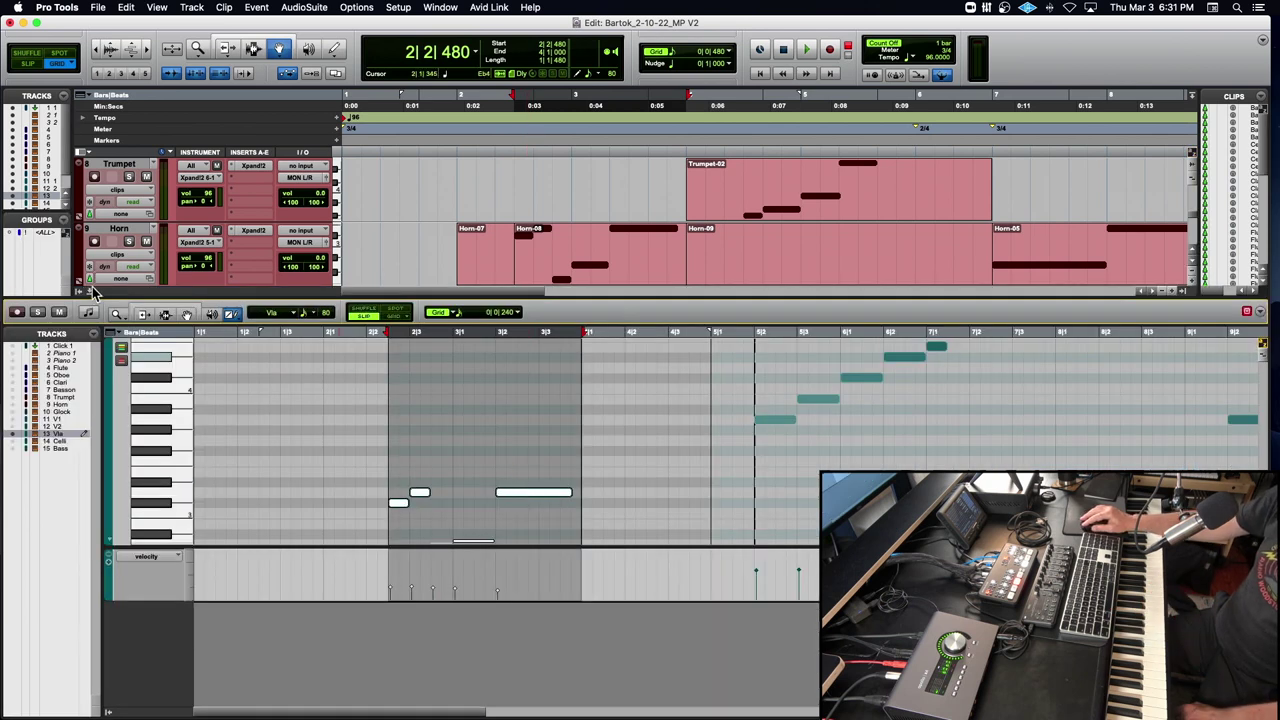
{"action": "left_click", "coordinate": [94, 290]}
{"action": "right_click", "coordinate": [532, 516]}
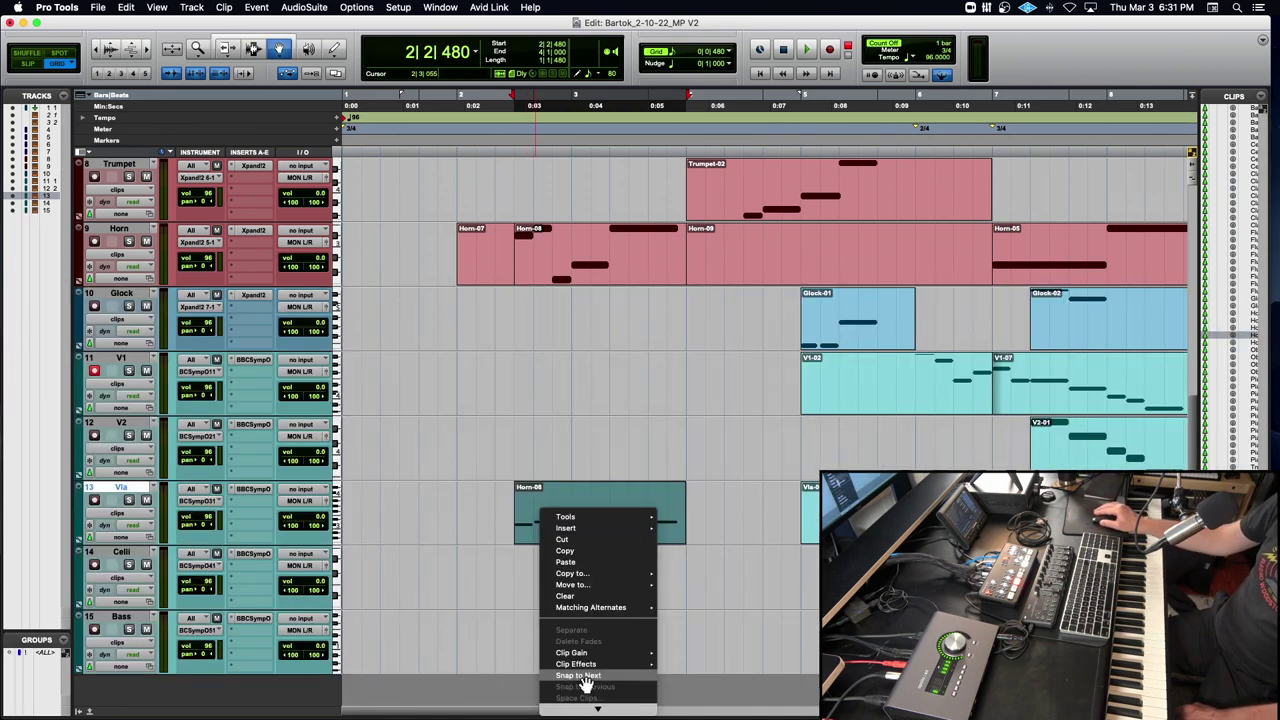
{"action": "scroll", "coordinate": [588, 655], "scroll_direction": "down", "scroll_amount": 5}
{"action": "left_click", "coordinate": [597, 593]}
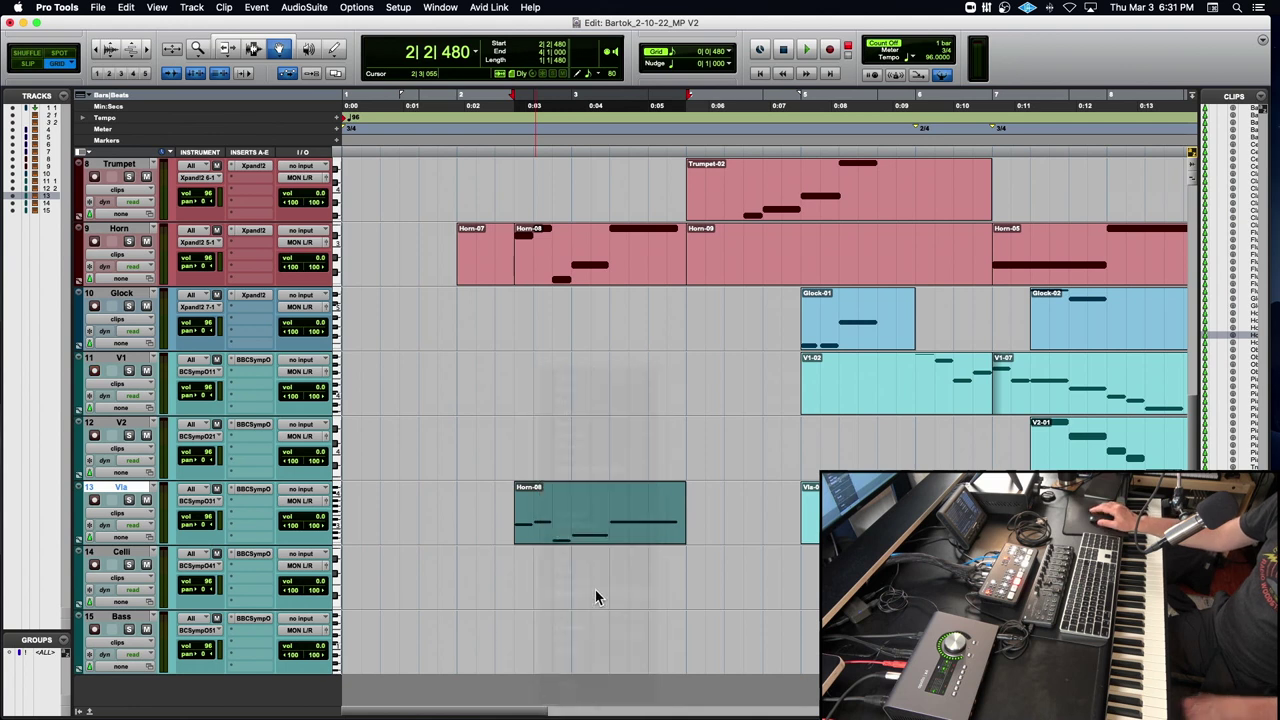
{"action": "type", "text": "Vla"}
{"action": "key", "text": "Return"}
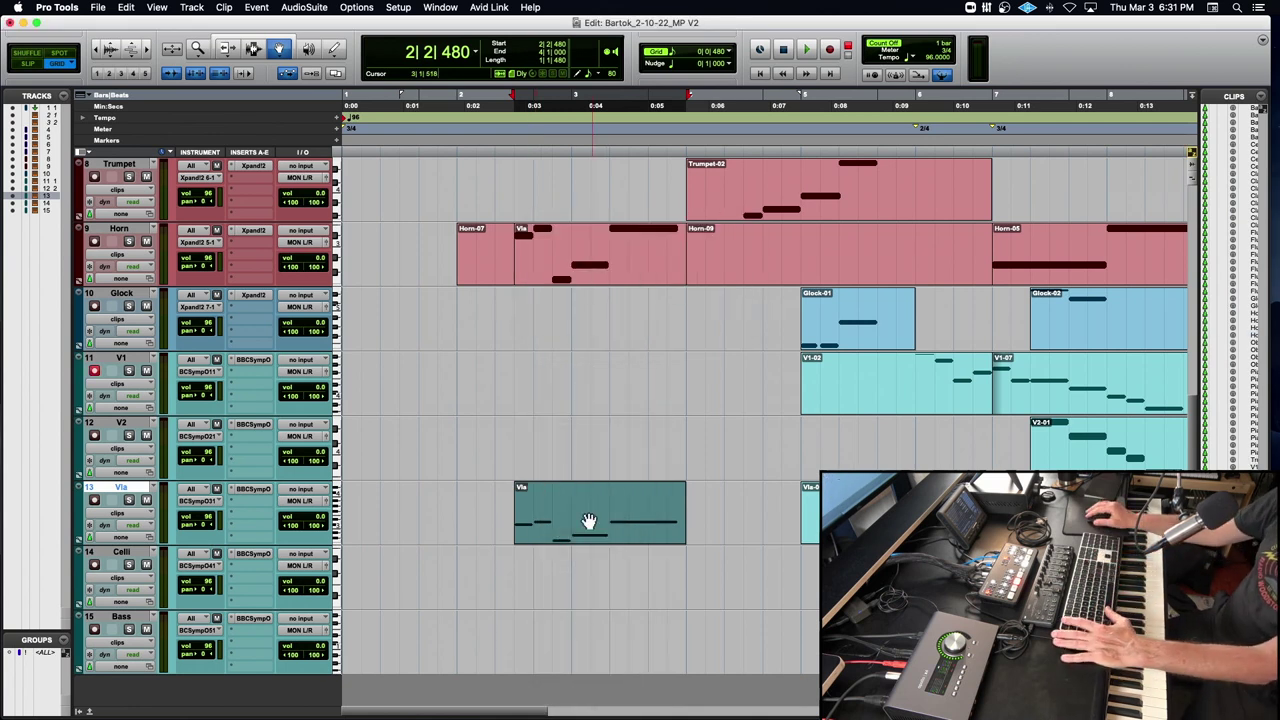
Play the doubled phrase from 2|2|480 with all parts and with Vla soloed, and take Vla out of solo.
{"action": "key", "text": "space"}
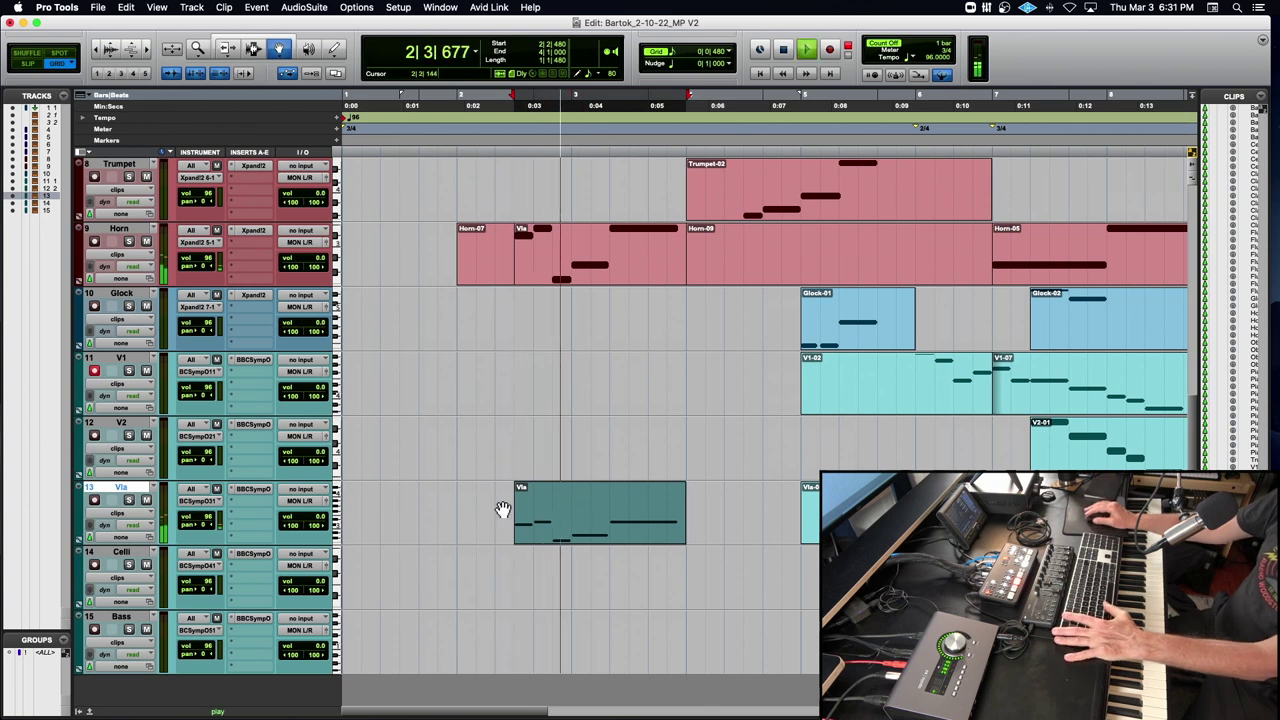
{"action": "left_click", "coordinate": [128, 500]}
{"action": "key", "text": "space"}
{"action": "key", "text": "space"}
{"action": "key", "text": "space"}
{"action": "left_click", "coordinate": [128, 503]}
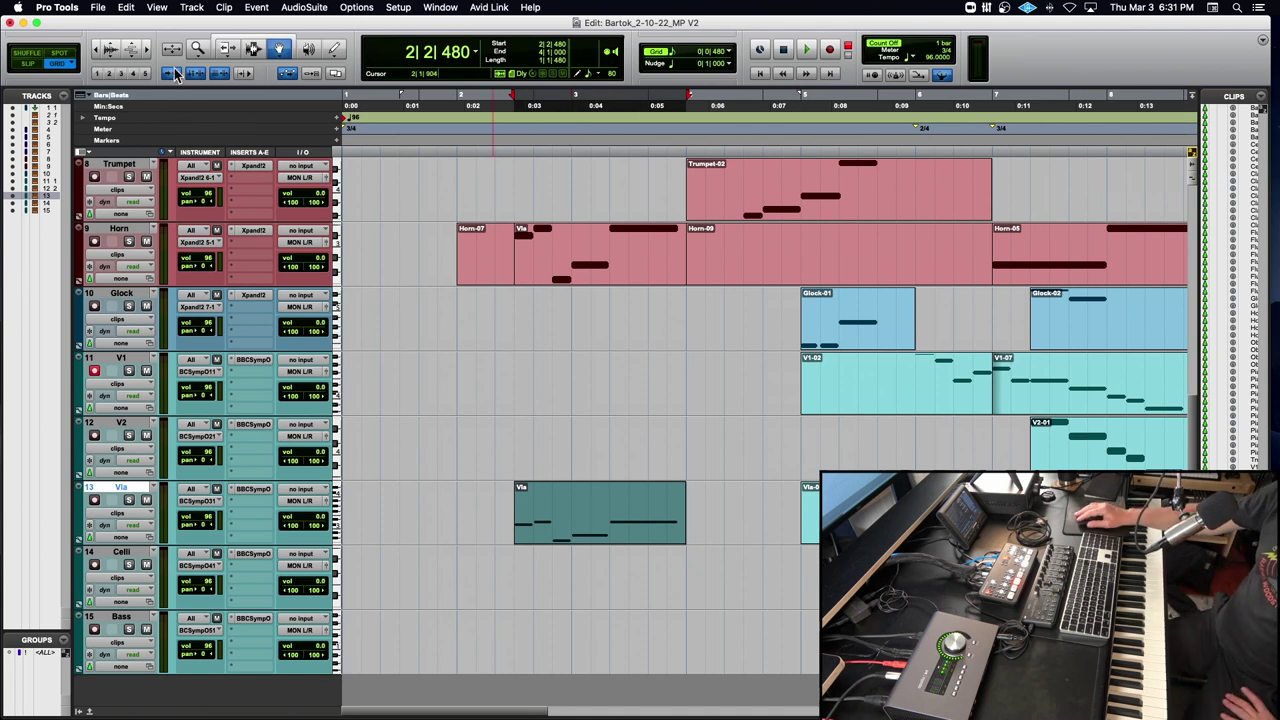
Save and put away the Bartok session, and open CatsEye_3-2-22_PC.ptx from its folder on the desktop.
{"action": "key", "text": "super+s"}
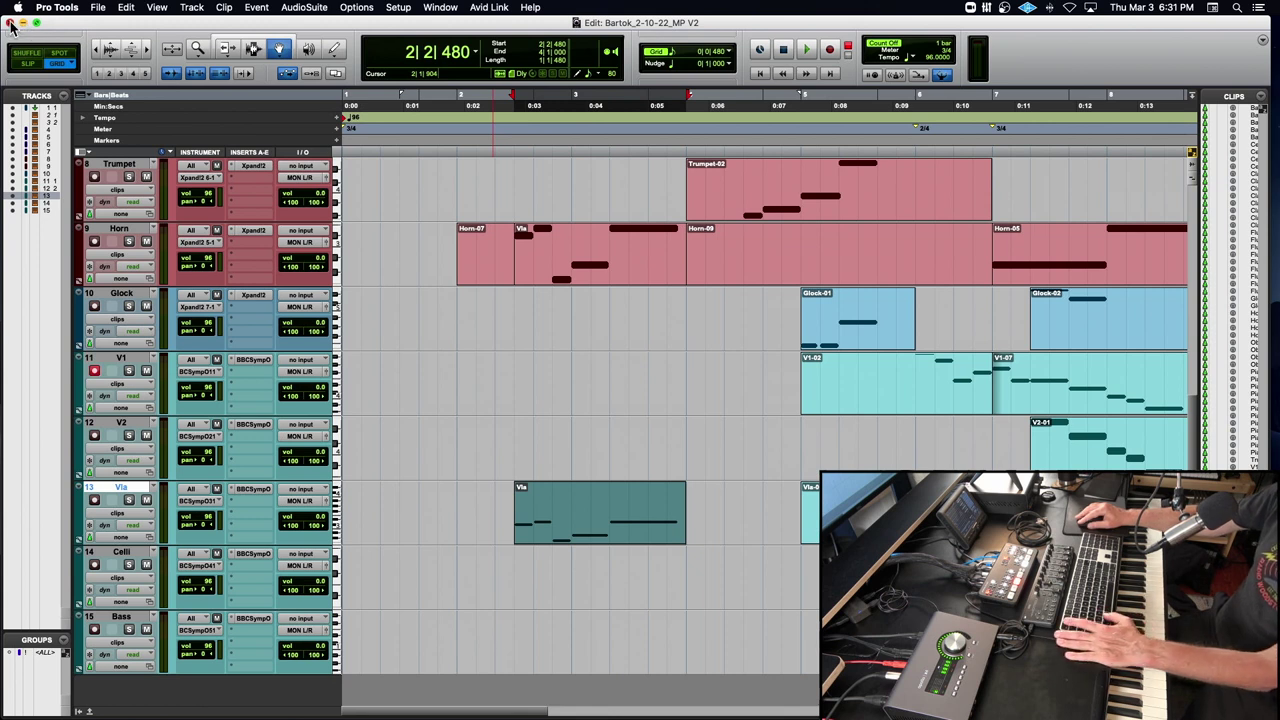
{"action": "left_click", "coordinate": [23, 22]}
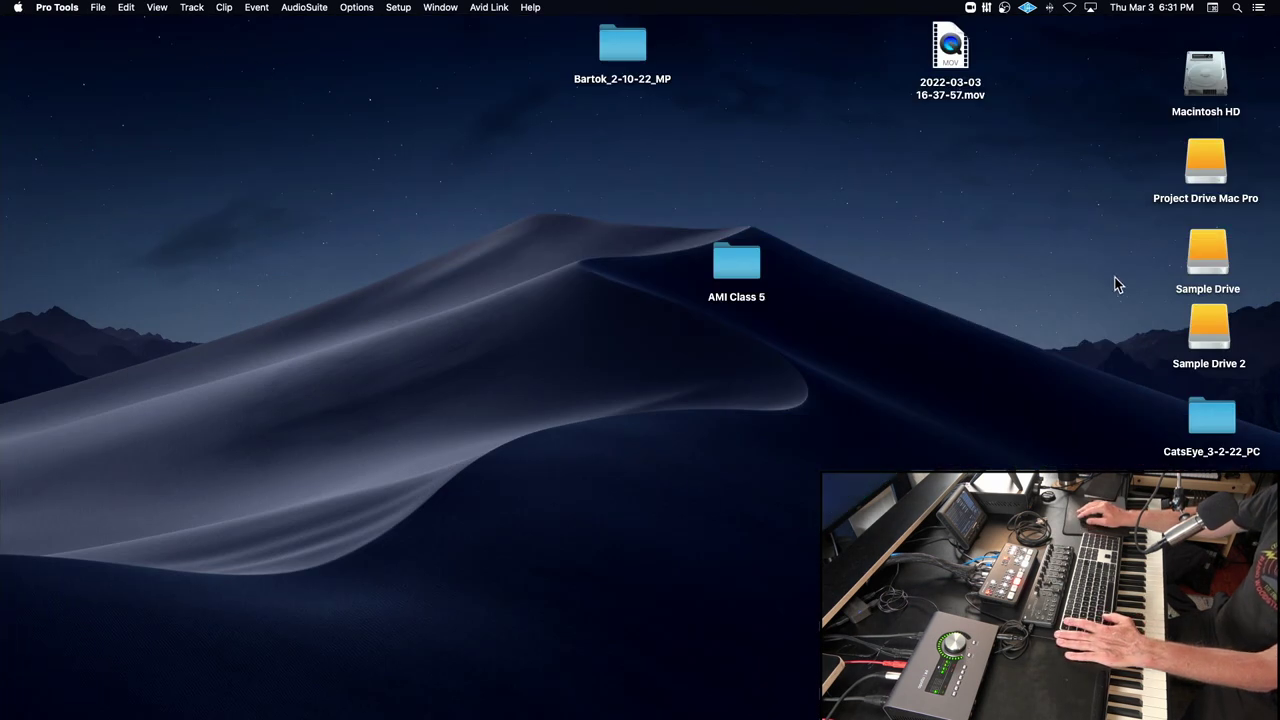
{"action": "double_click", "coordinate": [1202, 409]}
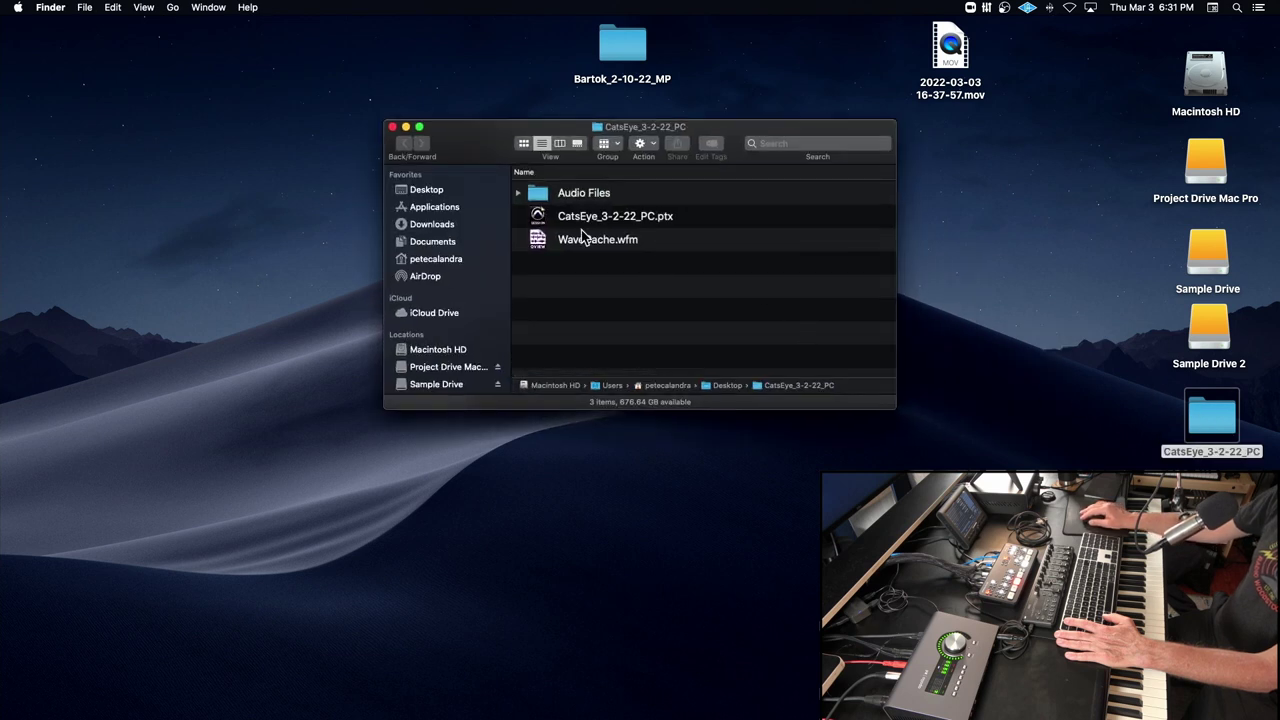
{"action": "double_click", "coordinate": [537, 218]}
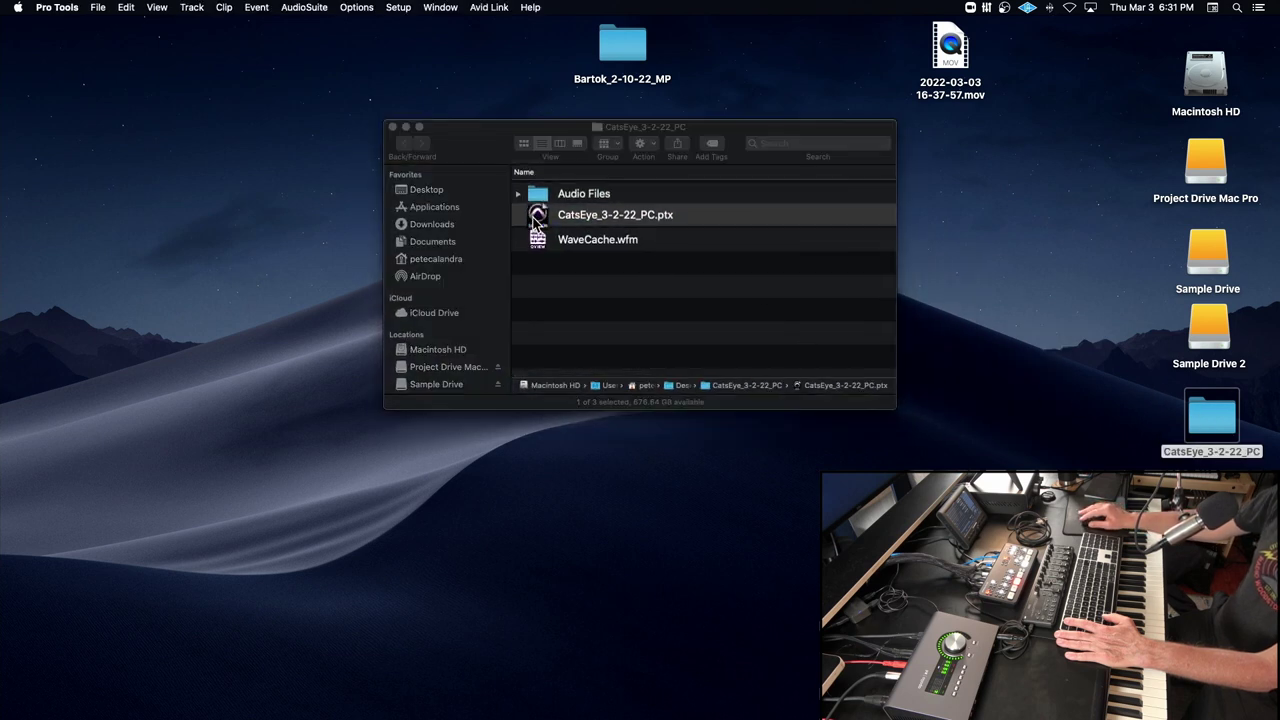
{"action": "left_click", "coordinate": [393, 128]}
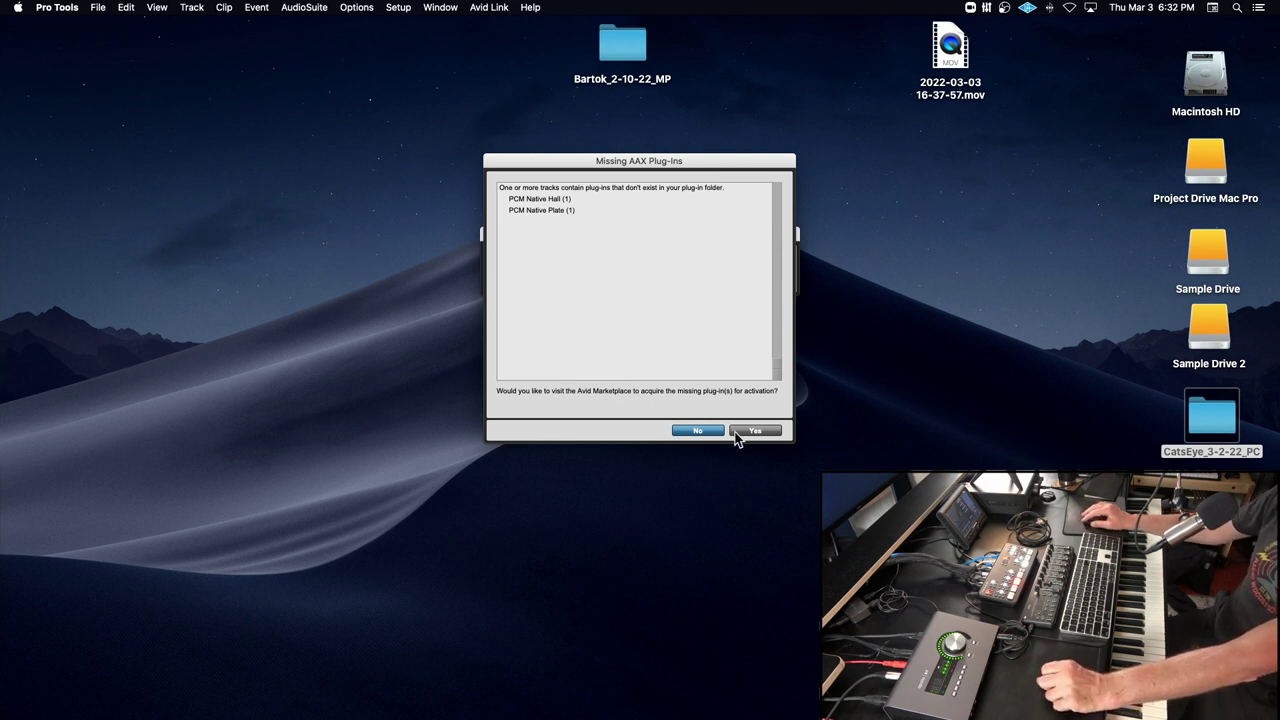
Decline the marketplace visit for the missing plug-ins and increase the height of all tracks in the session.
{"action": "left_click", "coordinate": [697, 431]}
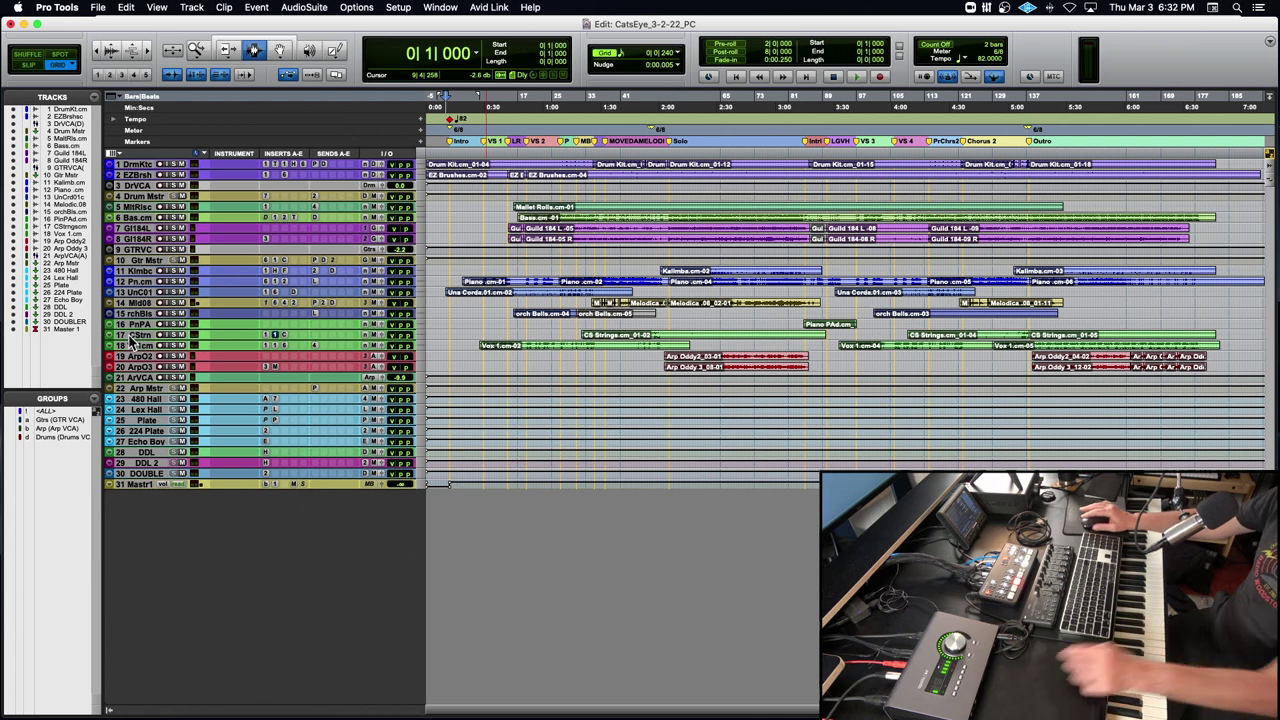
{"action": "key", "text": "ctrl+alt+Up"}
{"action": "key", "text": "ctrl+alt+Up"}
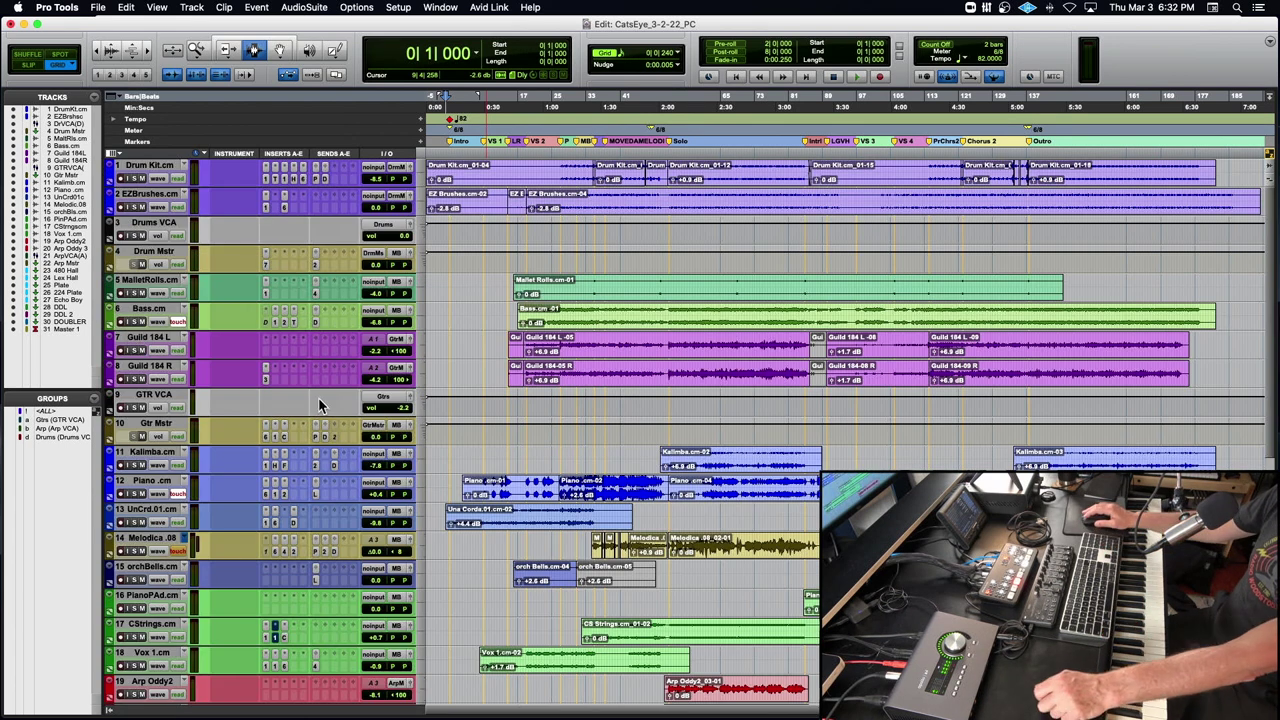
Open Mod Delay III on Guild 184 R and enable its Mix parameter for automation.
{"action": "left_click", "coordinate": [265, 378]}
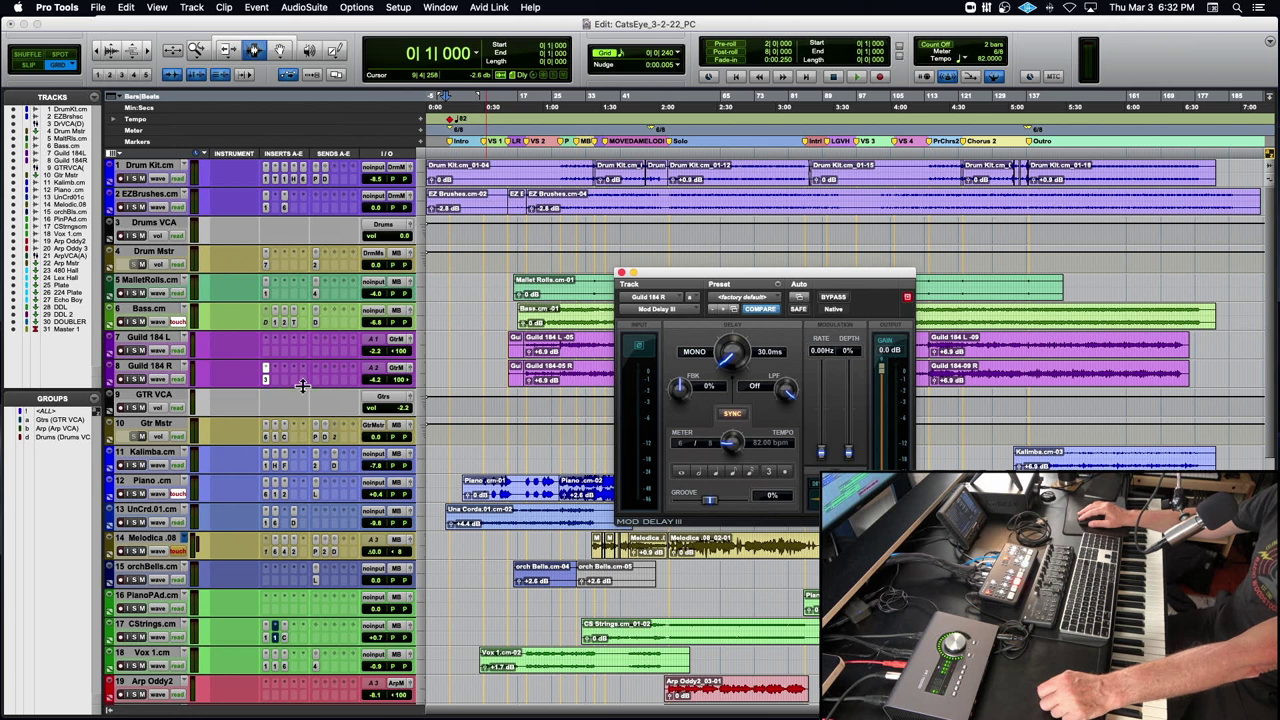
{"action": "left_click_drag", "start_coordinate": [762, 288], "coordinate": [482, 275]}
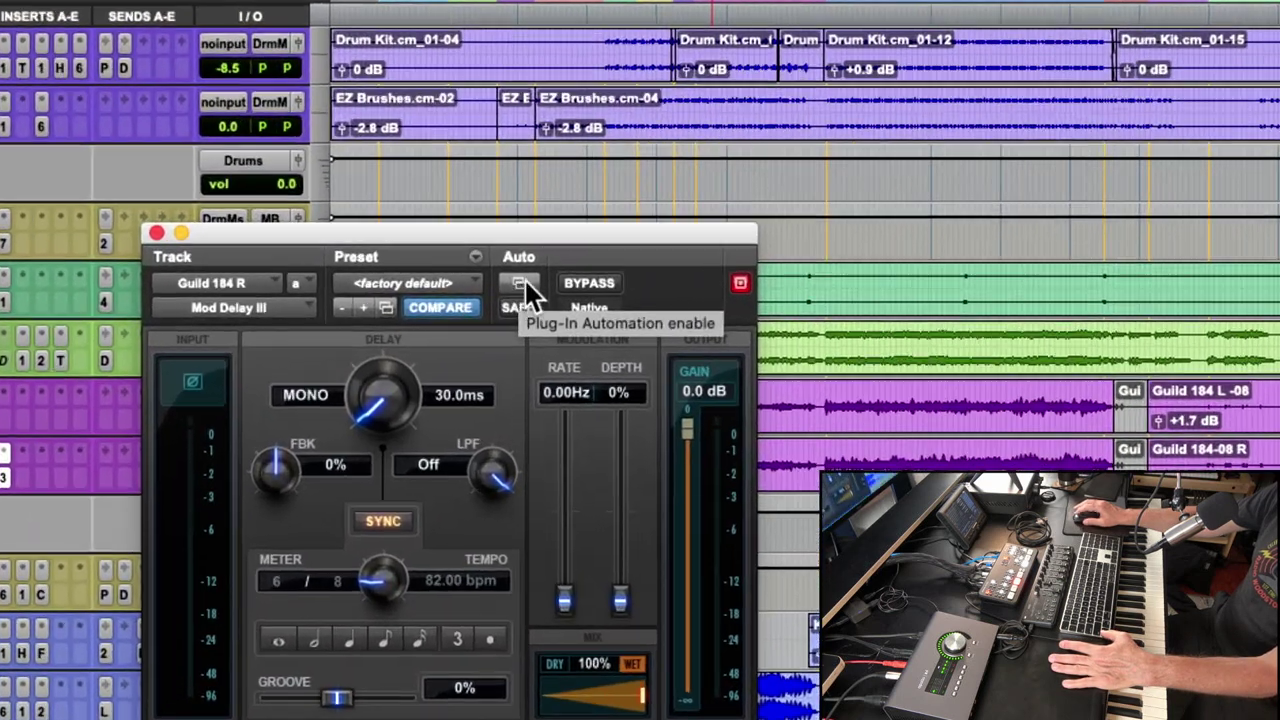
{"action": "left_click", "coordinate": [520, 284]}
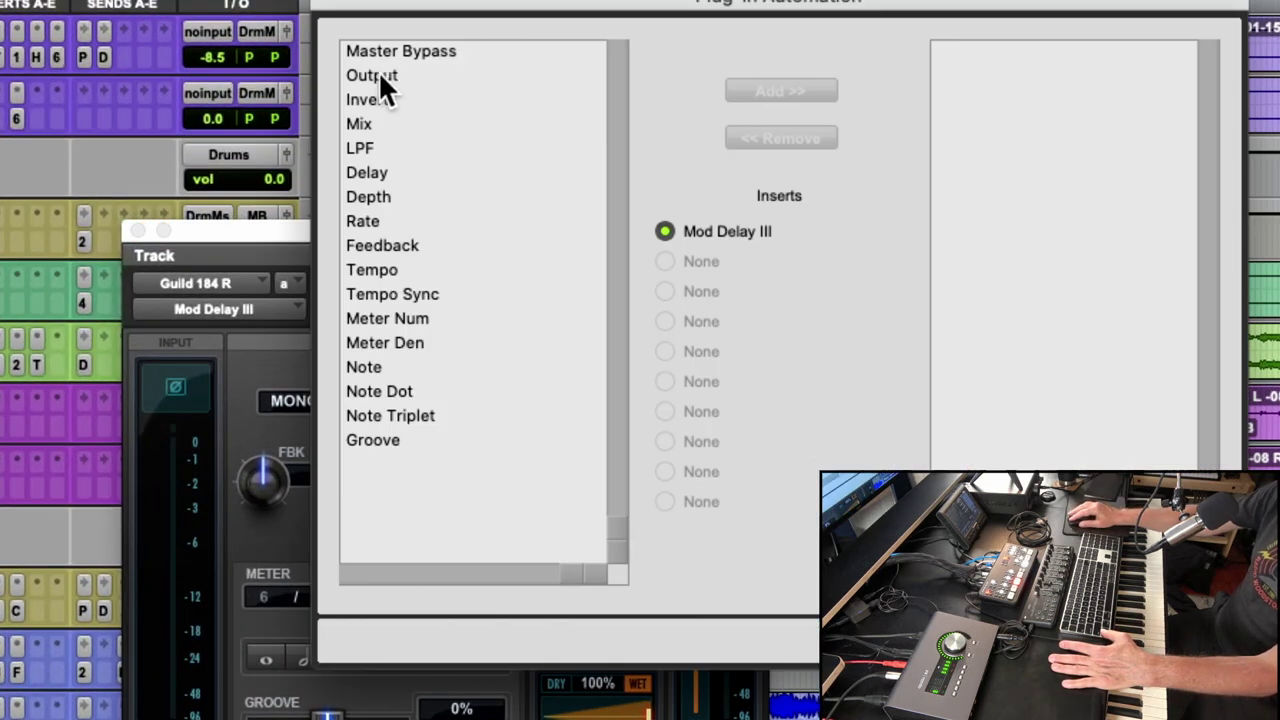
{"action": "left_click", "coordinate": [368, 124]}
{"action": "left_click", "coordinate": [780, 92]}
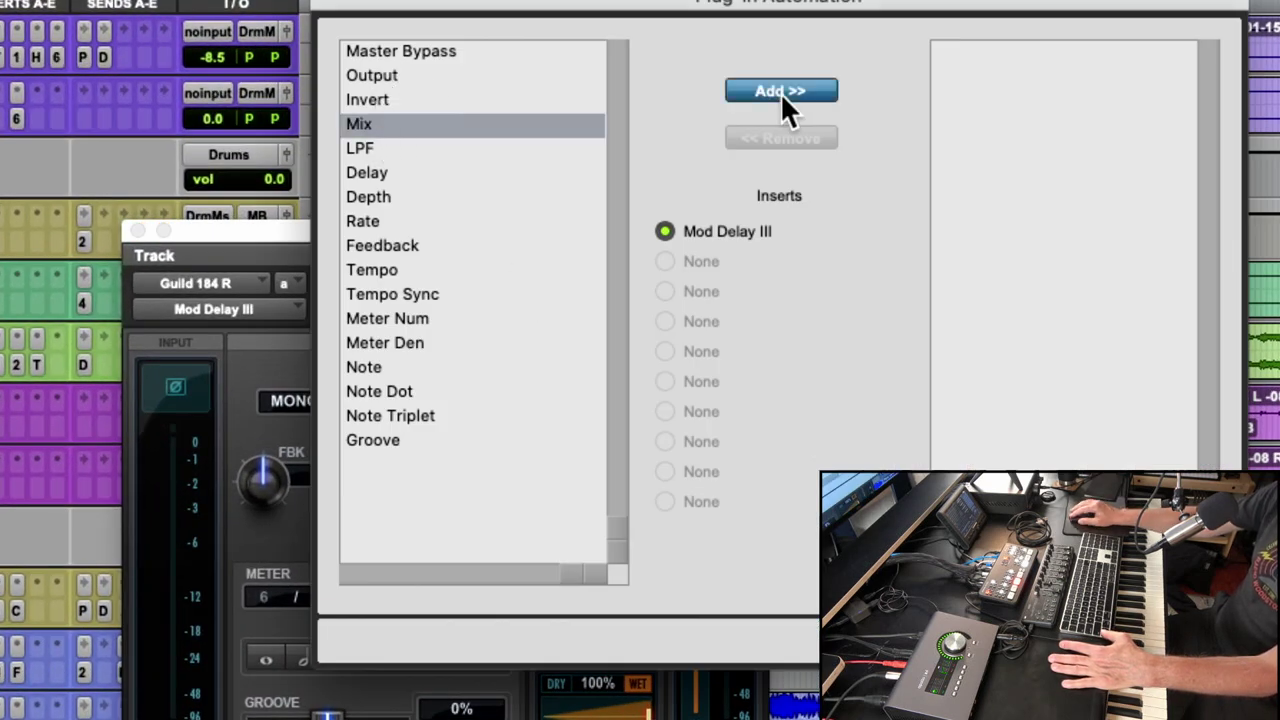
{"action": "key", "text": "Return"}
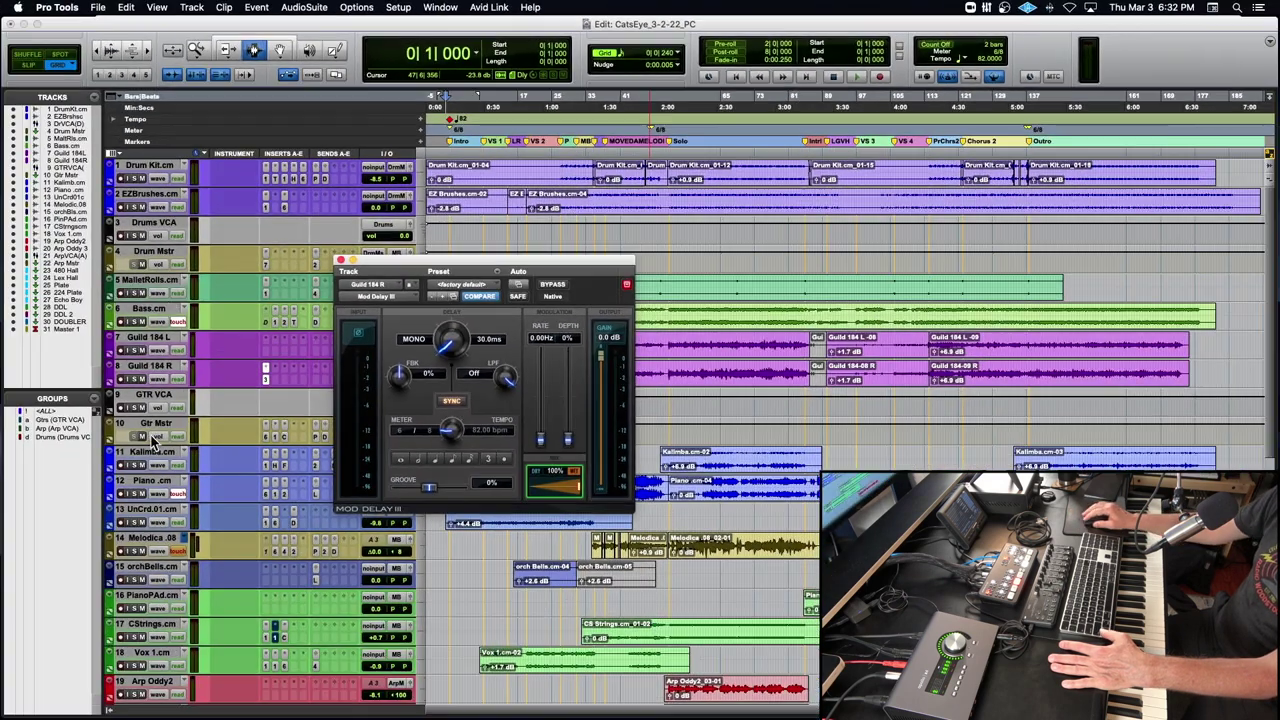
Show the Mod Delay III Mix automation on Guild 184 R, and return the track to waveform view.
{"action": "left_click", "coordinate": [156, 381]}
{"action": "mouse_move", "coordinate": [203, 440]}
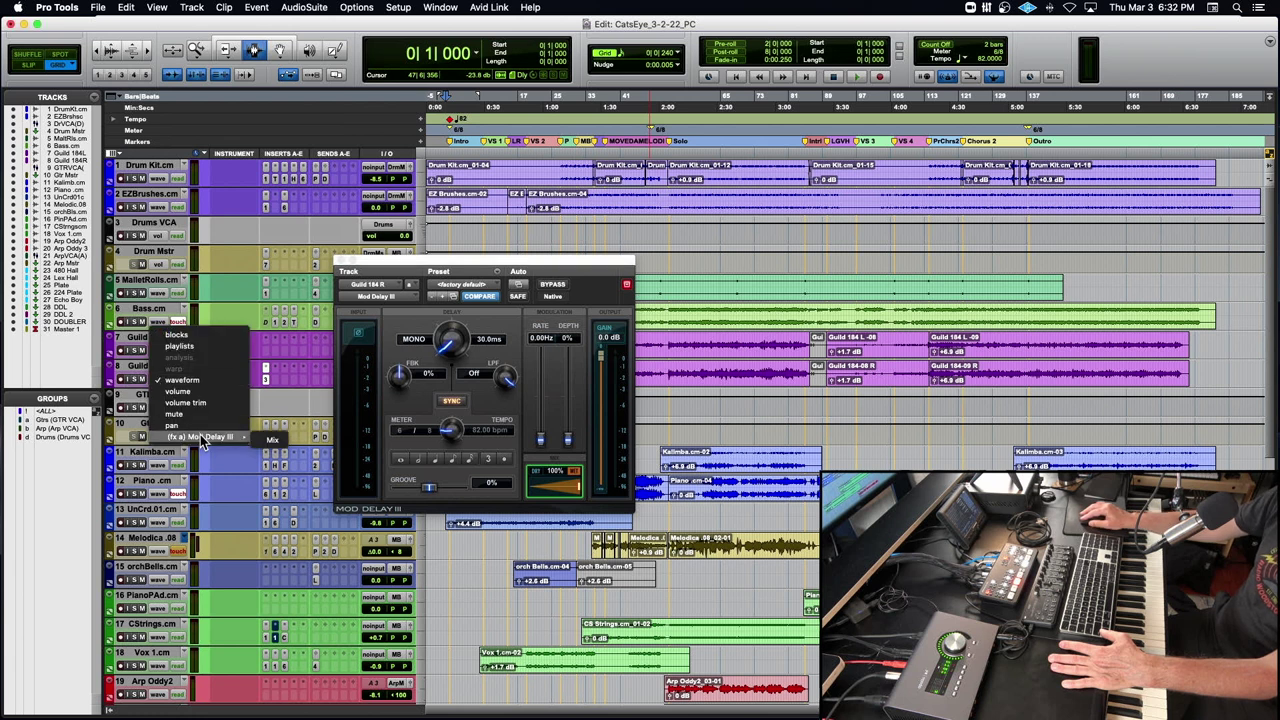
{"action": "left_click", "coordinate": [278, 444]}
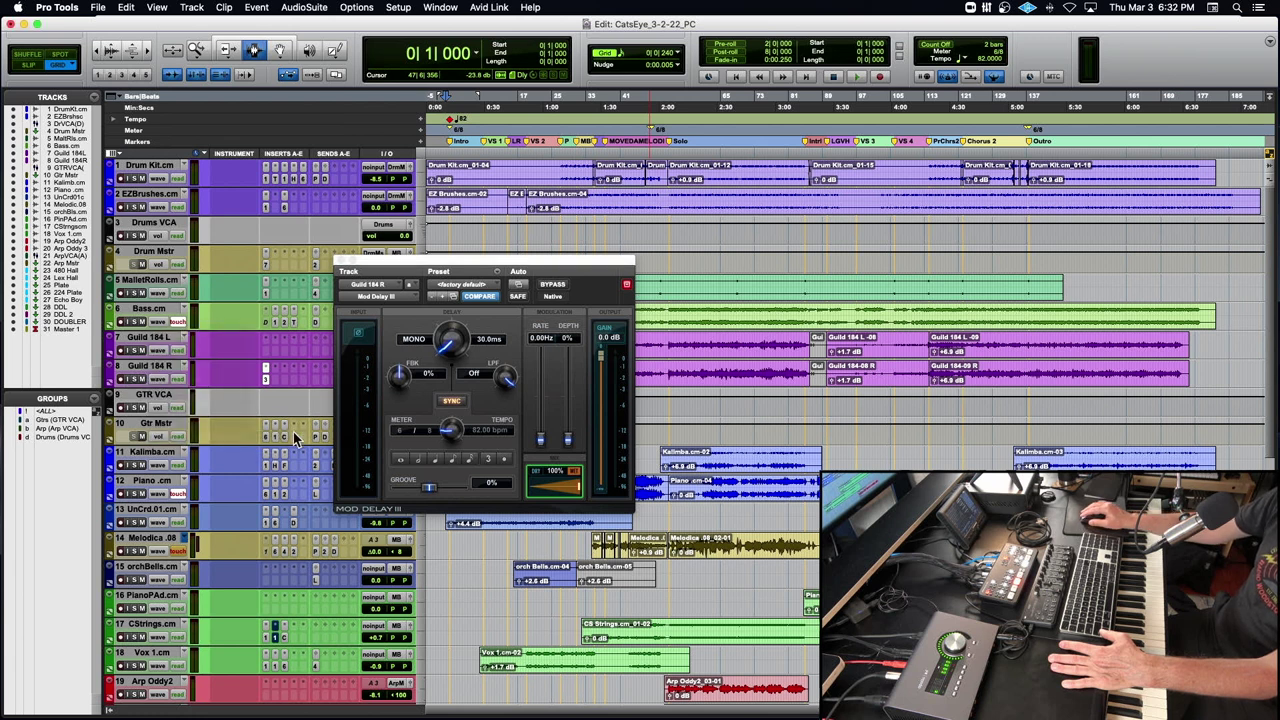
{"action": "left_click", "coordinate": [340, 262]}
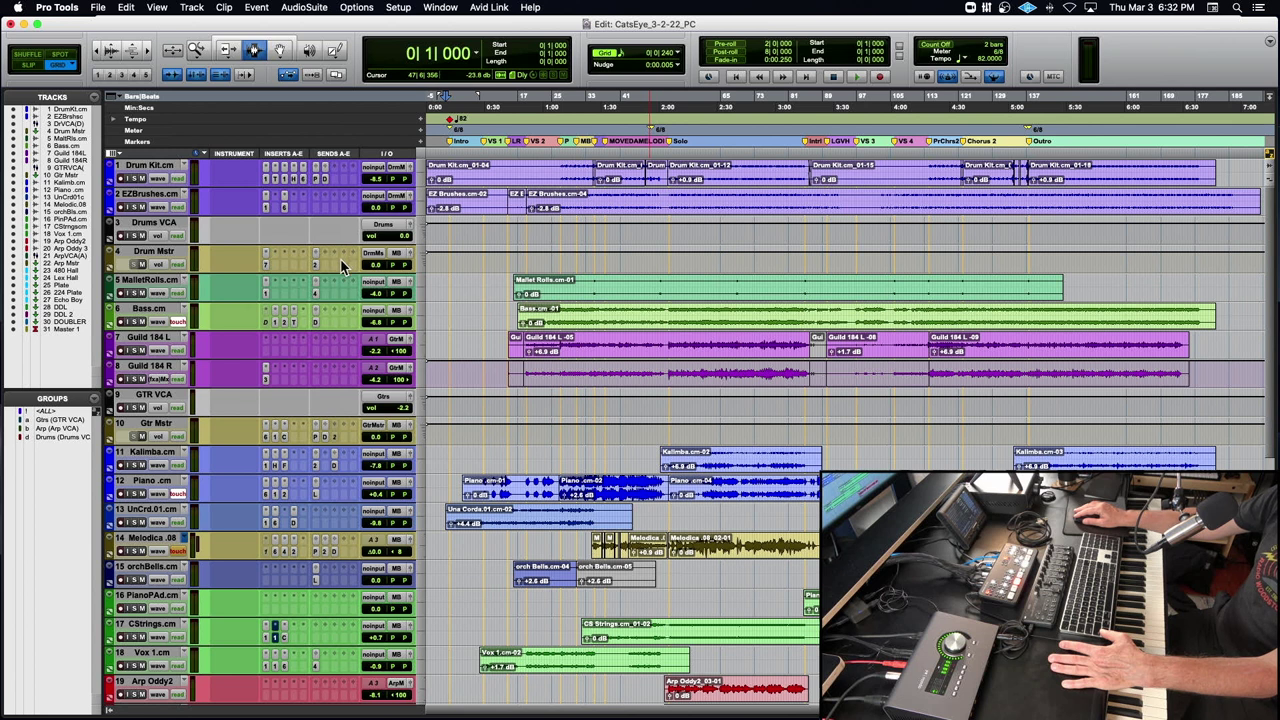
{"action": "left_click", "coordinate": [160, 387]}
{"action": "left_click", "coordinate": [200, 331]}
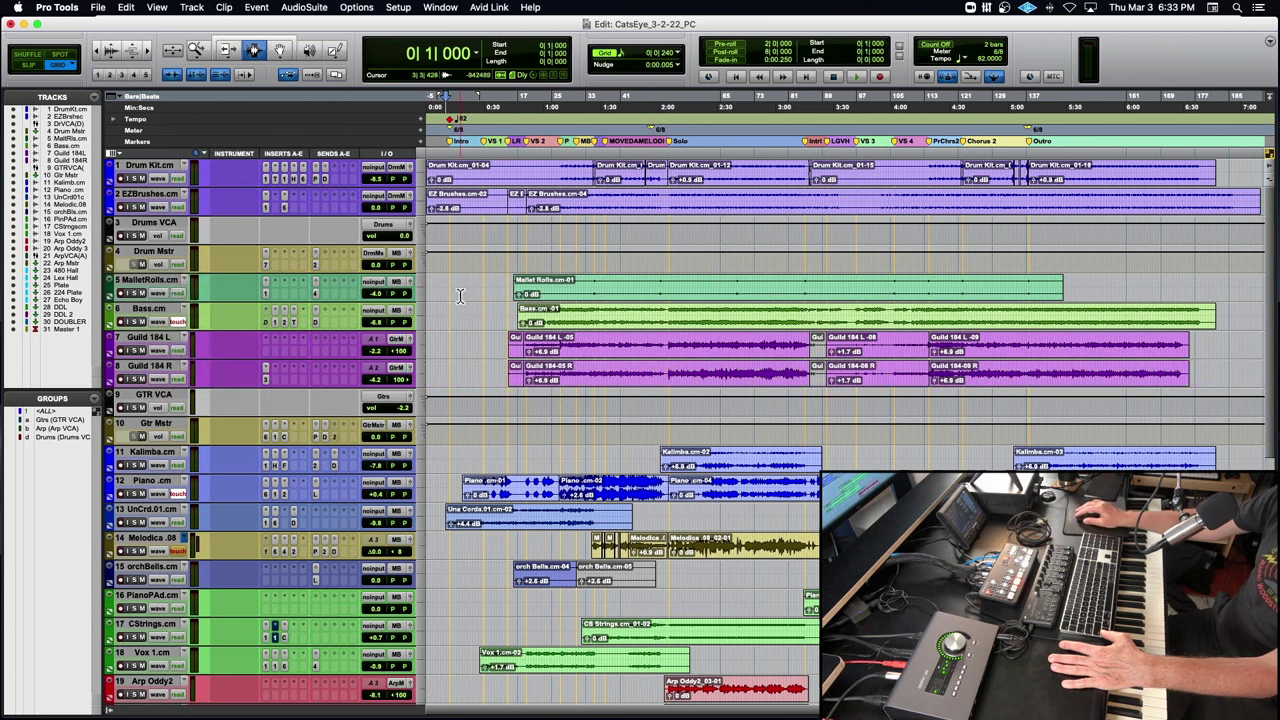
Play the song from -1|4|240 through the Melodica entrance while reviewing the tracks and their clips.
{"action": "left_click", "coordinate": [447, 175]}
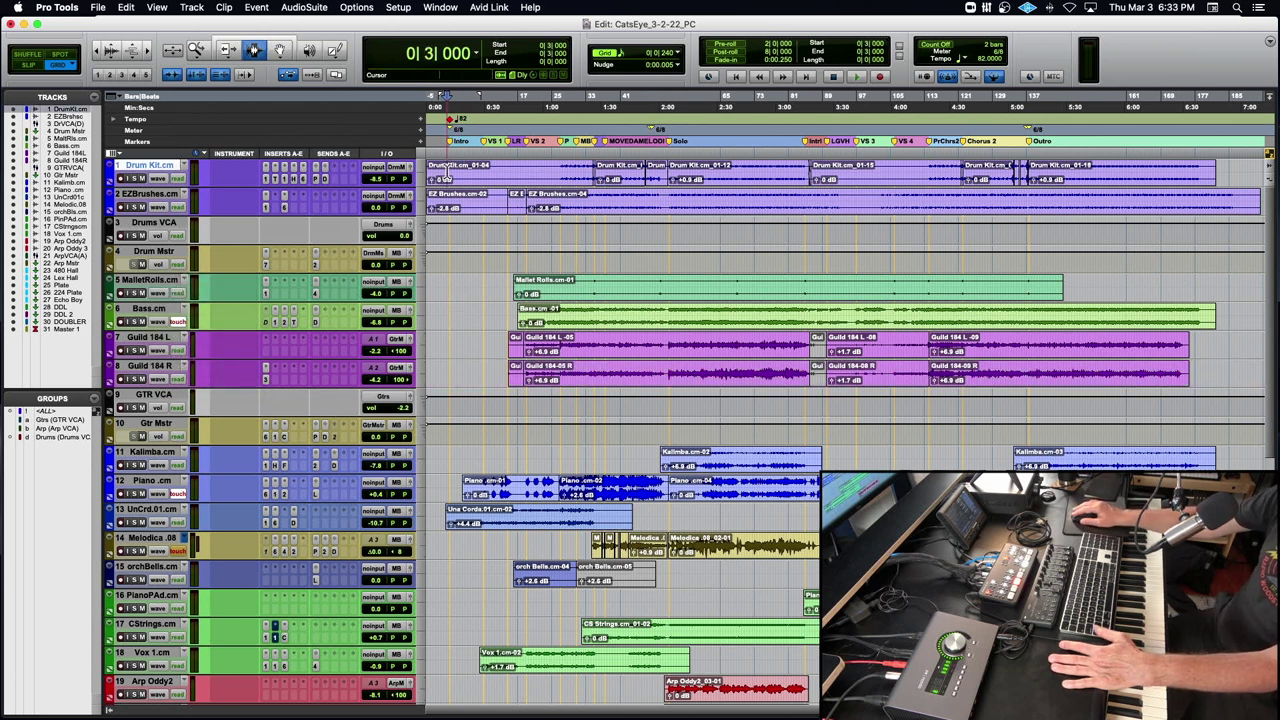
{"action": "left_click", "coordinate": [443, 176]}
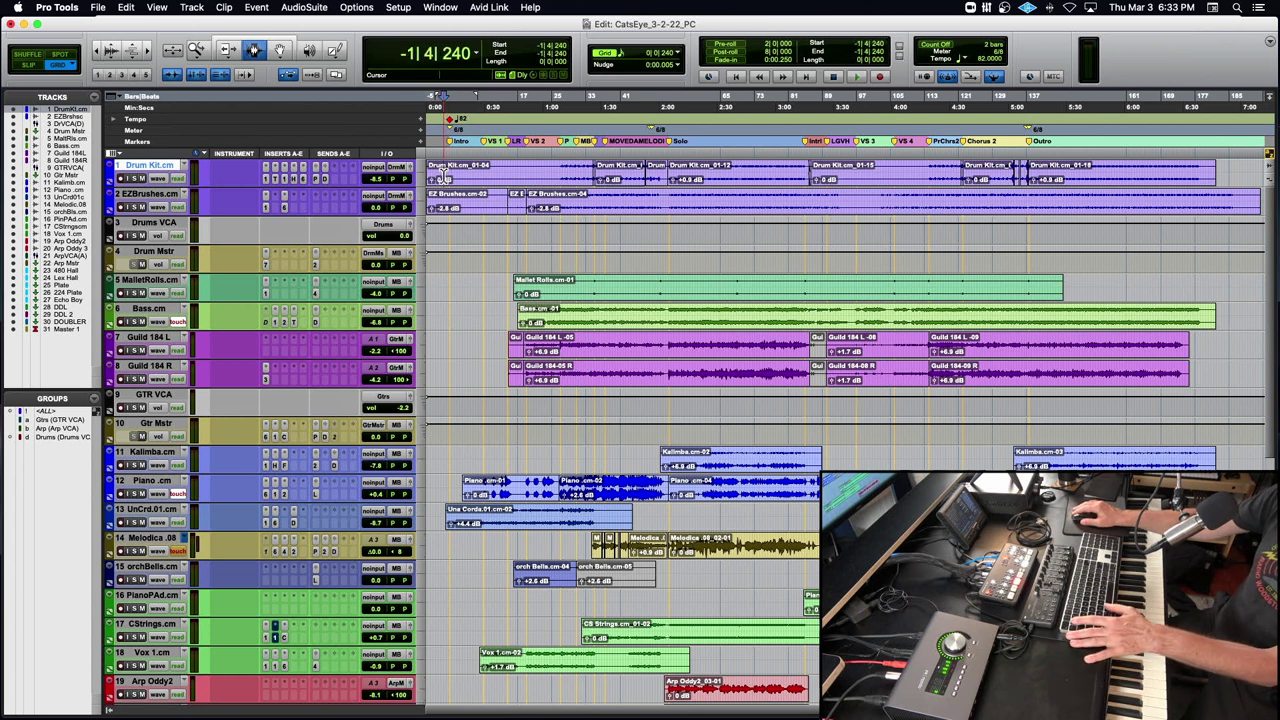
{"action": "key", "text": "space"}
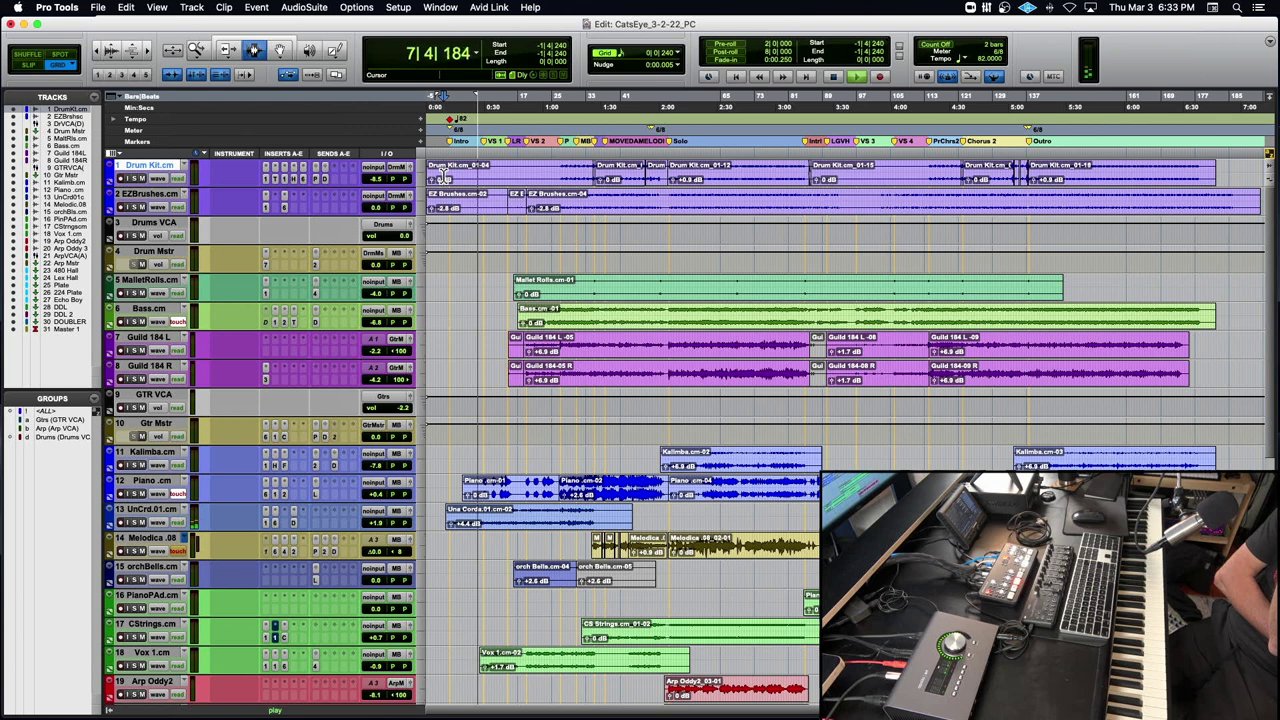
{"action": "scroll", "coordinate": [443, 177], "scroll_direction": "down", "scroll_amount": 1}
{"action": "scroll", "coordinate": [443, 177], "scroll_direction": "down", "scroll_amount": 12}
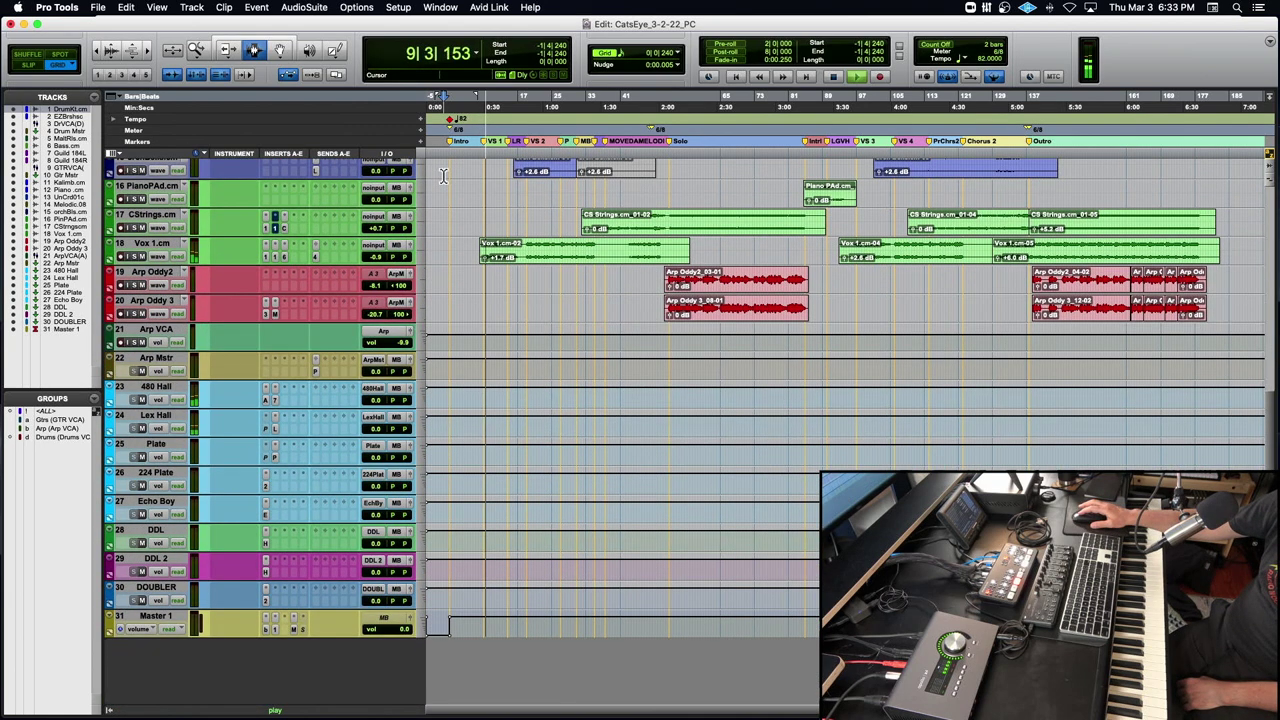
{"action": "scroll", "coordinate": [443, 177], "scroll_direction": "up", "scroll_amount": 8}
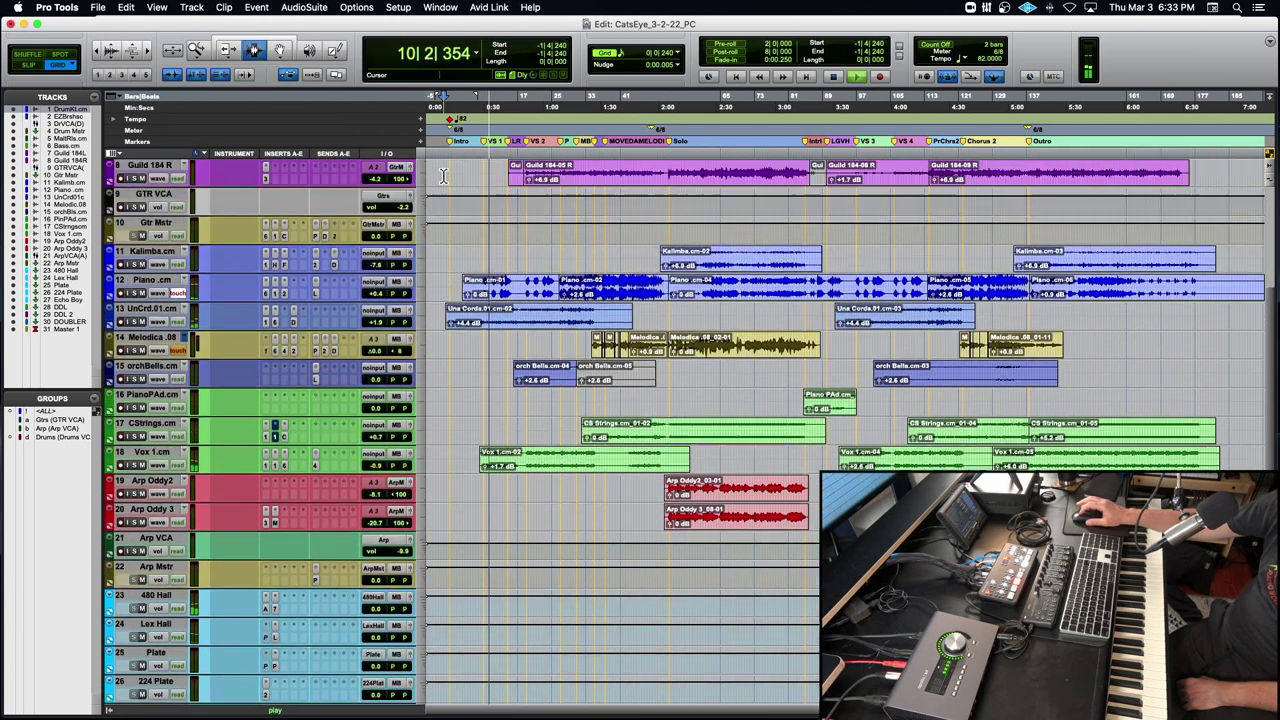
{"action": "scroll", "coordinate": [443, 177], "scroll_direction": "up", "scroll_amount": 2}
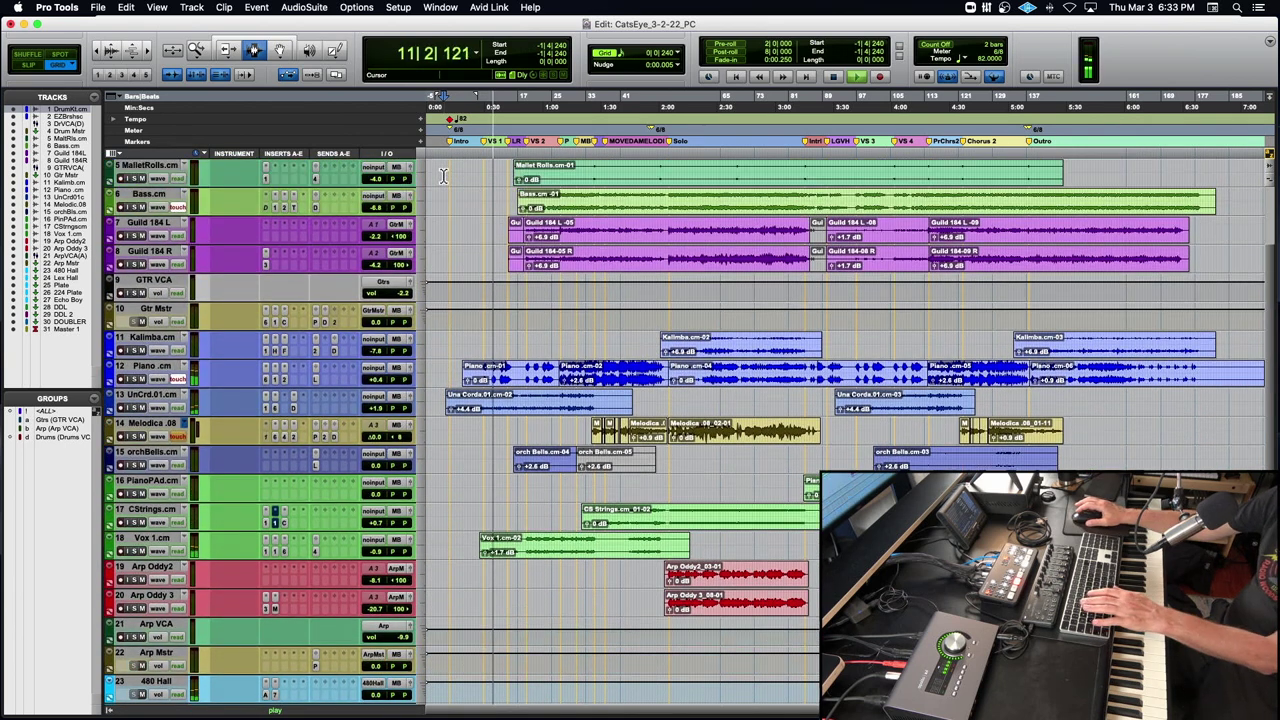
{"action": "key", "text": "t"}
{"action": "key", "text": "t"}
{"action": "key", "text": "t"}
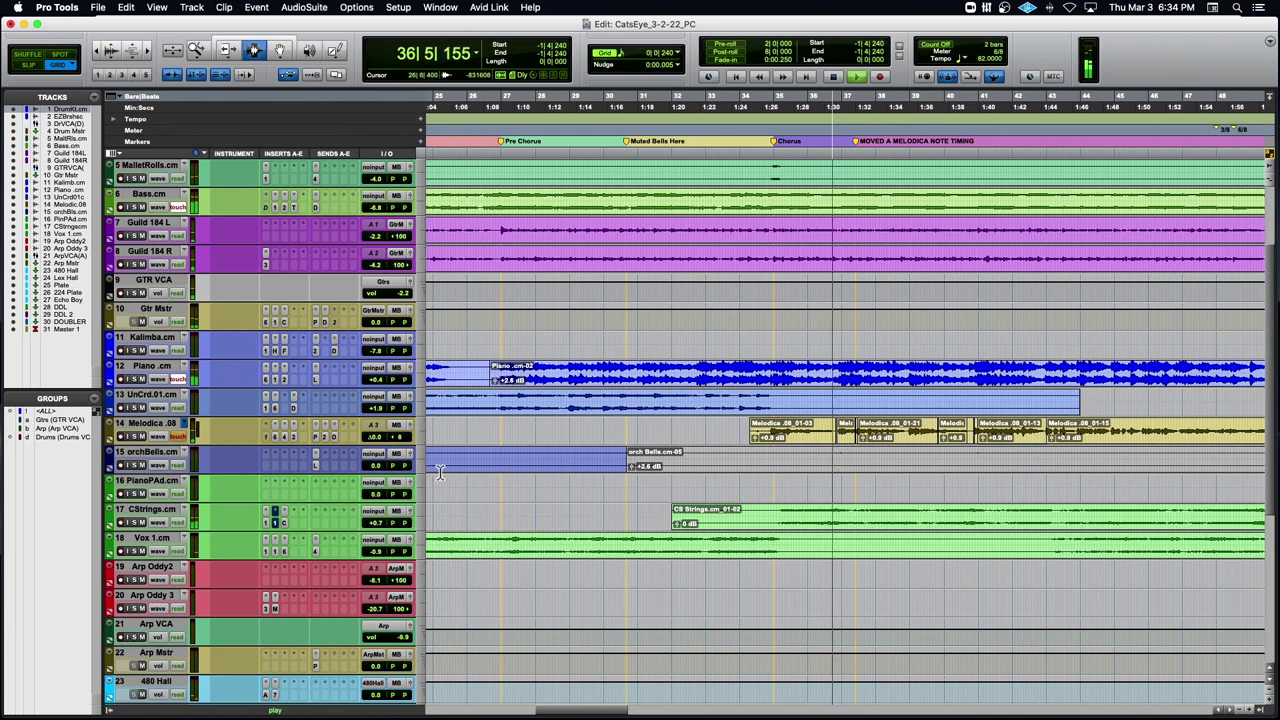
Select the Melodica clips from 34|2|392 to 52|5|000 and raise their clip gain to +3.4 dB.
{"action": "left_click_drag", "start_coordinate": [376, 437], "coordinate": [375, 436]}
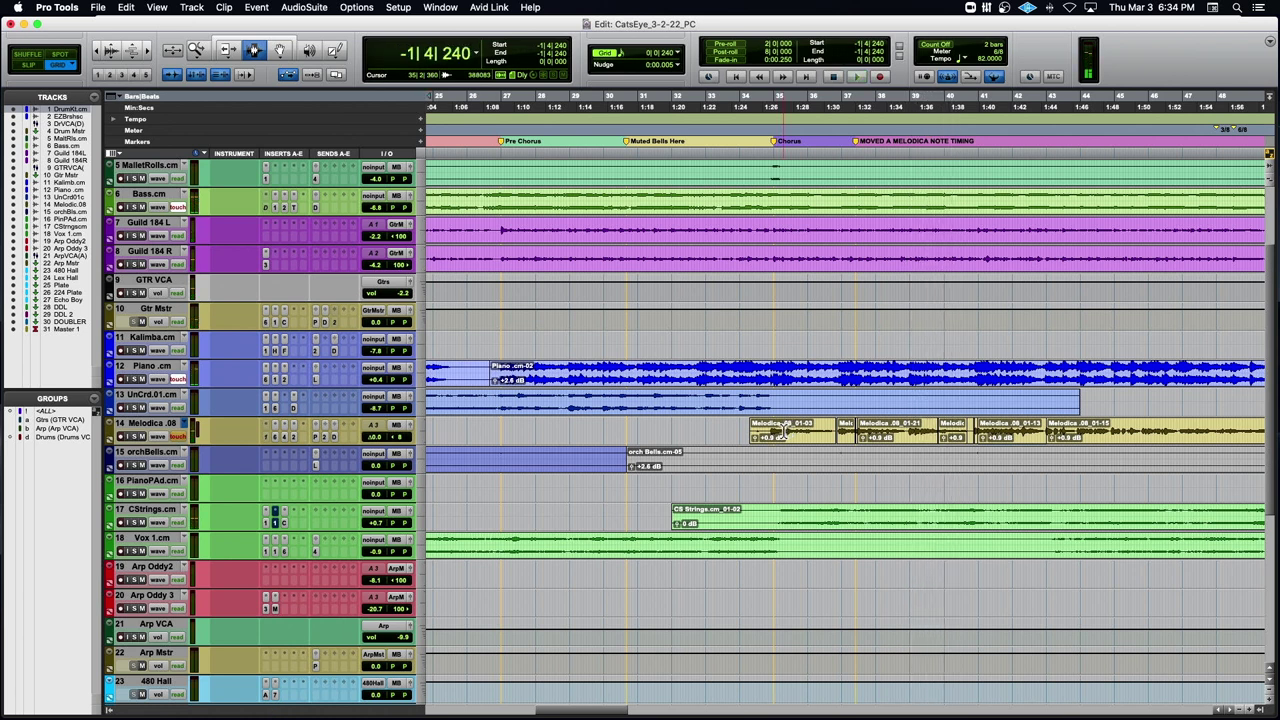
{"action": "left_click", "coordinate": [783, 432]}
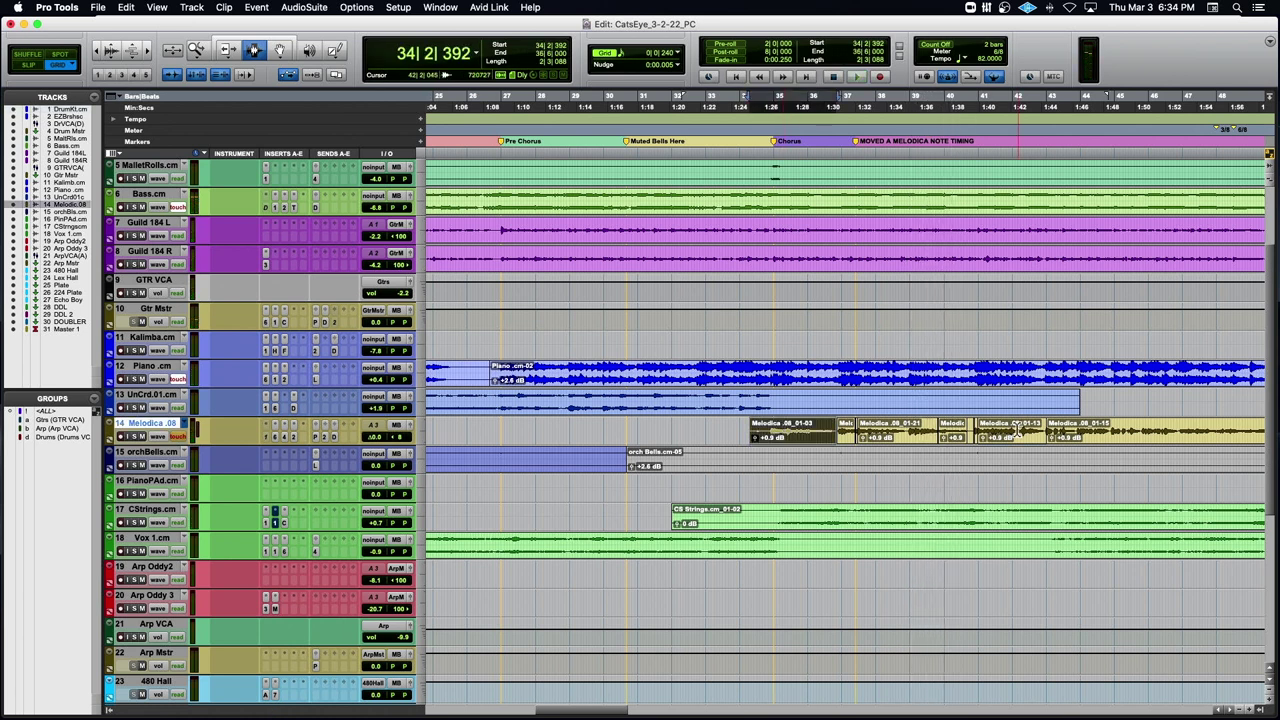
{"action": "left_click", "coordinate": [1215, 430], "text": "shift"}
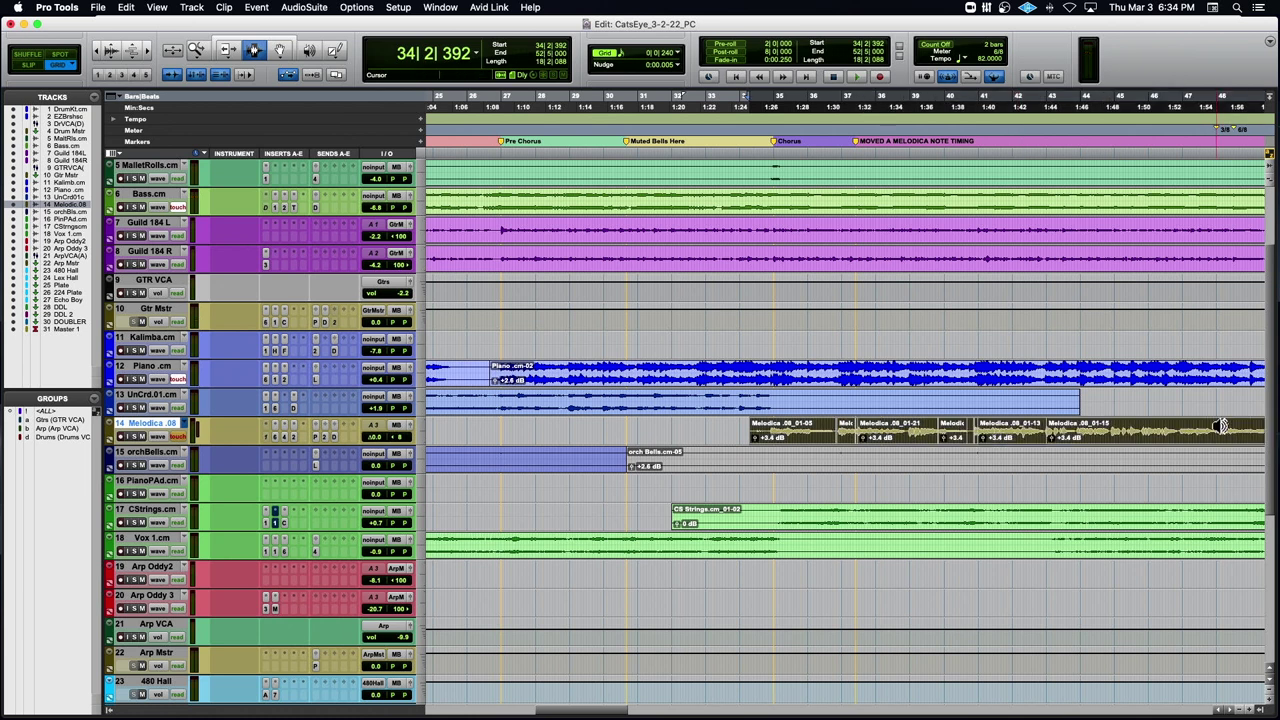
Play the mix from 34|3|000 into the Solo section to check the Melodica level.
{"action": "left_click", "coordinate": [758, 437]}
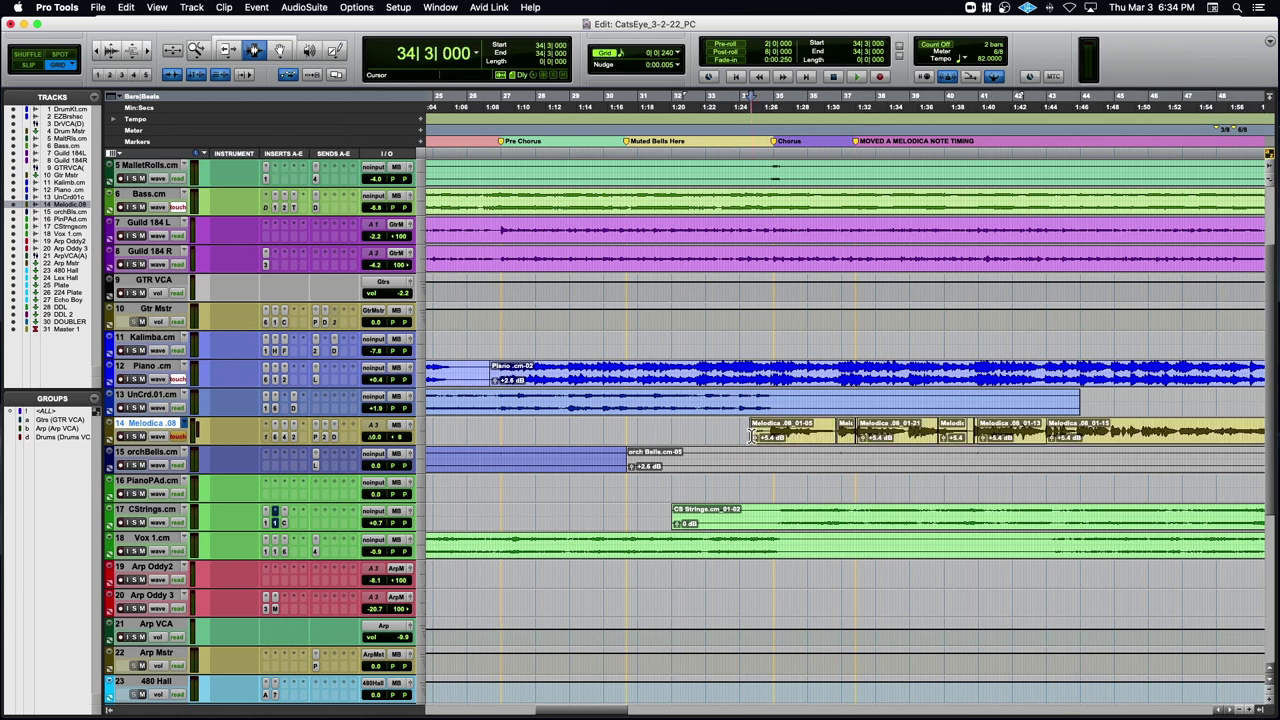
{"action": "key", "text": "space"}
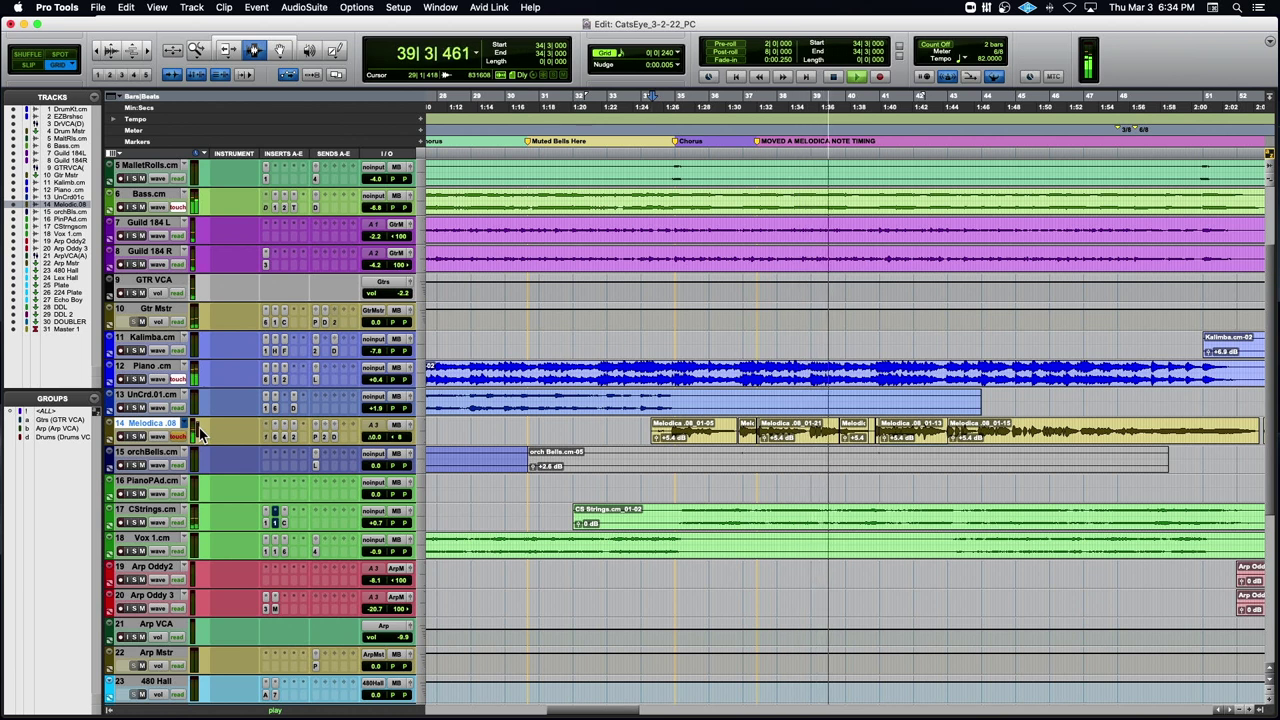
{"action": "key", "text": "super+bracketleft"}
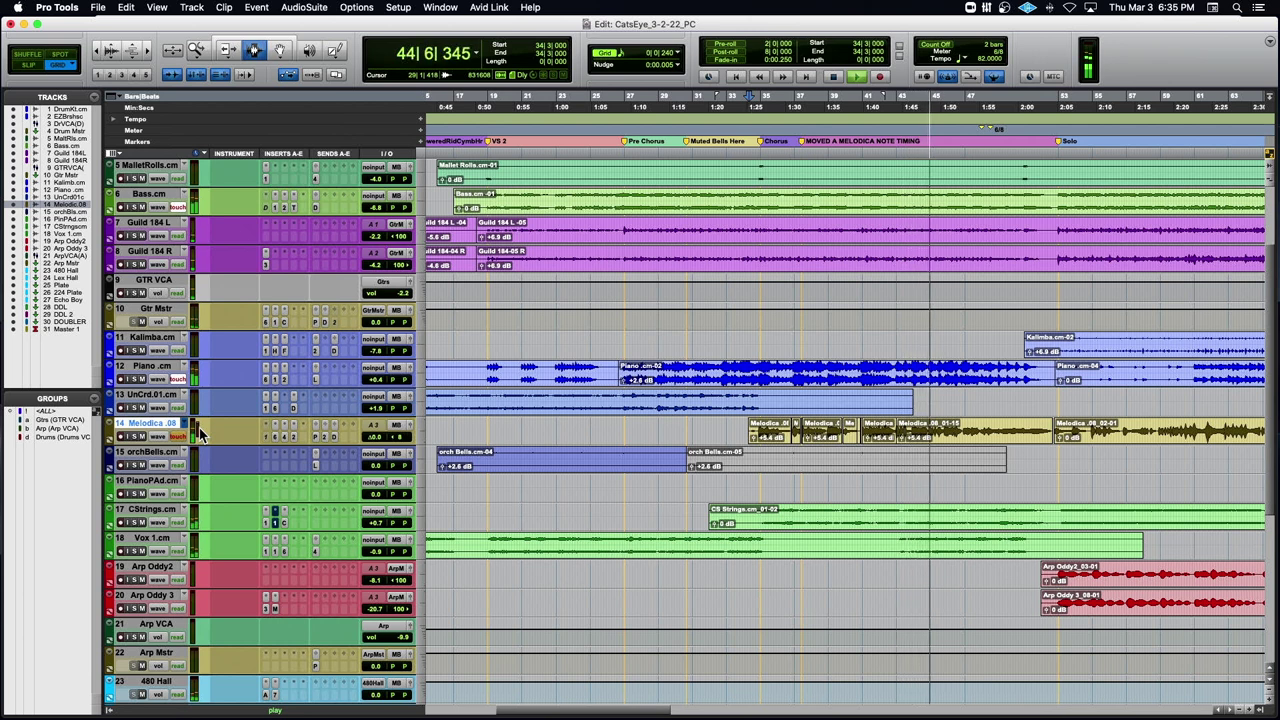
{"action": "key", "text": "r"}
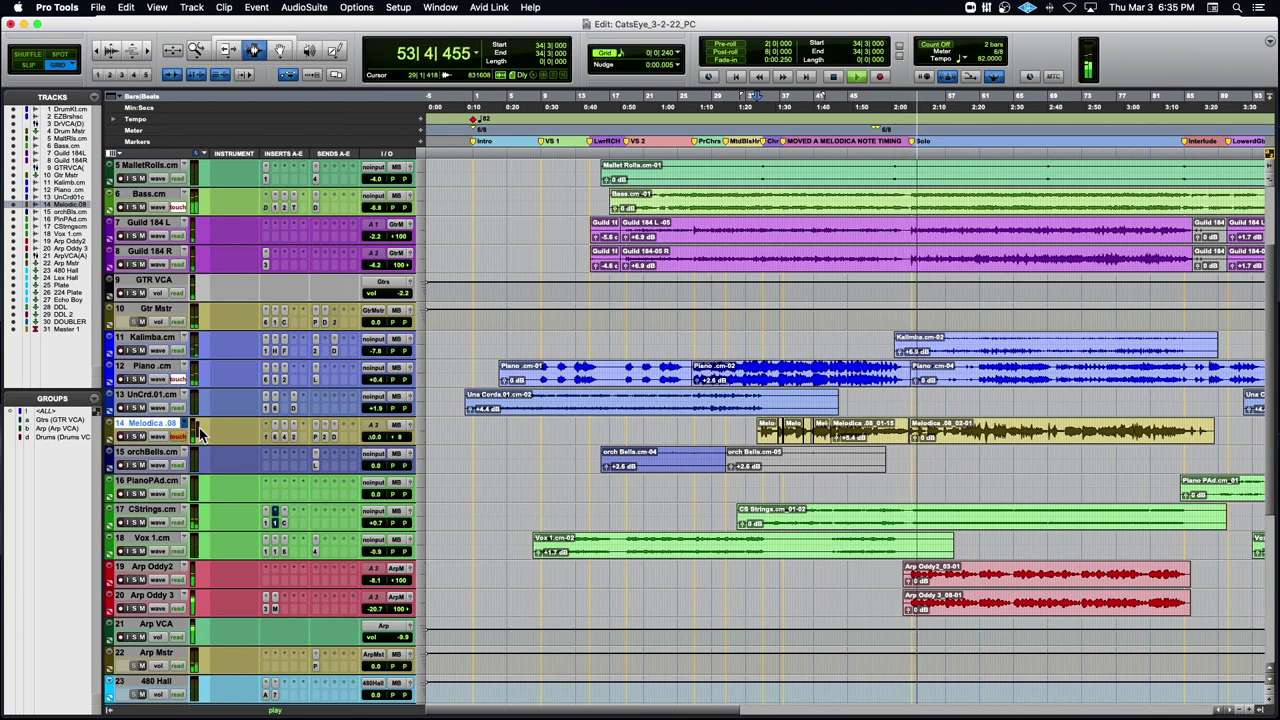
{"action": "key", "text": "space"}
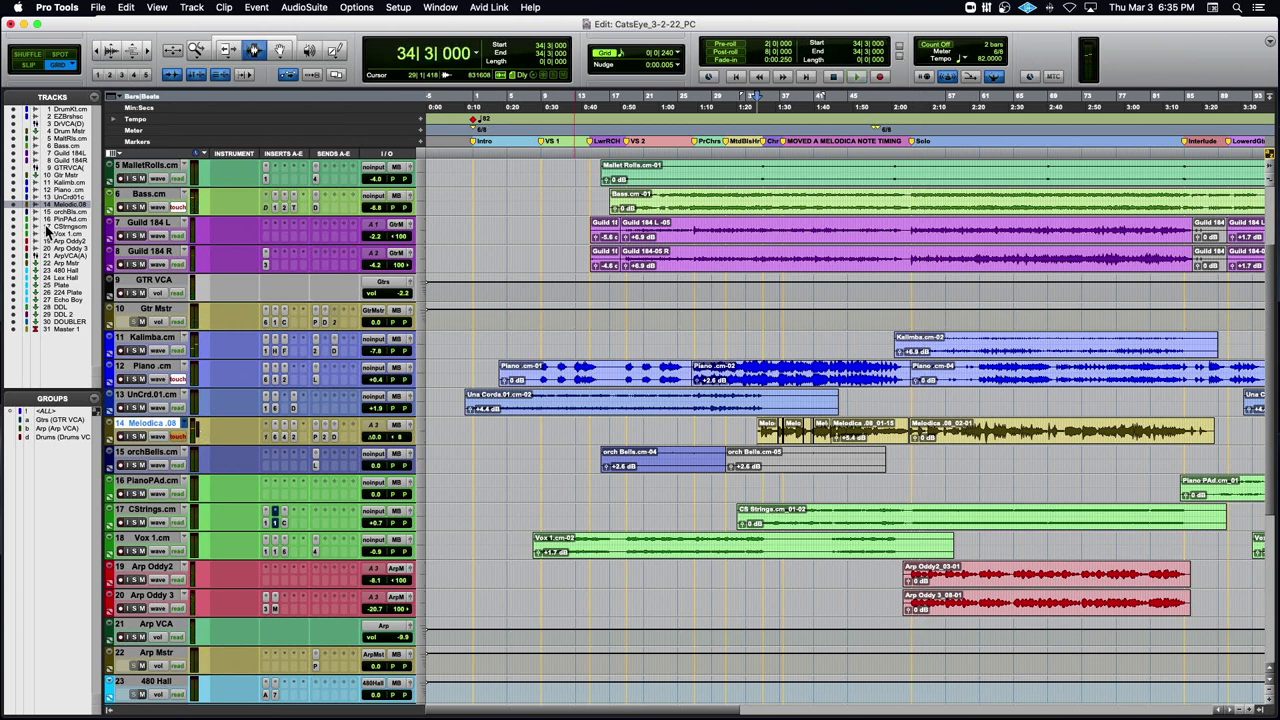
Play the start of the Una Corda clip soloed from 0|3|240, and make its track taller.
{"action": "left_click", "coordinate": [468, 339]}
{"action": "key", "text": "t"}
{"action": "key", "text": "t"}
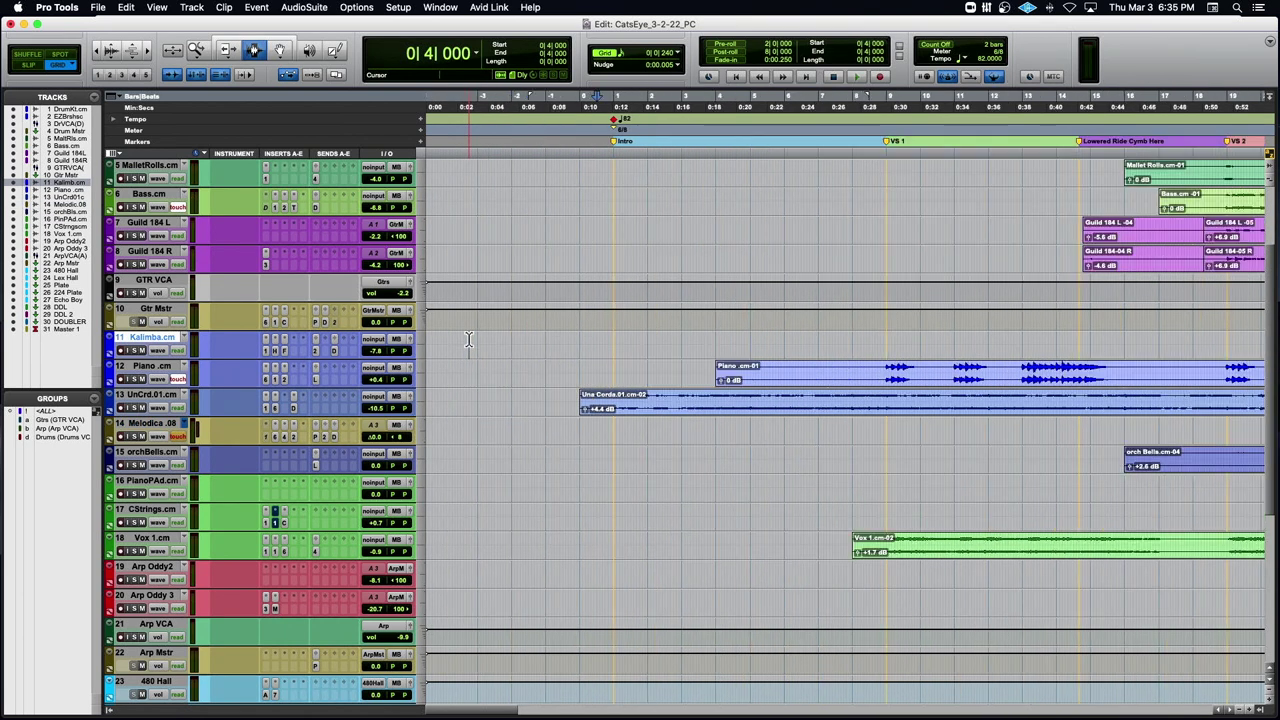
{"action": "left_click", "coordinate": [579, 402]}
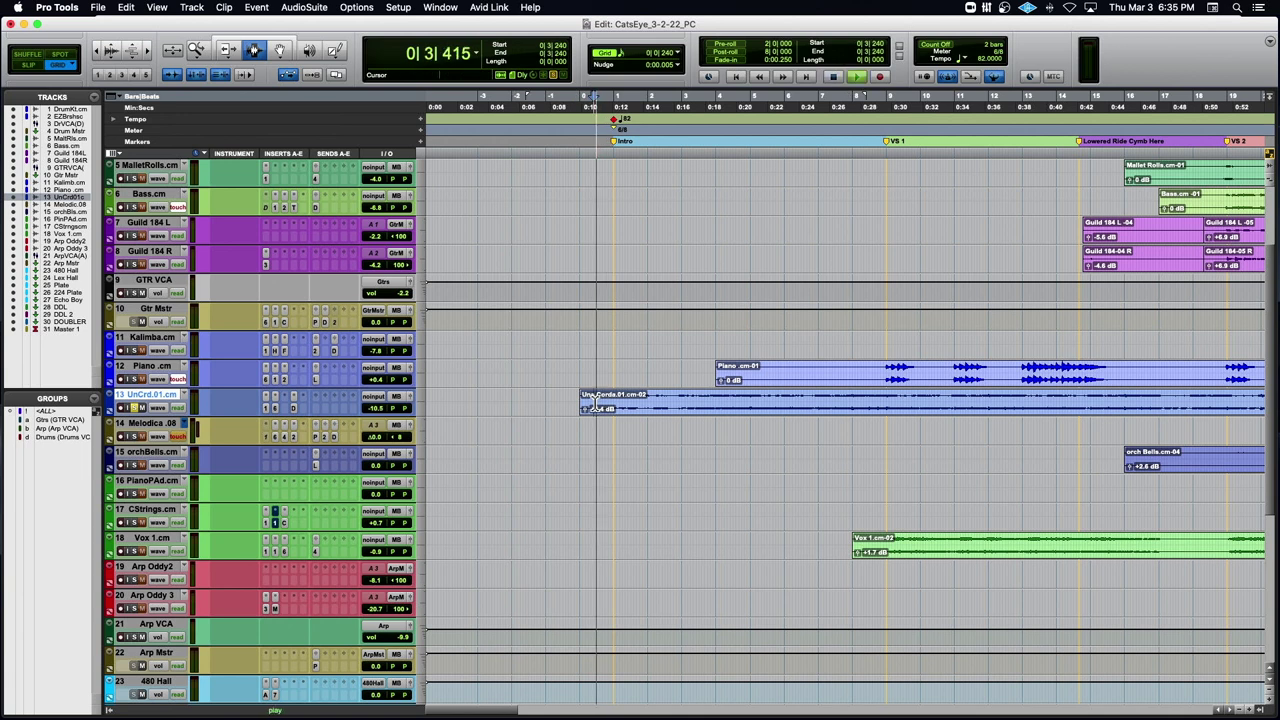
{"action": "left_click_drag", "start_coordinate": [173, 416], "coordinate": [173, 500]}
{"action": "key", "text": "space"}
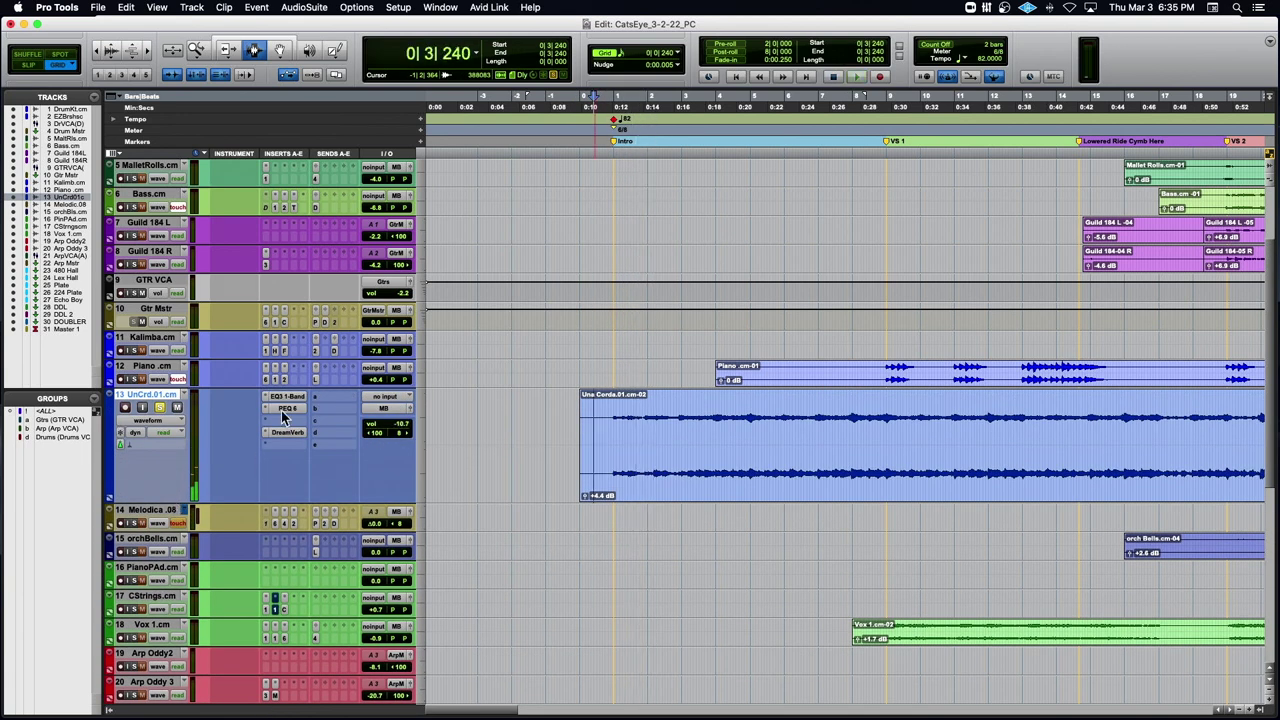
Show the Una Corda track's volume automation during playback from 0|3|240, and return the track to waveform view.
{"action": "left_click", "coordinate": [160, 424]}
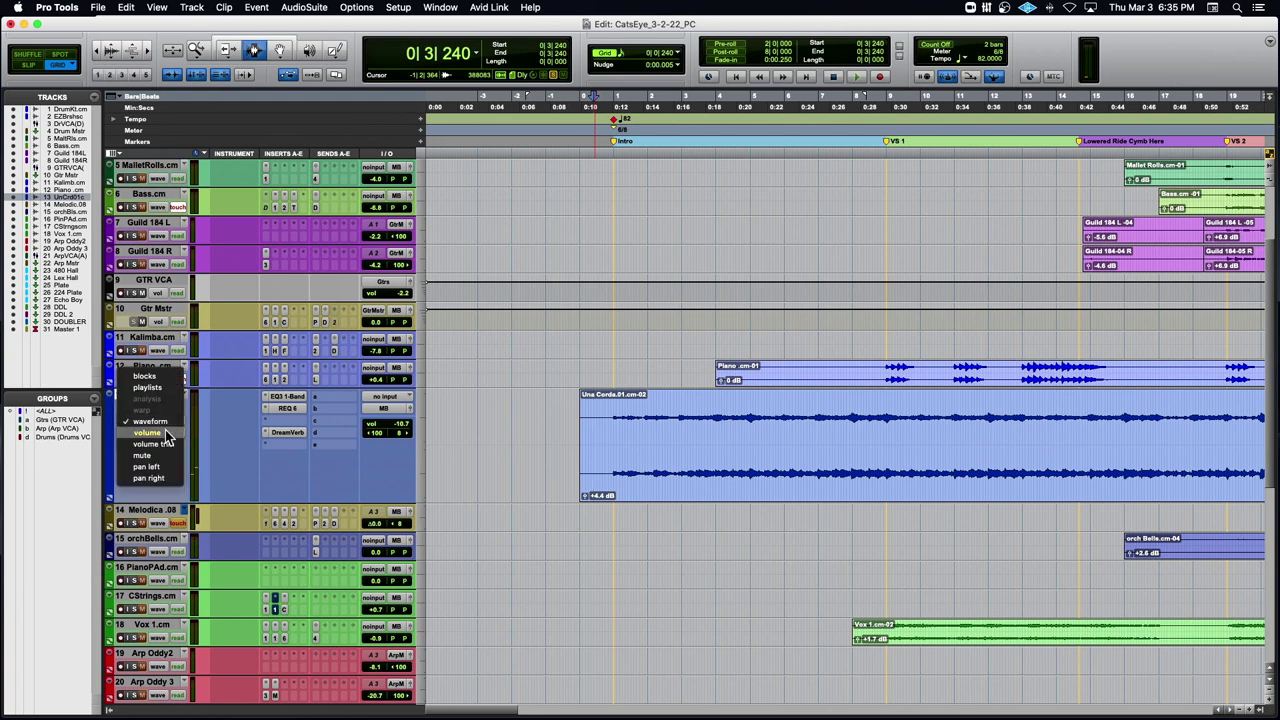
{"action": "left_click", "coordinate": [166, 433]}
{"action": "key", "text": "space"}
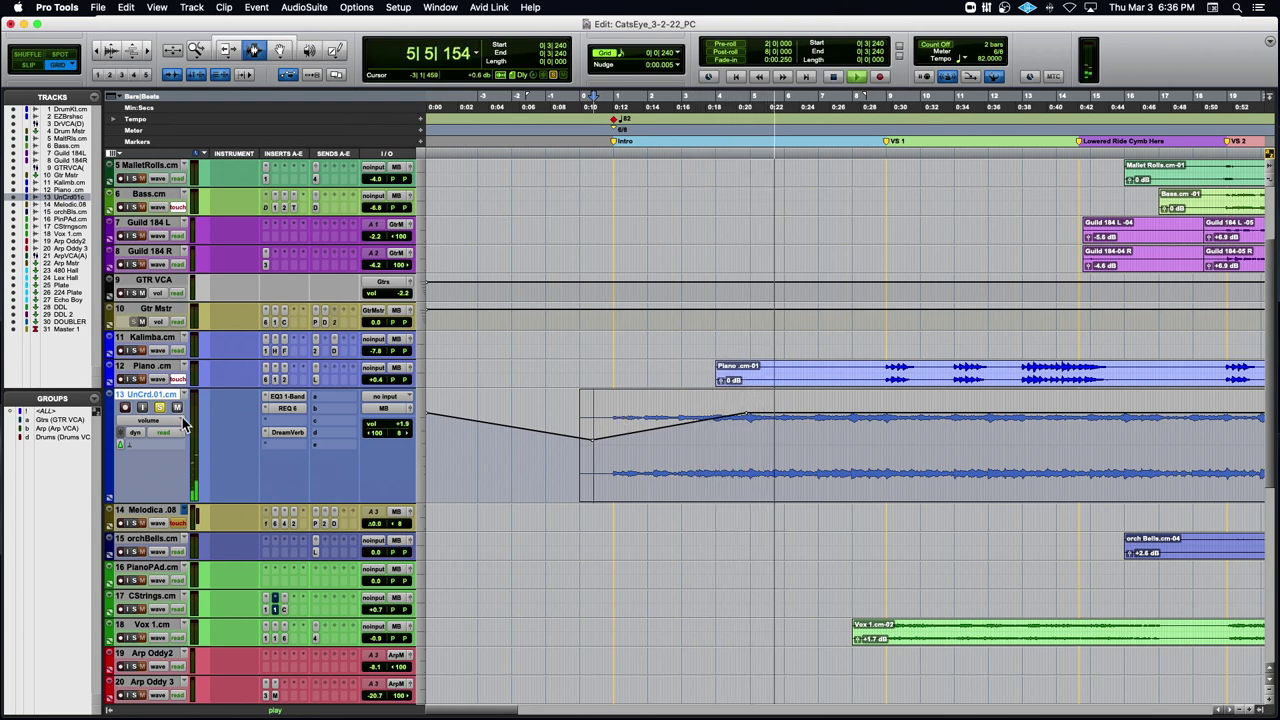
{"action": "key", "text": "space"}
{"action": "left_click", "coordinate": [138, 425]}
{"action": "left_click", "coordinate": [143, 412]}
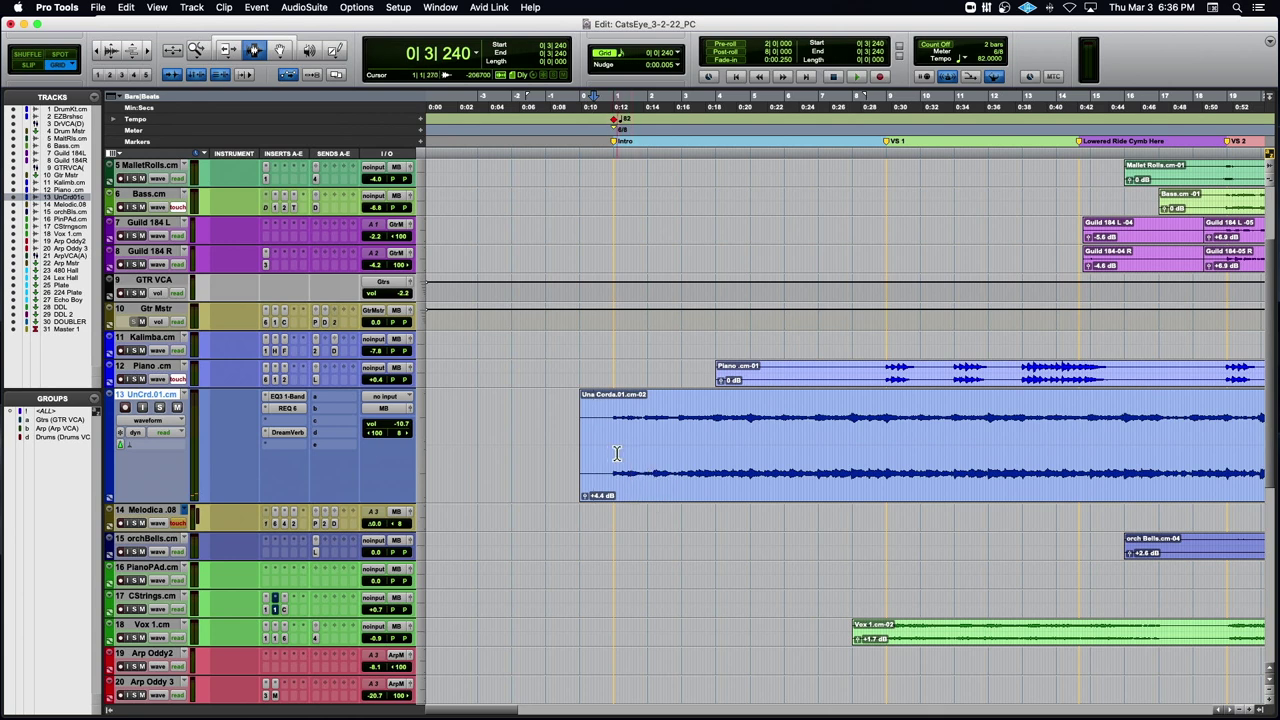
Focus on the start of the Una Corda clip at the Intro marker and enlarge its waveform display vertically.
{"action": "key", "text": "t"}
{"action": "key", "text": "t"}
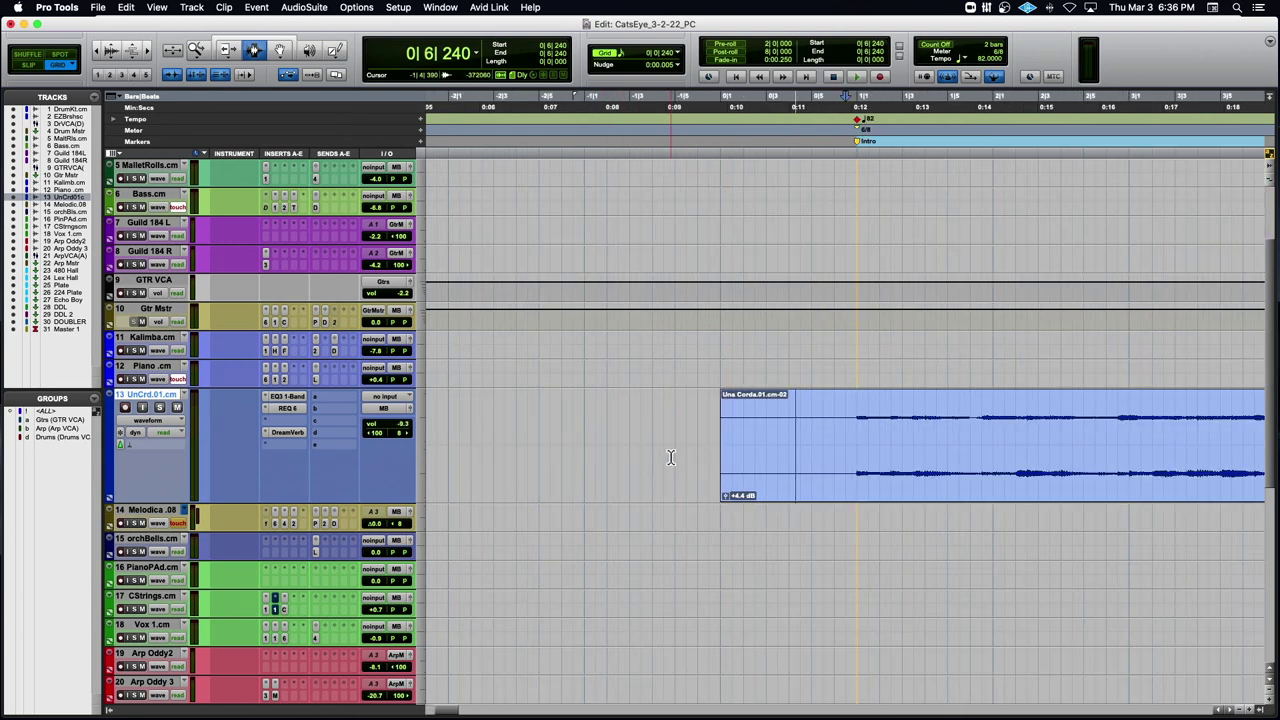
{"action": "scroll", "coordinate": [671, 457], "scroll_direction": "right", "scroll_amount": 3}
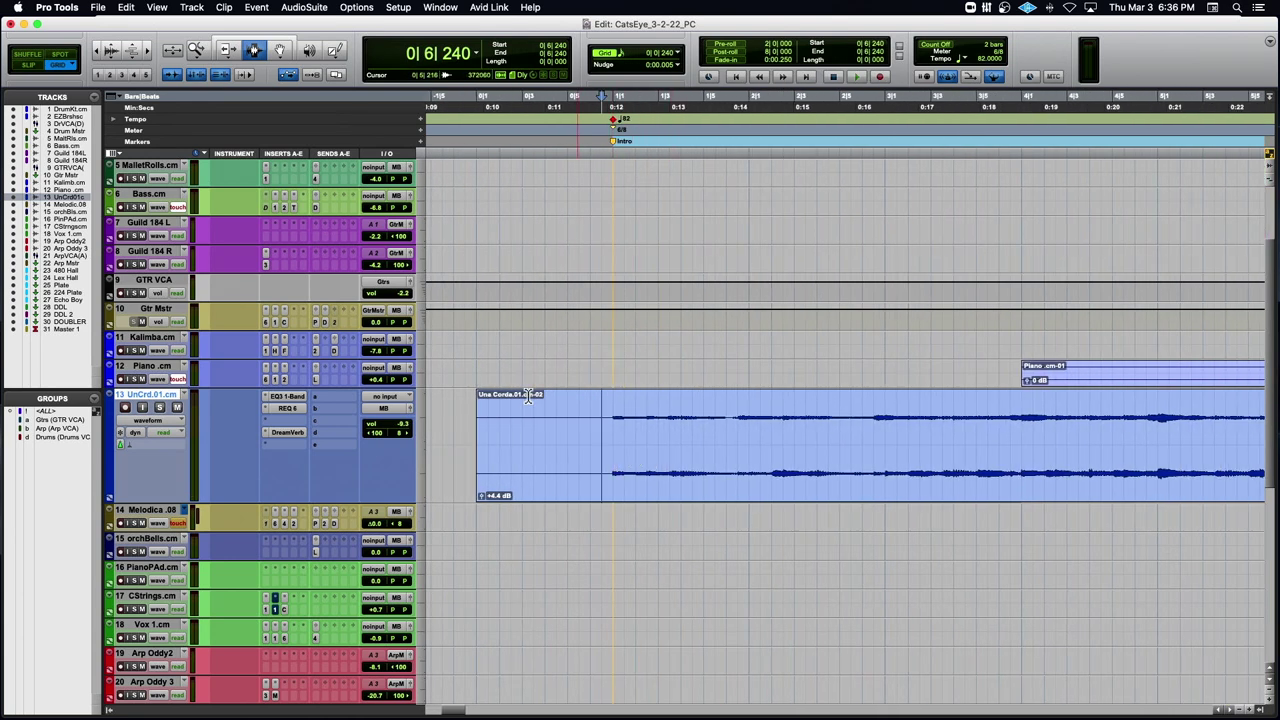
{"action": "left_click", "coordinate": [113, 52]}
{"action": "left_click", "coordinate": [113, 52]}
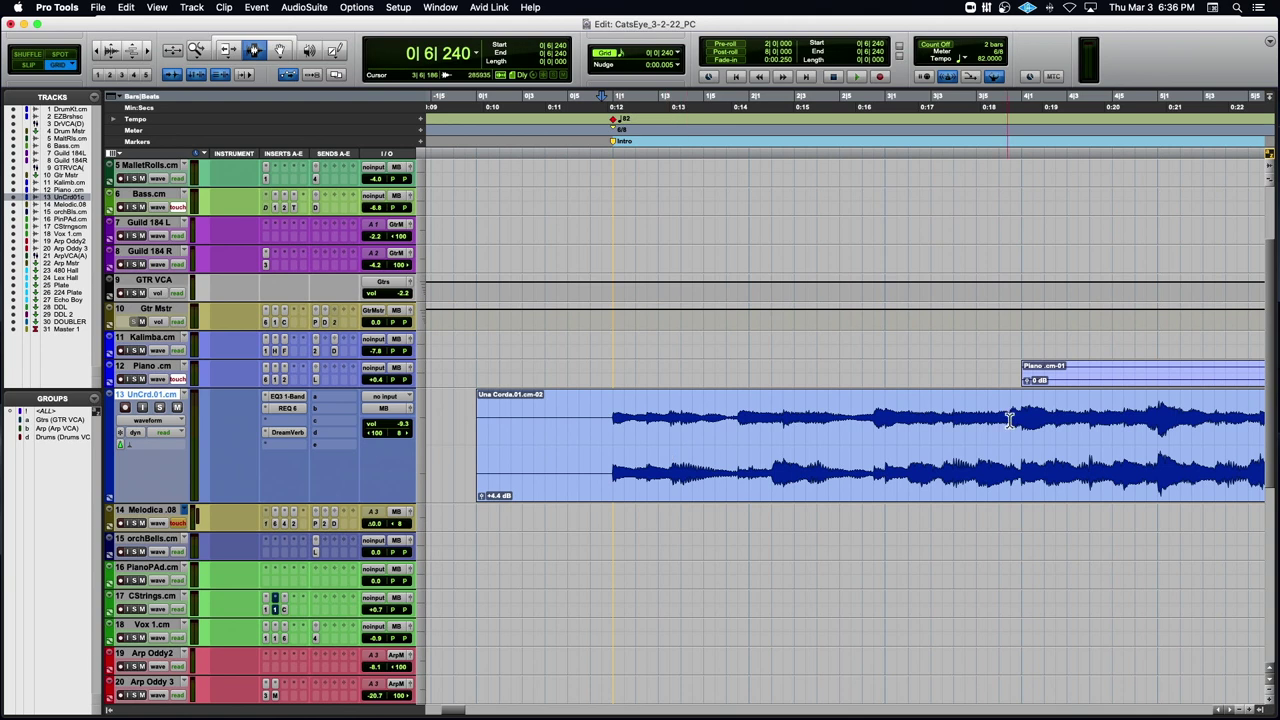
Switch the Una Corda track's display to volume and back to waveform view.
{"action": "left_click", "coordinate": [148, 421]}
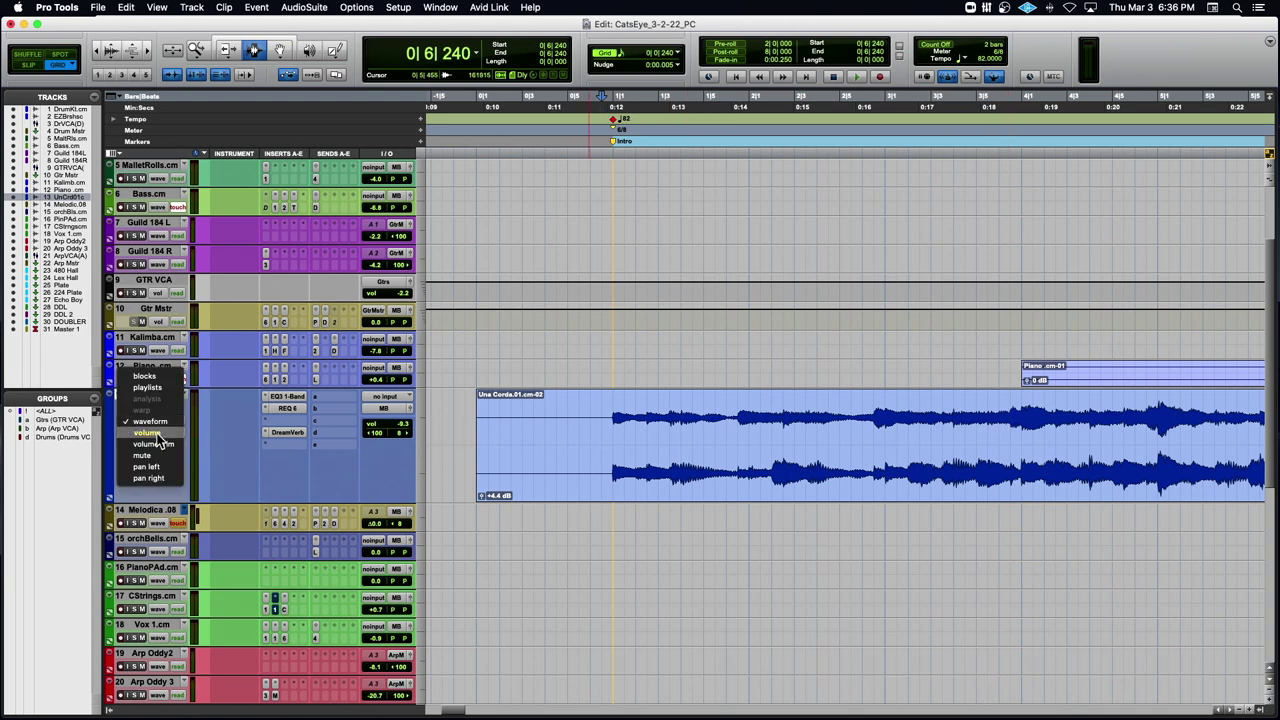
{"action": "left_click", "coordinate": [155, 440]}
{"action": "left_click", "coordinate": [153, 432]}
{"action": "left_click", "coordinate": [156, 411]}
Play the mix from 7|5|240 across the VS 1 marker.
{"action": "key", "text": "r"}
{"action": "key", "text": "r"}
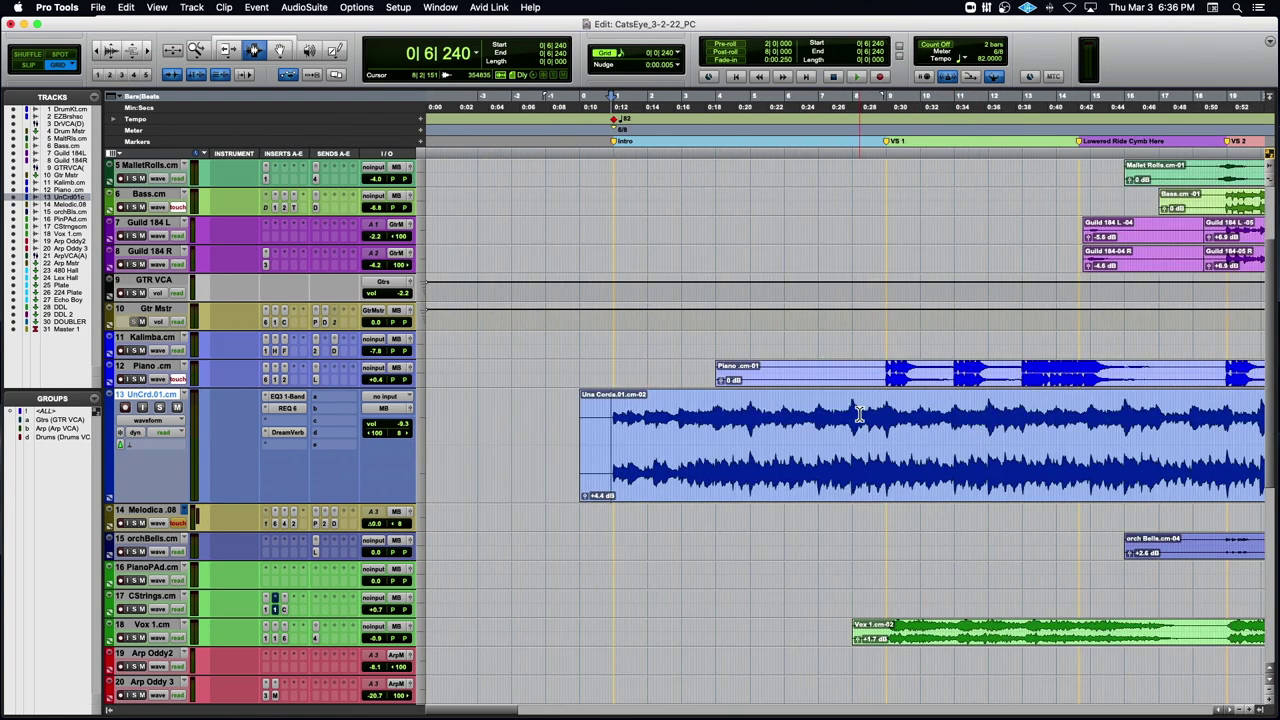
{"action": "key", "text": "space"}
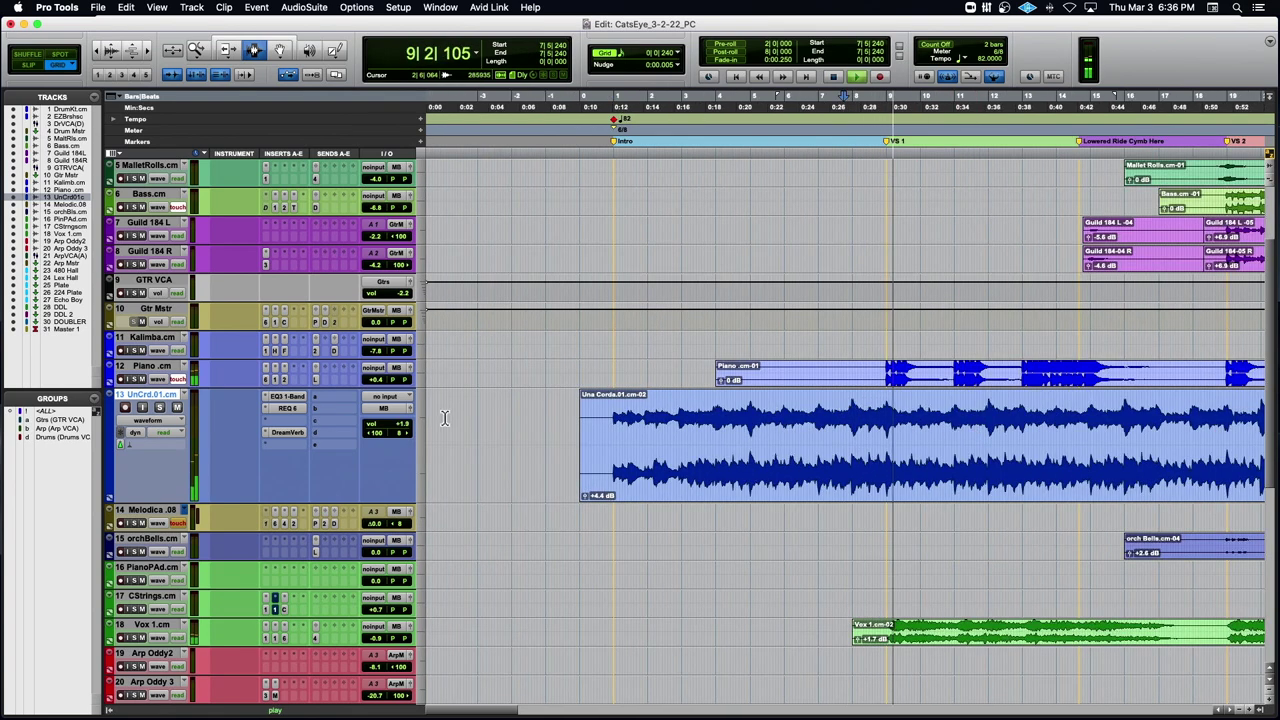
{"action": "key", "text": "space"}
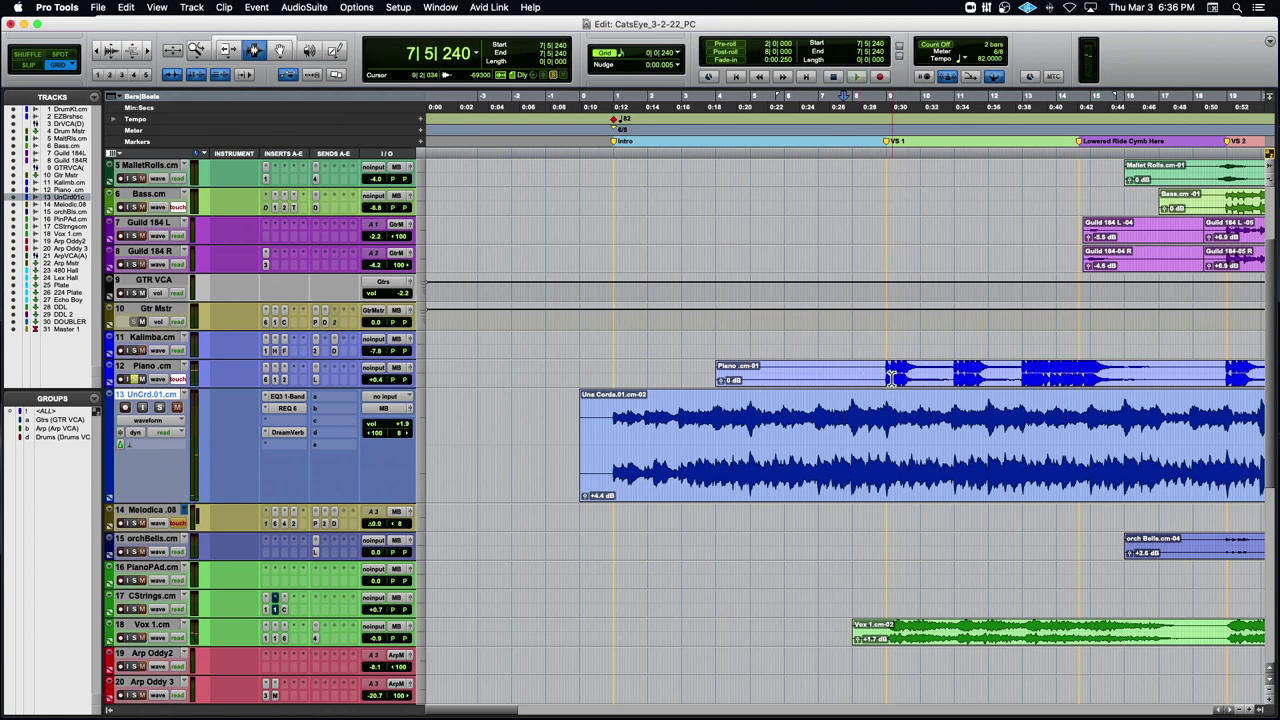
Listen to the Piano track soloed from 8|6|240 through its first phrases in VS 1.
{"action": "left_click", "coordinate": [885, 378]}
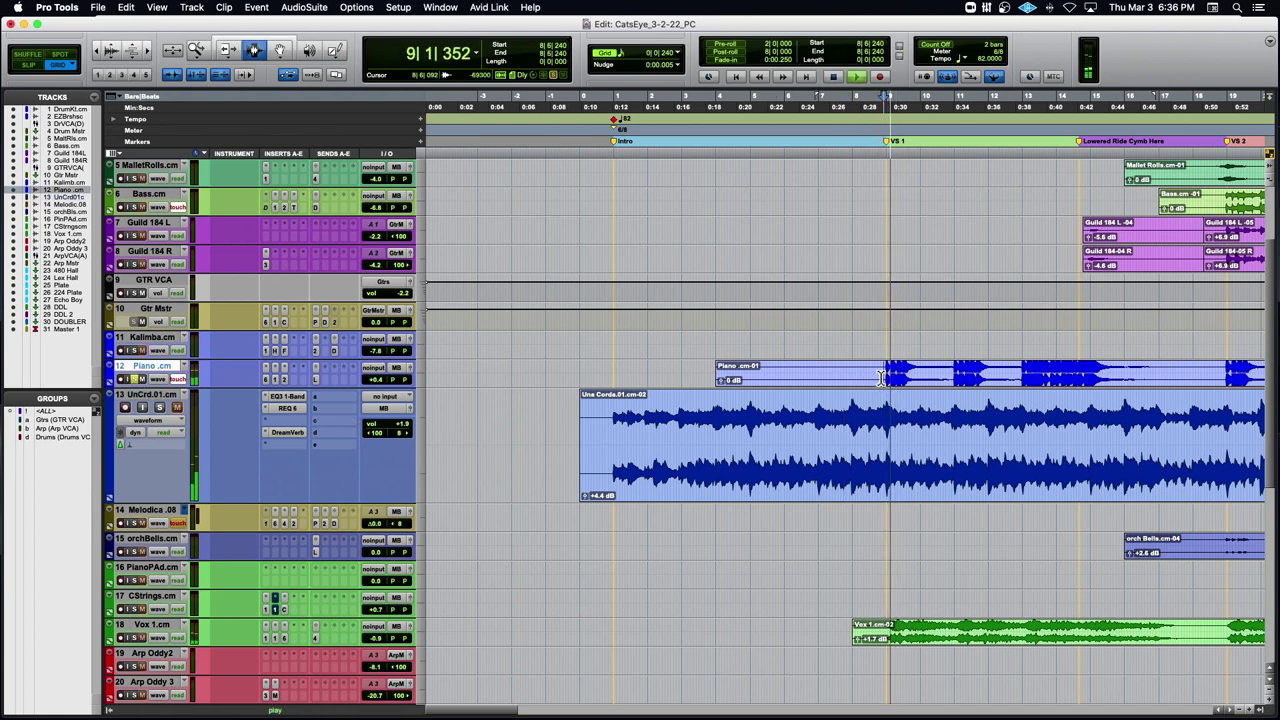
{"action": "key", "text": "super+bracketleft"}
{"action": "key", "text": "super+bracketright"}
{"action": "key", "text": "super+bracketright"}
{"action": "key", "text": "super+bracketright"}
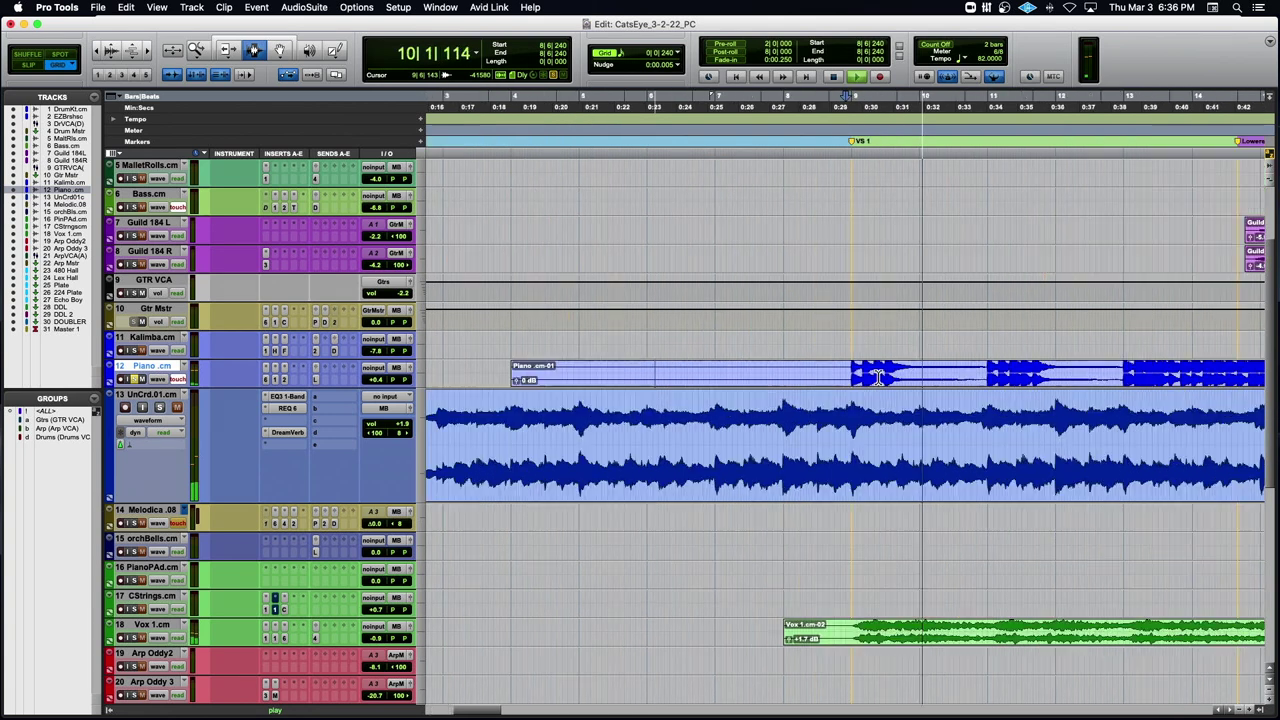
{"action": "key", "text": "super+bracketleft"}
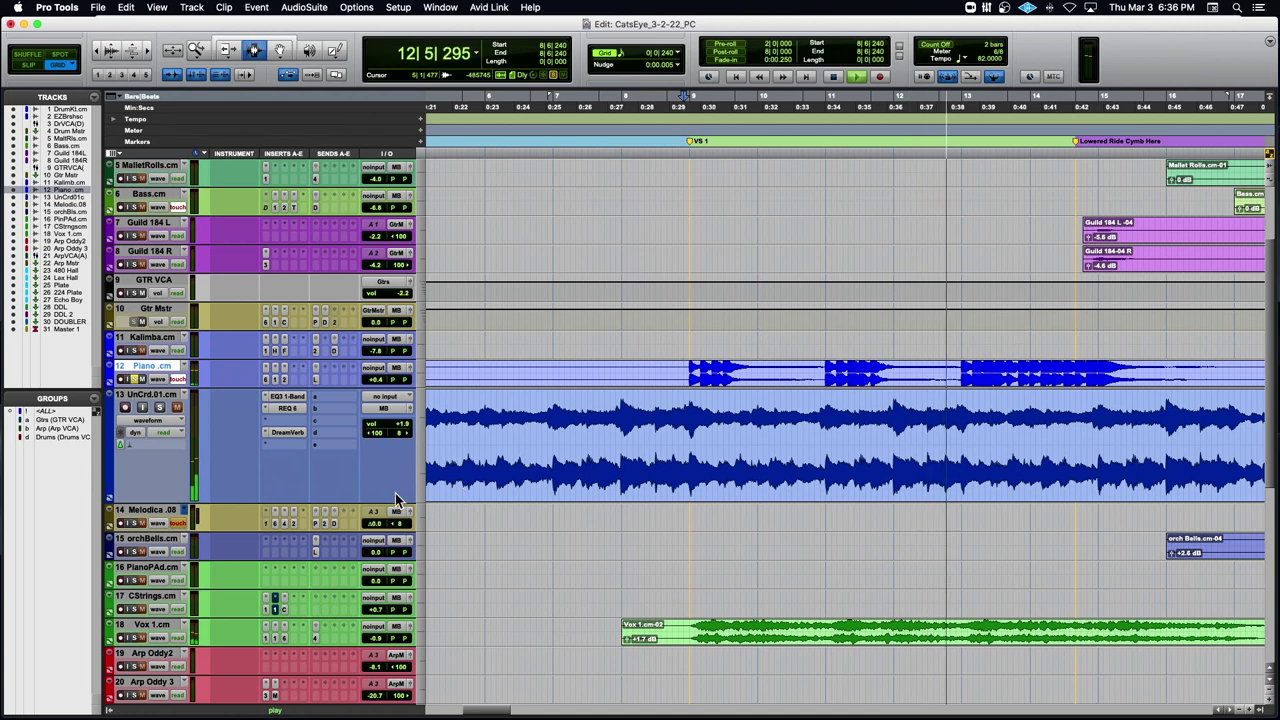
{"action": "key", "text": "space"}
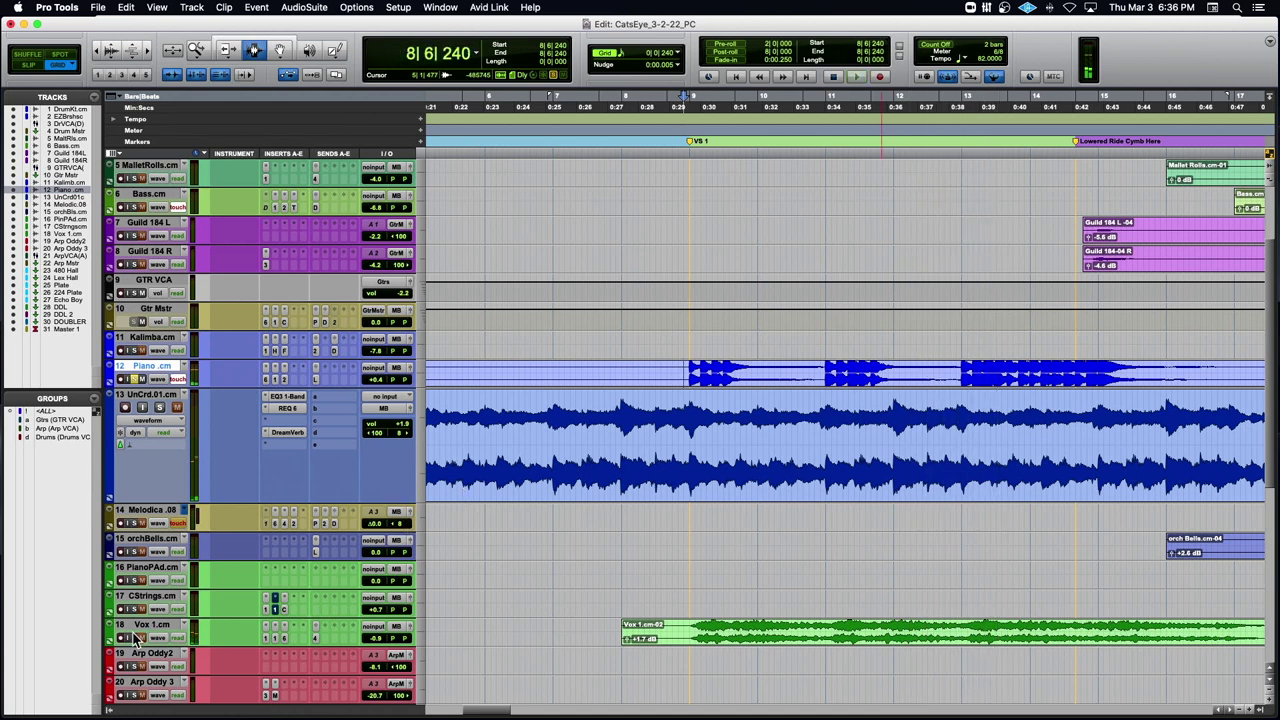
Play Vox 1 soloed from the VS 1 start at 9|1|000, and replay it together with the soloed Piano.
{"action": "left_click", "coordinate": [691, 576]}
{"action": "key", "text": "space"}
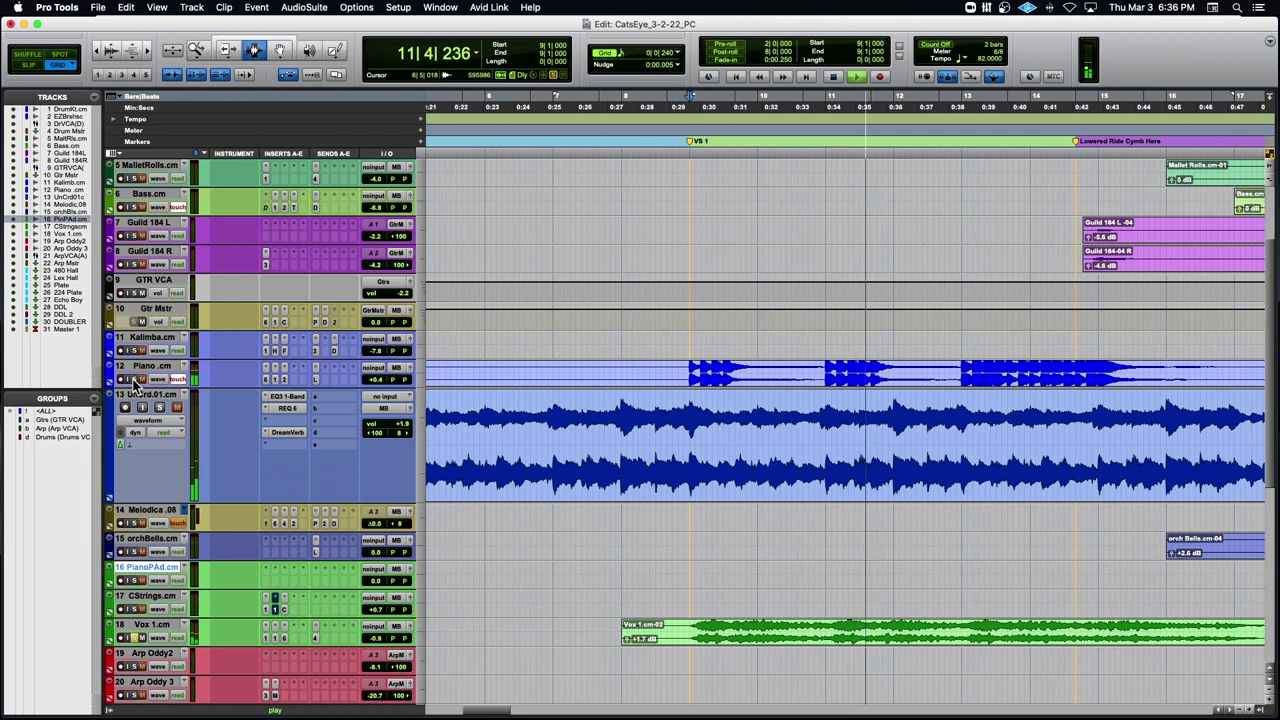
{"action": "key", "text": "space"}
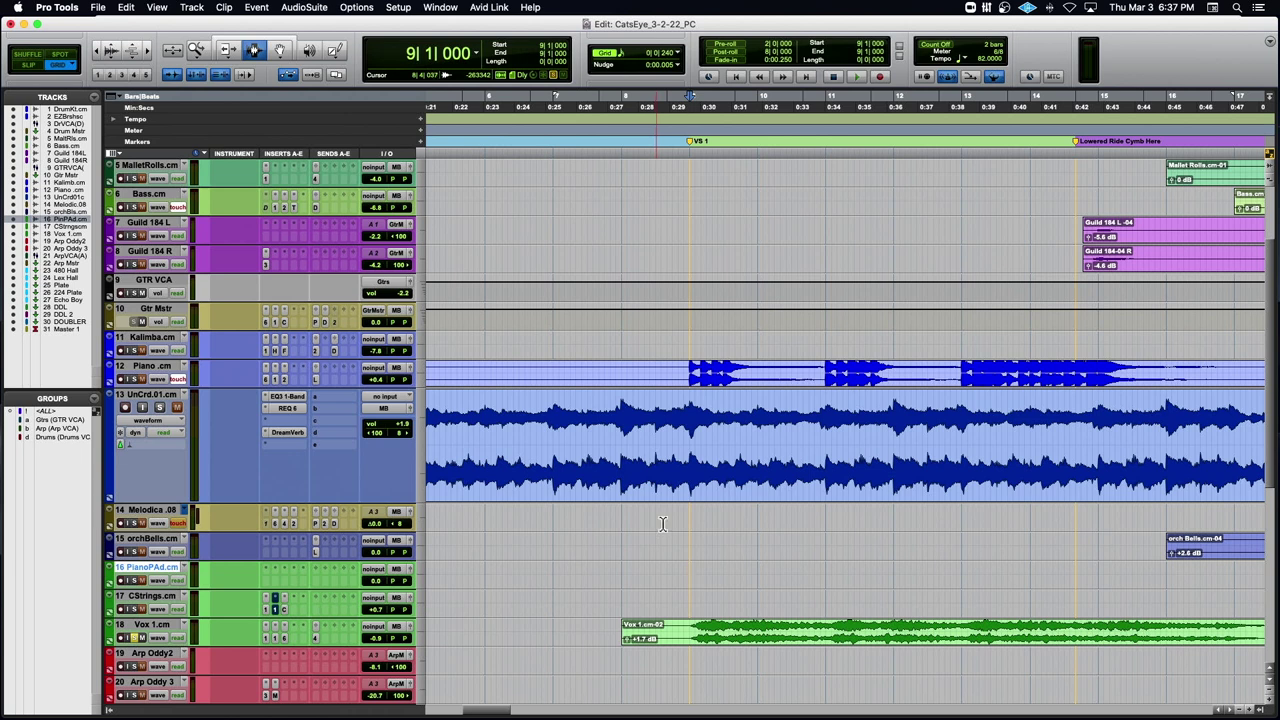
{"action": "key", "text": "space"}
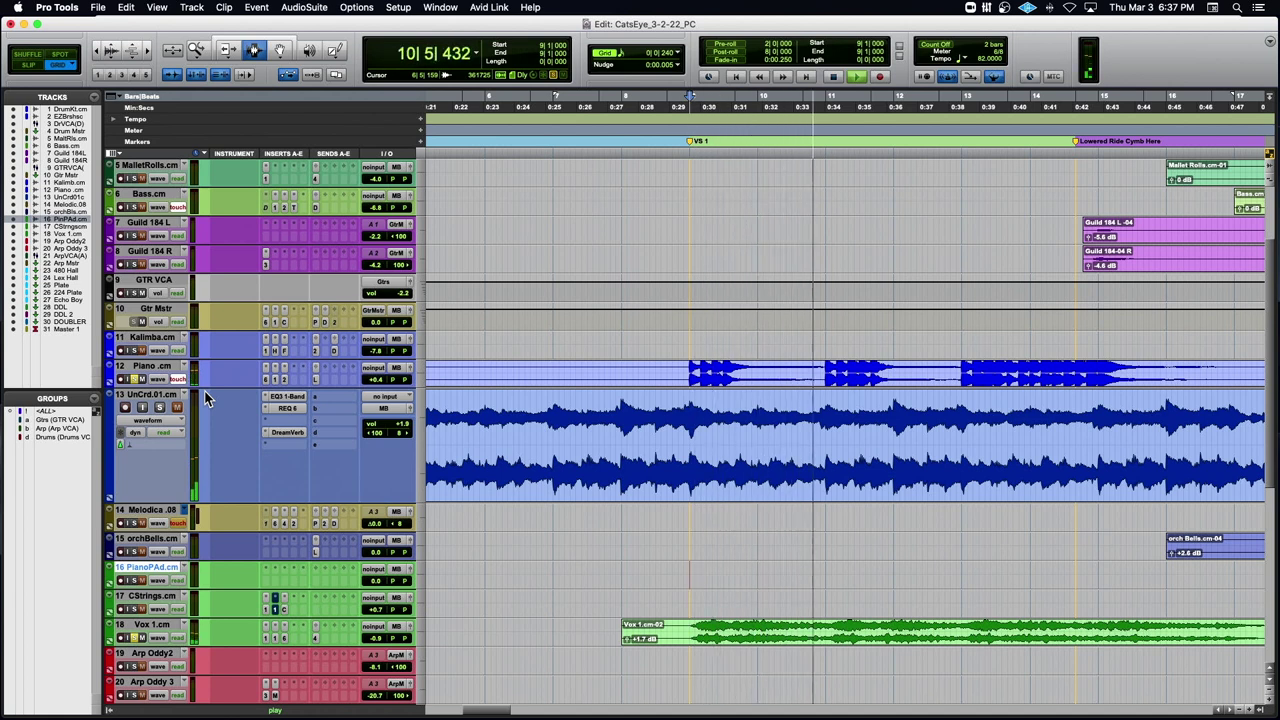
{"action": "key", "text": "super+bracketleft"}
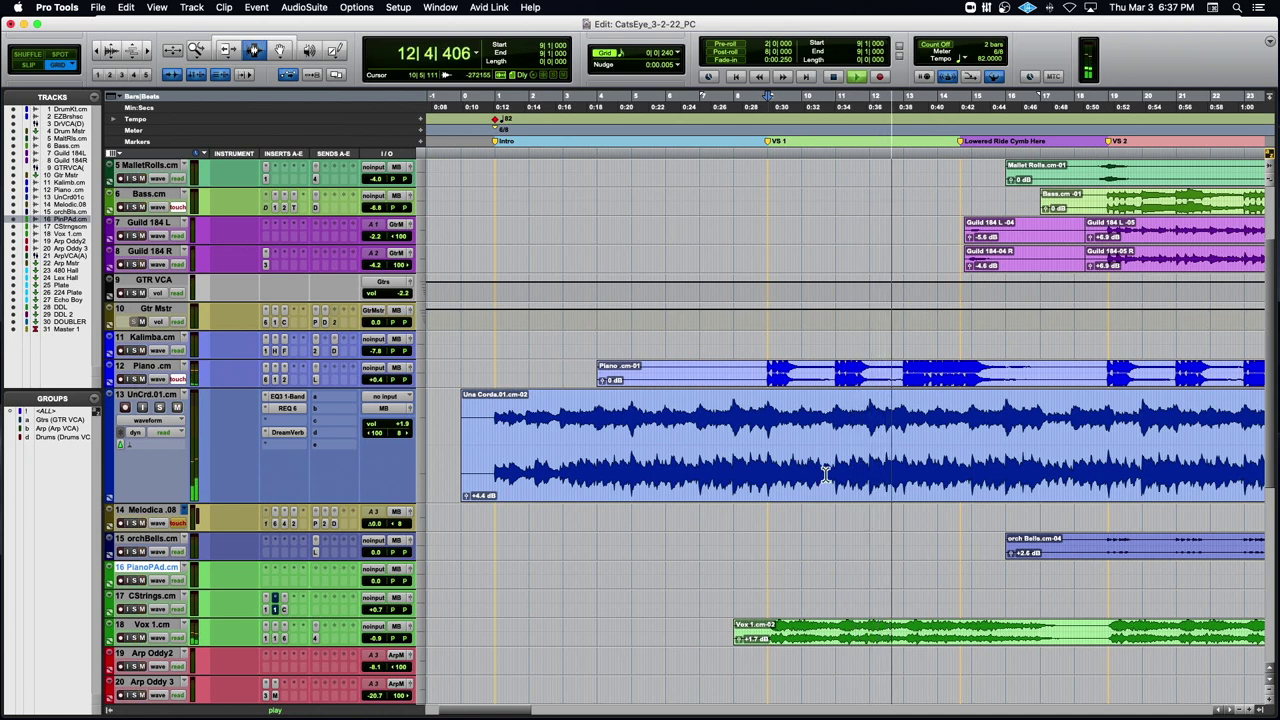
Solo the Guild 184 guitar tracks and play them from 18|6|000 into VS 2.
{"action": "scroll", "coordinate": [826, 475], "scroll_direction": "right", "scroll_amount": 4}
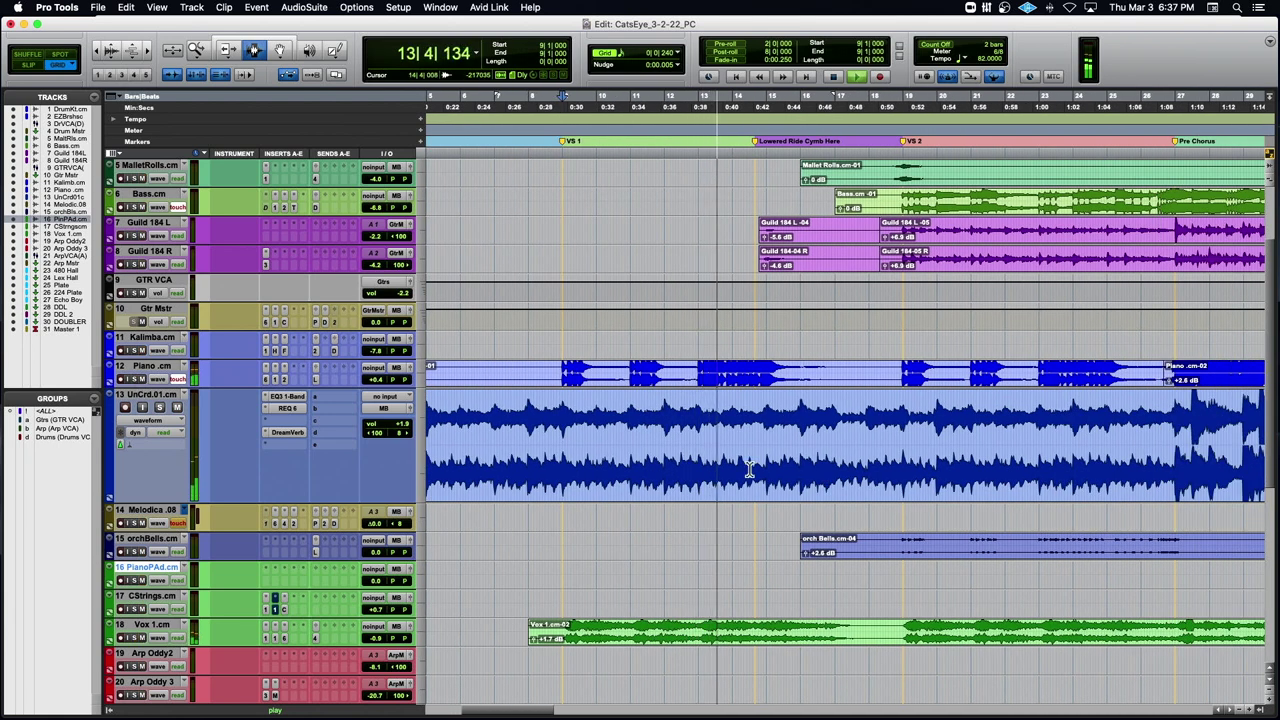
{"action": "scroll", "coordinate": [749, 469], "scroll_direction": "up", "scroll_amount": 4}
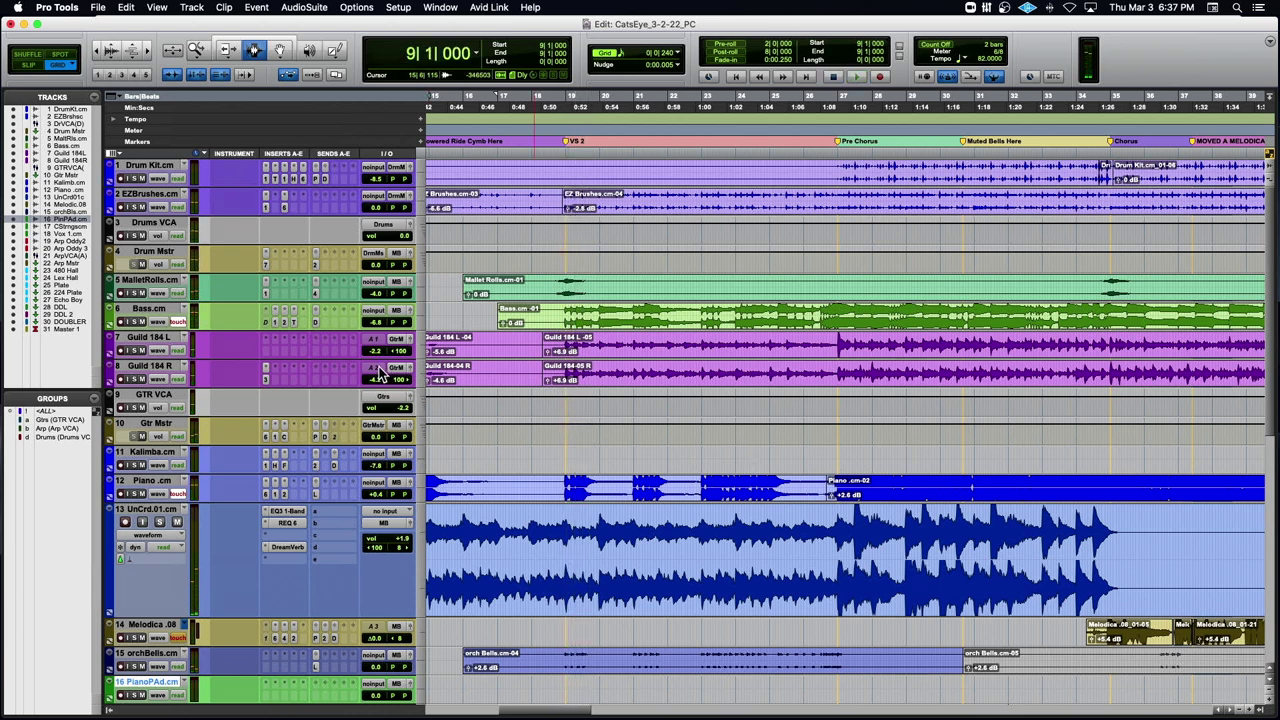
{"action": "left_click", "coordinate": [558, 366]}
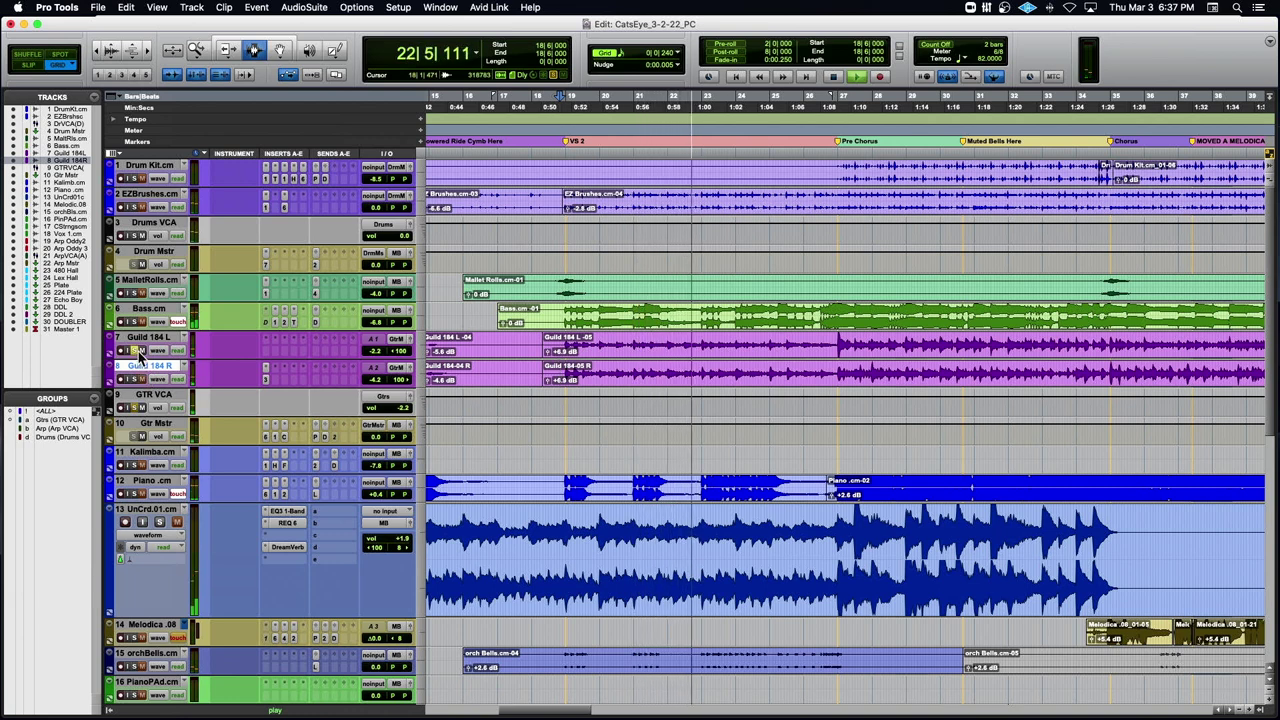
{"action": "key", "text": "space"}
Route the Master 1 track's output to OUT (Stereo) -> MON L/R.
{"action": "scroll", "coordinate": [648, 494], "scroll_direction": "down", "scroll_amount": 10}
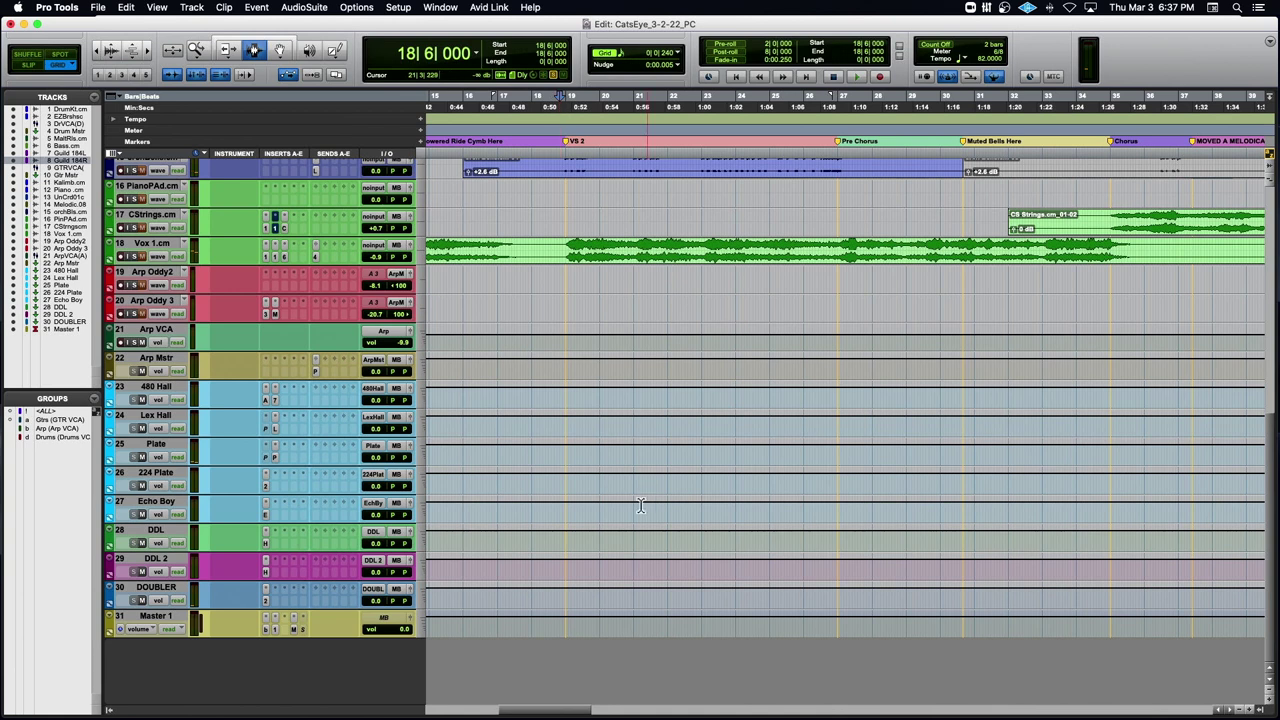
{"action": "left_click", "coordinate": [378, 625]}
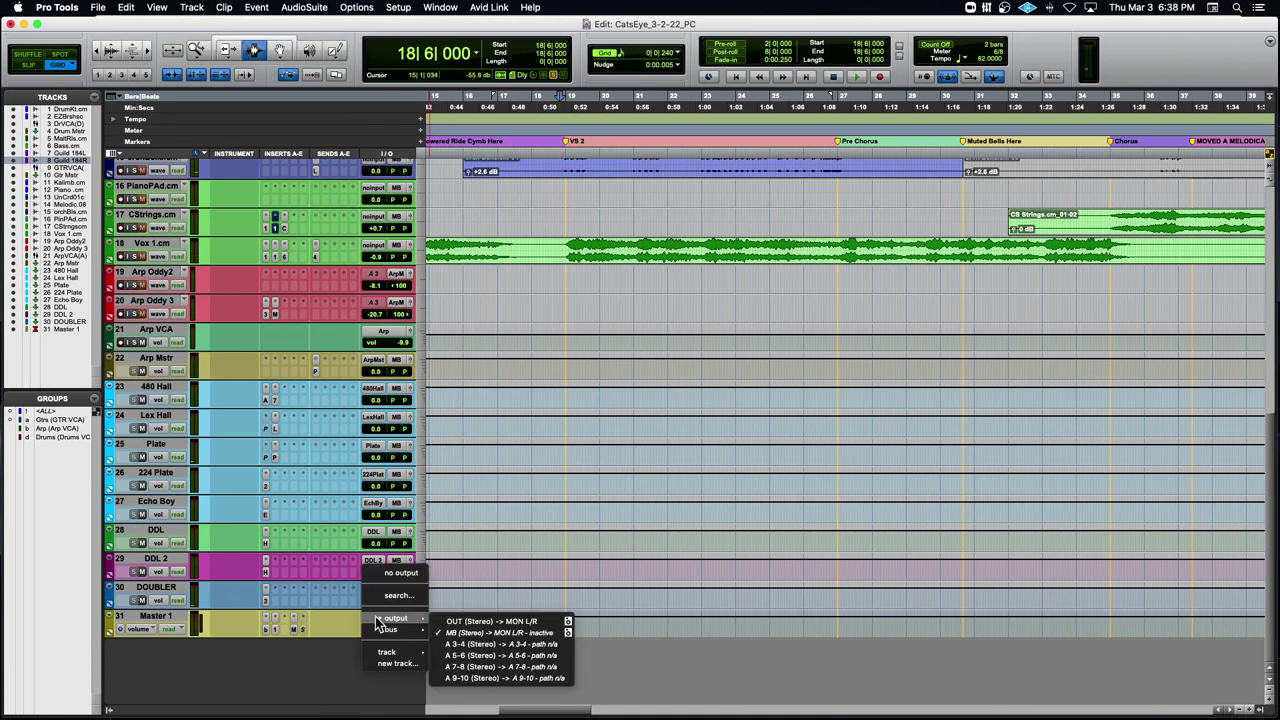
{"action": "left_click", "coordinate": [476, 630]}
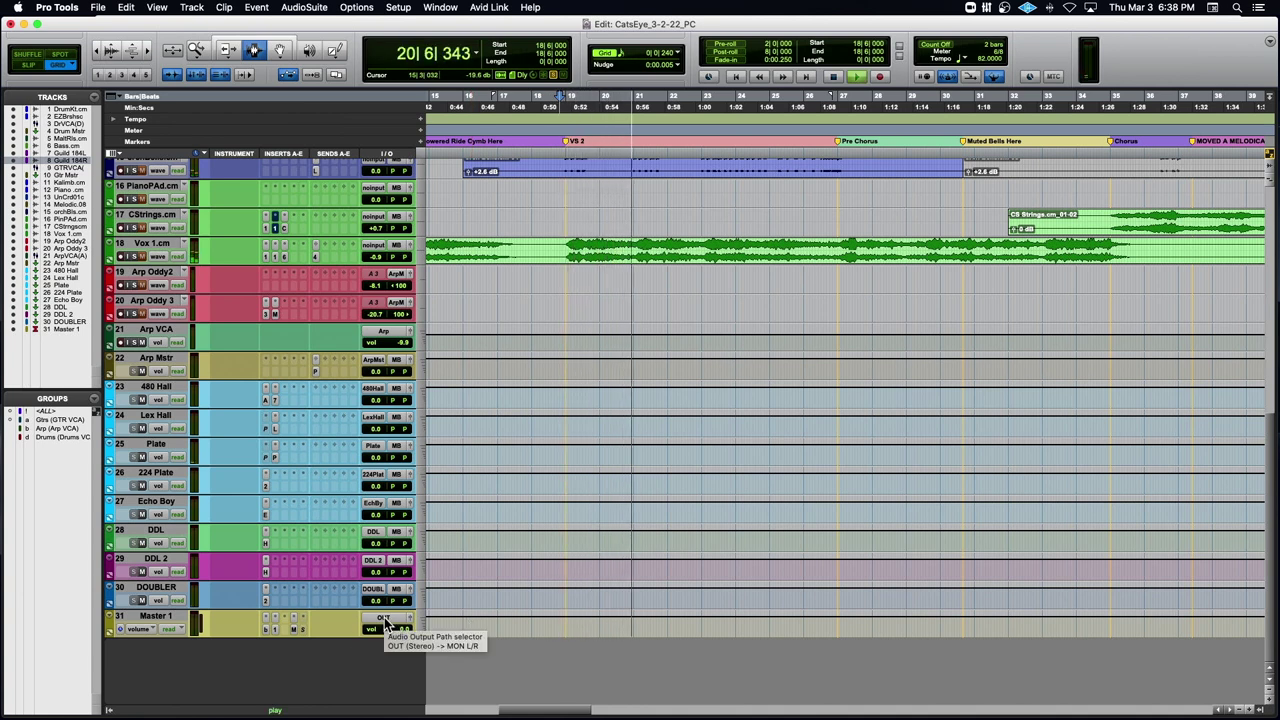
{"action": "left_click", "coordinate": [386, 621]}
{"action": "mouse_move", "coordinate": [402, 618]}
{"action": "left_click", "coordinate": [457, 632]}
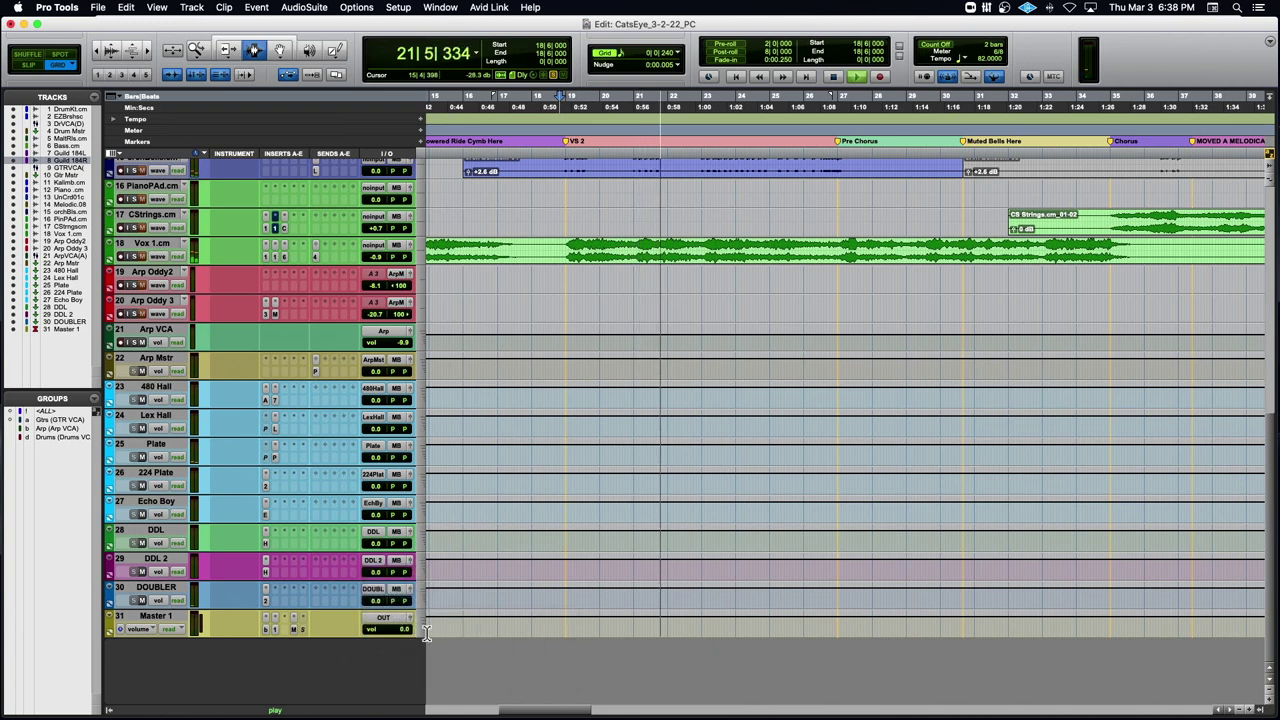
Play the soloed Guild 184 L and R guitars from 18|6|000, and replay from 18|5|240 with the Piano also soloed.
{"action": "scroll", "coordinate": [622, 495], "scroll_direction": "up", "scroll_amount": 15}
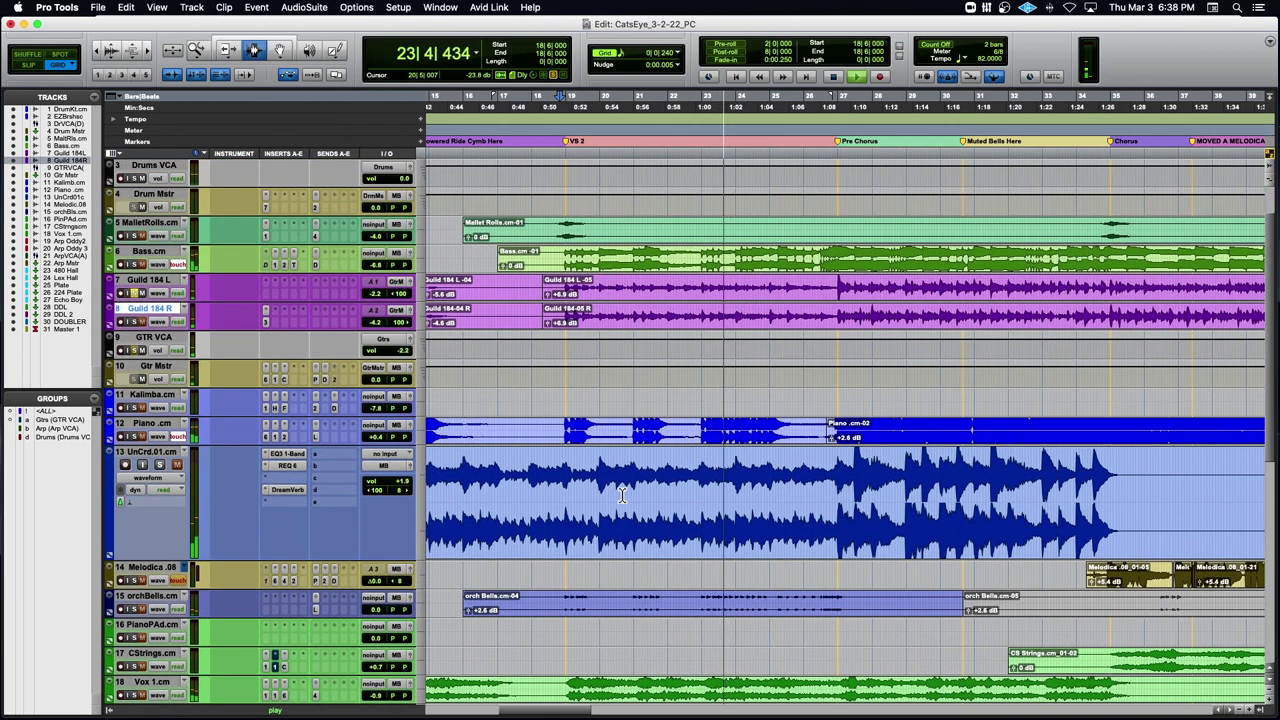
{"action": "key", "text": "space"}
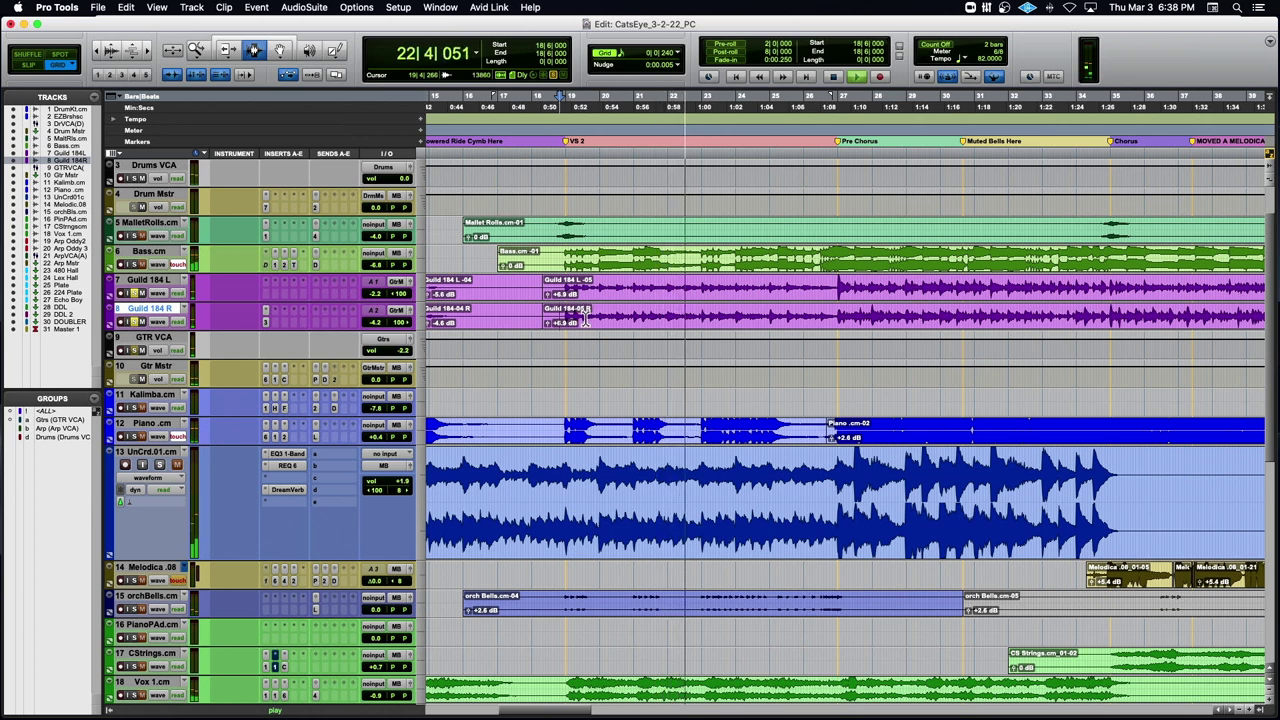
{"action": "key", "text": "space"}
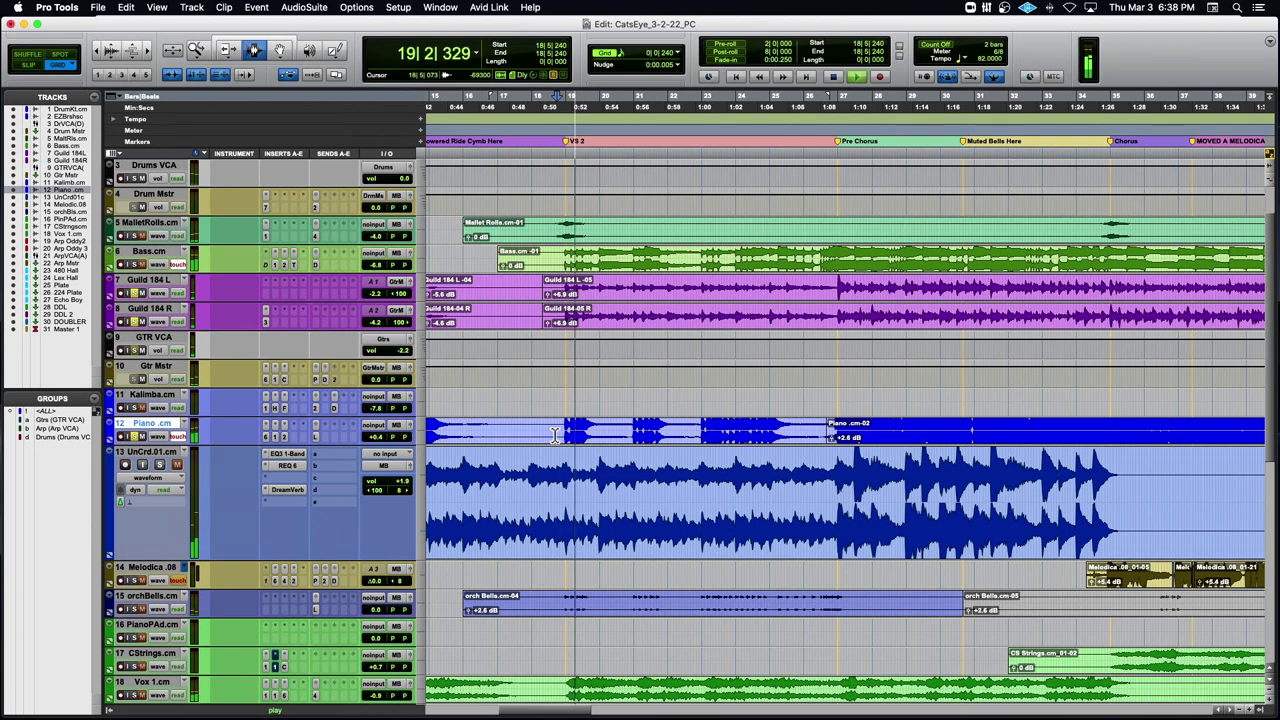
{"action": "key", "text": "space"}
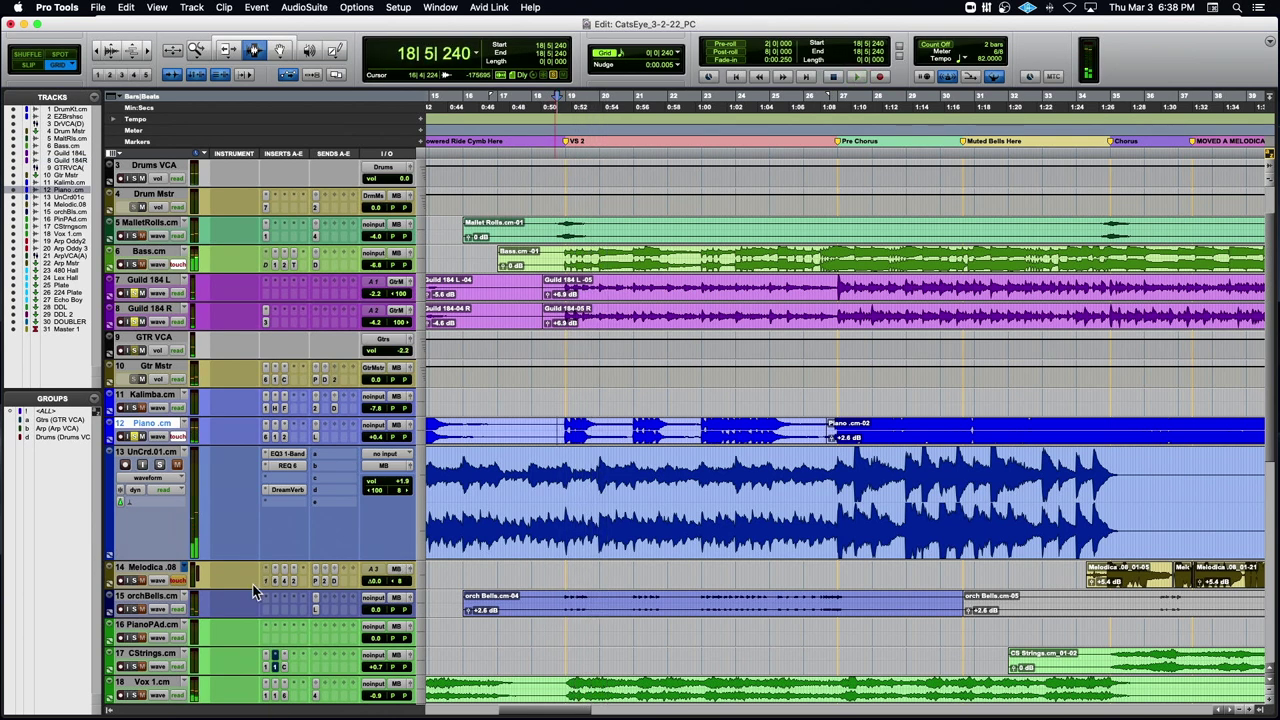
Replay the VS 2 entrance from 18|5|240 with orchBells also soloed, and clear the solos.
{"action": "scroll", "coordinate": [388, 556], "scroll_direction": "down", "scroll_amount": 3}
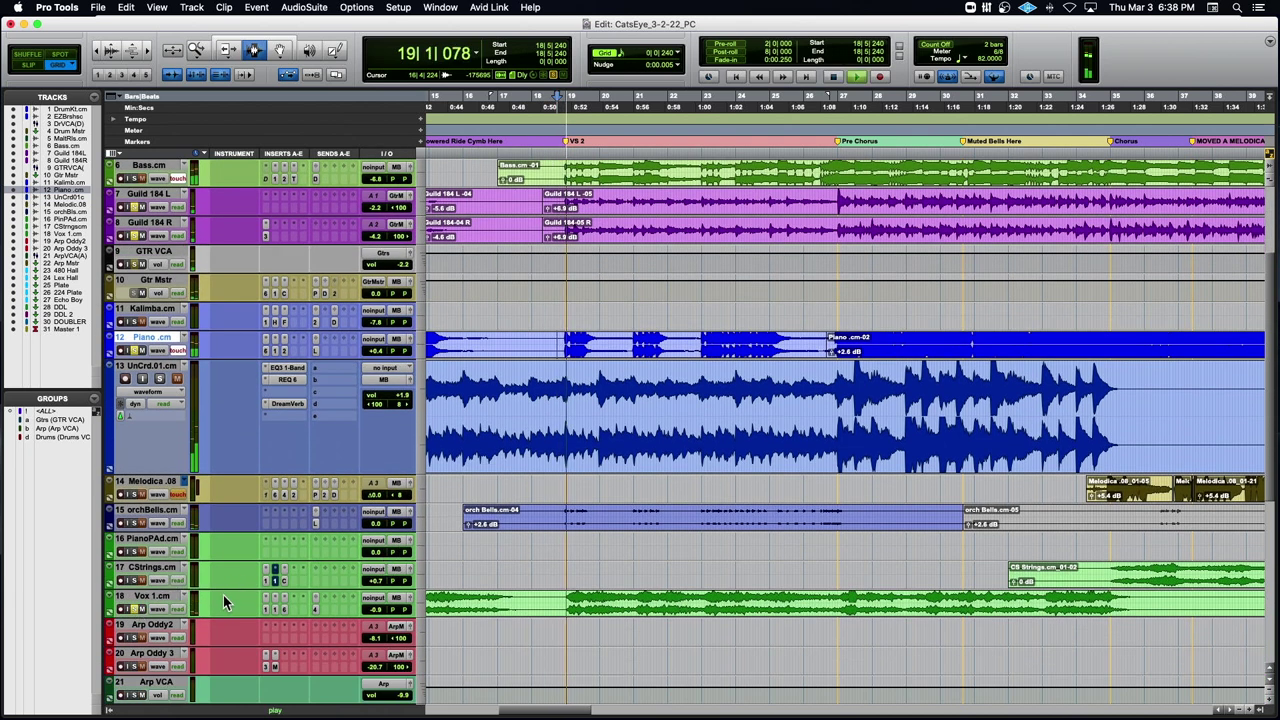
{"action": "key", "text": "space"}
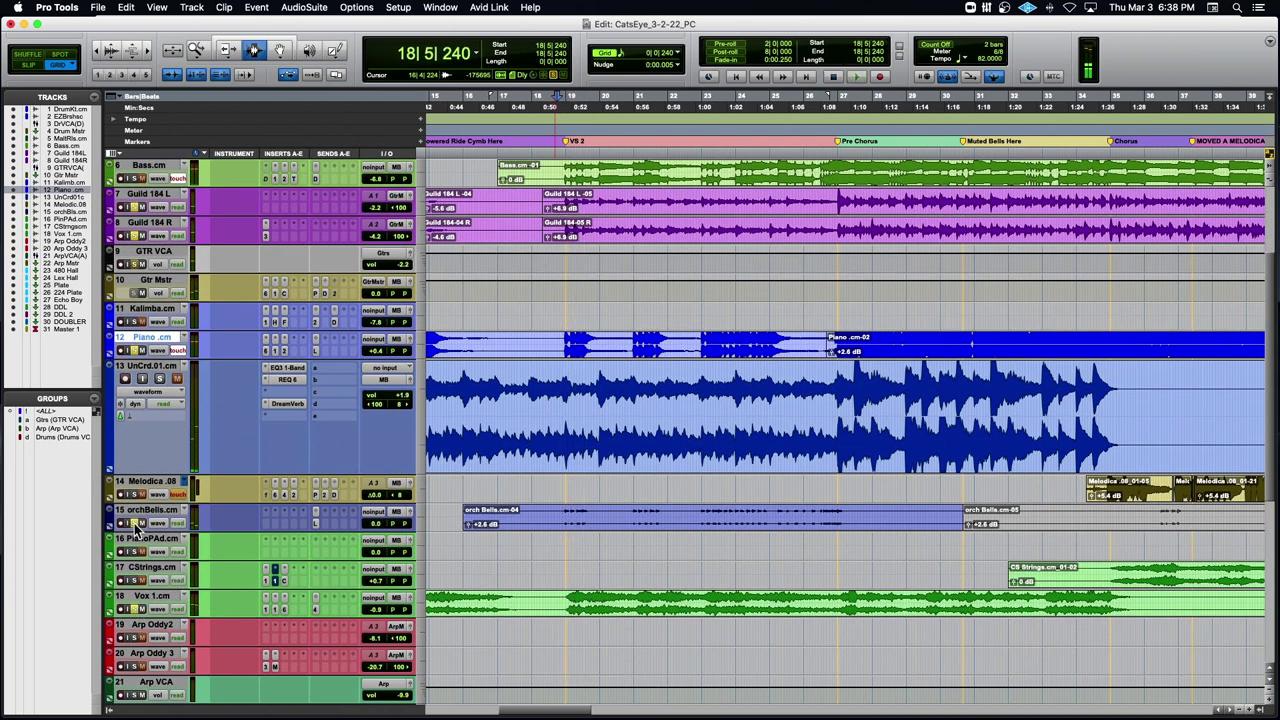
{"action": "key", "text": "space"}
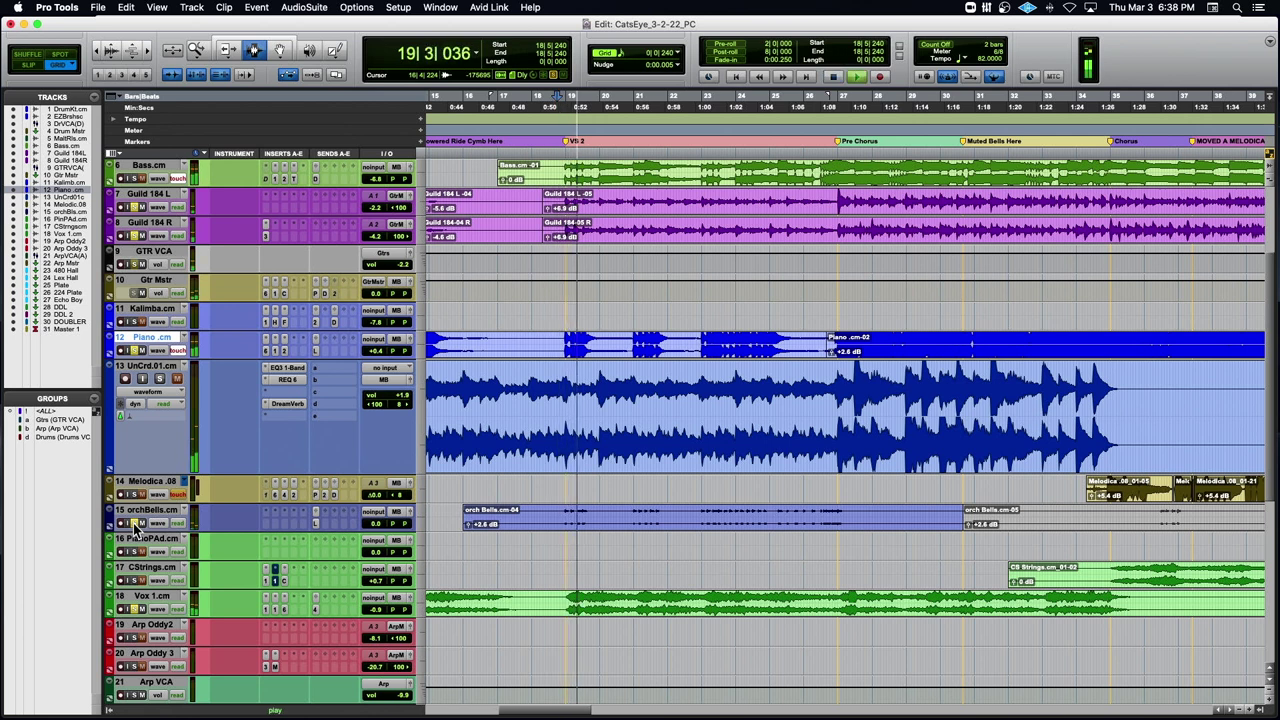
{"action": "key", "text": "space"}
{"action": "key", "text": "space"}
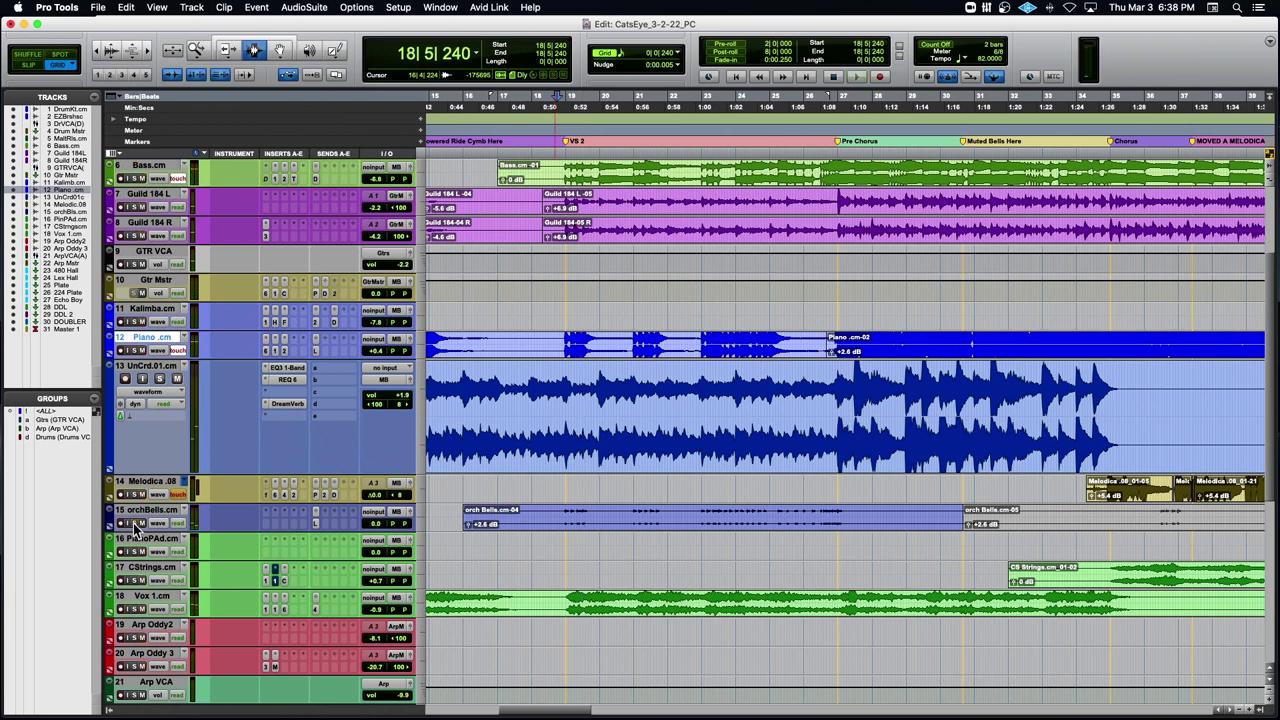
Solo the Drum Kit and EZBrushes tracks, play from 16|4|240 and again from 15|3|240 into VS 2, and clear the solos.
{"action": "scroll", "coordinate": [135, 531], "scroll_direction": "up", "scroll_amount": 3}
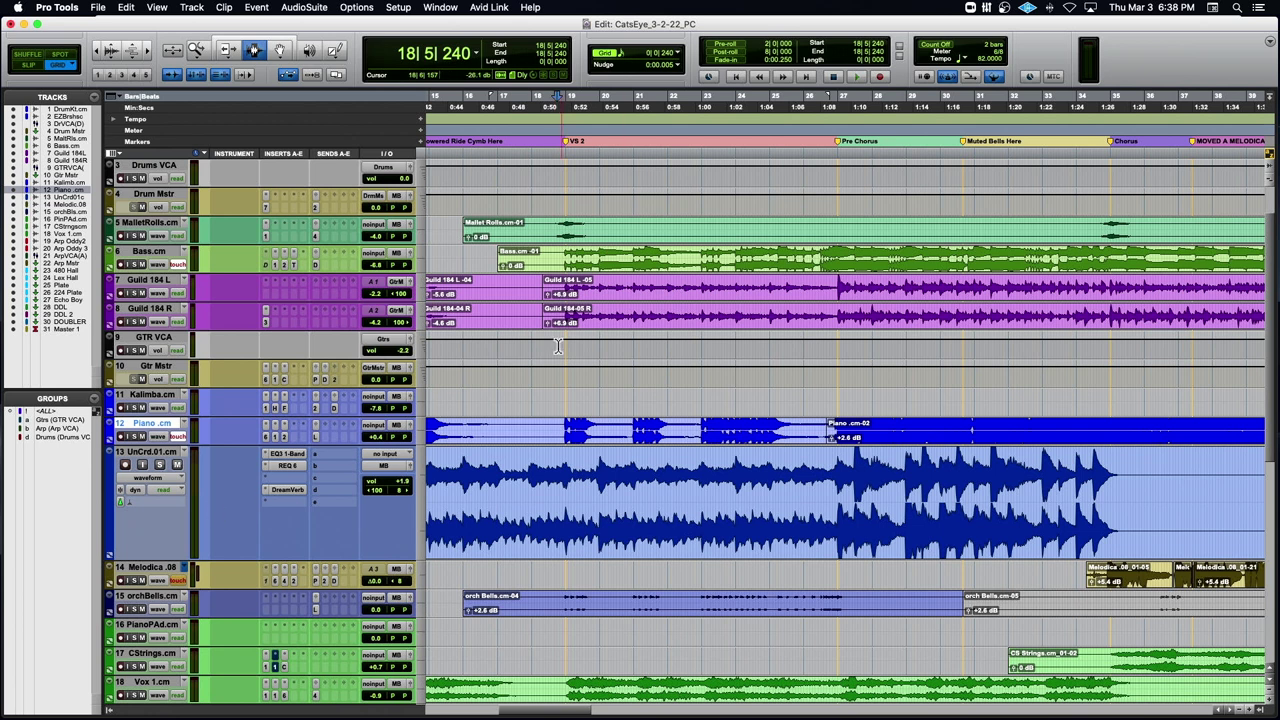
{"action": "left_click", "coordinate": [540, 257]}
{"action": "scroll", "coordinate": [540, 266], "scroll_direction": "up", "scroll_amount": 2}
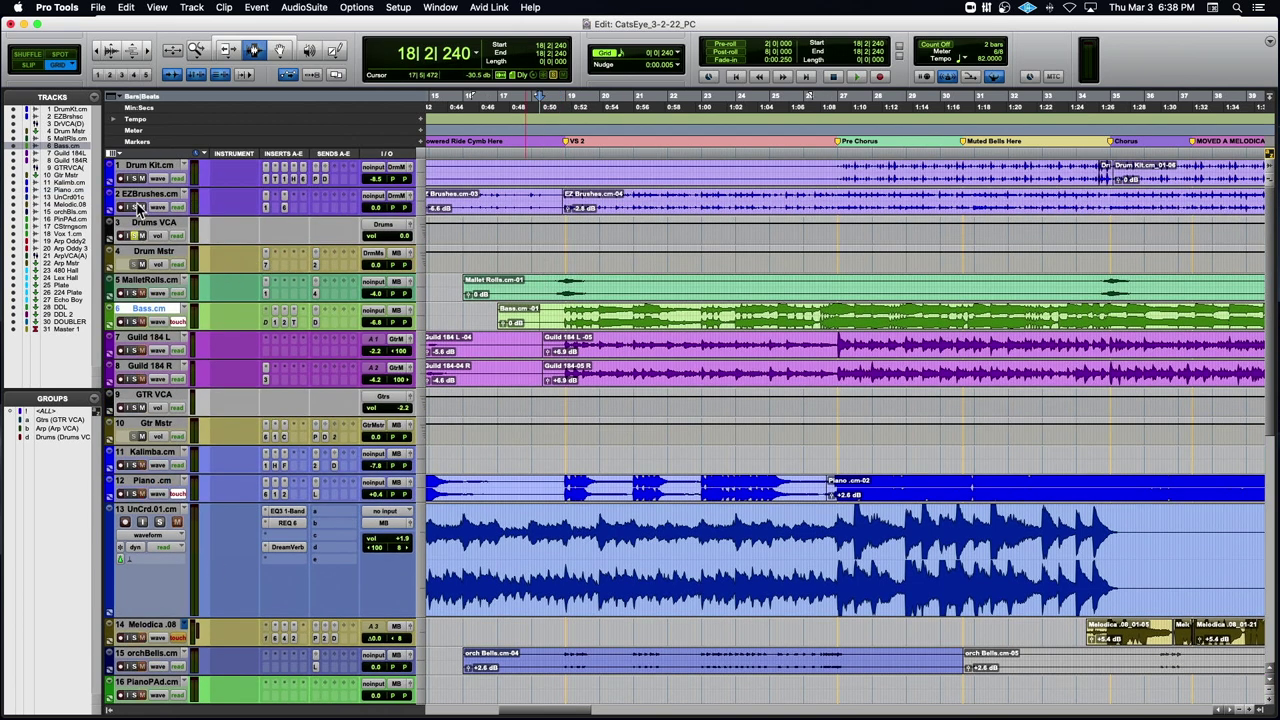
{"action": "left_click", "coordinate": [483, 192]}
{"action": "key", "text": "space"}
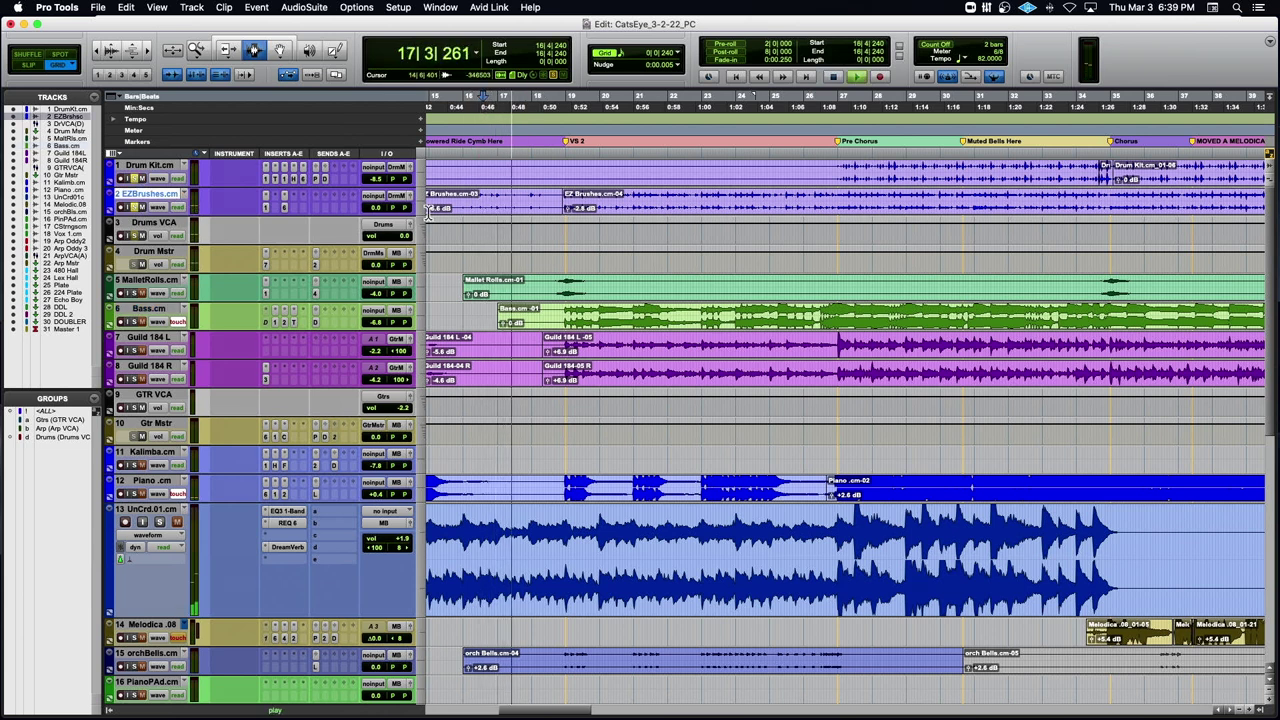
{"action": "key", "text": "space"}
{"action": "key", "text": "space"}
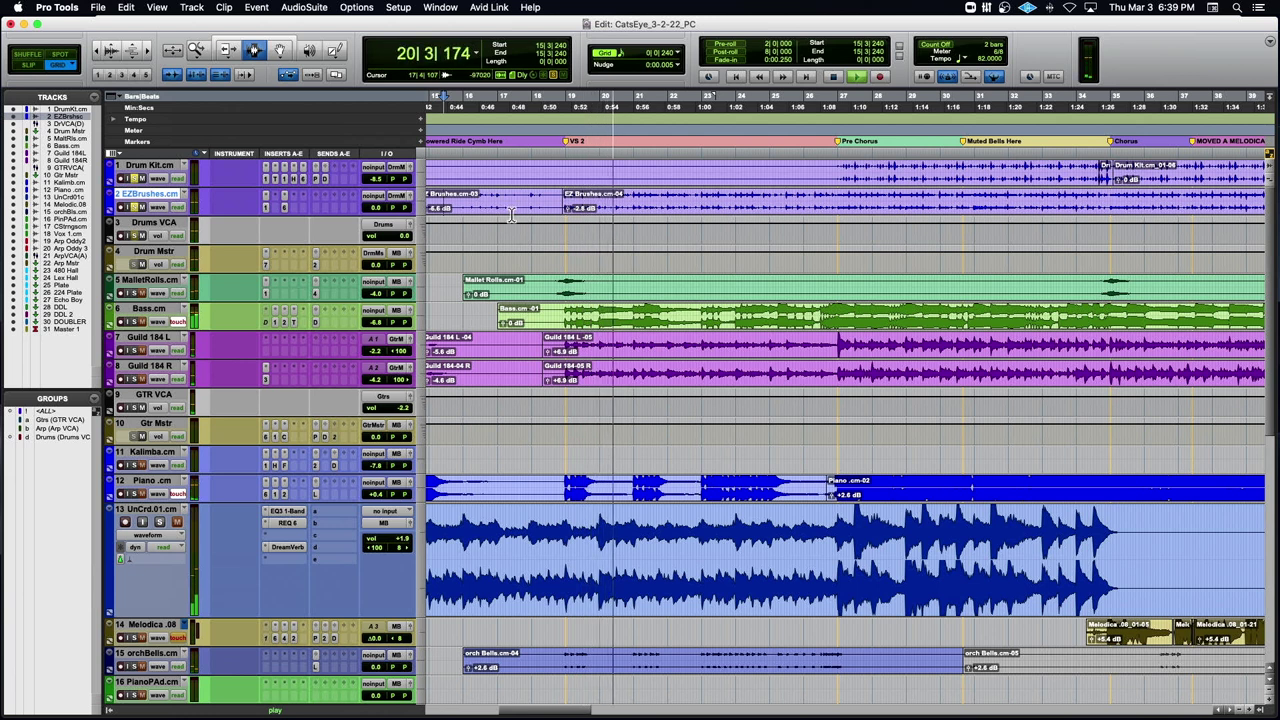
{"action": "key", "text": "space"}
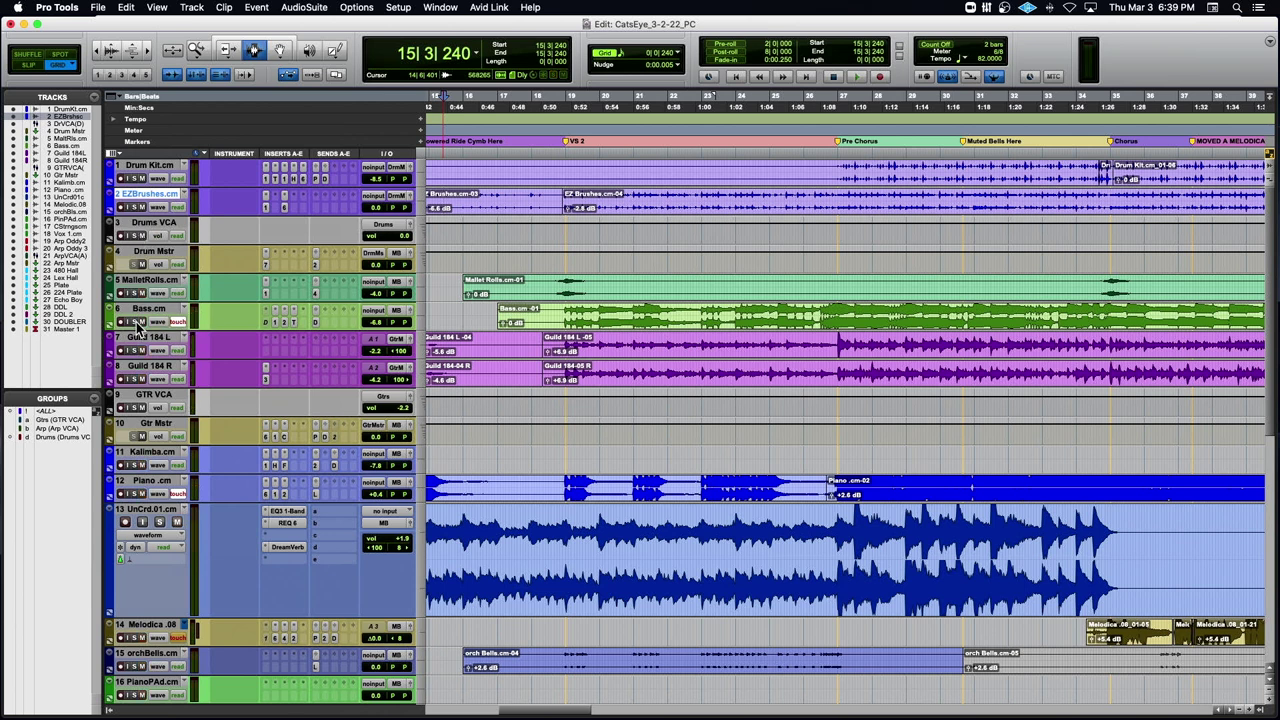
Solo Bass and Piano, highlight the Piano gap from 19|6|240 to 21|1|000, and play both tracks from 18|6|000.
{"action": "left_click", "coordinate": [546, 316]}
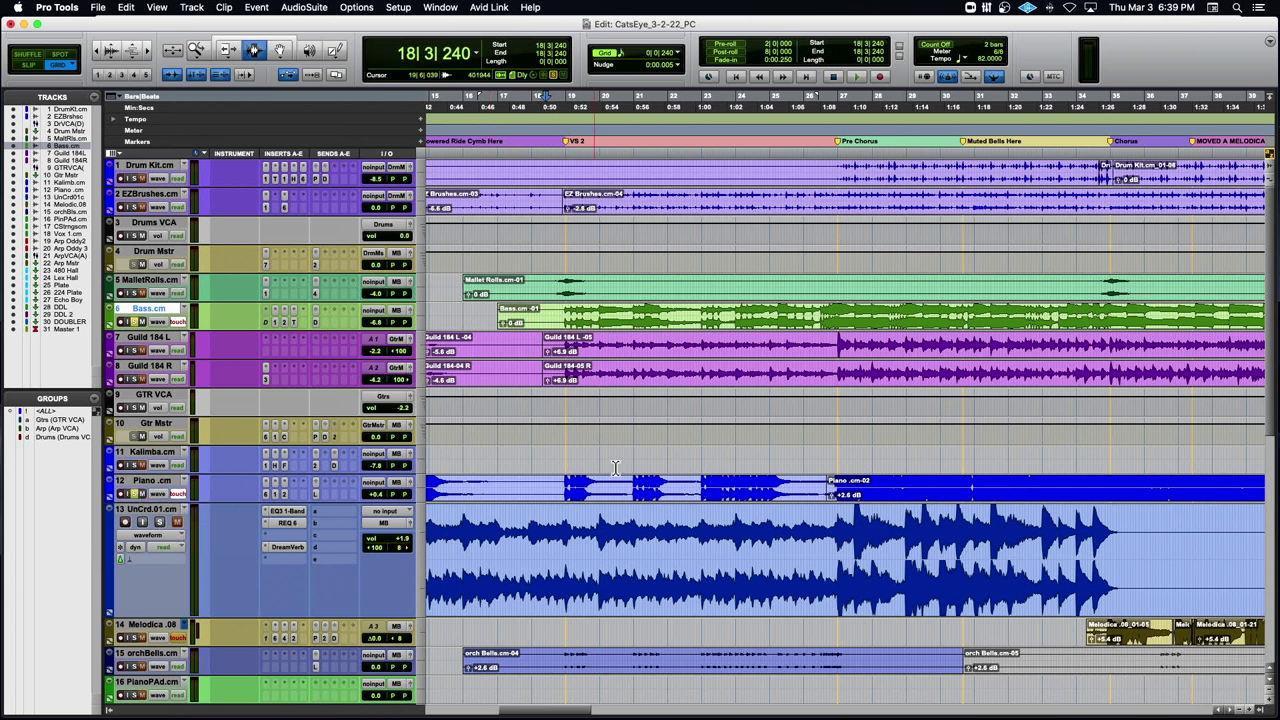
{"action": "left_click_drag", "start_coordinate": [599, 490], "coordinate": [632, 490]}
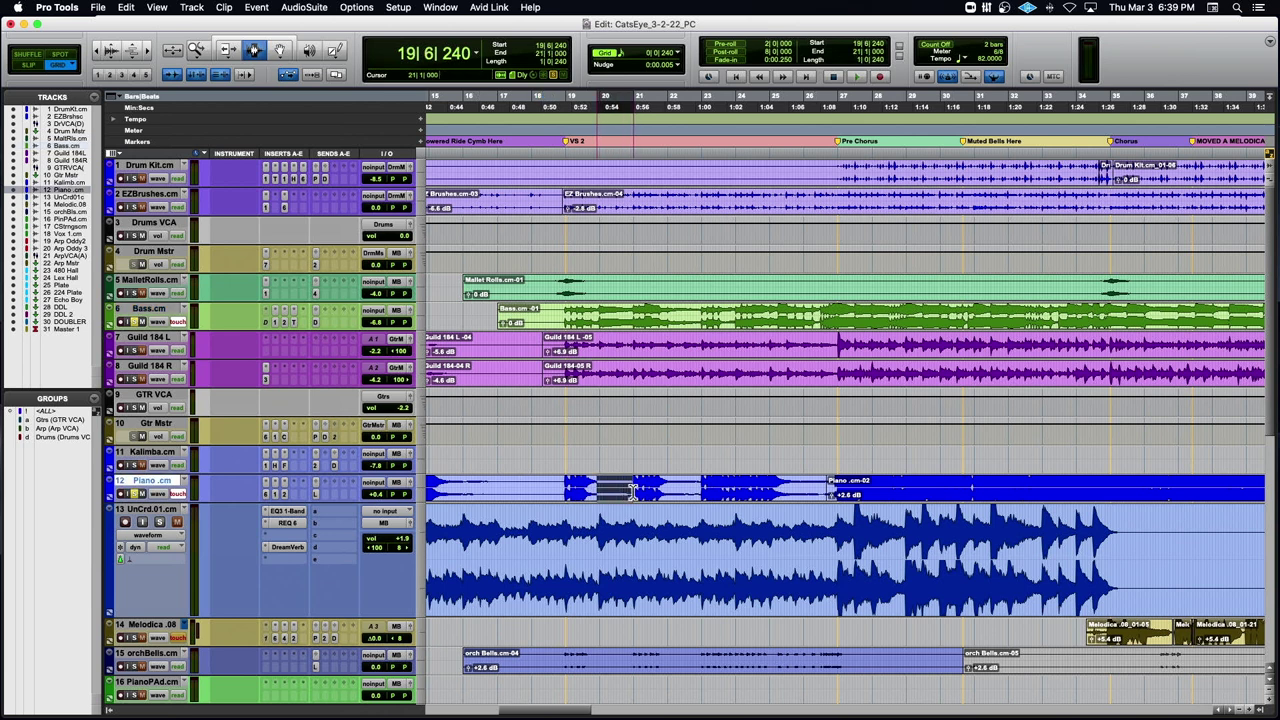
{"action": "left_click", "coordinate": [560, 309]}
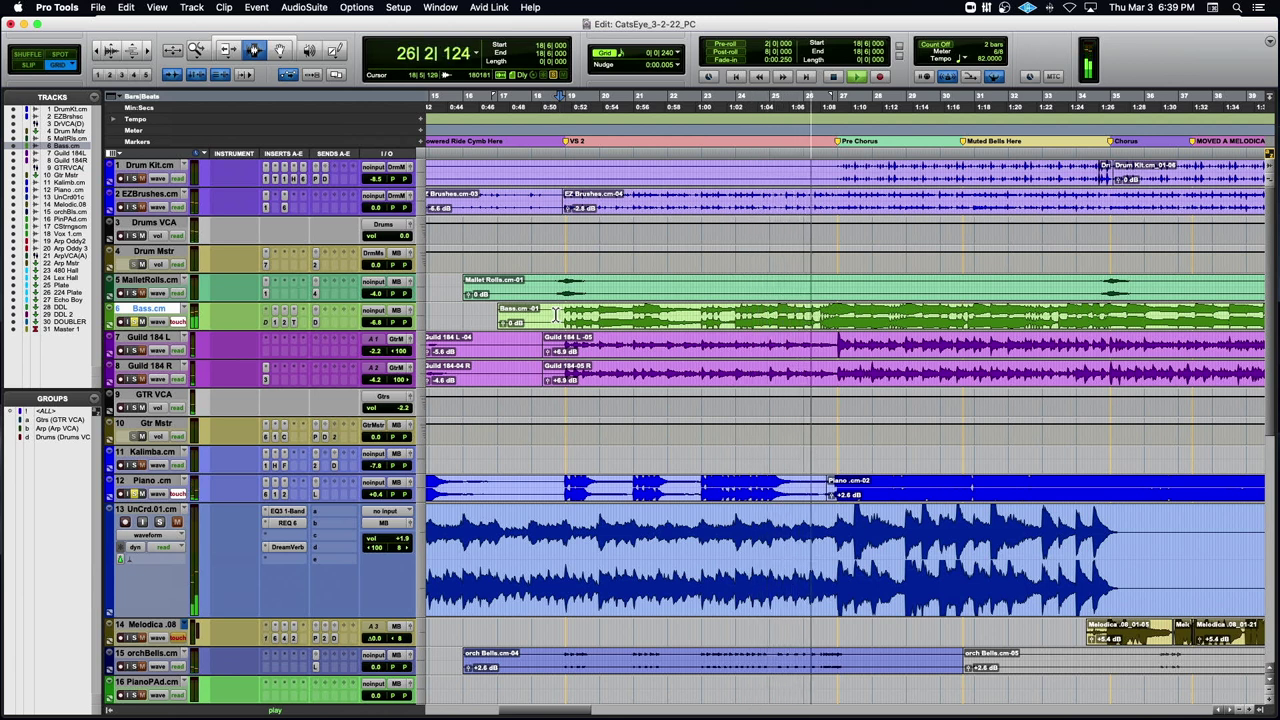
Solo the Drum Kit and EZBrushes tracks, play them from 26|6|240 into the Pre Chorus, and clear the solos.
{"action": "key", "text": "space"}
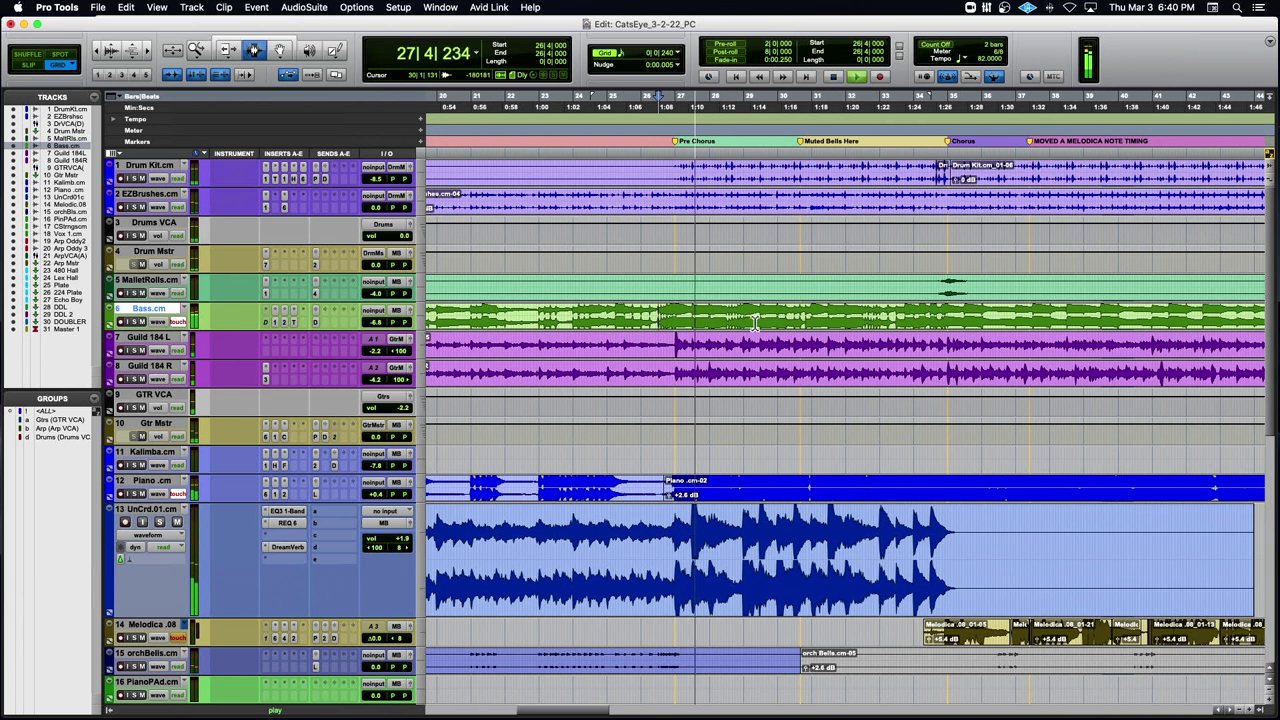
{"action": "left_click", "coordinate": [674, 180]}
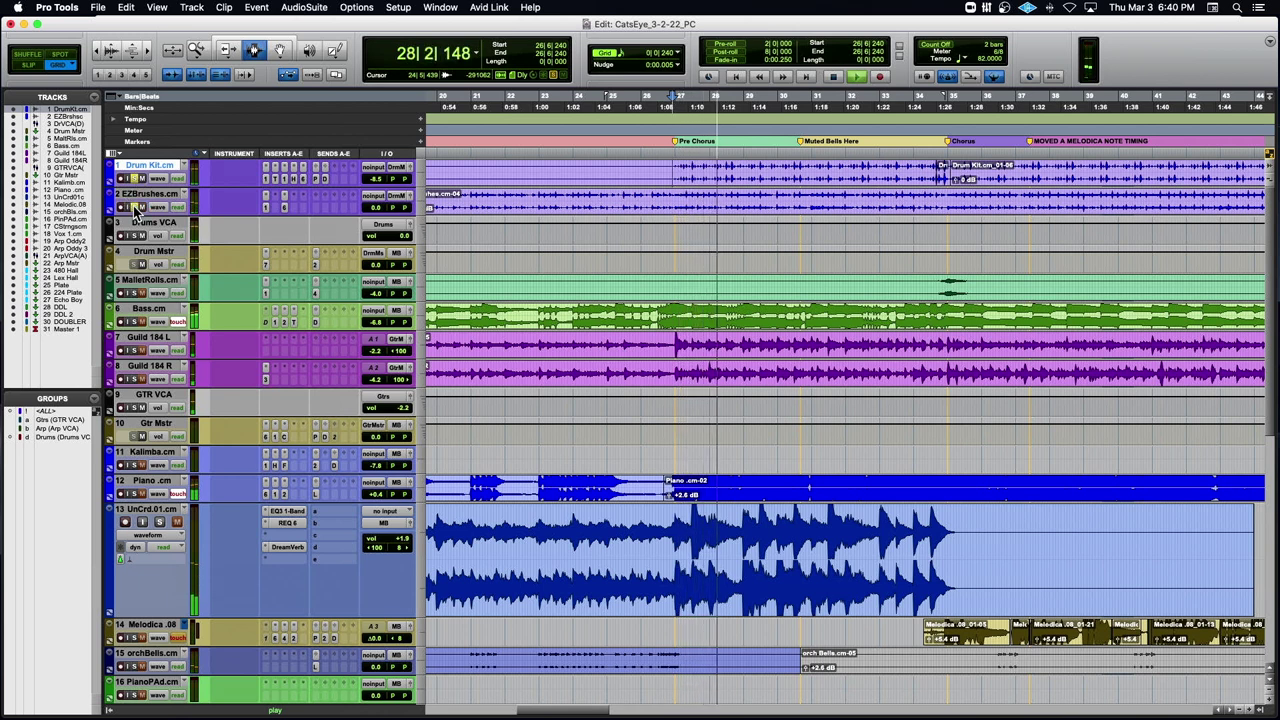
{"action": "key", "text": "space"}
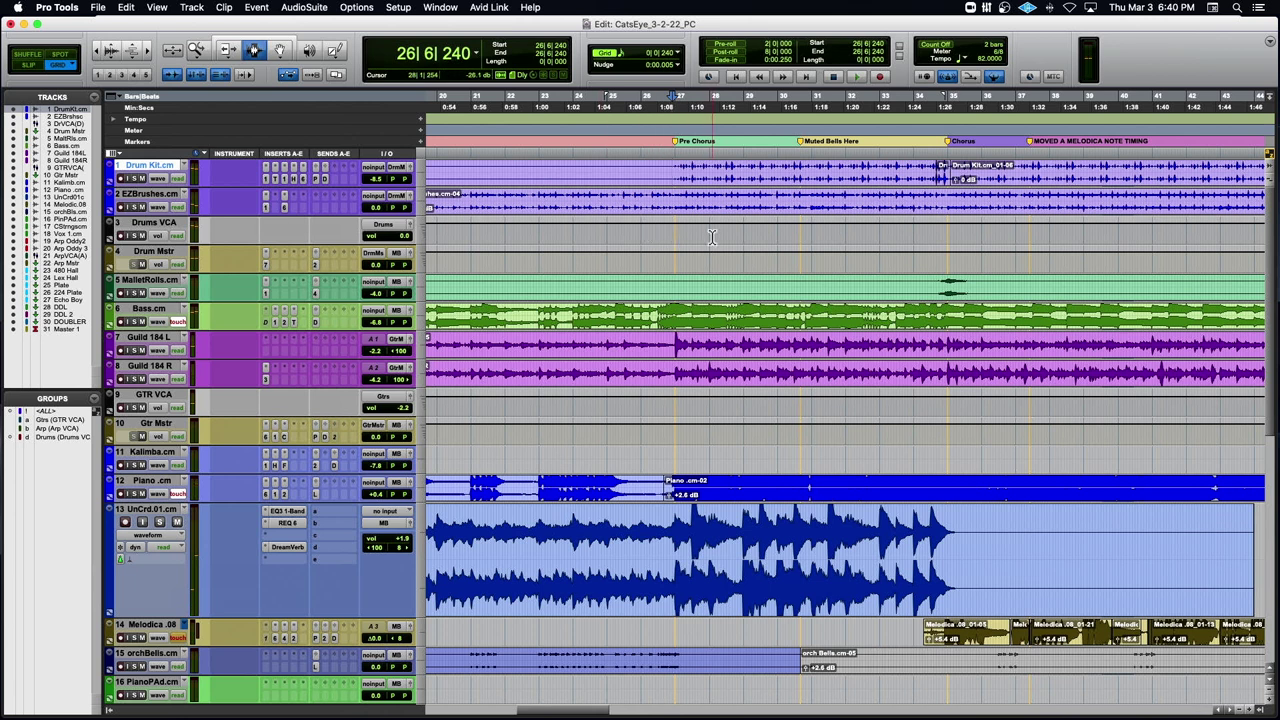
{"action": "scroll", "coordinate": [712, 237], "scroll_direction": "left", "scroll_amount": 5}
{"action": "scroll", "coordinate": [712, 237], "scroll_direction": "left", "scroll_amount": 5}
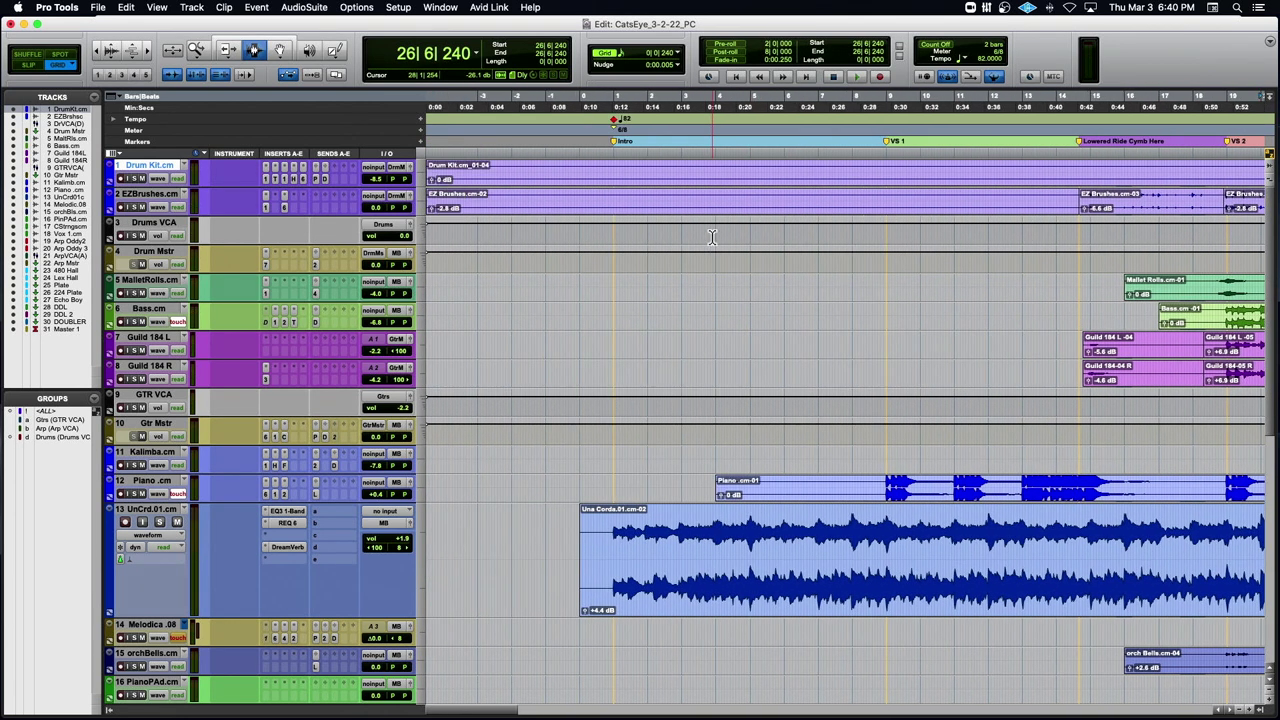
{"action": "scroll", "coordinate": [791, 253], "scroll_direction": "down", "scroll_amount": 9}
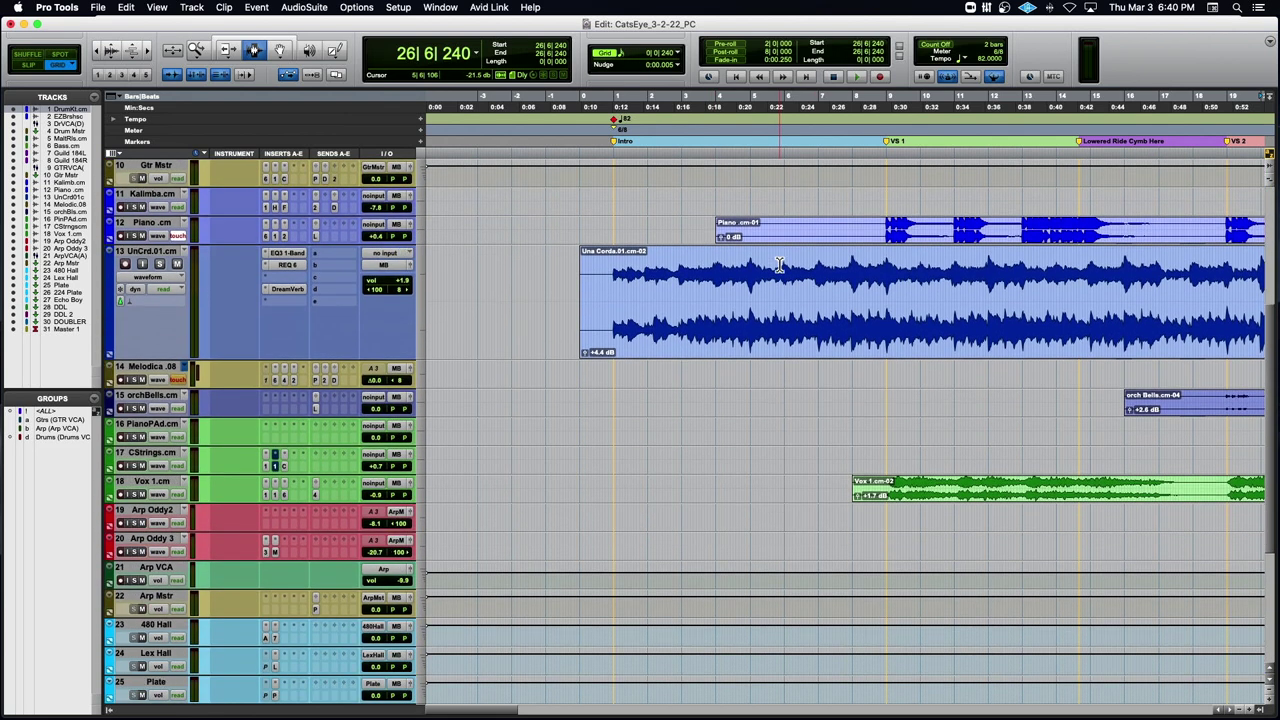
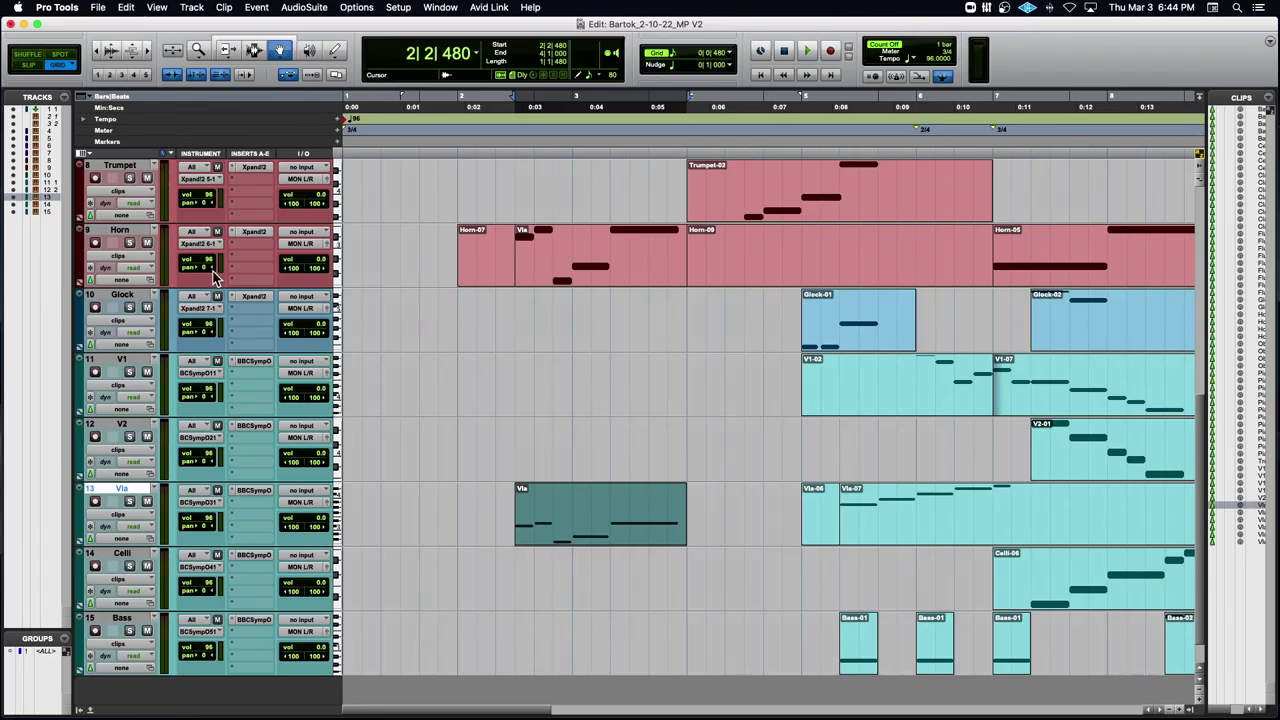
Solo the Oboe track in the Bartok session and play it briefly from the session start.
{"action": "scroll", "coordinate": [213, 278], "scroll_direction": "up", "scroll_amount": 6}
{"action": "left_click", "coordinate": [130, 373]}
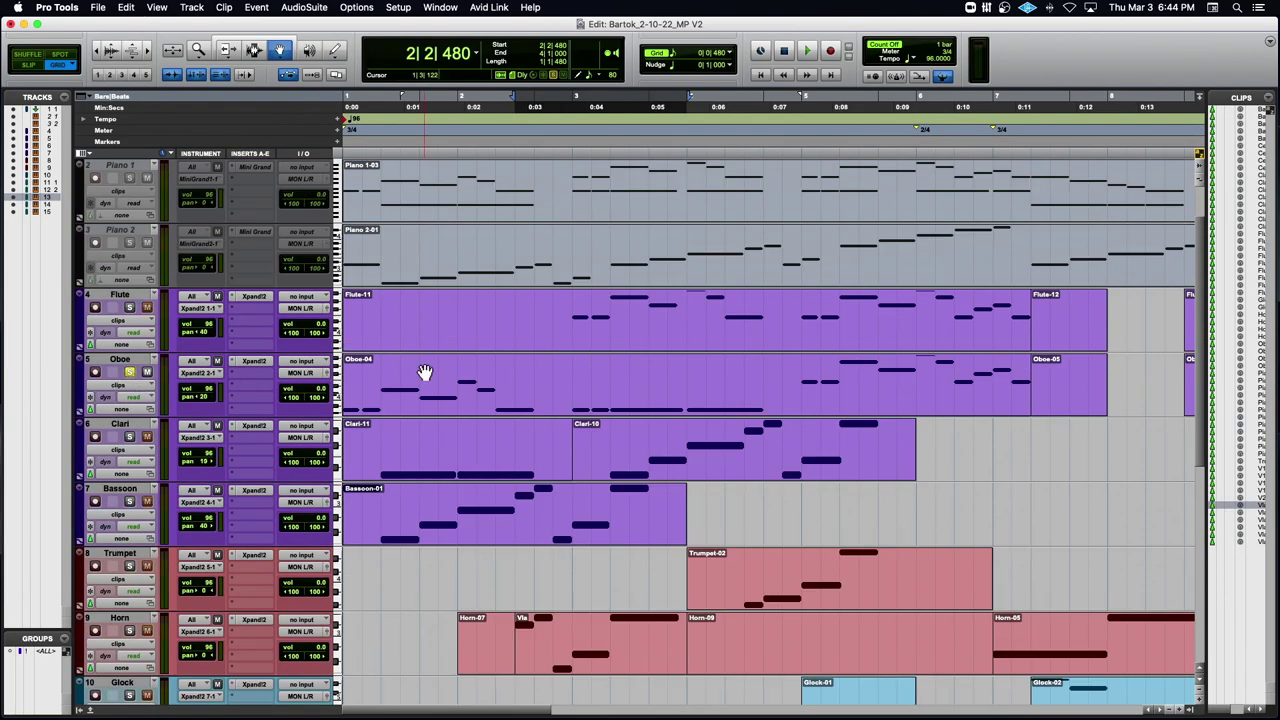
{"action": "key", "text": "Return"}
{"action": "key", "text": "space"}
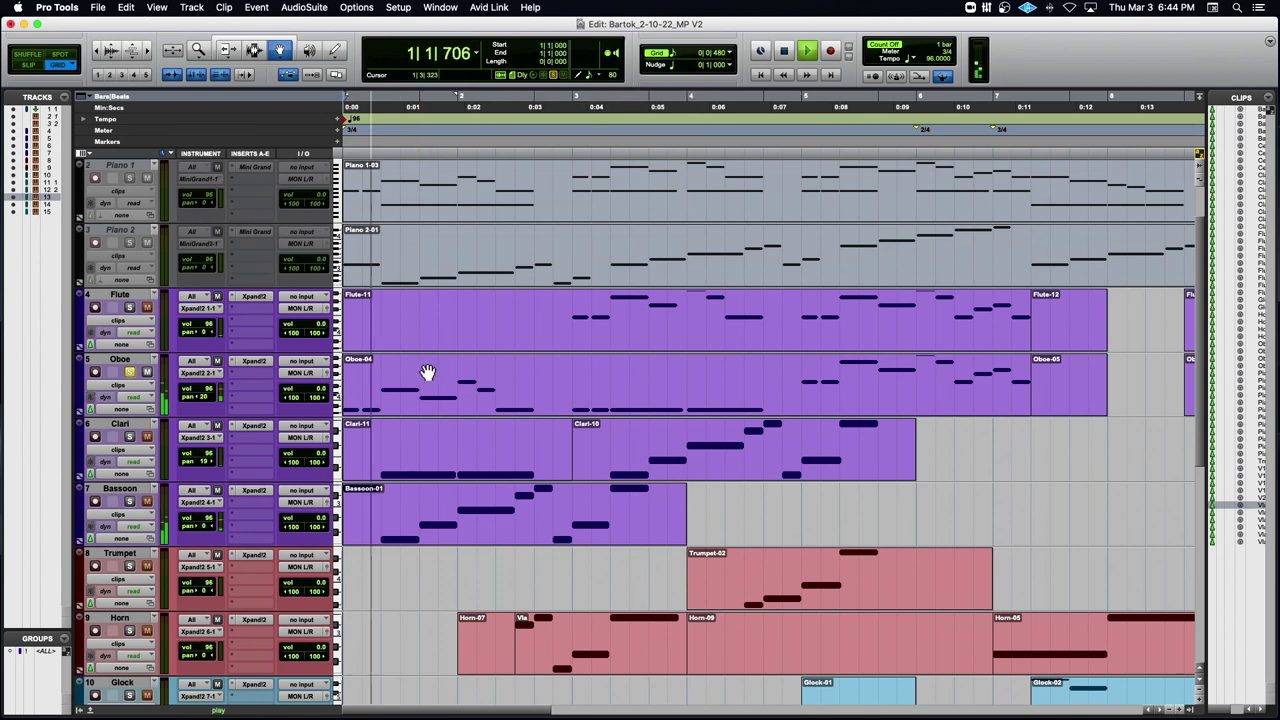
{"action": "key", "text": "space"}
In the Oboe track's Xpand!2, lower the Cutoff smart knob to -57 %, and readjust it to -48 %.
{"action": "left_click", "coordinate": [254, 361]}
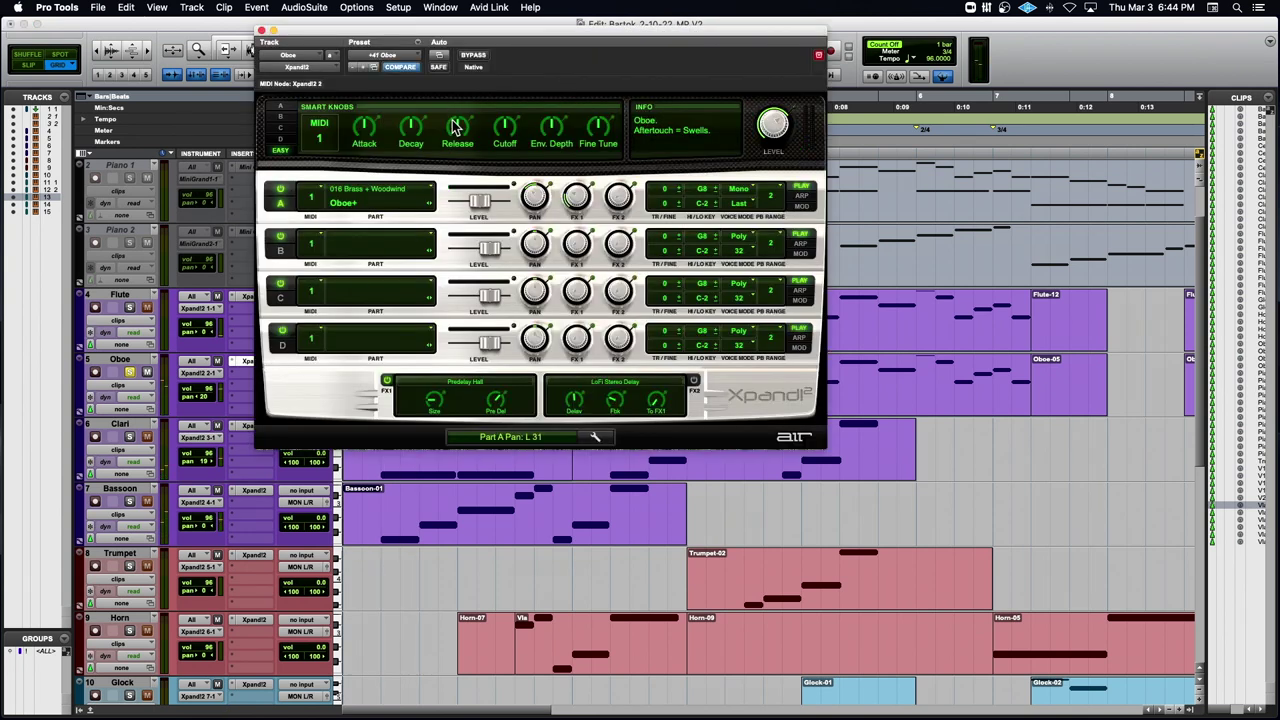
{"action": "left_click_drag", "start_coordinate": [510, 34], "coordinate": [511, 125]}
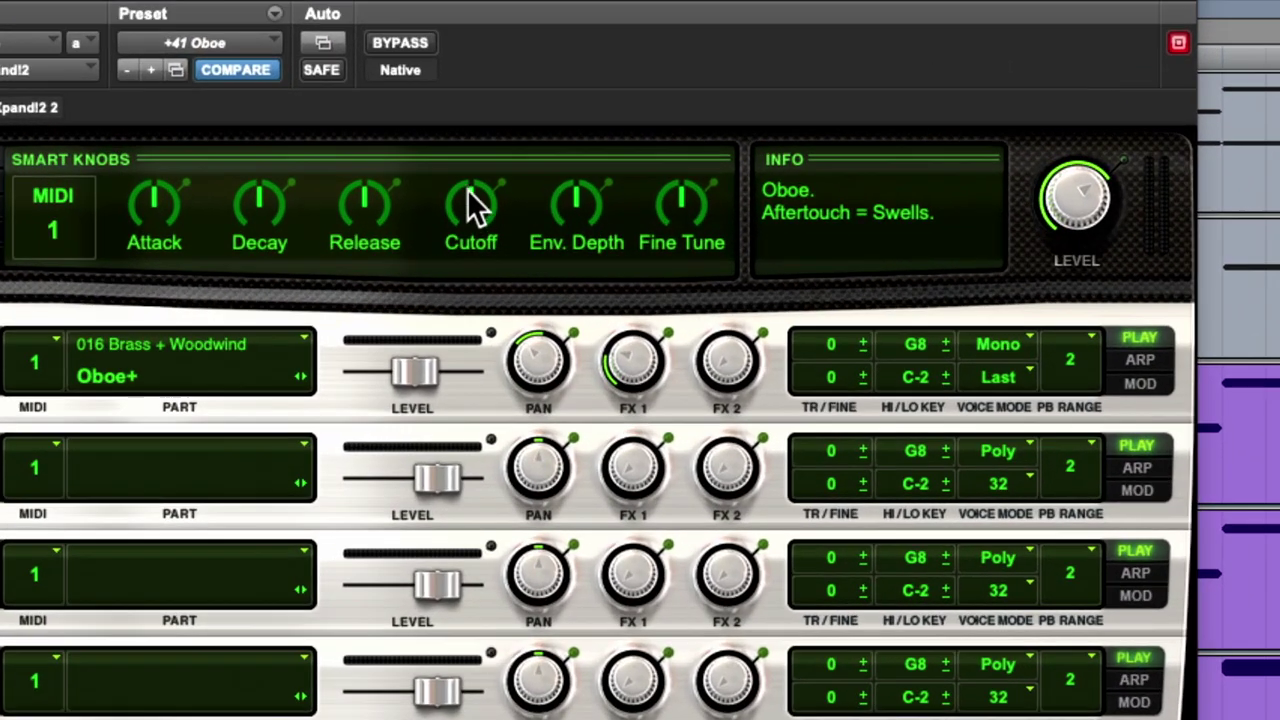
{"action": "mouse_move", "coordinate": [456, 190]}
{"action": "left_mouse_down"}
{"action": "mouse_move", "coordinate": [432, 217]}
{"action": "mouse_move", "coordinate": [444, 197]}
{"action": "left_mouse_up"}
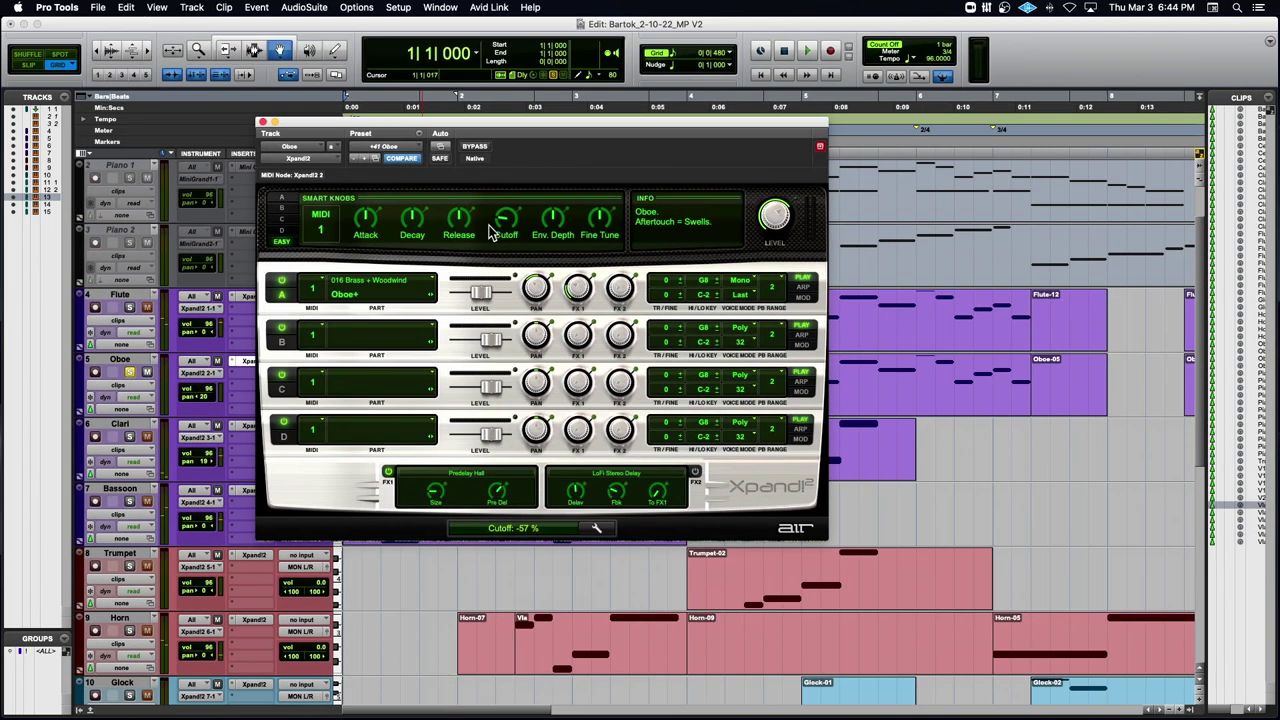
{"action": "left_click", "coordinate": [262, 123]}
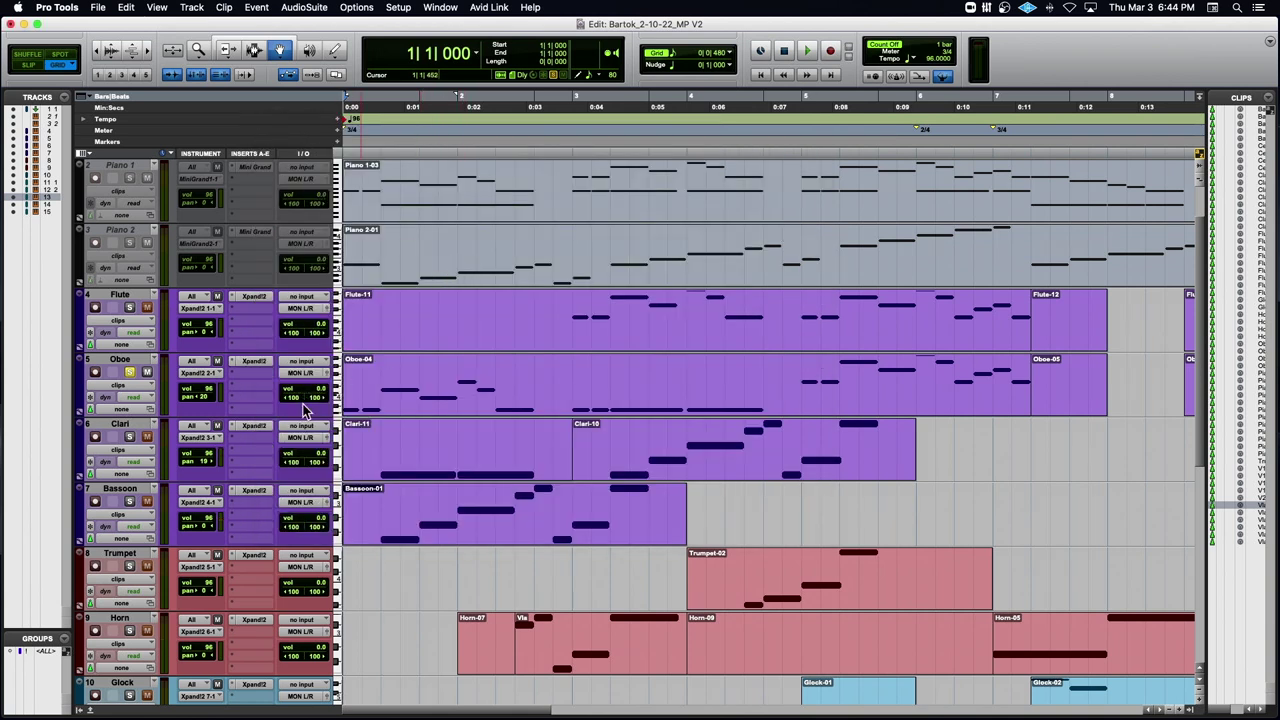
{"action": "left_click", "coordinate": [256, 366]}
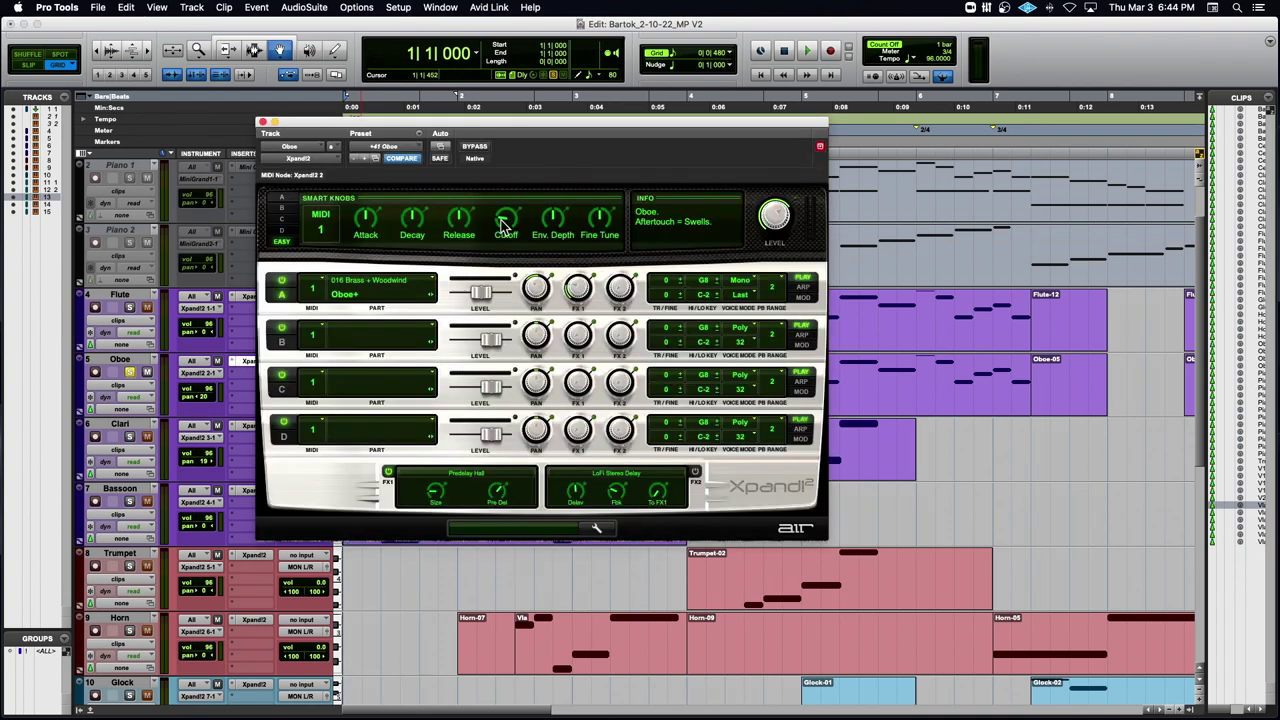
{"action": "left_click_drag", "start_coordinate": [504, 217], "coordinate": [503, 220]}
Examine the list of automatable parameters for the Oboe's Xpand!2, cancel without adding any, and close the plug-in.
{"action": "left_click", "coordinate": [440, 147]}
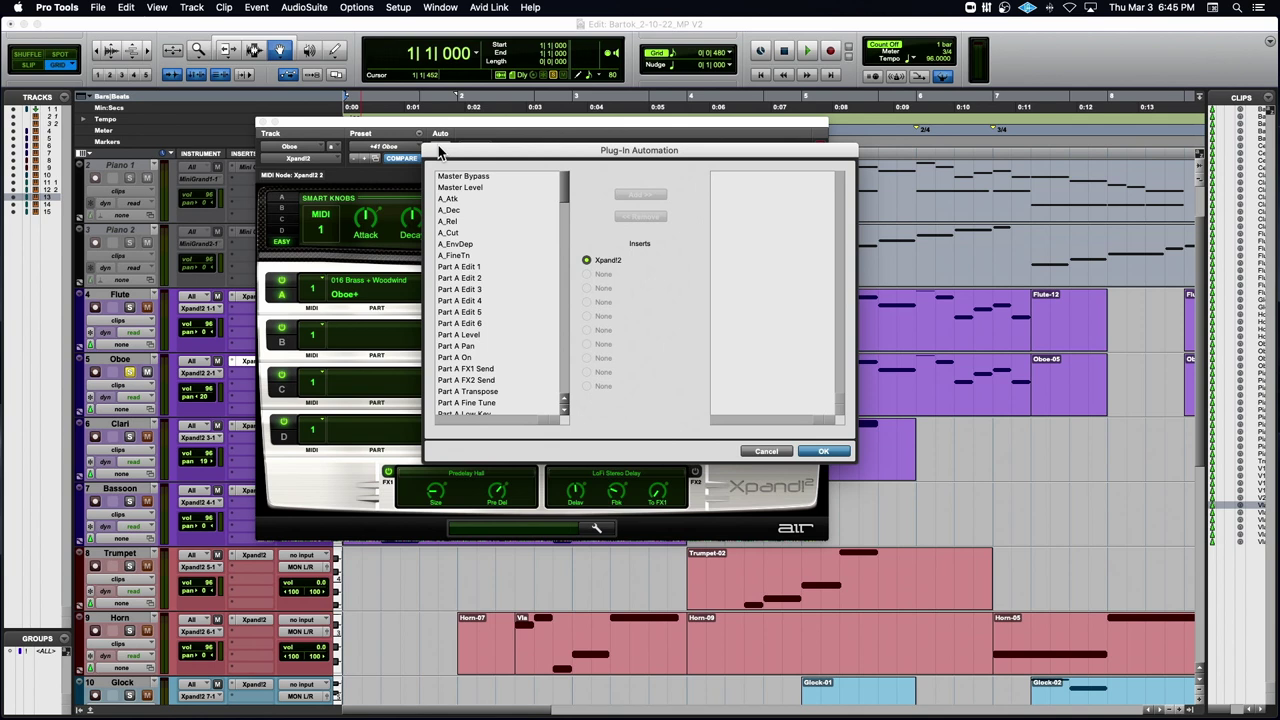
{"action": "scroll", "coordinate": [534, 245], "scroll_direction": "down", "scroll_amount": 20}
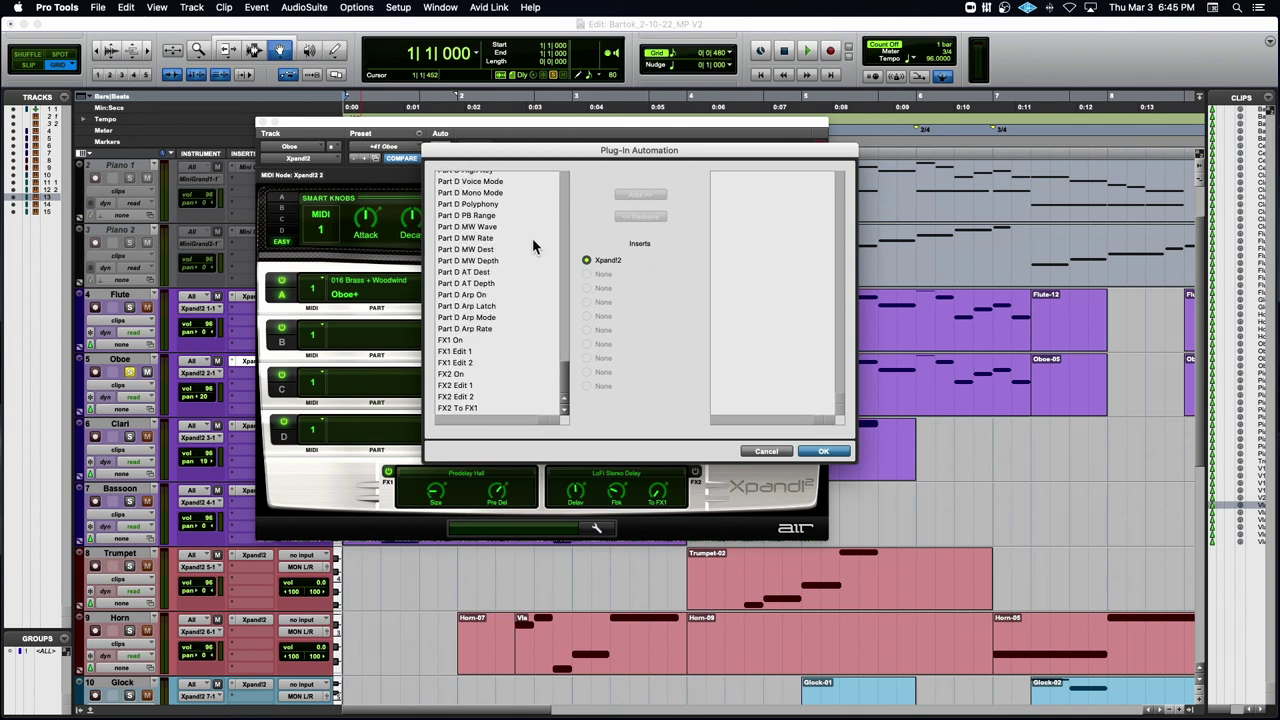
{"action": "scroll", "coordinate": [533, 245], "scroll_direction": "up", "scroll_amount": 20}
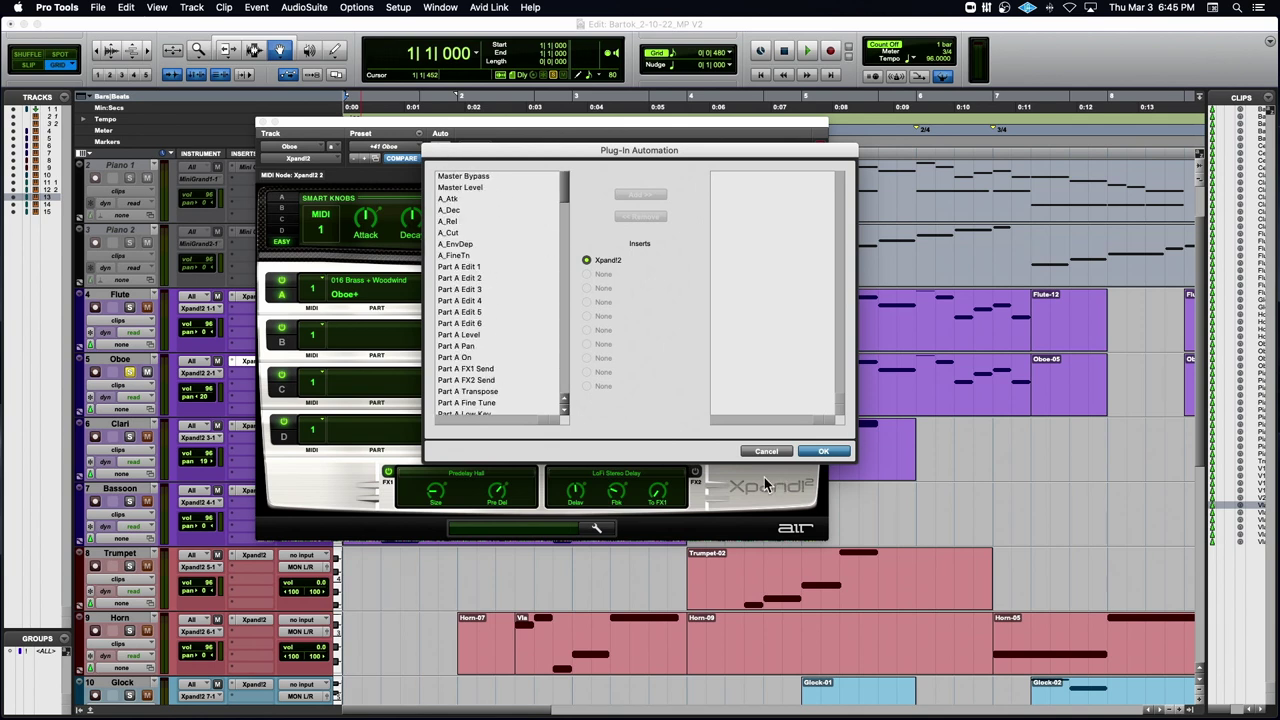
{"action": "left_click", "coordinate": [763, 451]}
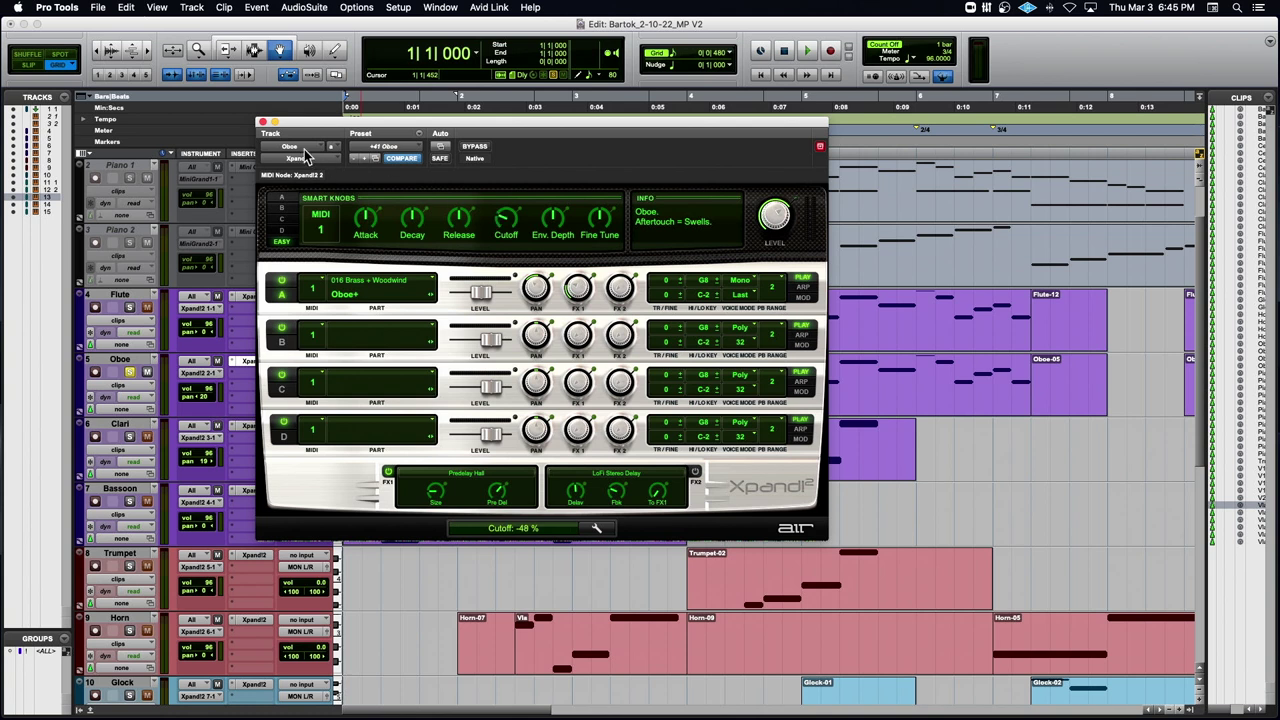
{"action": "left_click", "coordinate": [263, 123]}
Consolidate the clip named Vla on the Horn track, starting at 2|2|480.
{"action": "scroll", "coordinate": [570, 553], "scroll_direction": "down", "scroll_amount": 8}
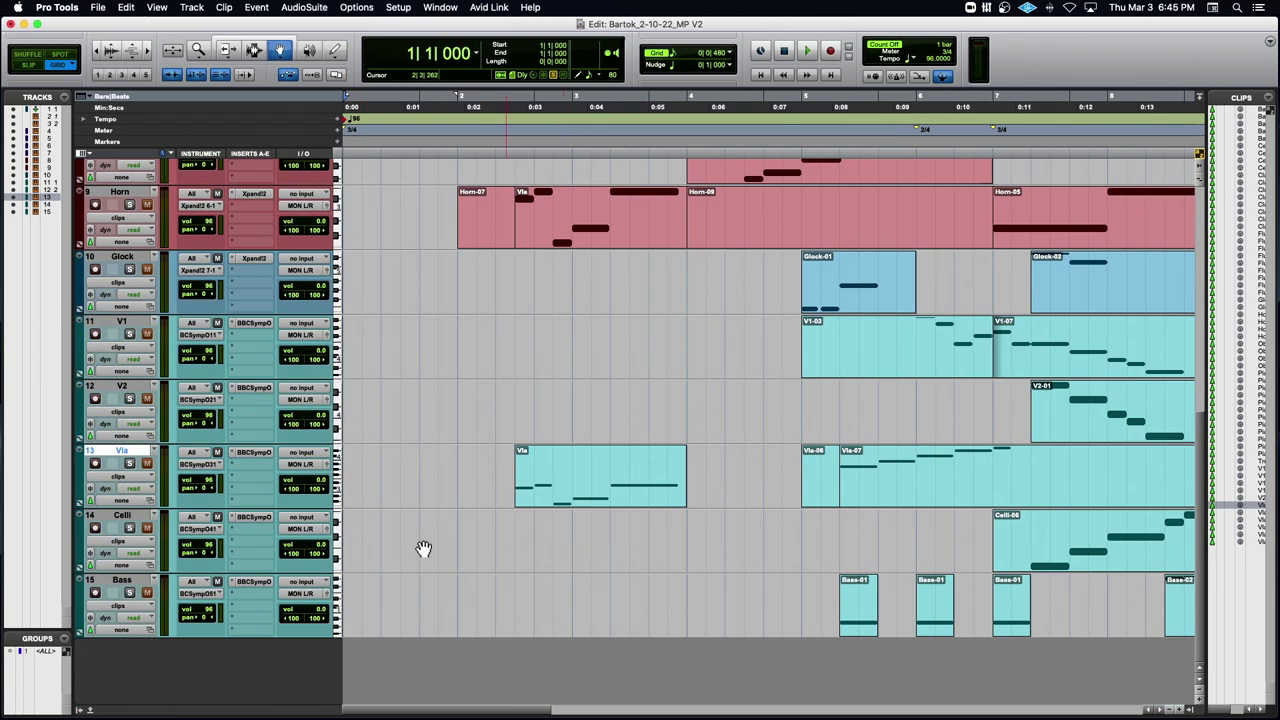
{"action": "scroll", "coordinate": [643, 366], "scroll_direction": "right", "scroll_amount": 3}
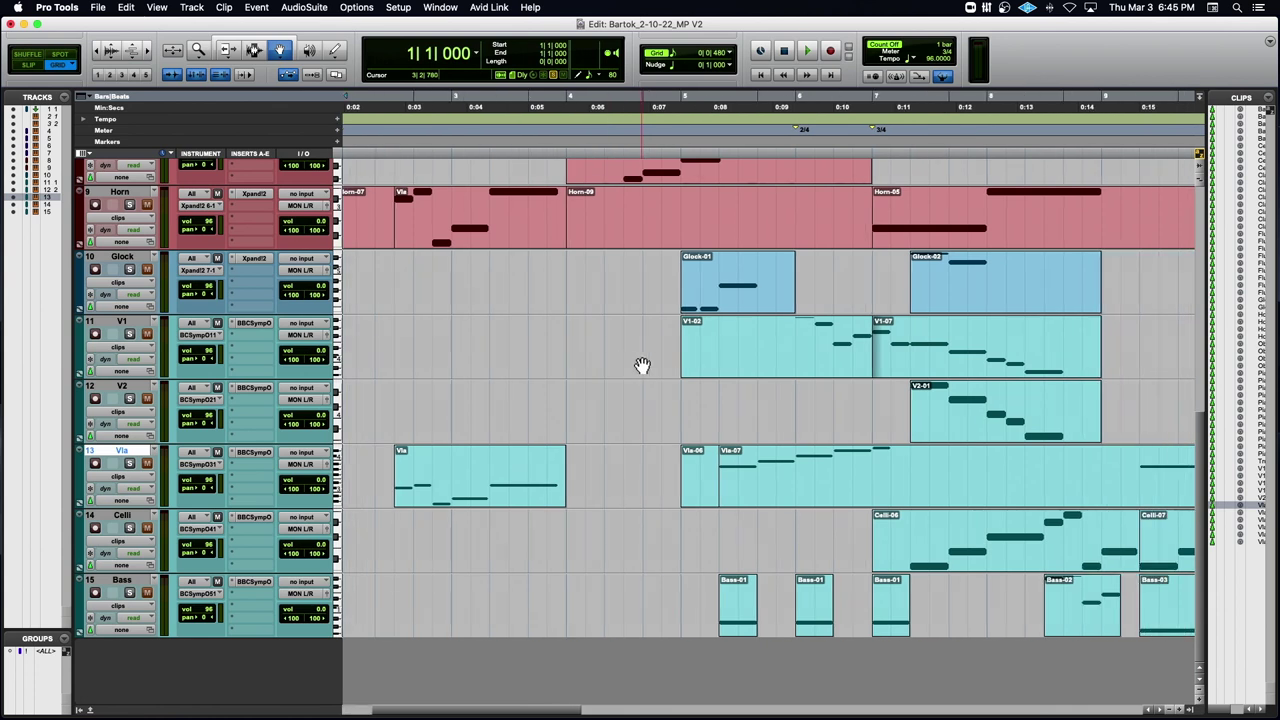
{"action": "scroll", "coordinate": [643, 366], "scroll_direction": "up", "scroll_amount": 5}
{"action": "scroll", "coordinate": [643, 366], "scroll_direction": "left", "scroll_amount": 3}
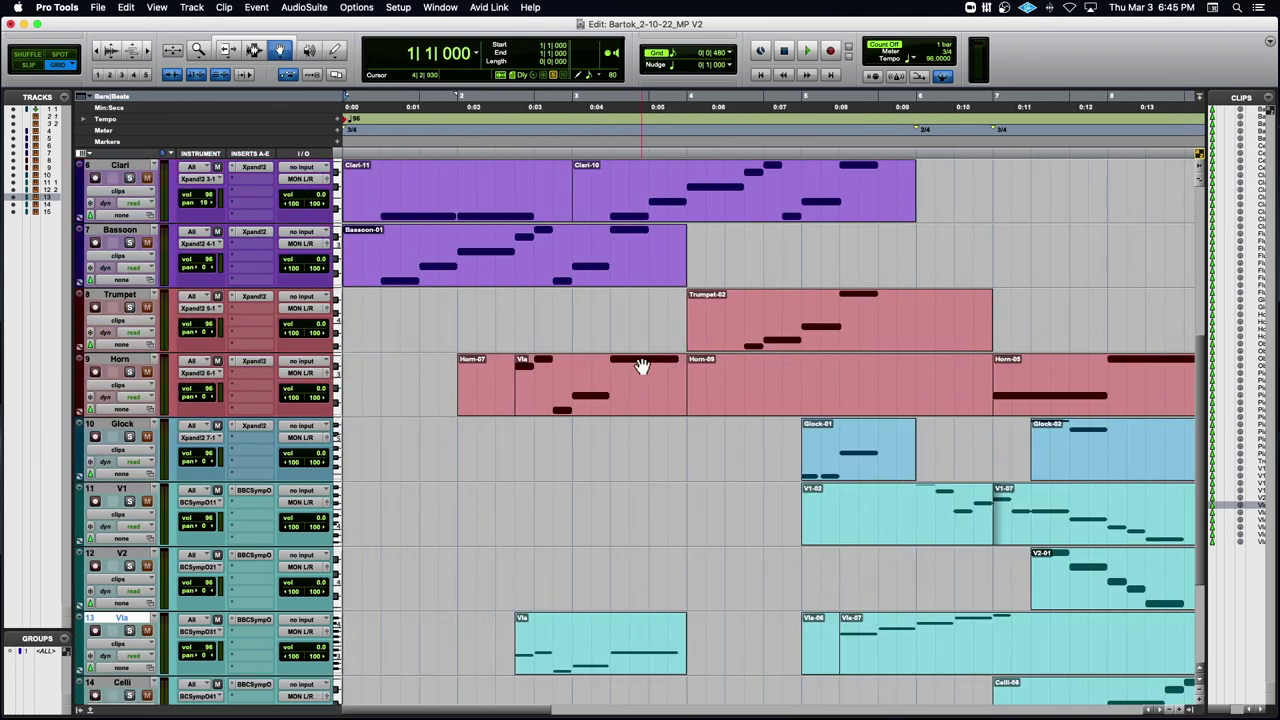
{"action": "left_click", "coordinate": [616, 380]}
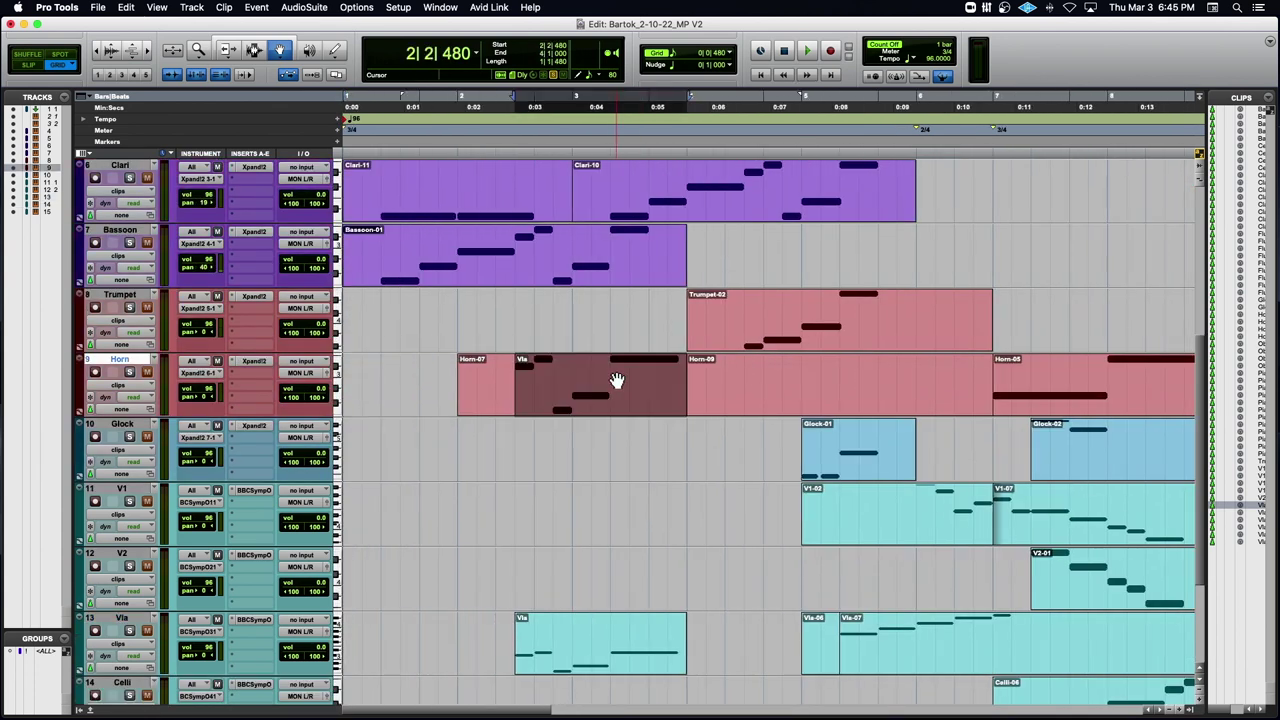
{"action": "key", "text": "alt+shift+3"}
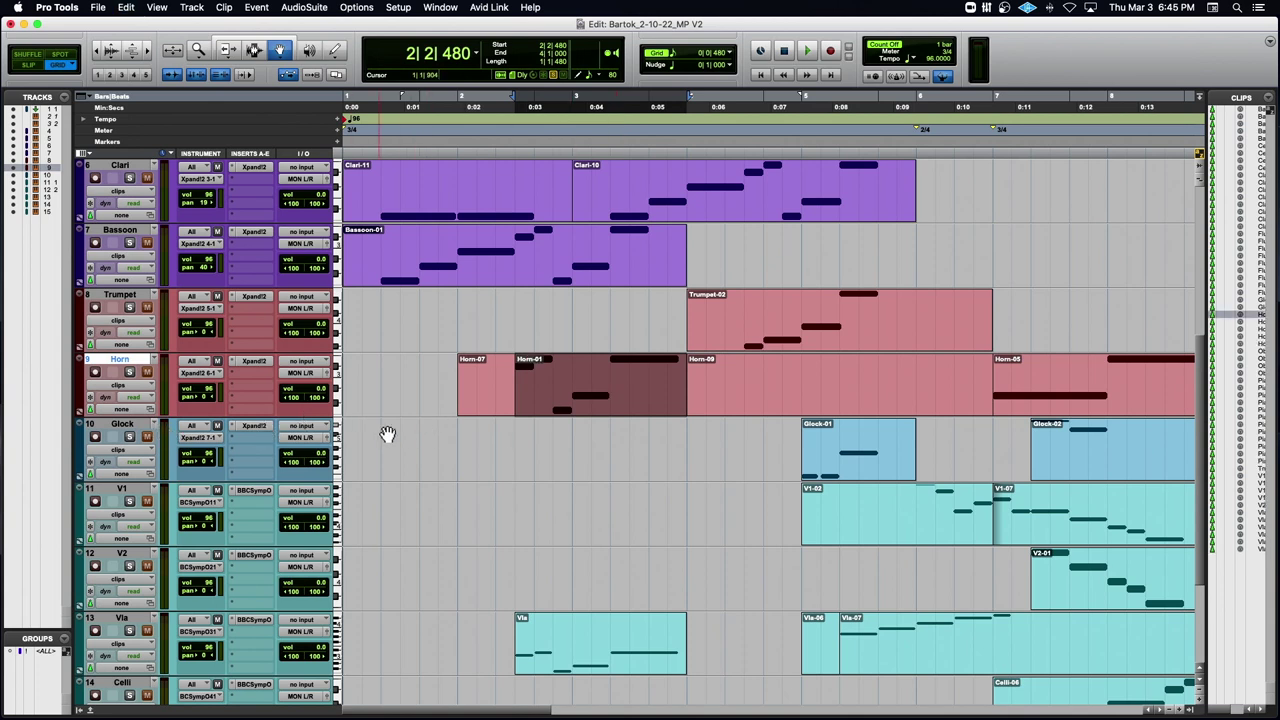
Solo the Vla track and play it twice from the start of the Vla-07 clip at 5|2|000.
{"action": "scroll", "coordinate": [420, 448], "scroll_direction": "down", "scroll_amount": 5}
{"action": "scroll", "coordinate": [418, 447], "scroll_direction": "right", "scroll_amount": 3}
{"action": "scroll", "coordinate": [418, 447], "scroll_direction": "right", "scroll_amount": 9}
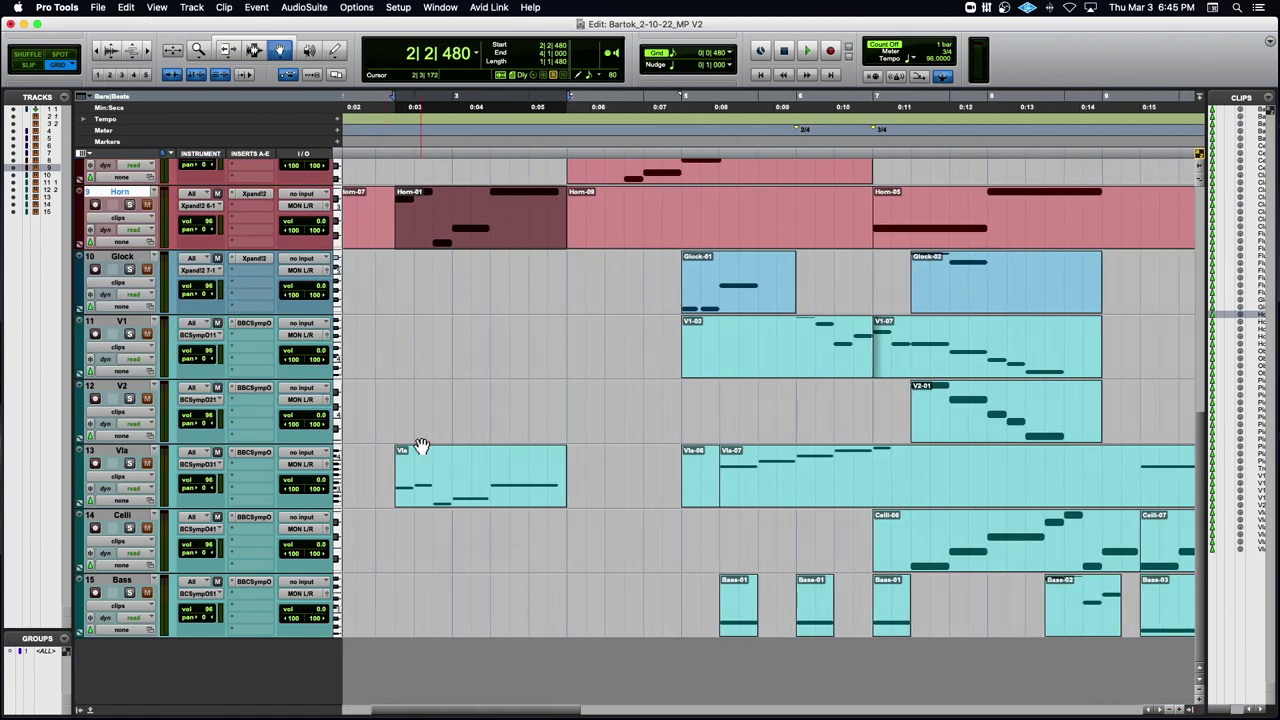
{"action": "scroll", "coordinate": [640, 400], "scroll_direction": "right", "scroll_amount": 1}
{"action": "left_click", "coordinate": [593, 469]}
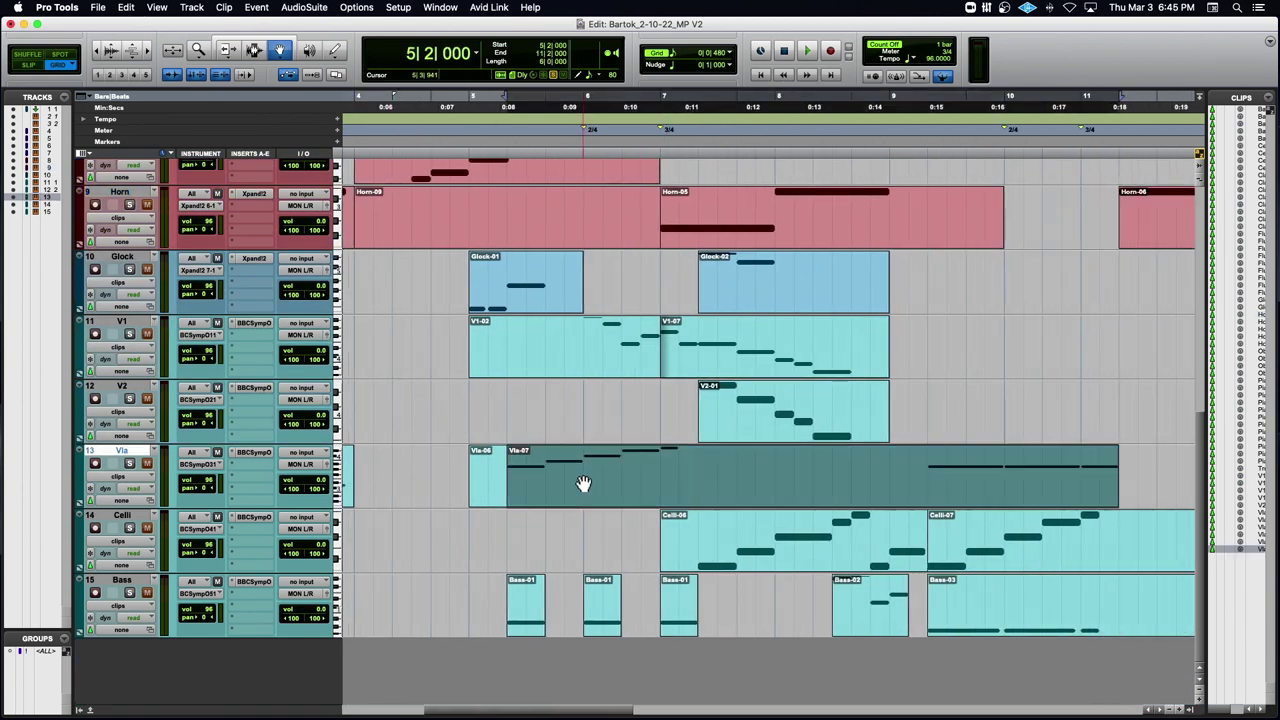
{"action": "left_click", "coordinate": [129, 463]}
{"action": "key", "text": "space"}
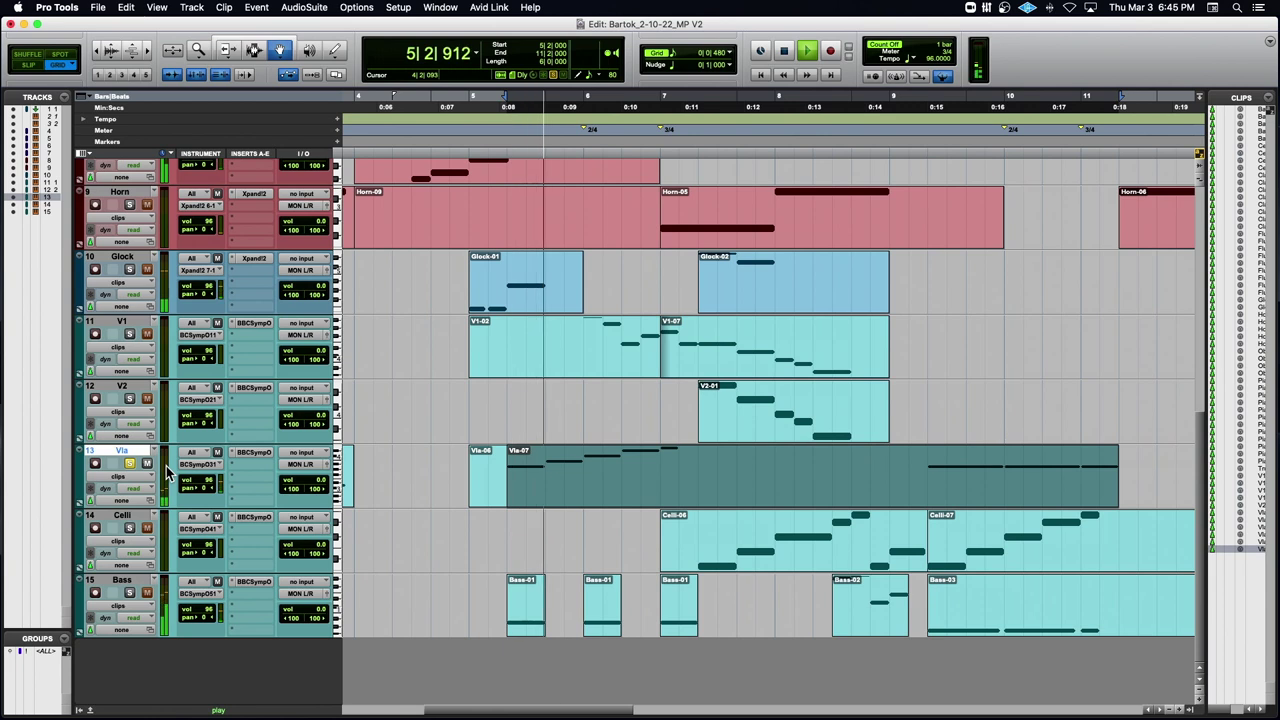
{"action": "key", "text": "space"}
{"action": "left_click", "coordinate": [130, 465]}
{"action": "left_click", "coordinate": [130, 465]}
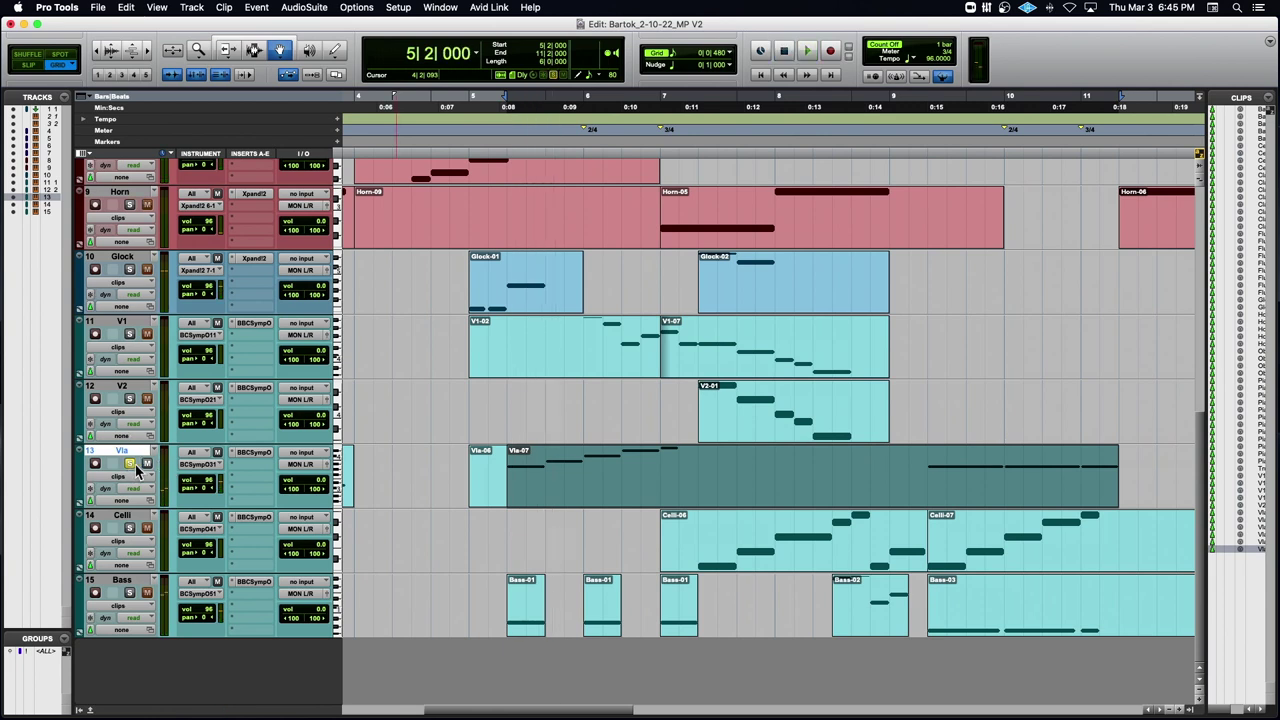
{"action": "key", "text": "space"}
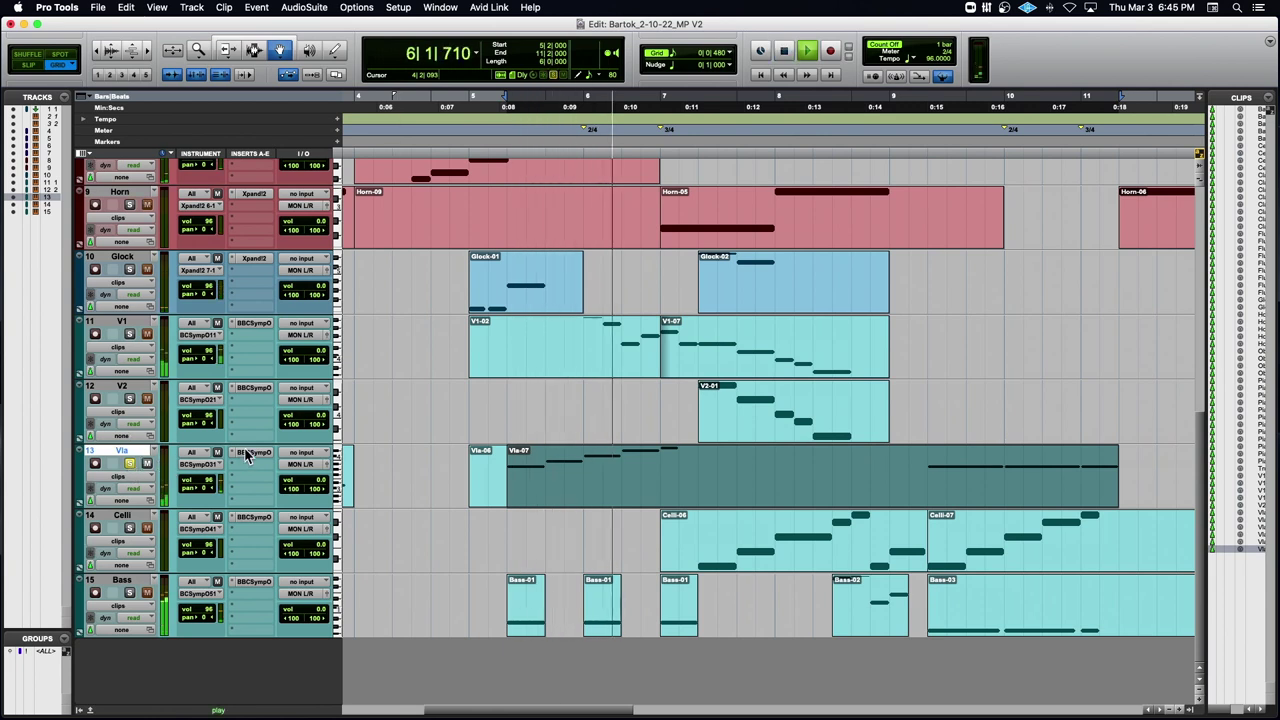
{"action": "key", "text": "space"}
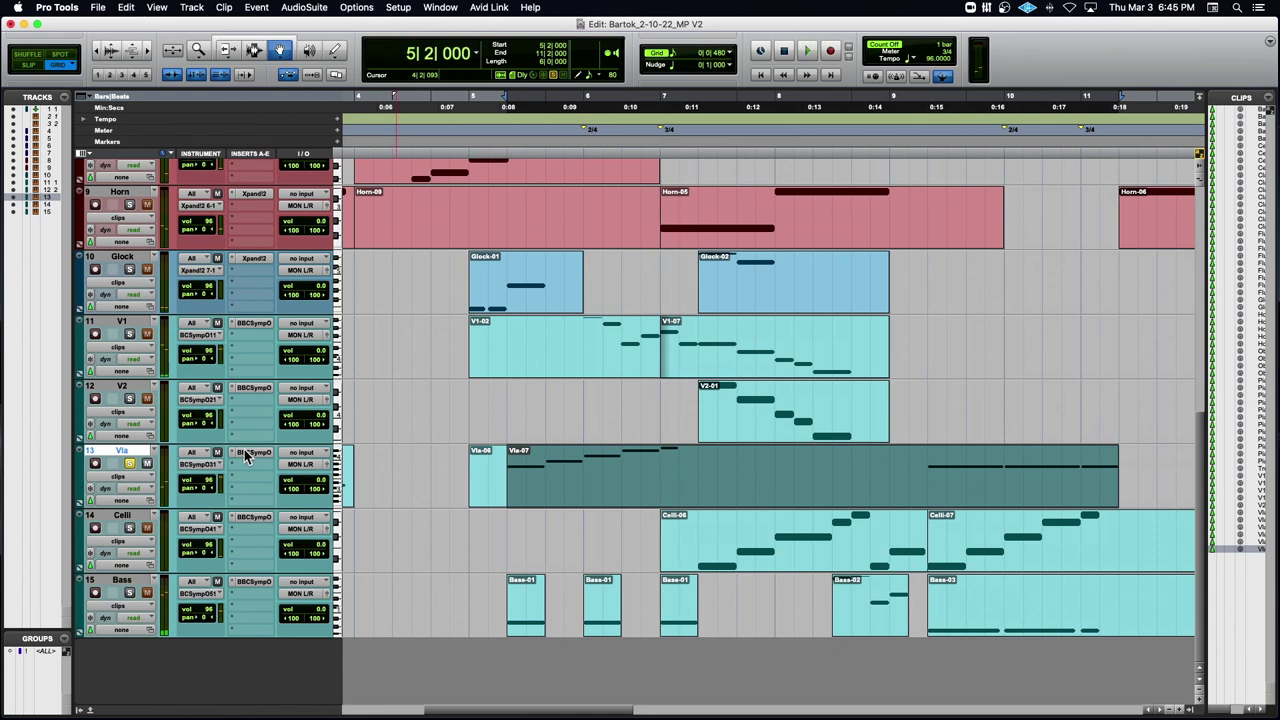
Check the Vla track's BBC Symphony Orchestra patch, and replace that plug-in with Xpand!2.
{"action": "left_click", "coordinate": [251, 455]}
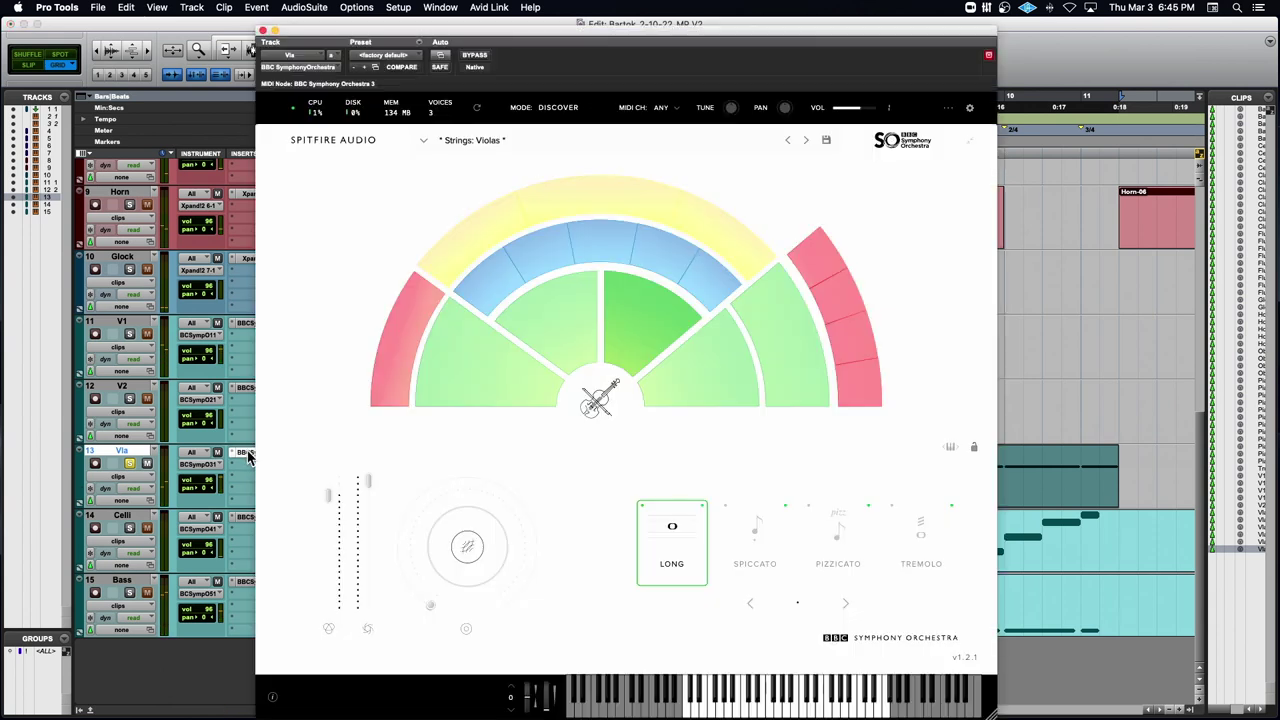
{"action": "left_click", "coordinate": [264, 31]}
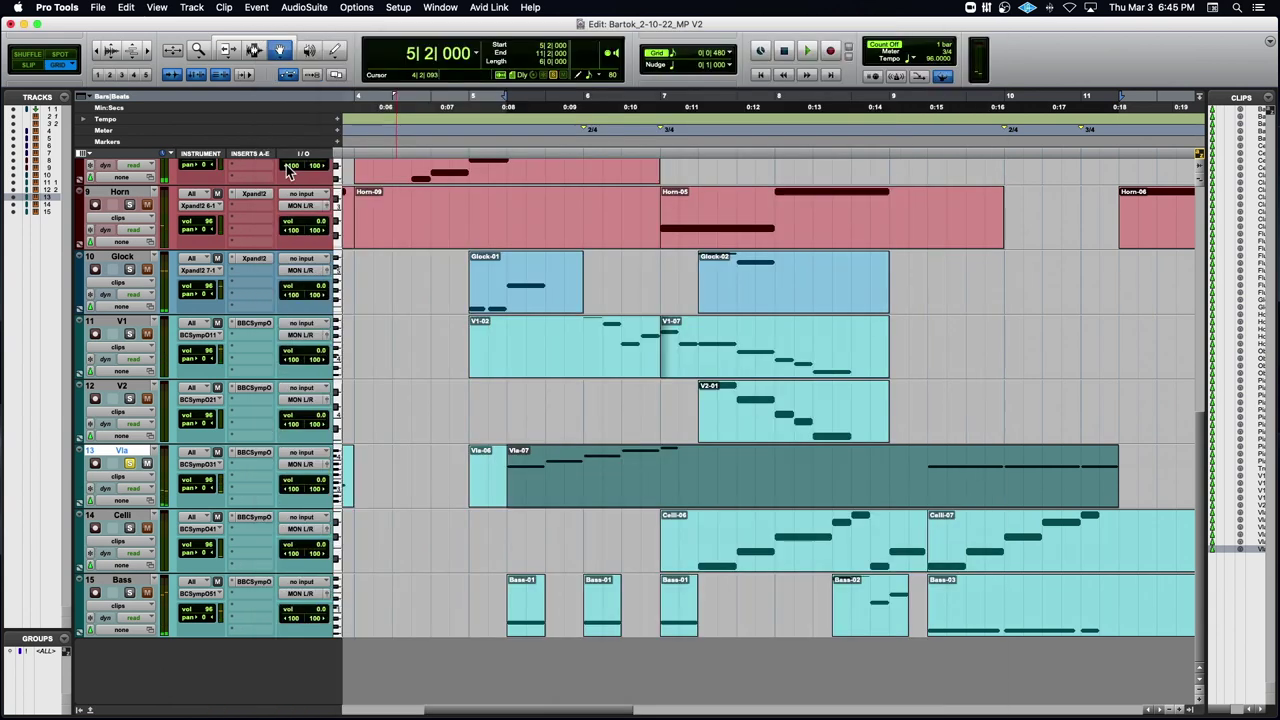
{"action": "left_click", "coordinate": [231, 457]}
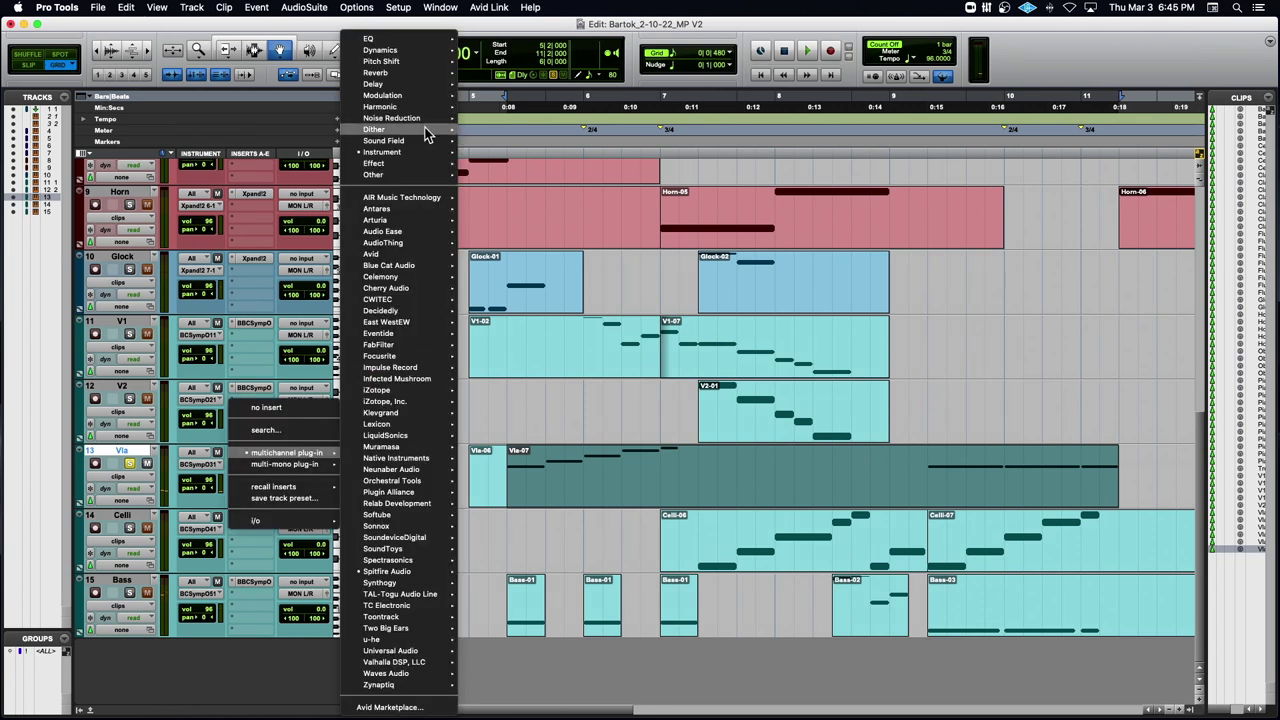
{"action": "mouse_move", "coordinate": [415, 152]}
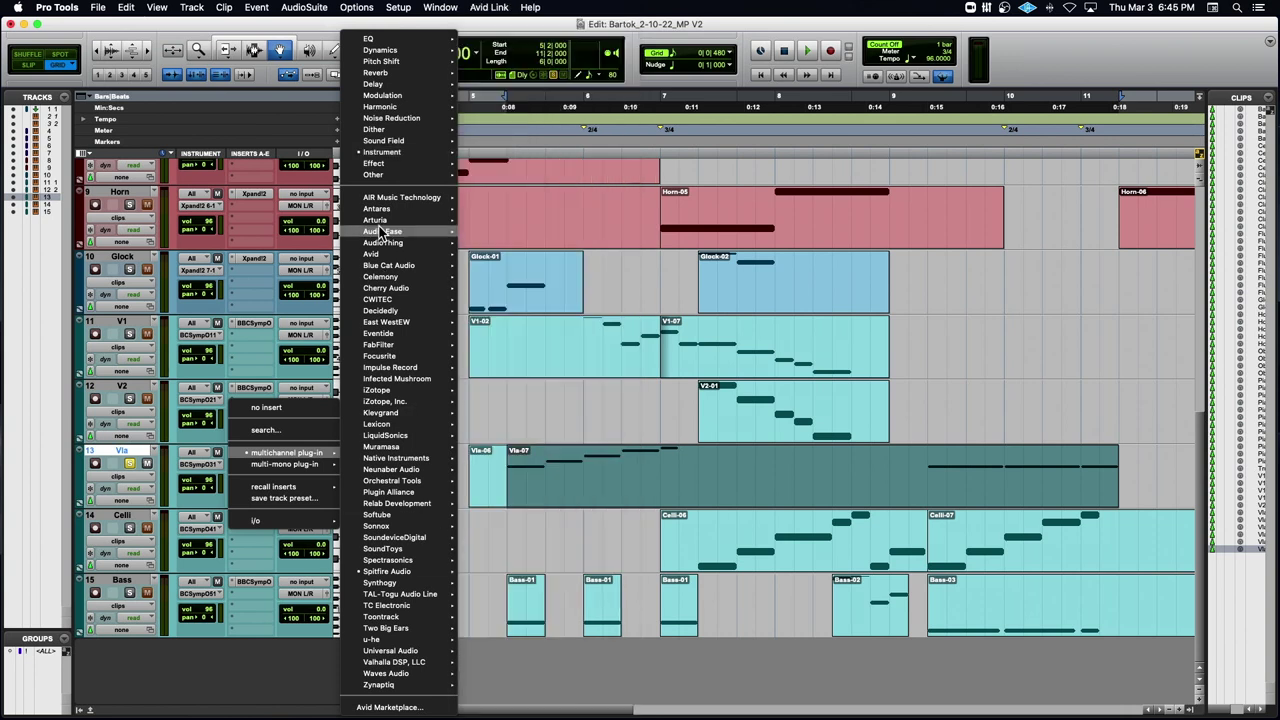
{"action": "mouse_move", "coordinate": [440, 199]}
{"action": "left_click", "coordinate": [522, 482]}
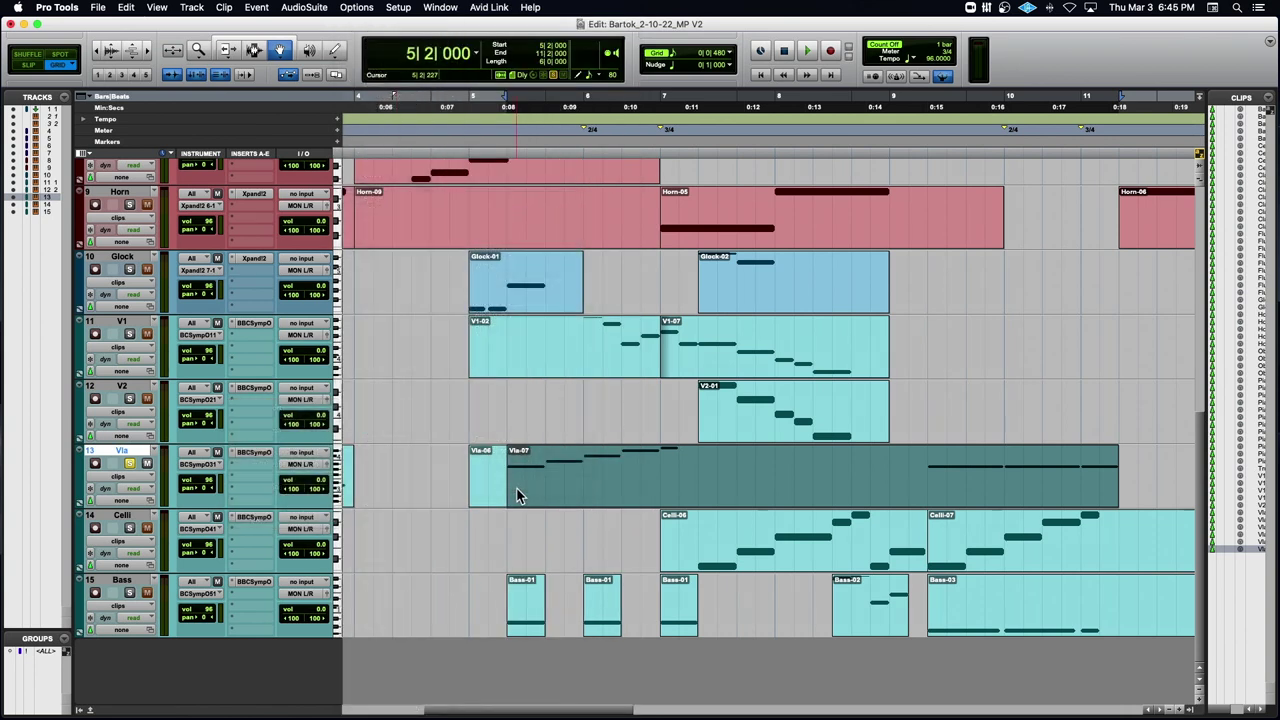
Load the +01 Bigger Legato Strings preset from 16 Strings into Vla's Xpand!2 and play the Vla-07 passage.
{"action": "left_click", "coordinate": [395, 57]}
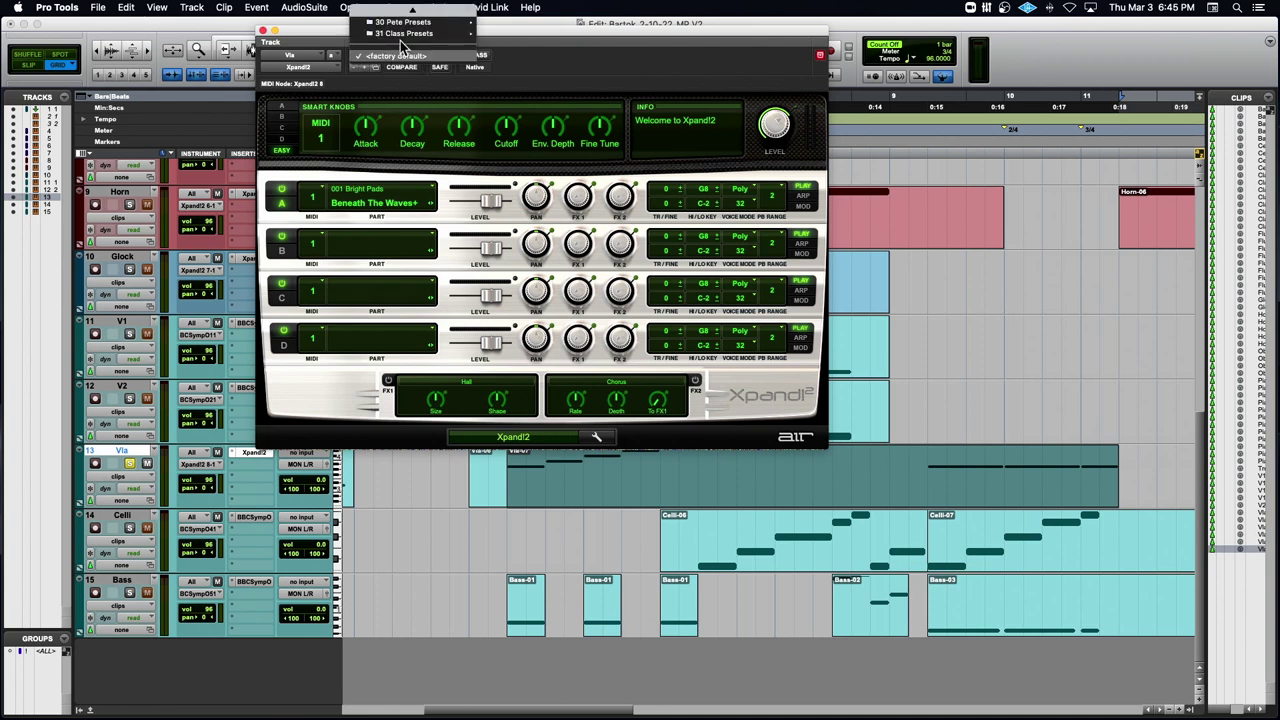
{"action": "mouse_move", "coordinate": [414, 14]}
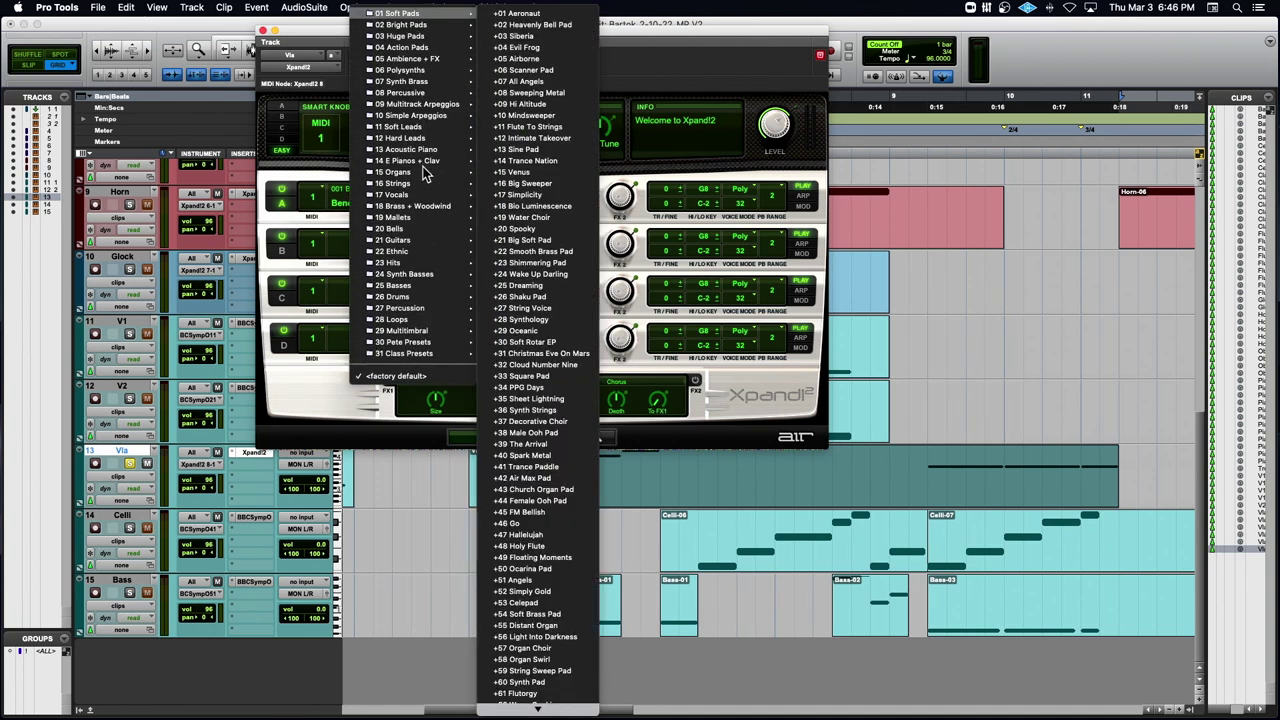
{"action": "mouse_move", "coordinate": [430, 183]}
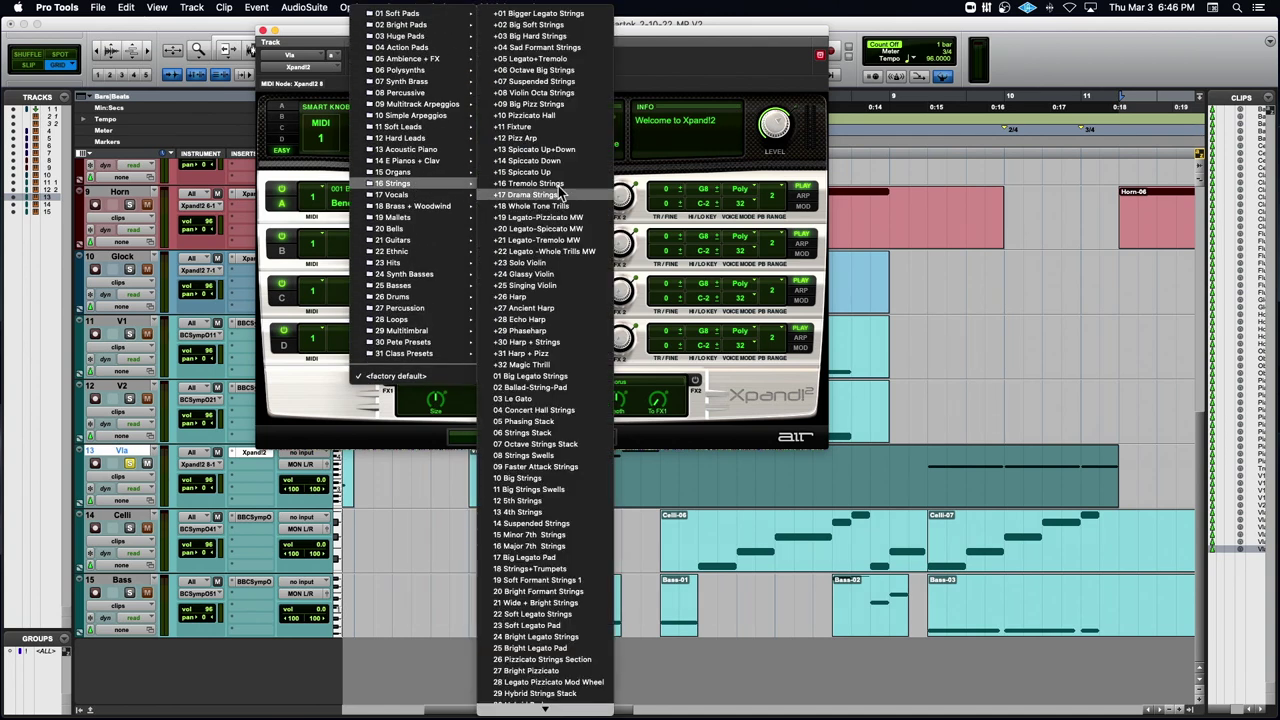
{"action": "left_click", "coordinate": [583, 22]}
{"action": "left_click_drag", "start_coordinate": [332, 40], "coordinate": [834, 90]}
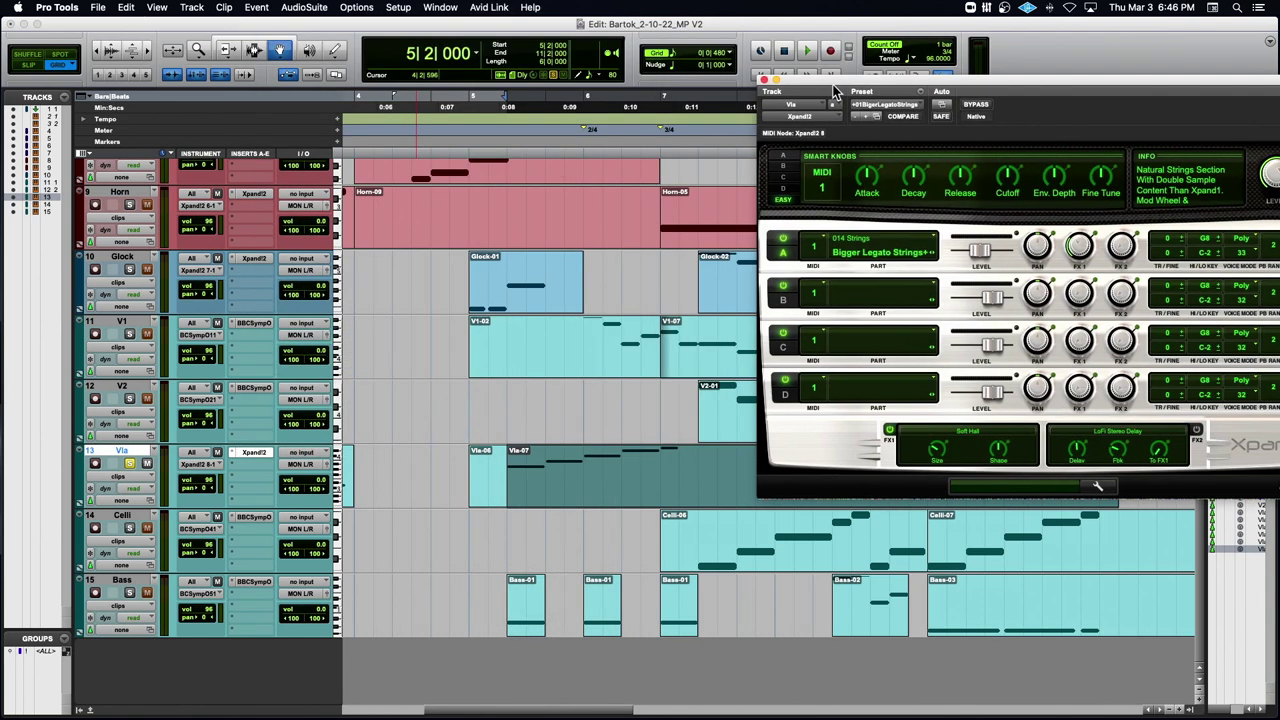
{"action": "key", "text": "space"}
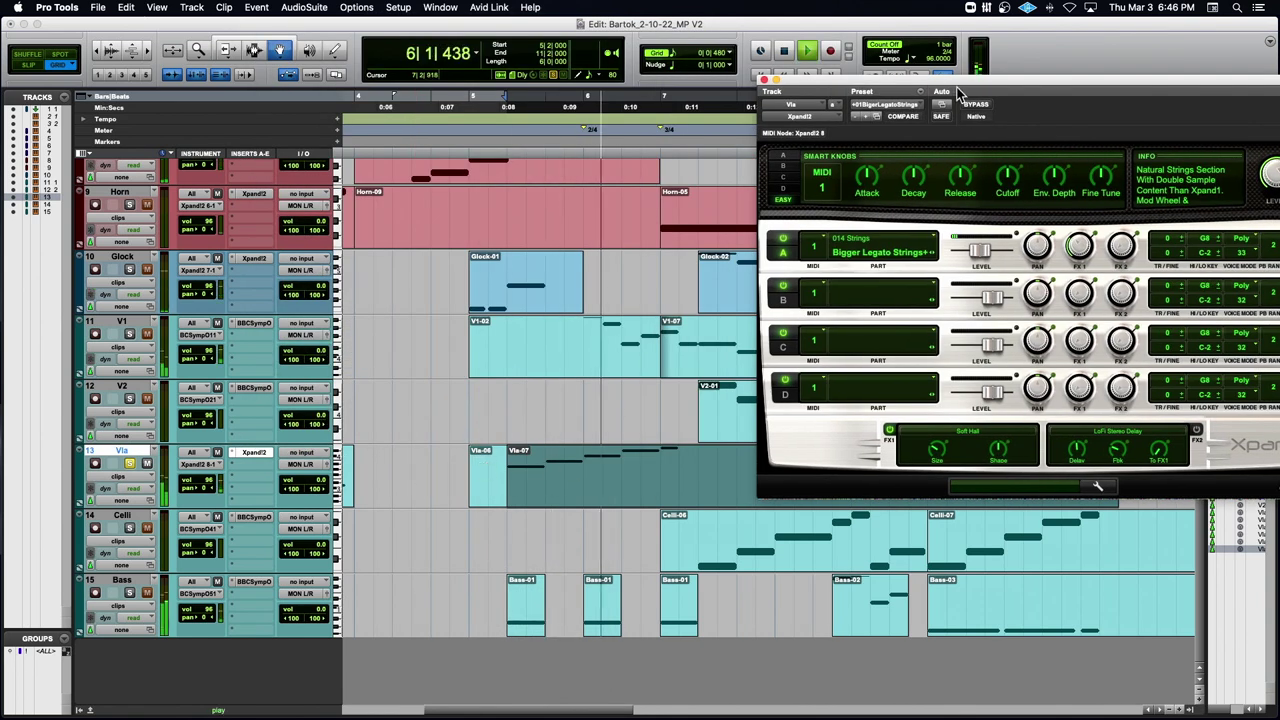
{"action": "key", "text": "space"}
Check which MIDI CC is assigned to the Release smart knob in Vla's Xpand!2, leaving the assignment as it is.
{"action": "left_click_drag", "start_coordinate": [955, 81], "coordinate": [662, 57]}
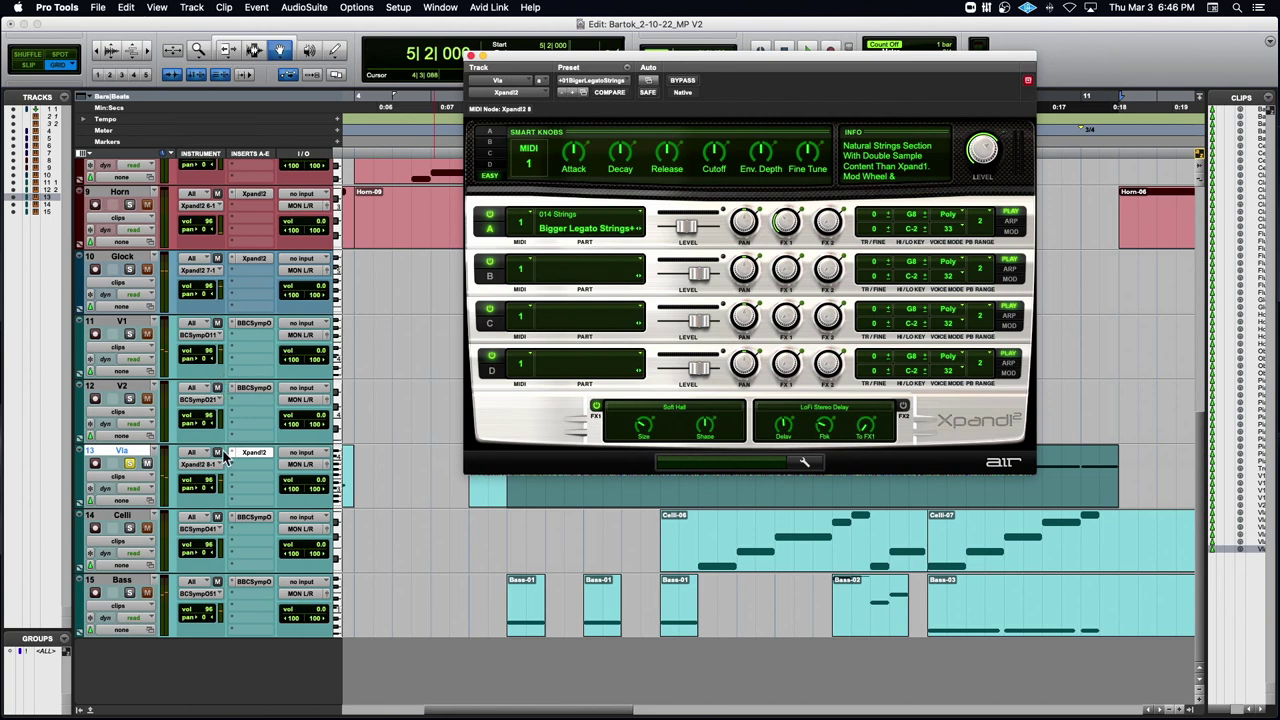
{"action": "left_click", "coordinate": [667, 56]}
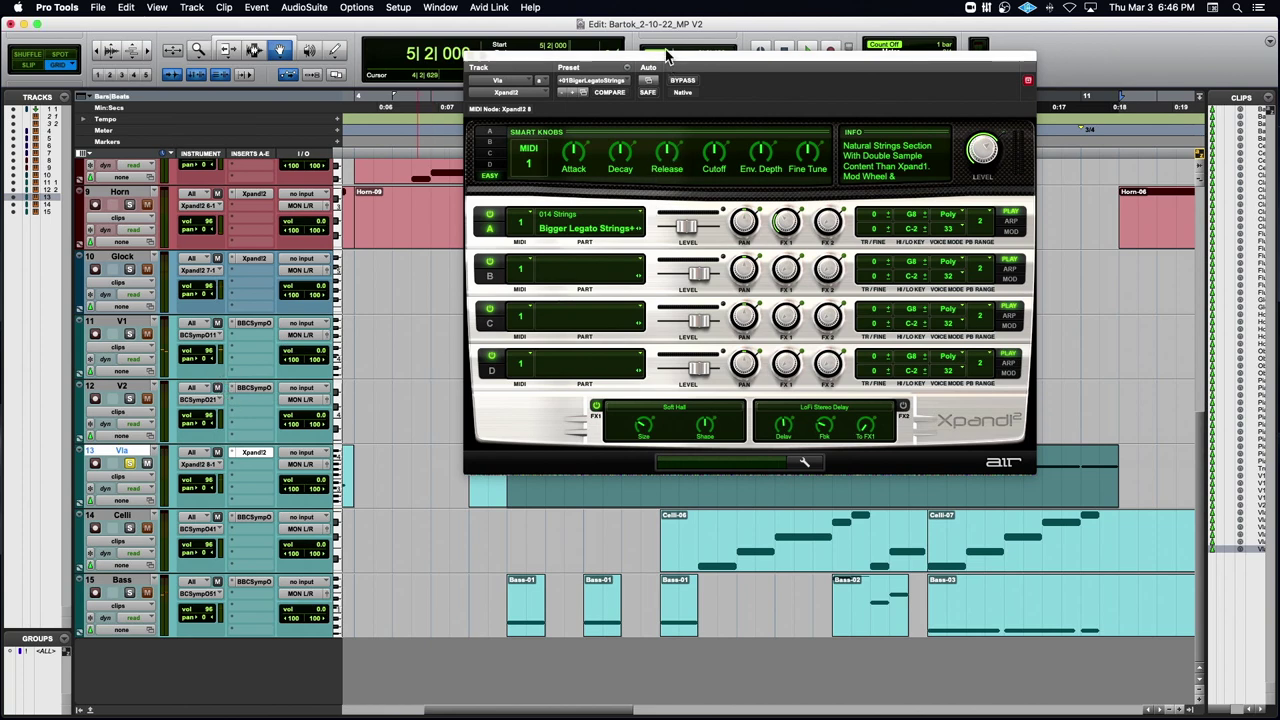
{"action": "left_click_drag", "start_coordinate": [630, 65], "coordinate": [455, 67]}
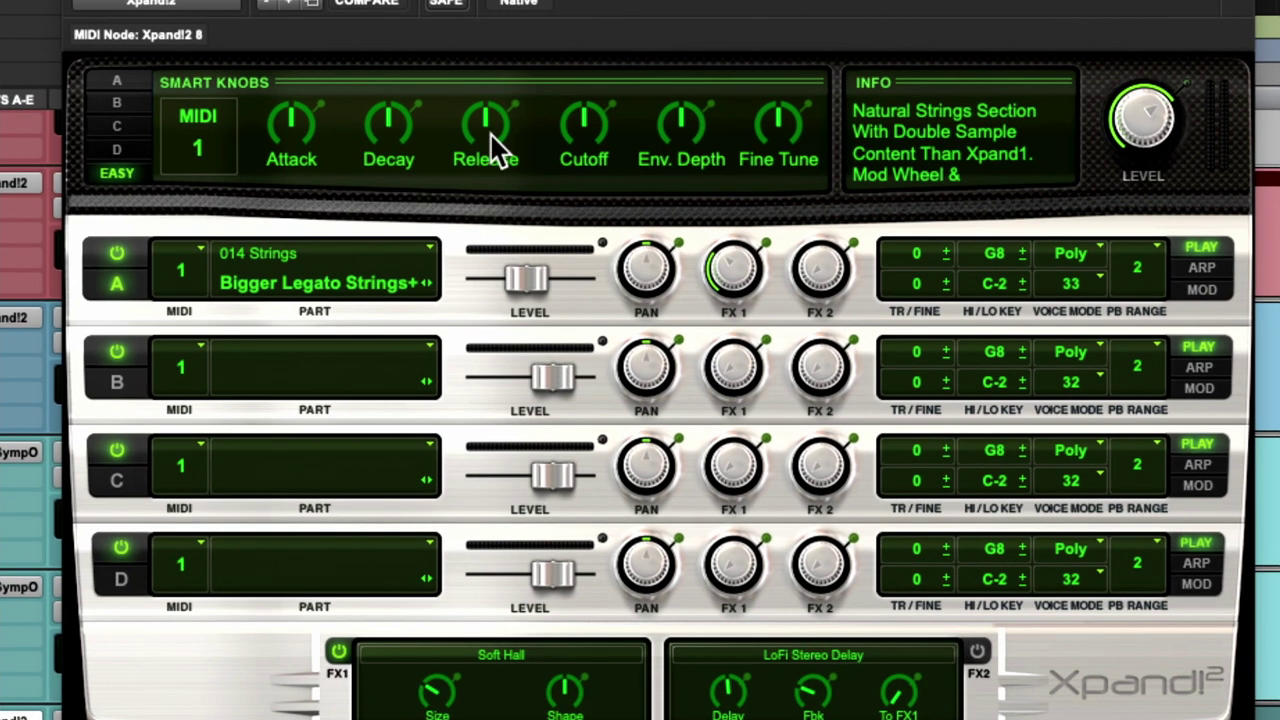
{"action": "right_click", "coordinate": [483, 145]}
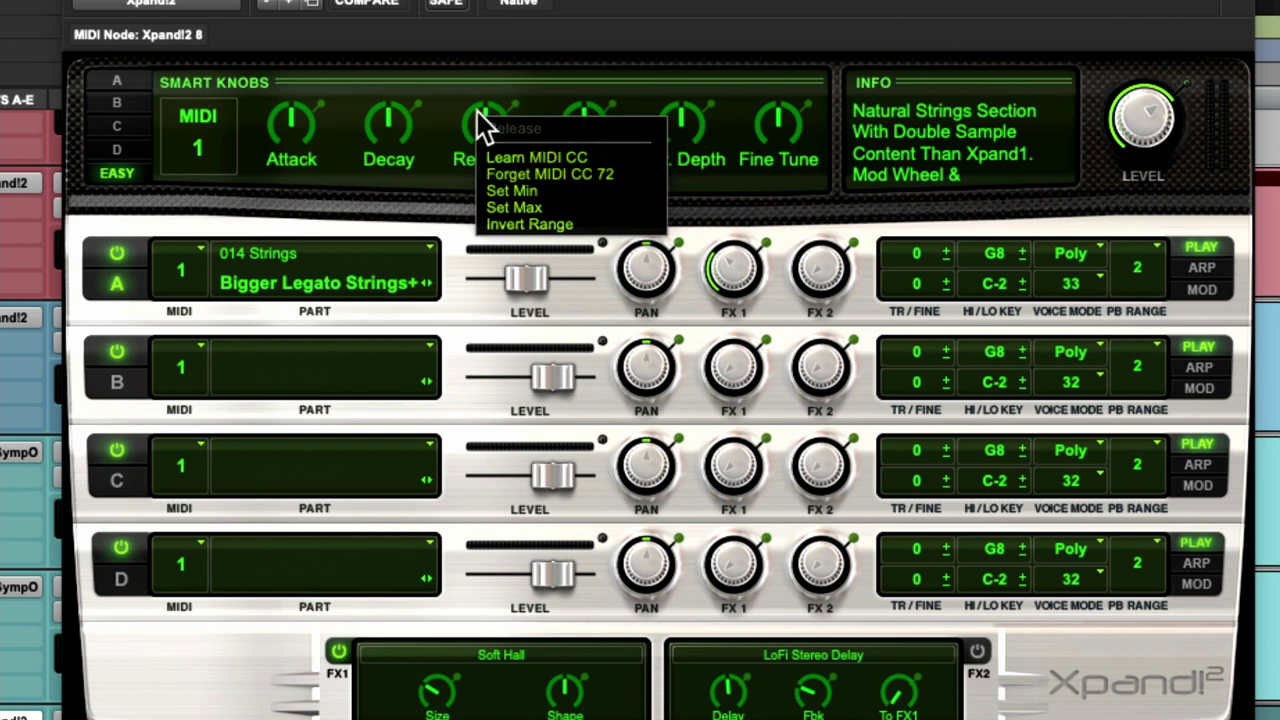
{"action": "left_click", "coordinate": [486, 116]}
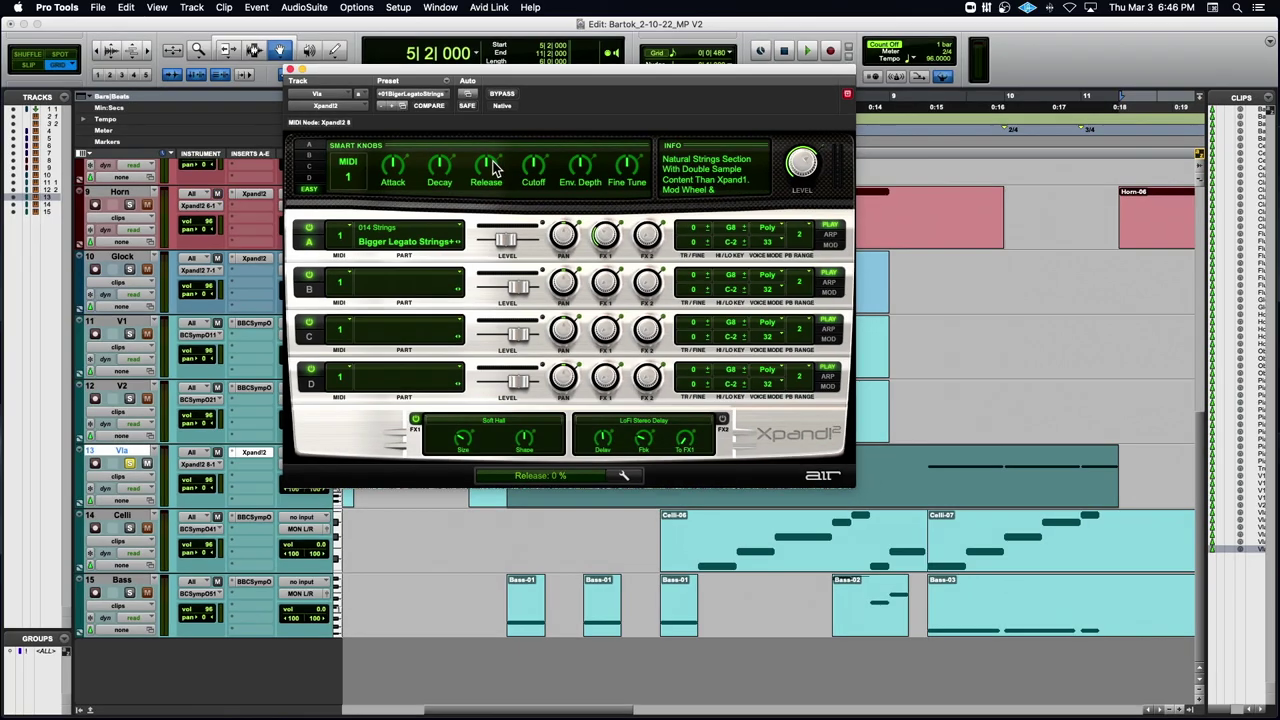
Open the docked MIDI Editor for the Vla track below the Edit window.
{"action": "left_click", "coordinate": [141, 479]}
{"action": "left_click", "coordinate": [177, 398]}
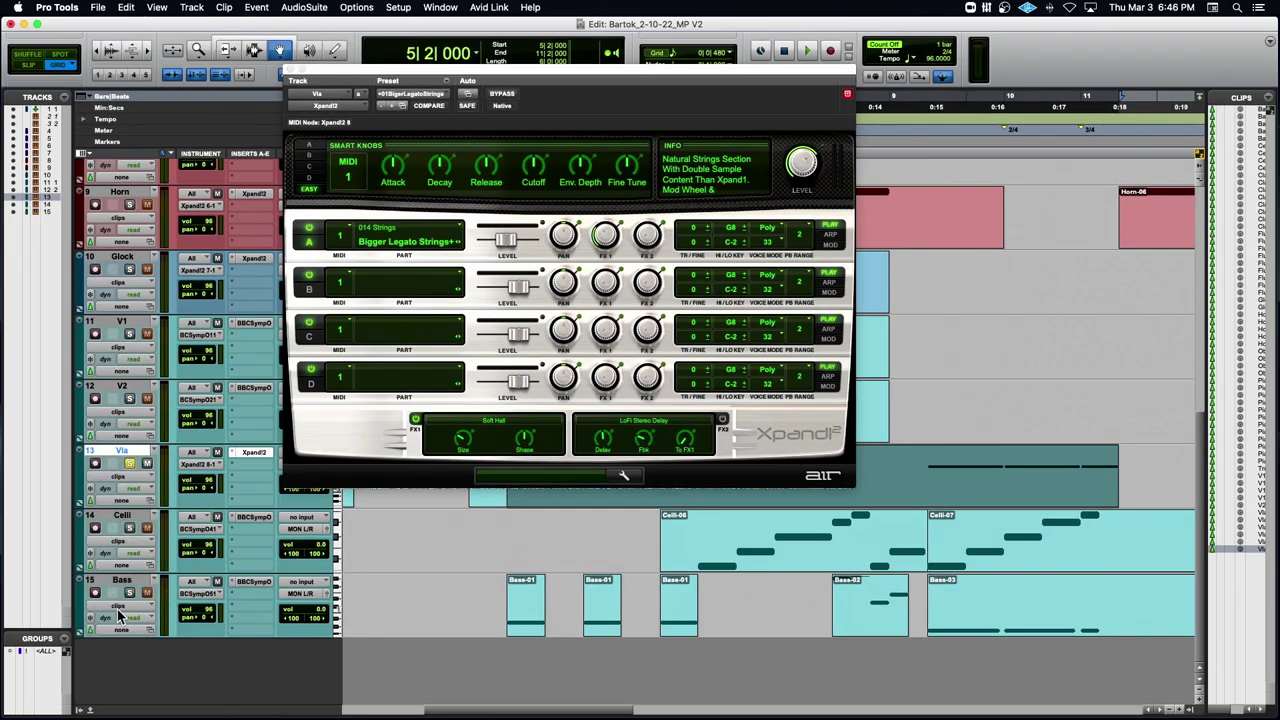
{"action": "left_click", "coordinate": [88, 710]}
Add sound cntrl #3 (72) to the Vla track's automated MIDI controllers.
{"action": "left_click", "coordinate": [157, 558]}
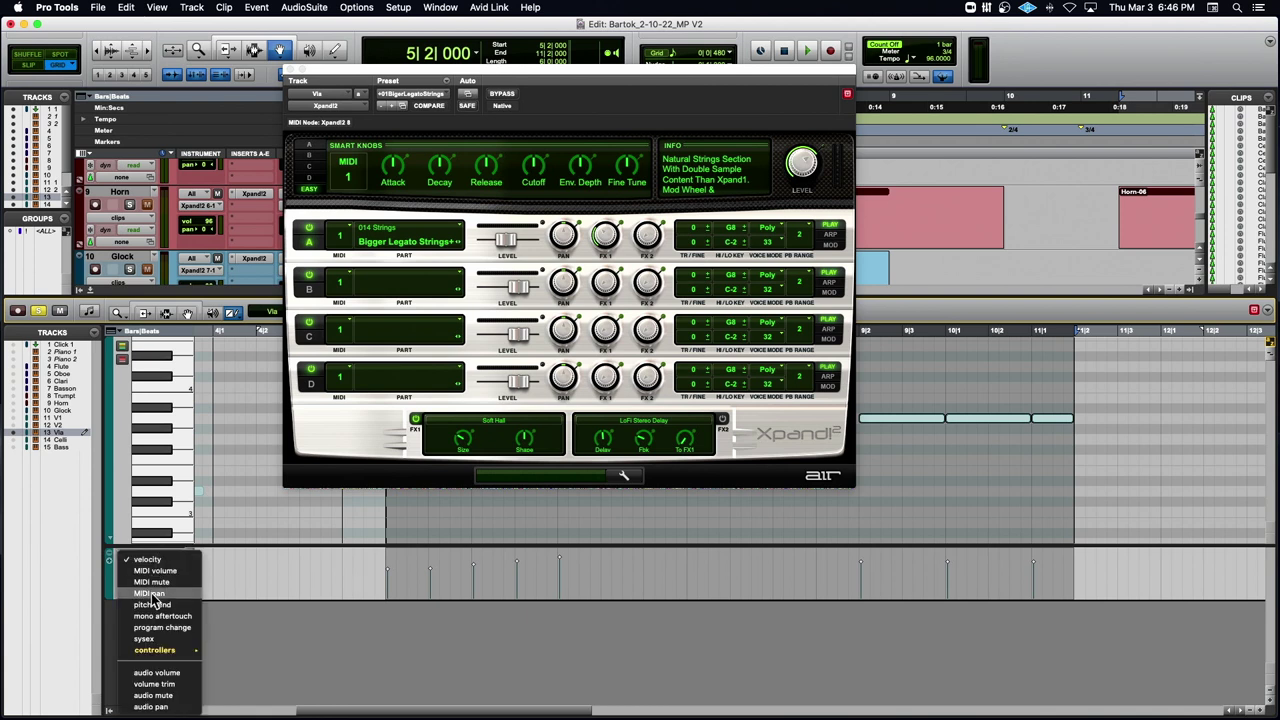
{"action": "mouse_move", "coordinate": [192, 651]}
{"action": "left_click", "coordinate": [263, 708]}
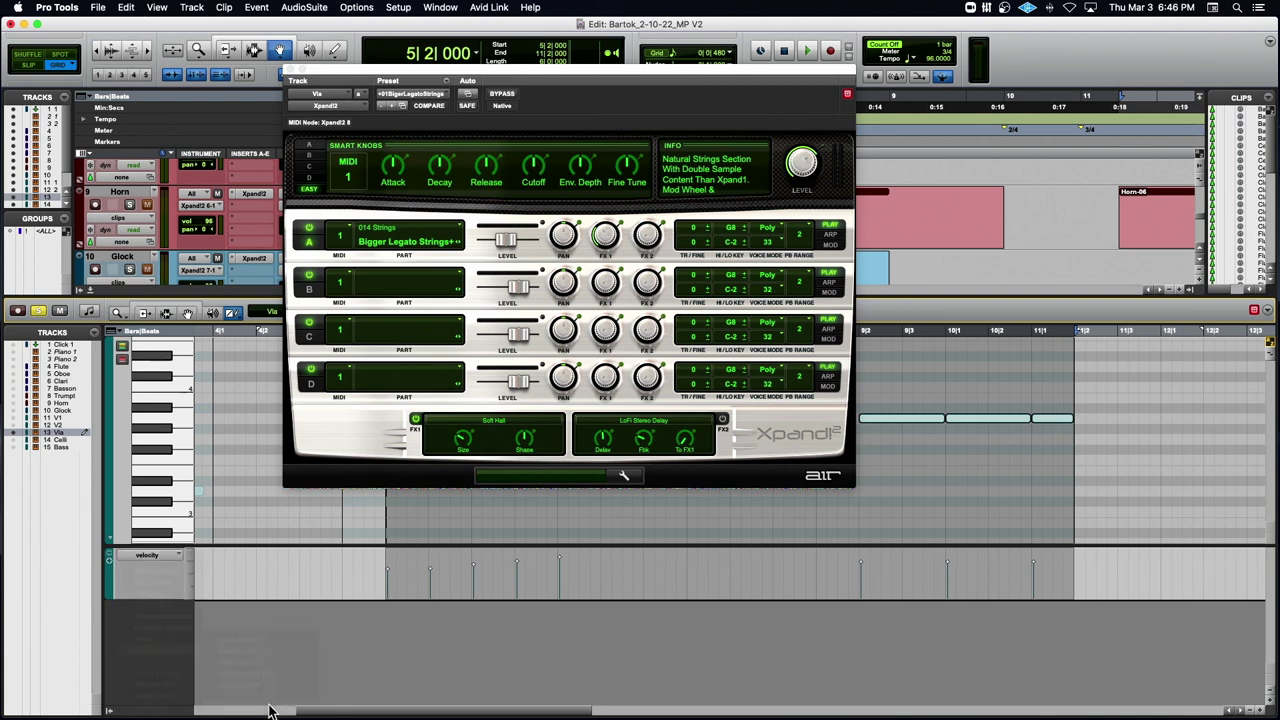
{"action": "left_click", "coordinate": [591, 307]}
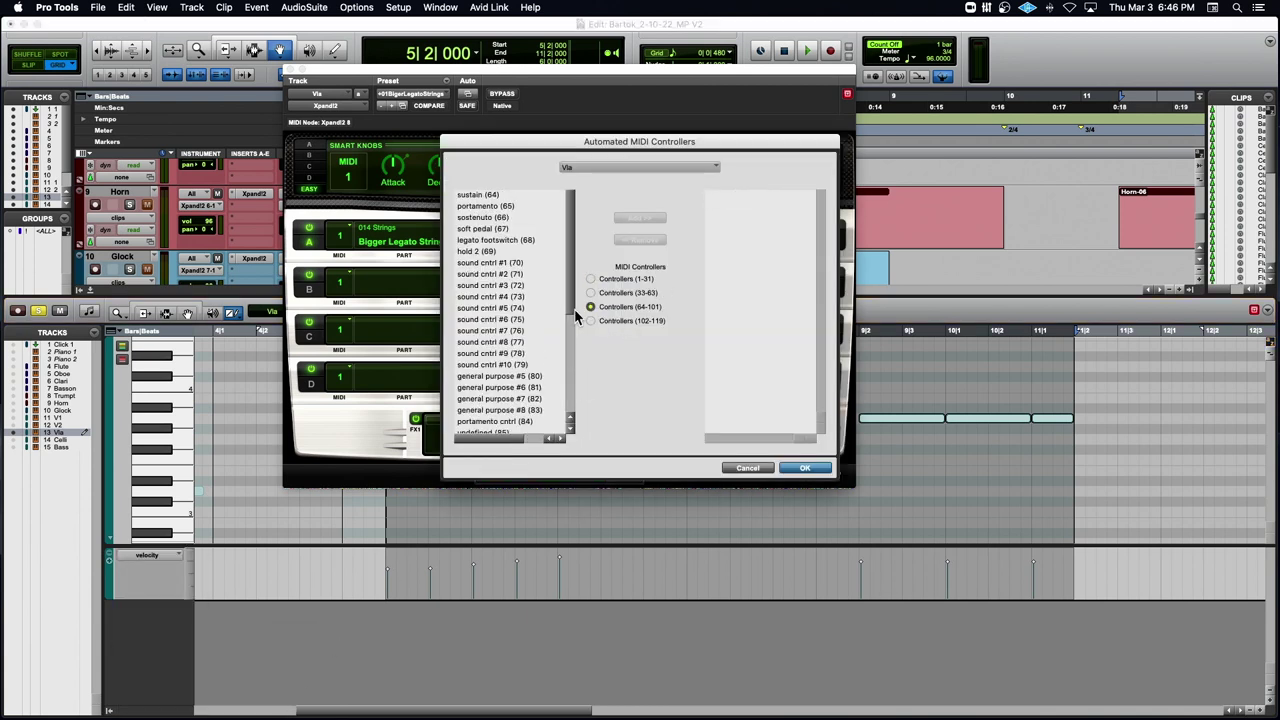
{"action": "left_click", "coordinate": [513, 286]}
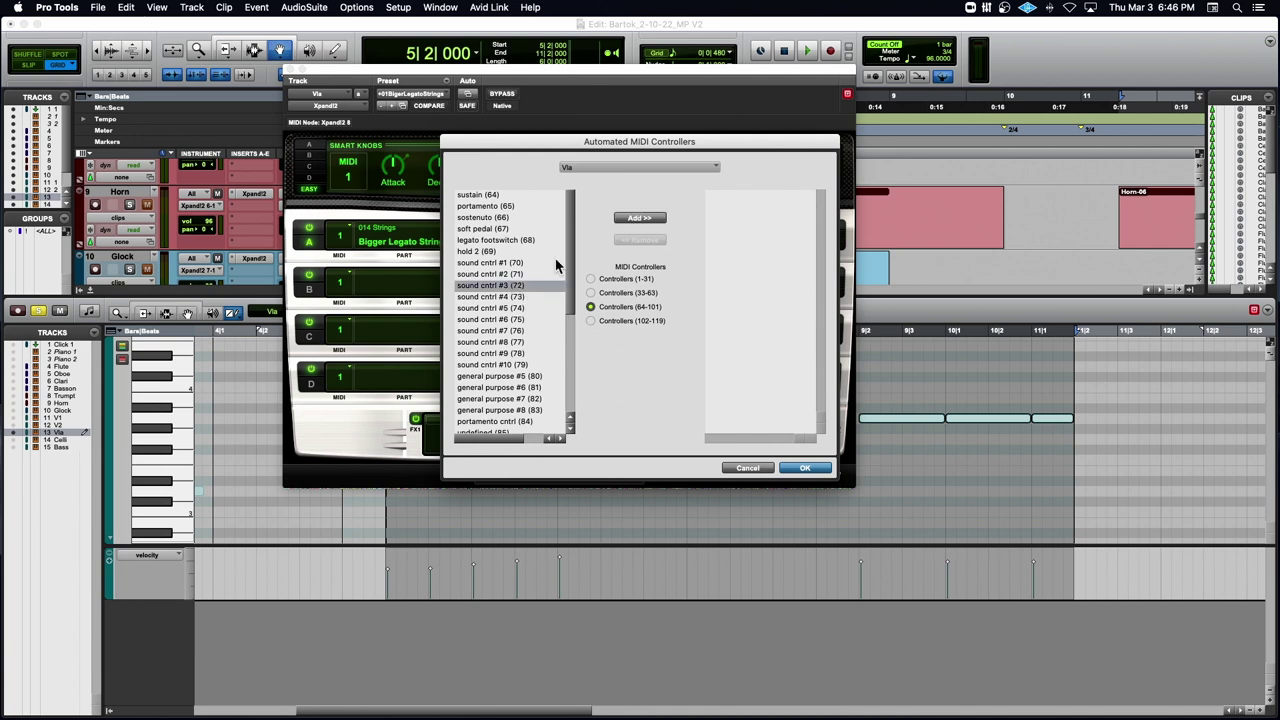
{"action": "left_click", "coordinate": [641, 218]}
{"action": "left_click", "coordinate": [803, 468]}
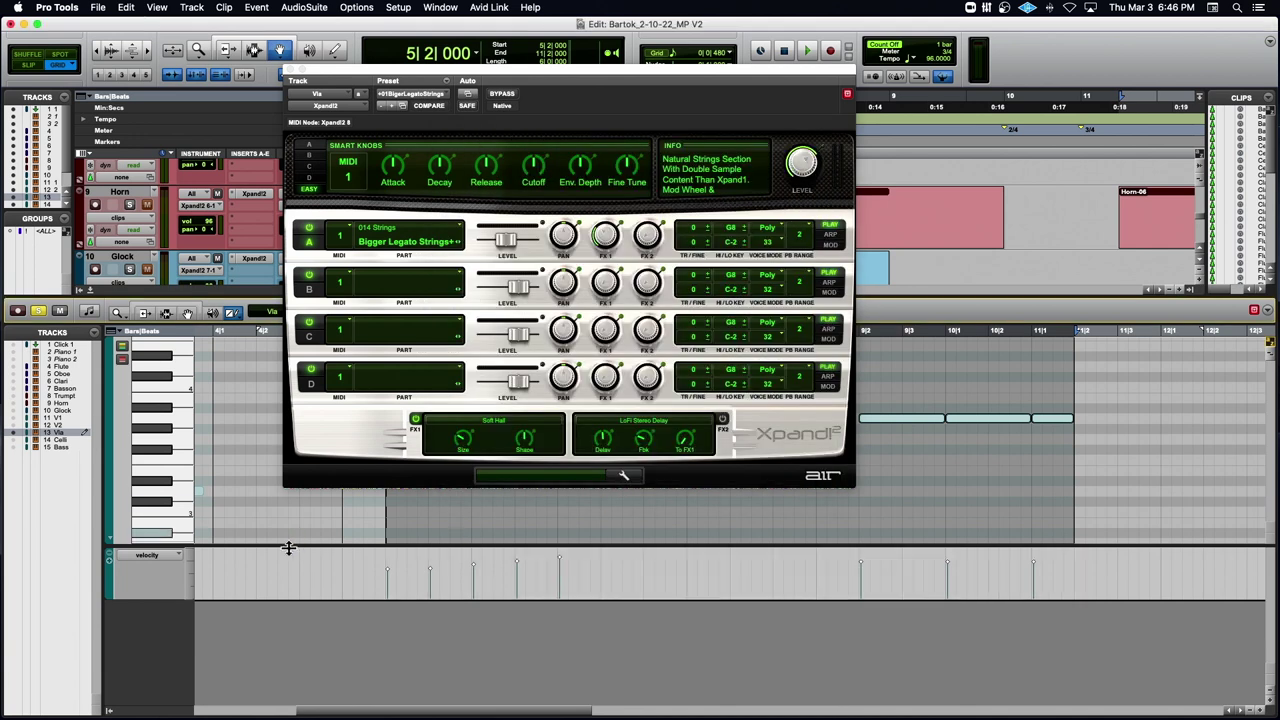
Show the sound cntrl #3 (72) lane under the Vla notes and draw a rising ramp from about 5|2 to 7|1.
{"action": "left_click", "coordinate": [157, 558]}
{"action": "mouse_move", "coordinate": [163, 652]}
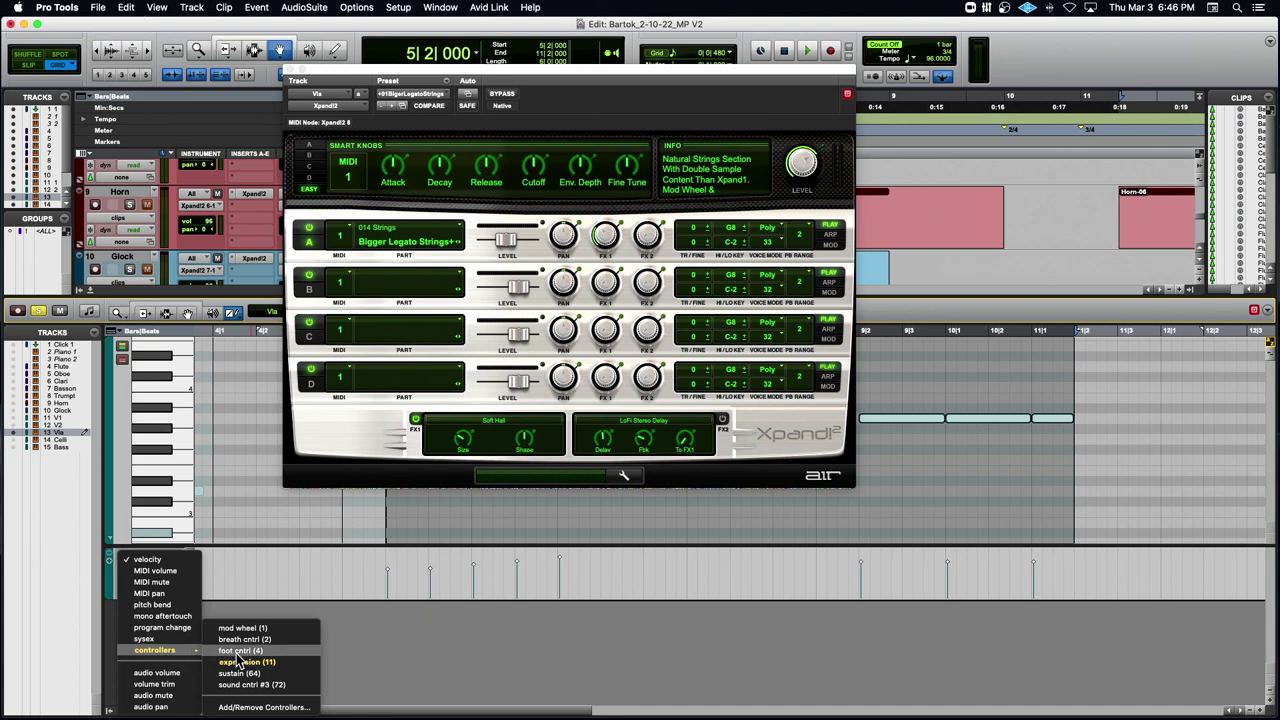
{"action": "left_click", "coordinate": [252, 685]}
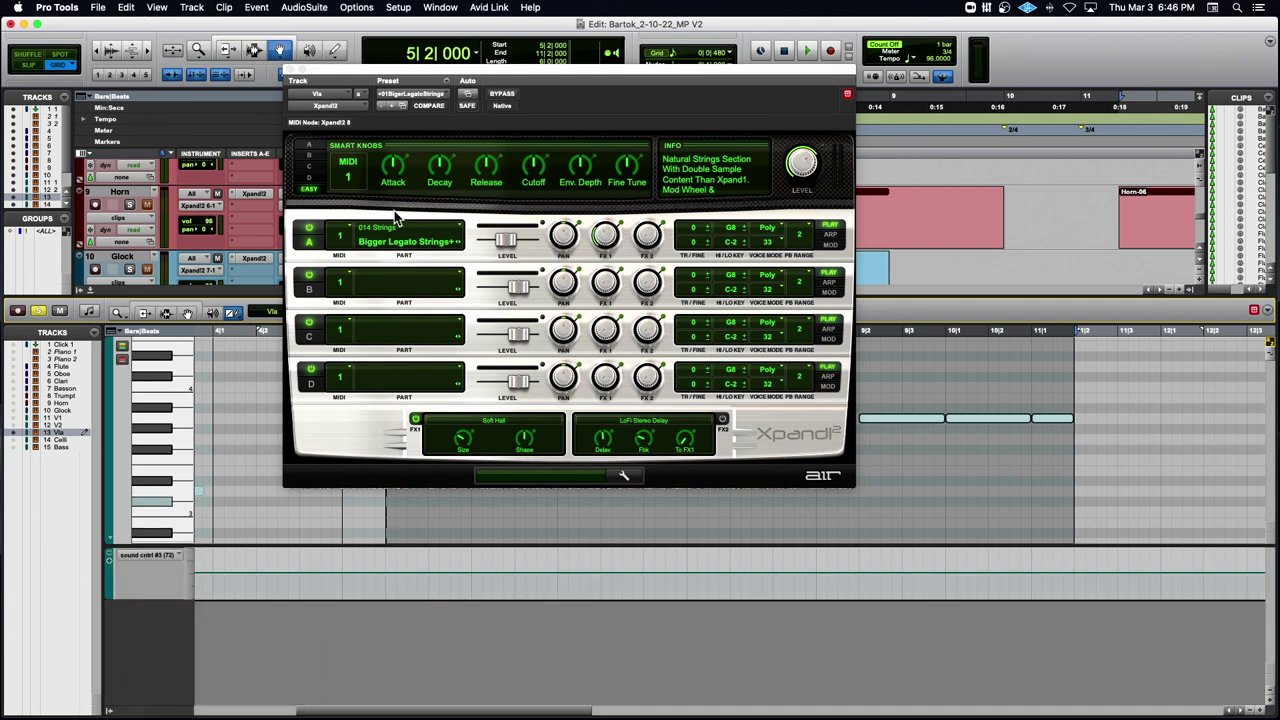
{"action": "left_click_drag", "start_coordinate": [323, 78], "coordinate": [713, 68]}
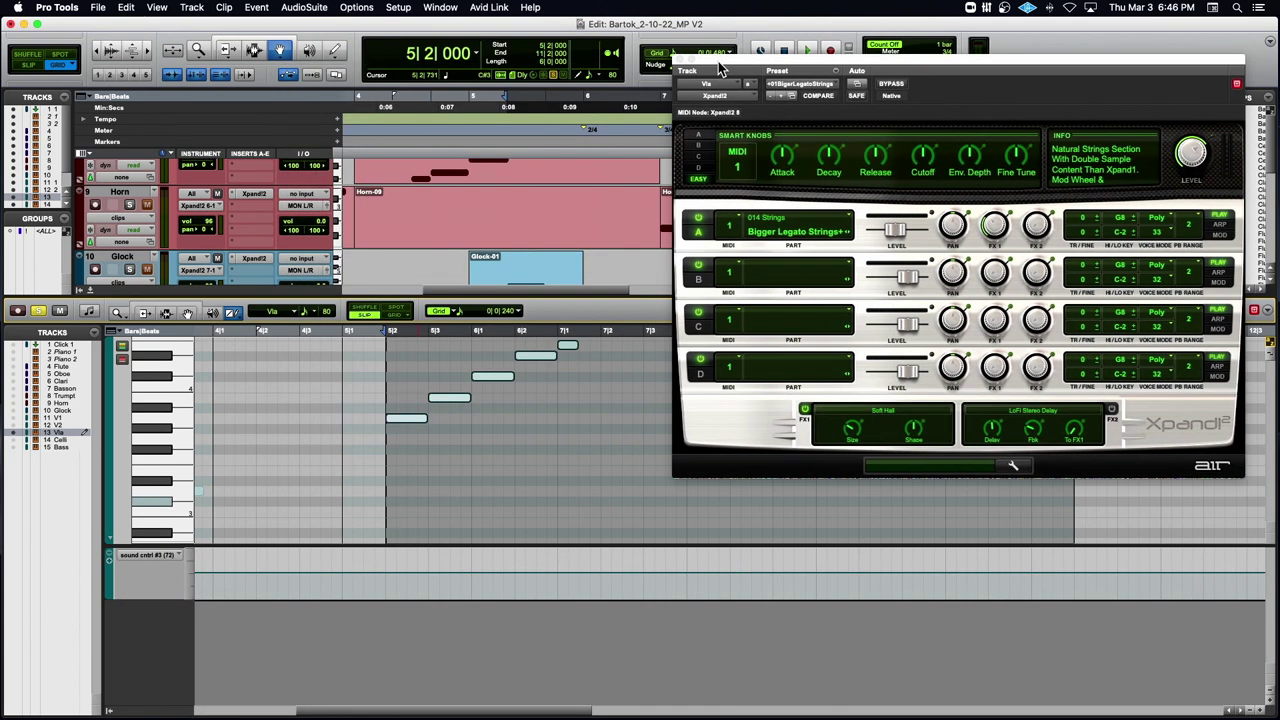
{"action": "left_click_drag", "start_coordinate": [380, 582], "coordinate": [565, 547]}
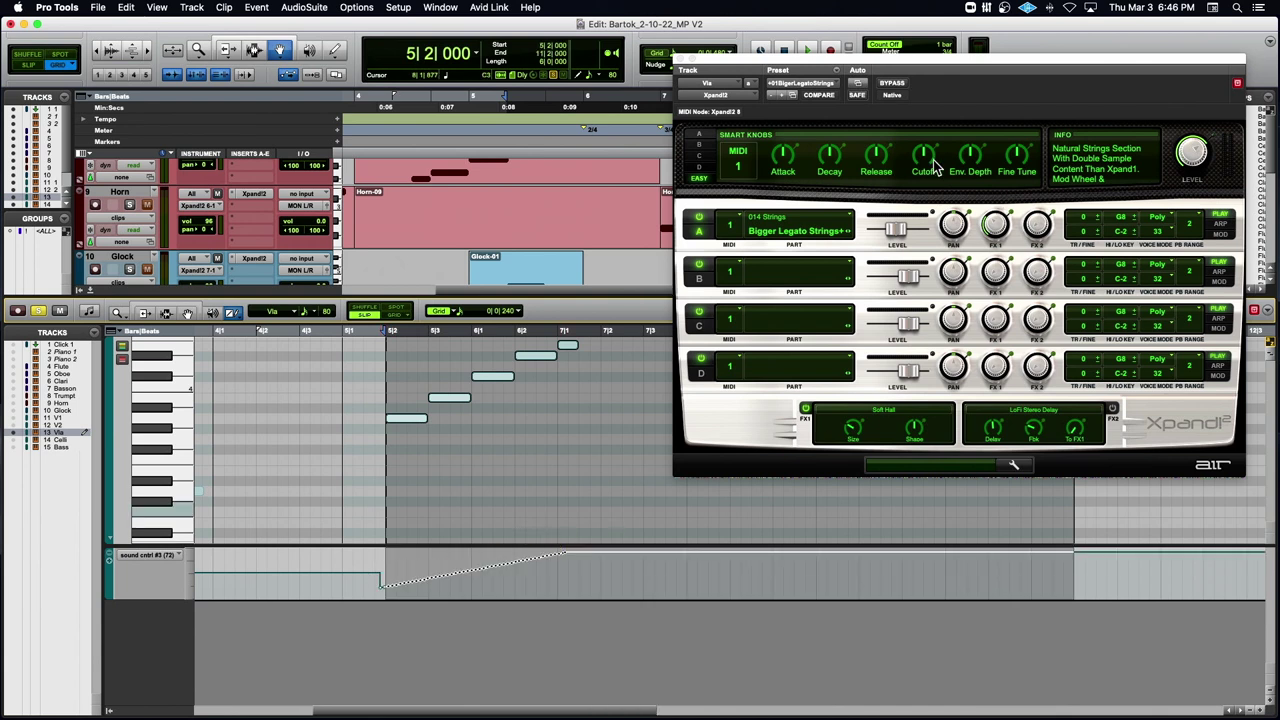
Play the Vla passage with the controller 72 ramp, and undo the ramp.
{"action": "left_click_drag", "start_coordinate": [865, 68], "coordinate": [640, 128]}
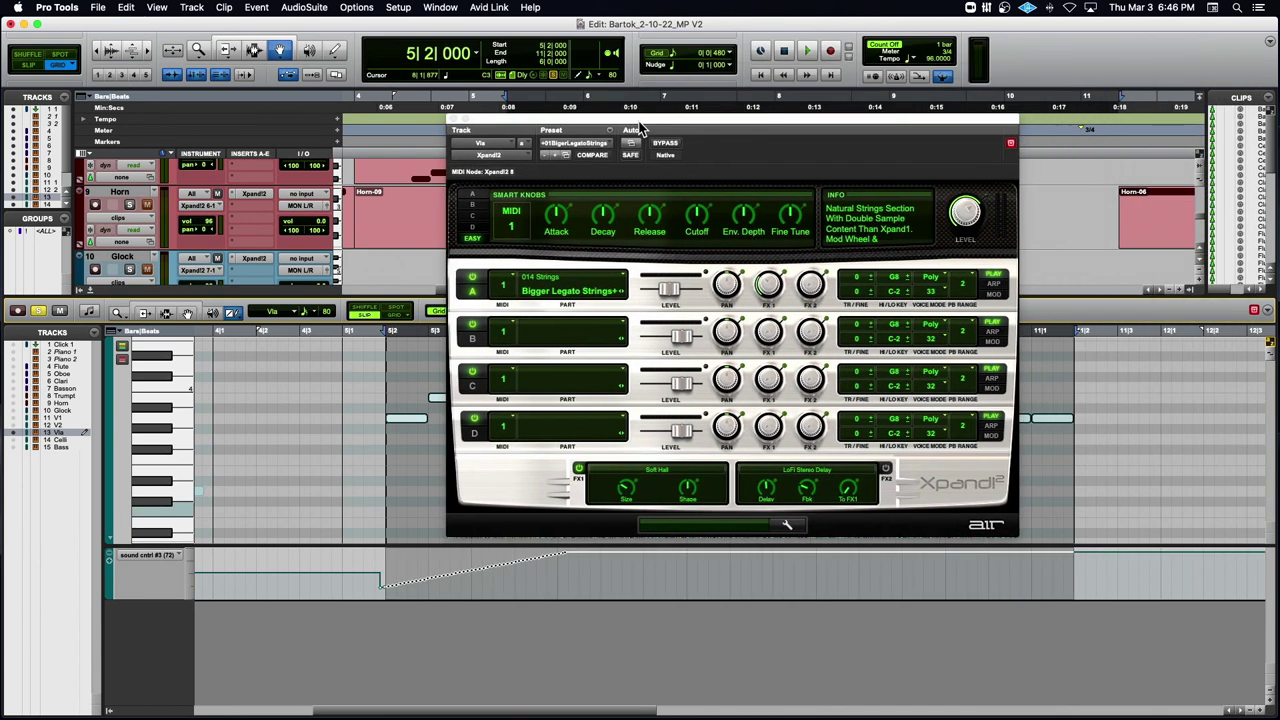
{"action": "key", "text": "space"}
{"action": "key", "text": "space"}
{"action": "key", "text": "super+z"}
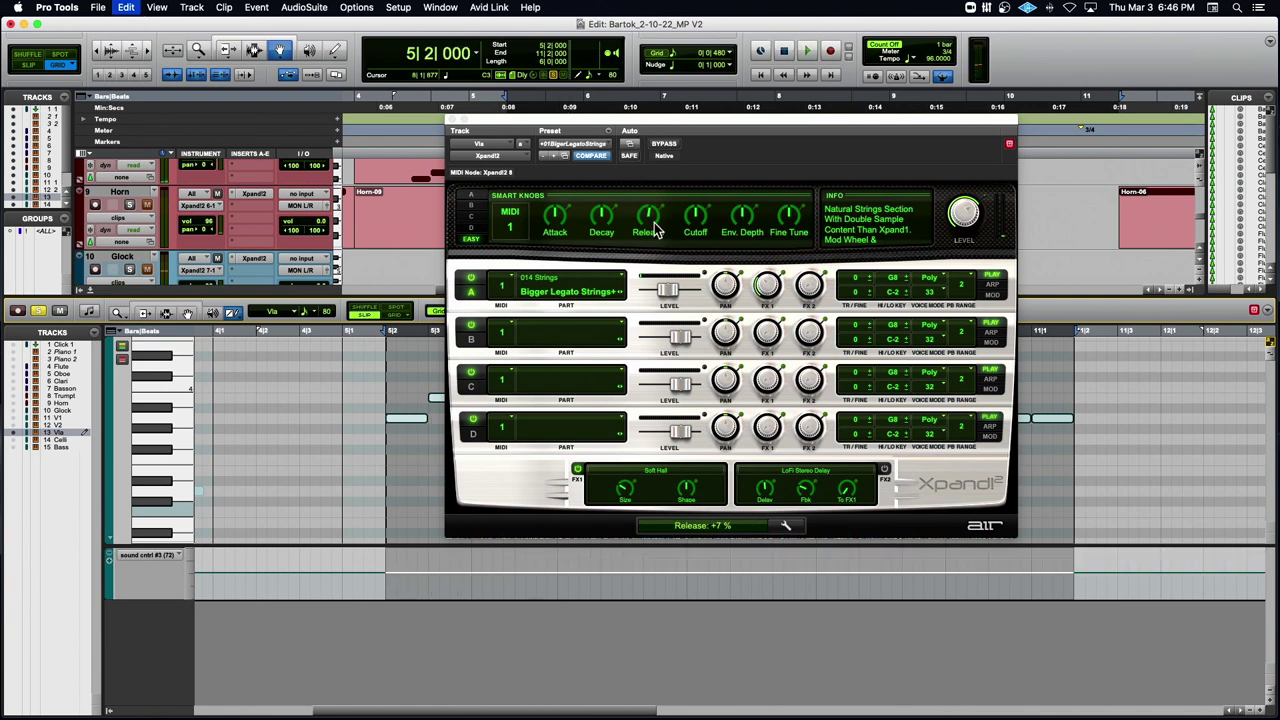
Check the Cutoff smart knob's MIDI CC assignment, and add sound cntrl #5 (74) to Vla's automated MIDI controllers.
{"action": "right_click", "coordinate": [688, 217]}
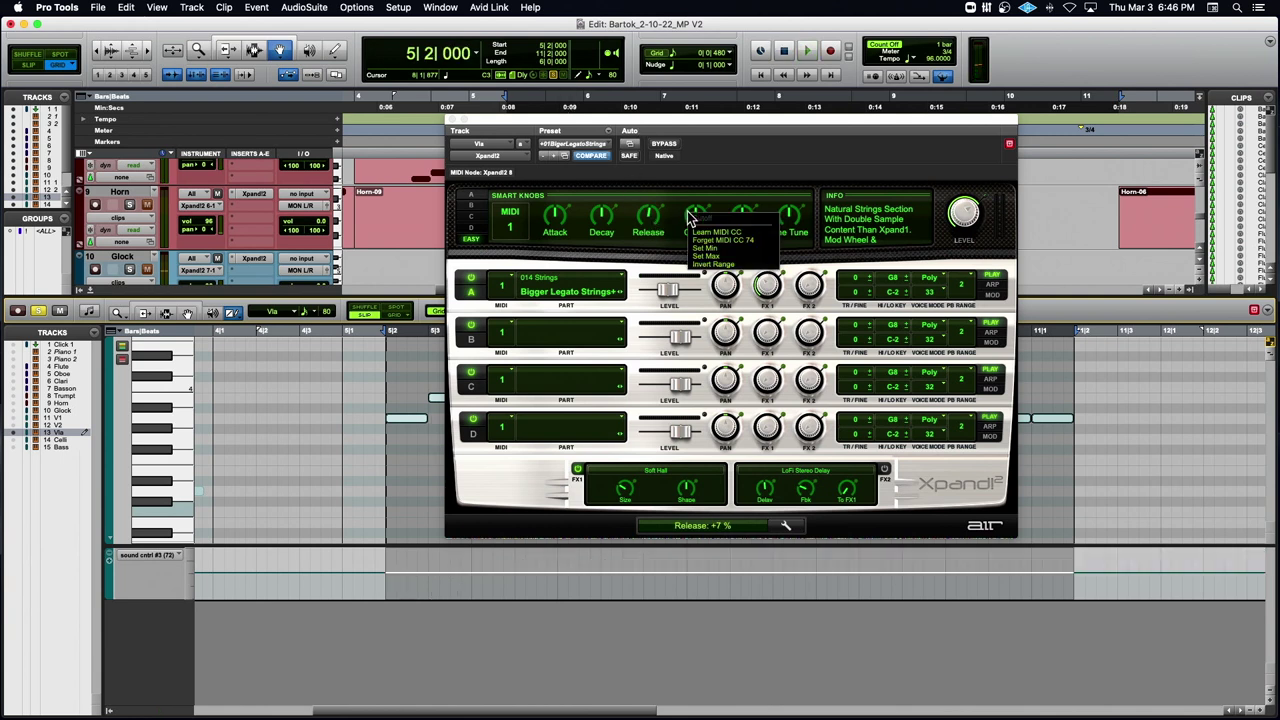
{"action": "right_click", "coordinate": [262, 436]}
{"action": "left_click", "coordinate": [132, 554]}
{"action": "left_click", "coordinate": [136, 556]}
{"action": "mouse_move", "coordinate": [137, 556]}
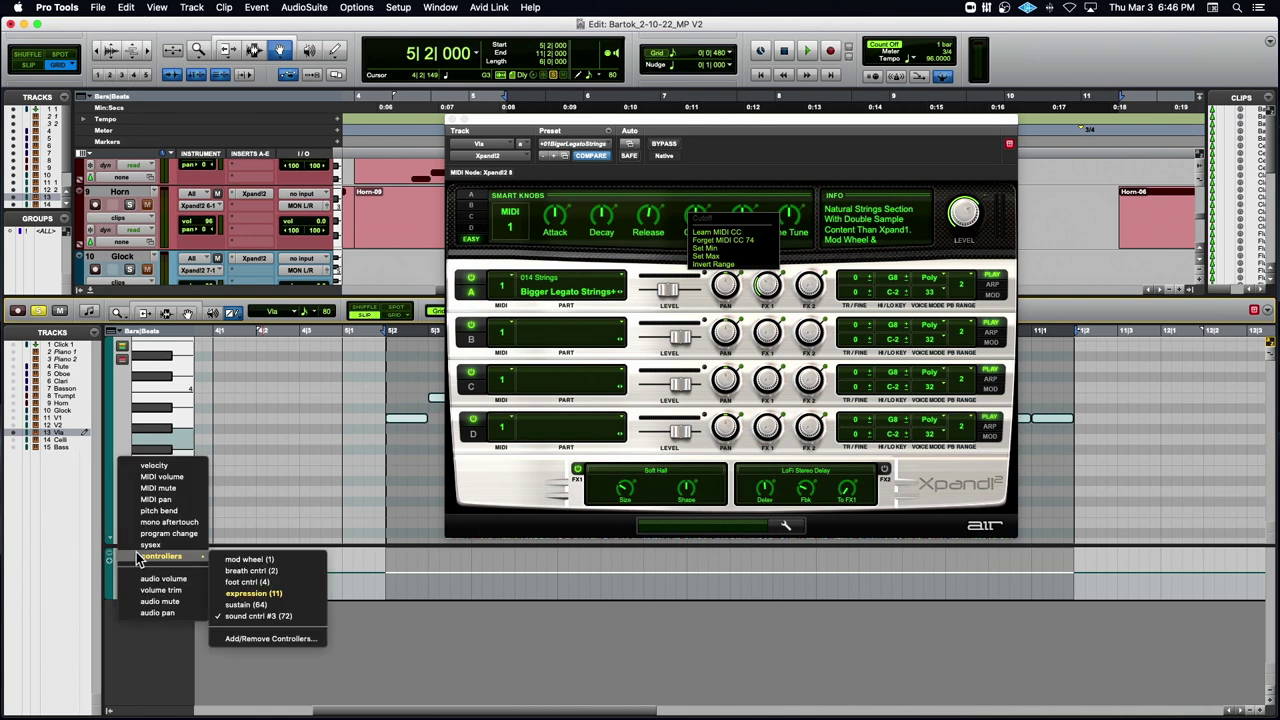
{"action": "left_click", "coordinate": [295, 641]}
{"action": "left_click", "coordinate": [722, 195]}
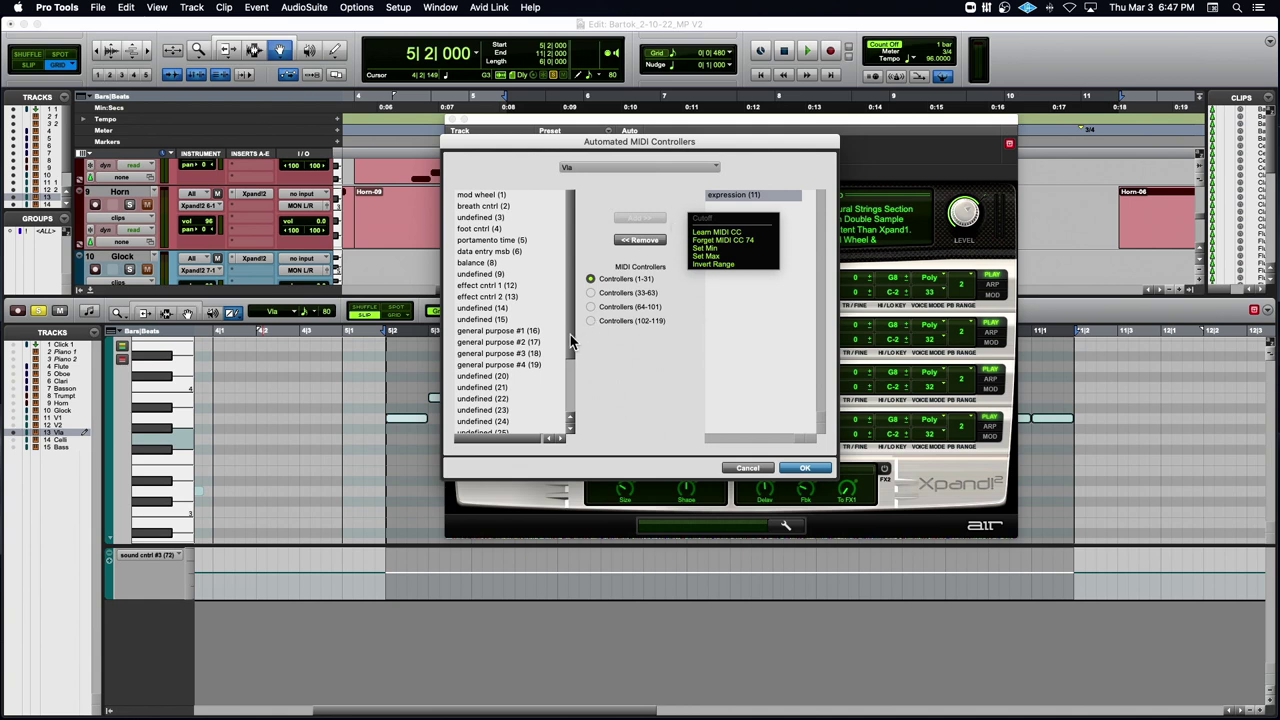
{"action": "left_click_drag", "start_coordinate": [571, 342], "coordinate": [568, 408]}
{"action": "left_click", "coordinate": [590, 307]}
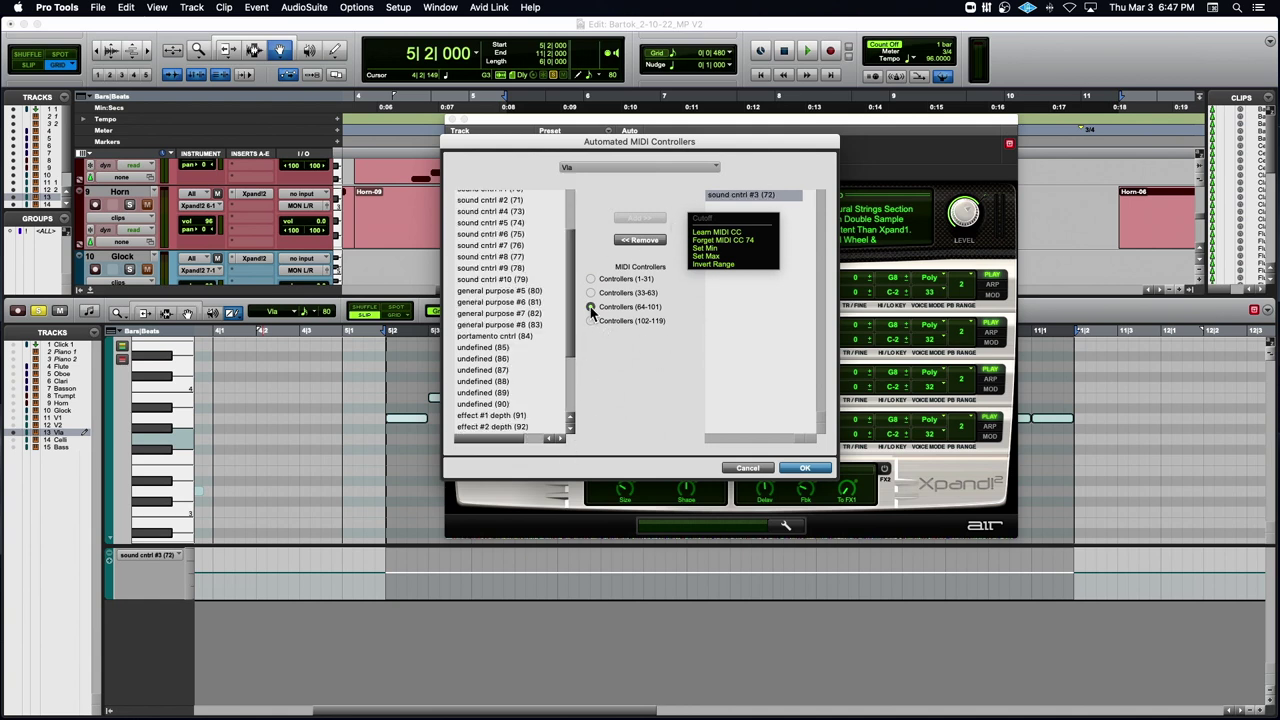
{"action": "left_click", "coordinate": [516, 223]}
{"action": "left_click", "coordinate": [631, 218]}
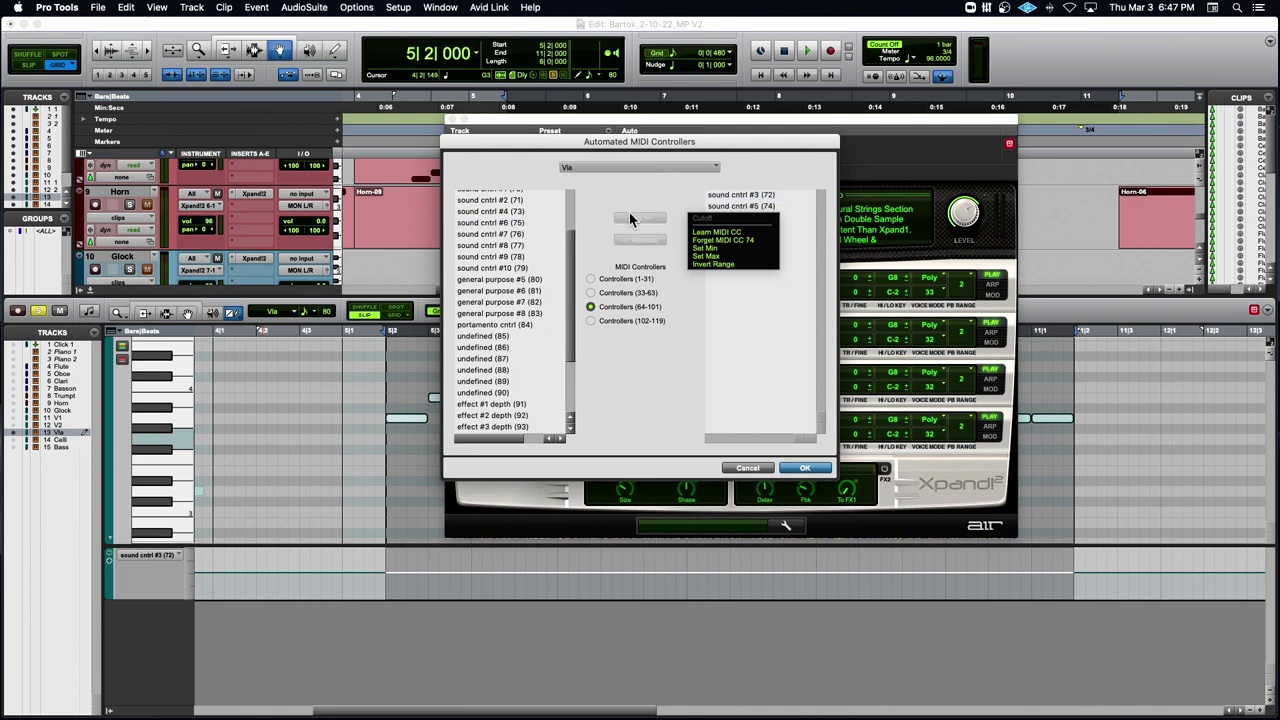
Remove sound cntrl #3 (72) from Vla's automated MIDI controllers and apply the controller list.
{"action": "left_click", "coordinate": [728, 196]}
{"action": "left_click", "coordinate": [640, 241]}
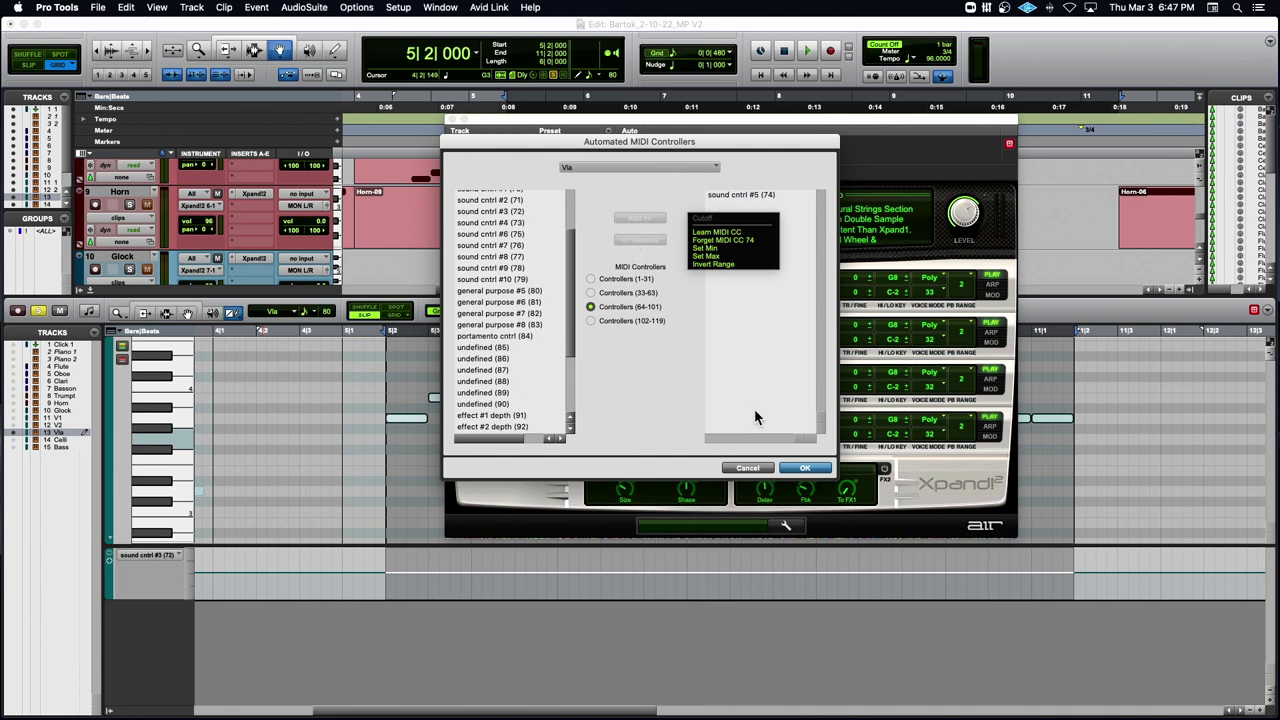
{"action": "left_click", "coordinate": [808, 469]}
Show the sound cntrl #5 (74) lane under the Vla notes, and dismiss the Cutoff knob's context menu.
{"action": "left_click", "coordinate": [162, 557]}
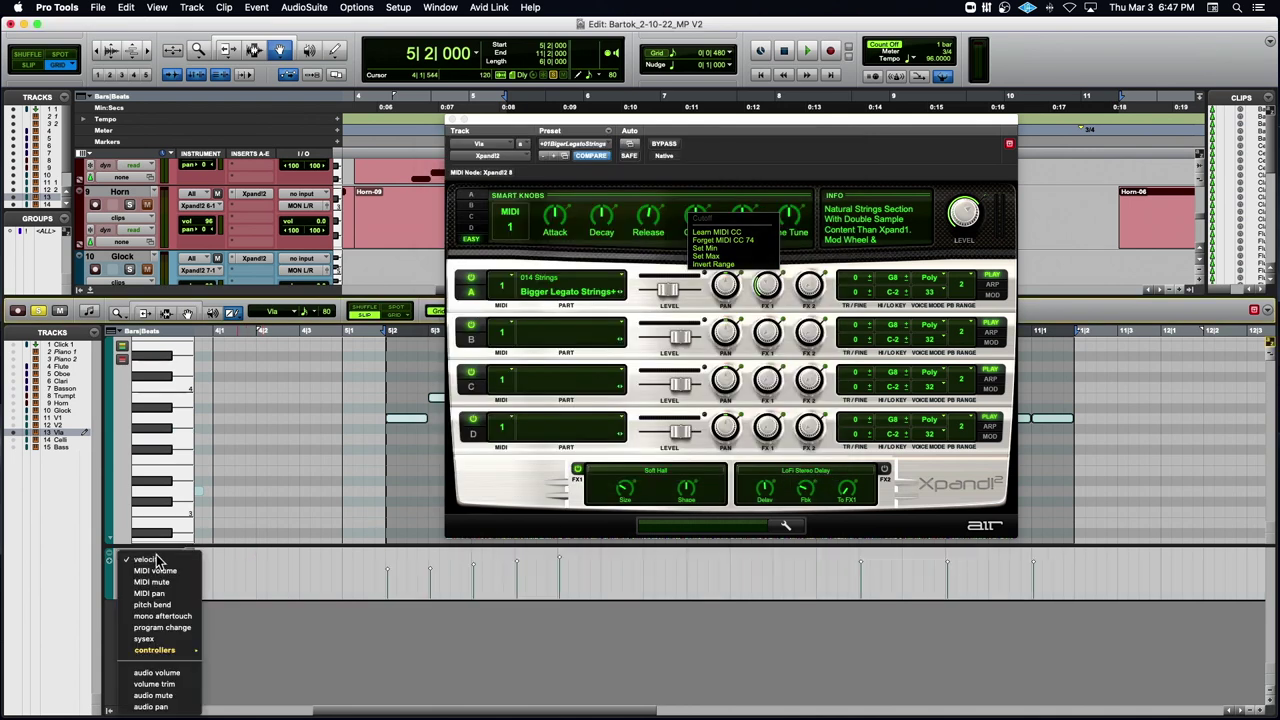
{"action": "mouse_move", "coordinate": [175, 650]}
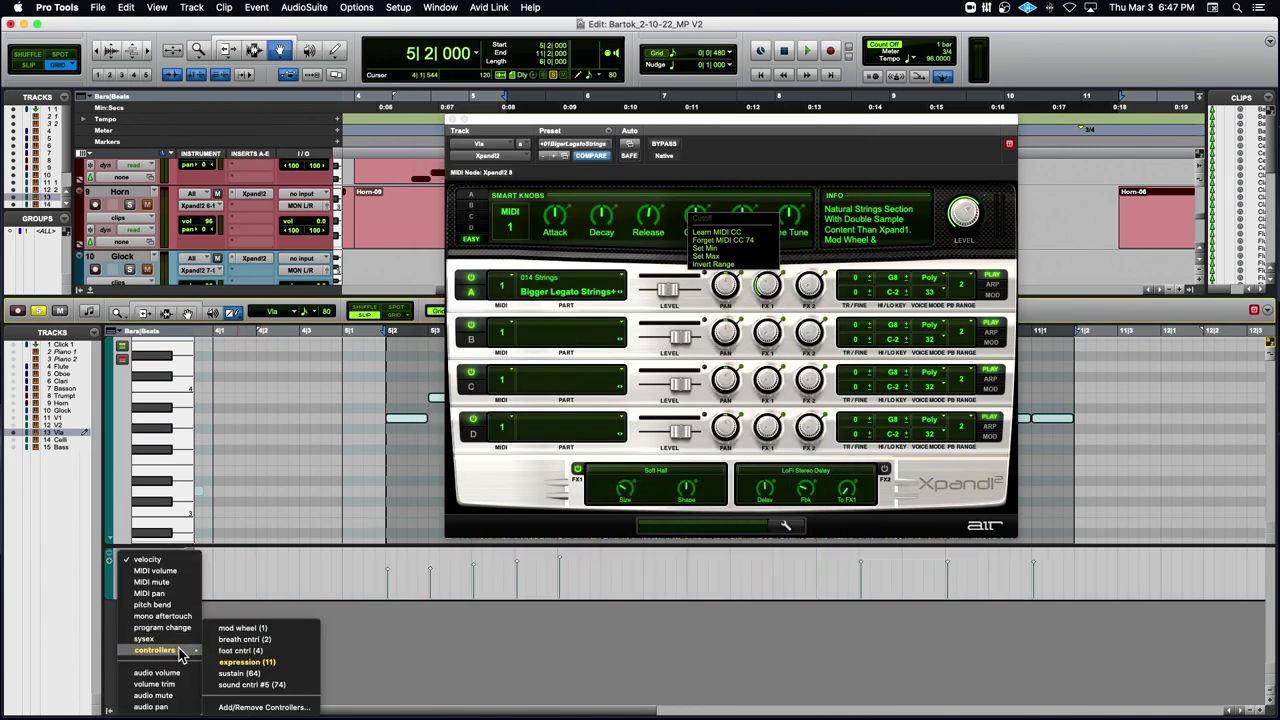
{"action": "left_click", "coordinate": [287, 688]}
{"action": "left_click", "coordinate": [771, 163]}
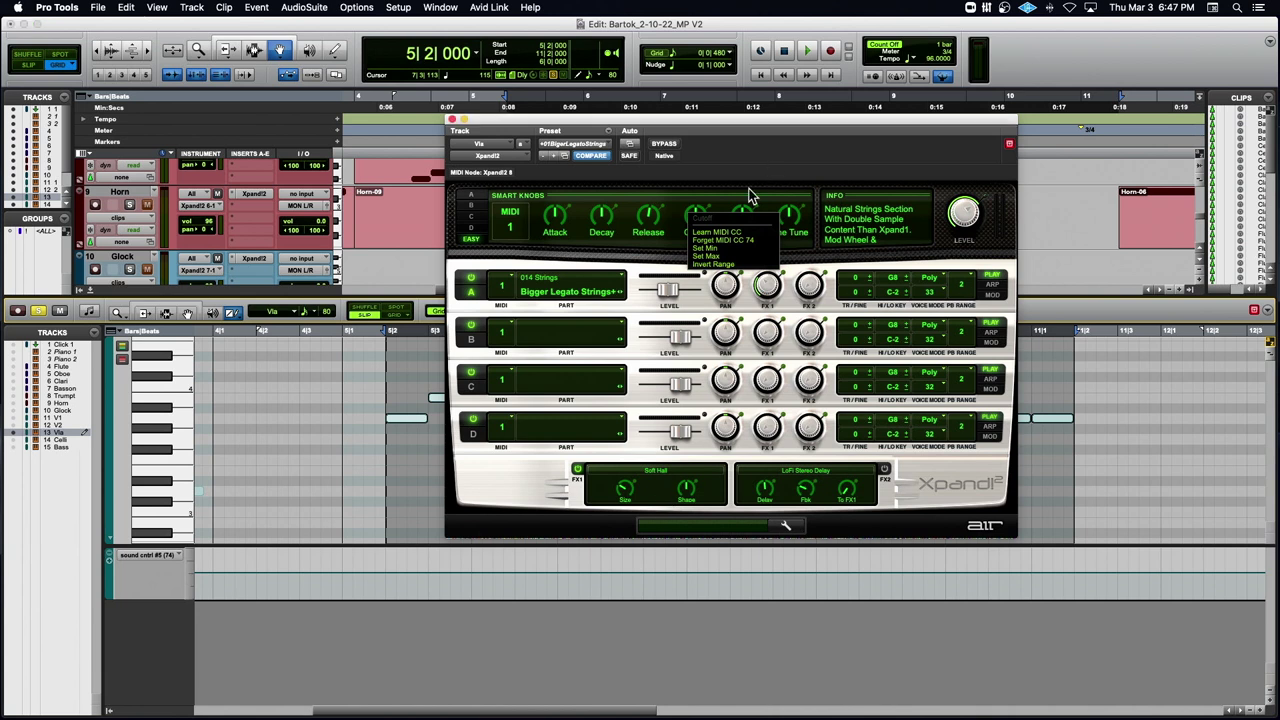
{"action": "left_click", "coordinate": [676, 190]}
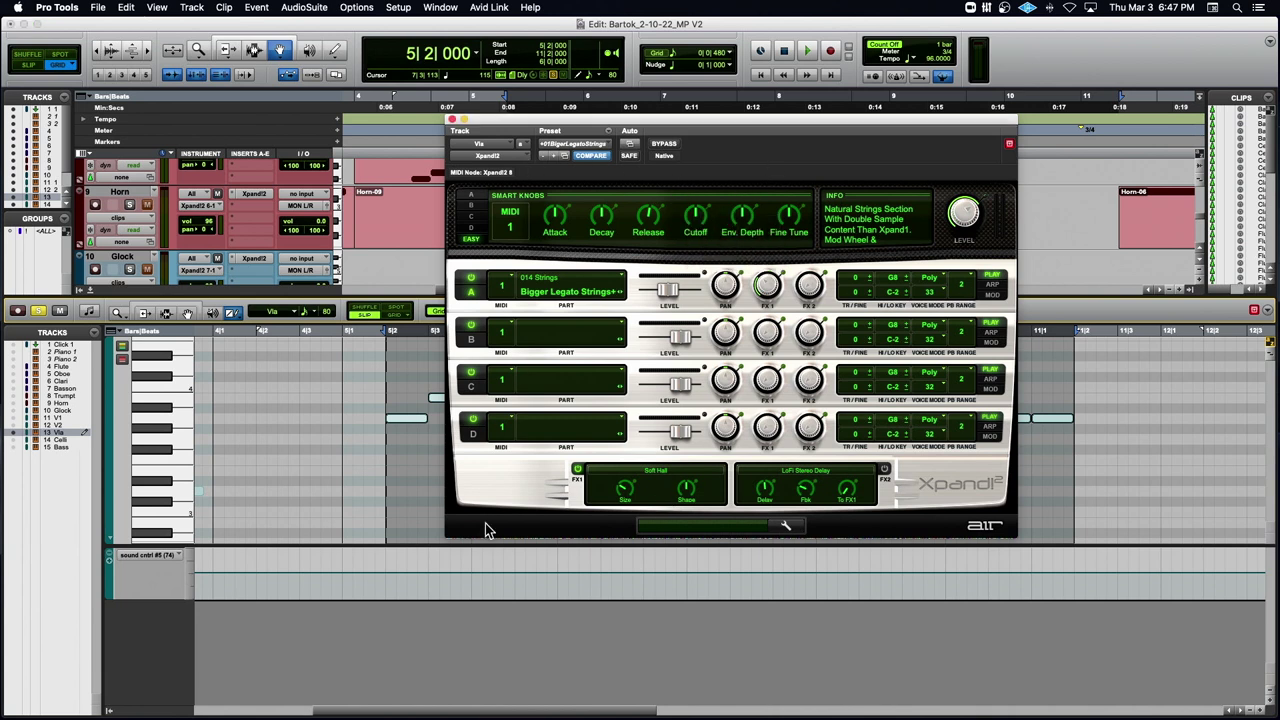
Draw a rising sound cntrl #5 (74) ramp from just before 5|2 to about 7|1, and play it.
{"action": "left_click_drag", "start_coordinate": [498, 118], "coordinate": [828, 137]}
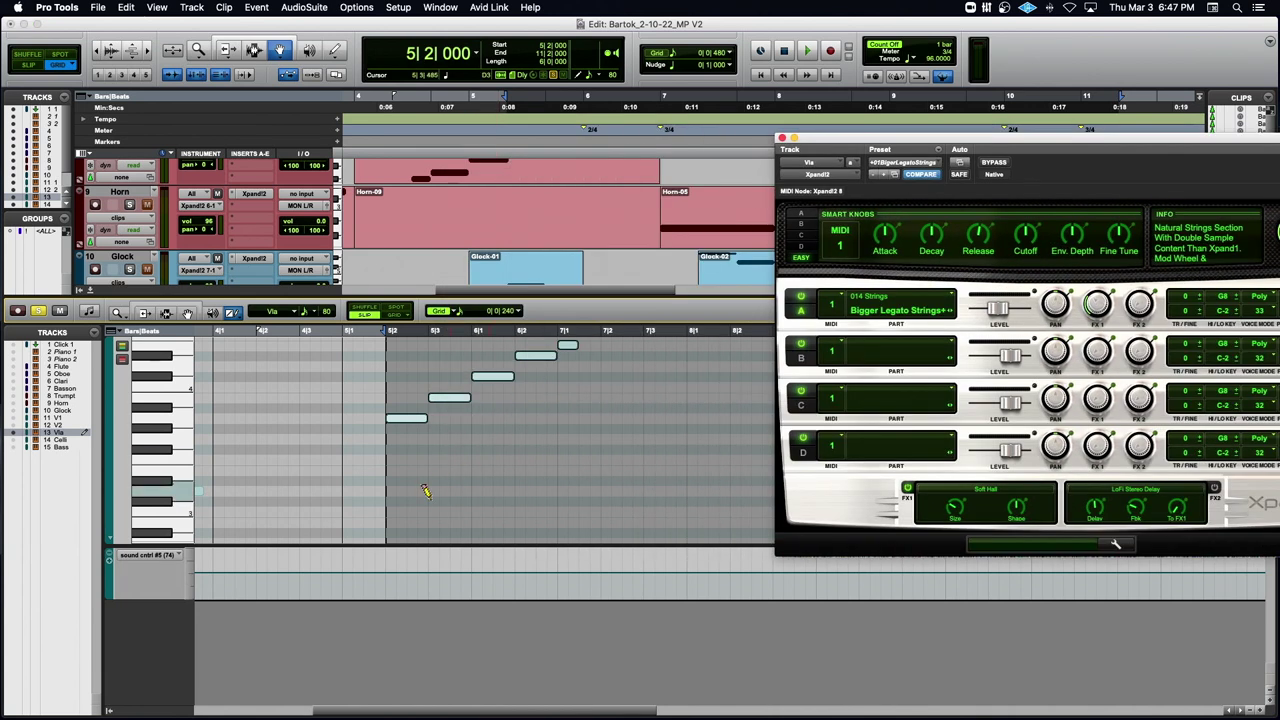
{"action": "left_click_drag", "start_coordinate": [372, 585], "coordinate": [548, 545]}
{"action": "key", "text": "space"}
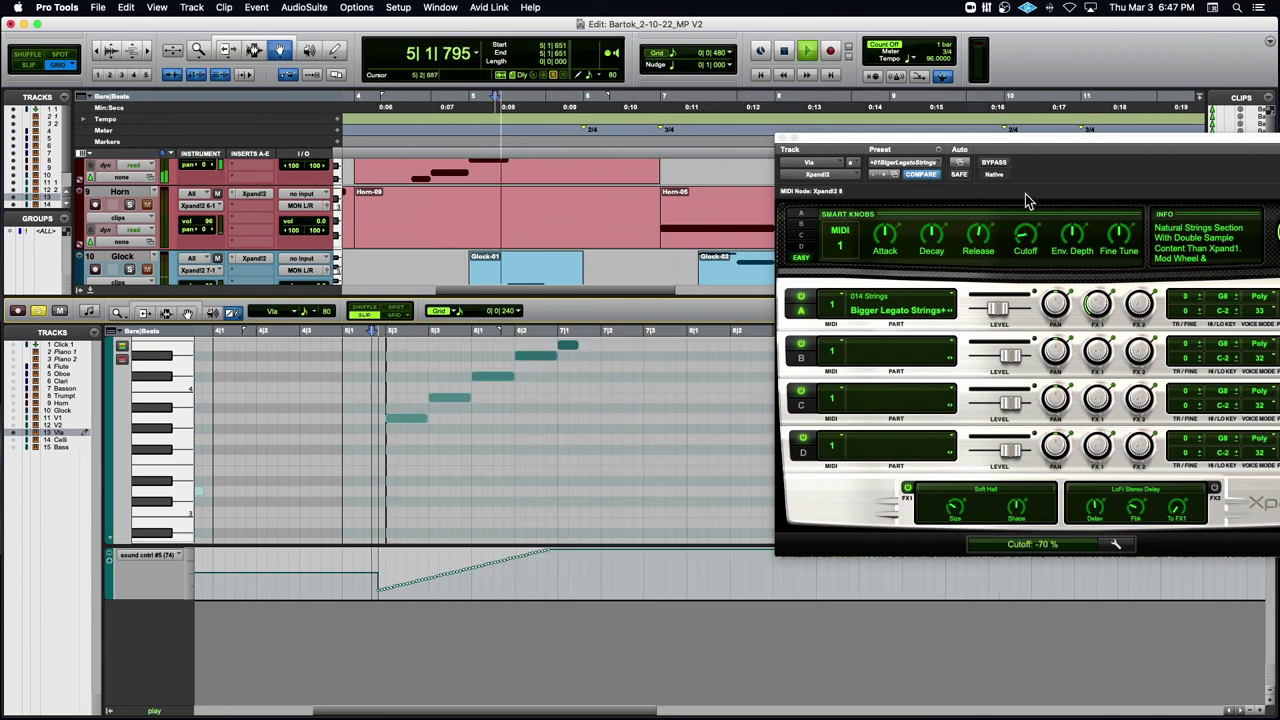
{"action": "key", "text": "space"}
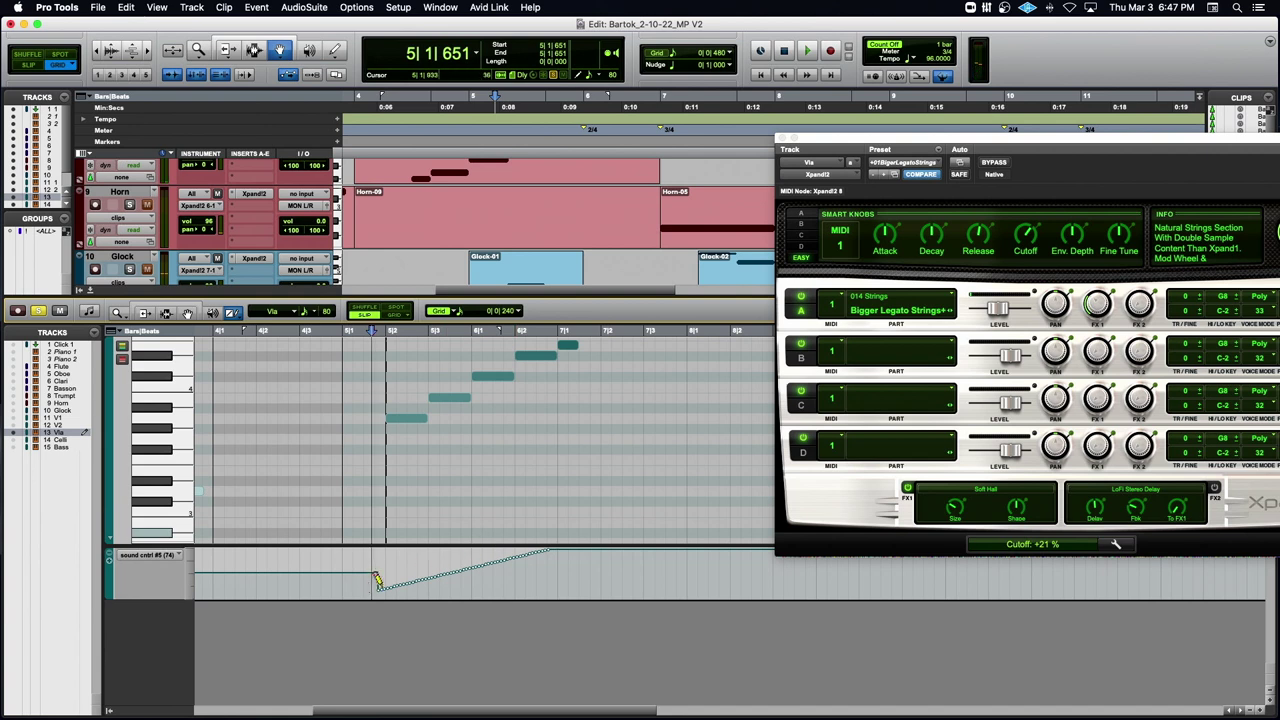
Redraw the sound cntrl #5 (74) ramp with a gentle rise to about 6|1 and a steeper one to 7|1, and audition it against the Cutoff knob.
{"action": "mouse_move", "coordinate": [374, 577]}
{"action": "left_mouse_down"}
{"action": "mouse_move", "coordinate": [468, 575]}
{"action": "mouse_move", "coordinate": [555, 553]}
{"action": "left_mouse_up"}
{"action": "left_click_drag", "start_coordinate": [965, 147], "coordinate": [489, 110]}
{"action": "key", "text": "space"}
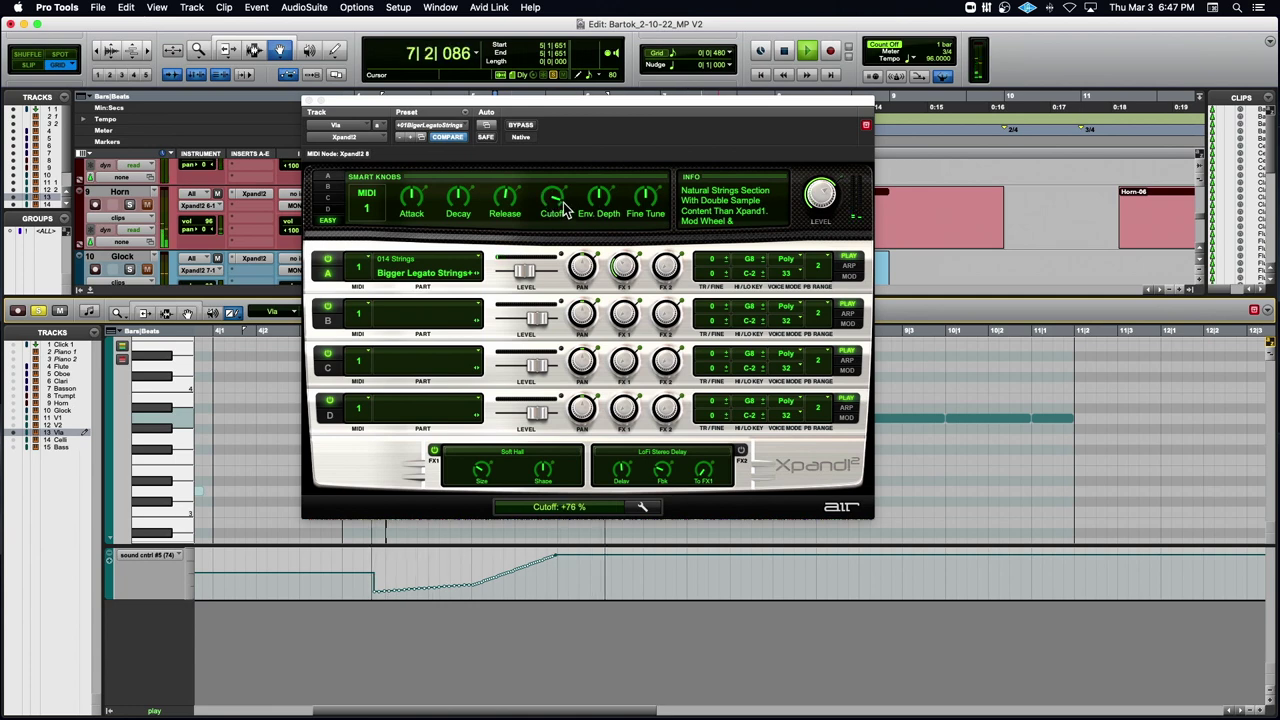
{"action": "key", "text": "space"}
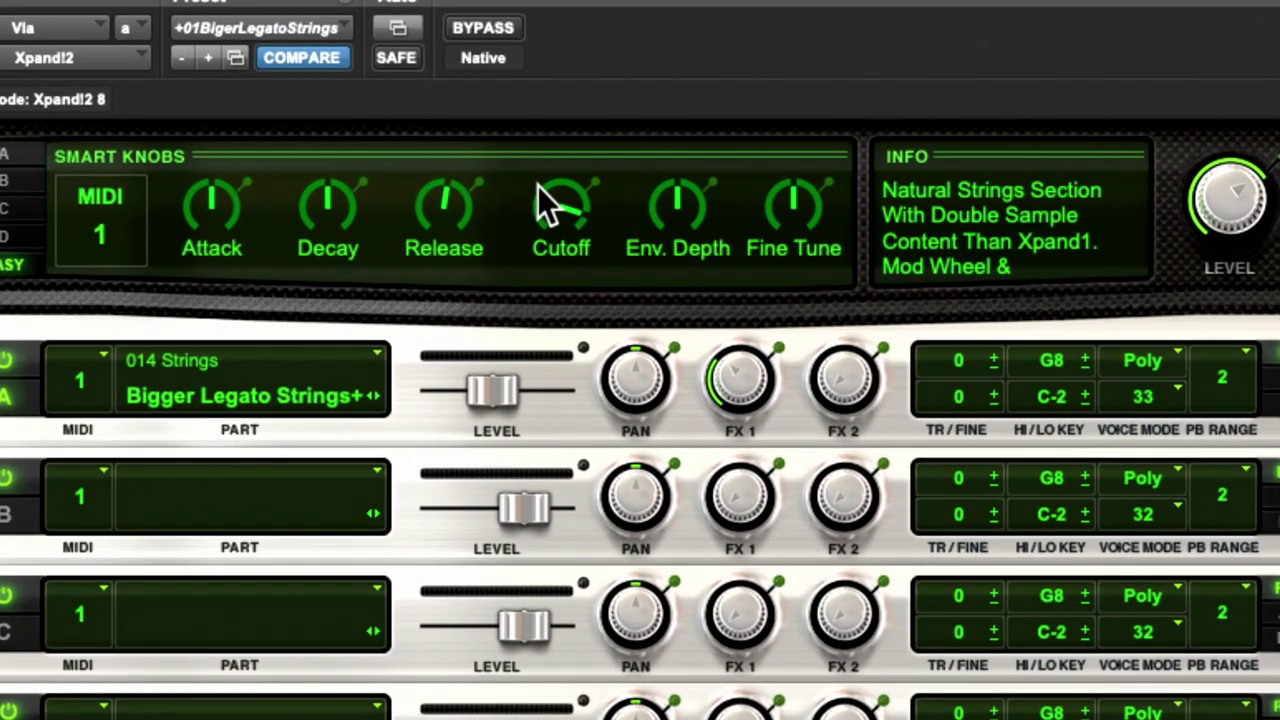
{"action": "key", "text": "space"}
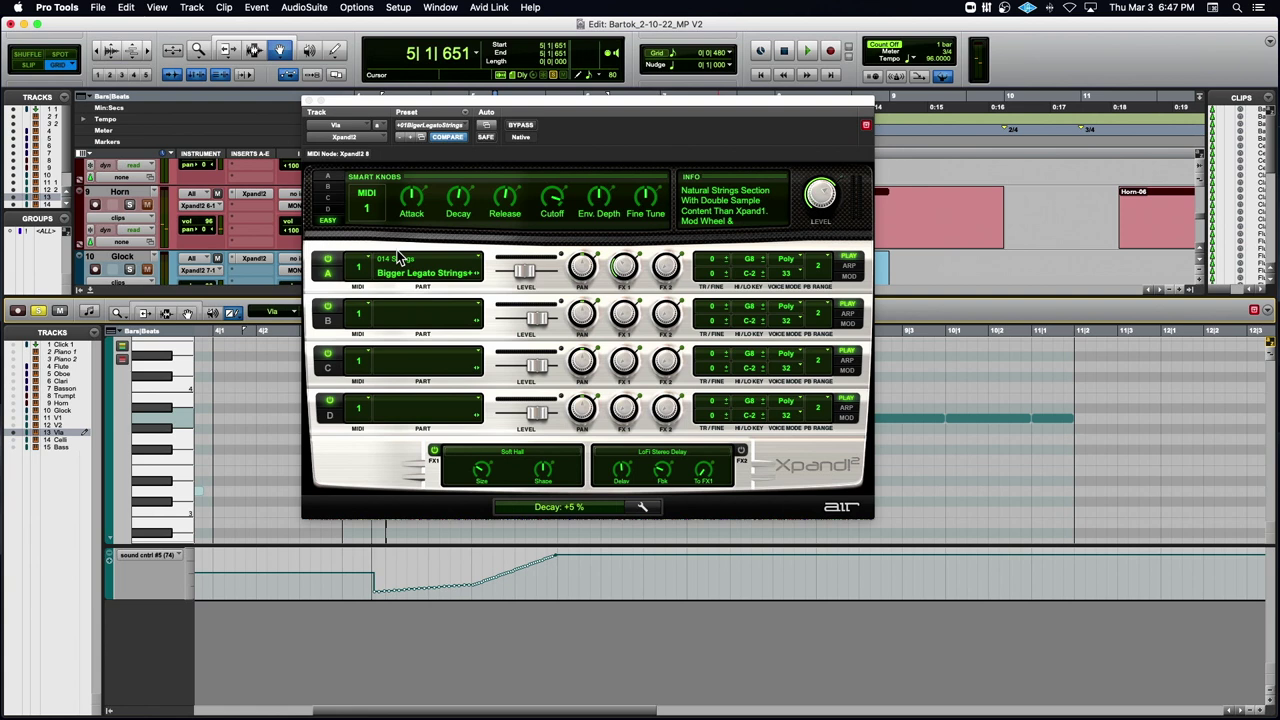
{"action": "left_click", "coordinate": [309, 103]}
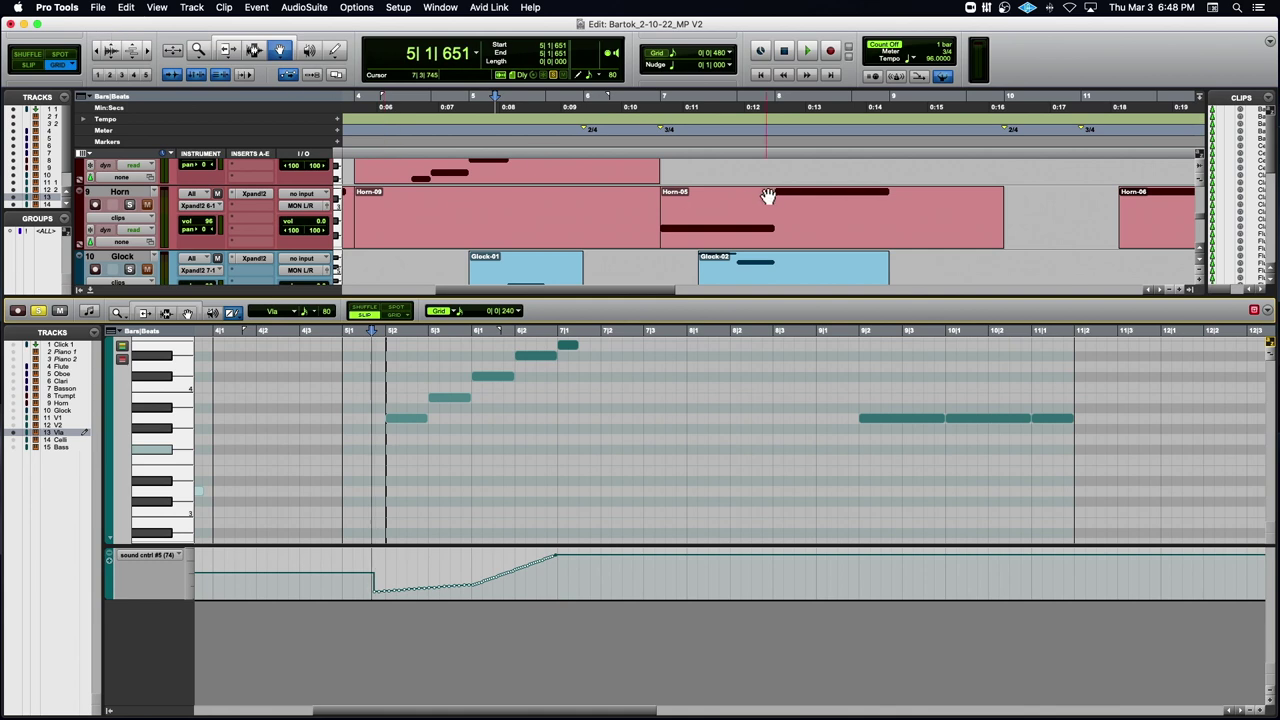
Place the edit cursor at 4|1|000, hide the docked MIDI editor and its controller lanes, and unsolo the Vla track.
{"action": "left_click", "coordinate": [655, 53]}
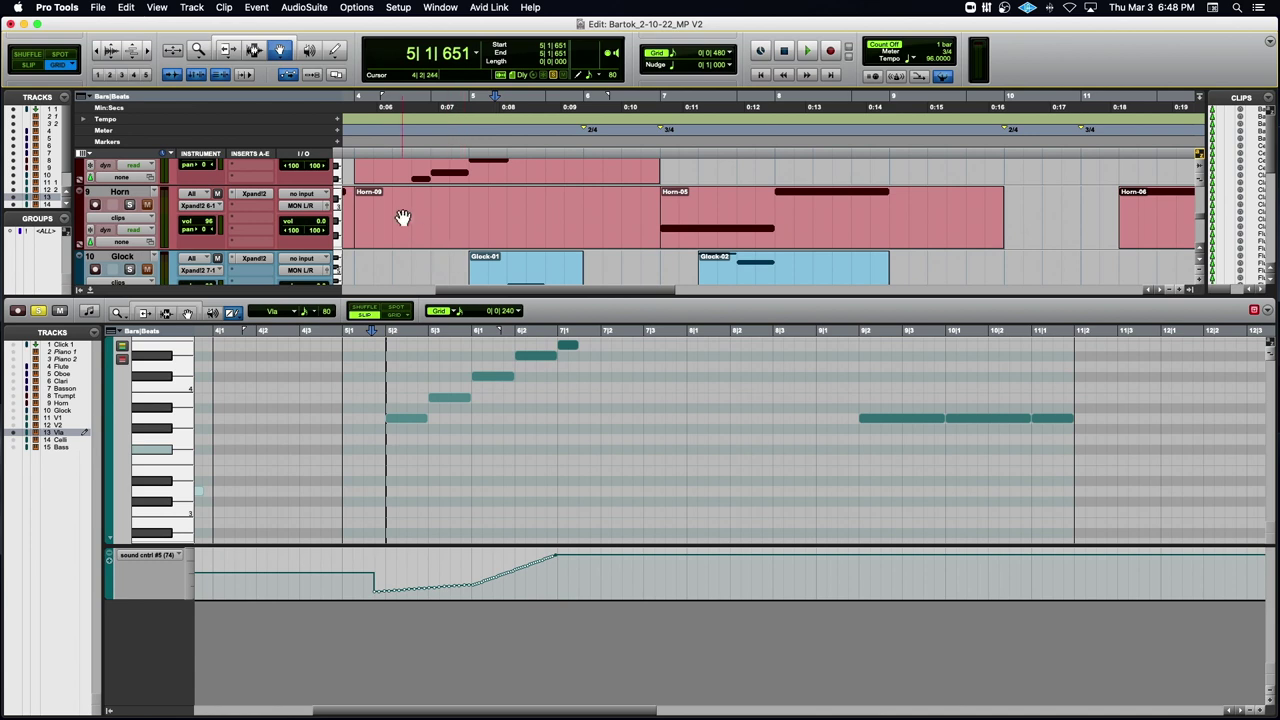
{"action": "left_click", "coordinate": [356, 122]}
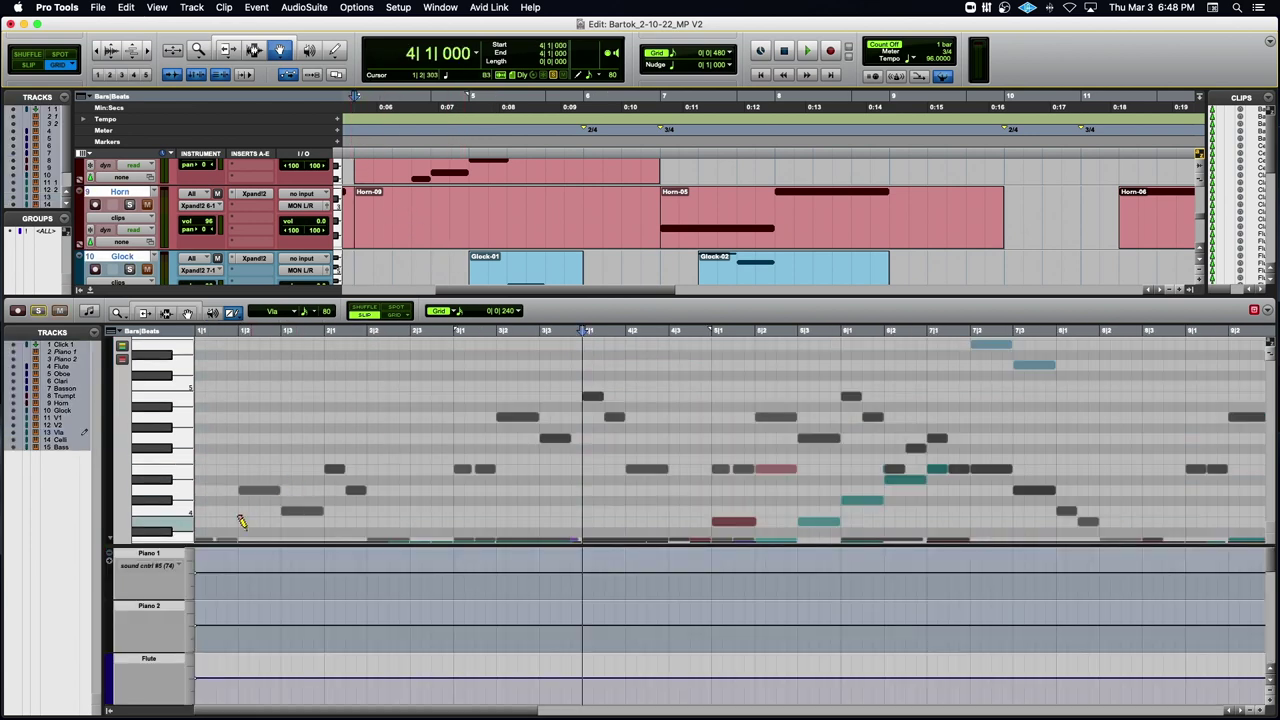
{"action": "left_click", "coordinate": [110, 538]}
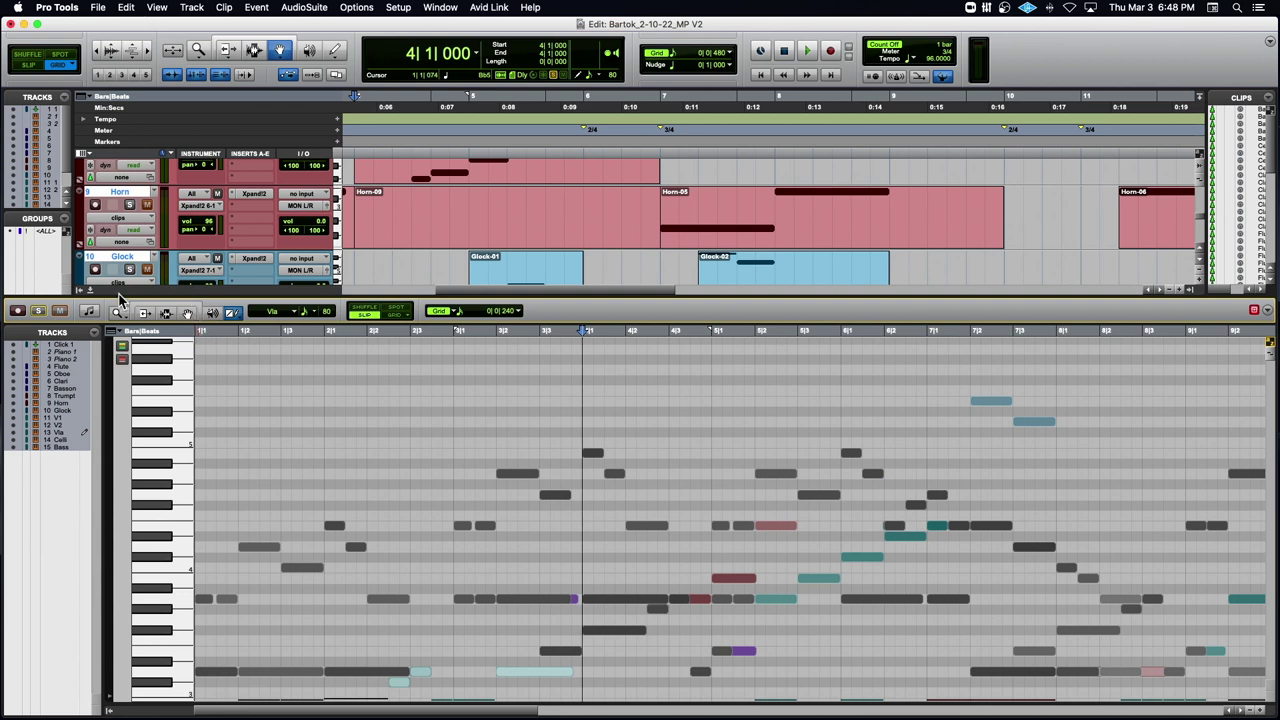
{"action": "left_click", "coordinate": [88, 298]}
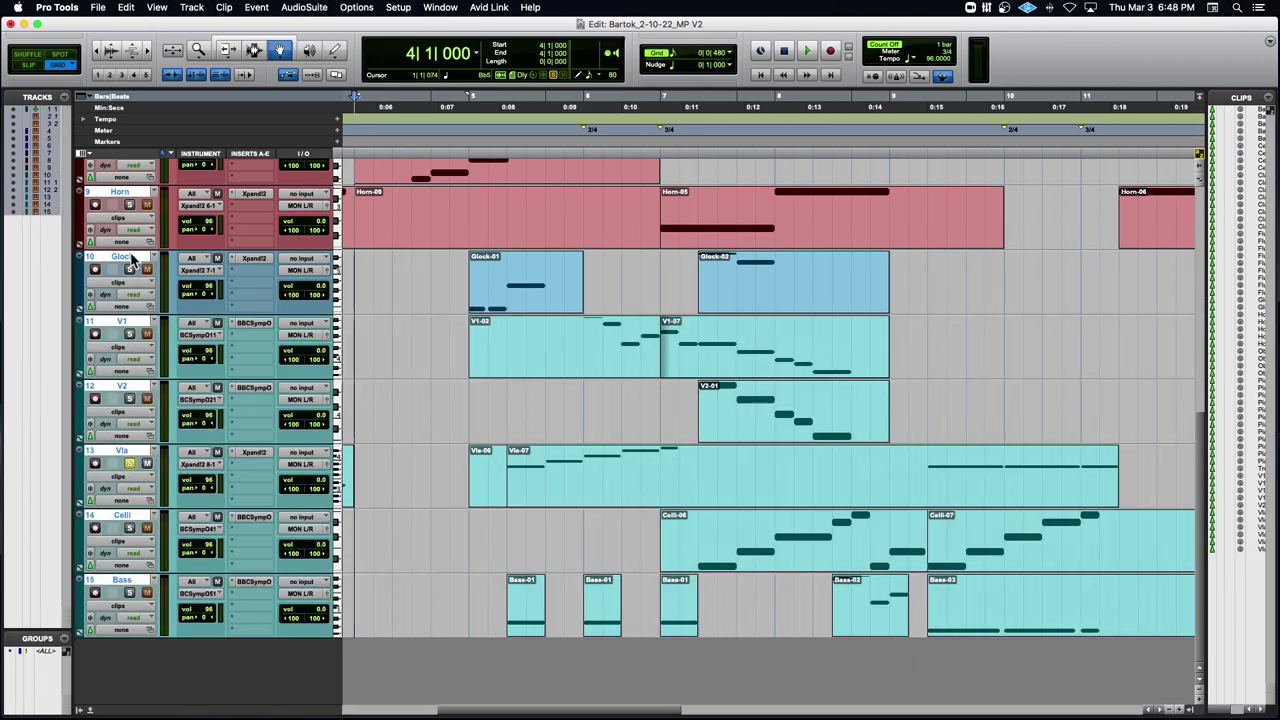
{"action": "left_click", "coordinate": [129, 463]}
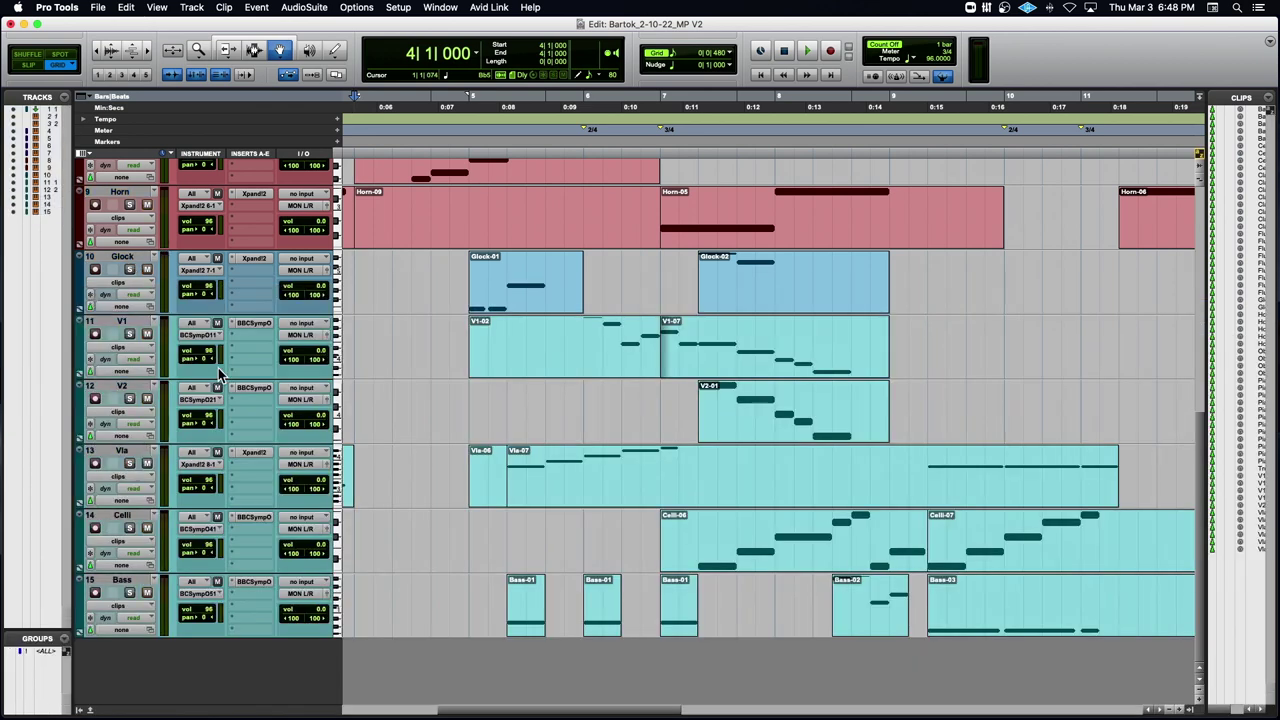